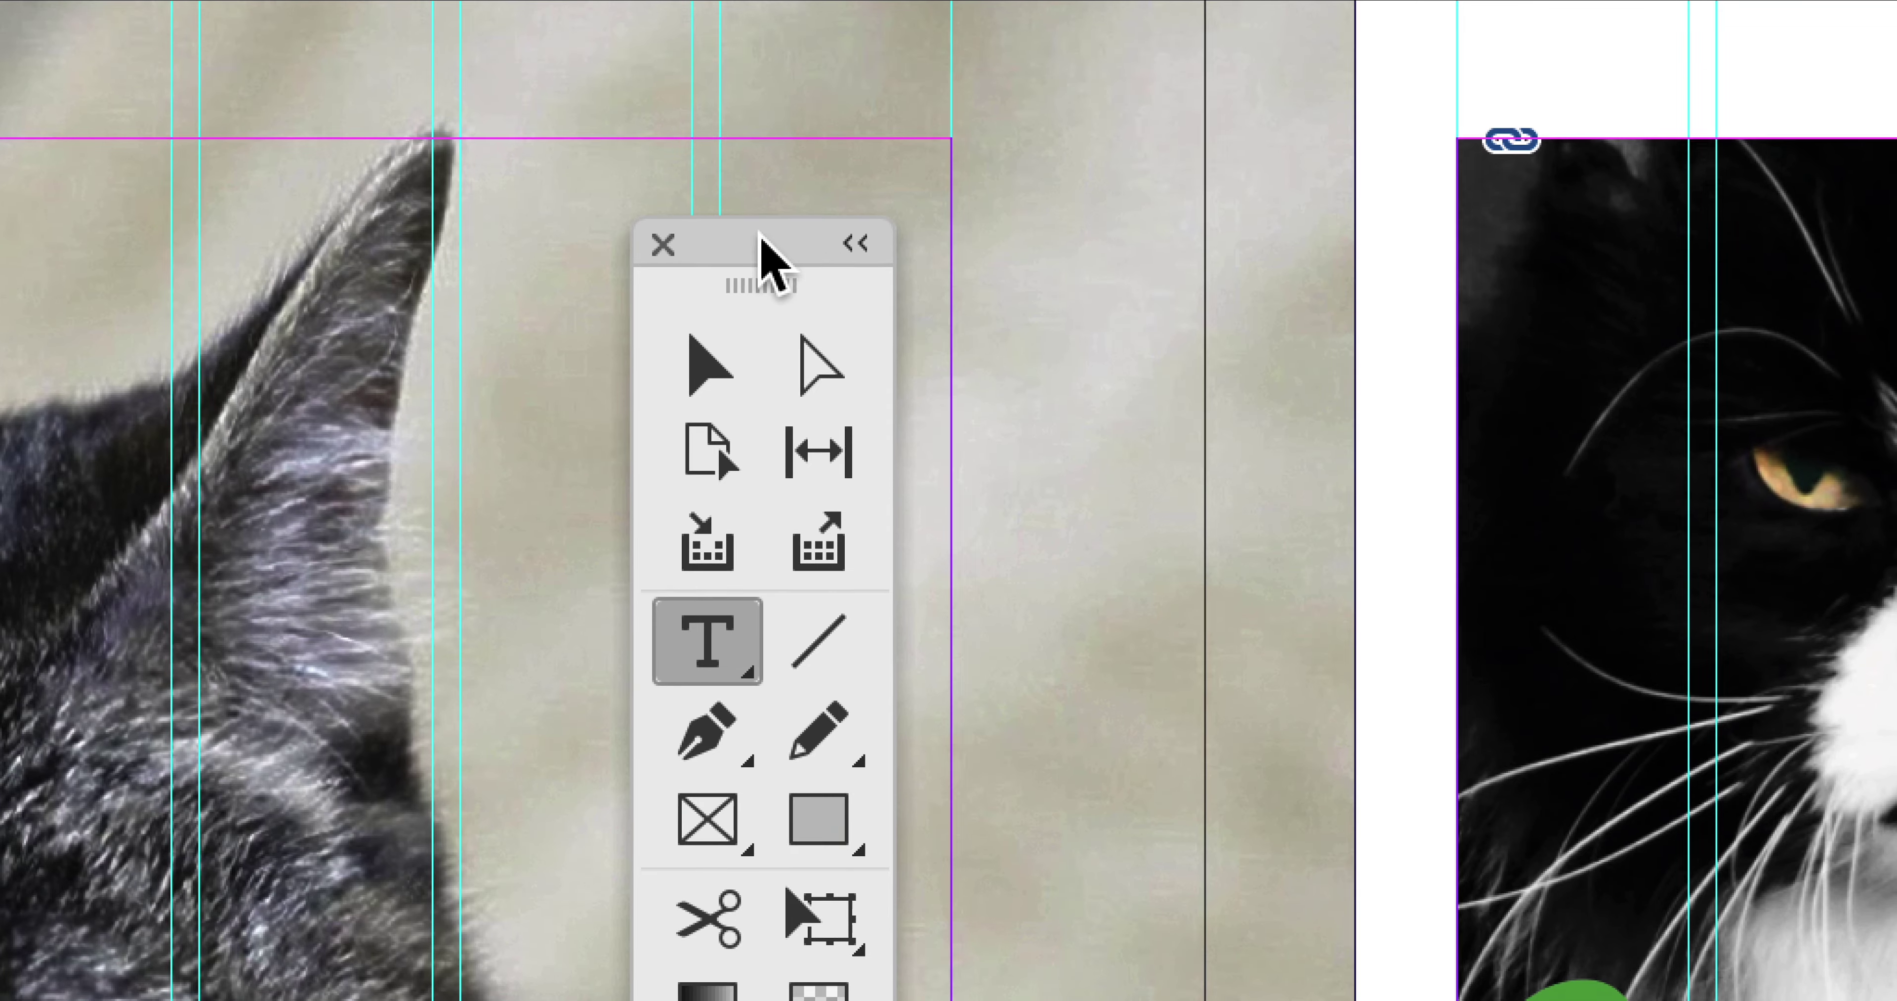
- Select the body text frames and the floating drop cap on page 3 one after another to examine each frame
left_click(745, 266)
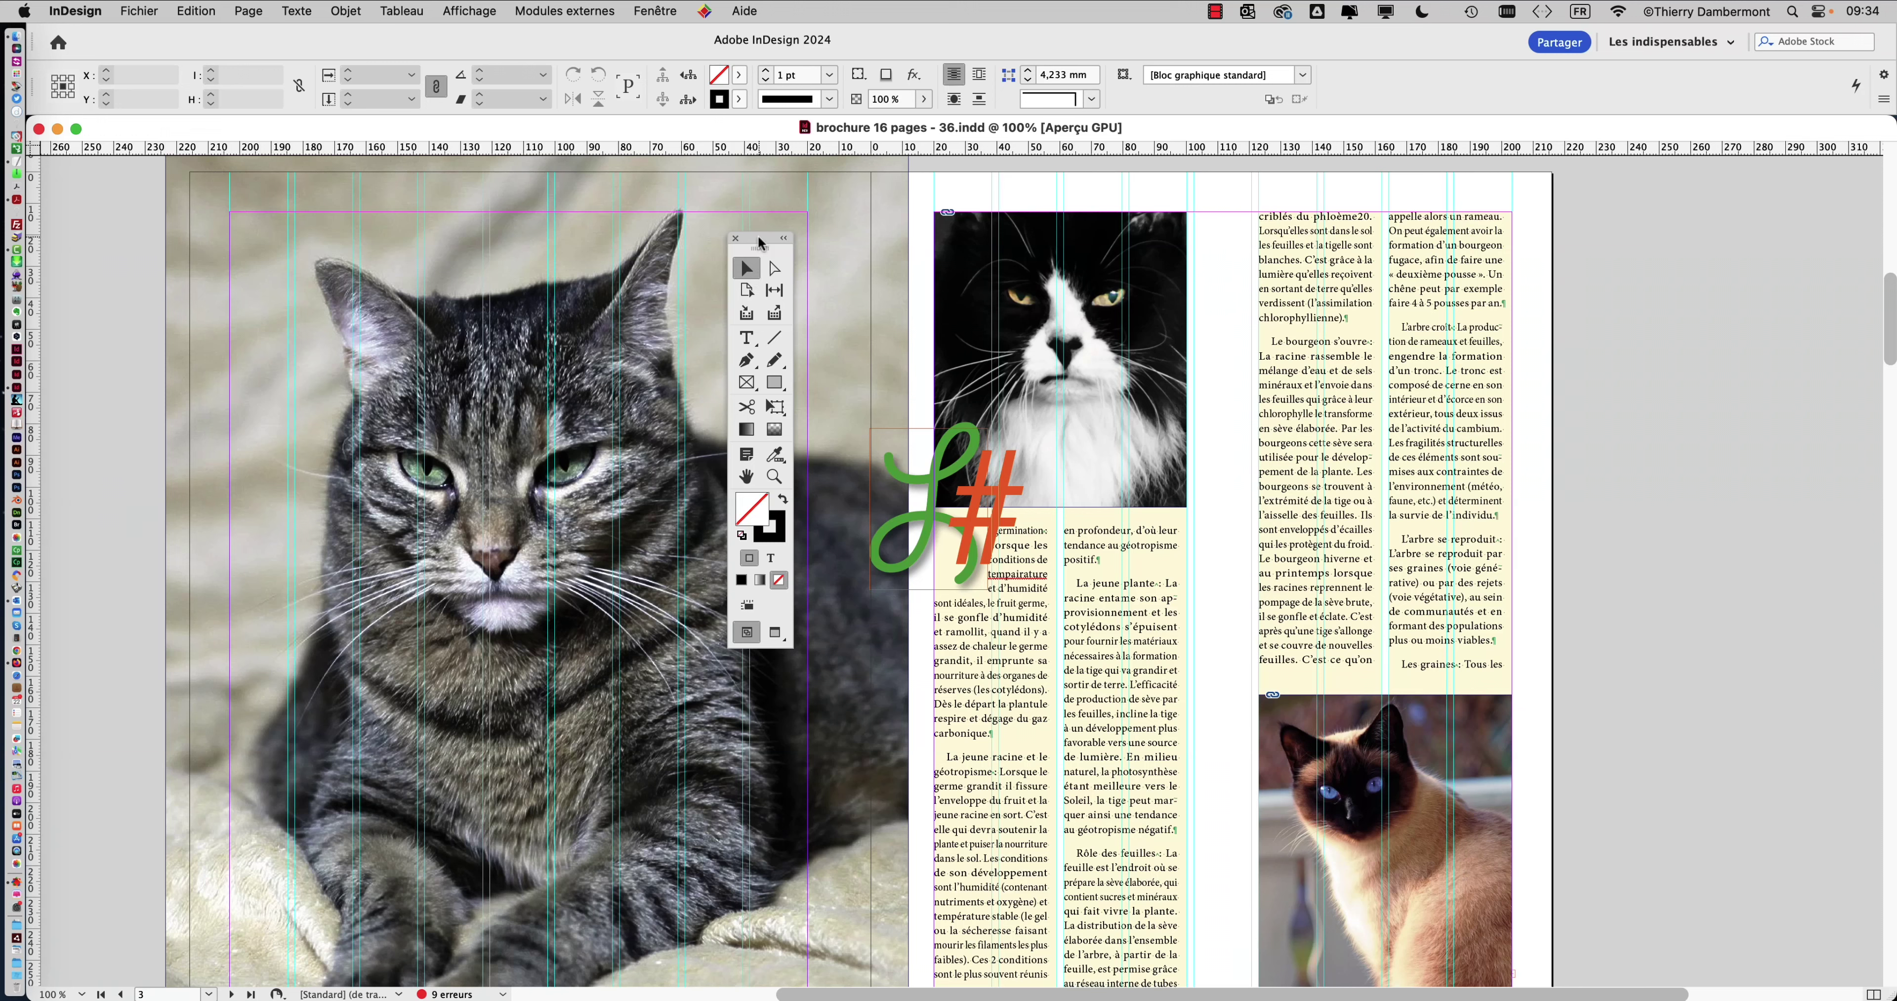
left_click_drag(759, 243, 820, 268)
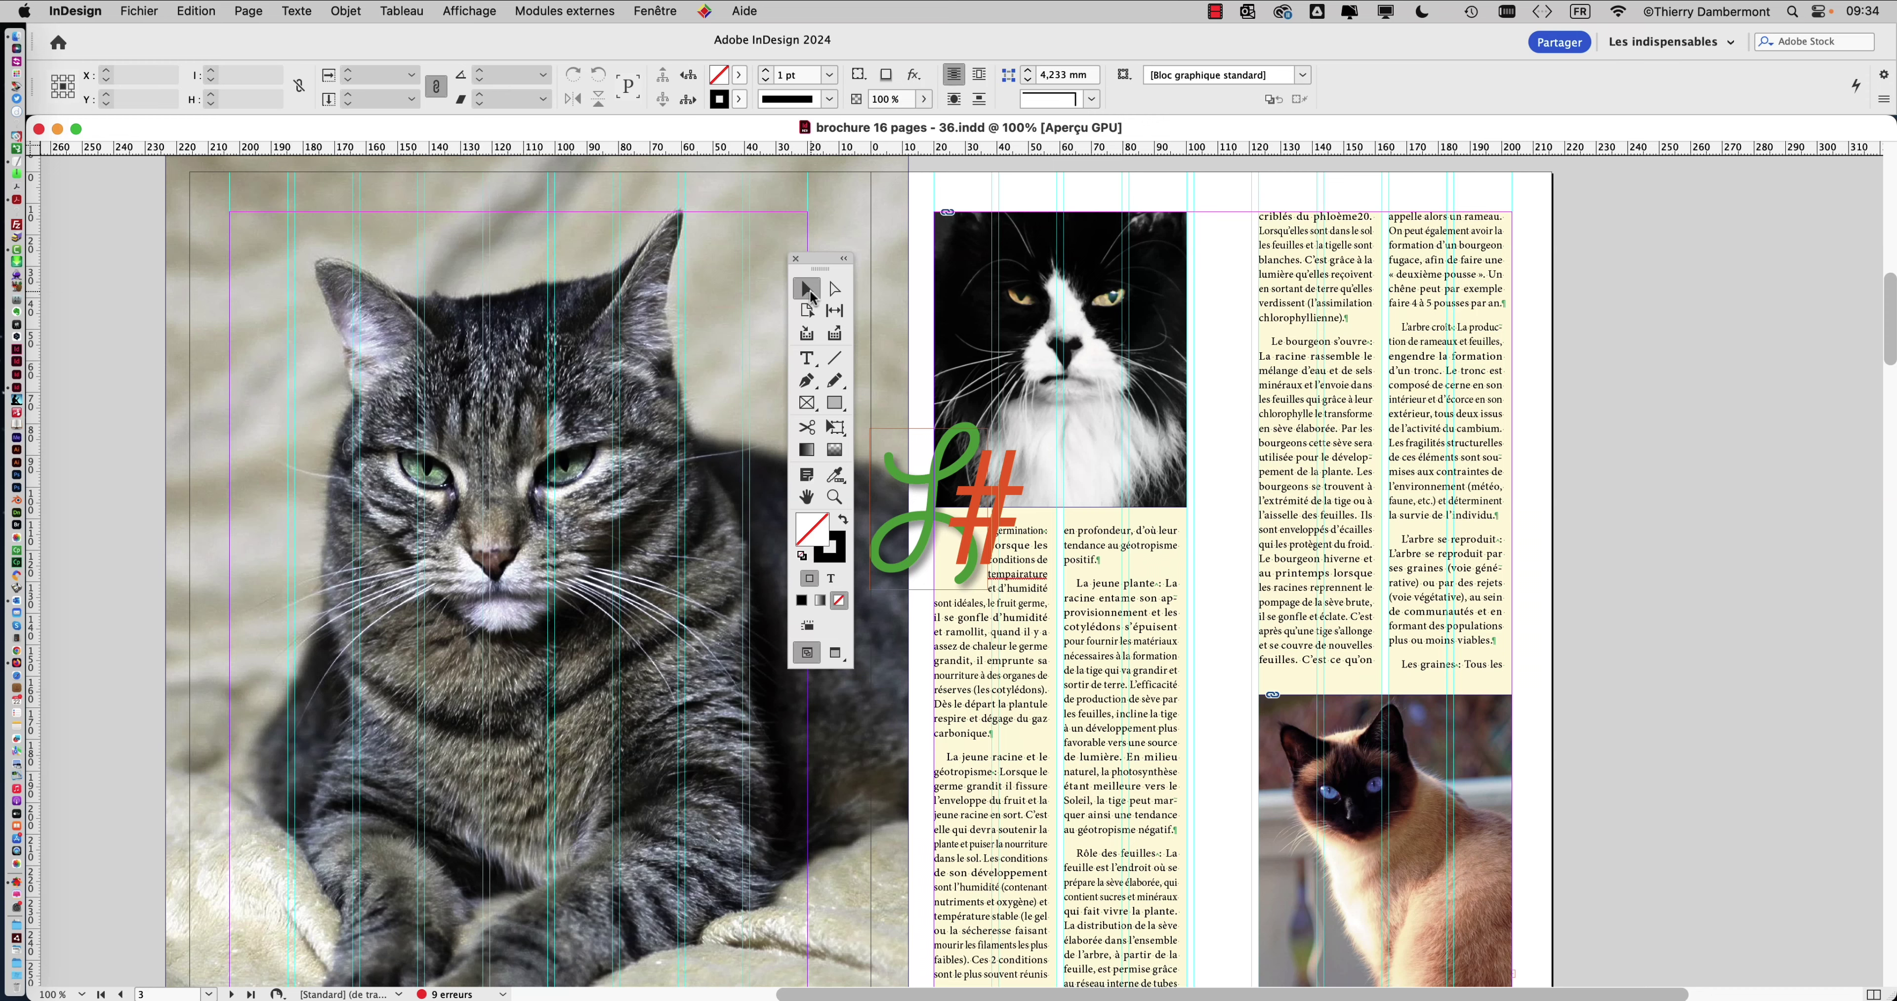
left_click(1115, 561)
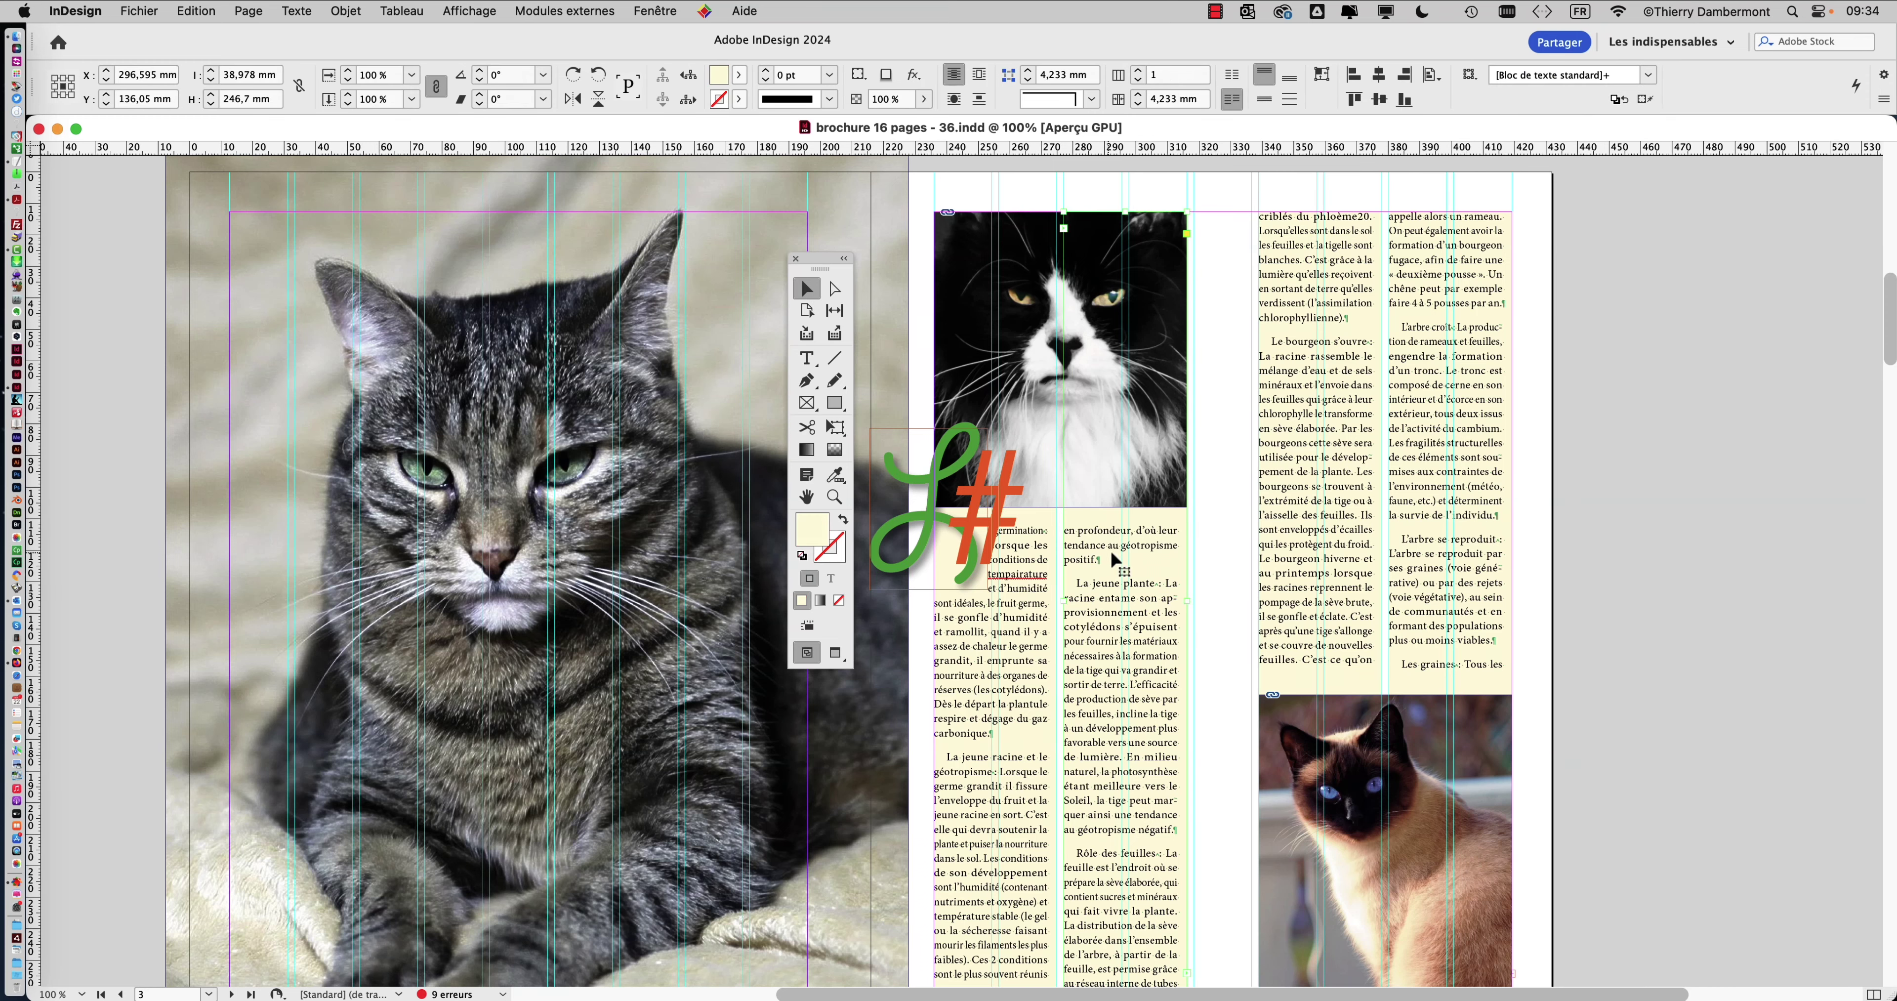
left_click(1329, 486)
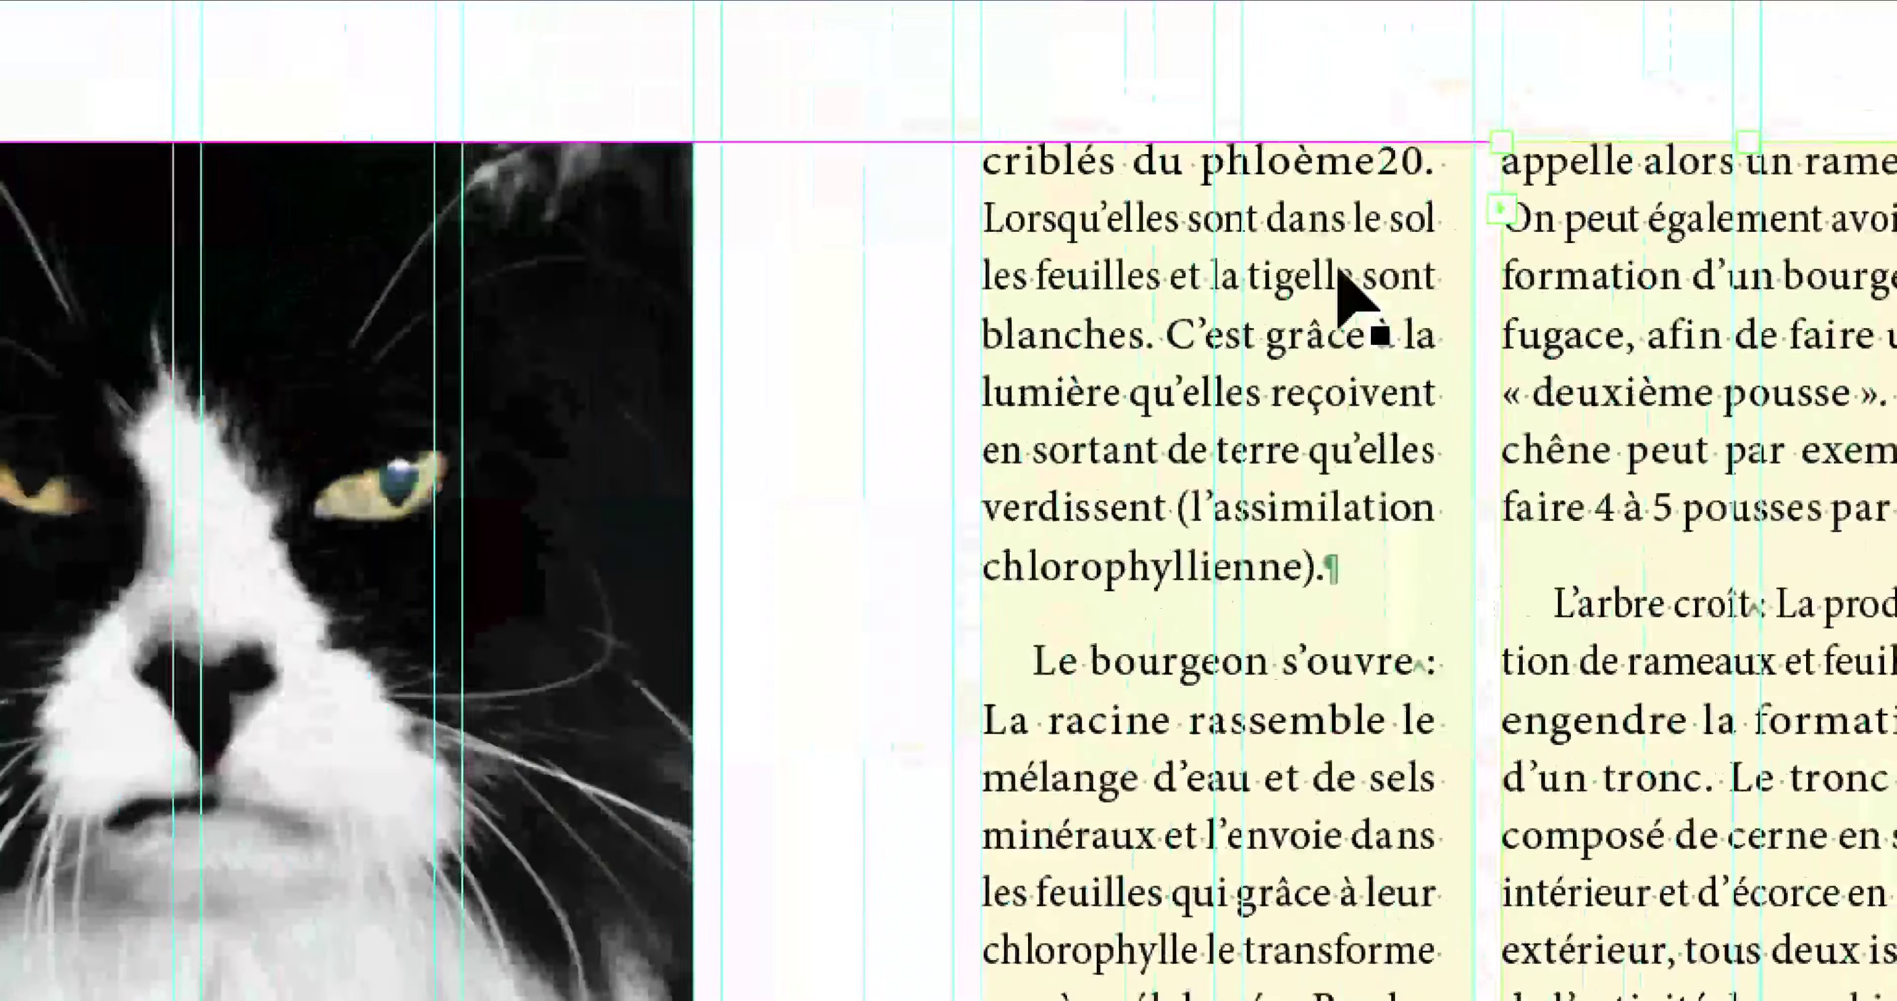
left_click(1338, 297)
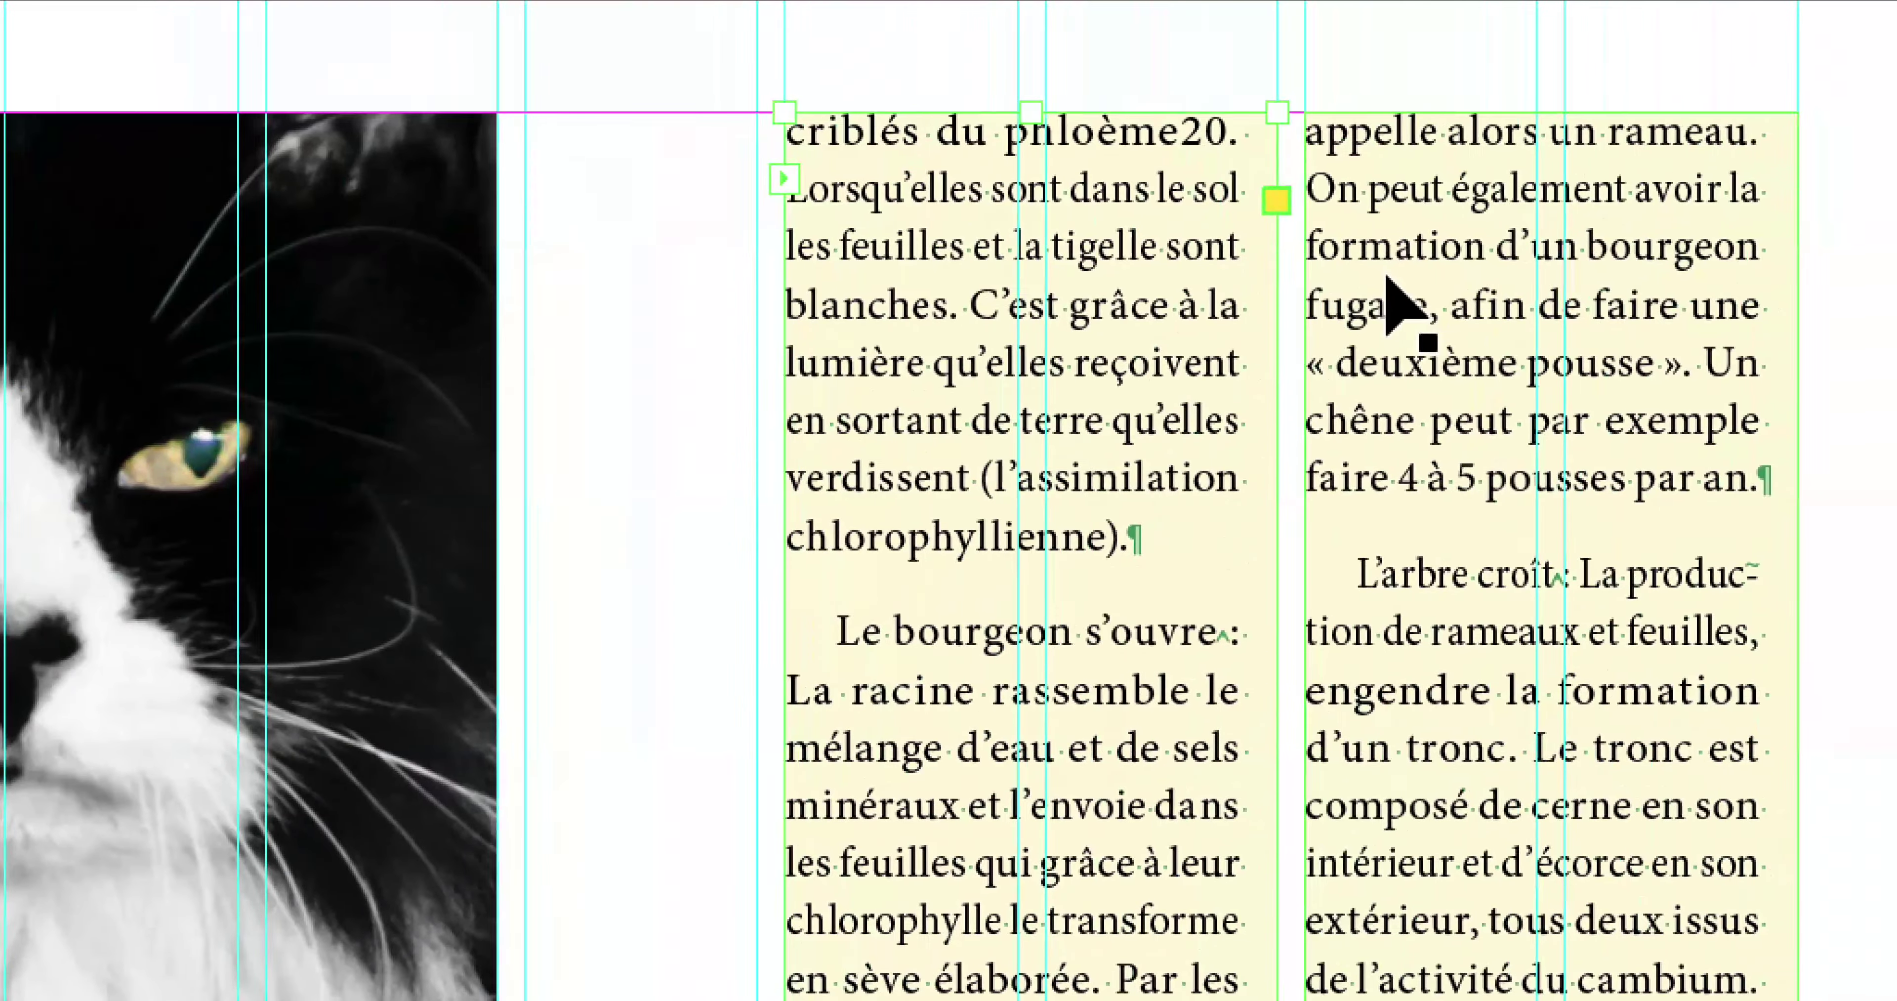
left_click(1387, 278)
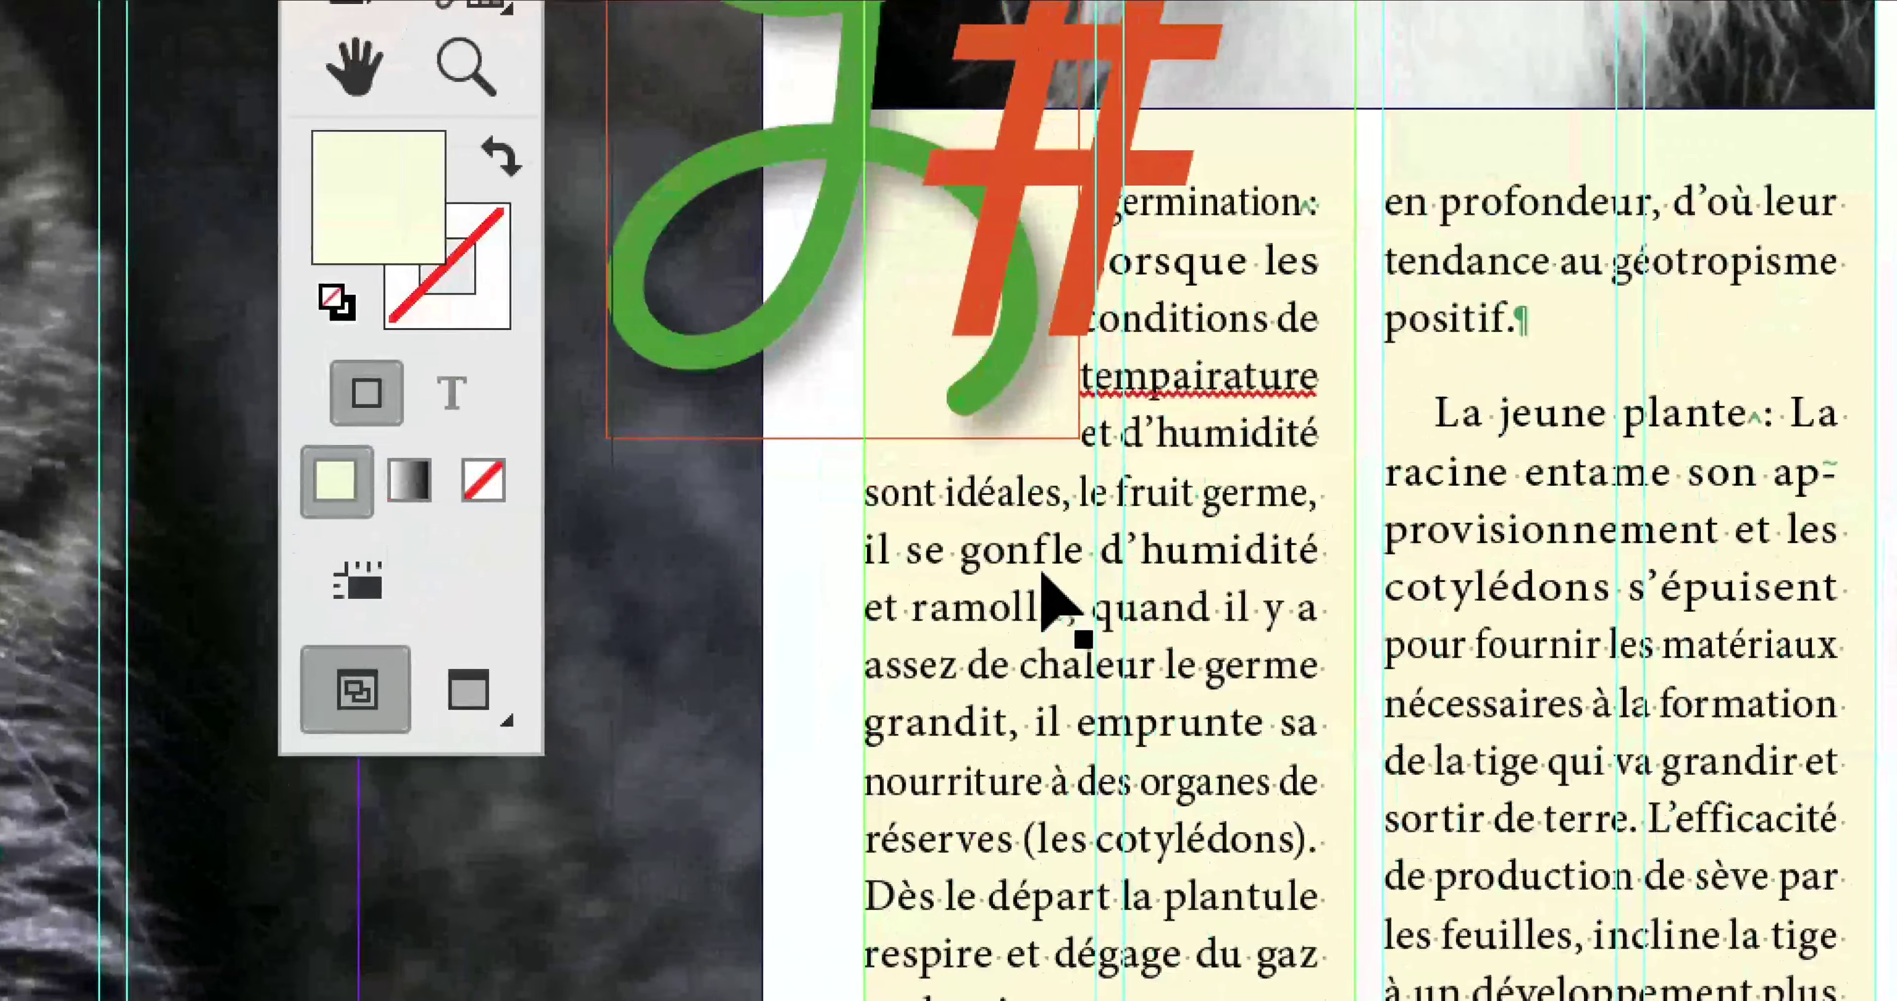
left_click(1044, 589)
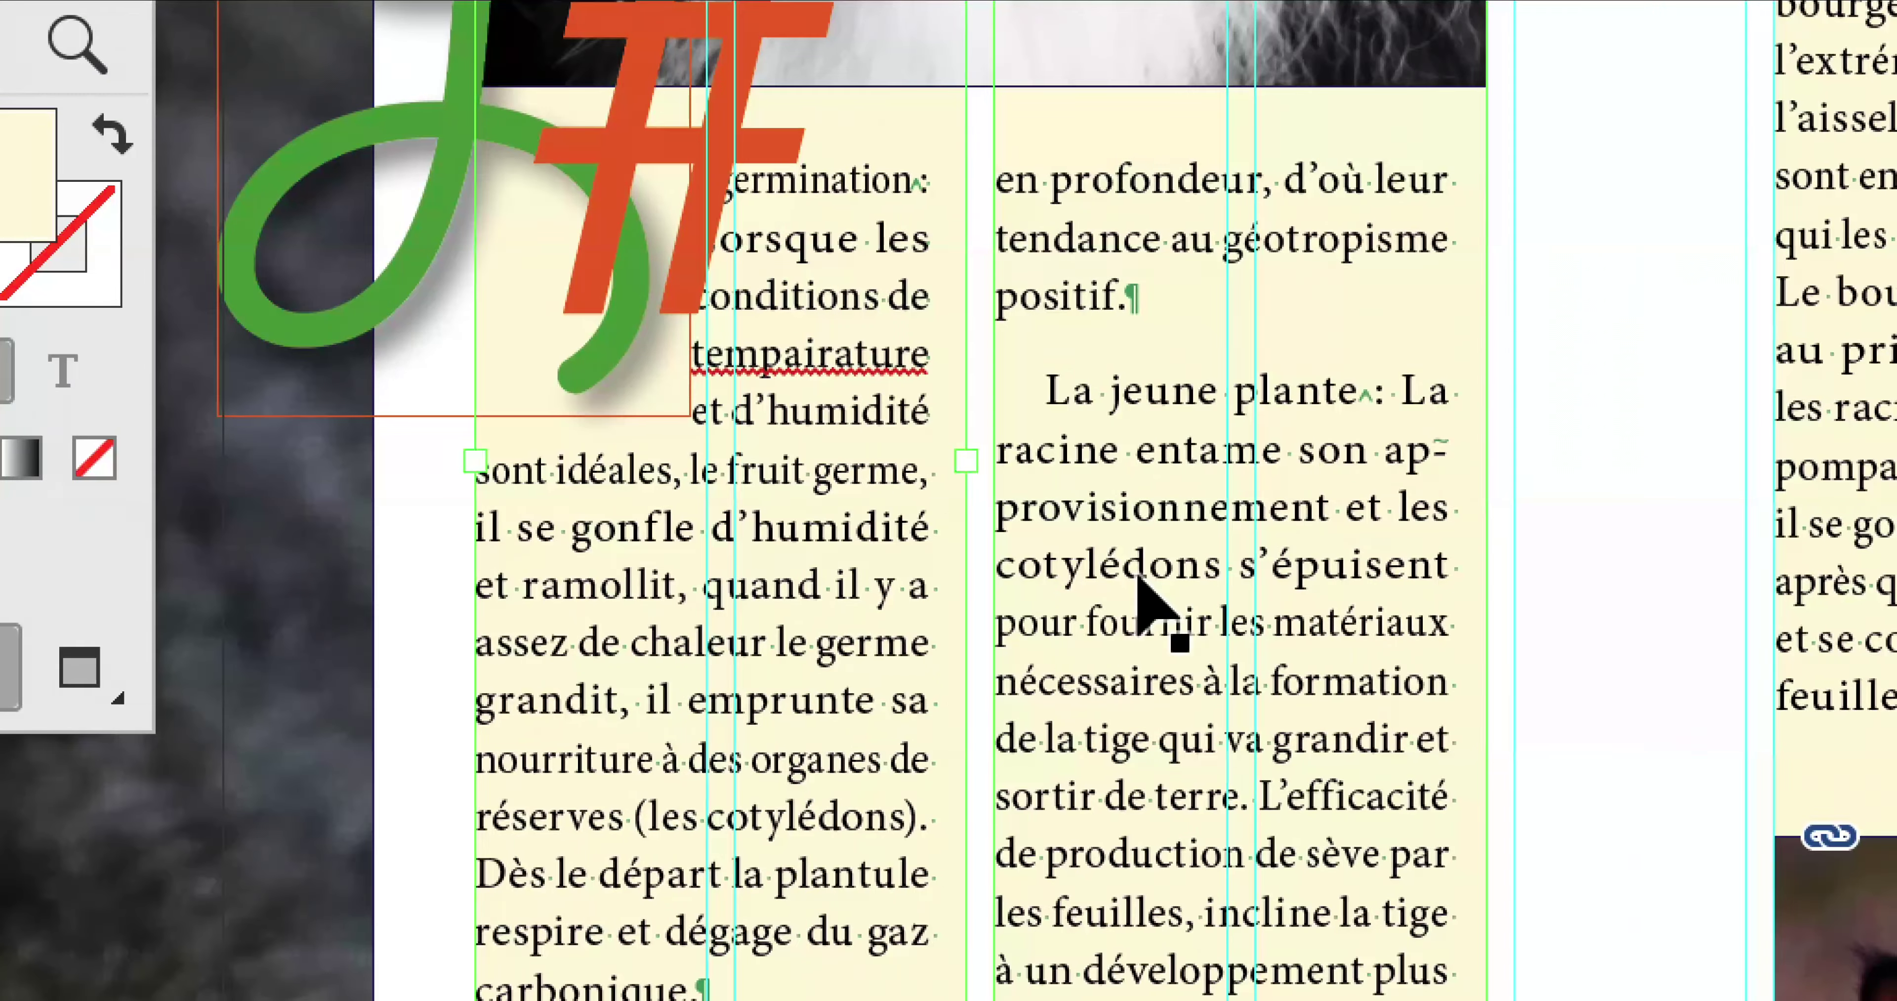
left_click(1528, 607)
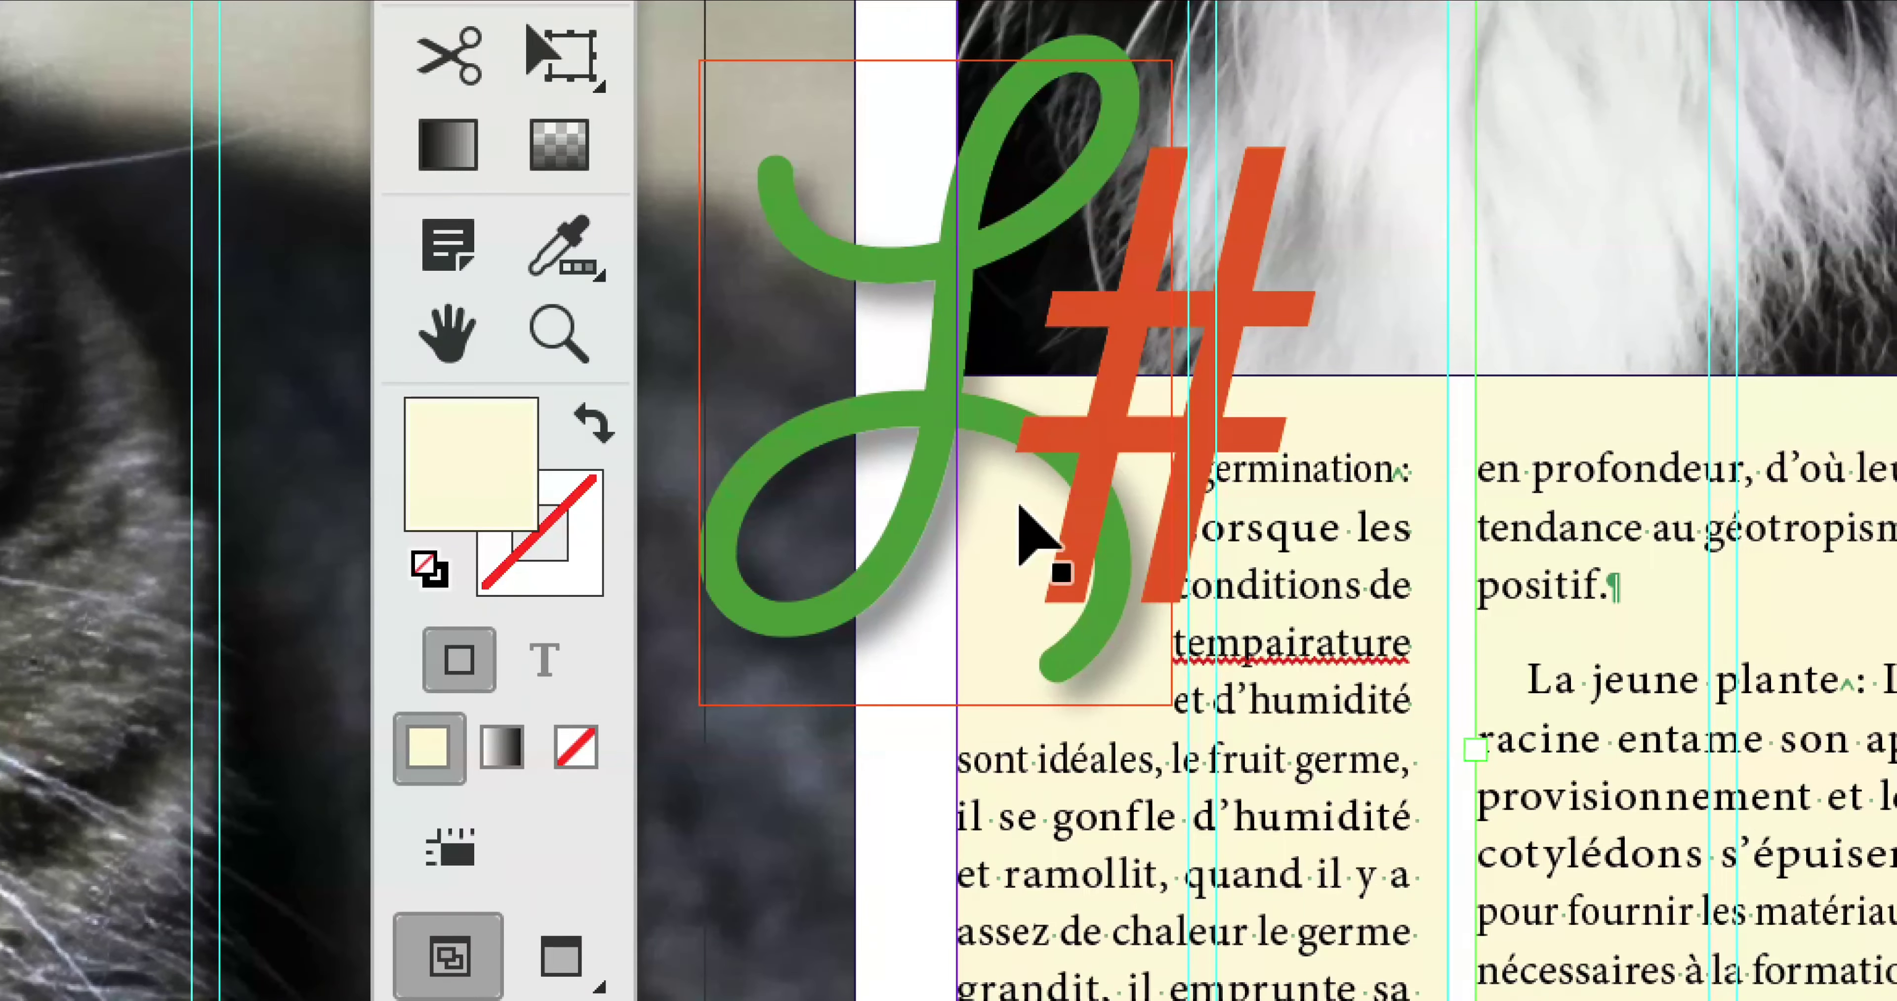
left_click(1019, 515)
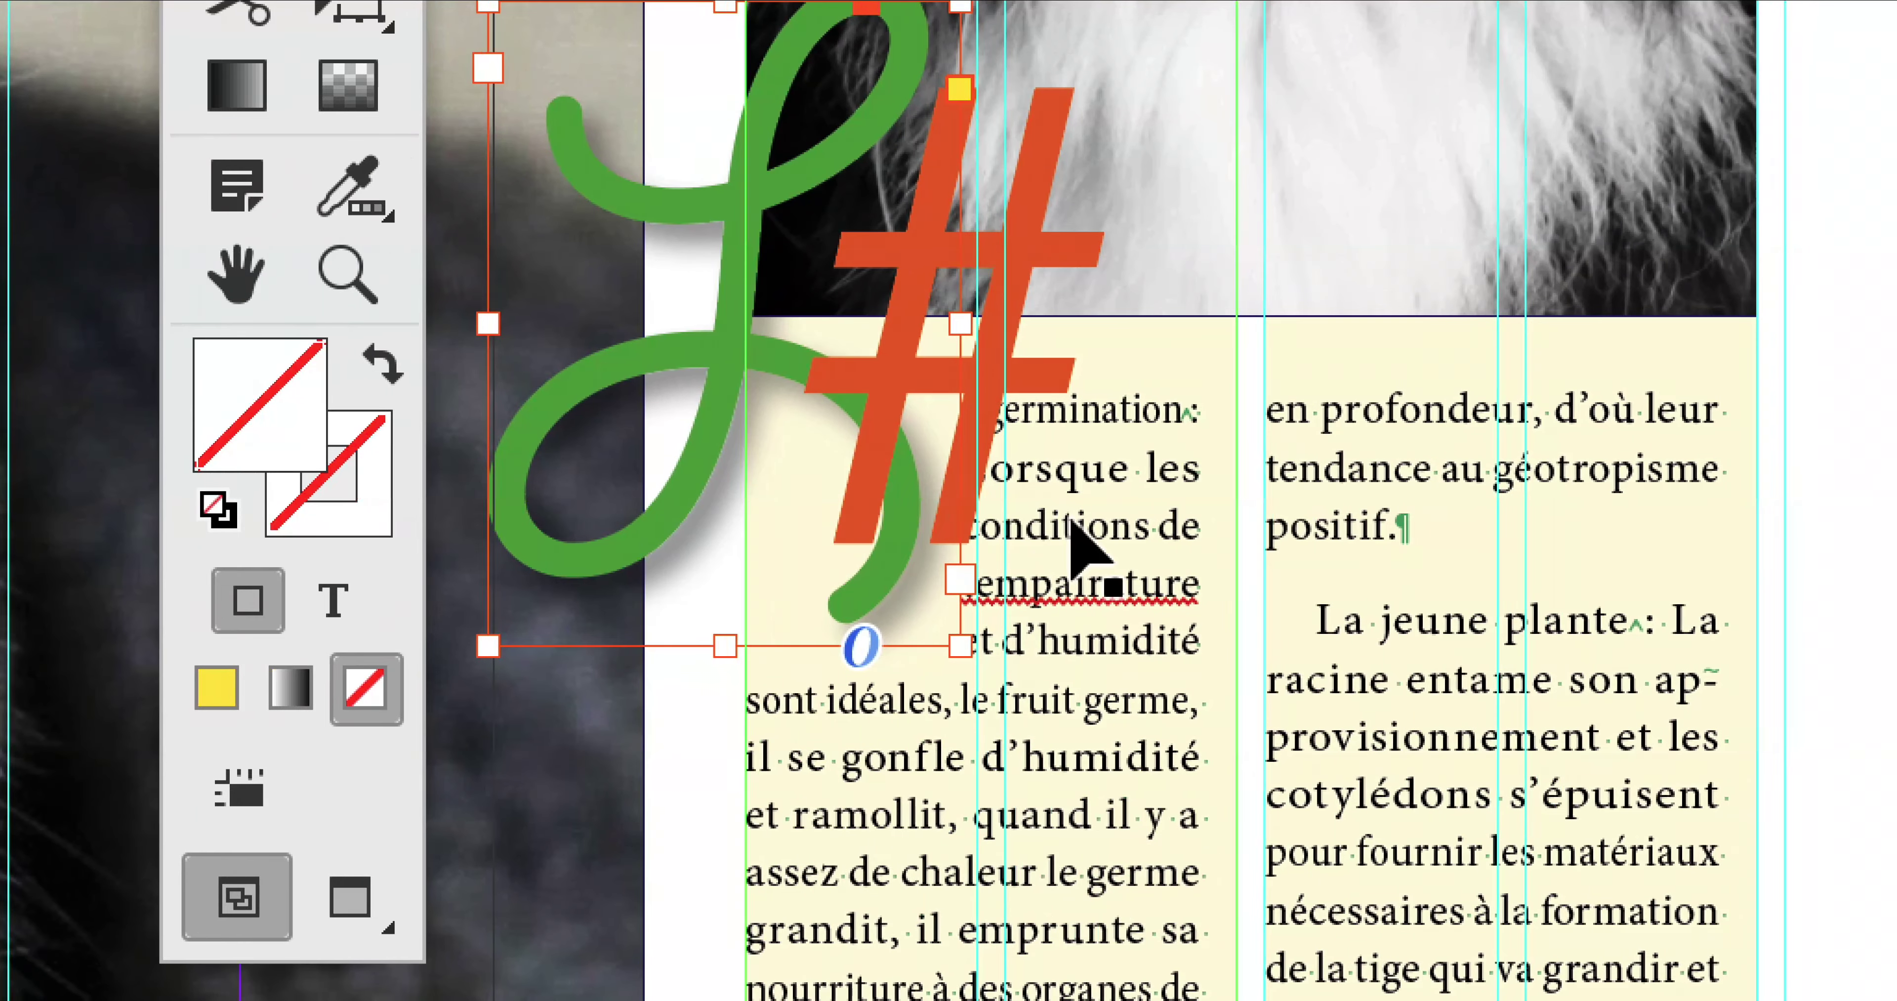
left_click(1260, 543)
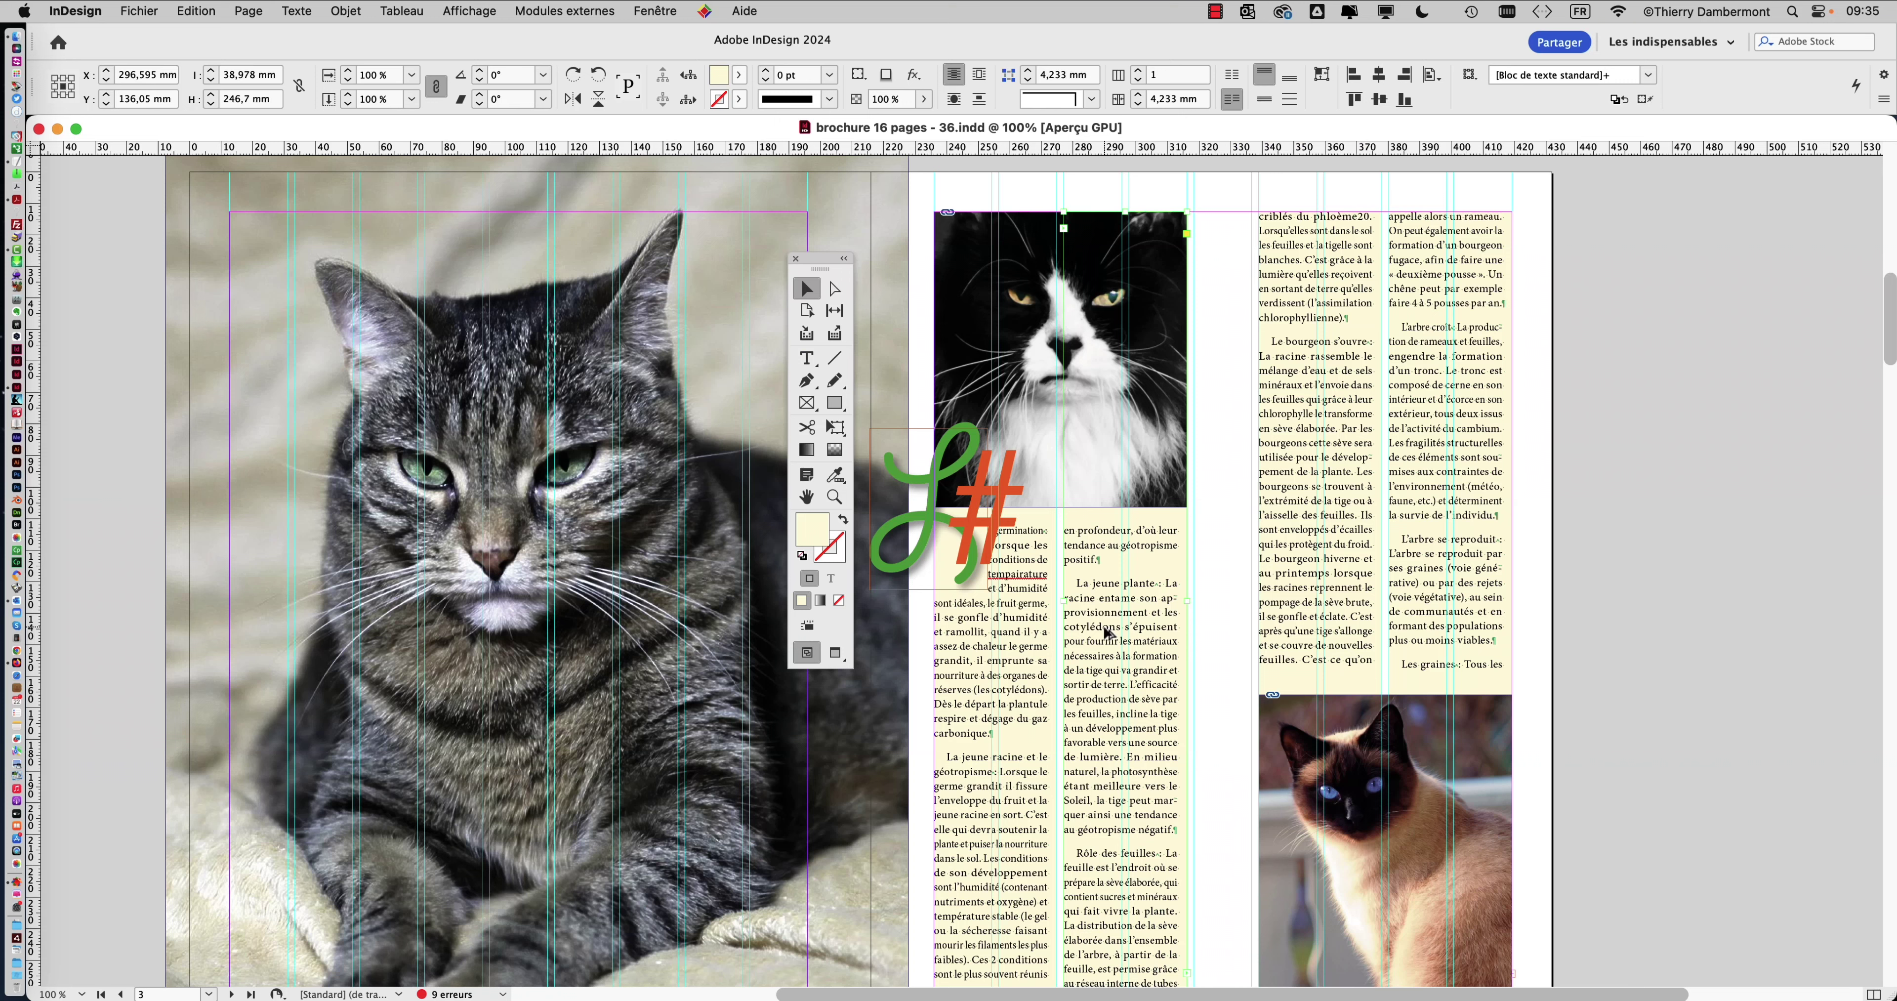
- Show the Calques panel and place it beside the spread, with the tool palette moved clear of the pages
left_click_drag(821, 270, 112, 189)
left_click(654, 10)
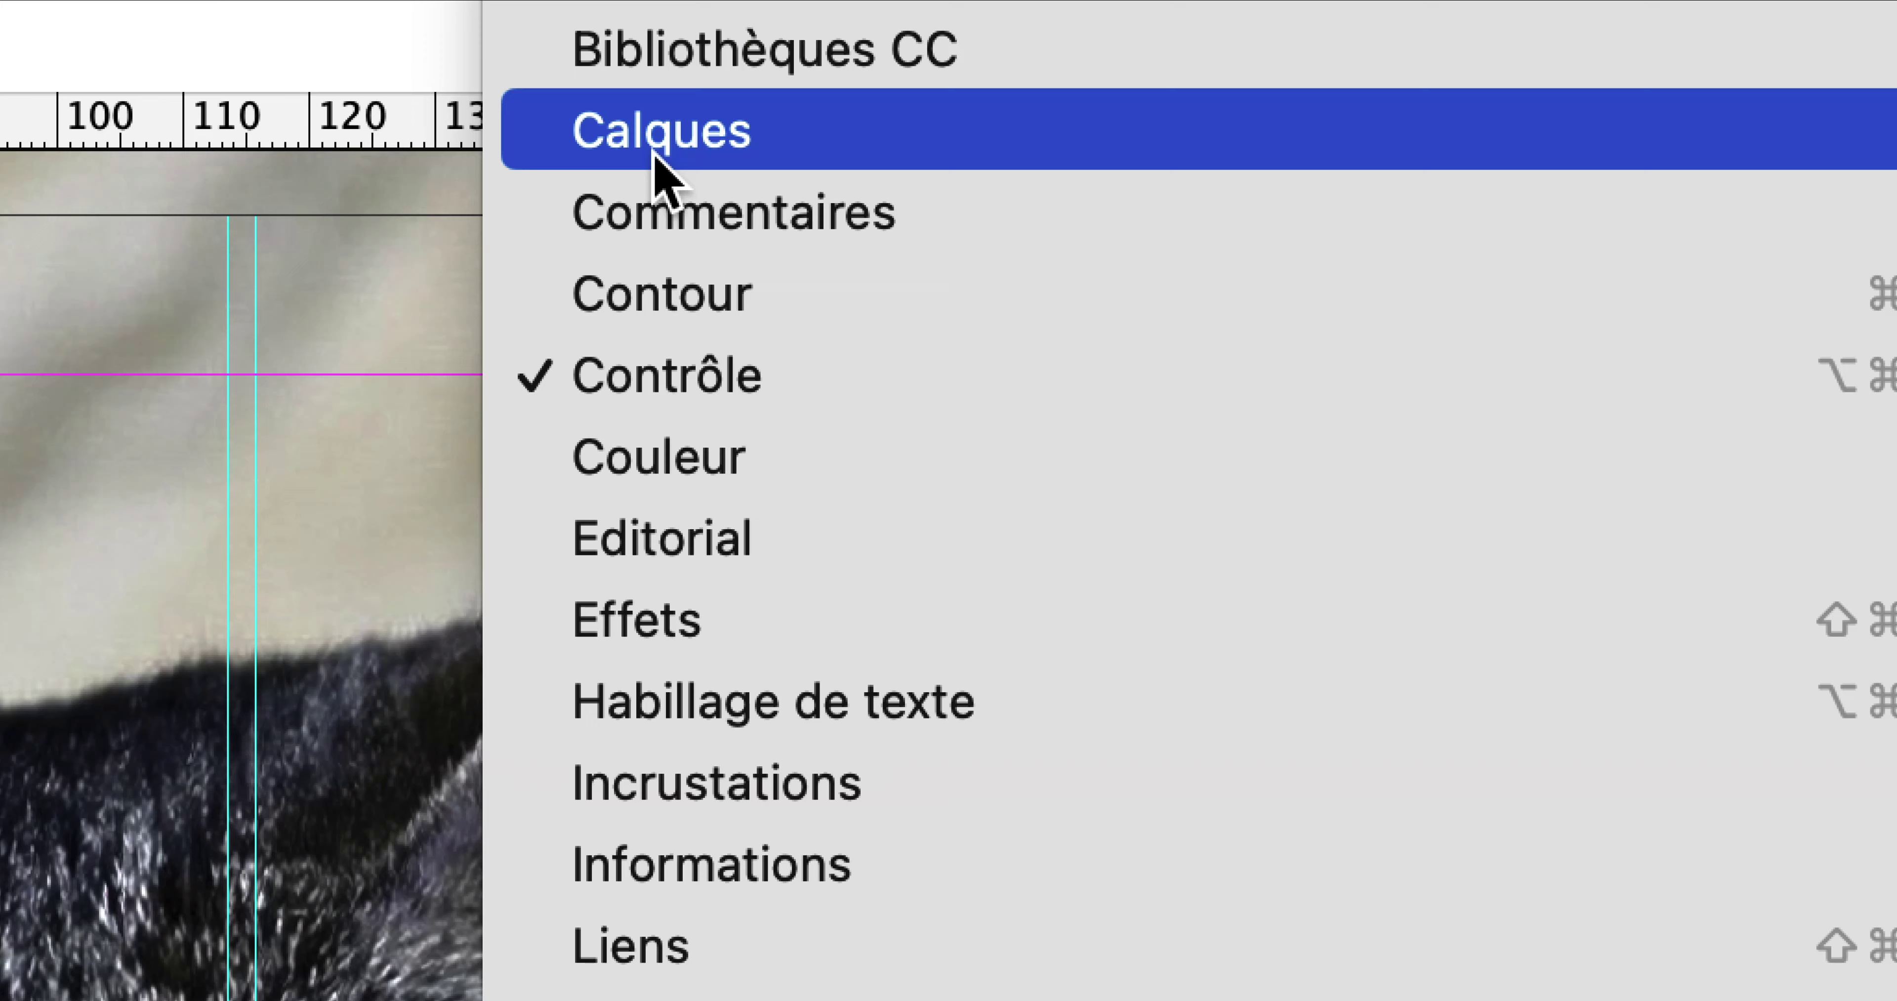
left_click(816, 156)
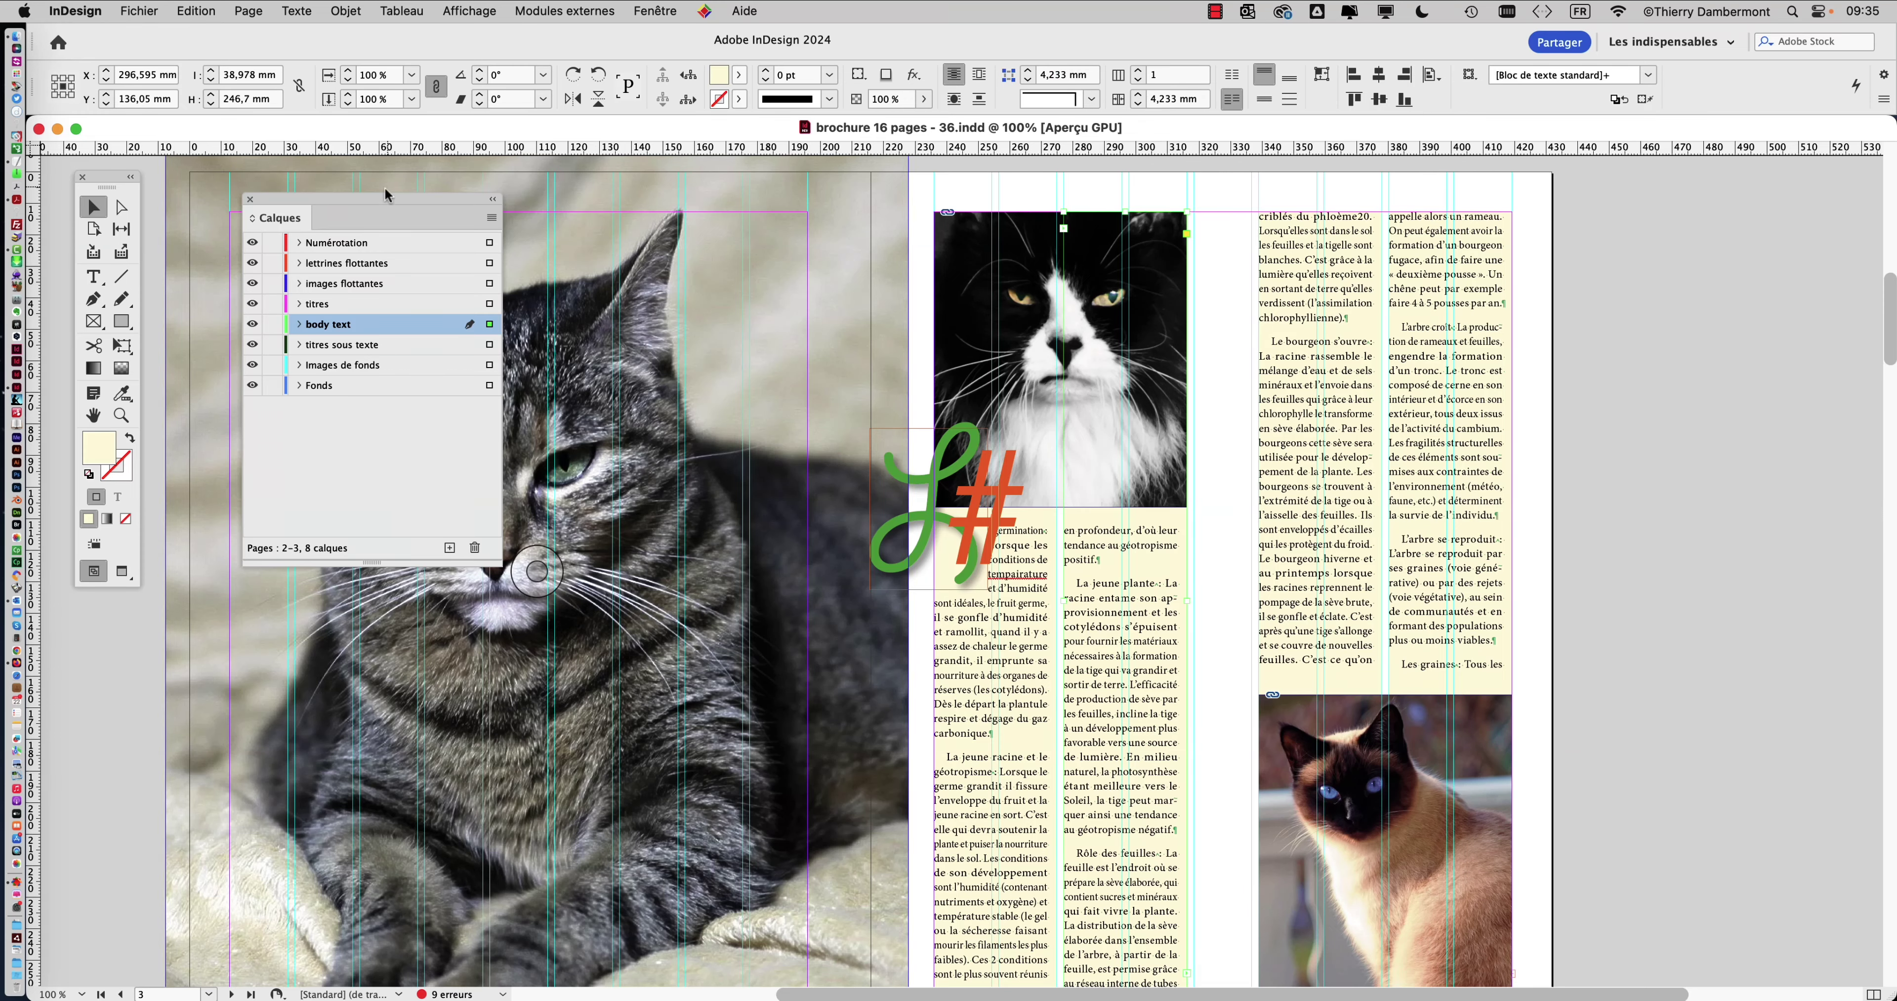
left_click_drag(390, 192, 1526, 254)
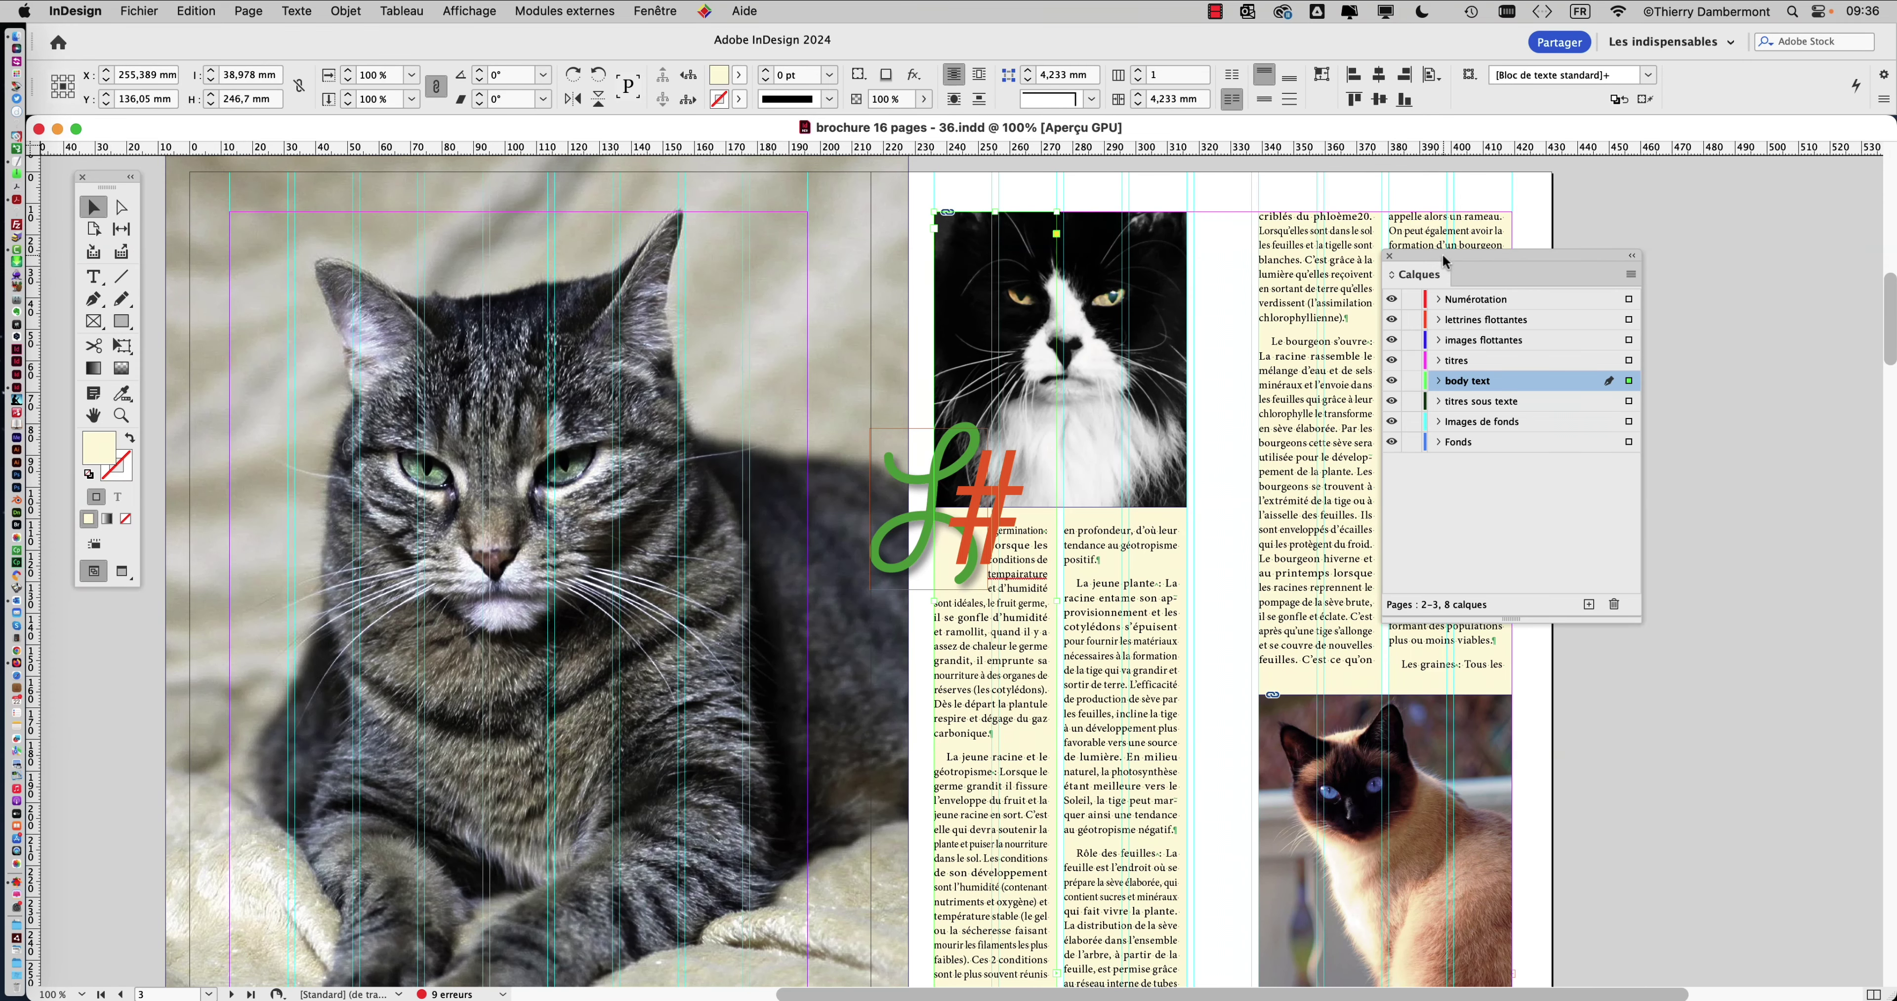
left_click_drag(1444, 260, 1587, 272)
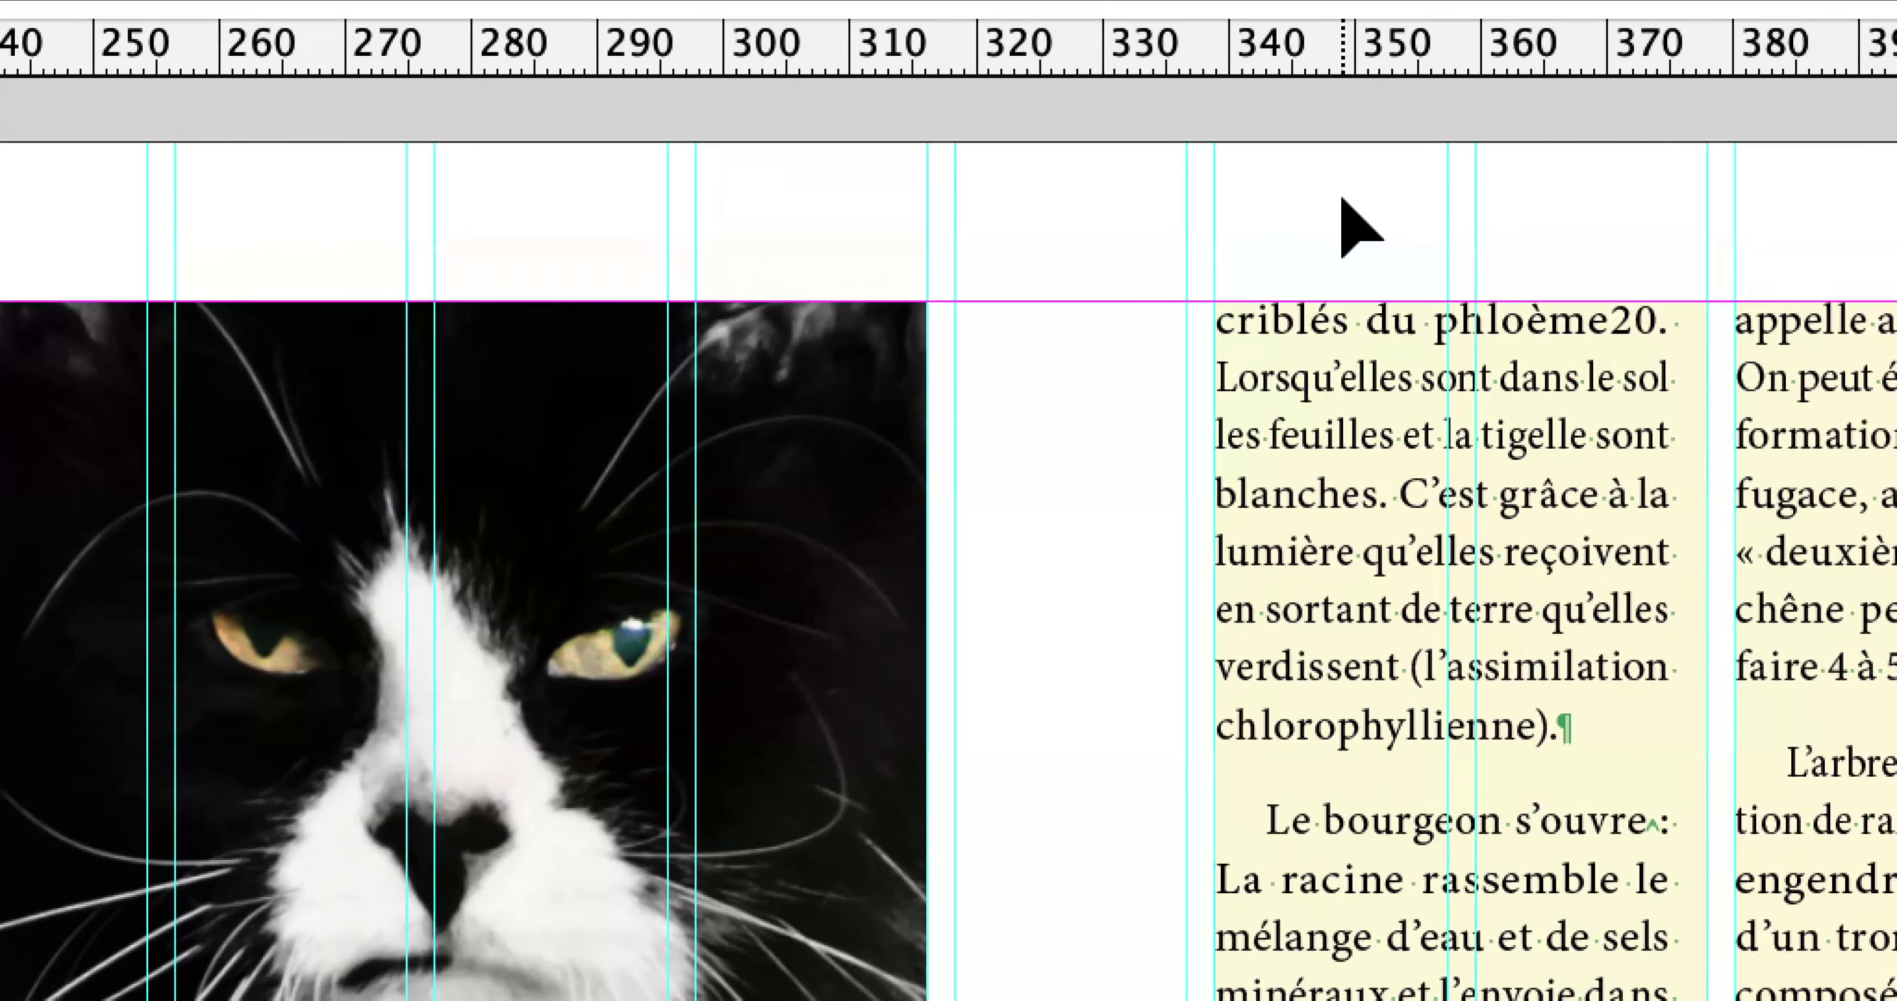
left_click_drag(1341, 197, 1896, 448)
left_click_drag(1462, 249, 1639, 376)
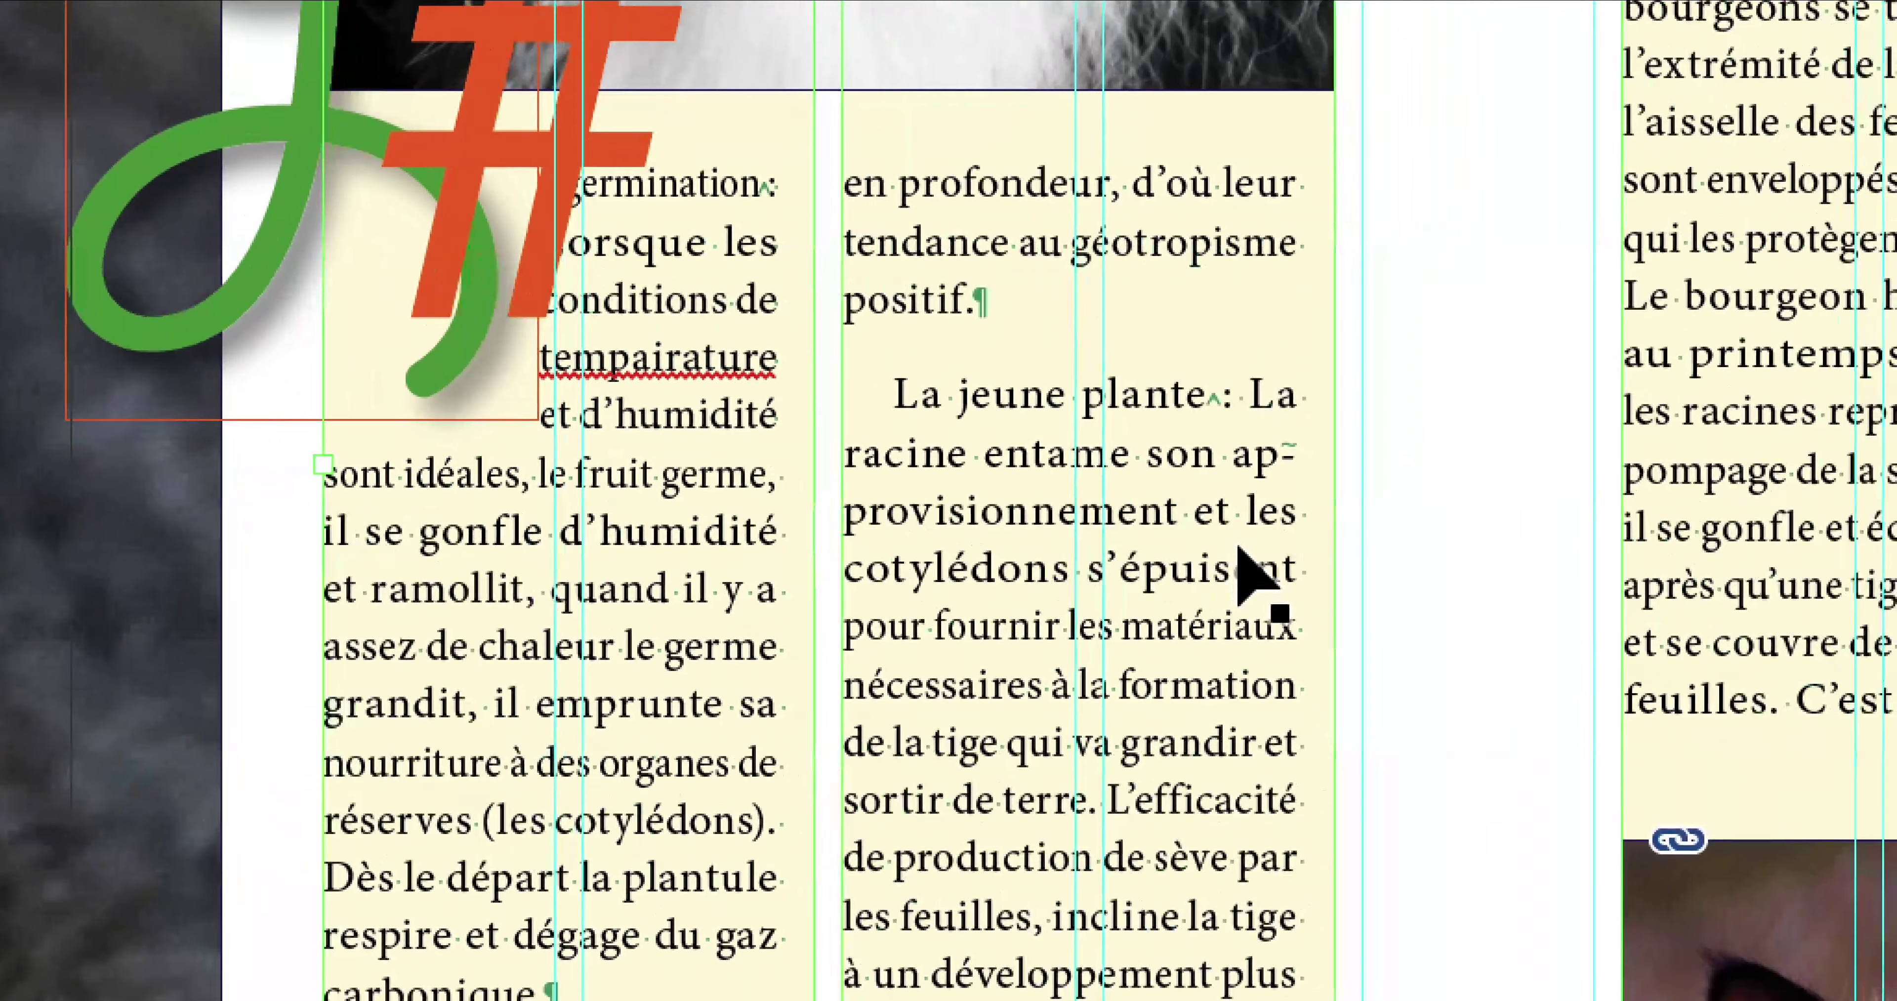
- Set the fill of the selected body text frames on page 3 to Sans
left_click(1238, 549)
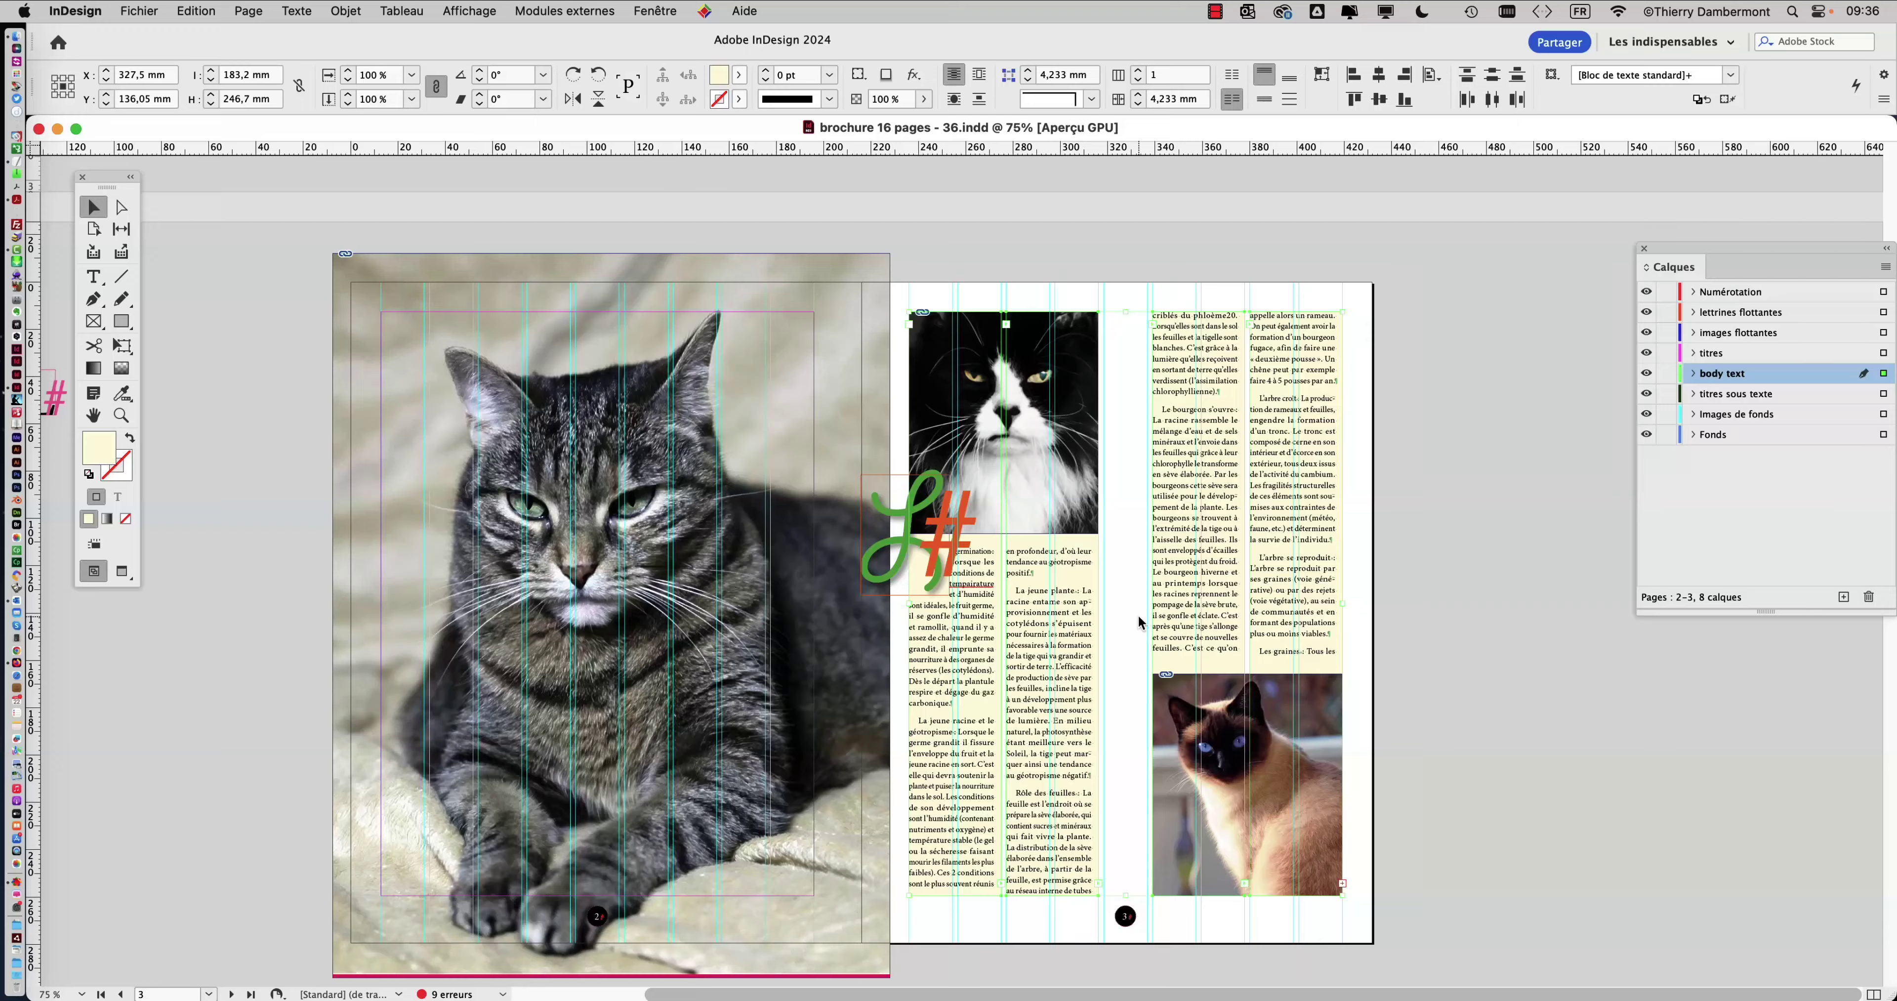
scroll(1138, 618, "down", 1)
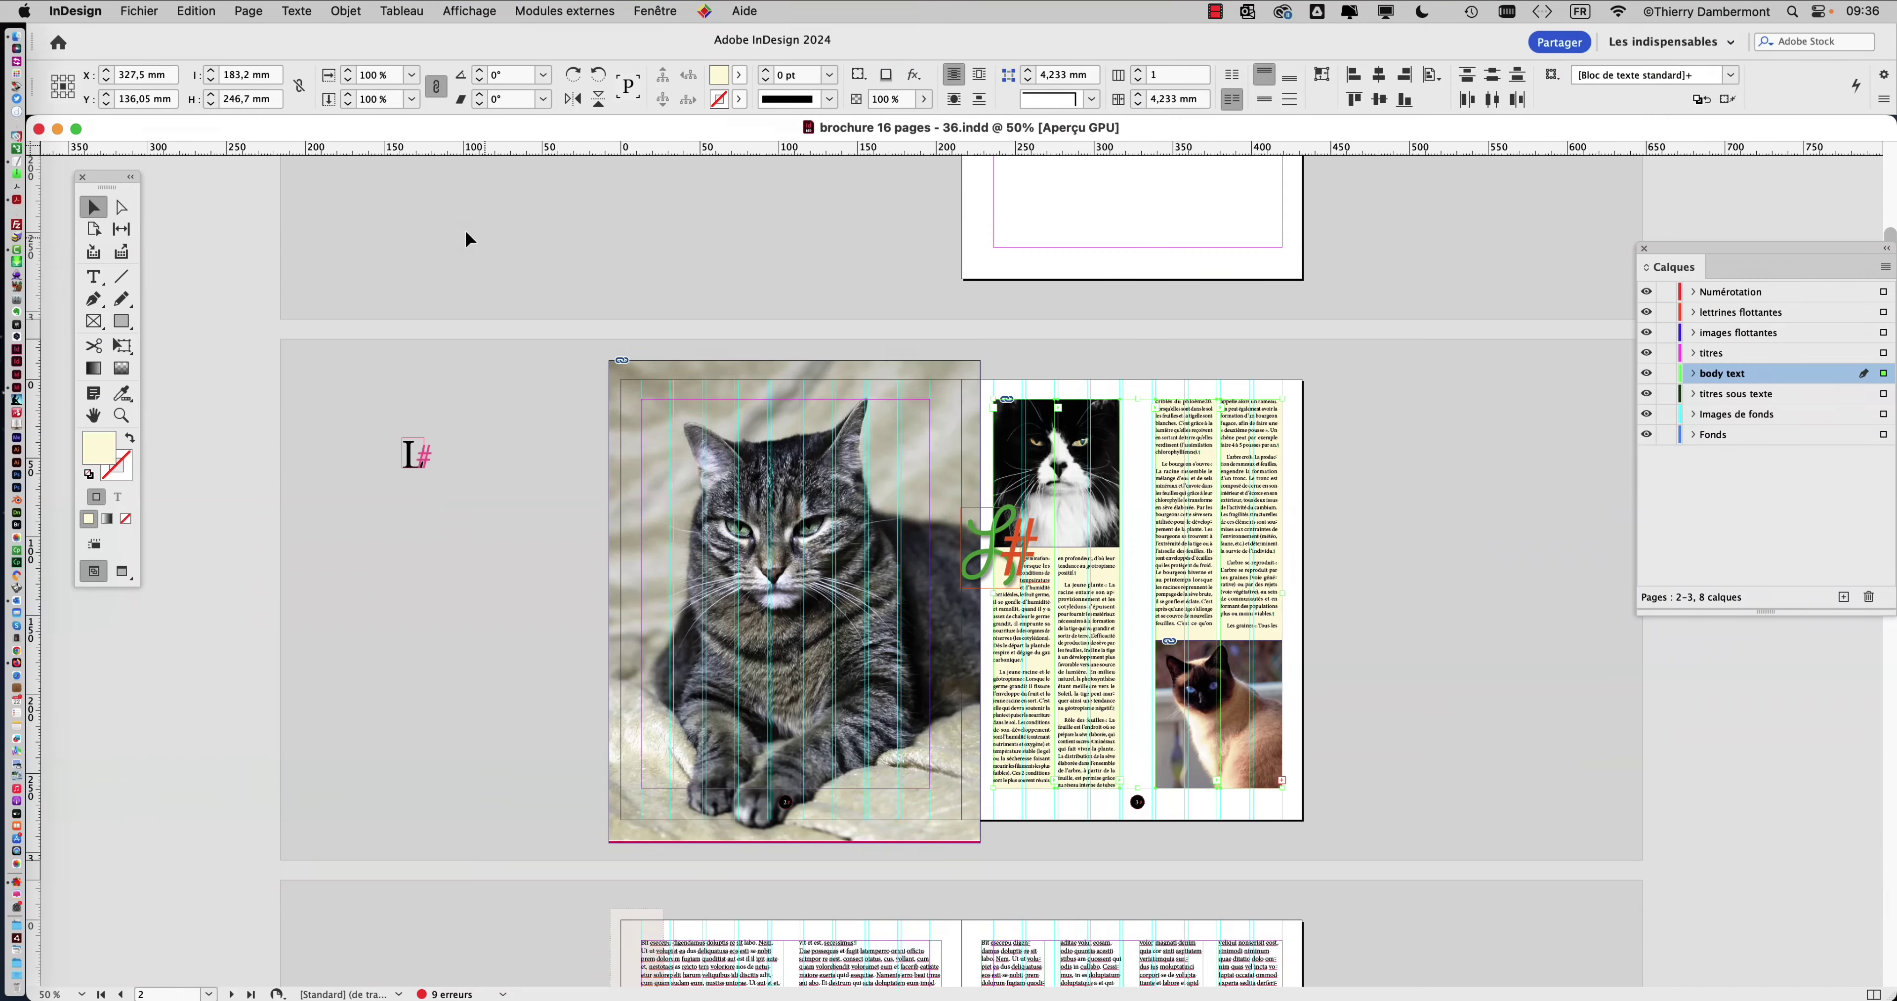
left_click_drag(107, 176, 518, 193)
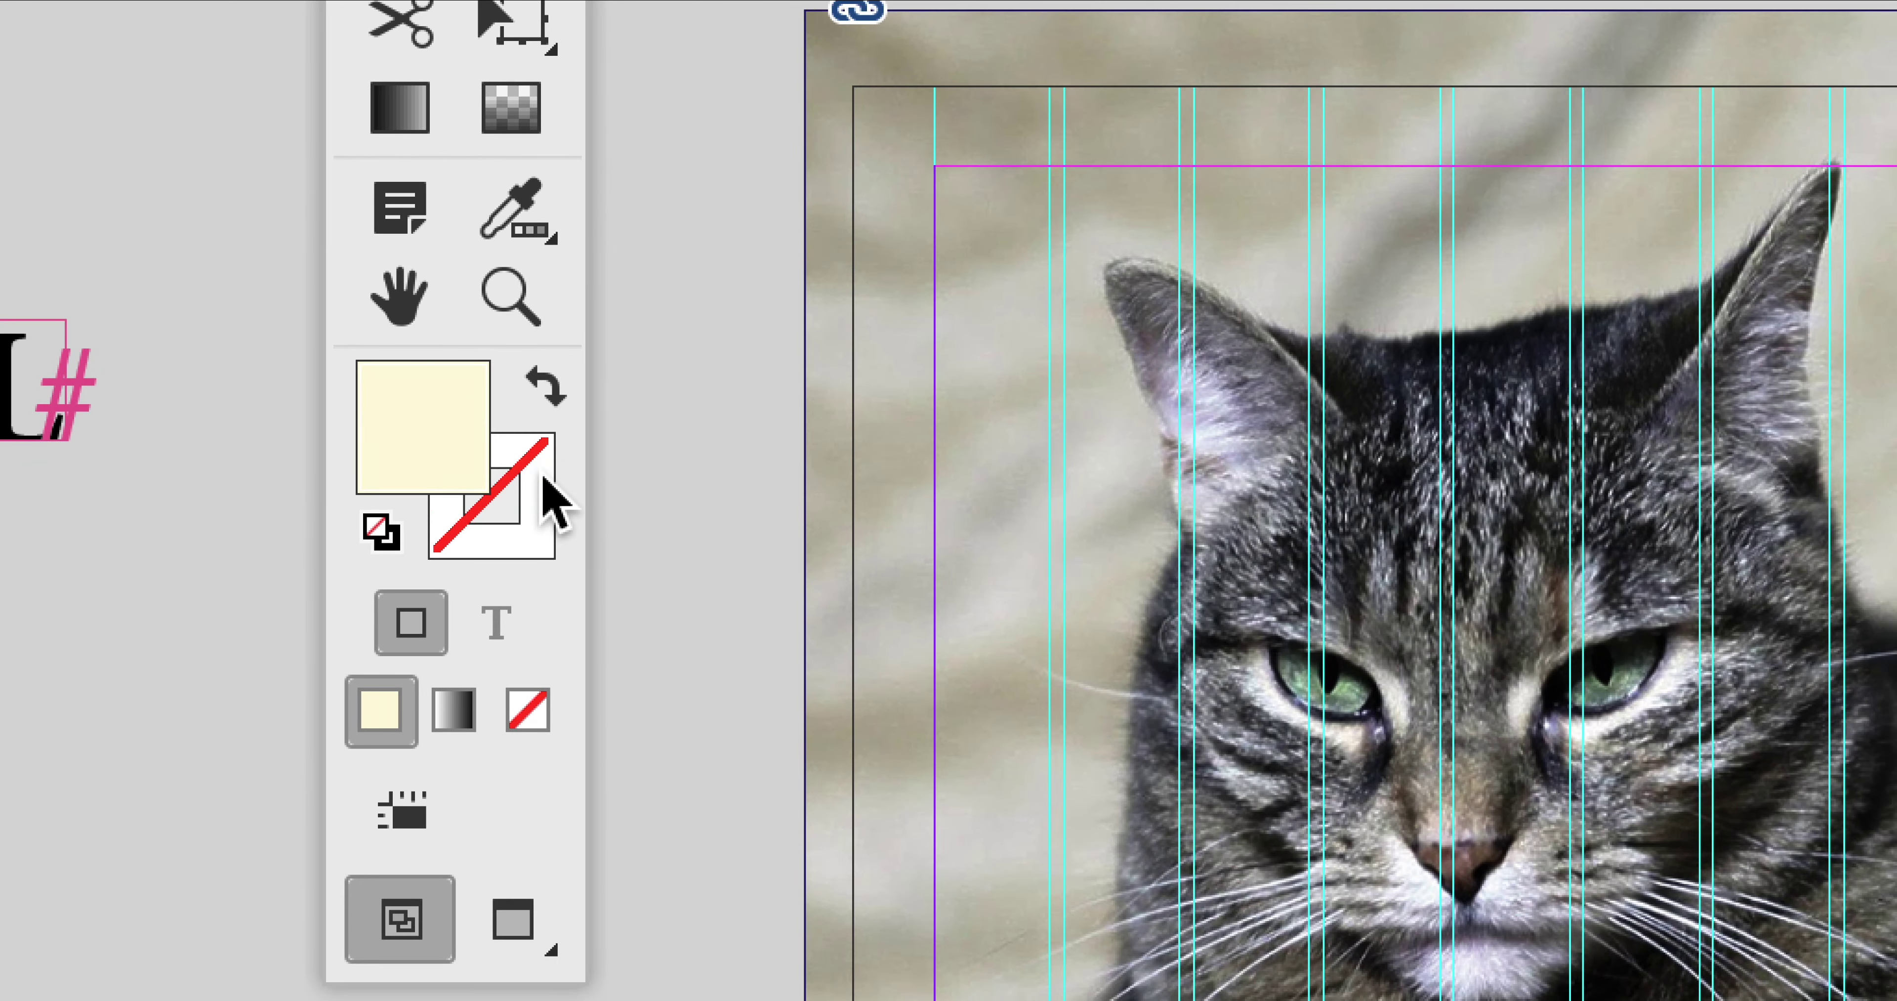
left_click(543, 480)
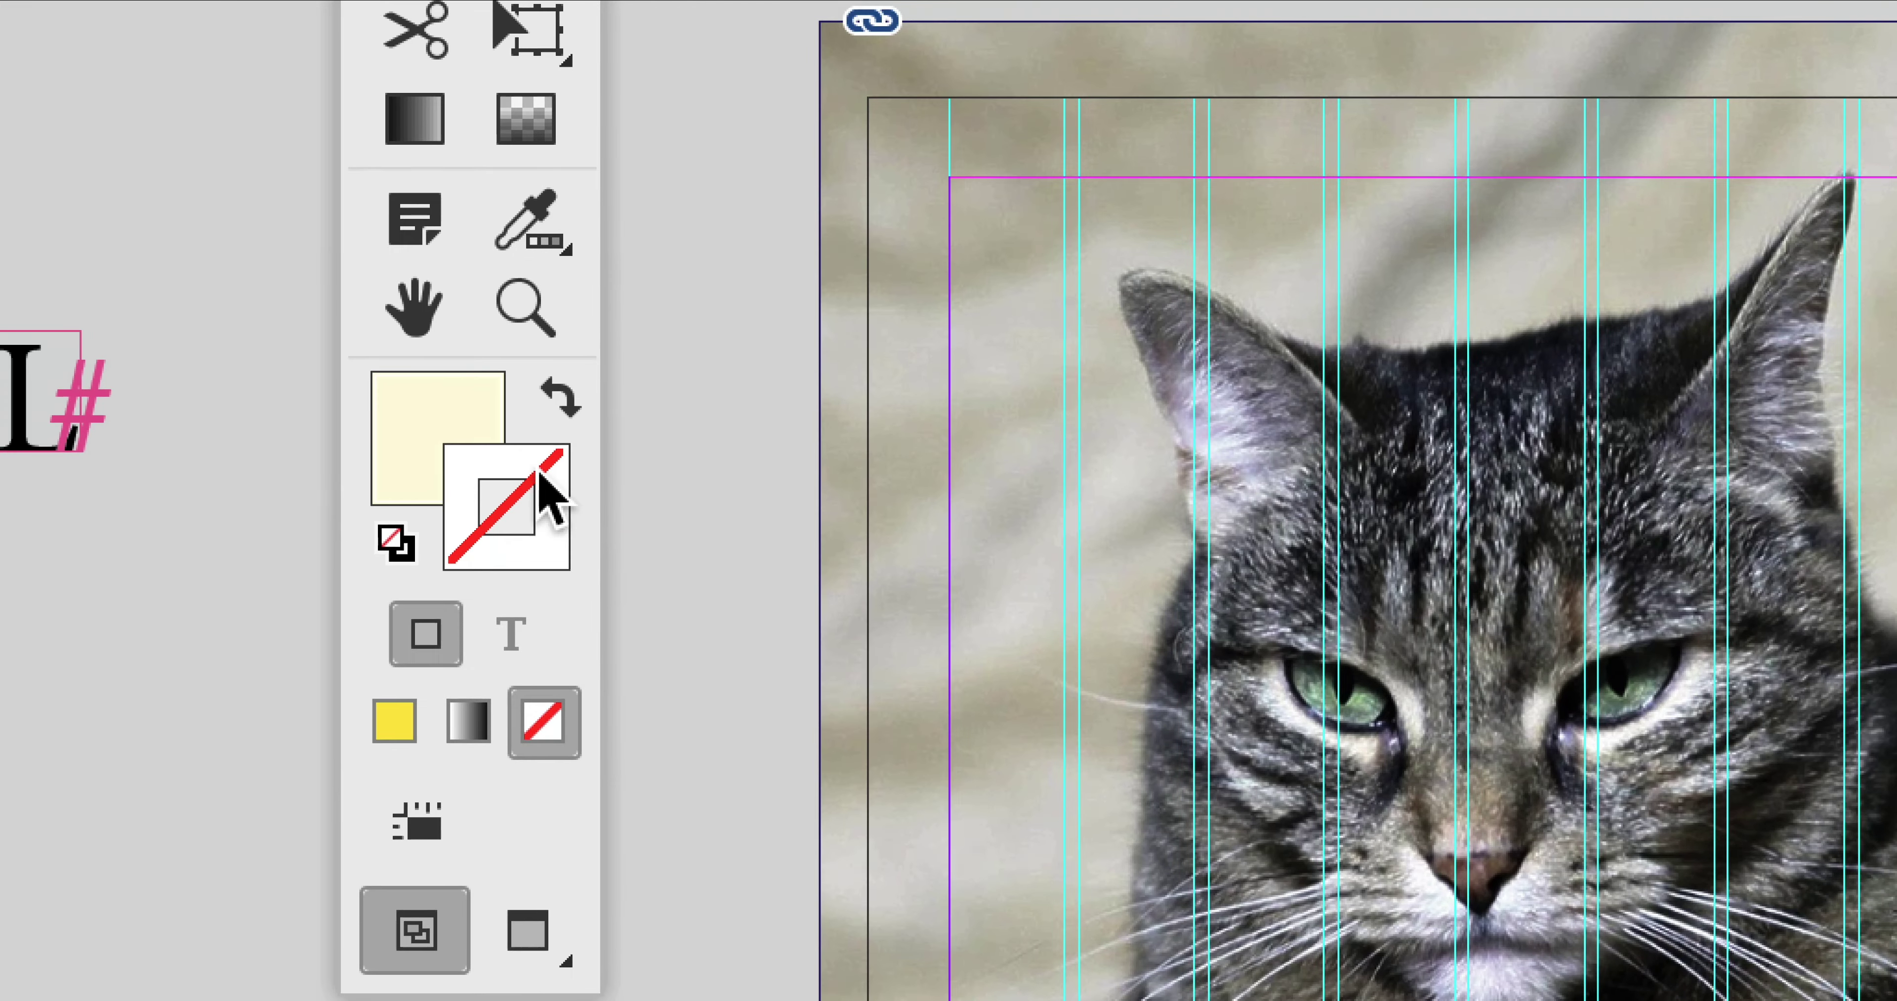
left_click(441, 424)
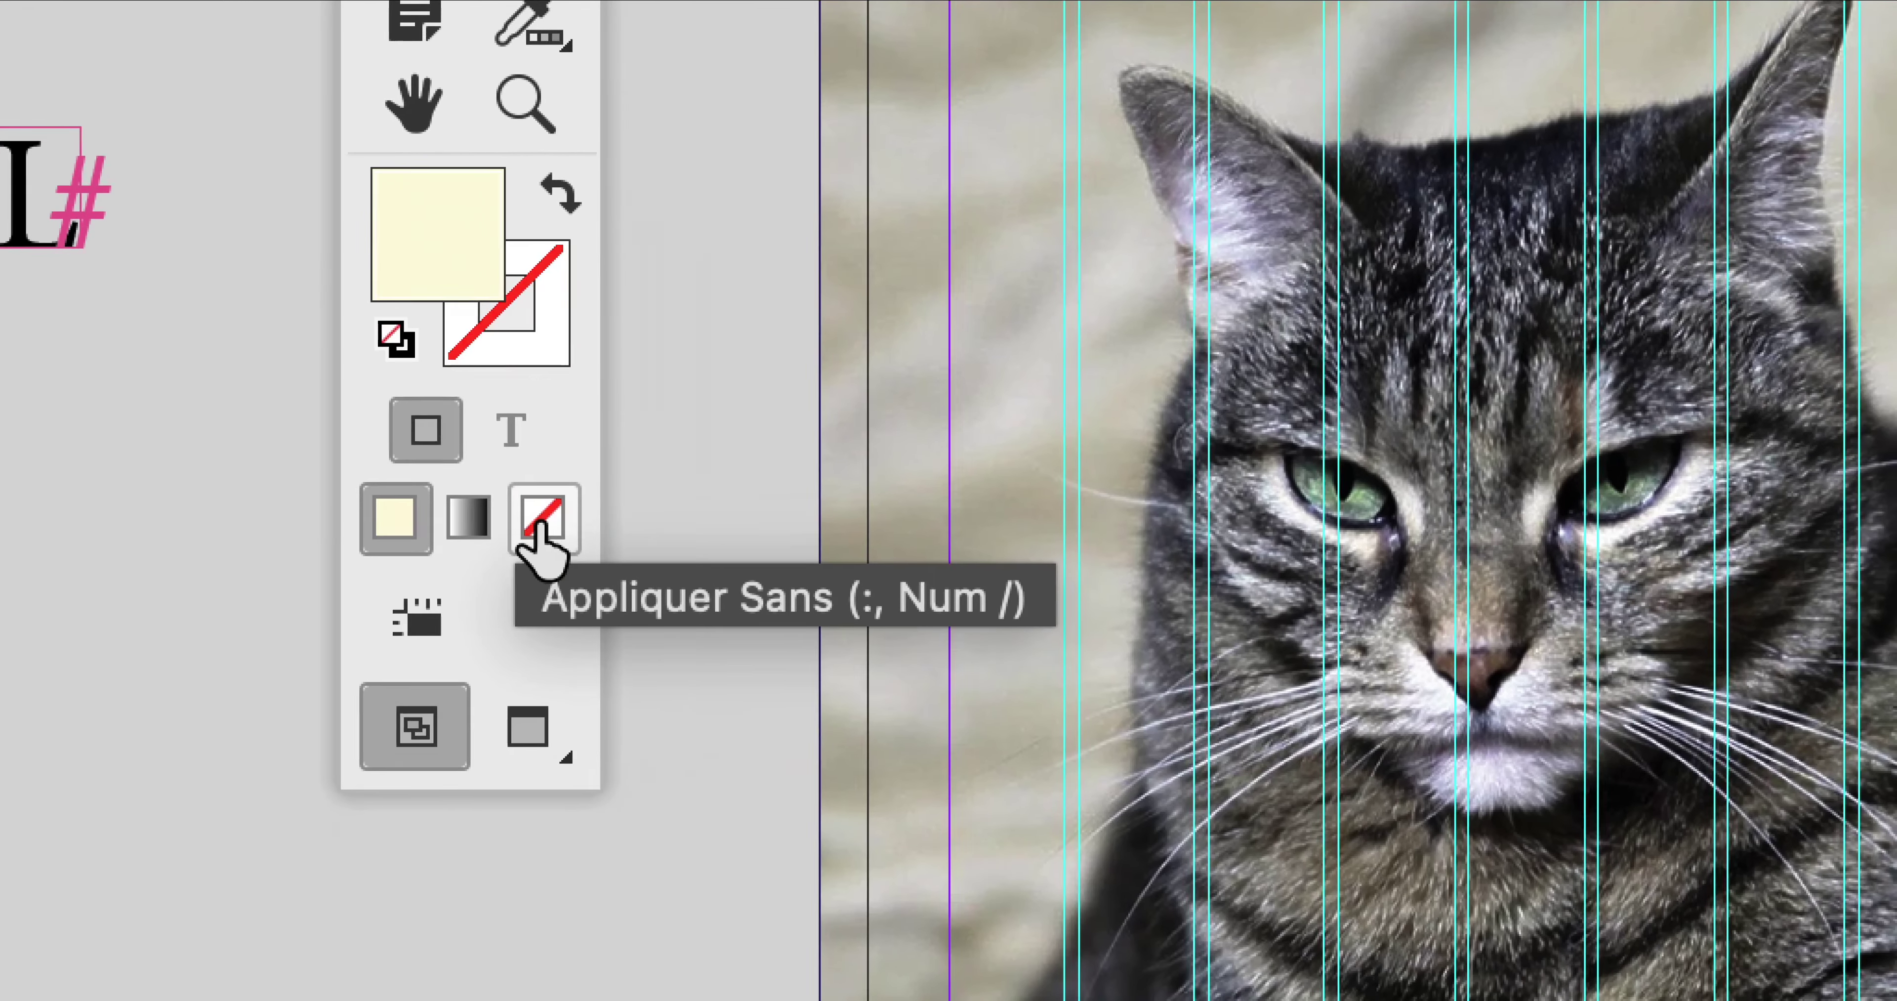
left_click(541, 518)
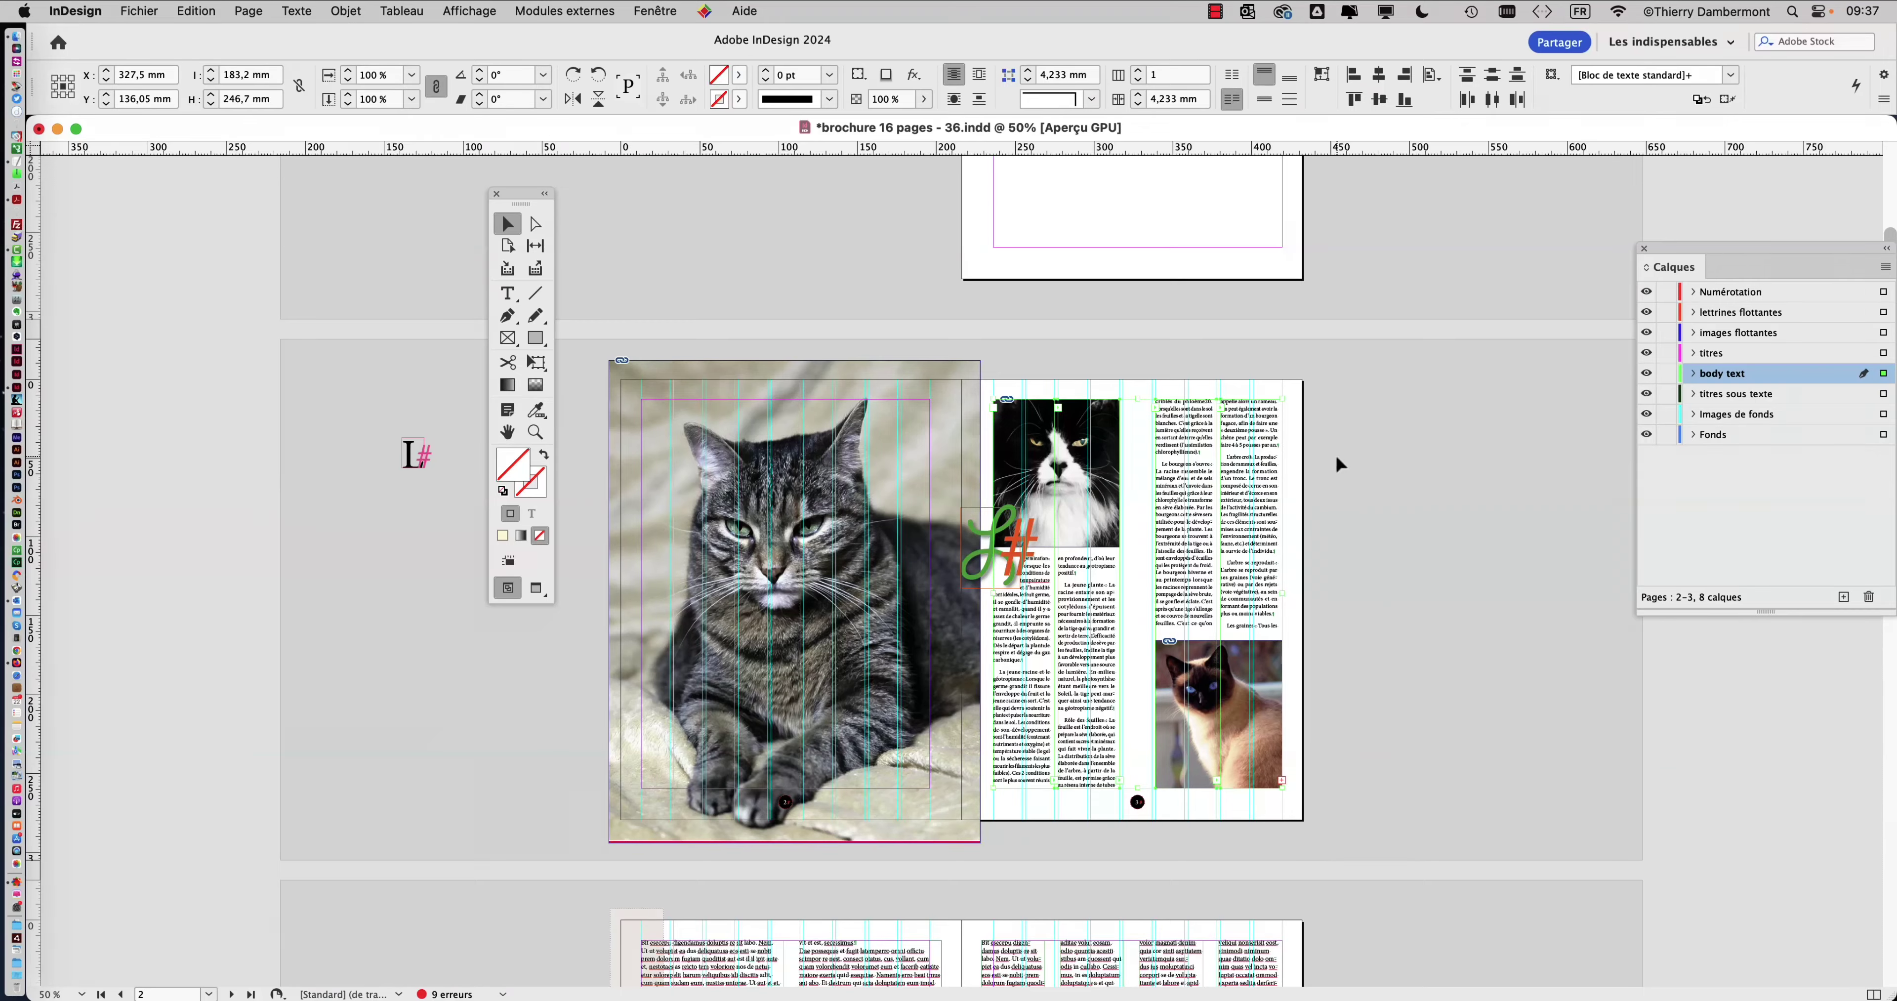
- Deselect the text frames and reposition the tool palette outside the spread of pages 2 and 3
key("d")
key("super+equal")
scroll(1237, 486, "right", 10)
scroll(1237, 486, "down", 3)
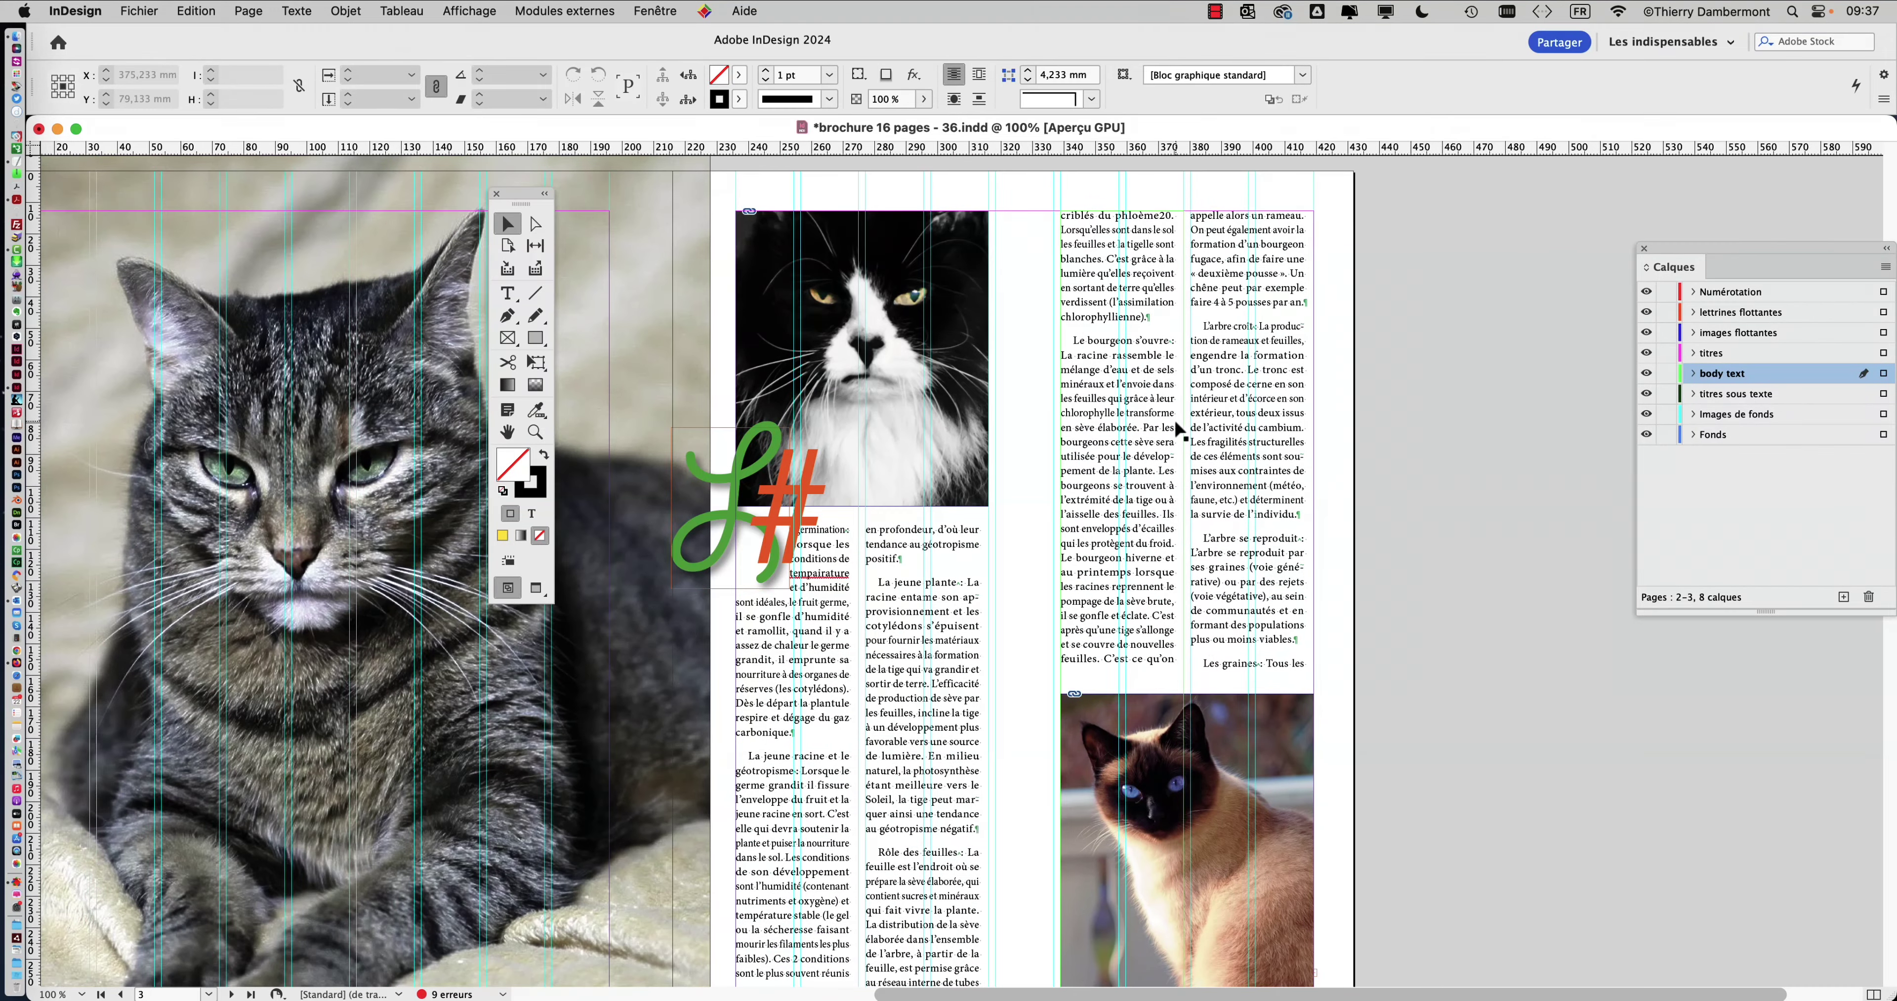
left_click_drag(512, 199, 138, 217)
key("super+minus")
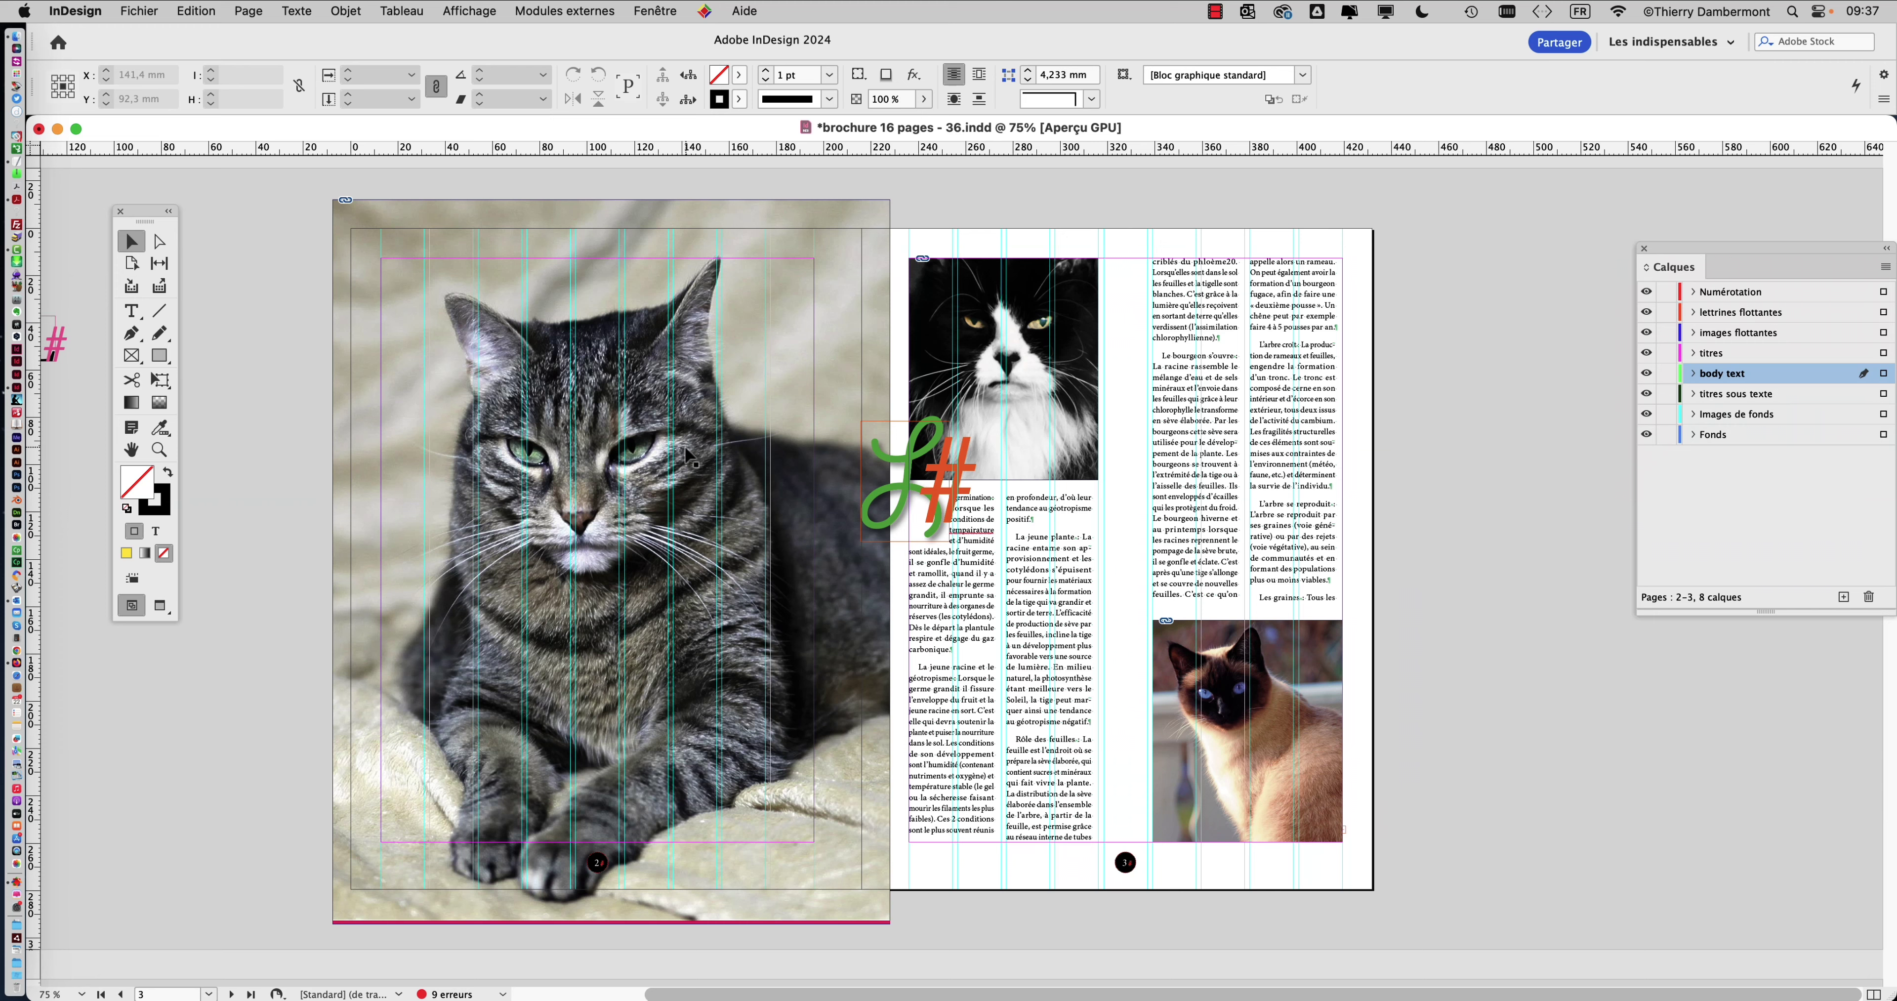
left_click_drag(157, 219, 186, 209)
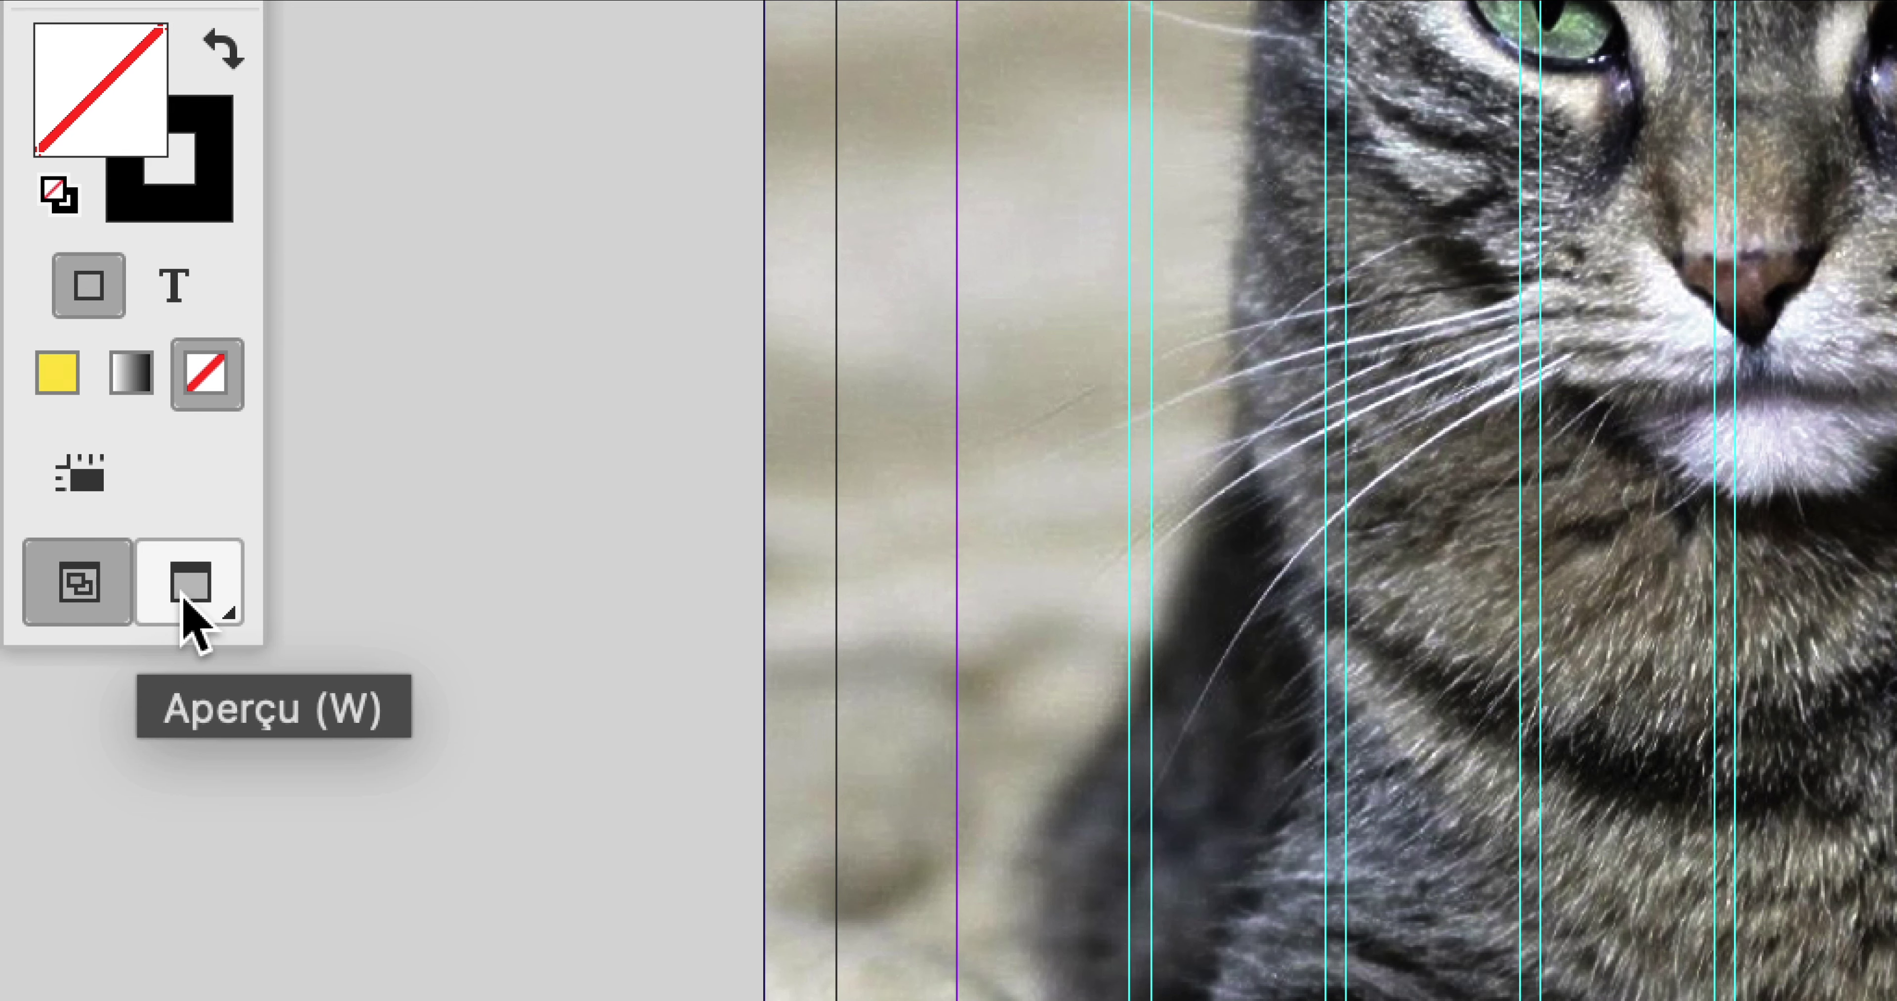
- Toggle the screen mode between Normal and Aperçu to compare the spread, ending in Aperçu
left_click(193, 621)
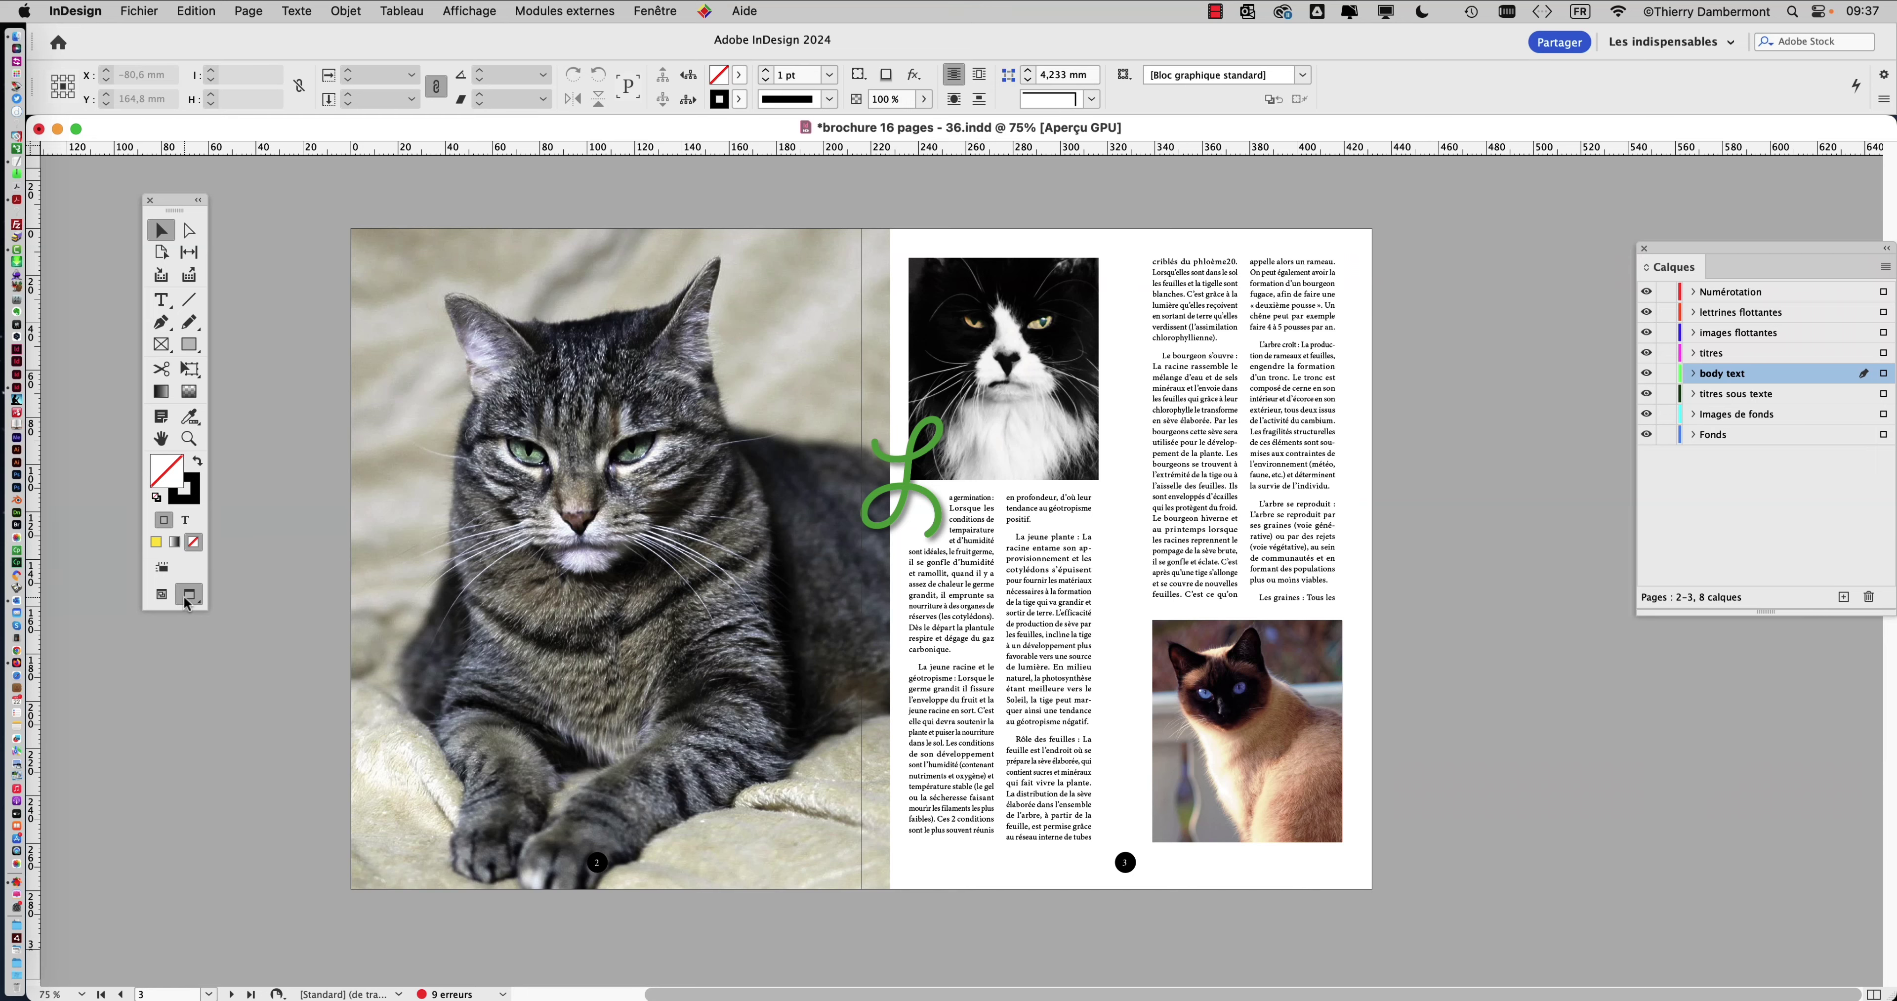
left_click(167, 594)
left_click(188, 595)
left_click(165, 595)
left_click(188, 593)
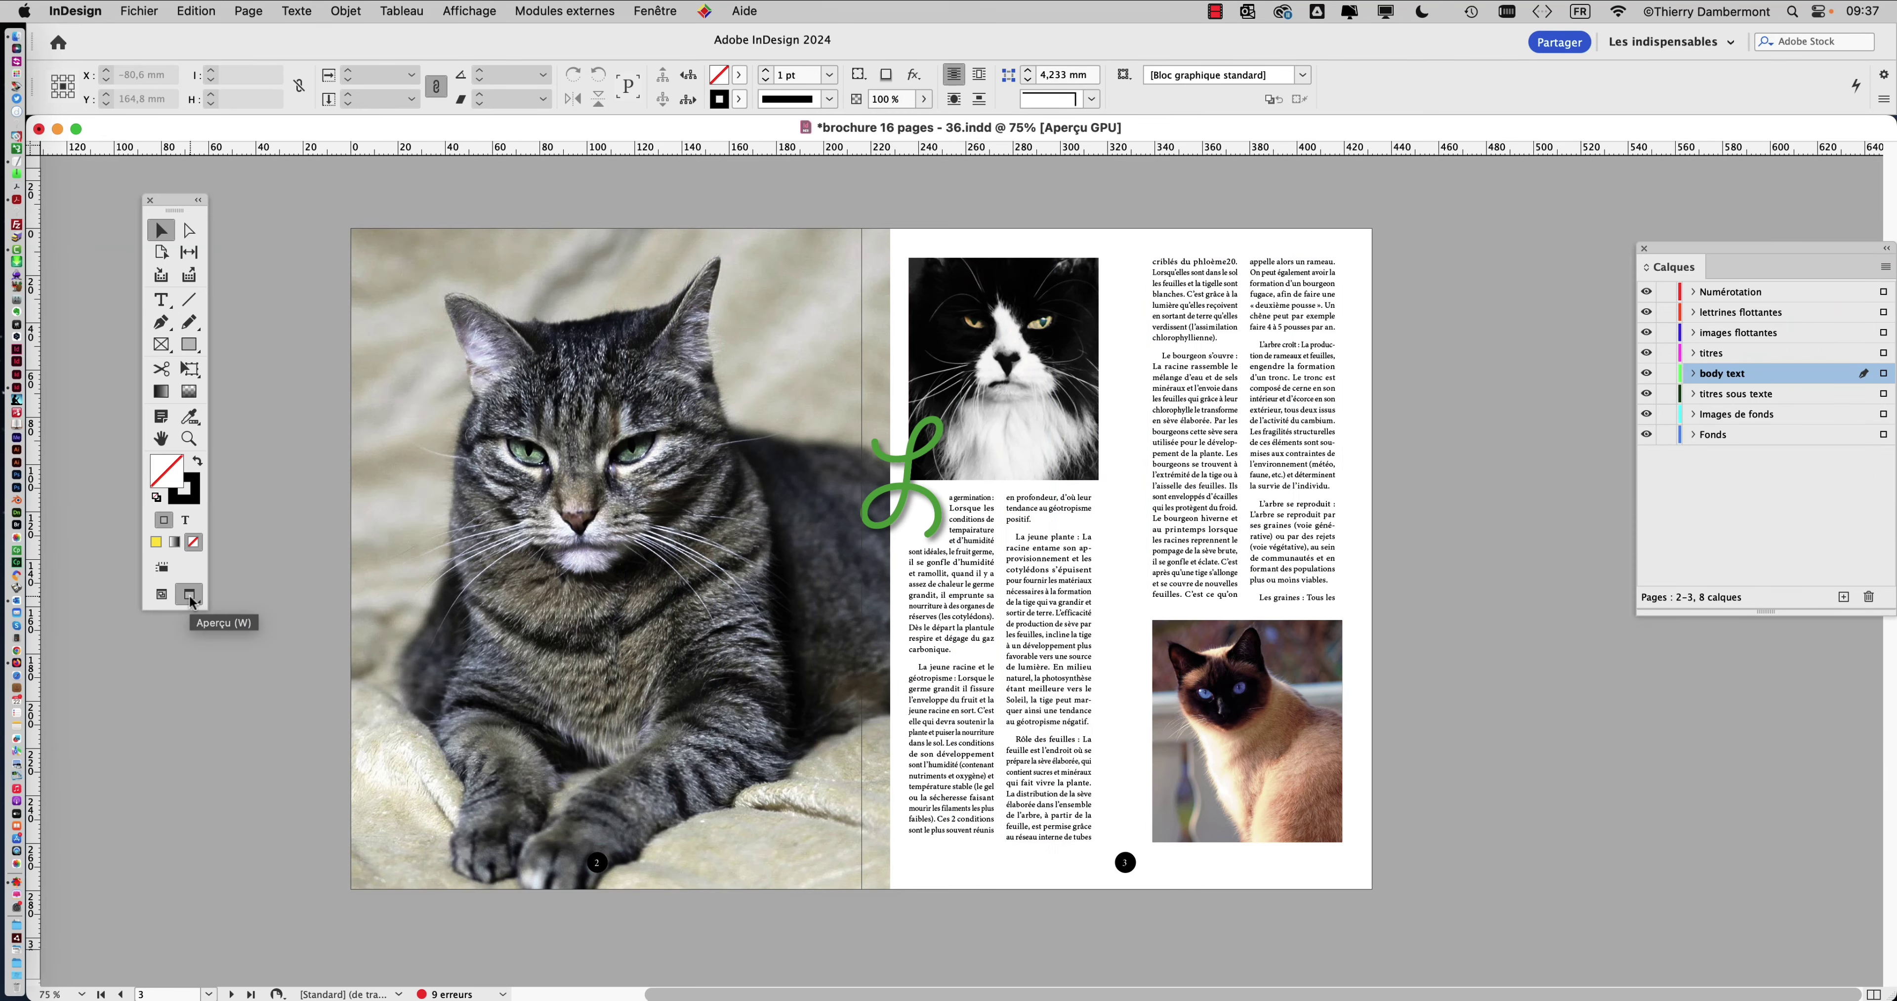
left_click(167, 595)
left_click(188, 595)
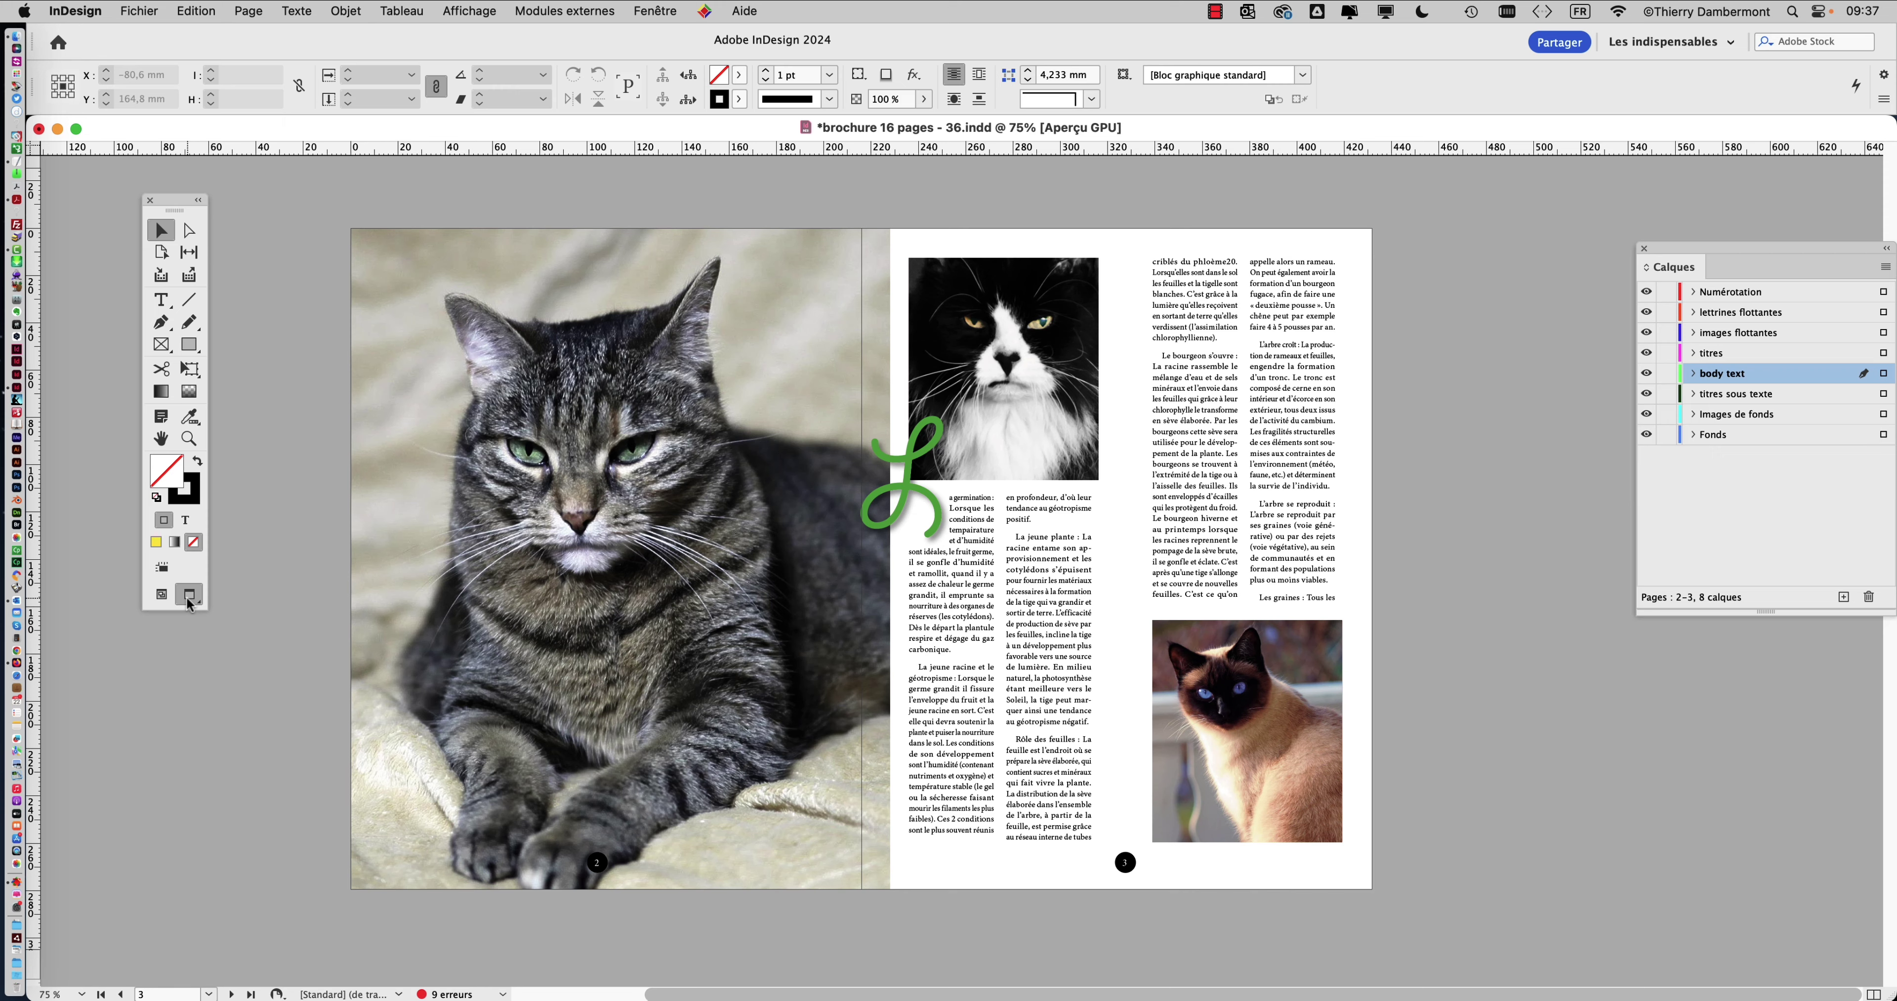
- Browse the spreads in Aperçu mode and select text frames on pages 5, 4 and 3 to examine their outlines
scroll(461, 589, "down", 5)
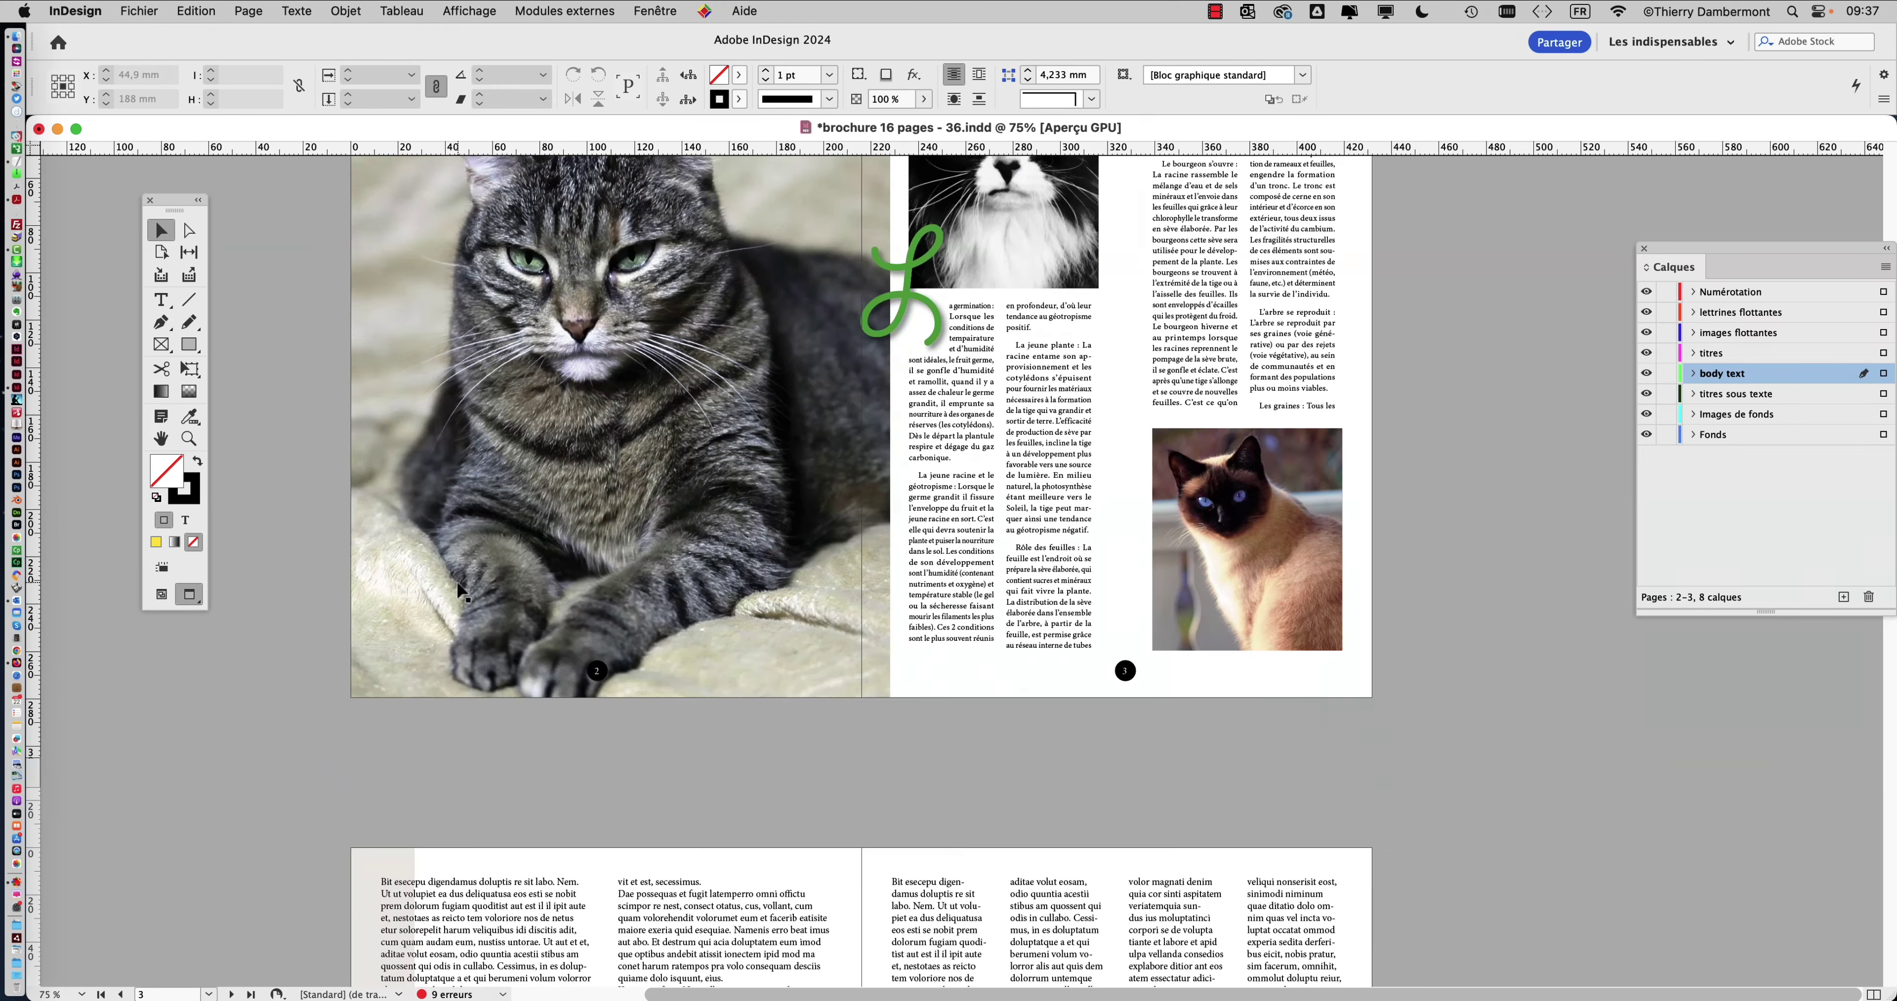
scroll(461, 589, "down", 6)
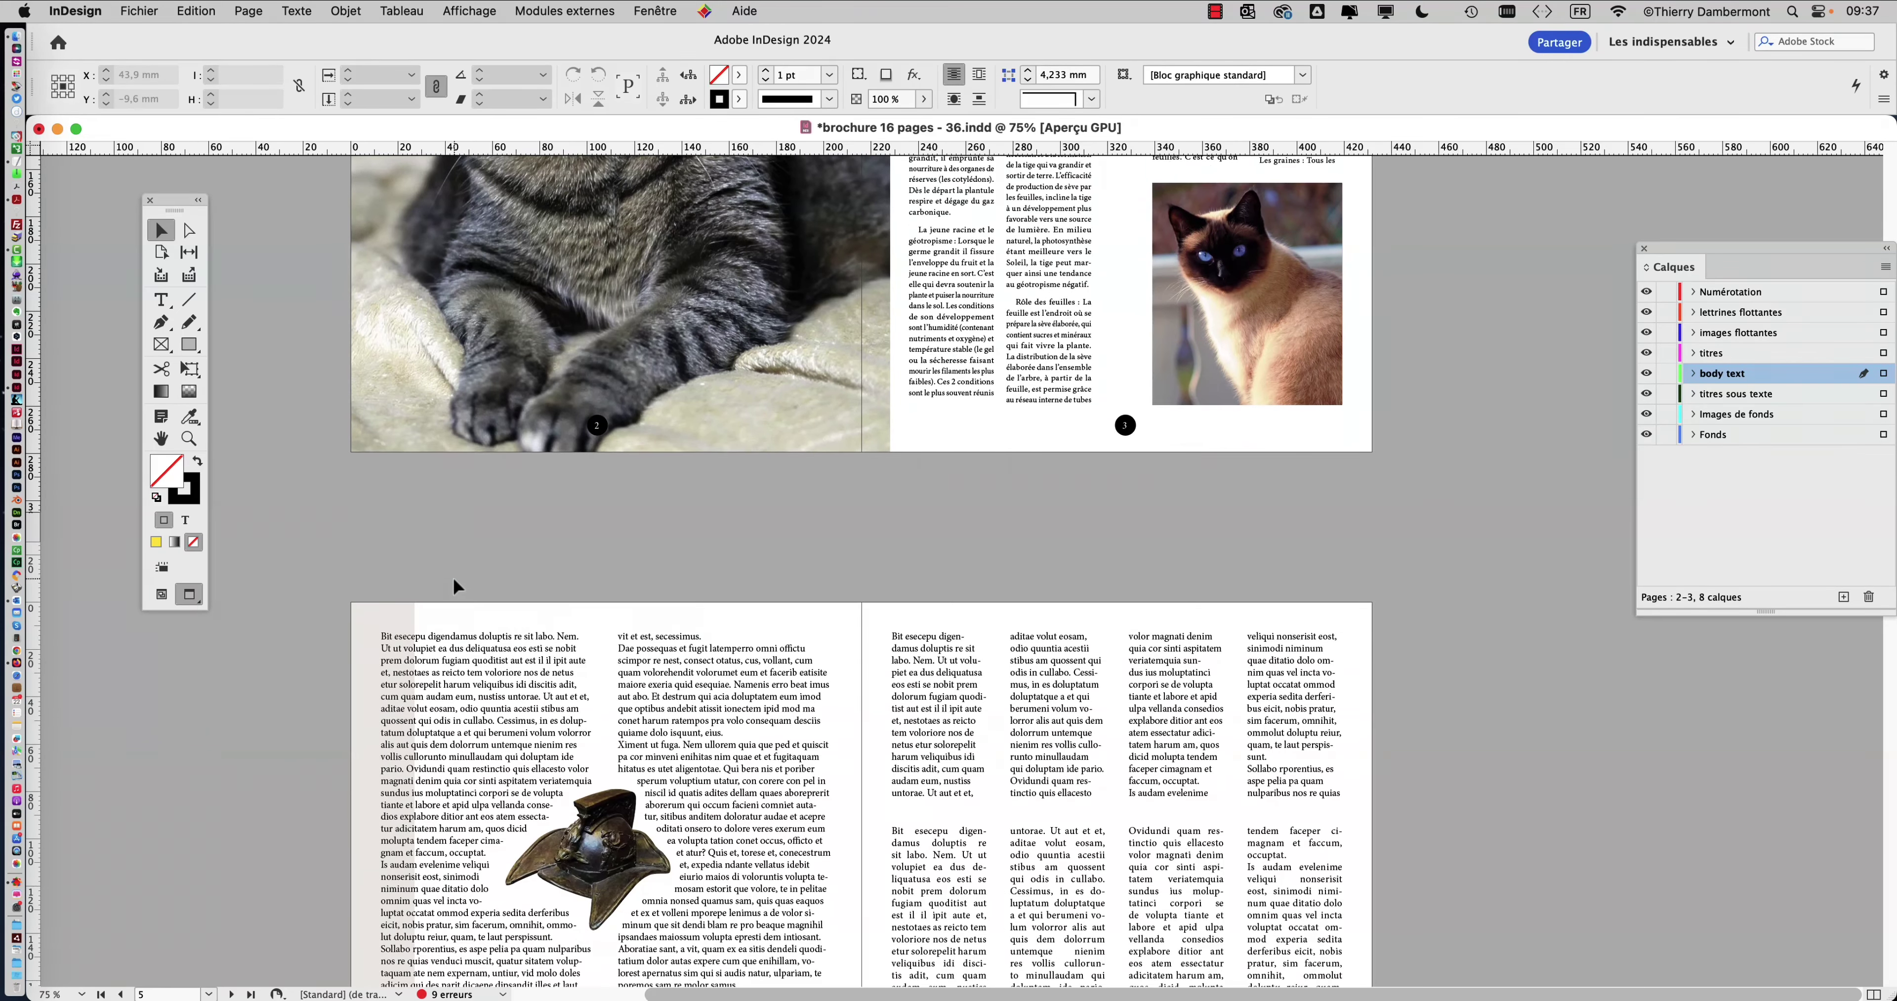
scroll(453, 581, "down", 7)
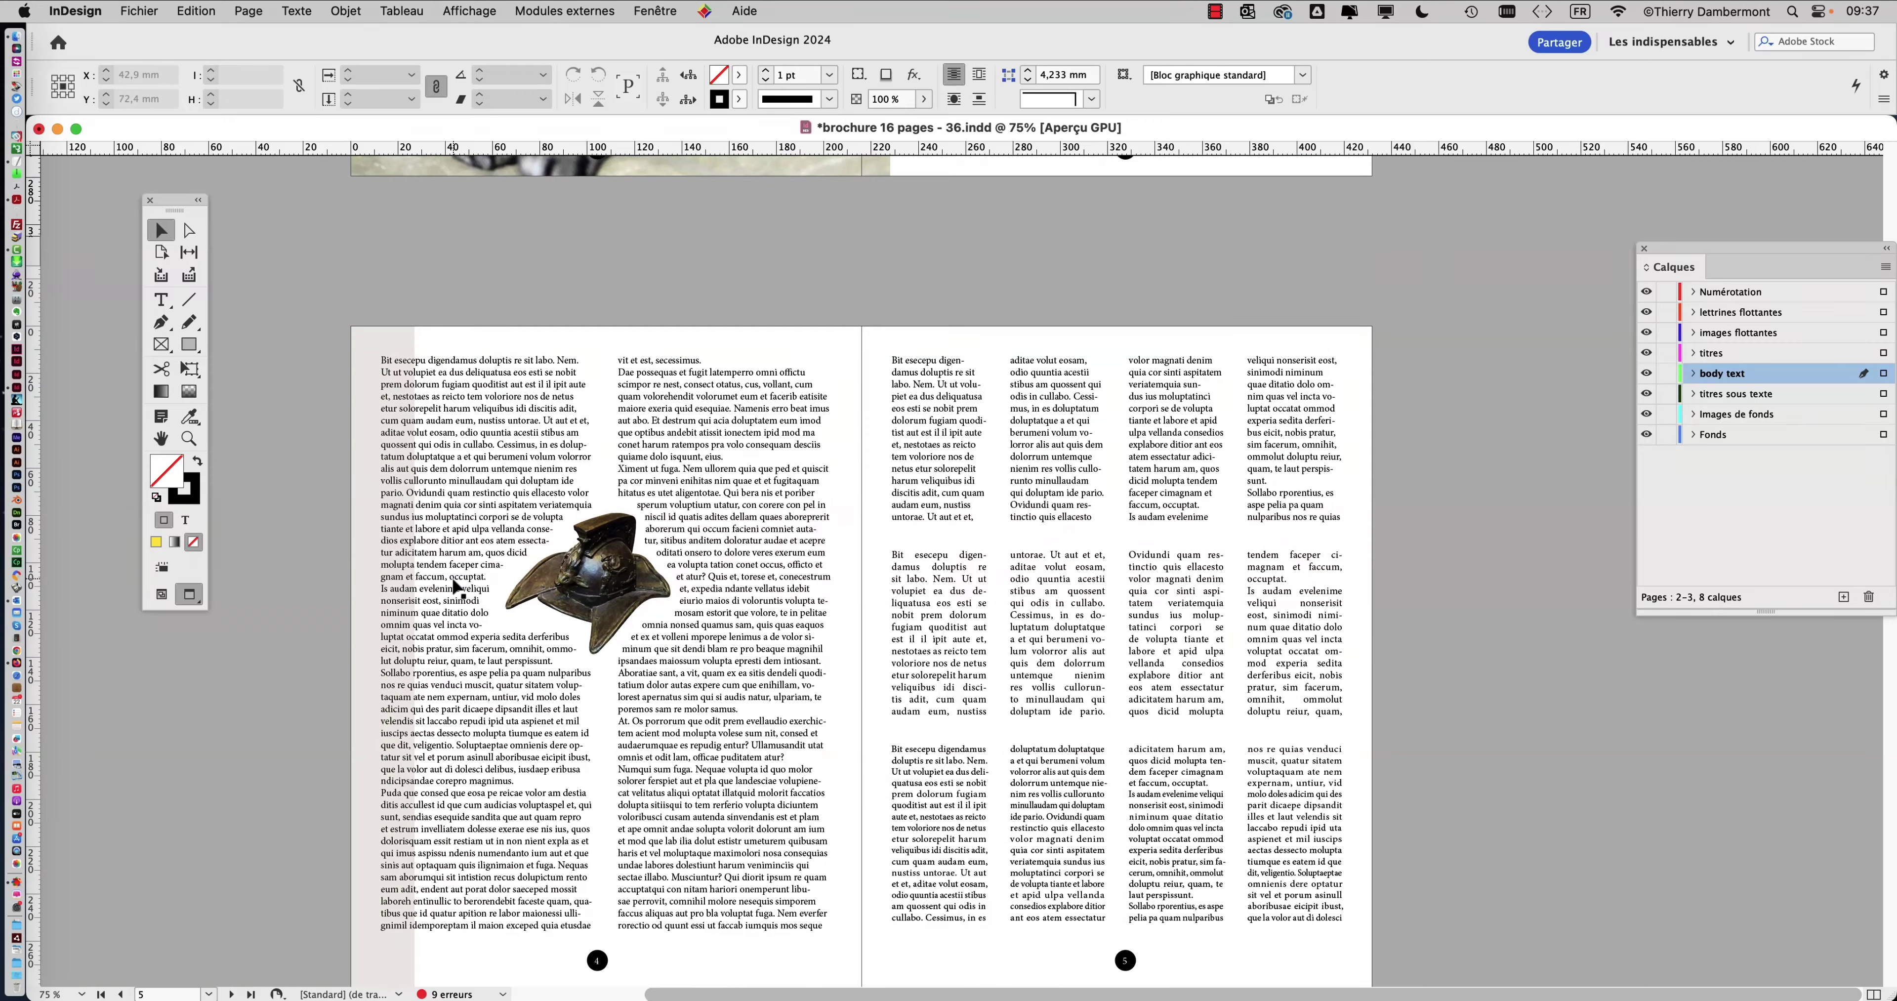
scroll(454, 586, "up", 3)
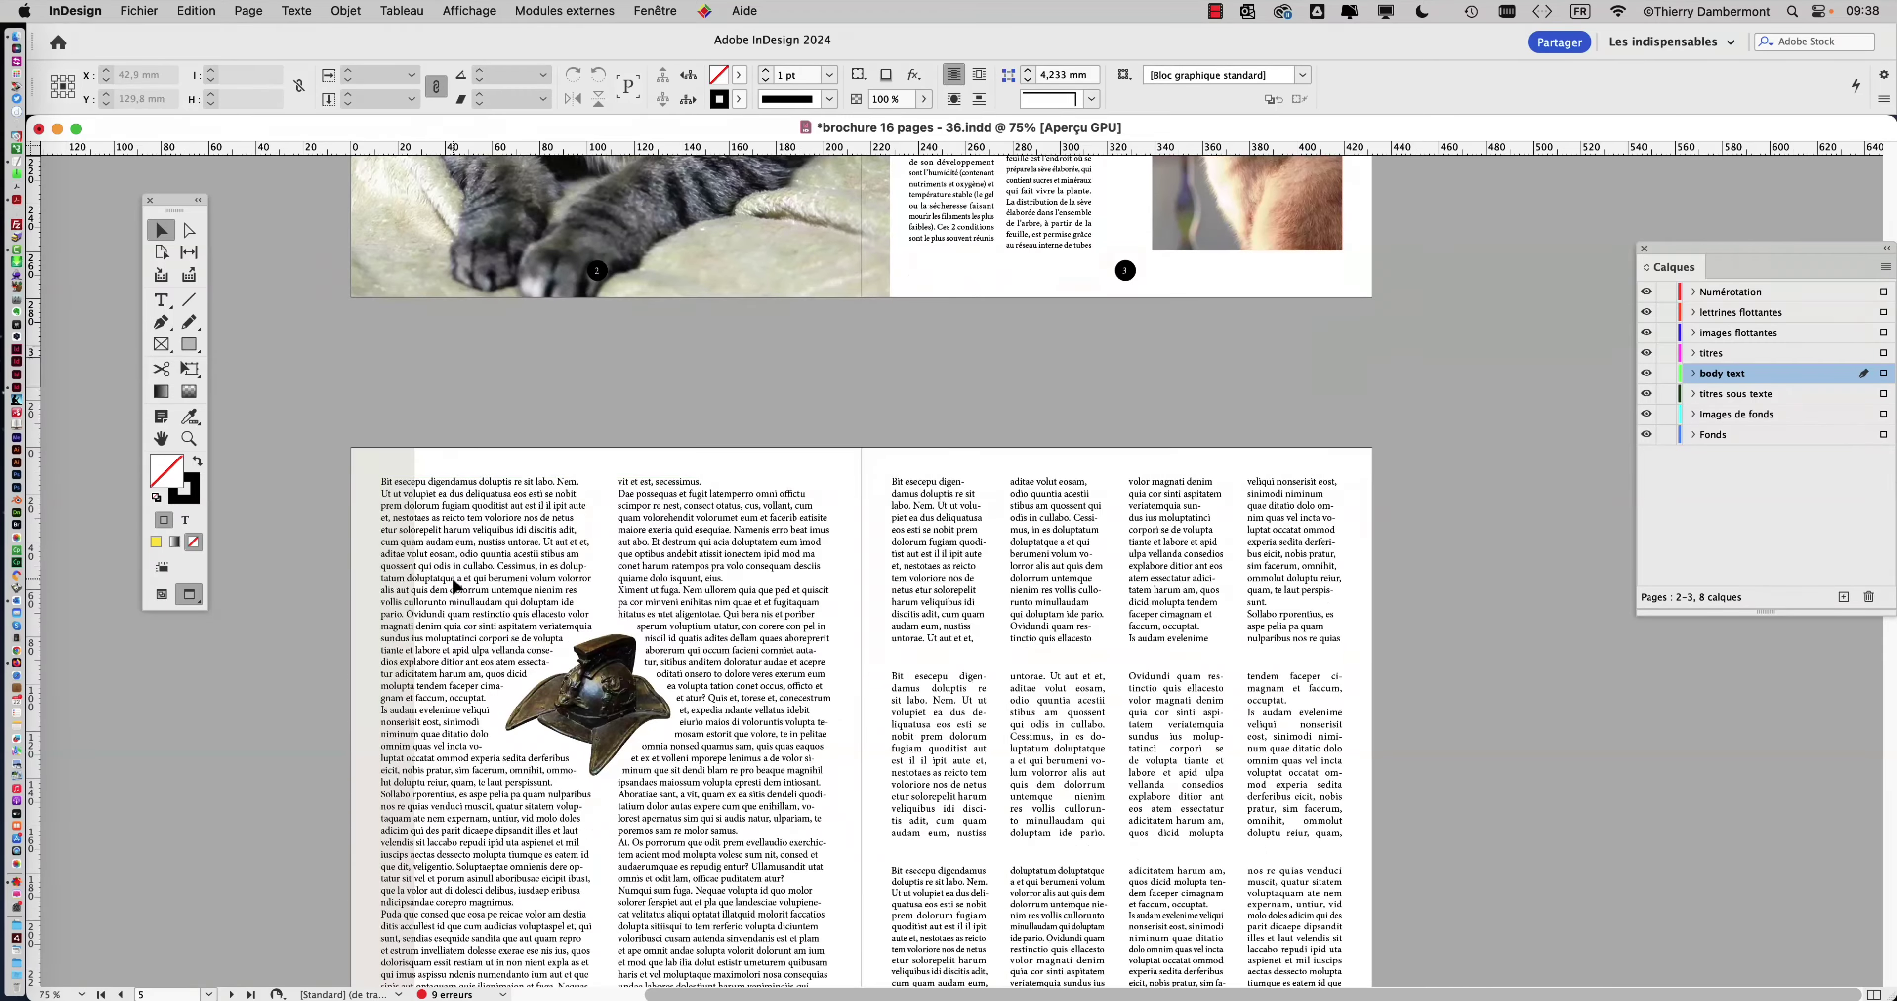
scroll(454, 586, "down", 6)
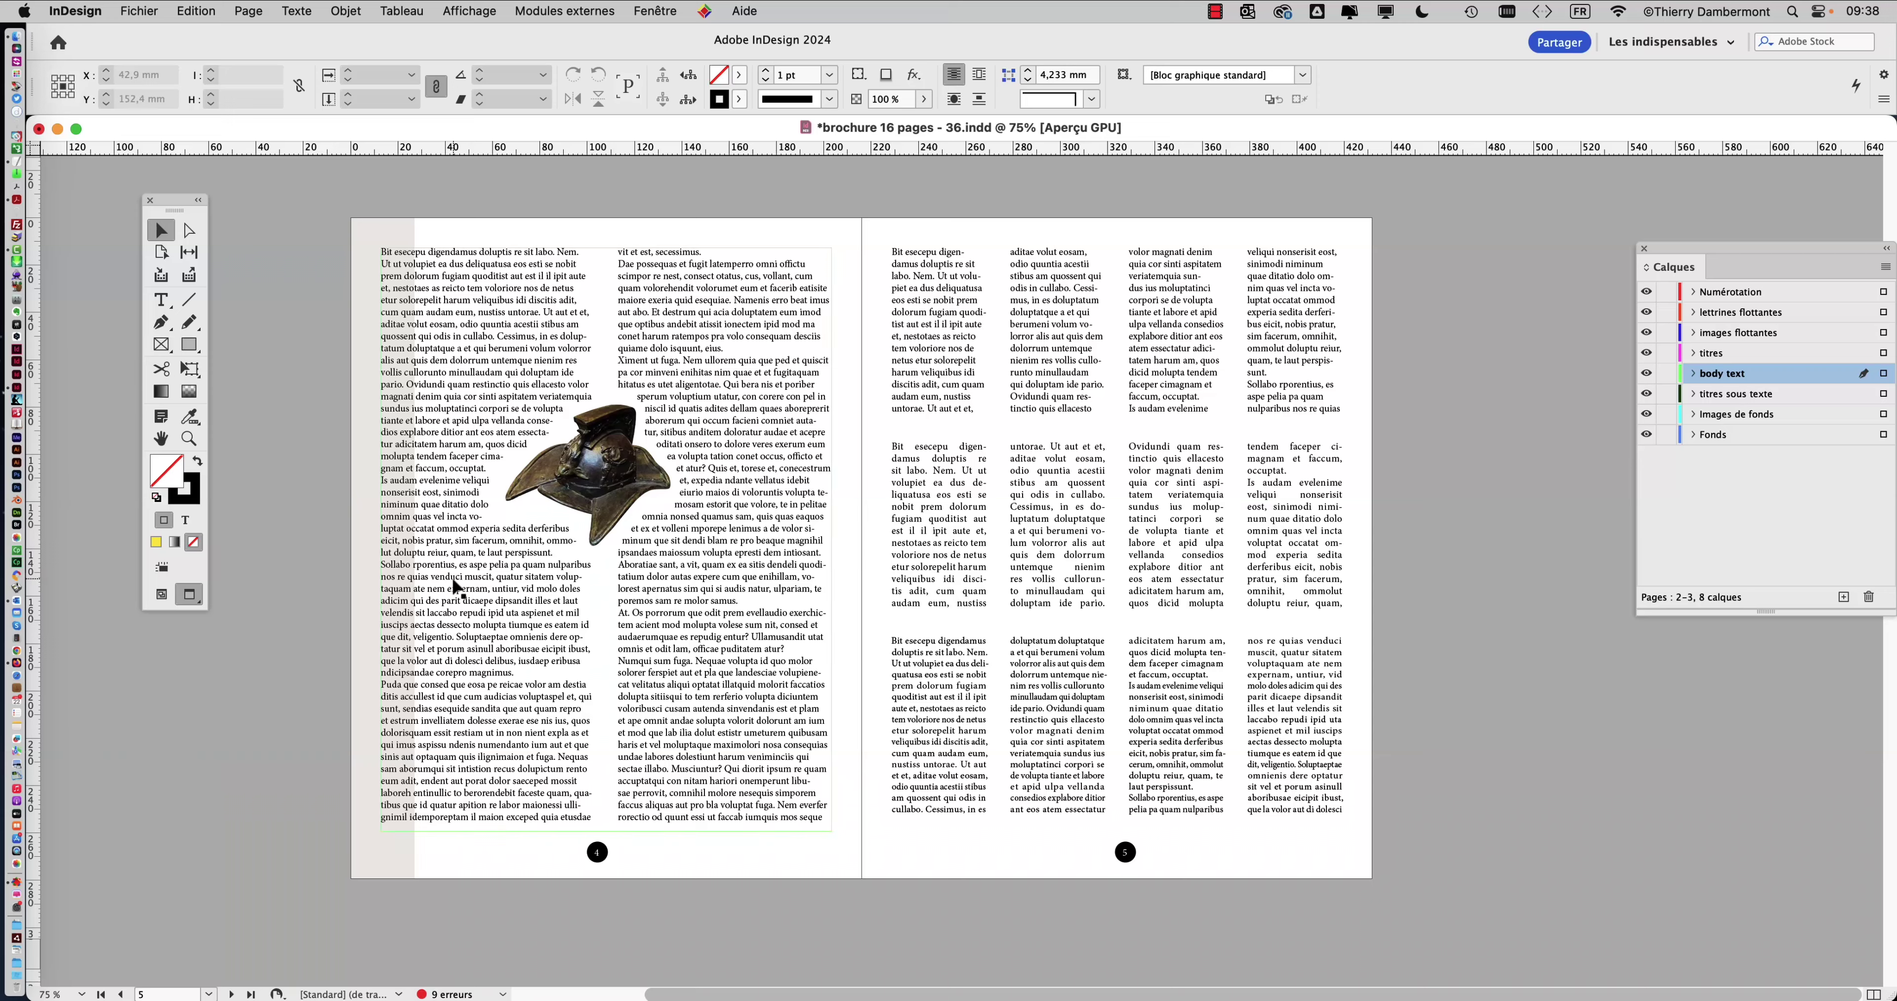
left_click(936, 340)
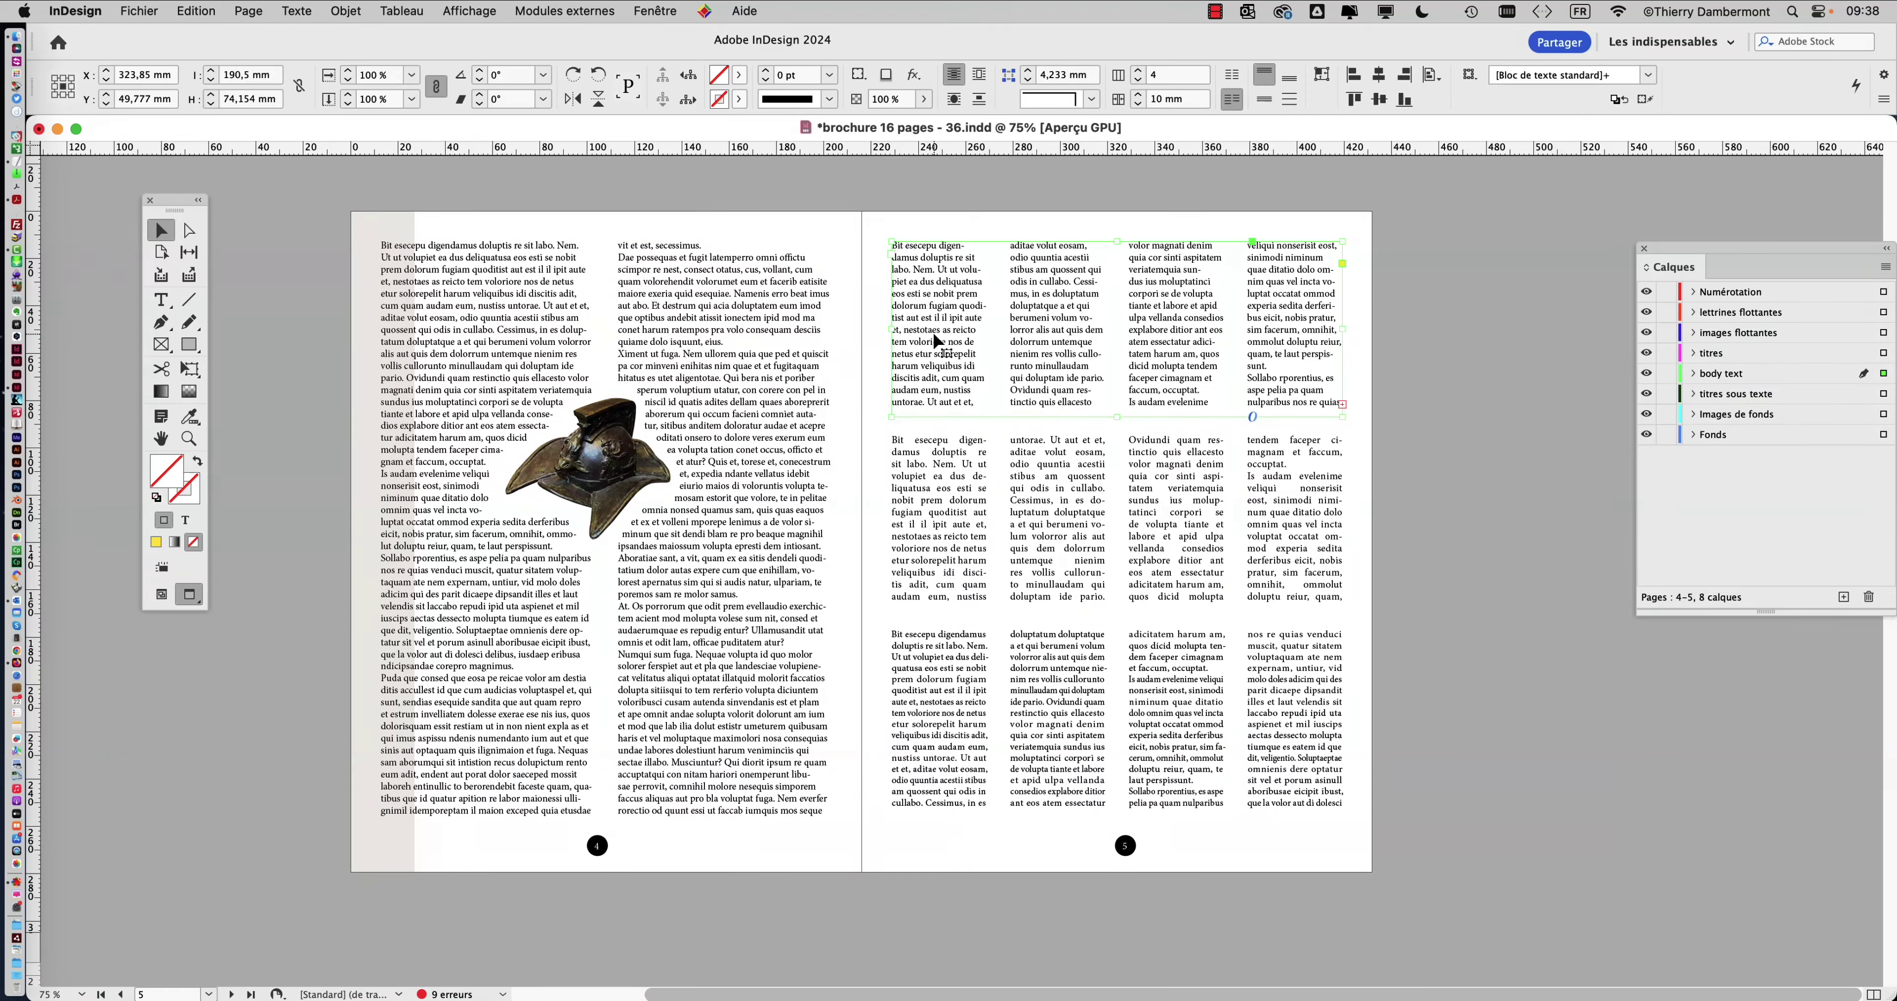
left_click(814, 429)
scroll(802, 437, "up", 20)
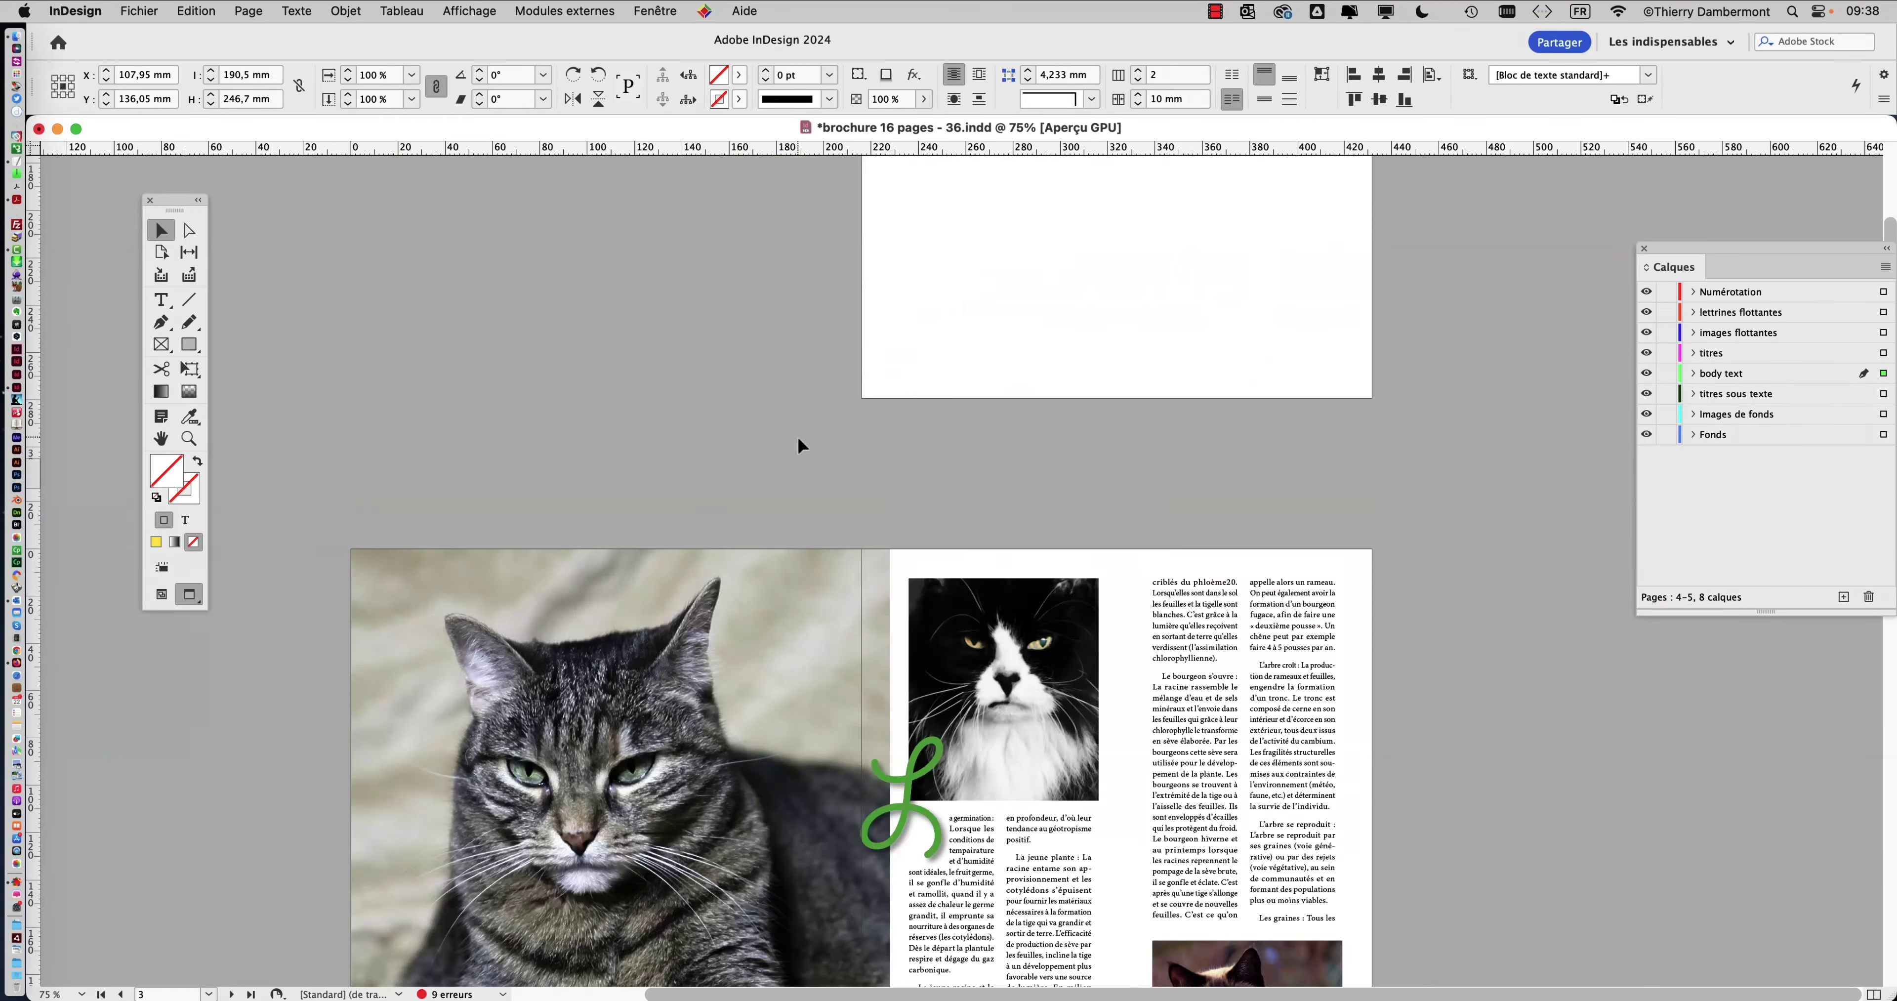
left_click(1204, 615)
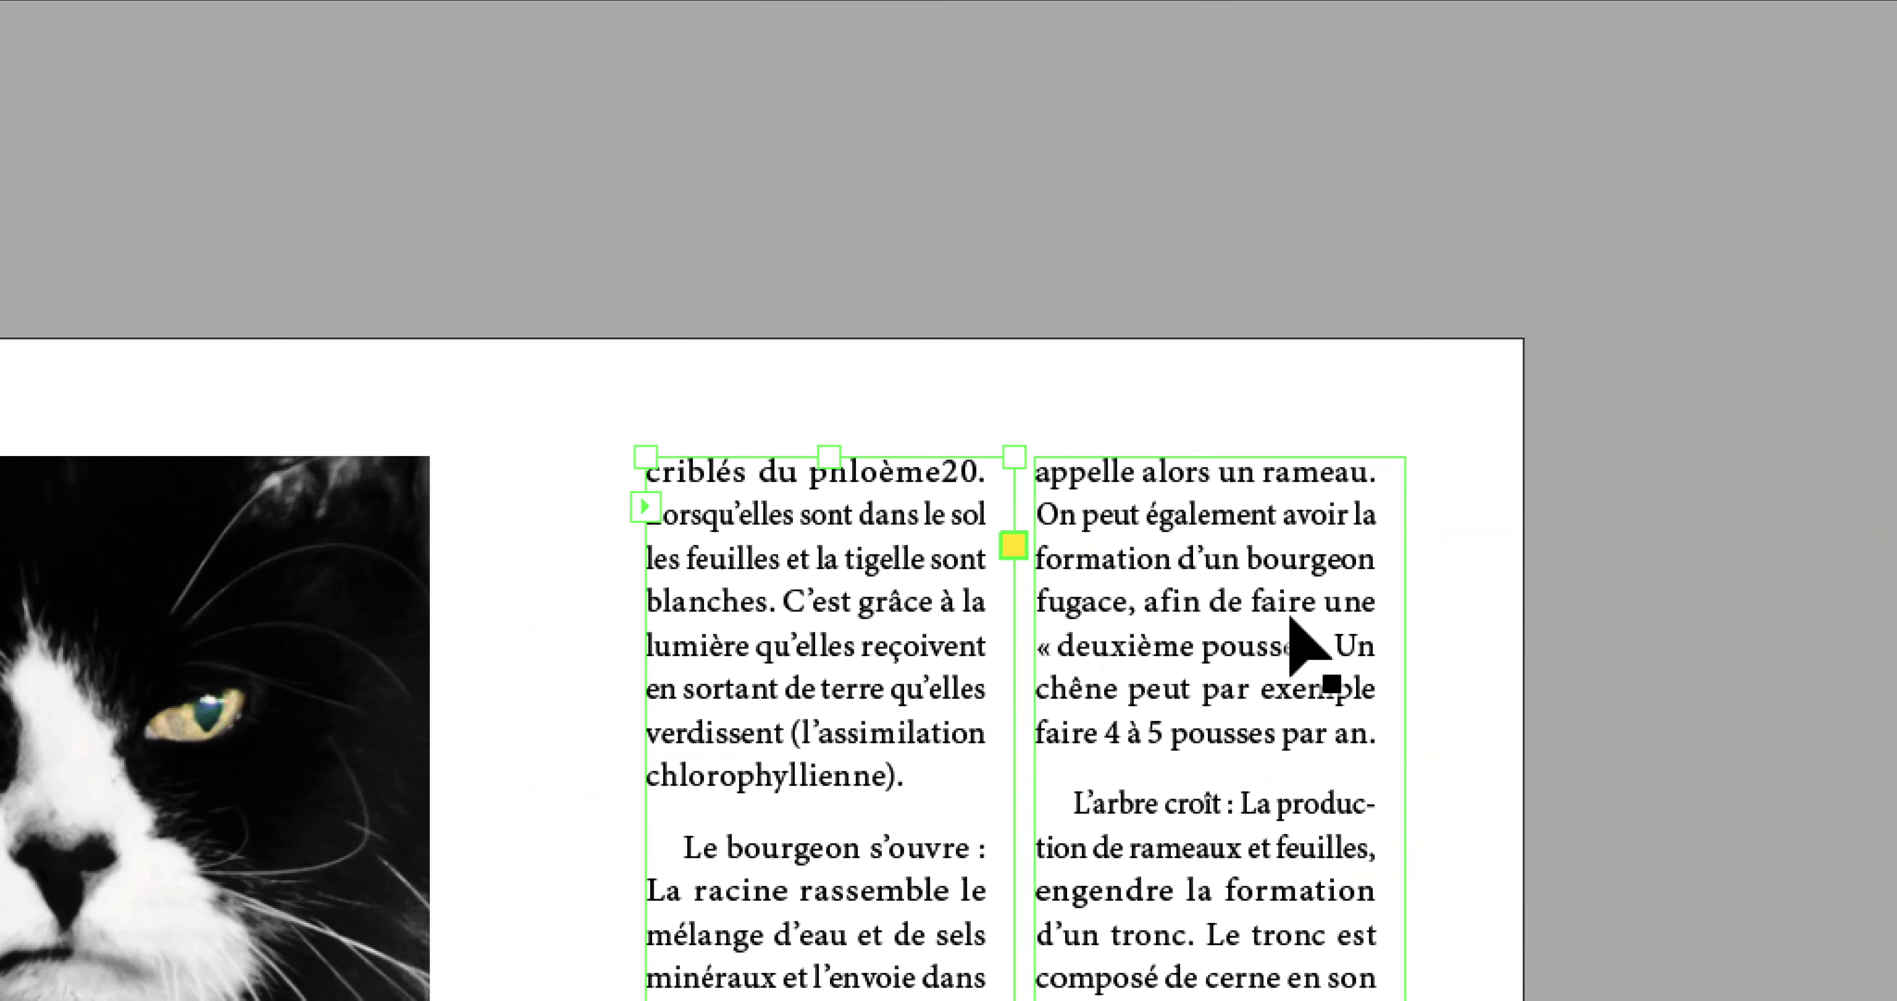
- Deselect the text frame on page 3 and toggle the screen mode between Normal and Aperçu, ending in Normal
left_click(1318, 624)
left_click(1374, 612)
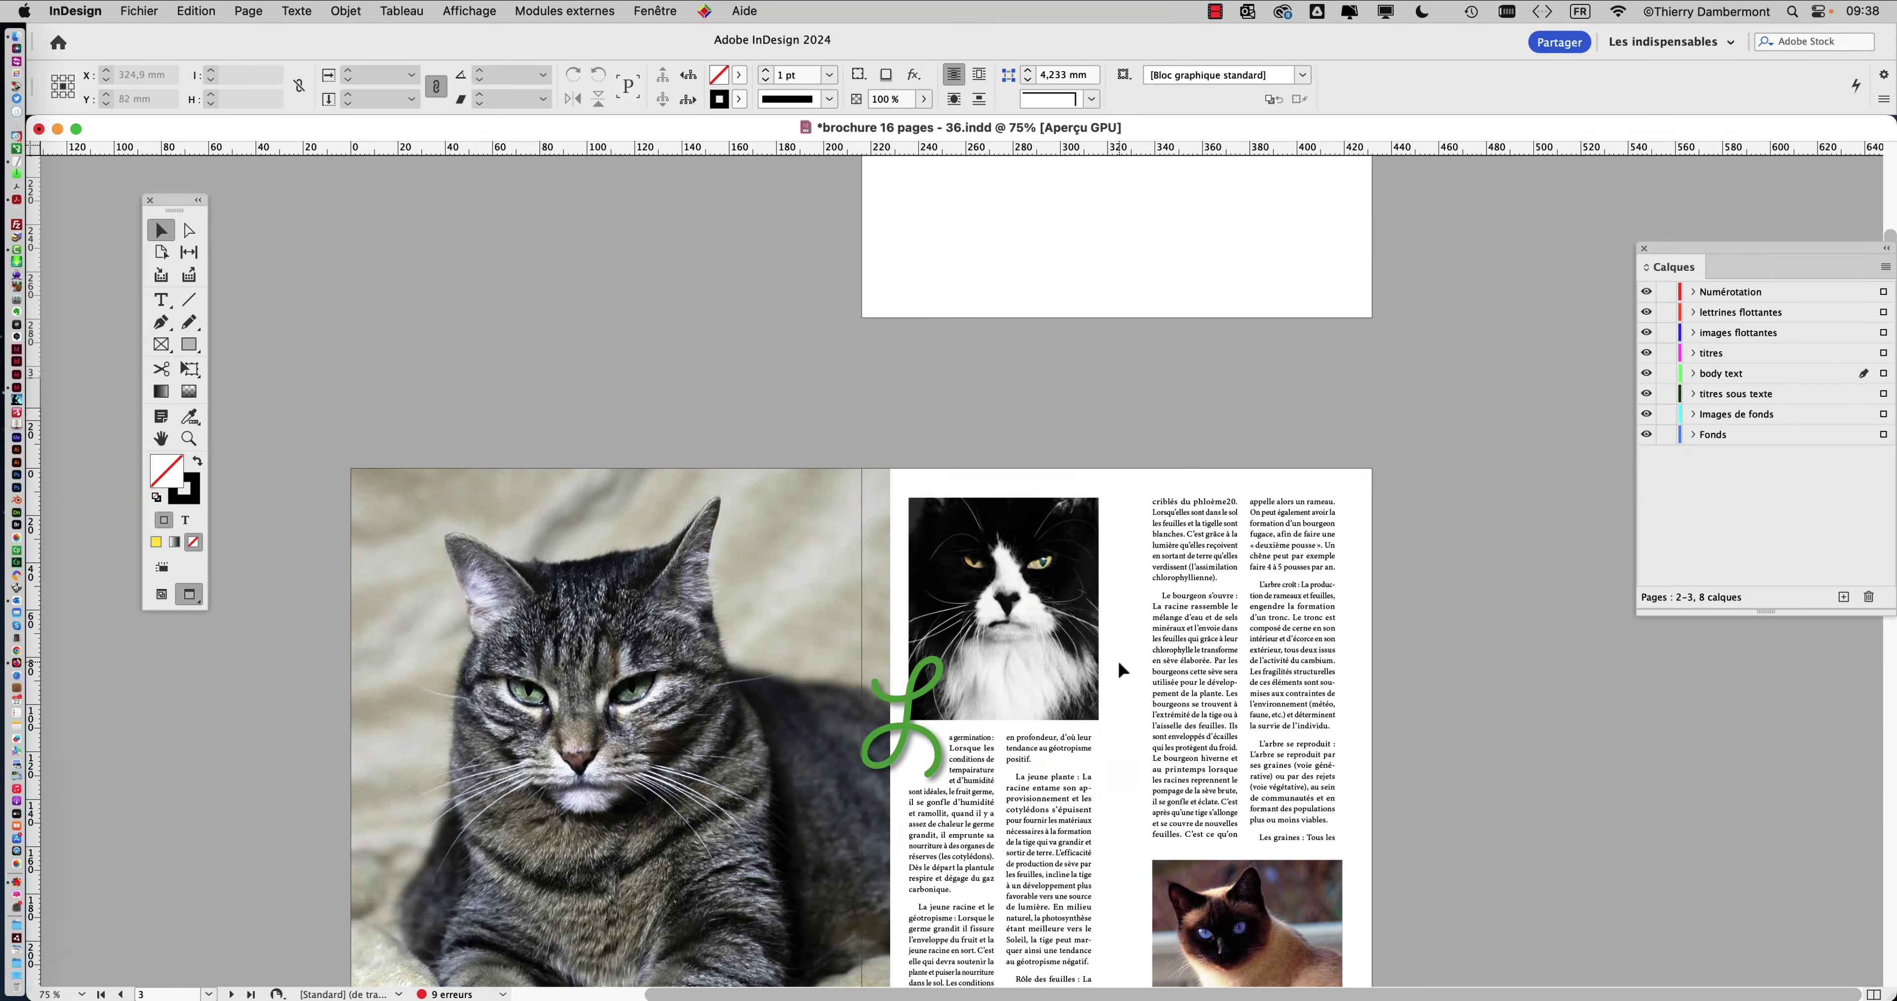
scroll(1116, 660, "down", 5)
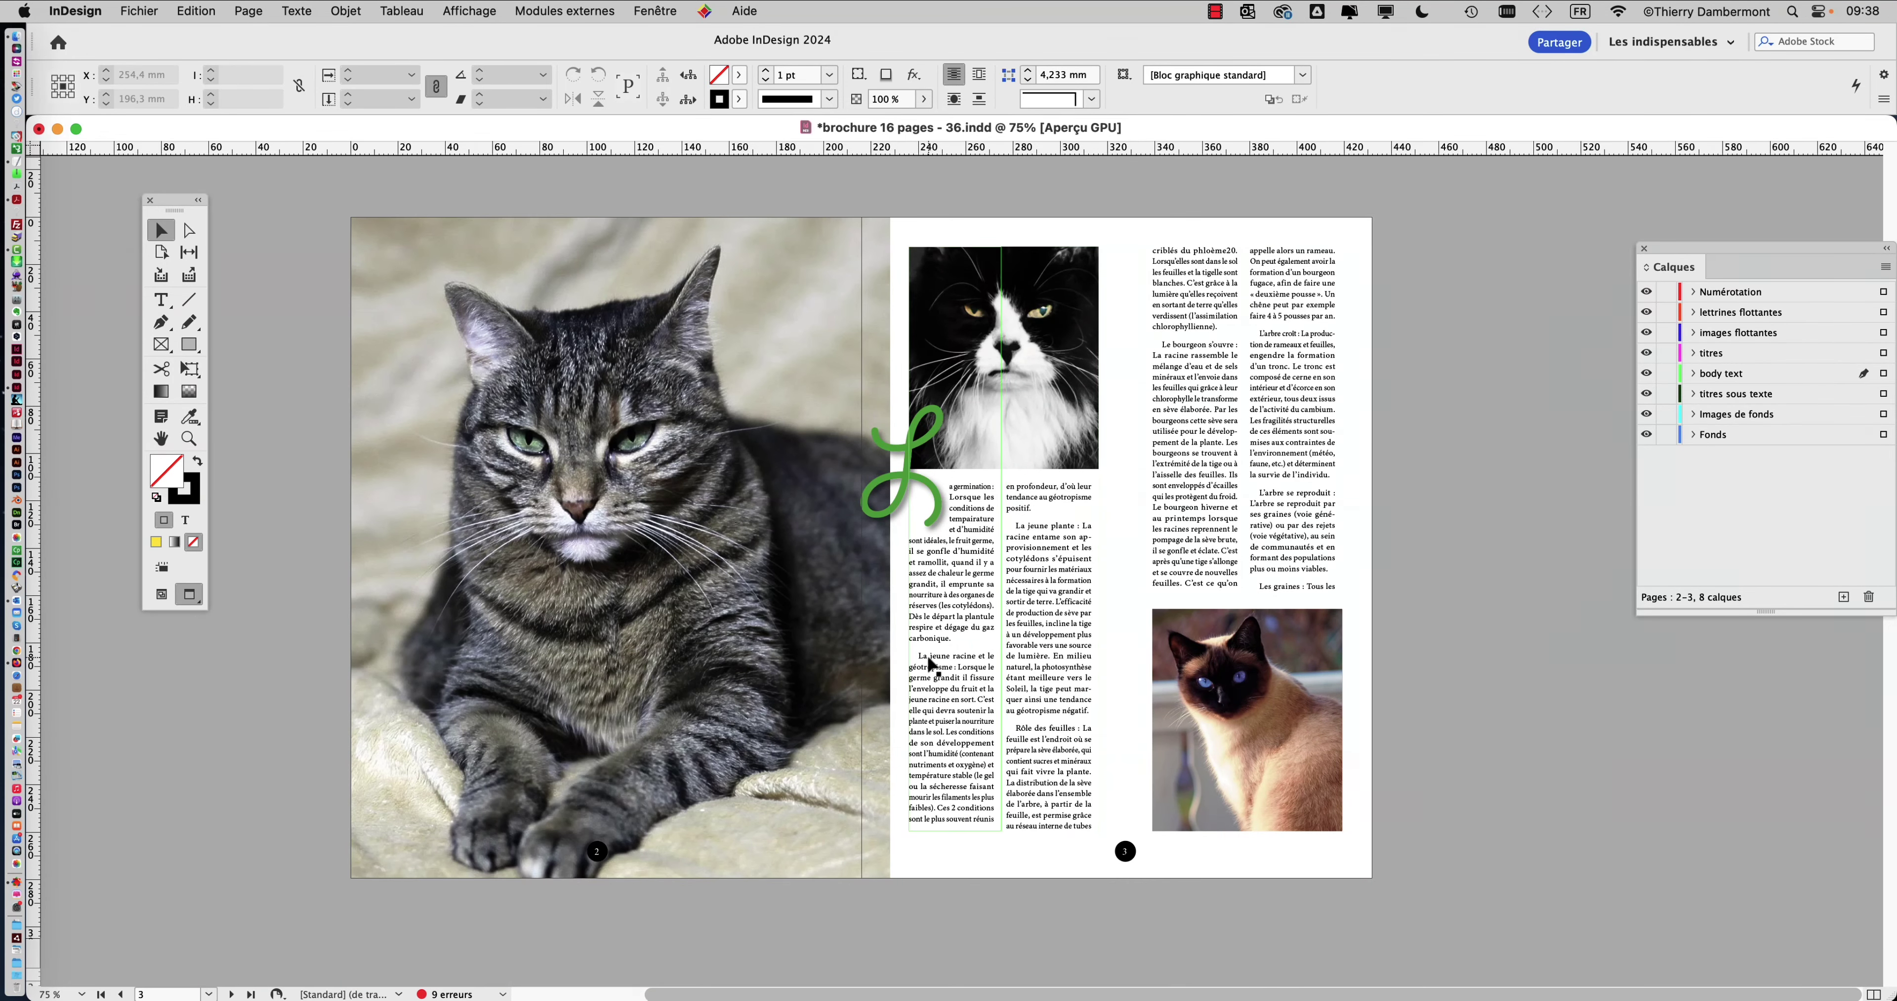
scroll(932, 647, "down", 4)
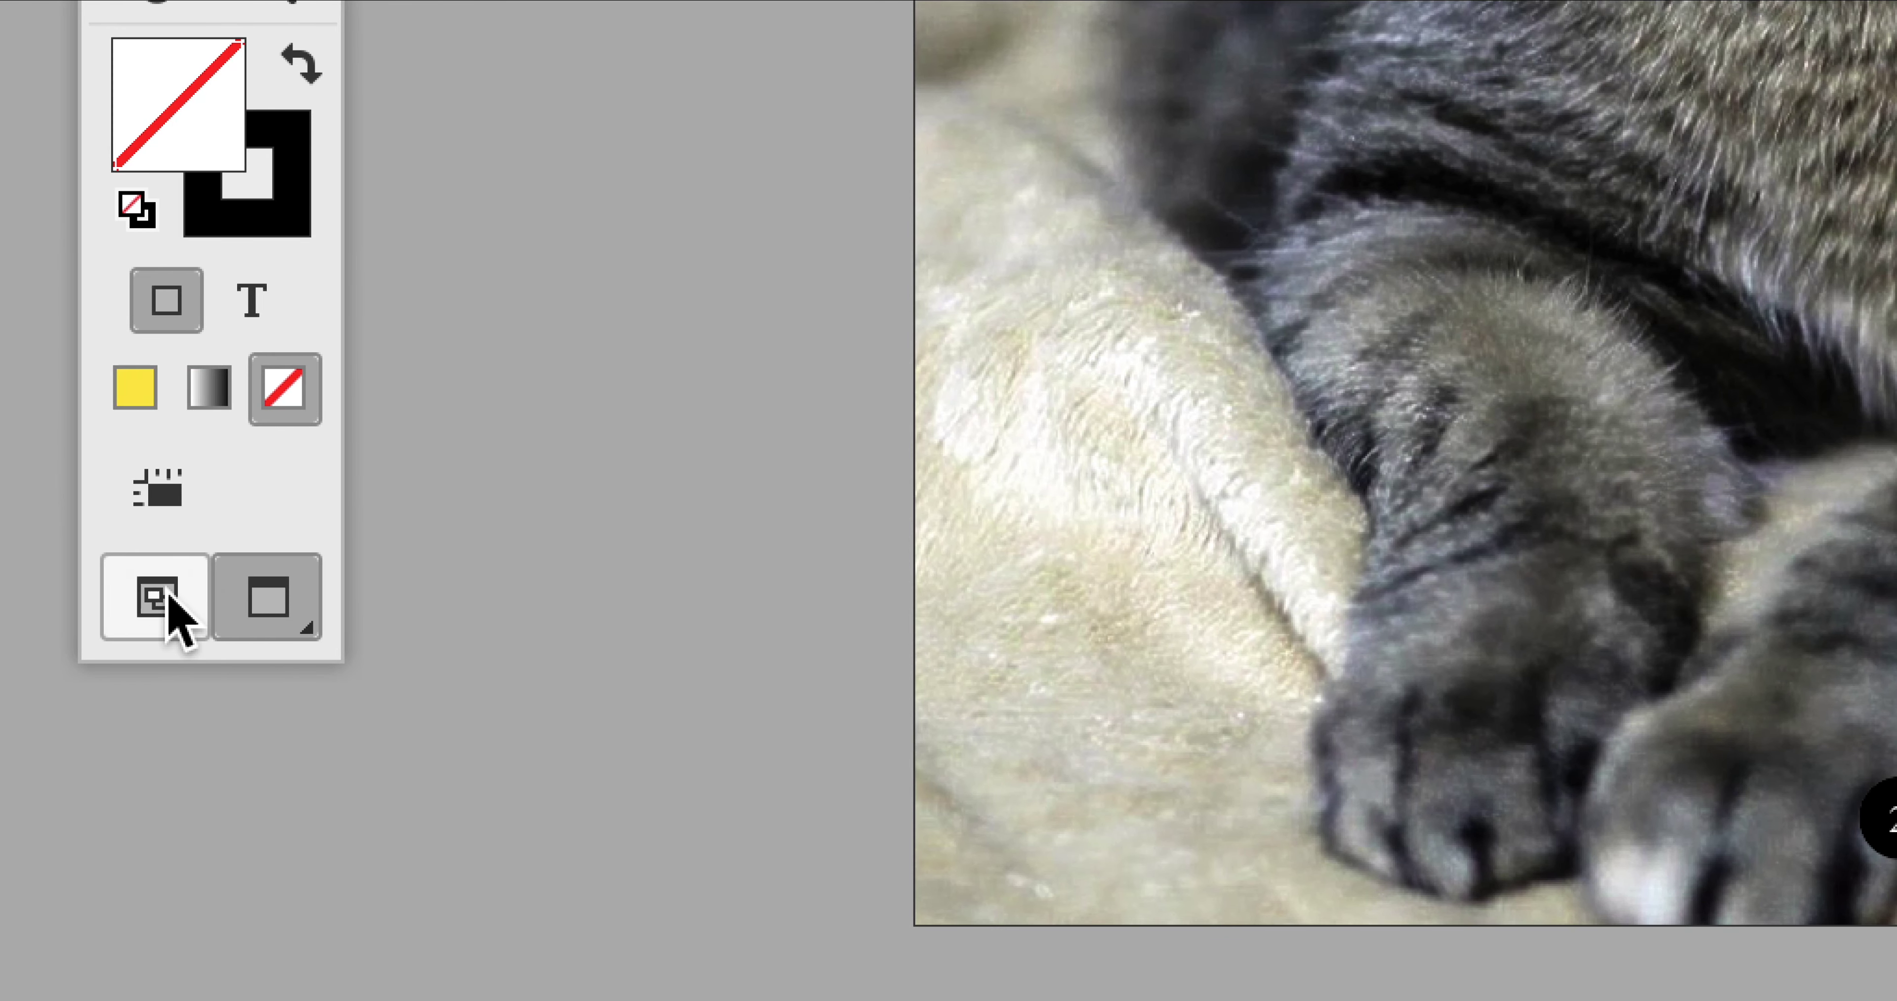
left_click(157, 596)
left_click(268, 598)
left_click(157, 596)
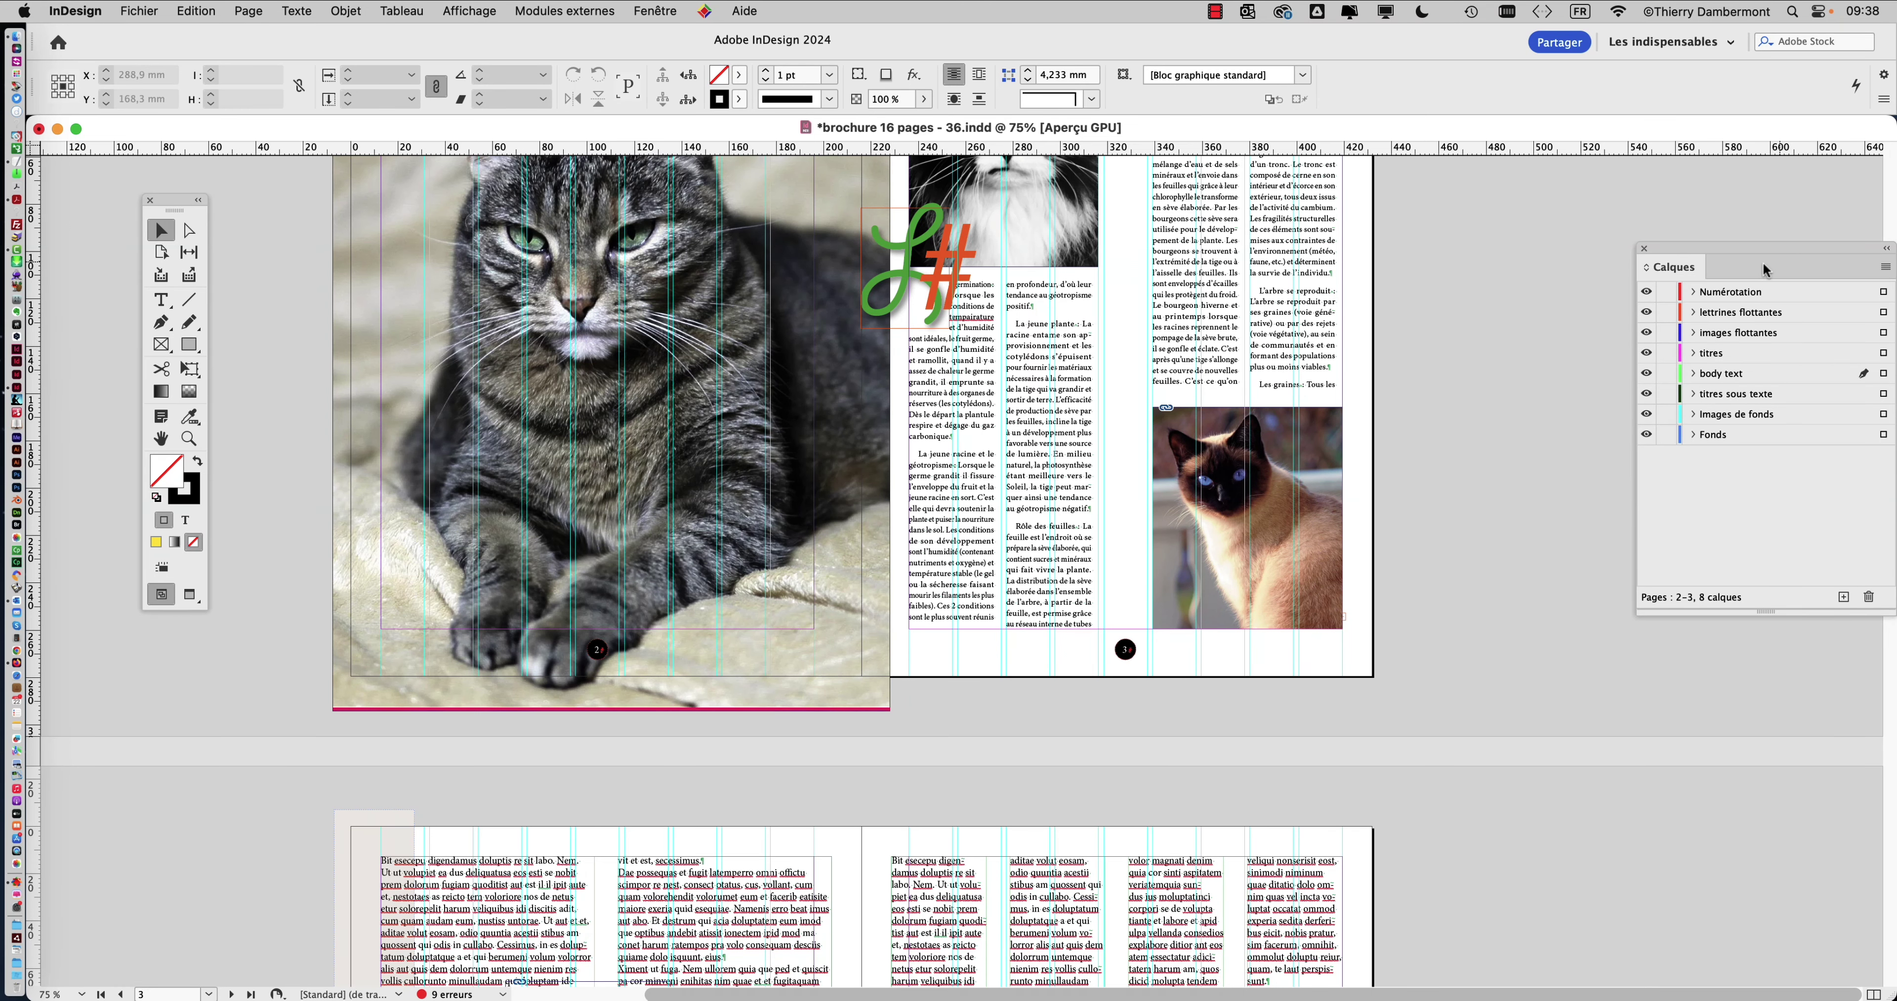
- Move the Calques panel closer to the spread and set the body text layer's colour to Bordeaux
left_click_drag(1741, 253, 1512, 228)
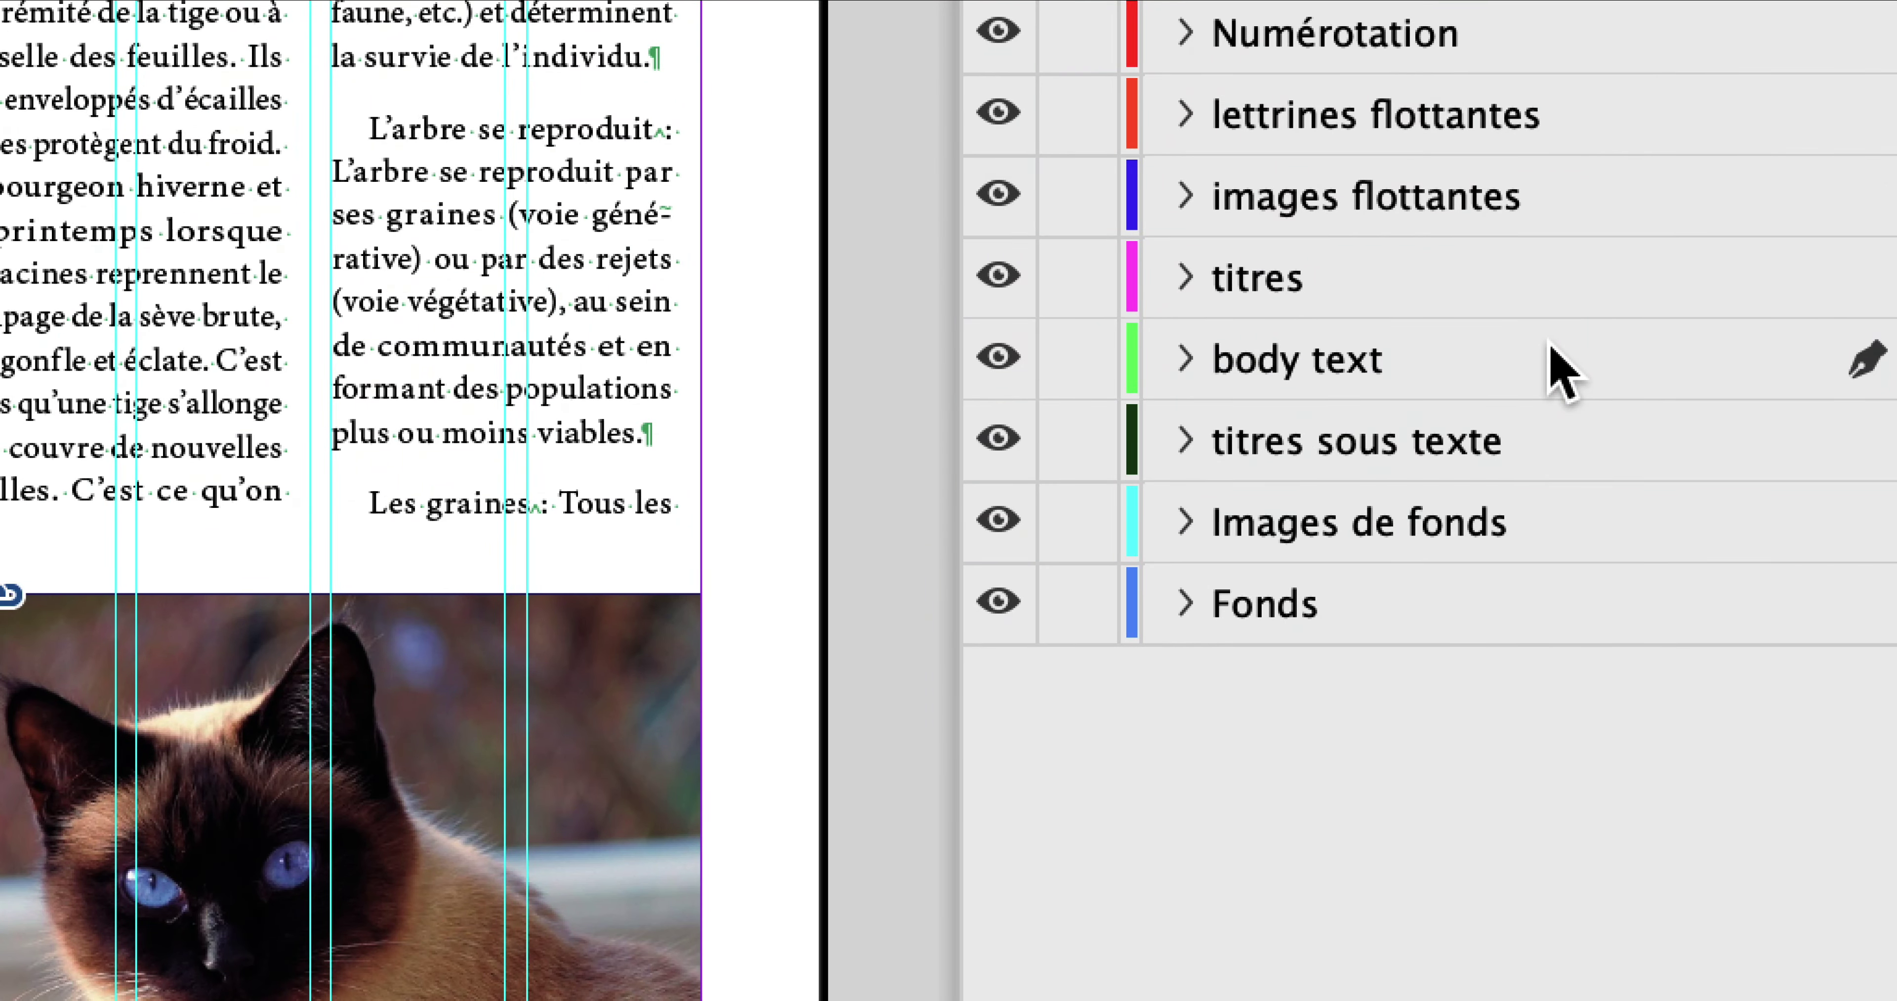
left_click(1559, 371)
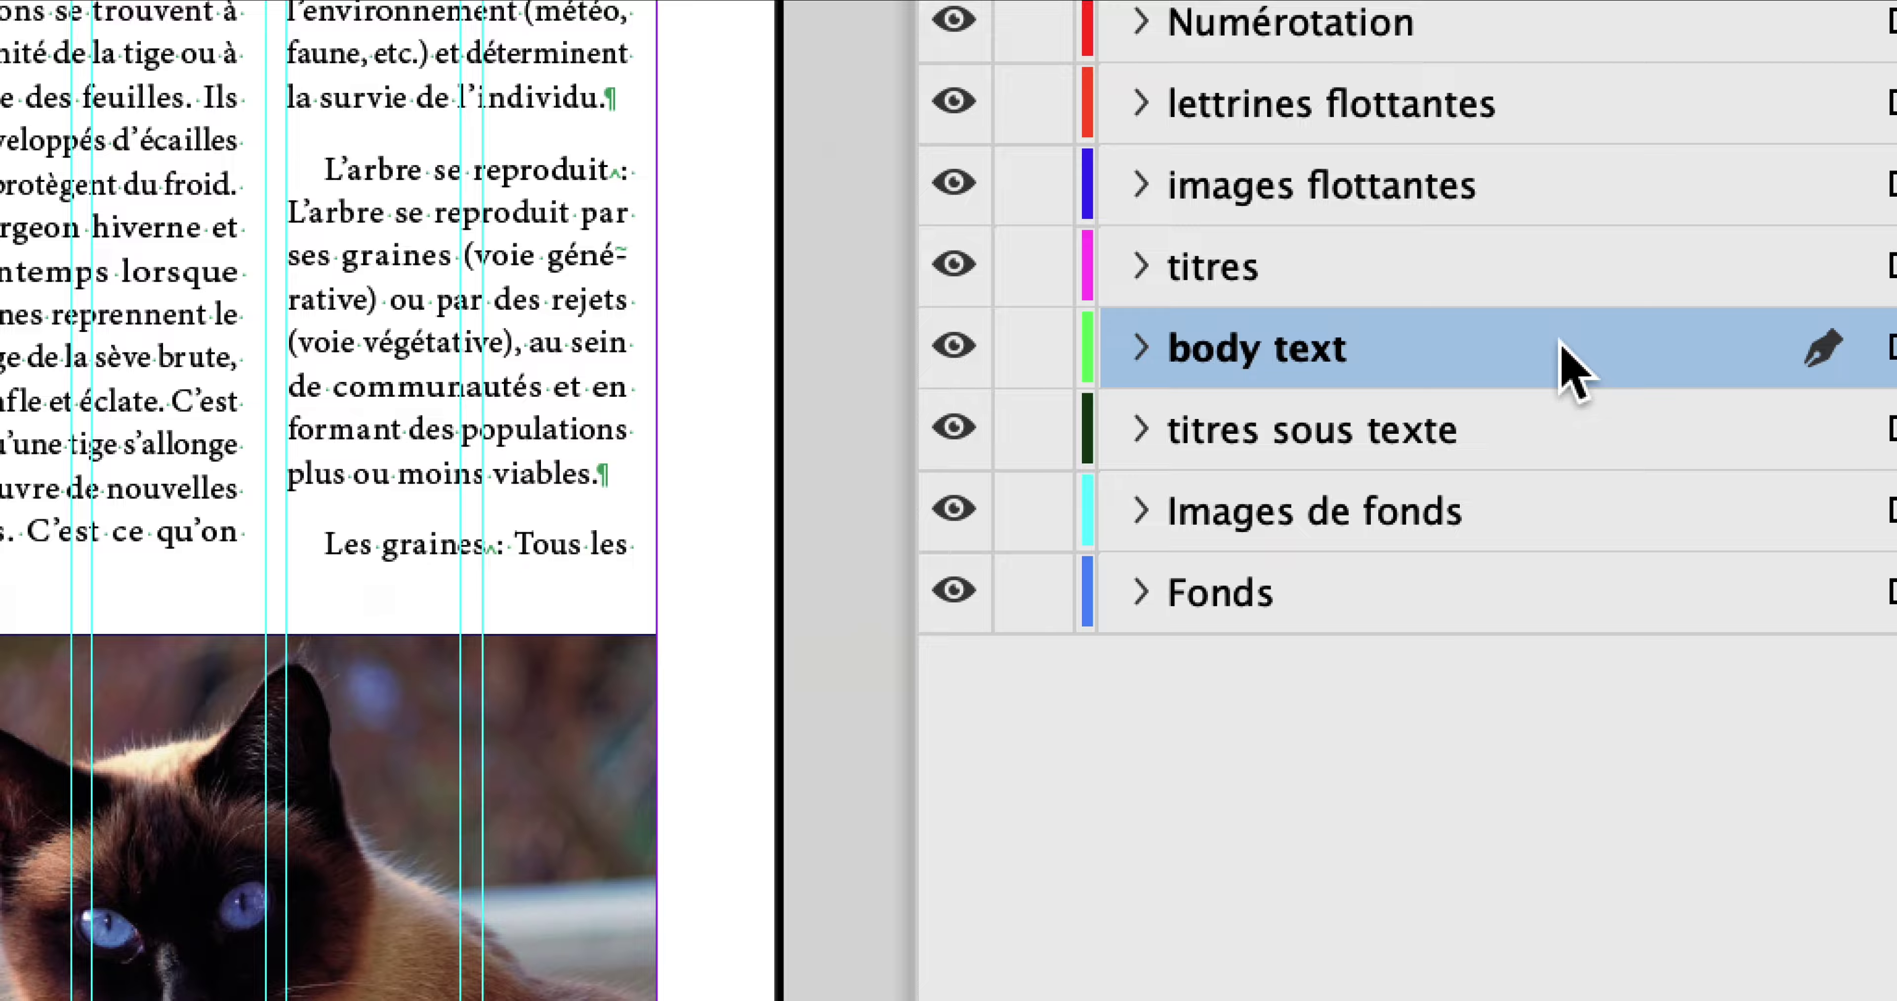
double_click(1572, 372)
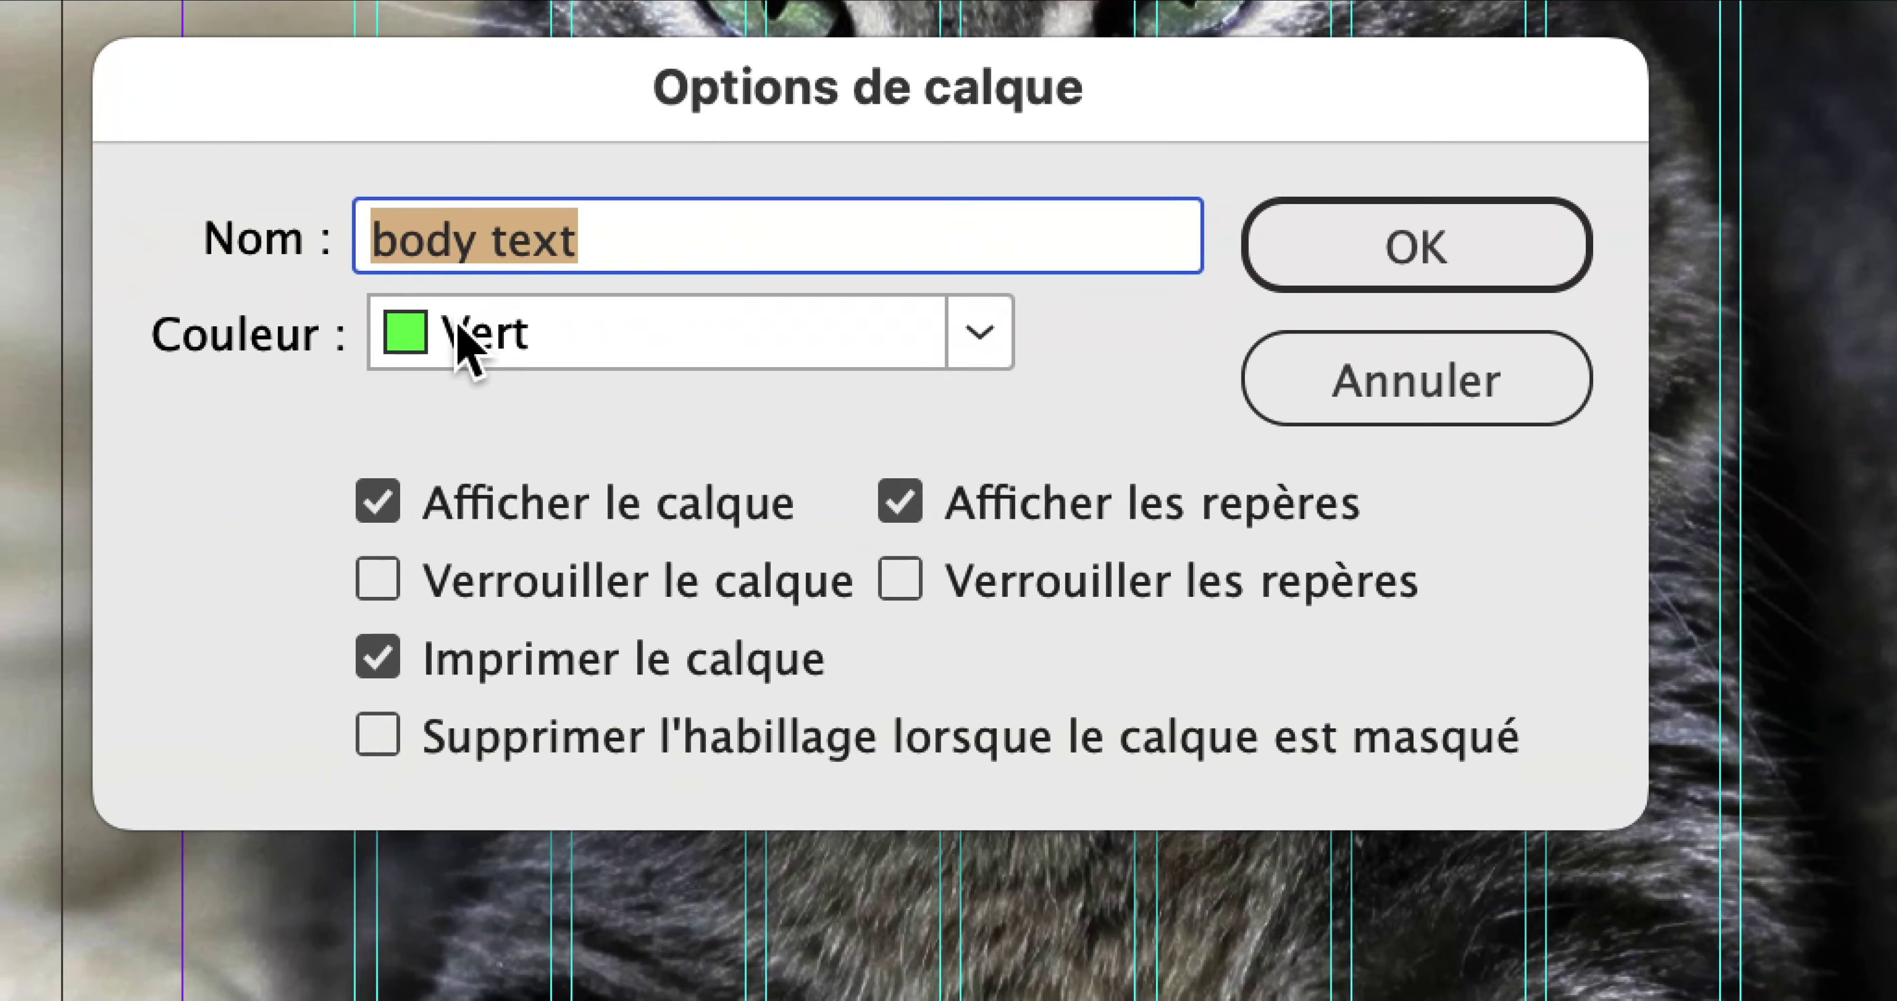
left_click(346, 485)
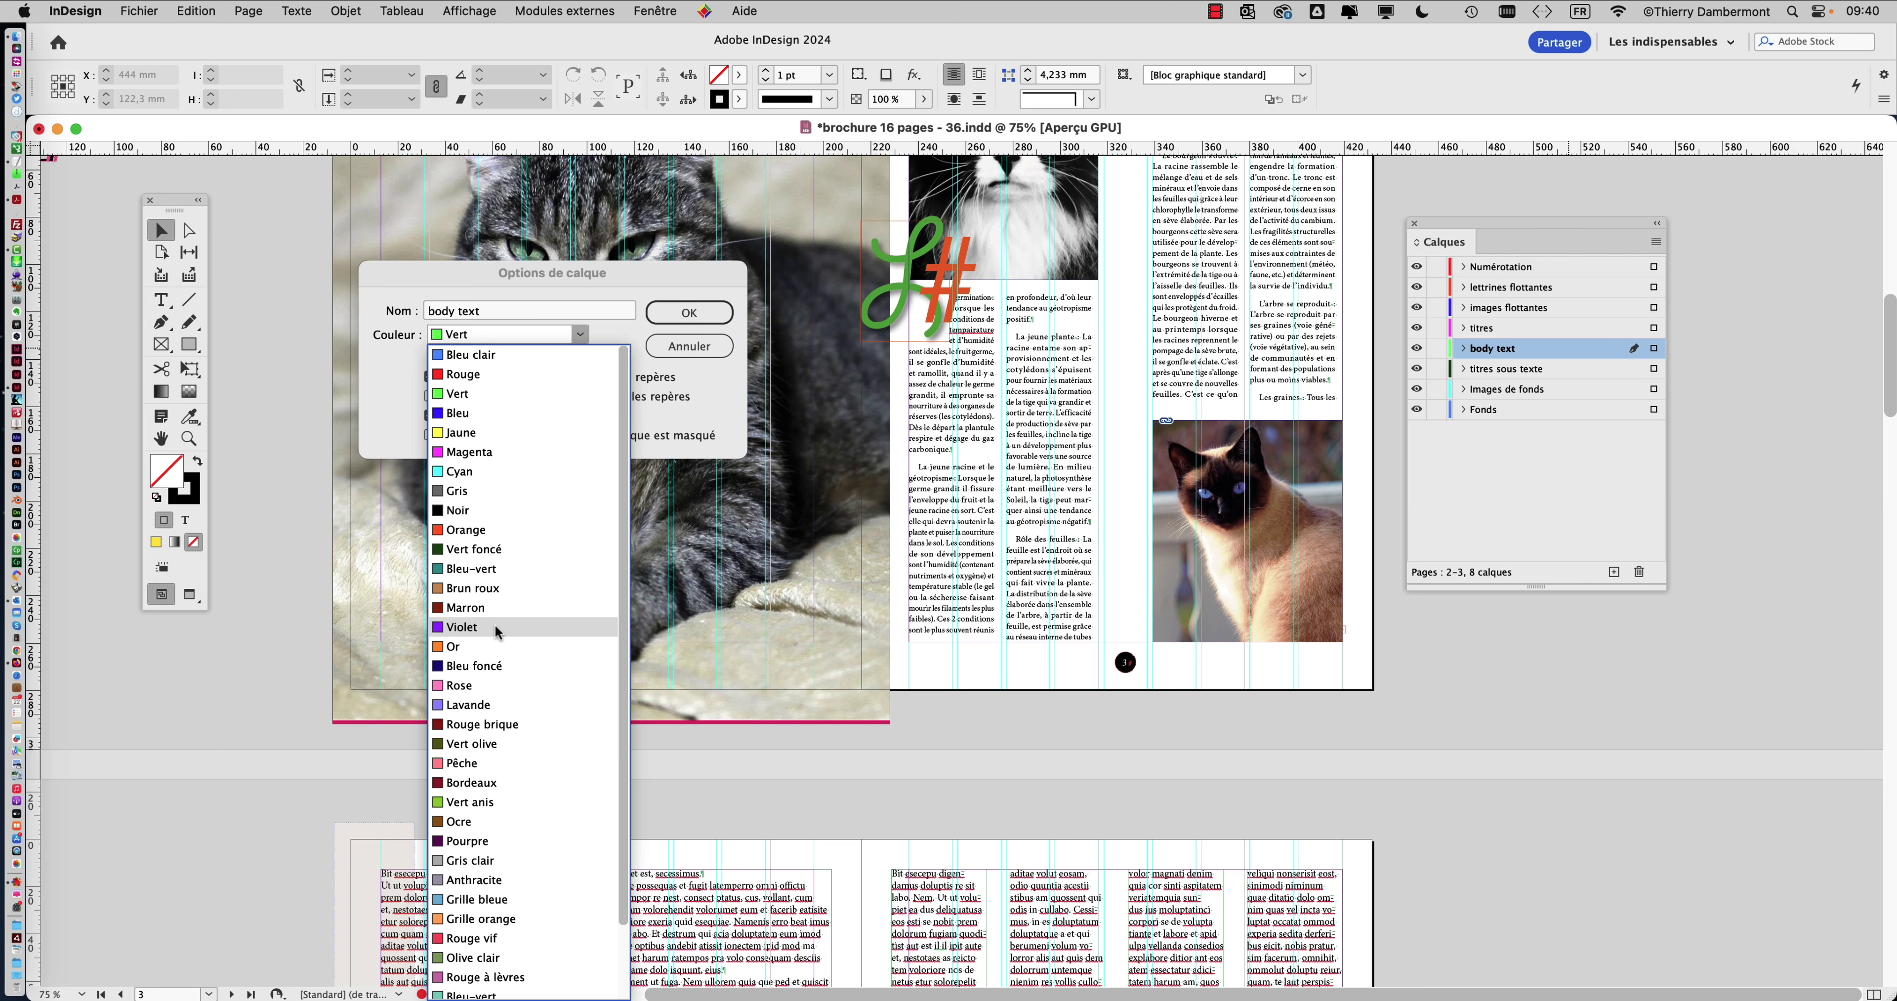
left_click(506, 589)
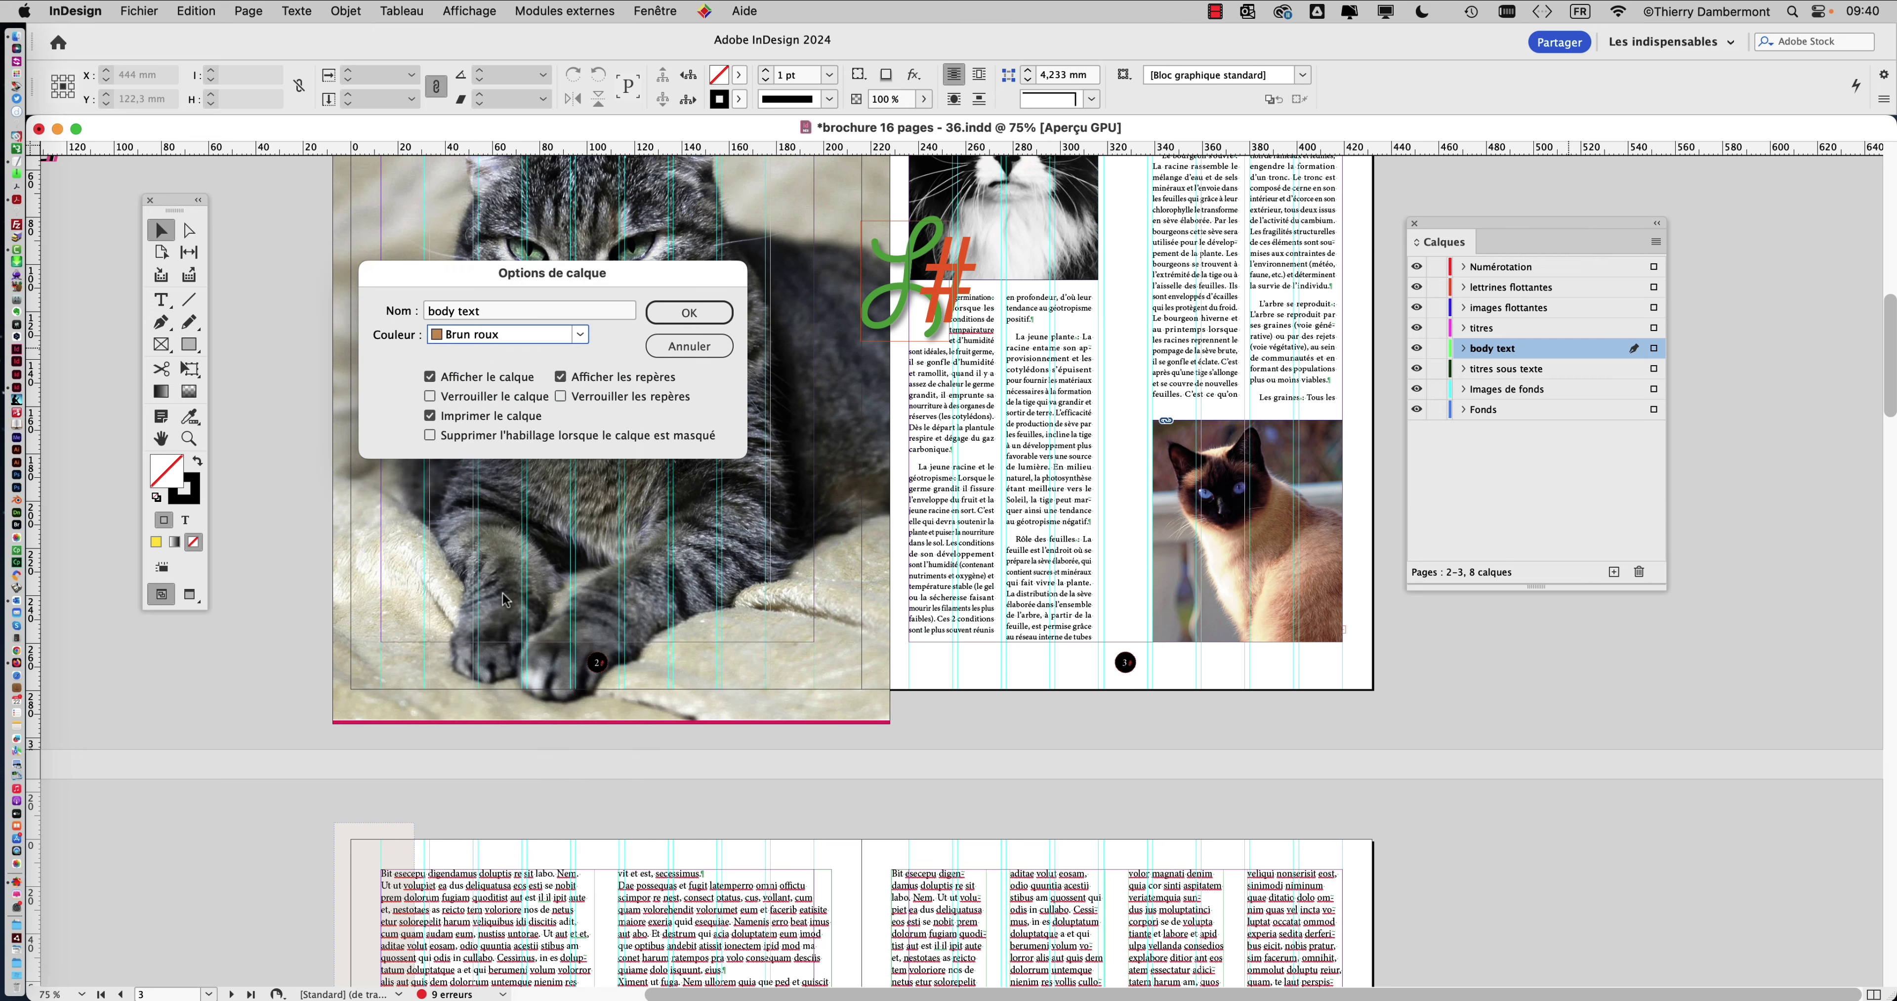
left_click(512, 344)
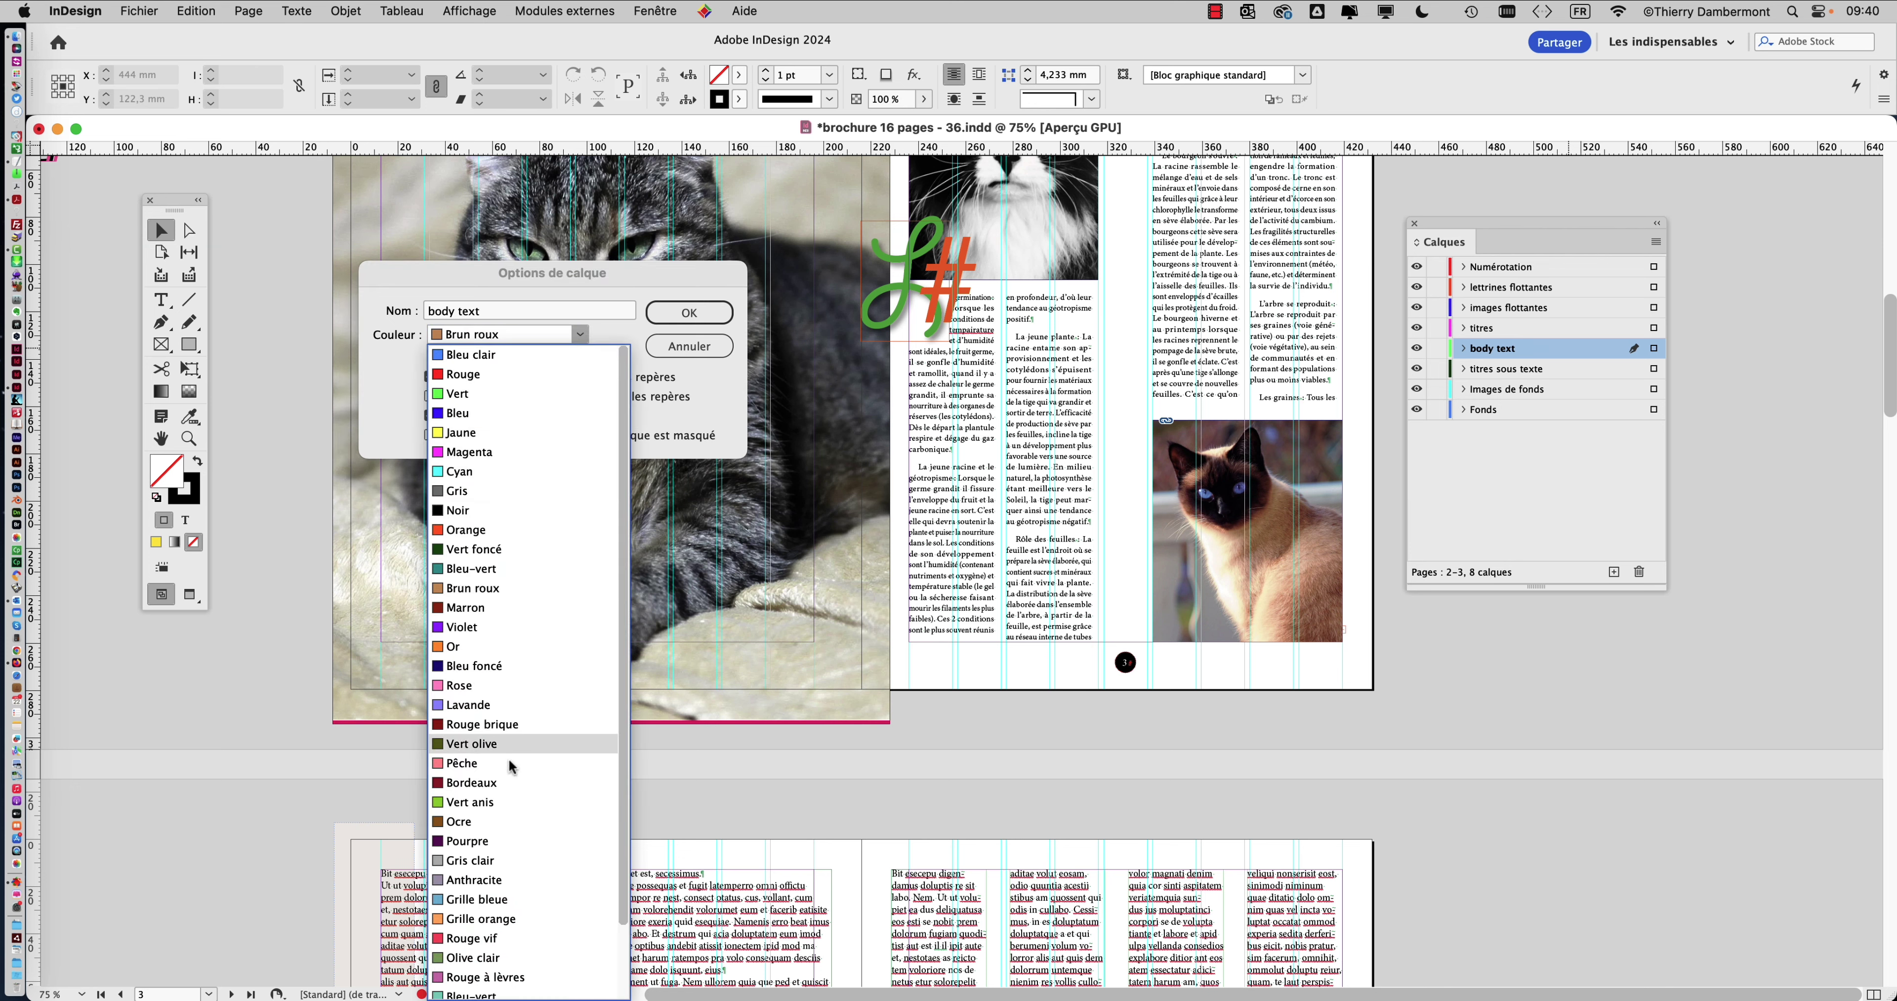
left_click(511, 780)
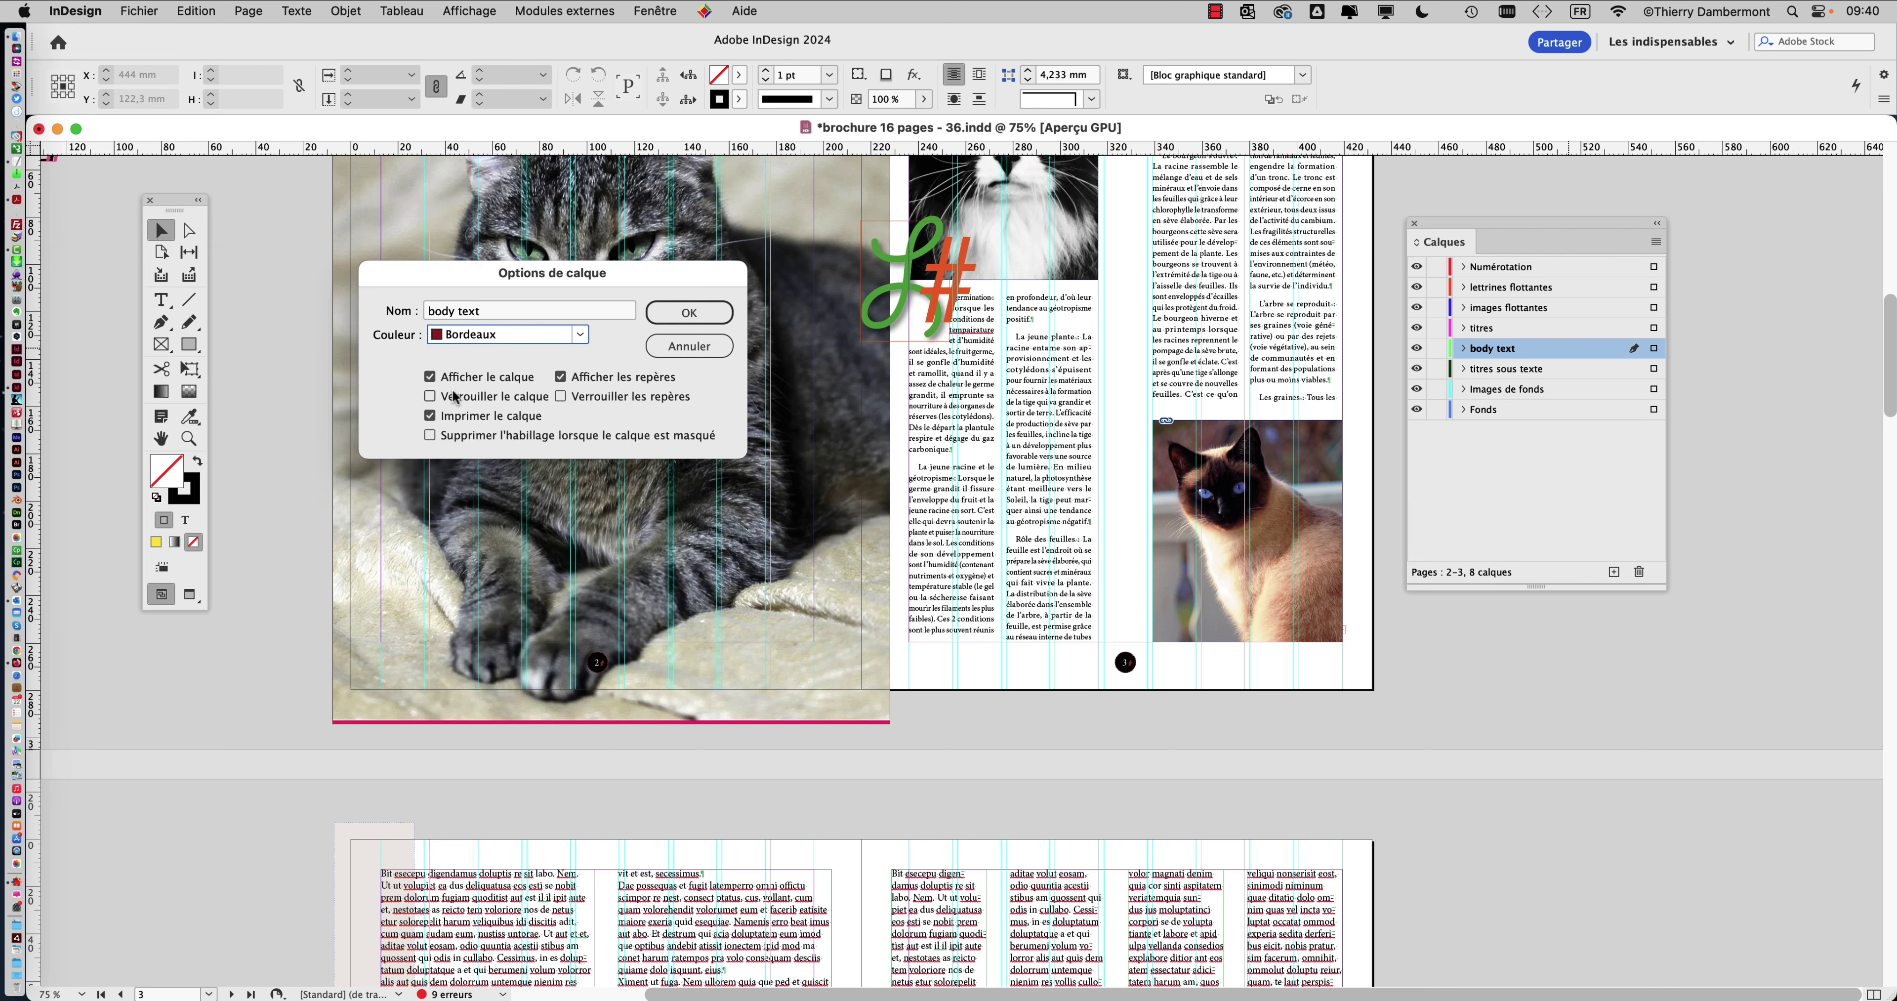
key("alt")
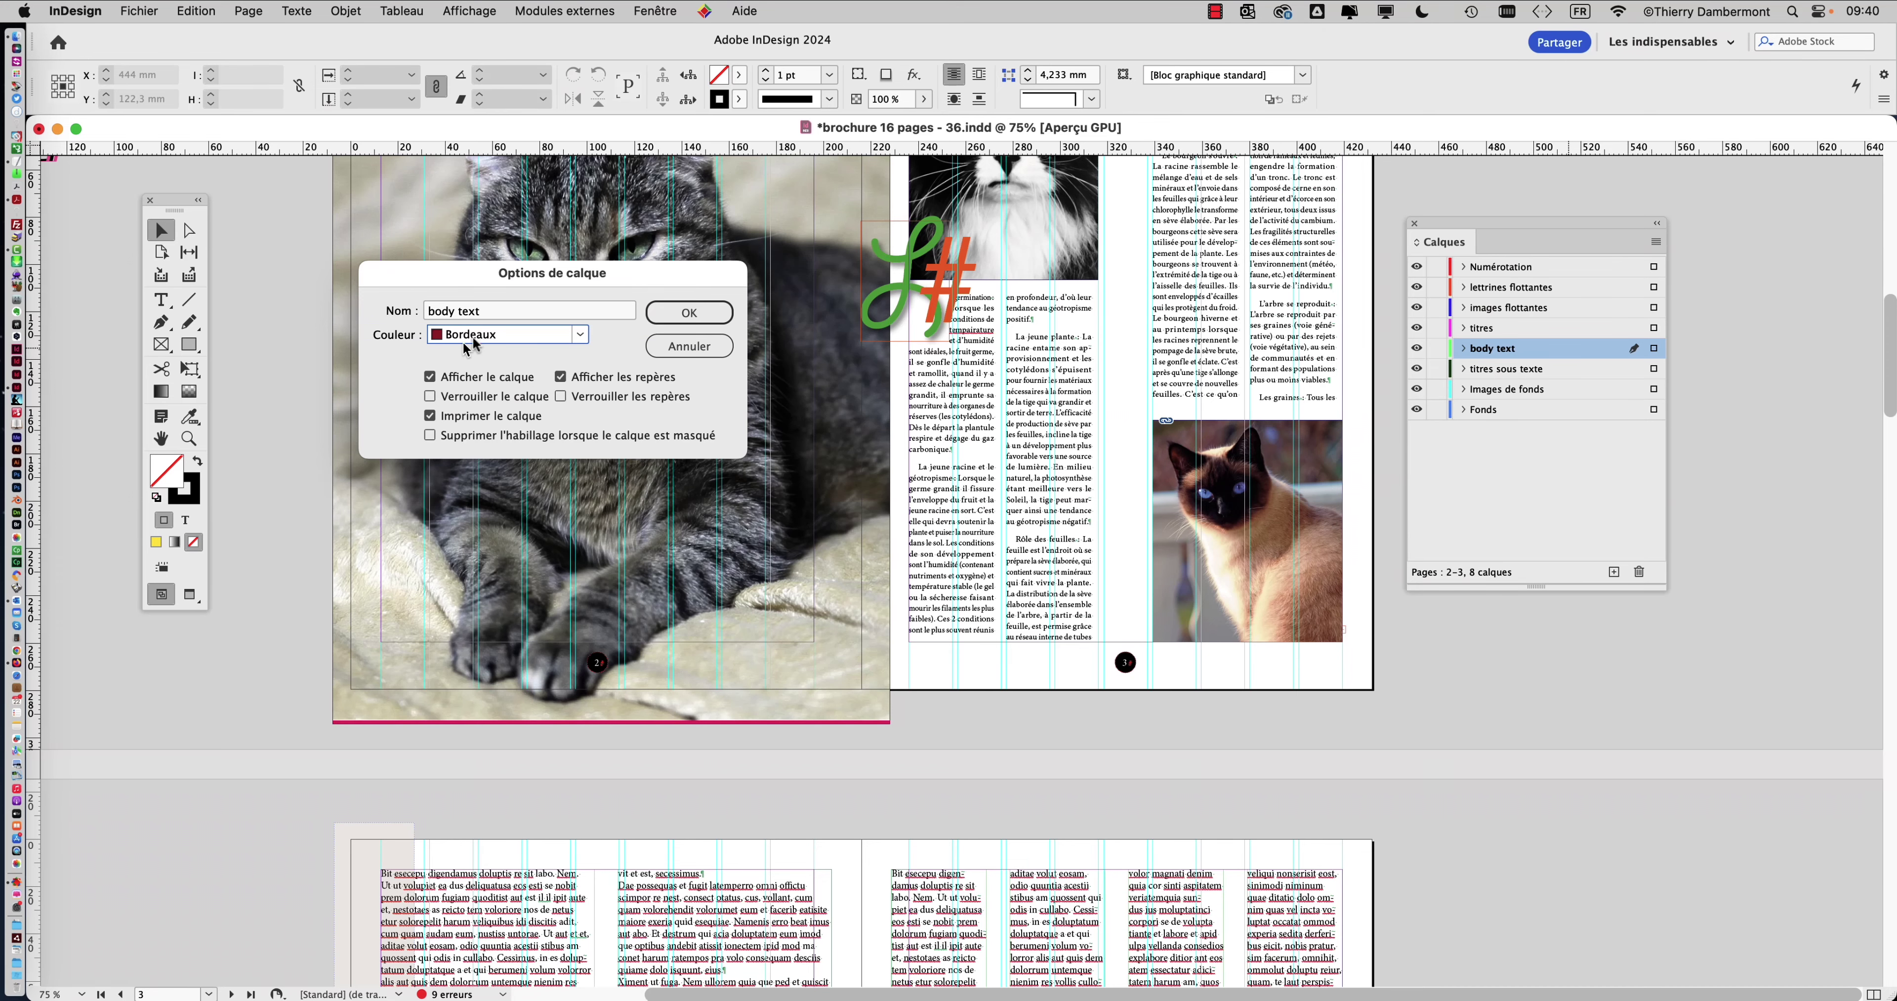
left_click(1367, 221)
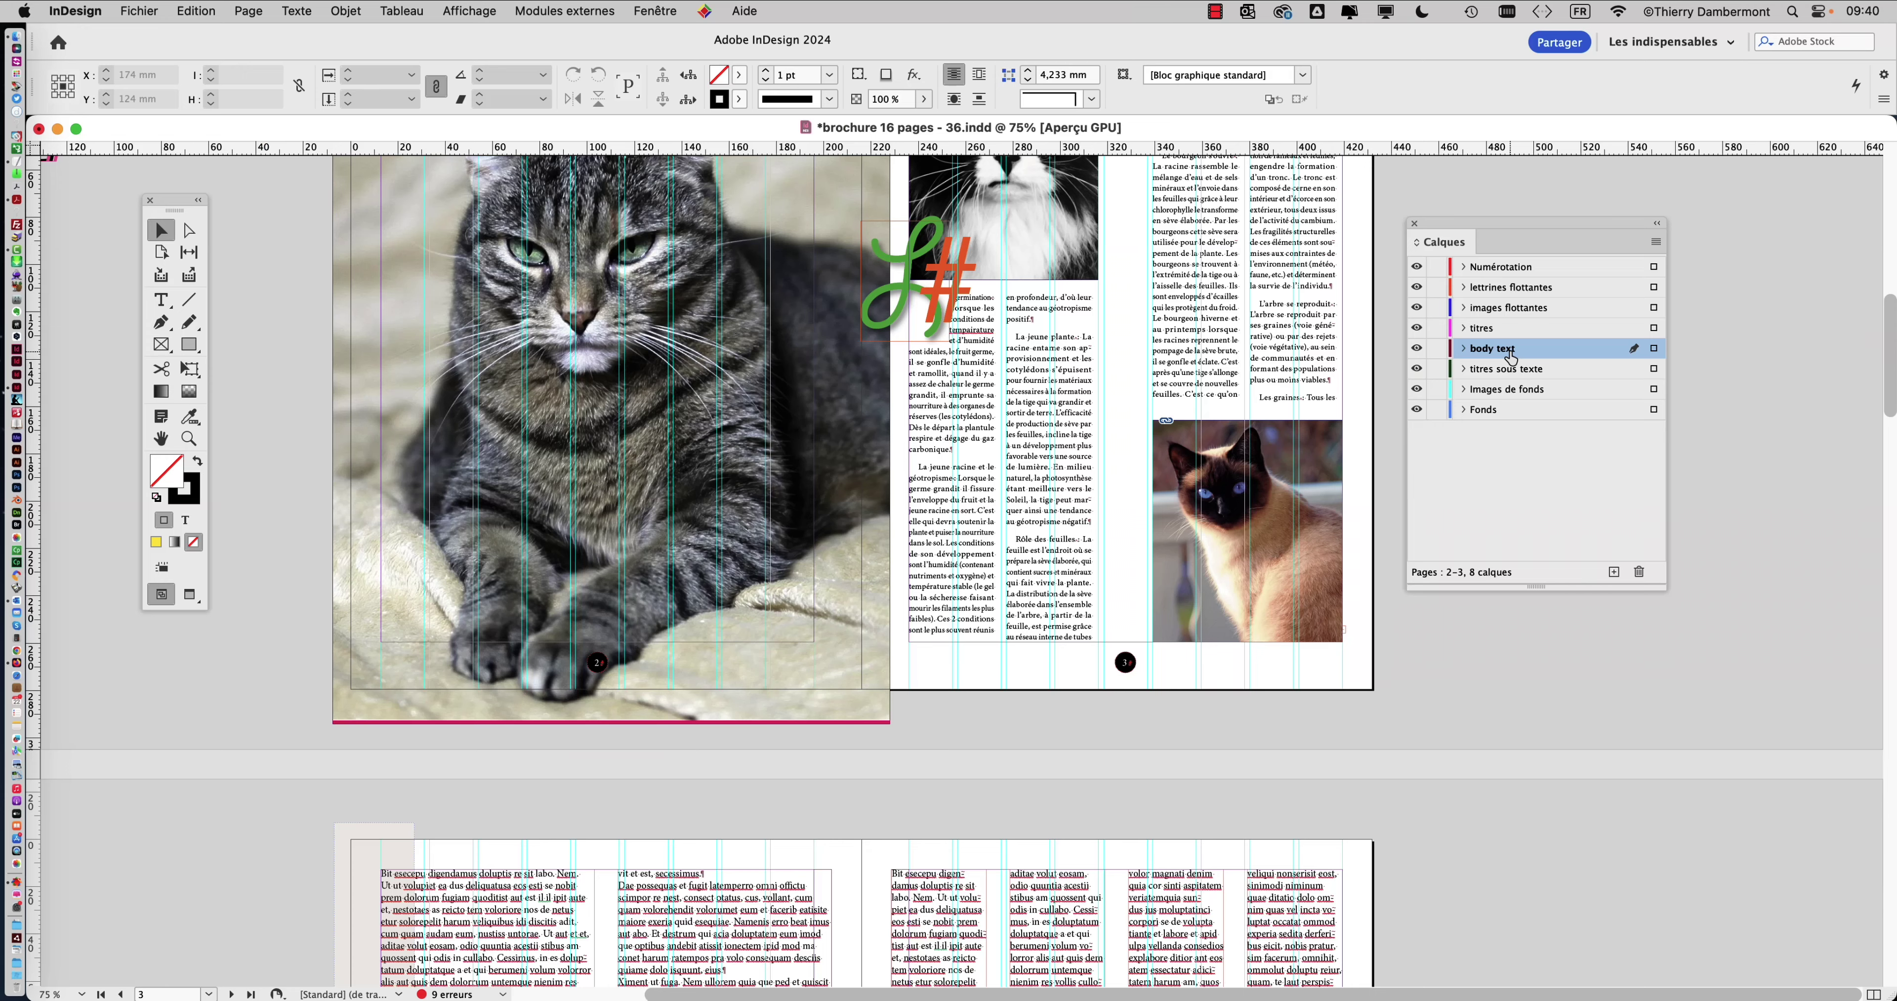
- Select the two adjacent body text frames on page 3 in turn to examine their outline colour, ending with nothing selected
scroll(1270, 414, "up", 5)
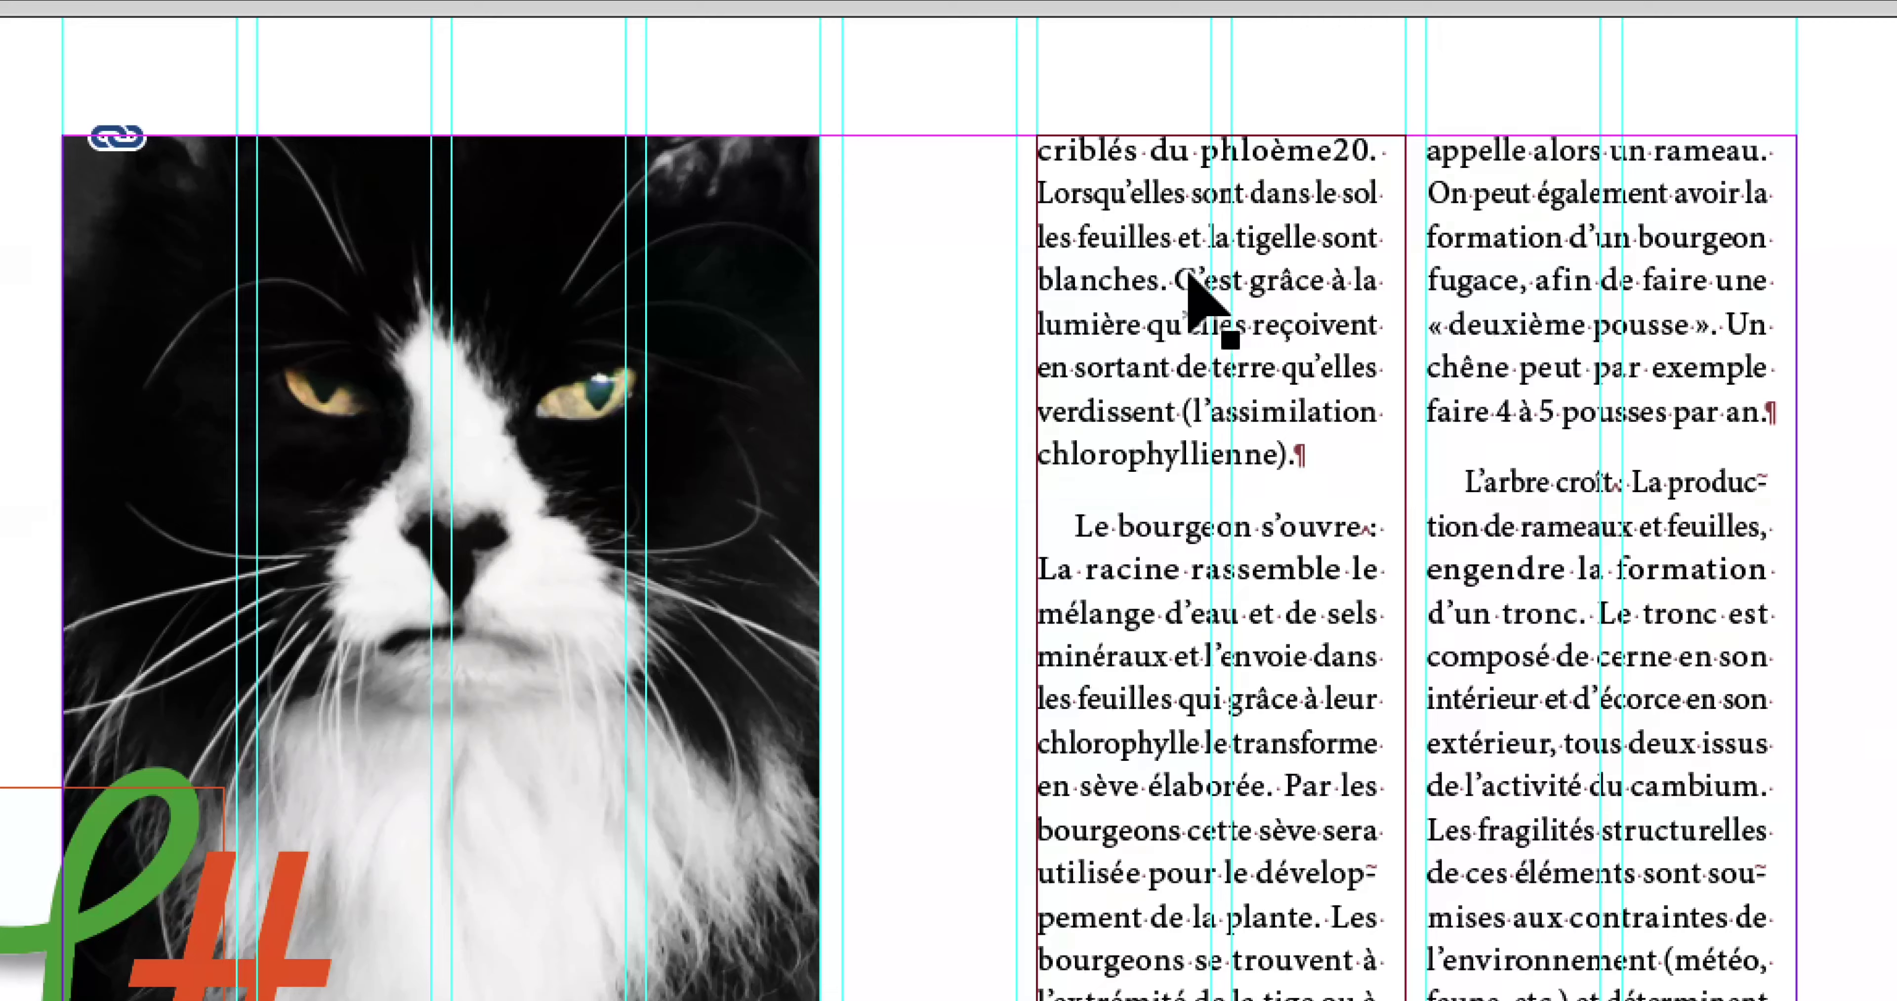
left_click(1193, 287)
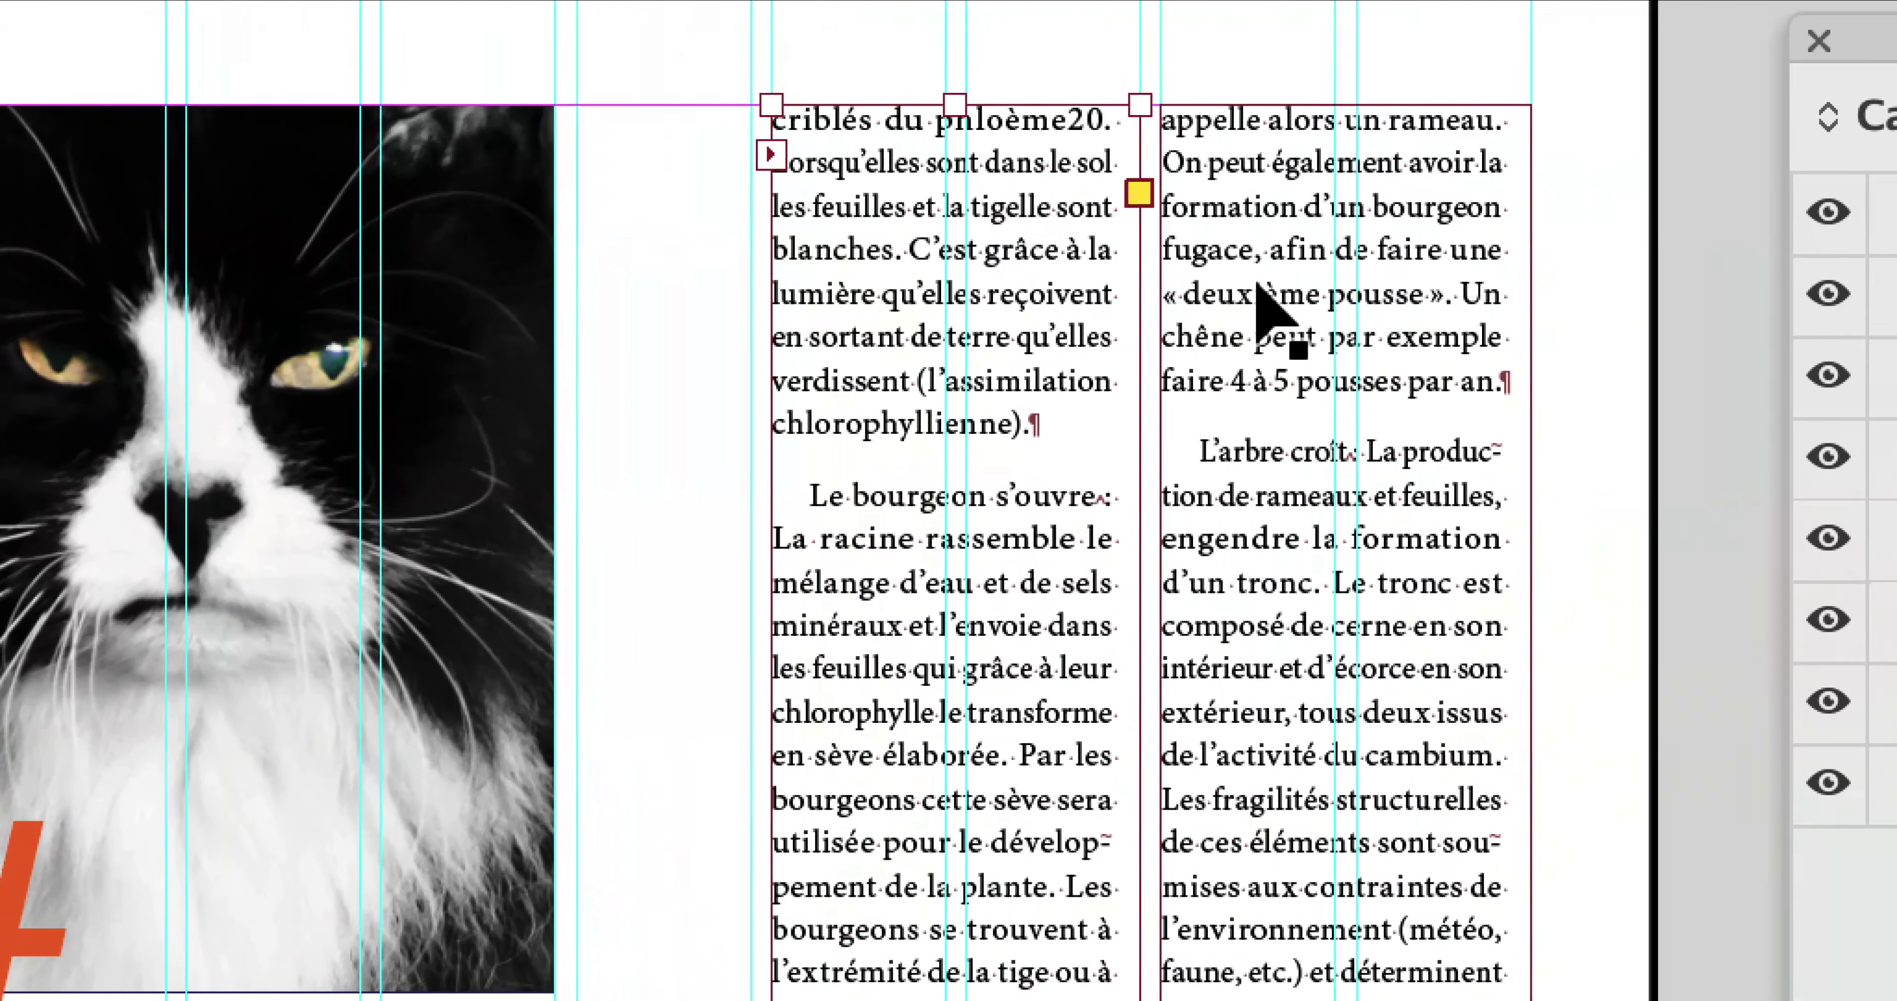
left_click(1487, 345)
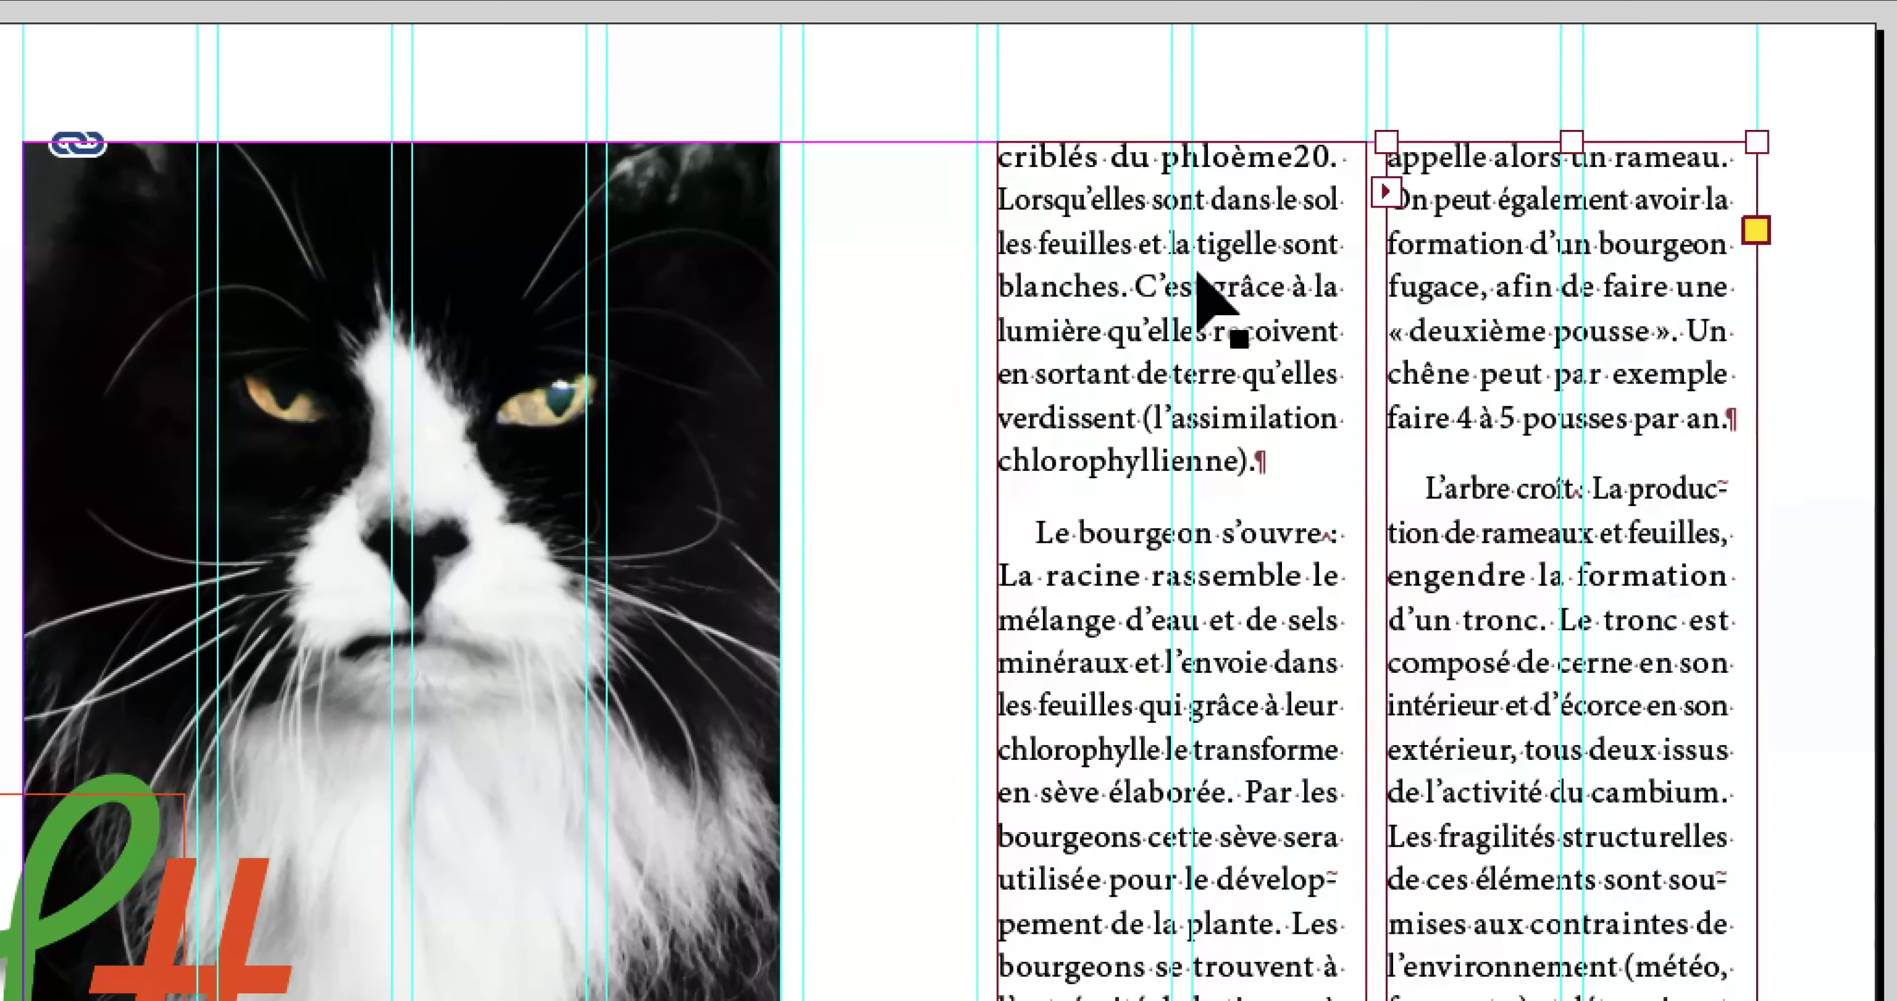
left_click(1012, 301)
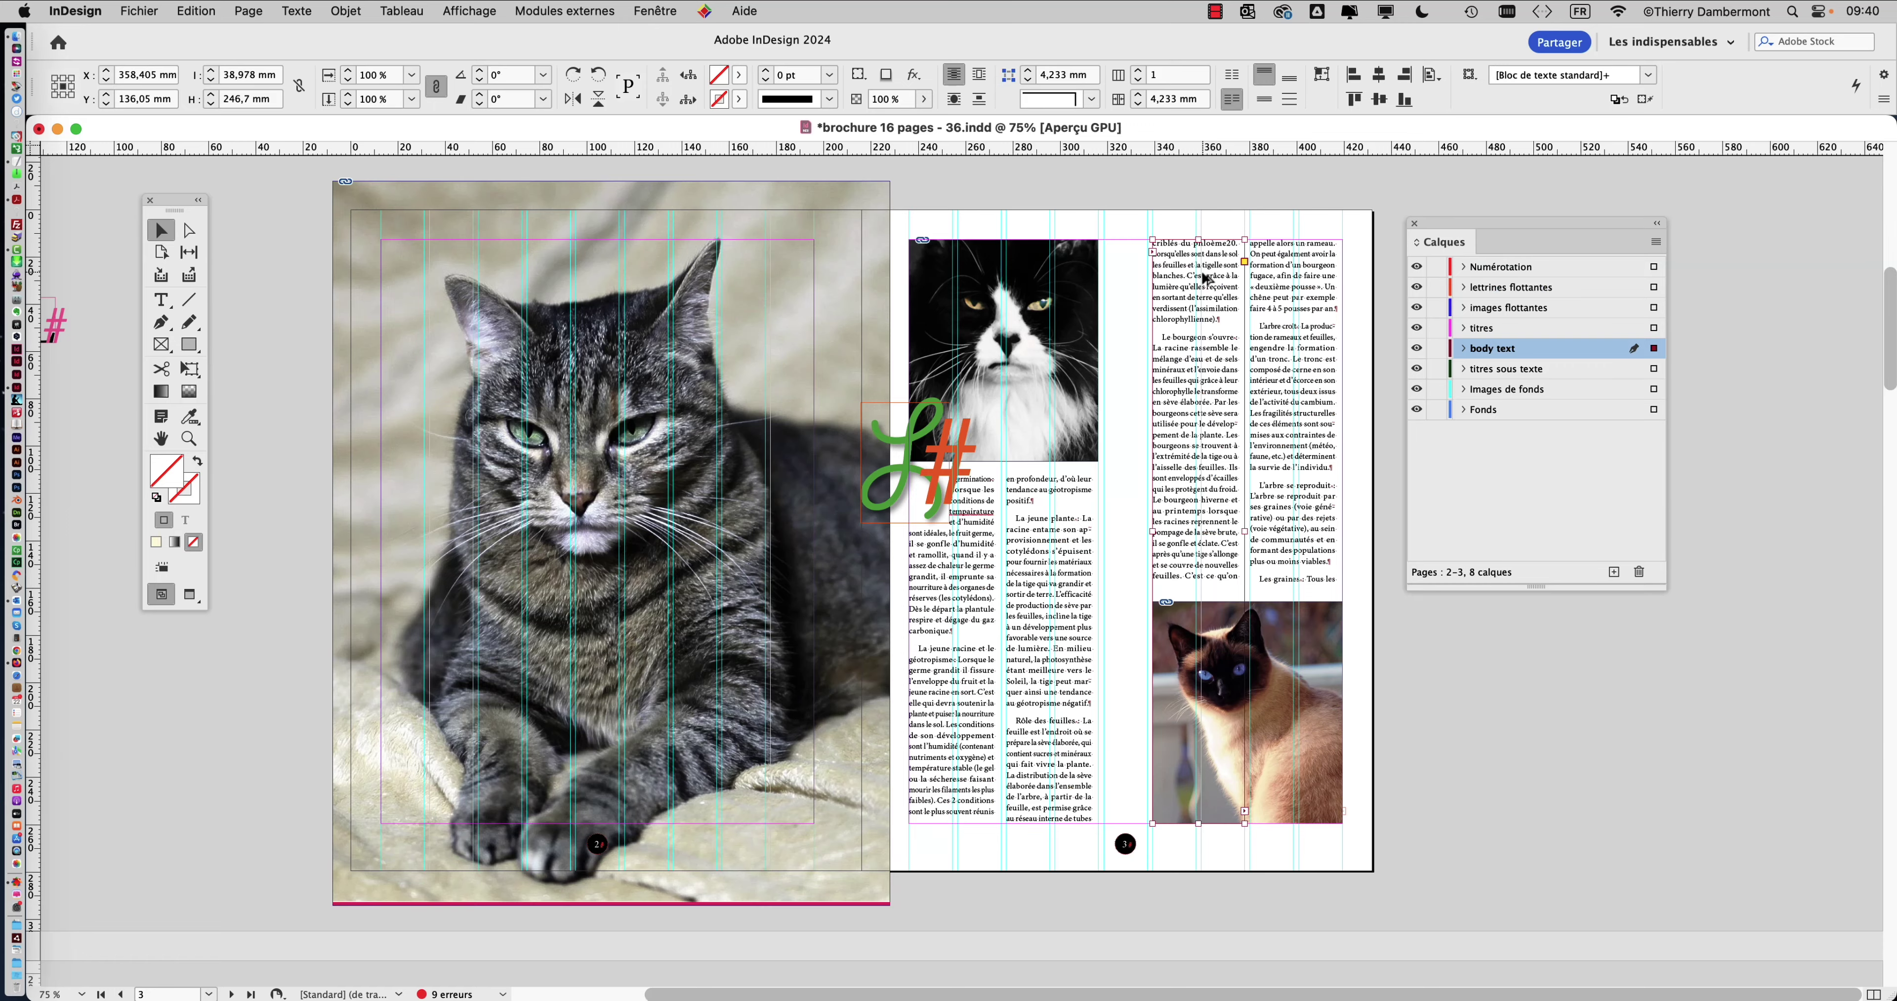
left_click(1473, 191)
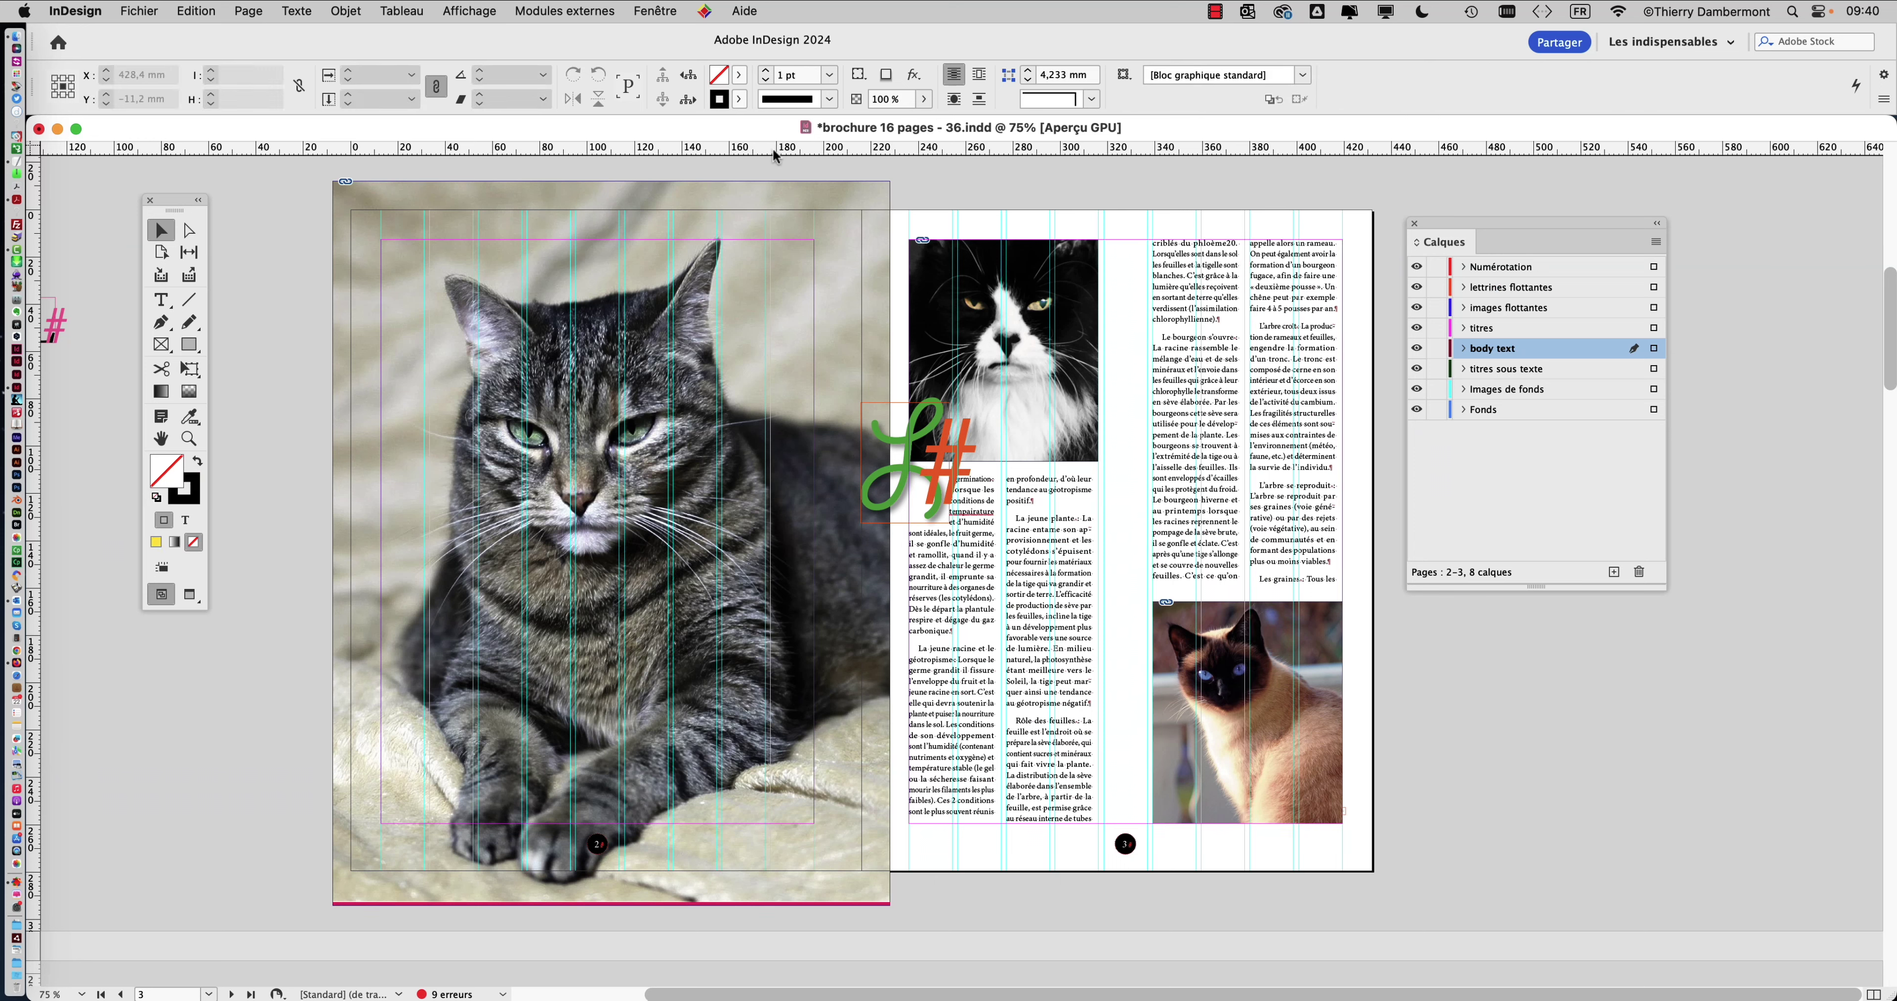
- Save the document as a new version named brochure 16 pages - 37.indd in the same folder
left_click(141, 10)
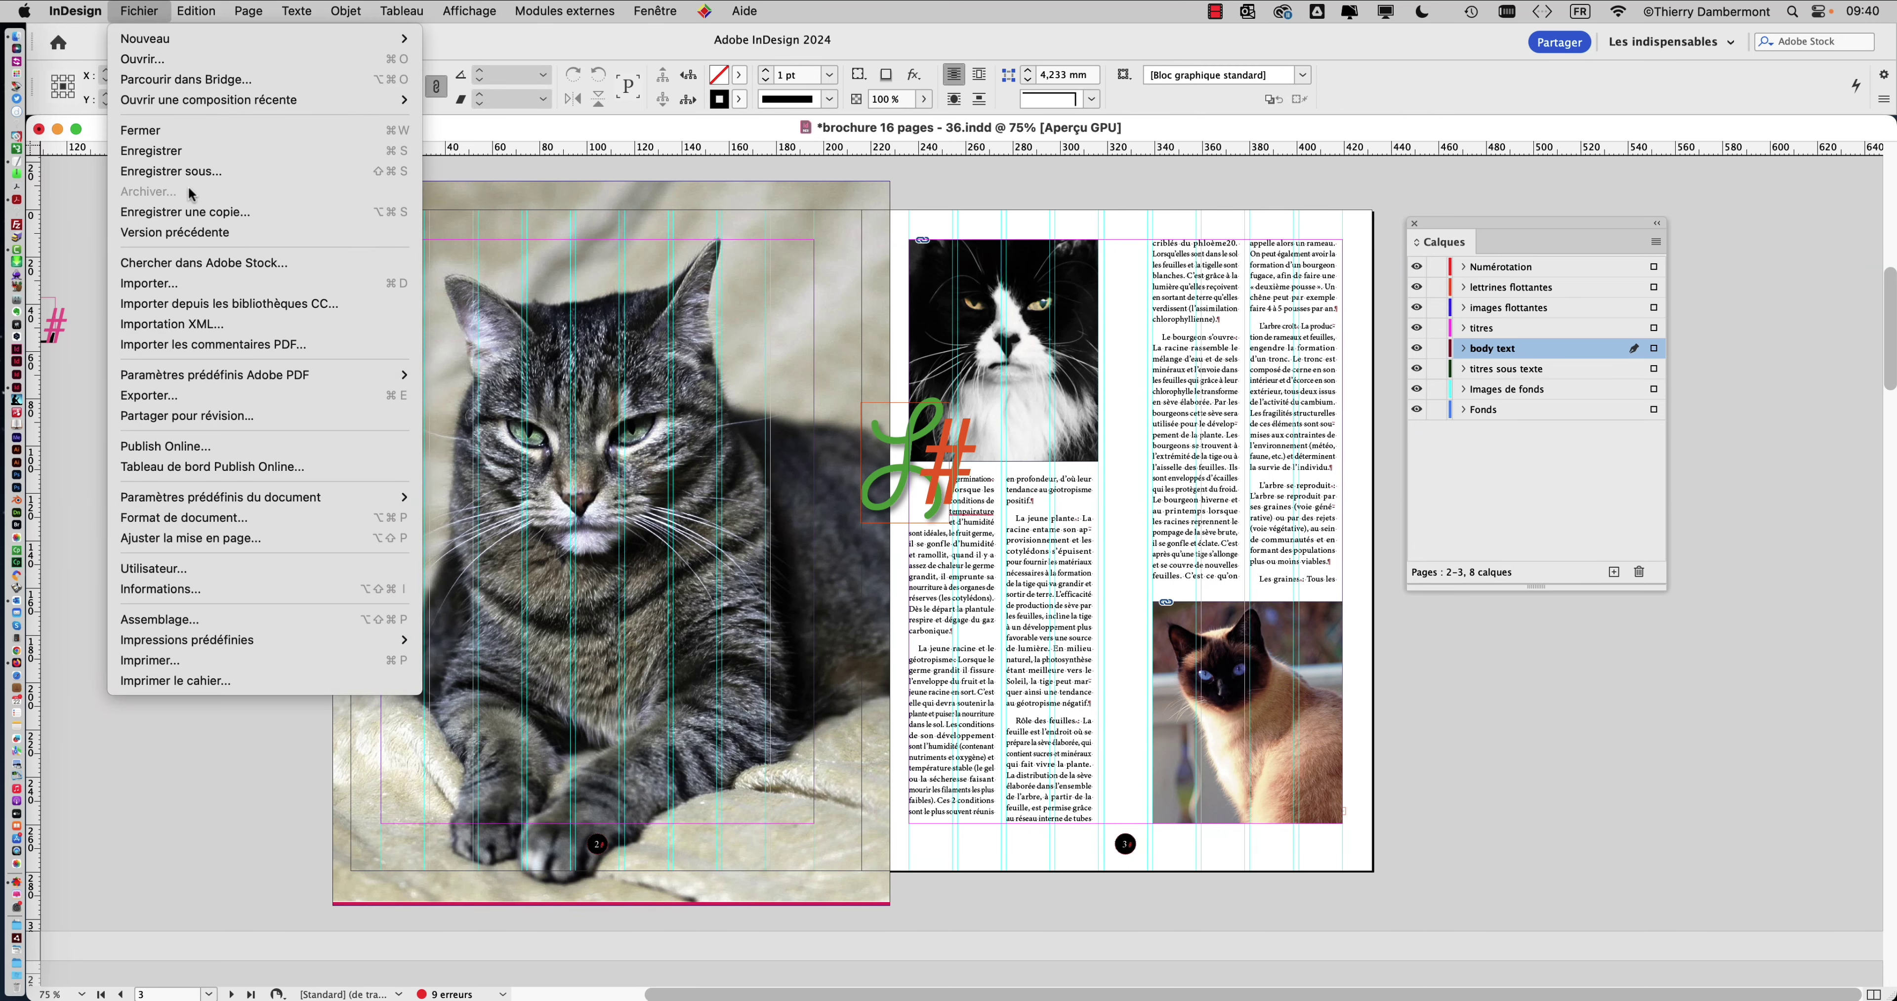
left_click(191, 171)
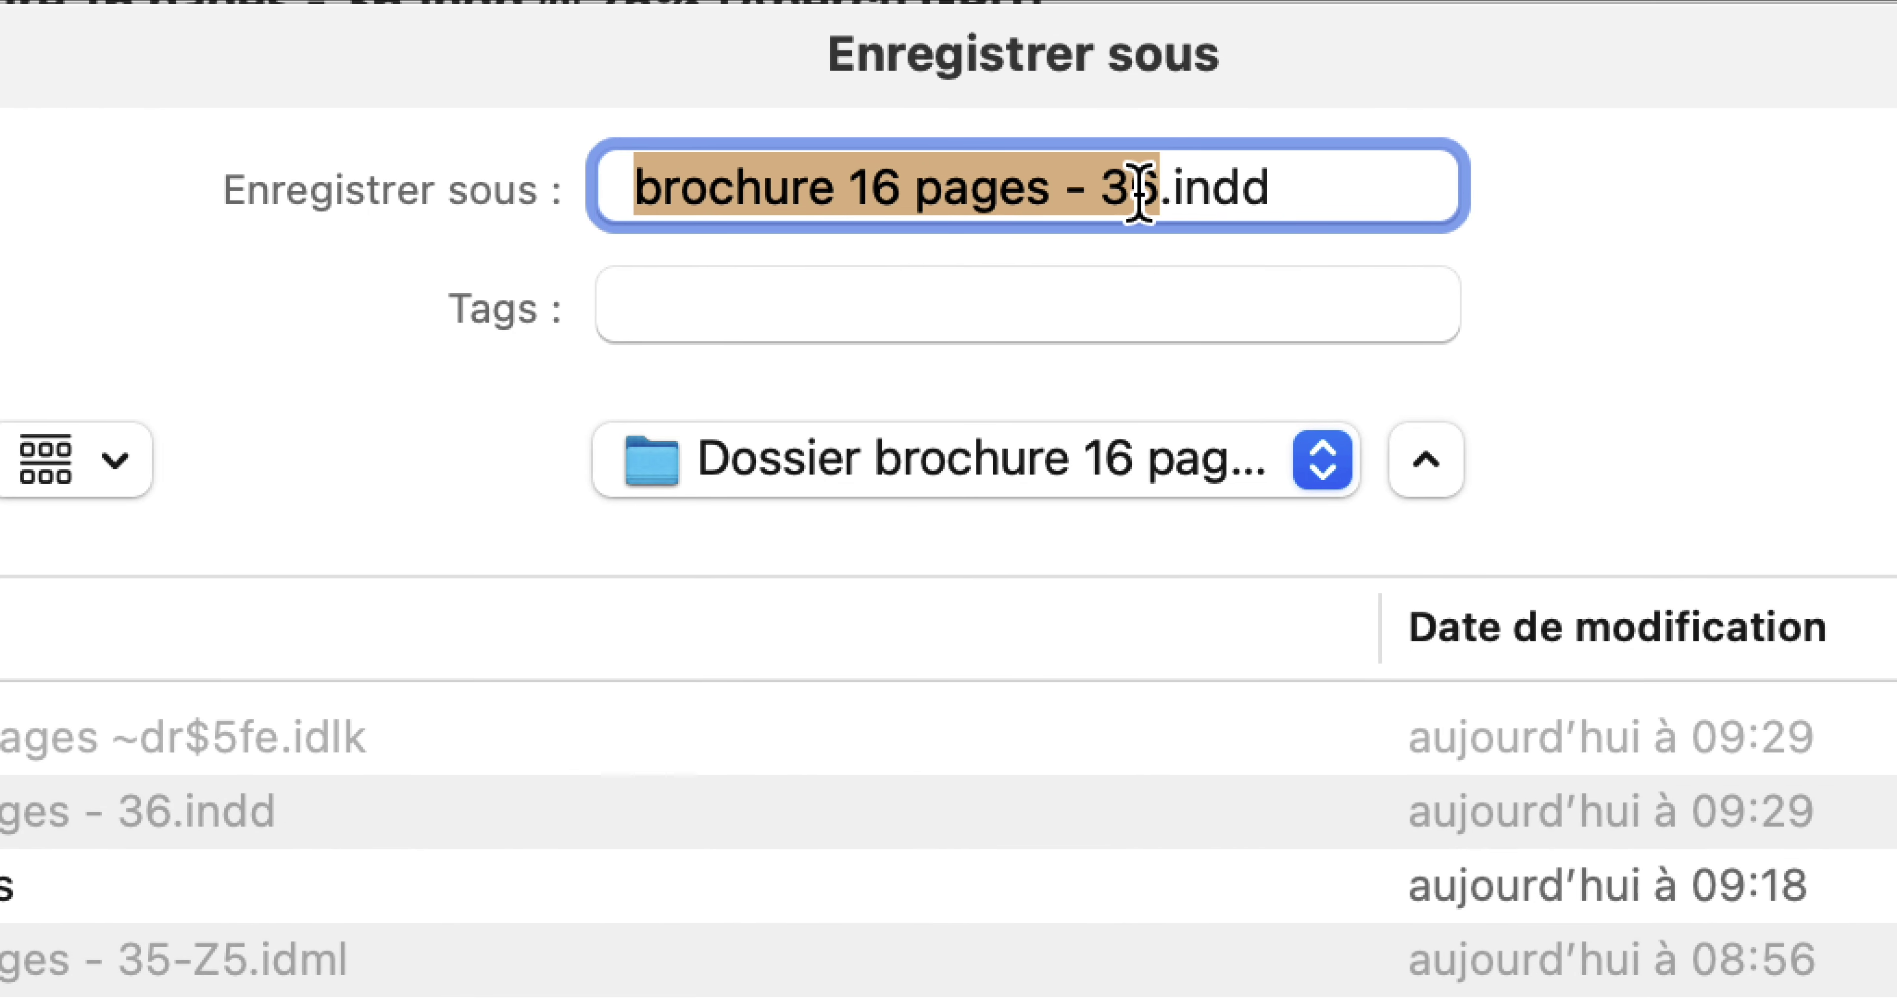
left_click(1139, 197)
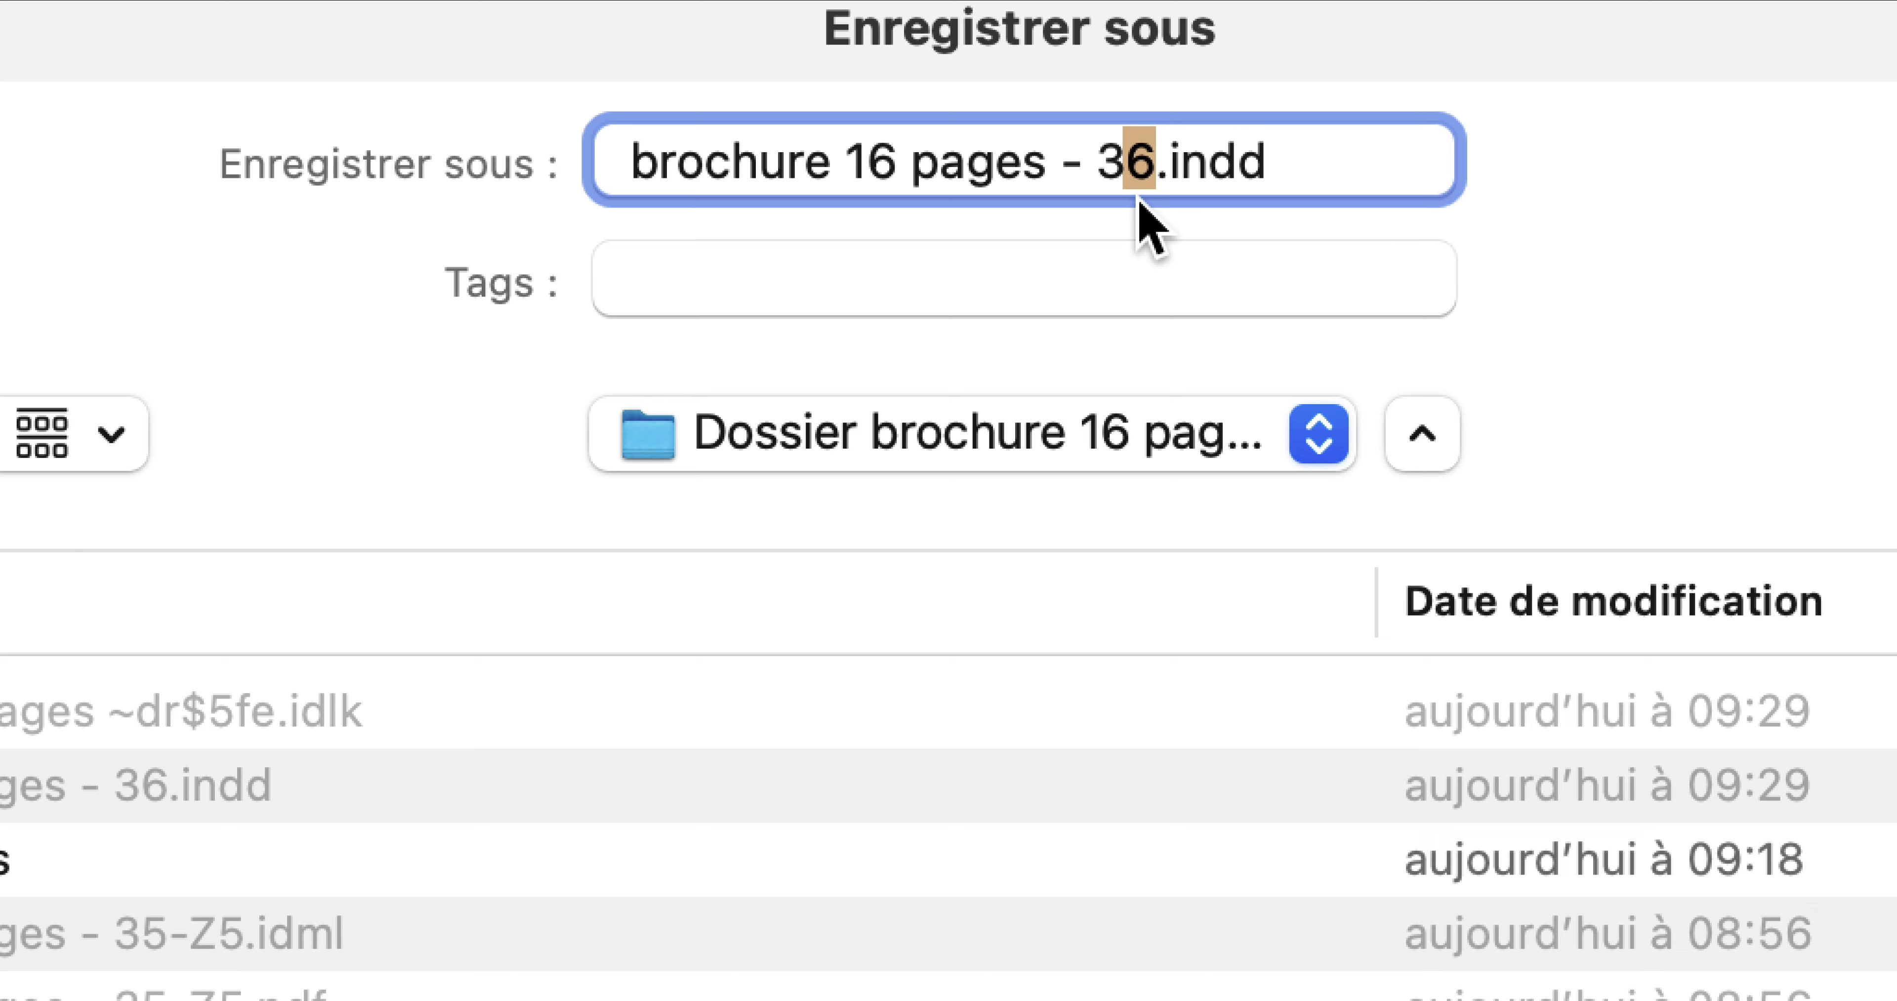
type("7")
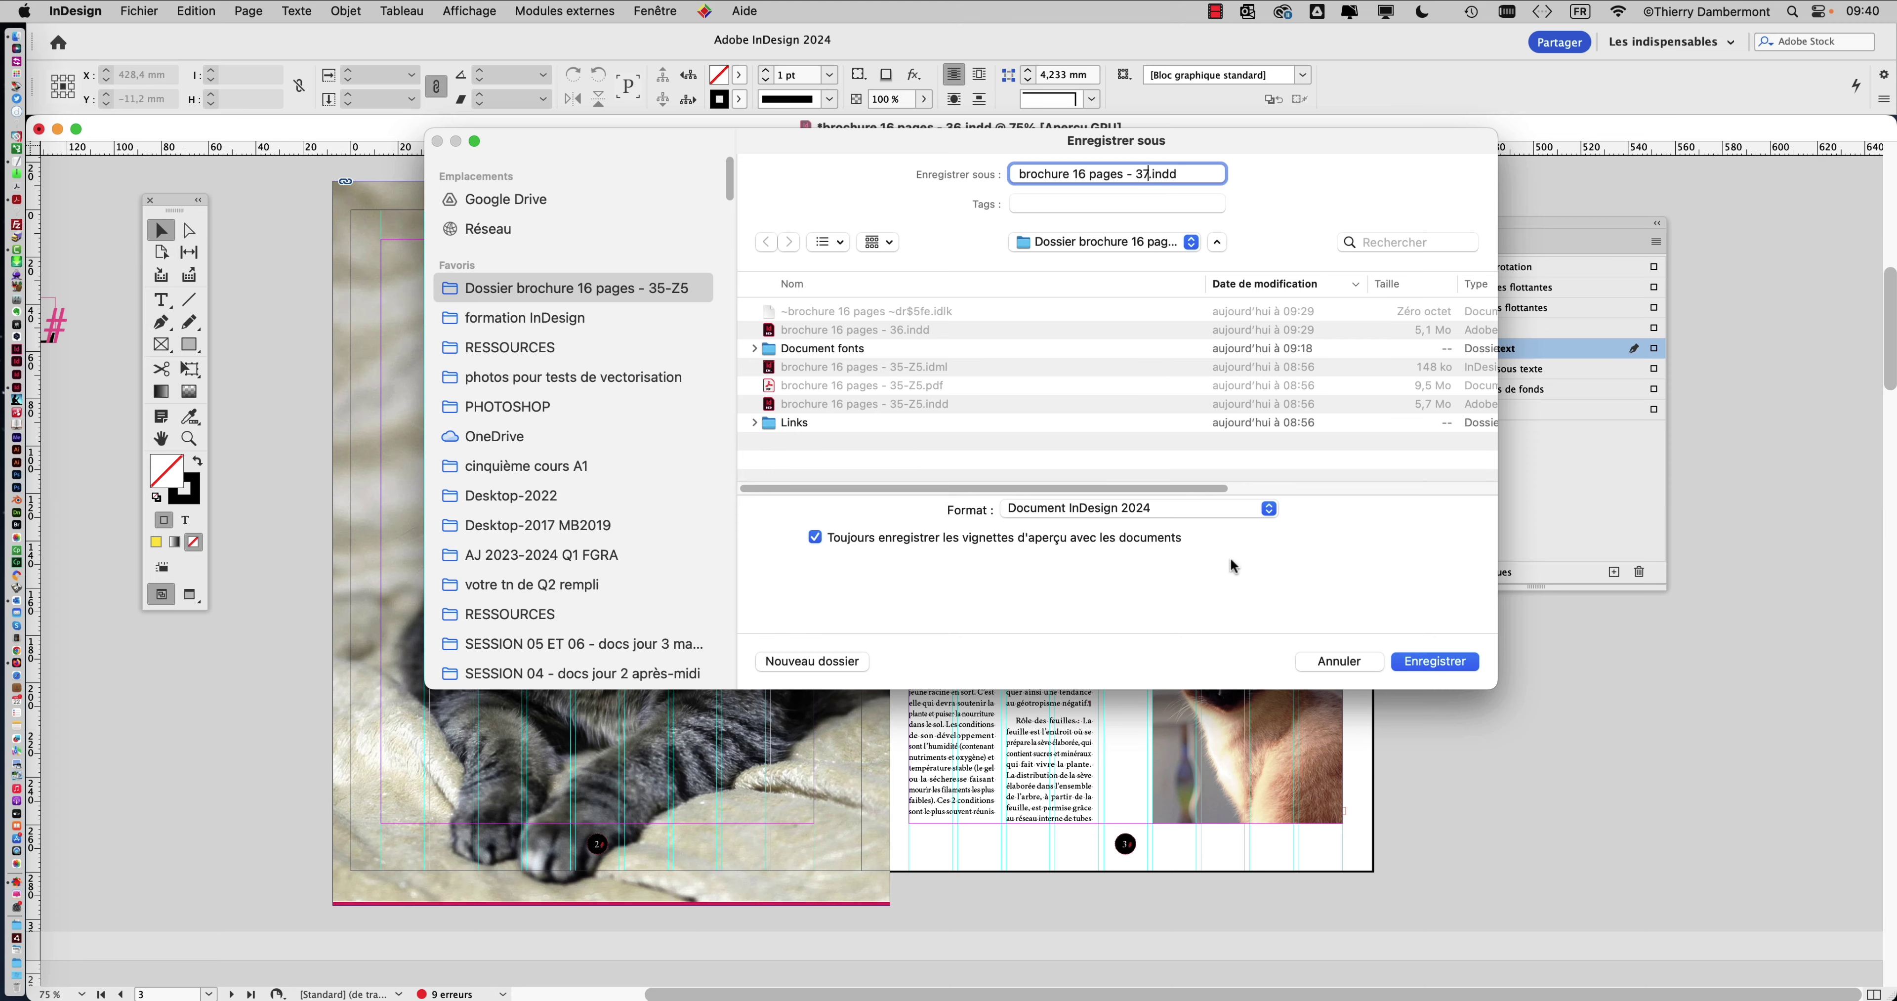
left_click(1449, 658)
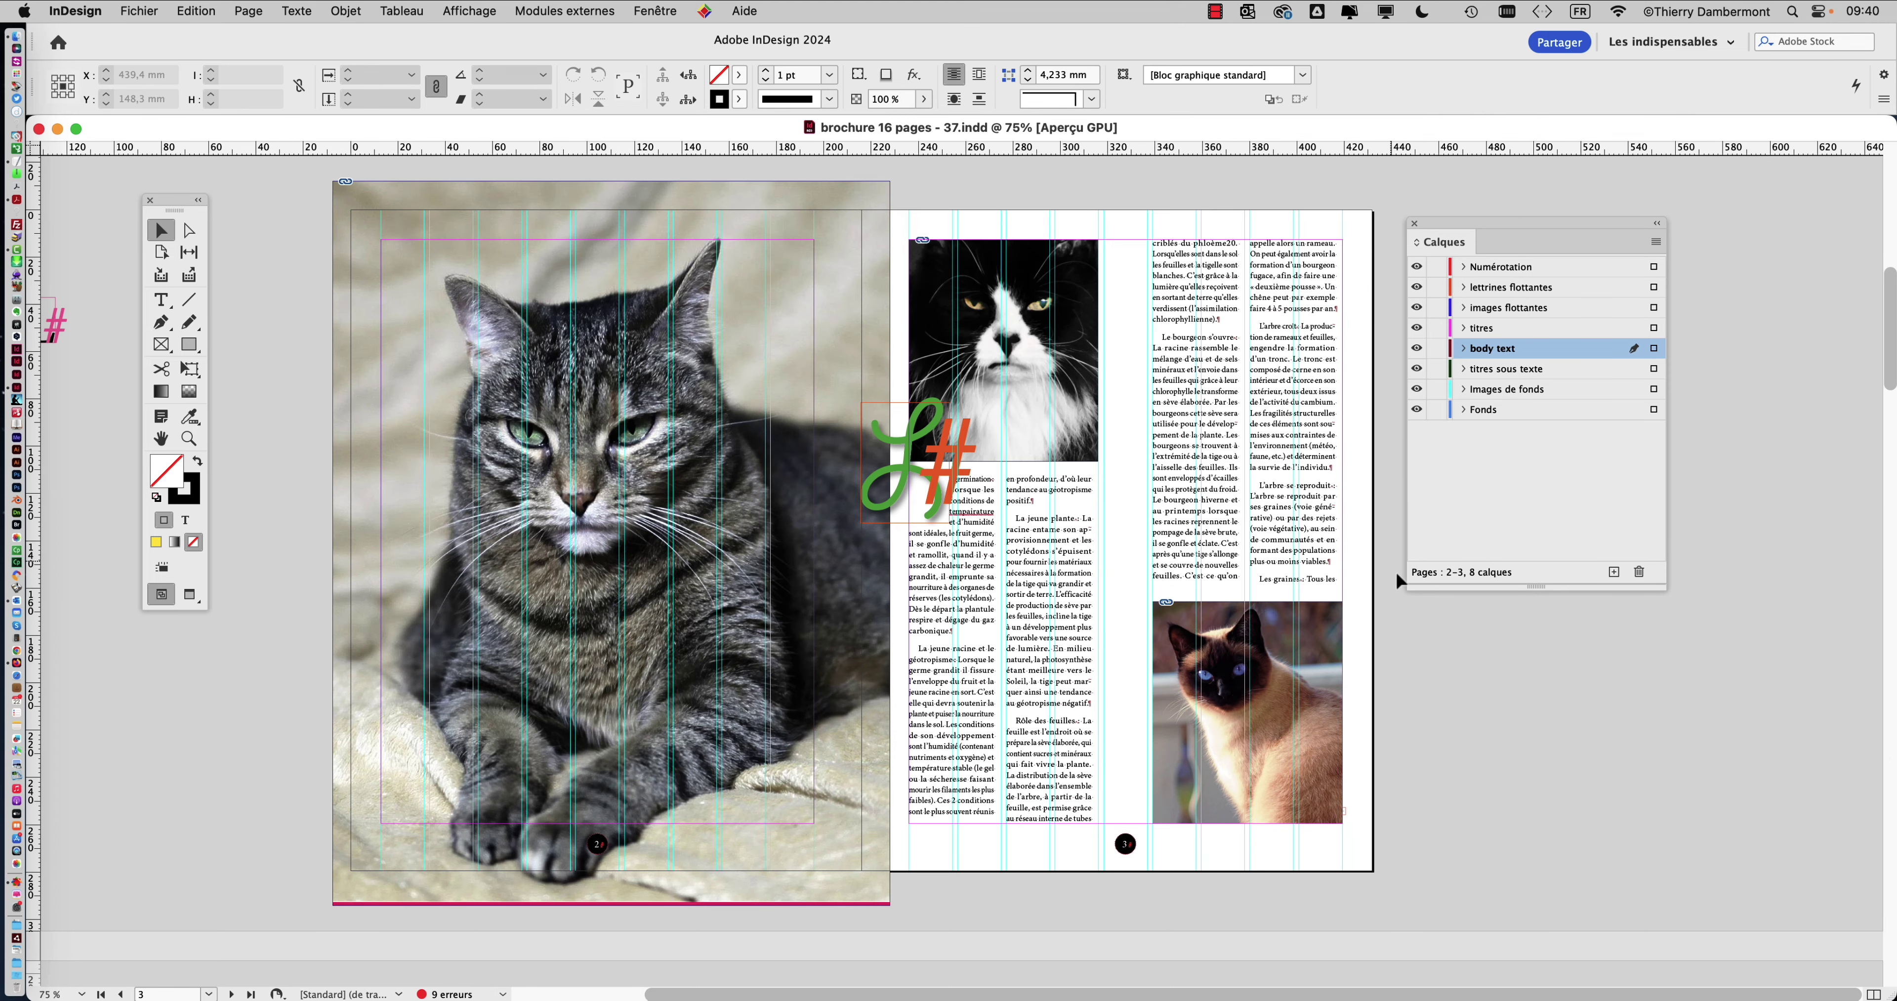
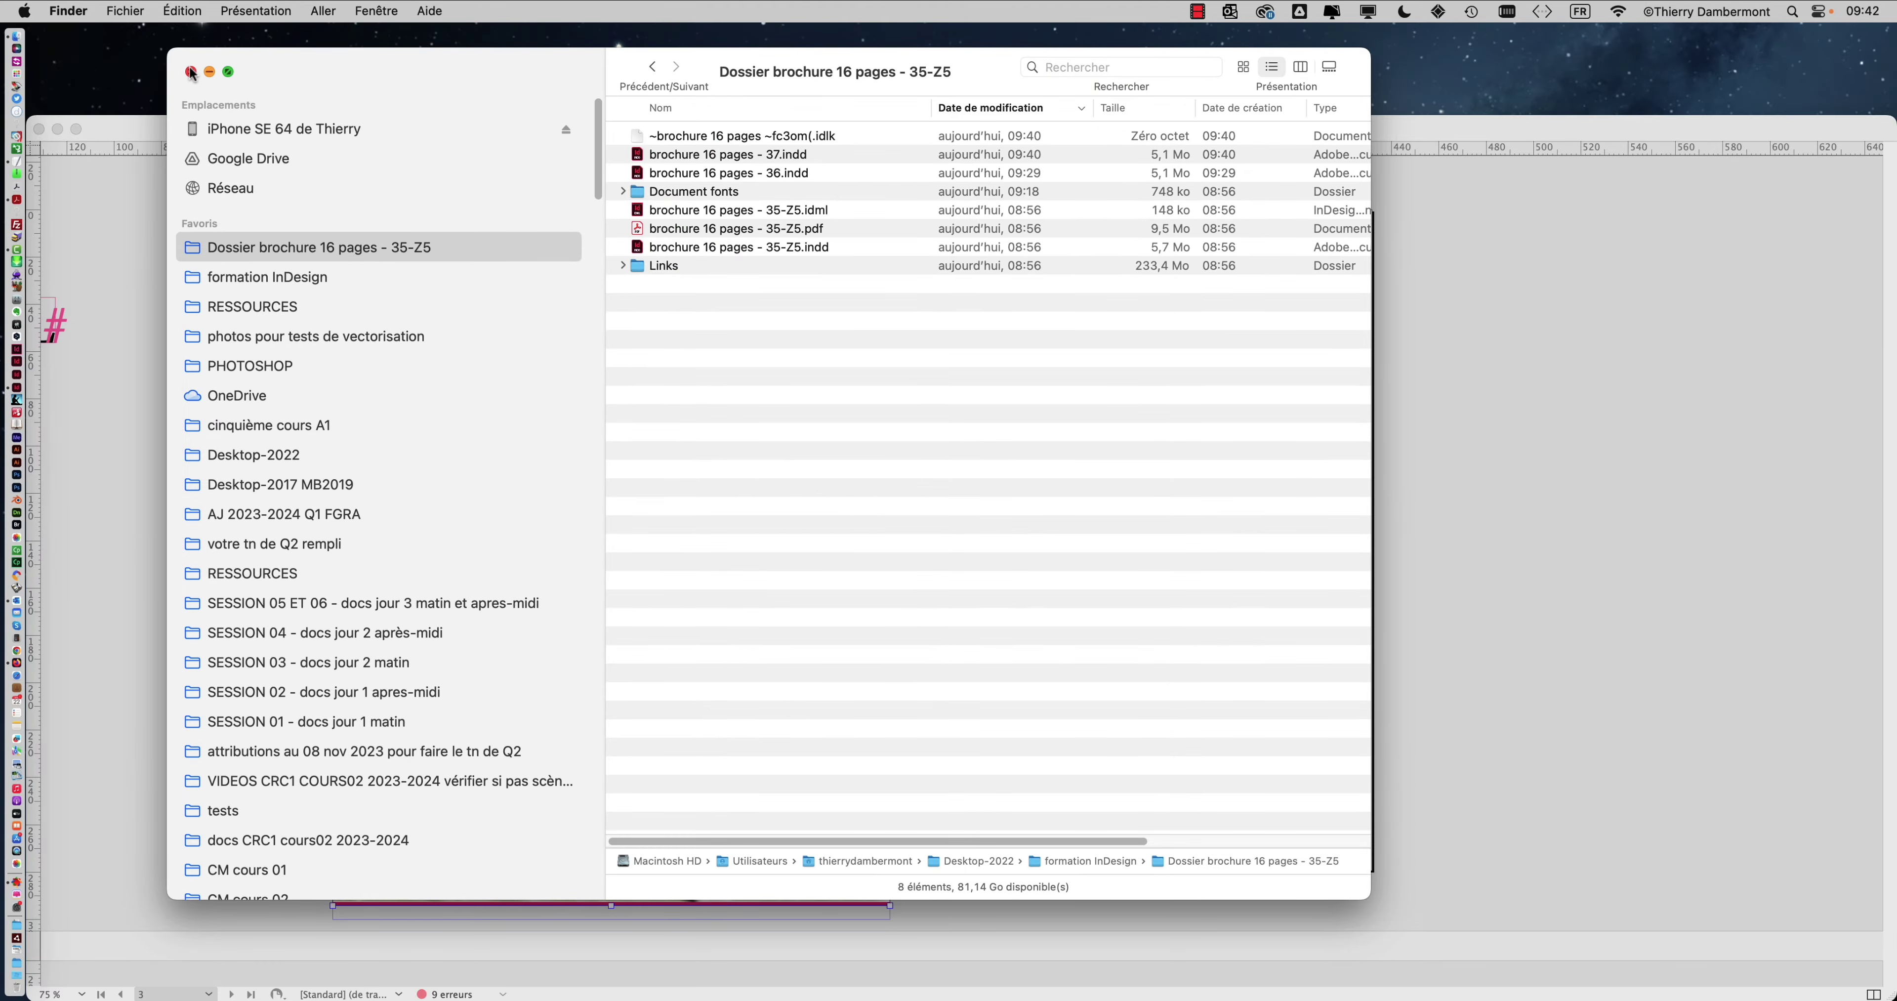
- Close the Finder window and open the tabby cat image from page 2 for editing in Adobe Photoshop 2024
left_click(193, 68)
left_click(293, 168)
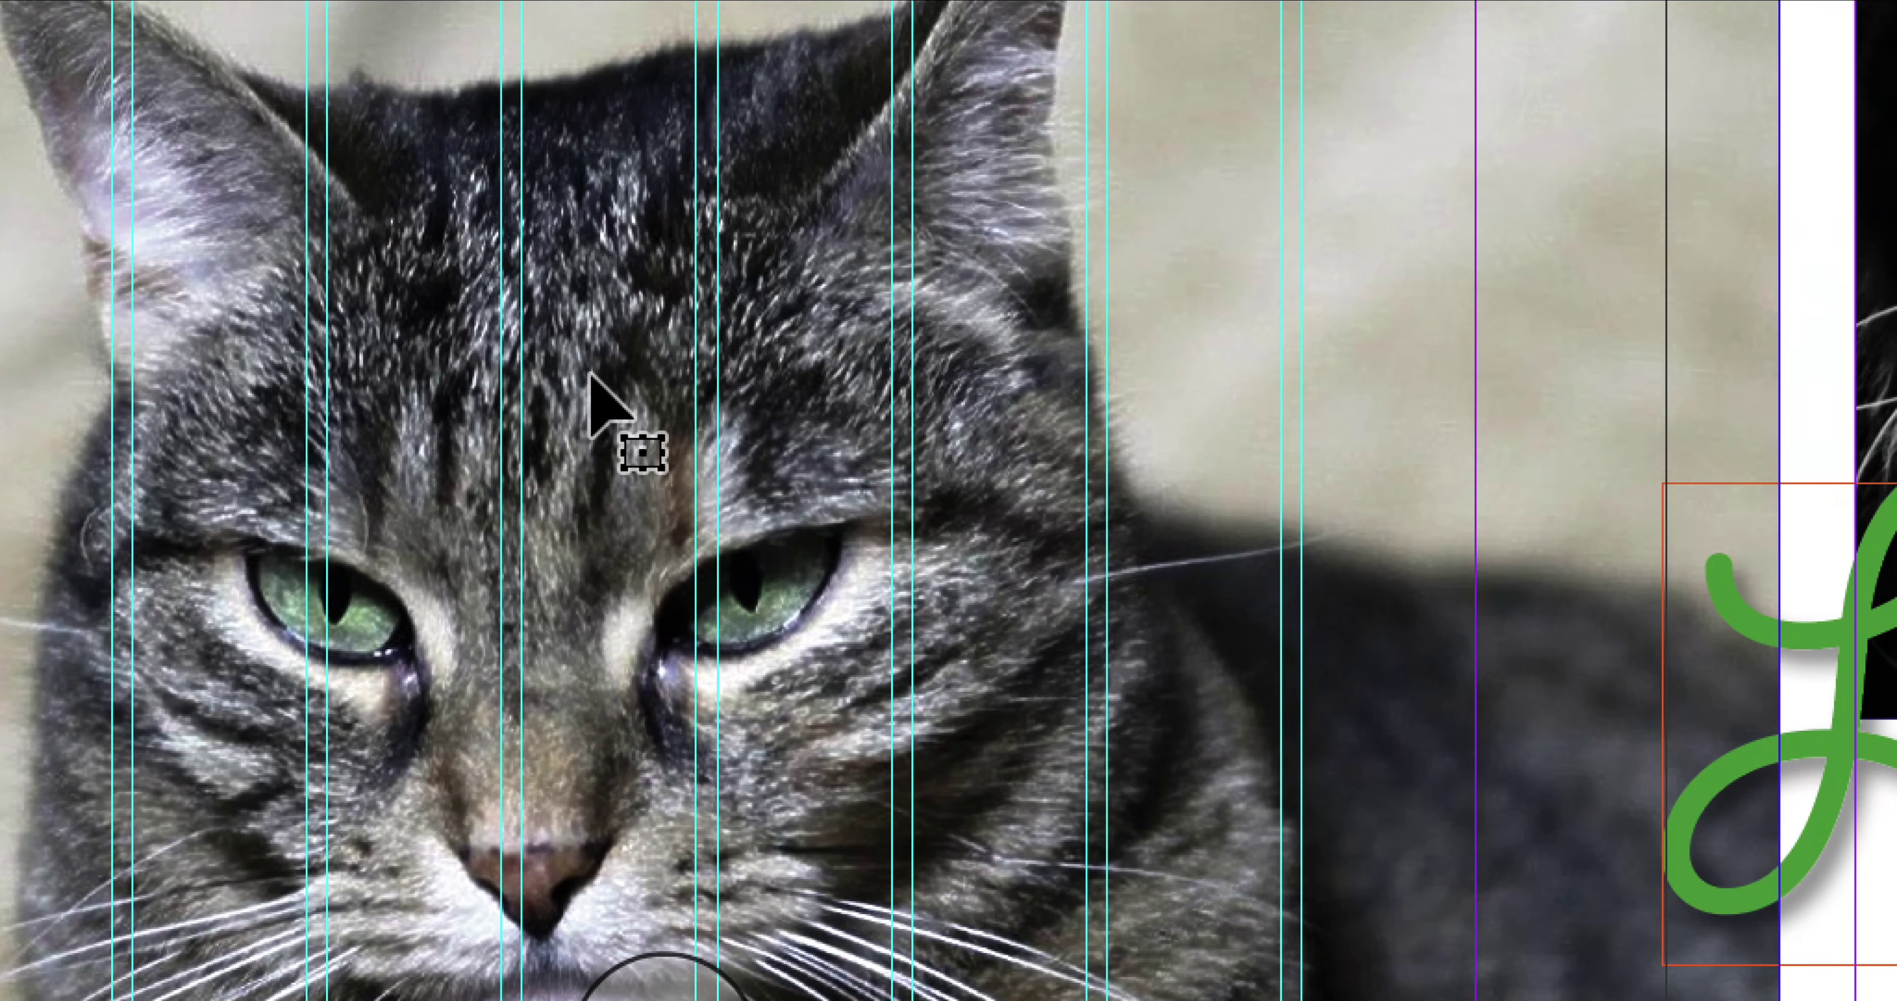
right_click(591, 374)
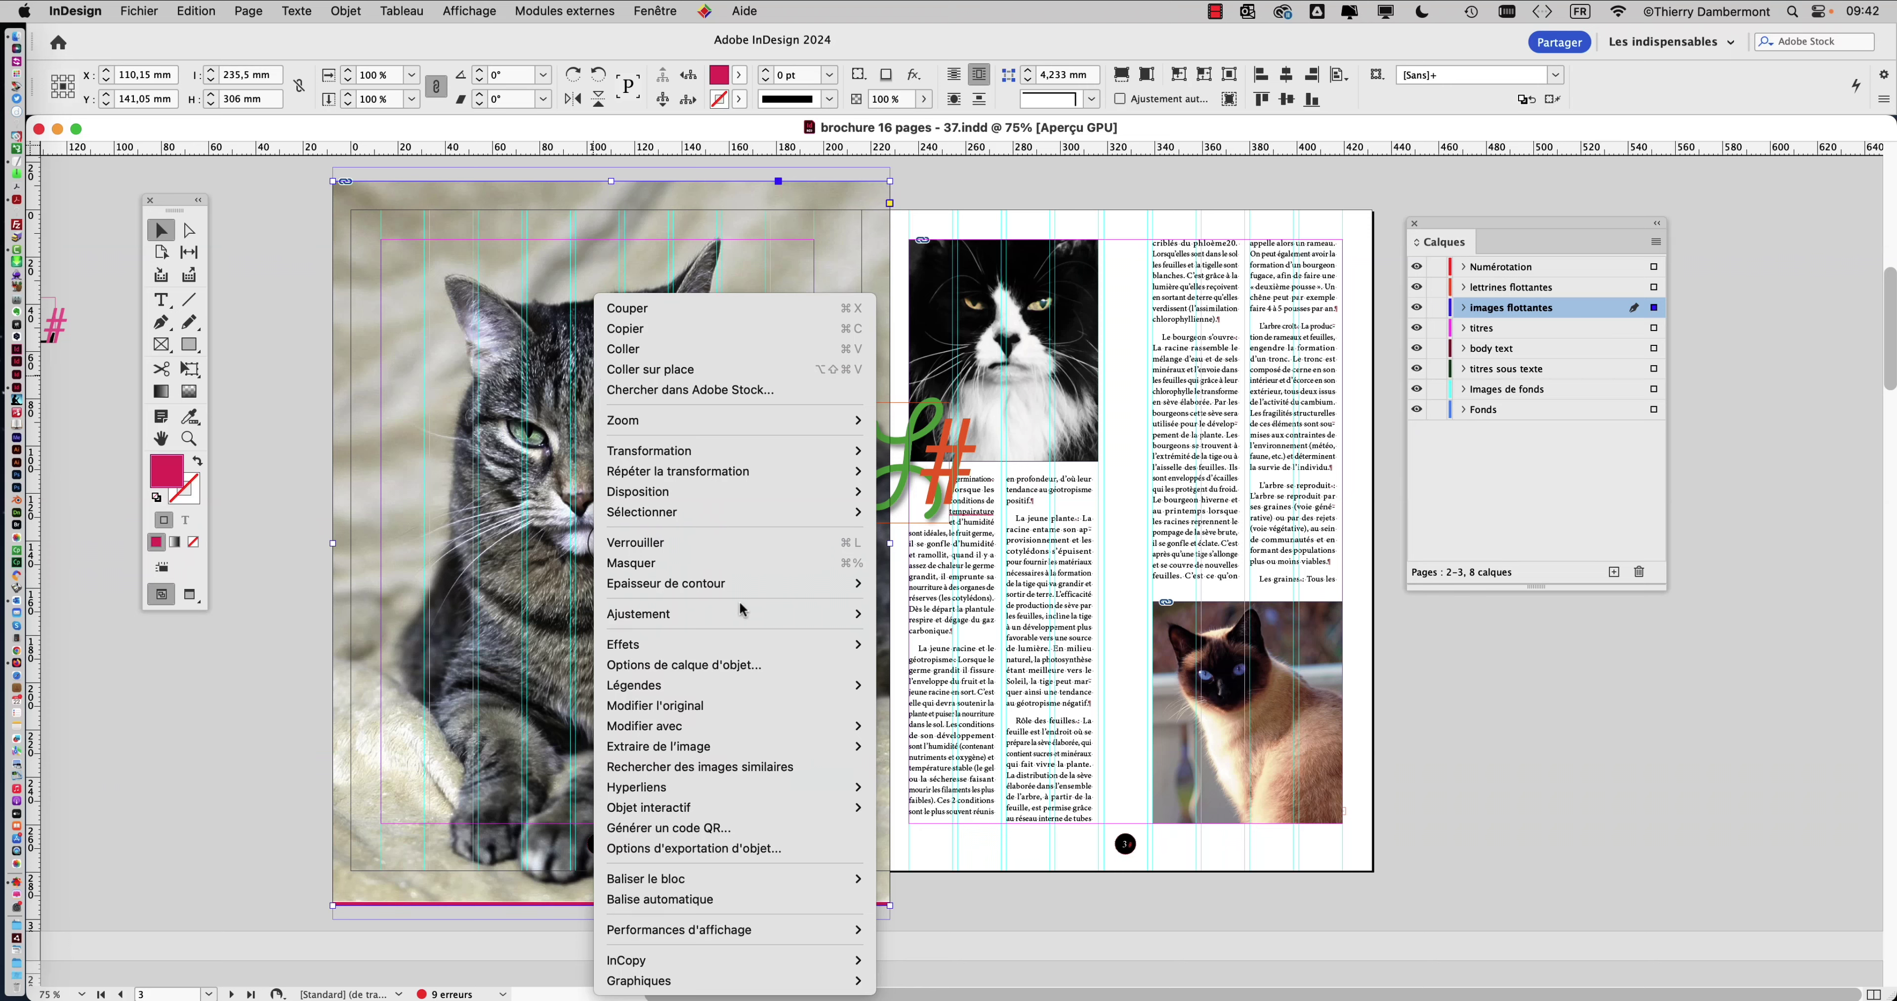
mouse_move(665, 725)
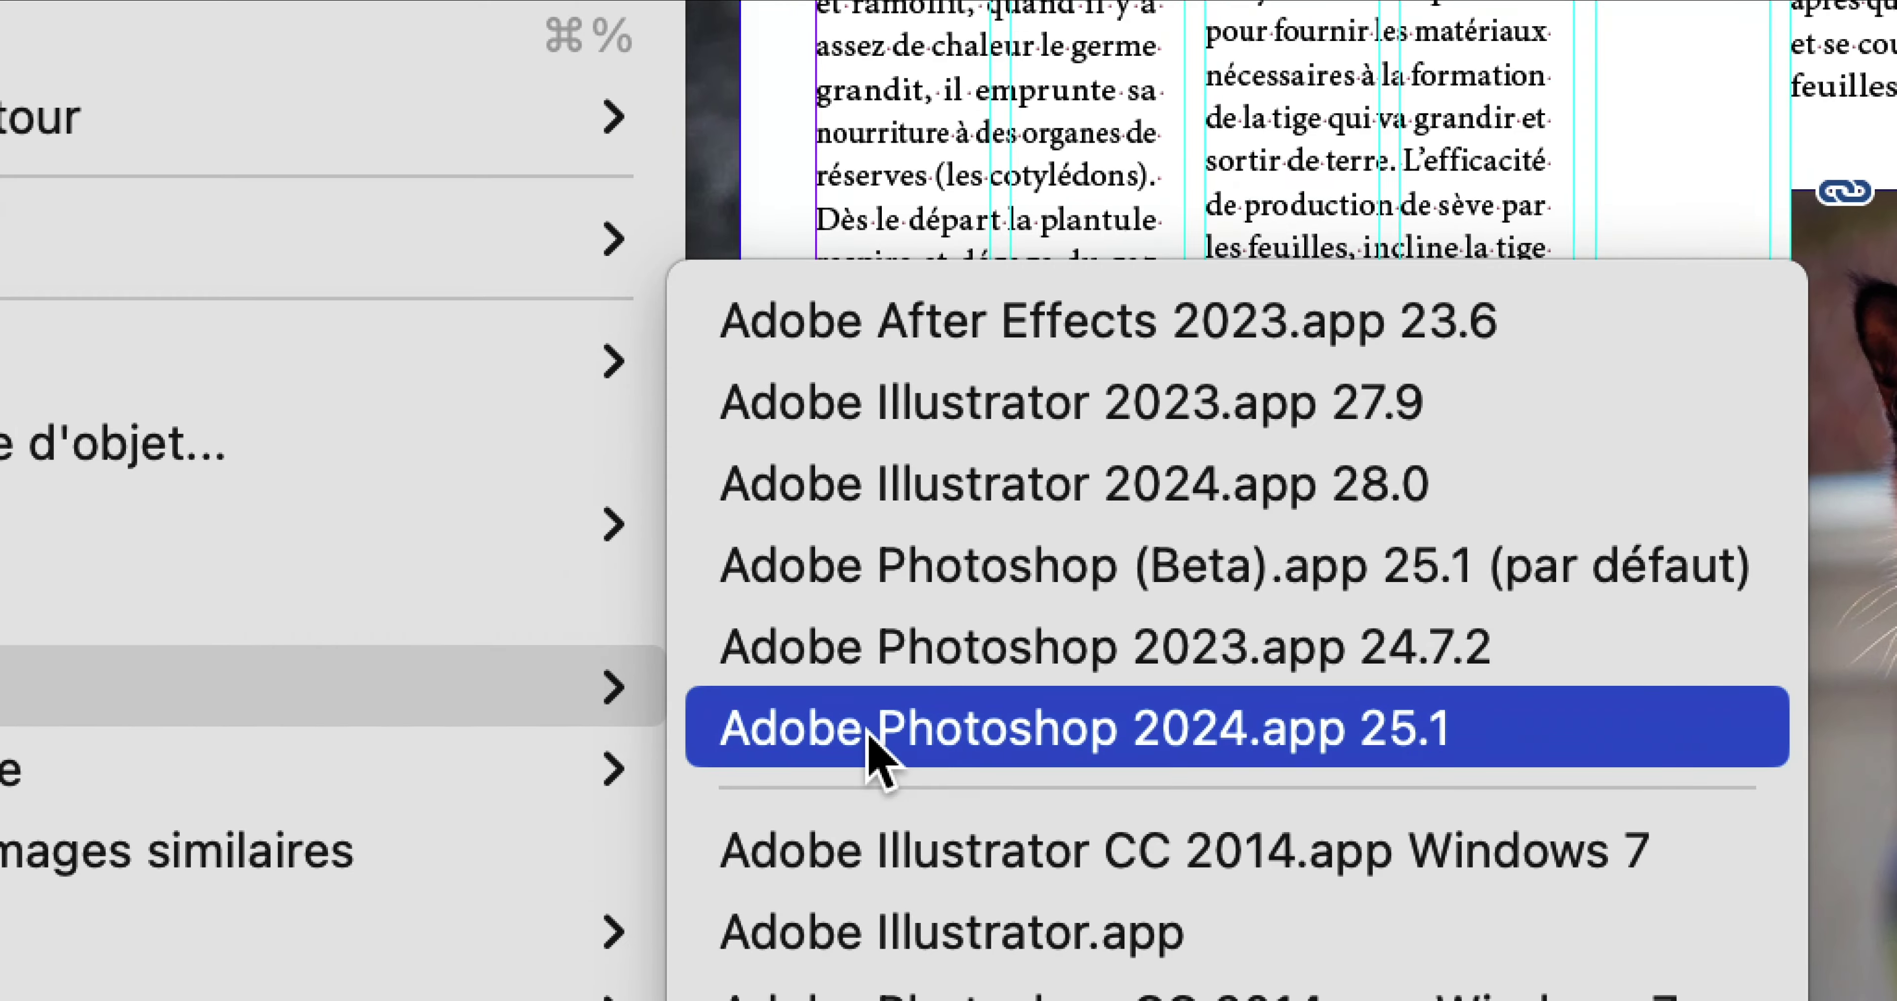
left_click(876, 758)
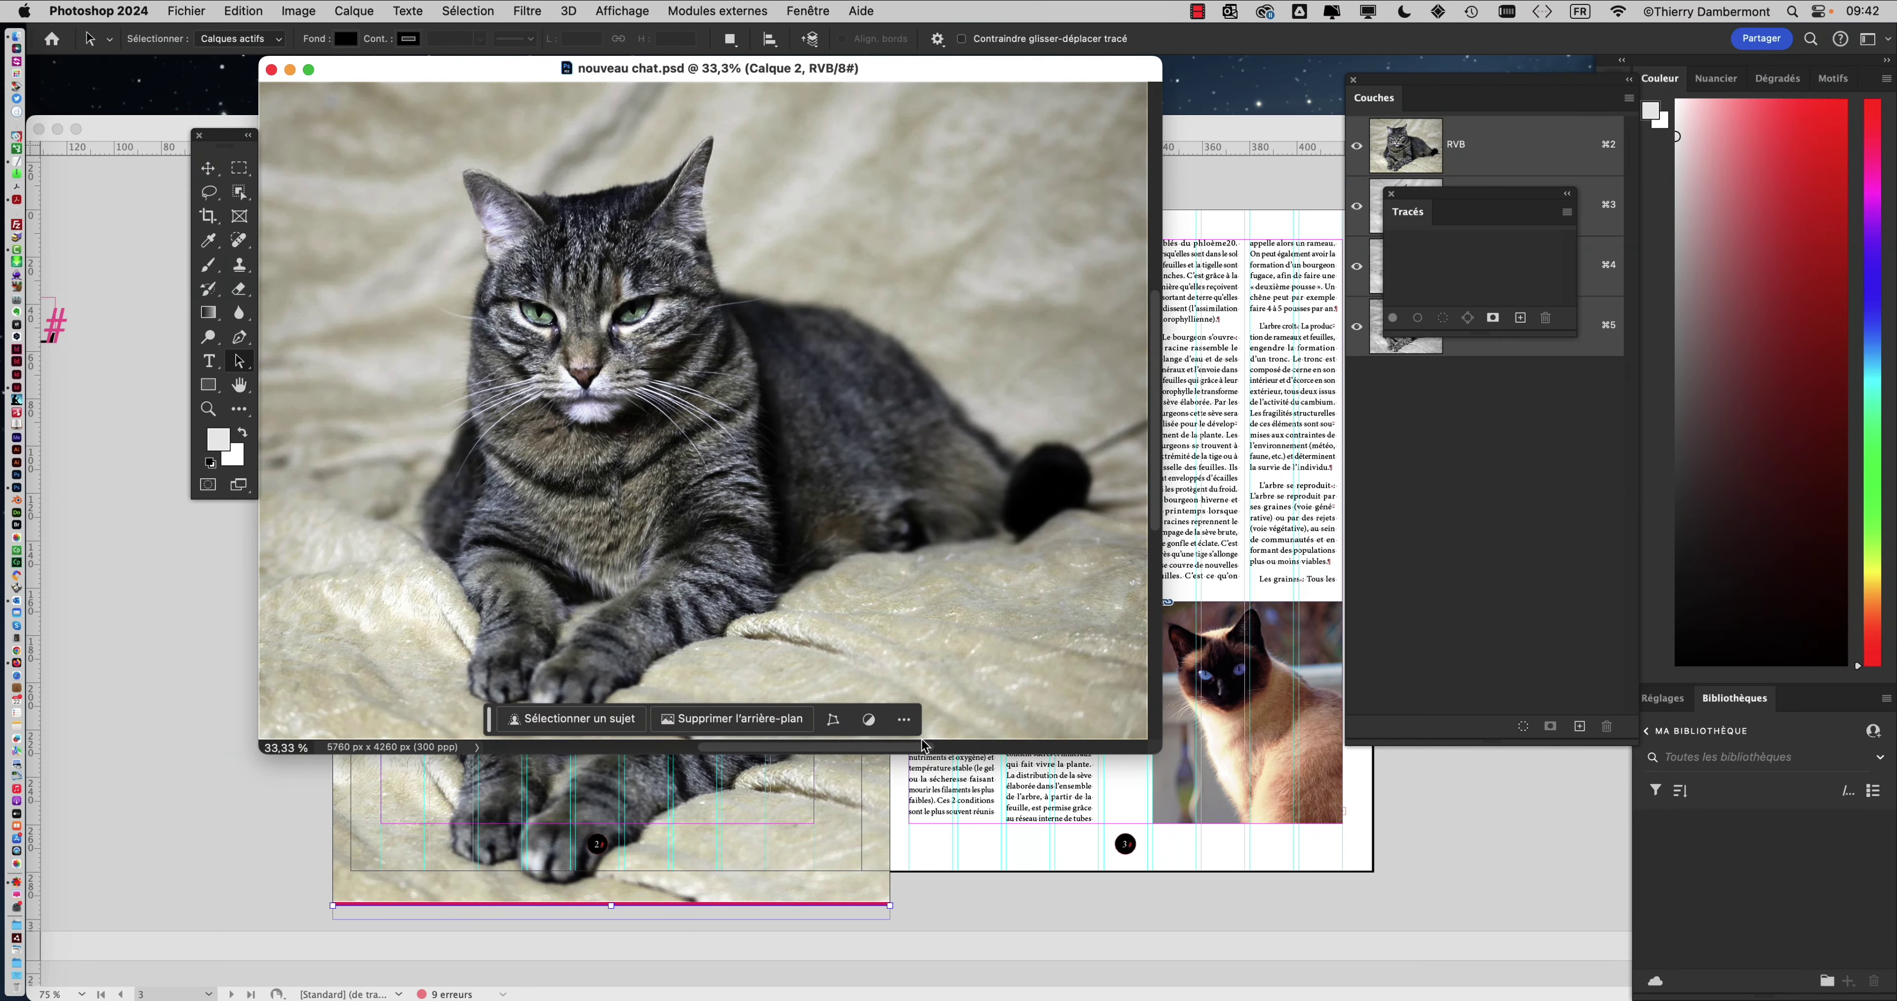
- Switch the cat image to full screen mode with menus and zoom and pan around it
key("f")
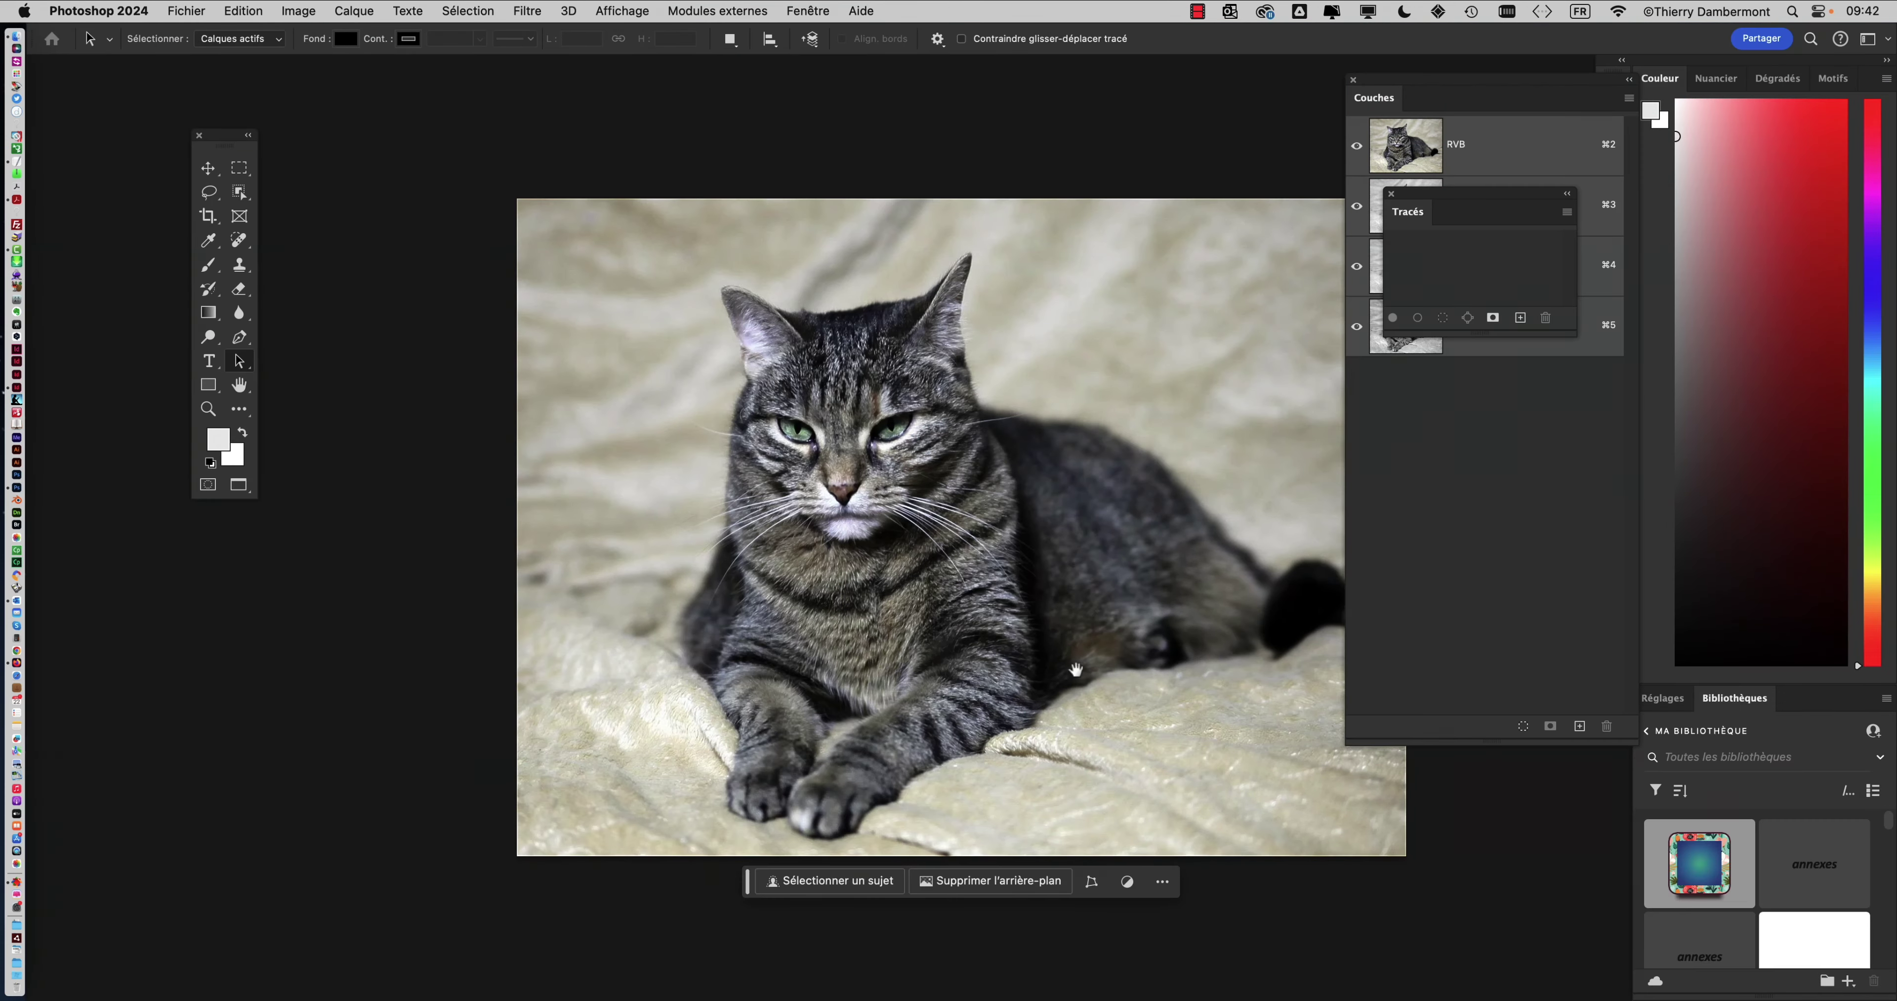
left_click_drag(996, 595, 863, 532)
scroll(752, 471, "up", 5)
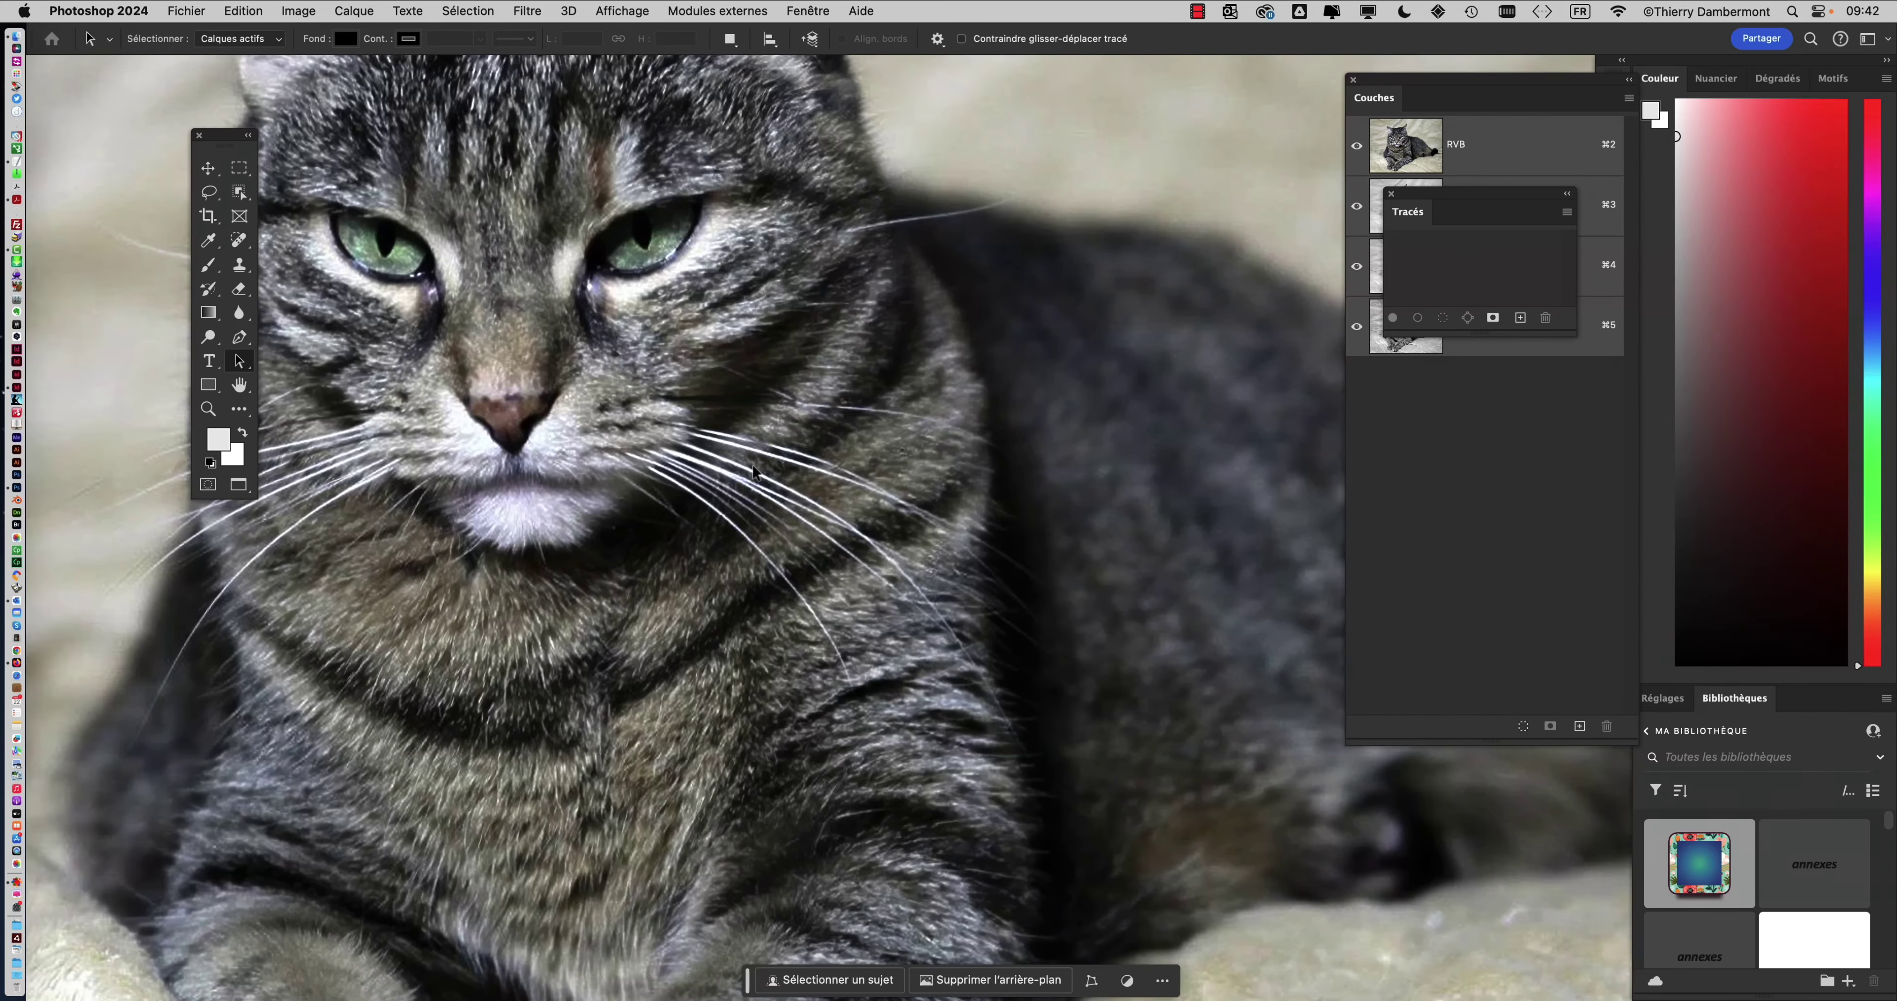
scroll(752, 471, "down", 5)
mouse_move(752, 470)
left_mouse_down()
mouse_move(860, 499)
mouse_move(785, 470)
left_mouse_up()
left_click_drag(652, 436, 1232, 714)
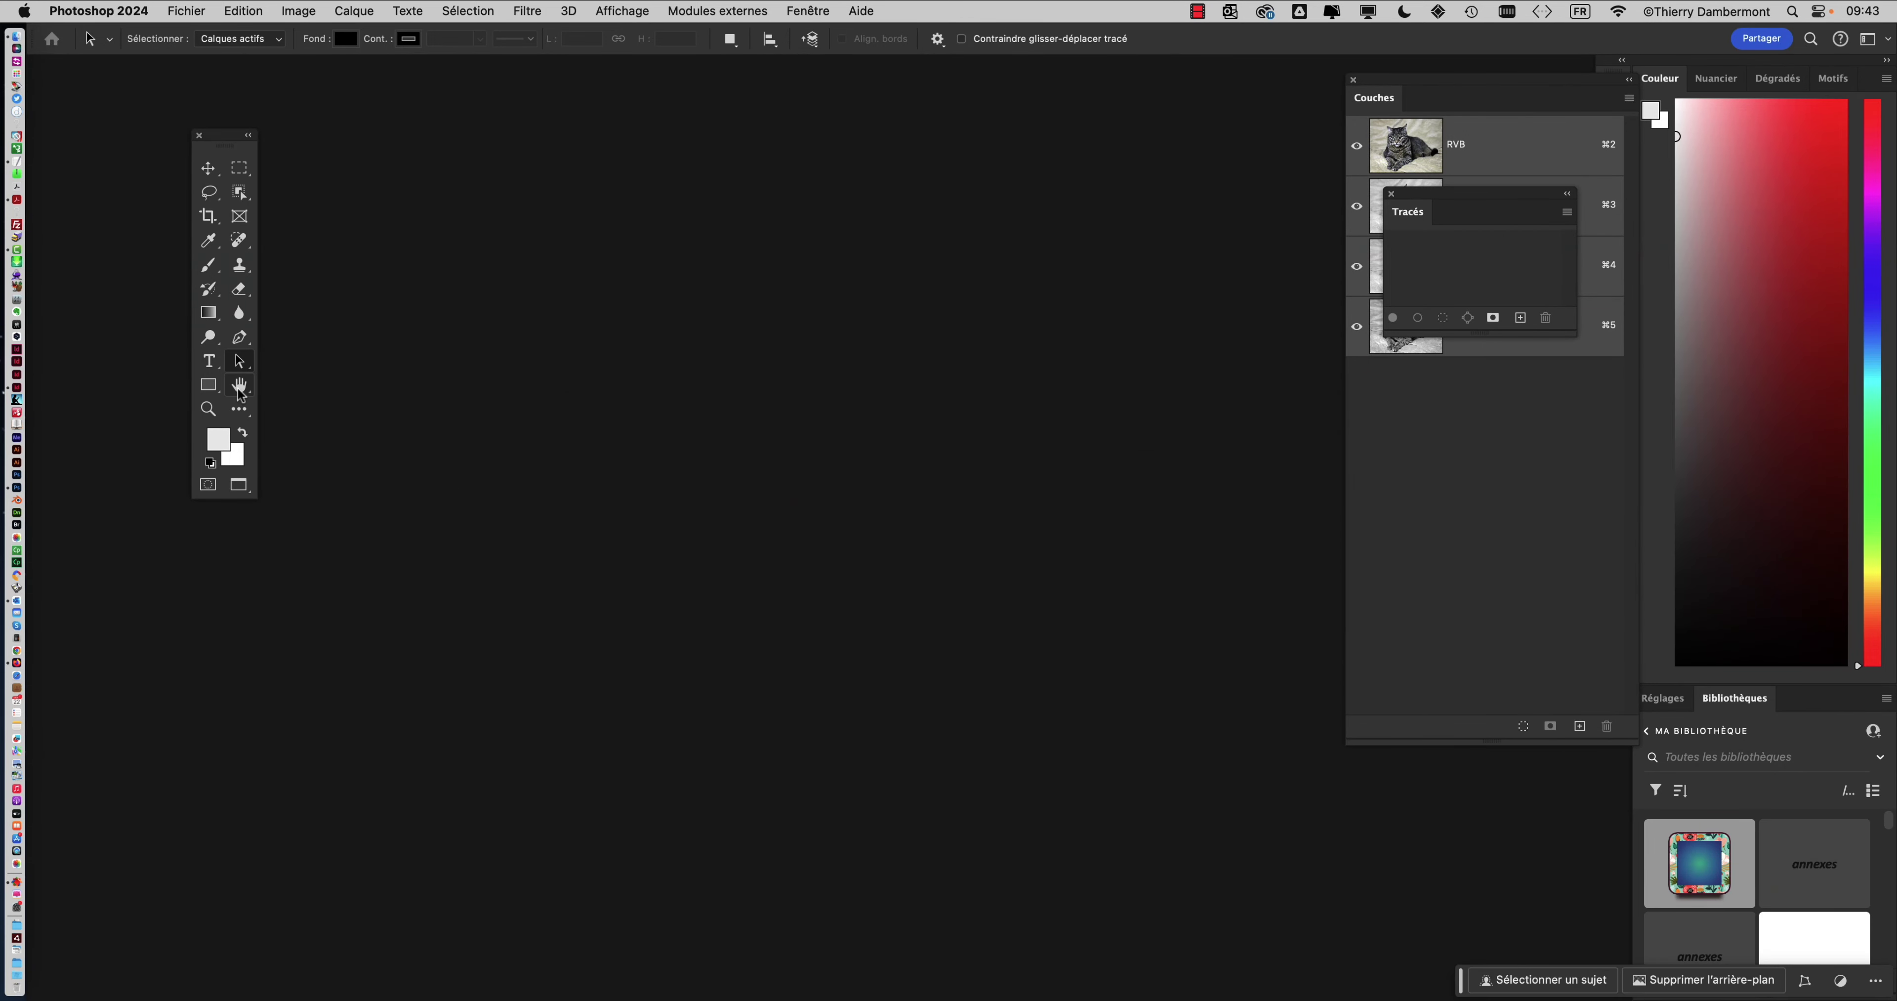
- Fit the cat image to the screen using the Hand tool, and switch to InDesign and back to Photoshop
mouse_move(240, 394)
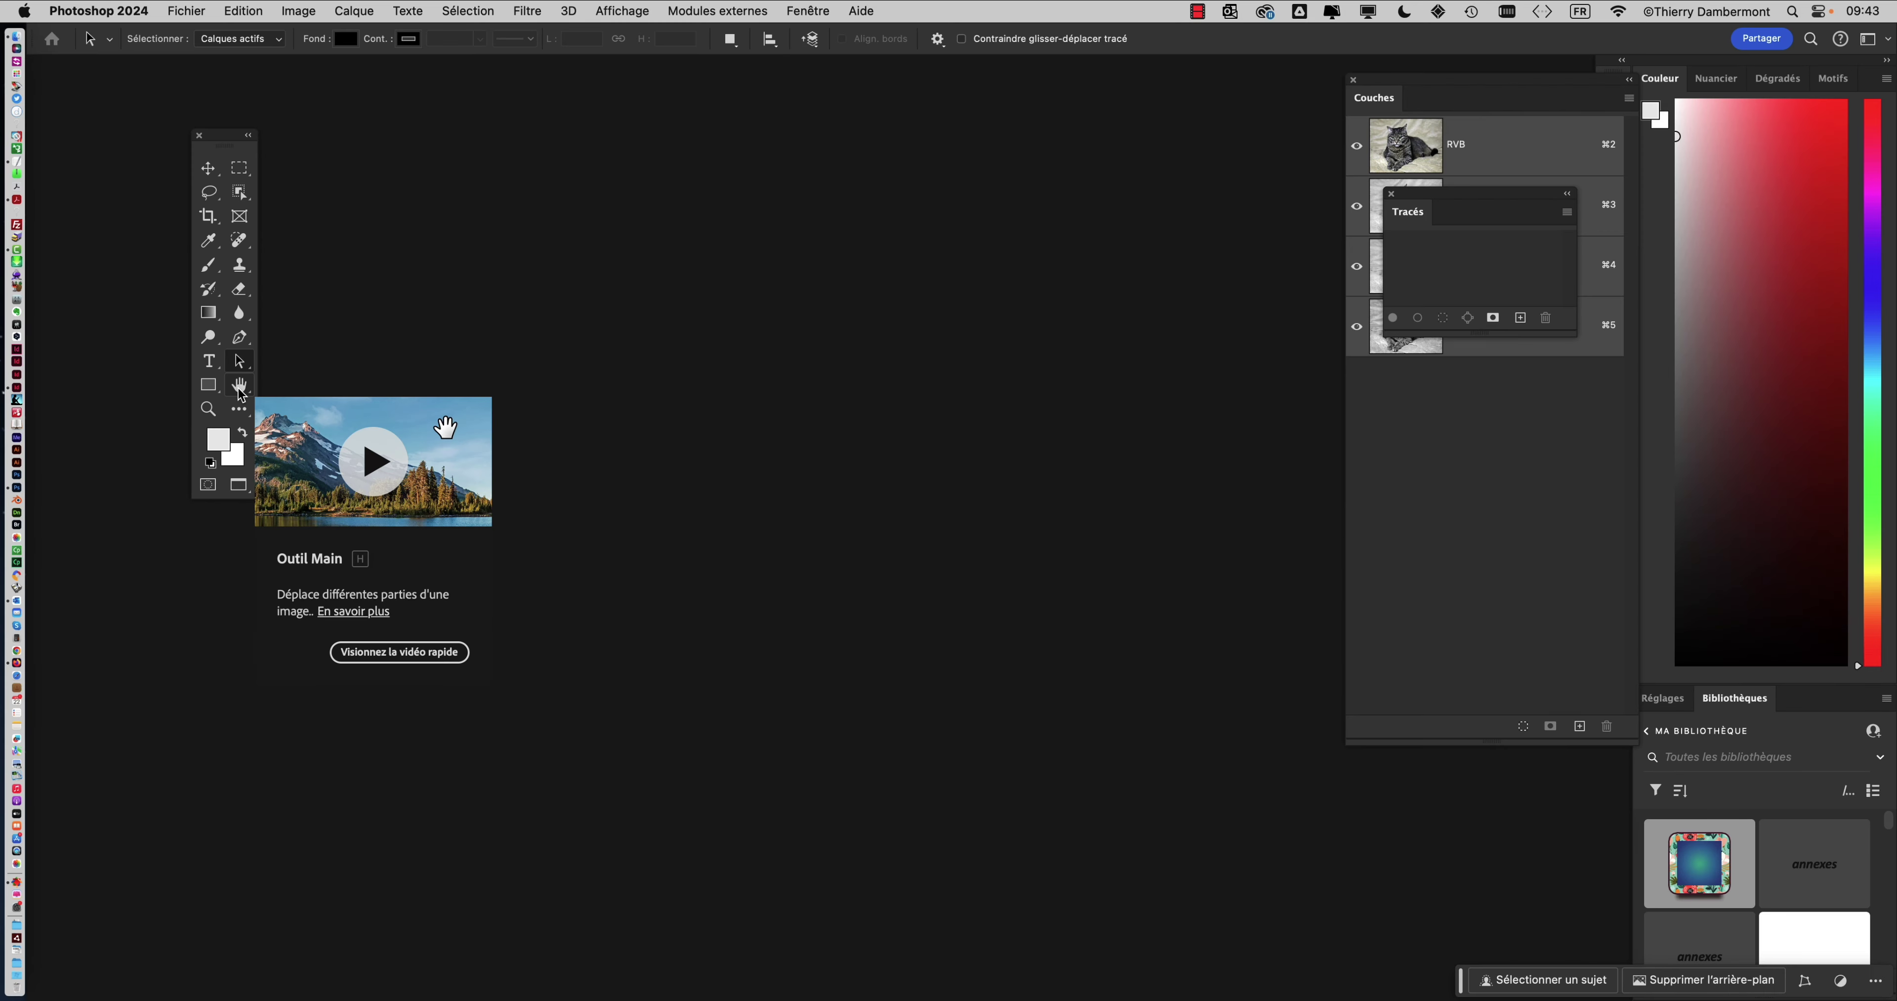
left_click(240, 392)
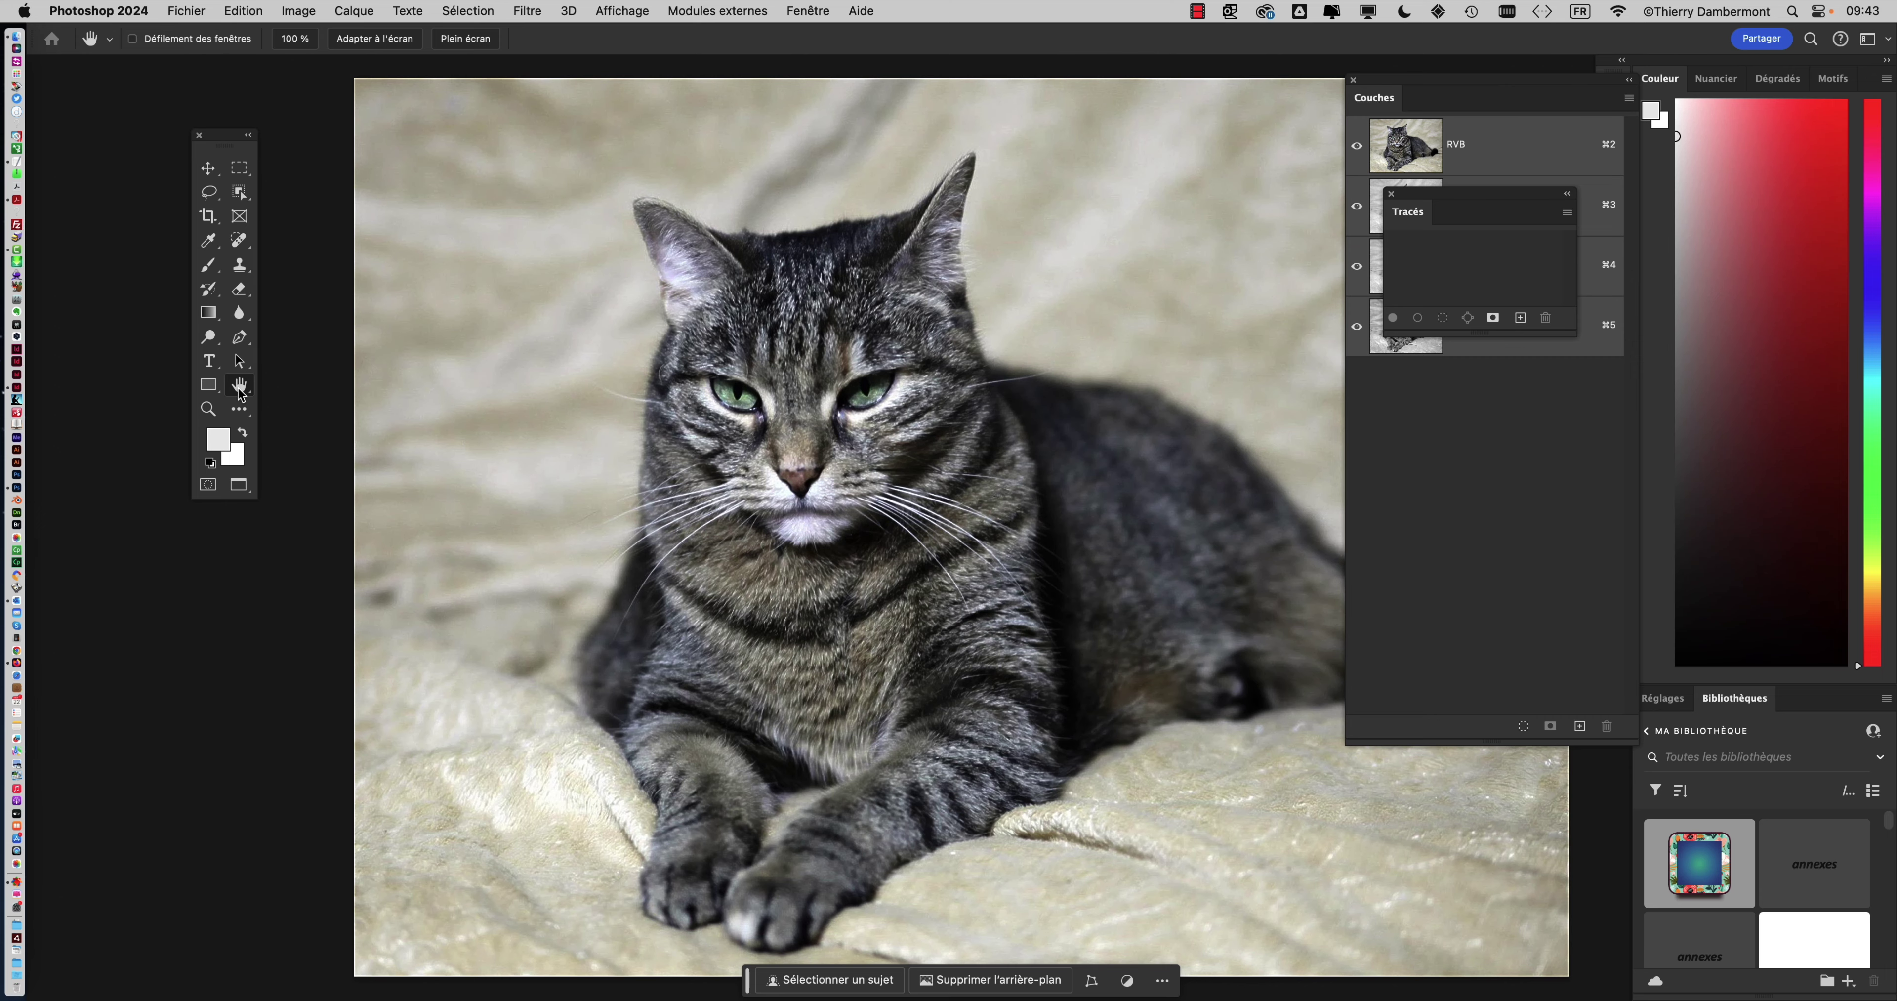
key("super+Tab")
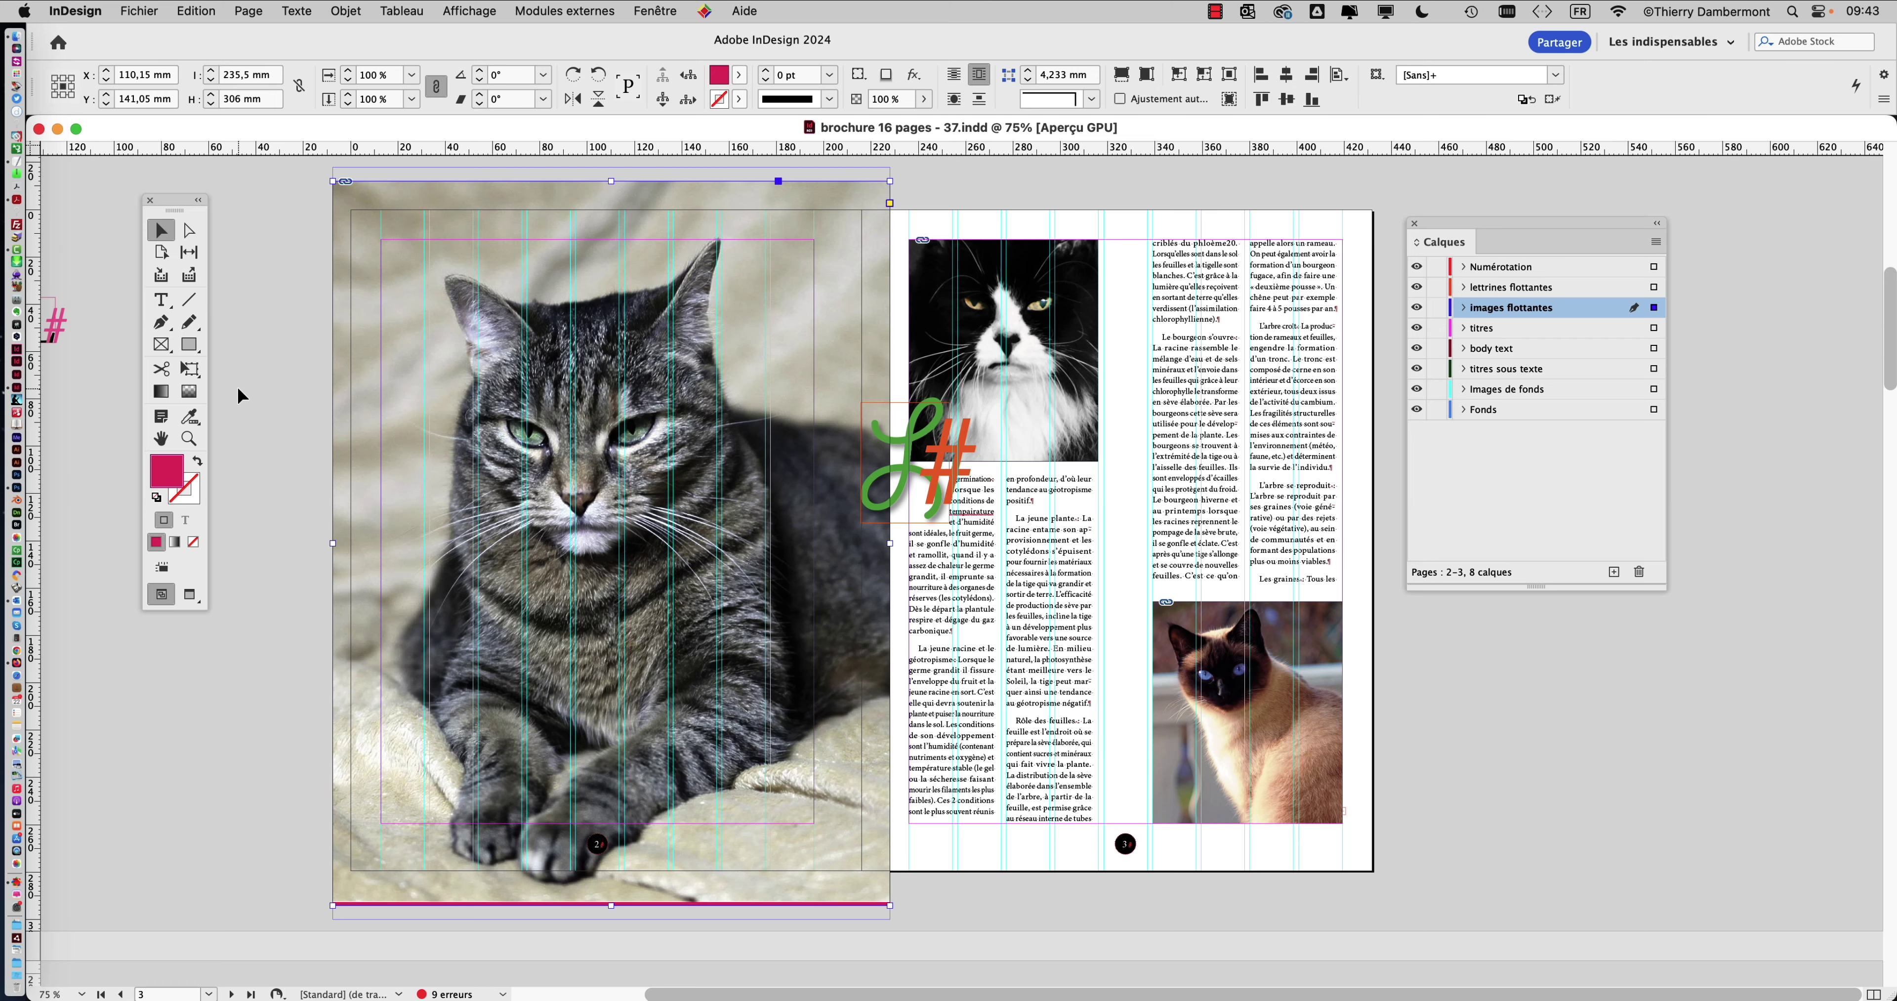
key("super+Tab")
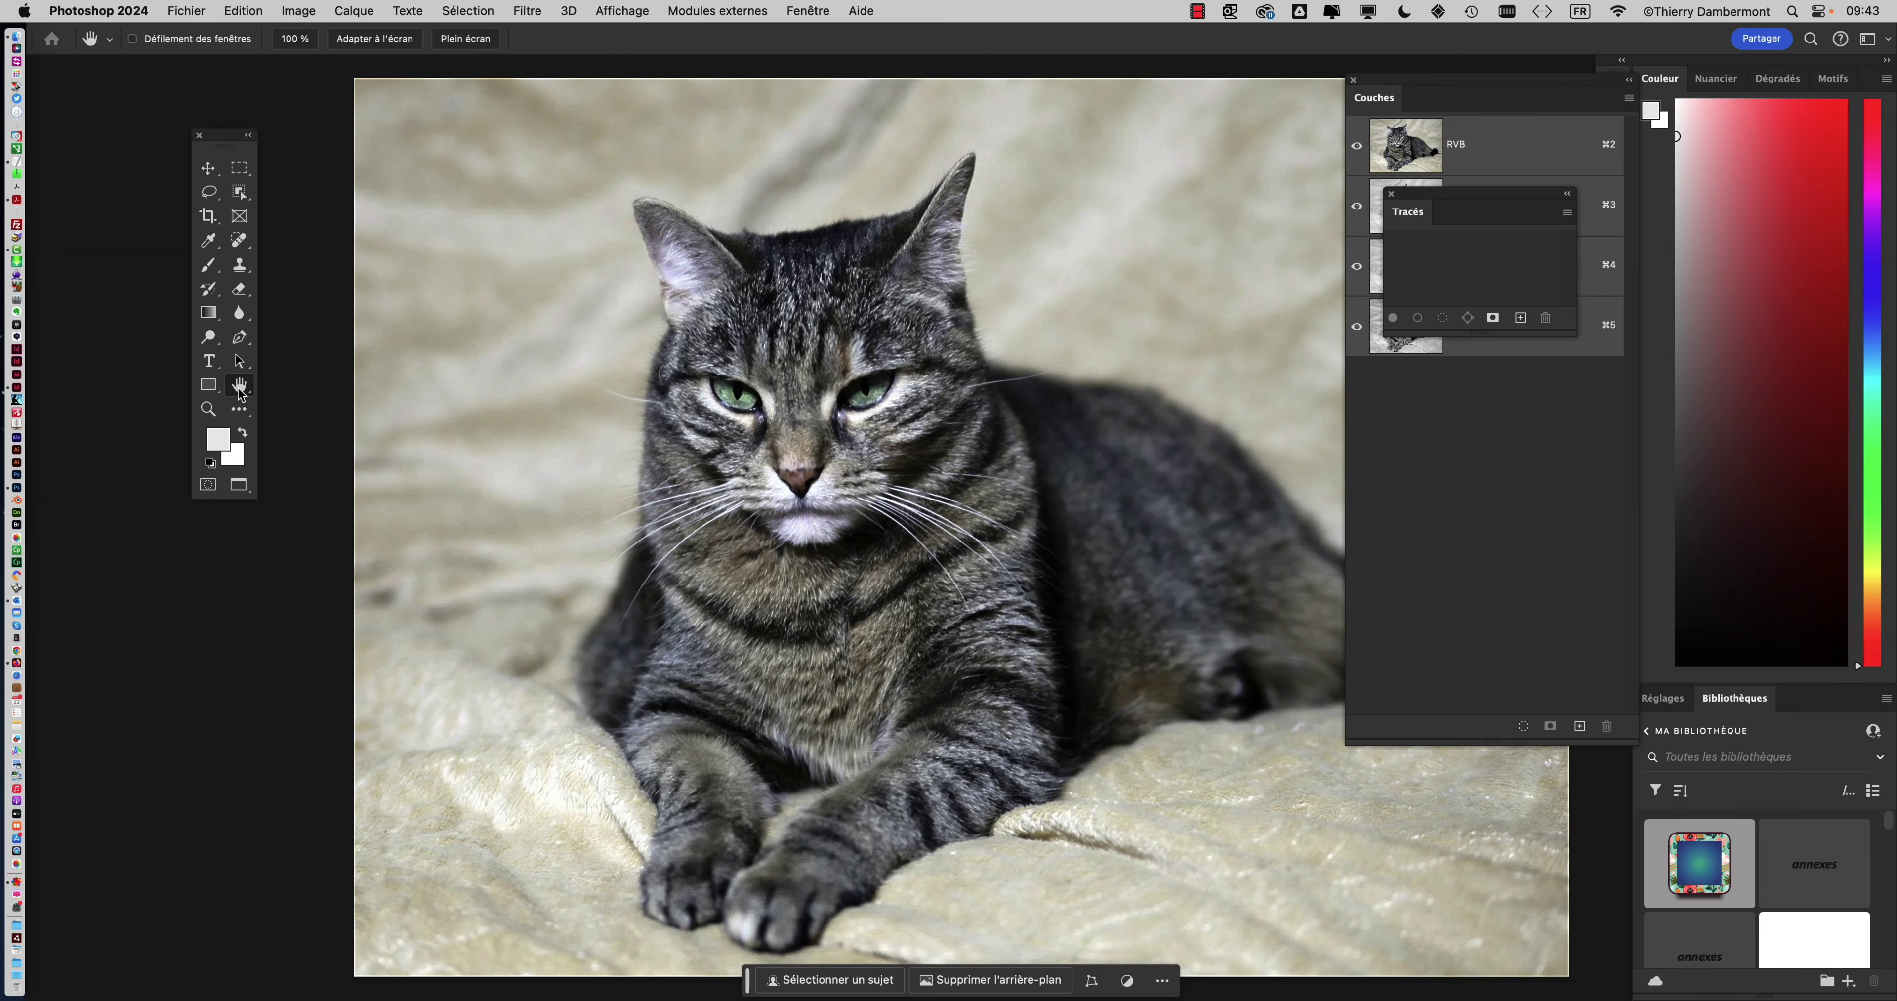
- Hide the side panels, move the toolbox clear of the cat image and display only the Layers panel
left_click(470, 544, "super")
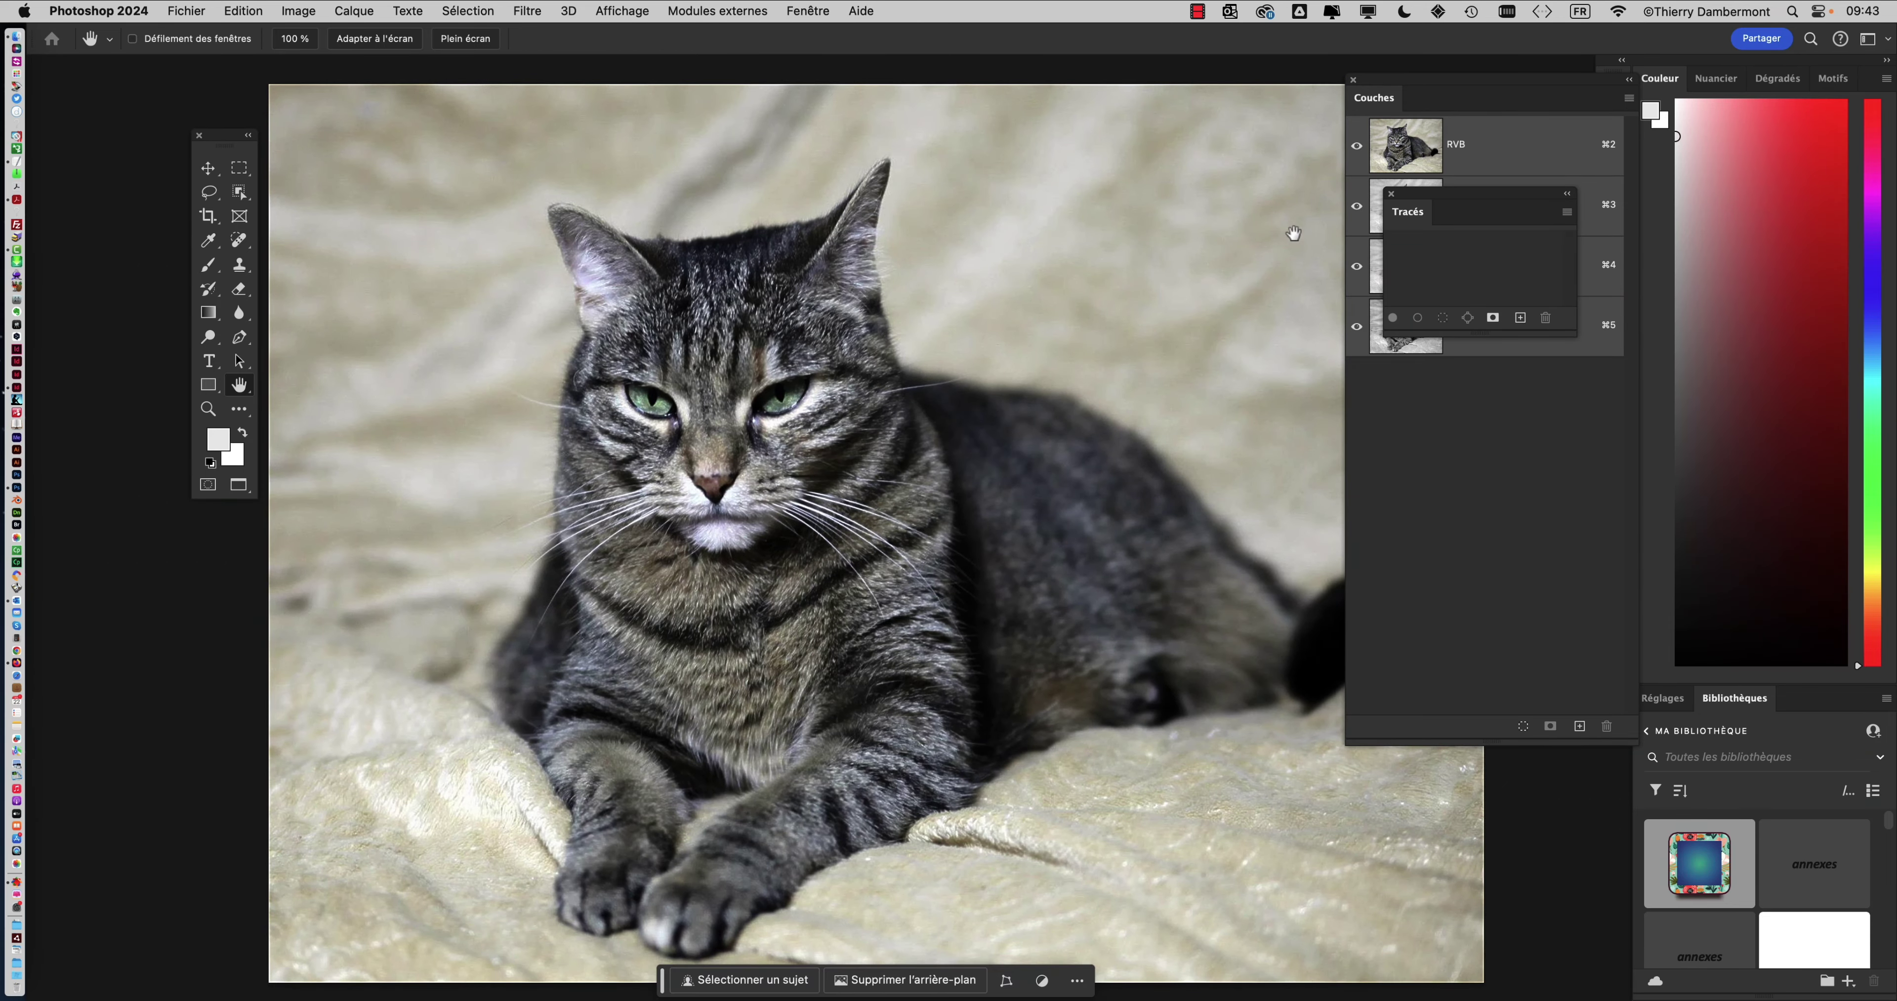
key("shift+Tab")
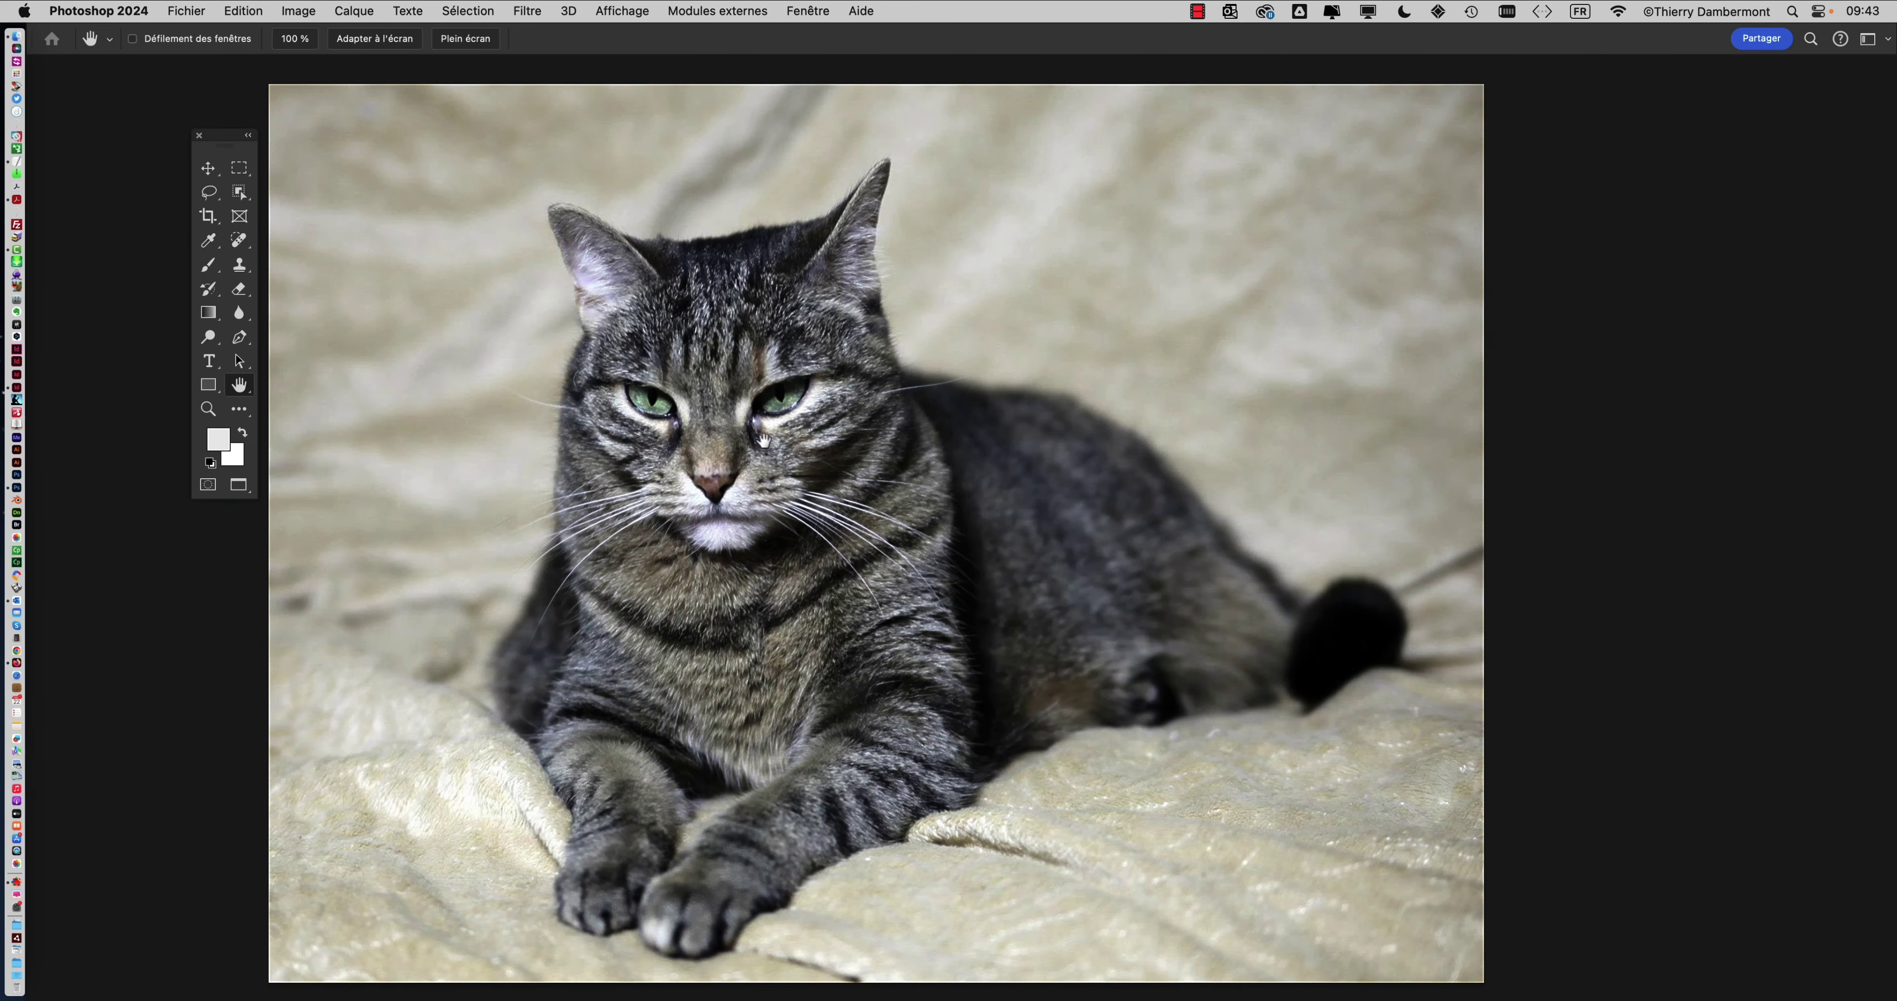
left_click_drag(225, 136, 138, 119)
left_click(802, 8)
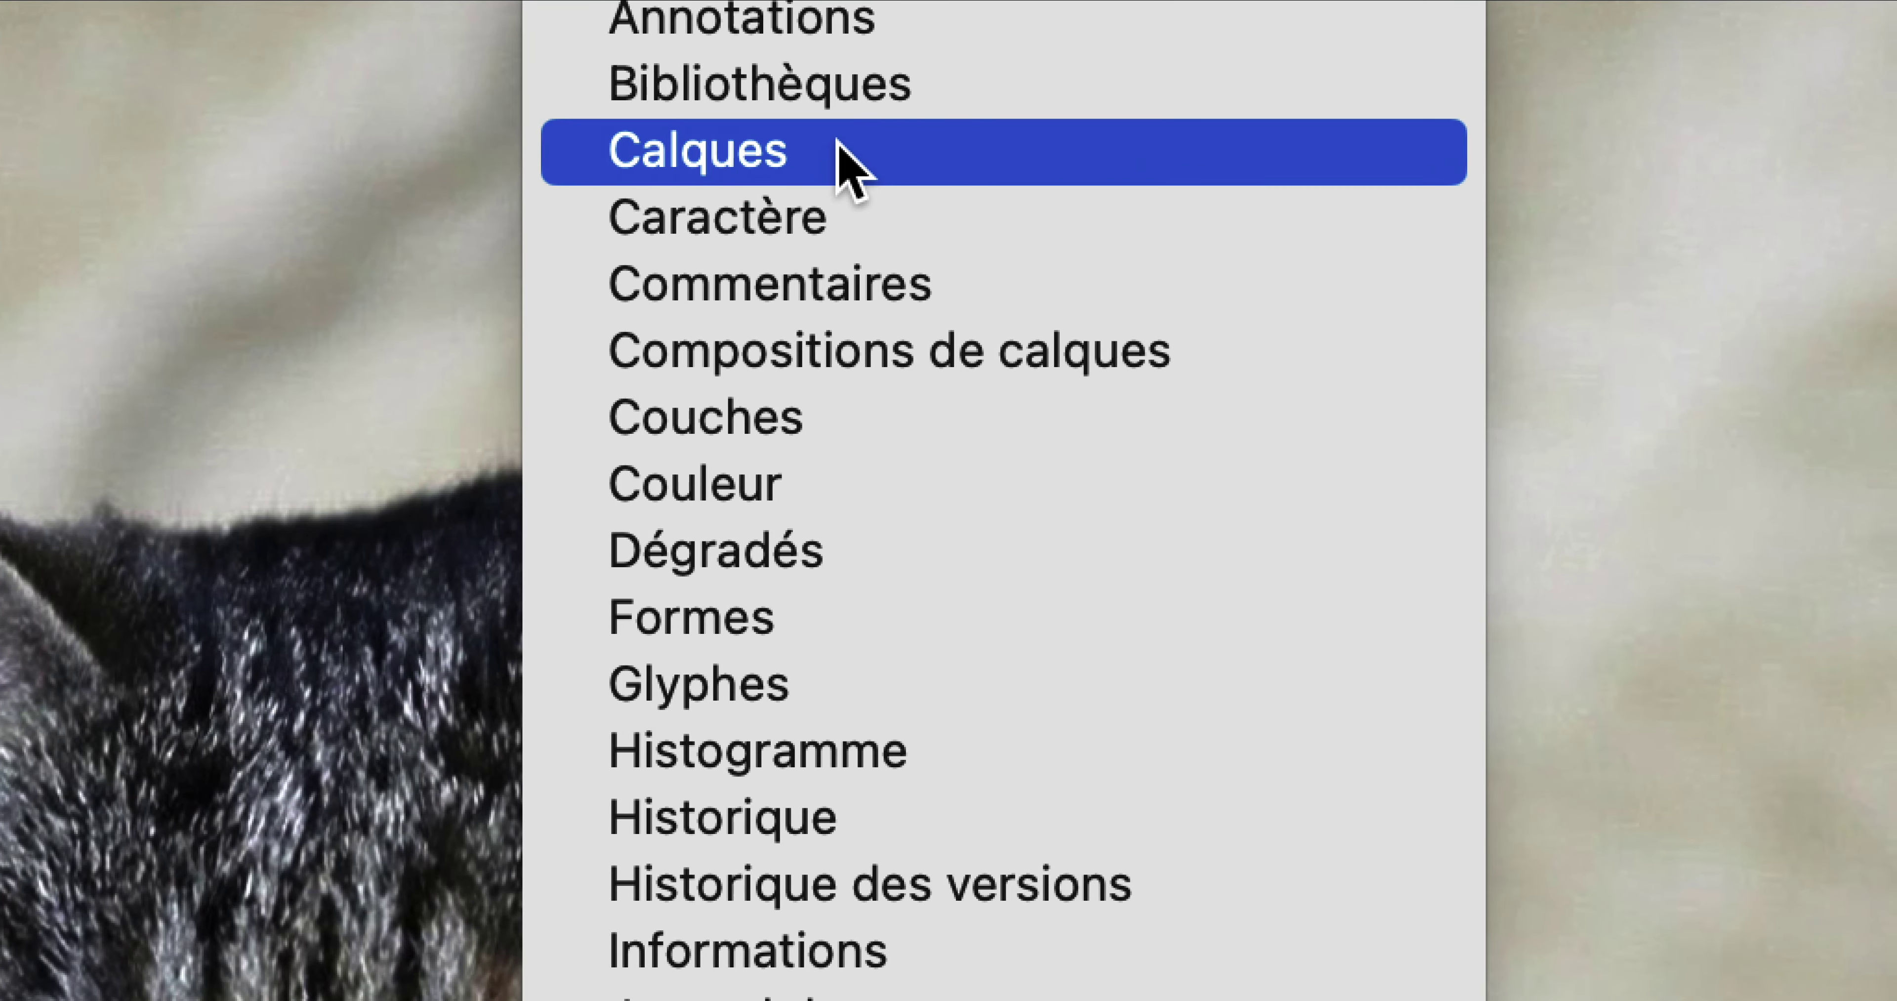
left_click(902, 152)
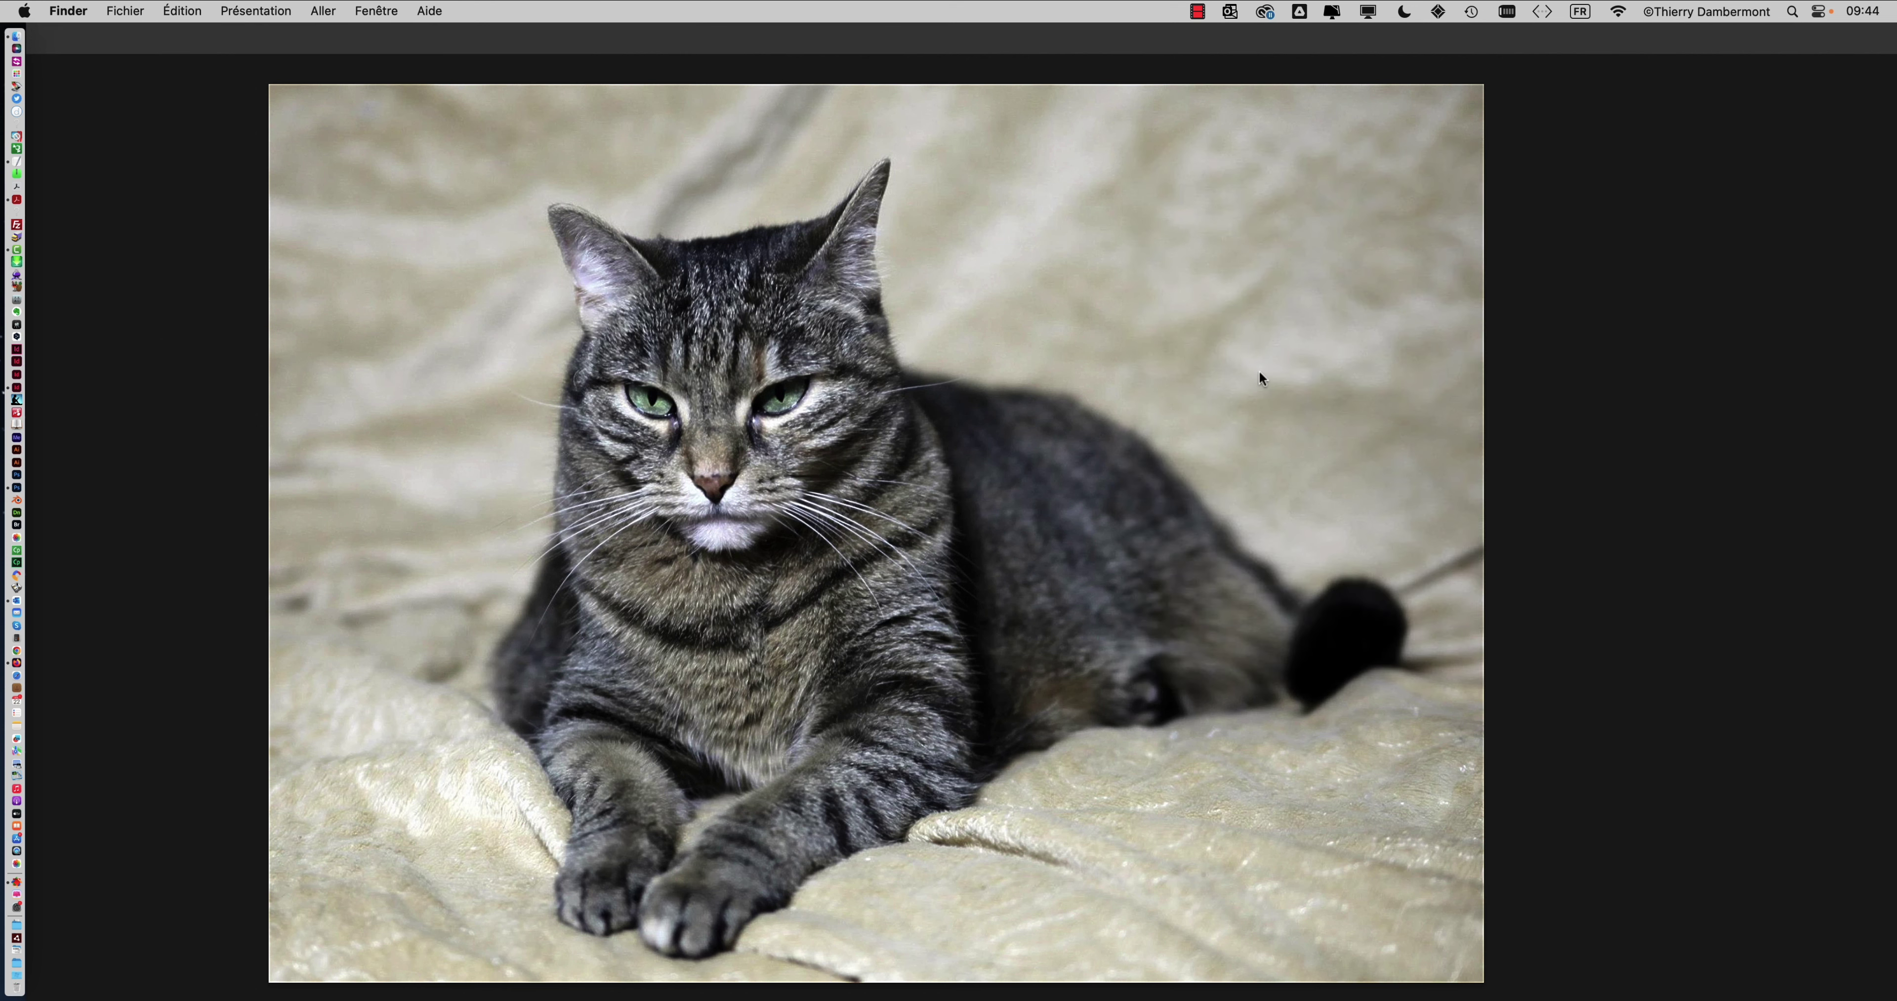
left_click(1051, 464)
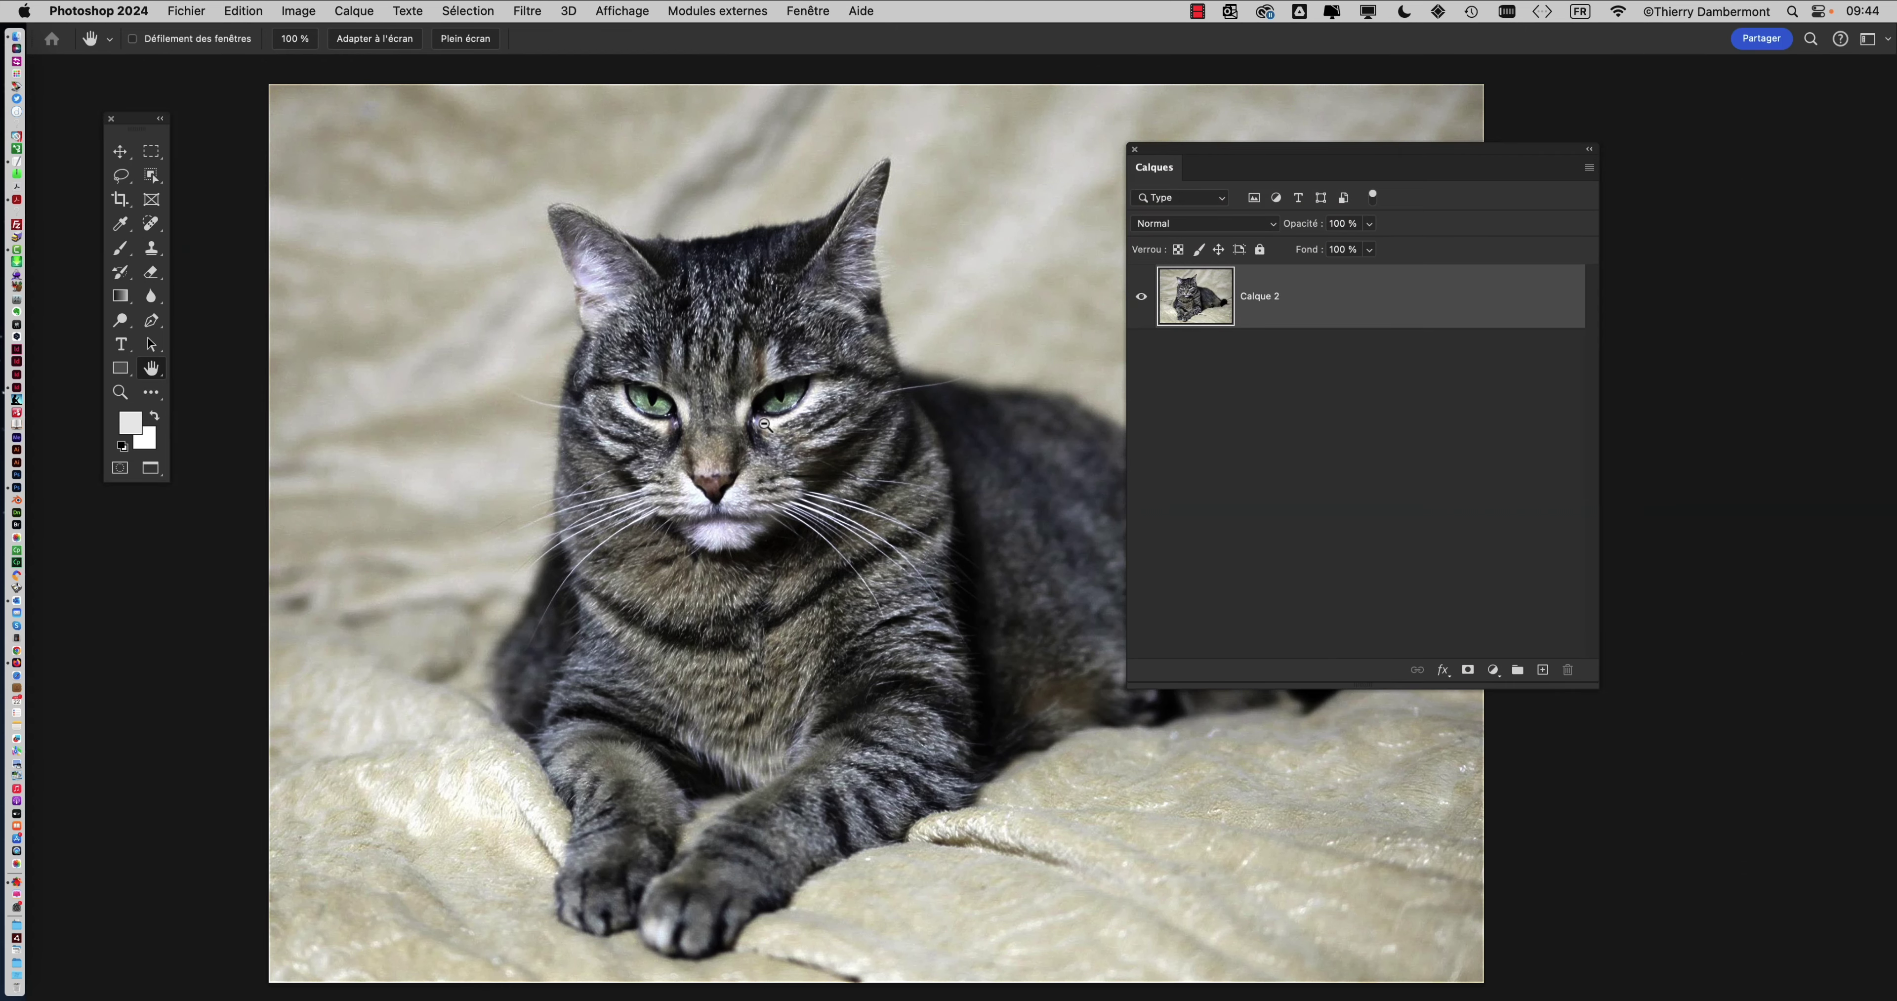
- Zoom in on the cat's face and draw a rectangular marquee selection around both eyes
left_click(763, 406, "super")
left_click(764, 407, "super")
left_click(764, 409, "super")
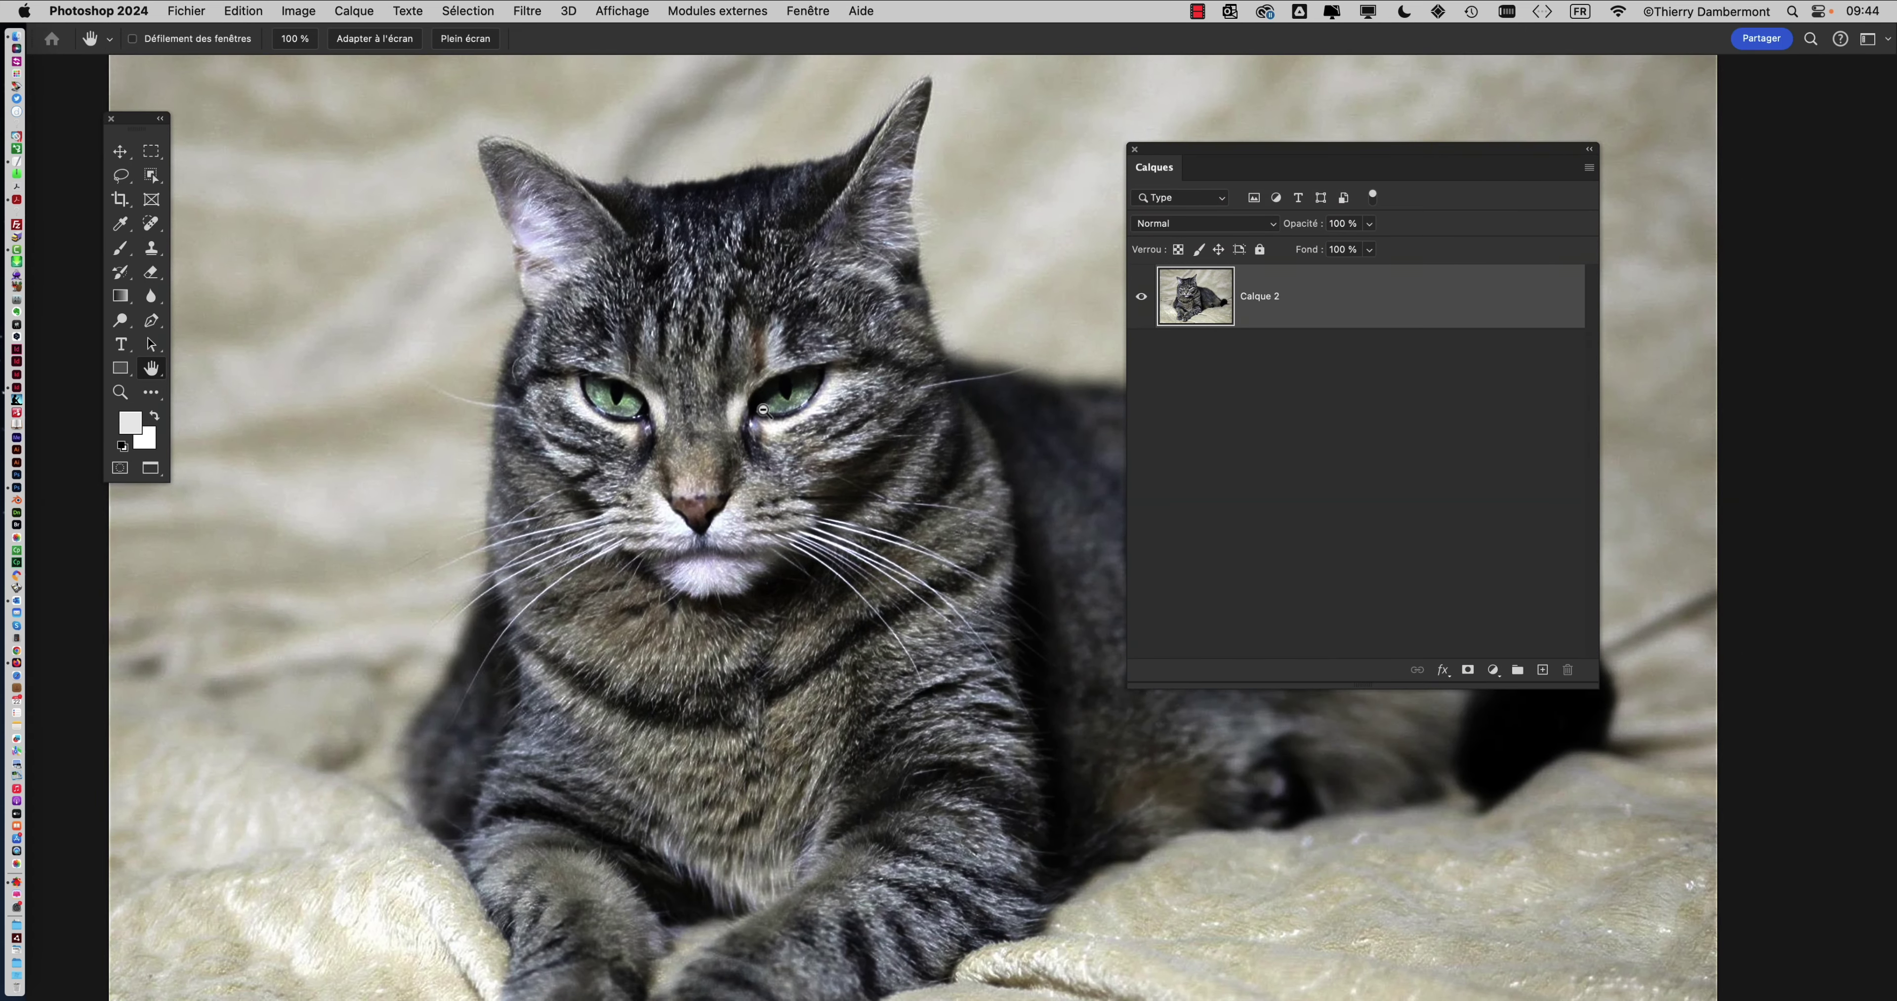
left_click(765, 411, "super")
left_click(808, 460, "super")
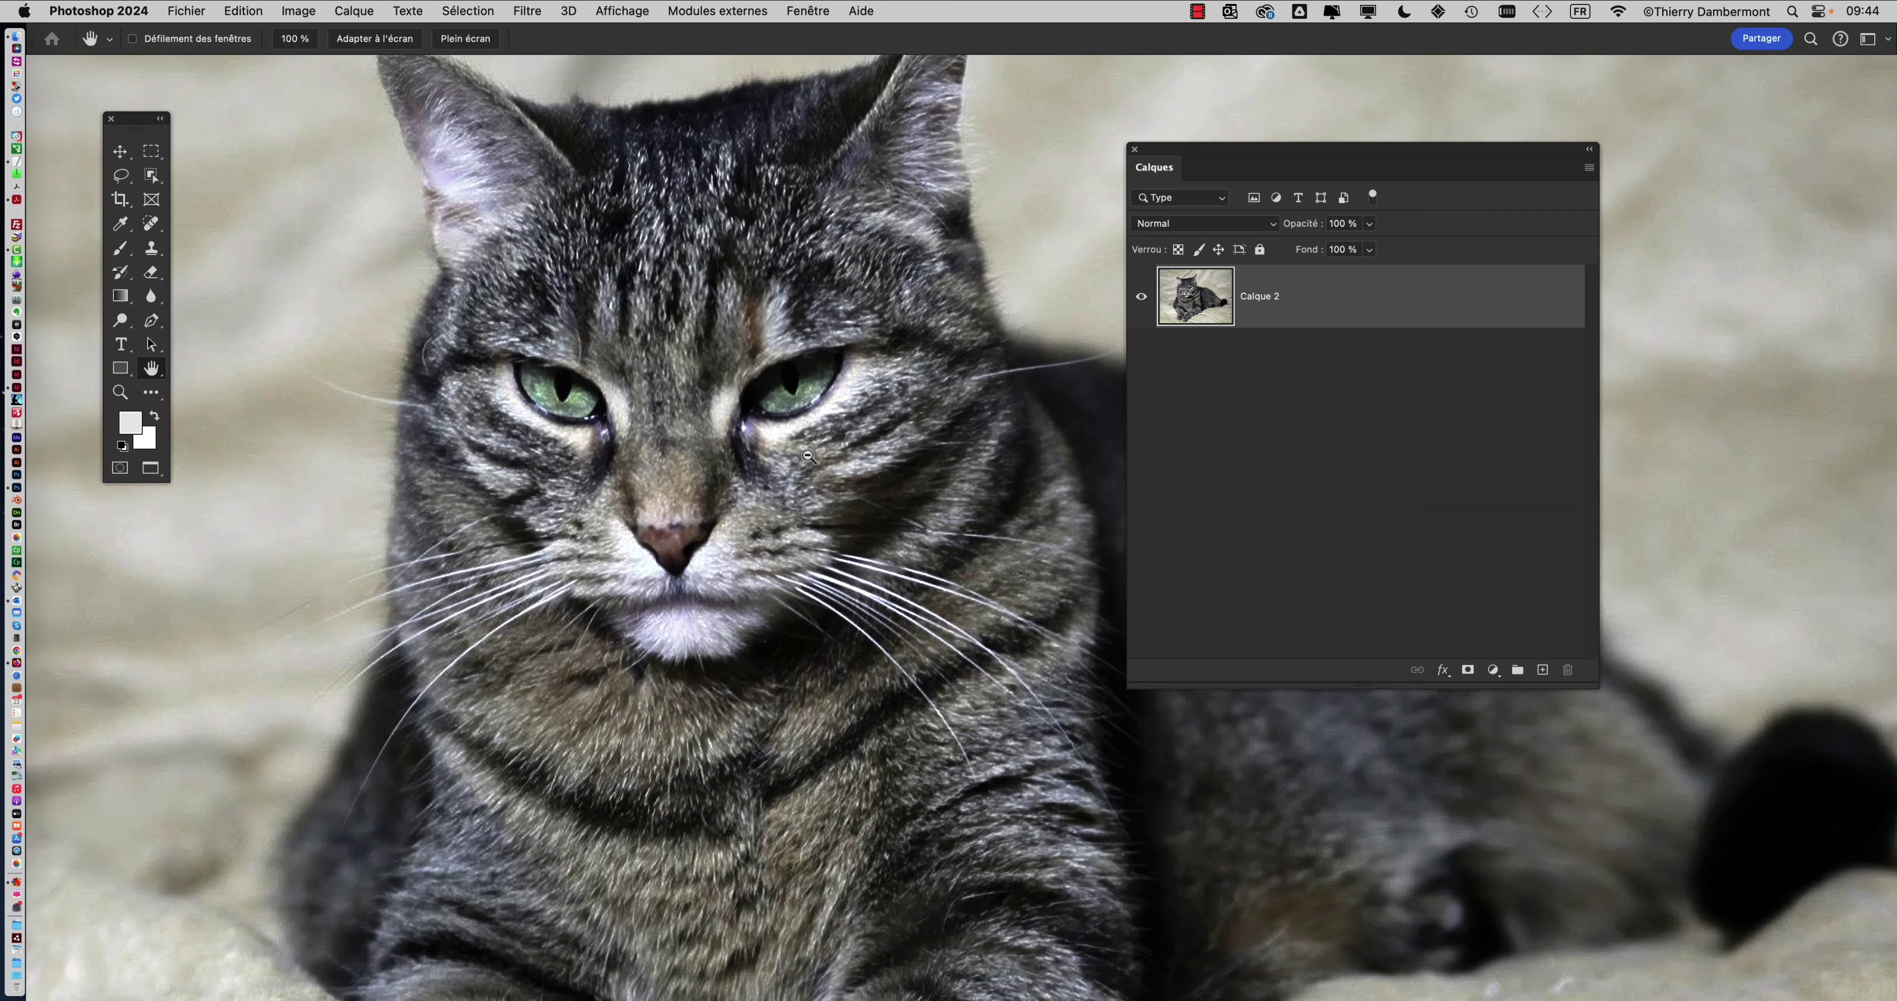
left_click(892, 461, "super")
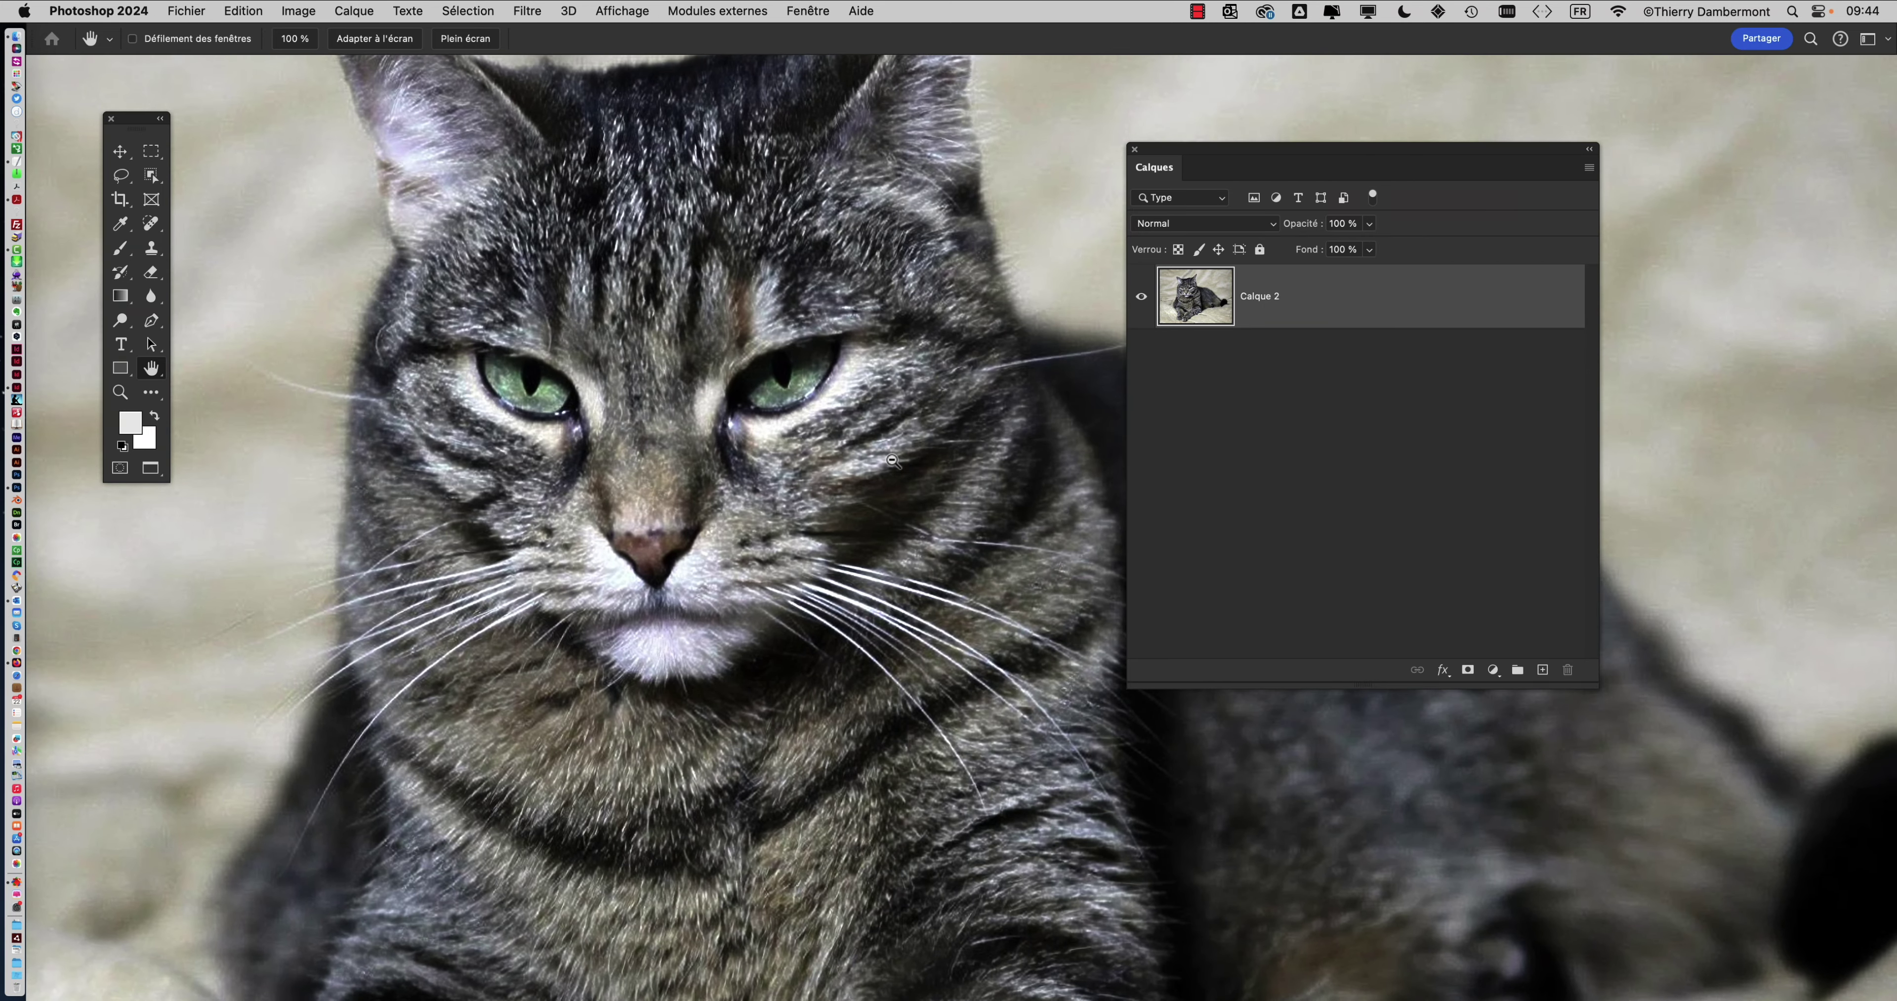
left_click(151, 151)
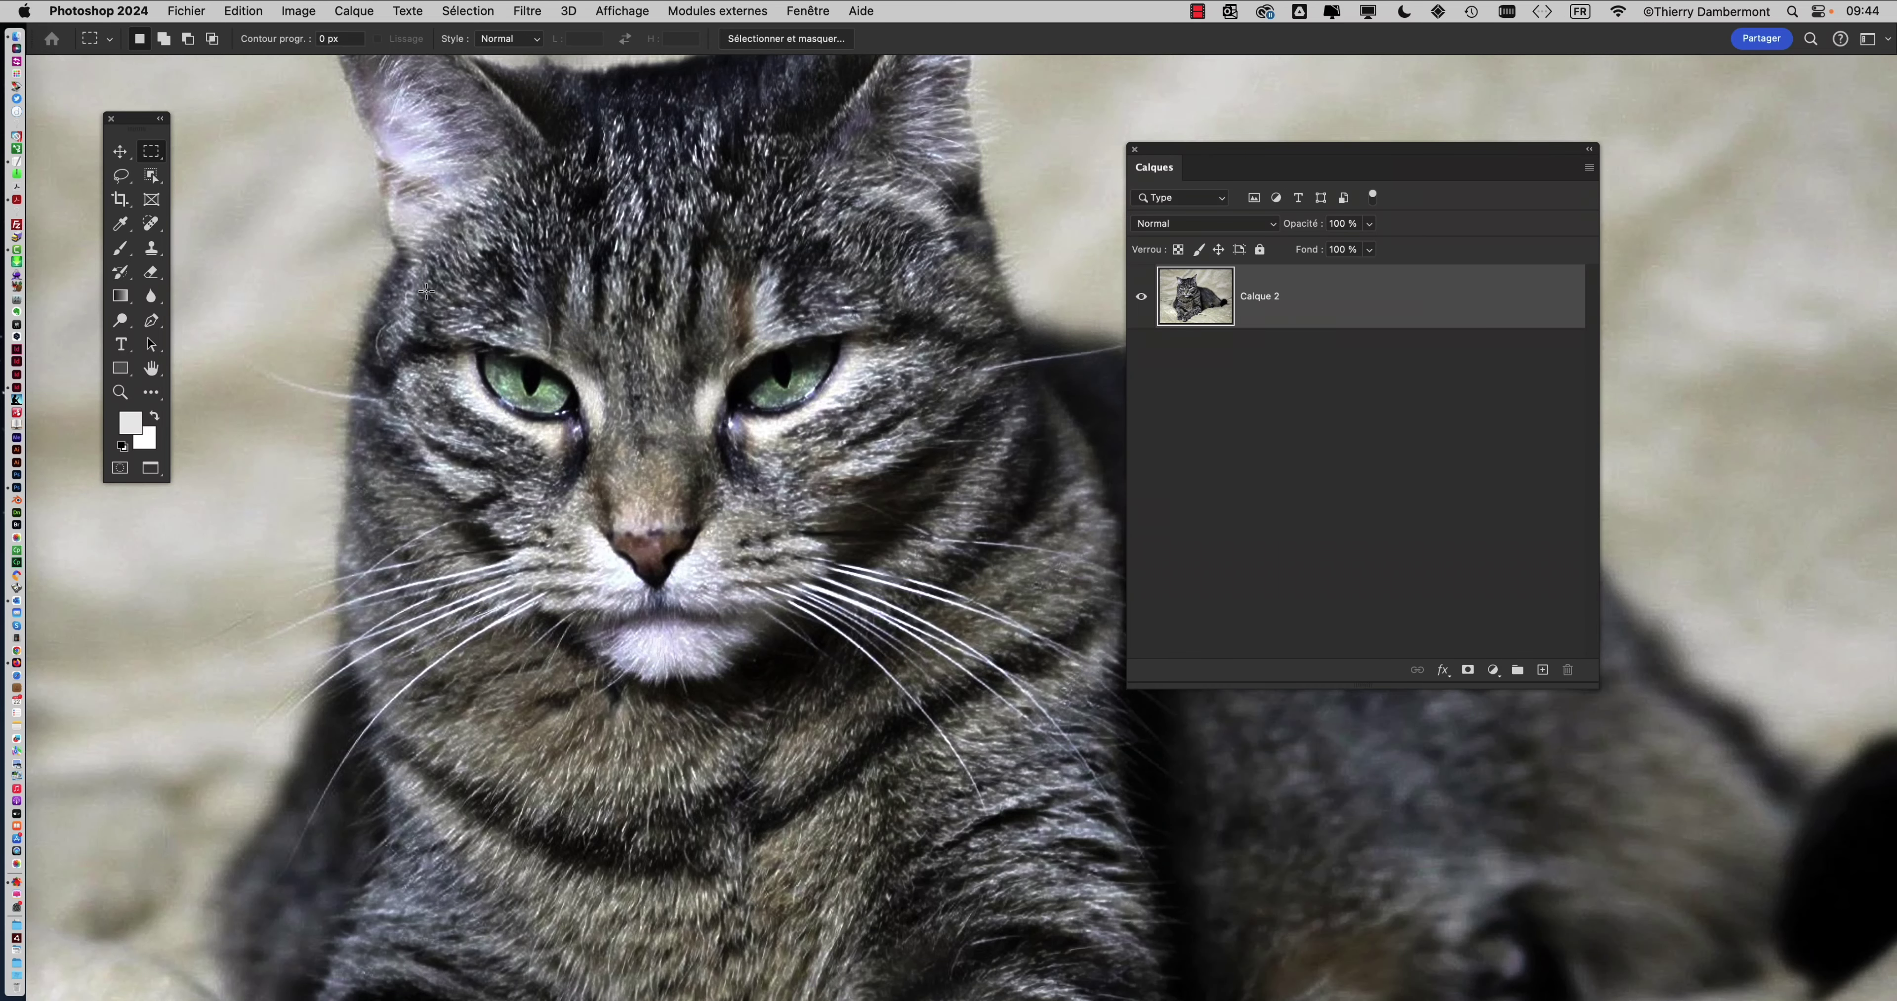
left_click_drag(444, 285, 910, 487)
key("shift")
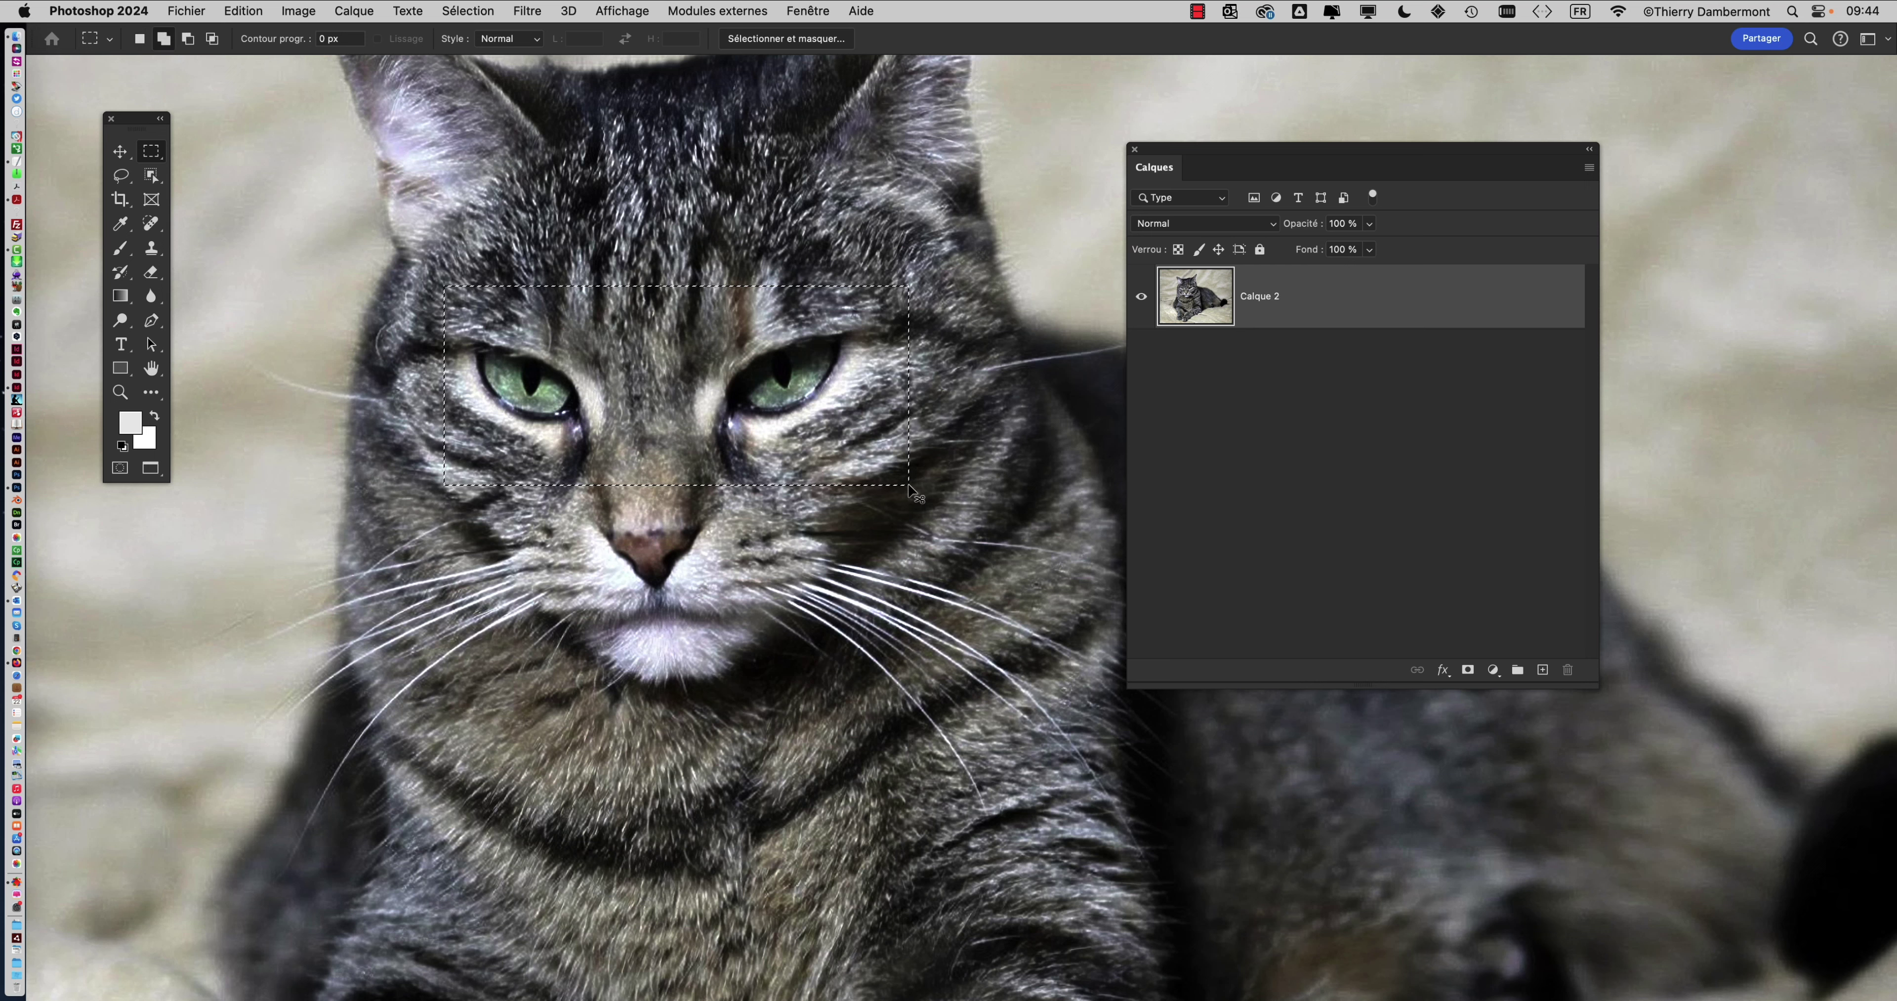
- Display the contextual task bar and run Generative Fill on the eye selection with an empty prompt
left_click(810, 9)
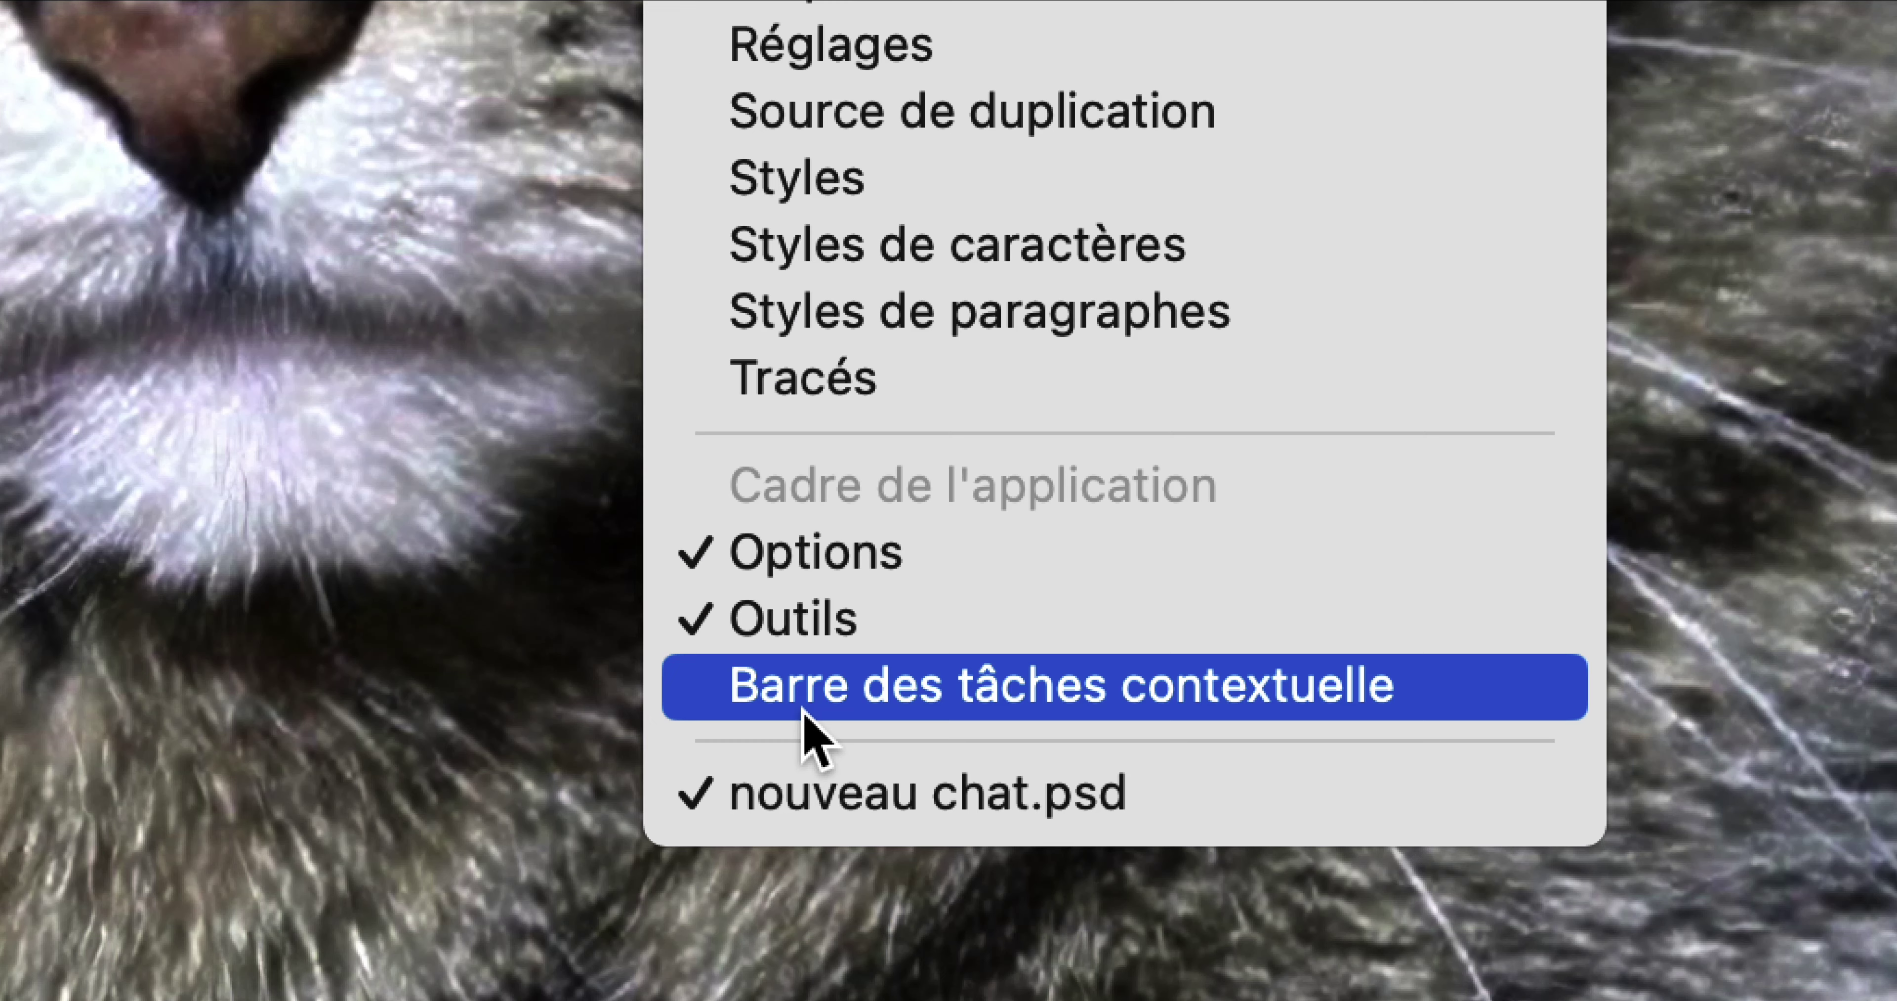
left_click(805, 707)
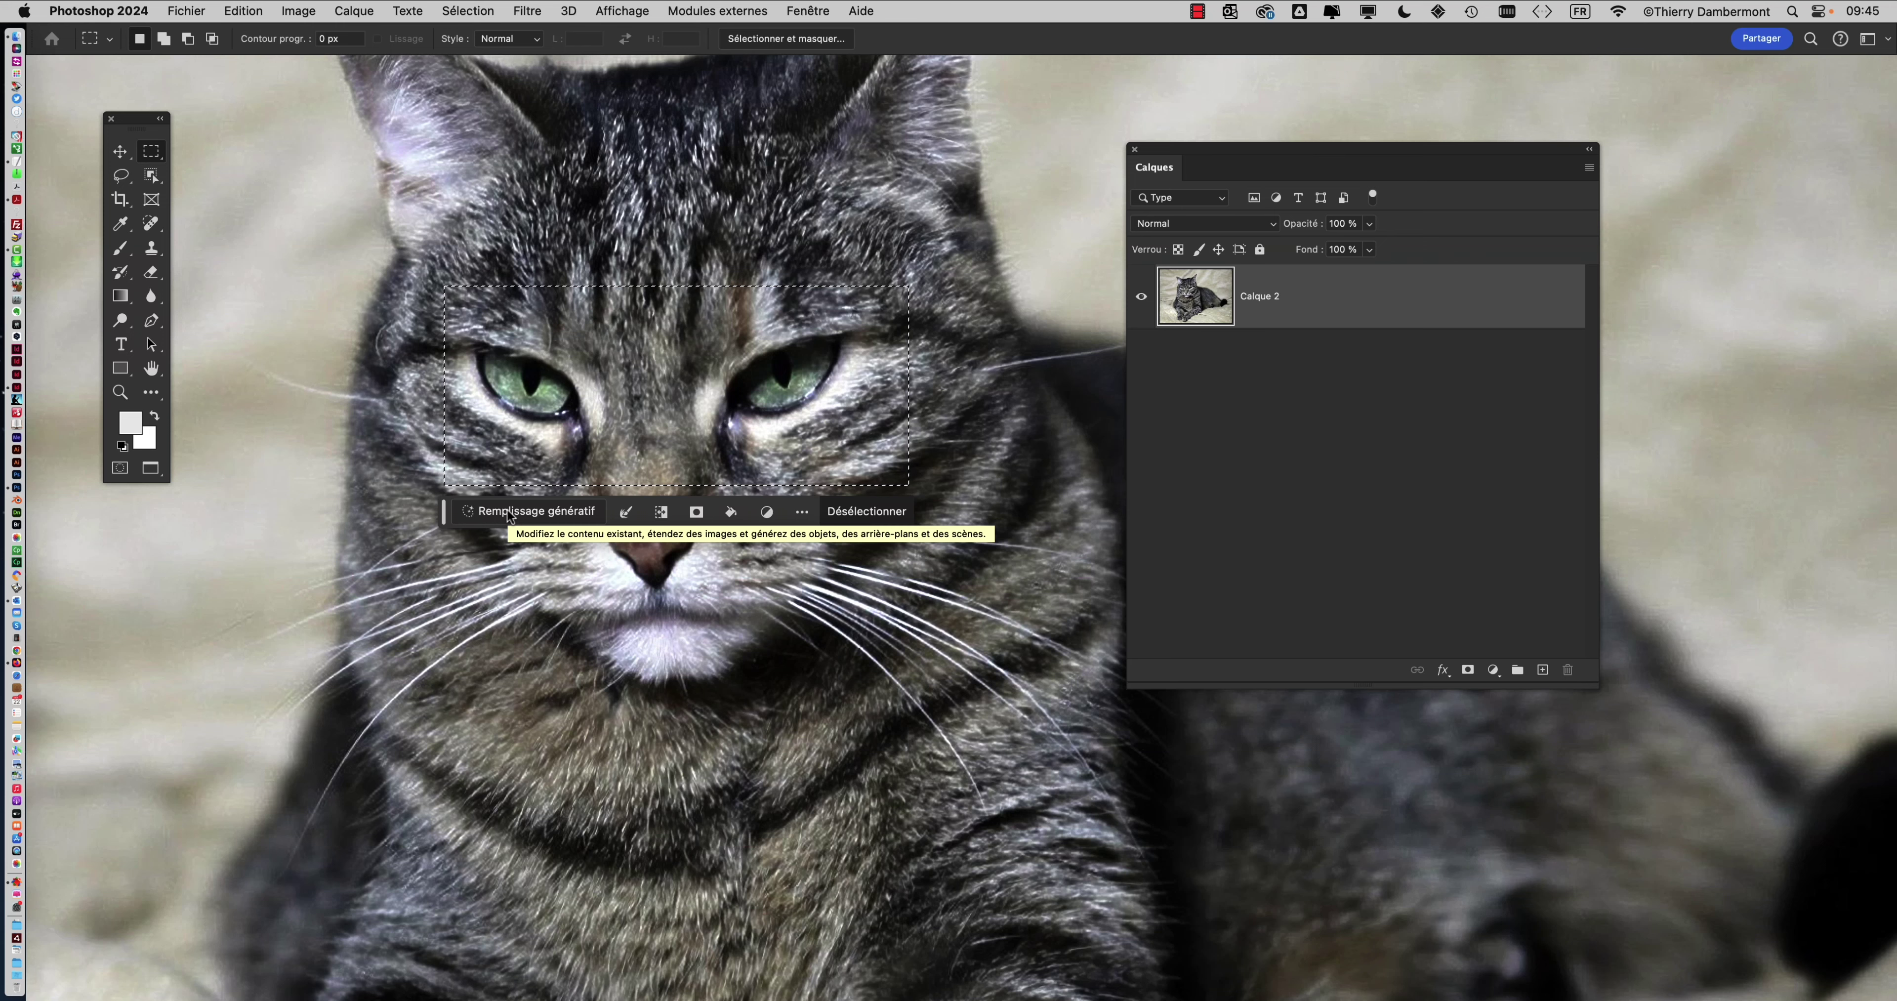
left_click(508, 513)
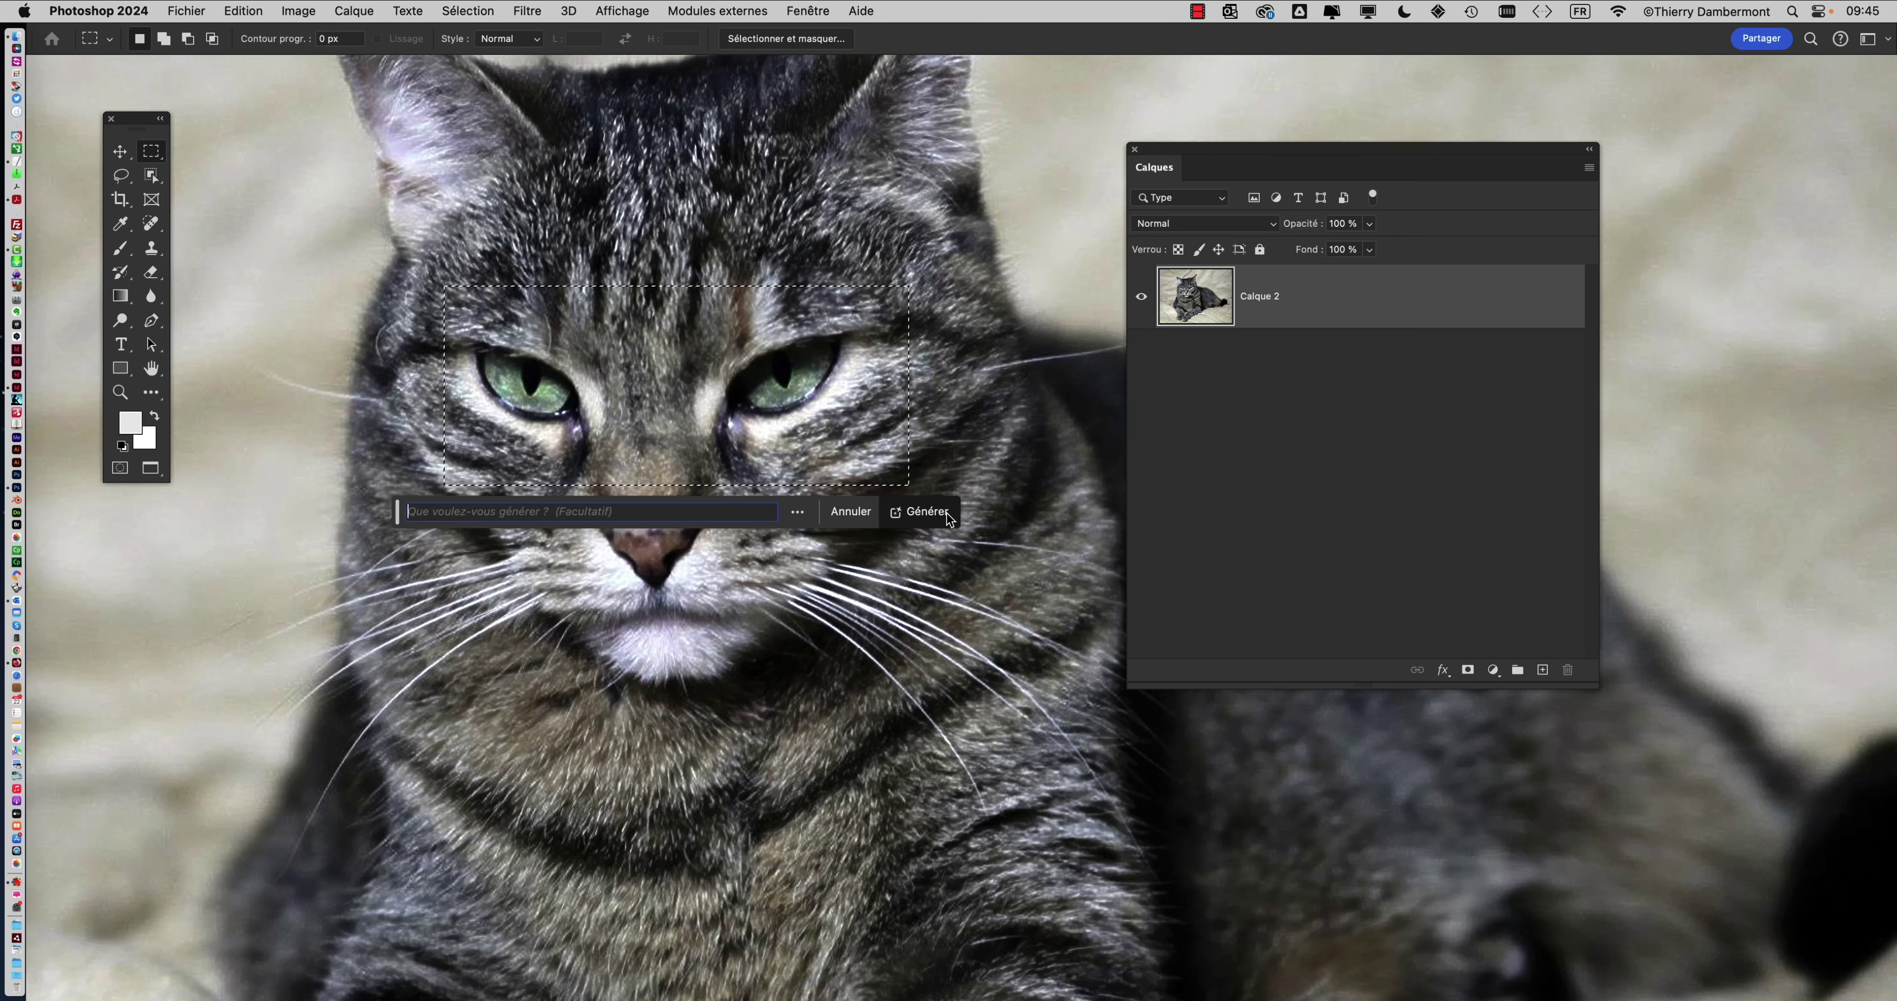
left_click(947, 512)
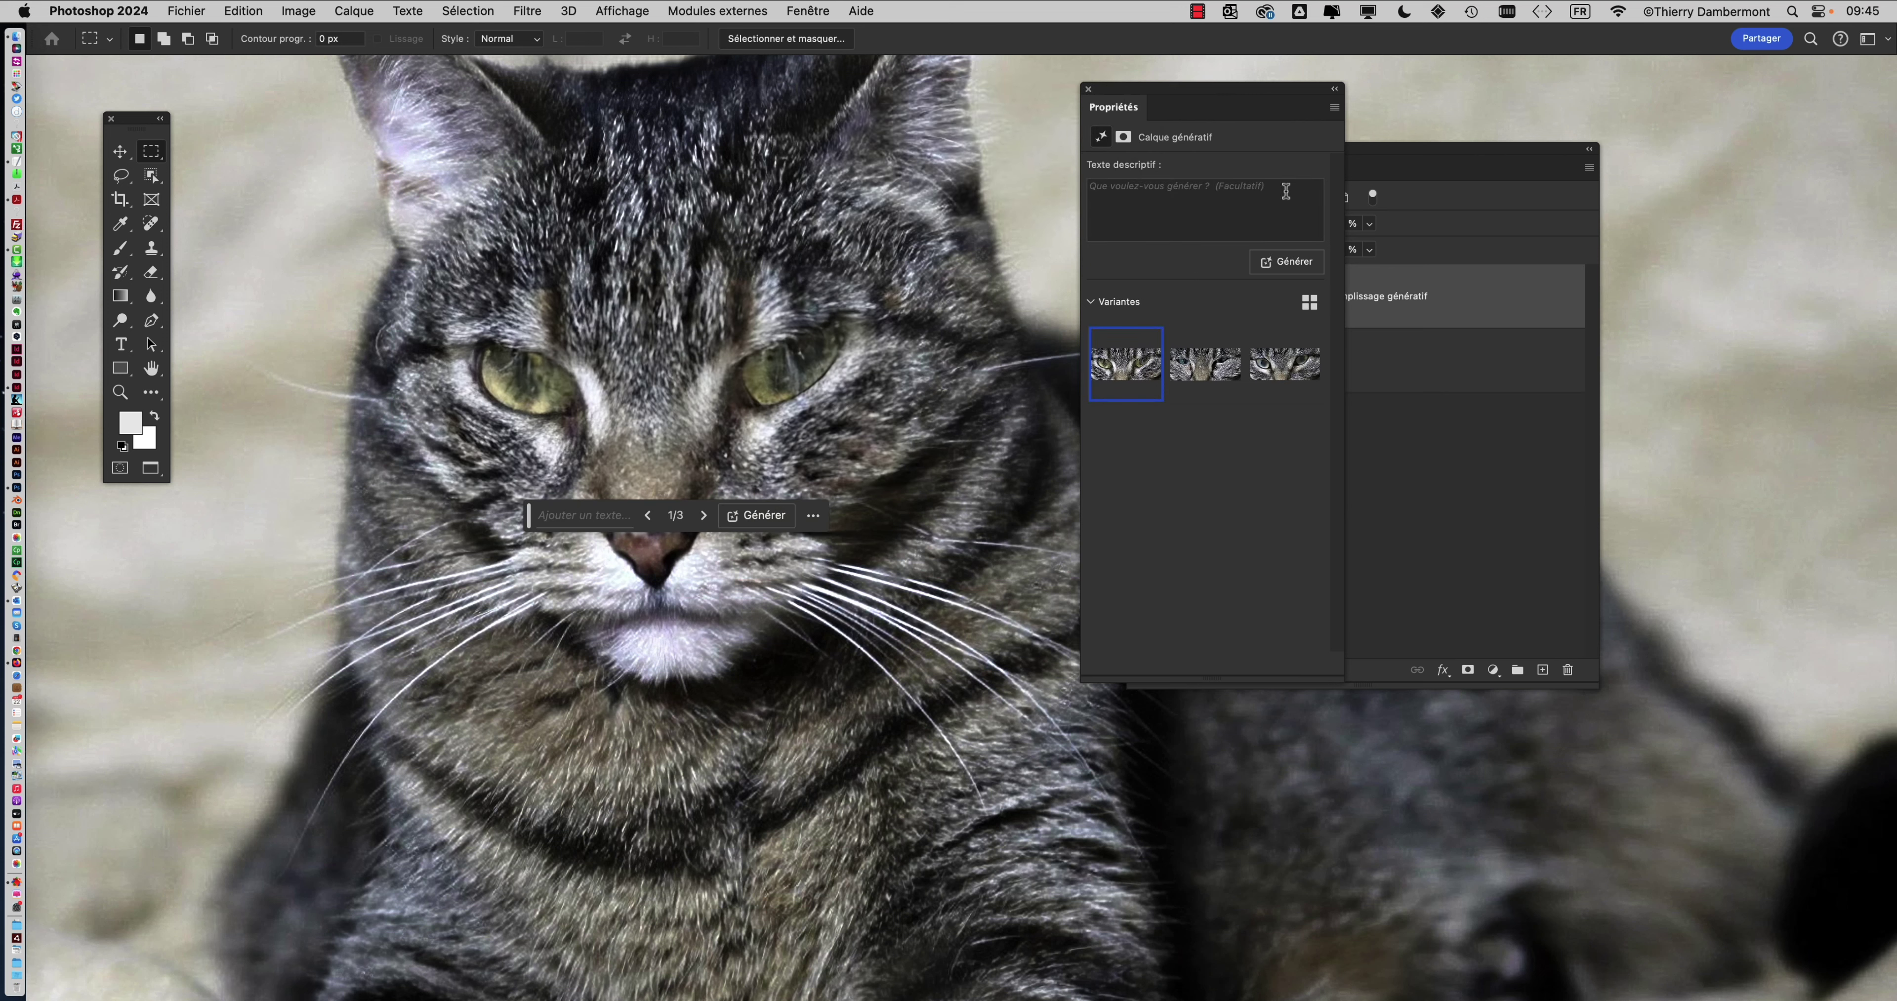
- Compare the three generated eye variants on the cat, ending on the third
mouse_move(1226, 379)
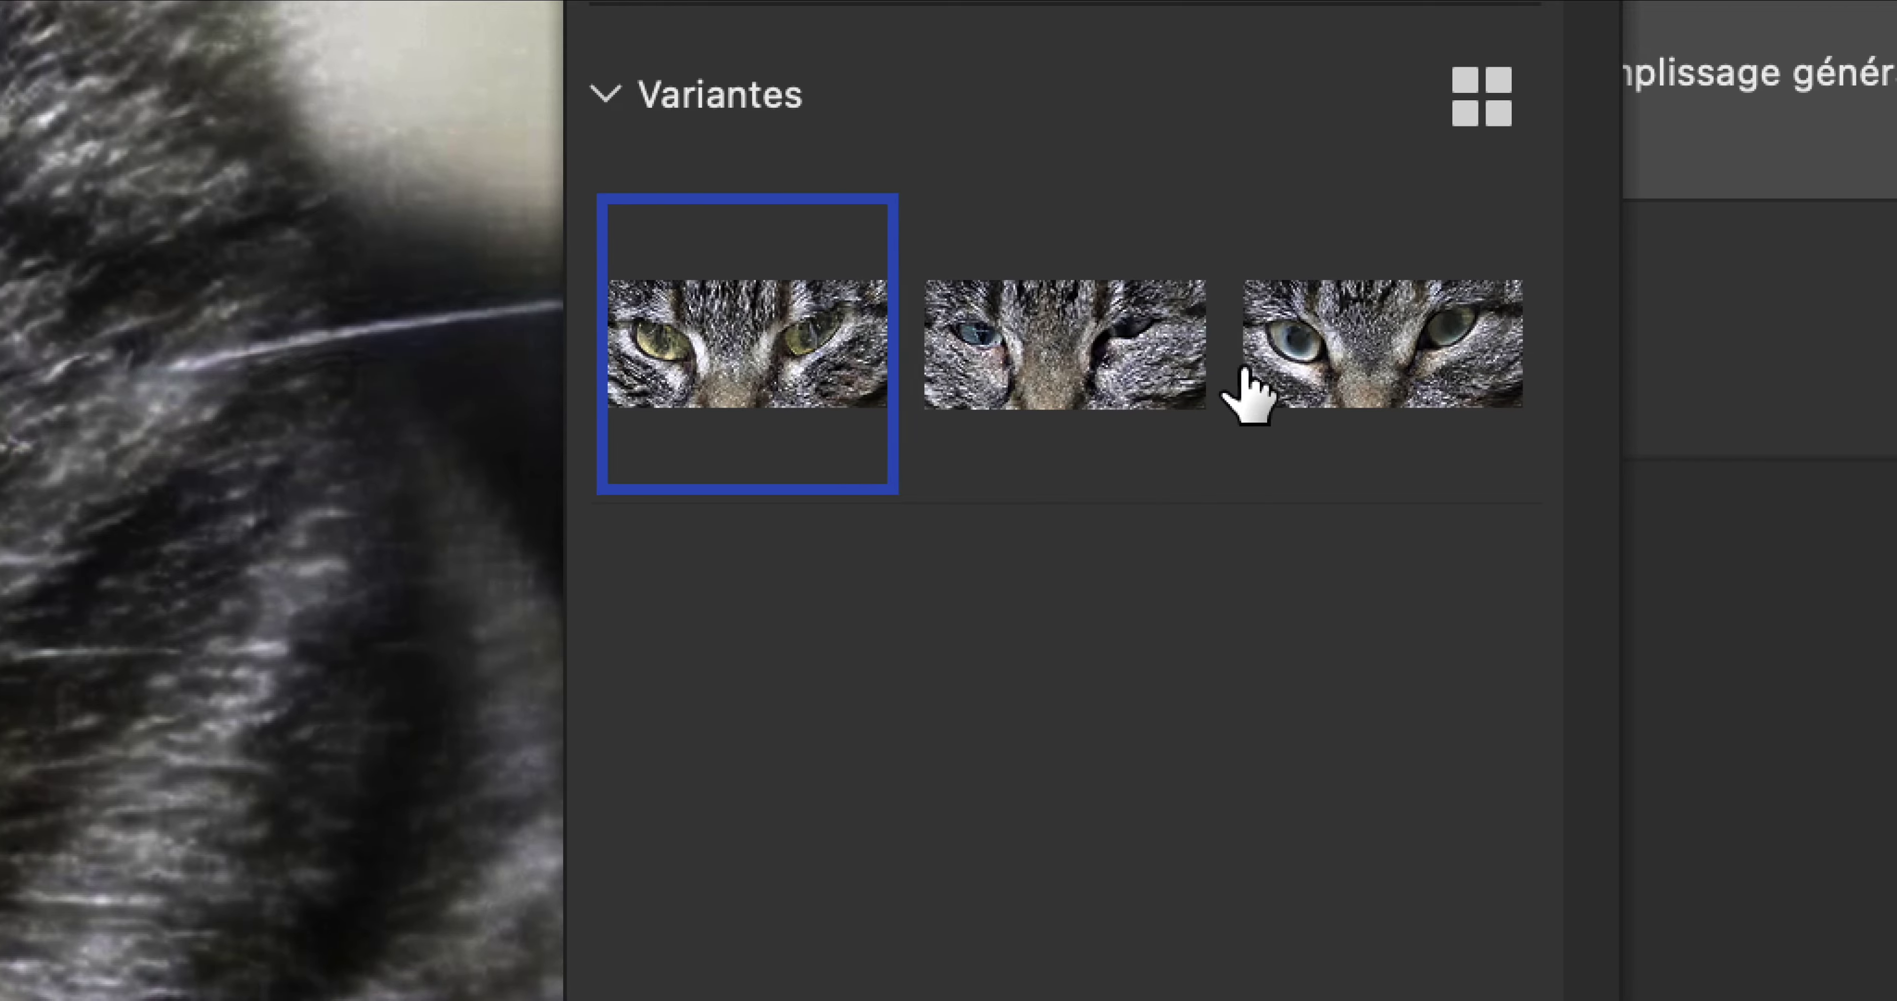
left_click(1423, 372)
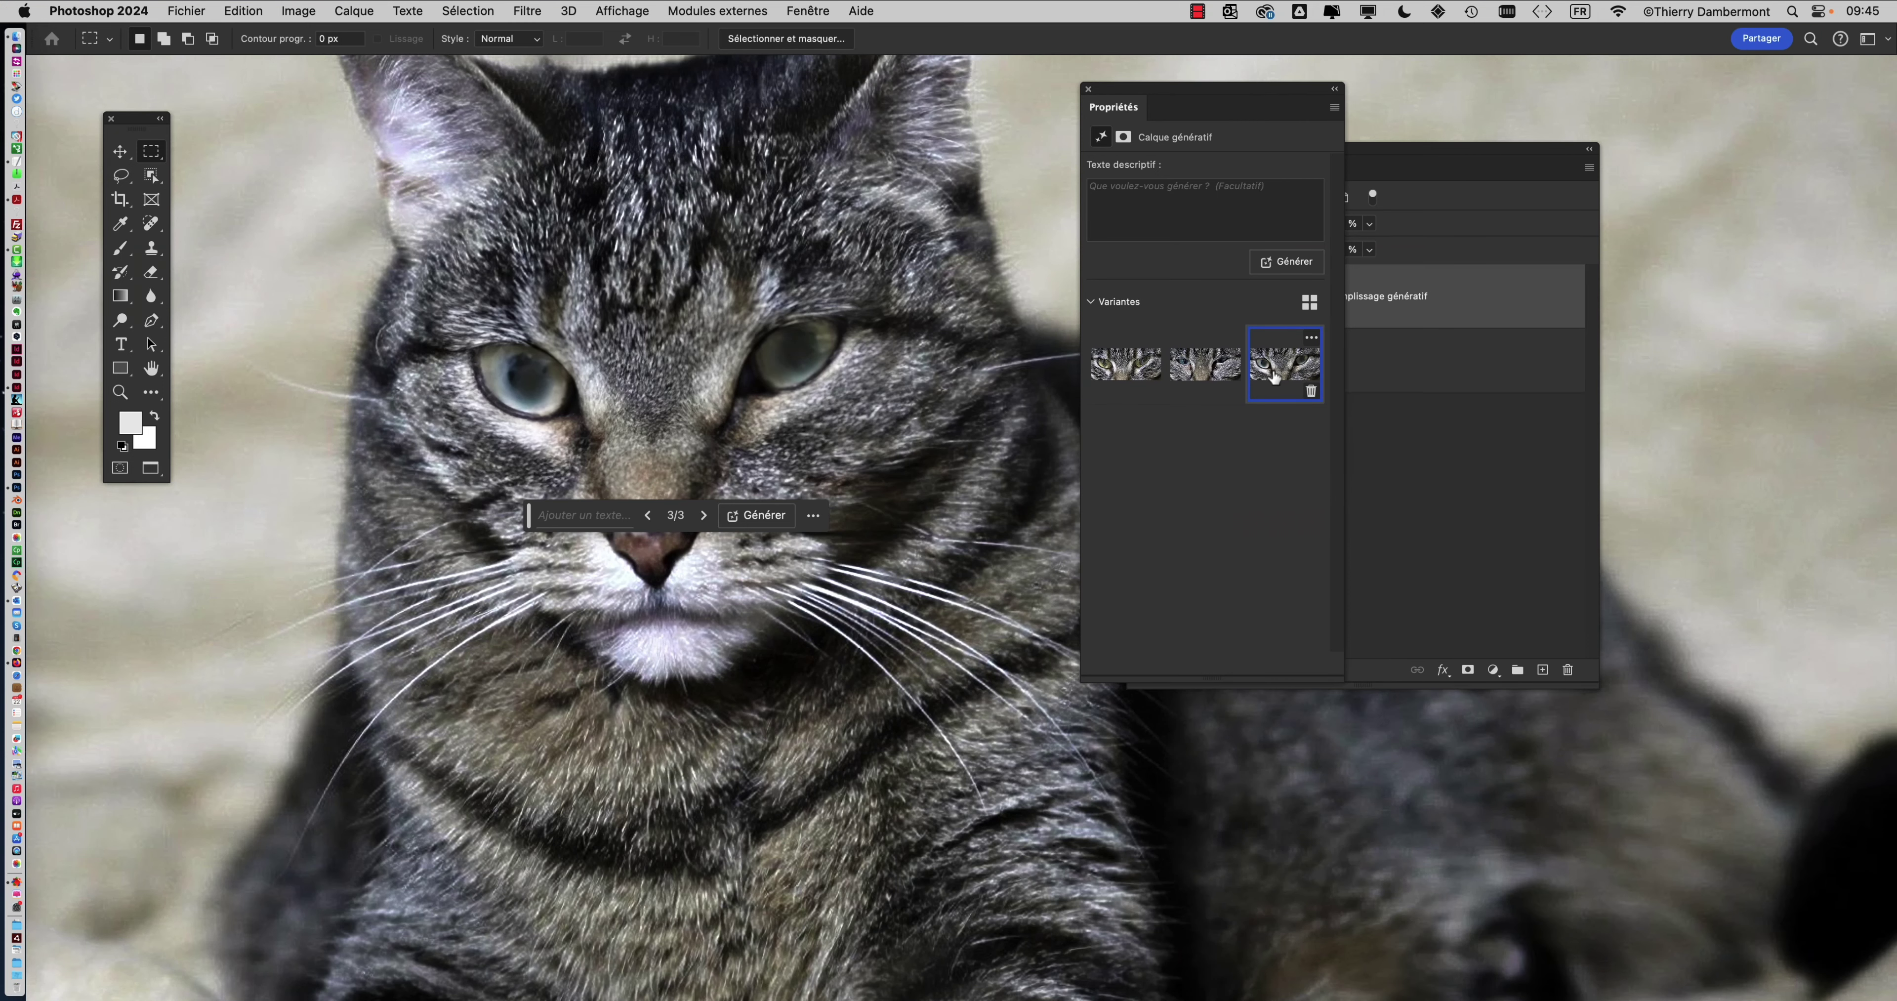
left_click(1195, 363)
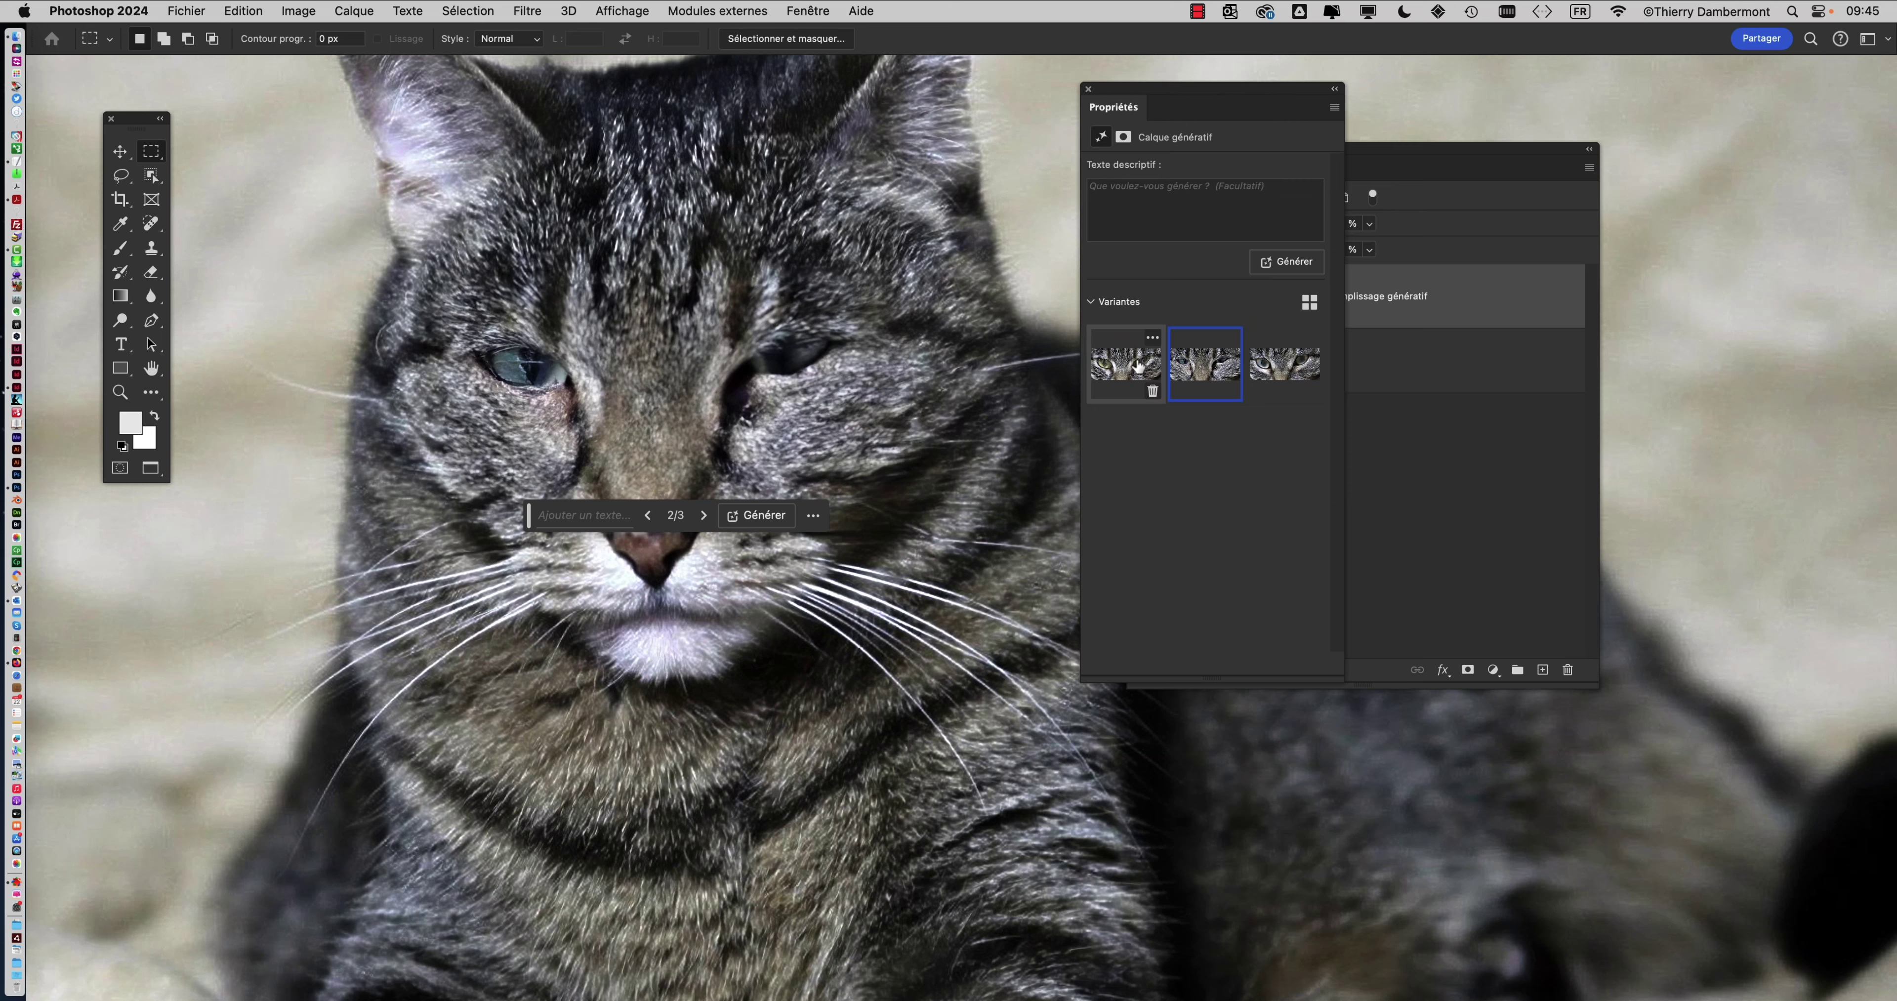
left_click(1138, 365)
left_click(1273, 371)
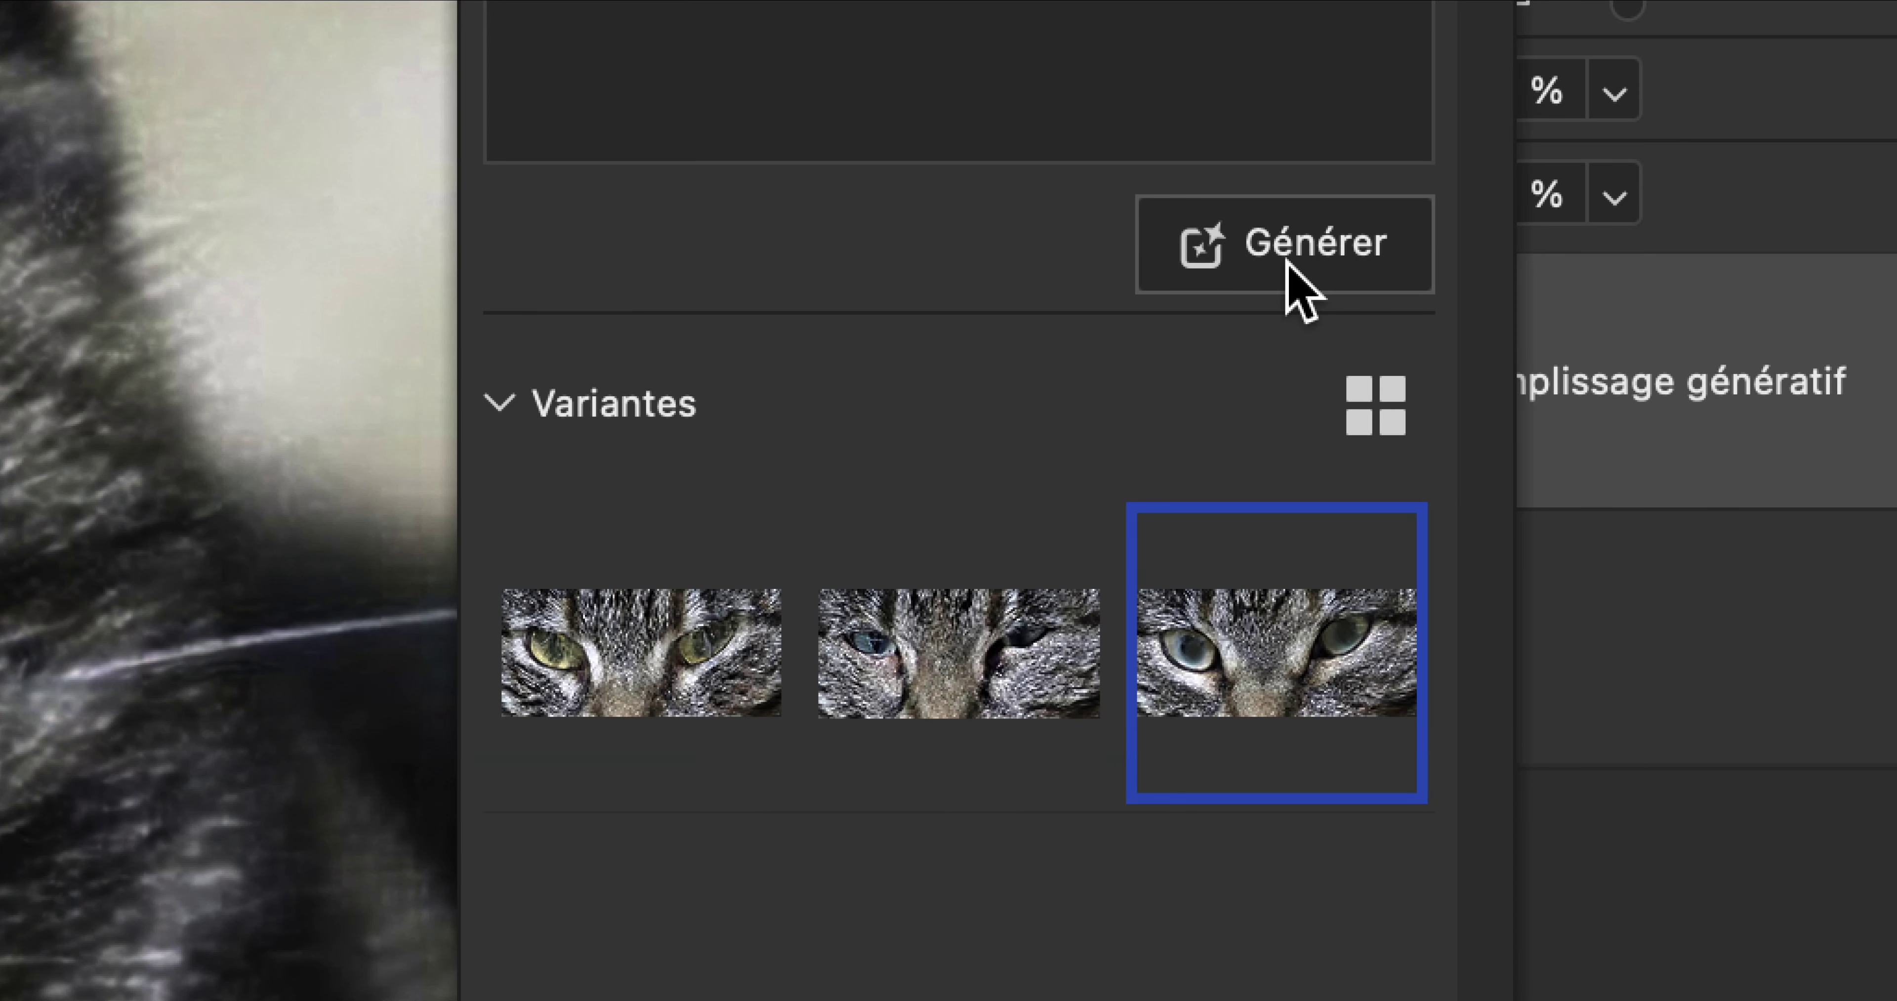
- Generate three more eye variants without a prompt and preview all six, ending on the first
left_click(1288, 264)
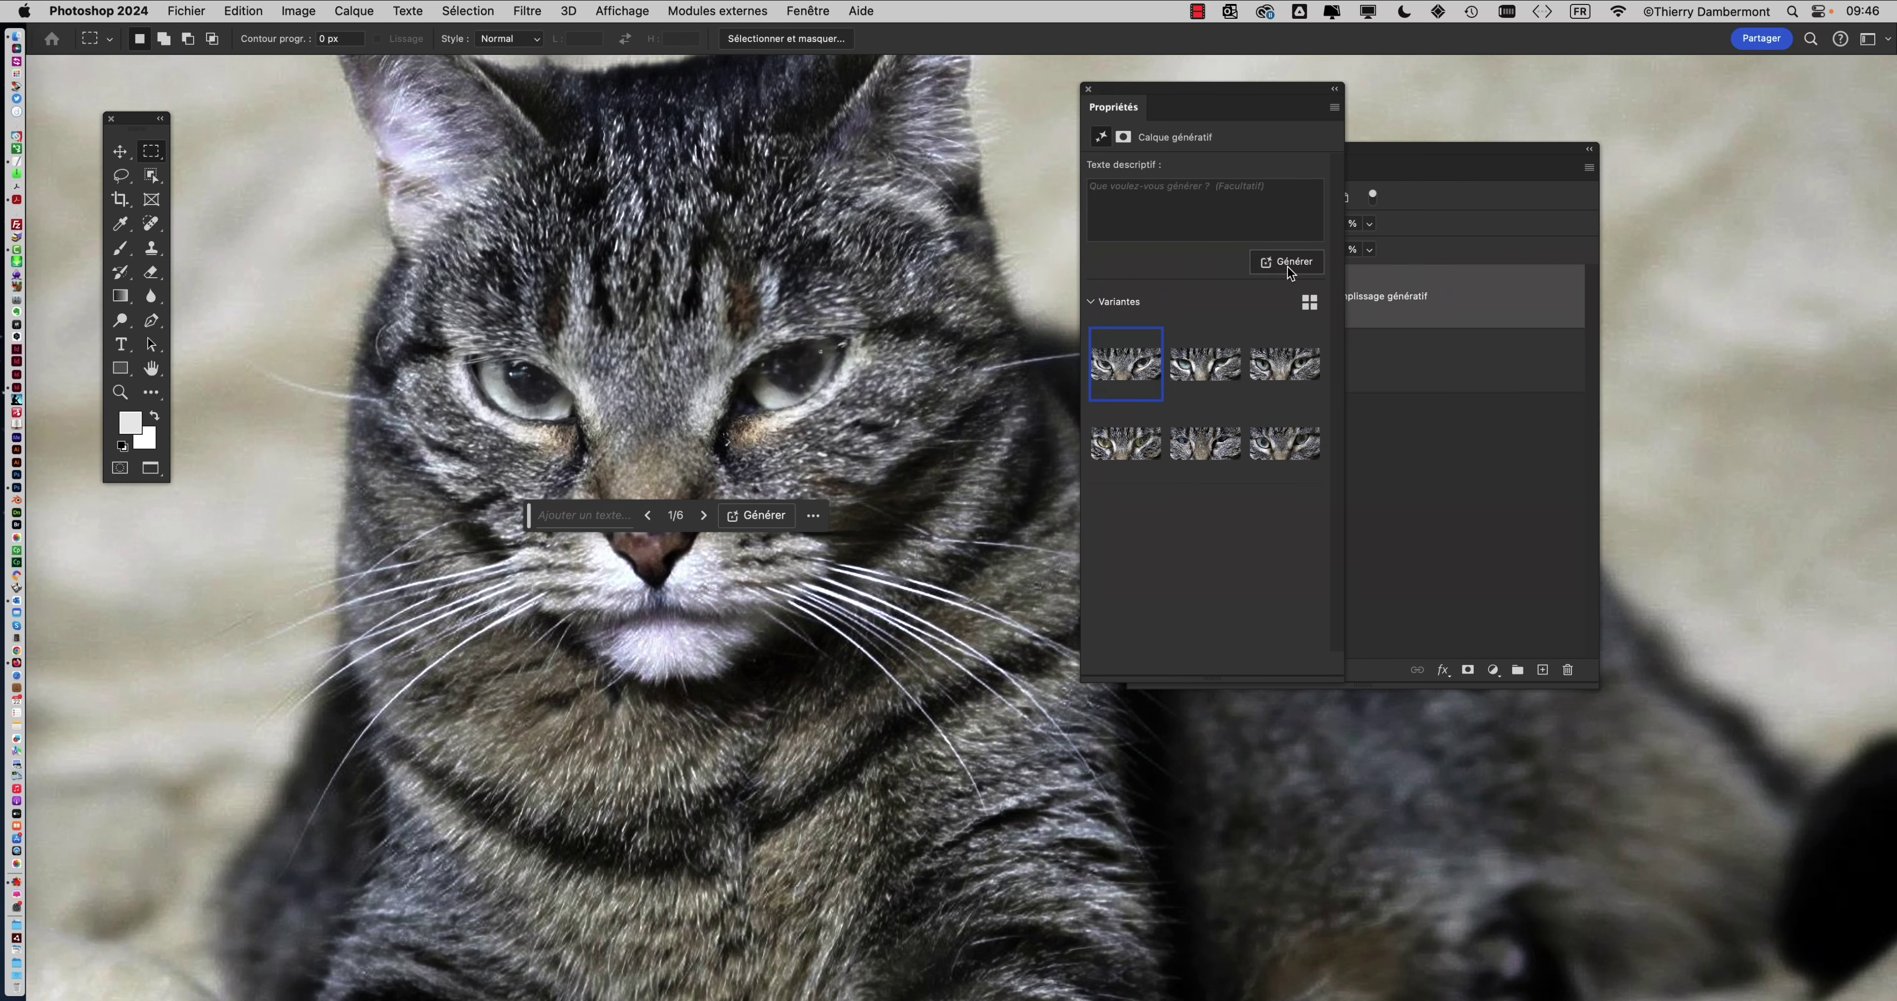
left_click(1206, 370)
left_click(1297, 375)
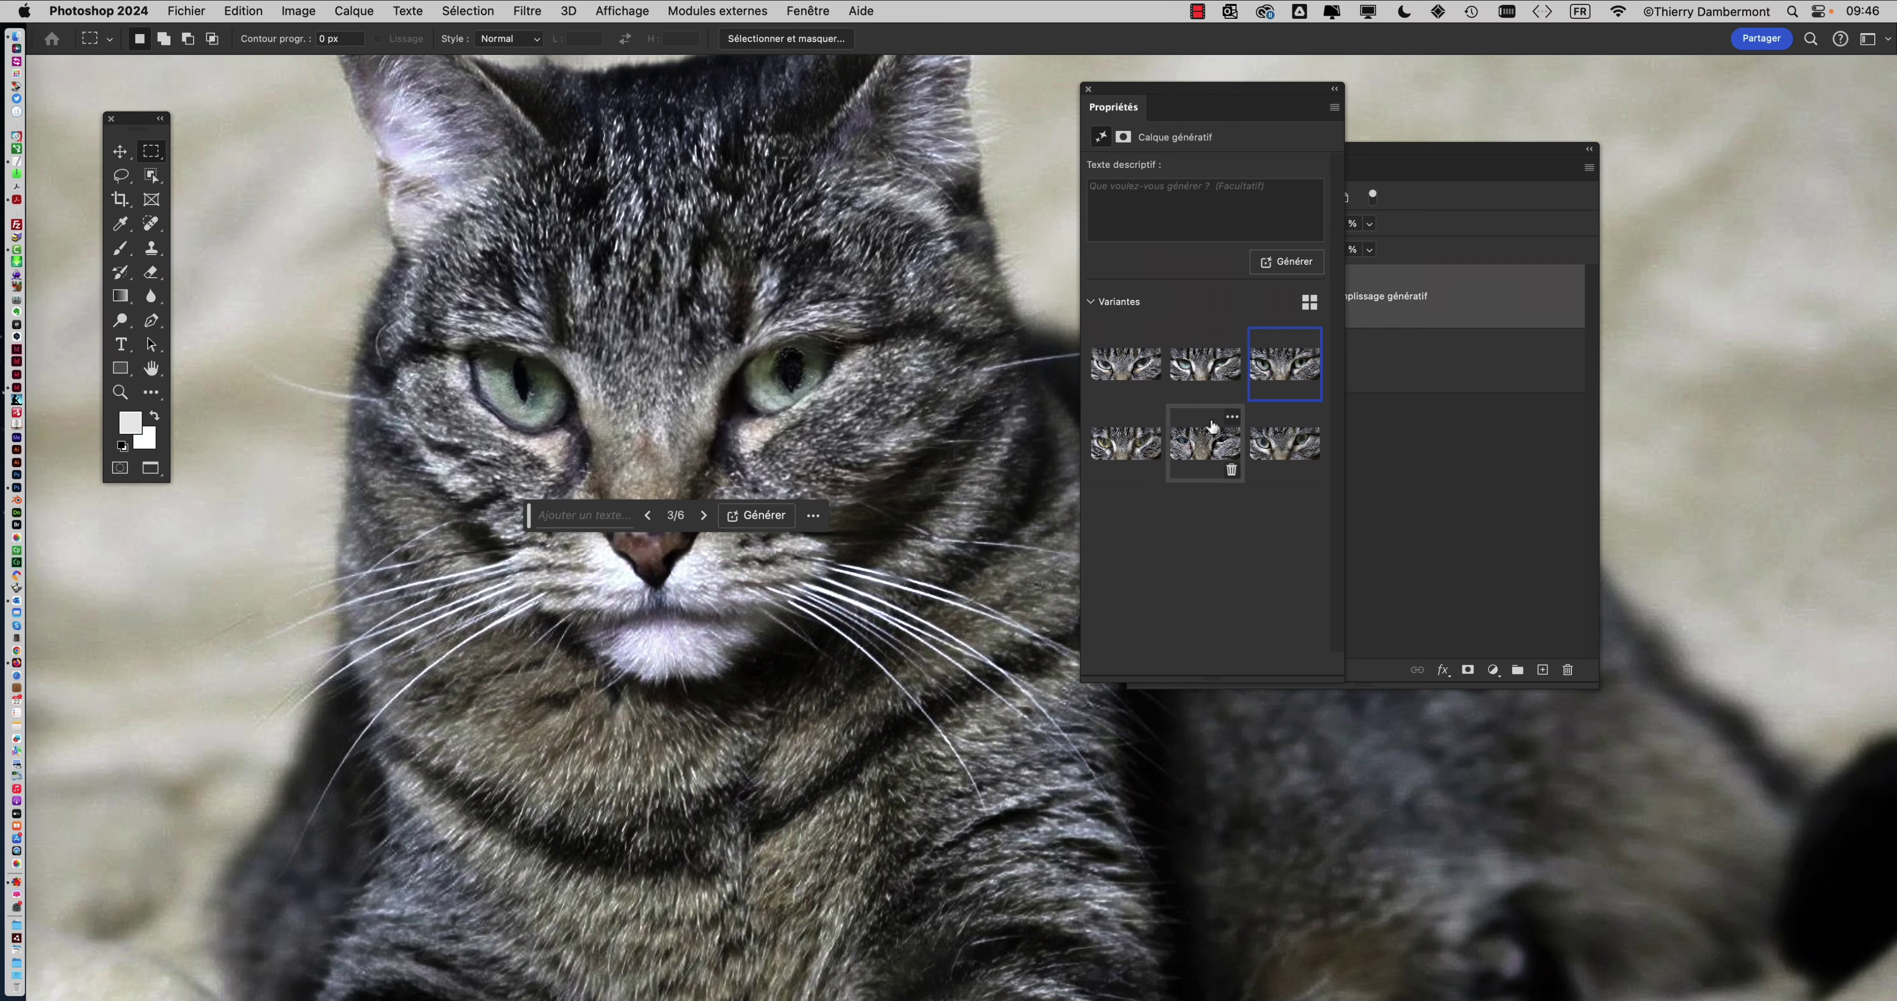
left_click(1114, 385)
left_click(1130, 445)
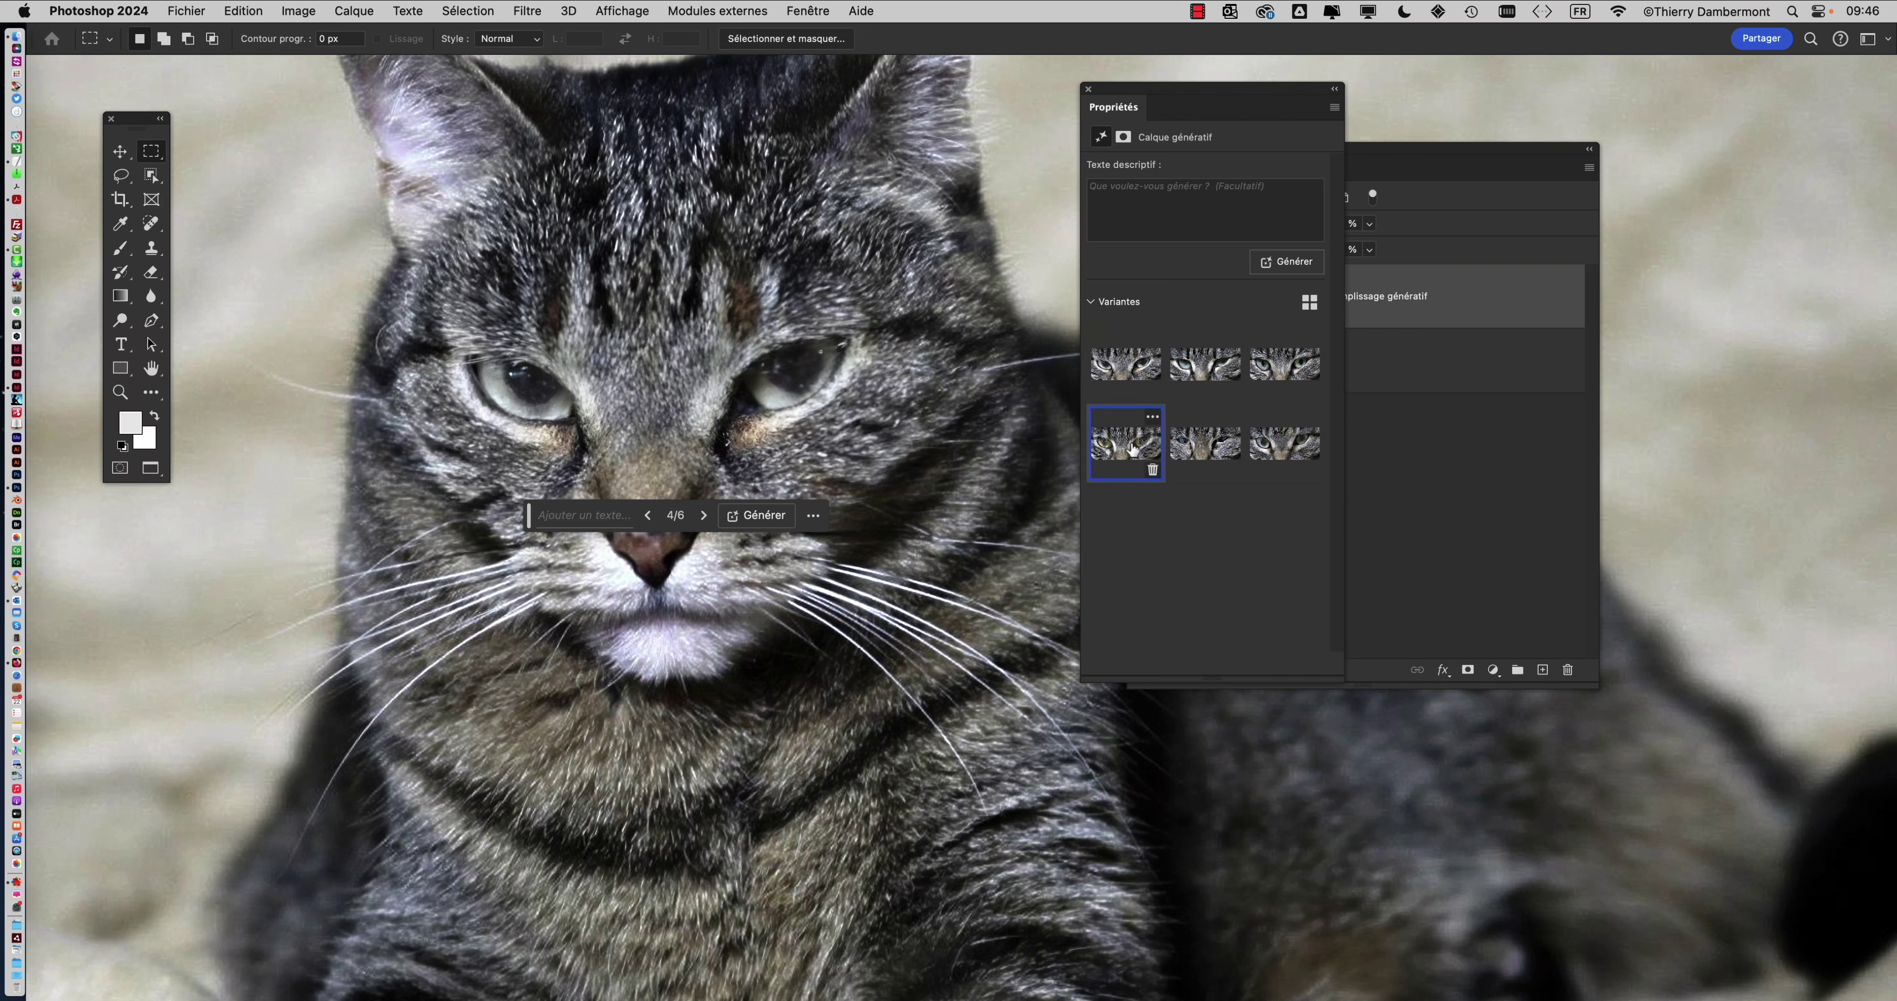
left_click(1191, 451)
left_click(1271, 452)
left_click(1279, 390)
left_click(1202, 370)
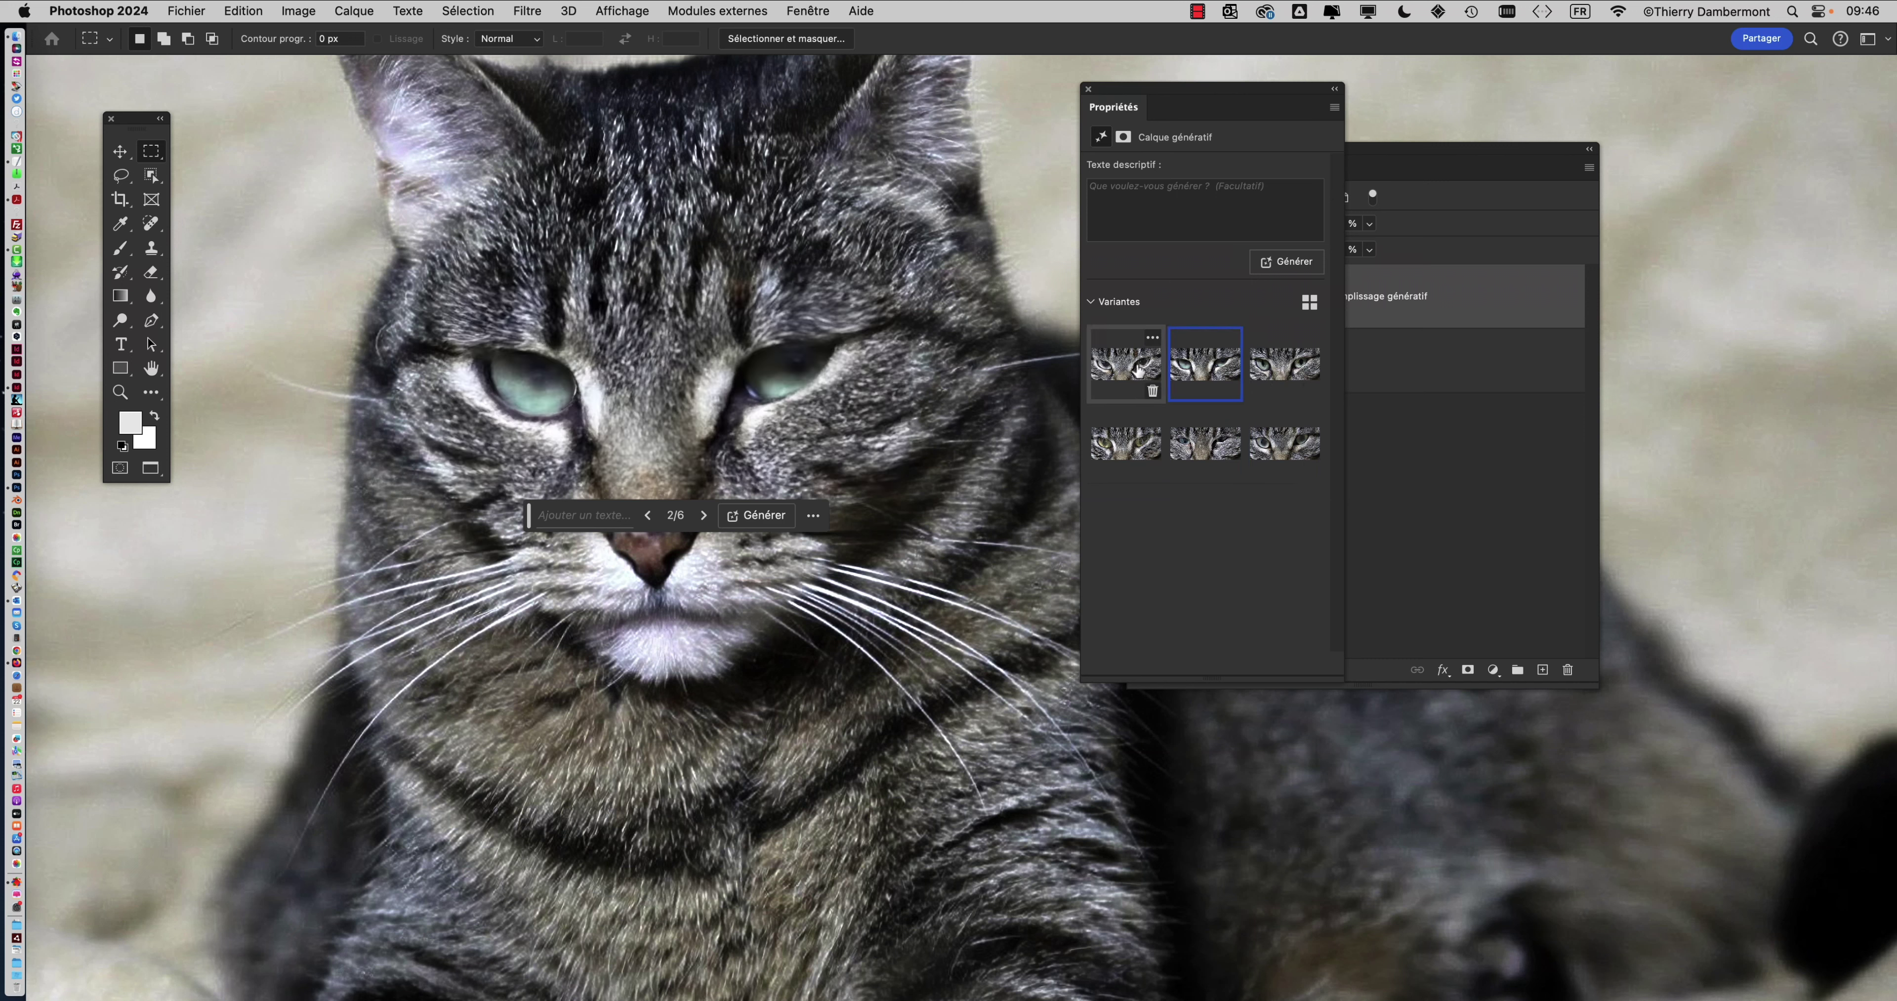
left_click(1140, 371)
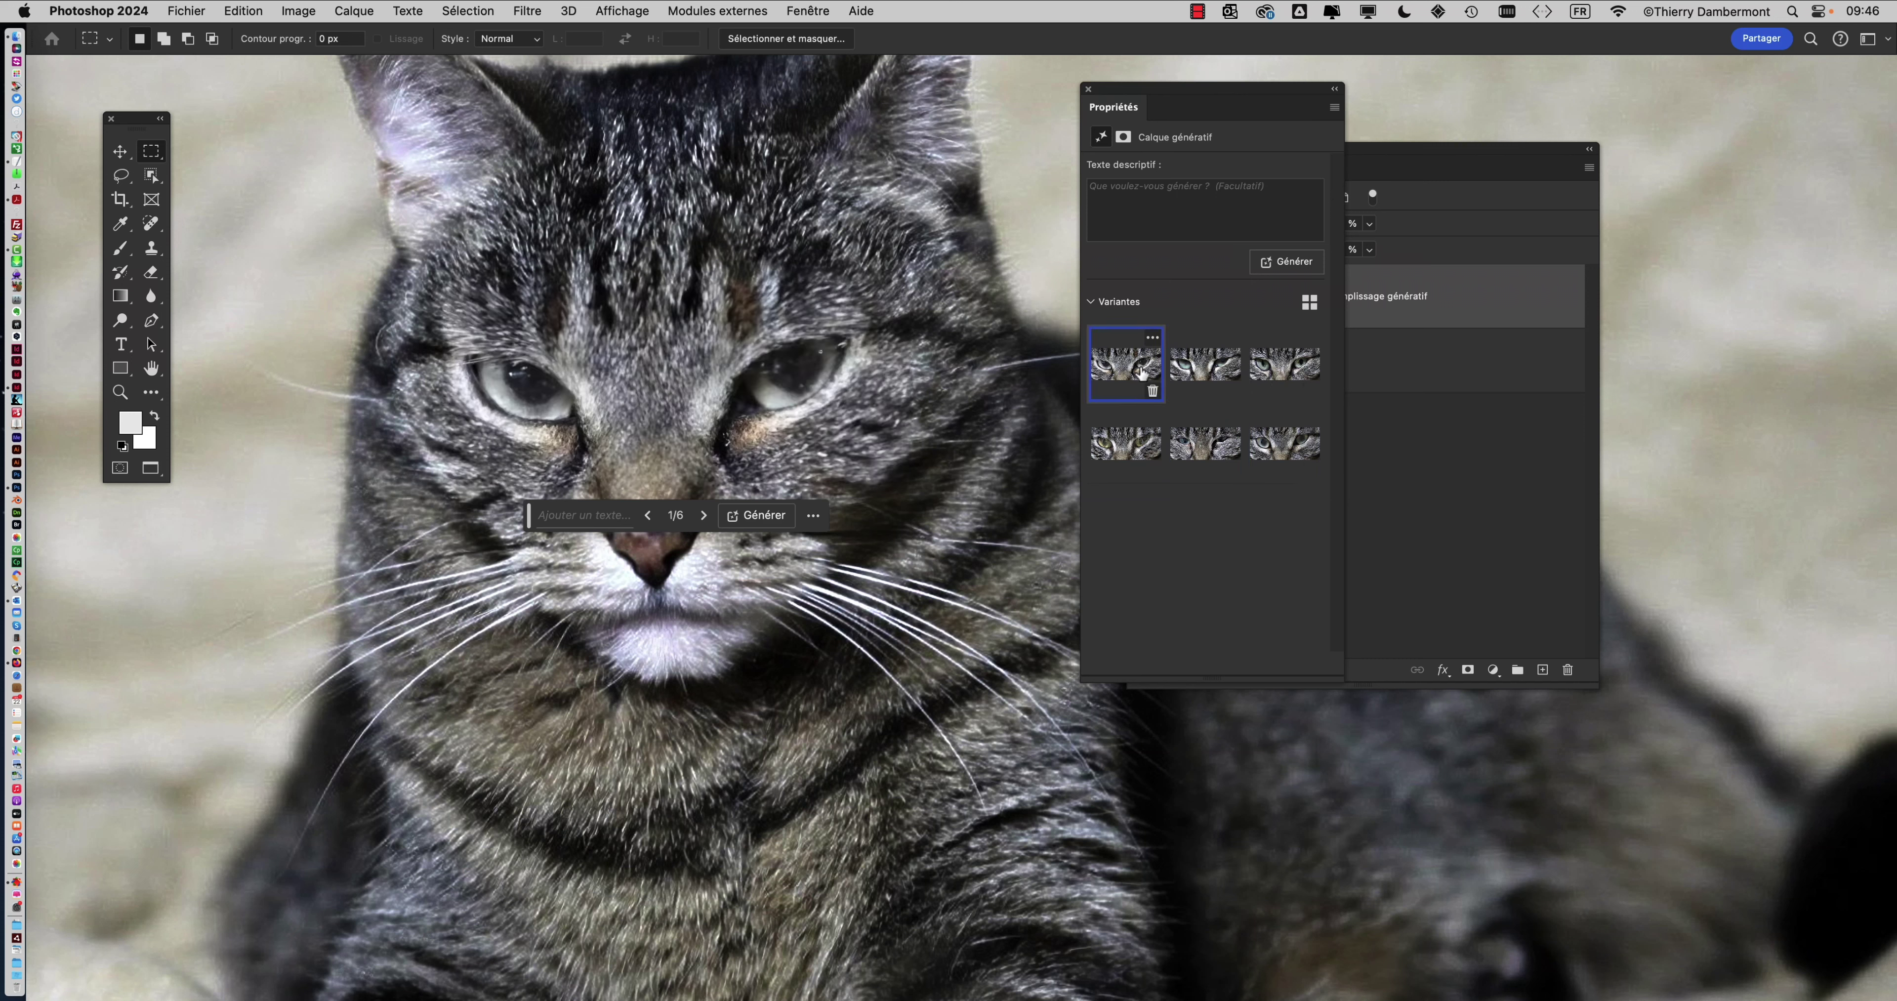
- Generate another three eye variants without a prompt, compare several and keep the first one
left_click(1282, 263)
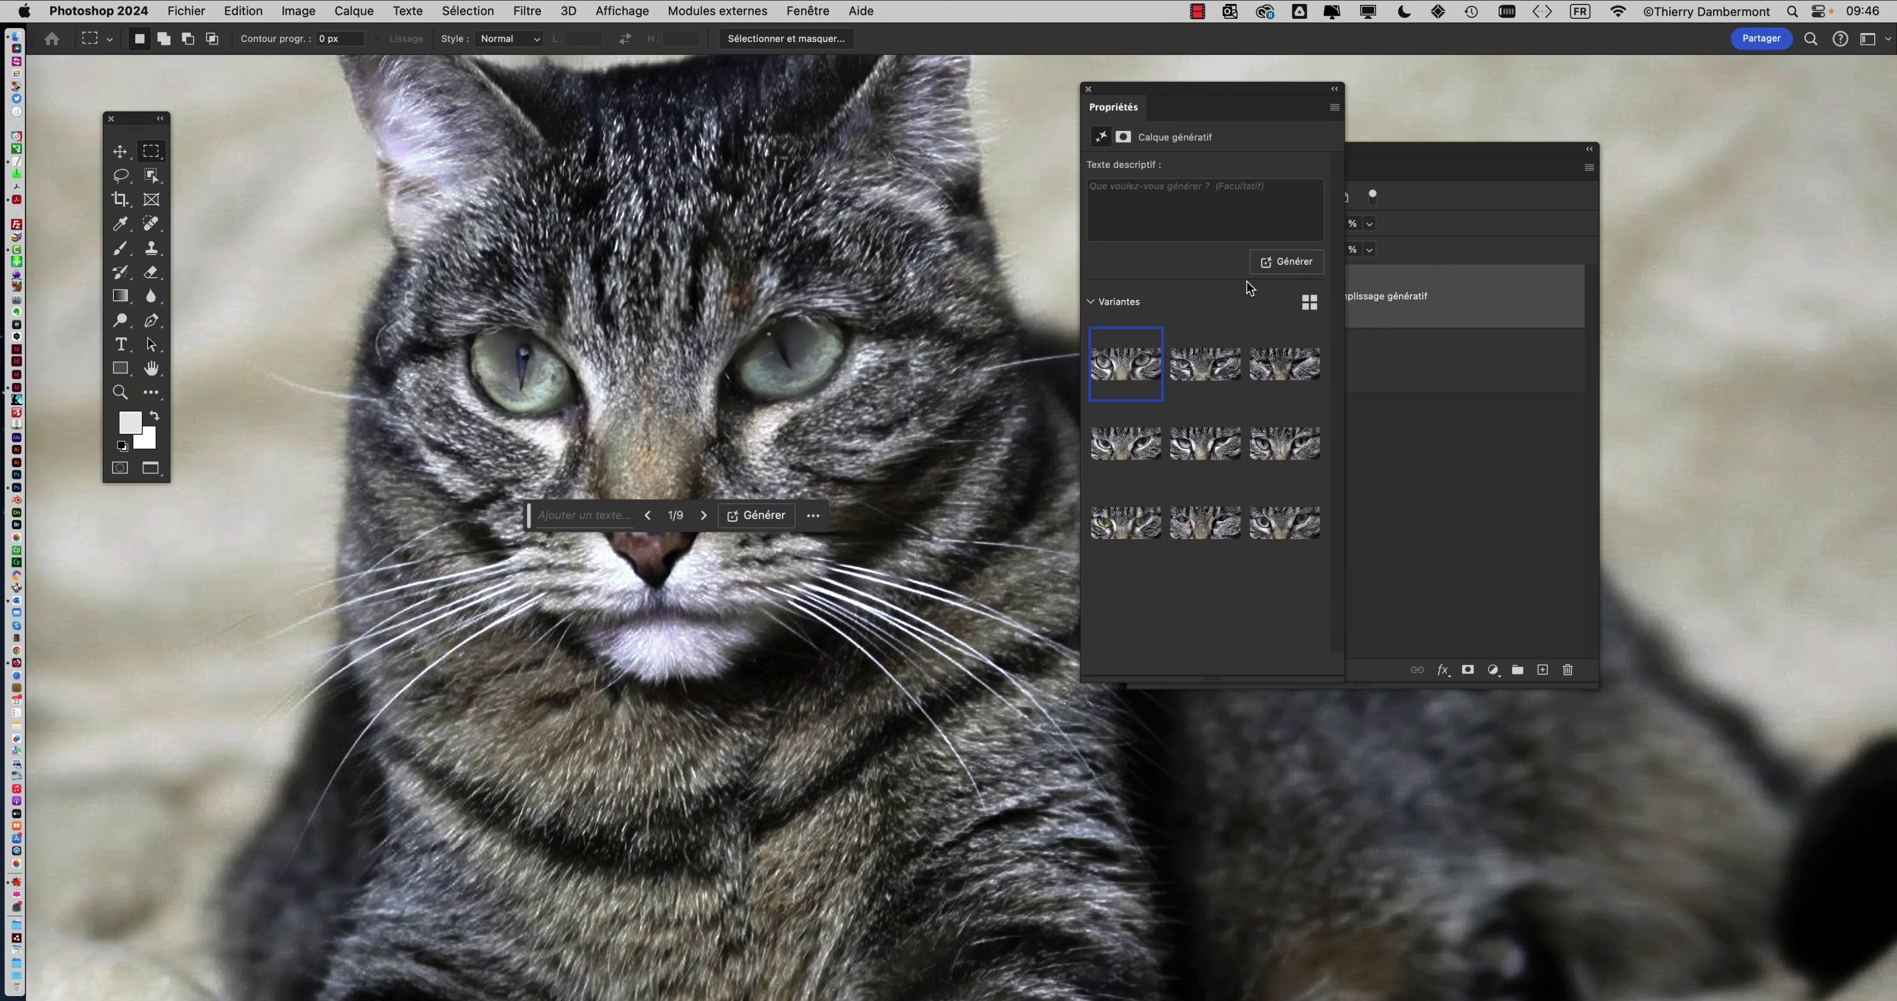
left_click(1203, 378)
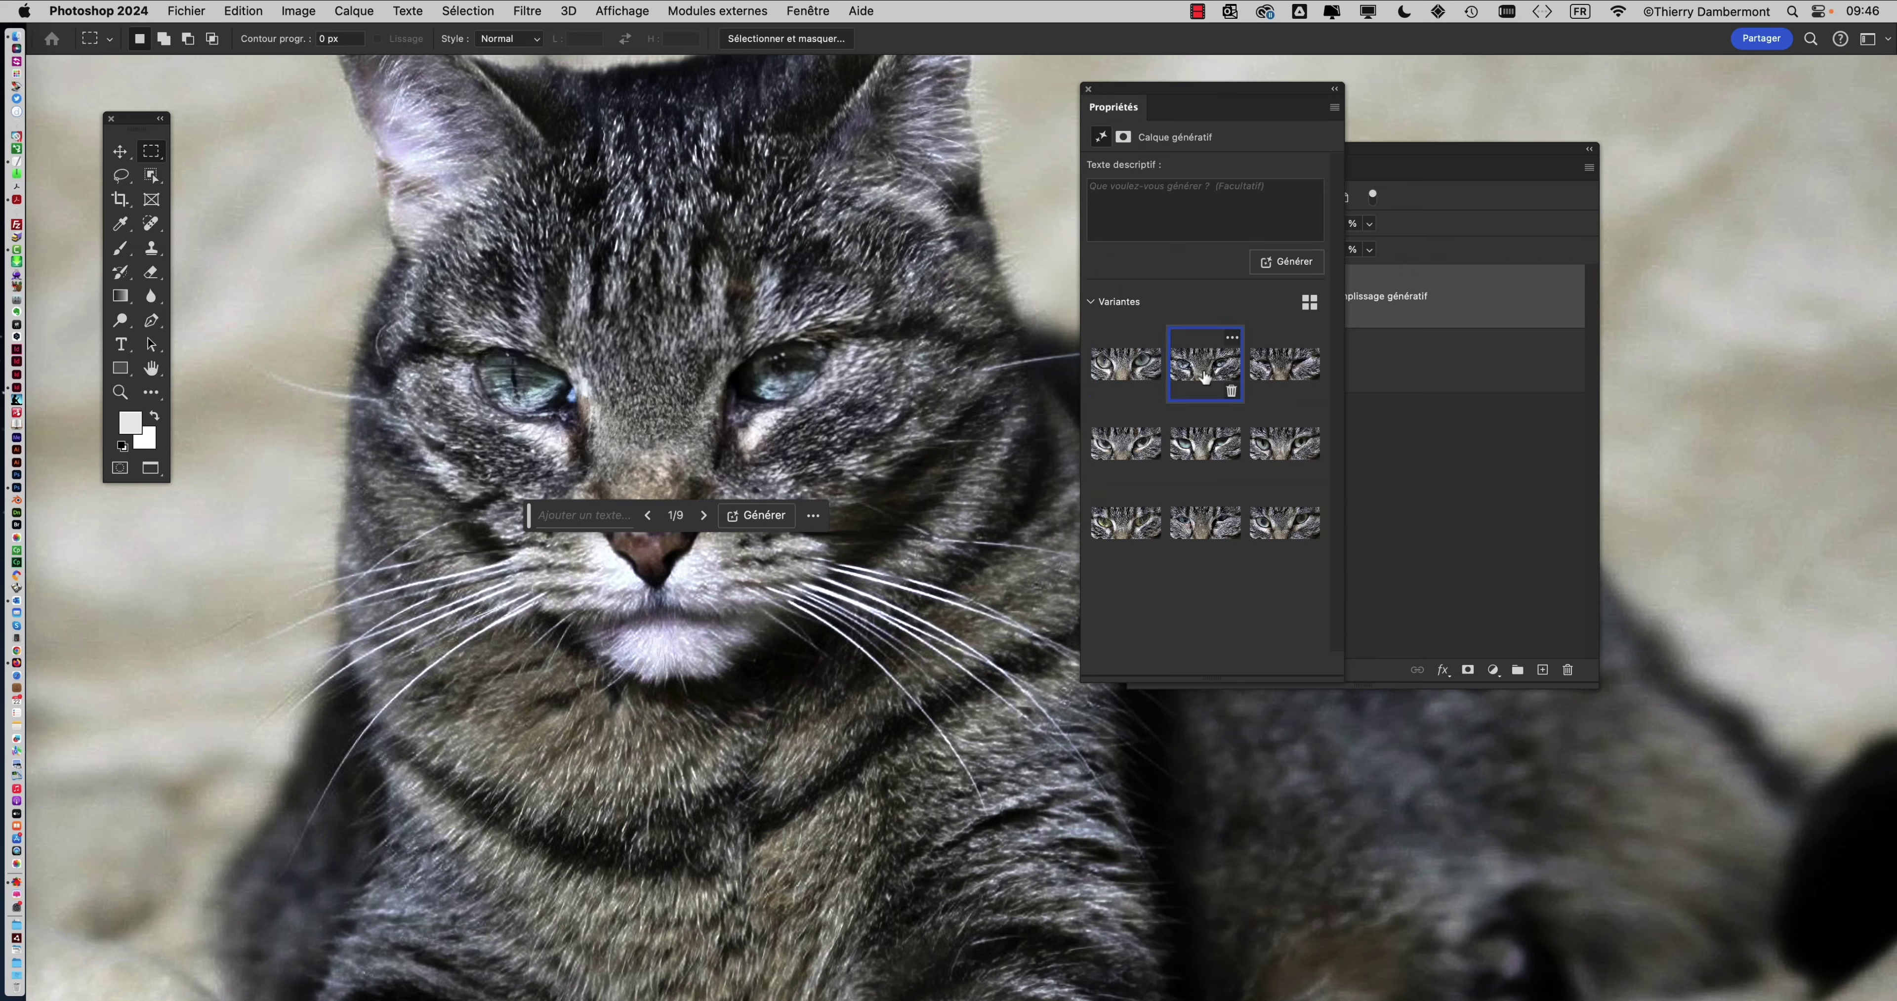
left_click(1282, 375)
left_click(1133, 384)
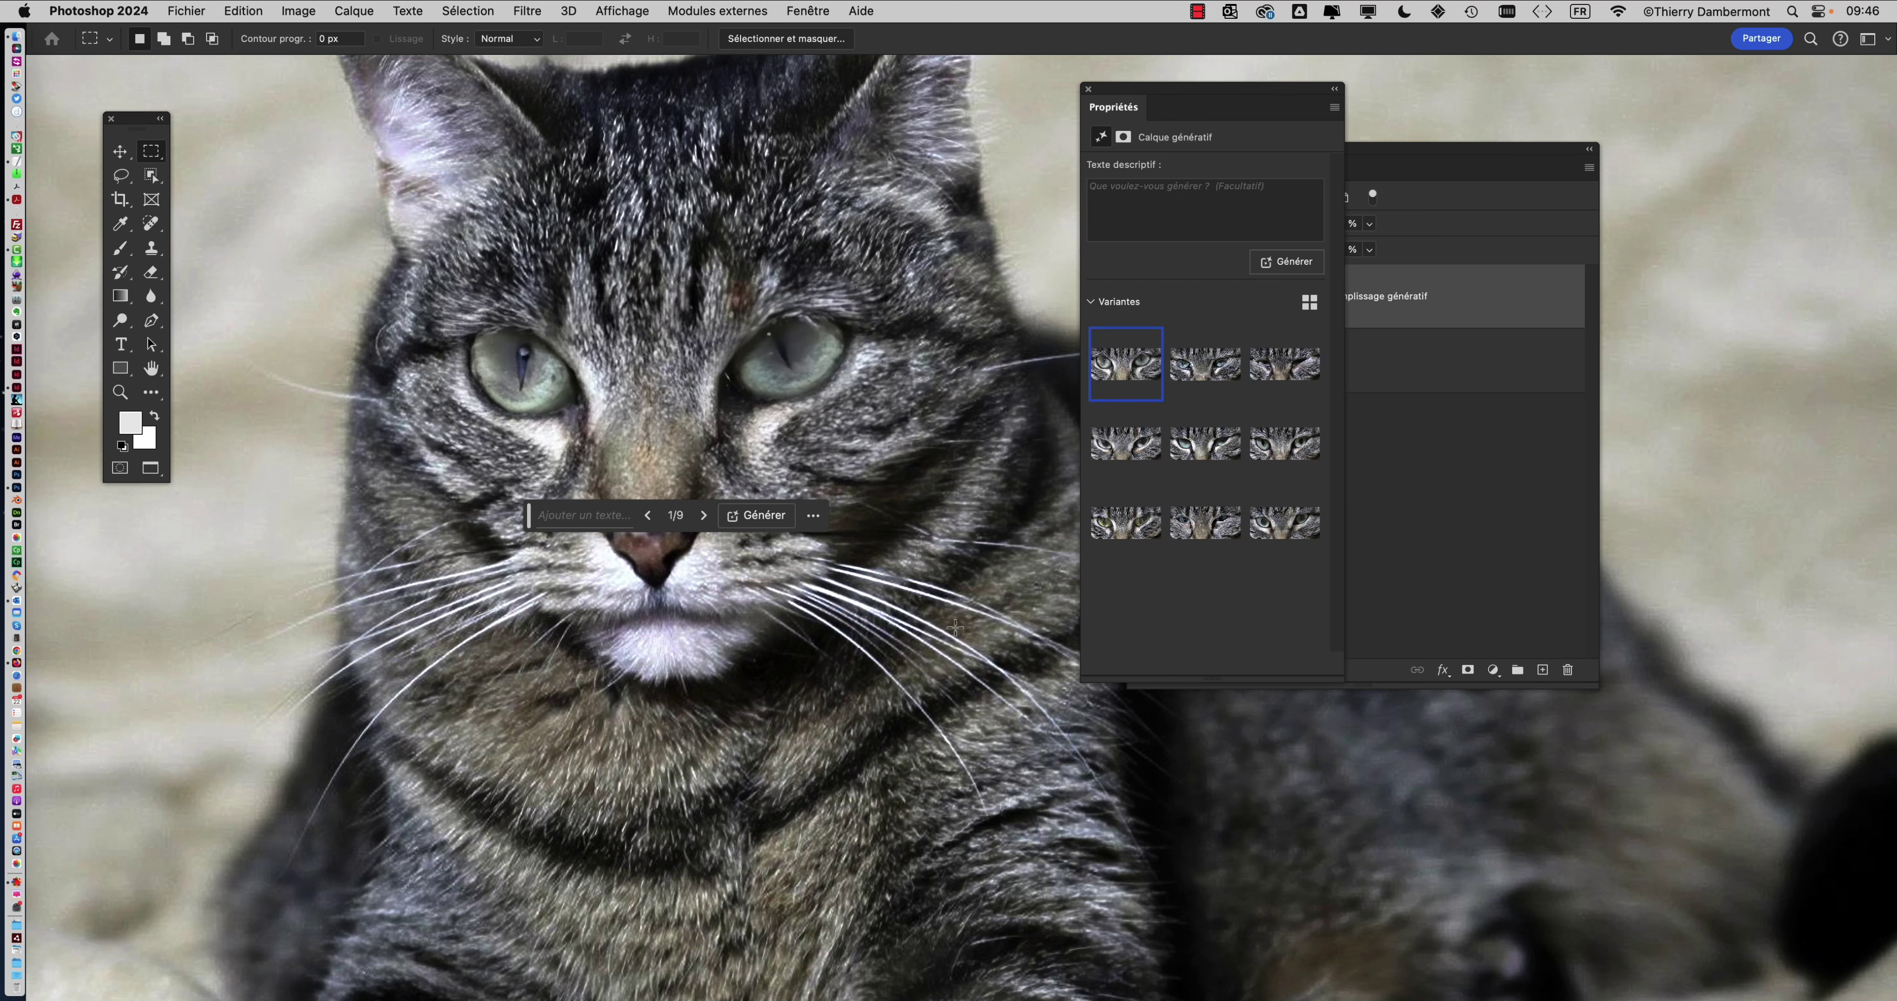
left_click(1133, 451)
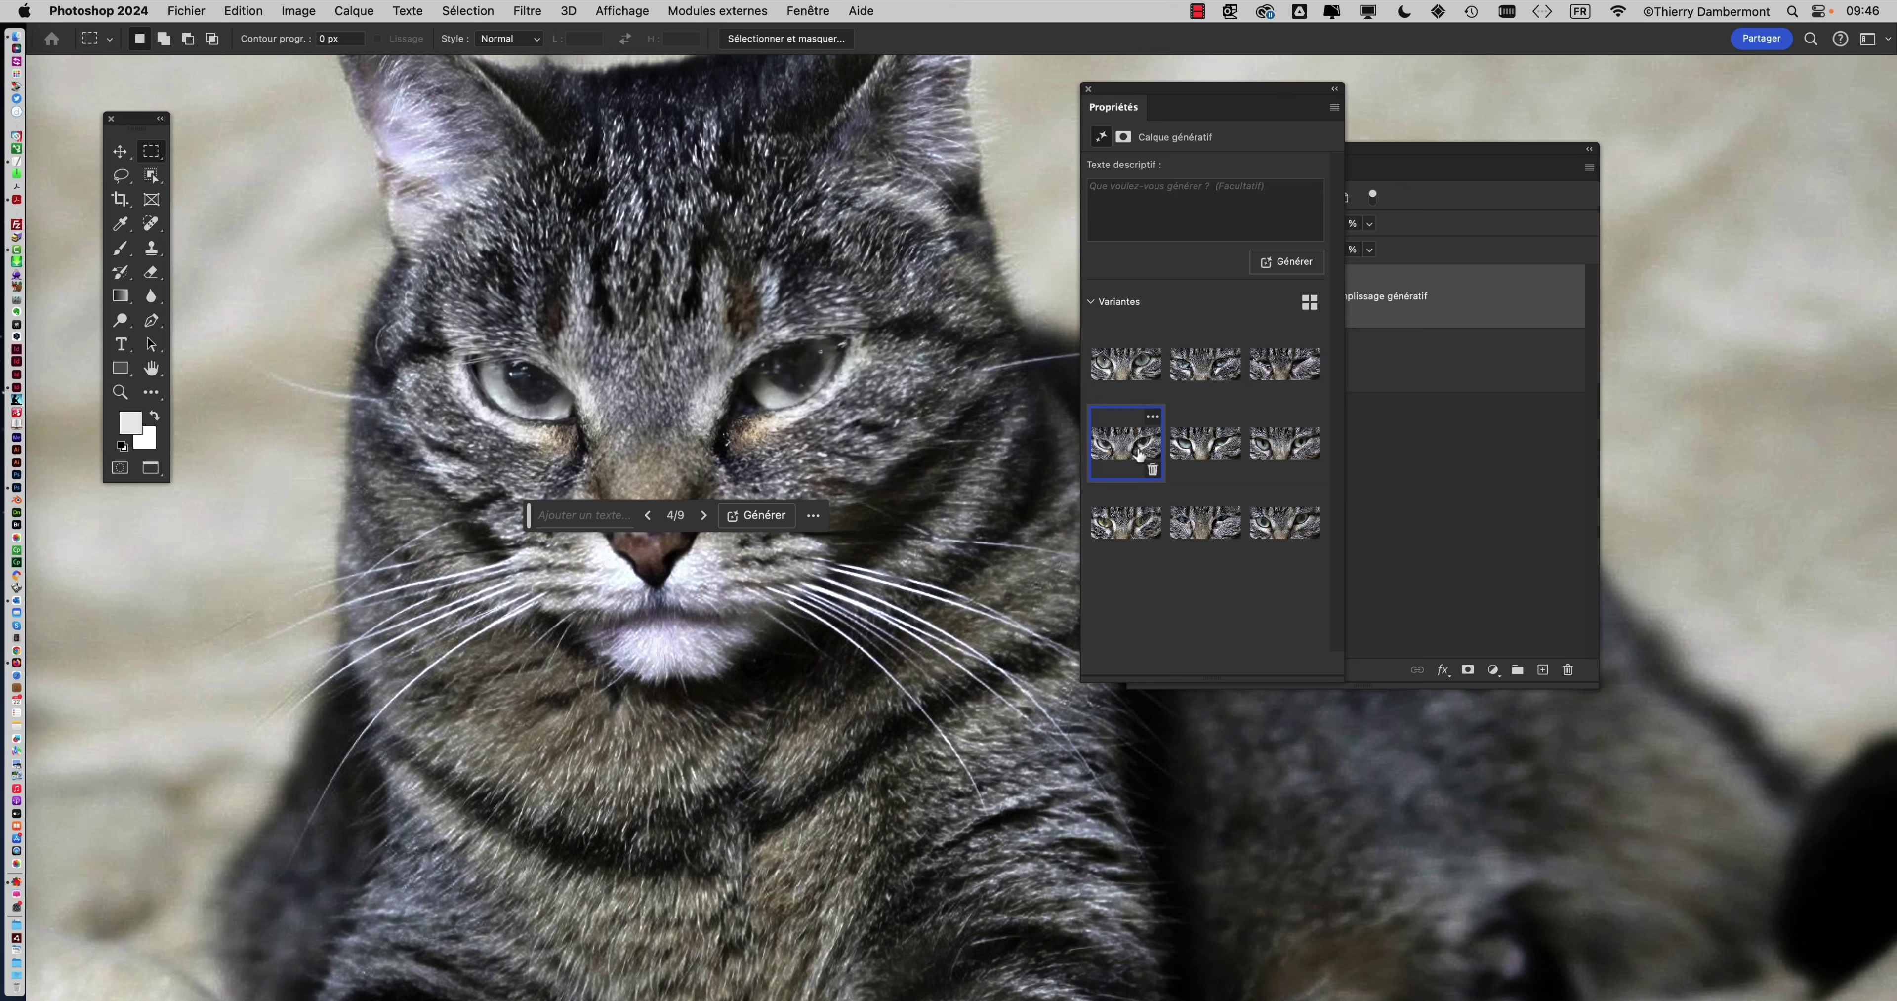
left_click(1127, 368)
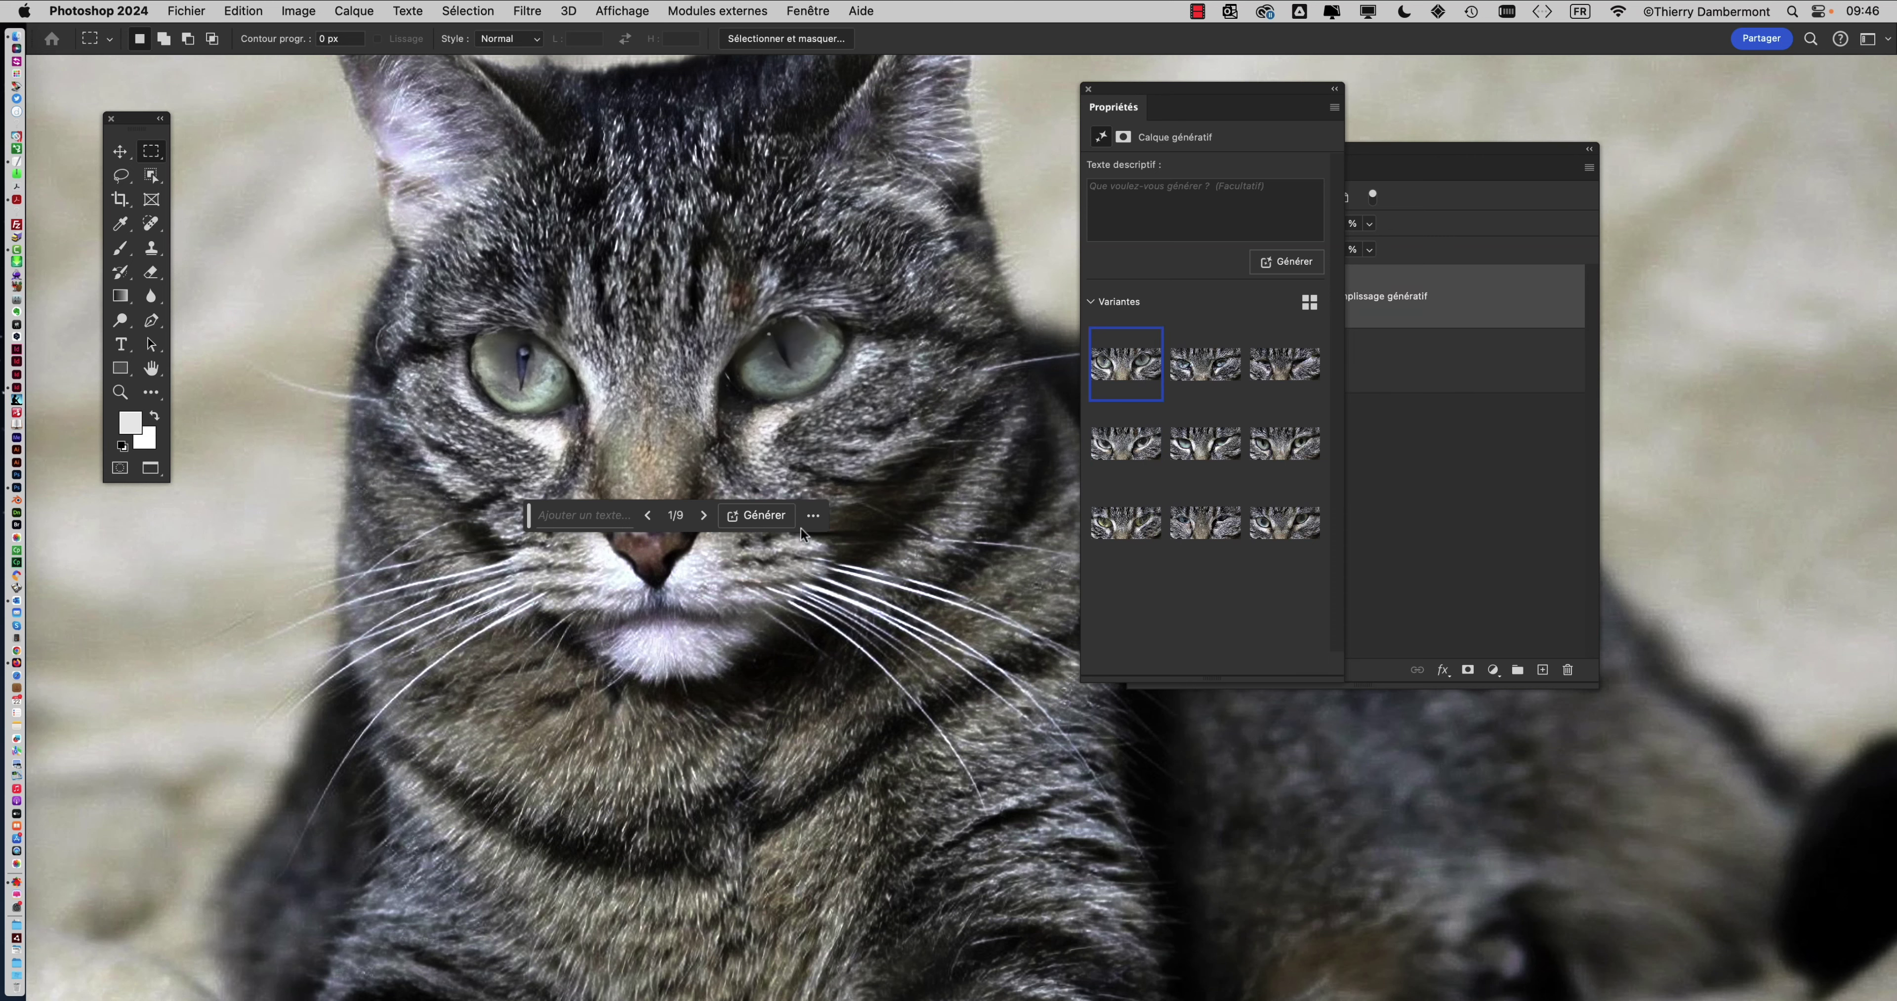
- Save the retouched cat image and switch to InDesign to check it on page 2 of the brochure
scroll(696, 546, "down", 2)
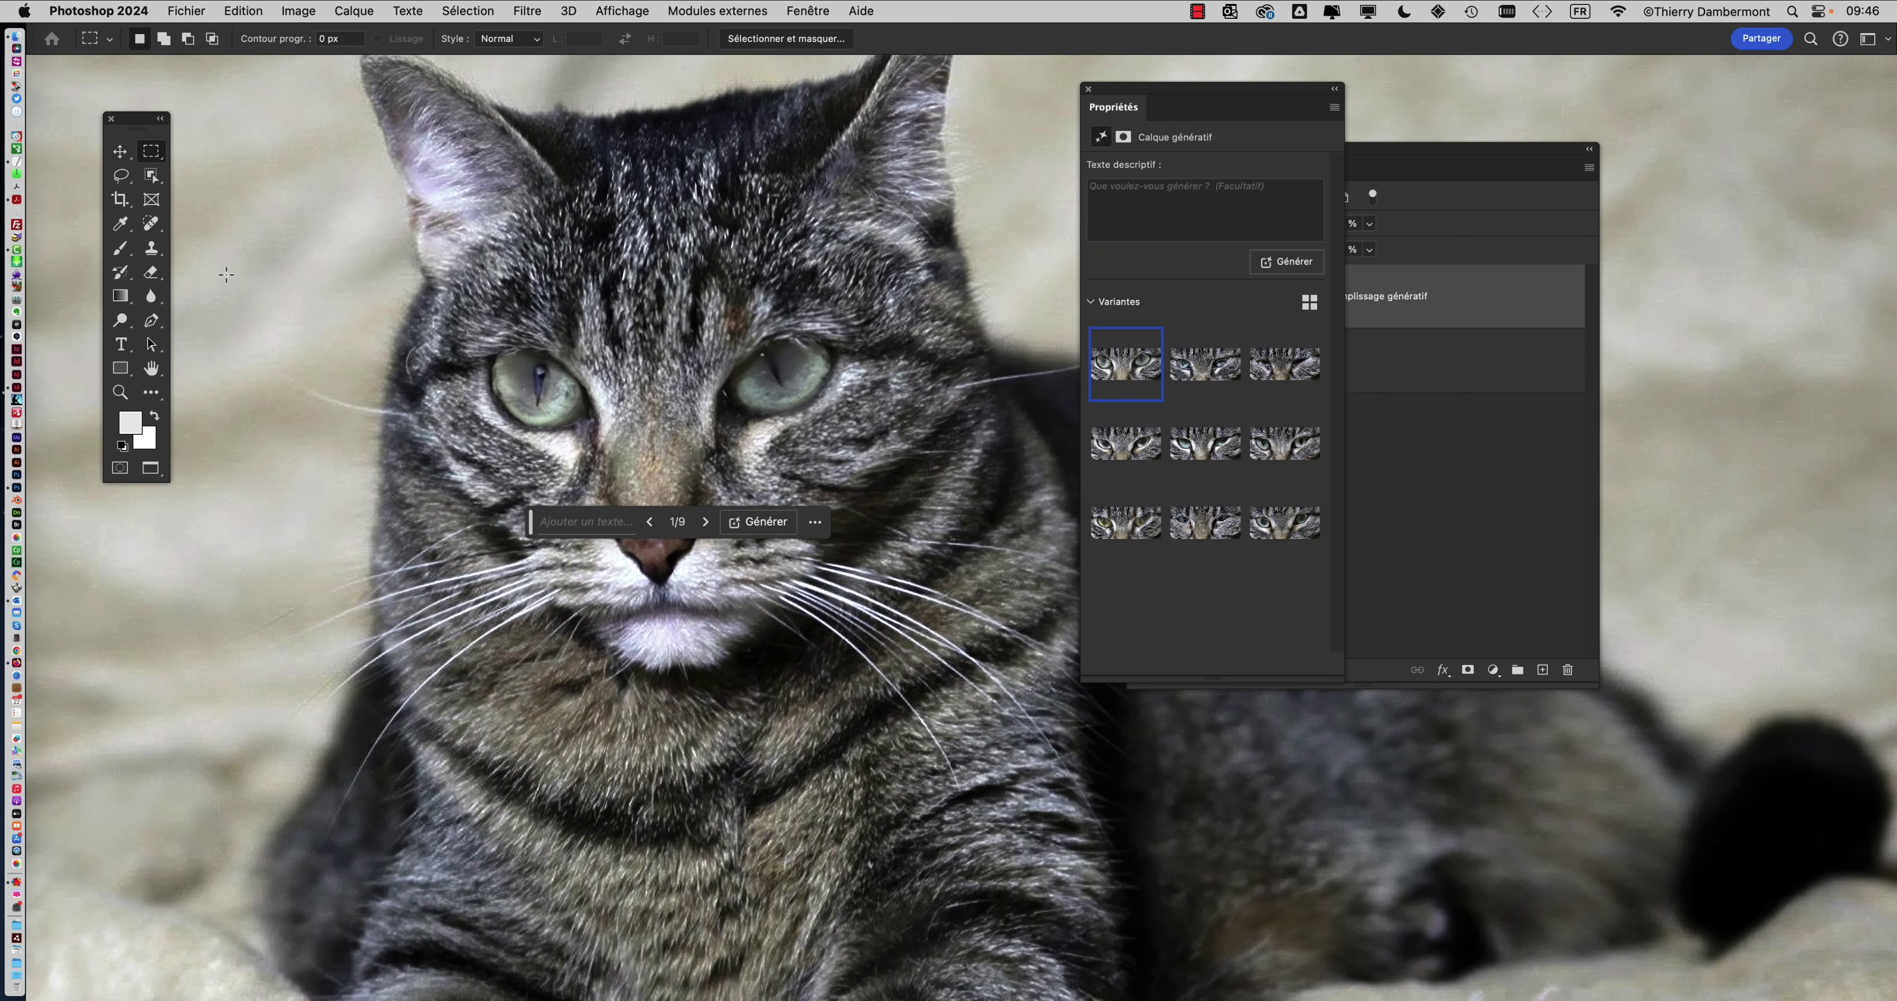
left_click(195, 9)
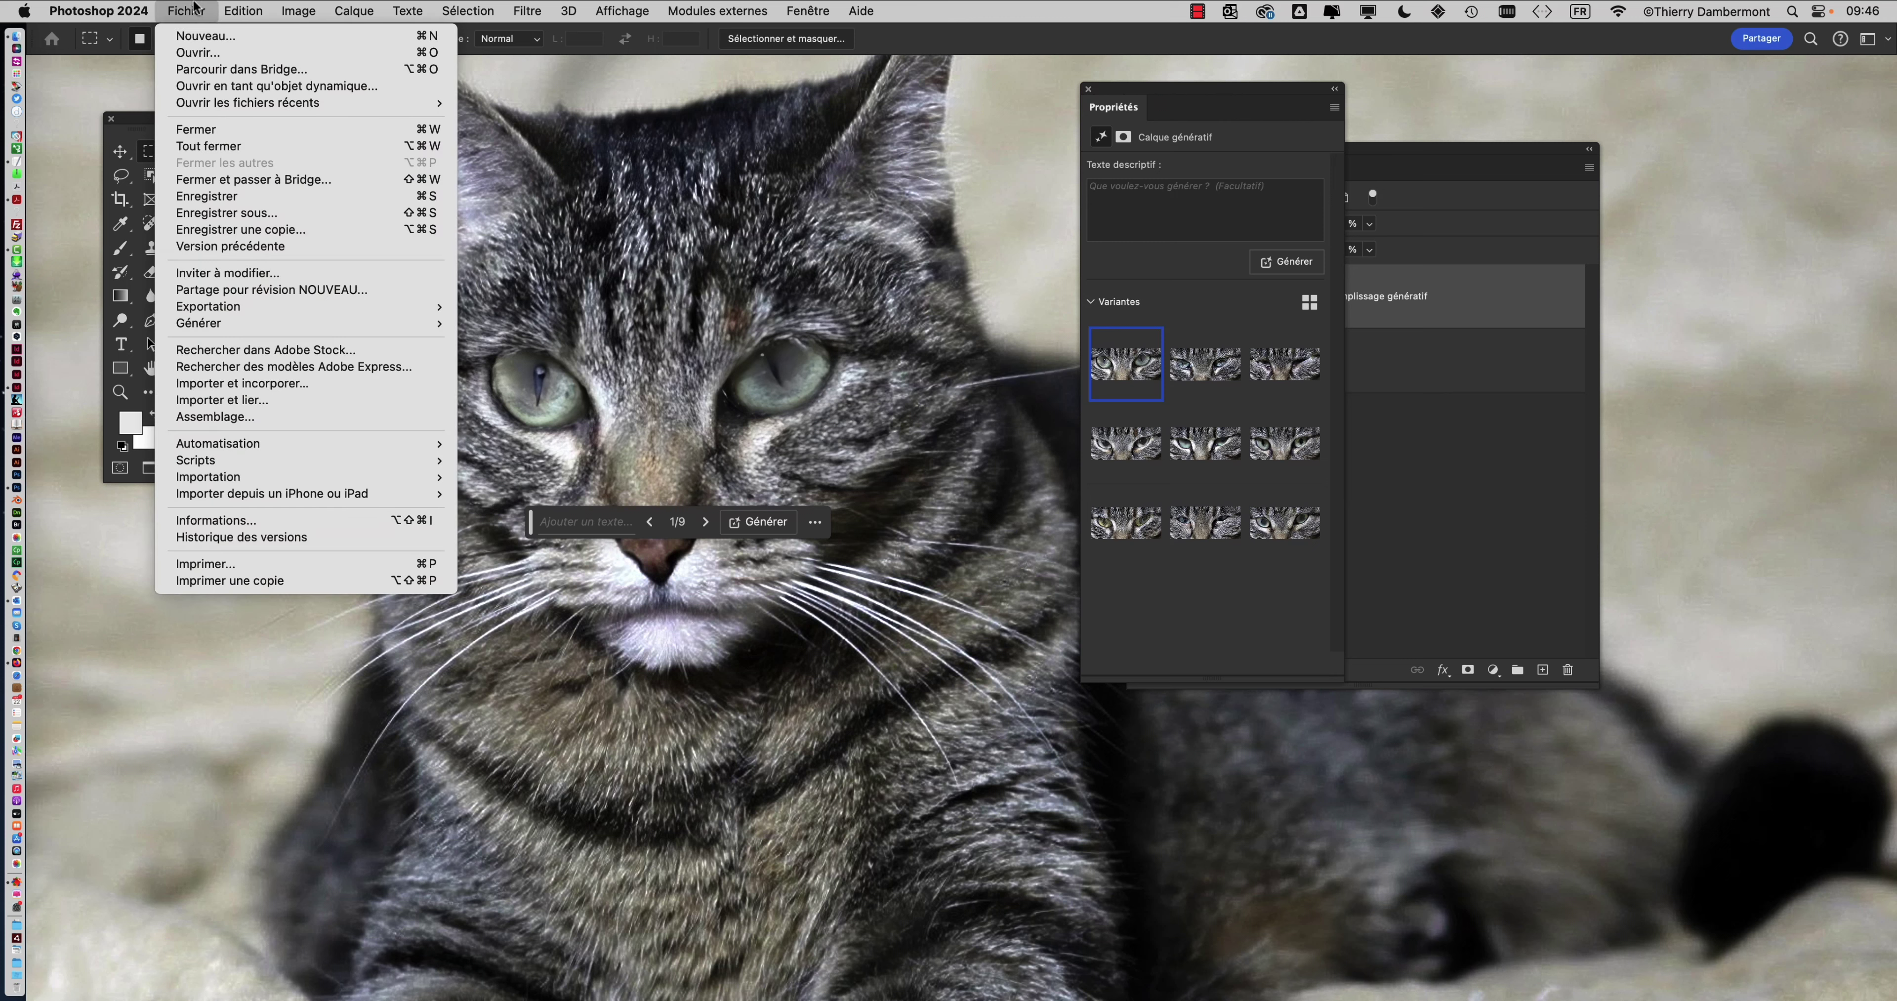
left_click(218, 197)
key("super+Tab")
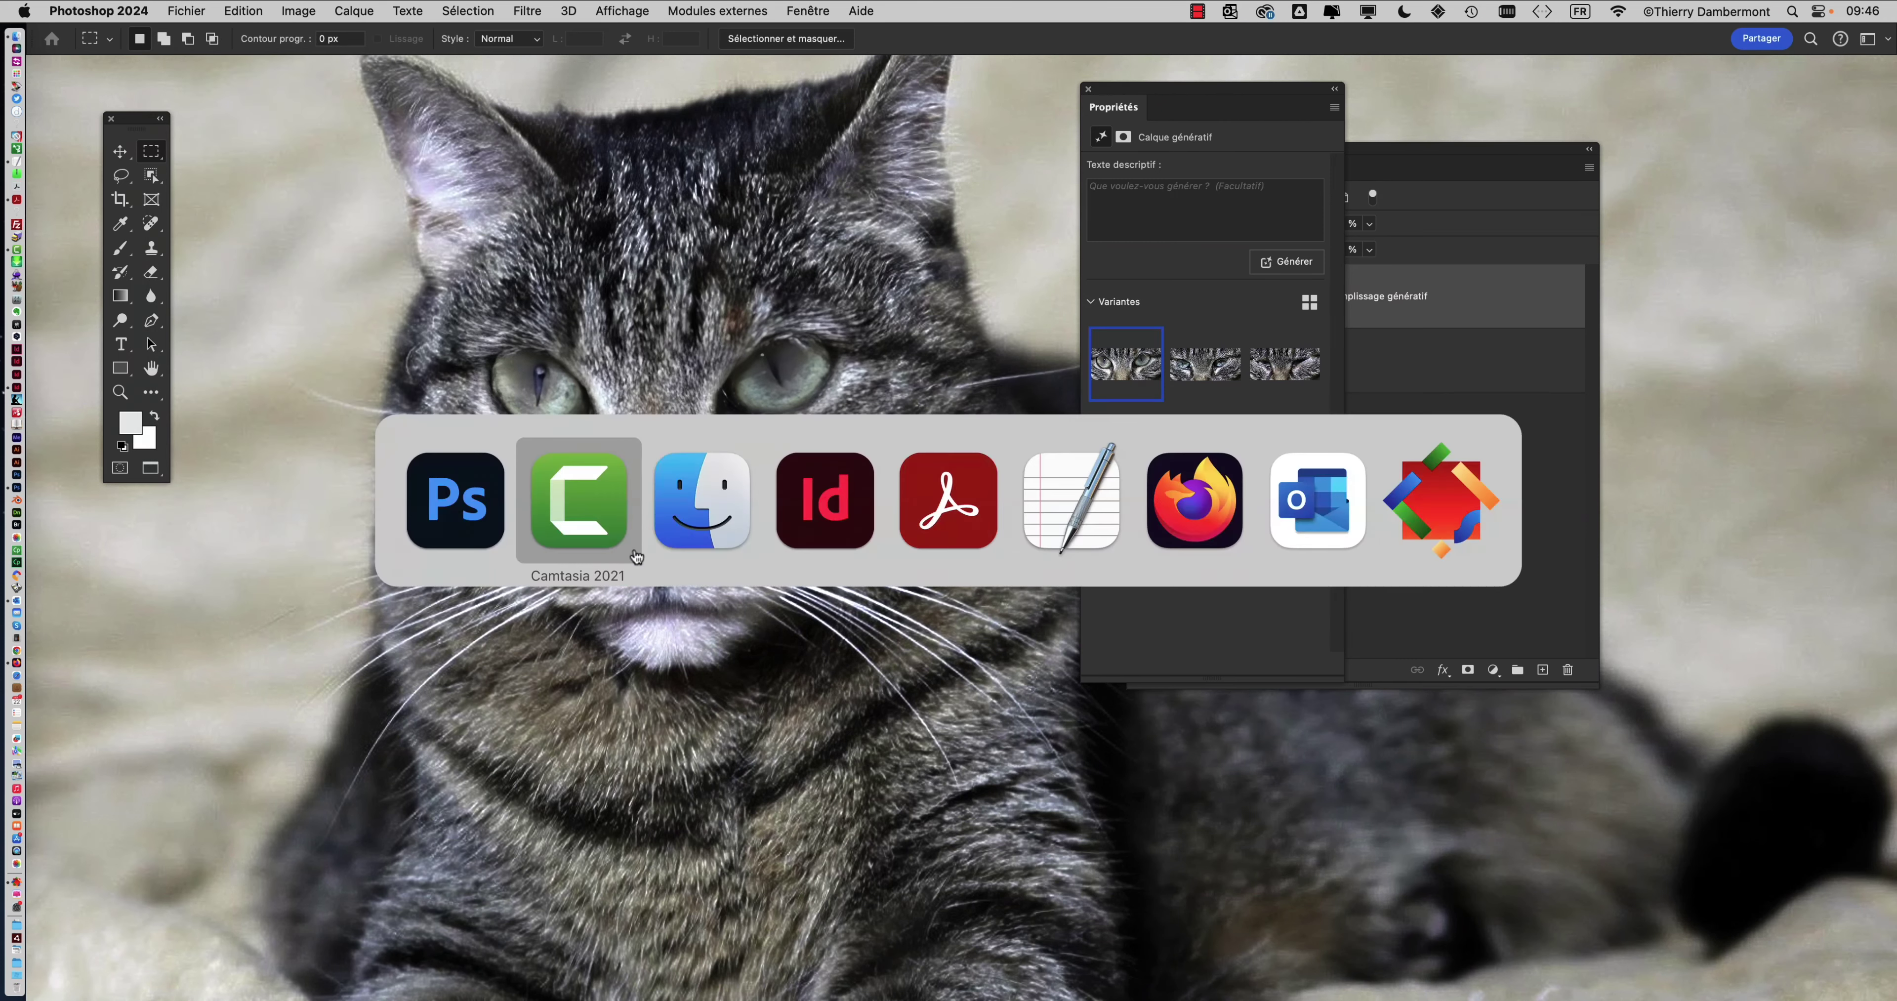
left_click(807, 509)
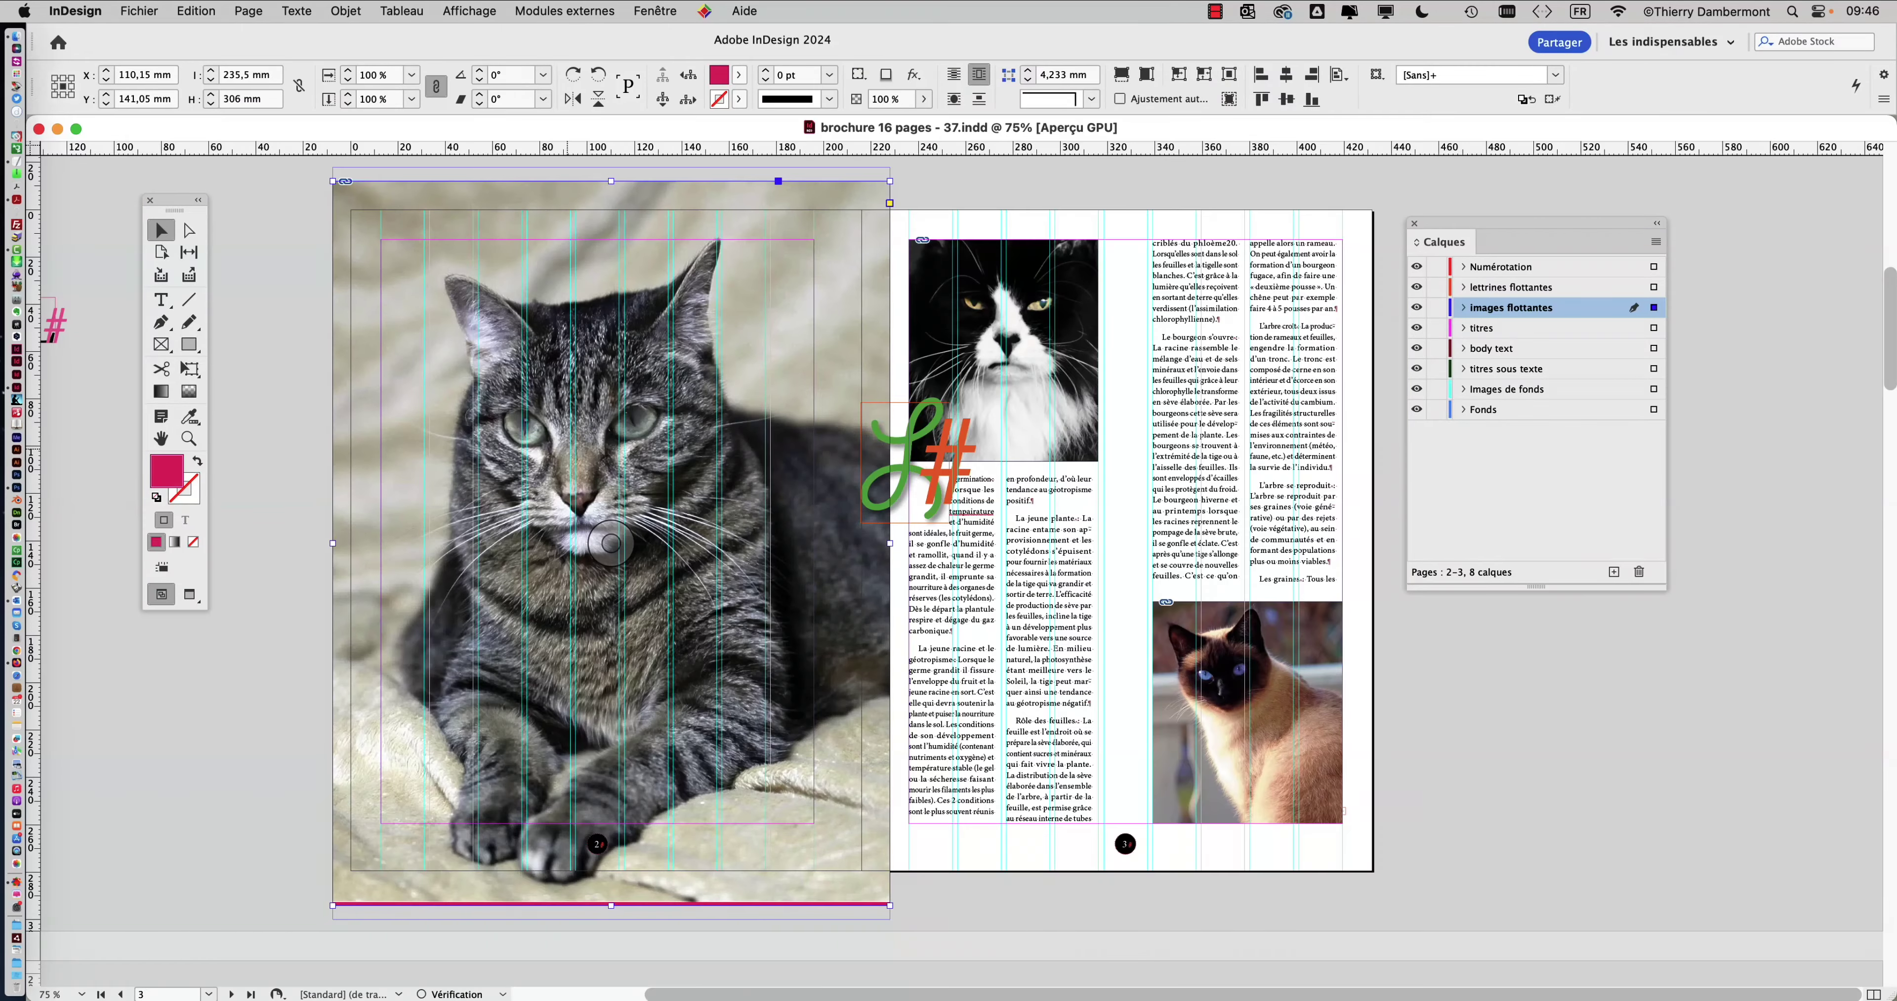
scroll(569, 456, "down", 5)
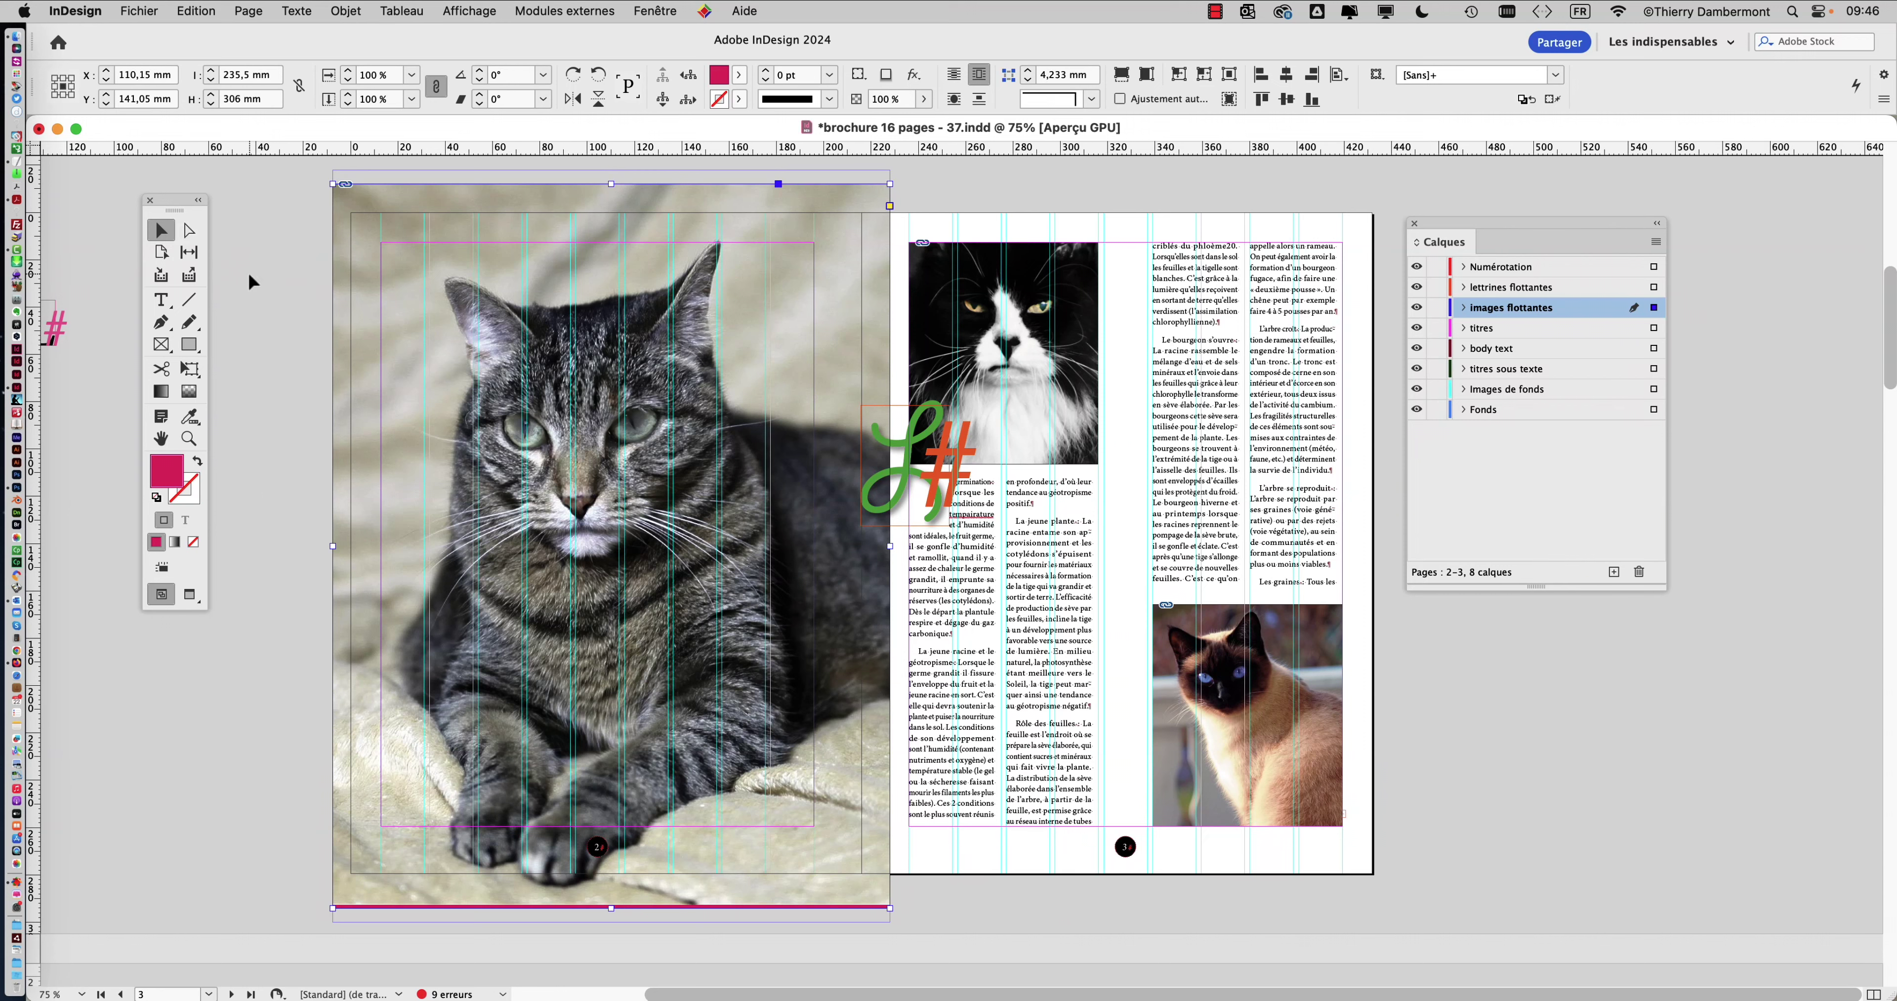
- Switch back to Photoshop and close the Properties panel to uncover the Layers panel
key("super+Tab")
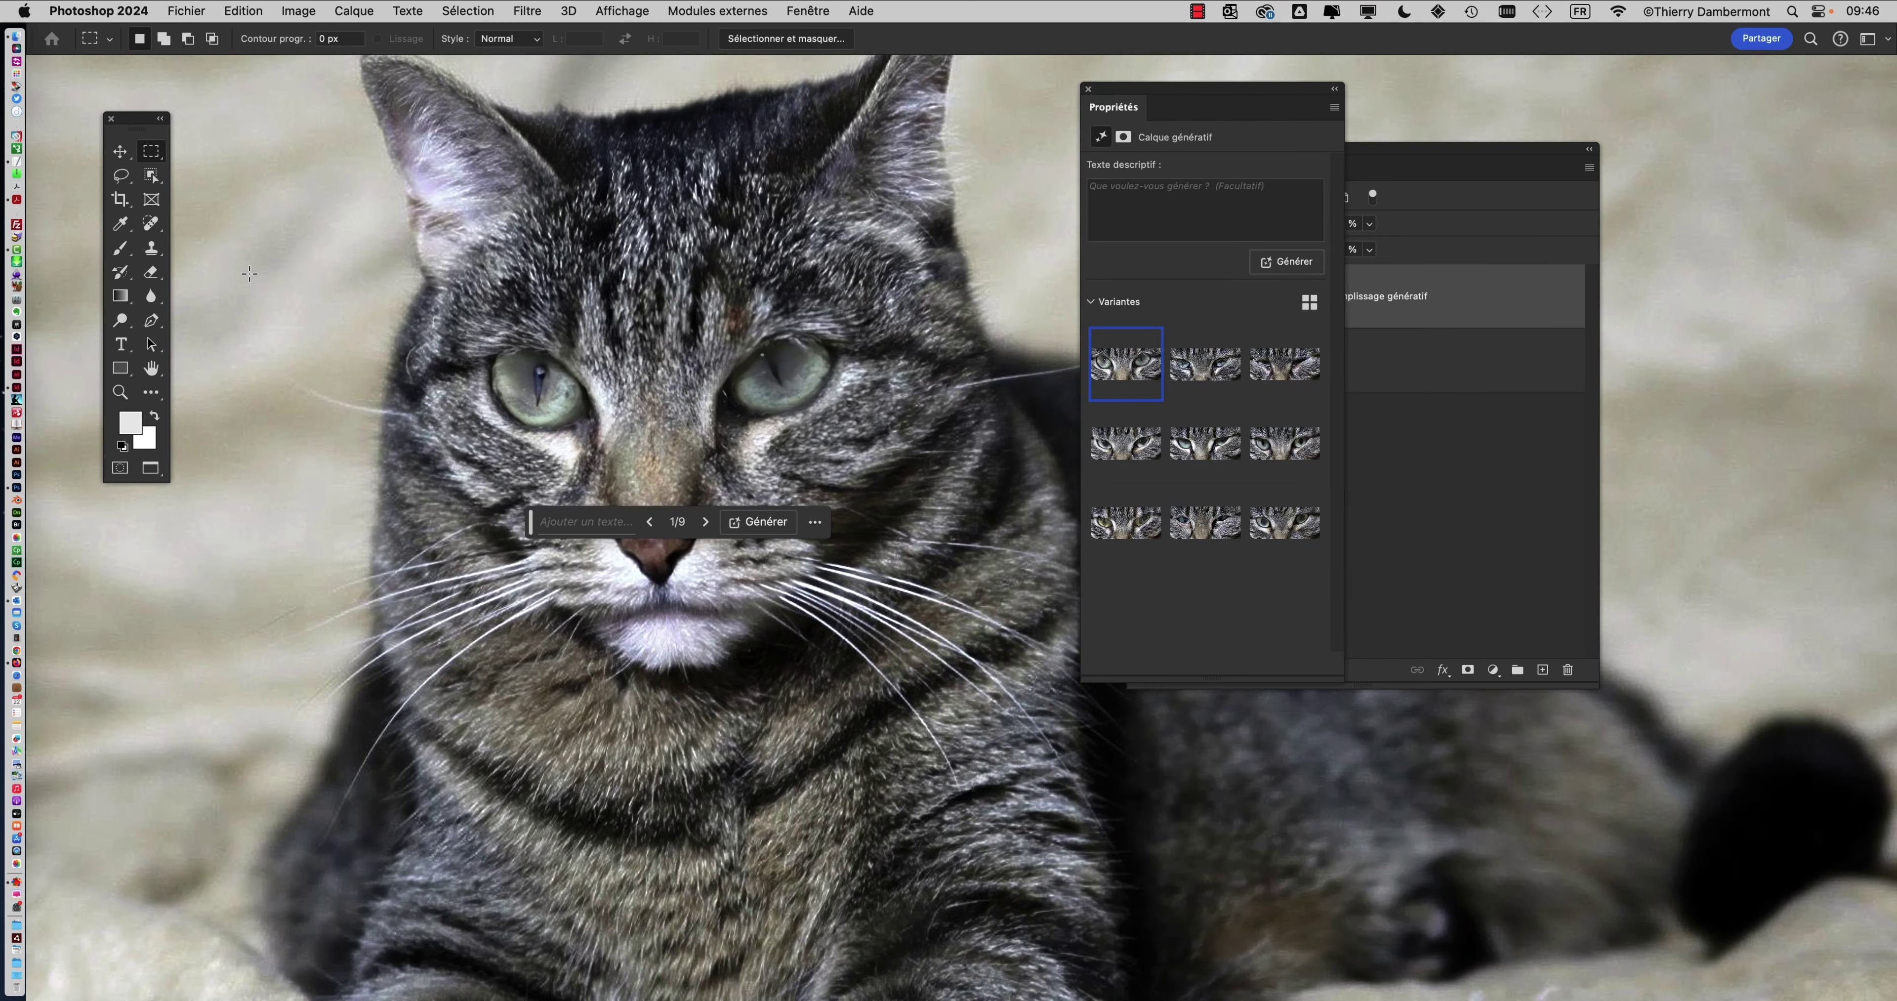
left_click(1089, 89)
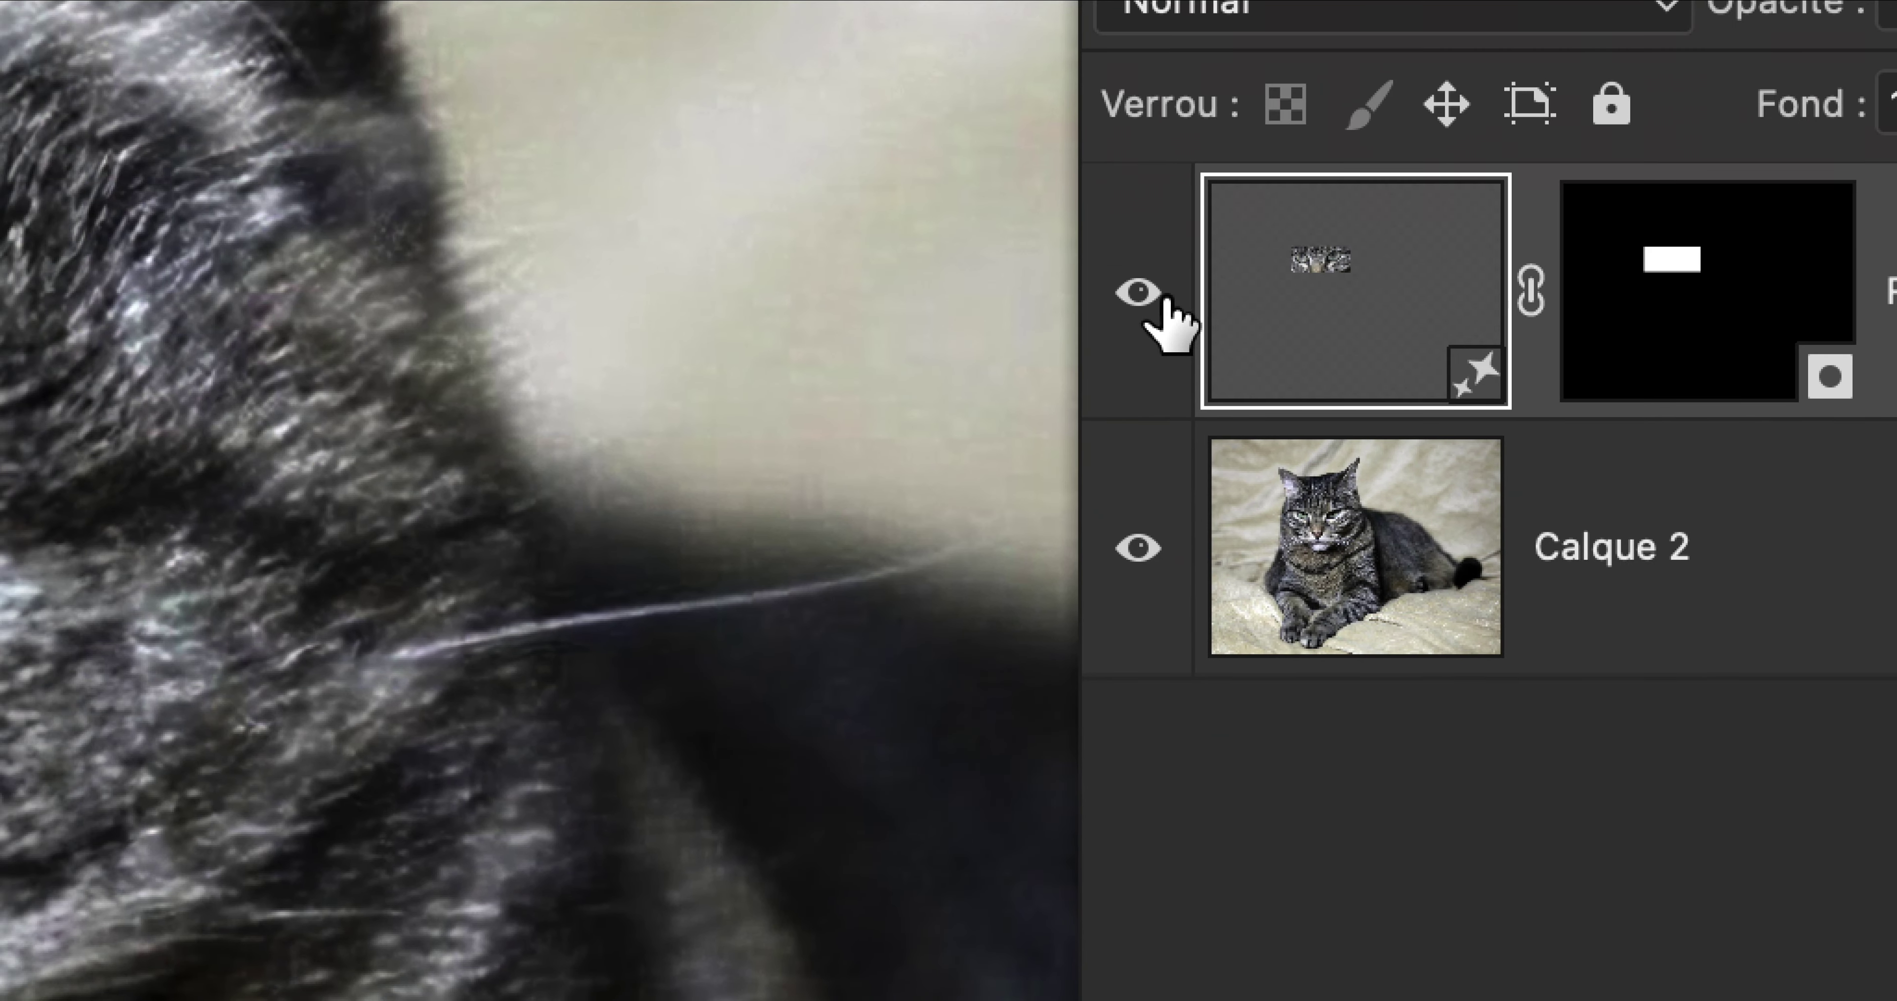
- Toggle the generative fill layer's visibility repeatedly to compare the cat's eyes before and after the retouch
left_click(887, 301)
left_click(1141, 288)
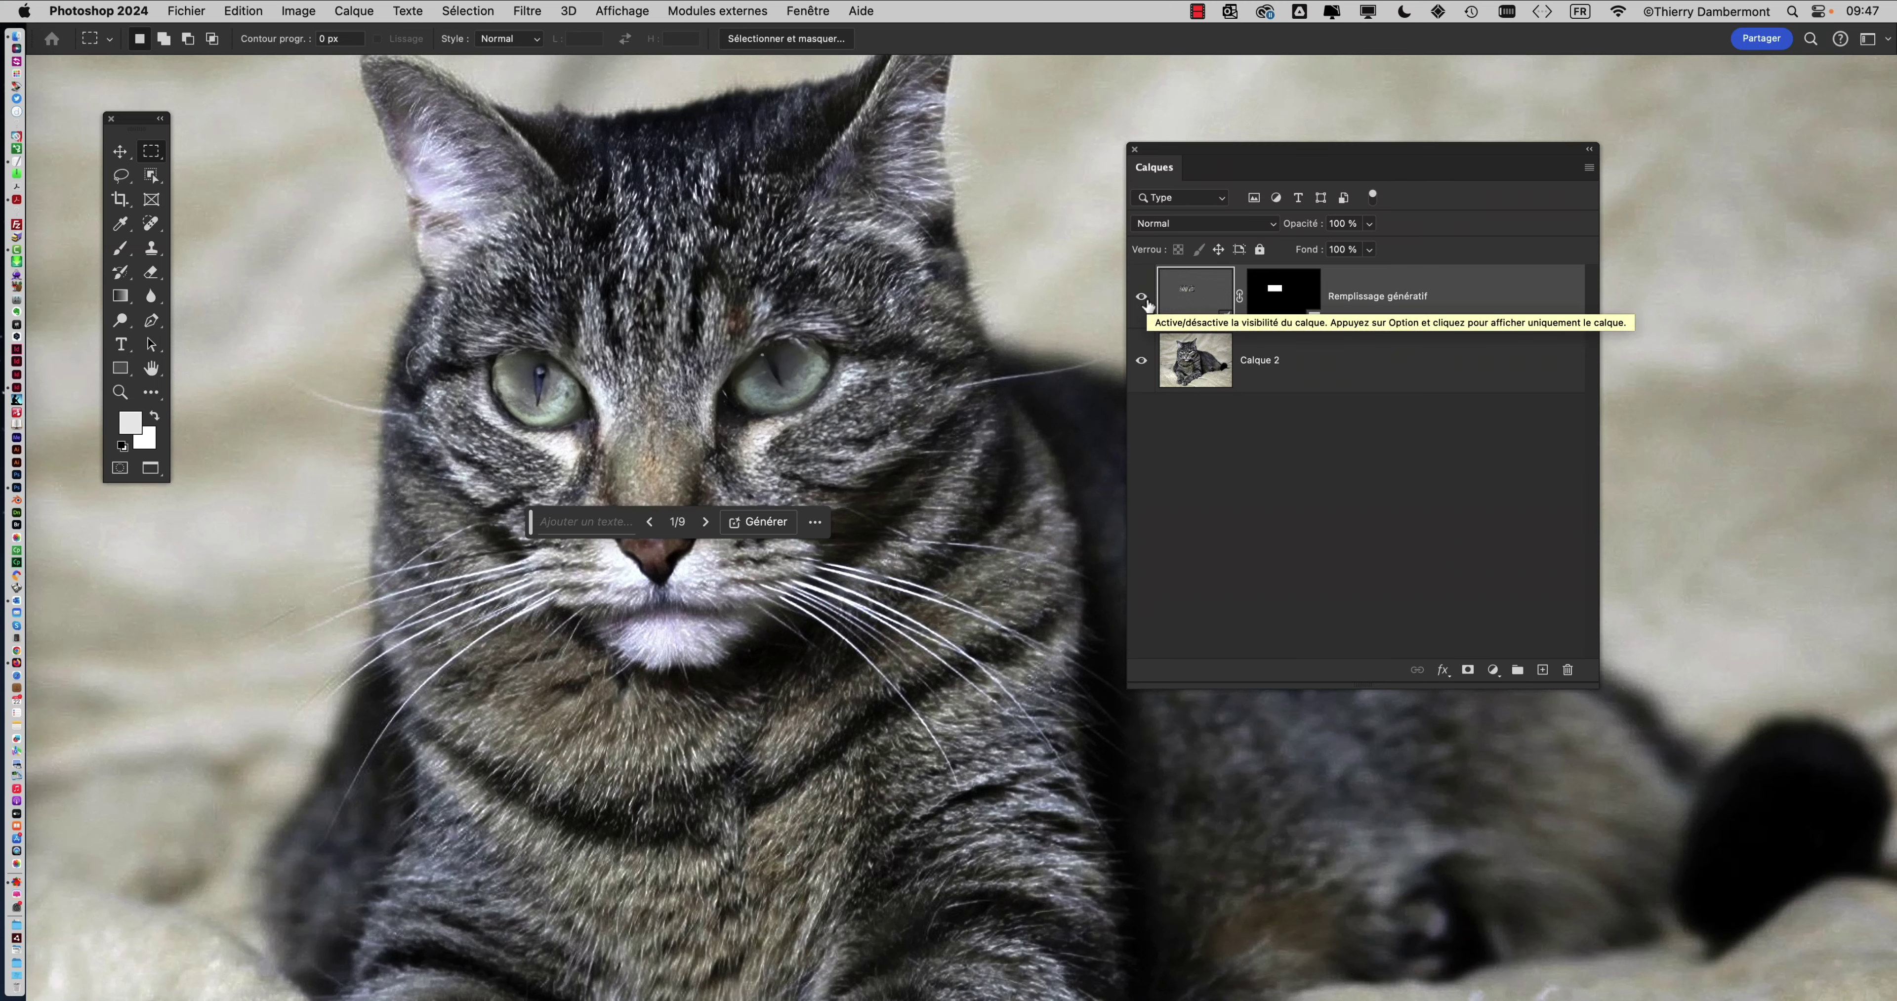
left_click(1145, 290)
left_click(1142, 297)
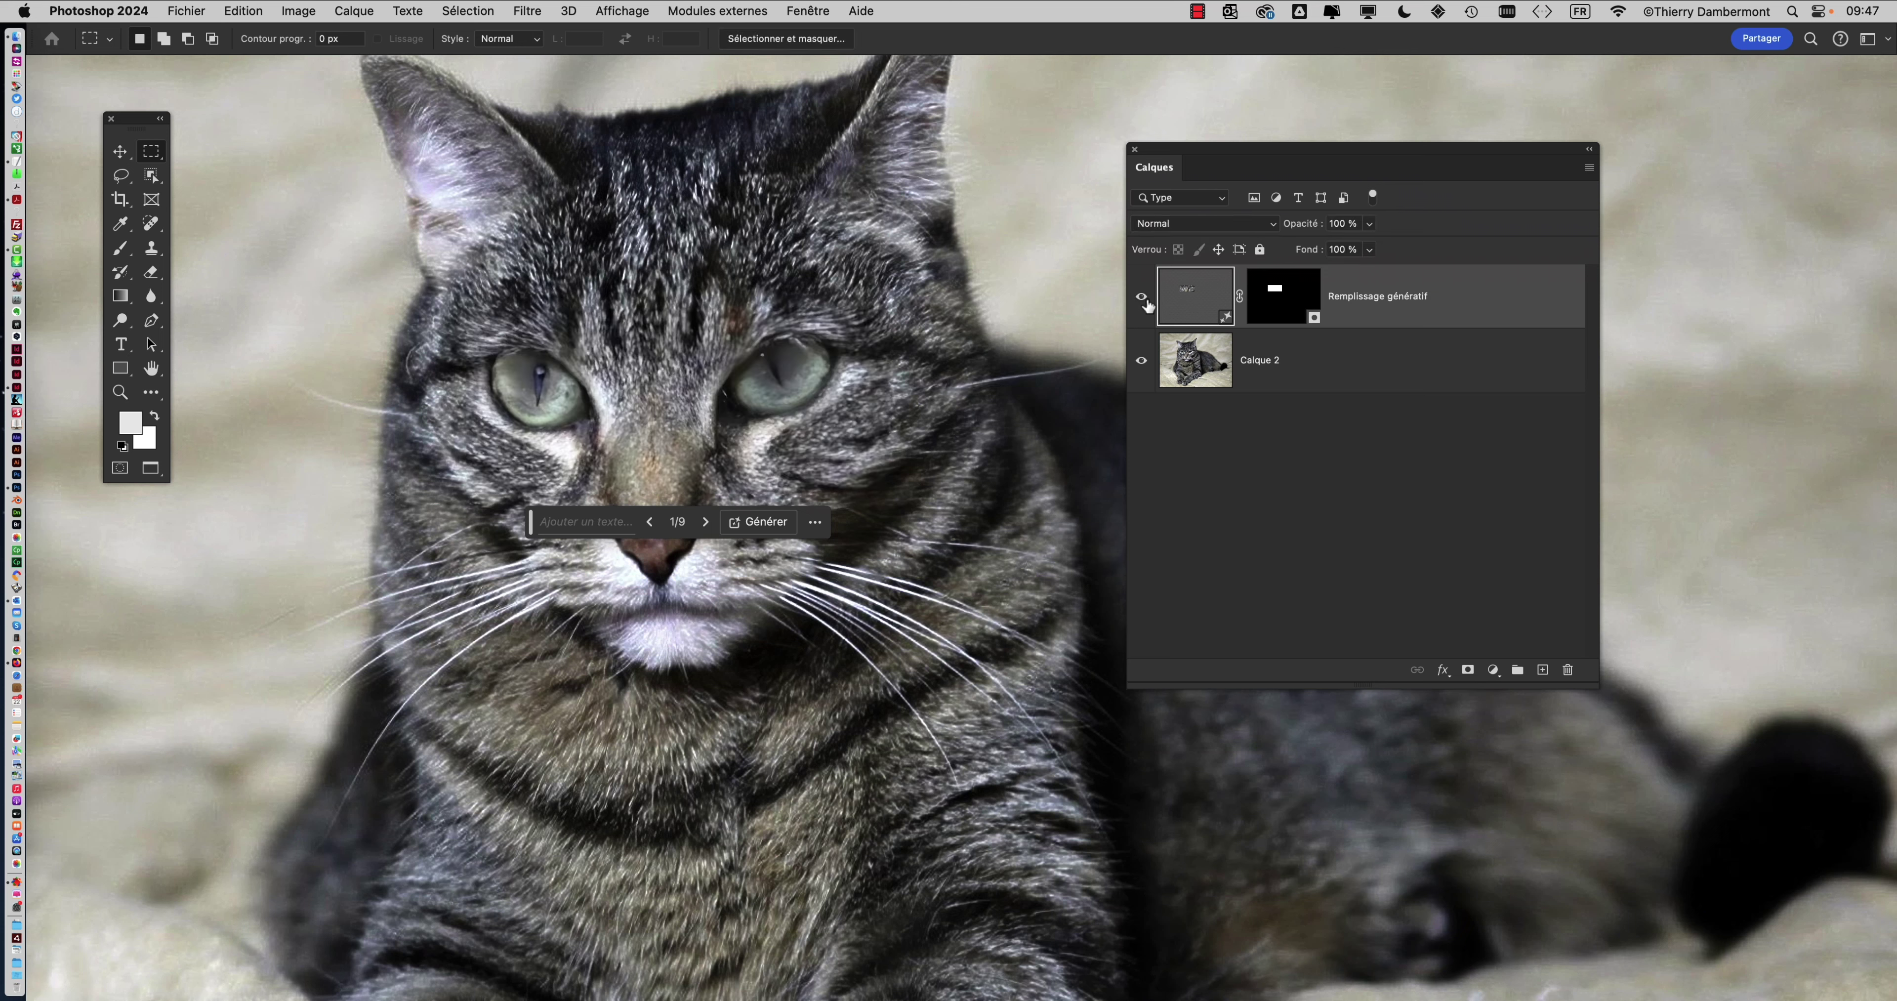
left_click(1143, 298)
left_click(1143, 298)
left_click(1143, 298)
left_click(1143, 297)
- Move the Layers panel away from the cat's face, glance at the brochure spread in InDesign and return to Photoshop
left_click_drag(1197, 156, 1415, 122)
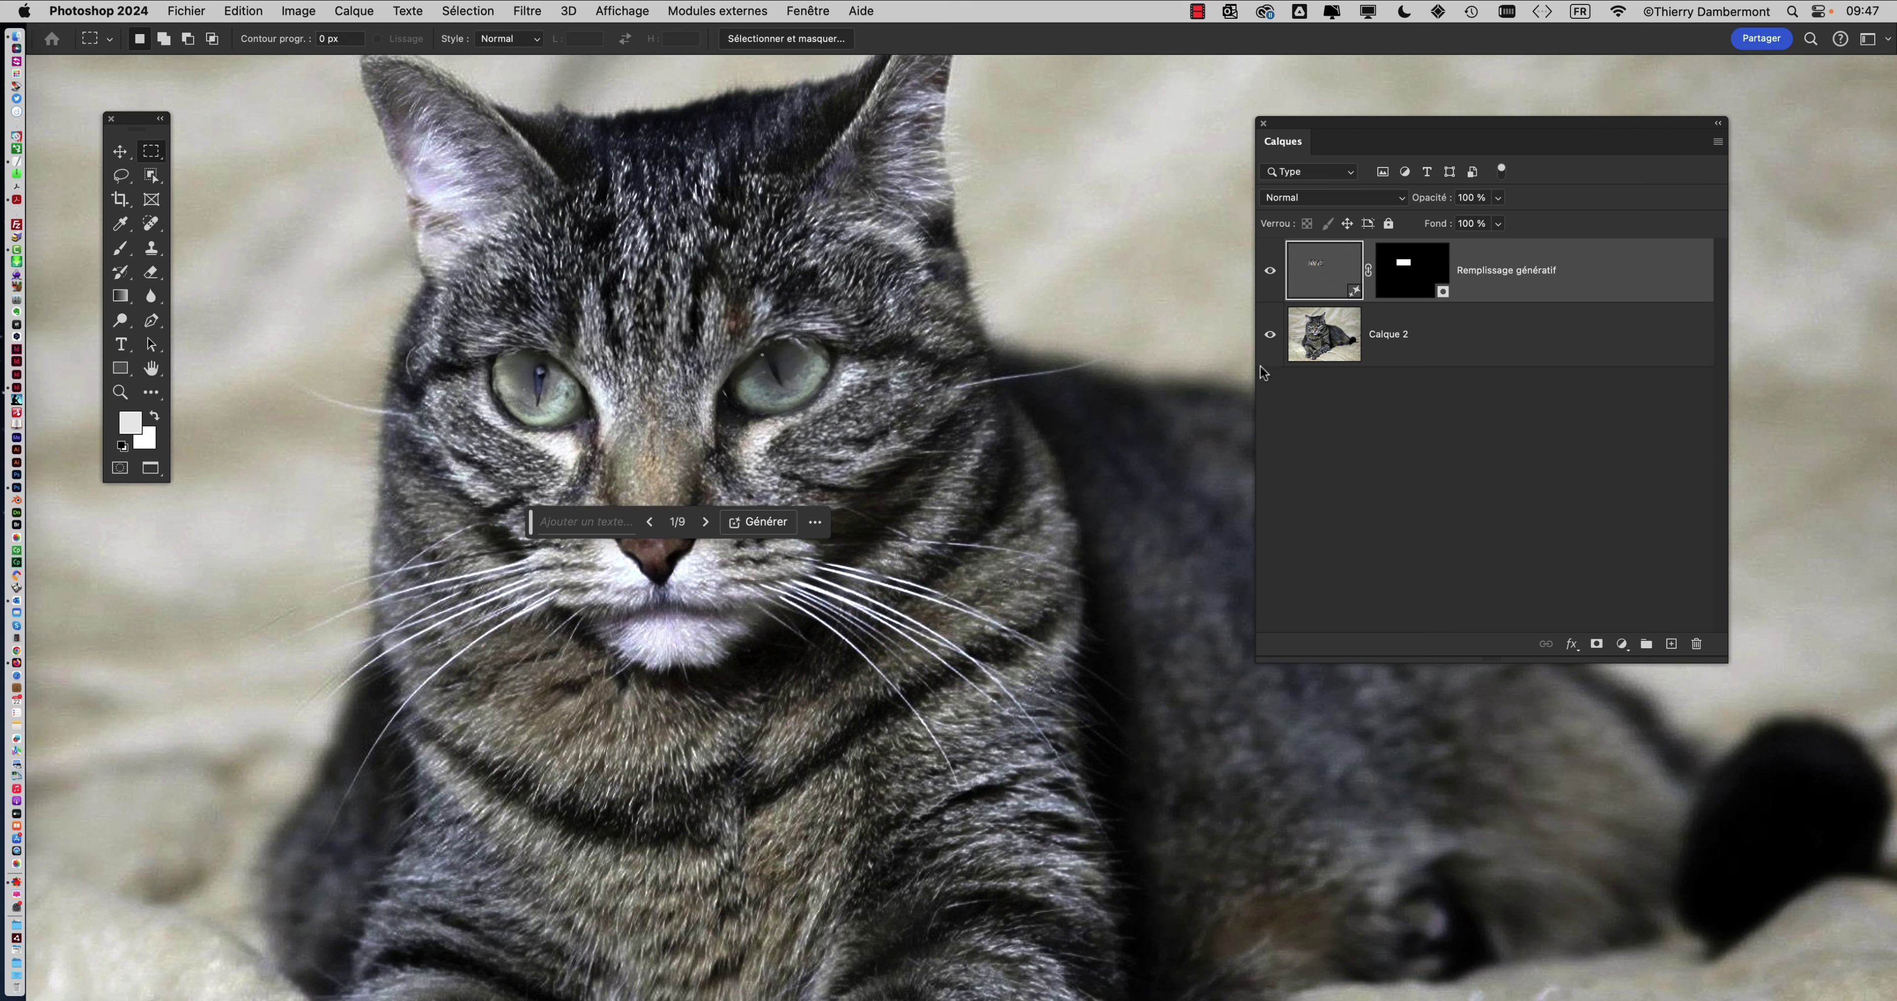
key("super+Tab")
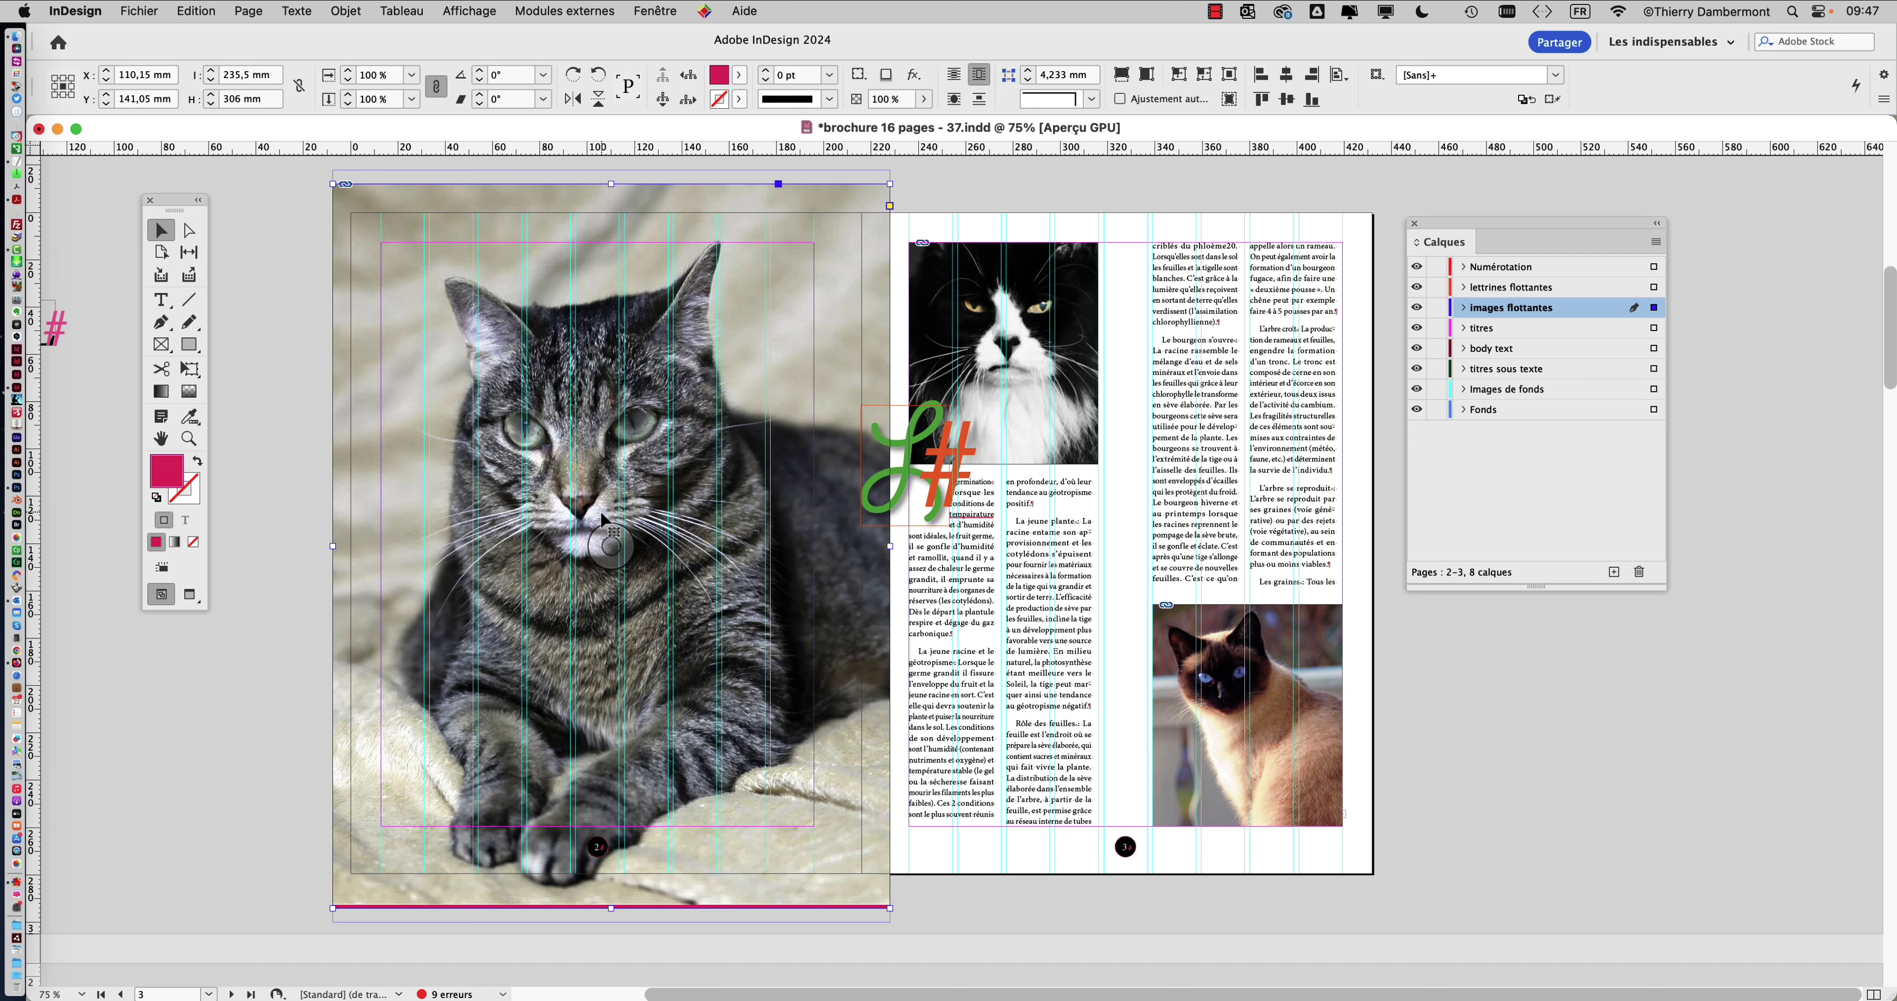
key("super+Tab")
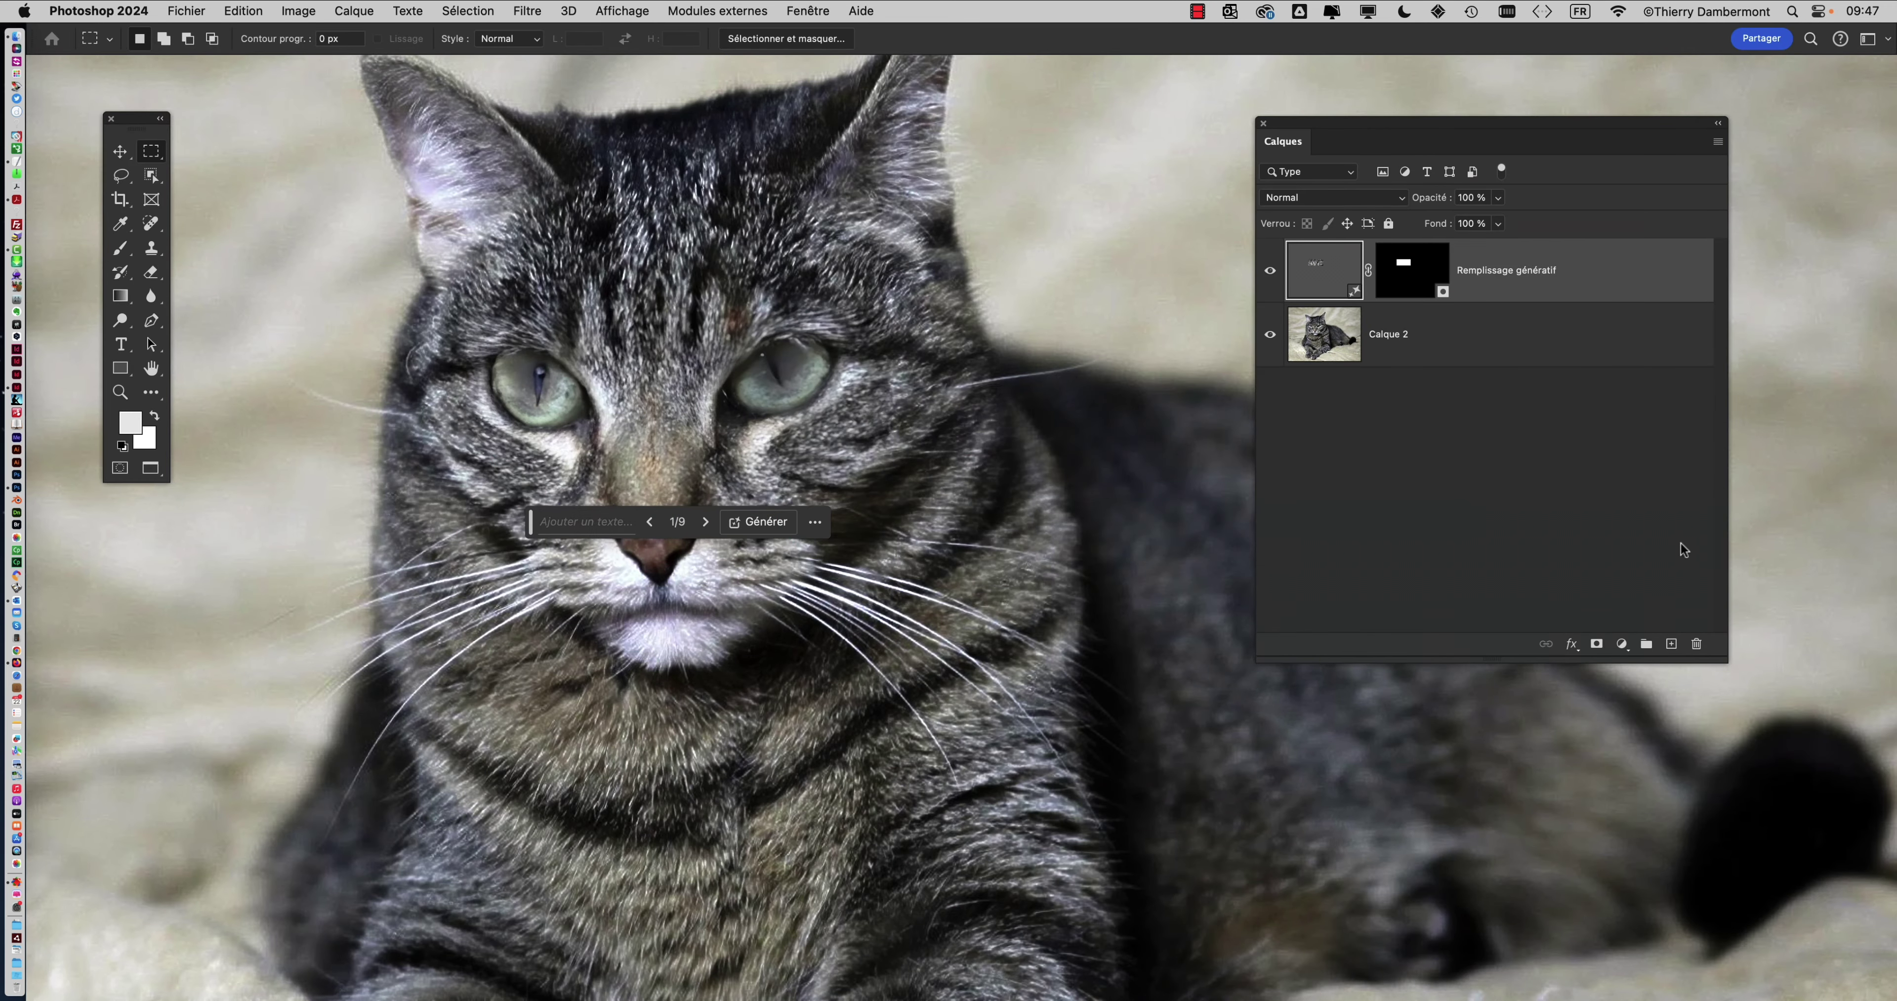
- Add a Hue/Saturation adjustment layer above the generative fill and rearrange the Layers panel beside the adjustment settings
left_click_drag(1727, 661, 1558, 461)
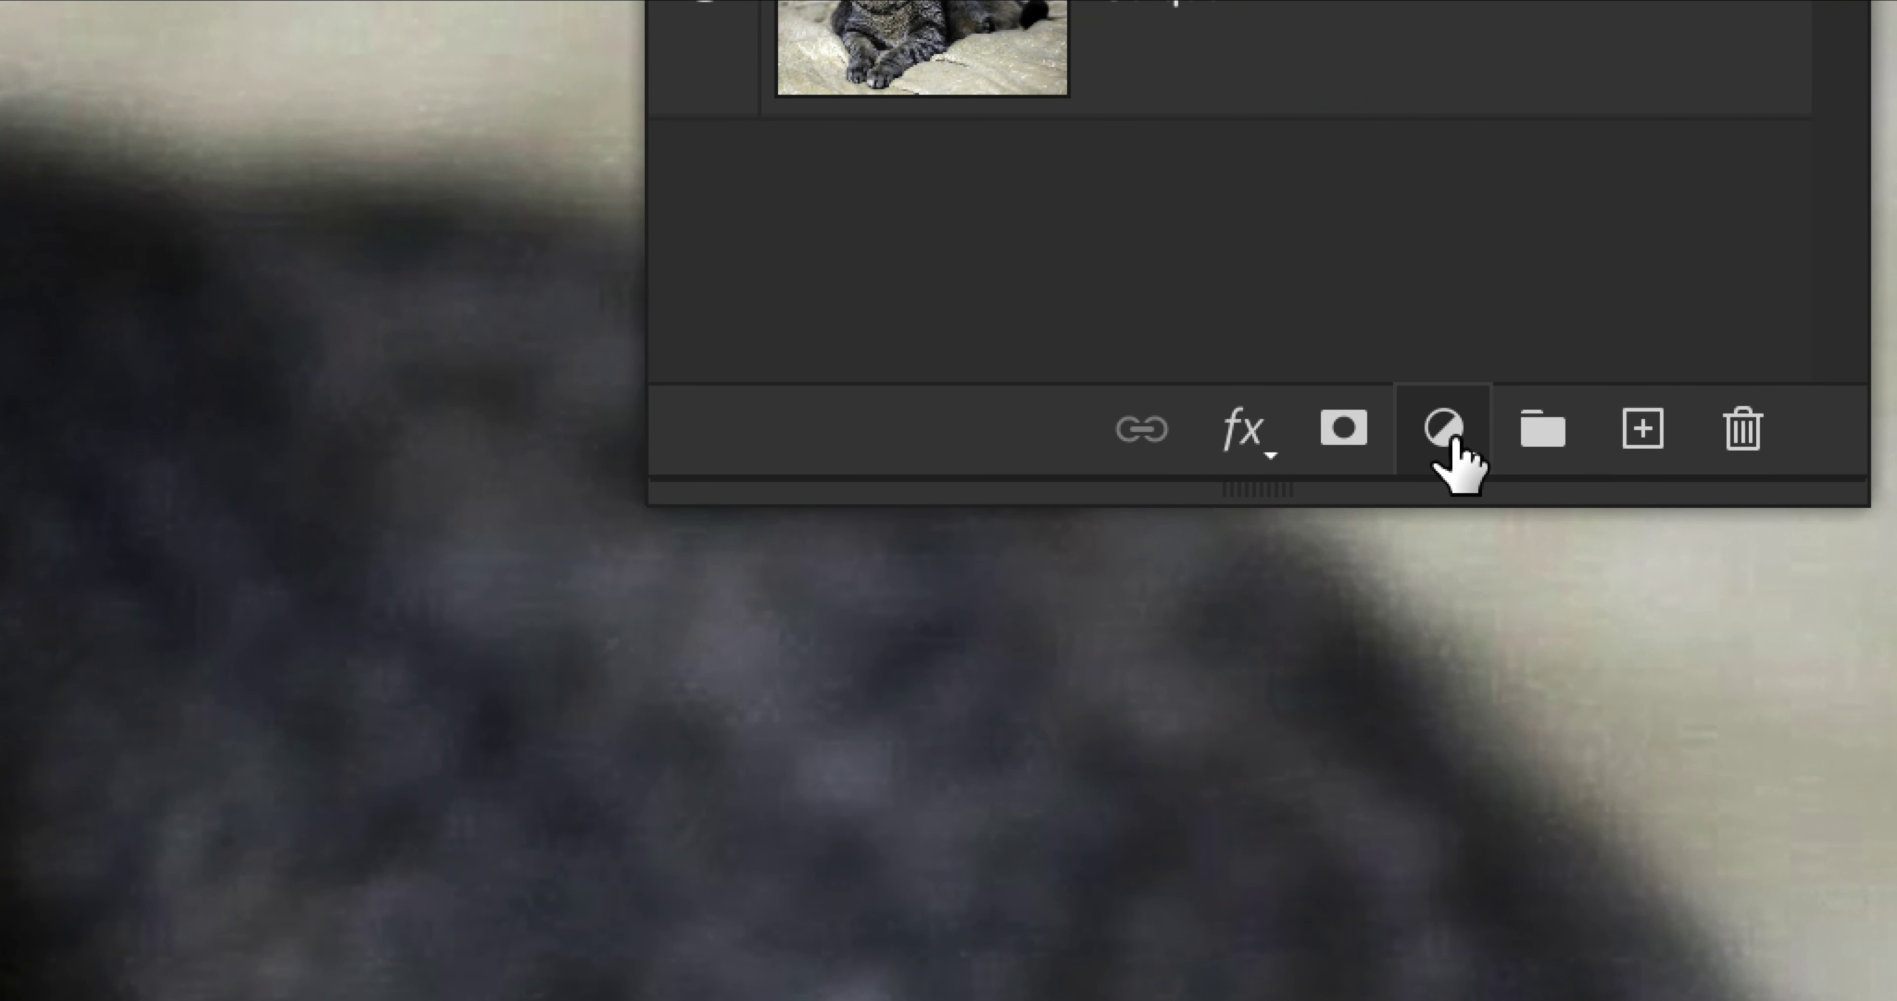
left_click(1446, 442)
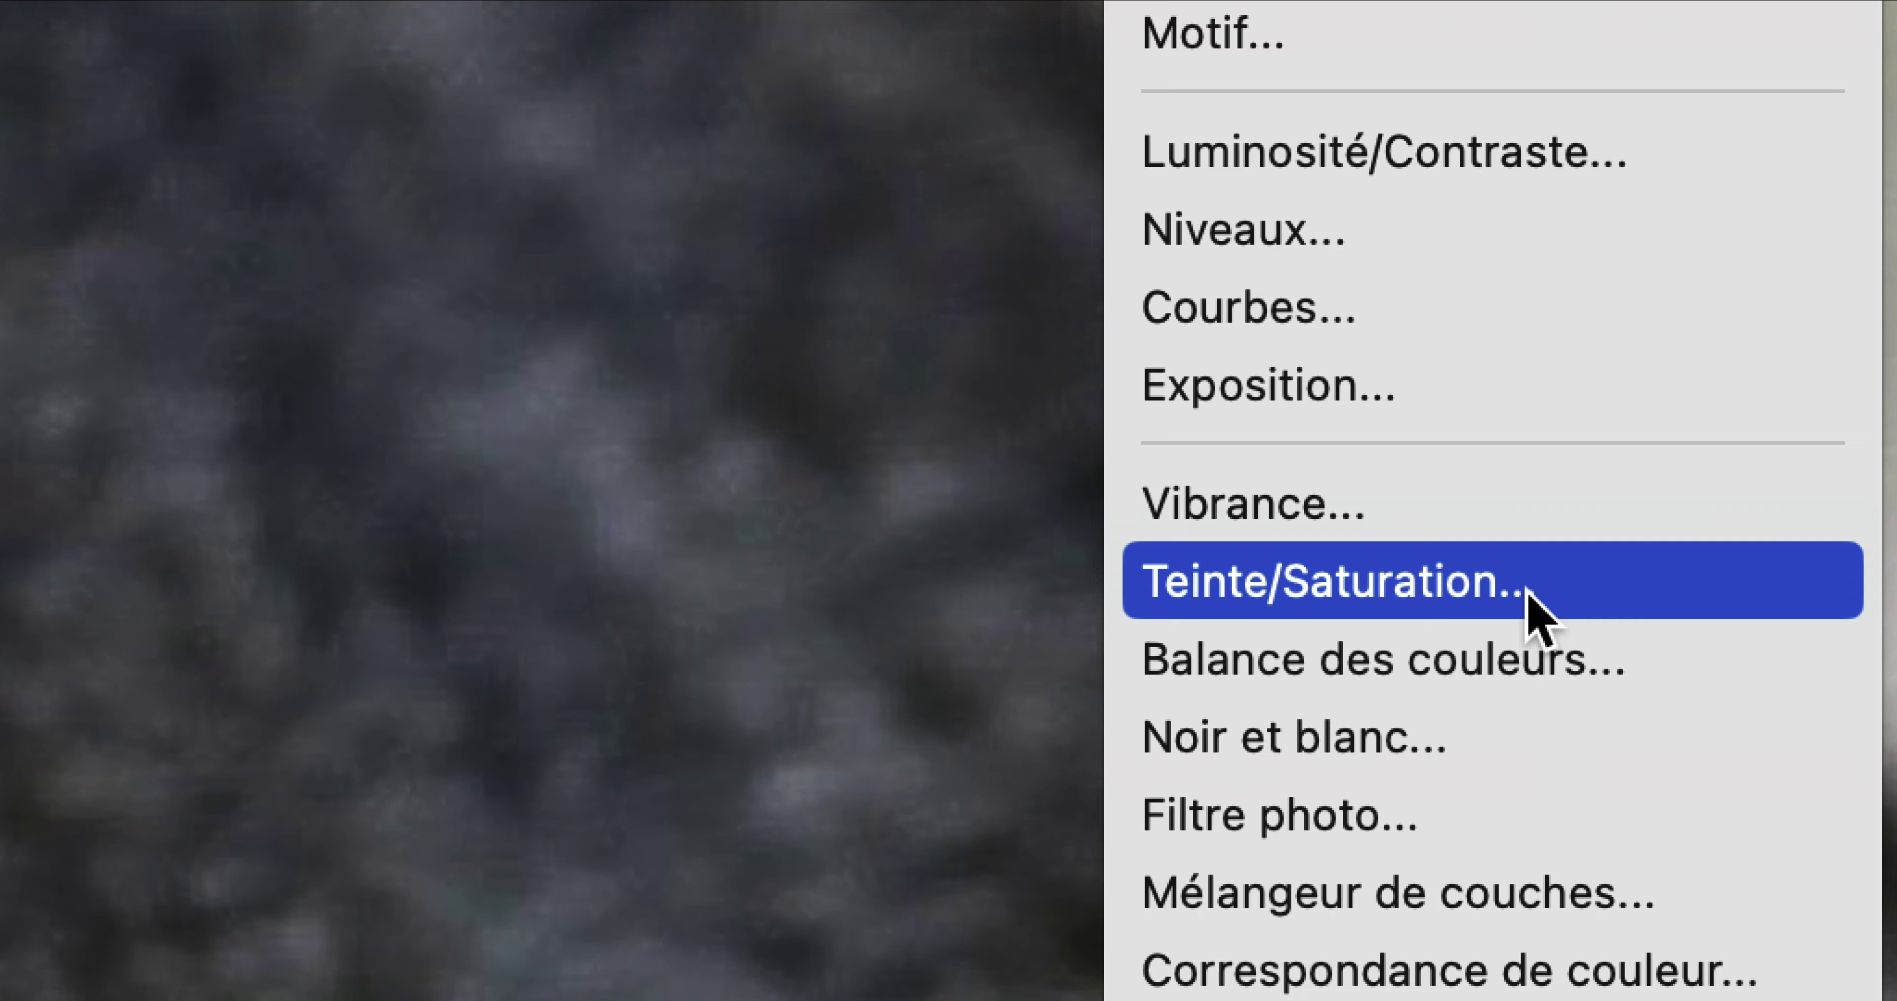
left_click(1528, 599)
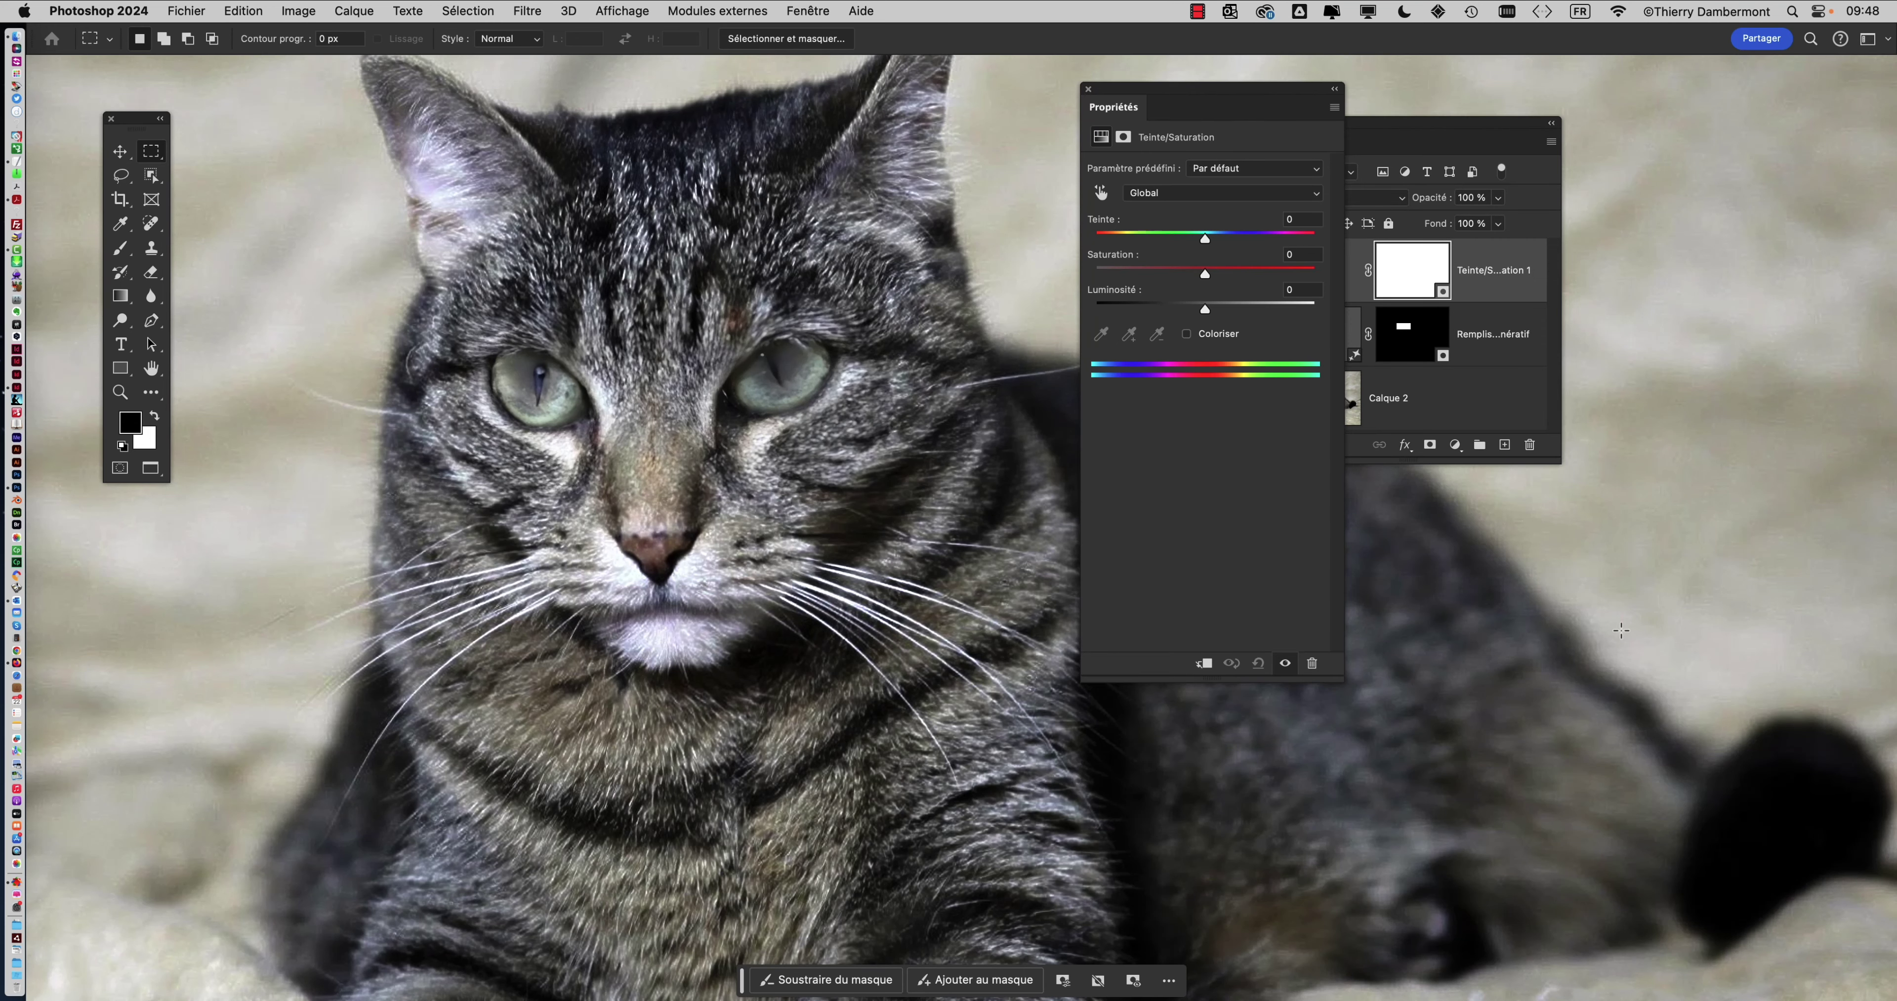
left_click_drag(1465, 122, 1664, 103)
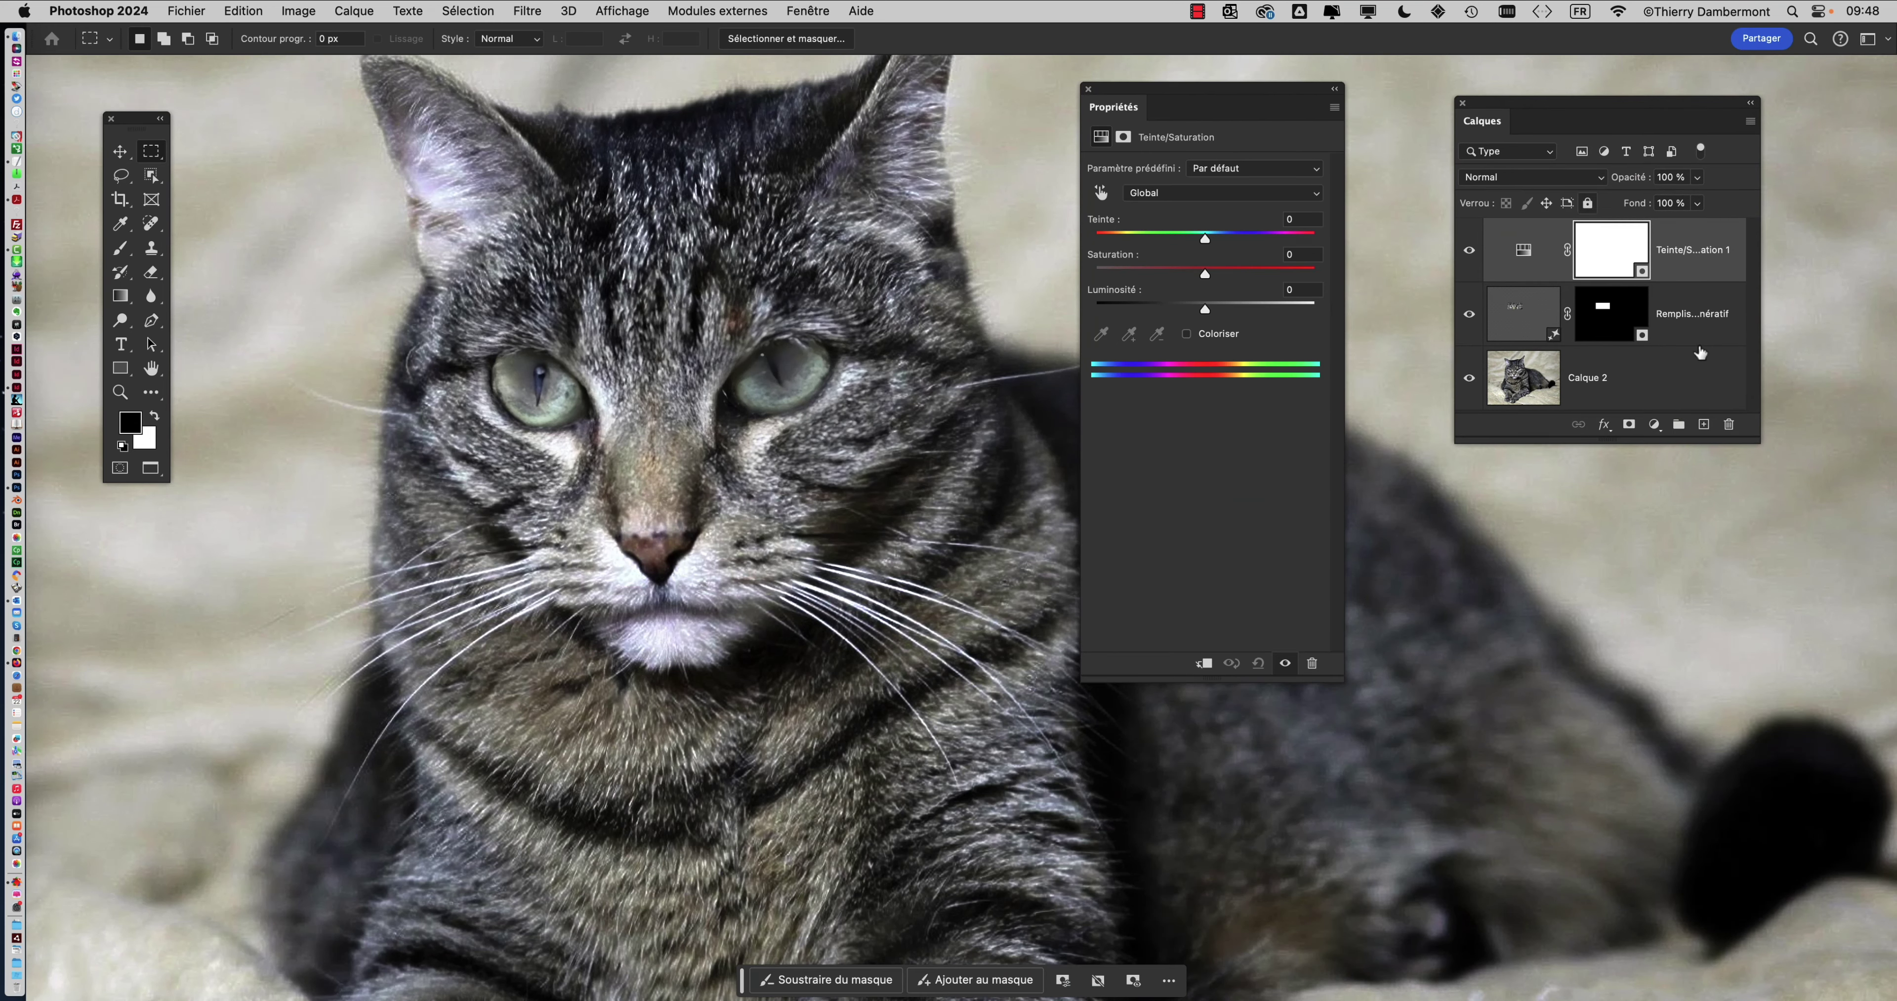
left_click_drag(1758, 440, 1763, 528)
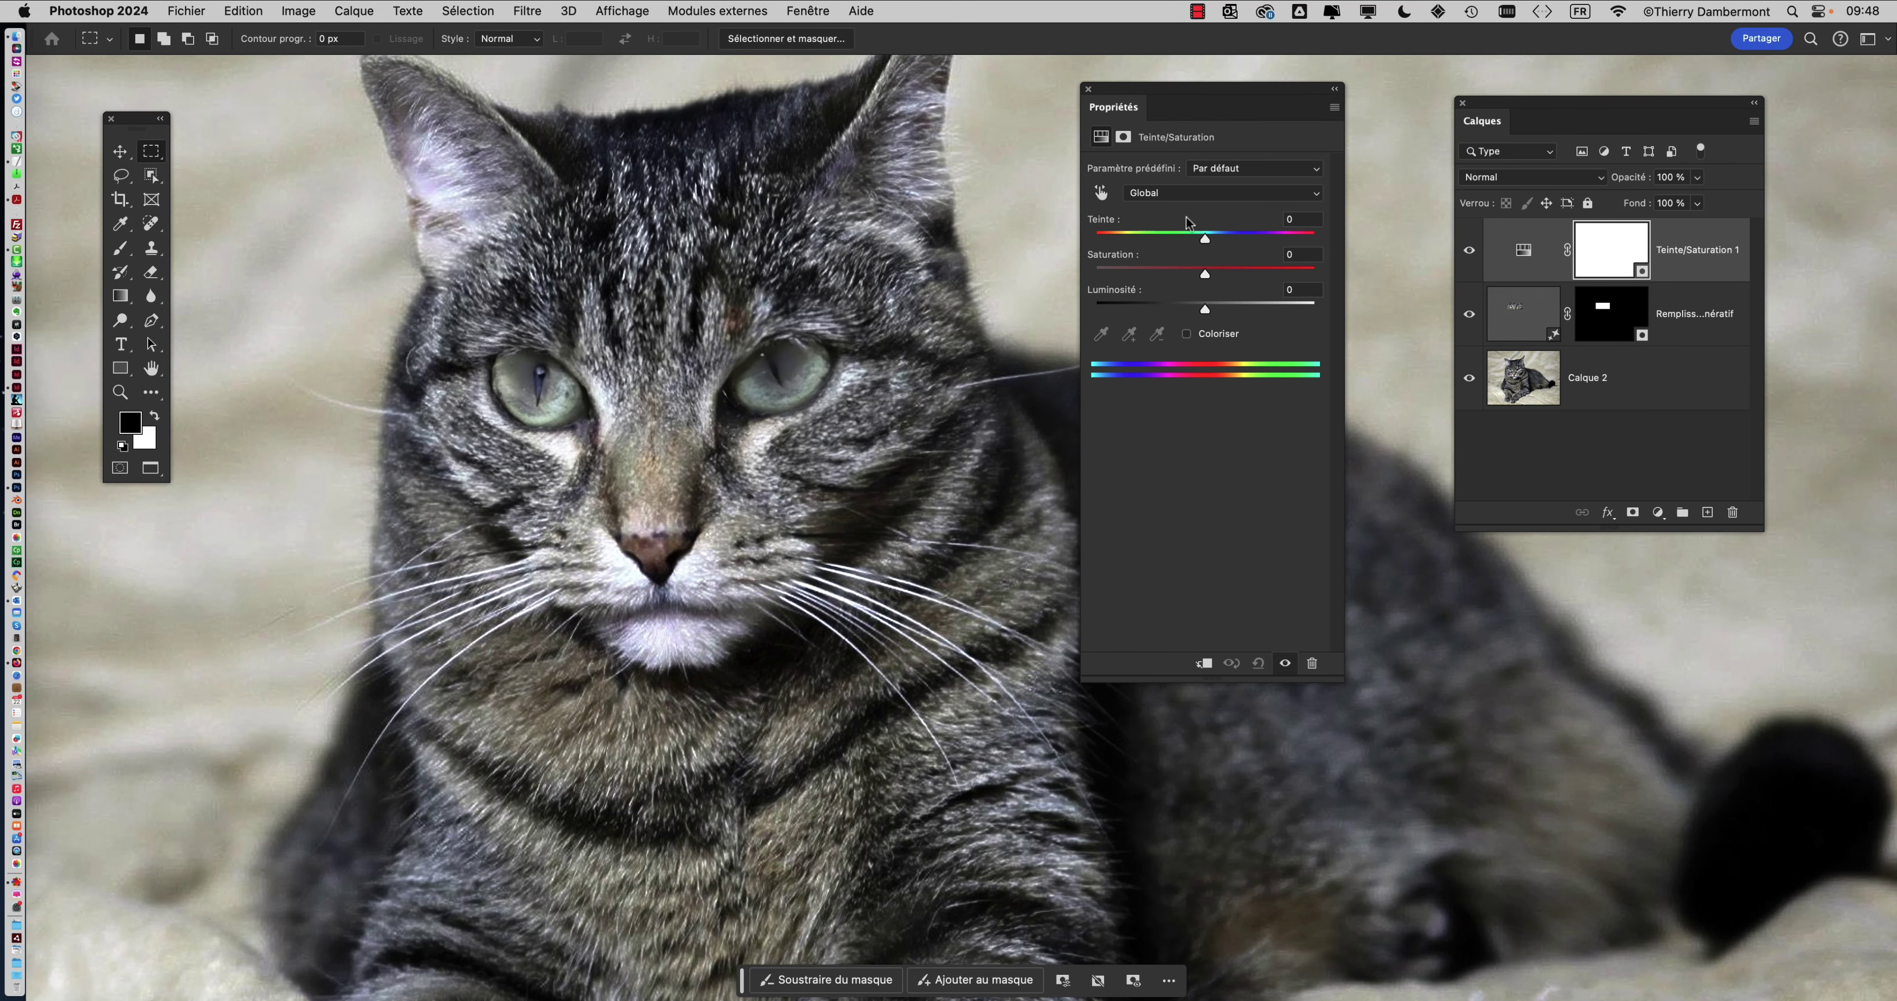
- Colorize the whole cat image through the Hue/Saturation adjustment with hue 228 and saturation 21
left_click_drag(1205, 238, 1315, 238)
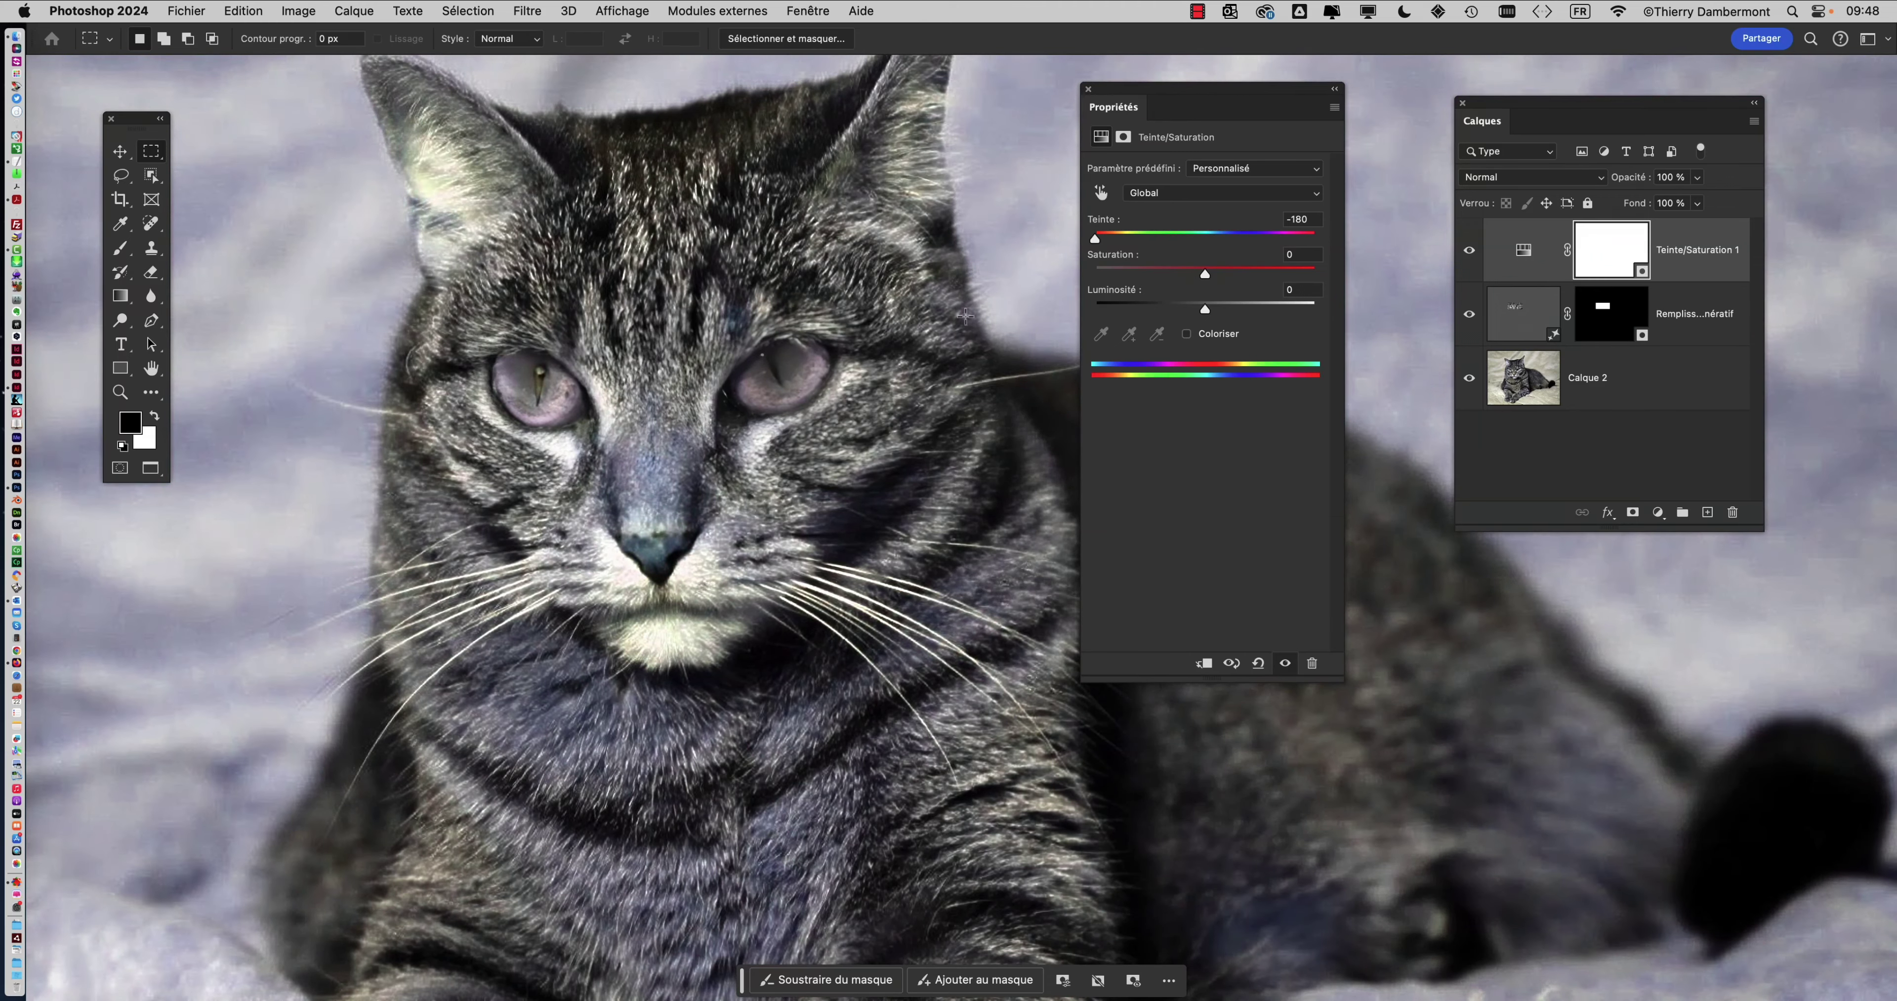
key("super+0")
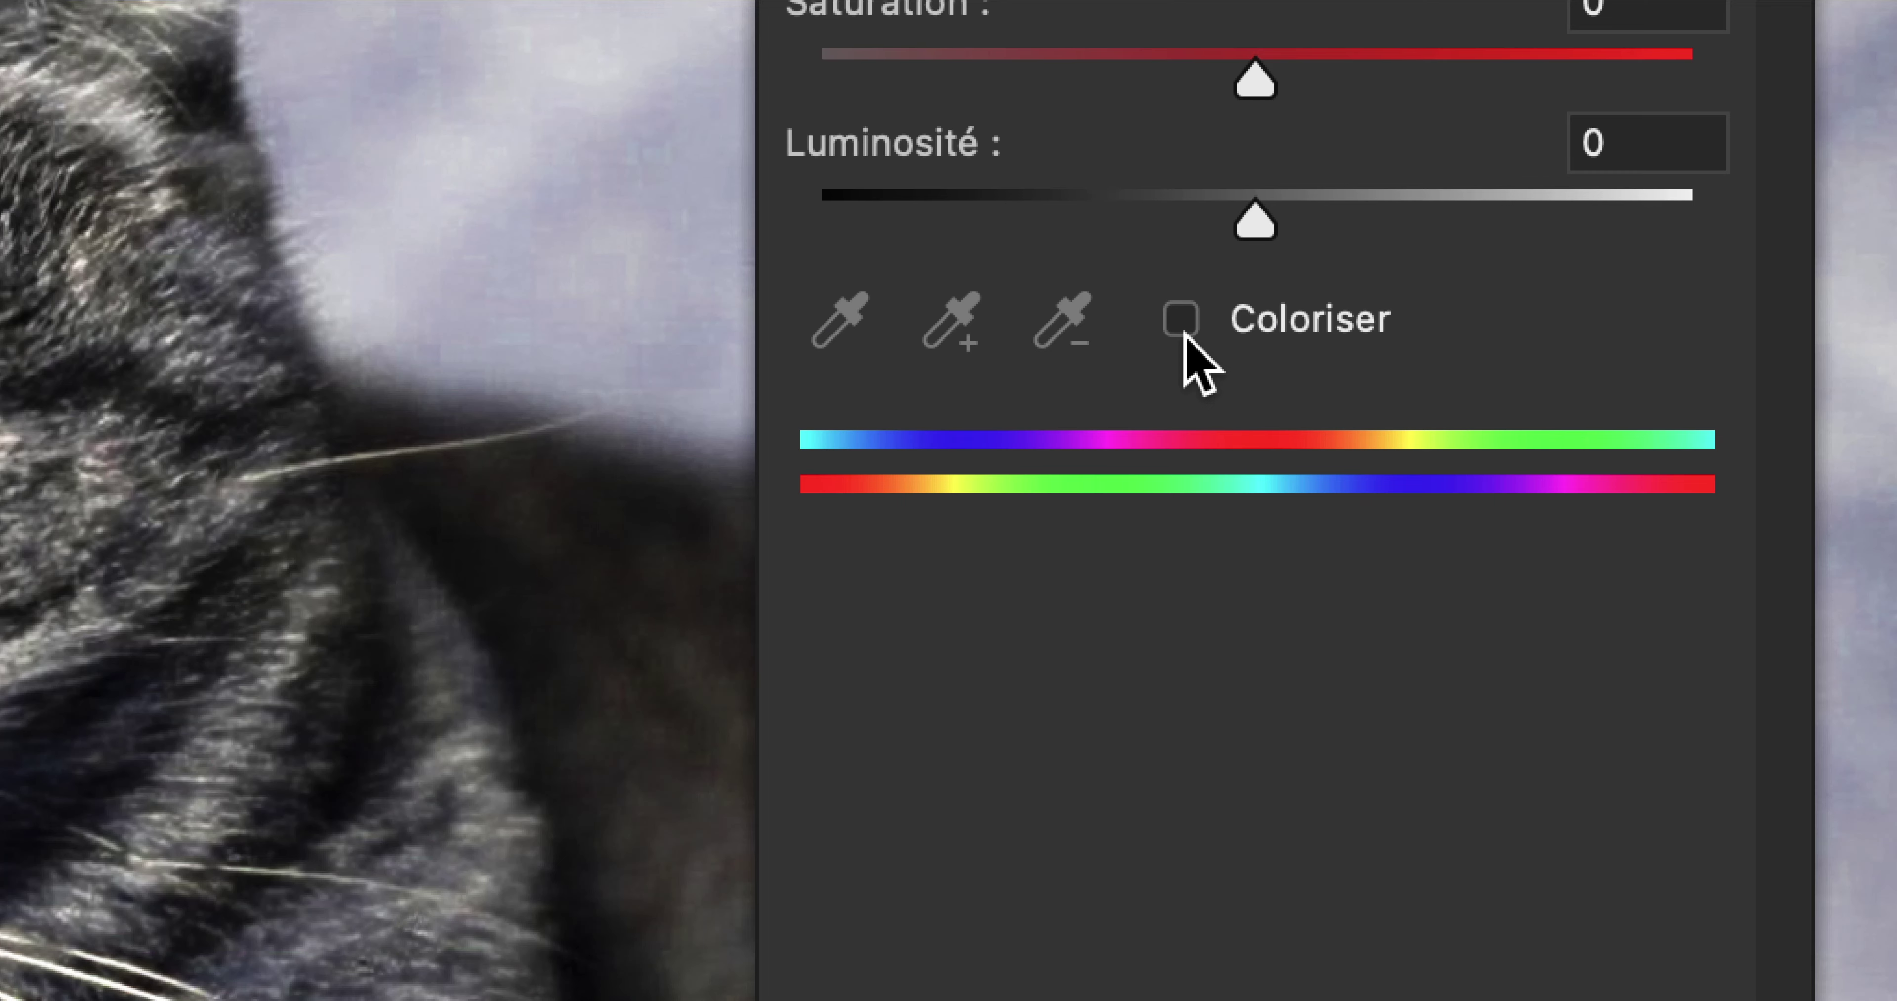
left_click(1182, 331)
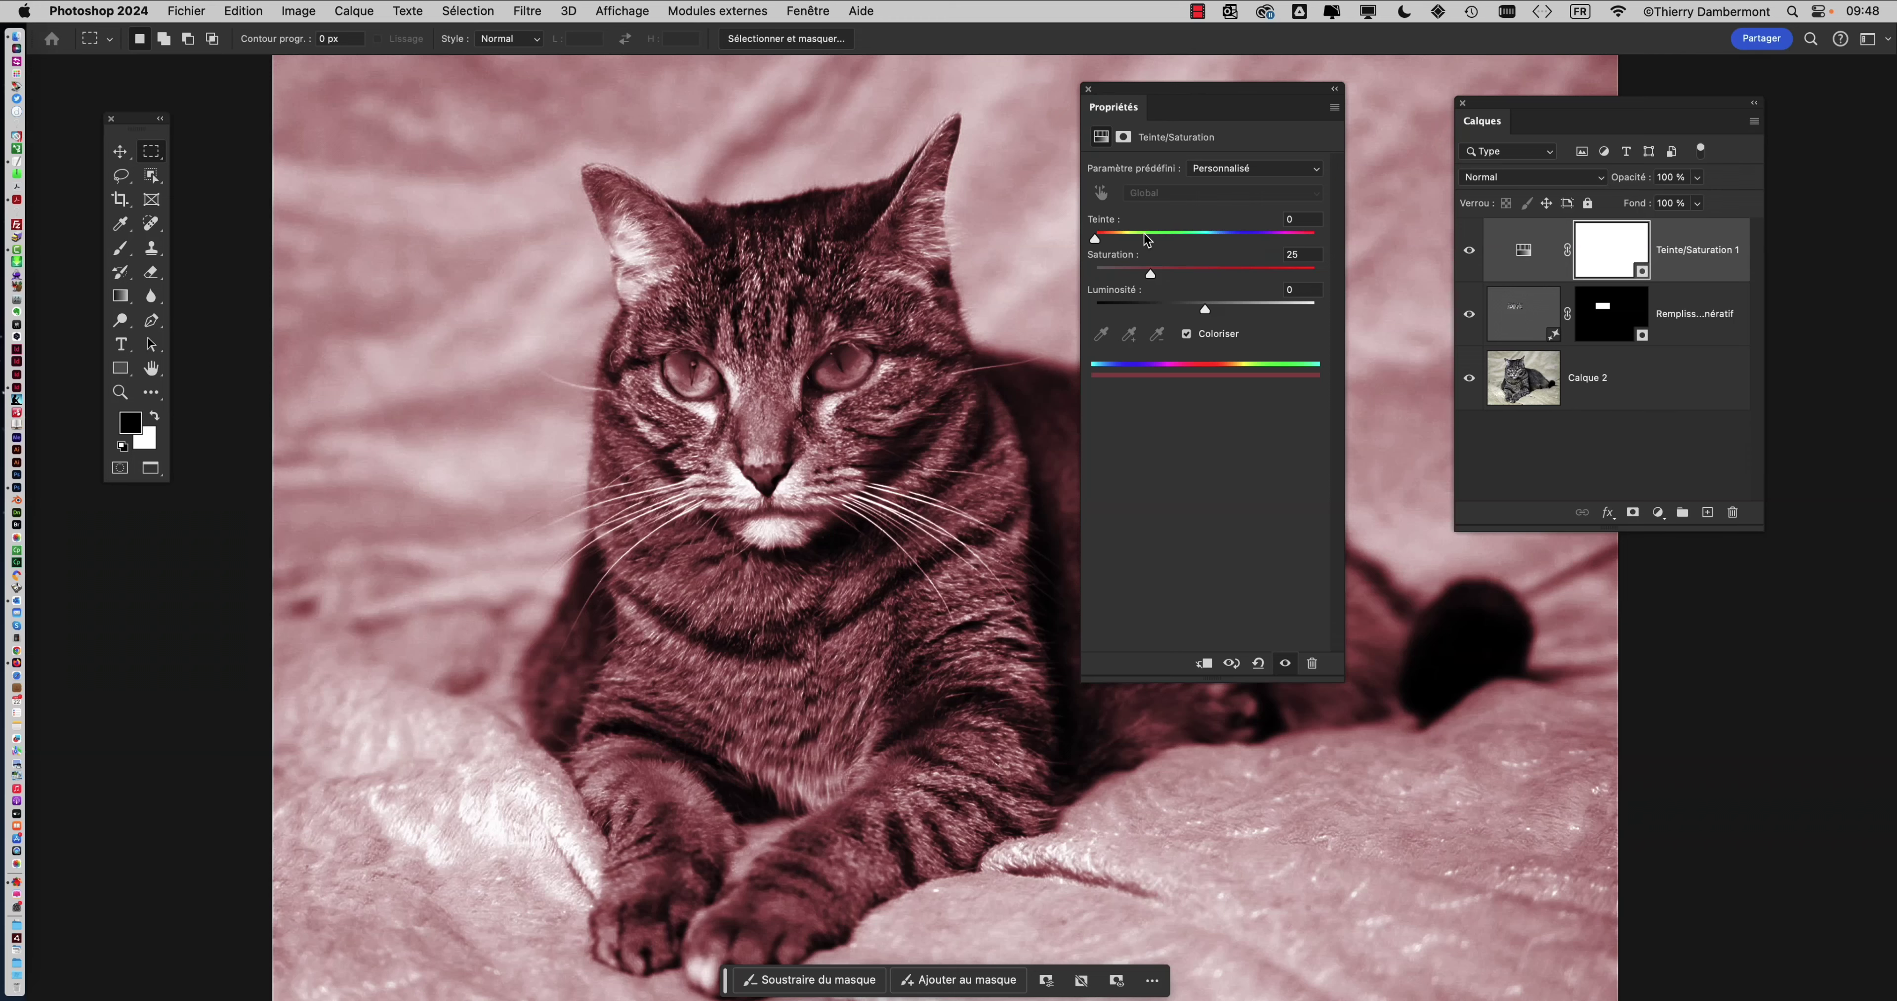
left_click_drag(1142, 229, 1528, 245)
left_click_drag(1150, 274, 1236, 251)
scroll(884, 368, "up", 8)
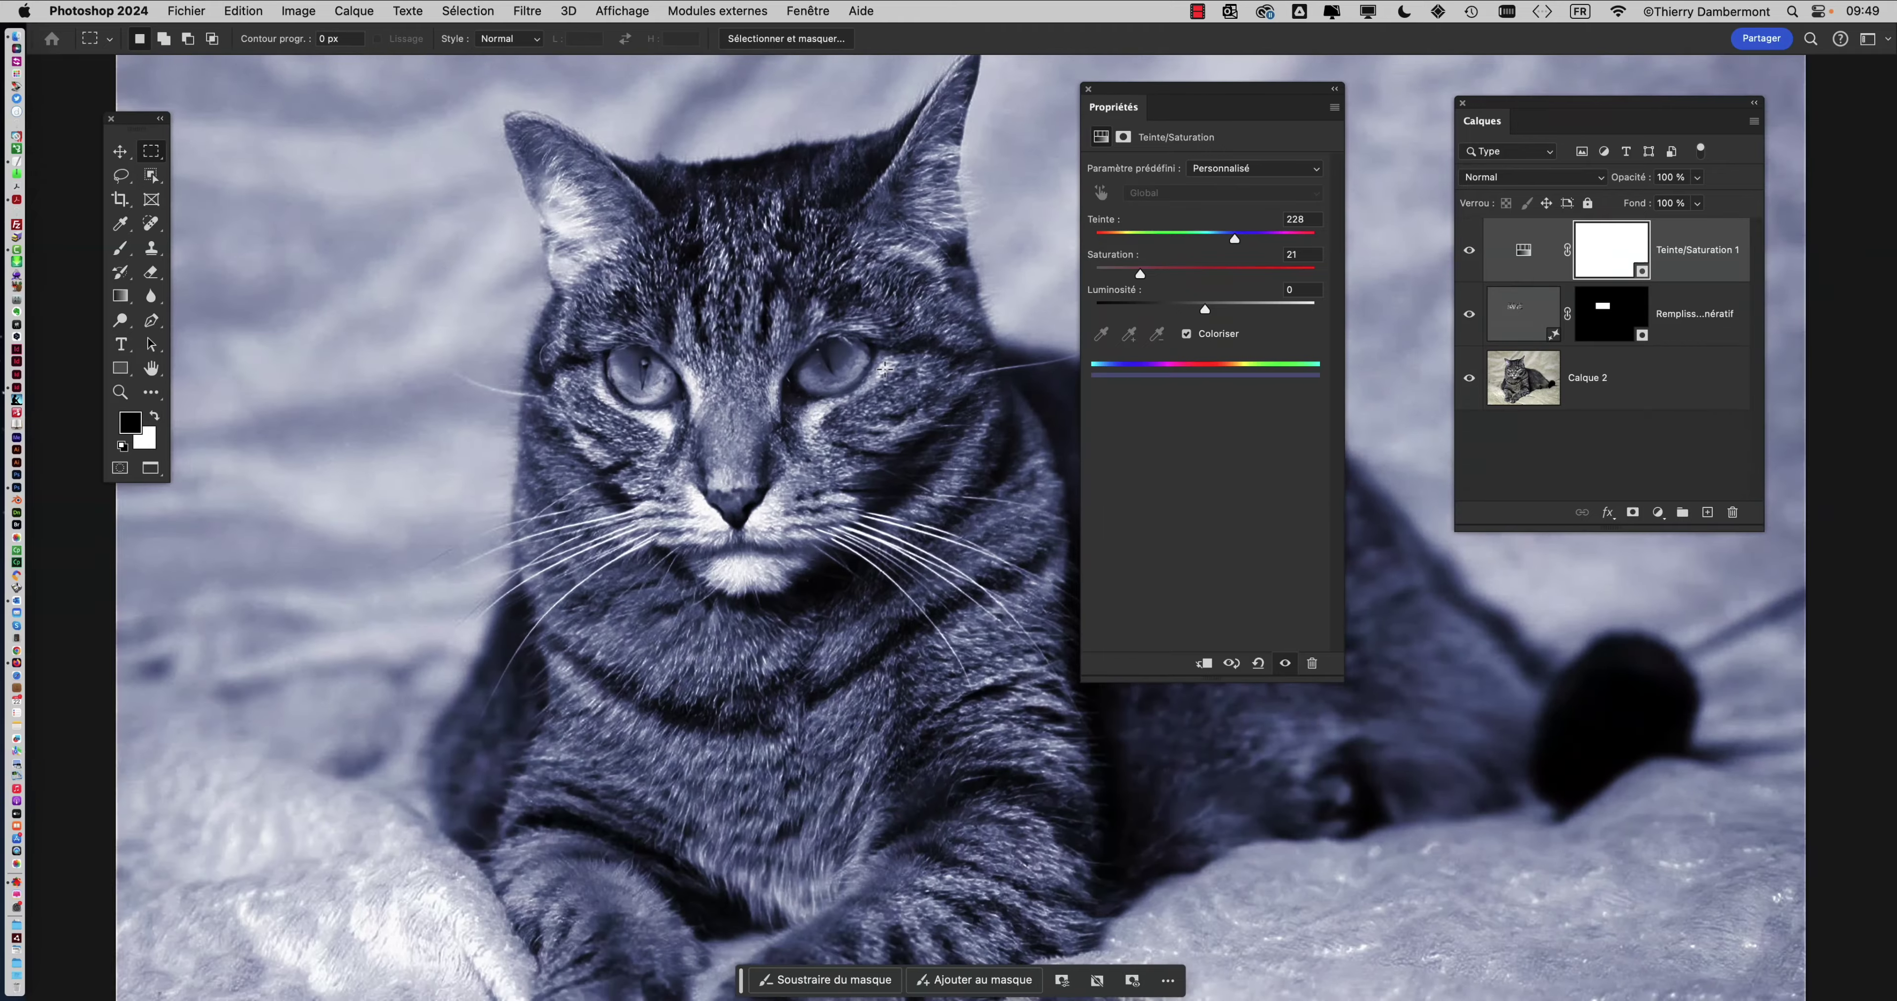
scroll(884, 368, "down", 6)
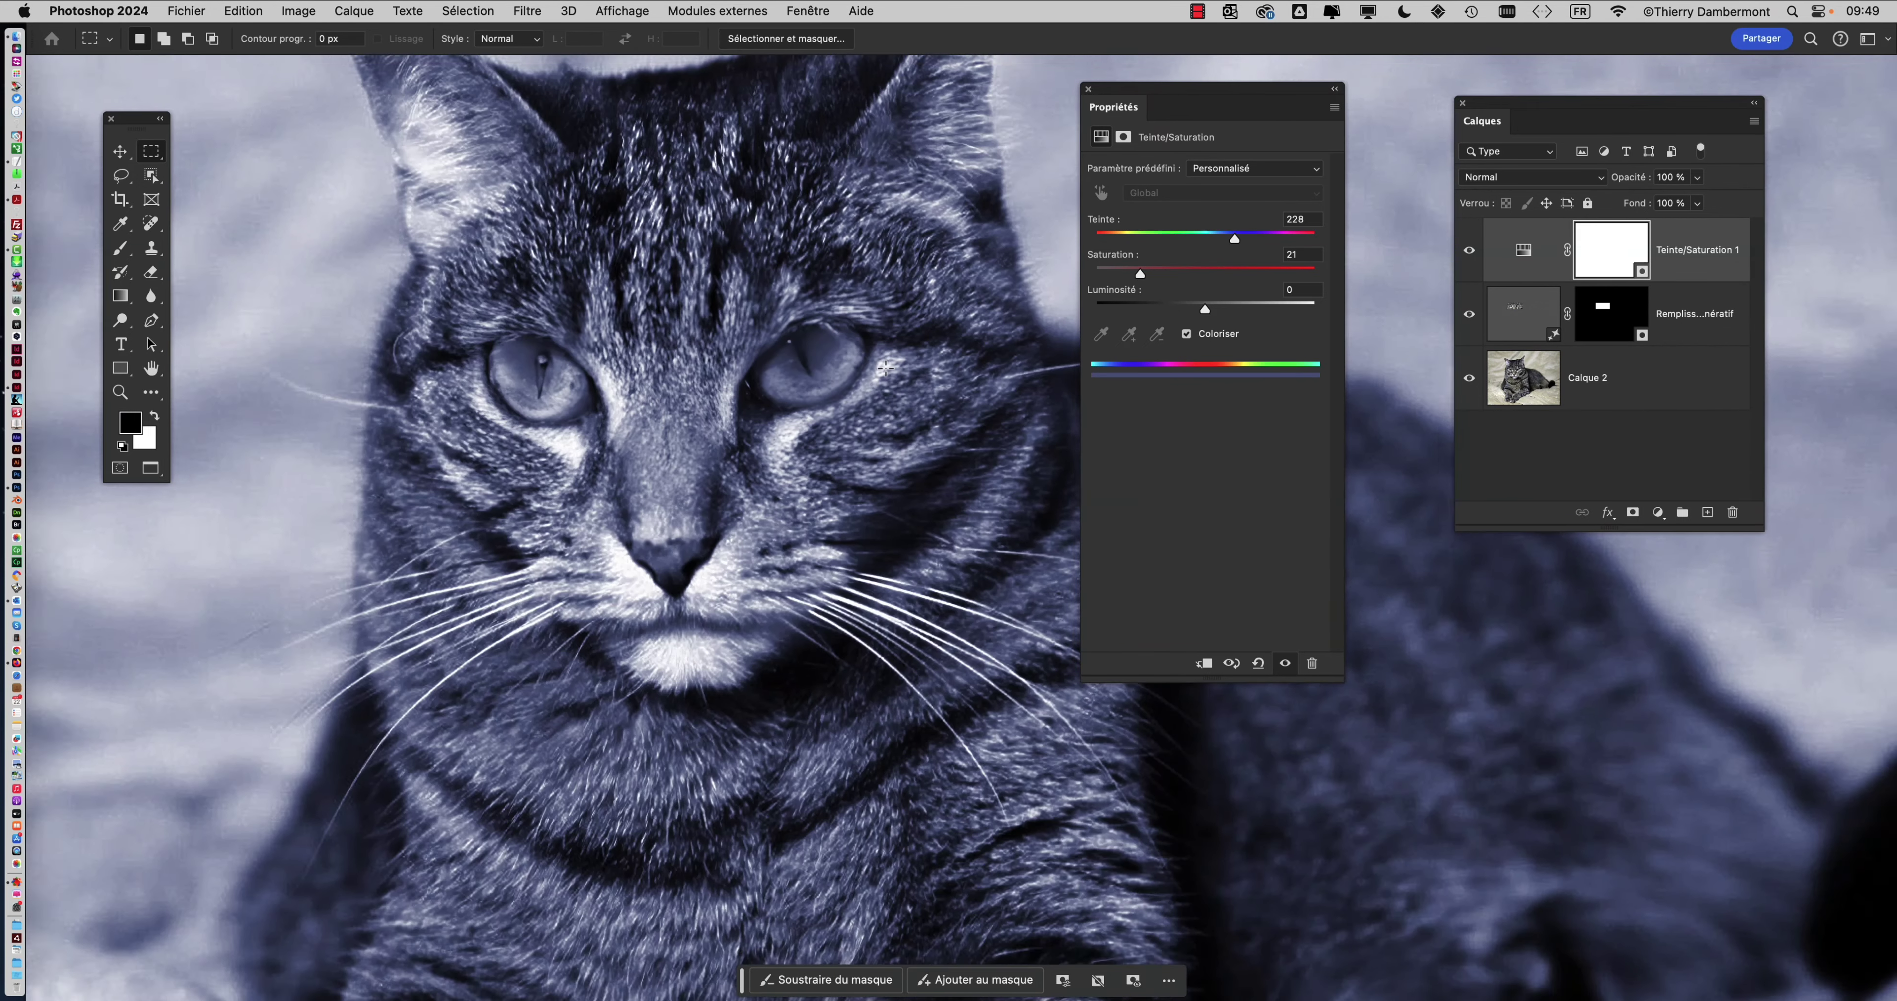
scroll(885, 370, "down", 2)
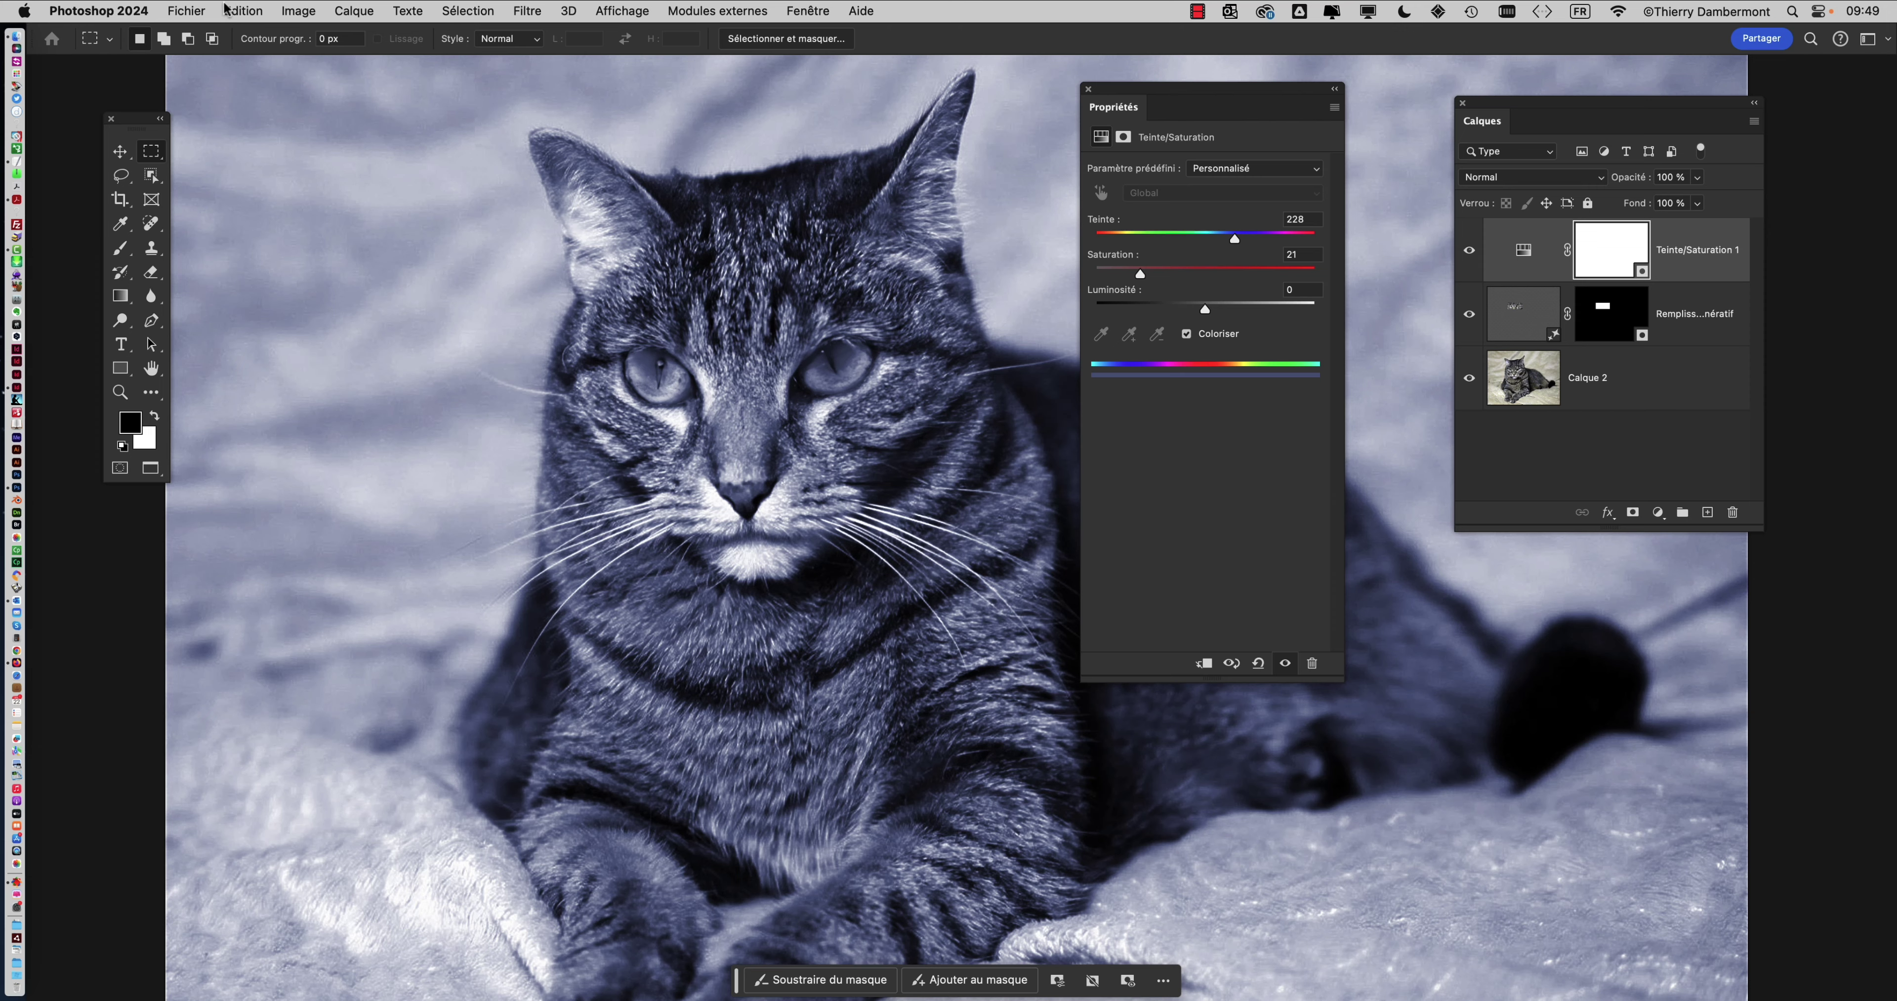
- Quit Photoshop, saving the changes to nouveau chat.psd
left_click(186, 10)
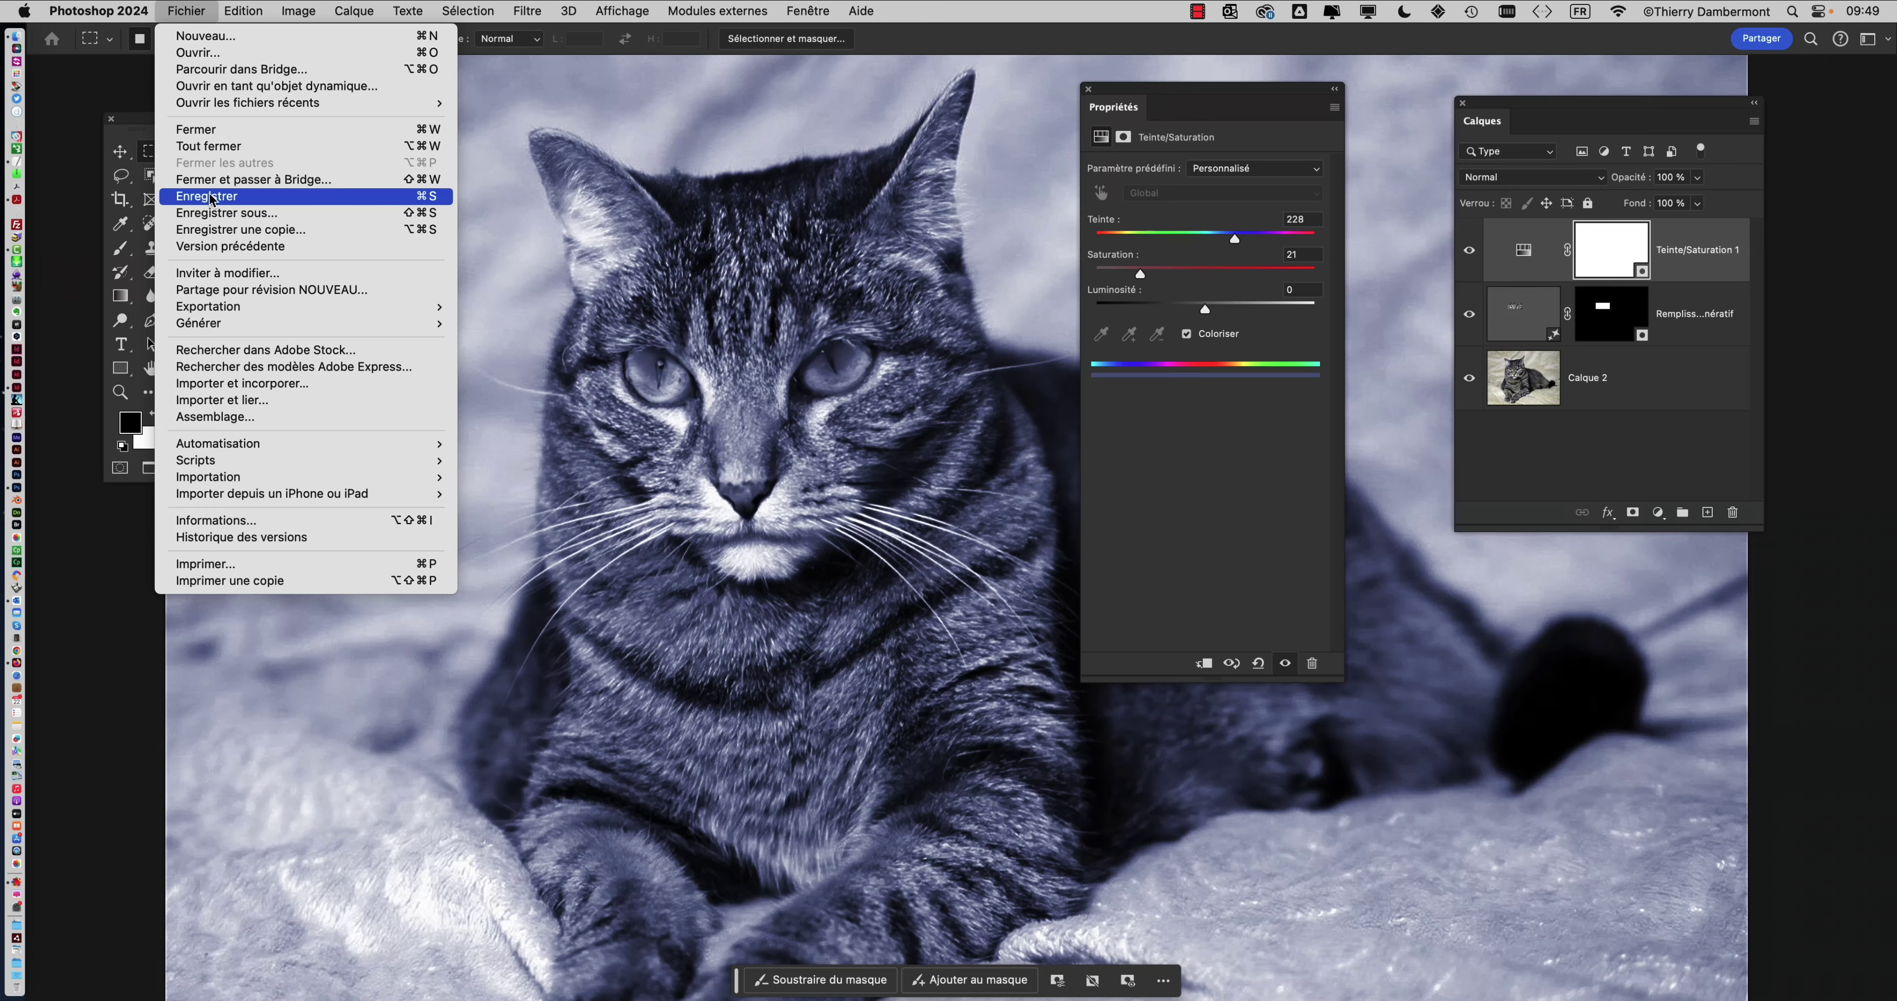
key("super+q")
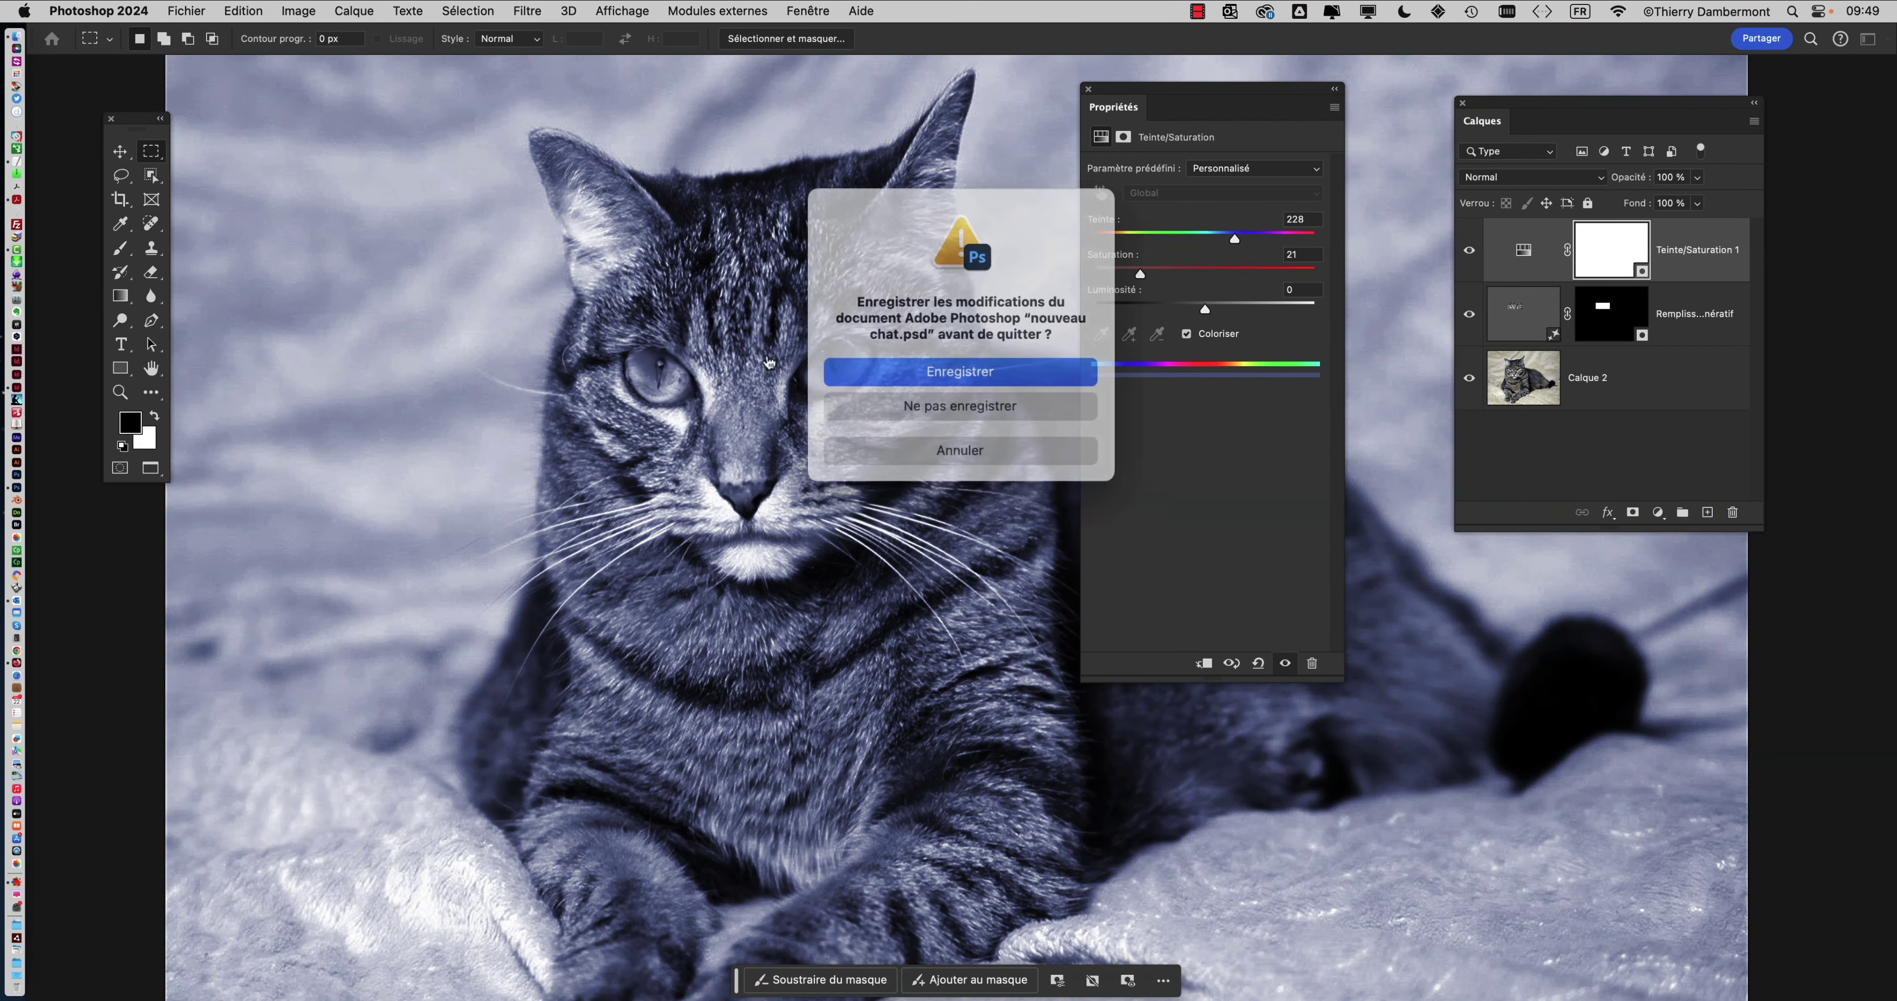
key("super+Tab")
left_click(847, 365)
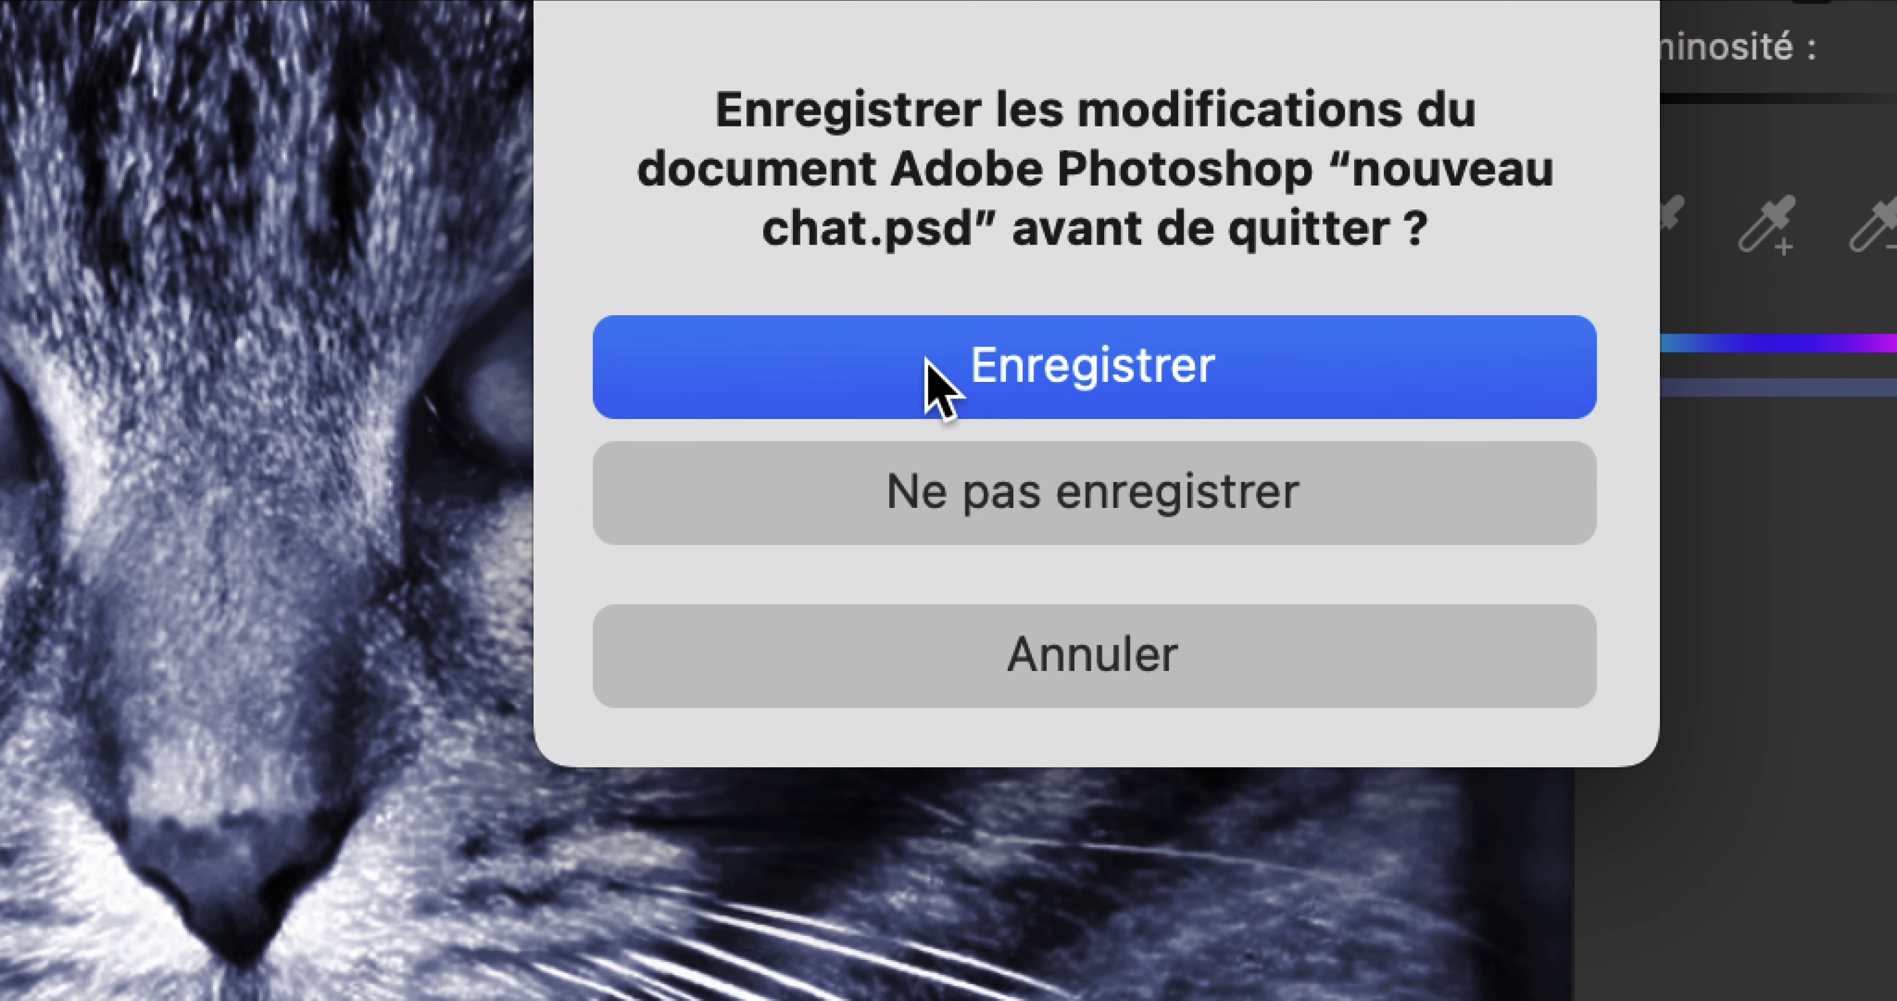
left_click(929, 369)
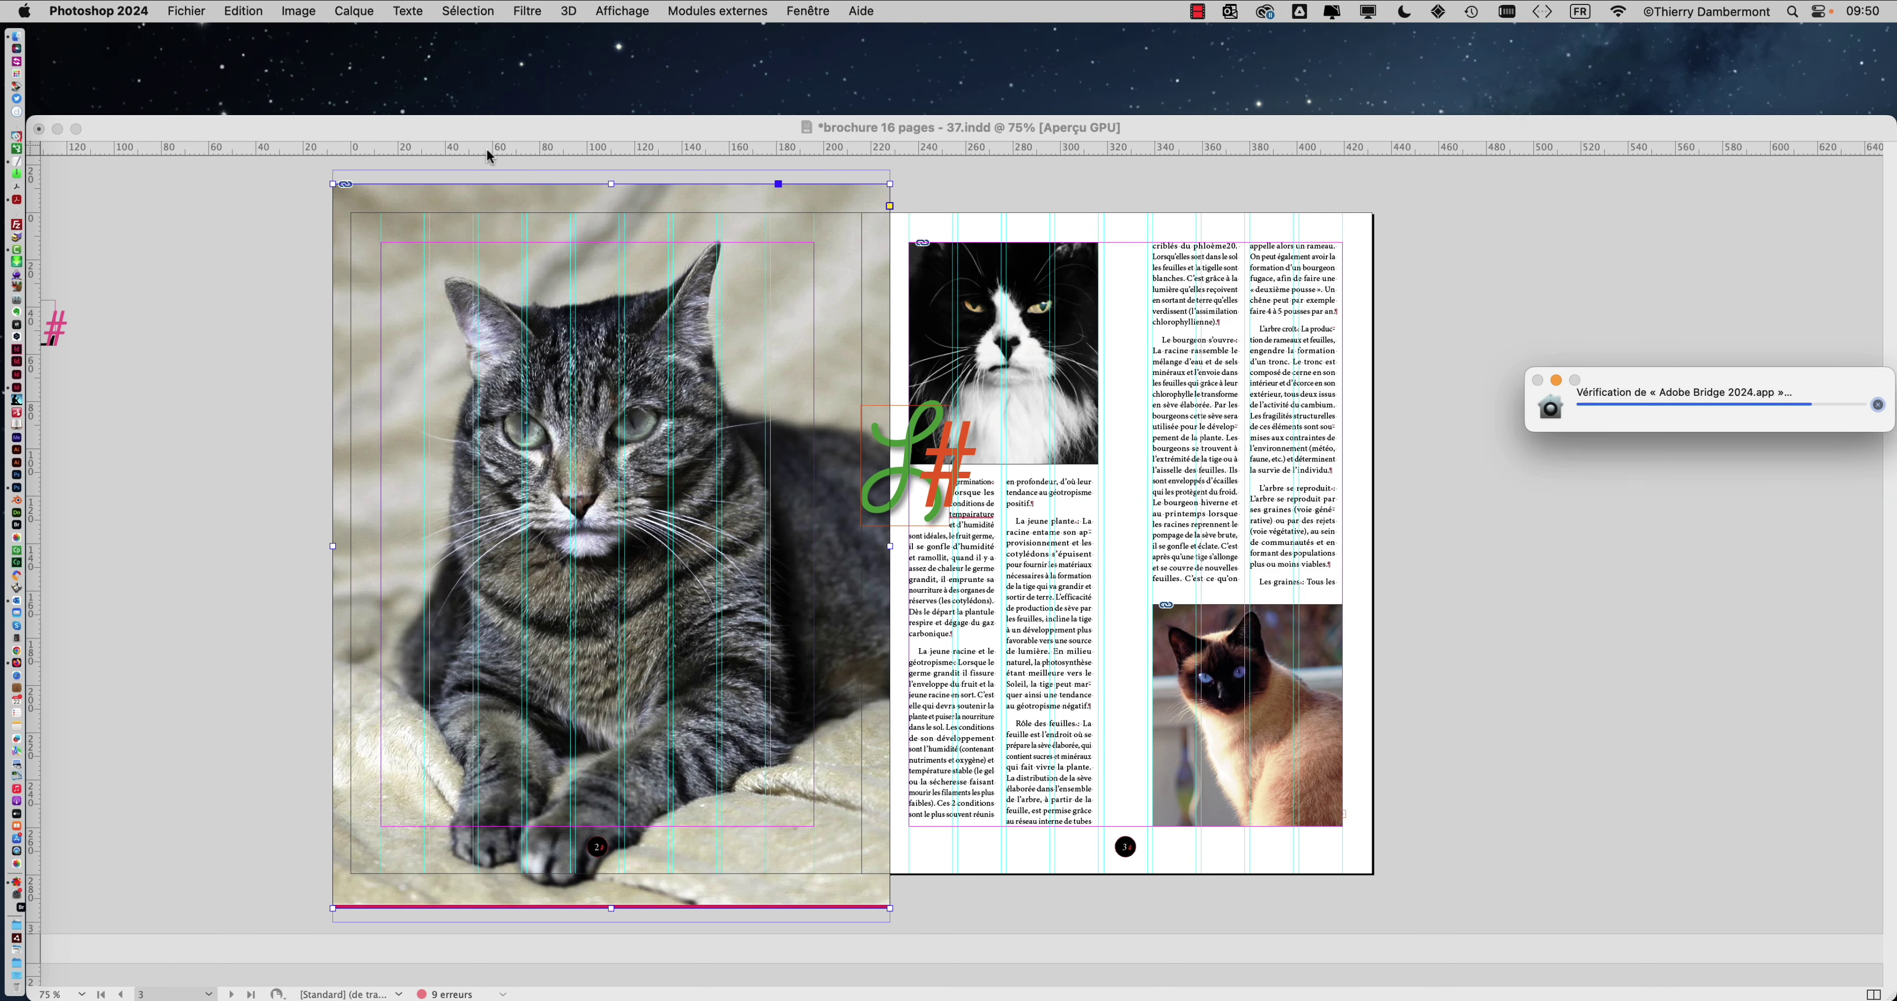
- Switch to the Finder and open a new window there
key("super+Tab")
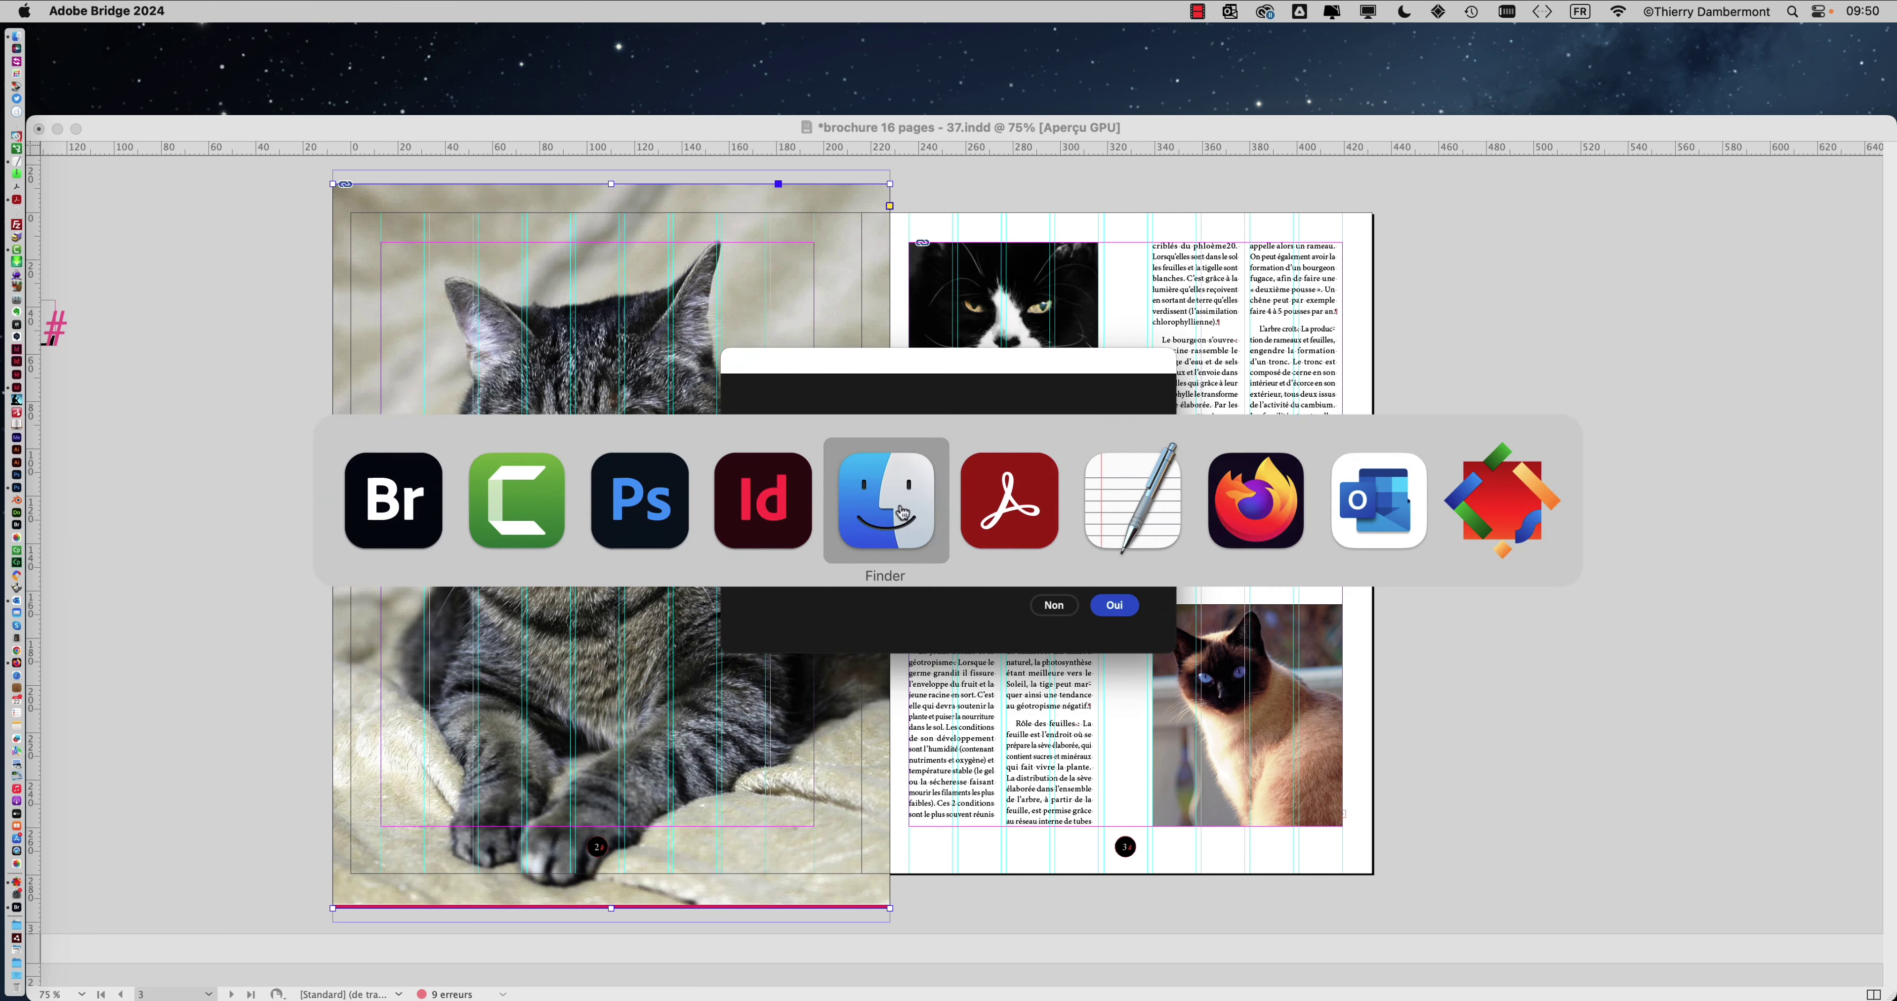
left_click(903, 511)
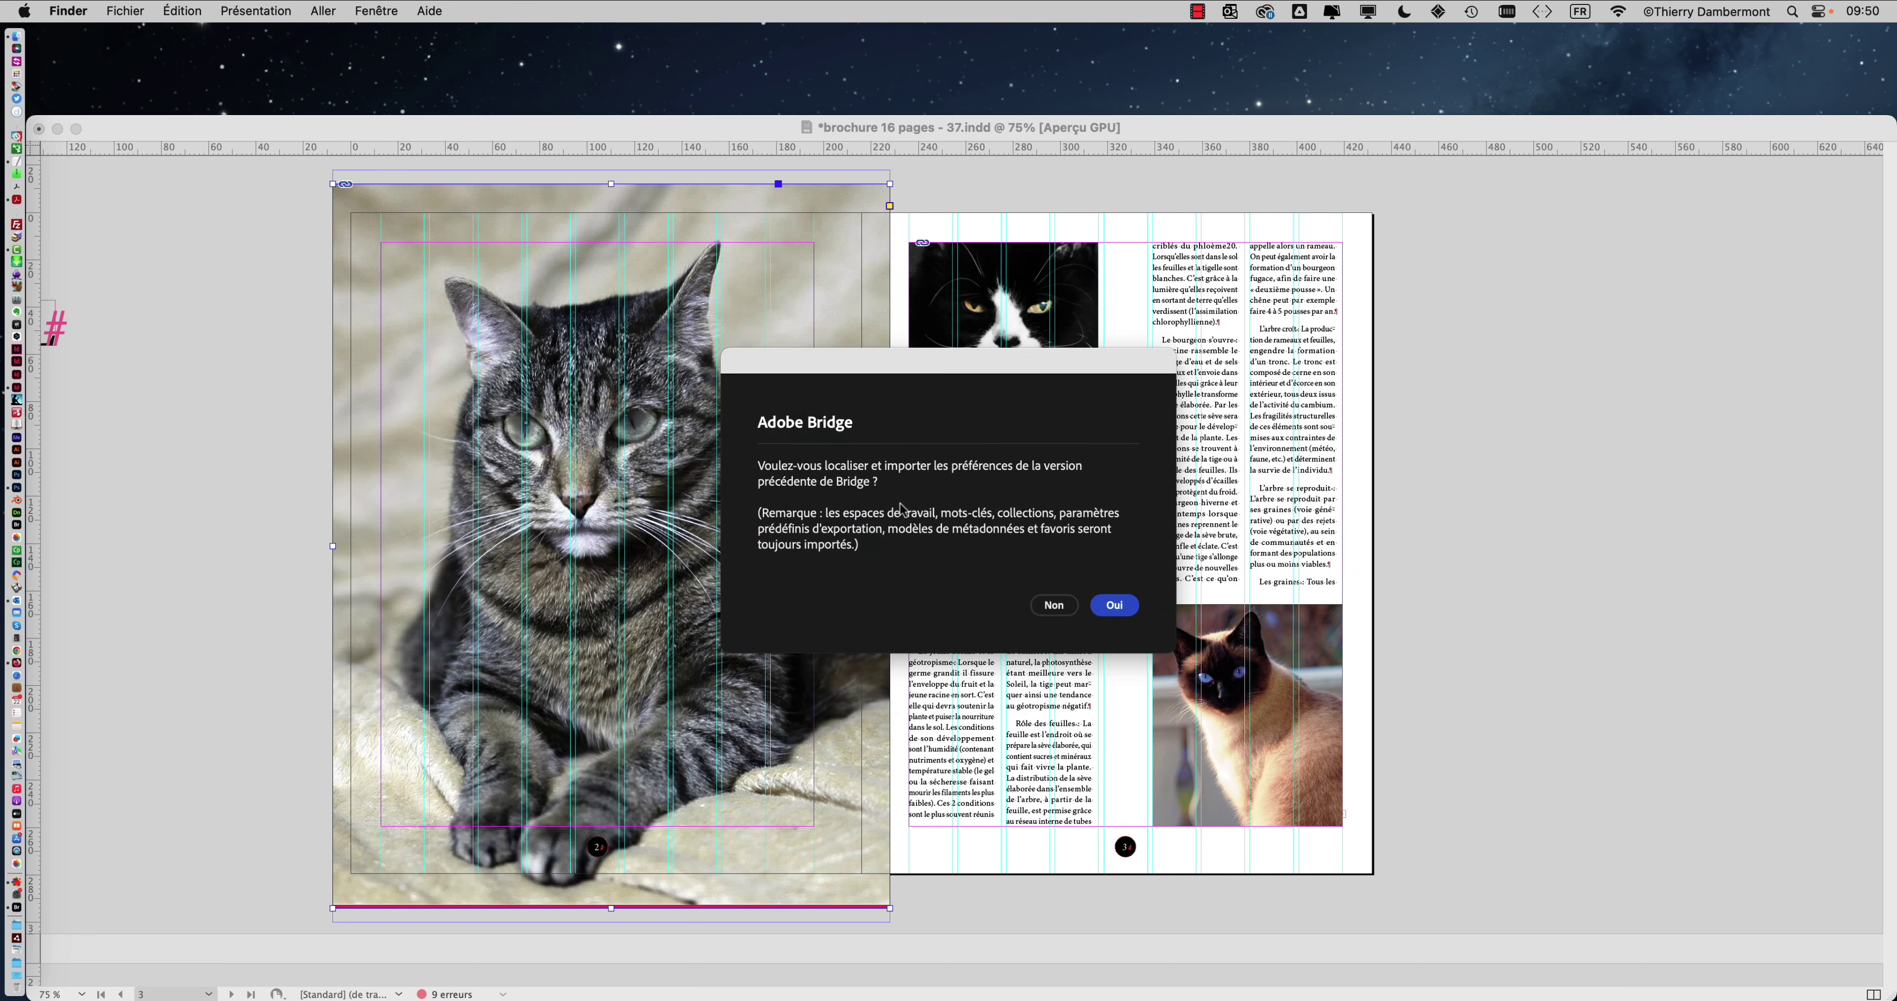
key("super+Tab")
left_click(580, 500)
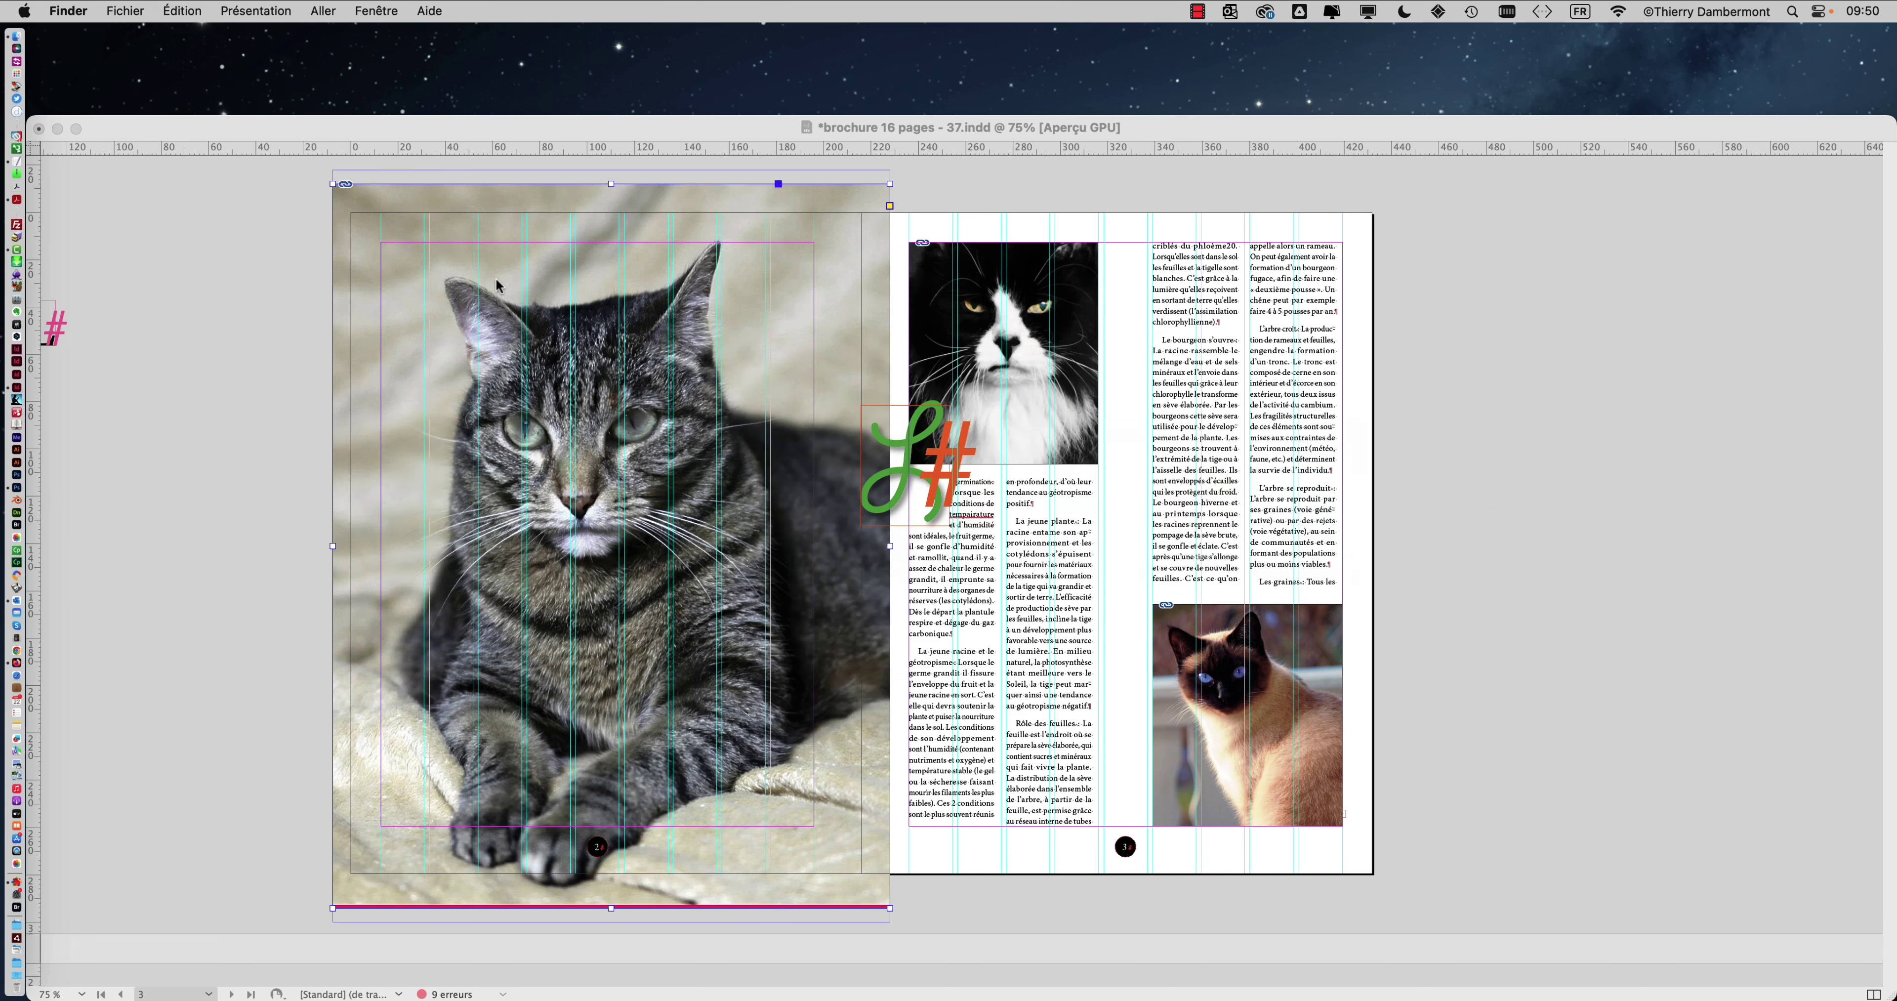
left_click(123, 11)
left_click(169, 38)
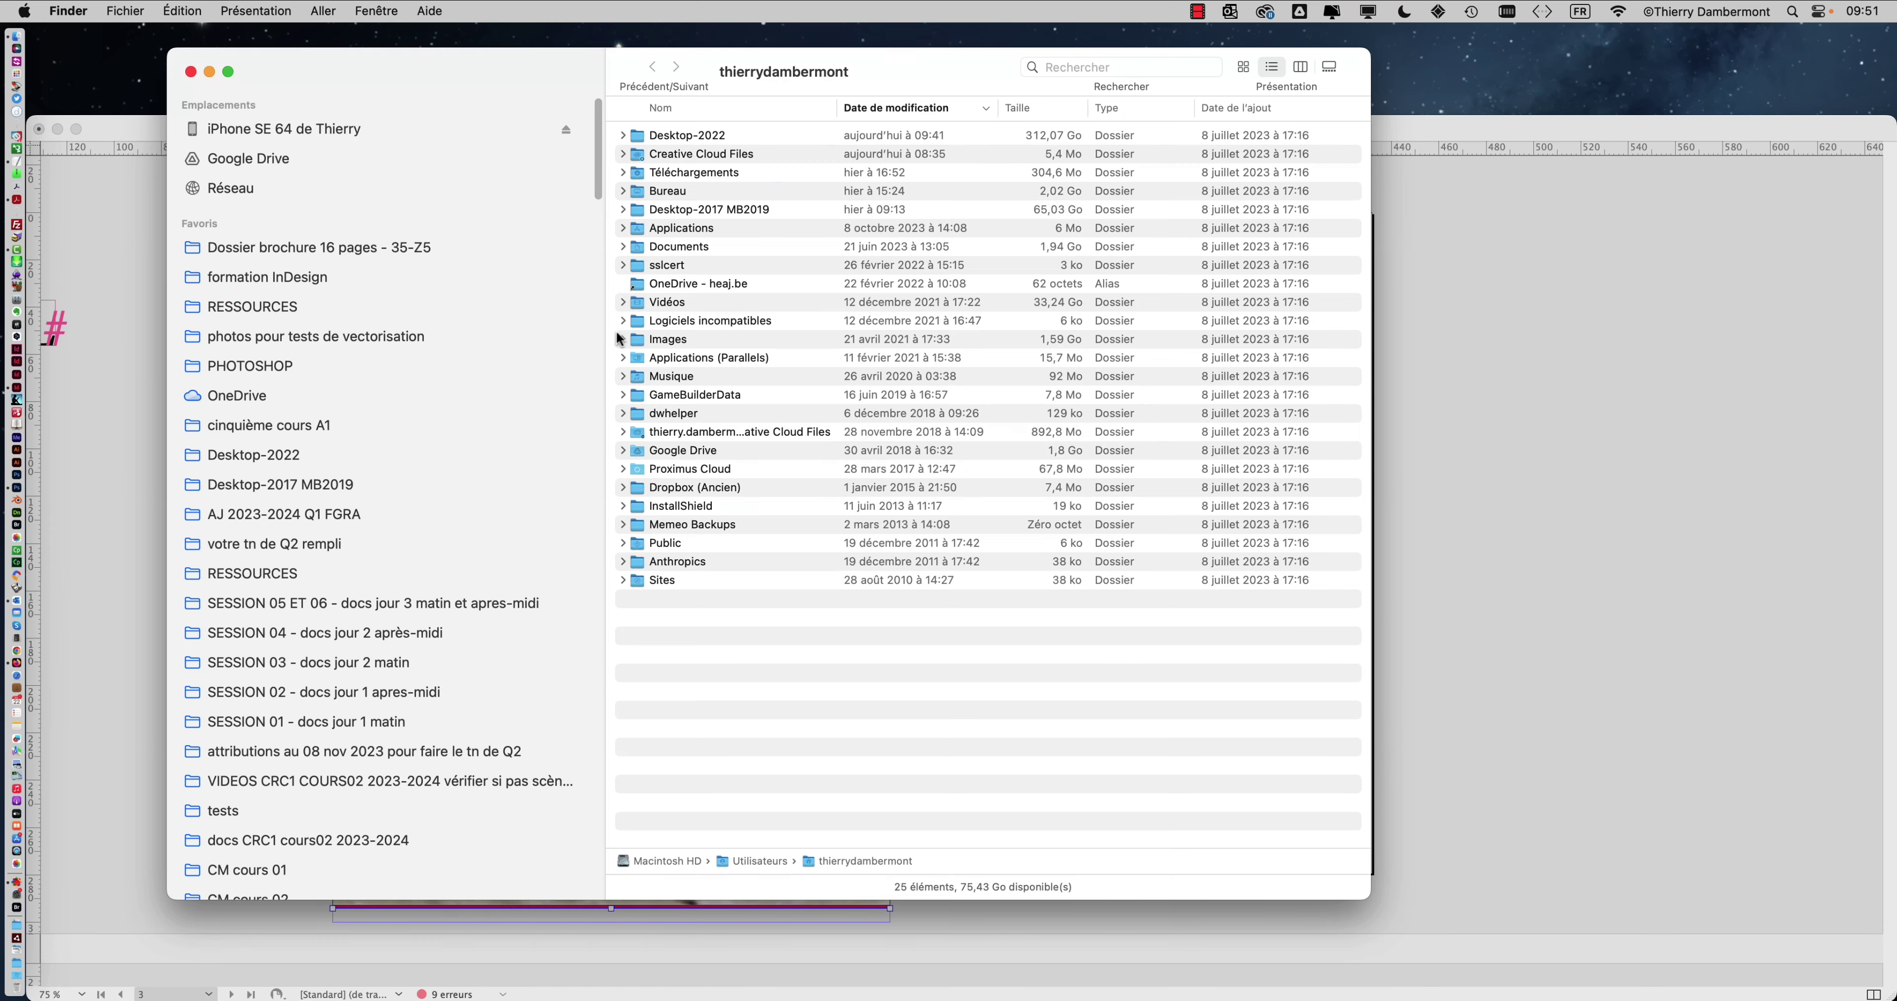
- Open the folder "Dossier brochure 16 pages - 35-Z5", expand its Links subfolder and select nouveau chat.psd
left_click(318, 248)
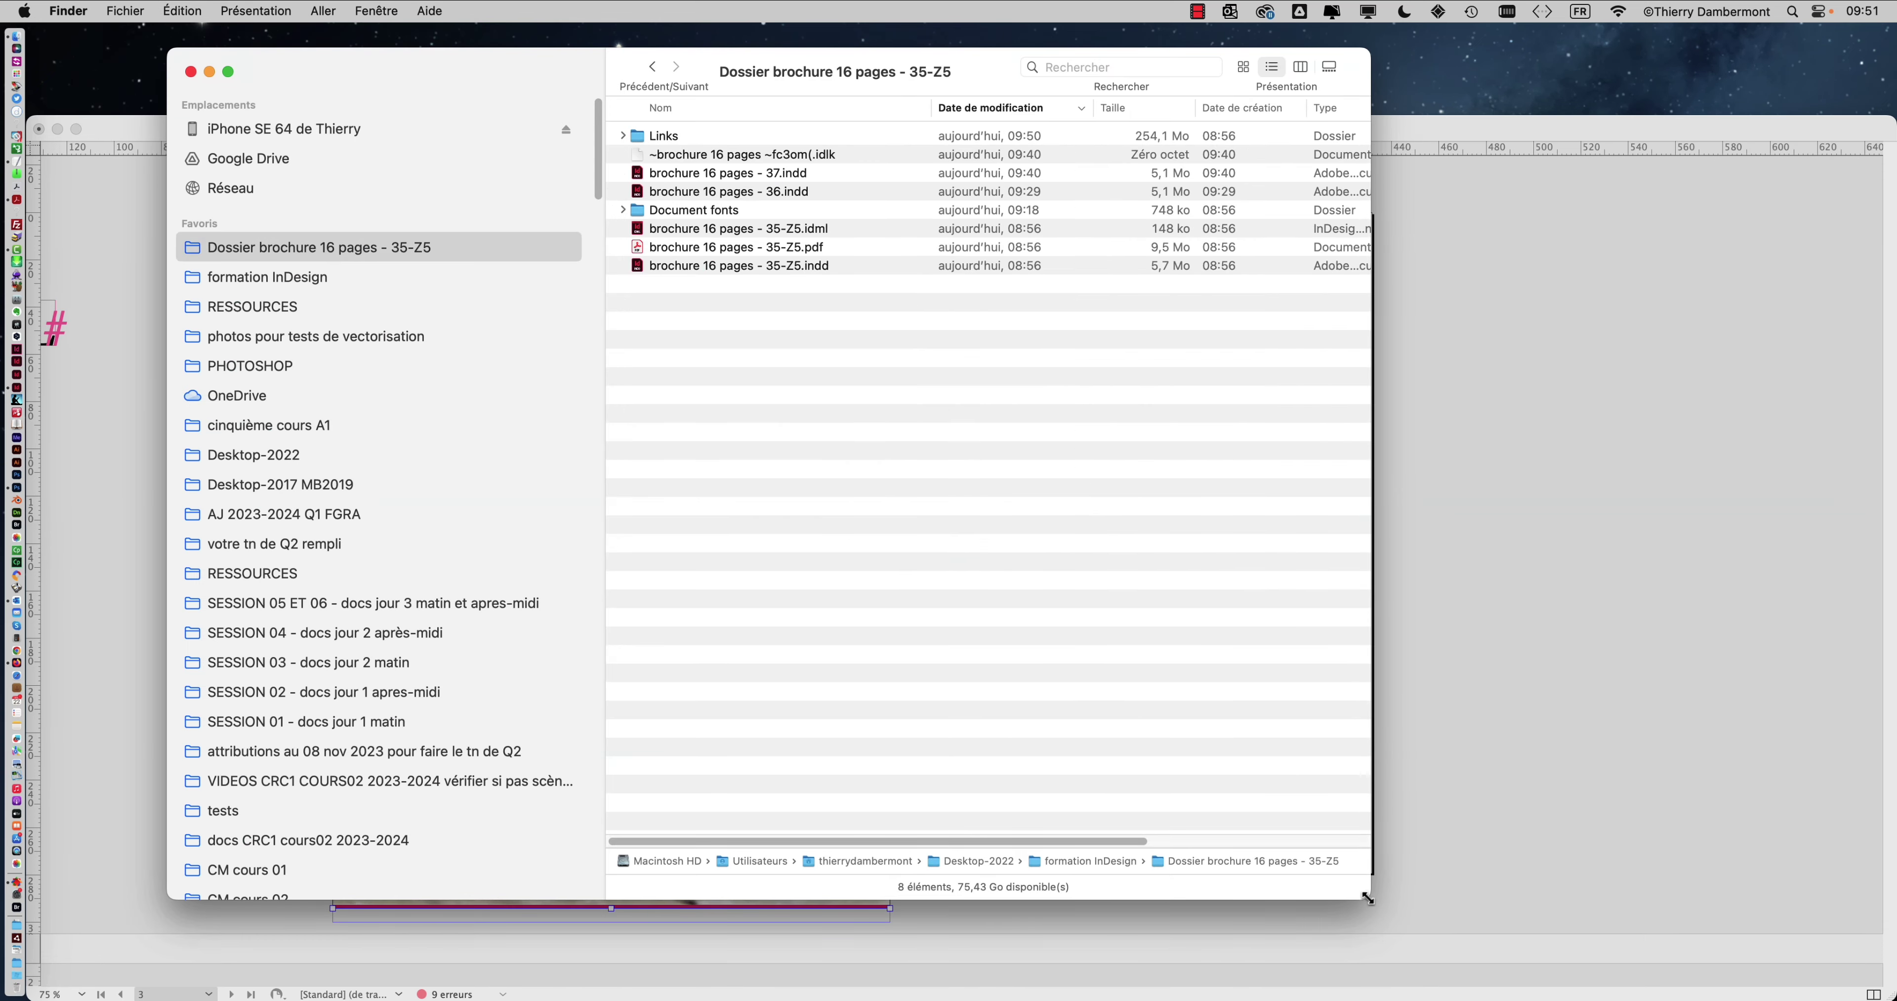
left_click_drag(1367, 898, 1596, 461)
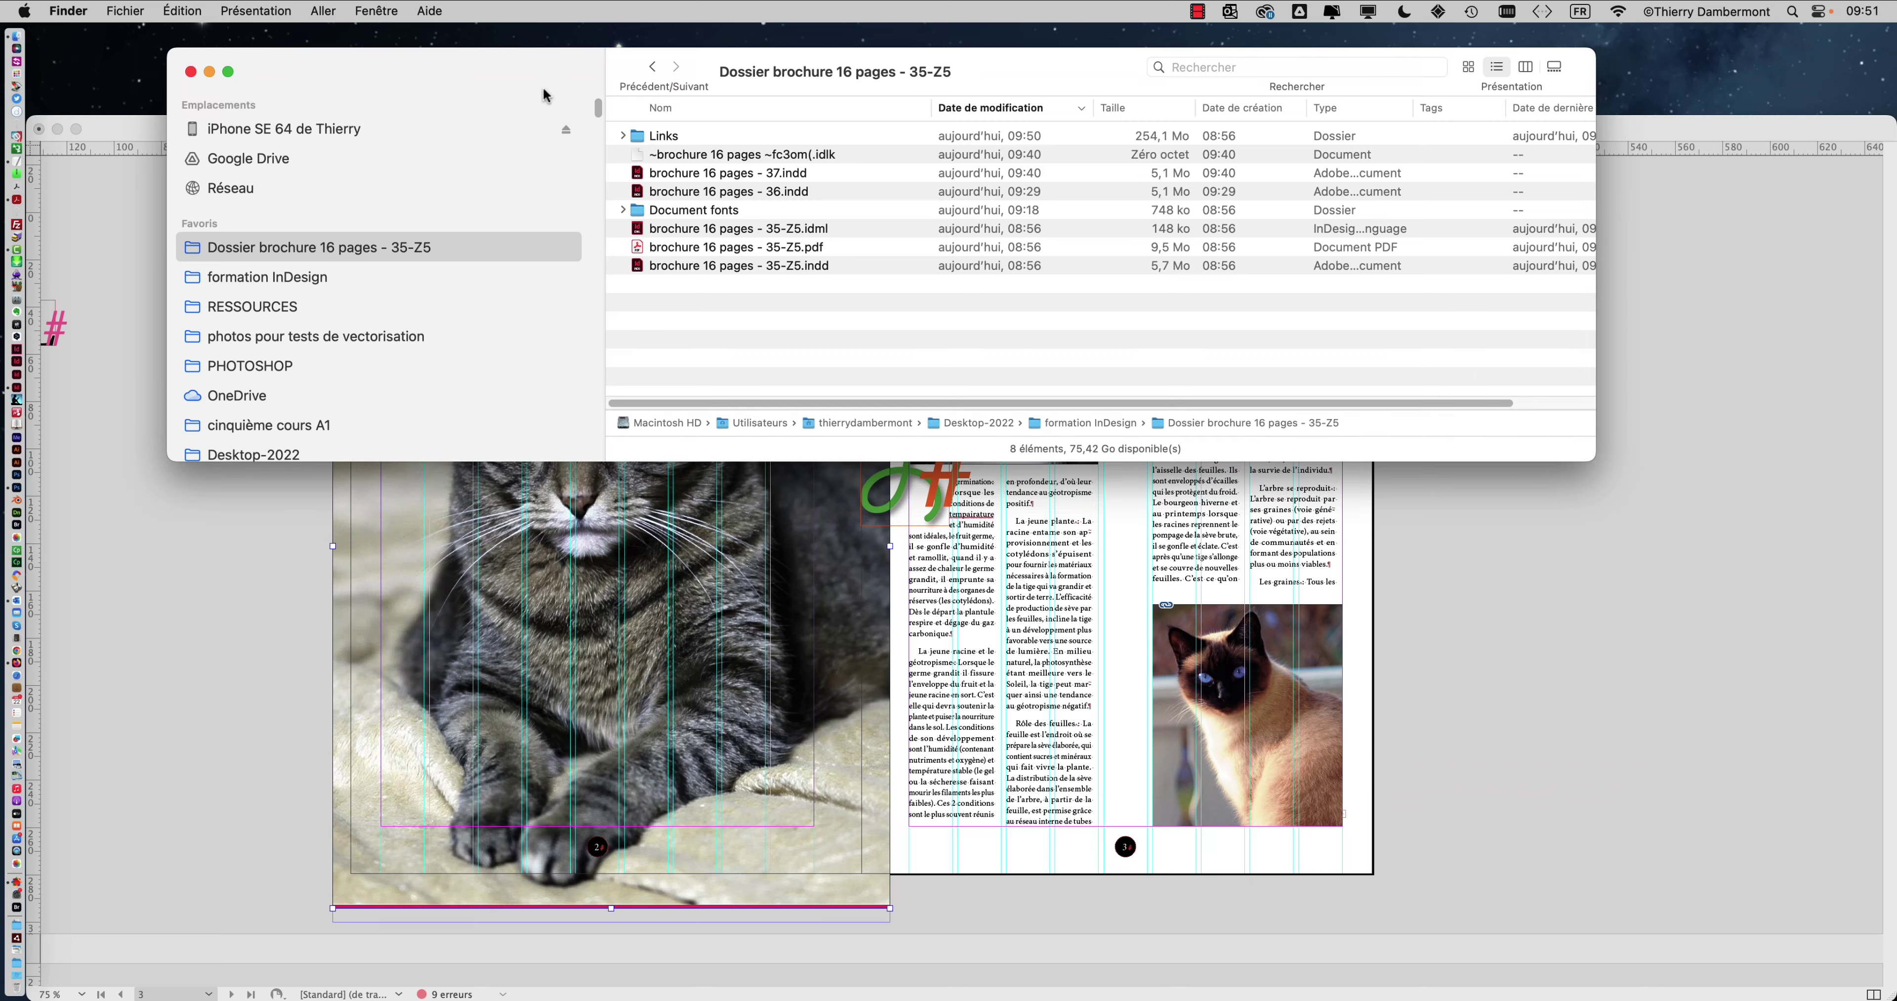
left_click_drag(545, 95, 643, 276)
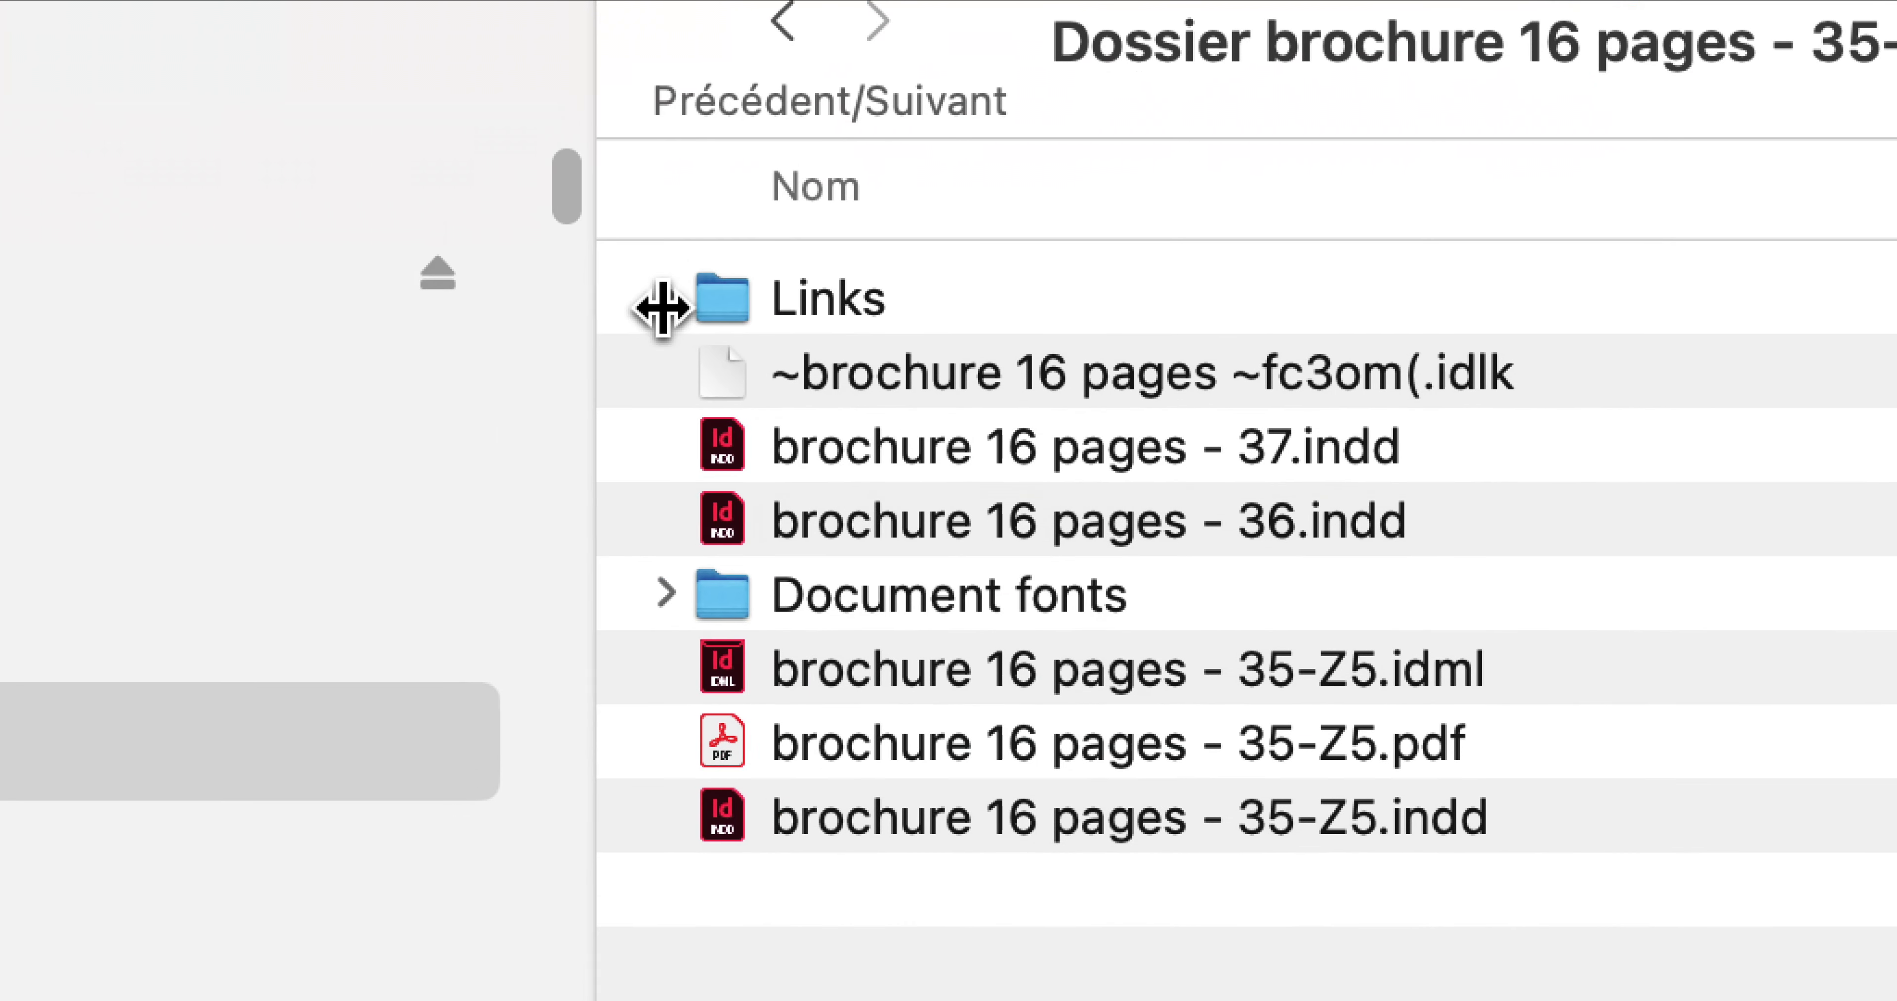
left_click(752, 458)
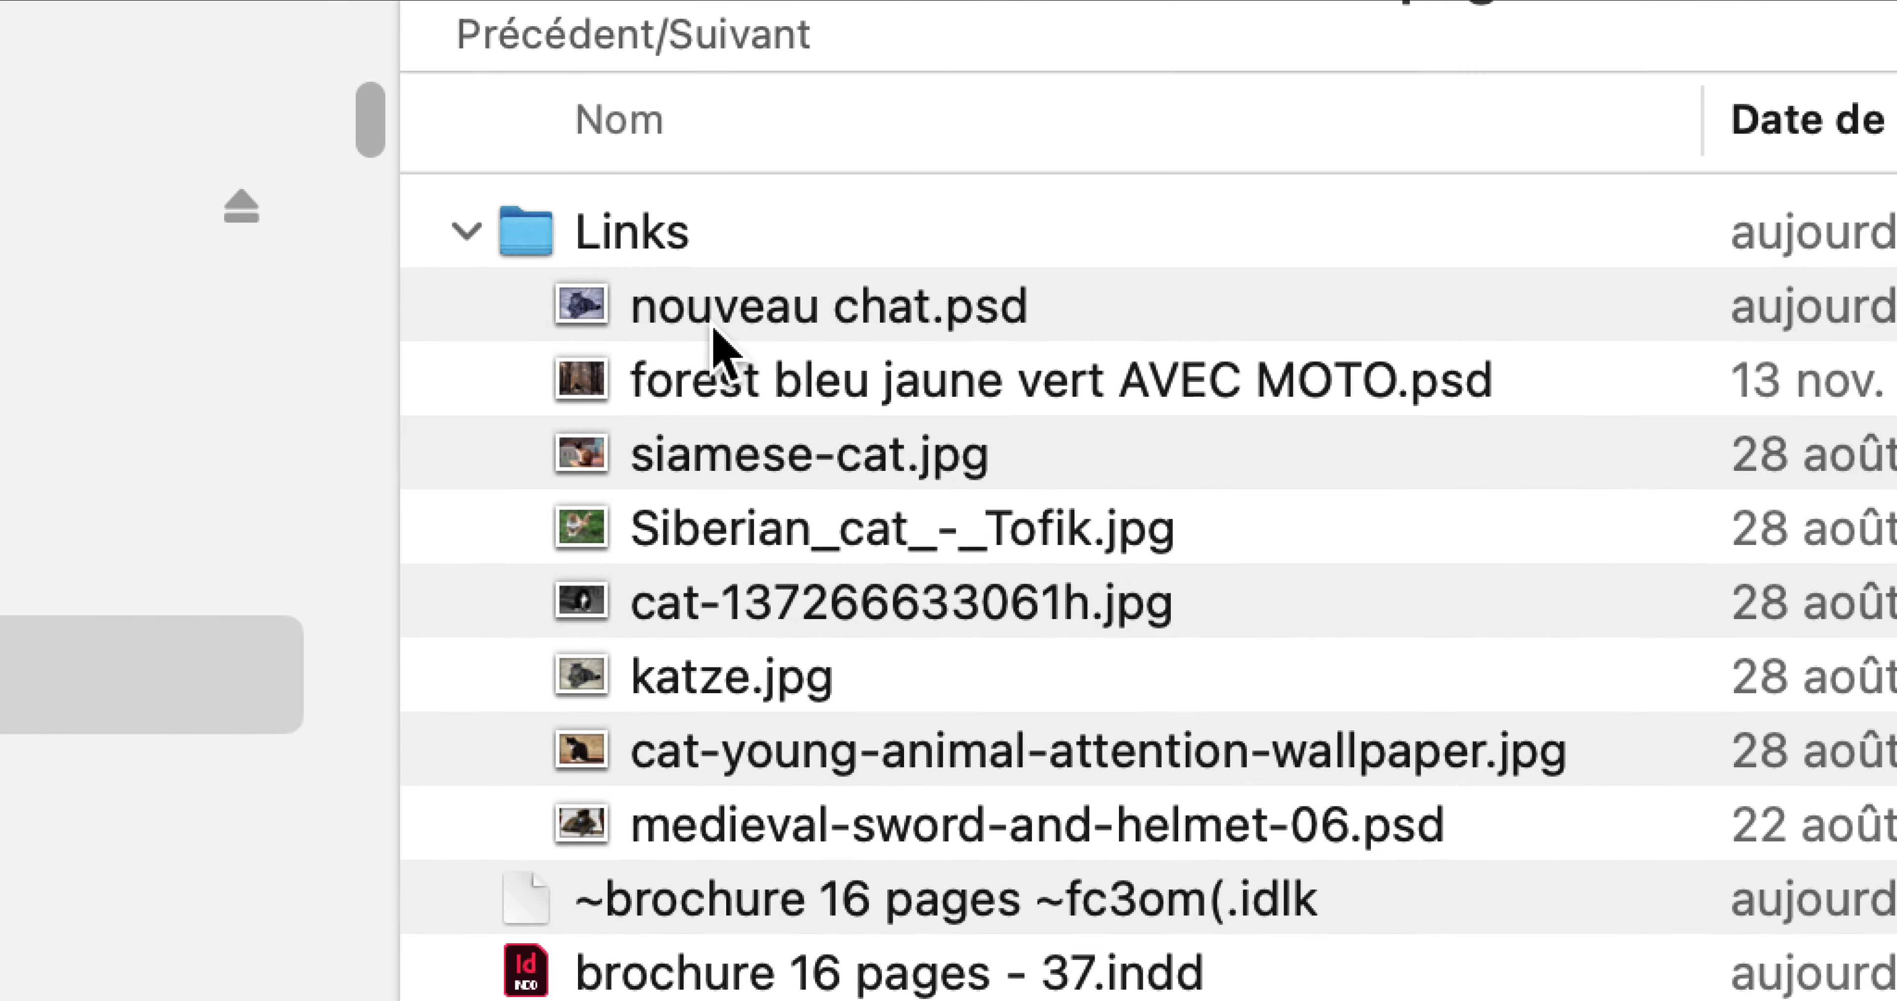
left_click(720, 340)
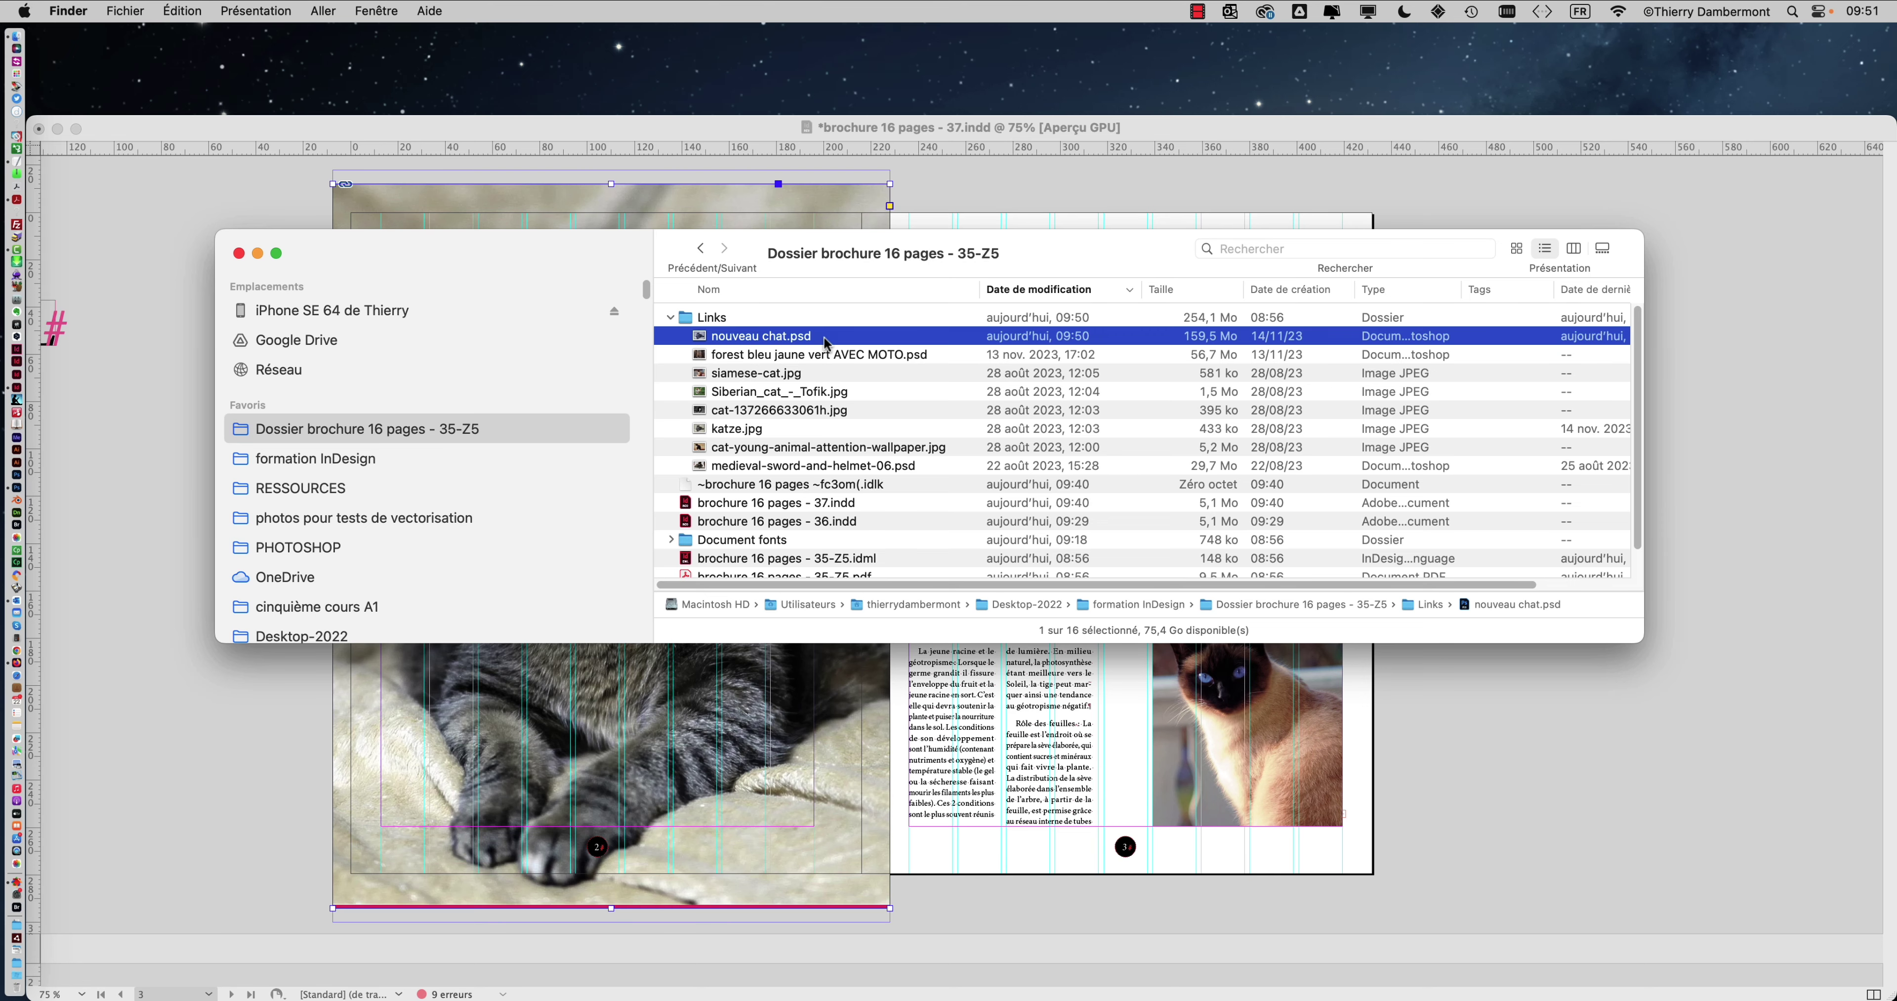
- Return to InDesign, select the cat image on page 2 and show the Links panel
left_click(324, 150)
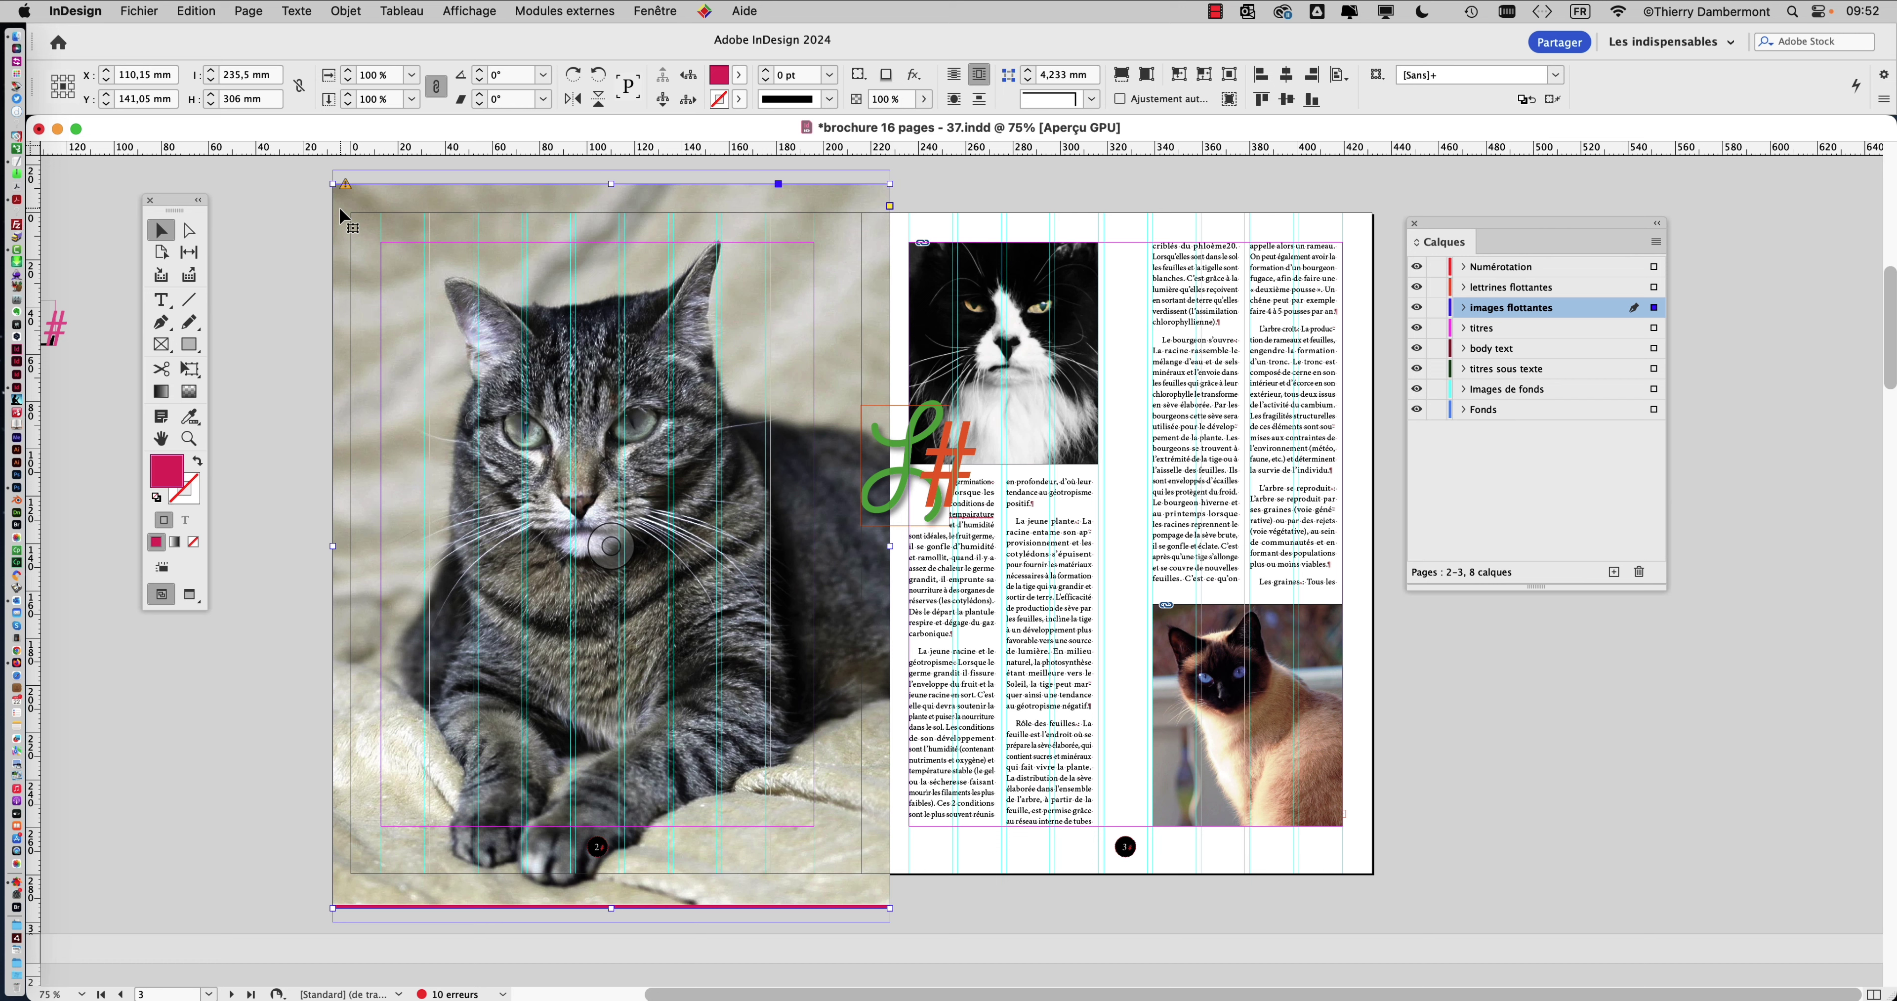
left_click(299, 261)
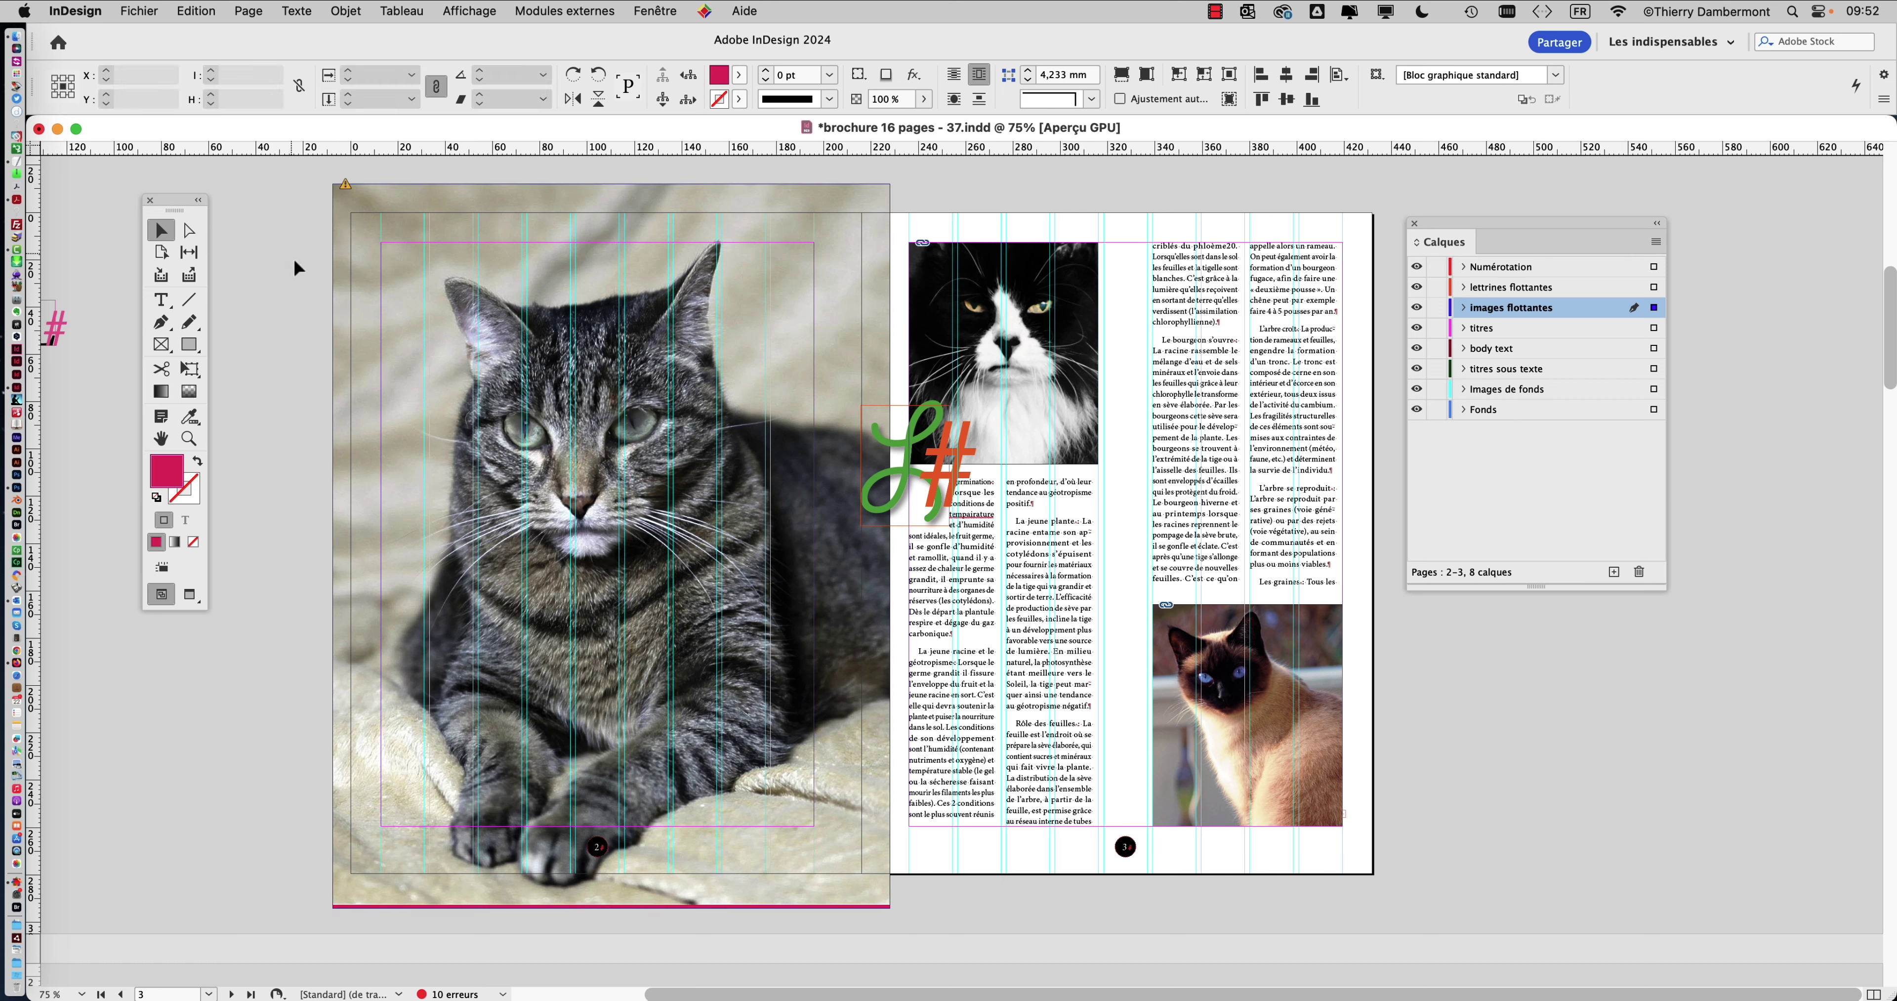
left_click(395, 282)
left_click(654, 11)
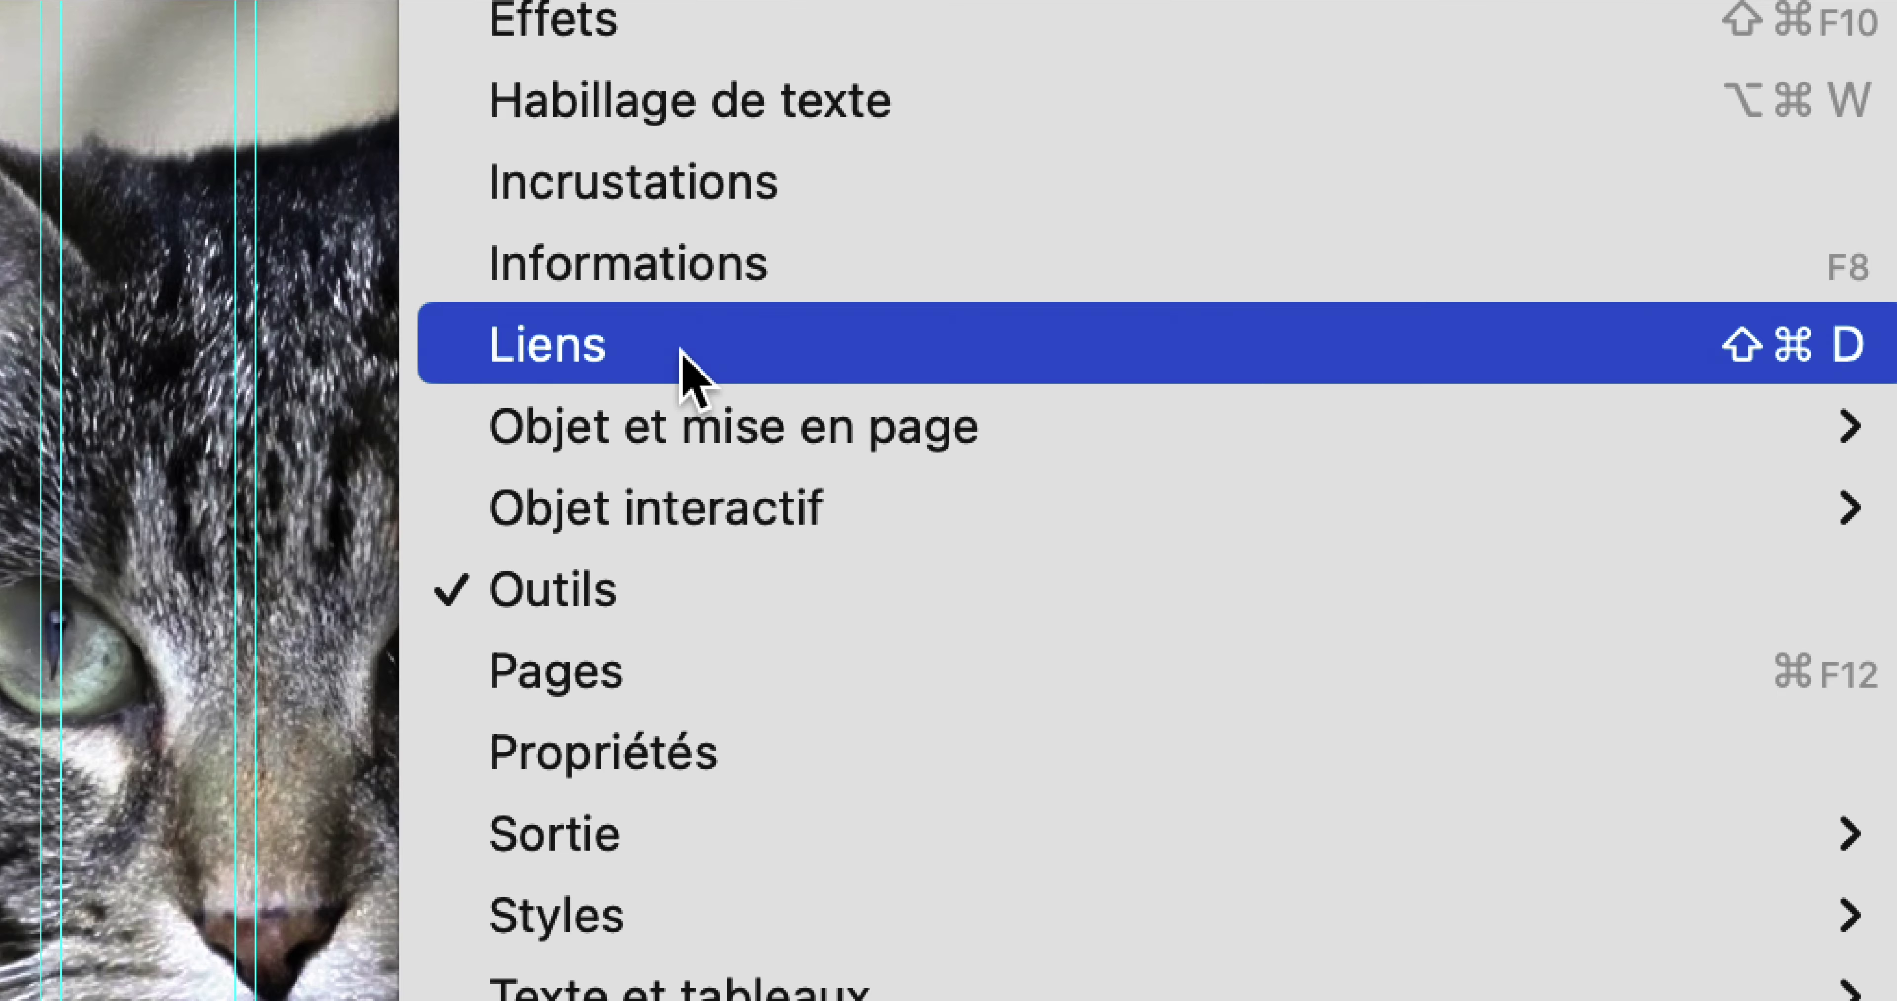
left_click(681, 351)
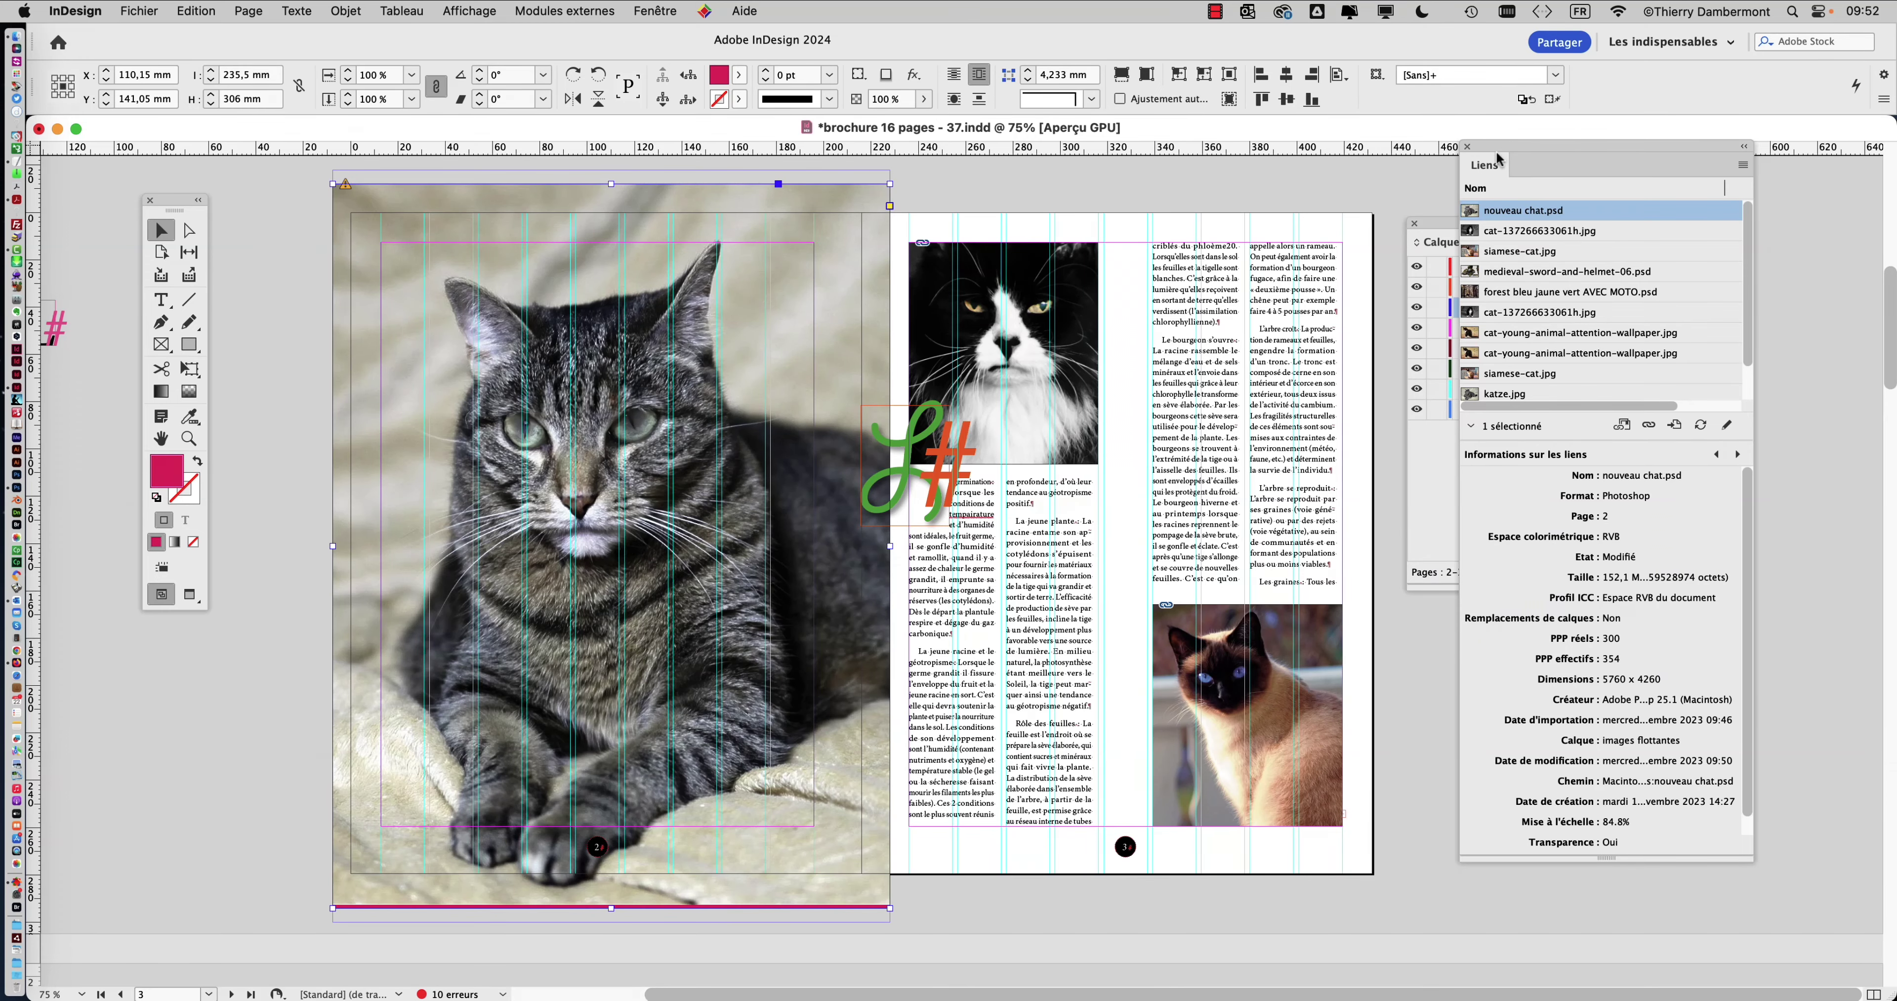
- Reposition the Links panel, collapse its link information and enlarge it to show the status and page columns
left_click_drag(1496, 156, 1039, 184)
left_click(972, 439)
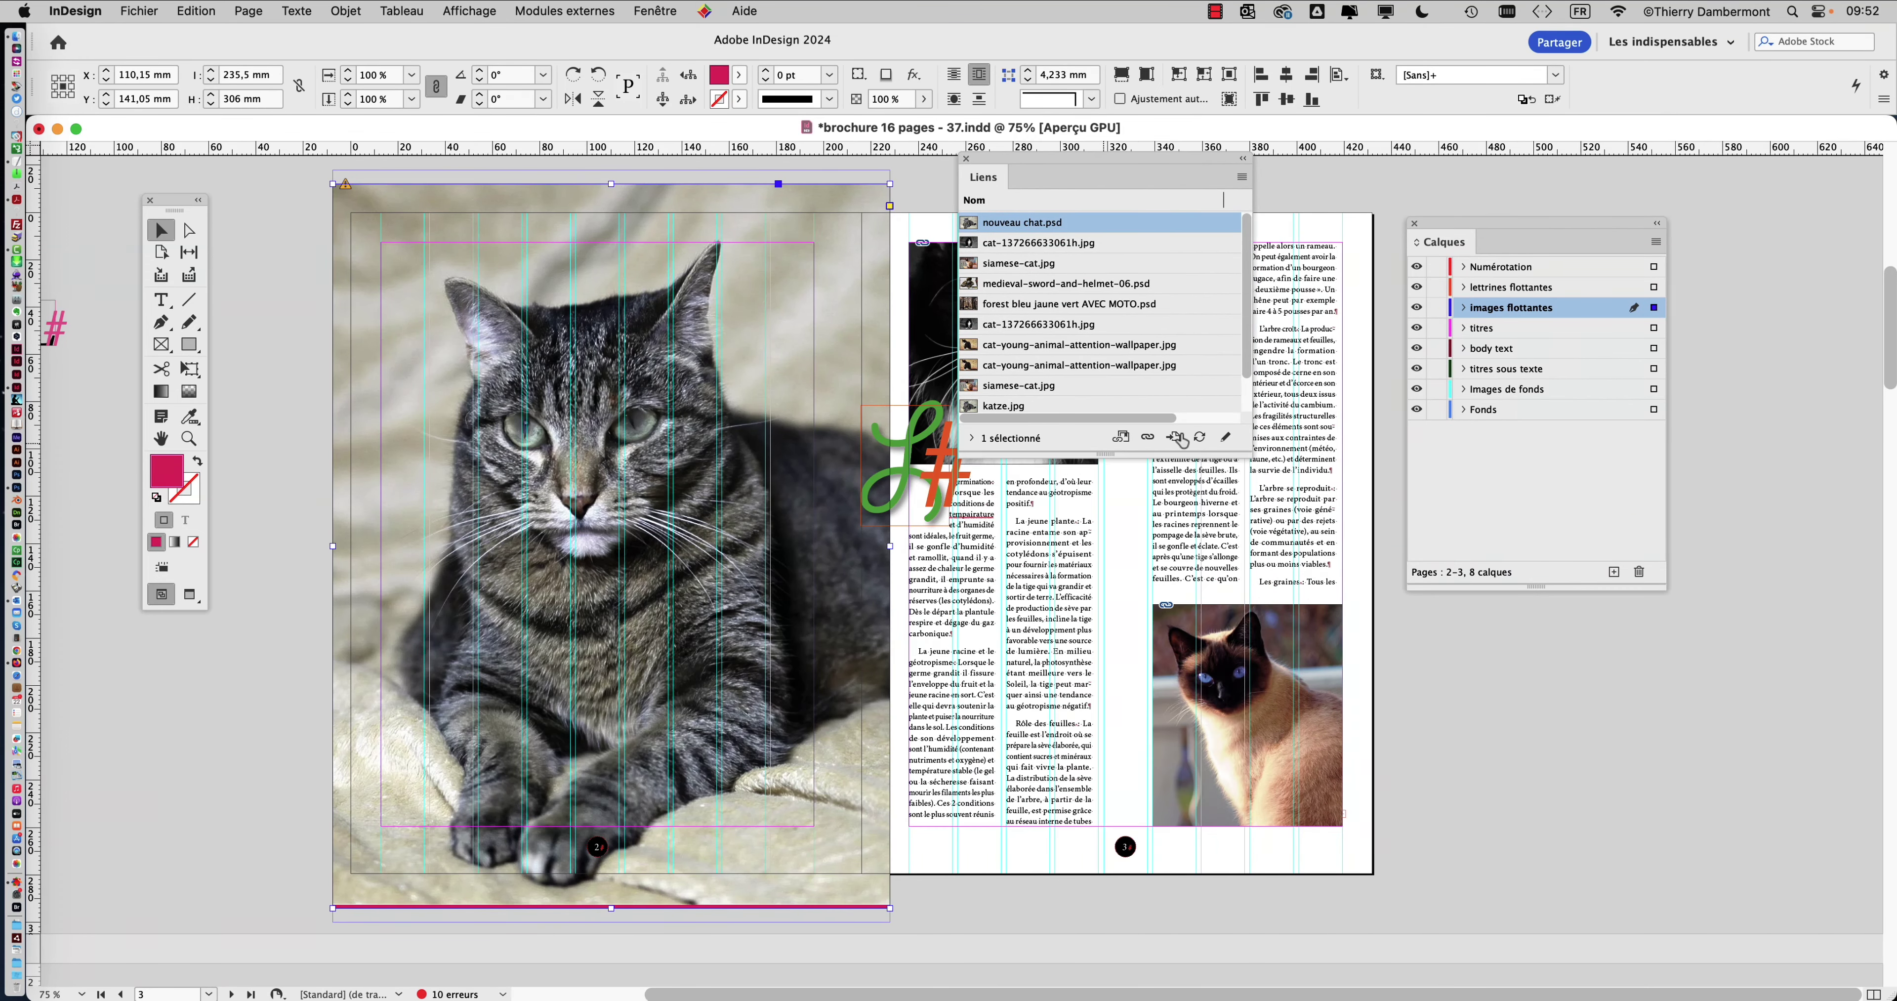
left_click_drag(1249, 452, 1384, 673)
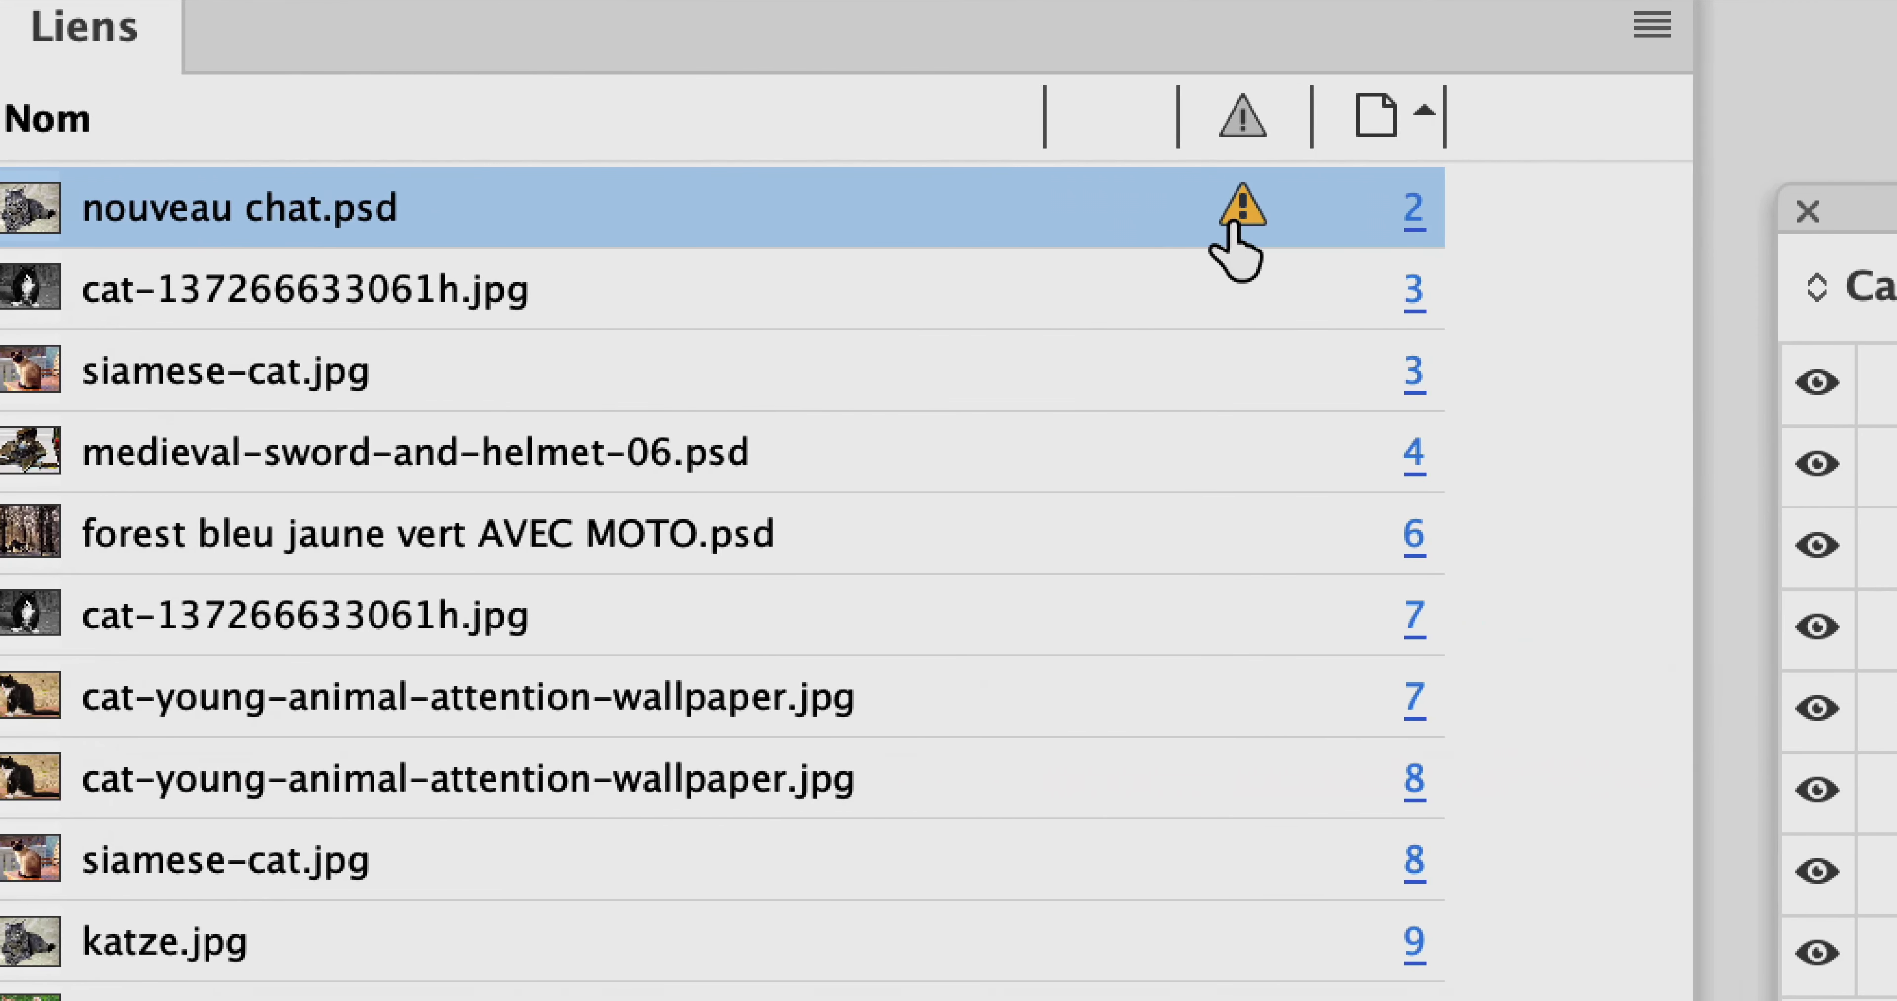
- Relink the modified nouveau chat.psd to the nouveau chat.psd file in the brochure's Links subfolder
mouse_move(1233, 222)
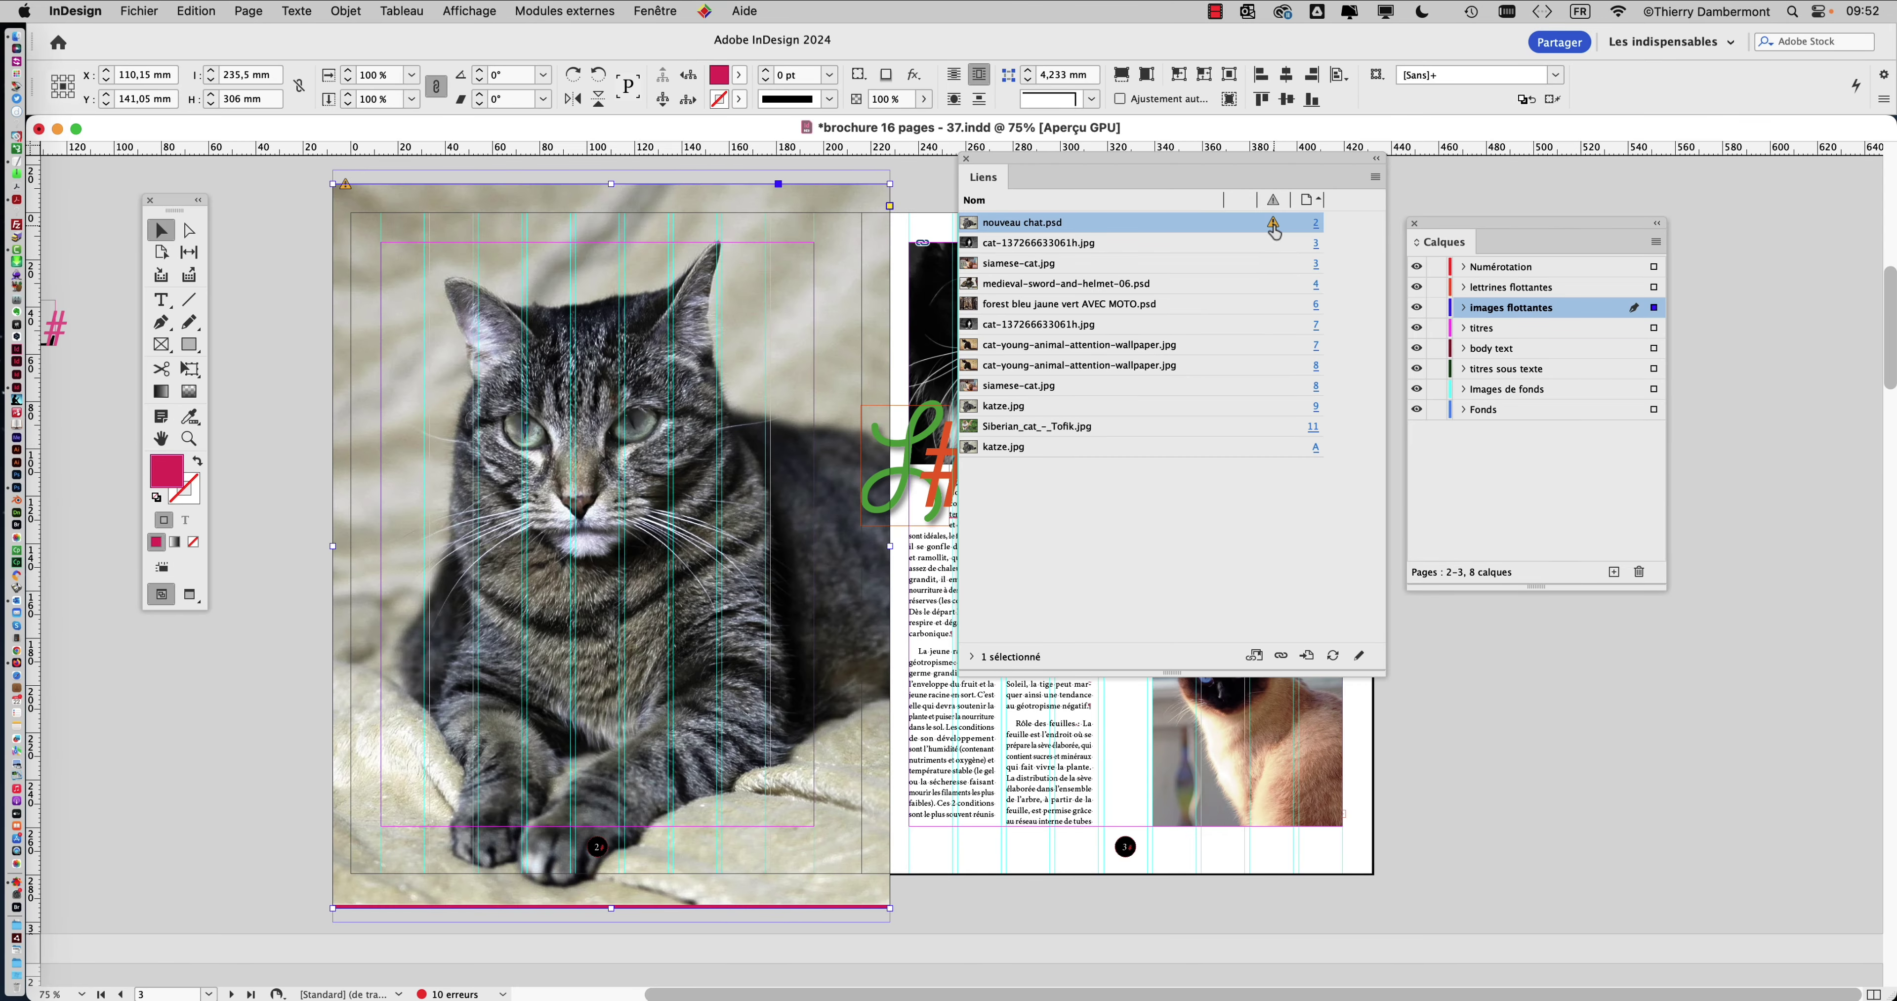
left_click_drag(1247, 158, 1348, 178)
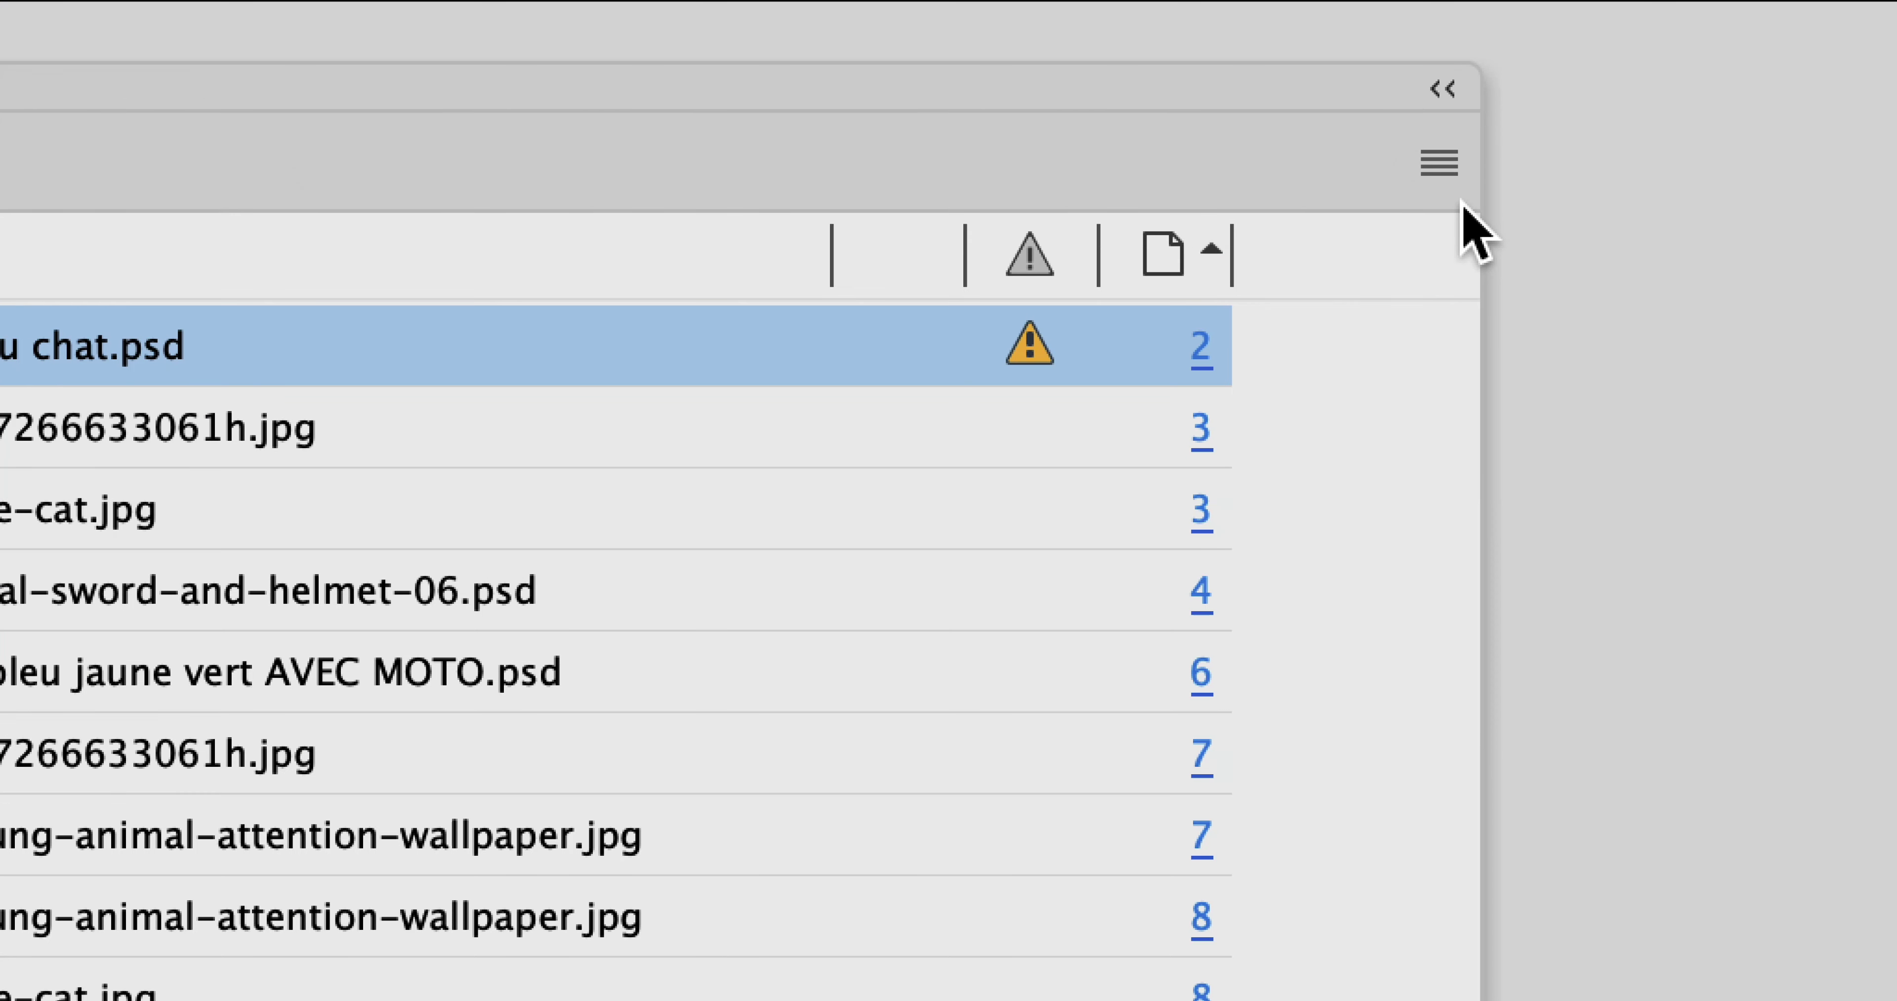
left_click(1460, 198)
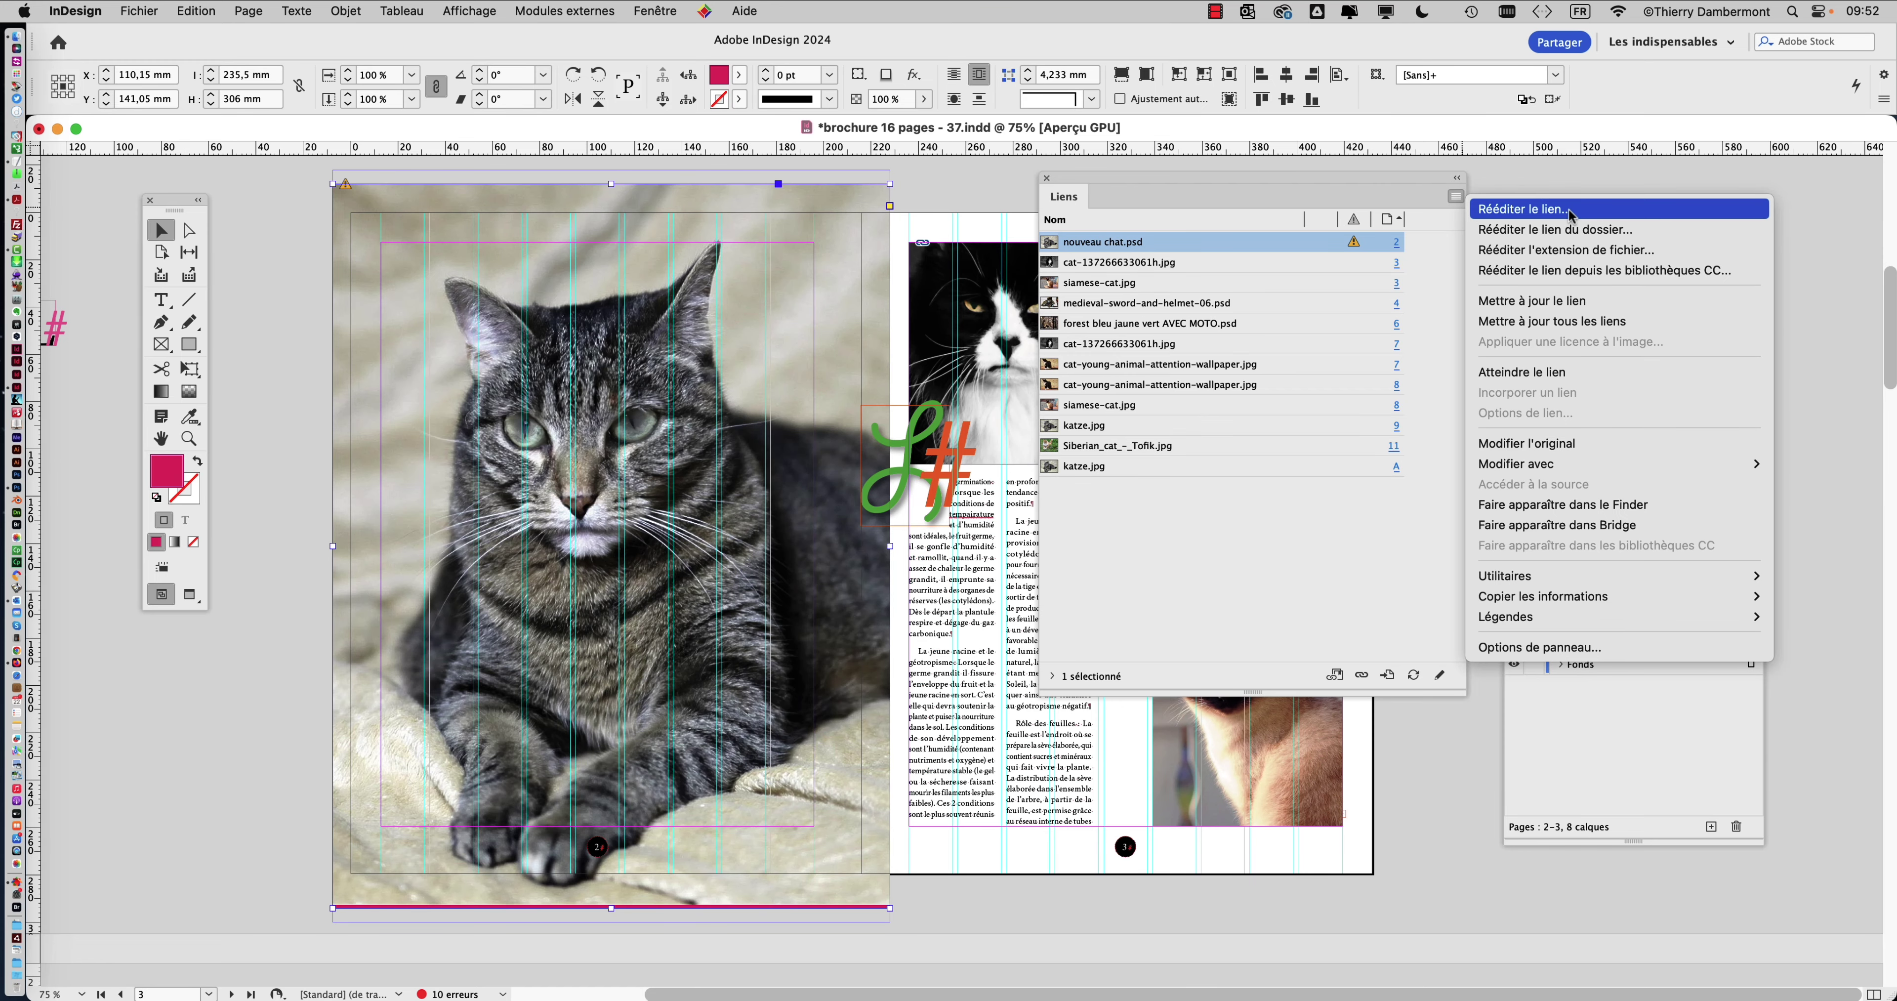
left_click(1571, 211)
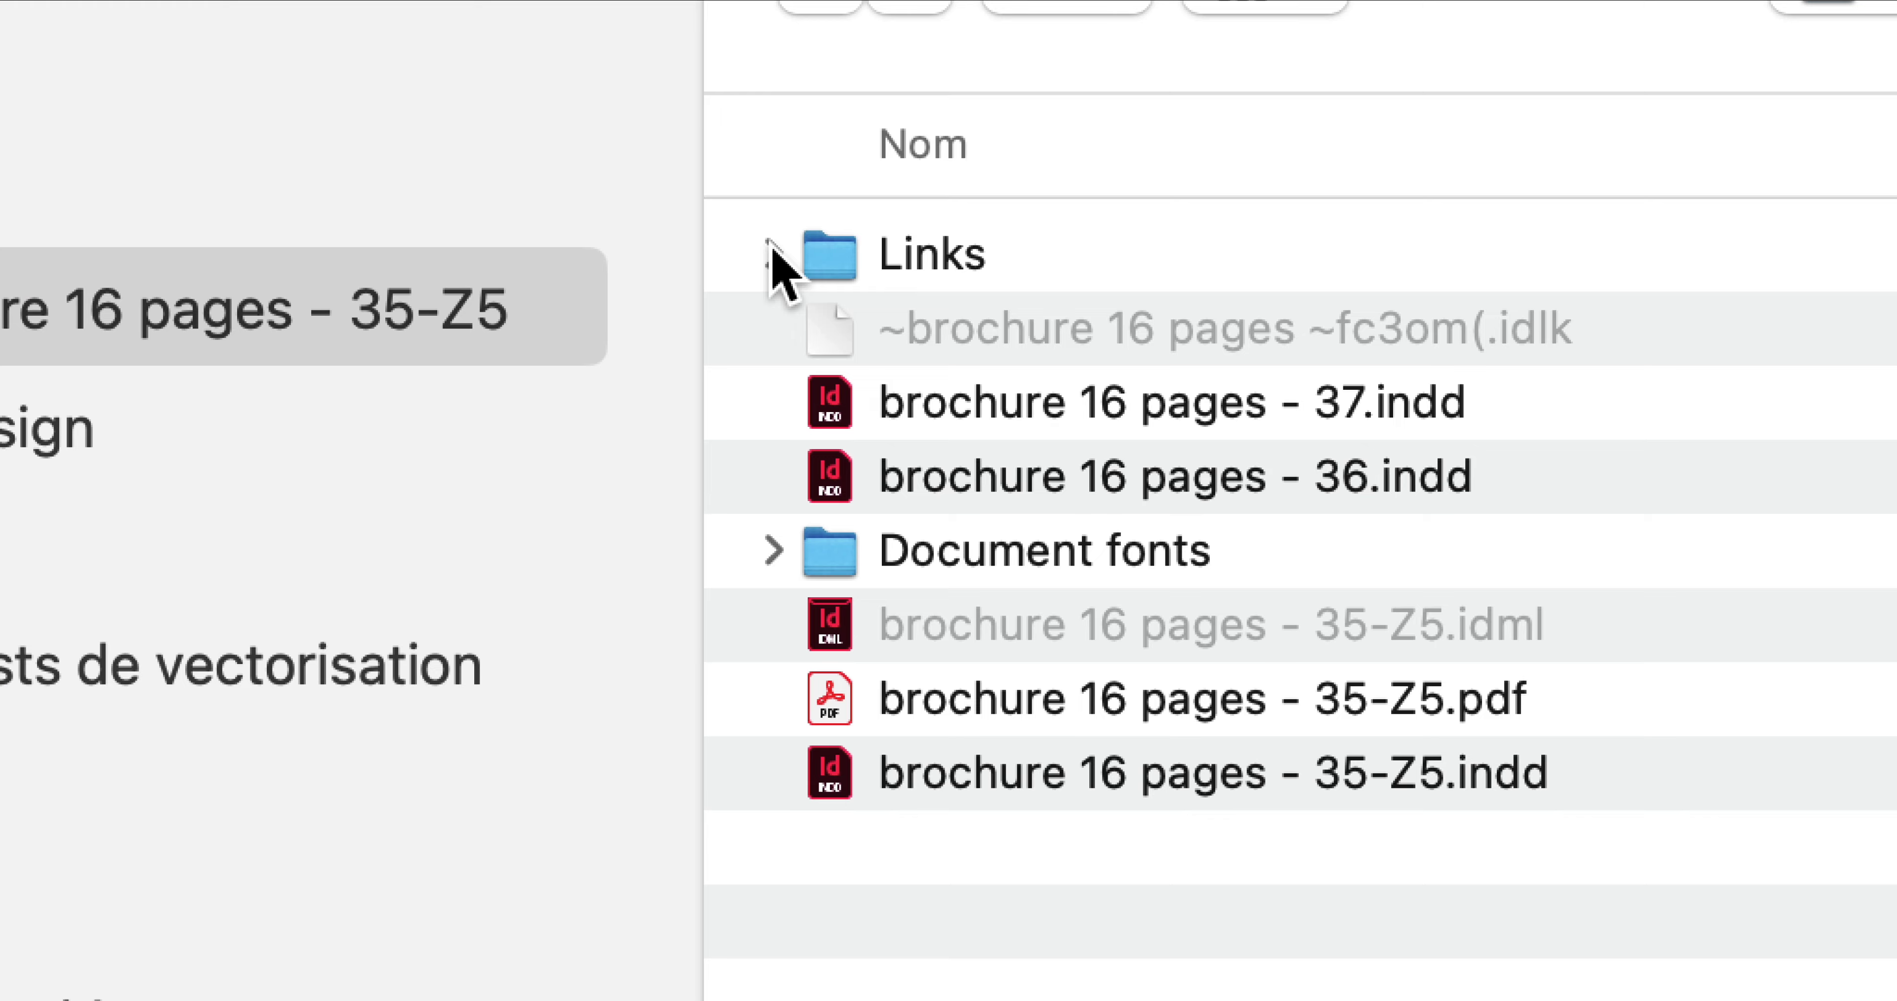
left_click(770, 253)
left_click(1060, 338)
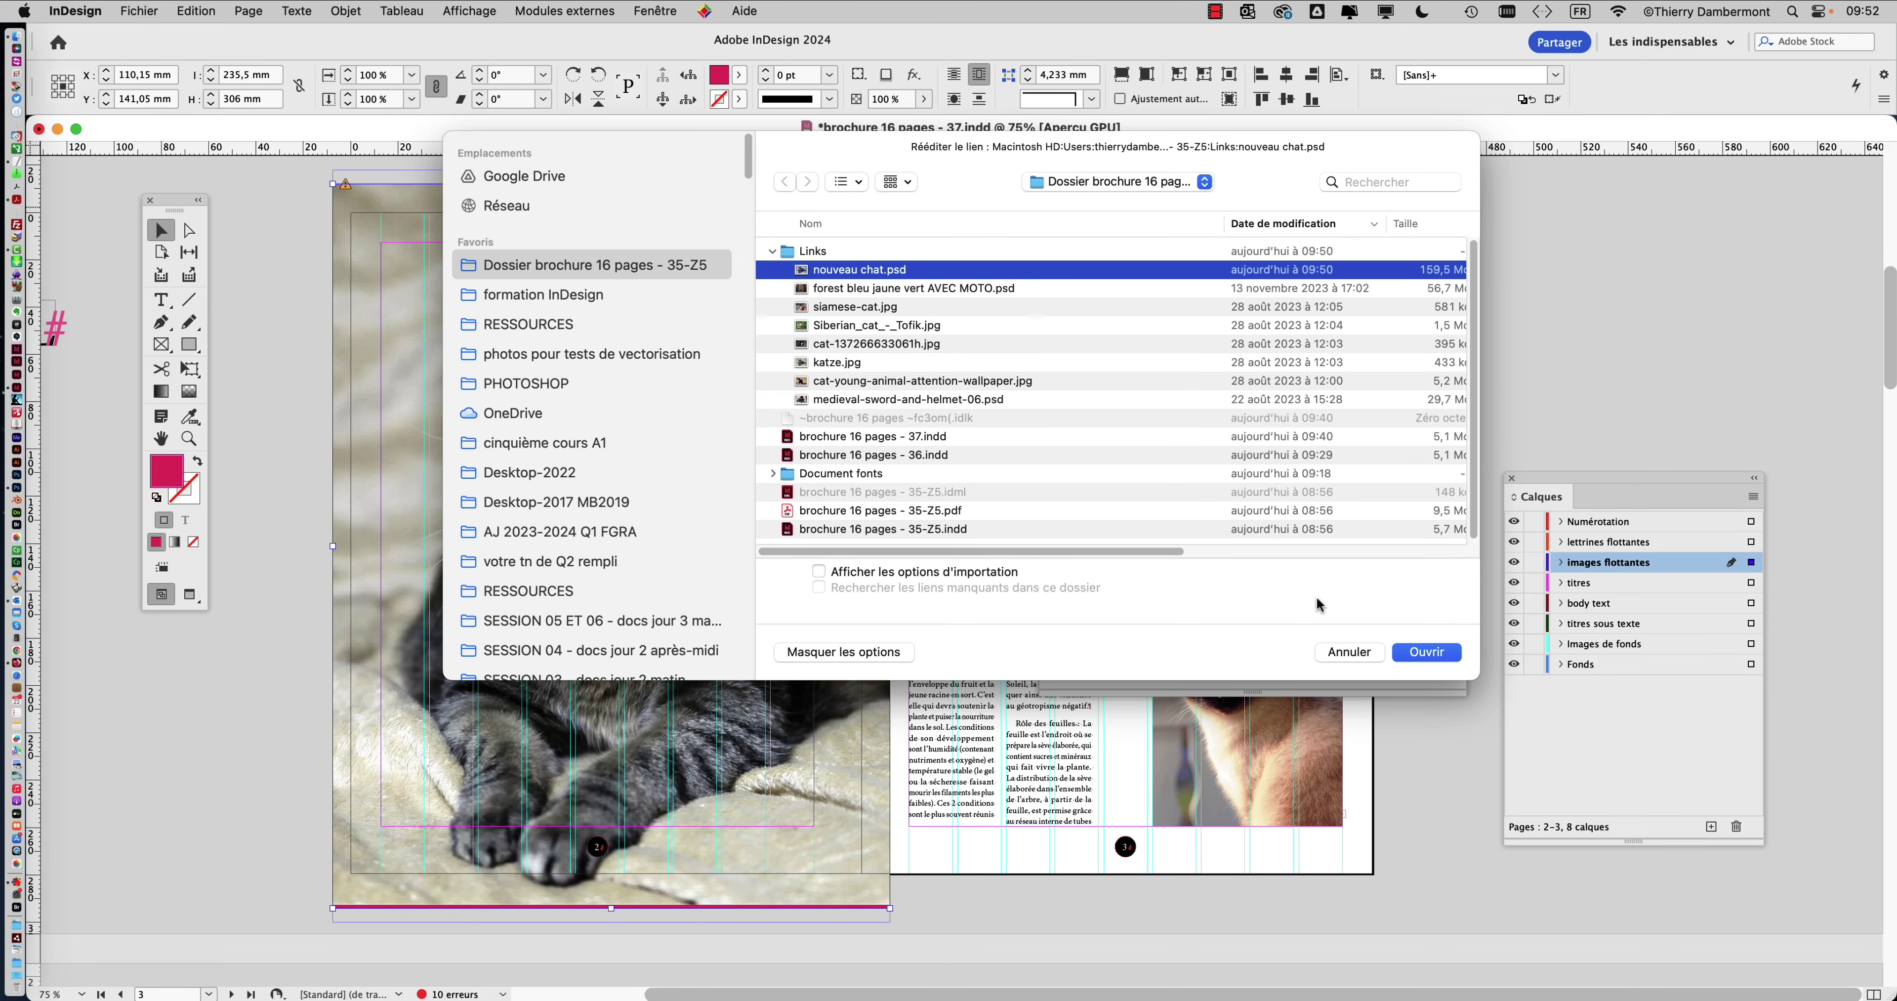
left_click(1427, 654)
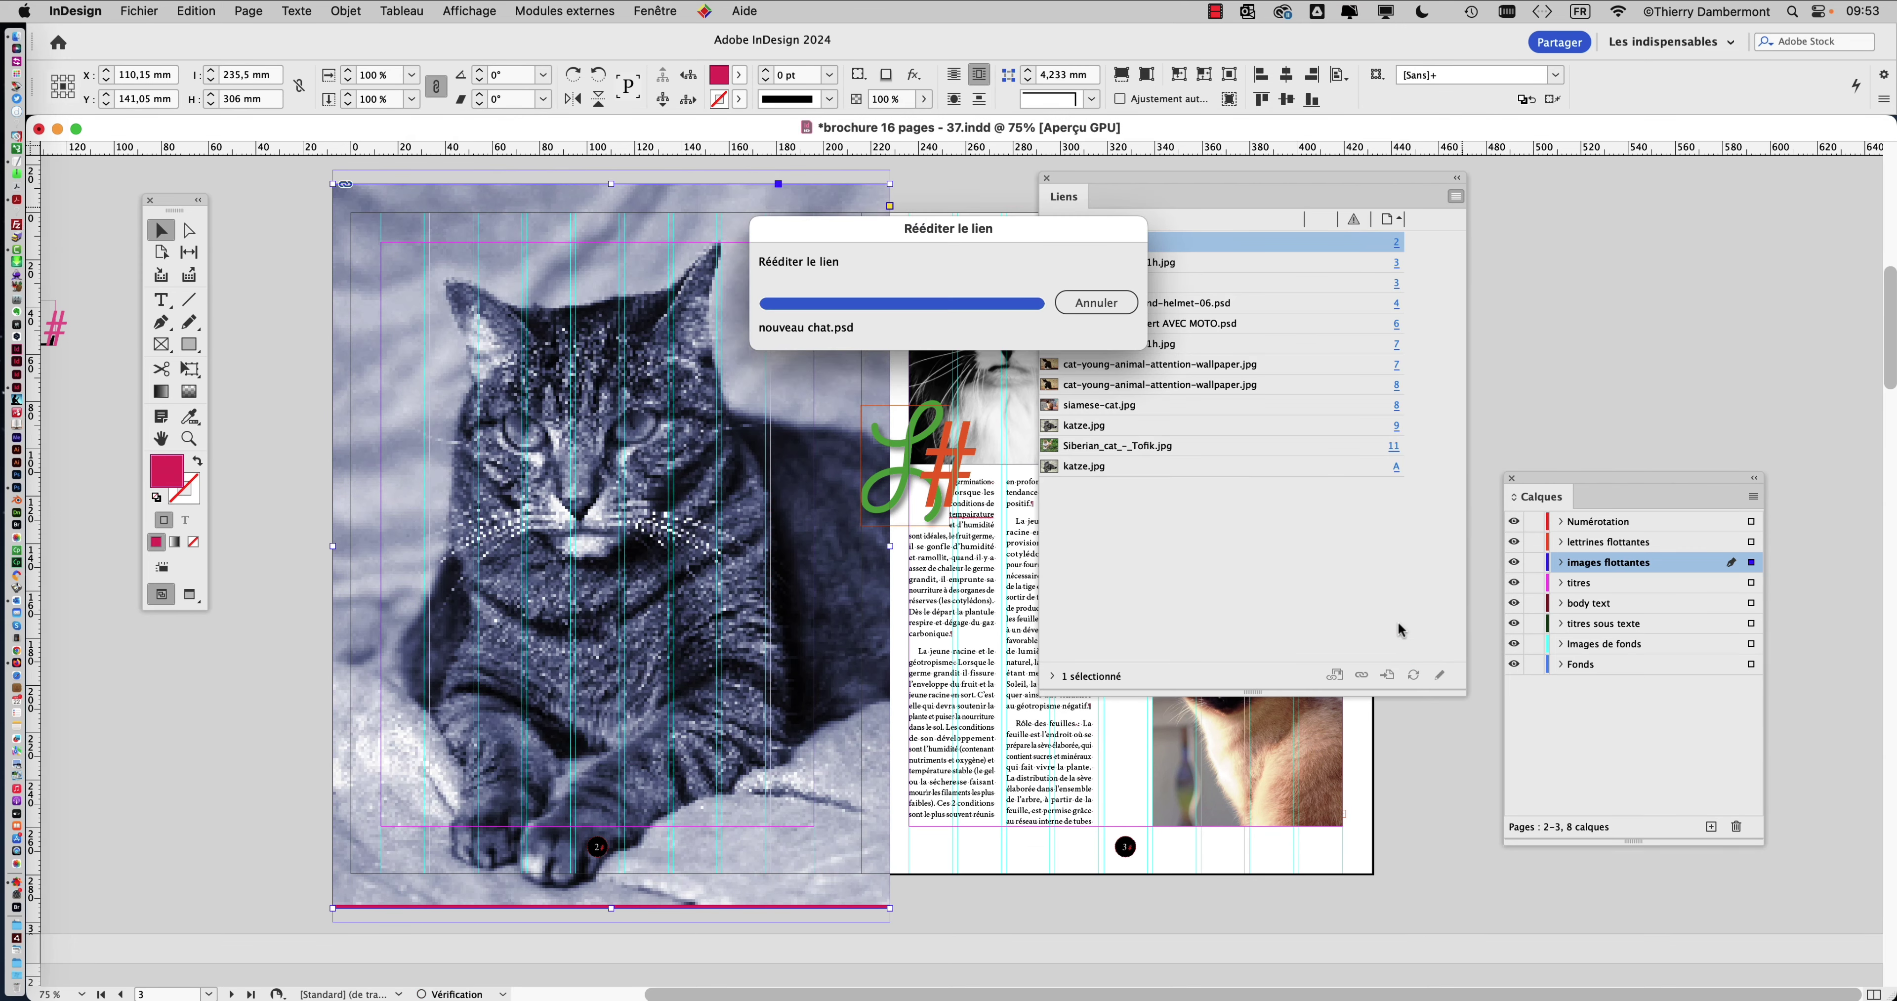
- Close the Links panel, deselect the cat image and show the spread in Preview mode
left_click(1048, 179)
left_click(1001, 186)
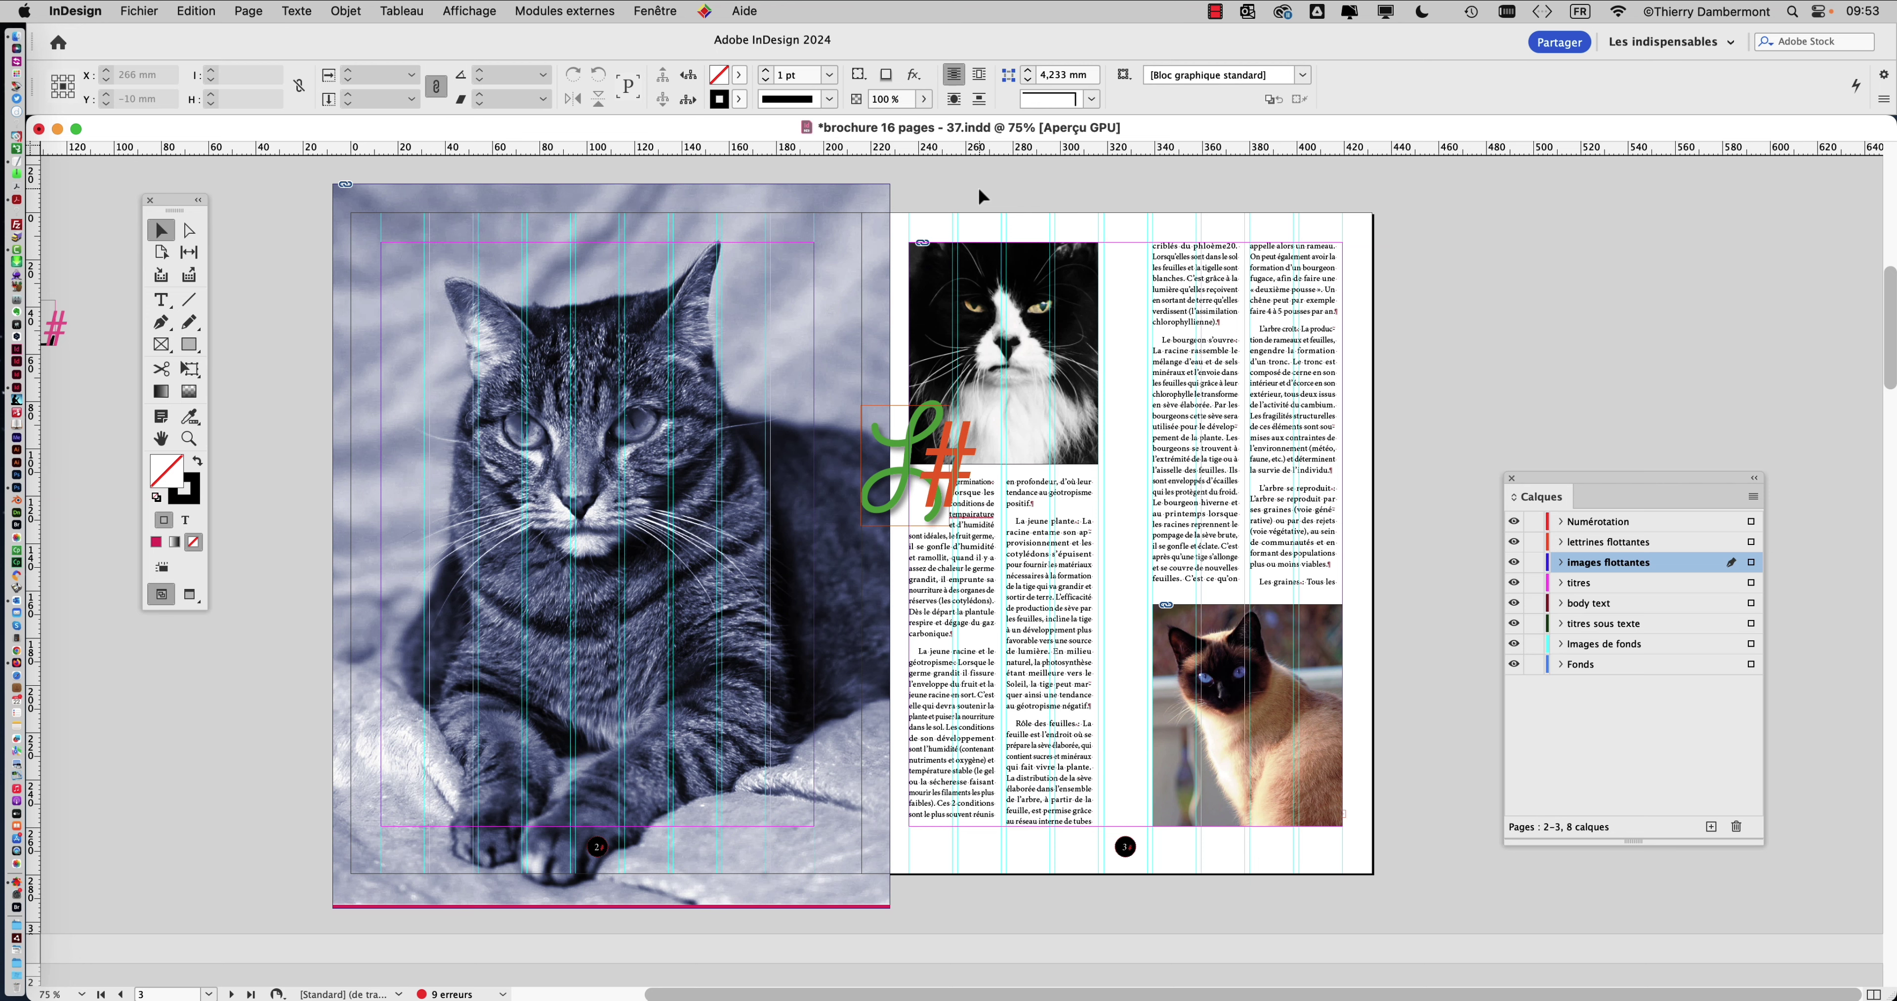
key("w")
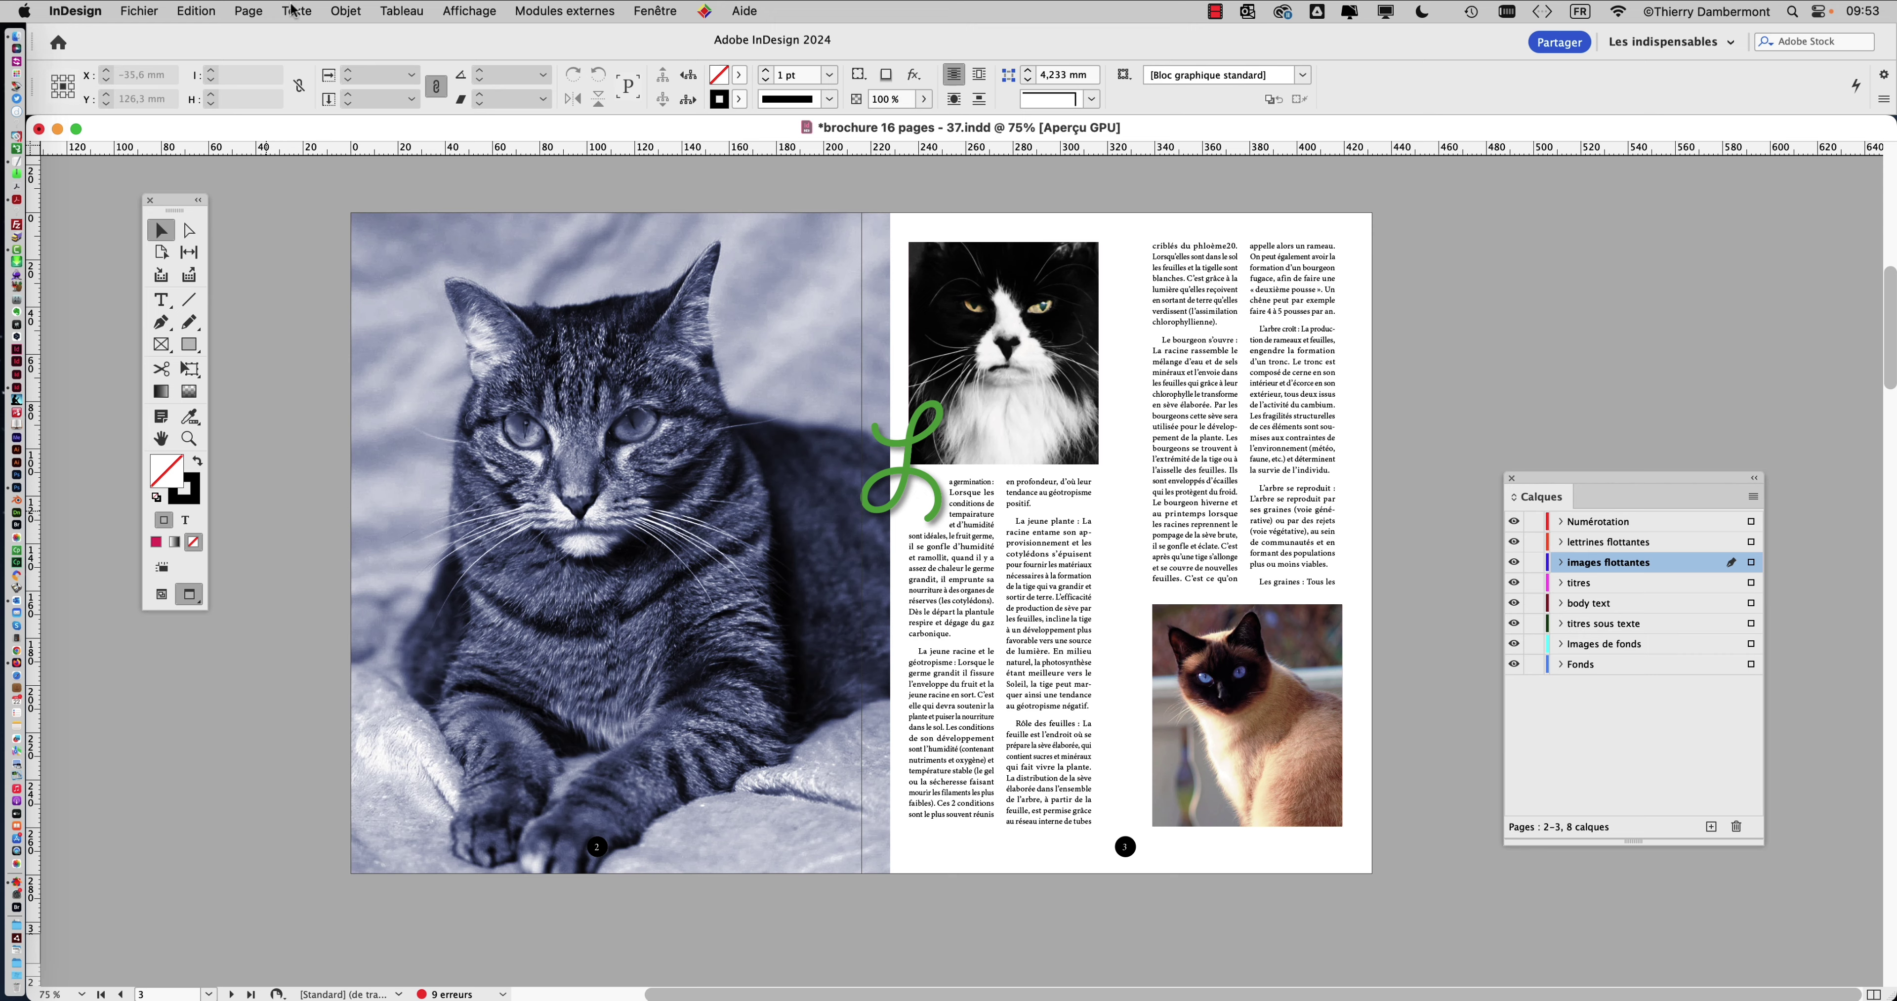
- Switch to Firefox and preview the Flipsnack and Two Color Design Inspiration layouts among the "colored magazine page layout" image results
key("super+Tab")
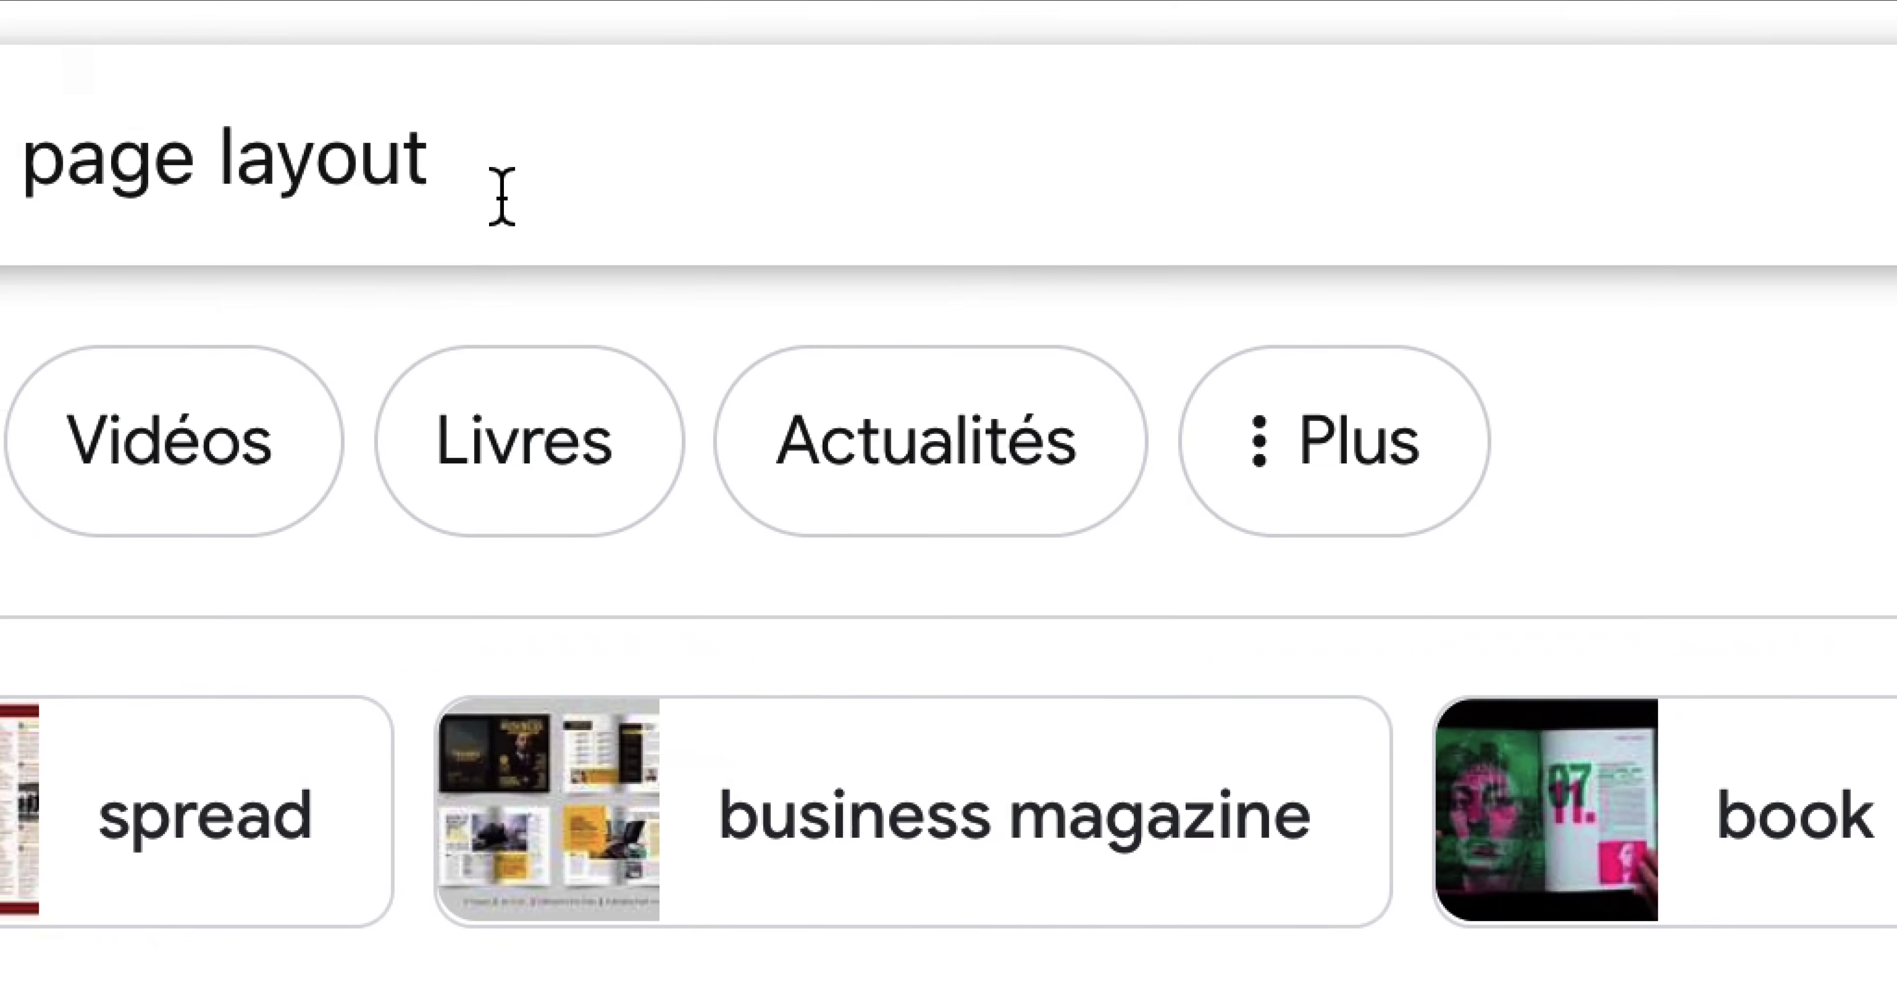
left_click_drag(503, 197, 0, 186)
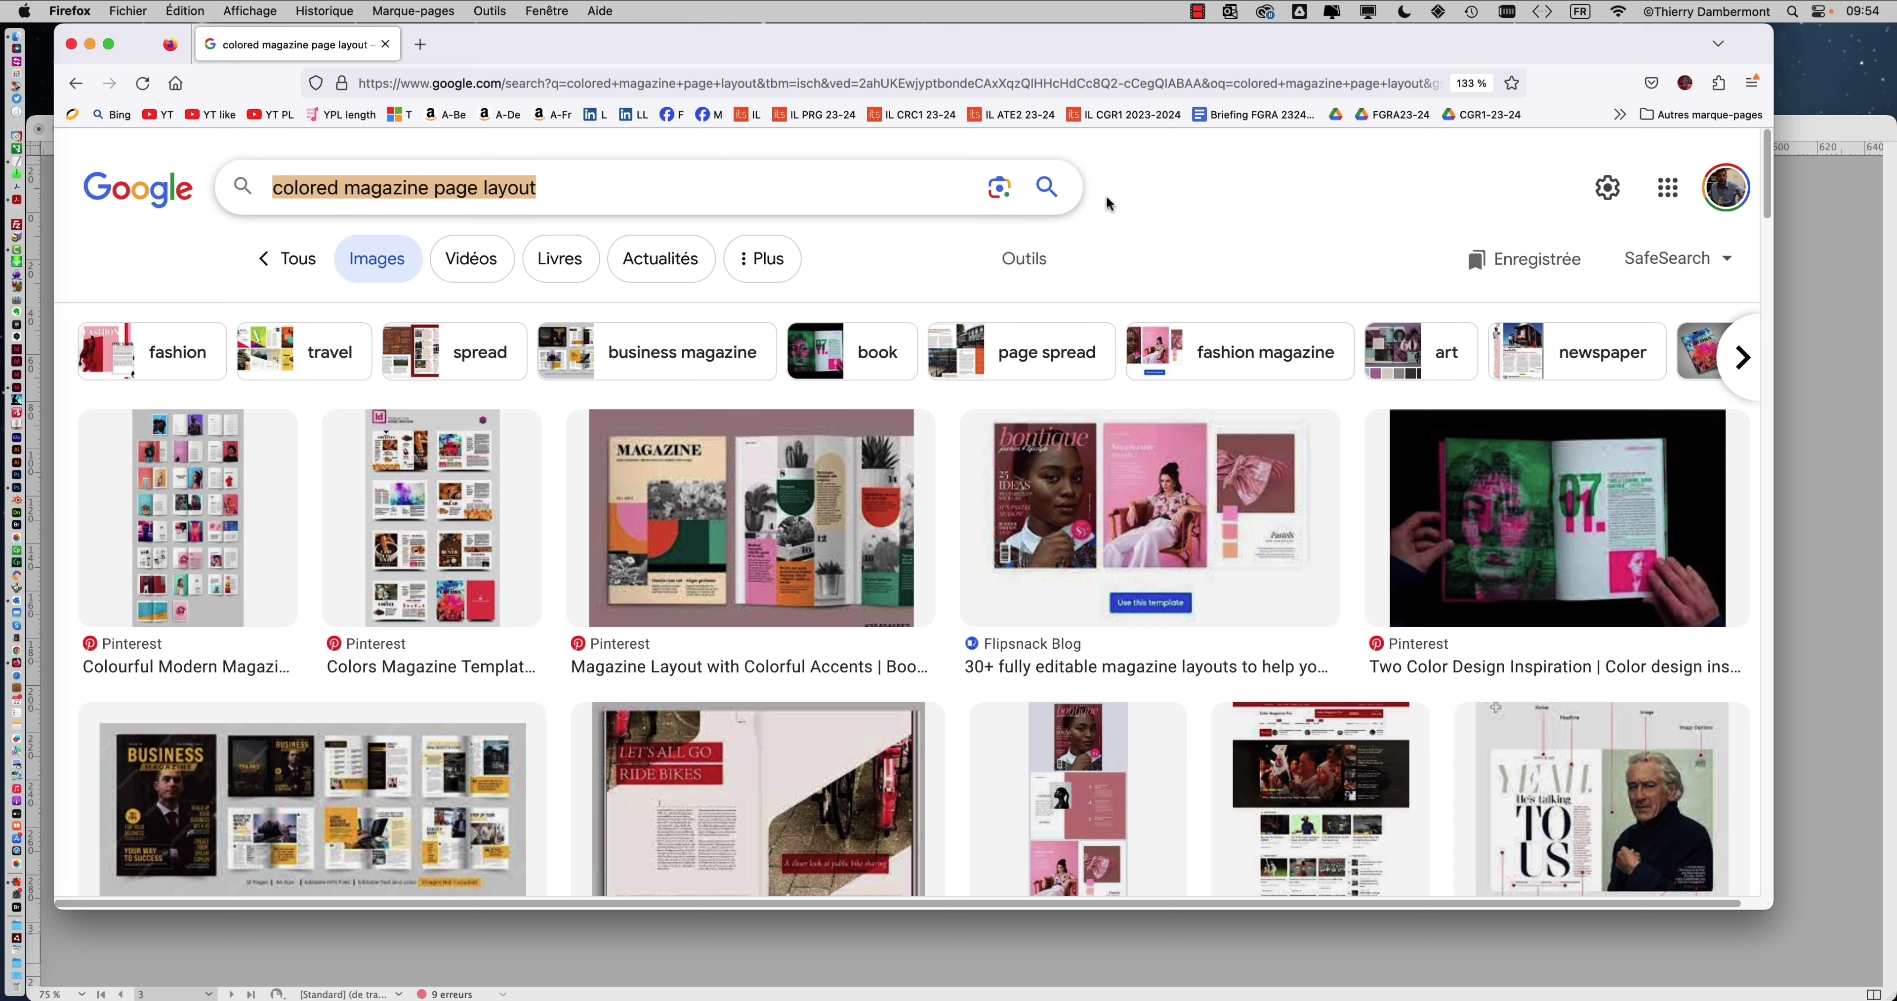
left_click(1148, 213)
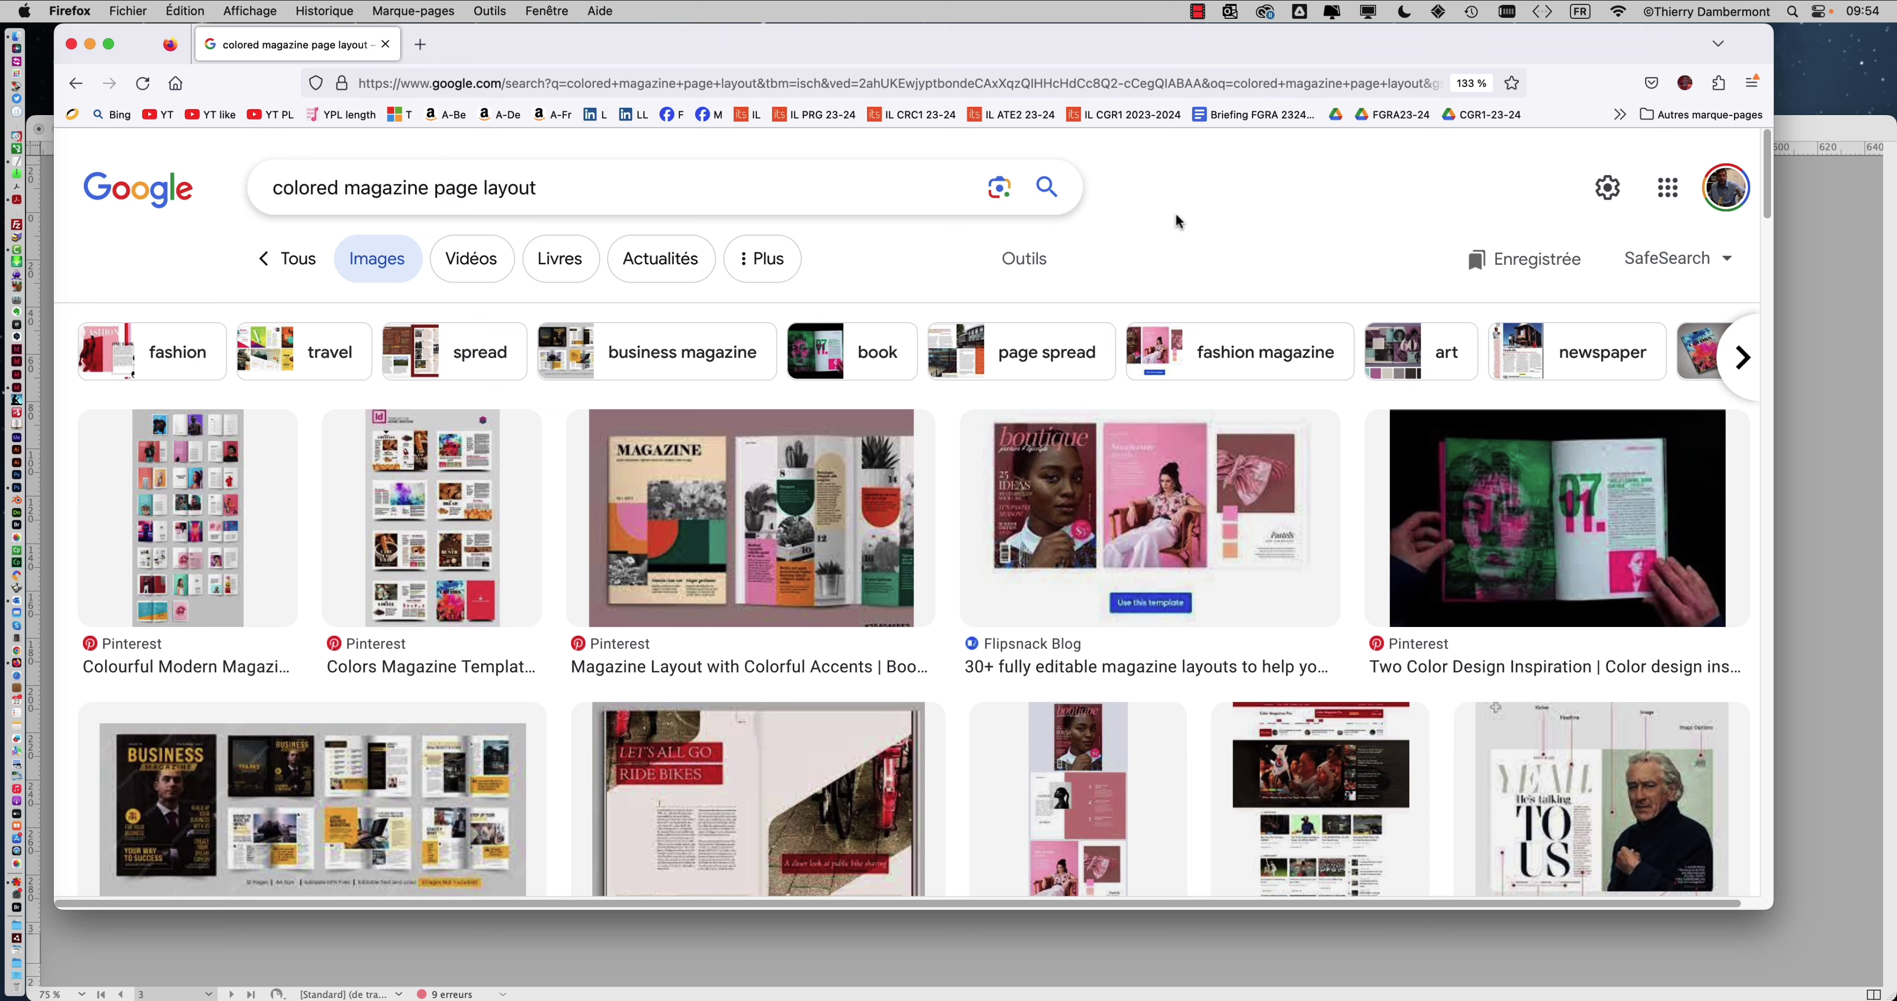
left_click(1176, 519)
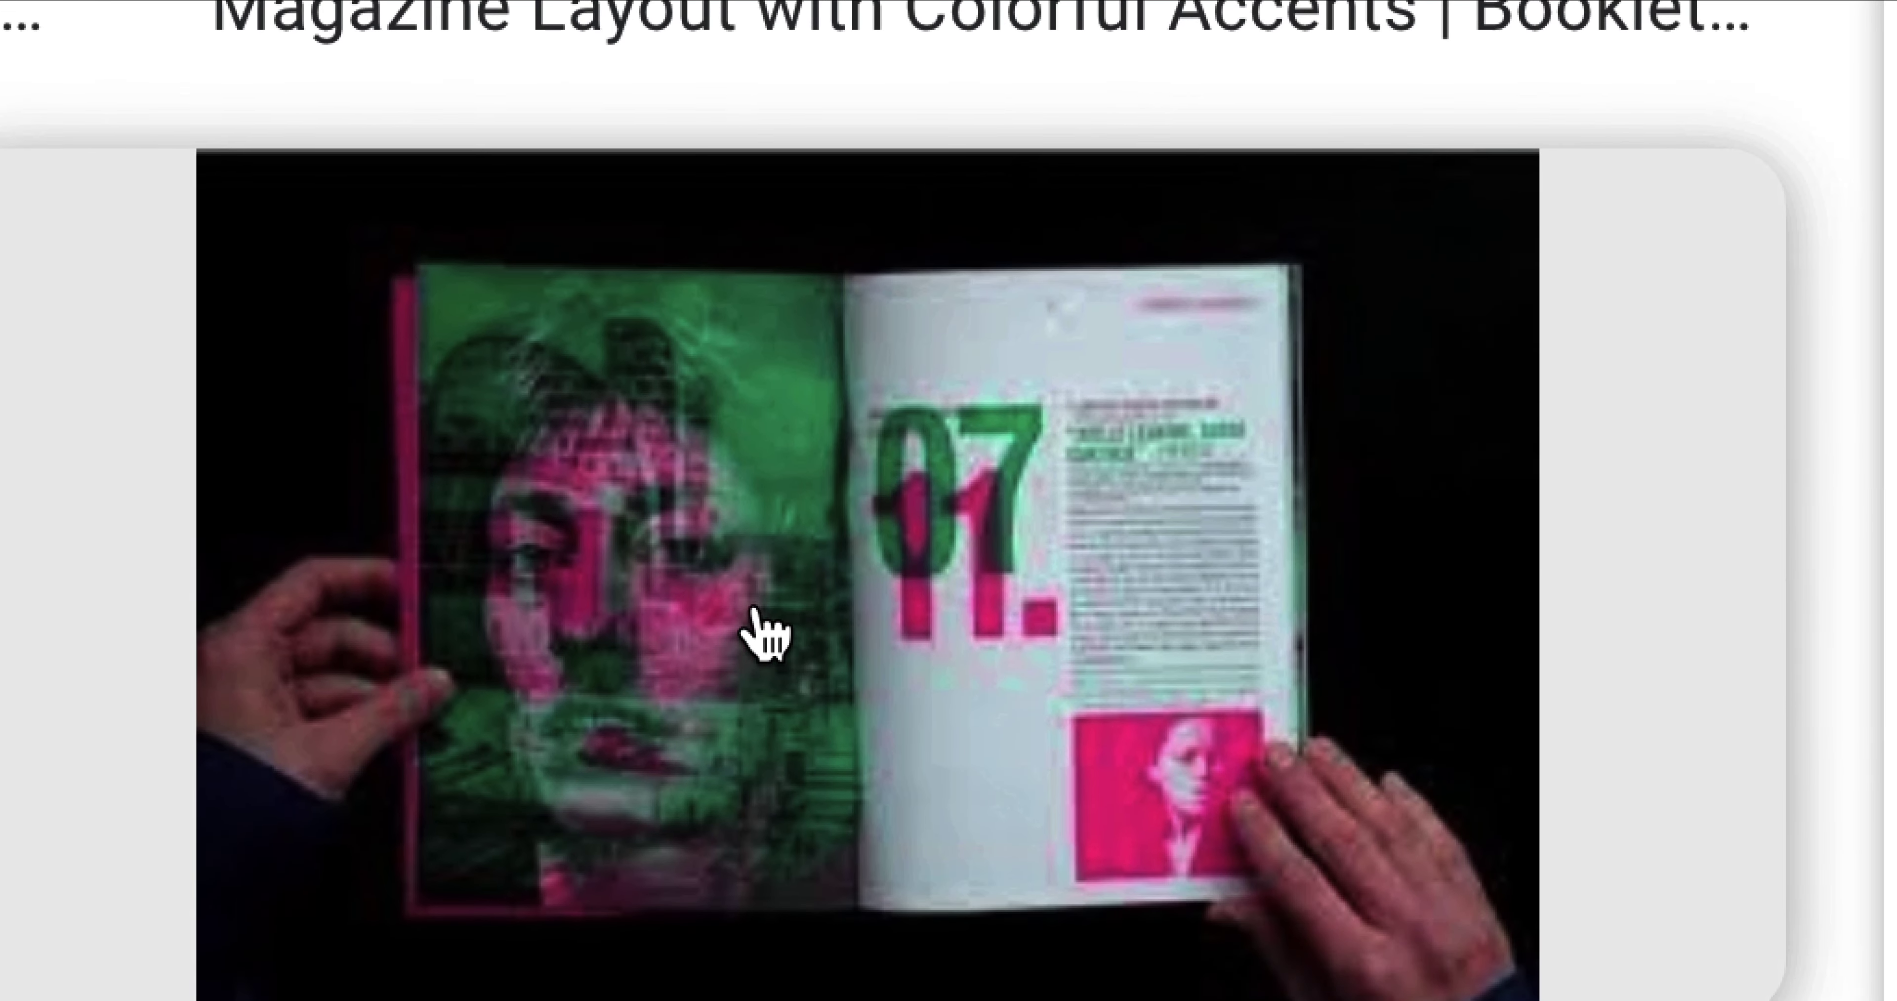
left_click(877, 745)
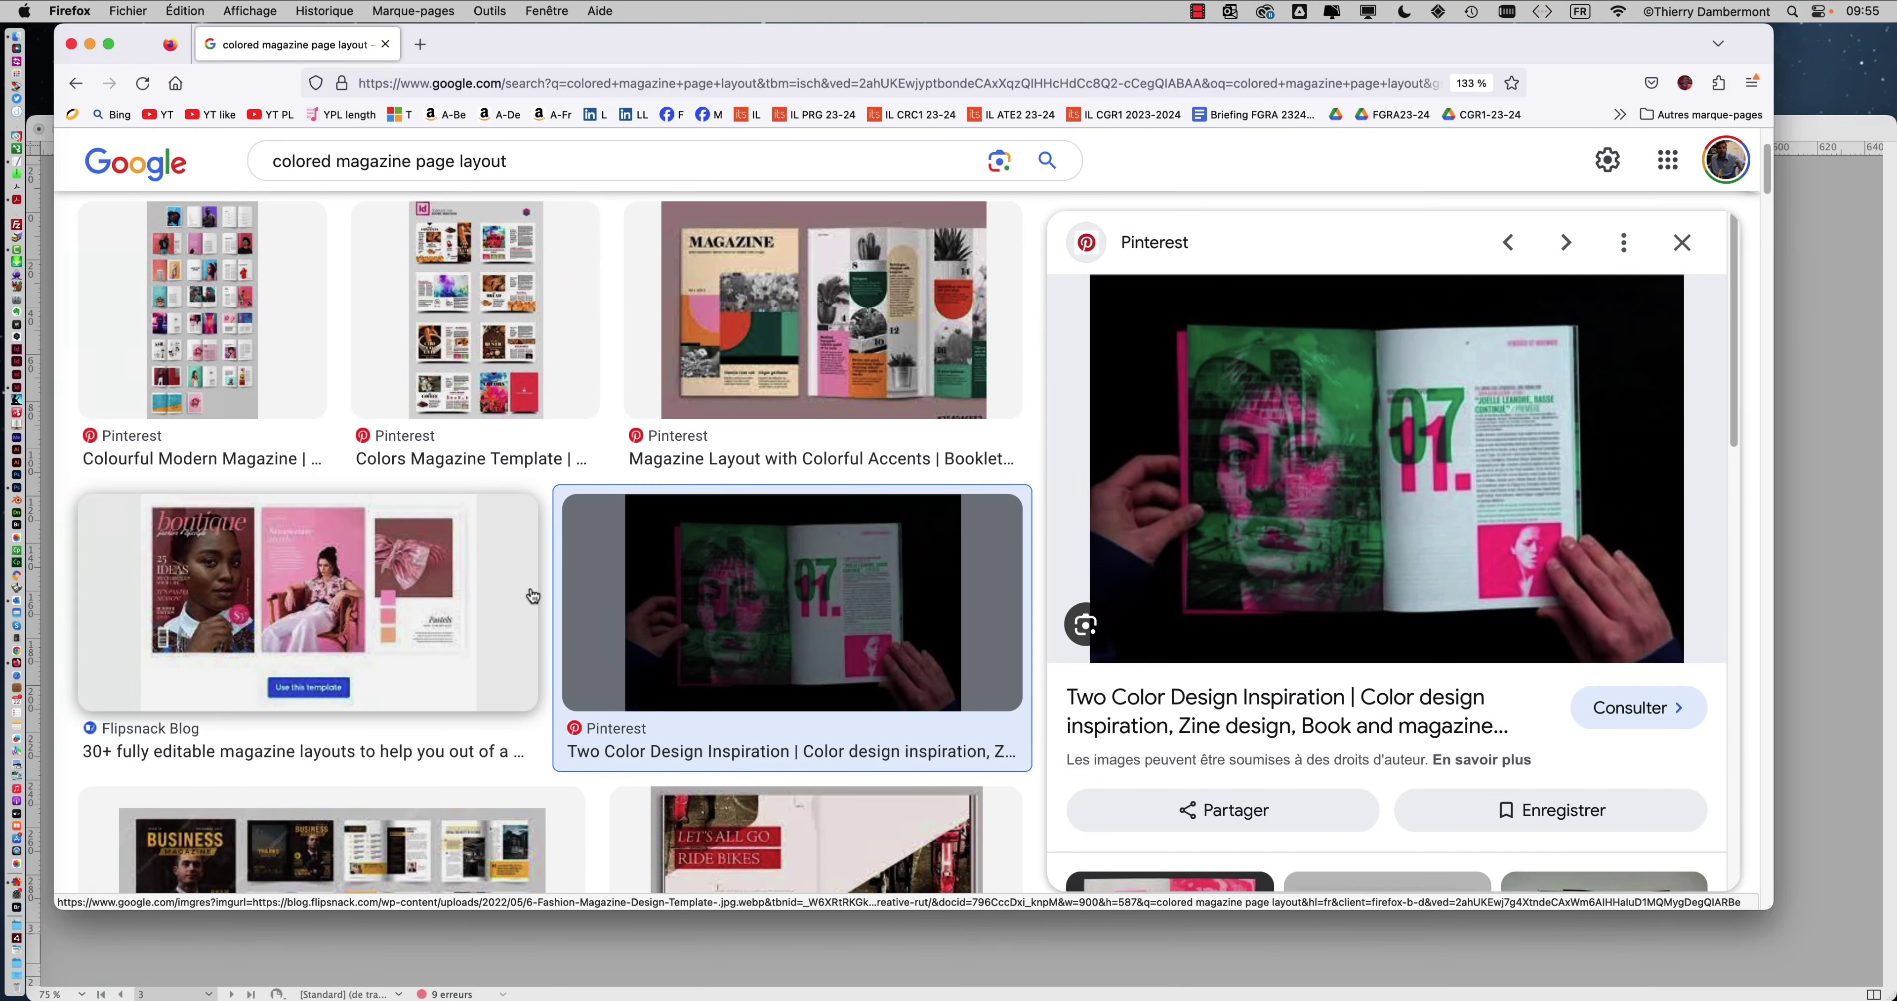
- Preview the bike-sharing magazine layout, the yellow Freepik business template and the UI Creative magazine example
scroll(533, 596, "down", 5)
left_click(778, 618)
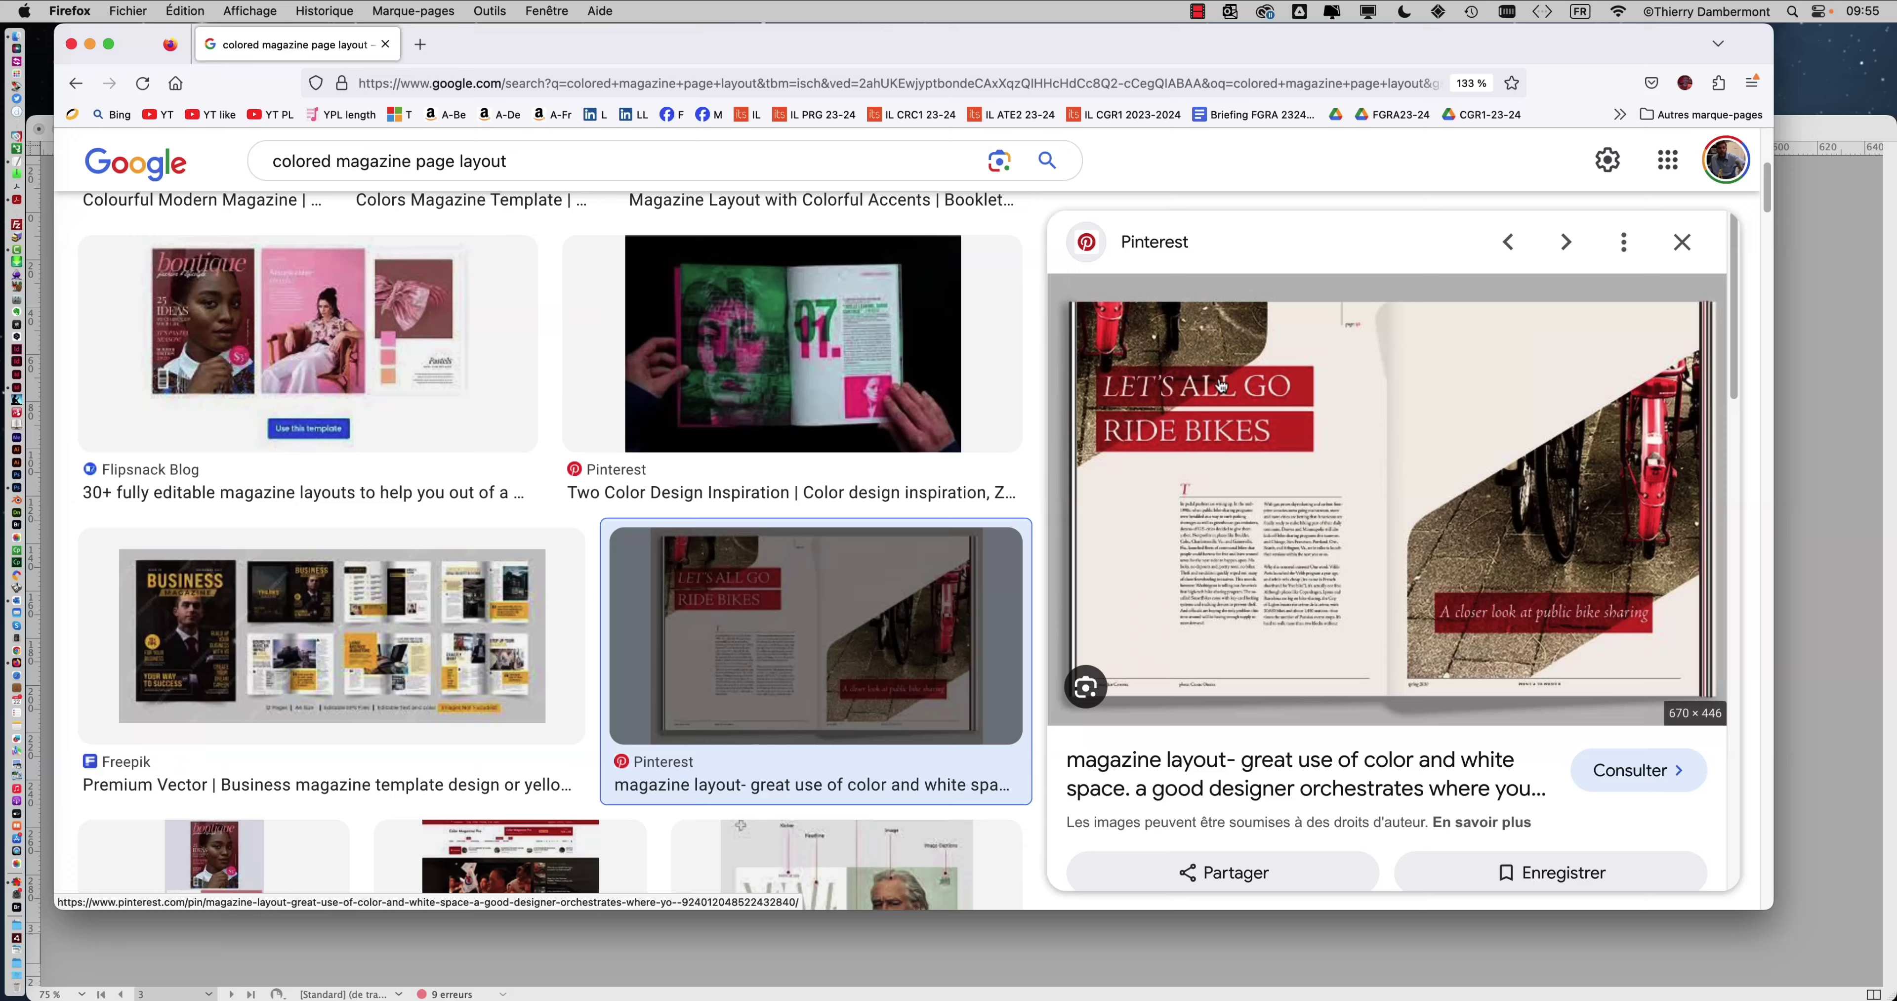
left_click(307, 619)
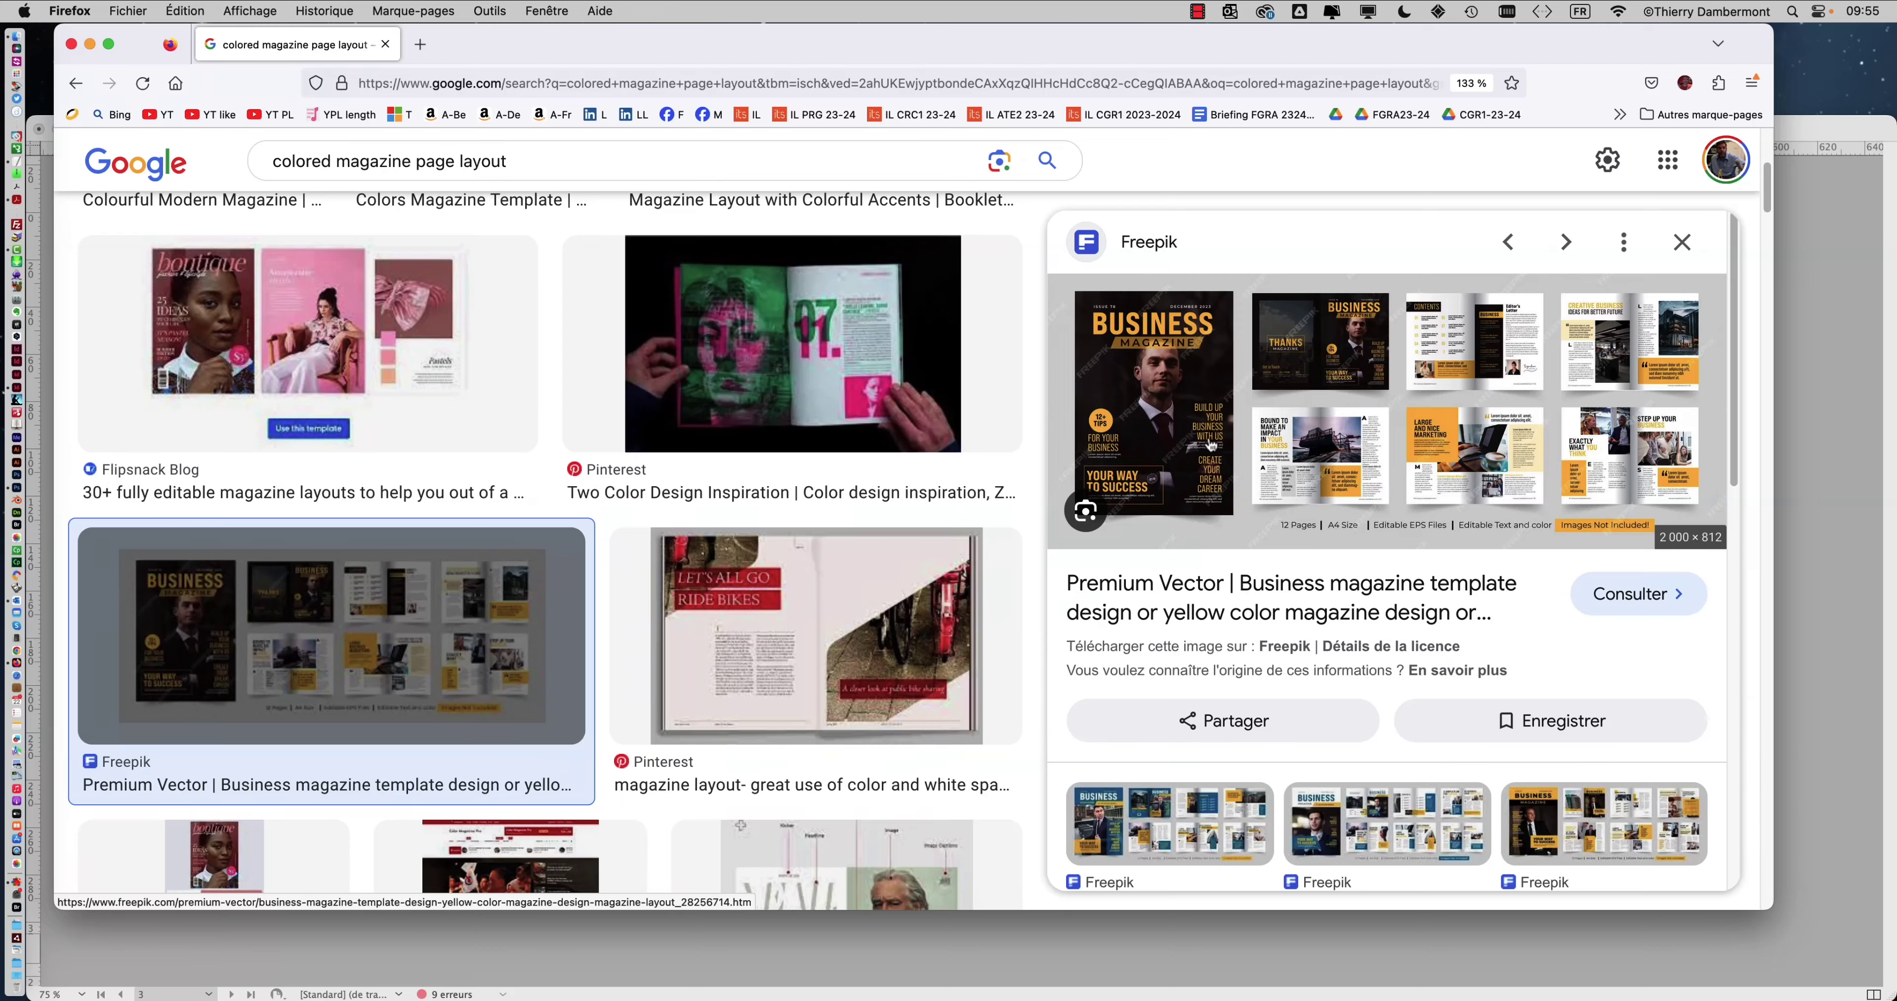
scroll(1211, 443, "down", 3)
scroll(734, 506, "down", 5)
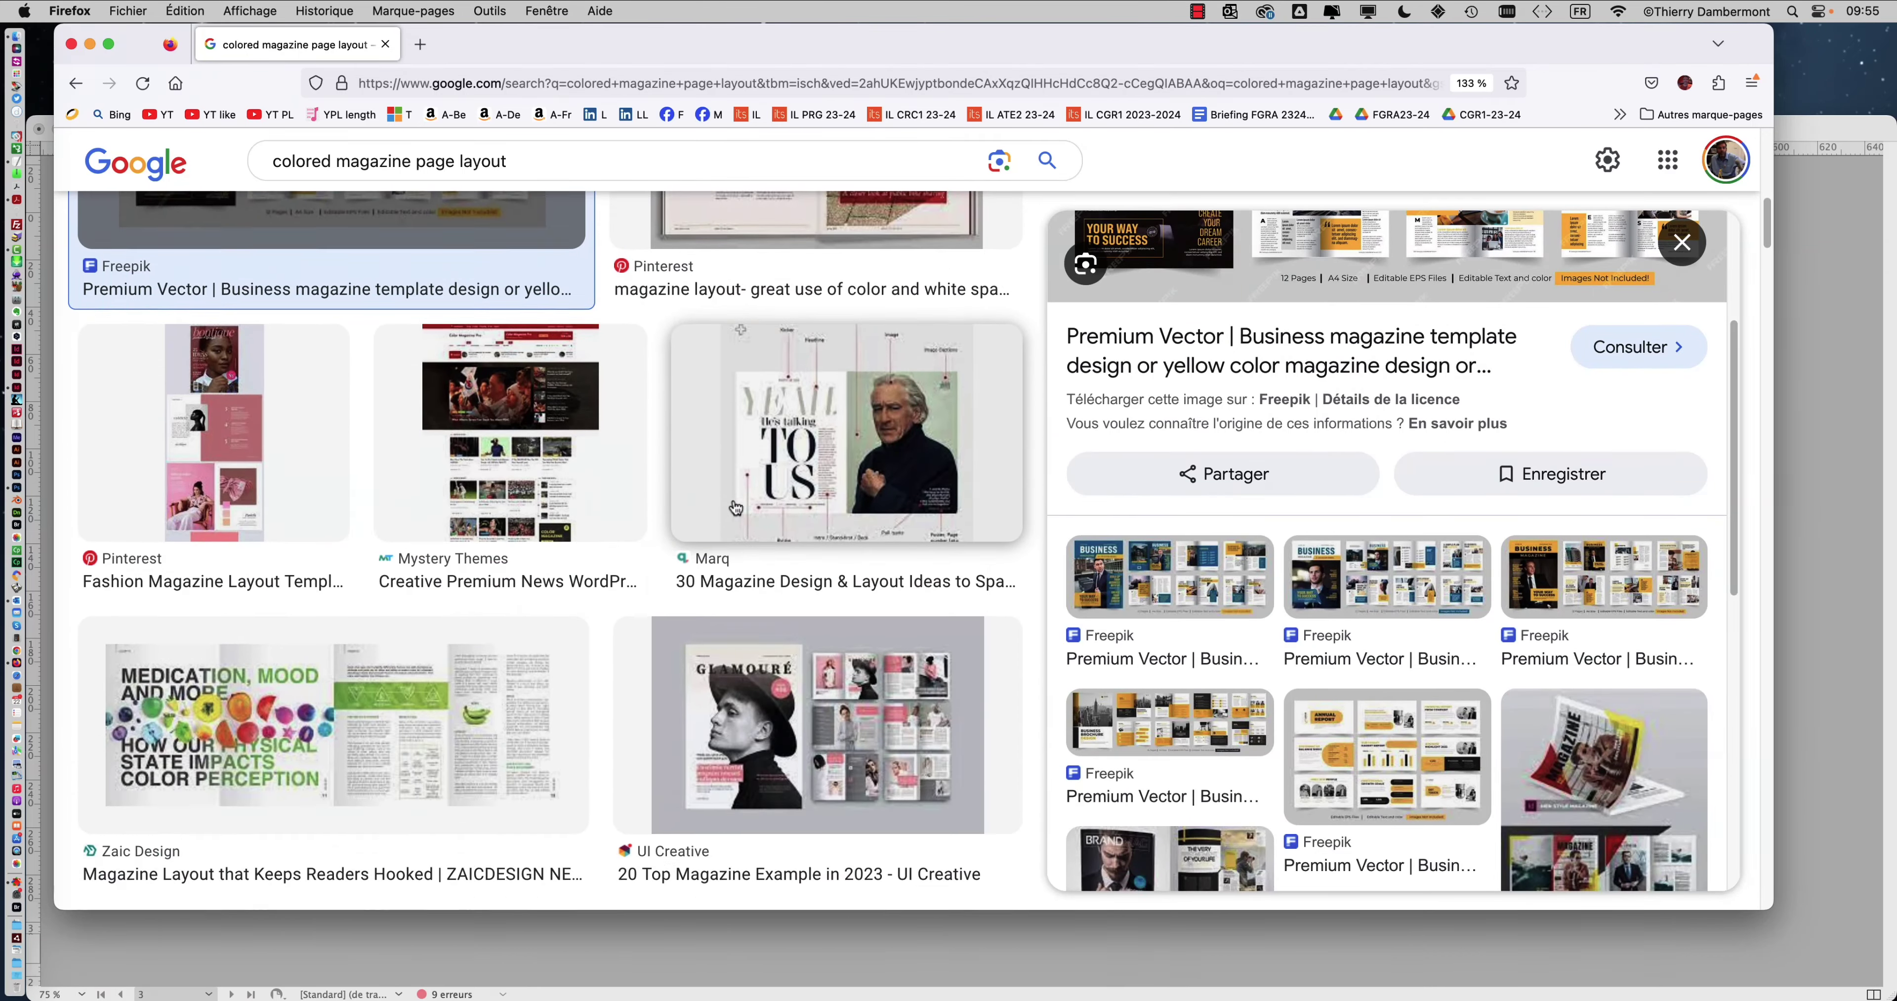
scroll(734, 506, "down", 3)
left_click(803, 494)
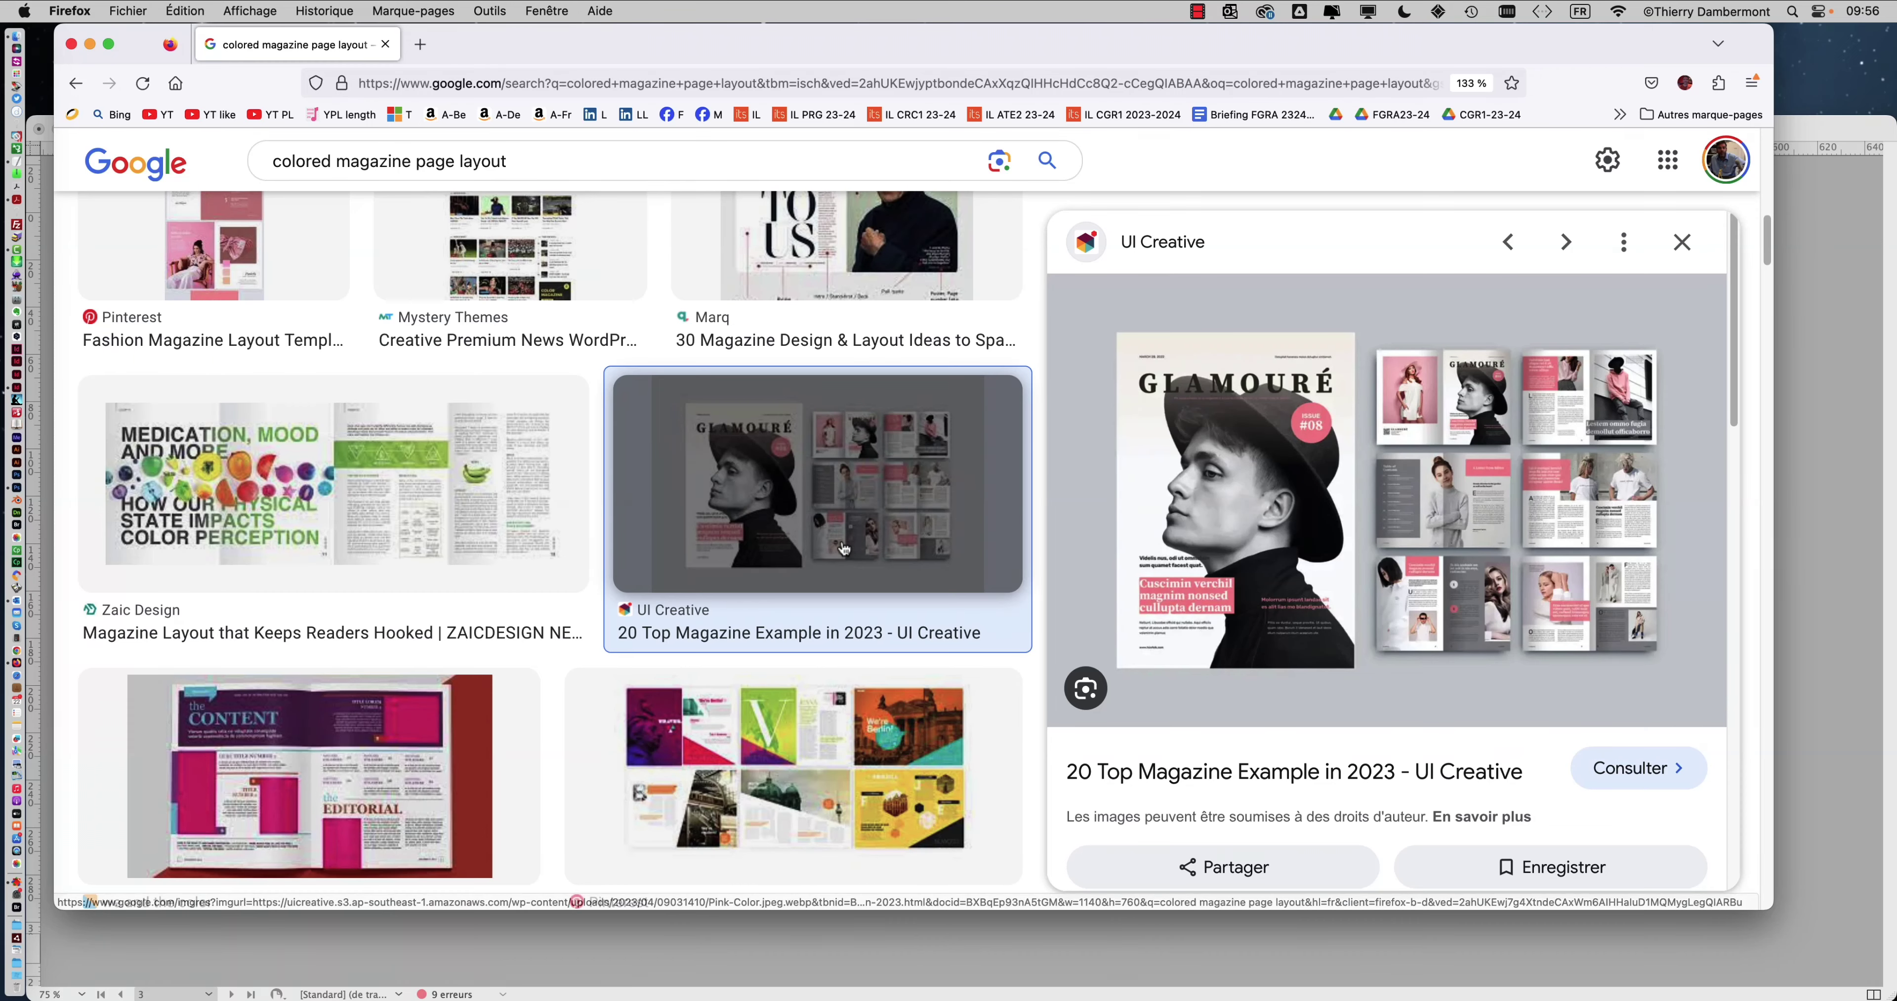
- Examine further magazine layouts in the results, previewing the blue Shutterstock template and the blue and yellow Freepik business magazine
scroll(286, 490, "down", 8)
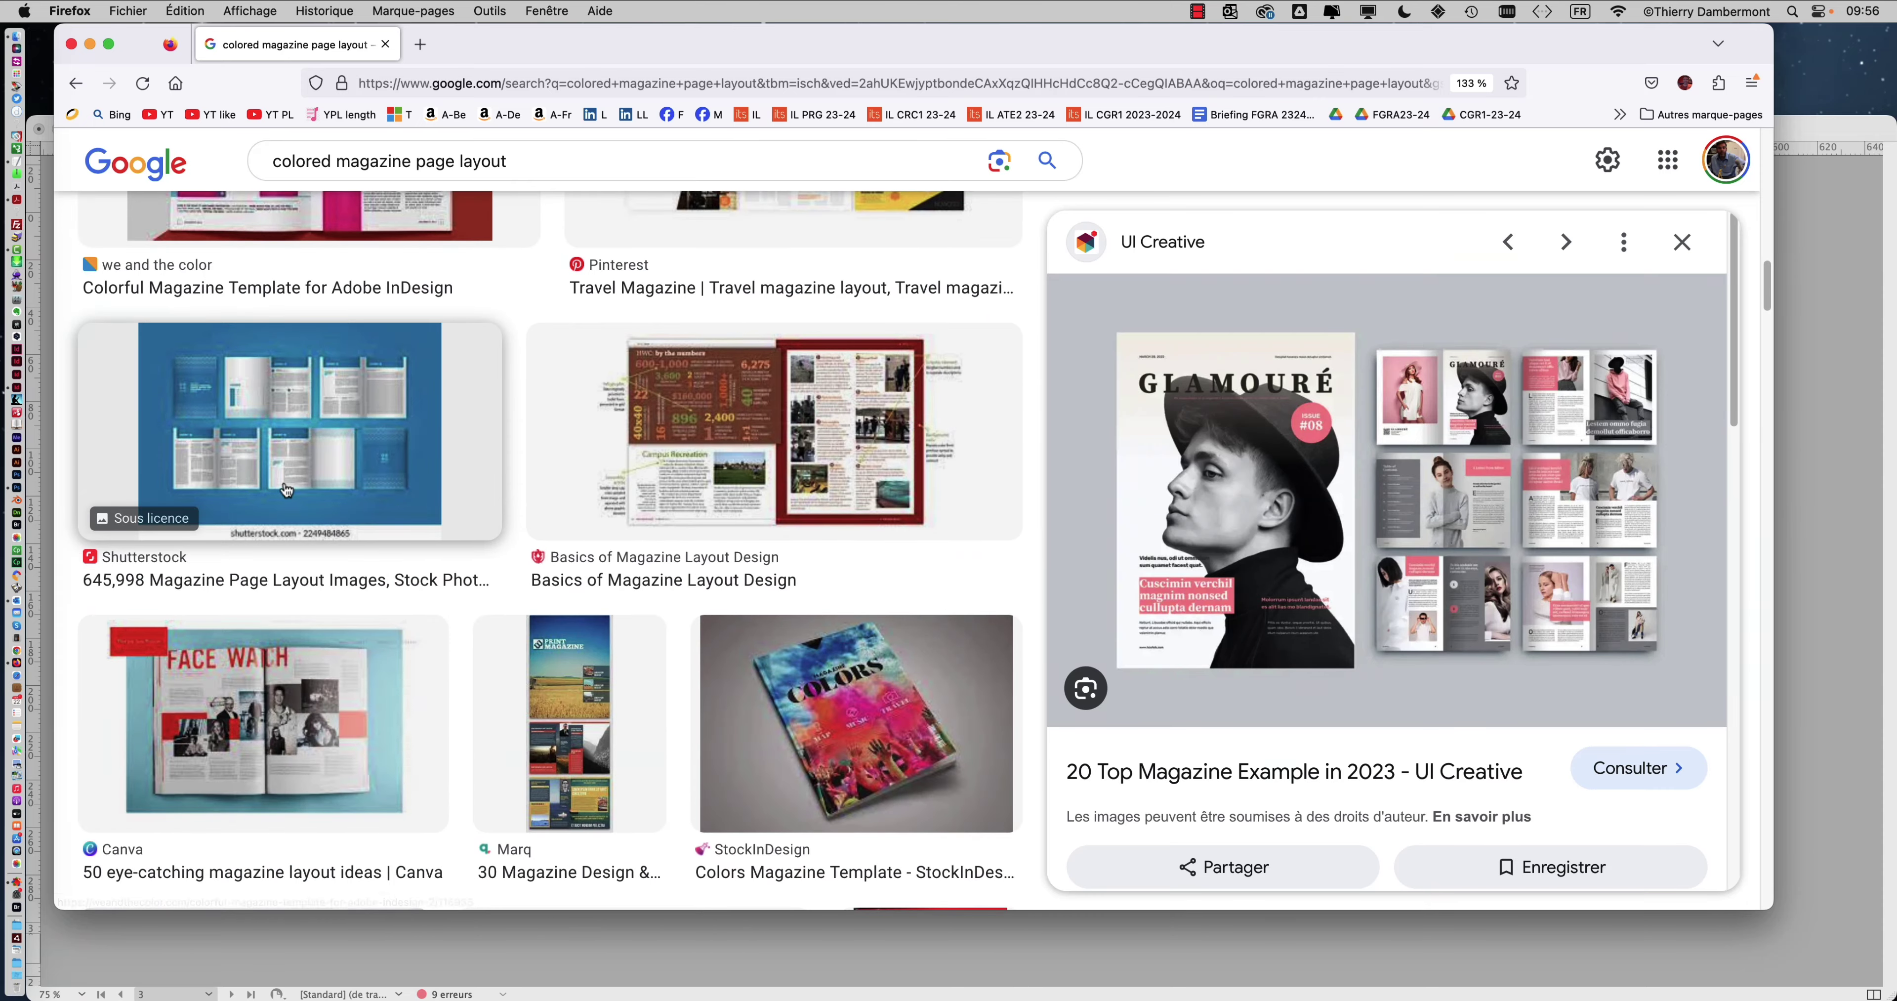
left_click(287, 490)
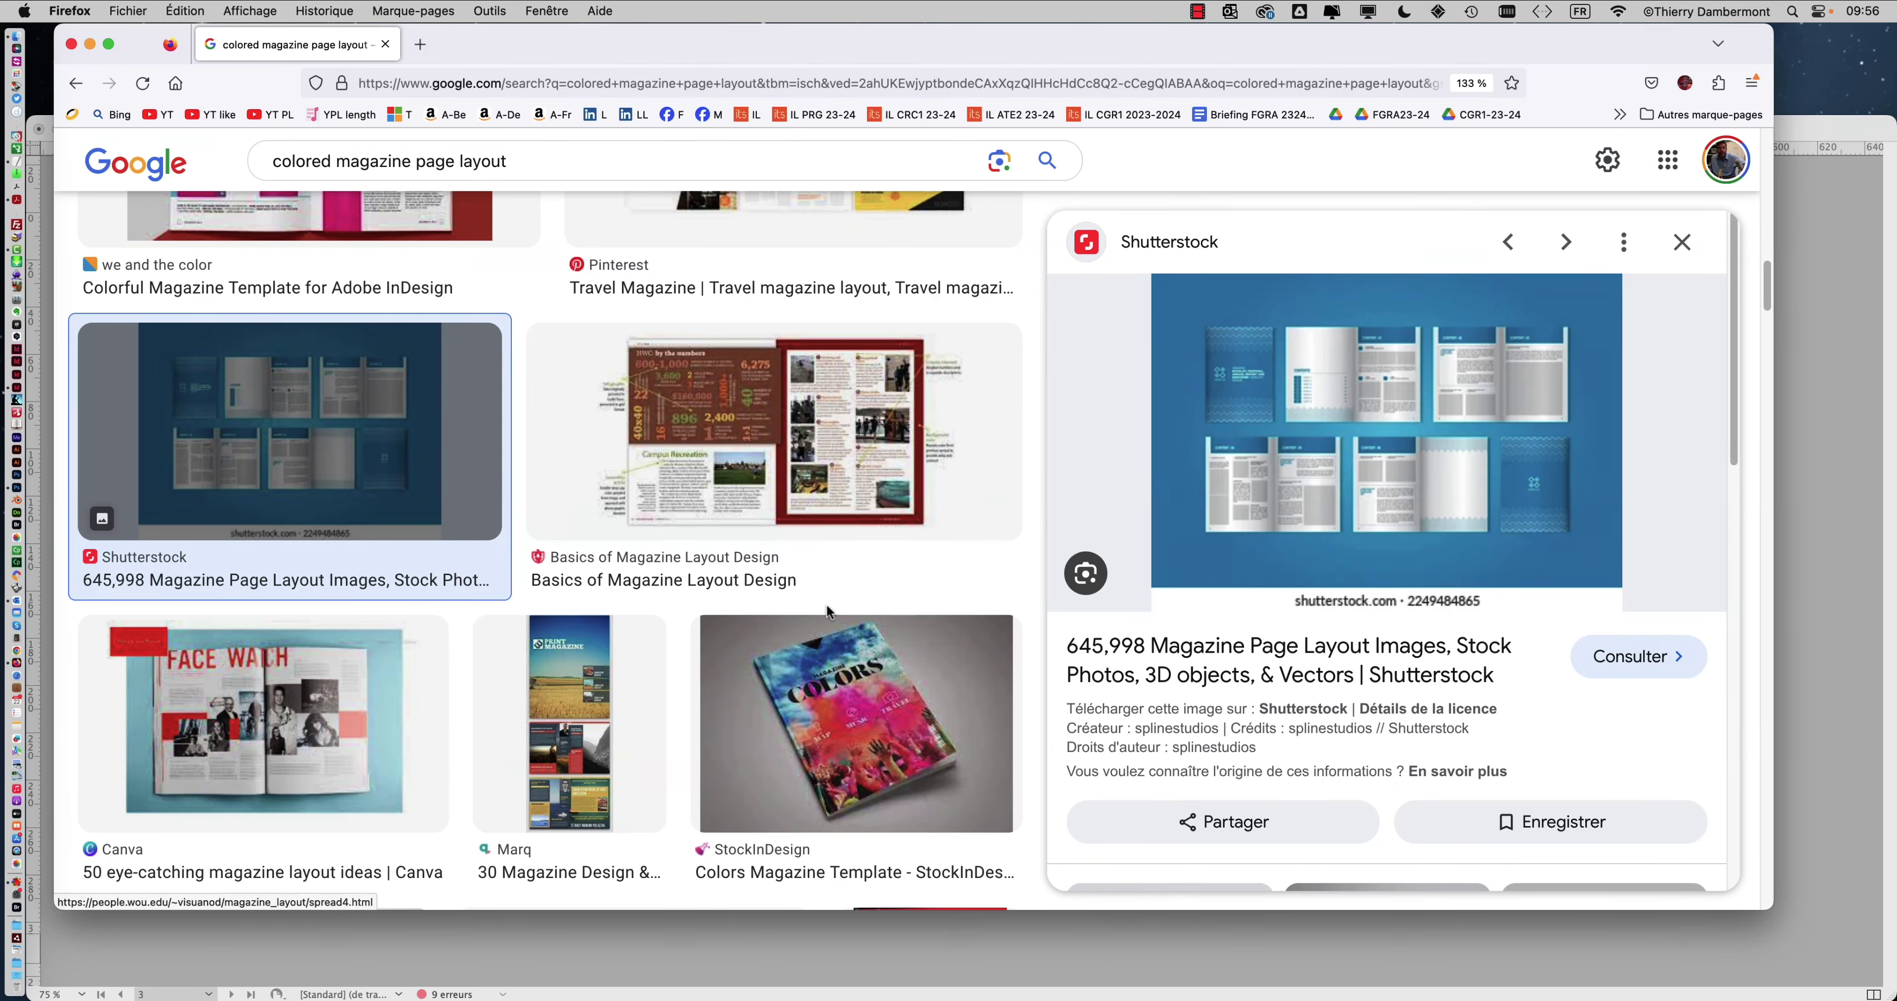
scroll(826, 611, "down", 3)
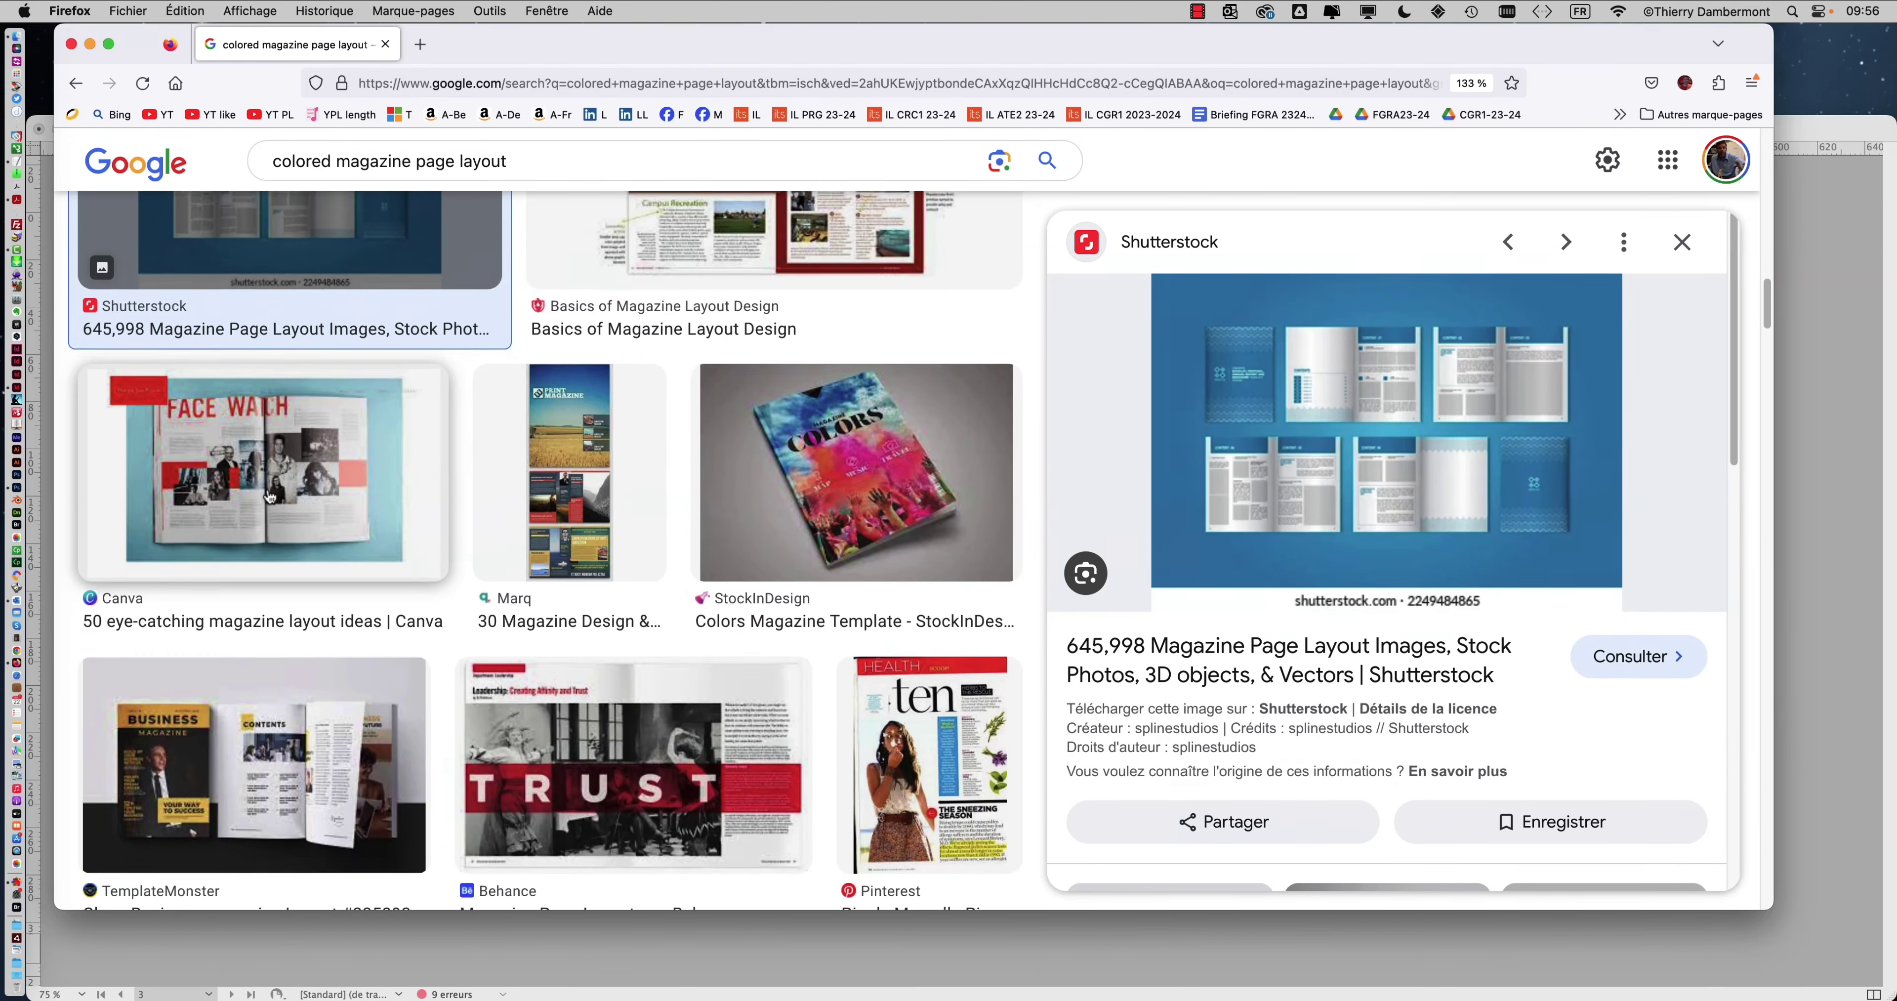
scroll(273, 495, "down", 4)
scroll(270, 504, "down", 7)
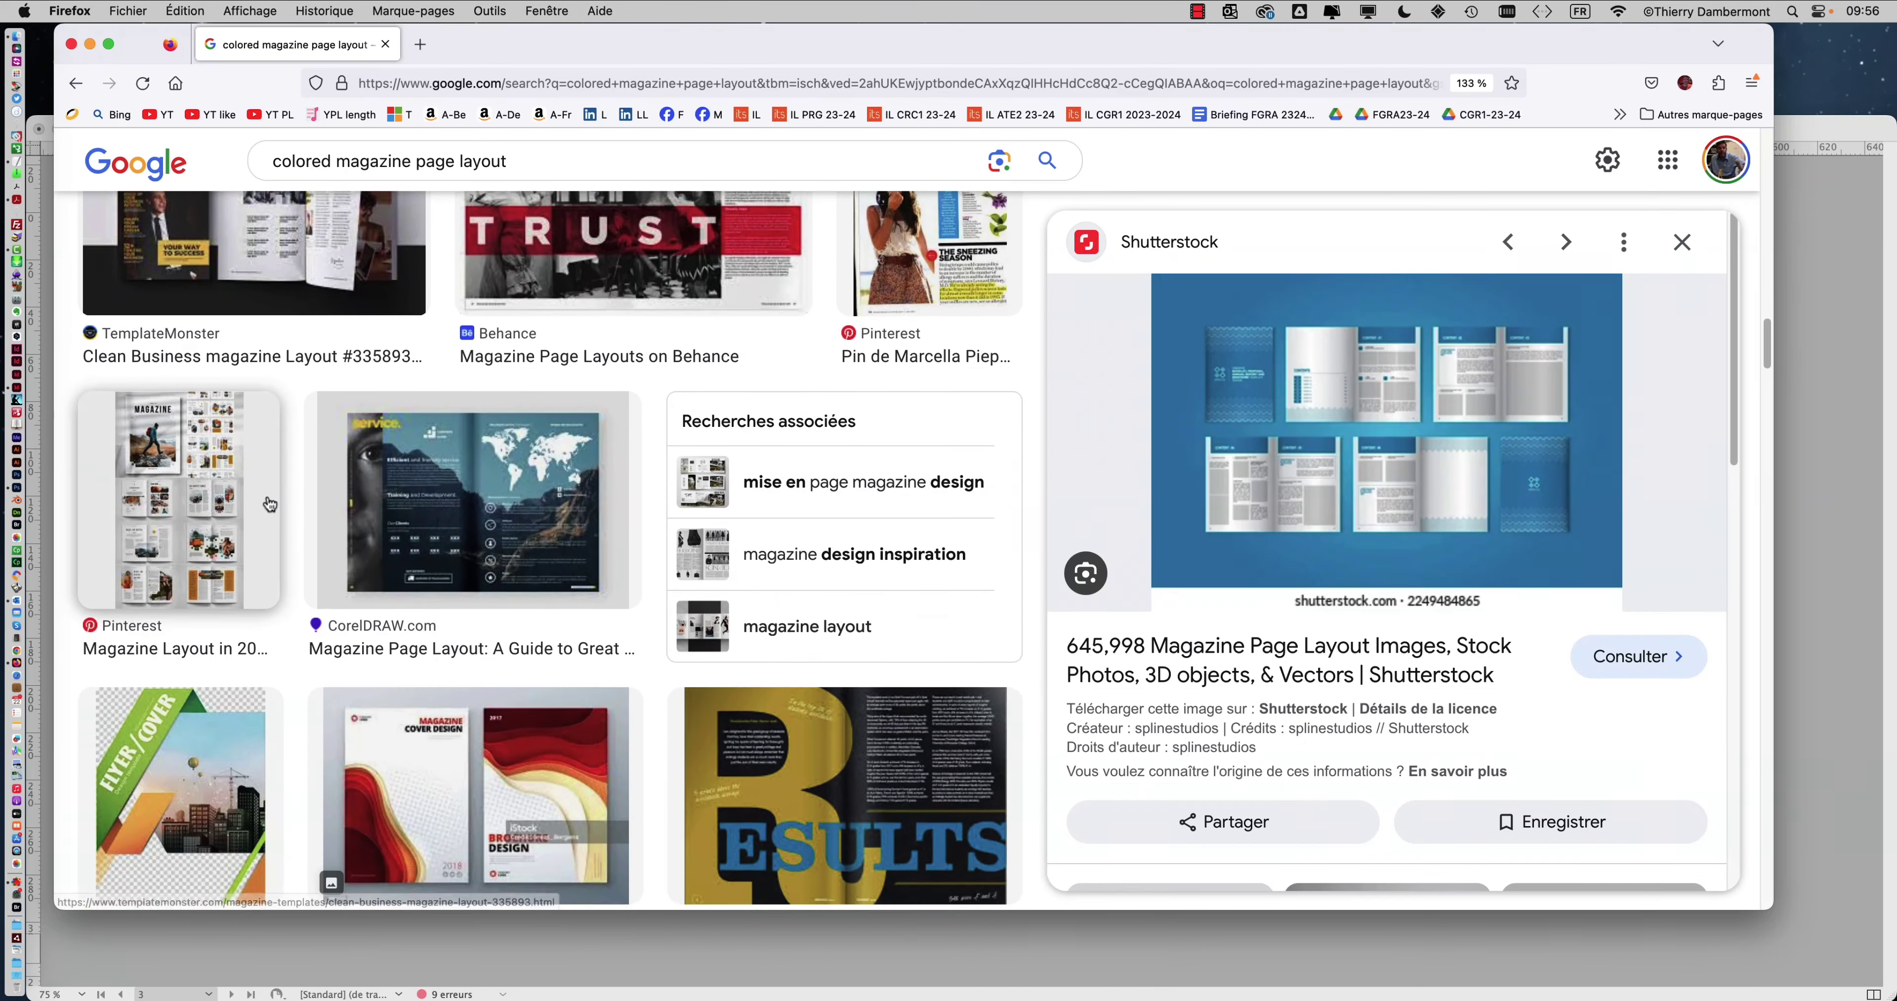
scroll(269, 505, "down", 3)
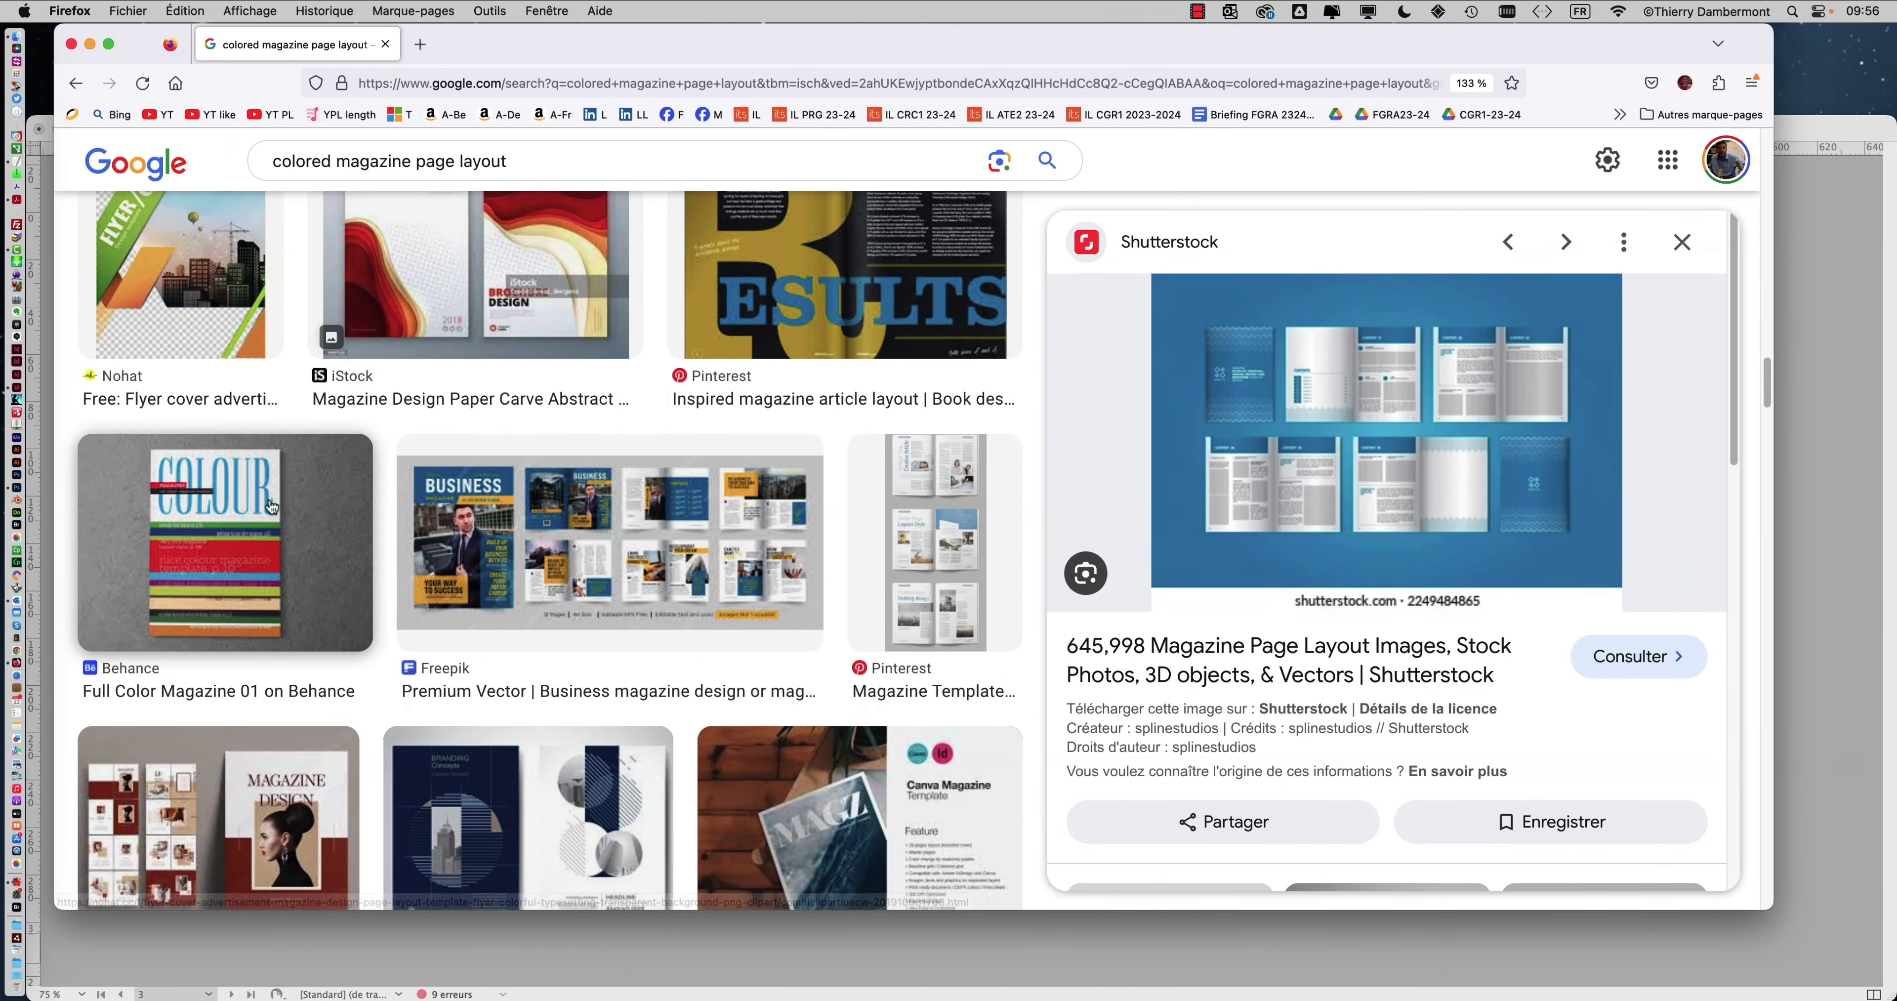
left_click(511, 496)
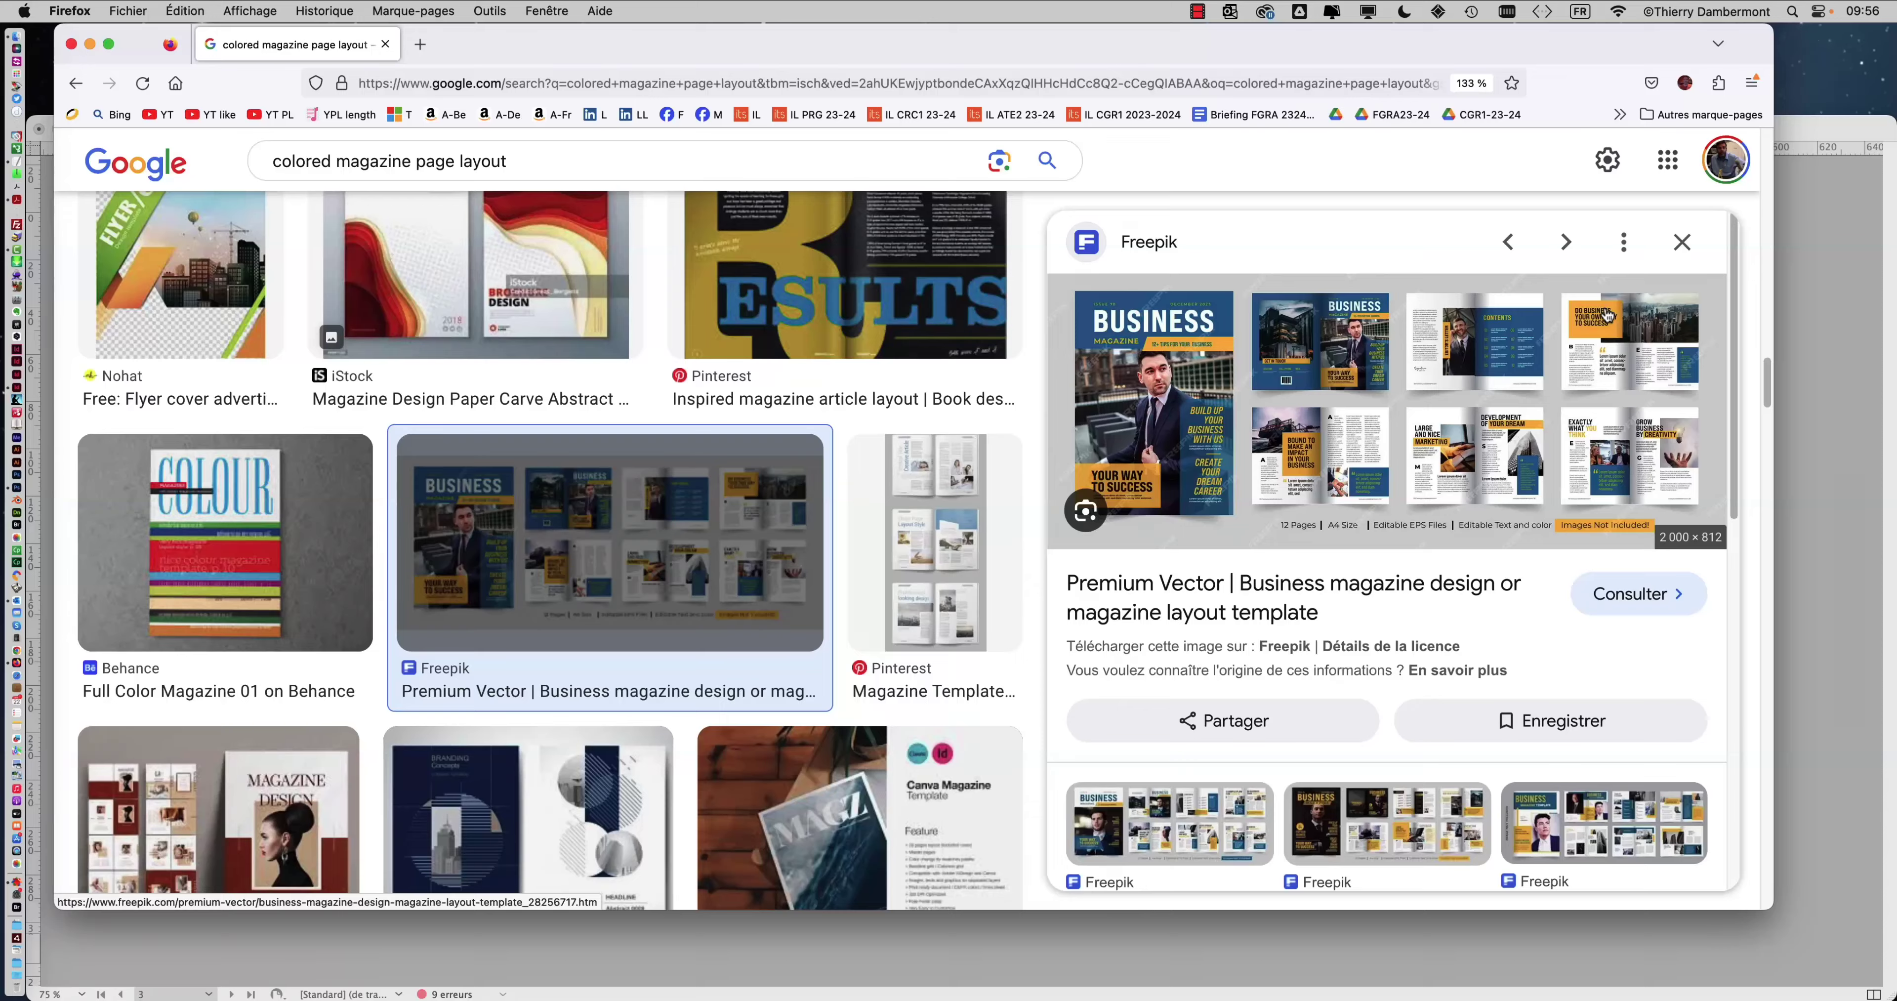
scroll(719, 449, "down", 5)
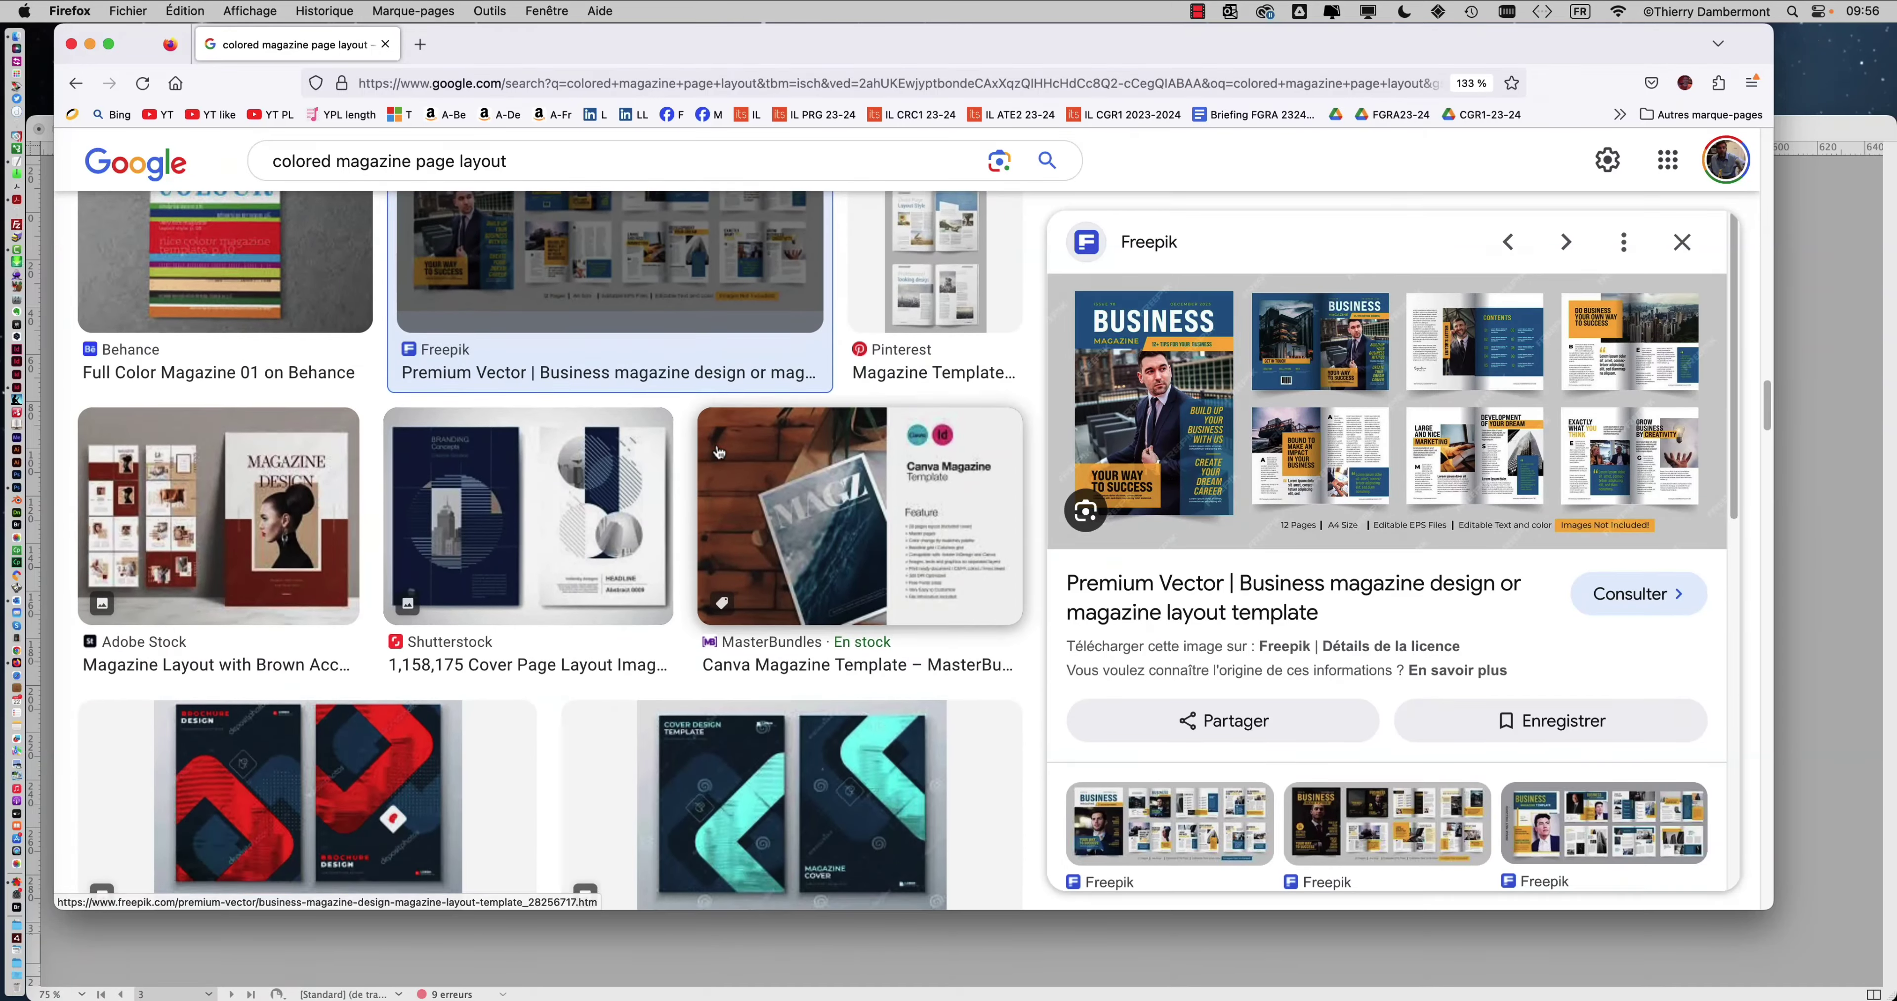
scroll(719, 454, "down", 5)
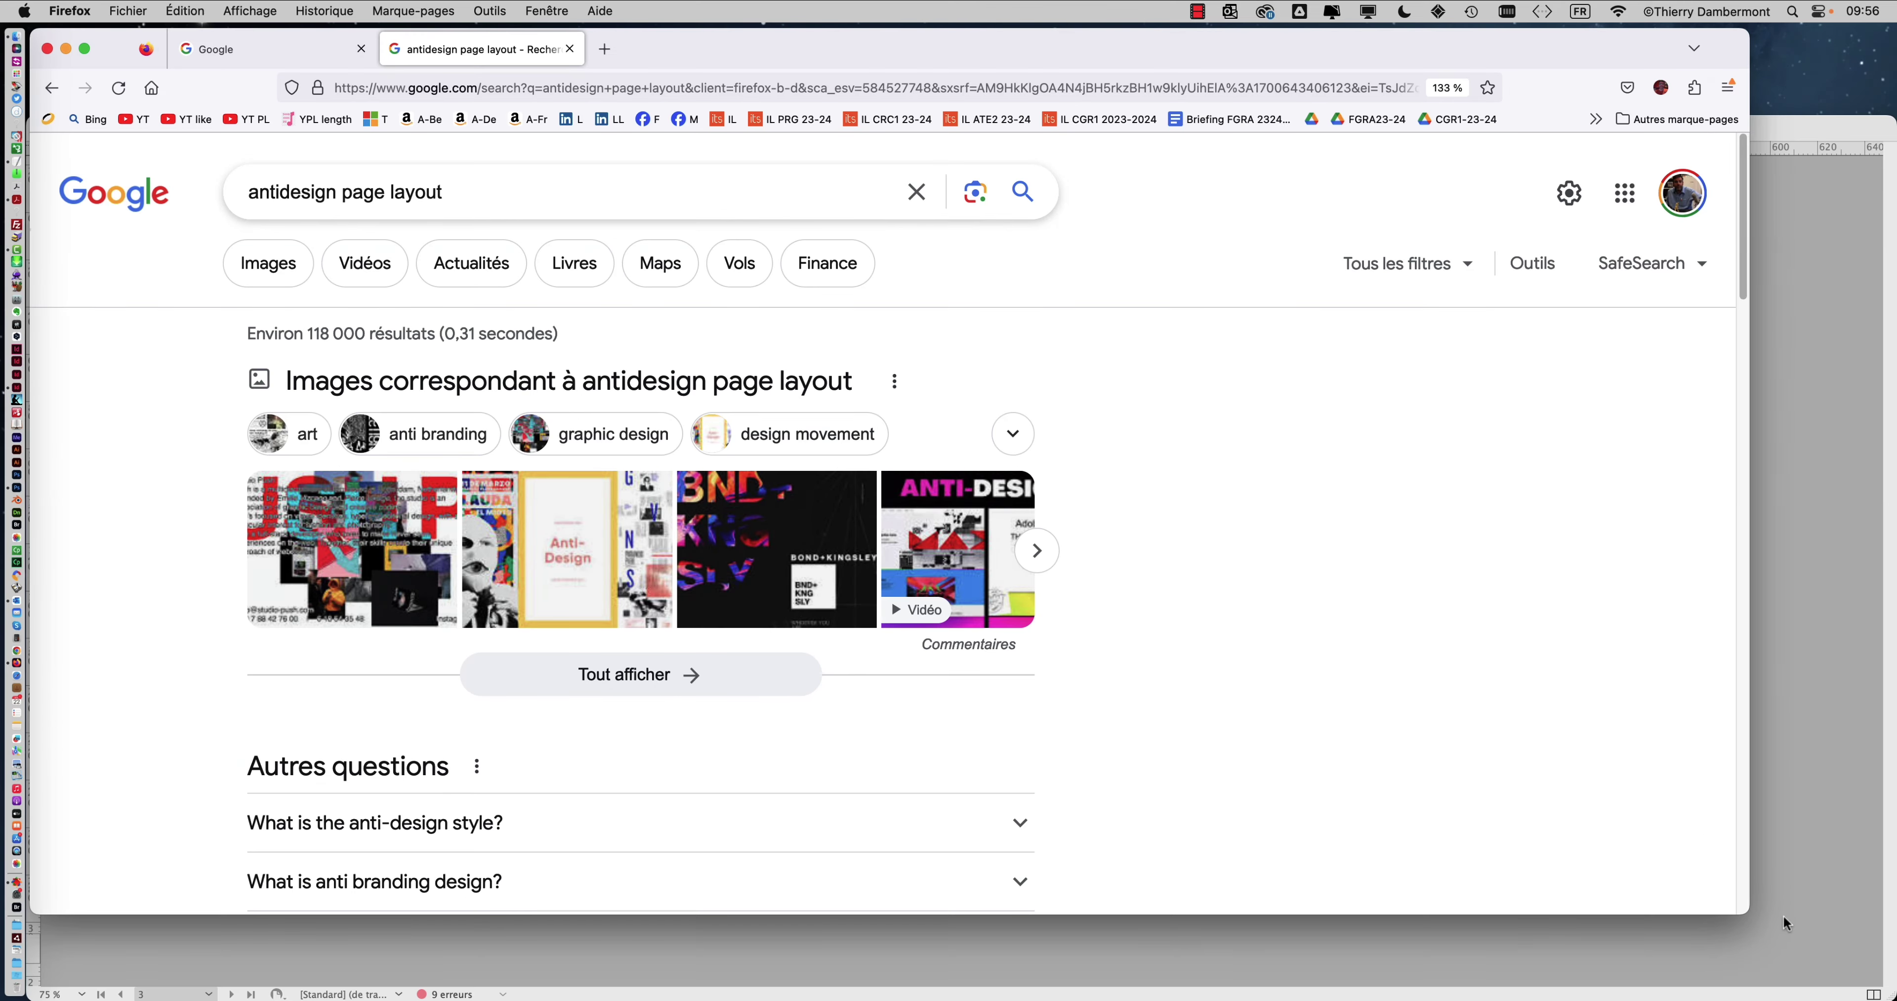
- Enlarge the browser window and show the image results for "antidesign page layout"
left_click_drag(1747, 915, 1881, 968)
scroll(1396, 726, "down", 3)
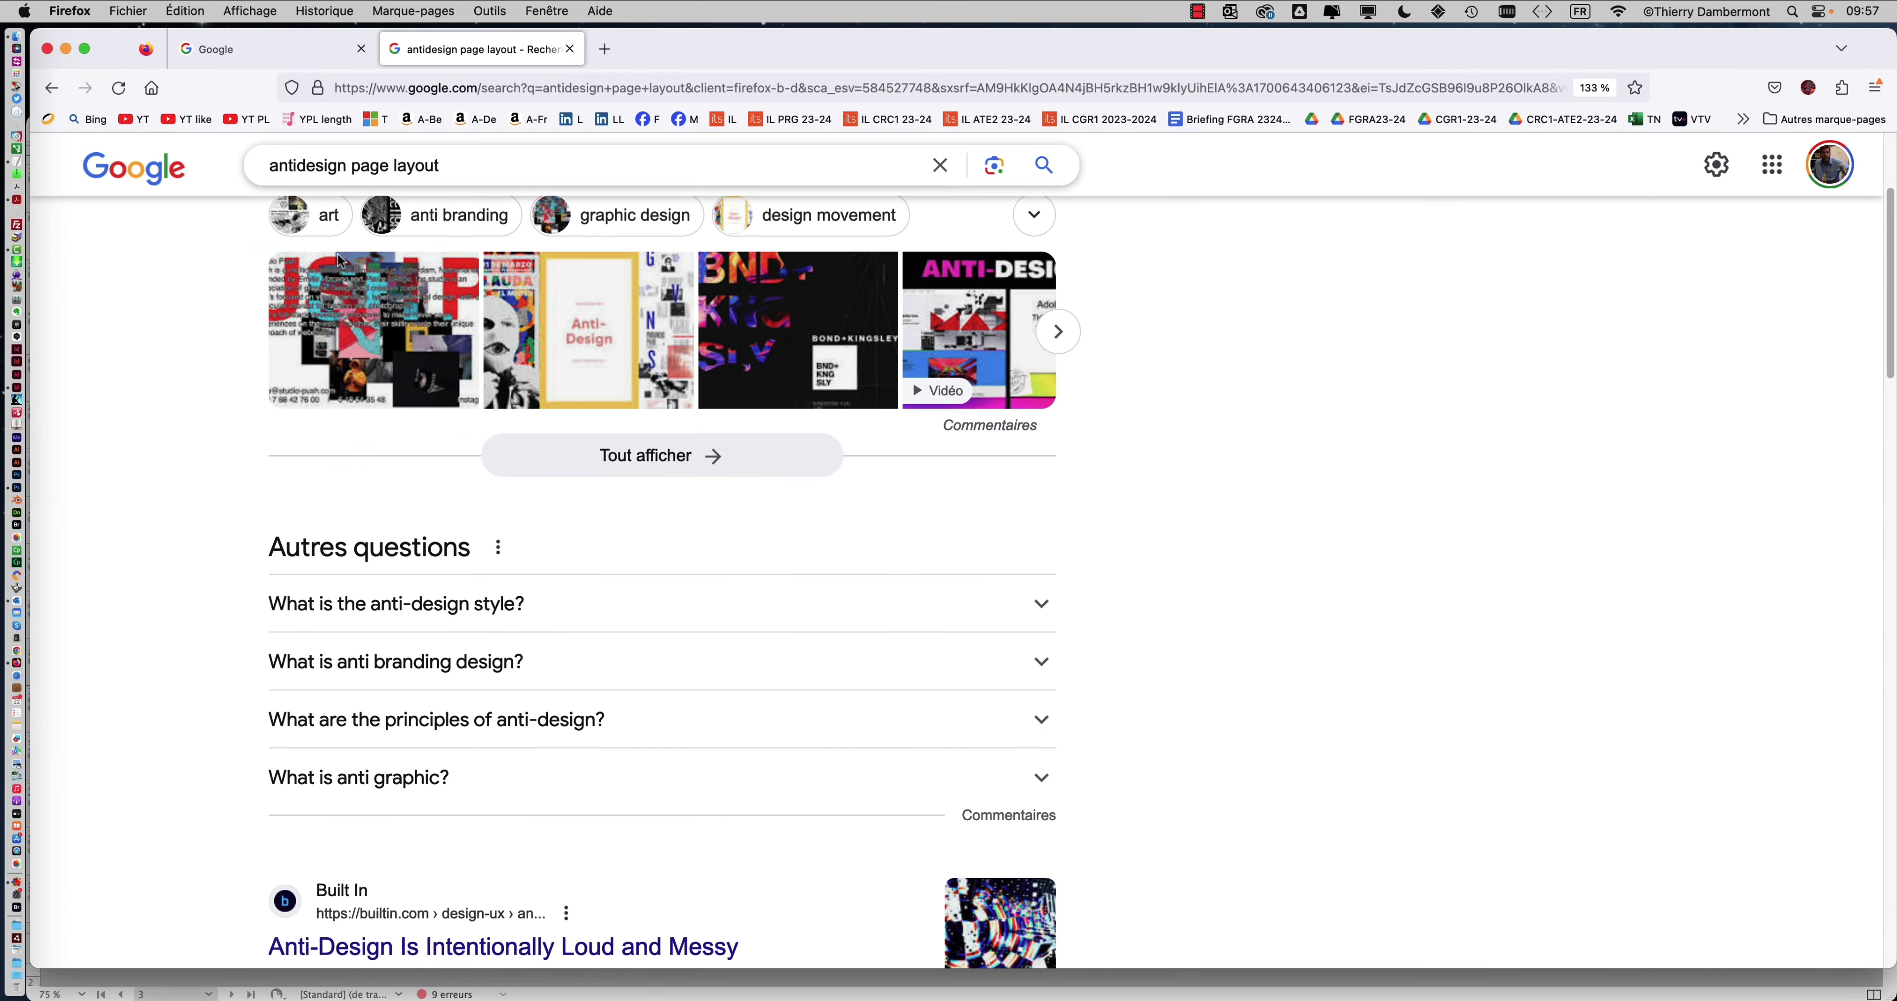
scroll(884, 515, "up", 3)
left_click(312, 271)
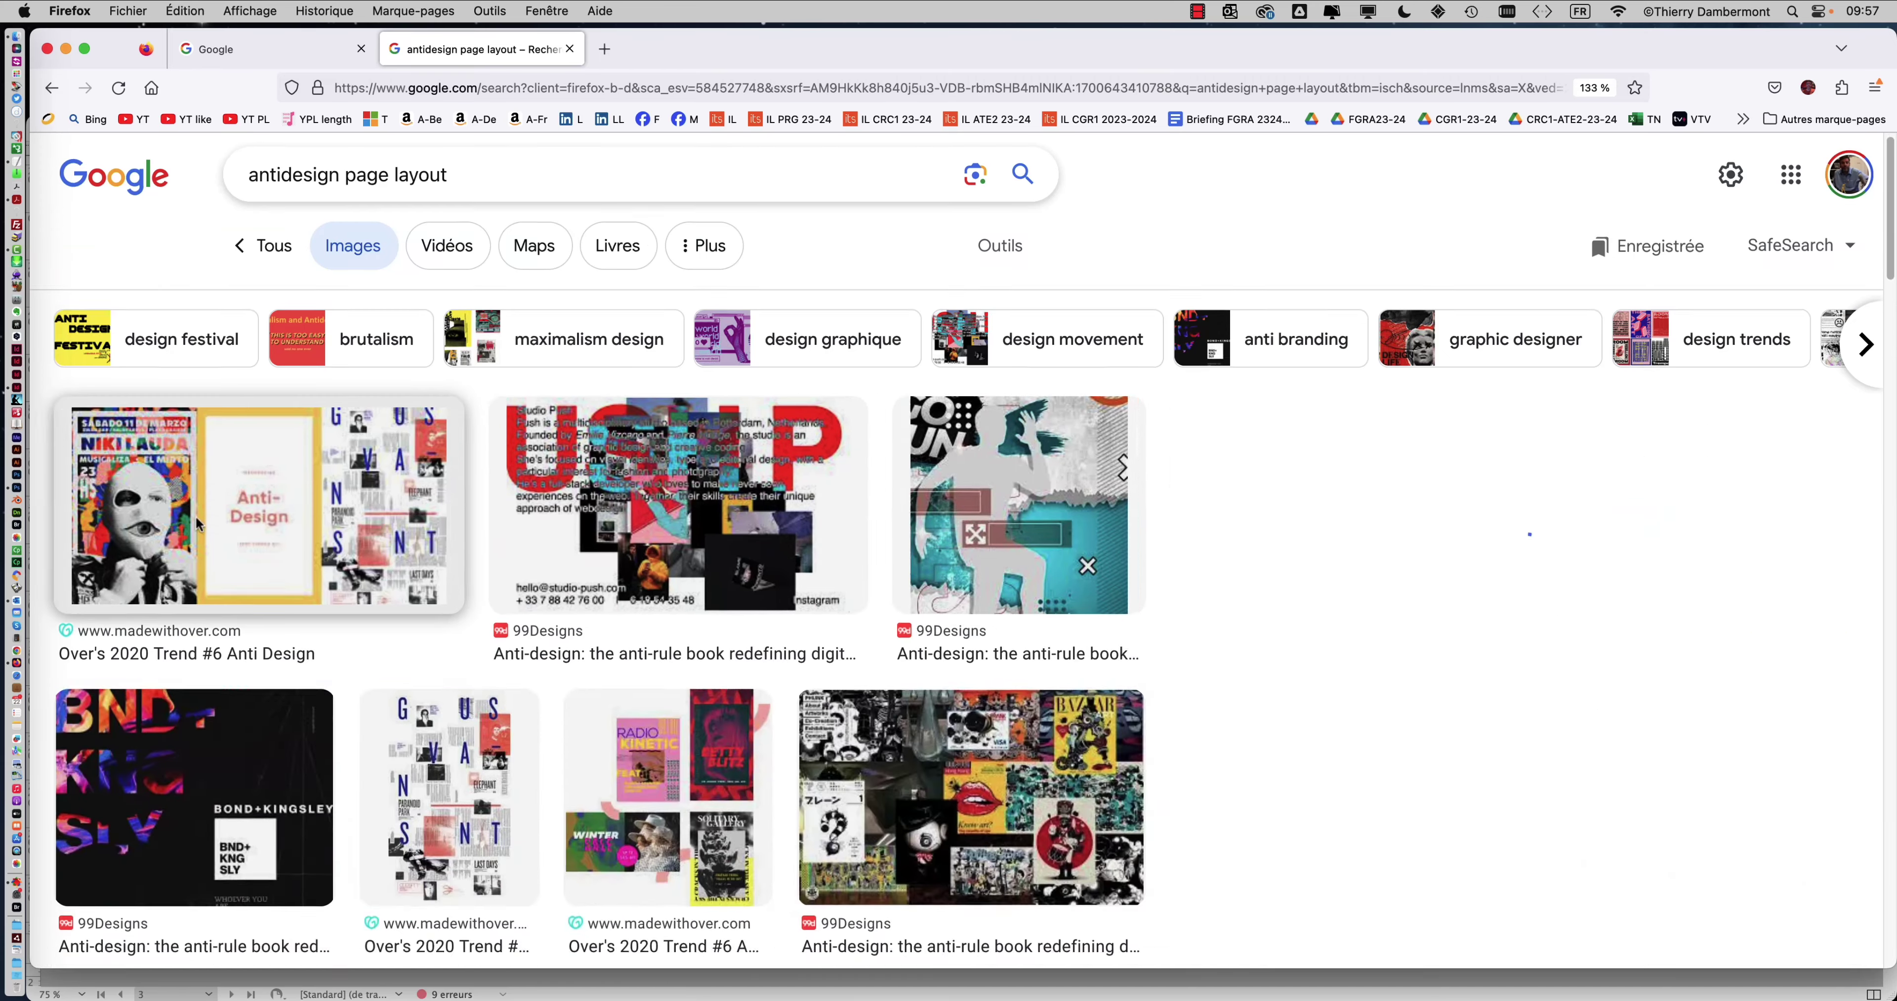
- Preview the Over's 2020 Trend #6 Anti Design image, the 99Designs collage and the Shutterstock "Disorder" poster
left_click(197, 524)
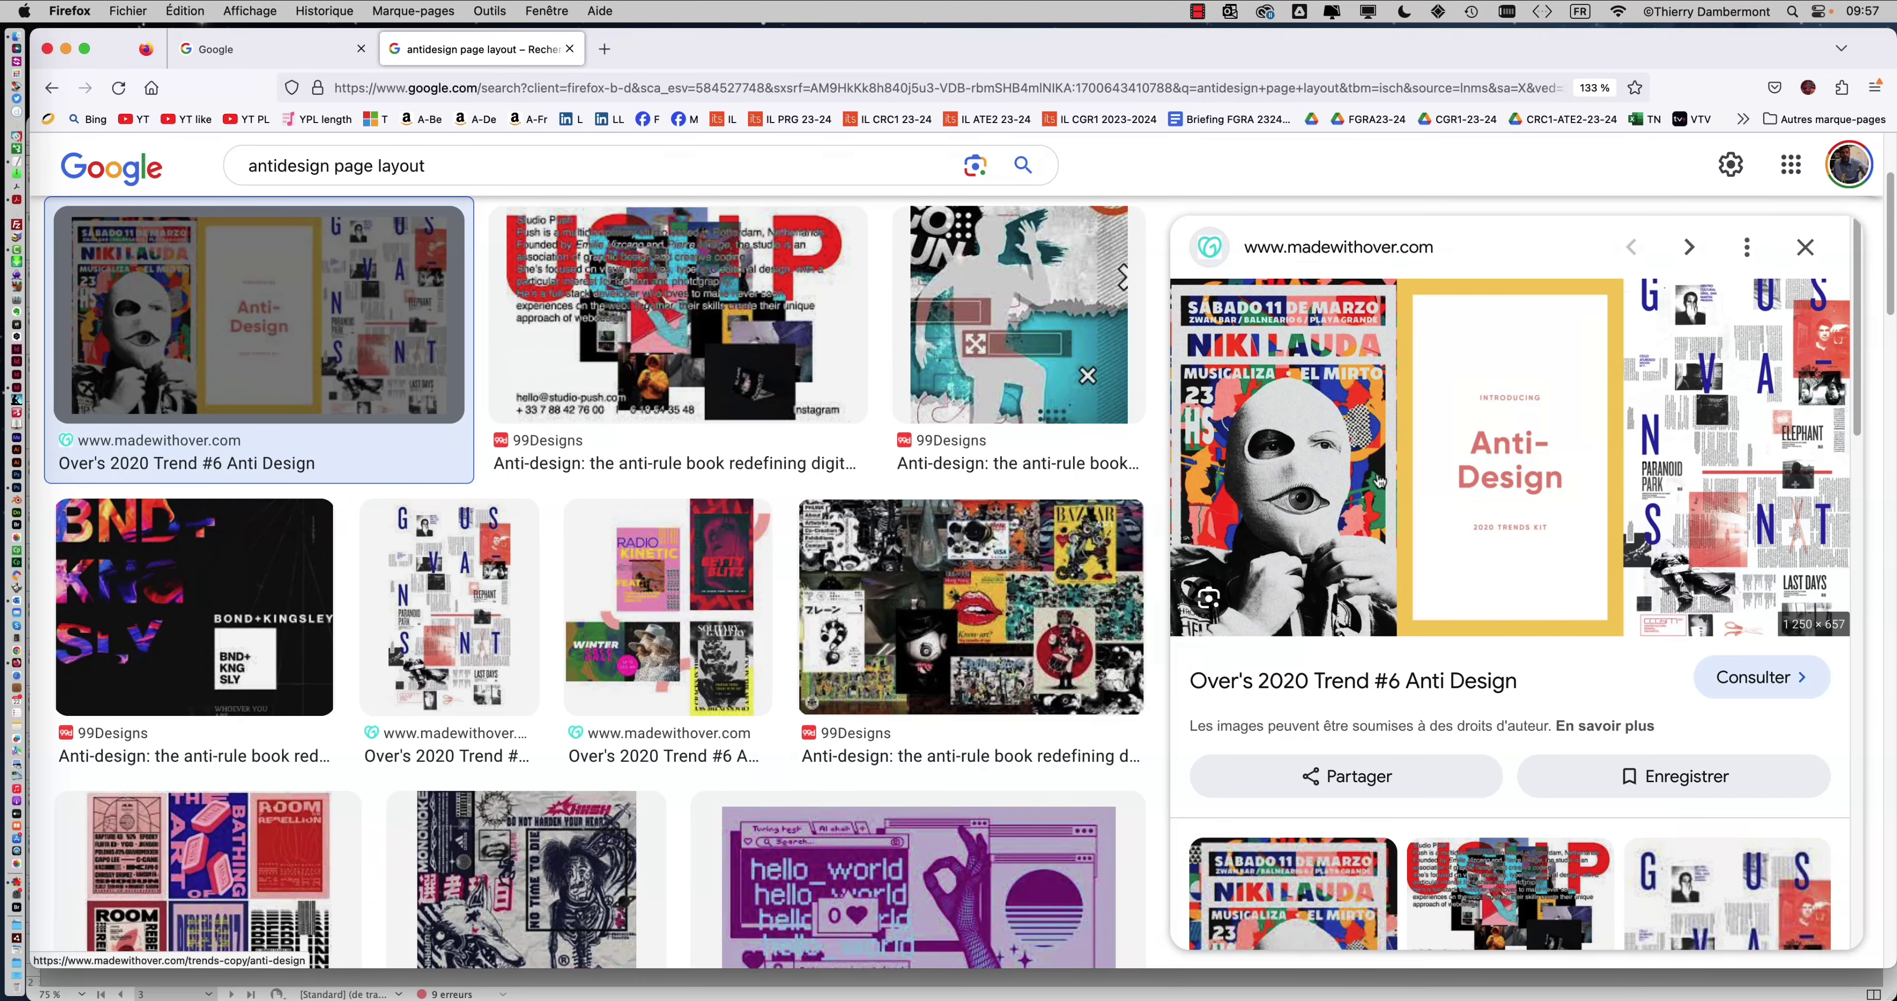
left_click(1054, 584)
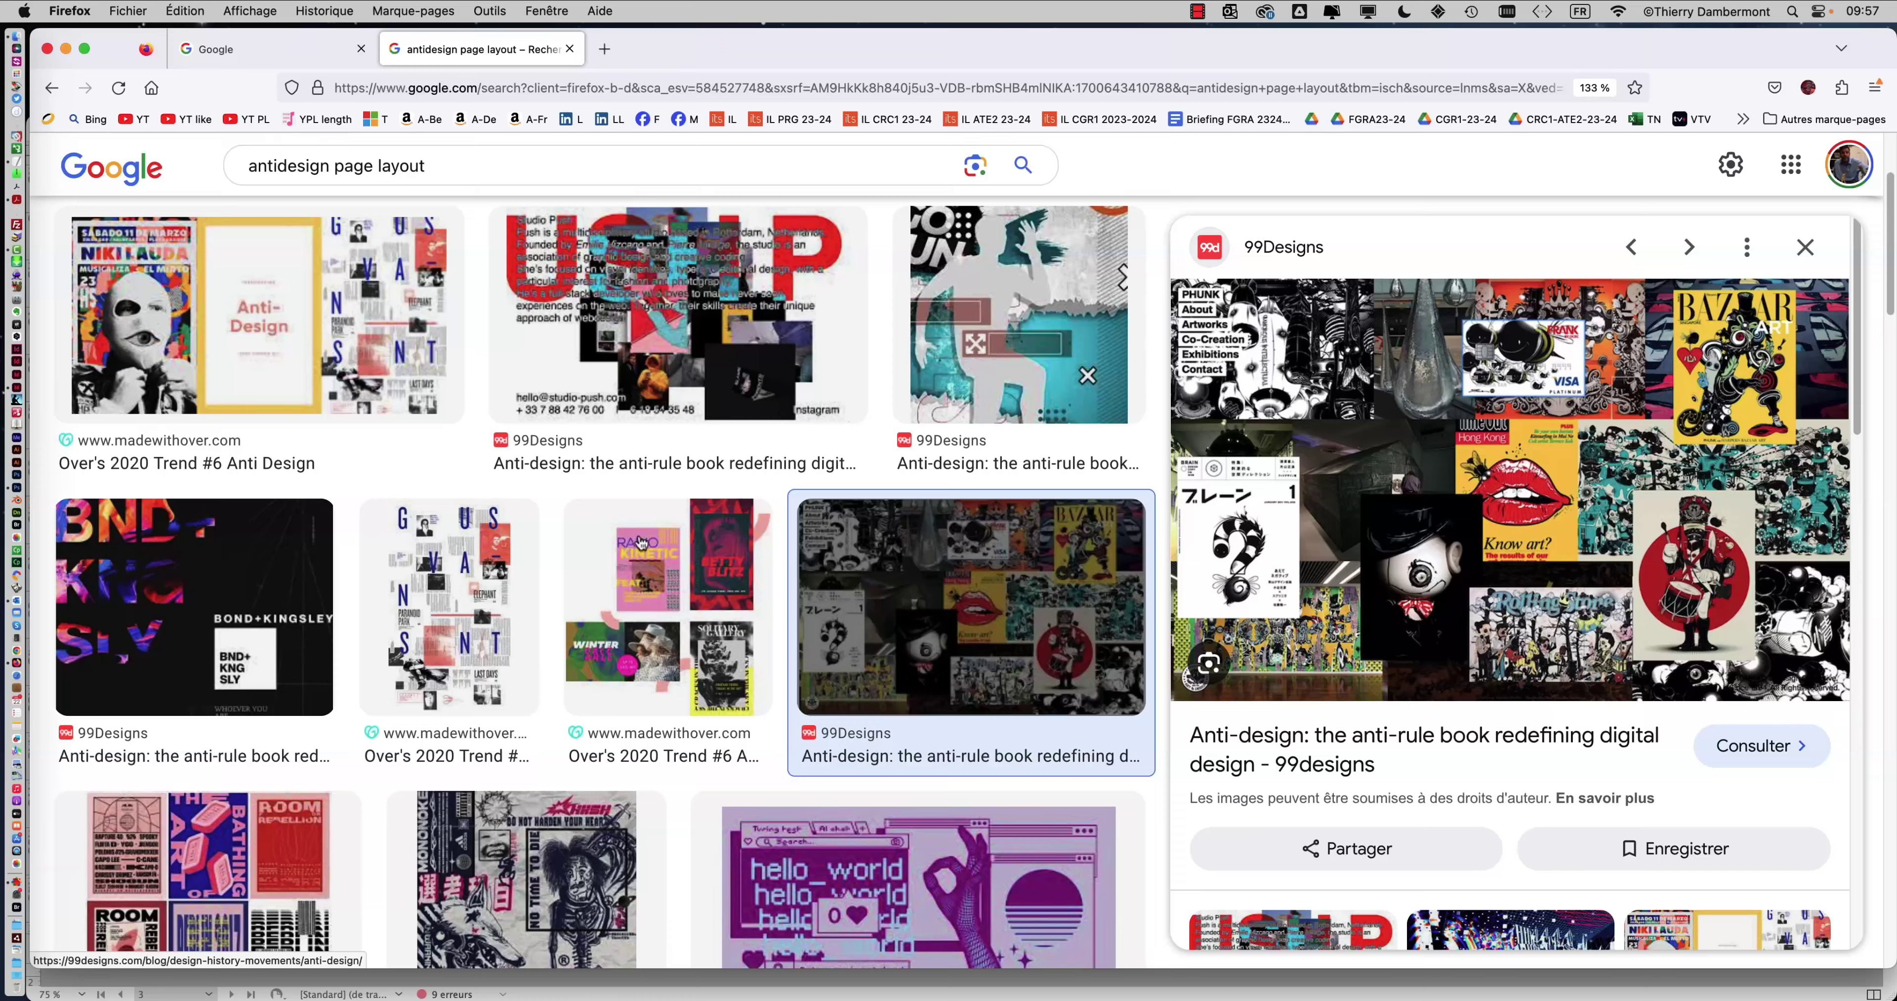
scroll(480, 566, "down", 6)
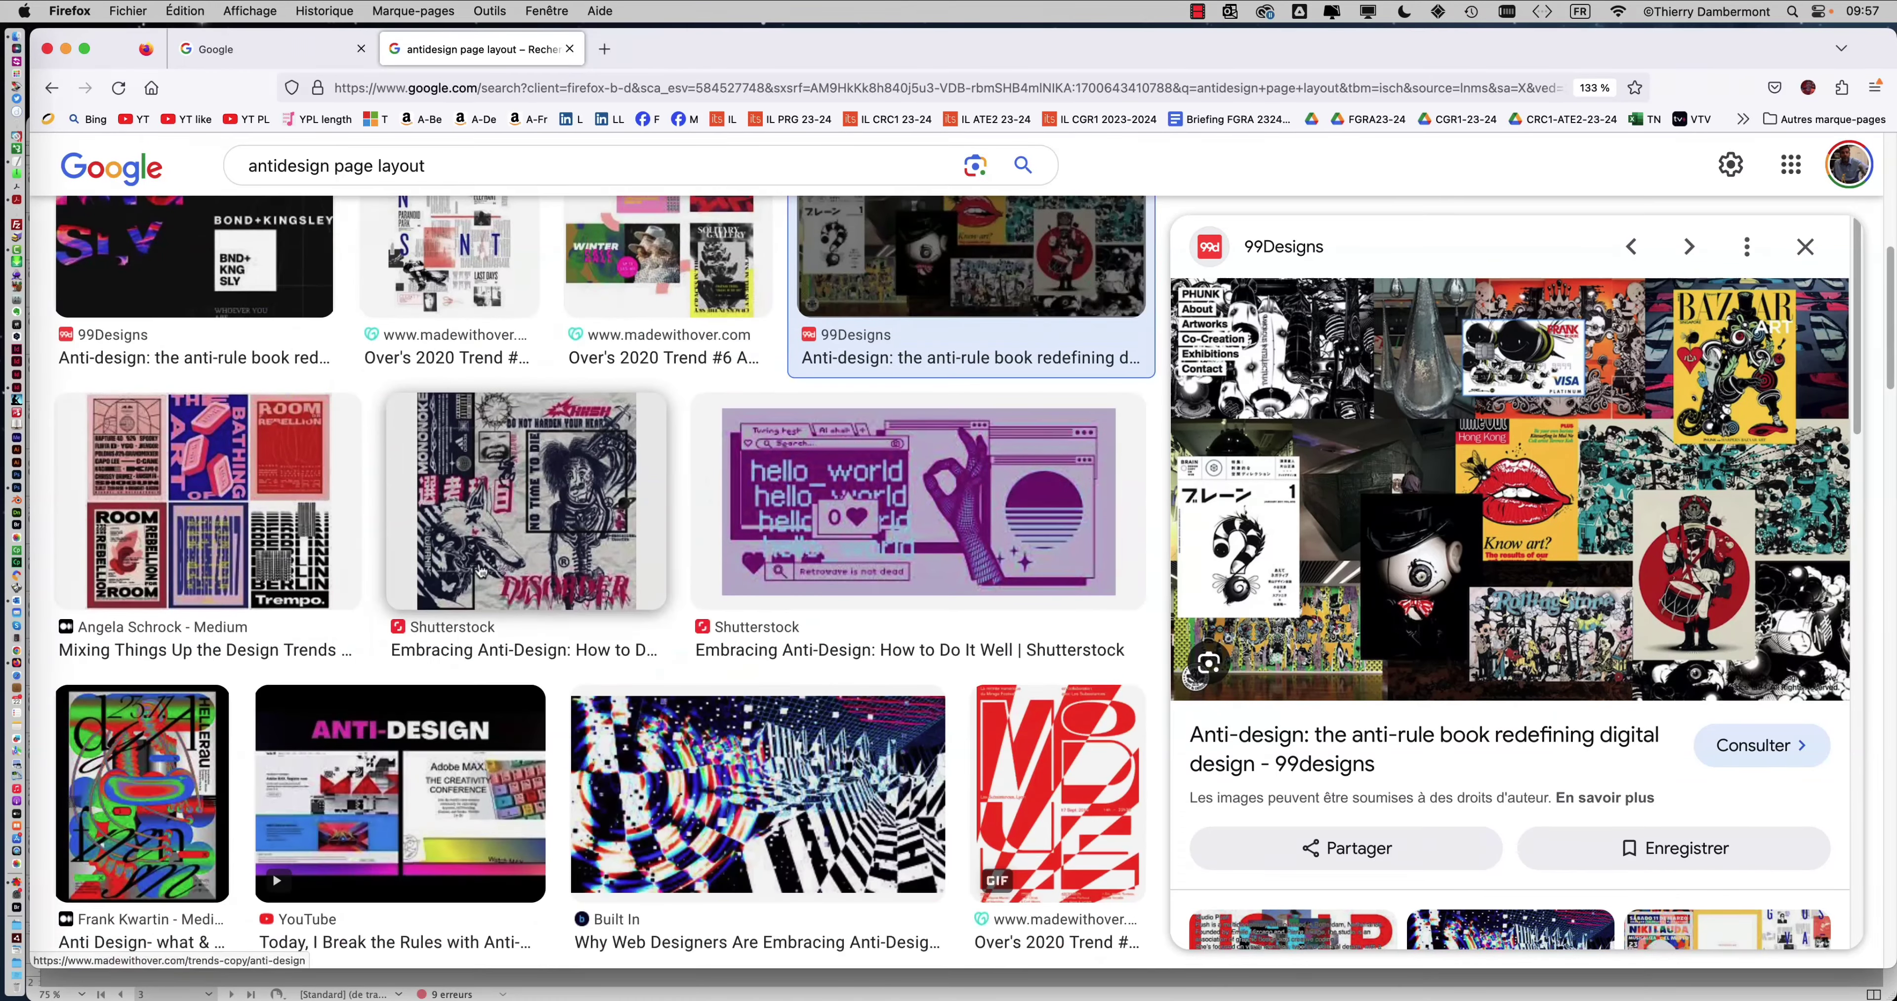
left_click(526, 442)
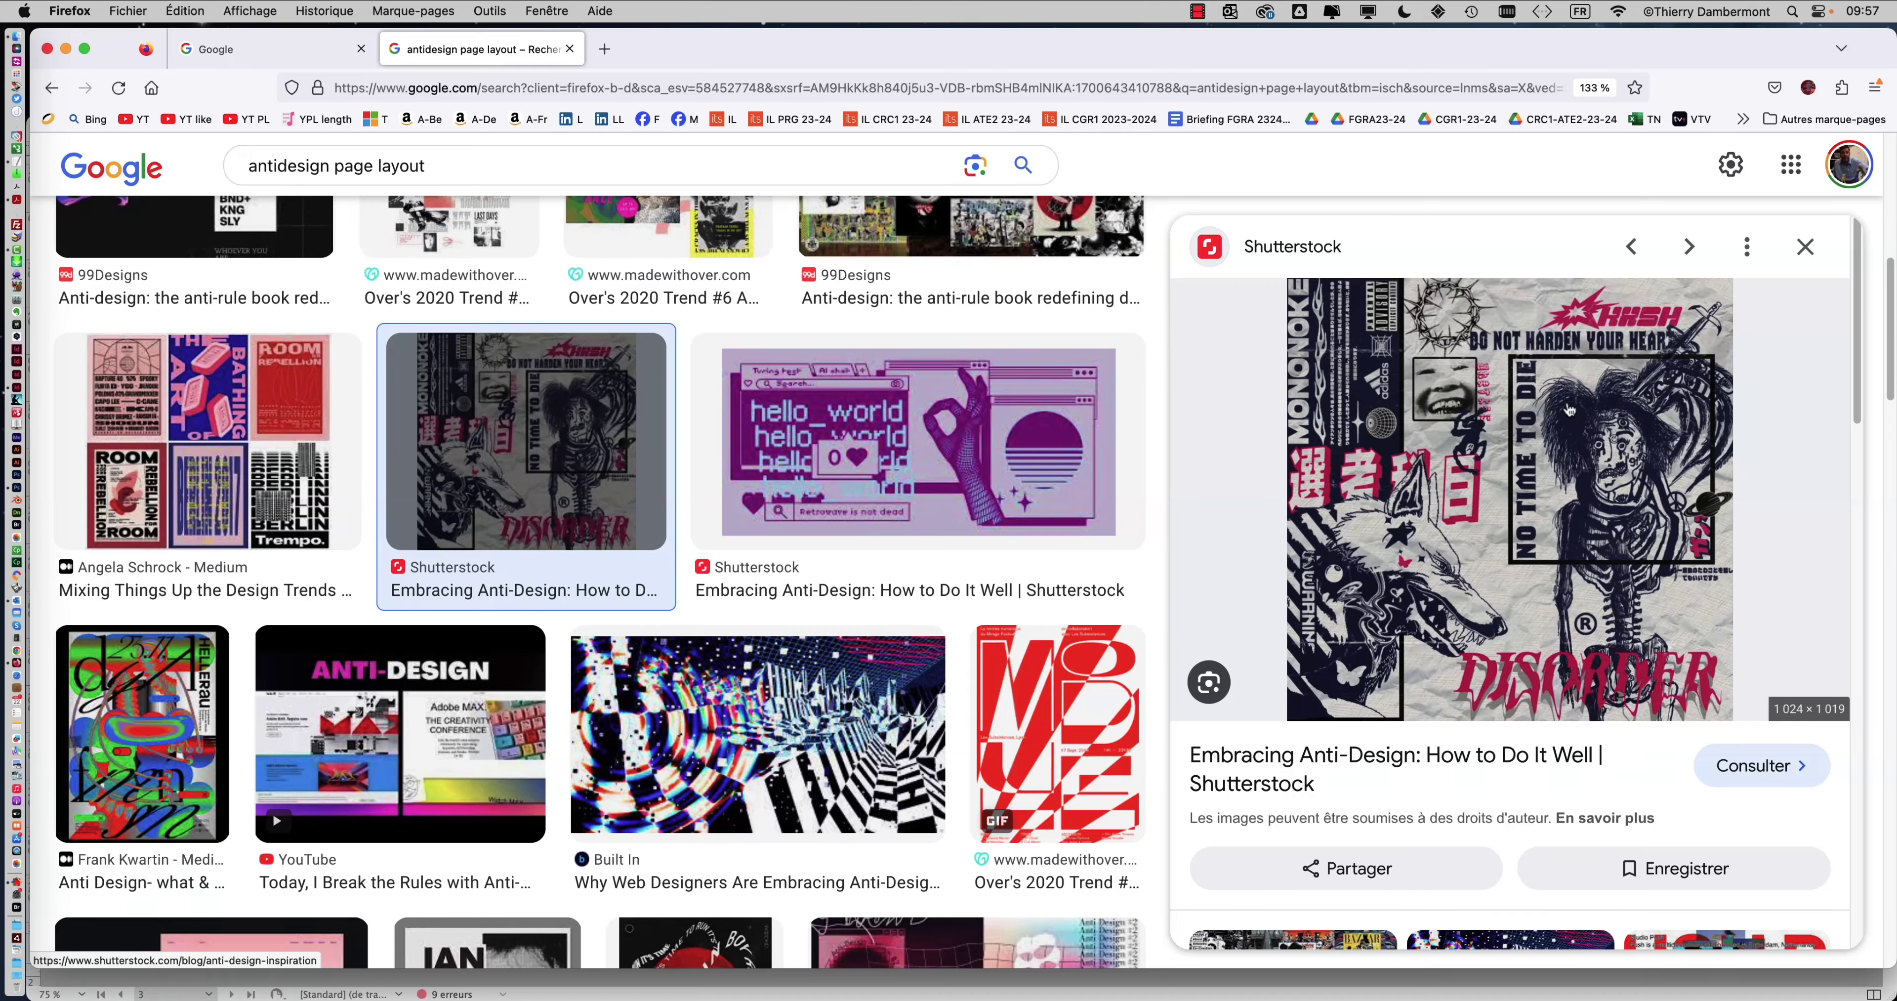
- Preview the "Anti Design - what & why" poster and the Ian Curtis poster, and browse further anti-design examples
scroll(183, 742, "down", 1)
left_click(220, 748)
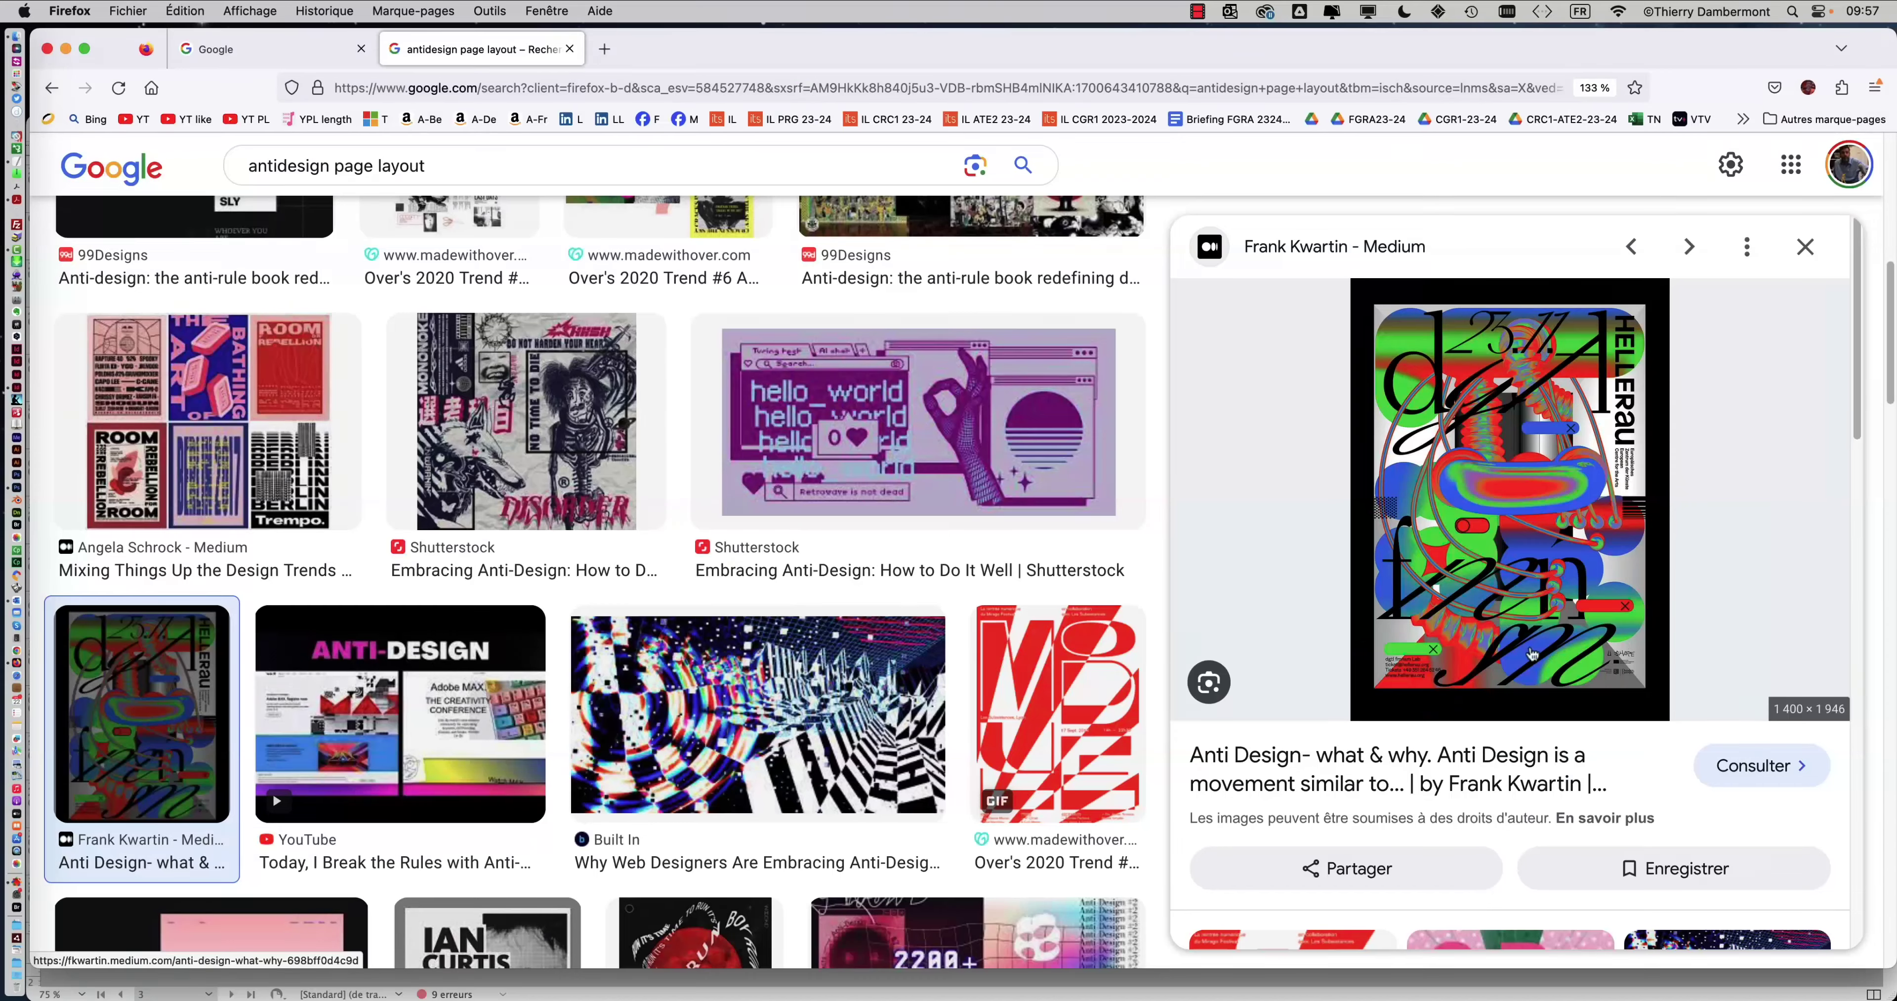
scroll(833, 746, "down", 4)
left_click(486, 728)
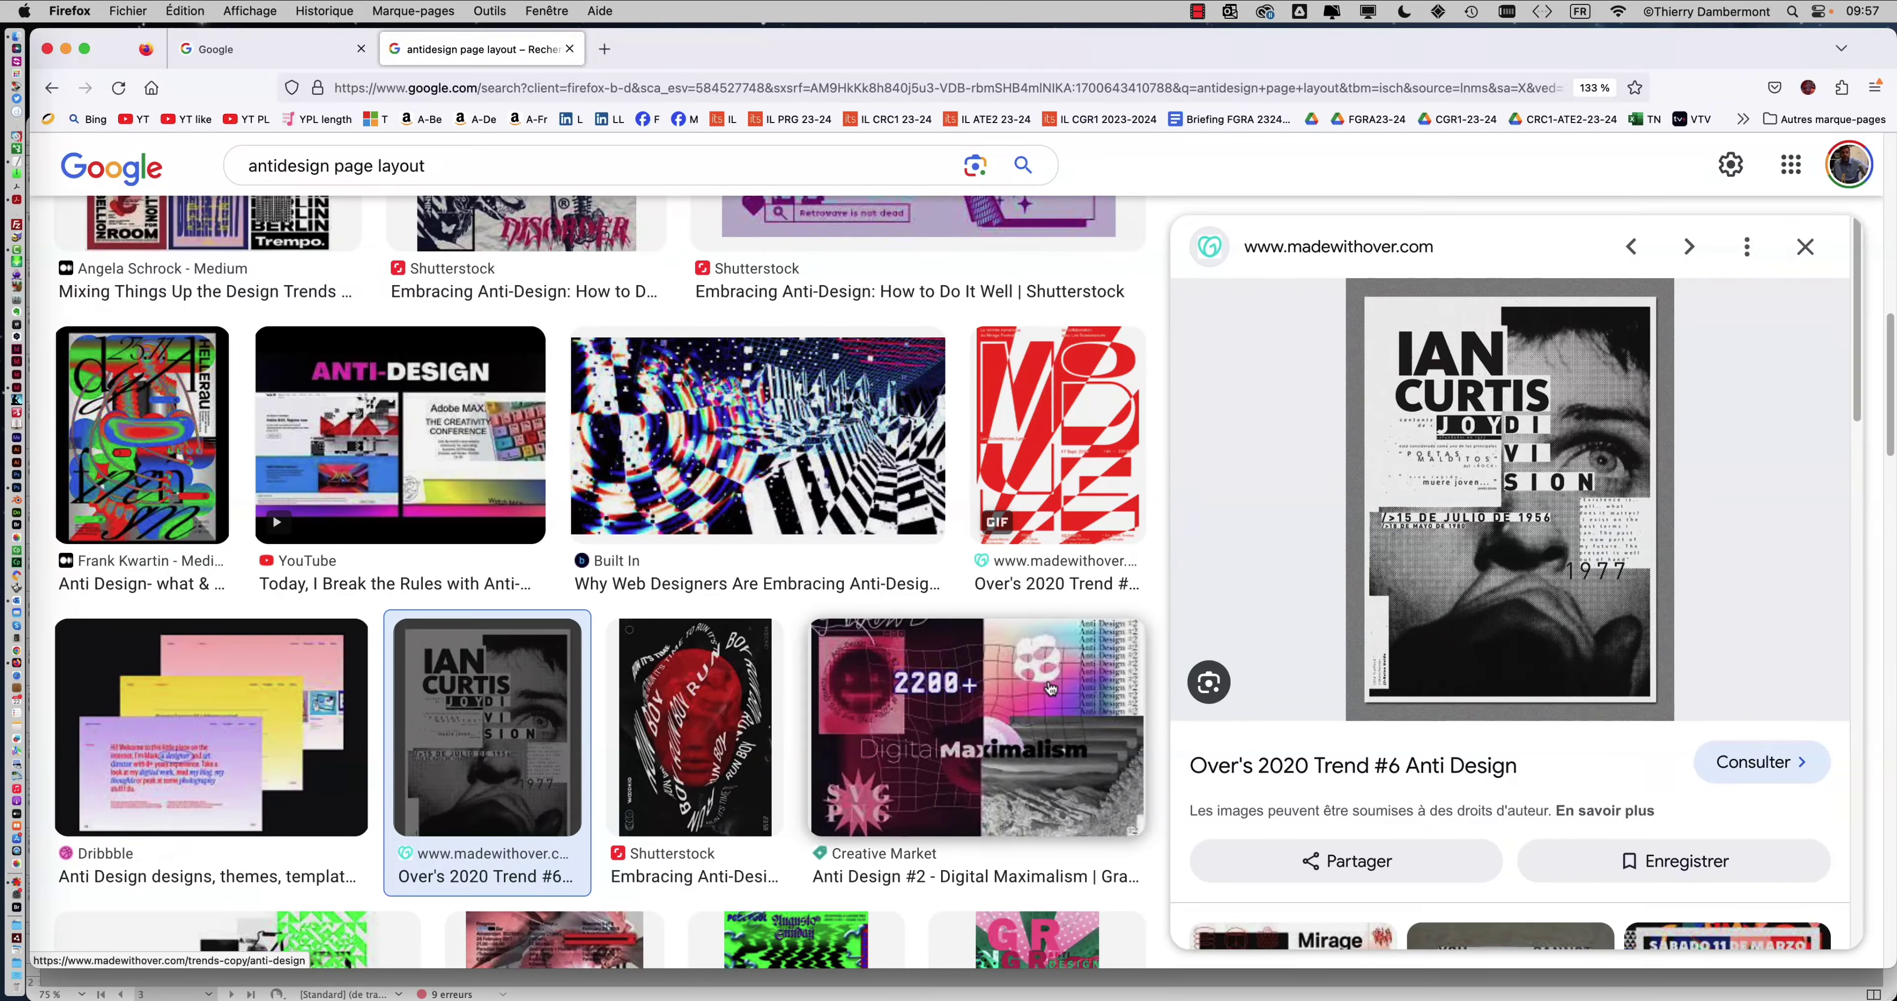
scroll(907, 719, "down", 5)
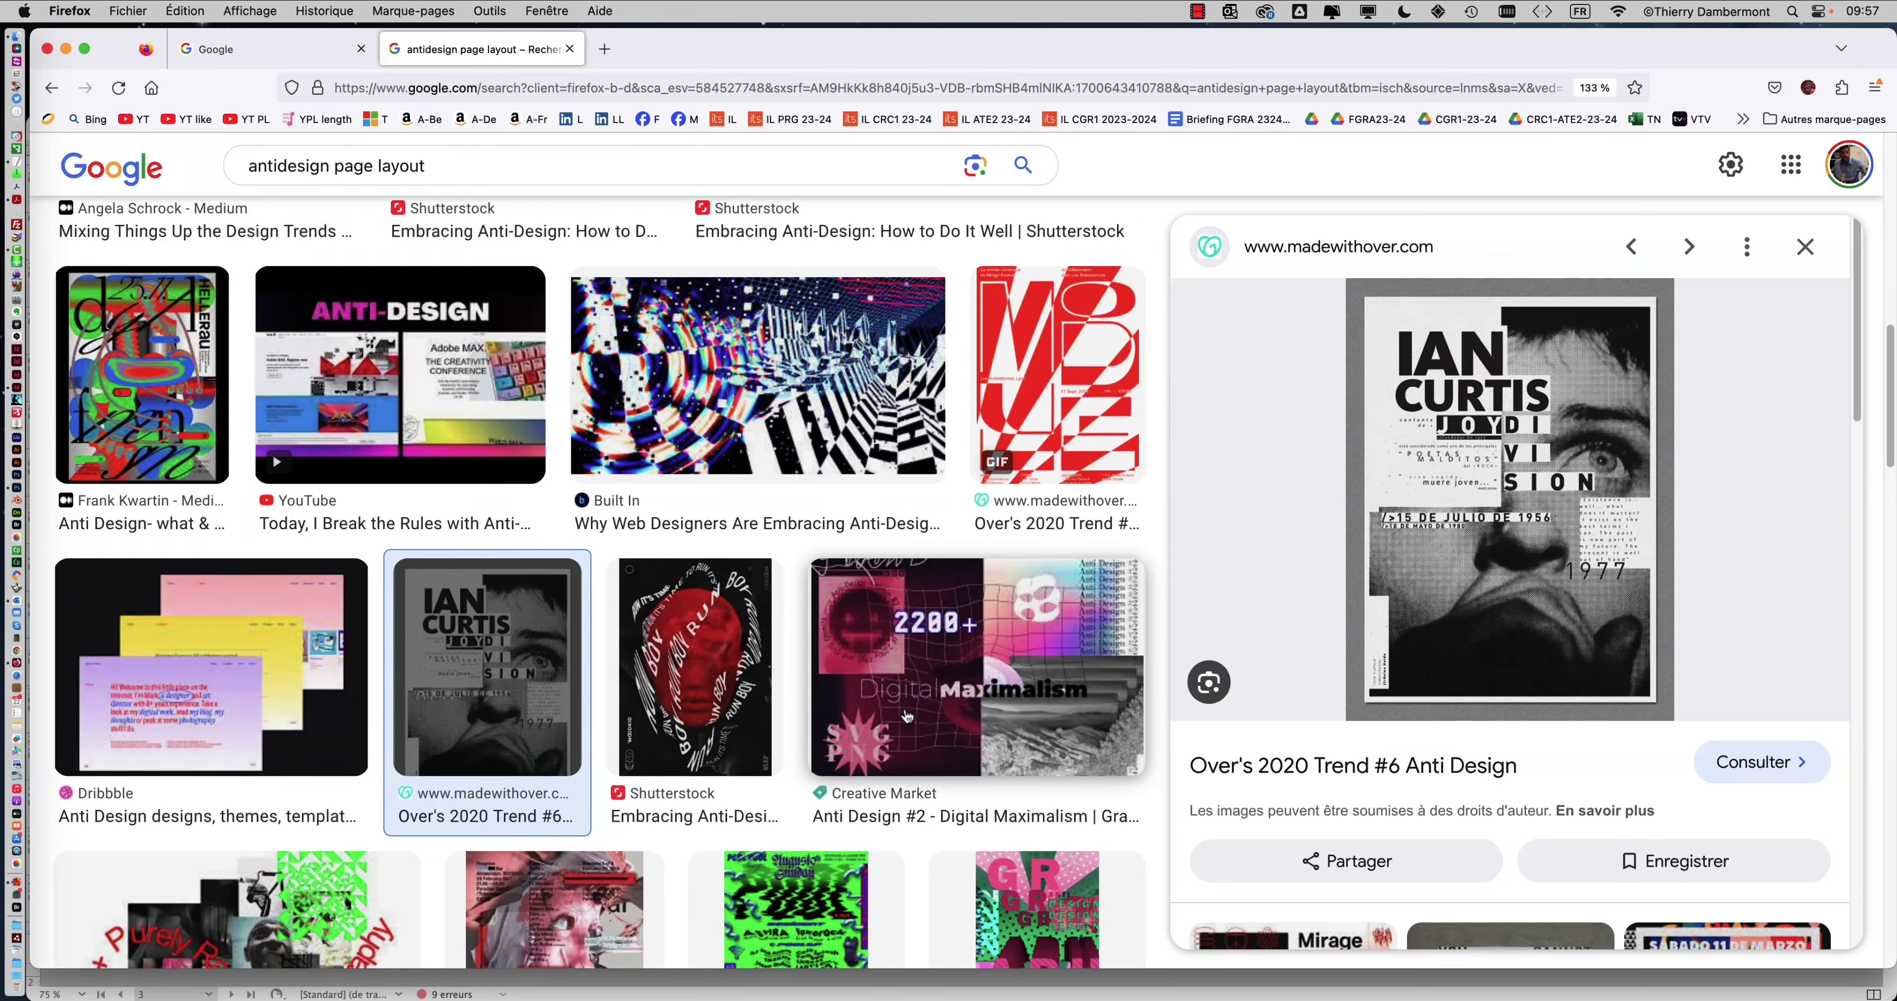
scroll(906, 712, "down", 4)
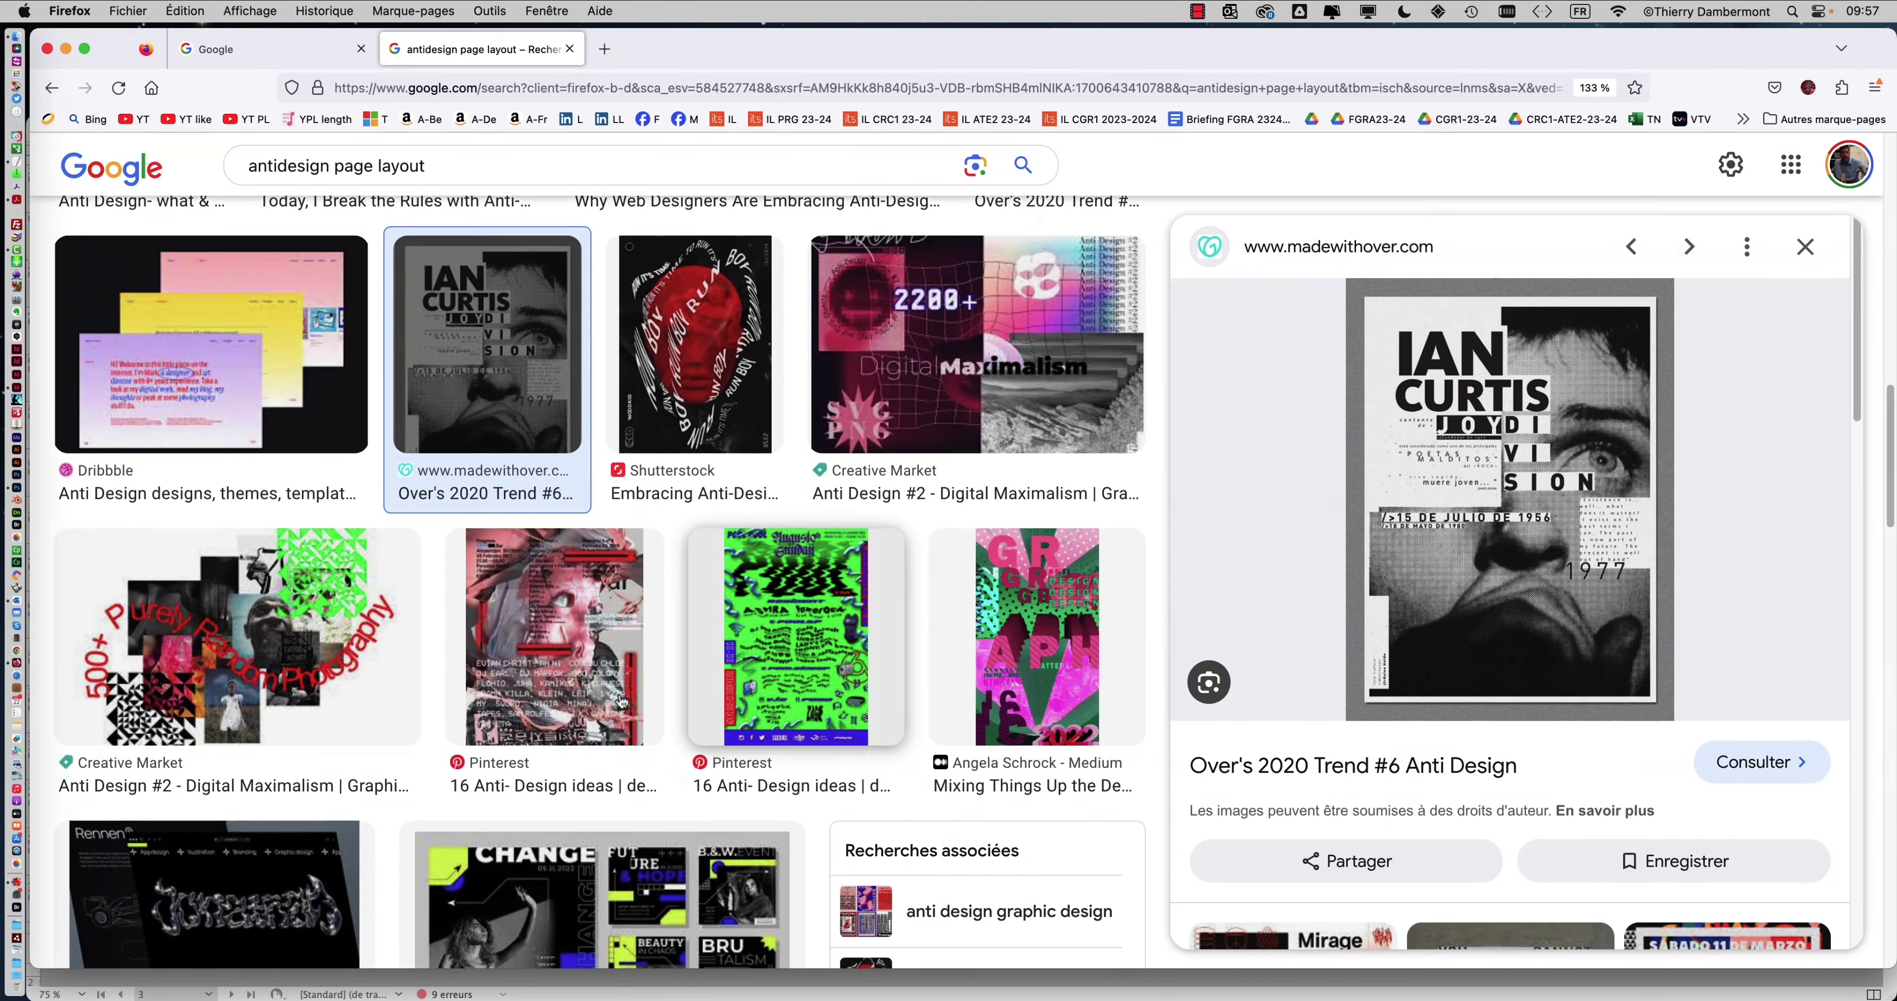
- Preview the ID Card PH anti-design logo image, the black-and-white Dribbble poster, the red 99Designs poster and the Freepik fashion stories template
scroll(573, 720, "down", 1)
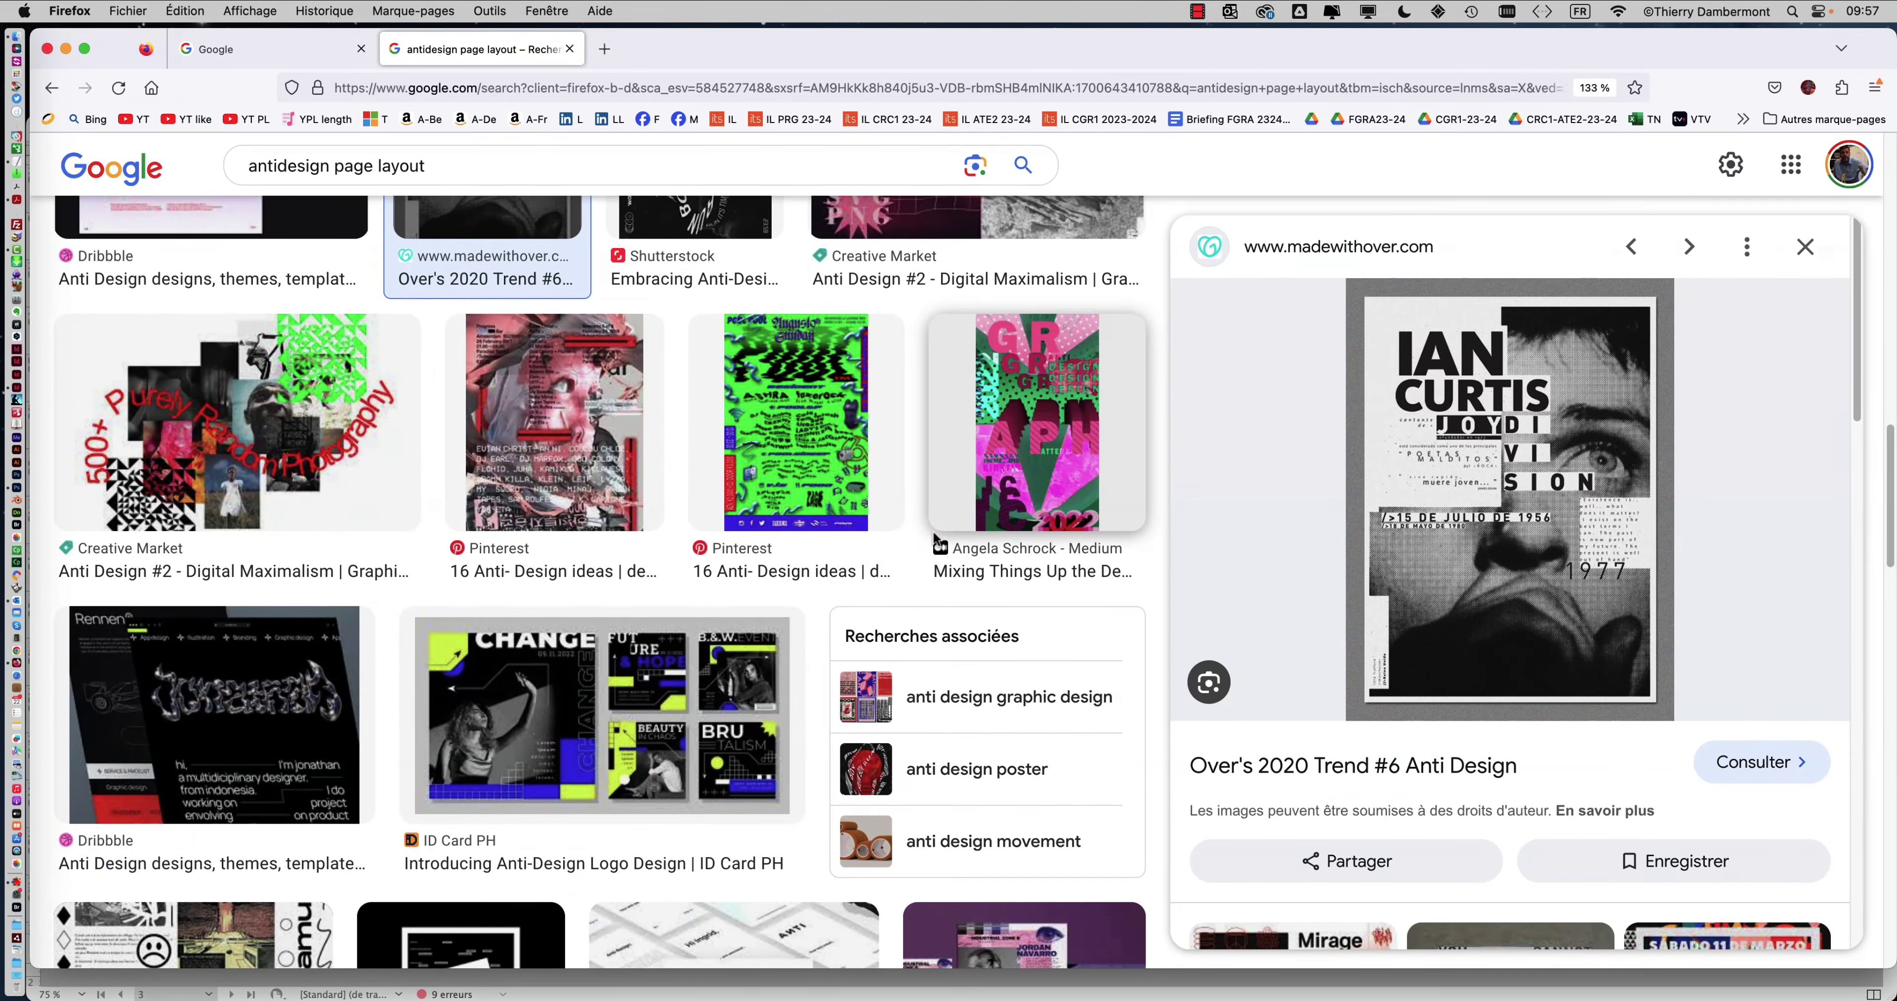
scroll(536, 707, "down", 2)
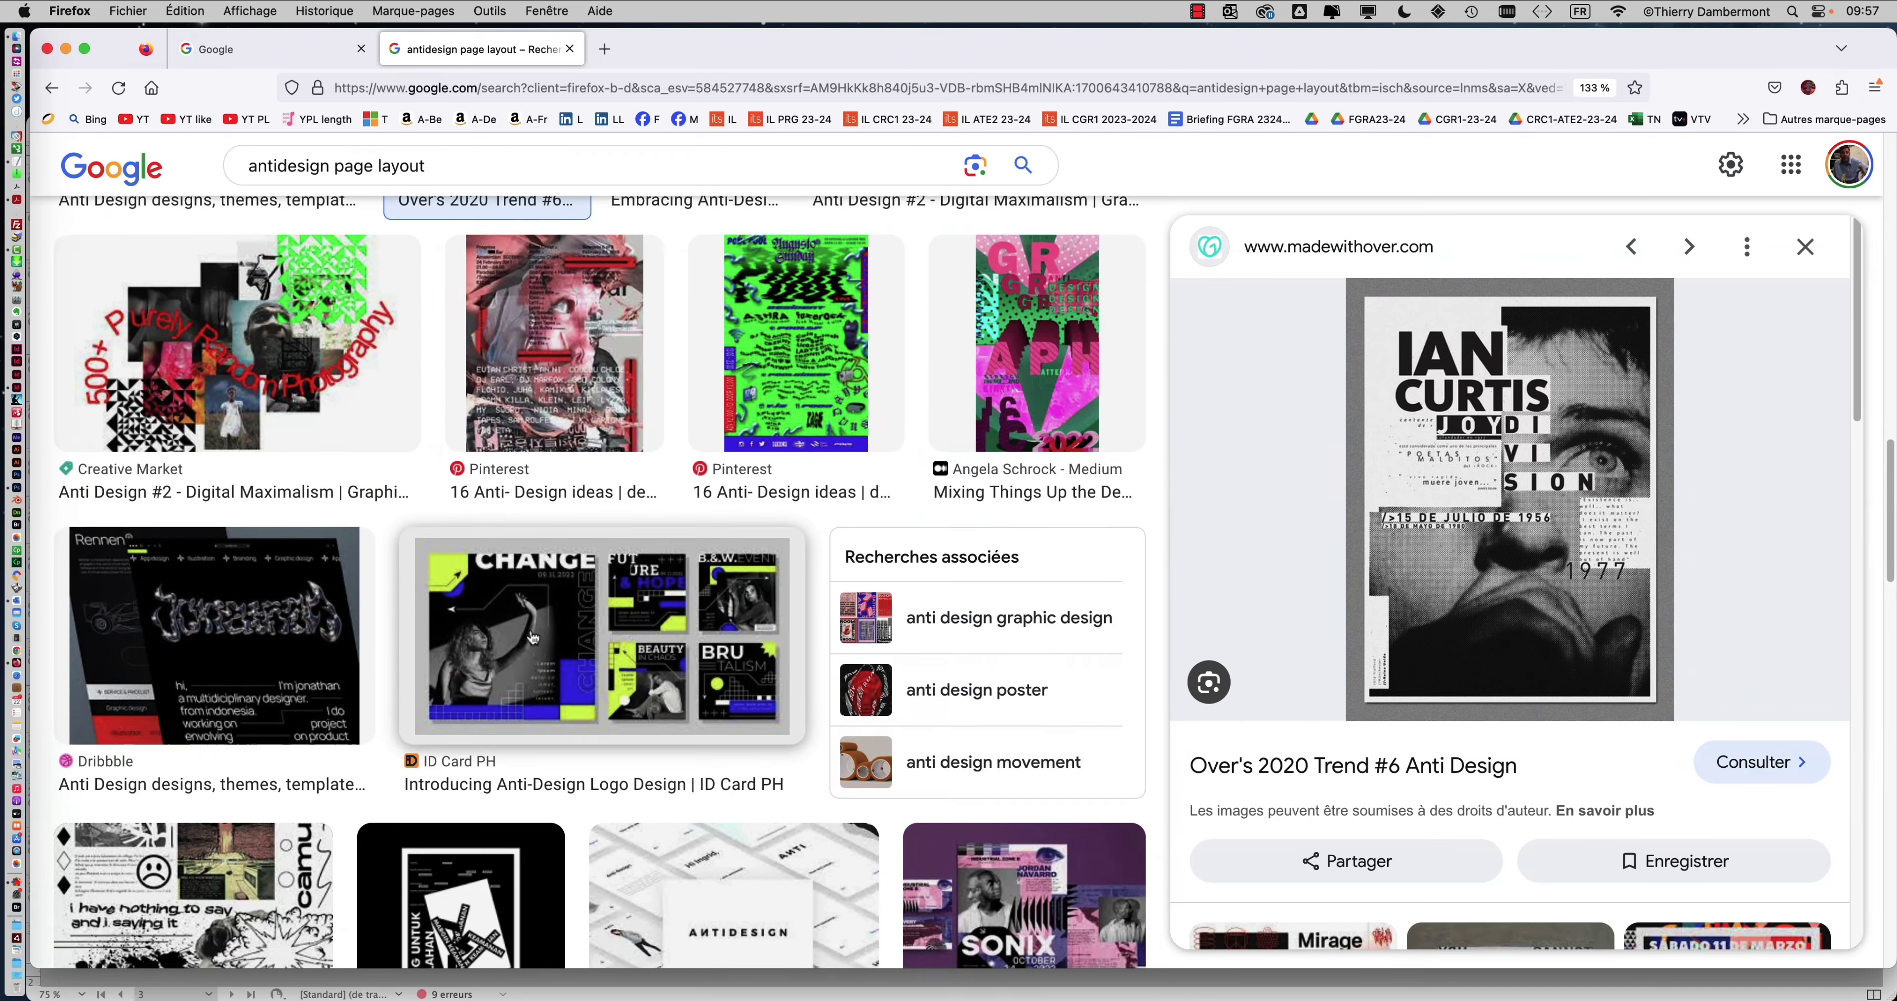
left_click(536, 707)
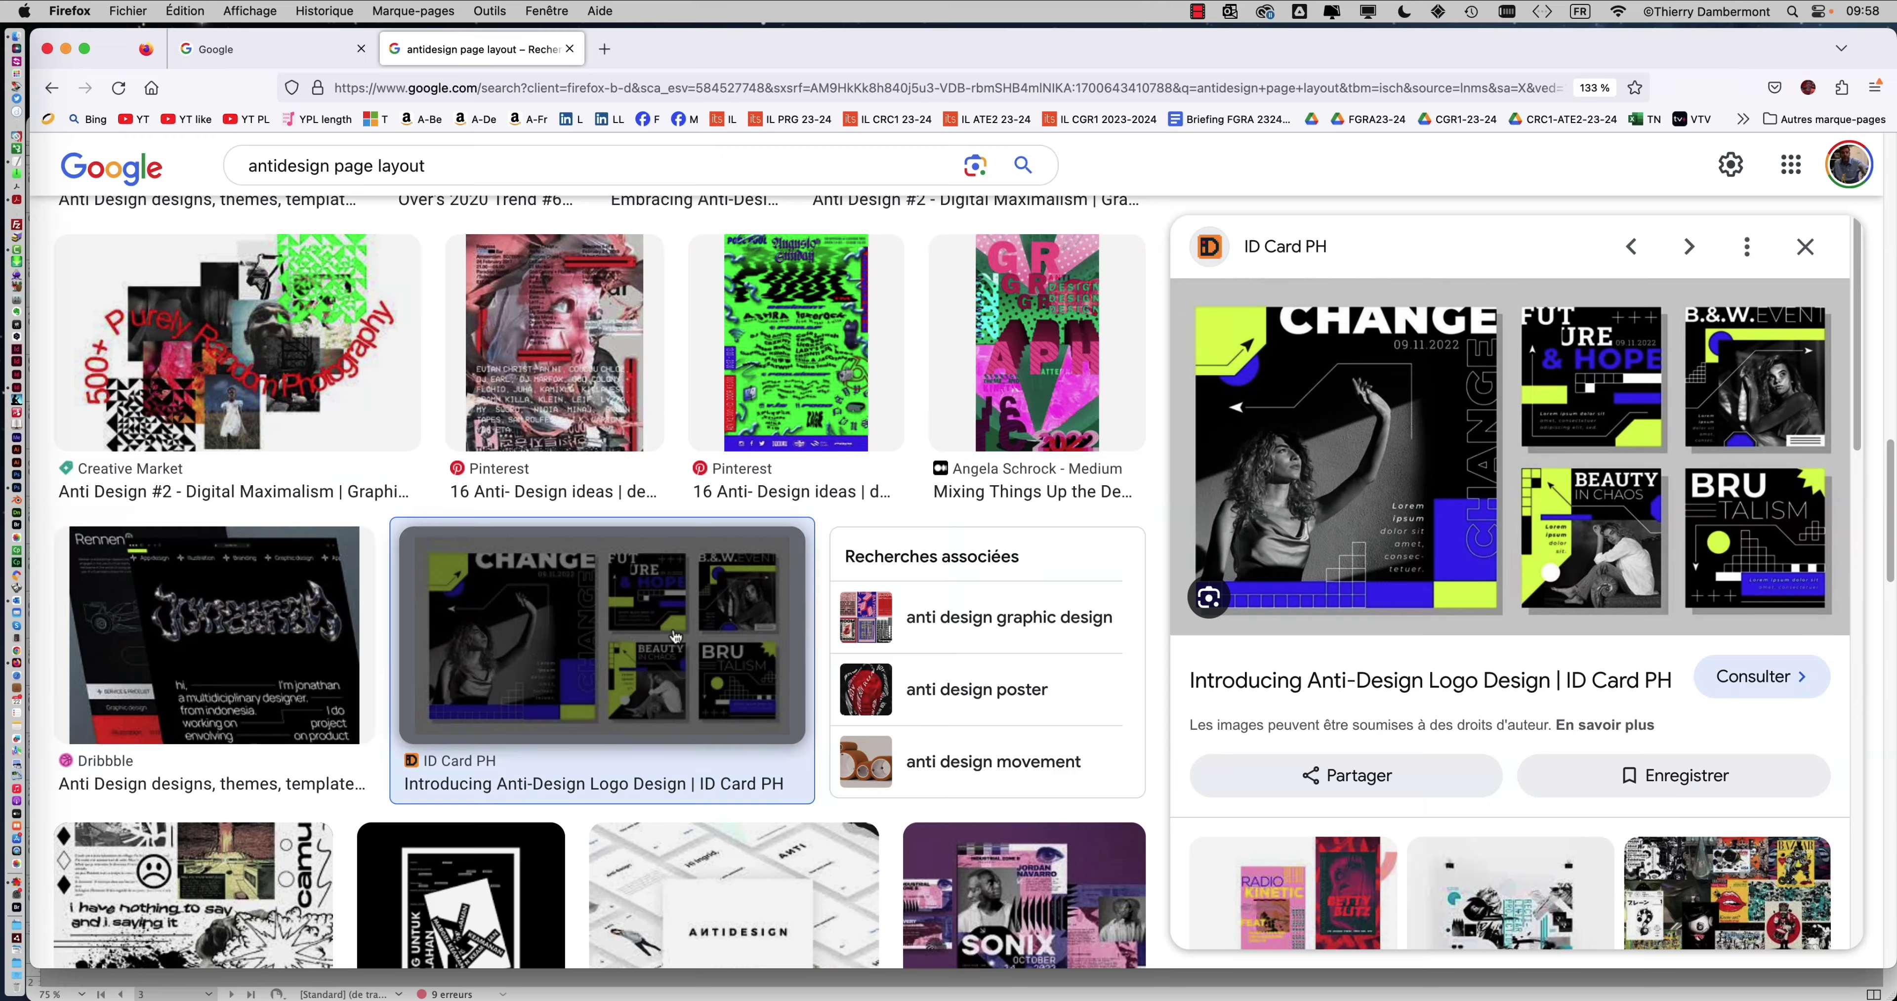
scroll(672, 637, "down", 2)
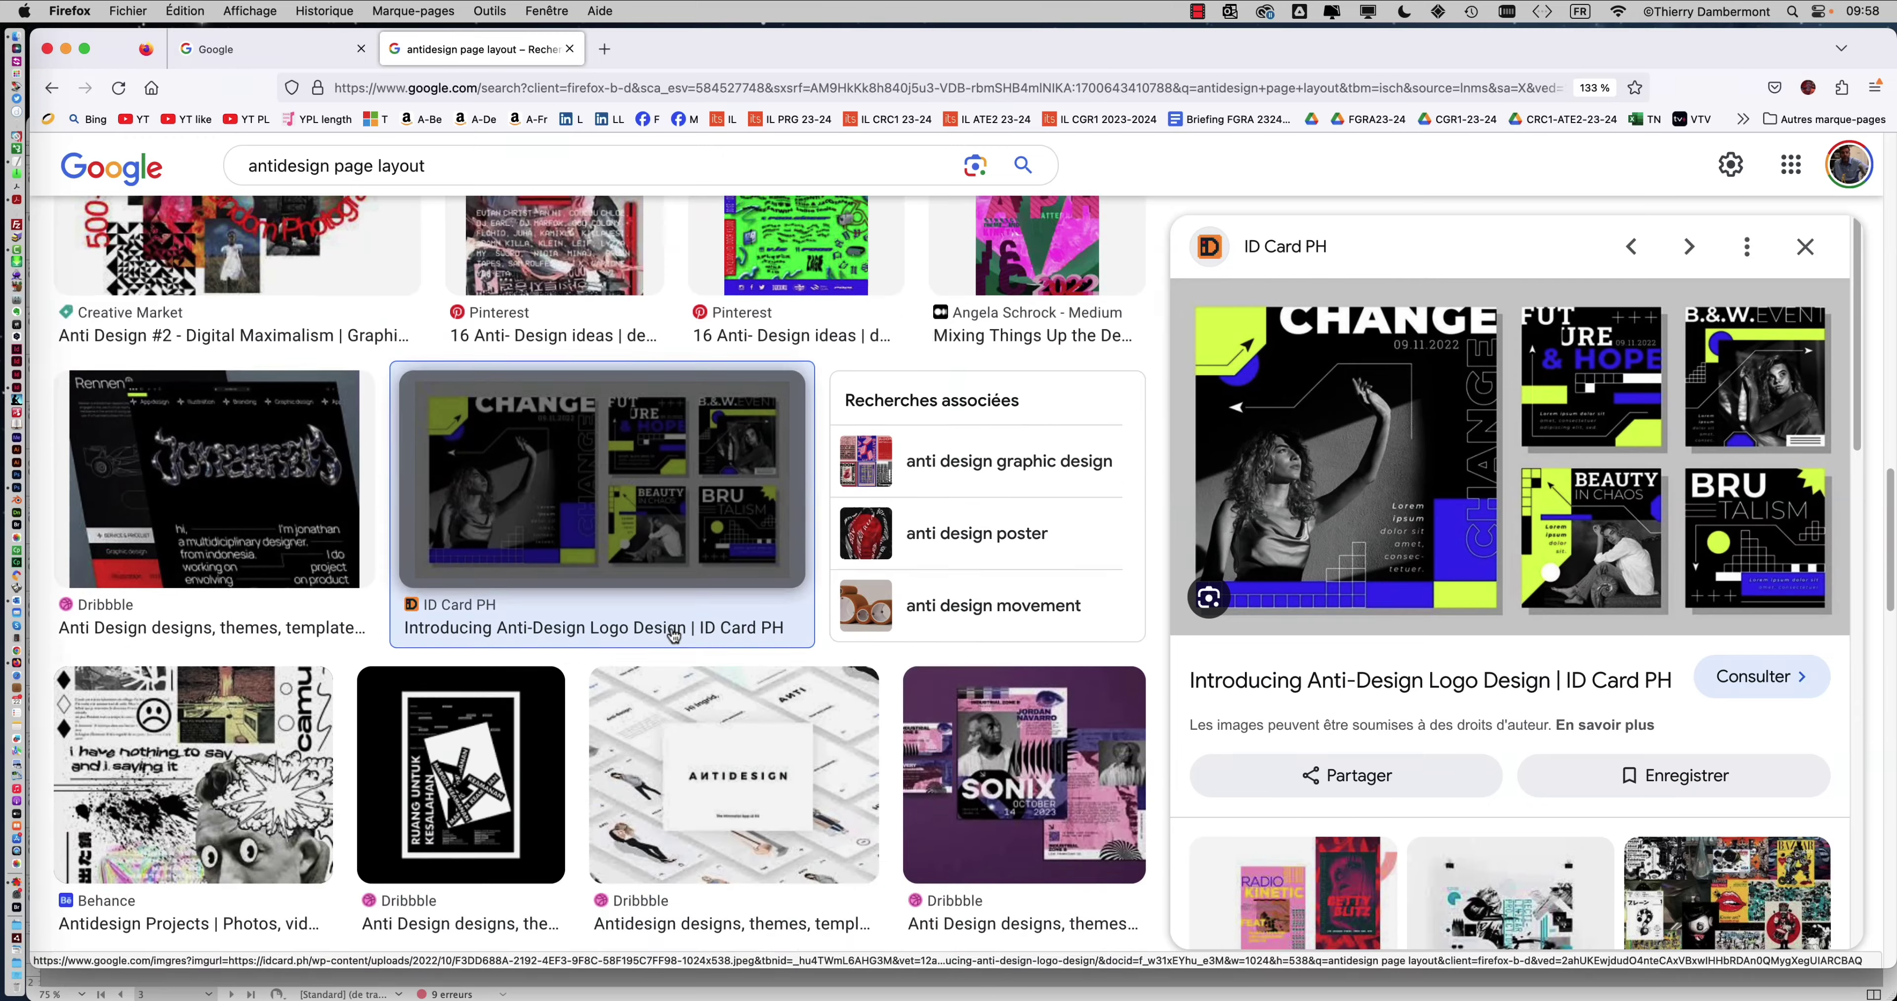
scroll(672, 637, "down", 3)
left_click(460, 434)
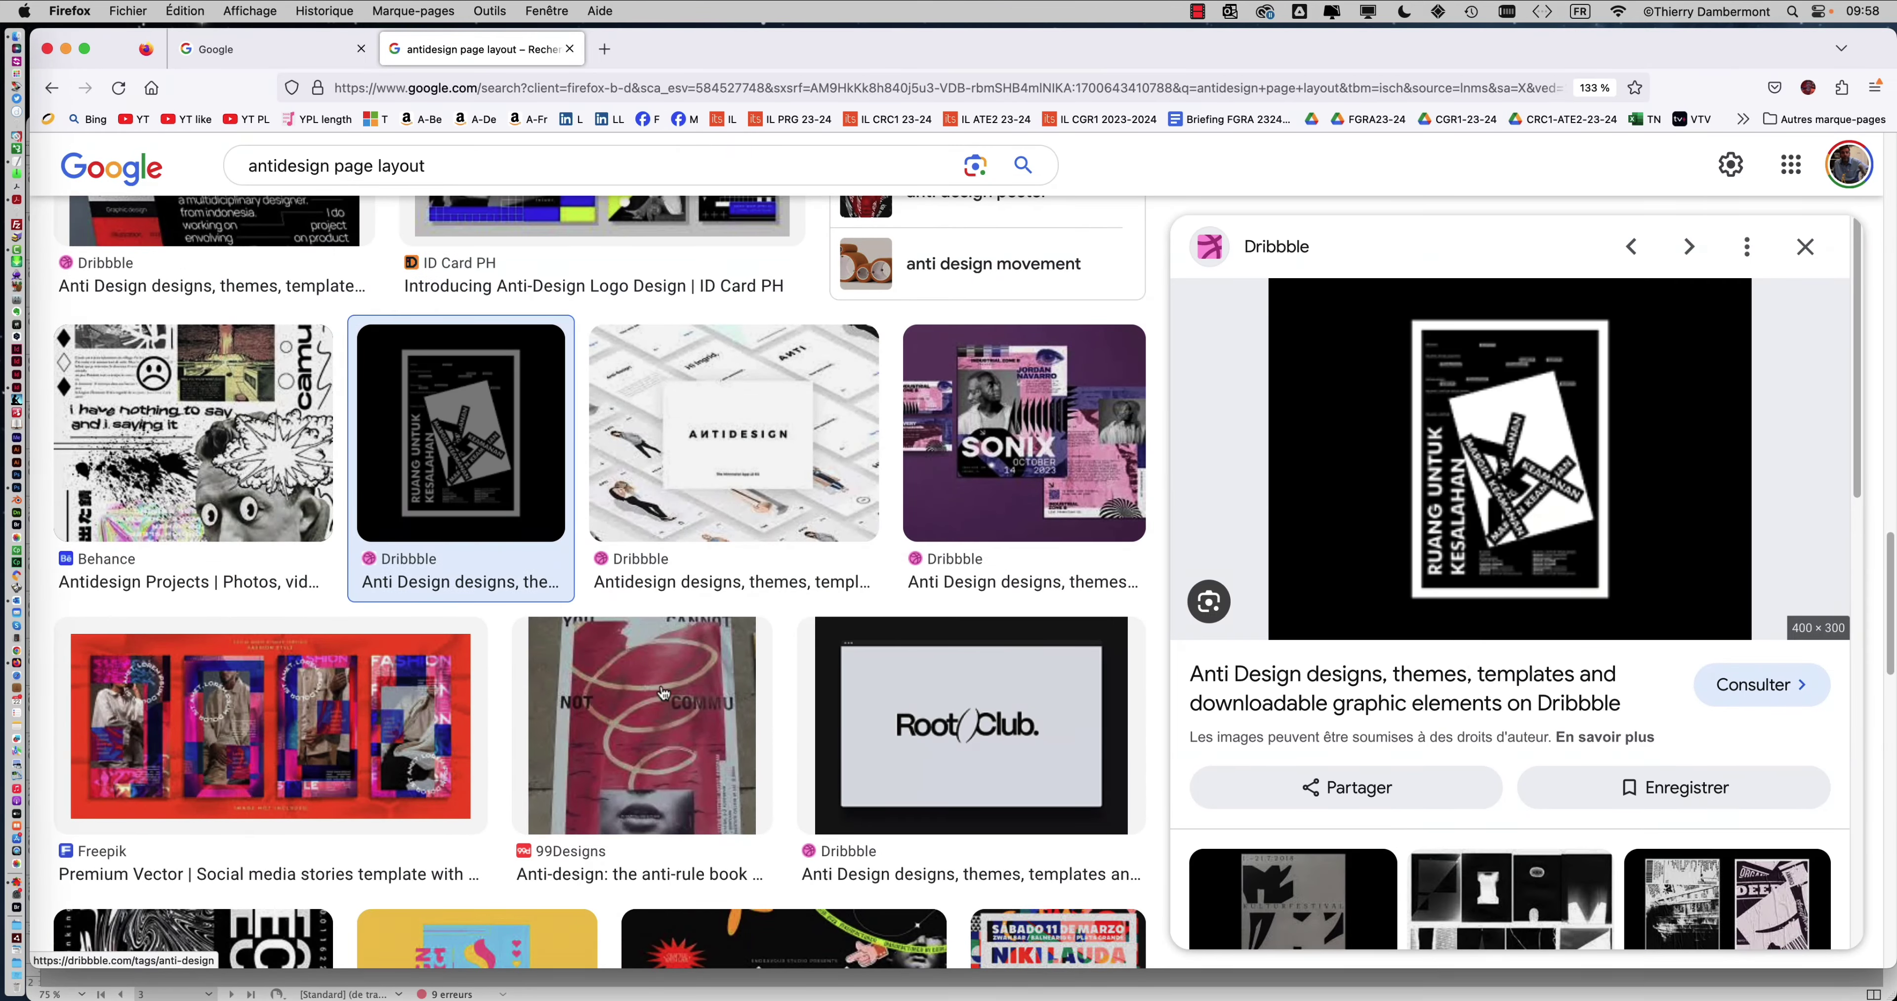
left_click(631, 722)
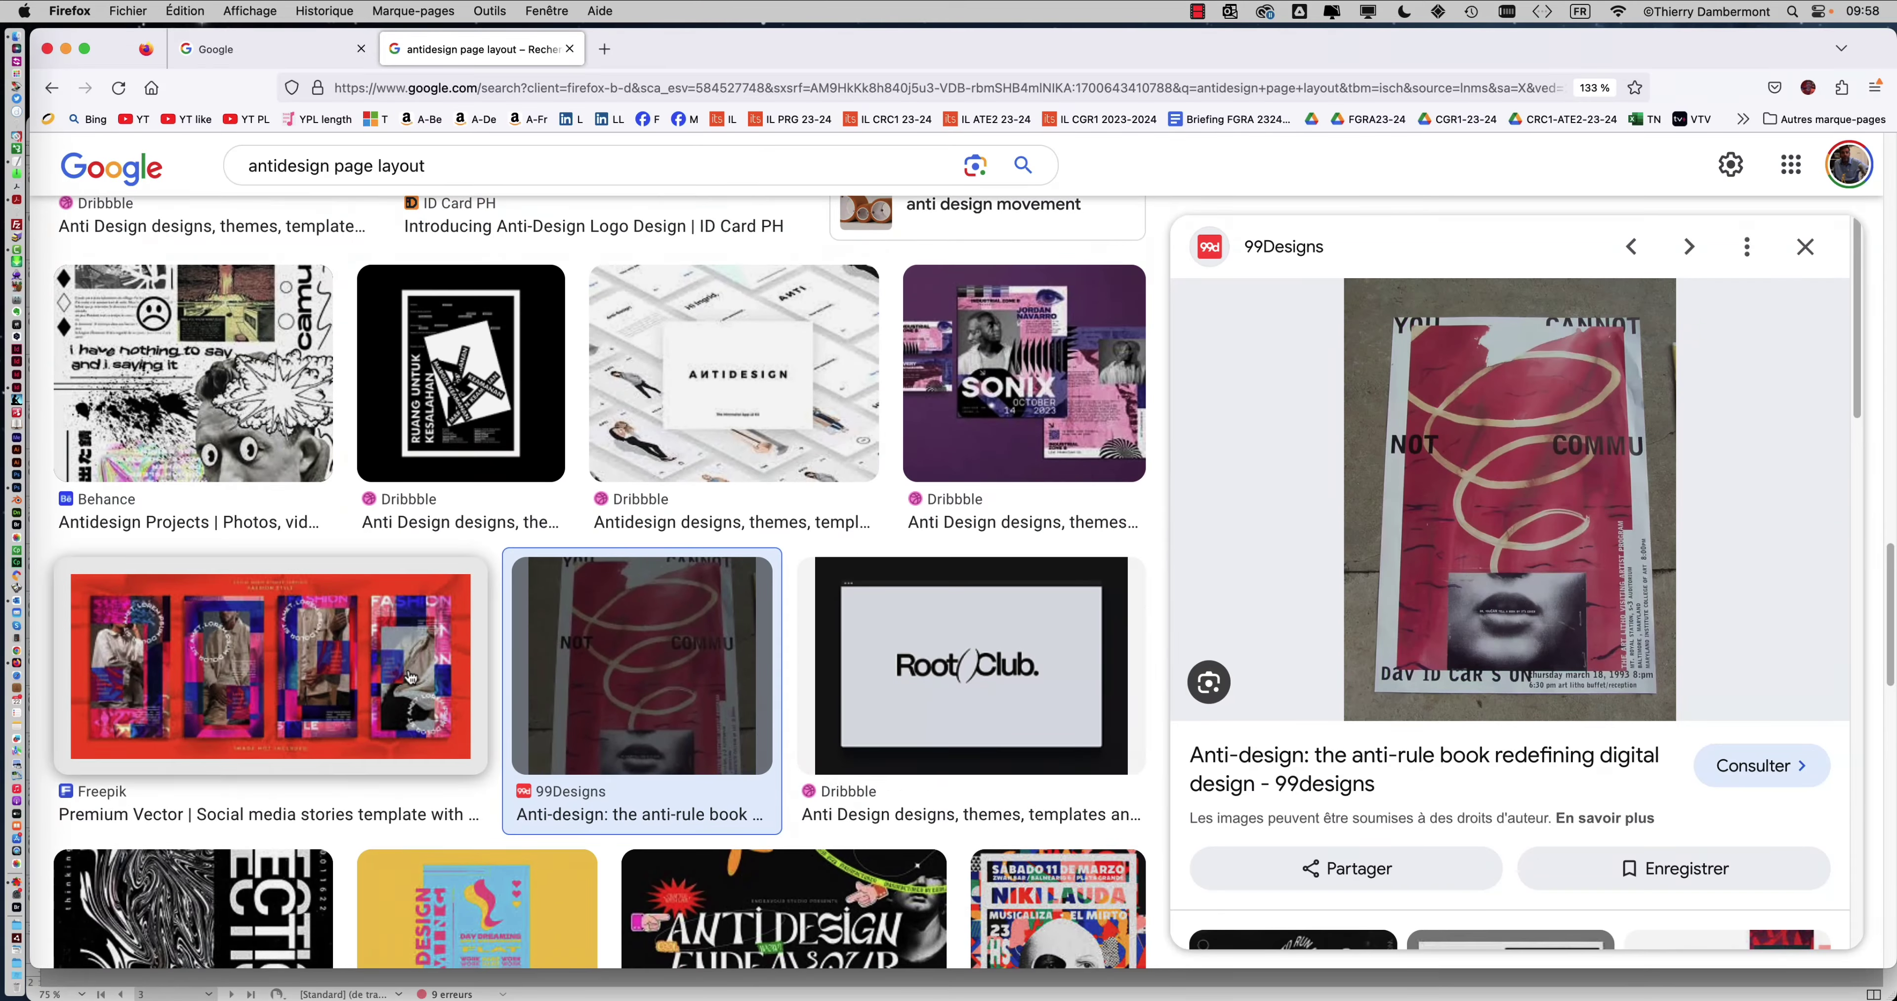
key("Left")
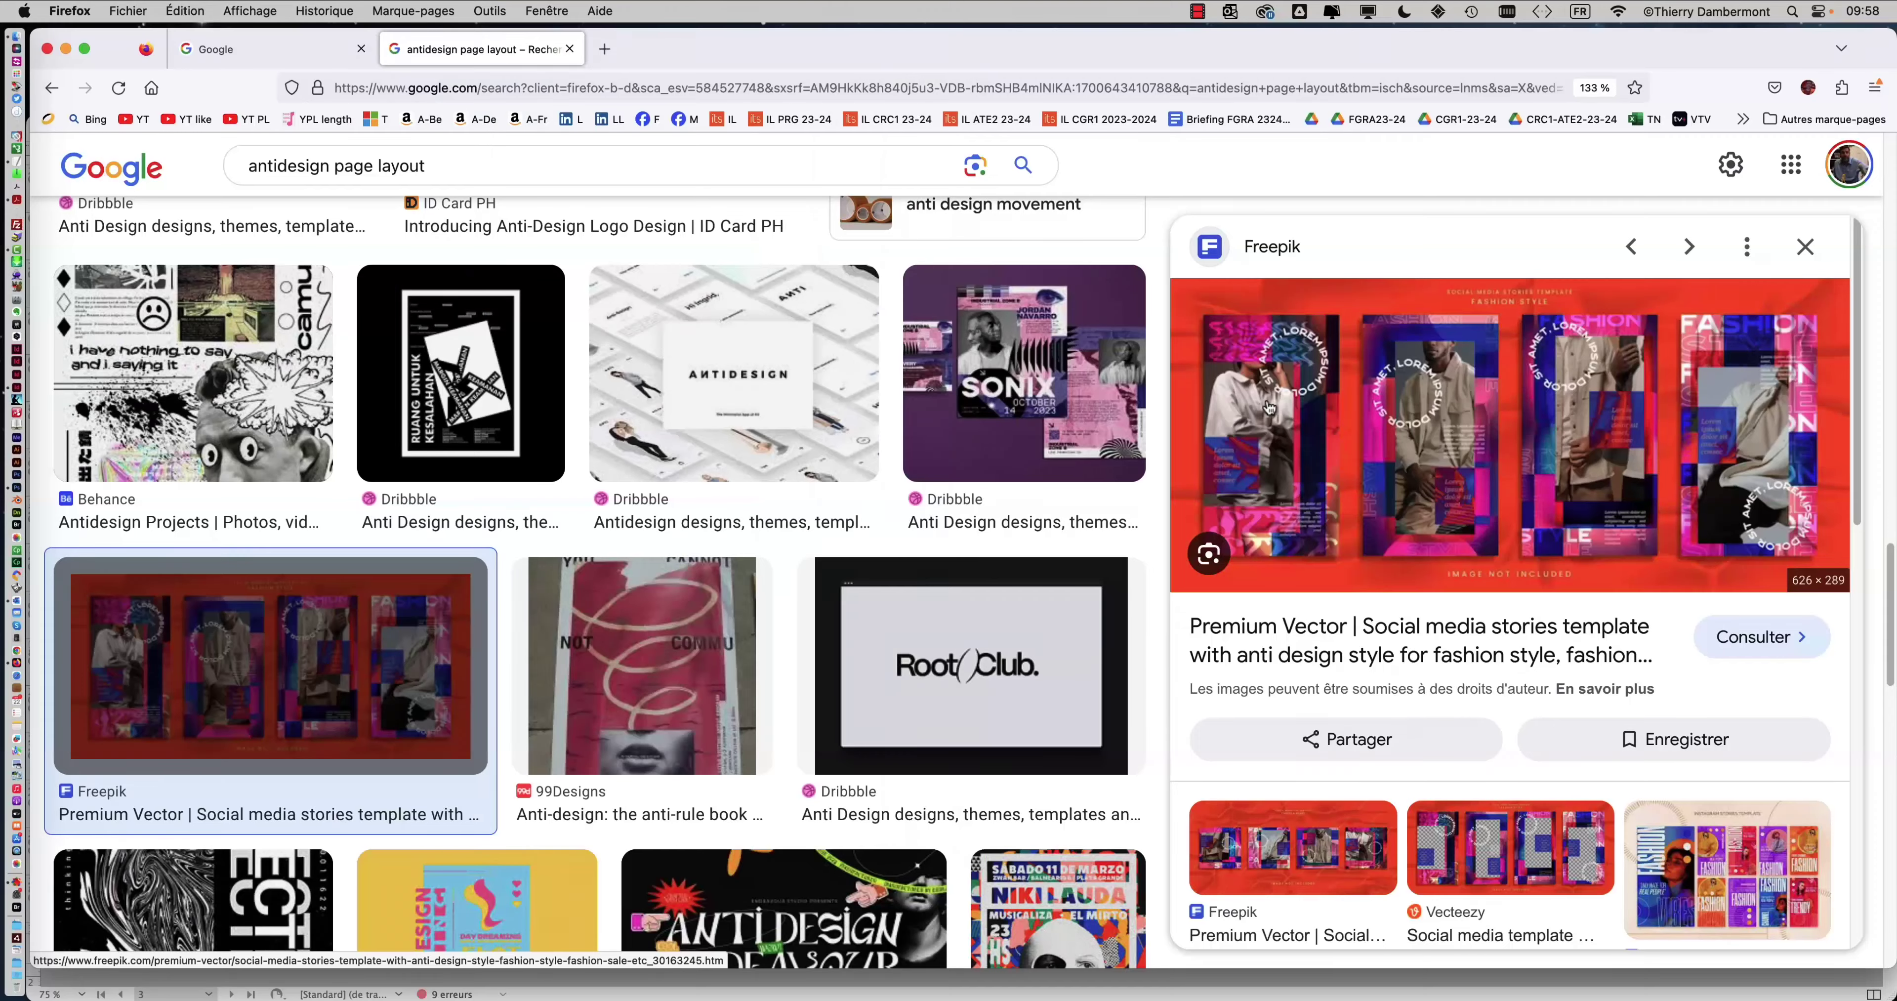
- Browse the remaining anti-design image results, then minimize the browser window to return to the InDesign brochure
scroll(869, 621, "down", 10)
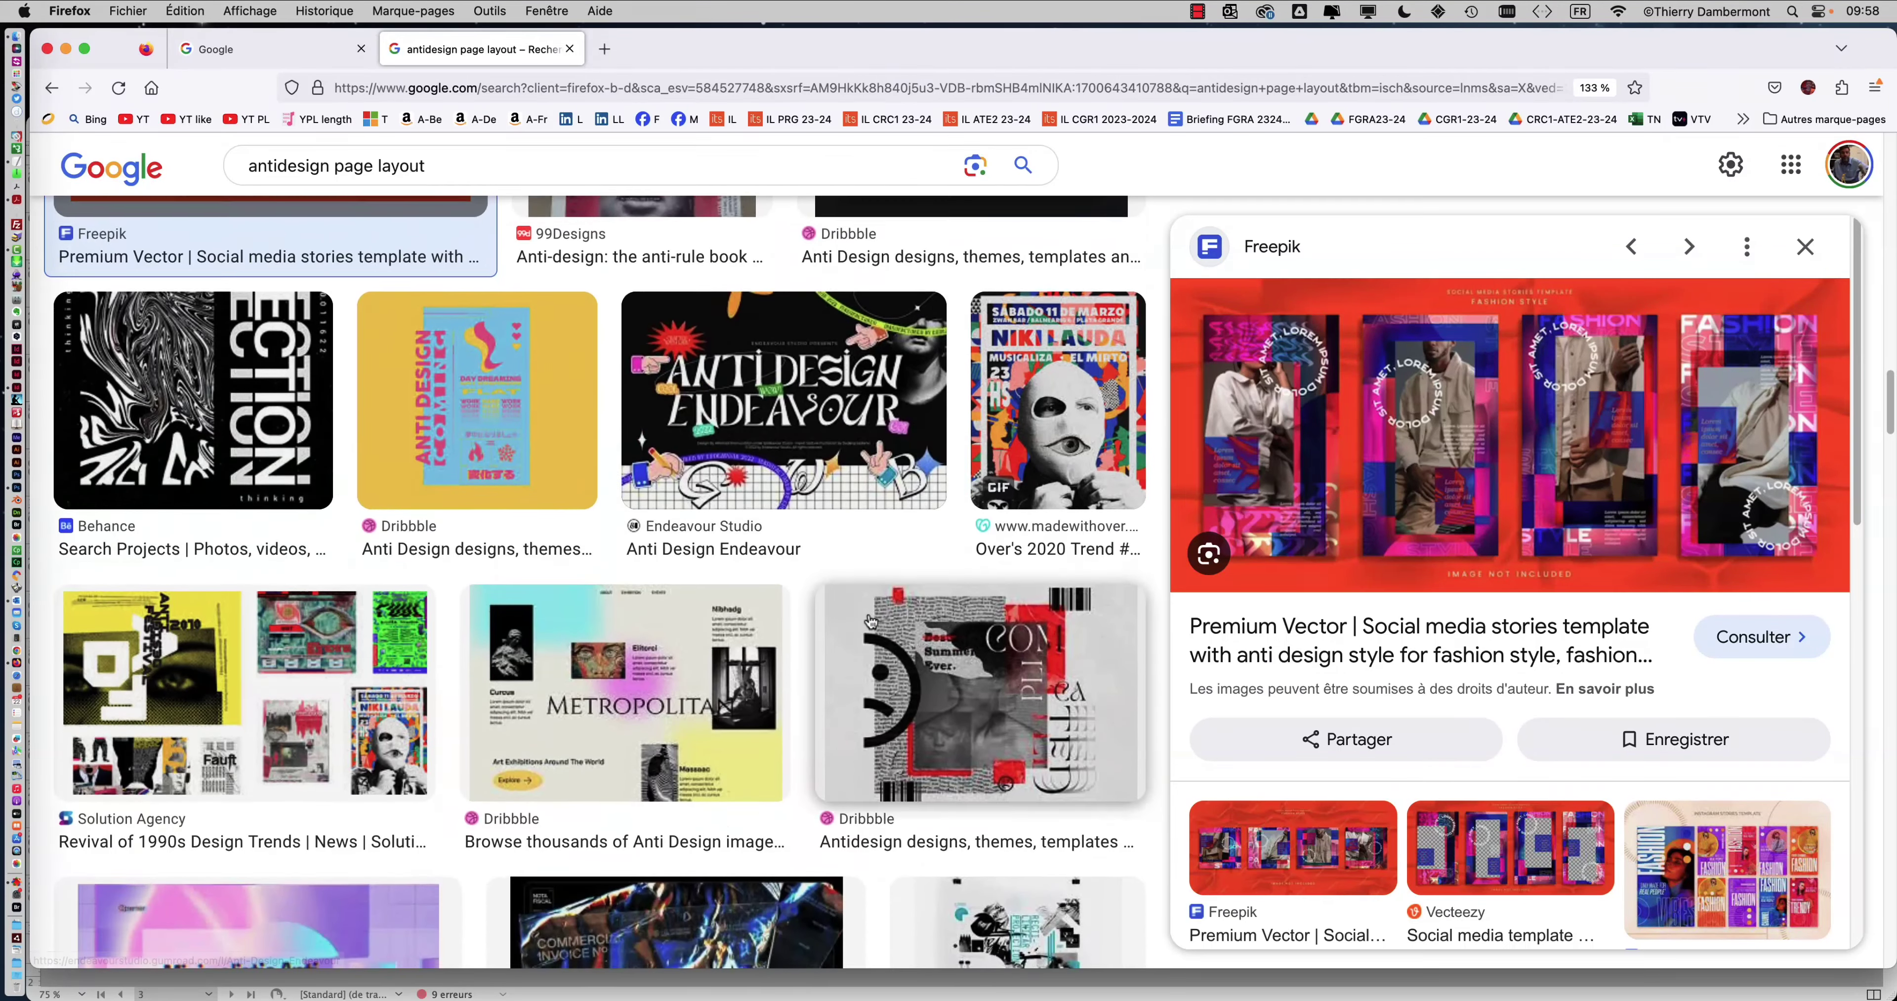
scroll(869, 620, "down", 9)
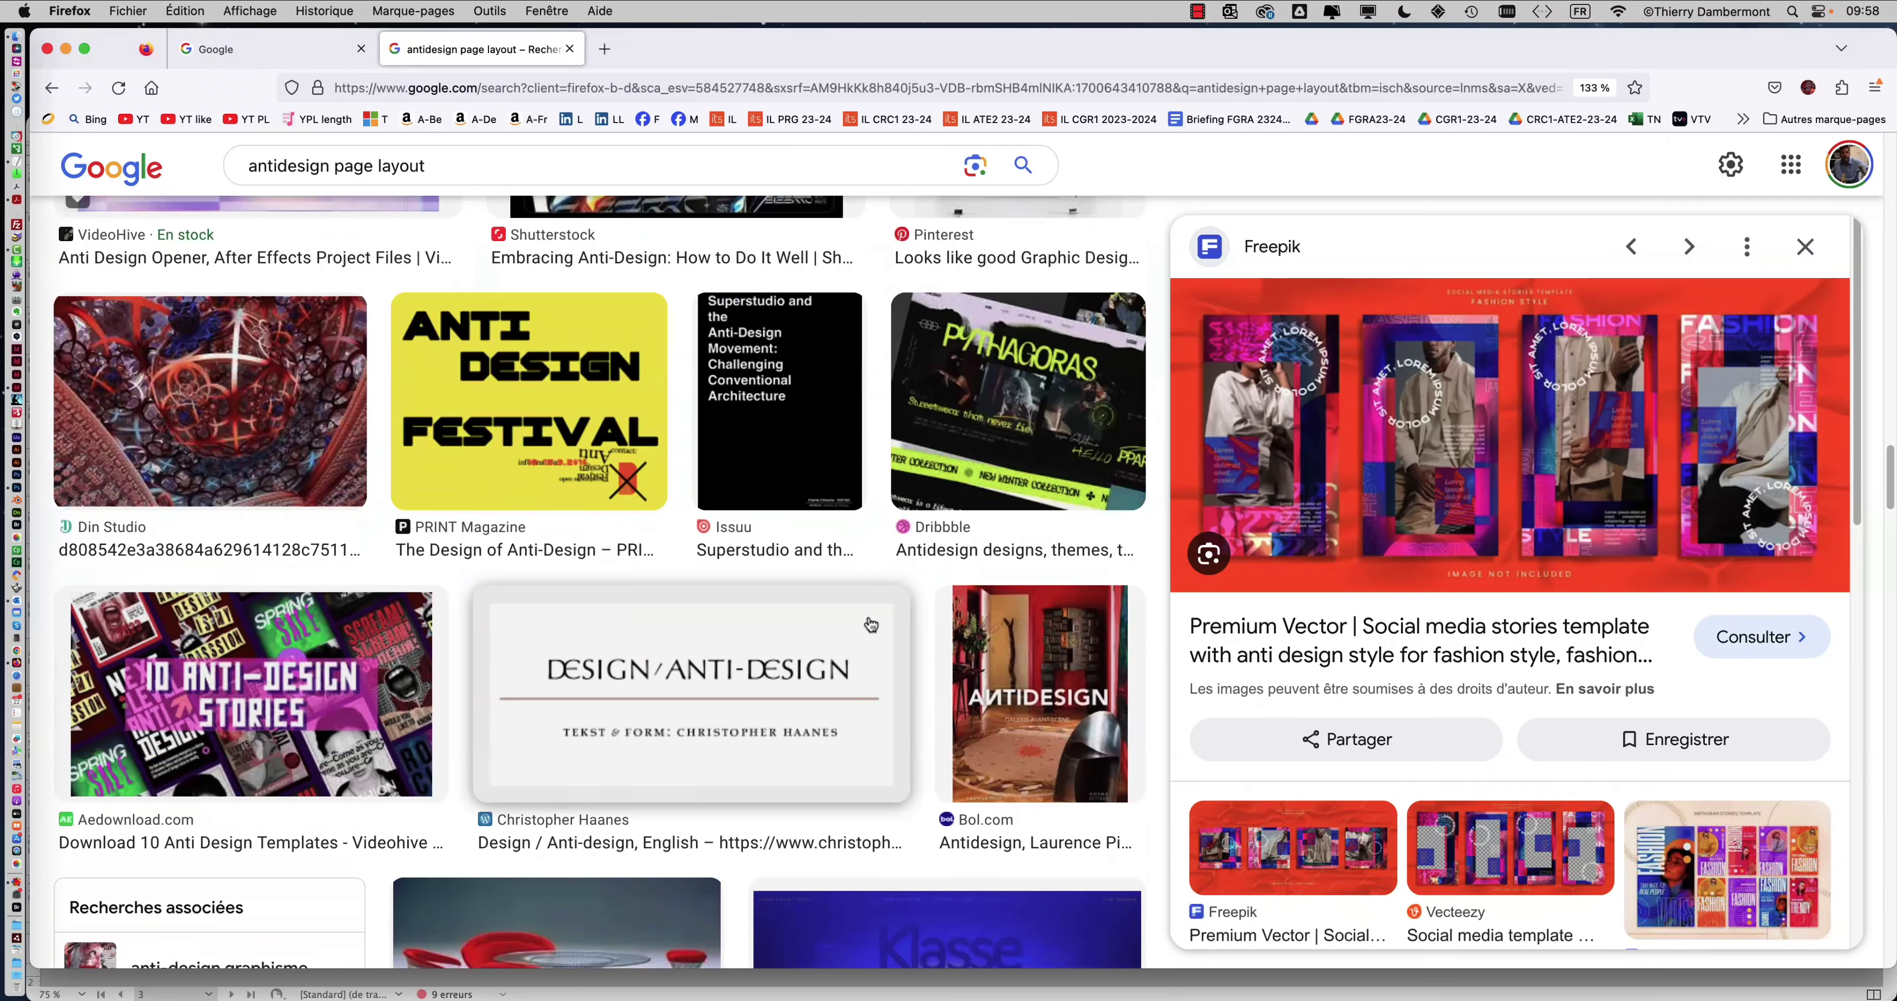
scroll(869, 623, "down", 9)
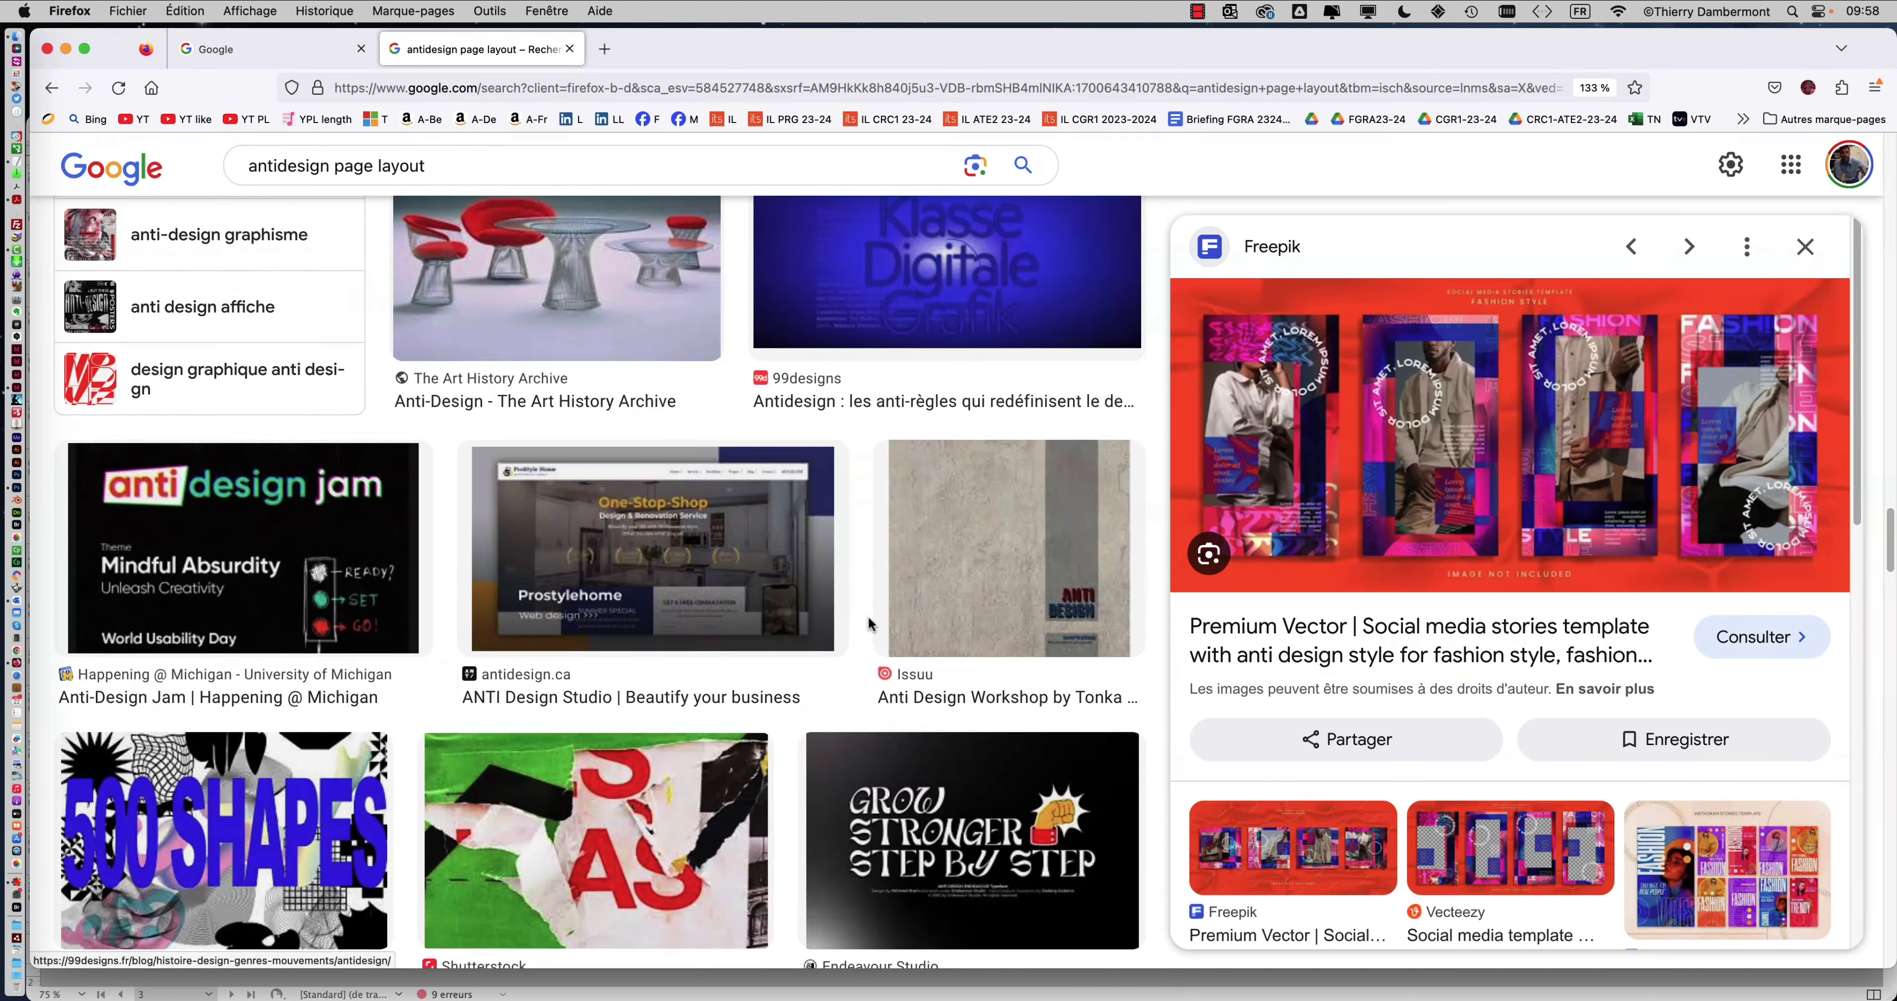
scroll(869, 623, "down", 4)
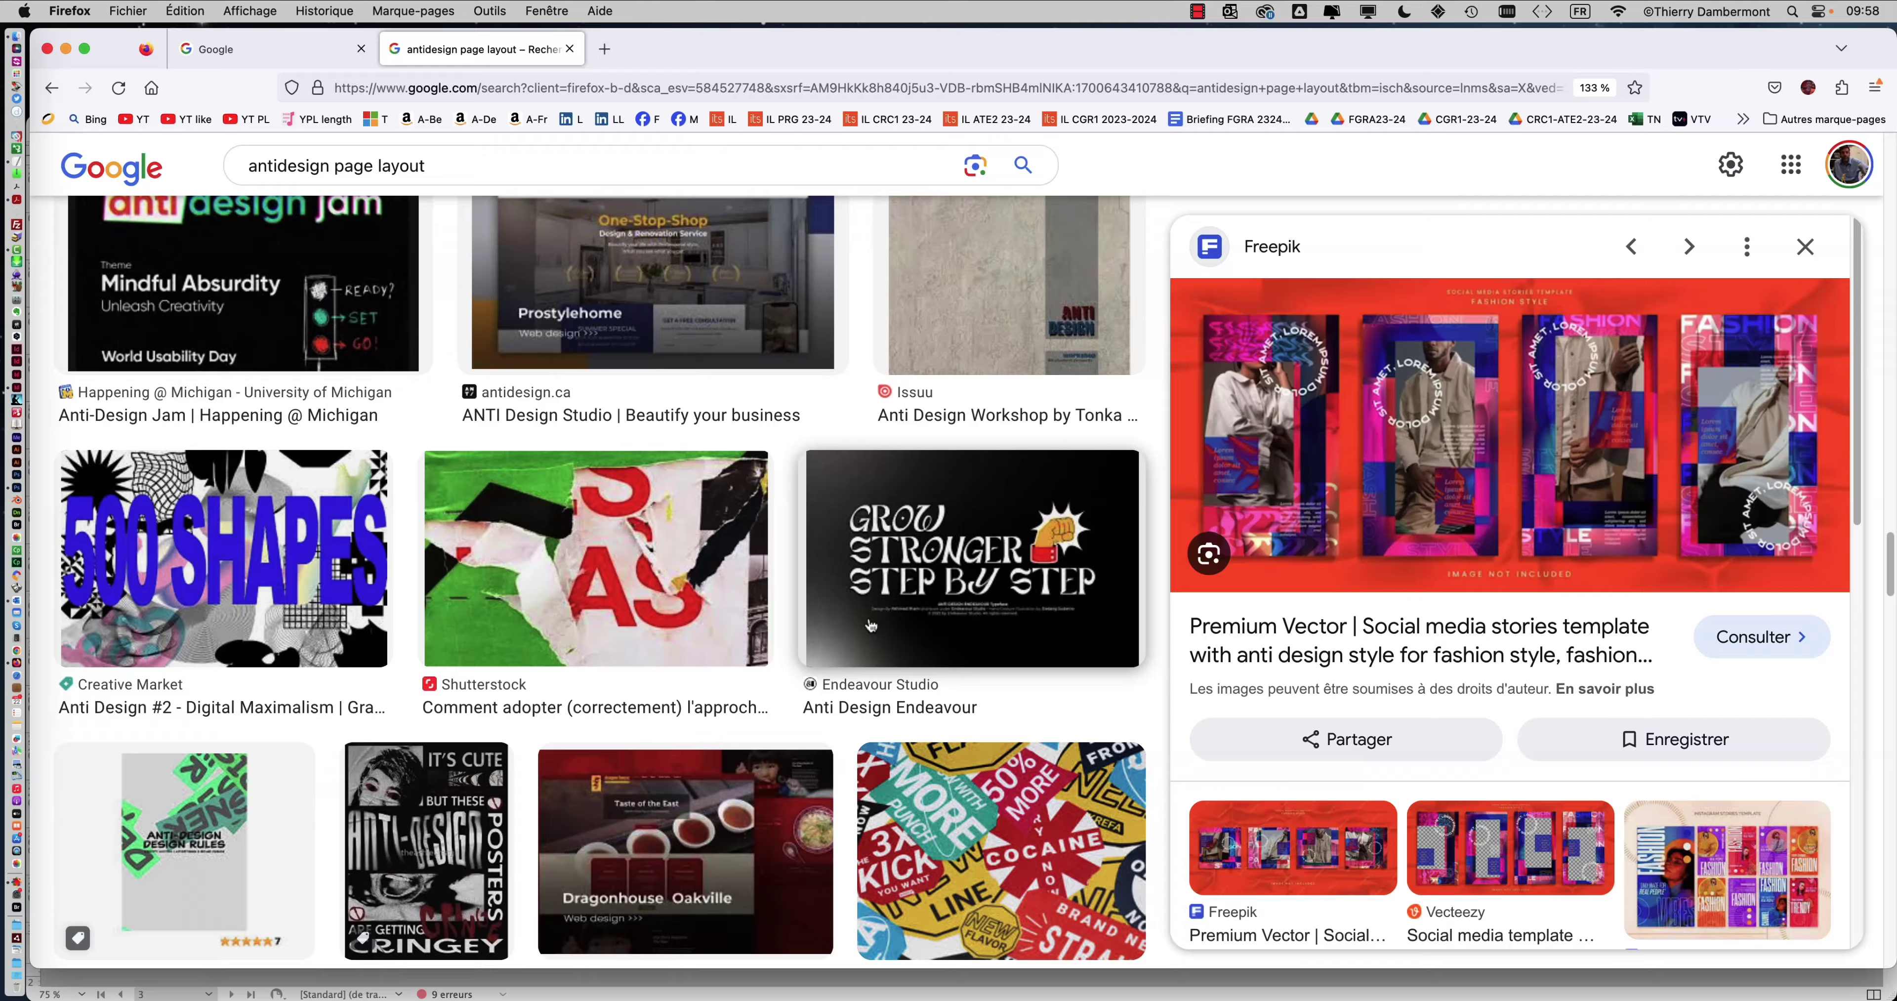
scroll(869, 623, "down", 7)
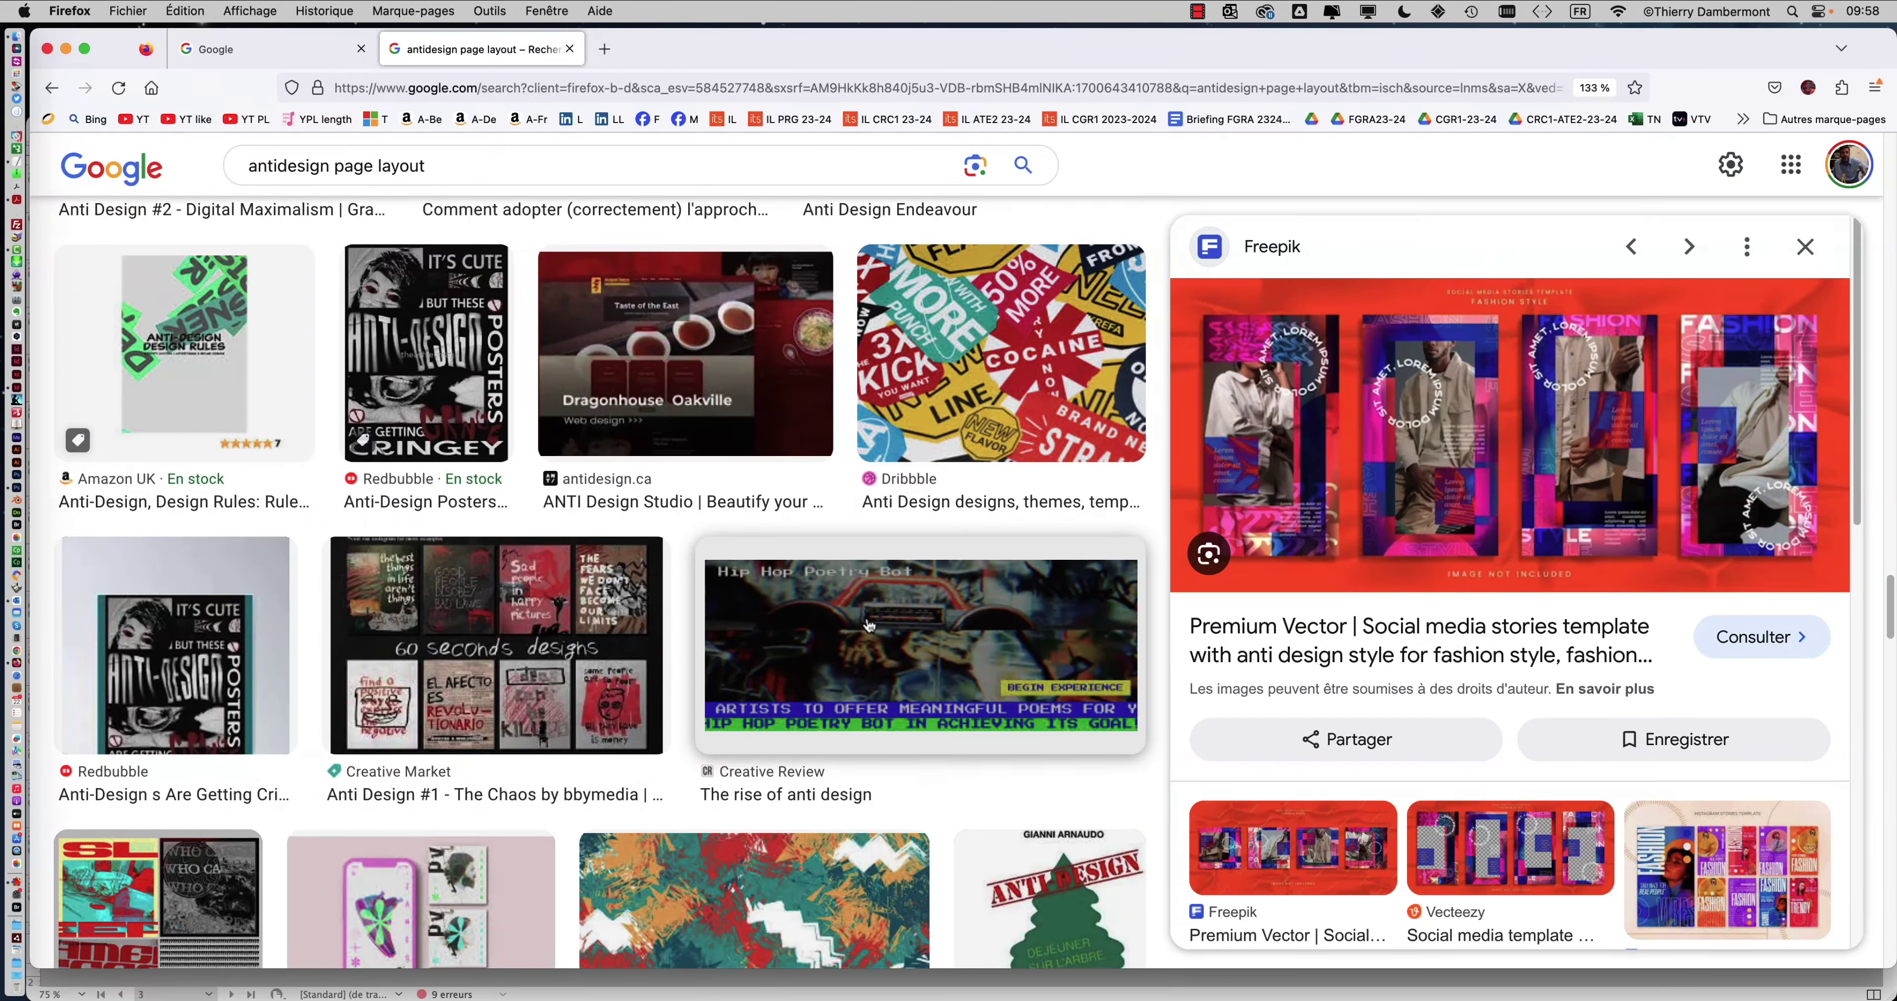
scroll(869, 623, "down", 7)
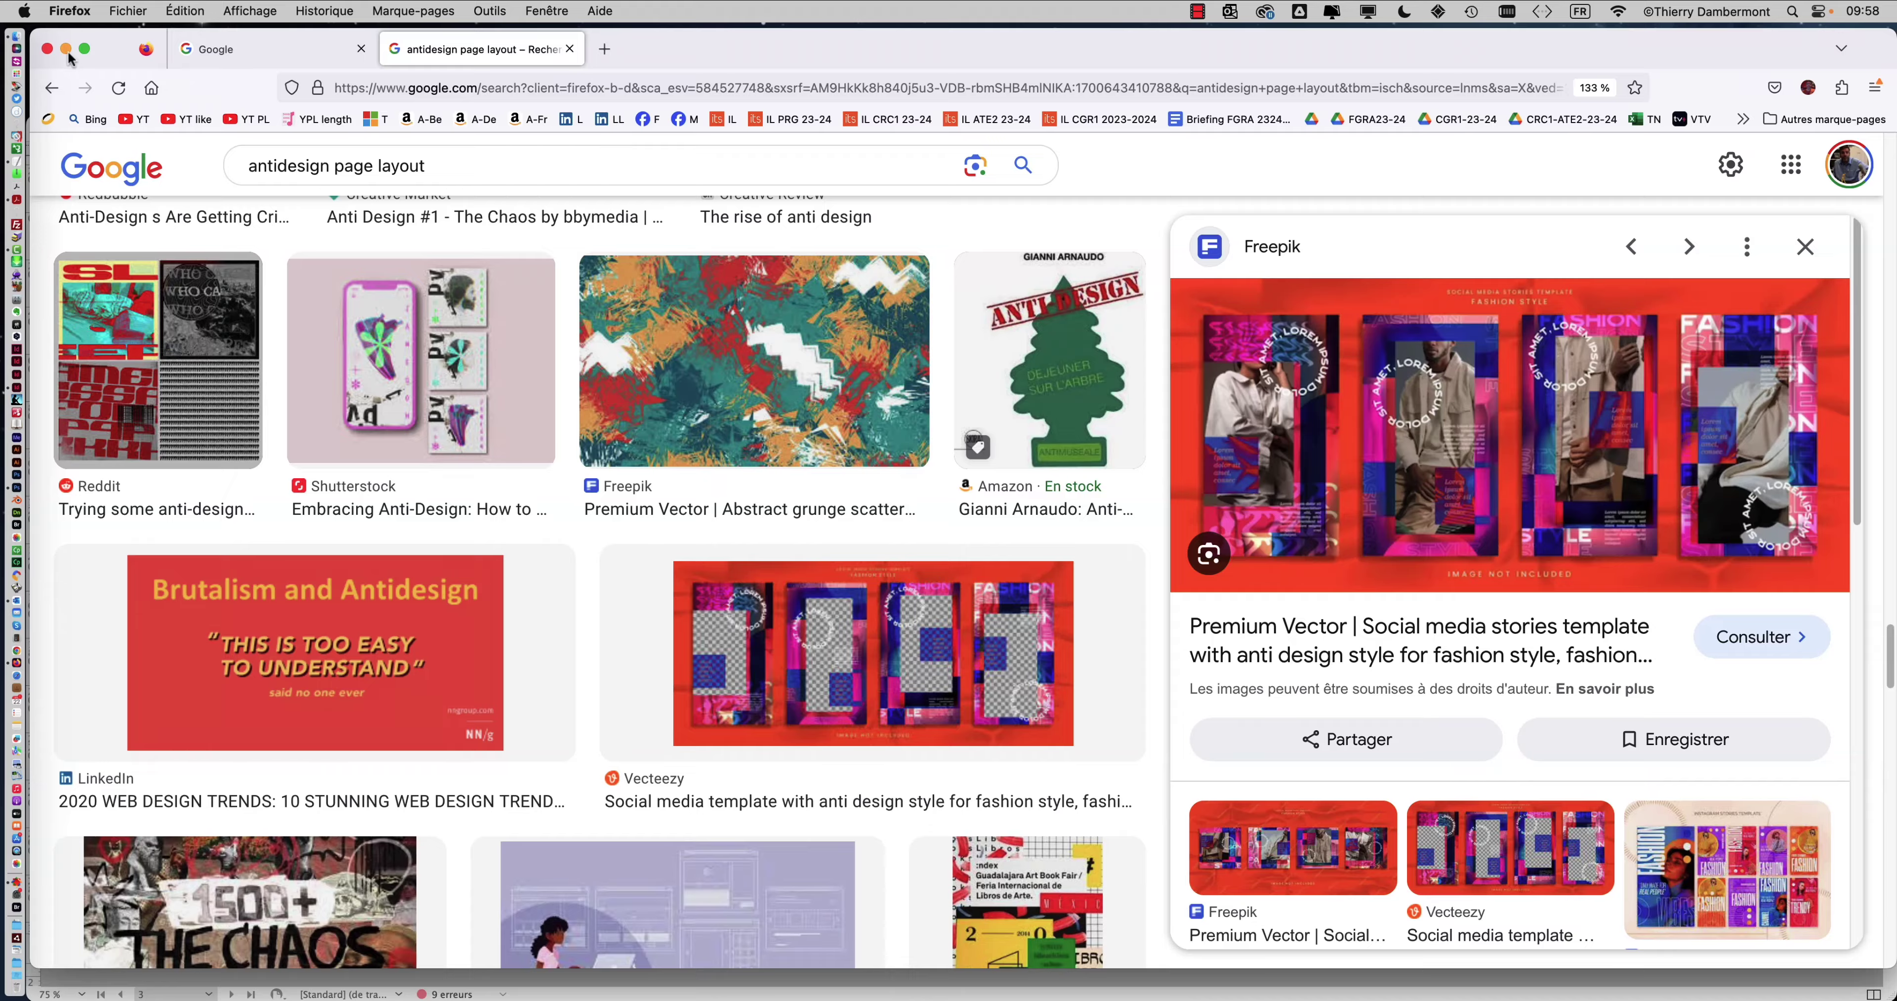
left_click(66, 50)
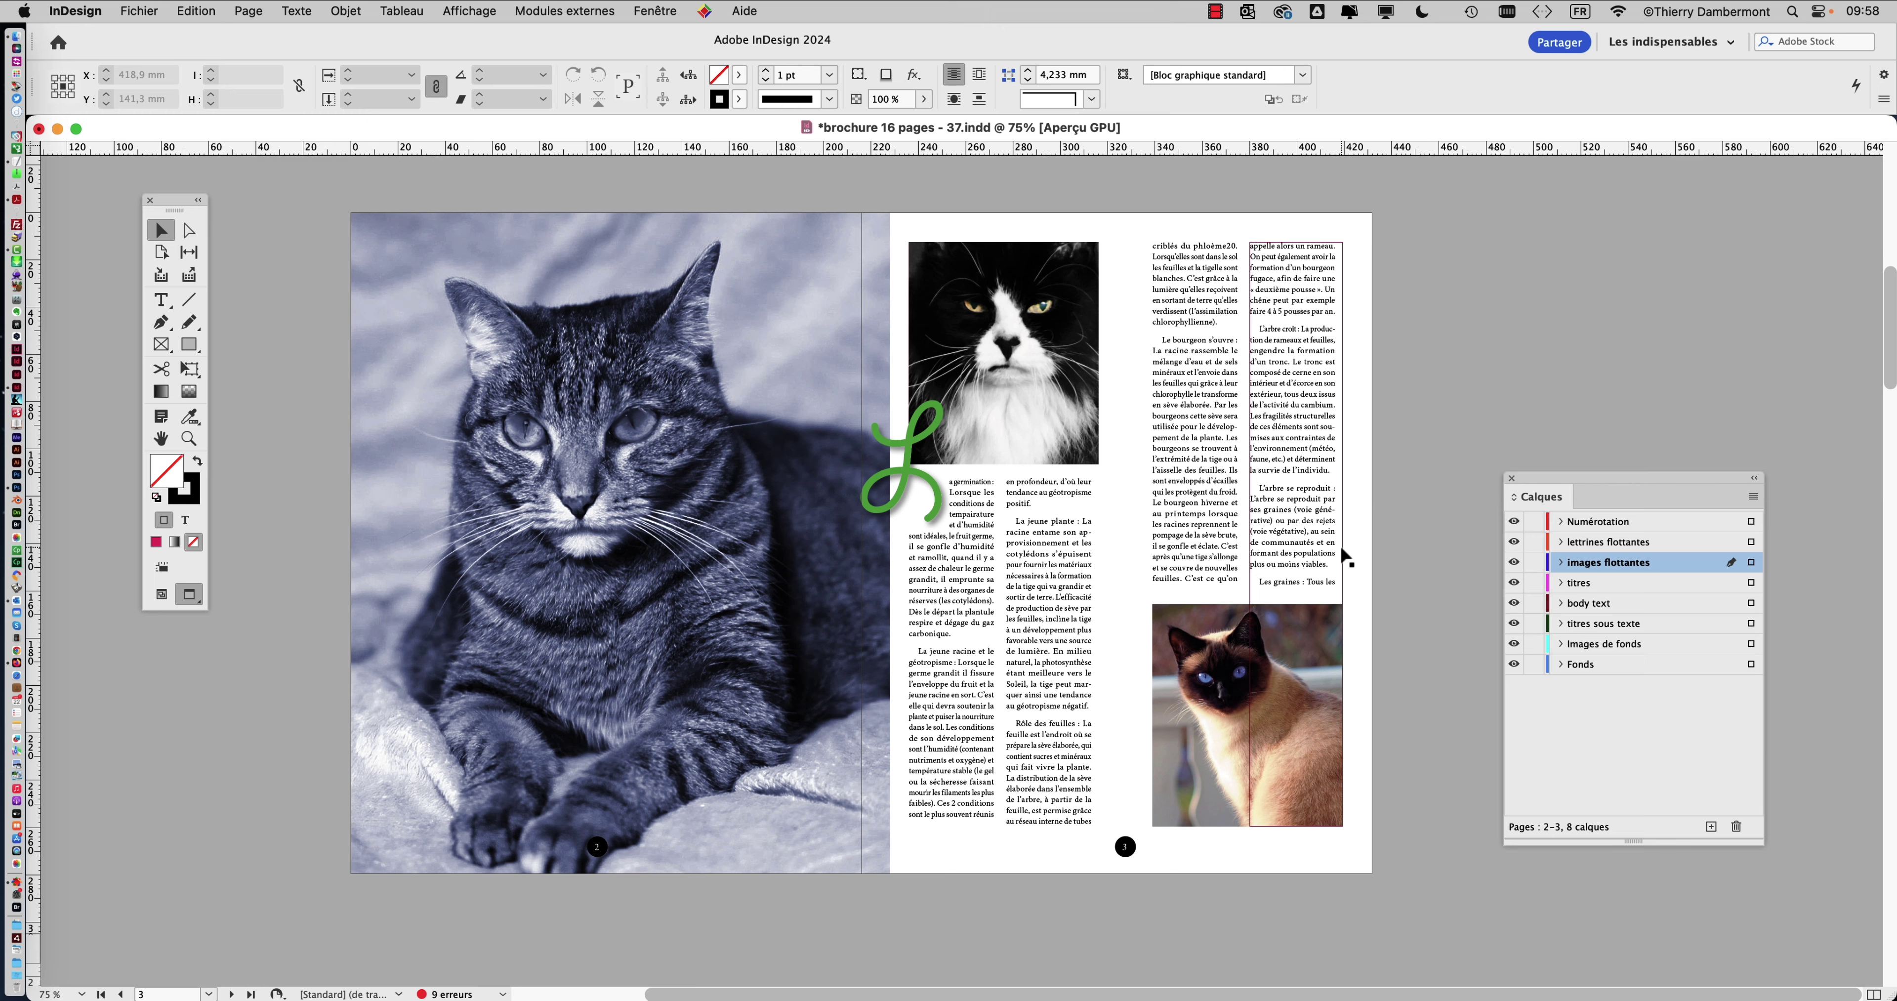
- Switch to Photoshop, hide the other applications and open the recent file nouveau chat.psd
key("super+Tab")
key("super+Tab")
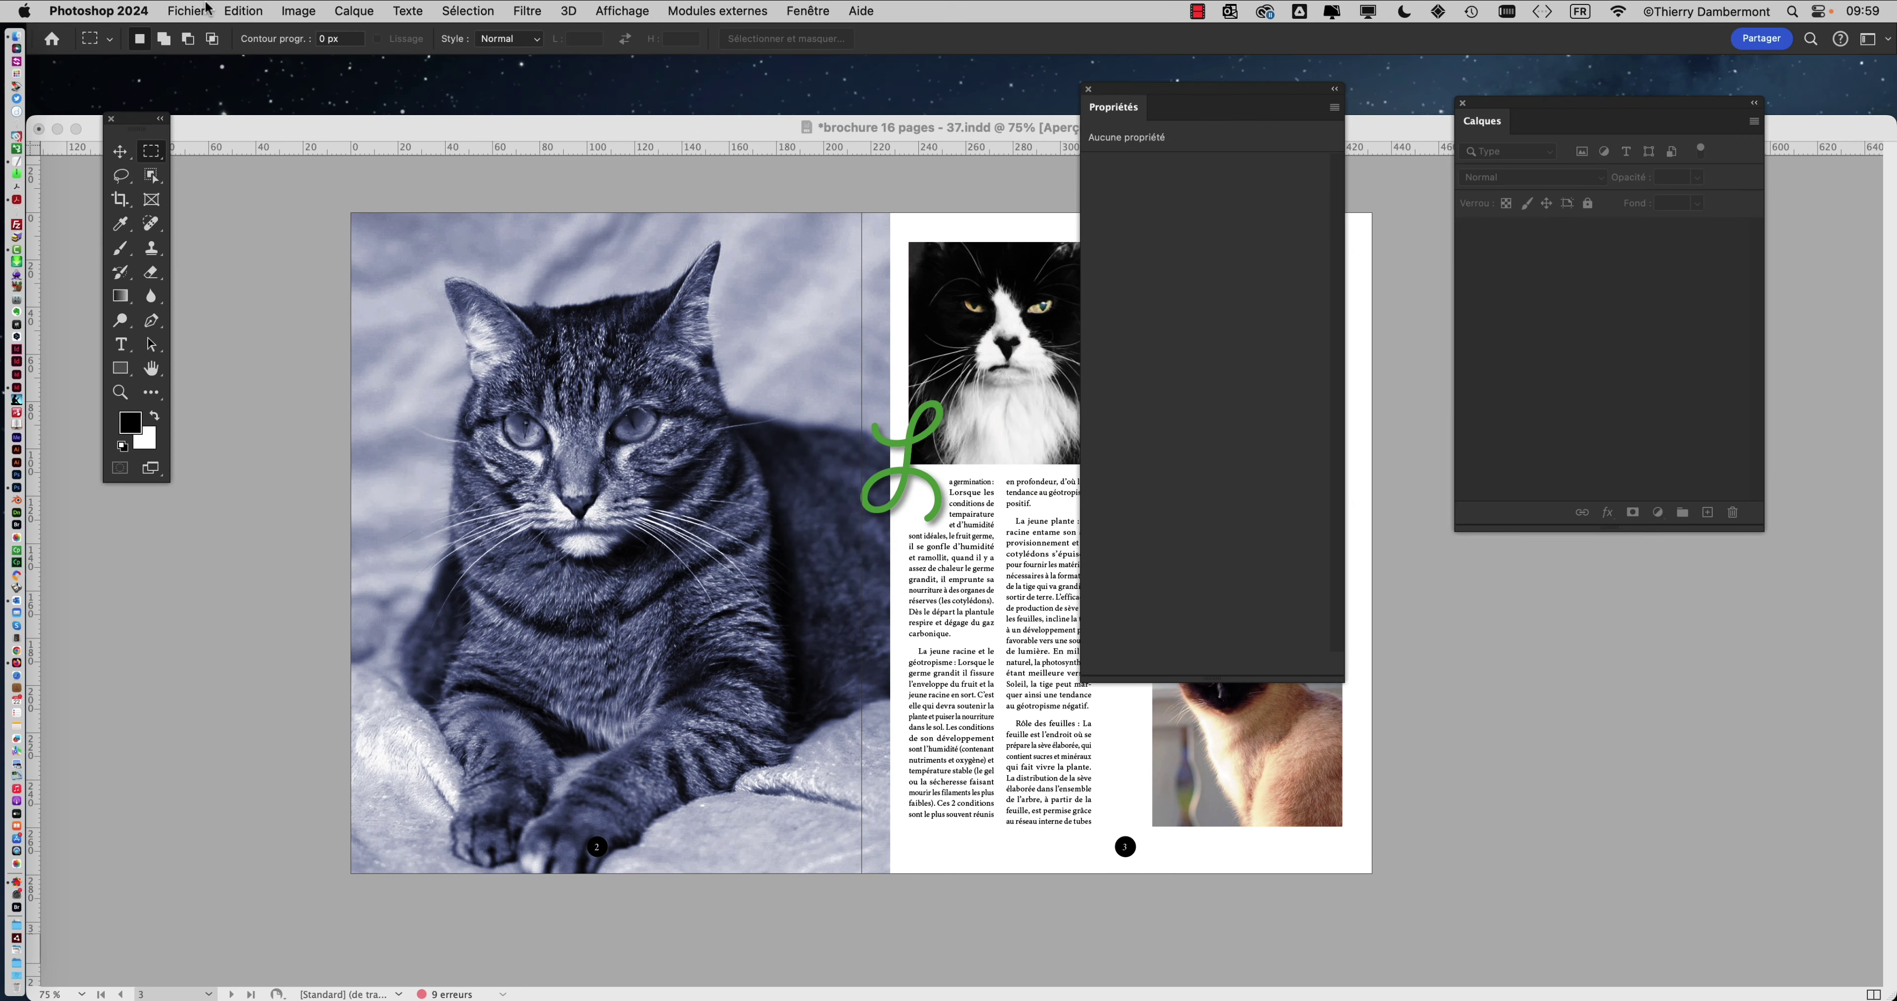
key("super+alt+h")
left_click(193, 11)
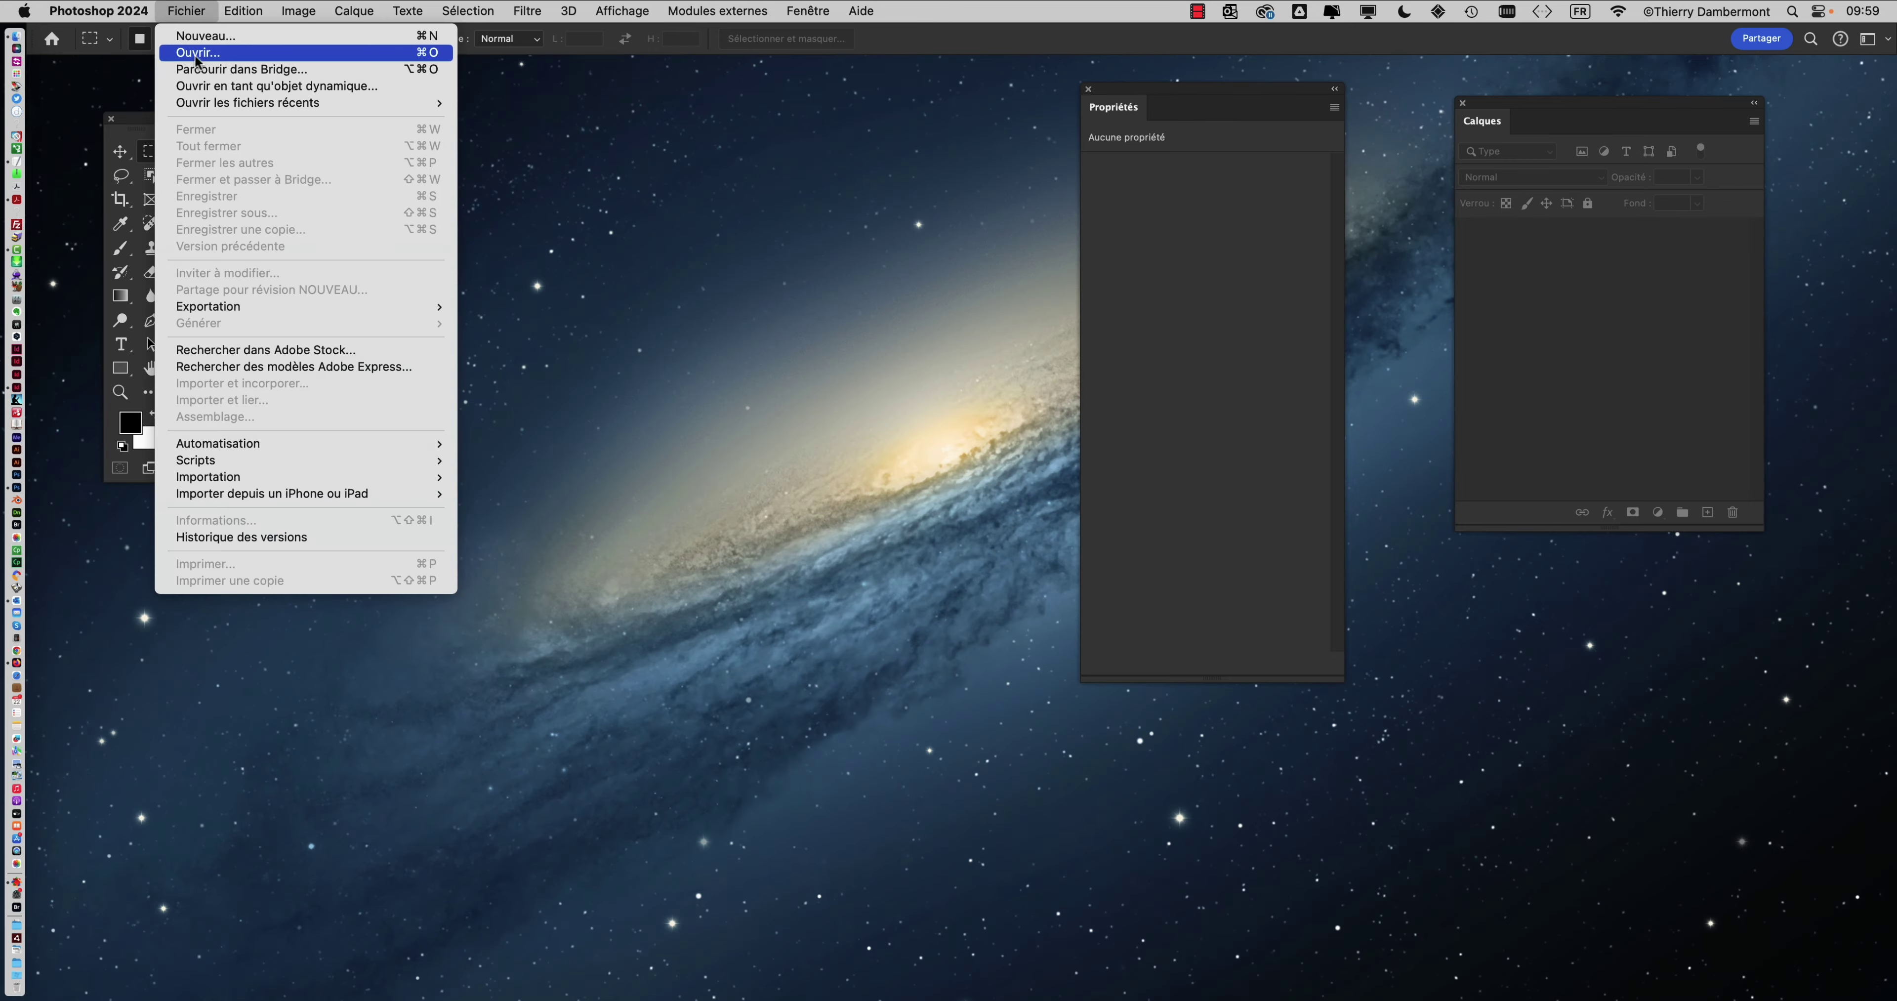
mouse_move(210, 103)
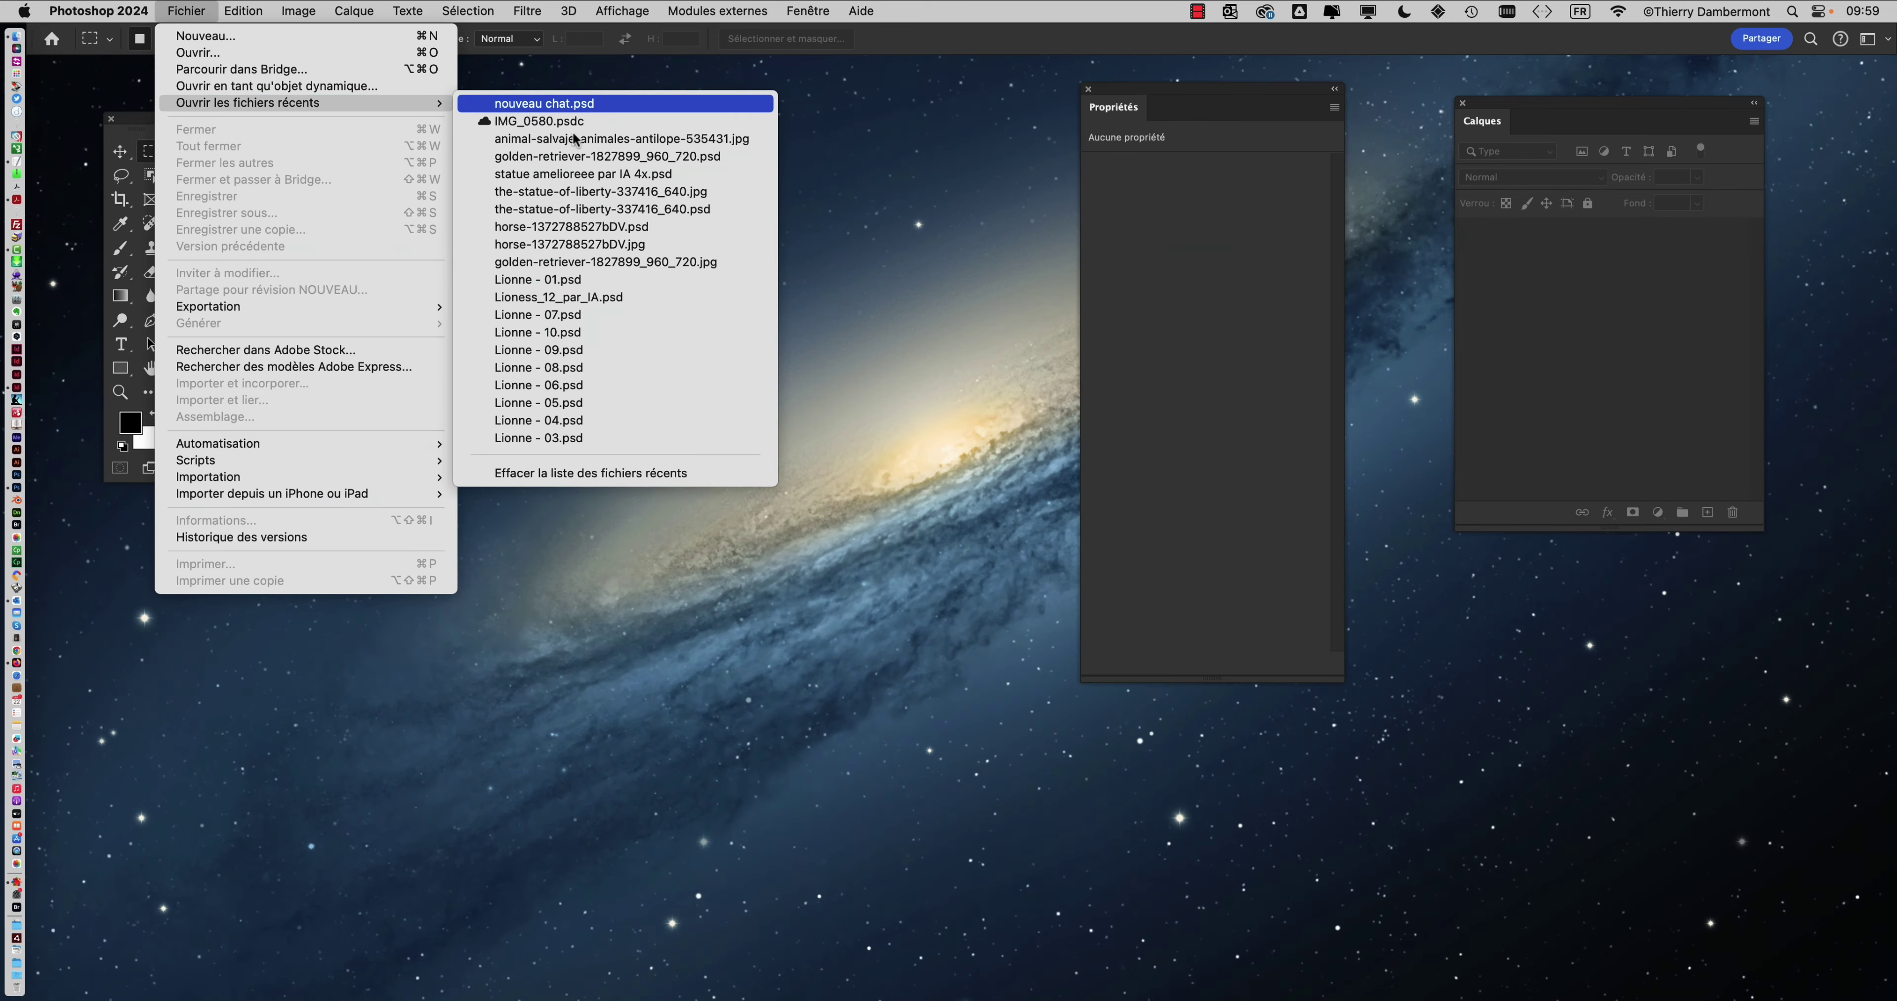
left_click(560, 119)
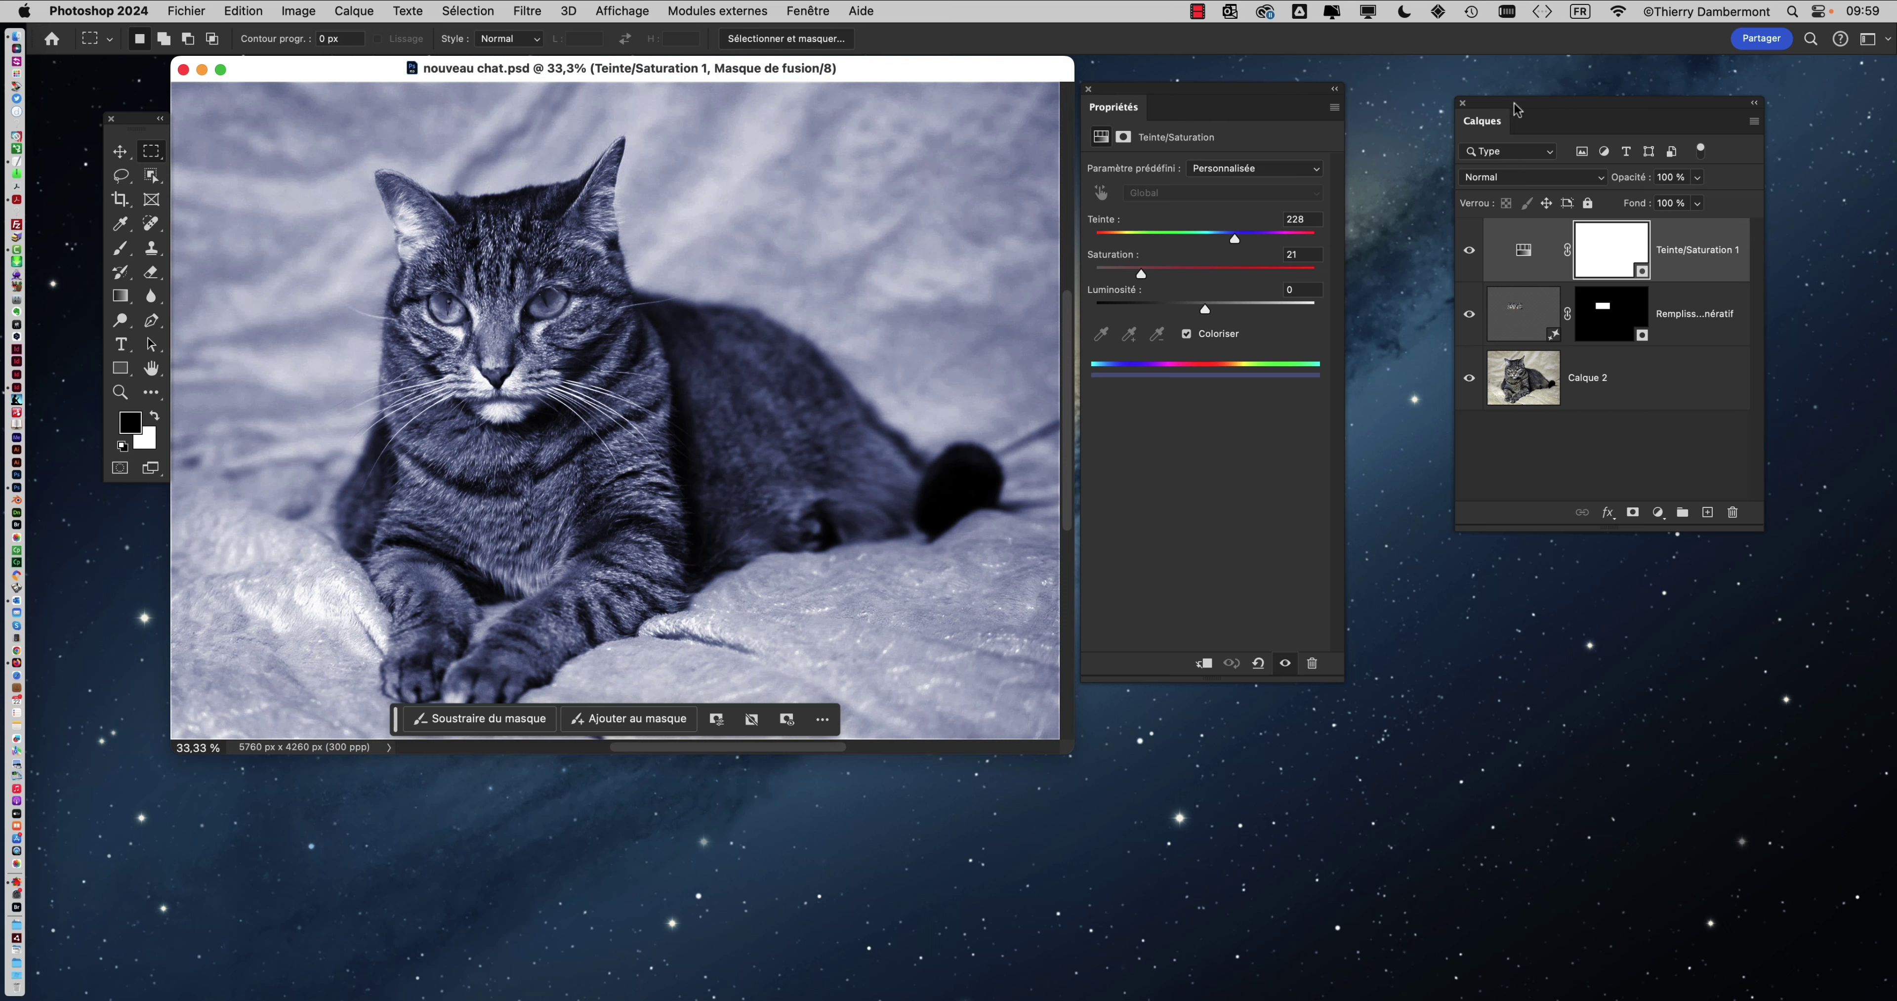
- Rearrange the floating panels so that Layers sits beside the cat image and Properties sits to the right of Layers
left_click_drag(1211, 87, 1676, 612)
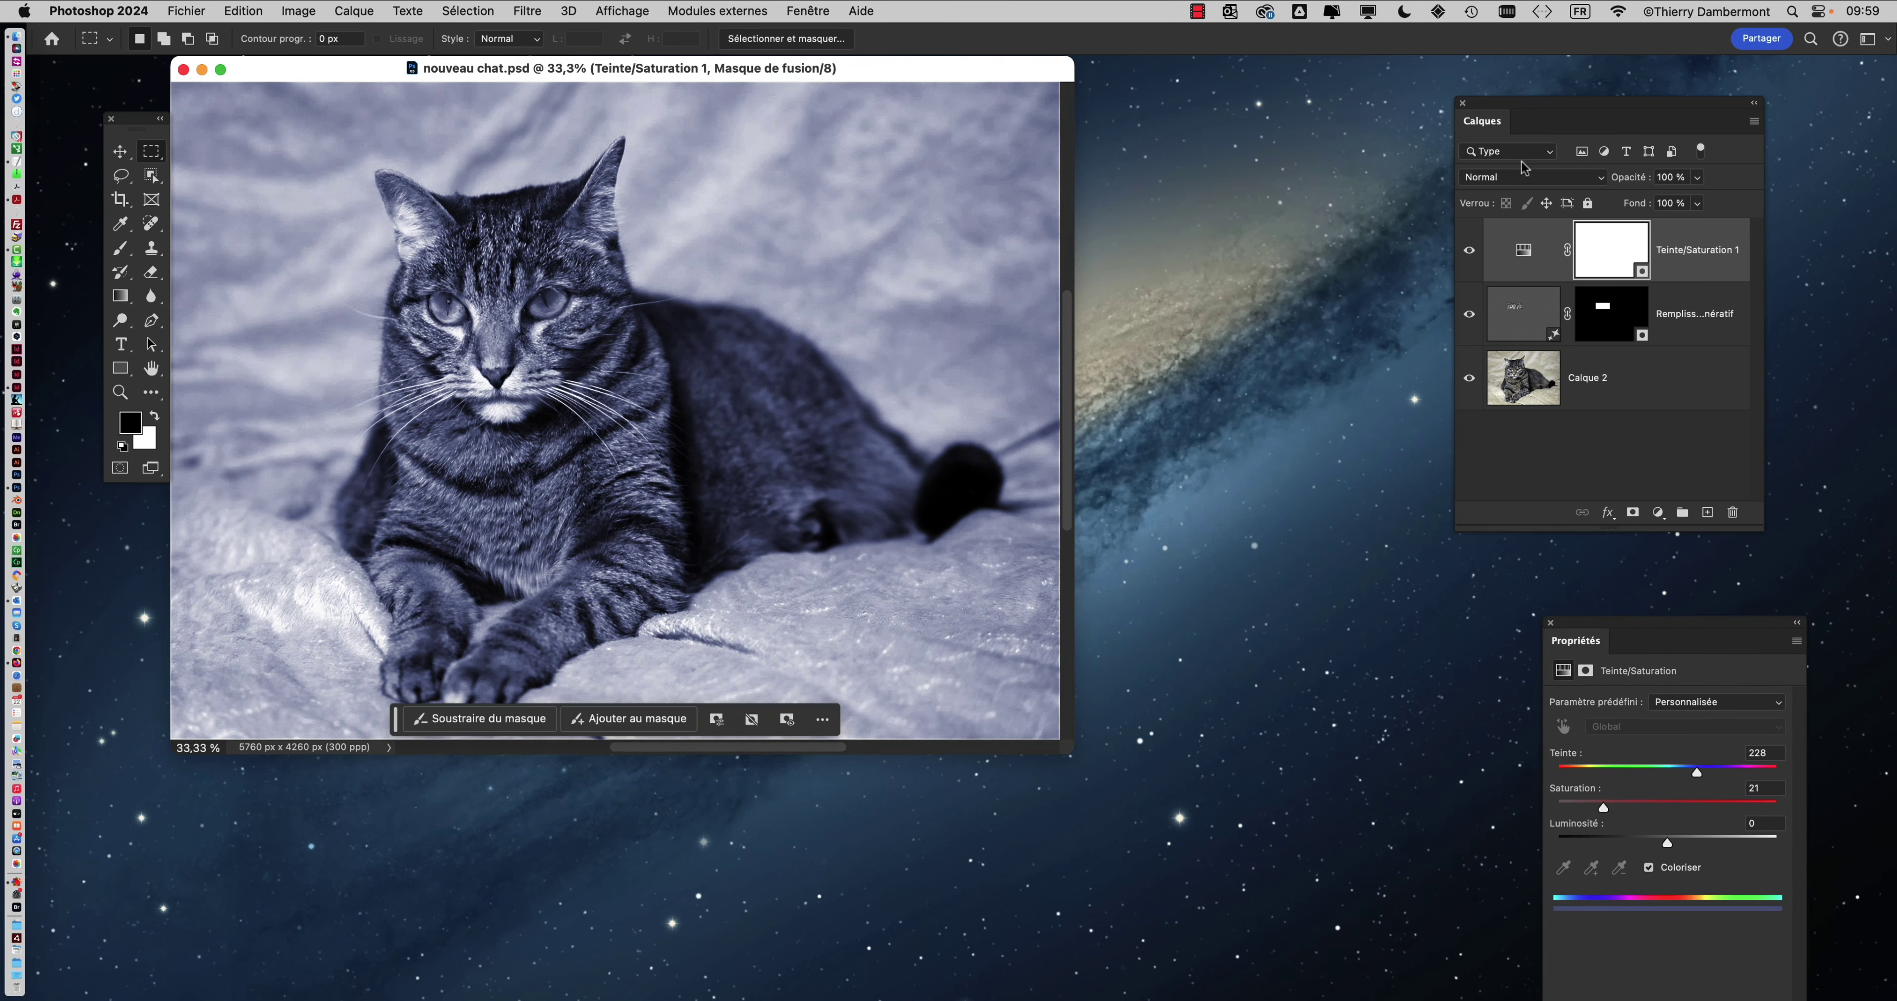
left_click_drag(1490, 107, 1131, 169)
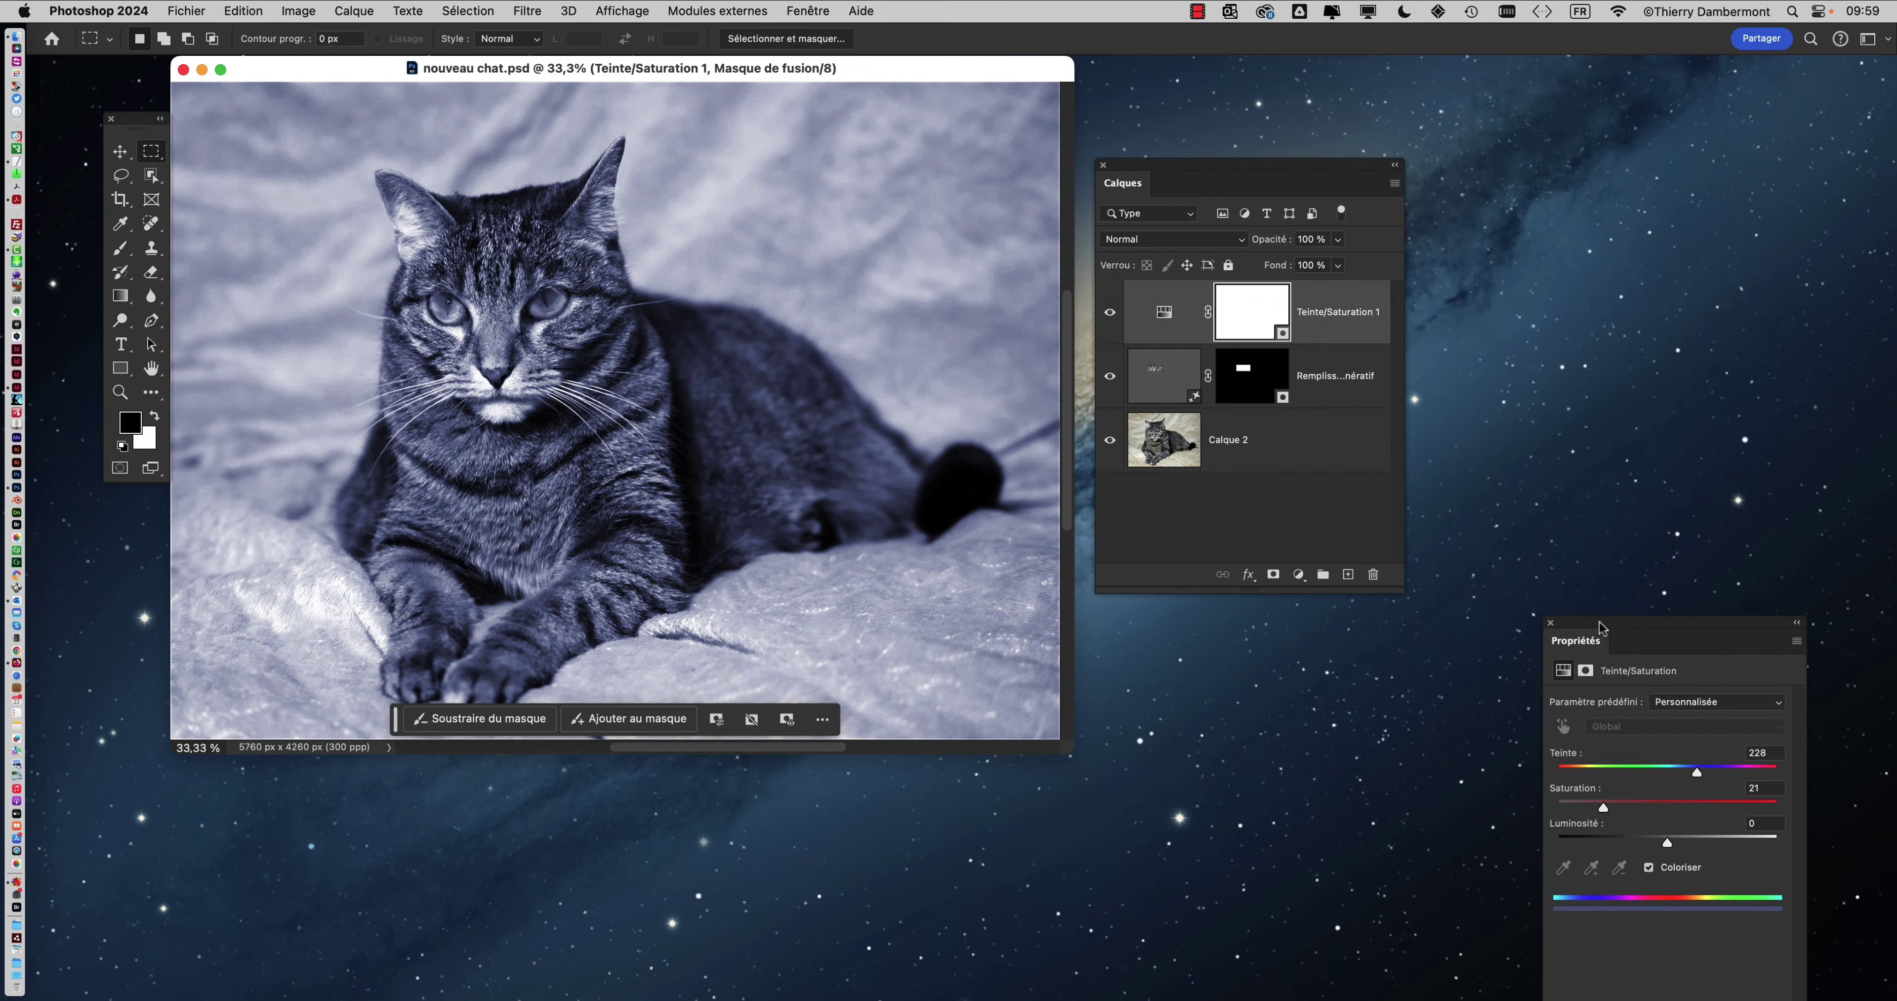
left_click_drag(1602, 627, 1540, 139)
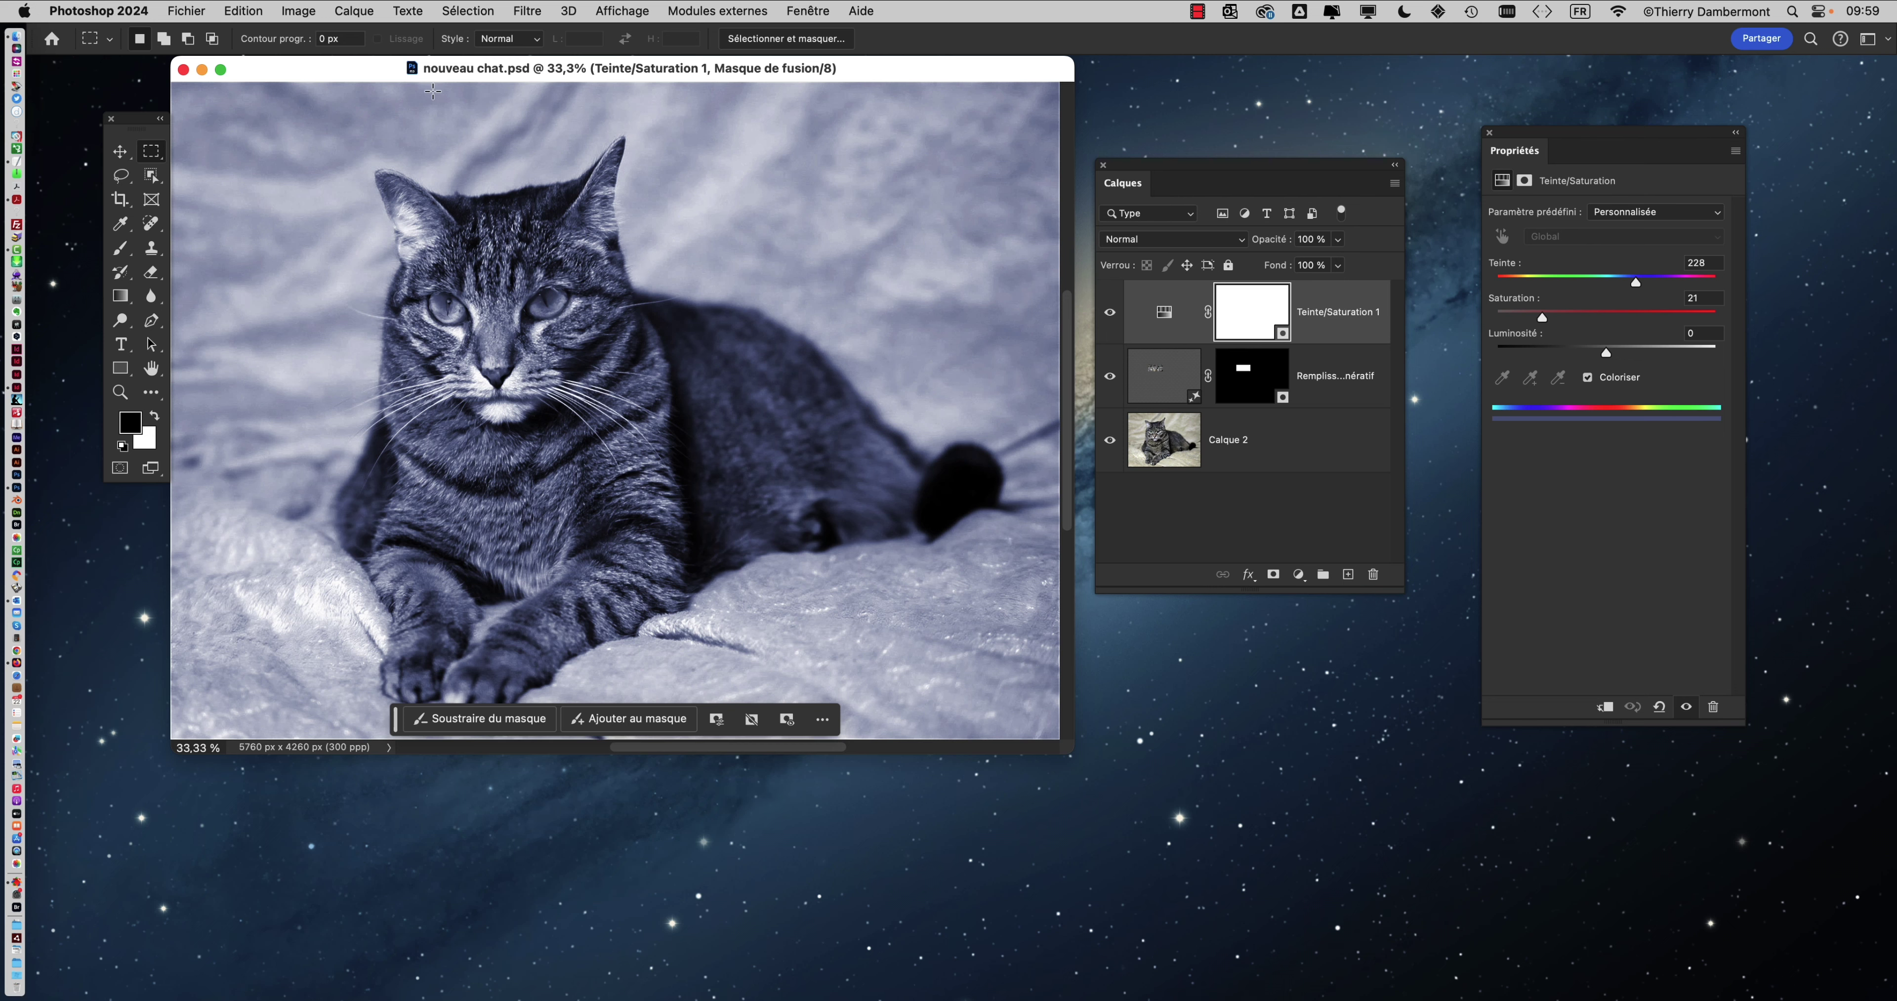
- Close the nouveau chat.psd document and the Properties and Layers panels
left_click(184, 70)
left_click(1487, 133)
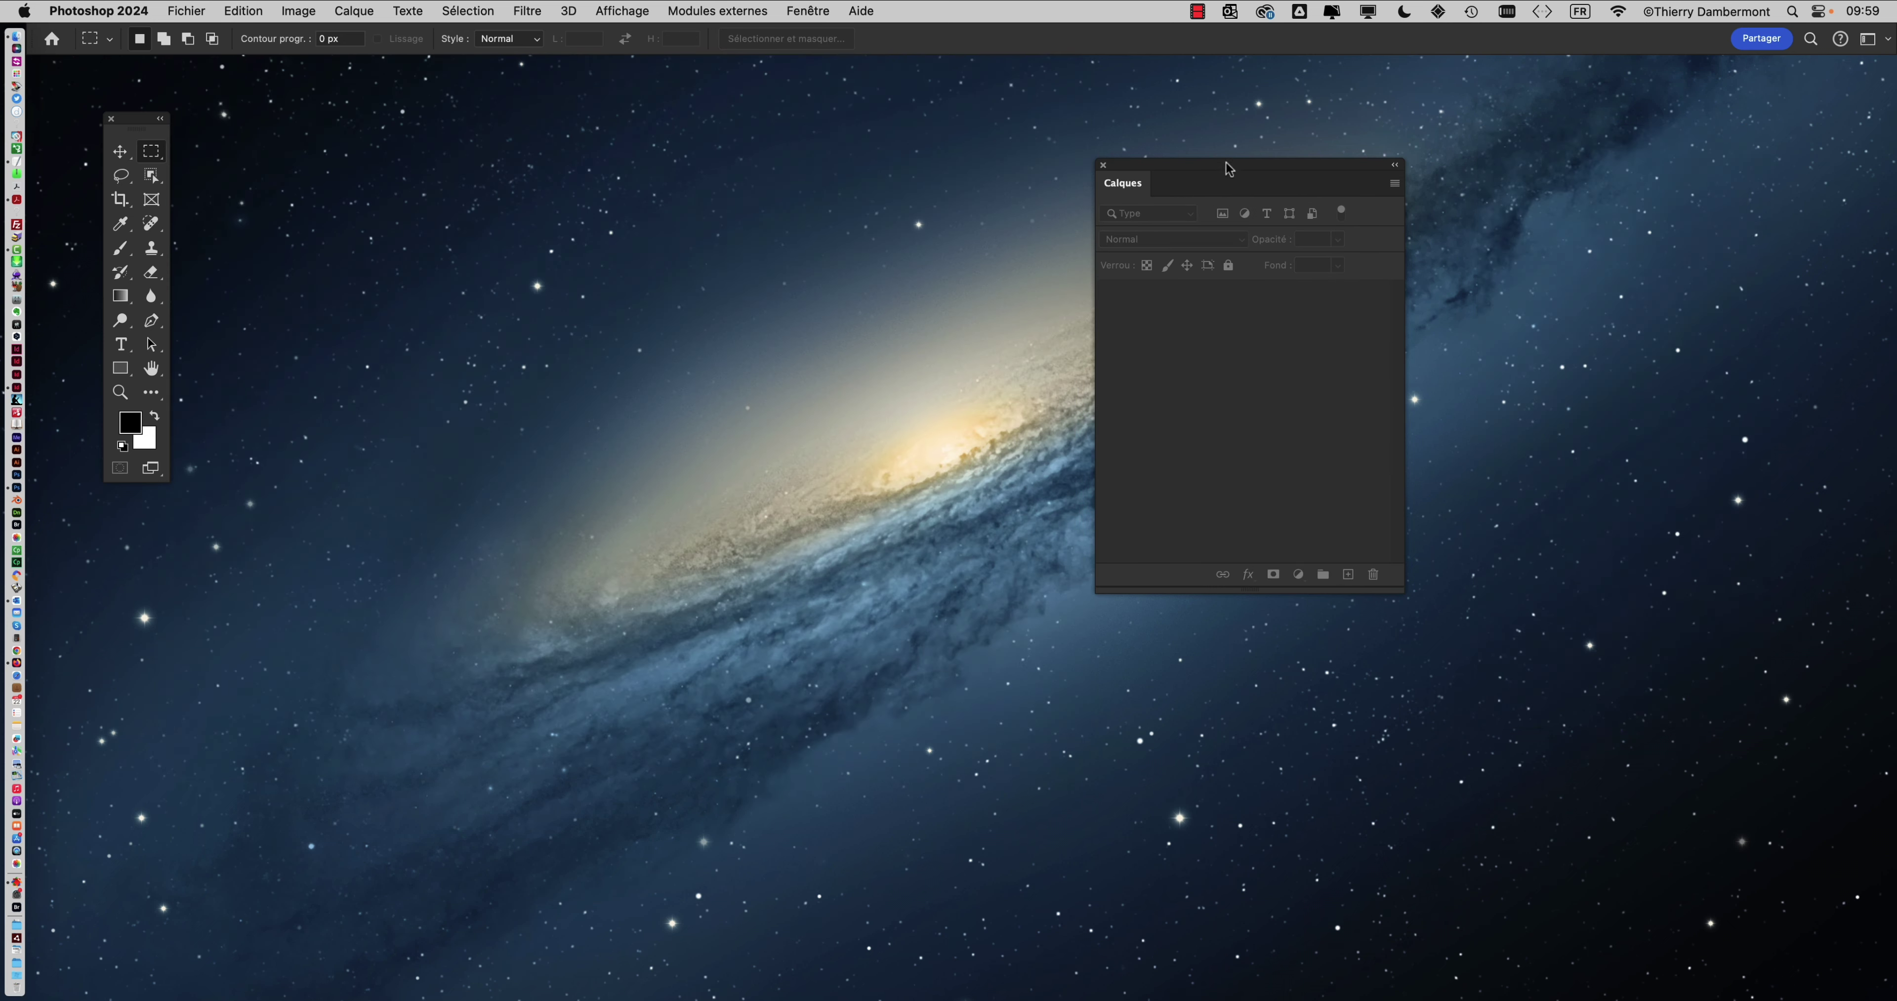
left_click(1103, 165)
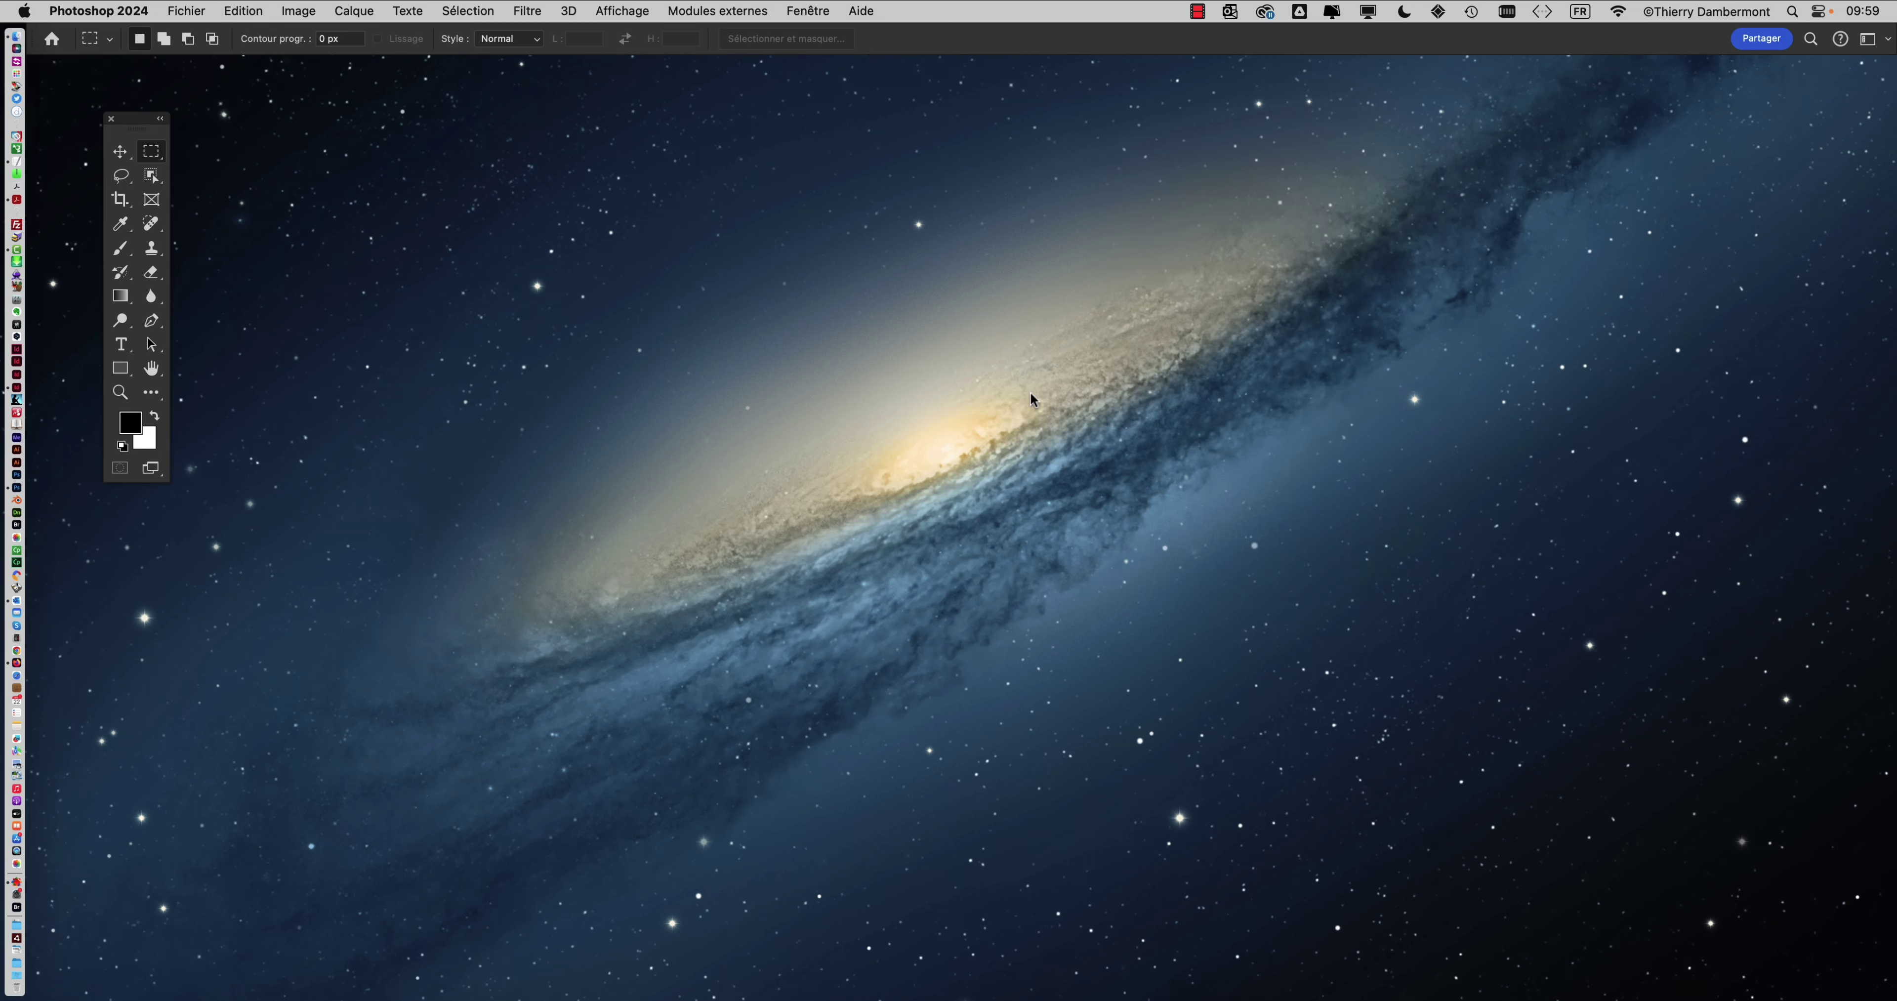
- Switch back to InDesign and begin saving the 16-page brochure under a new name
key("super+Tab")
key("super+Tab")
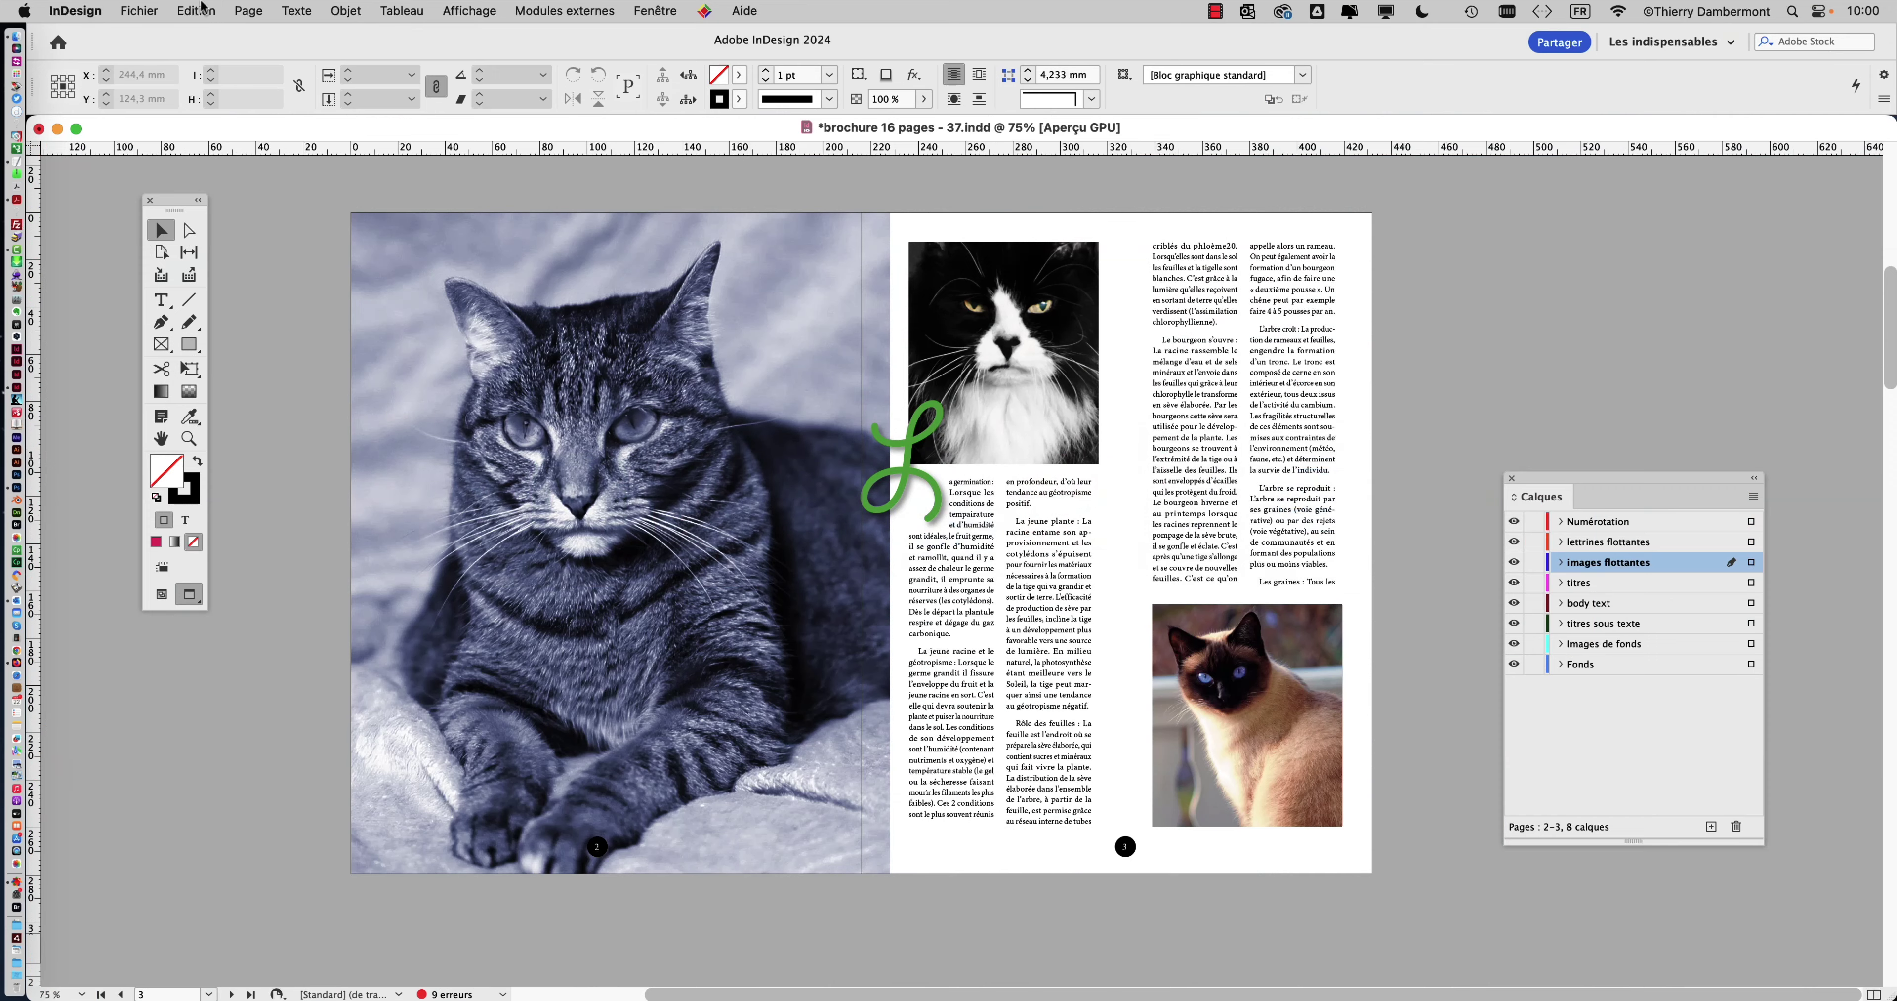
left_click(154, 10)
left_click(185, 173)
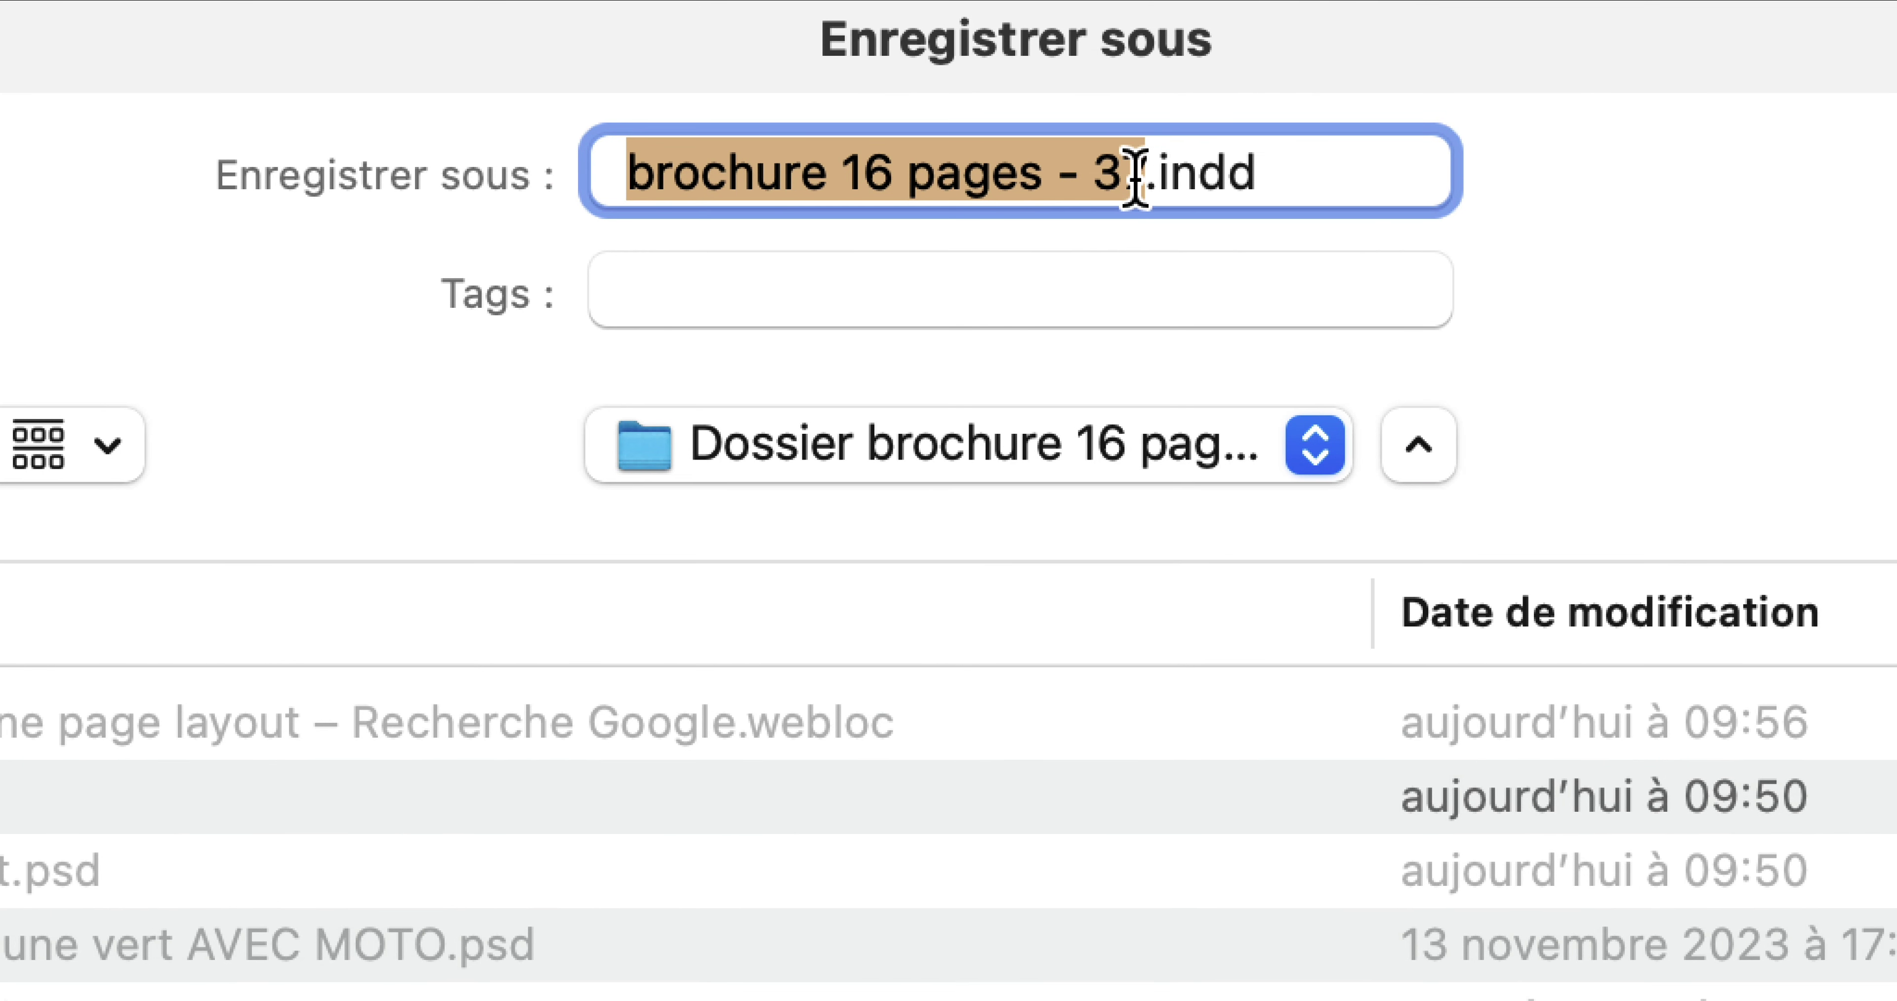
- Save the document under the new file name "brochure 16 pages - 38.indd"
left_click_drag(1119, 177, 1146, 177)
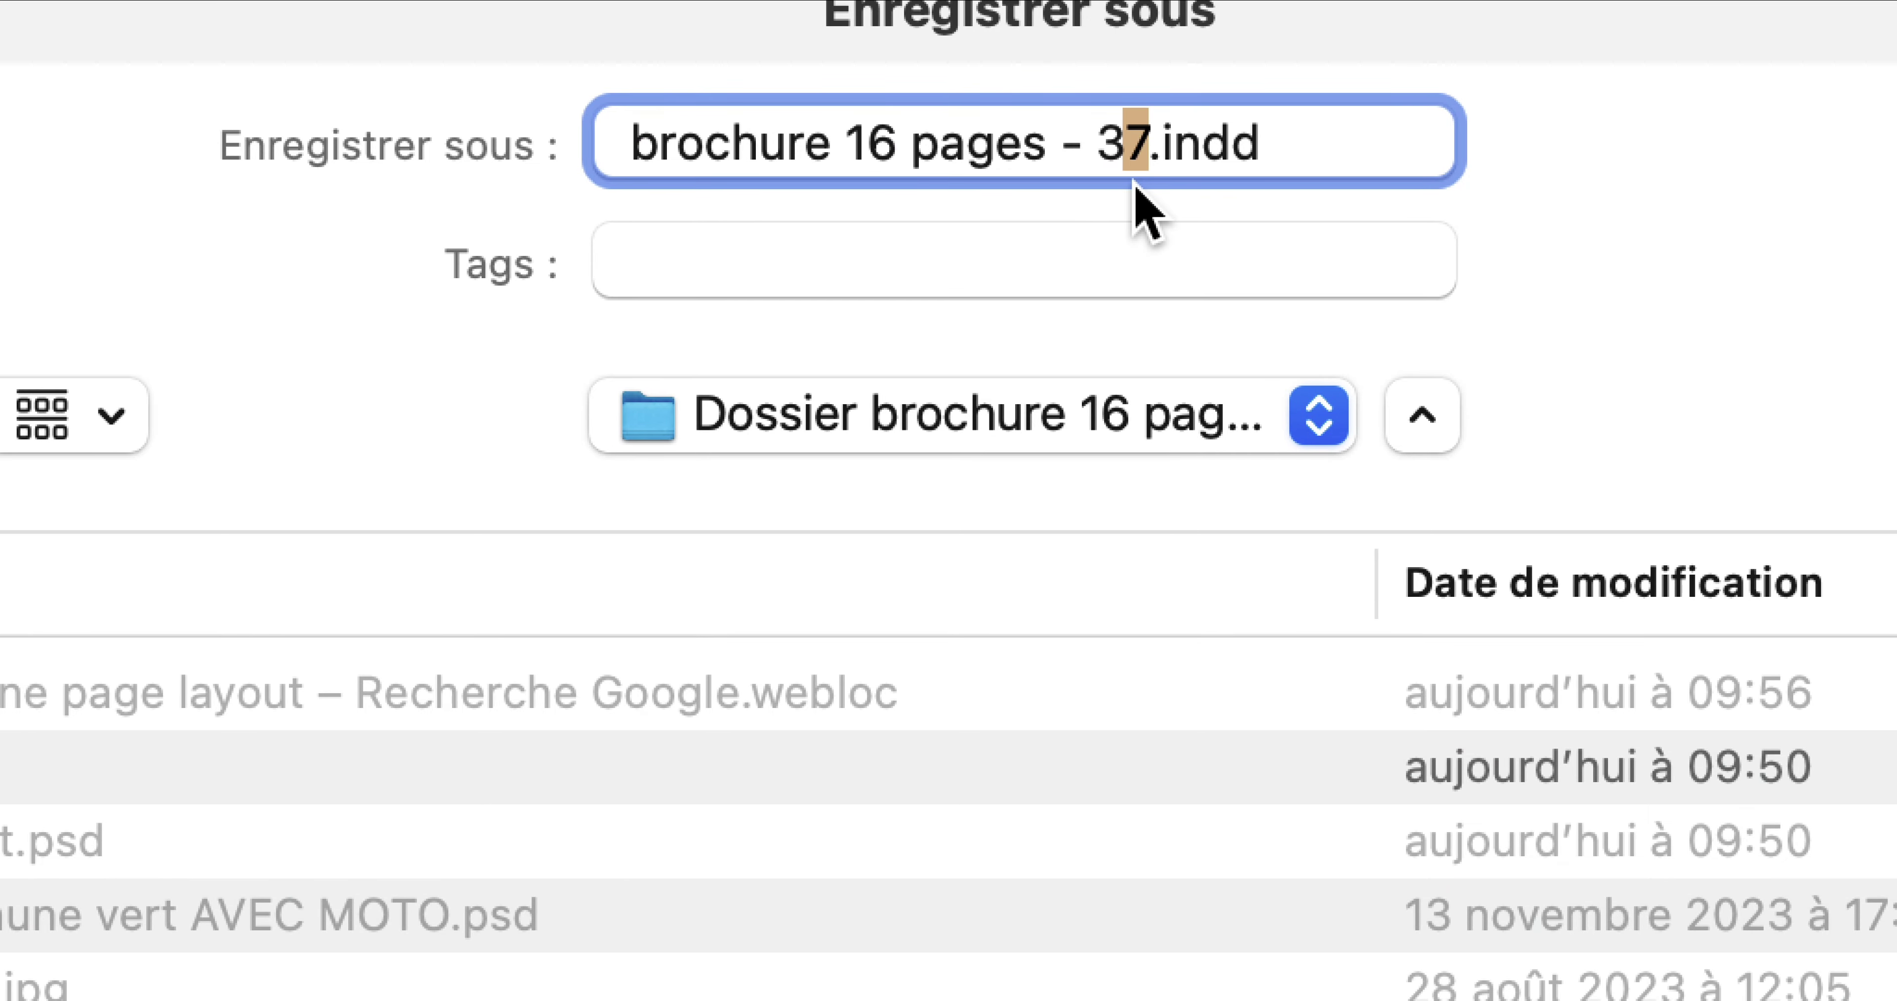
type("8")
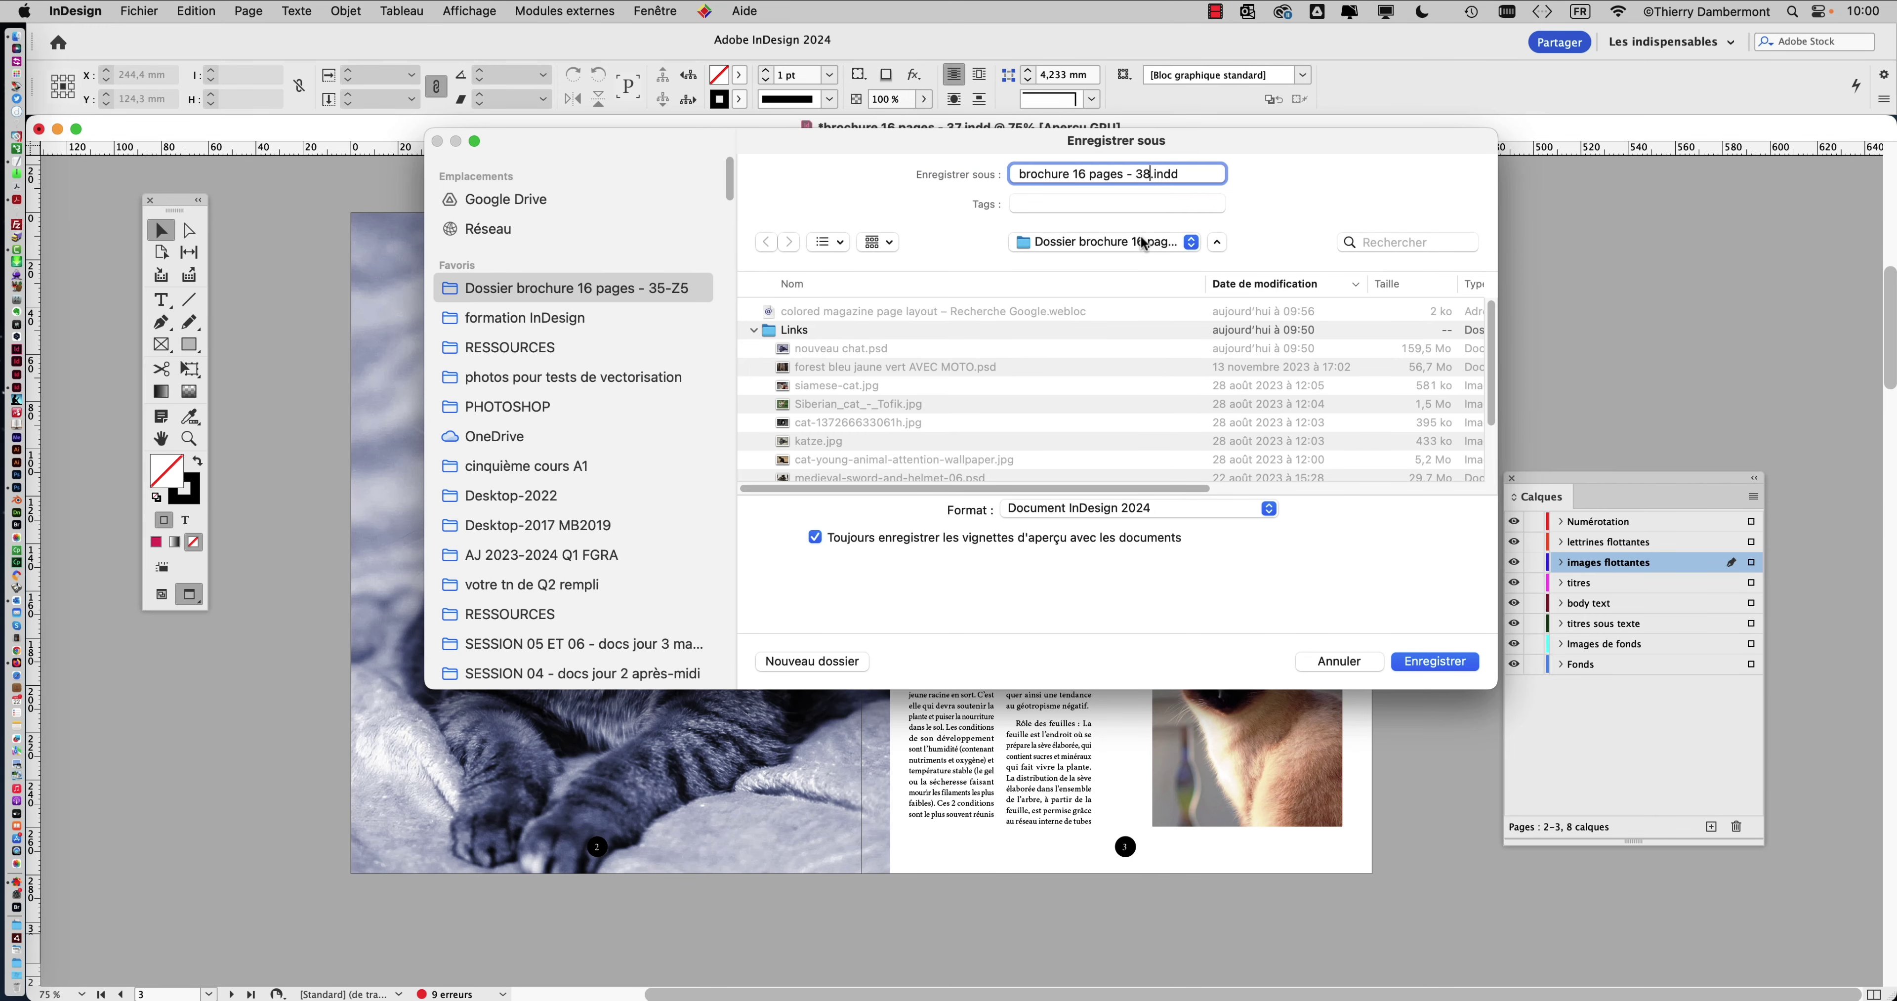
left_click(1435, 664)
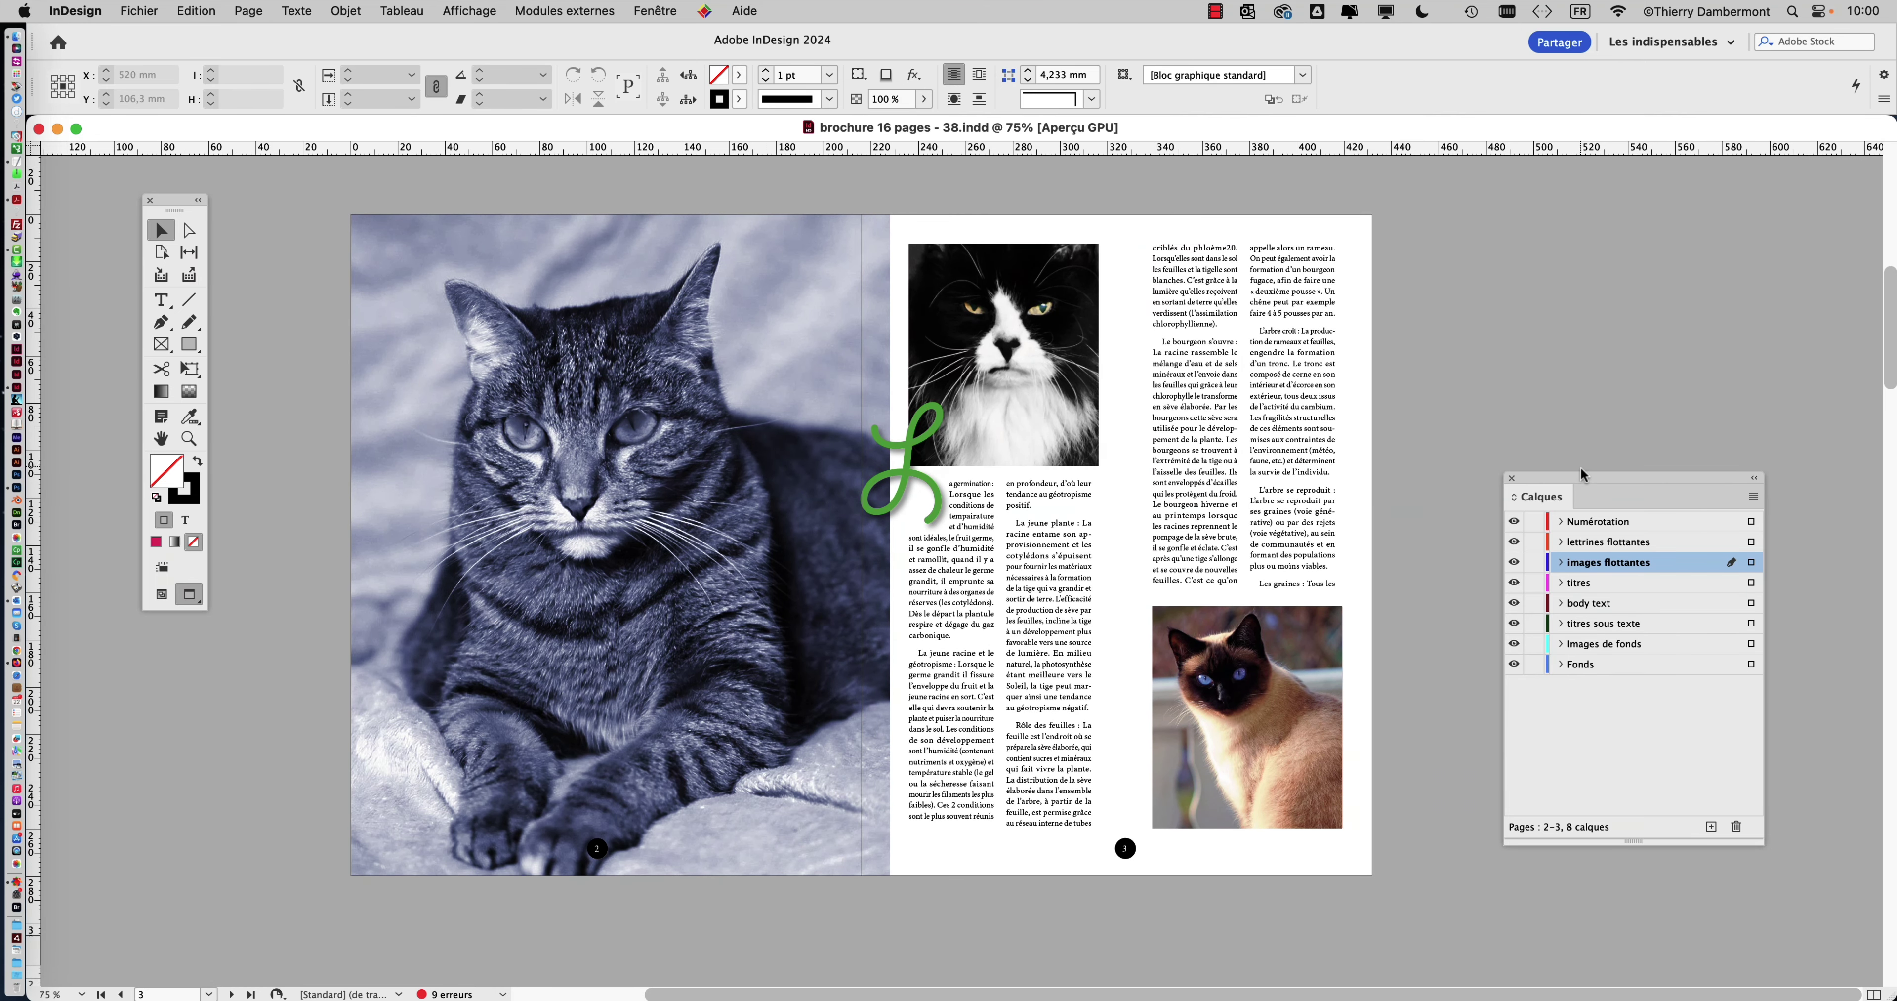
- Move the Calques panel over the cat photo on page 2, then display the Pages panel and place it over page 3
left_click_drag(1591, 483, 359, 554)
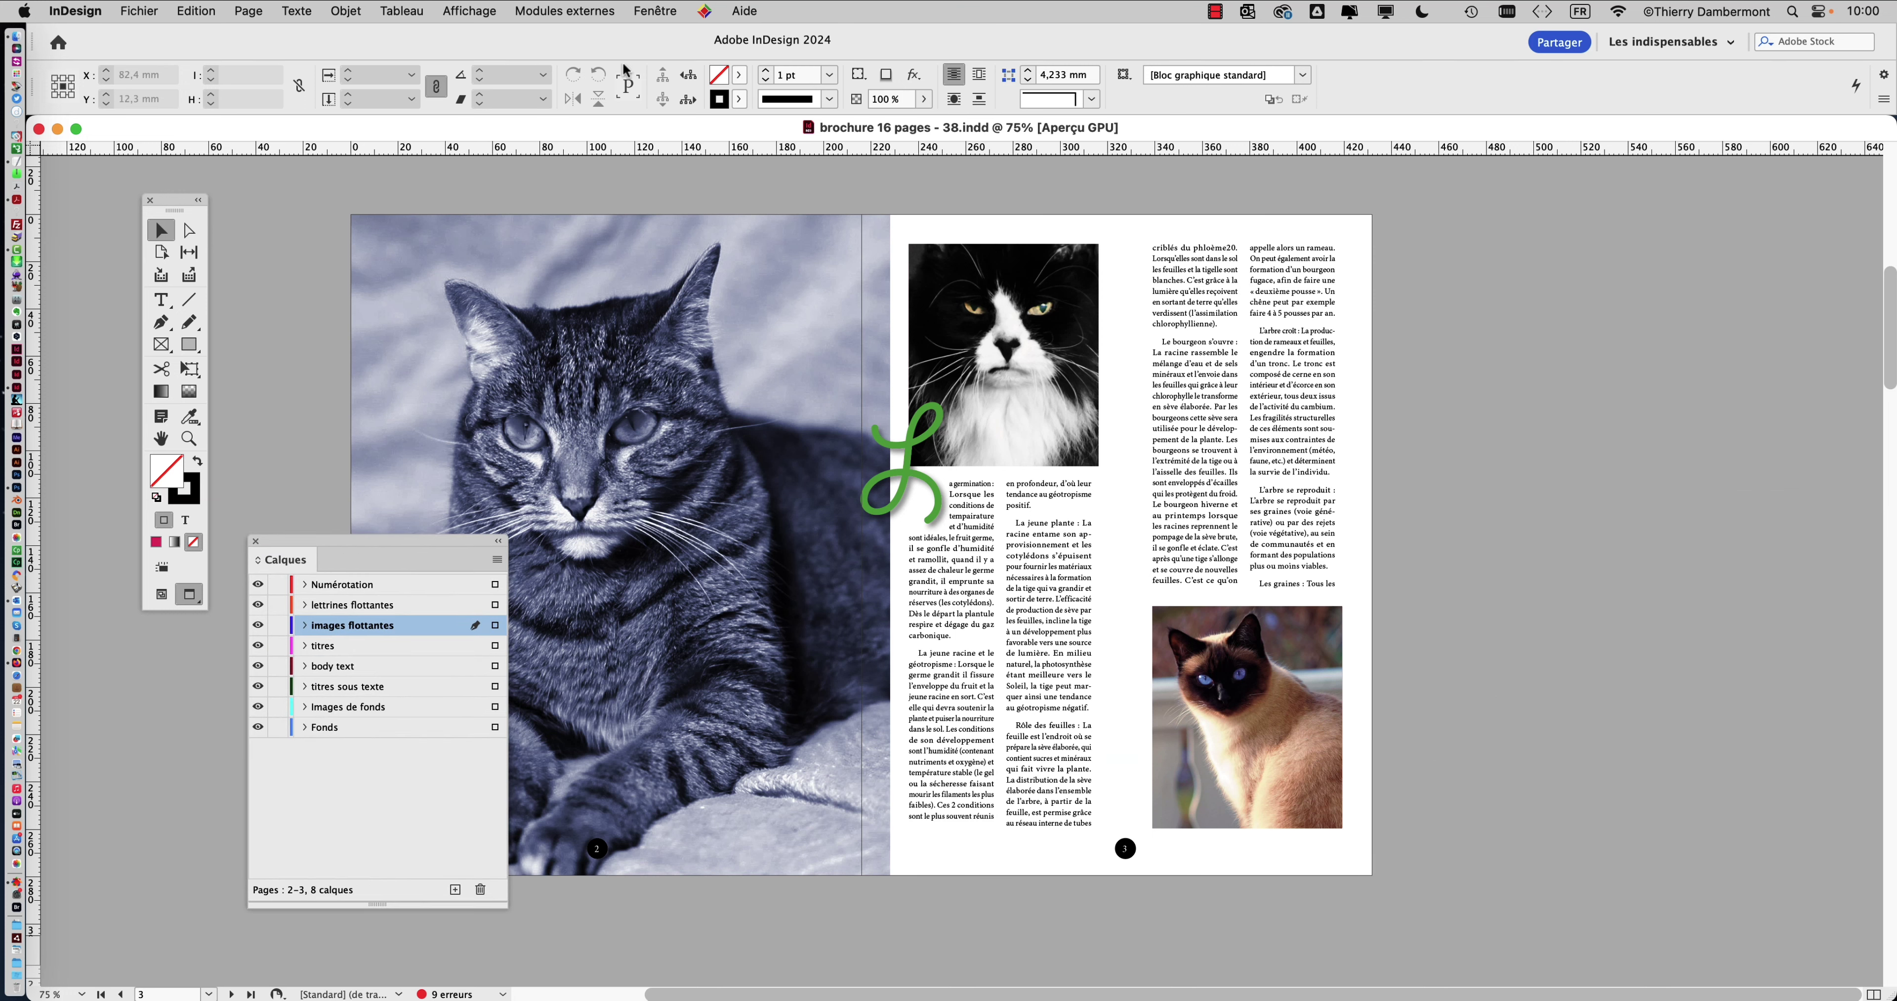
left_click(655, 10)
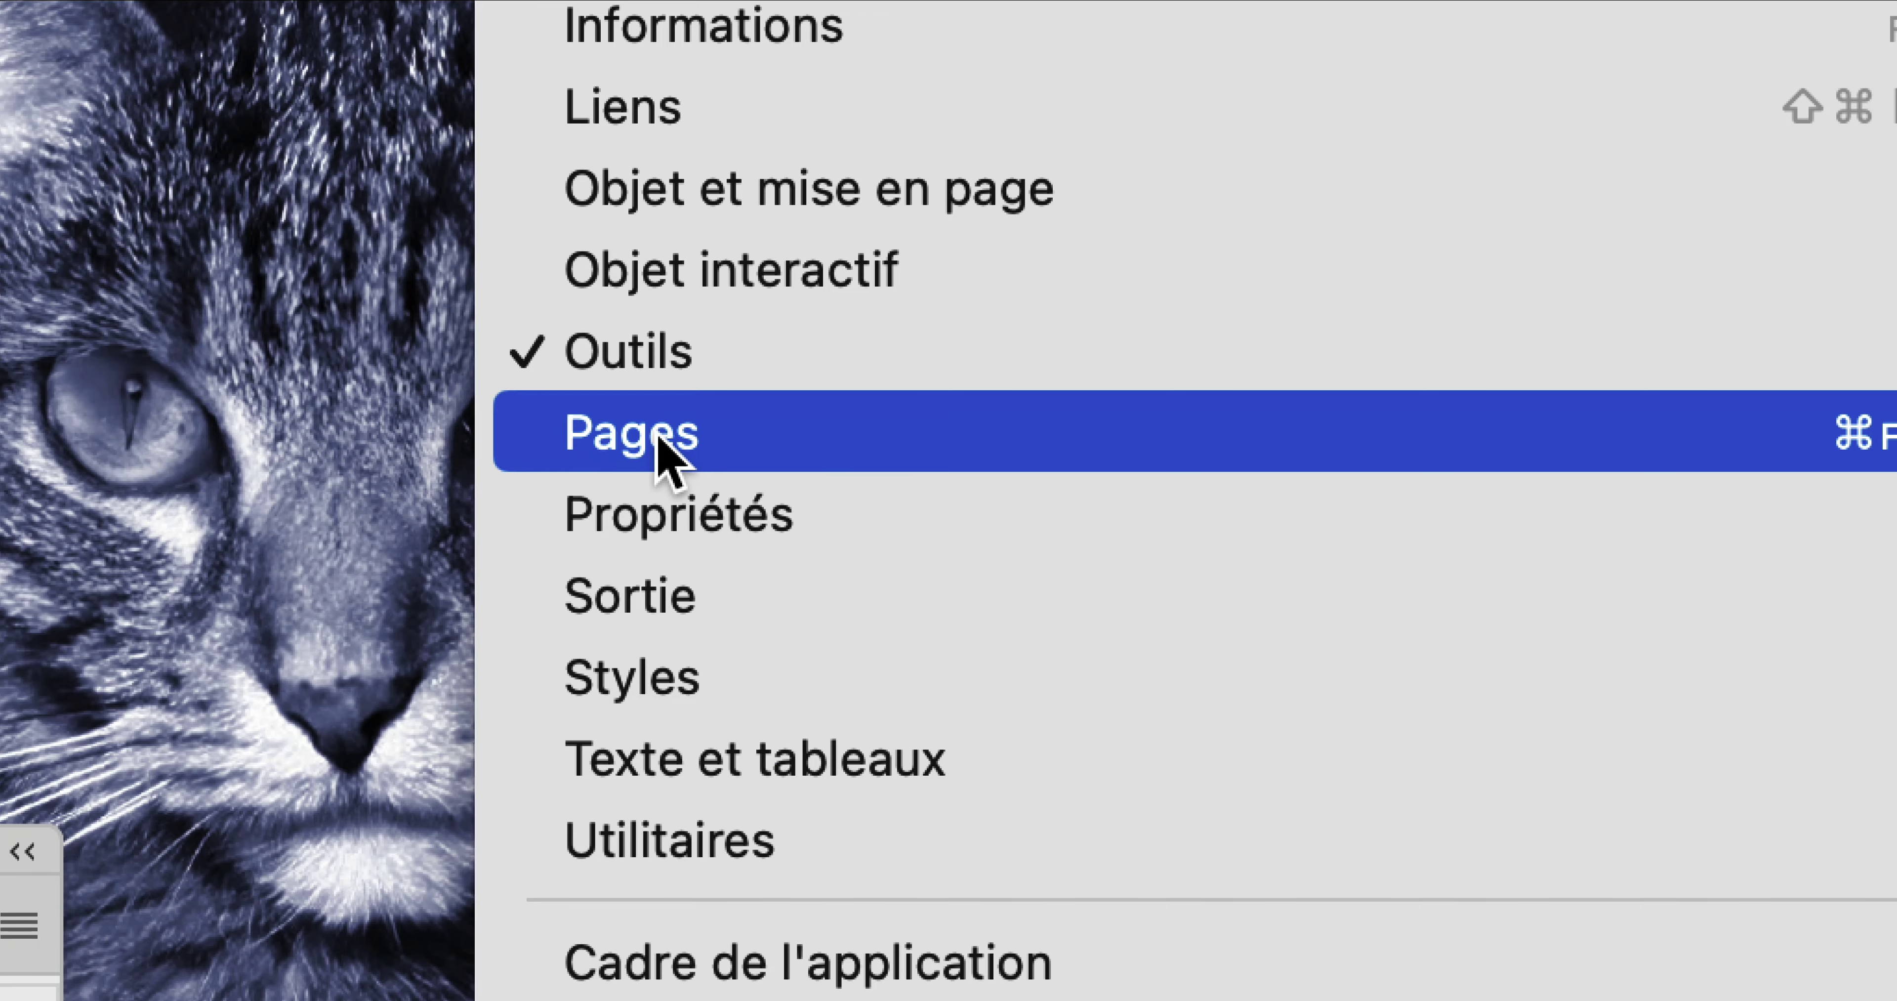
left_click(657, 434)
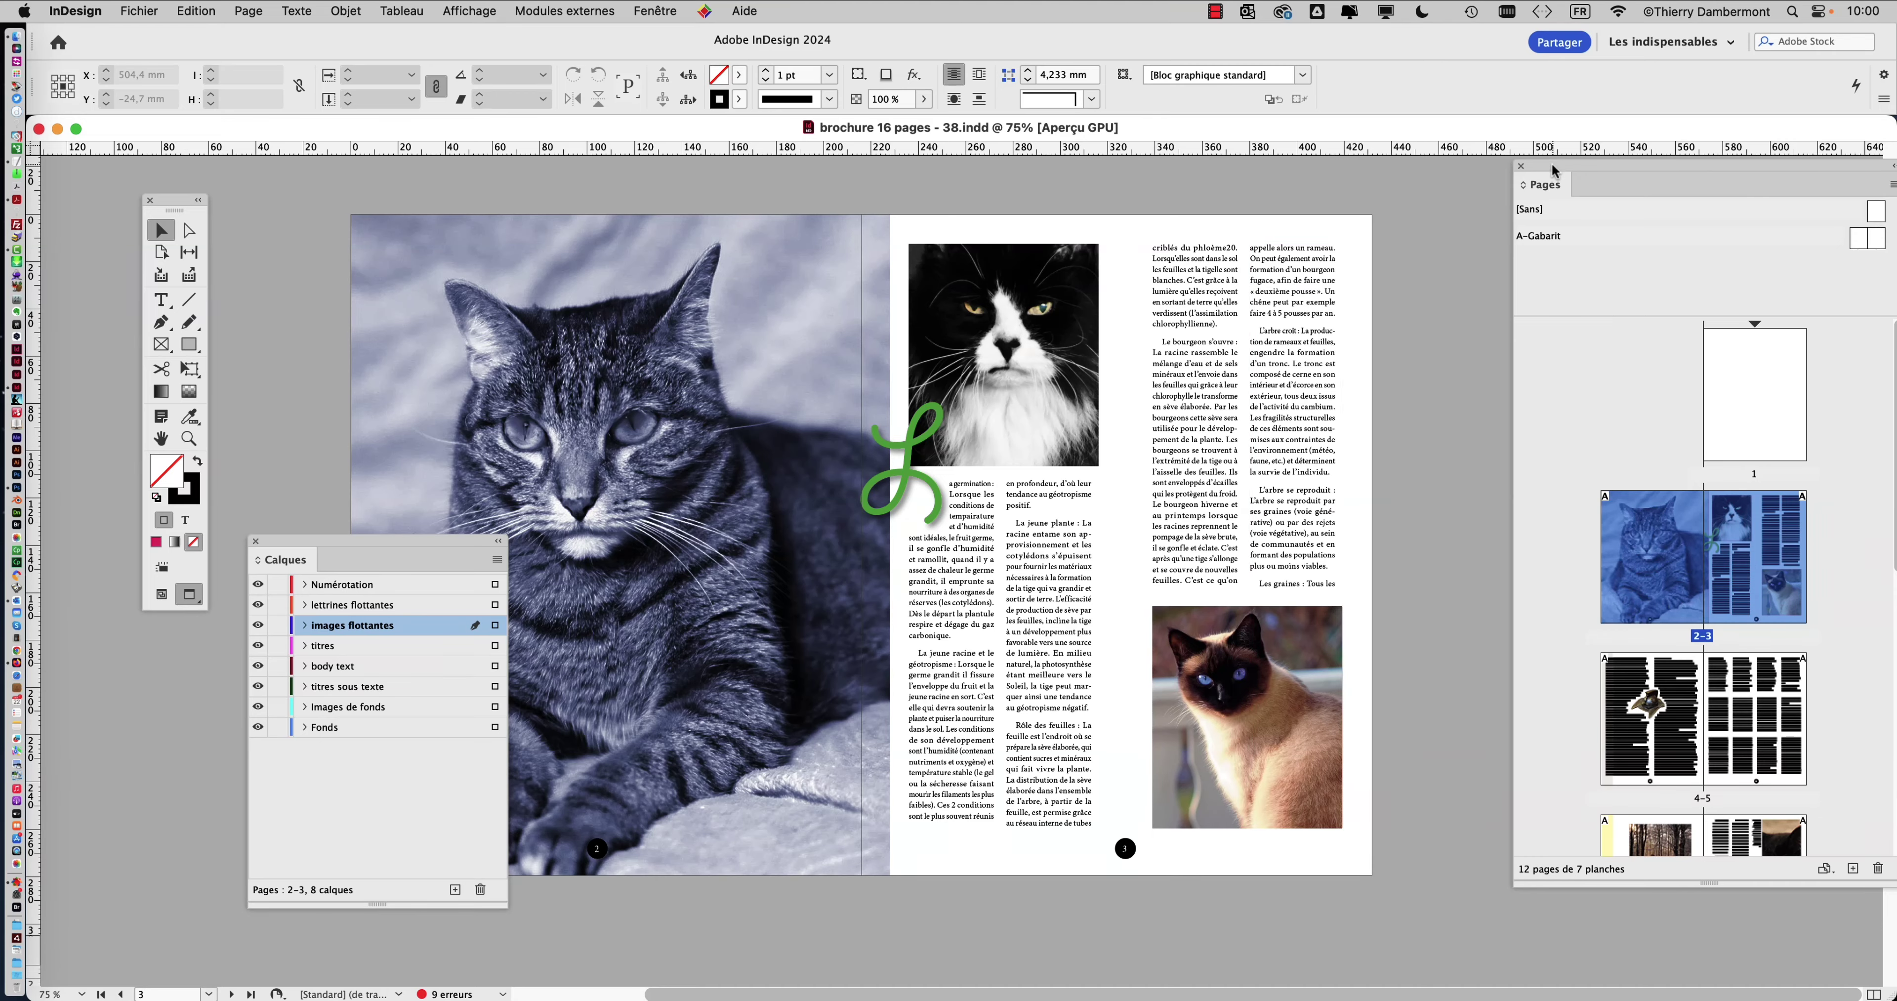
left_click_drag(1536, 155, 1373, 96)
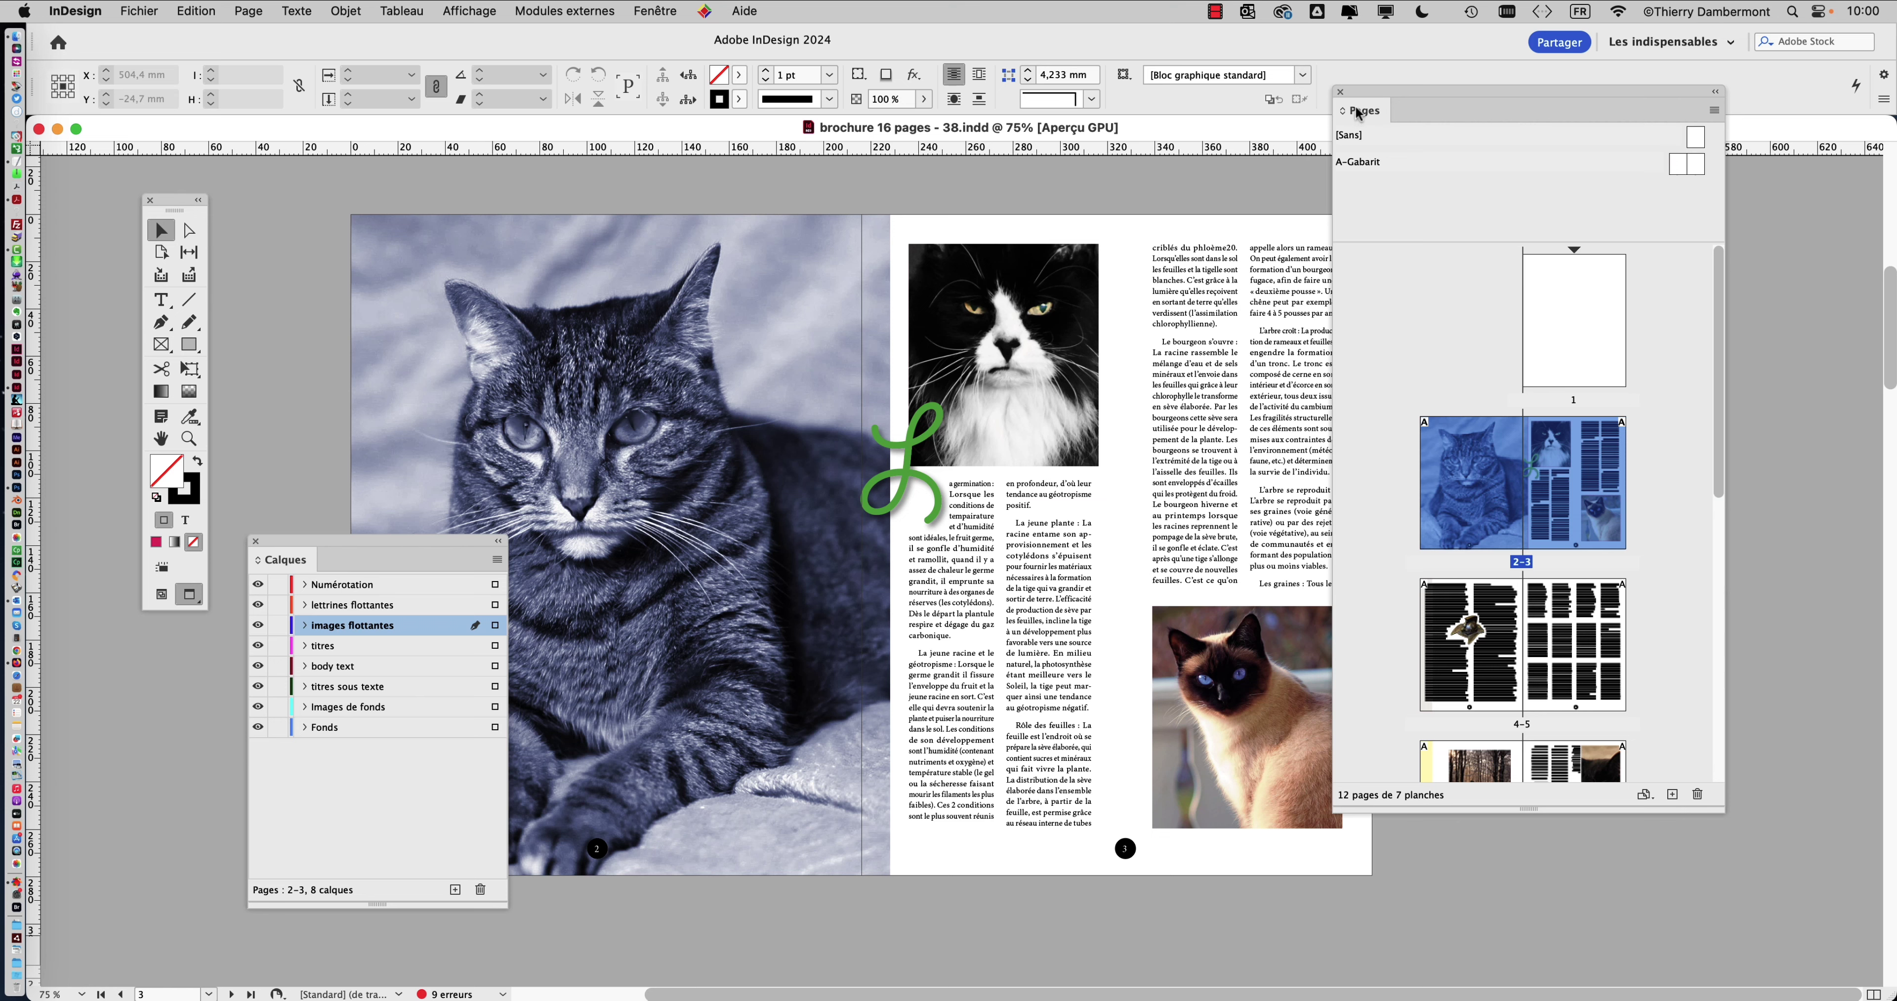
- Keep the page thumbnail size at Géante in the Pages panel options and confirm them
scroll(1649, 353, "down", 5)
scroll(1649, 359, "down", 3)
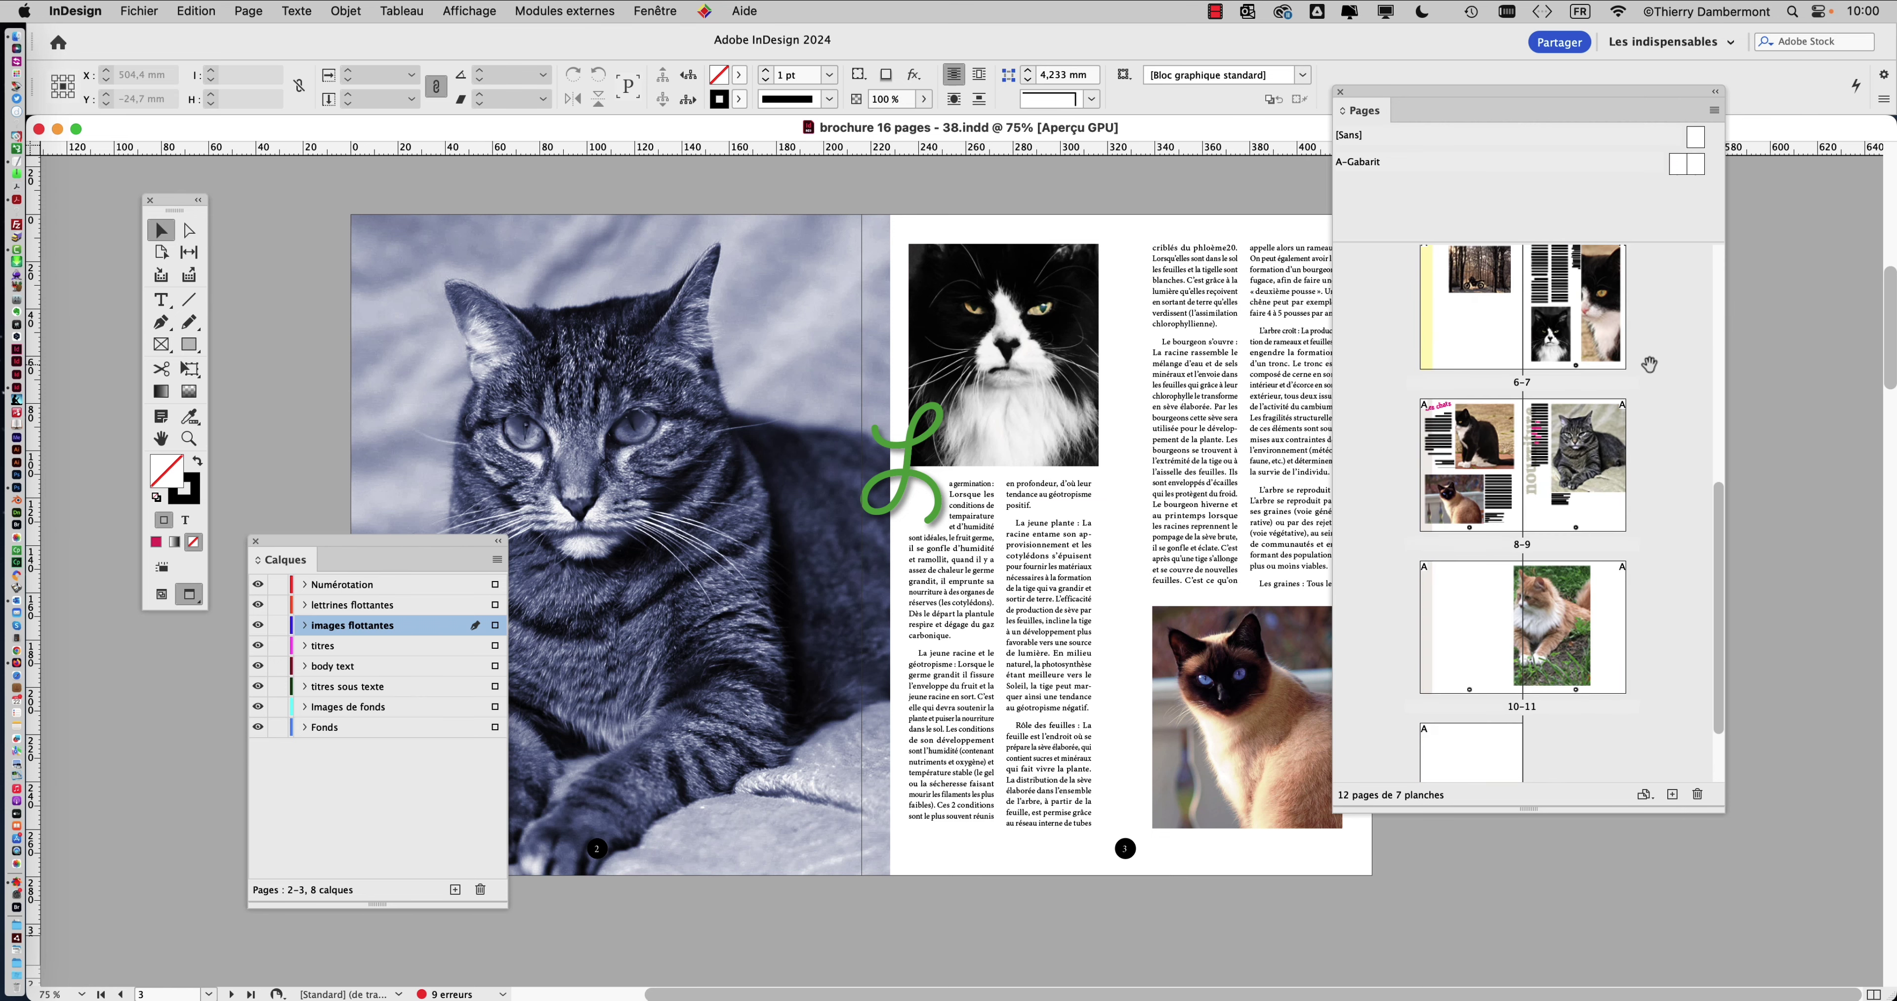
scroll(1647, 368, "up", 8)
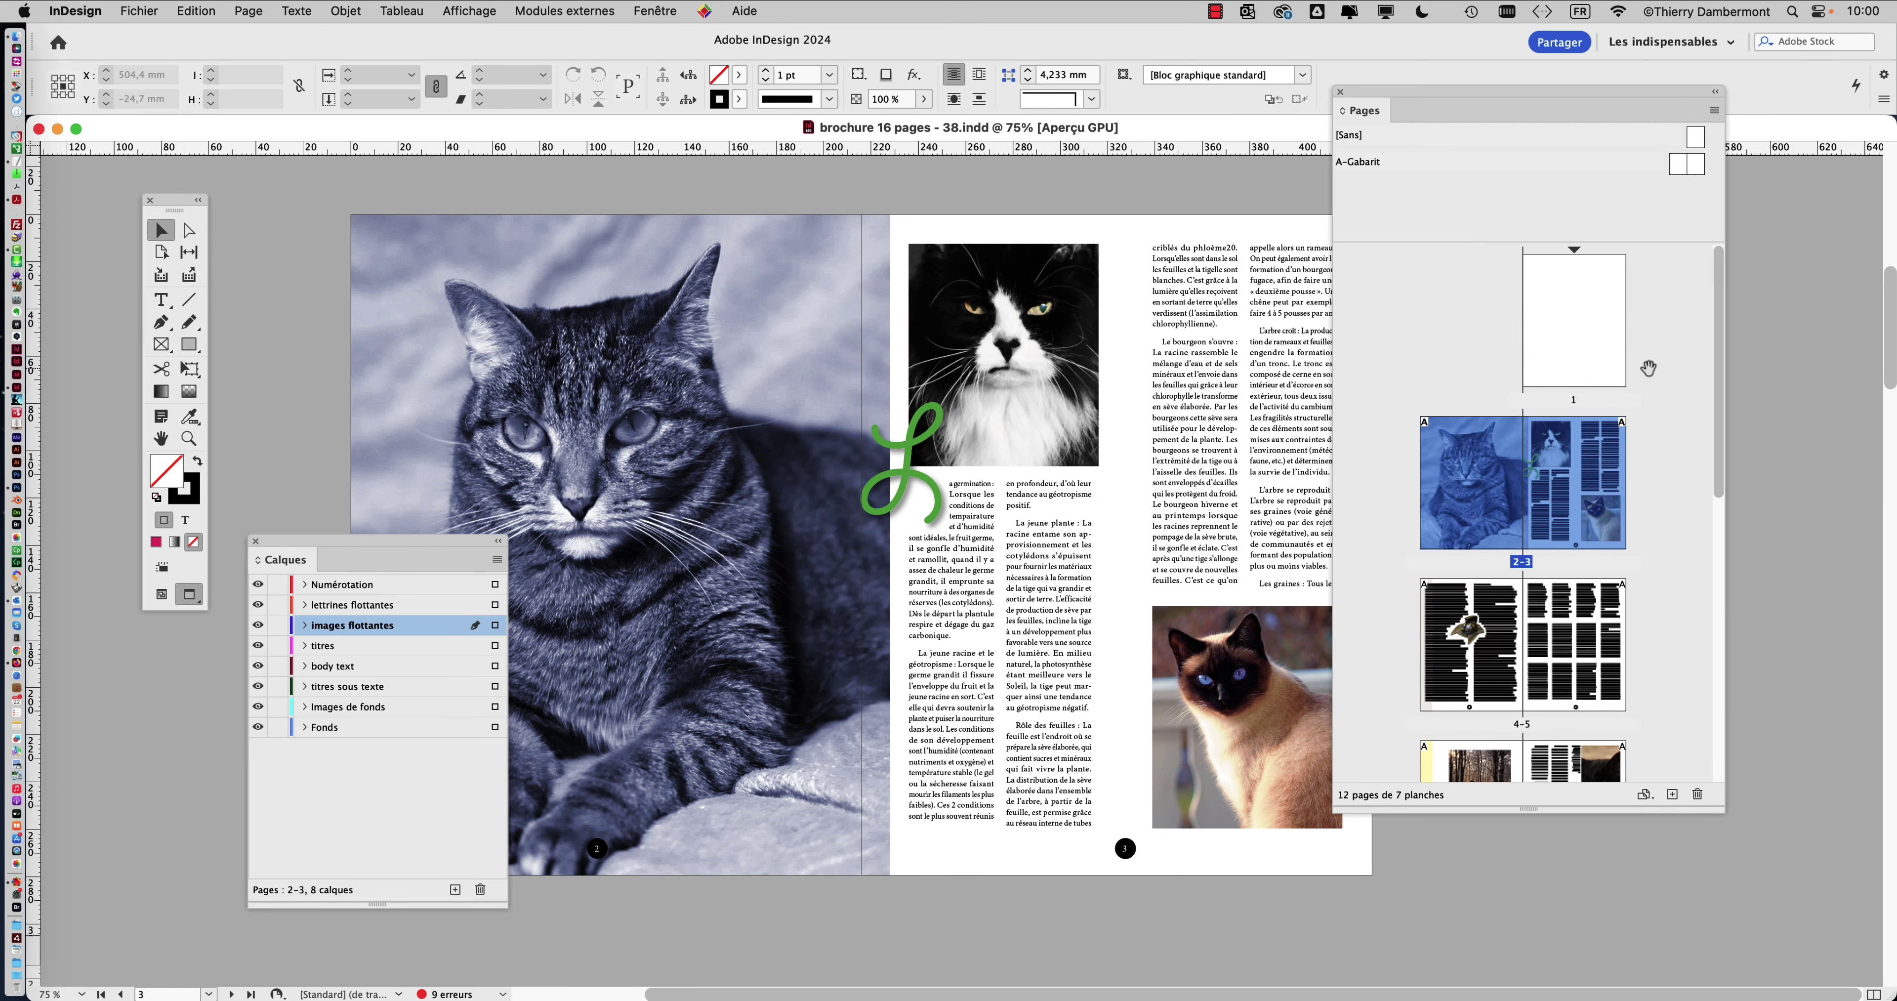
scroll(1648, 368, "down", 4)
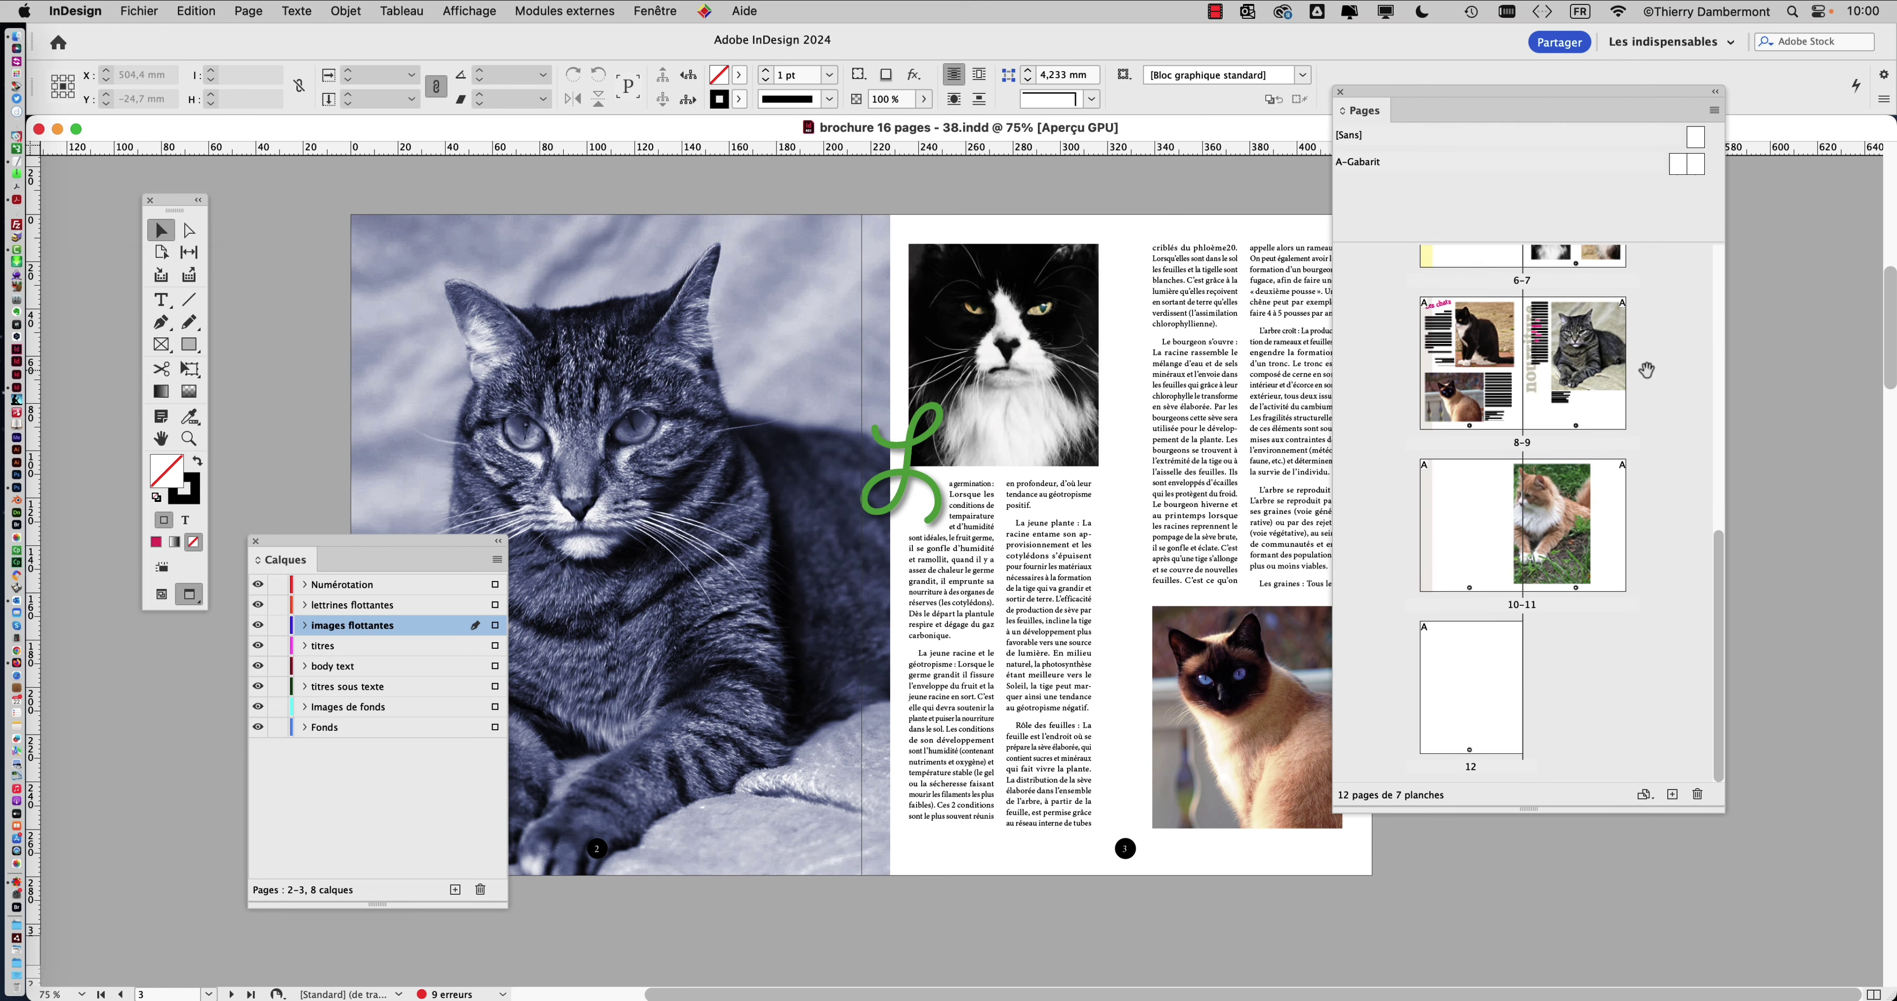
scroll(1648, 368, "up", 5)
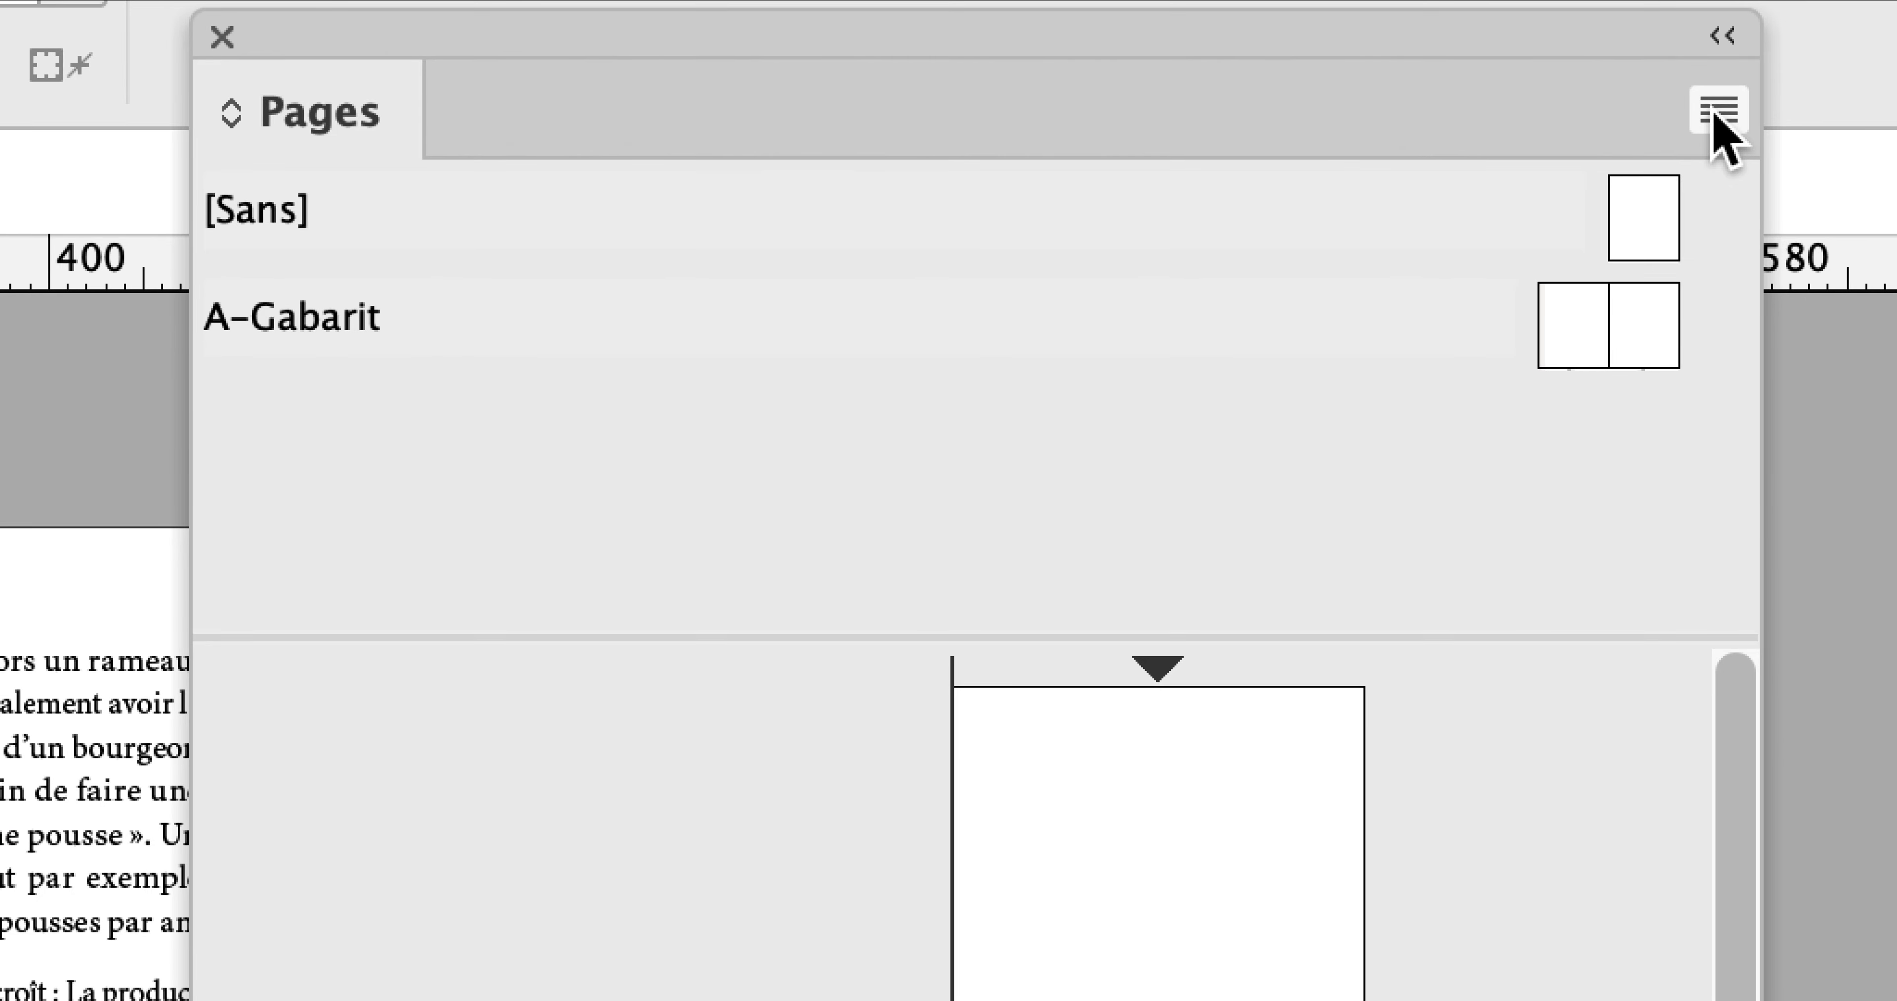
left_click(1716, 114)
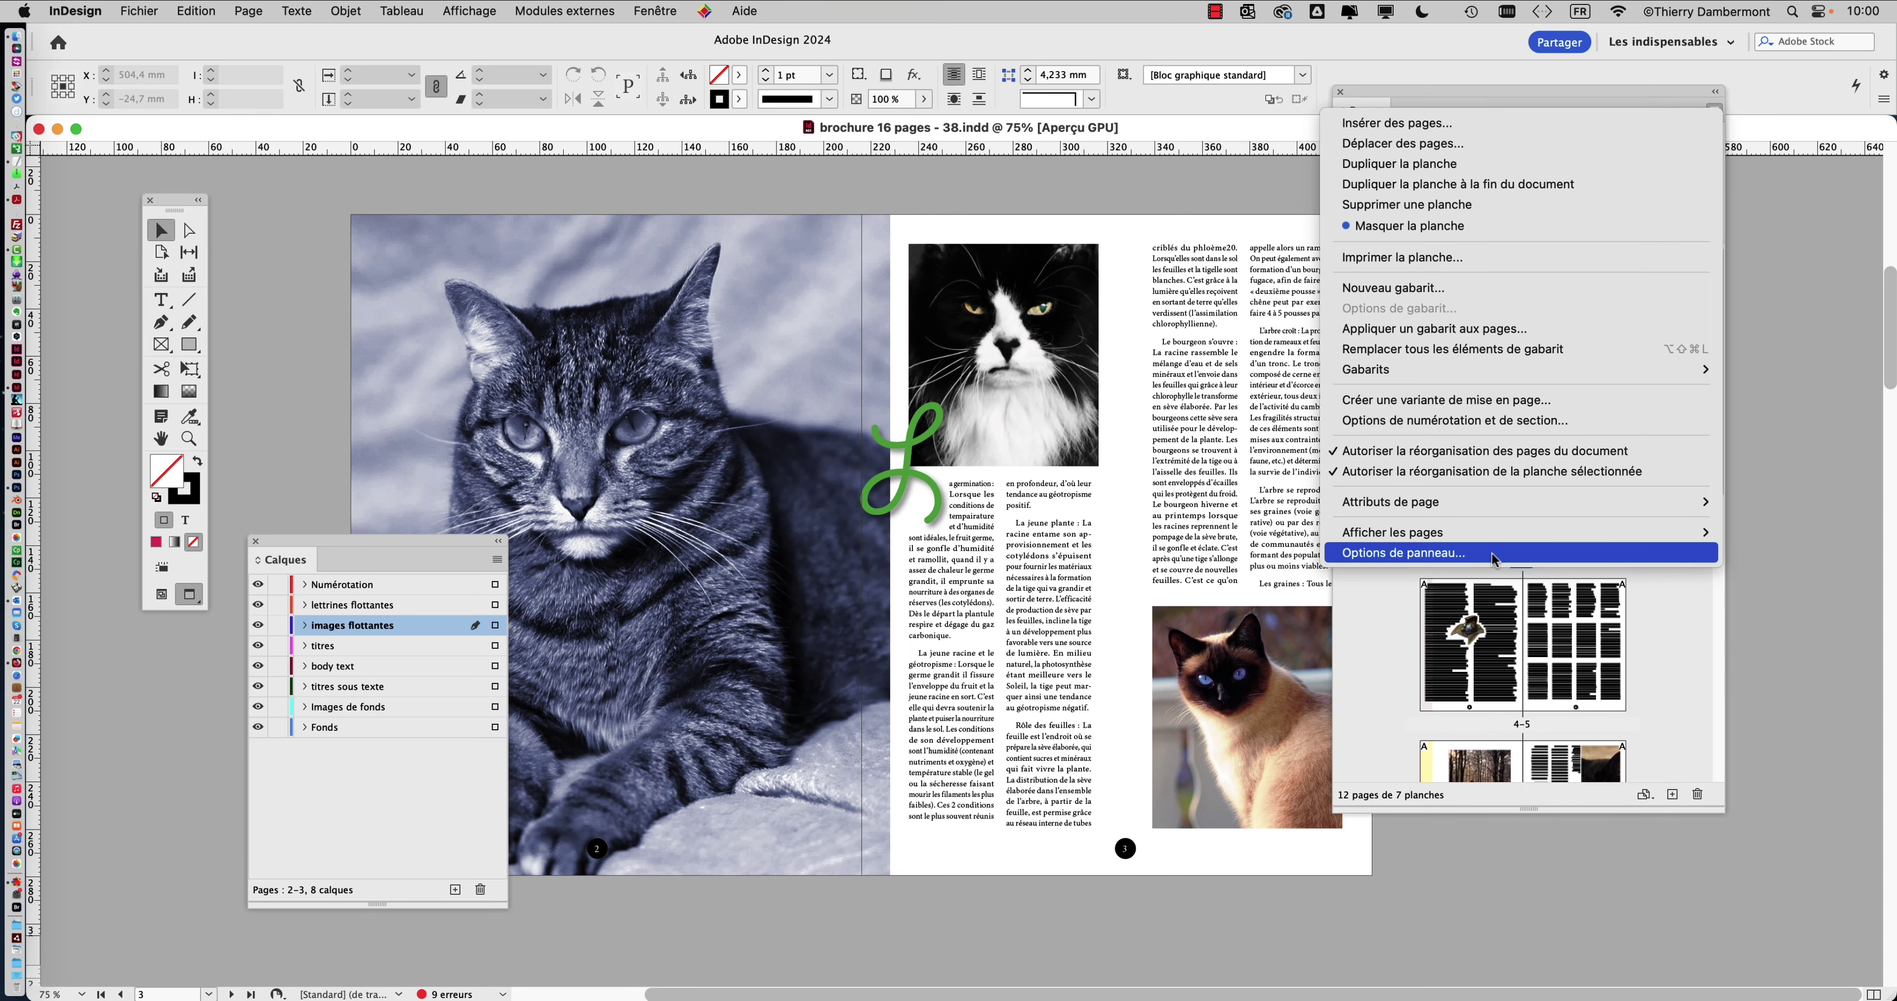
left_click(1491, 551)
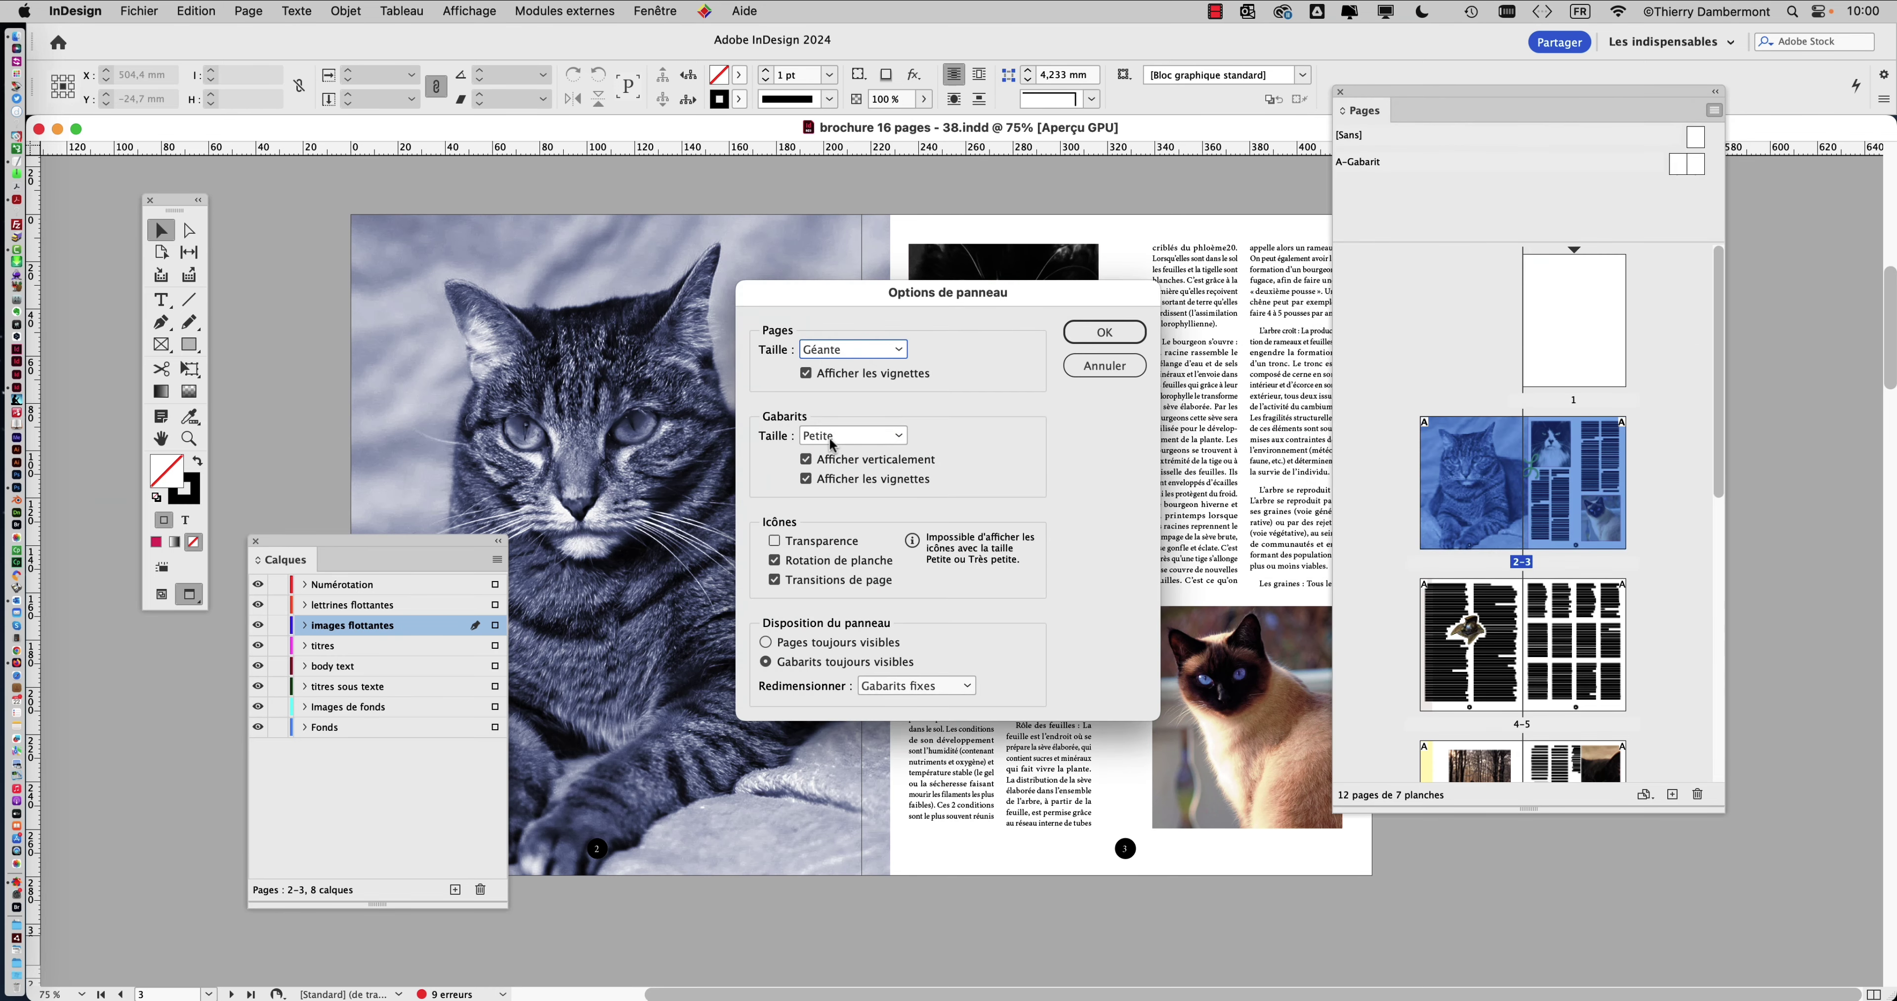
key("alt")
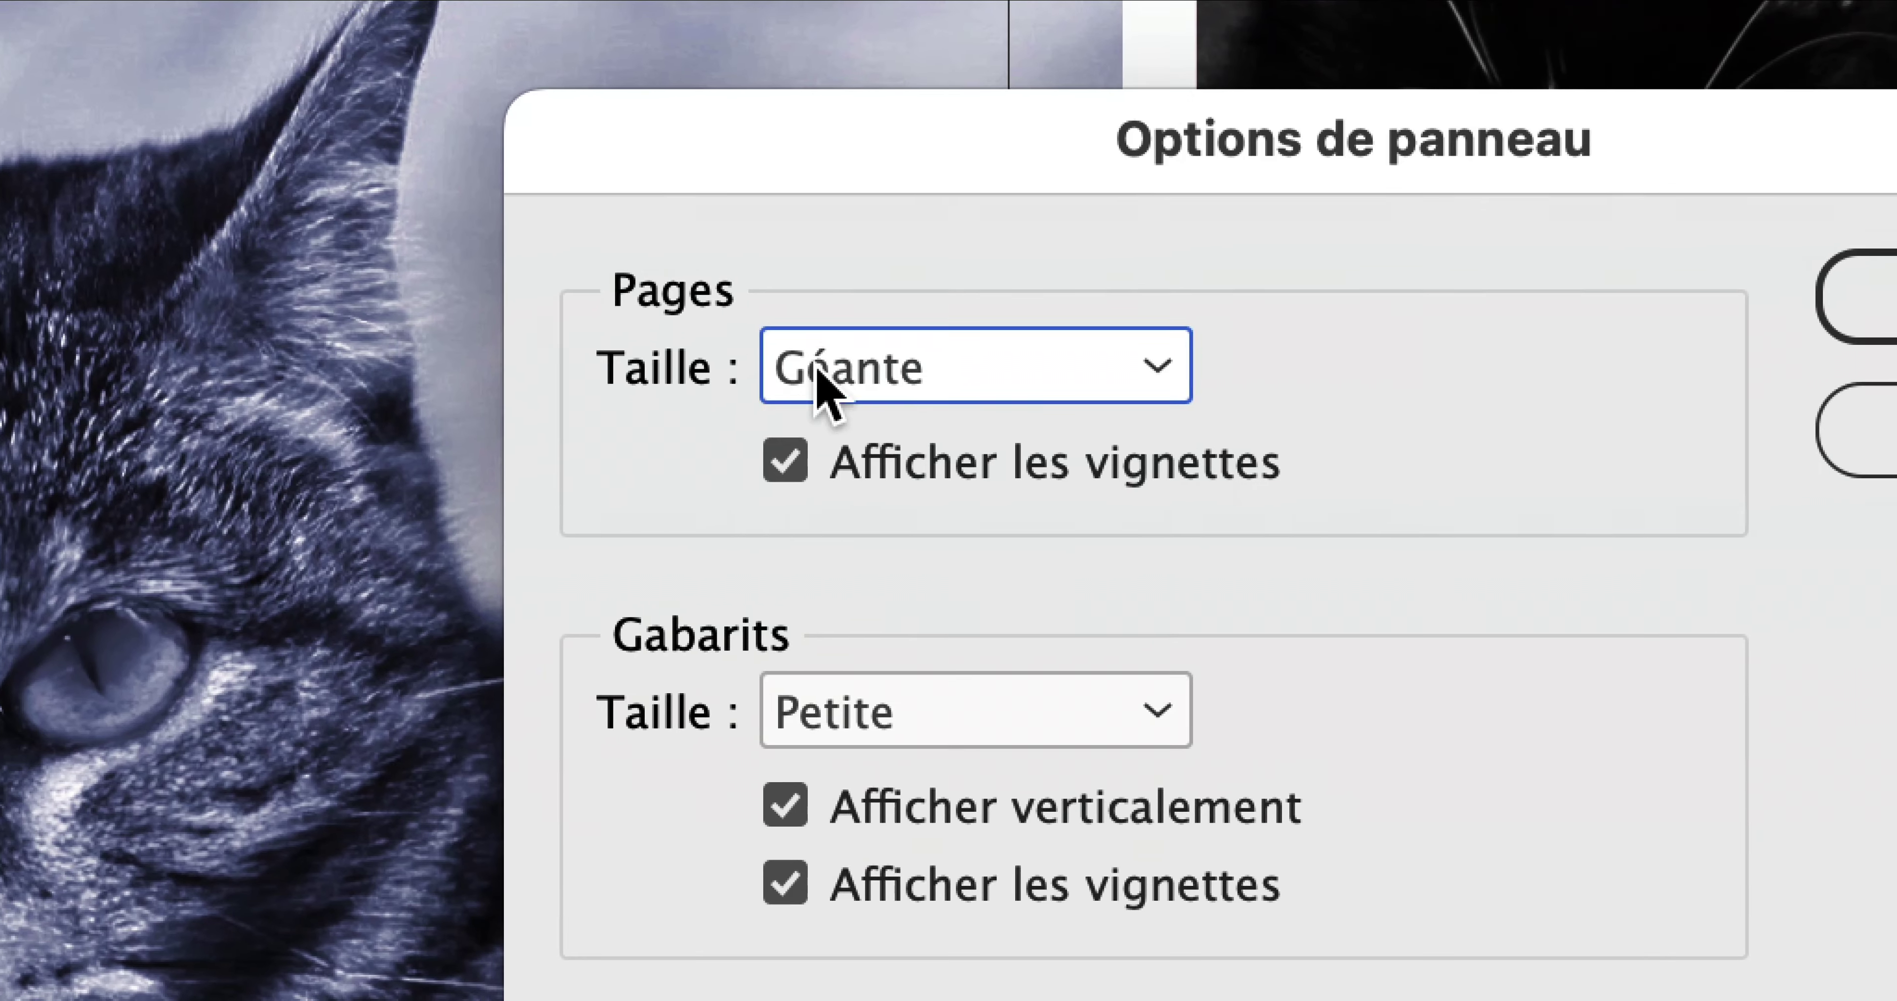
left_click(825, 391)
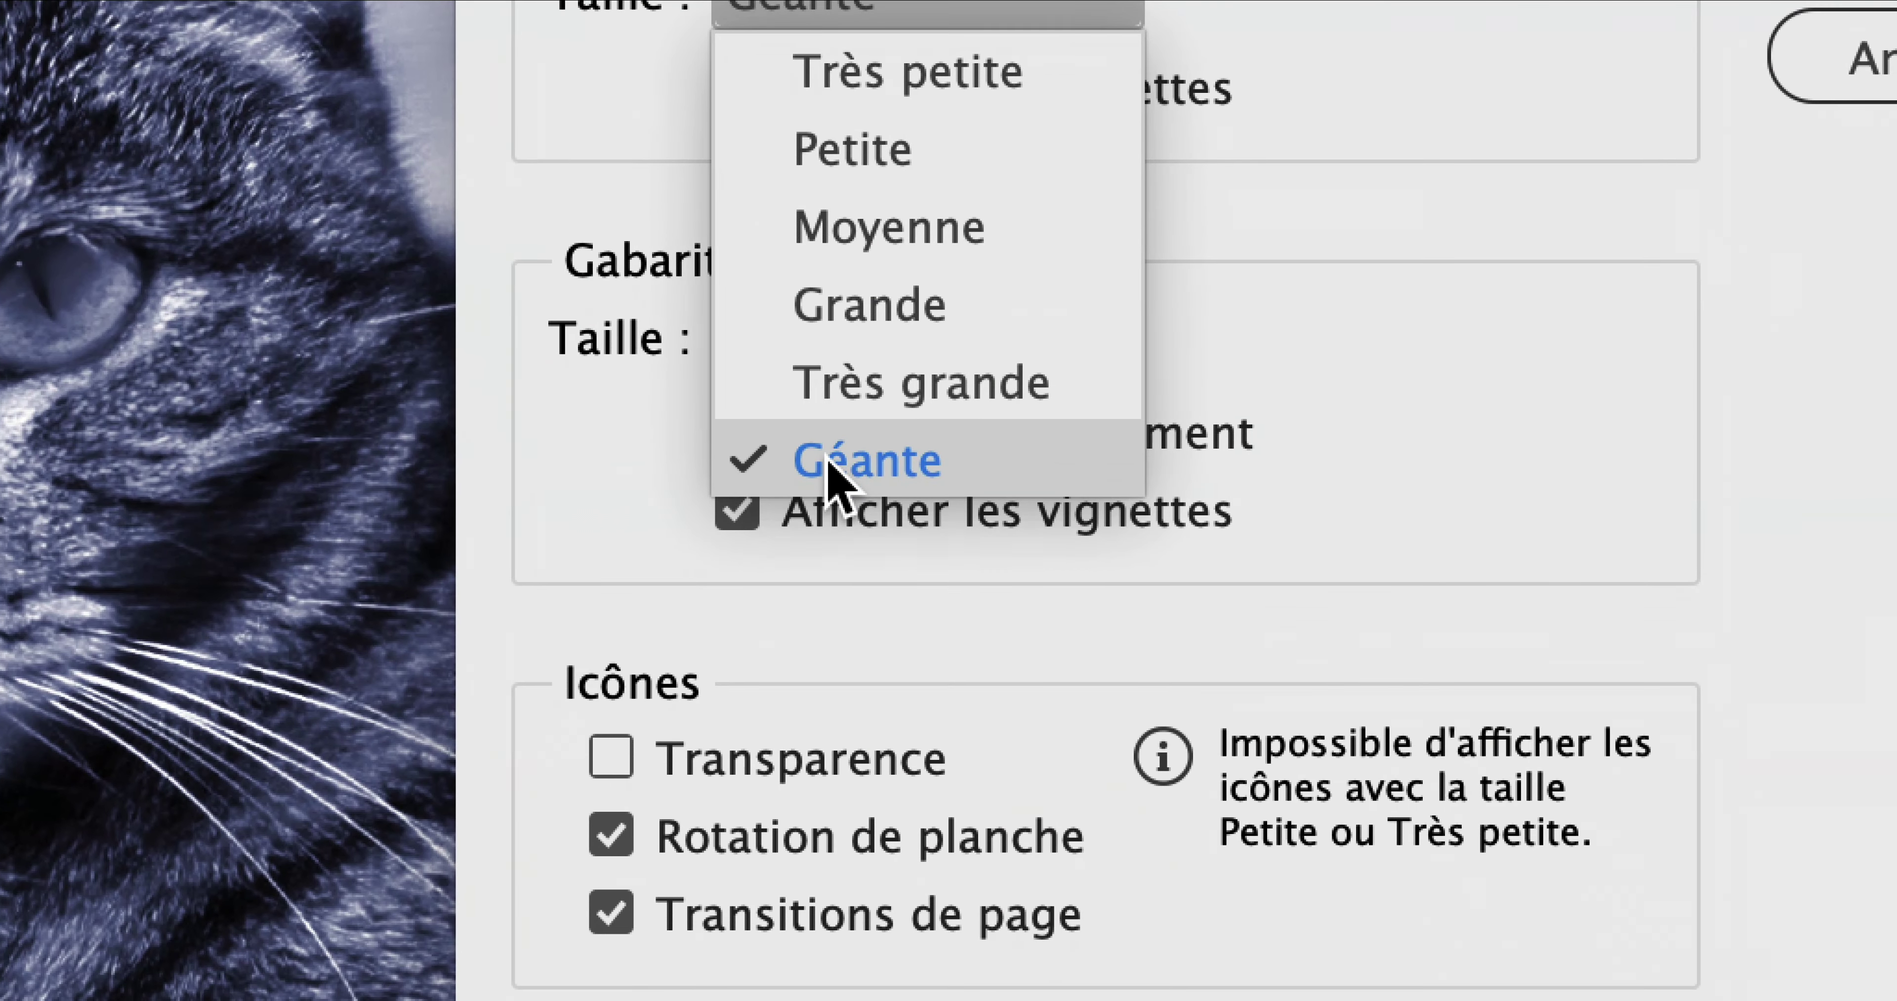
left_click(880, 838)
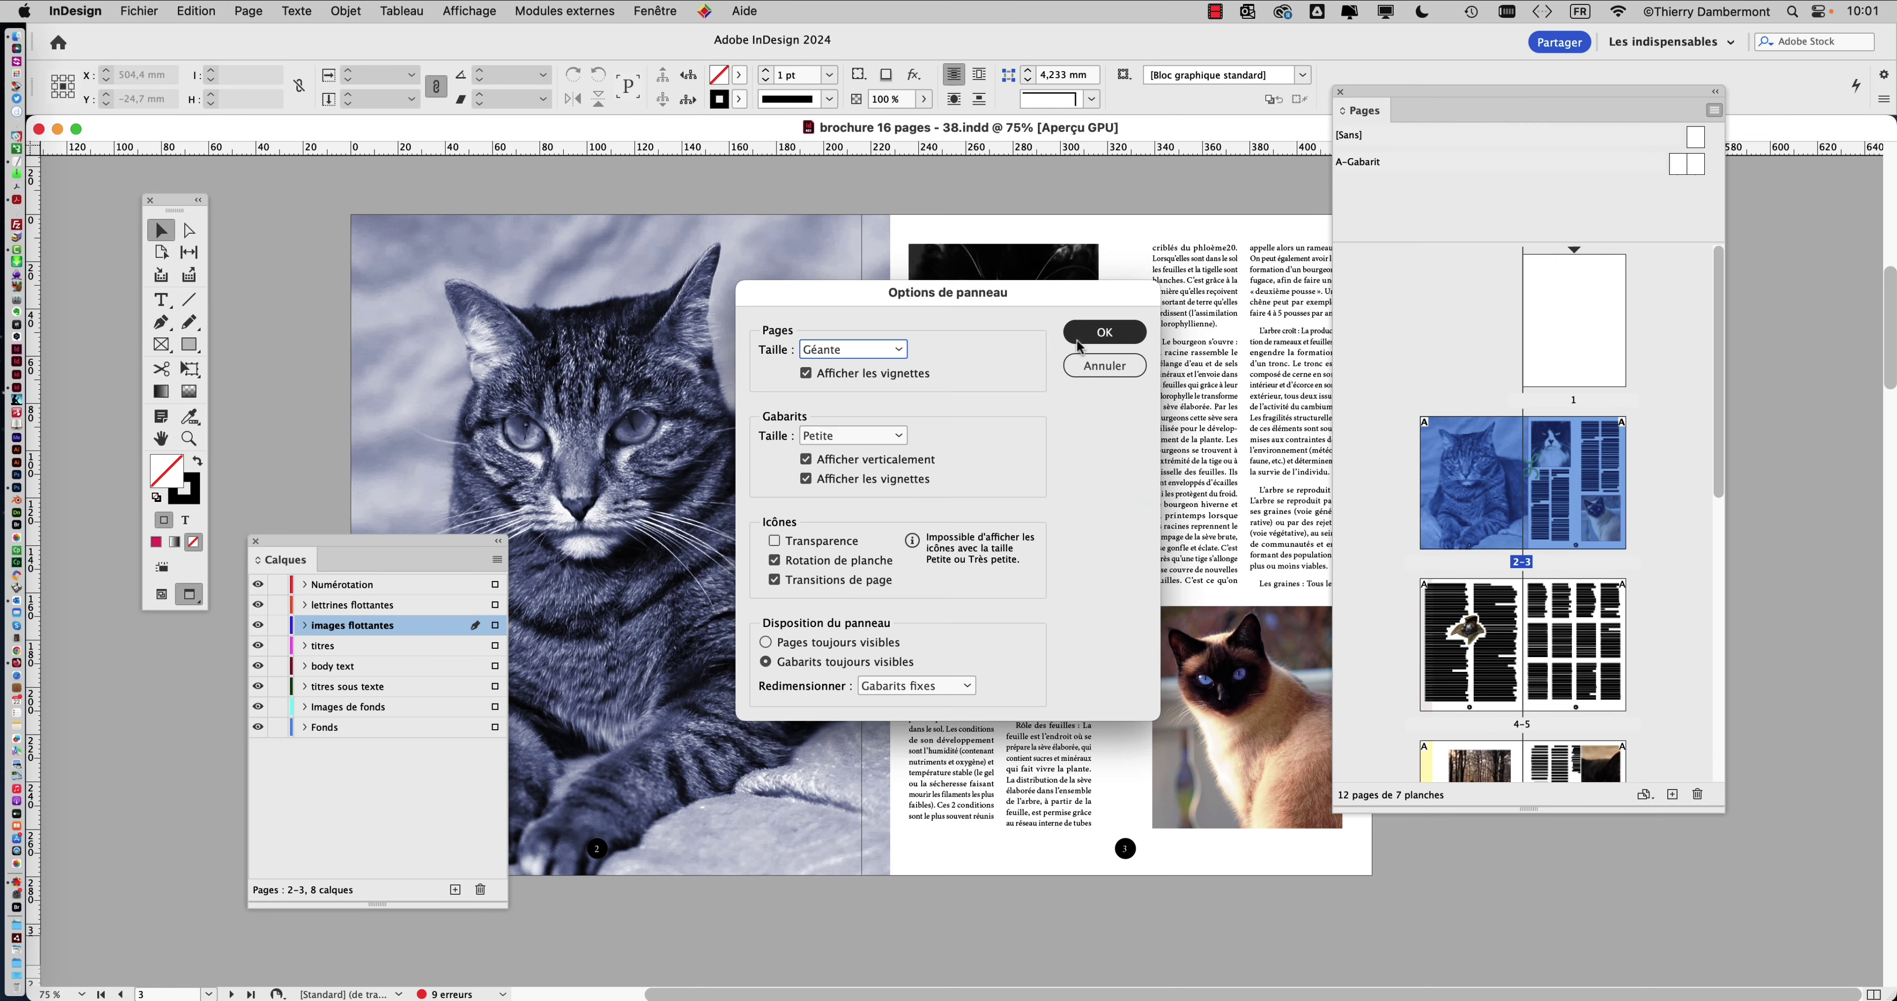
left_click(1082, 332)
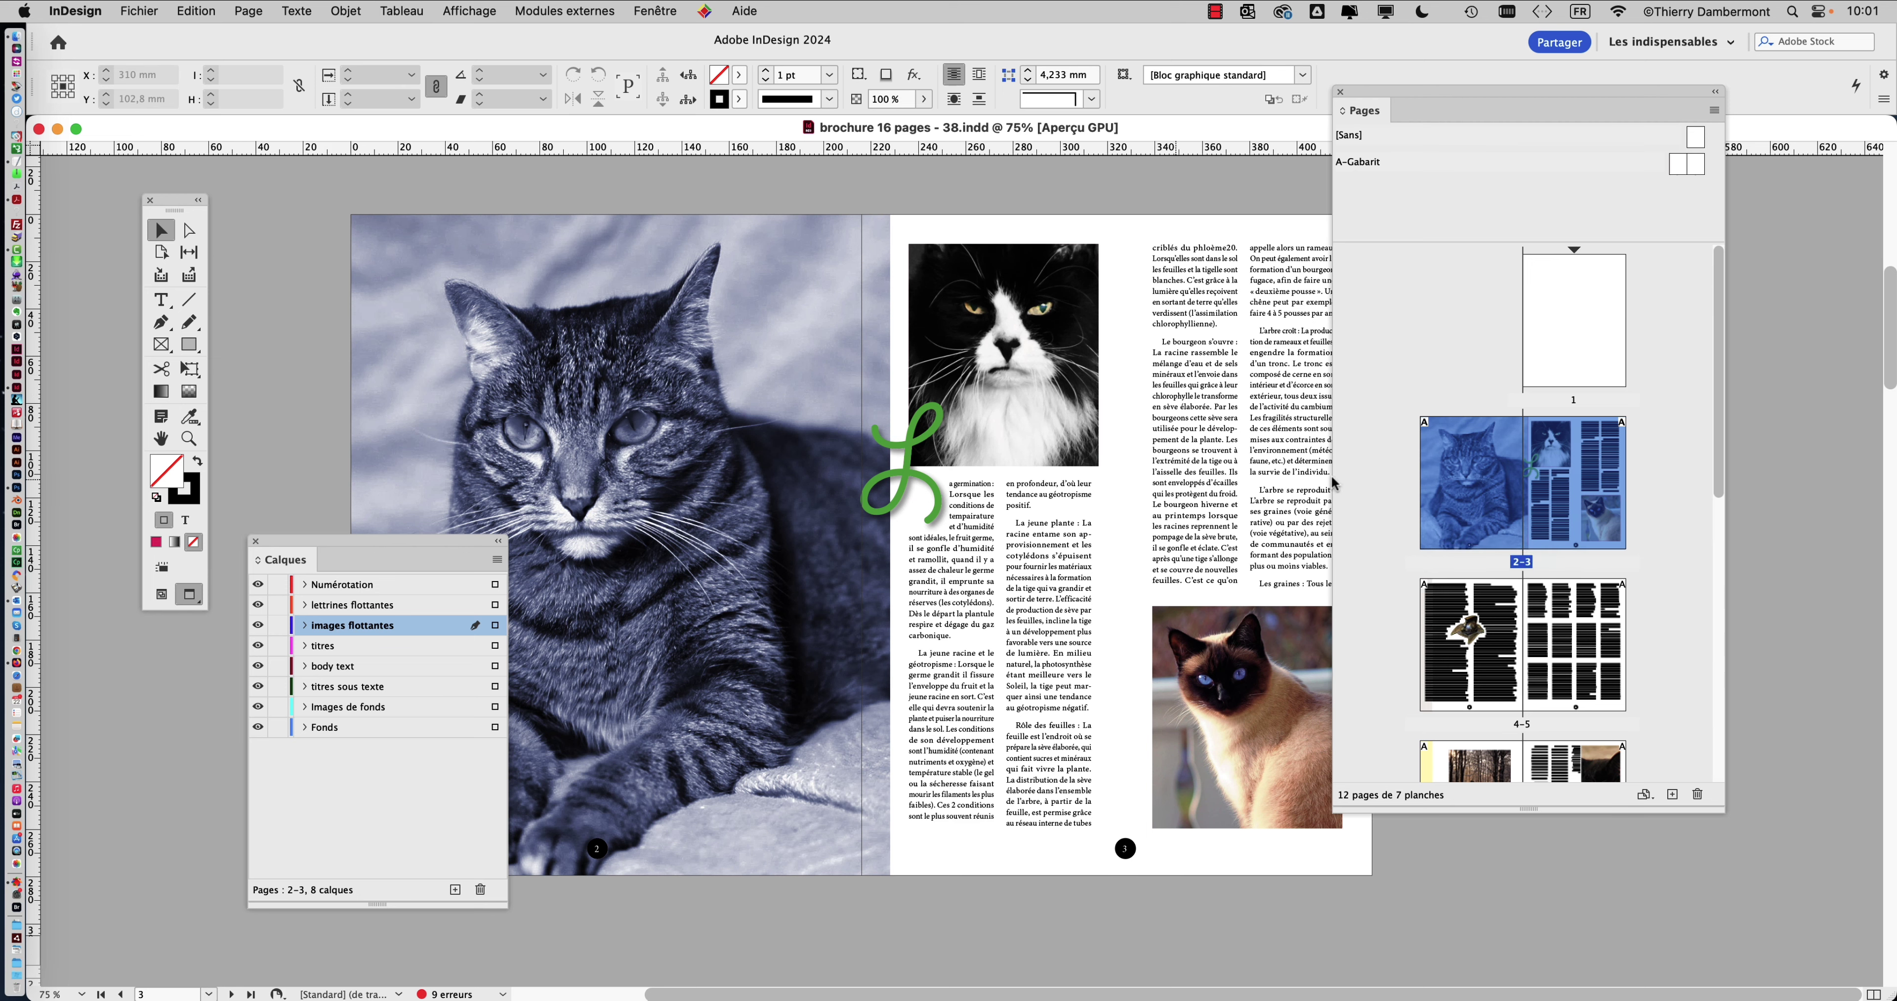
- Examine the spread thumbnails in the Pages panel, from page 1 to page 12
left_click_drag(1399, 91, 1327, 84)
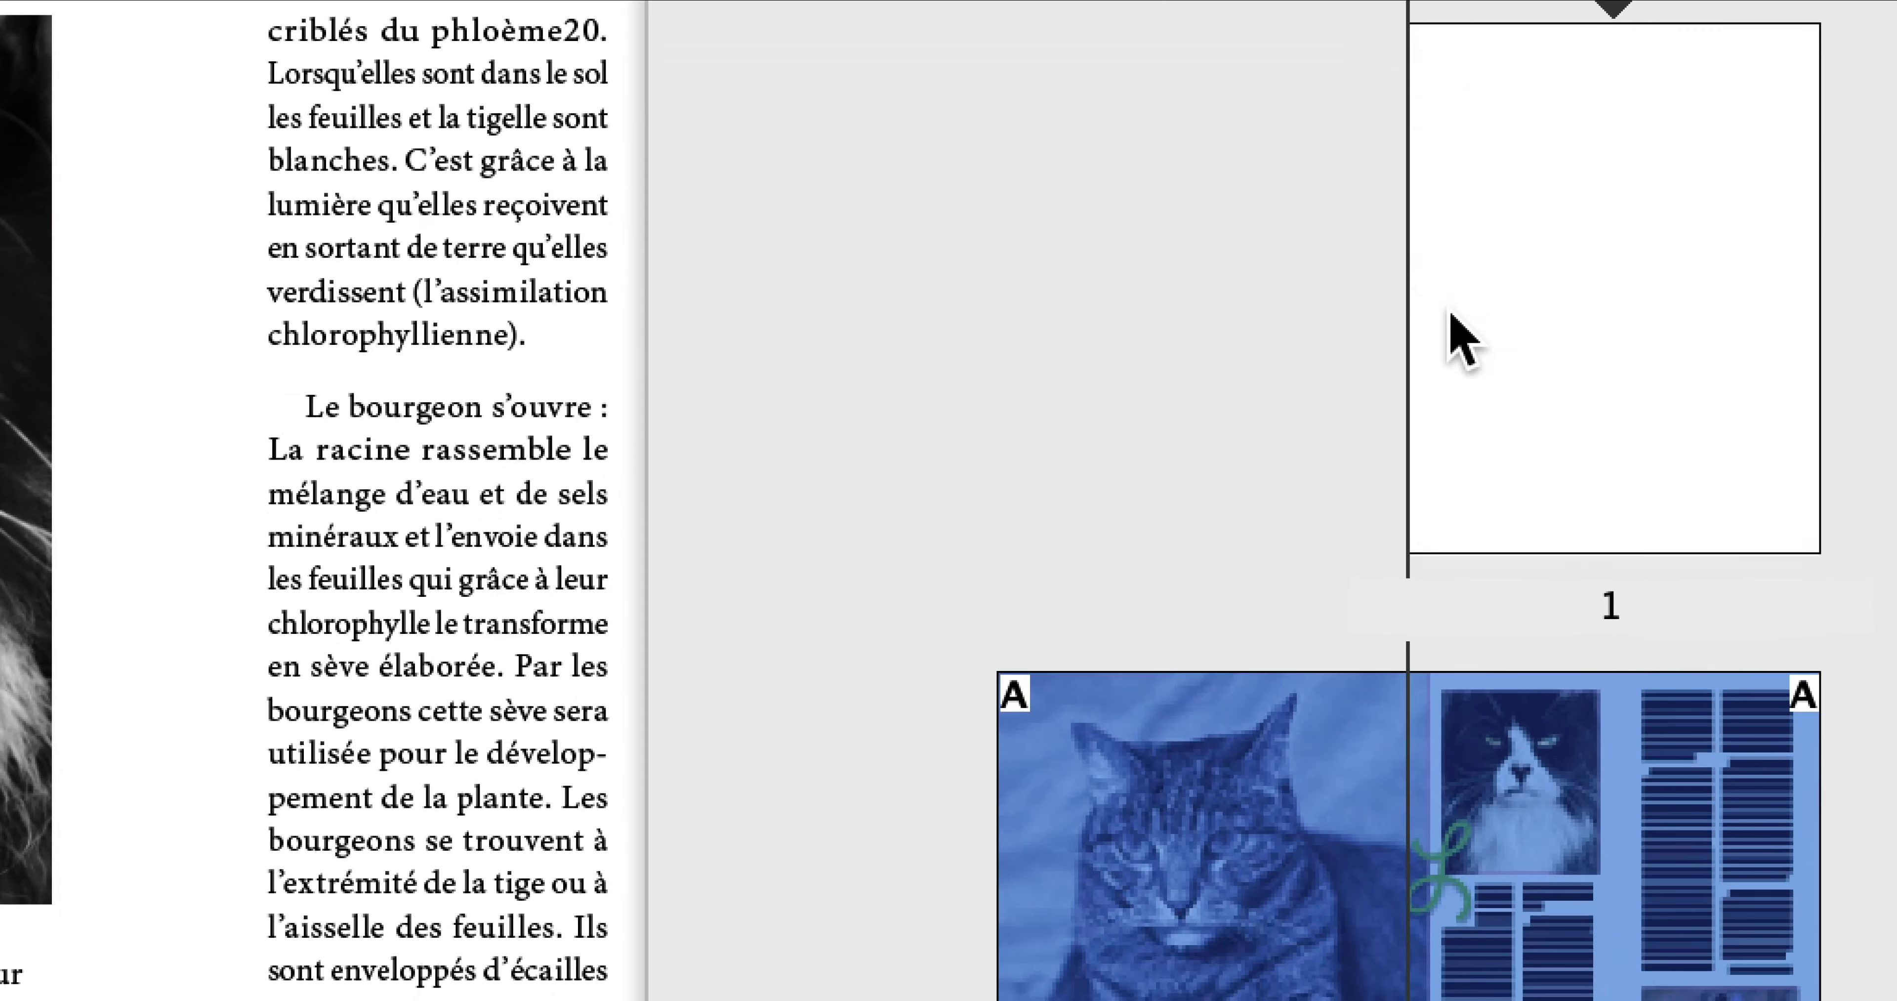
scroll(1461, 367, "down", 8)
scroll(1461, 368, "down", 10)
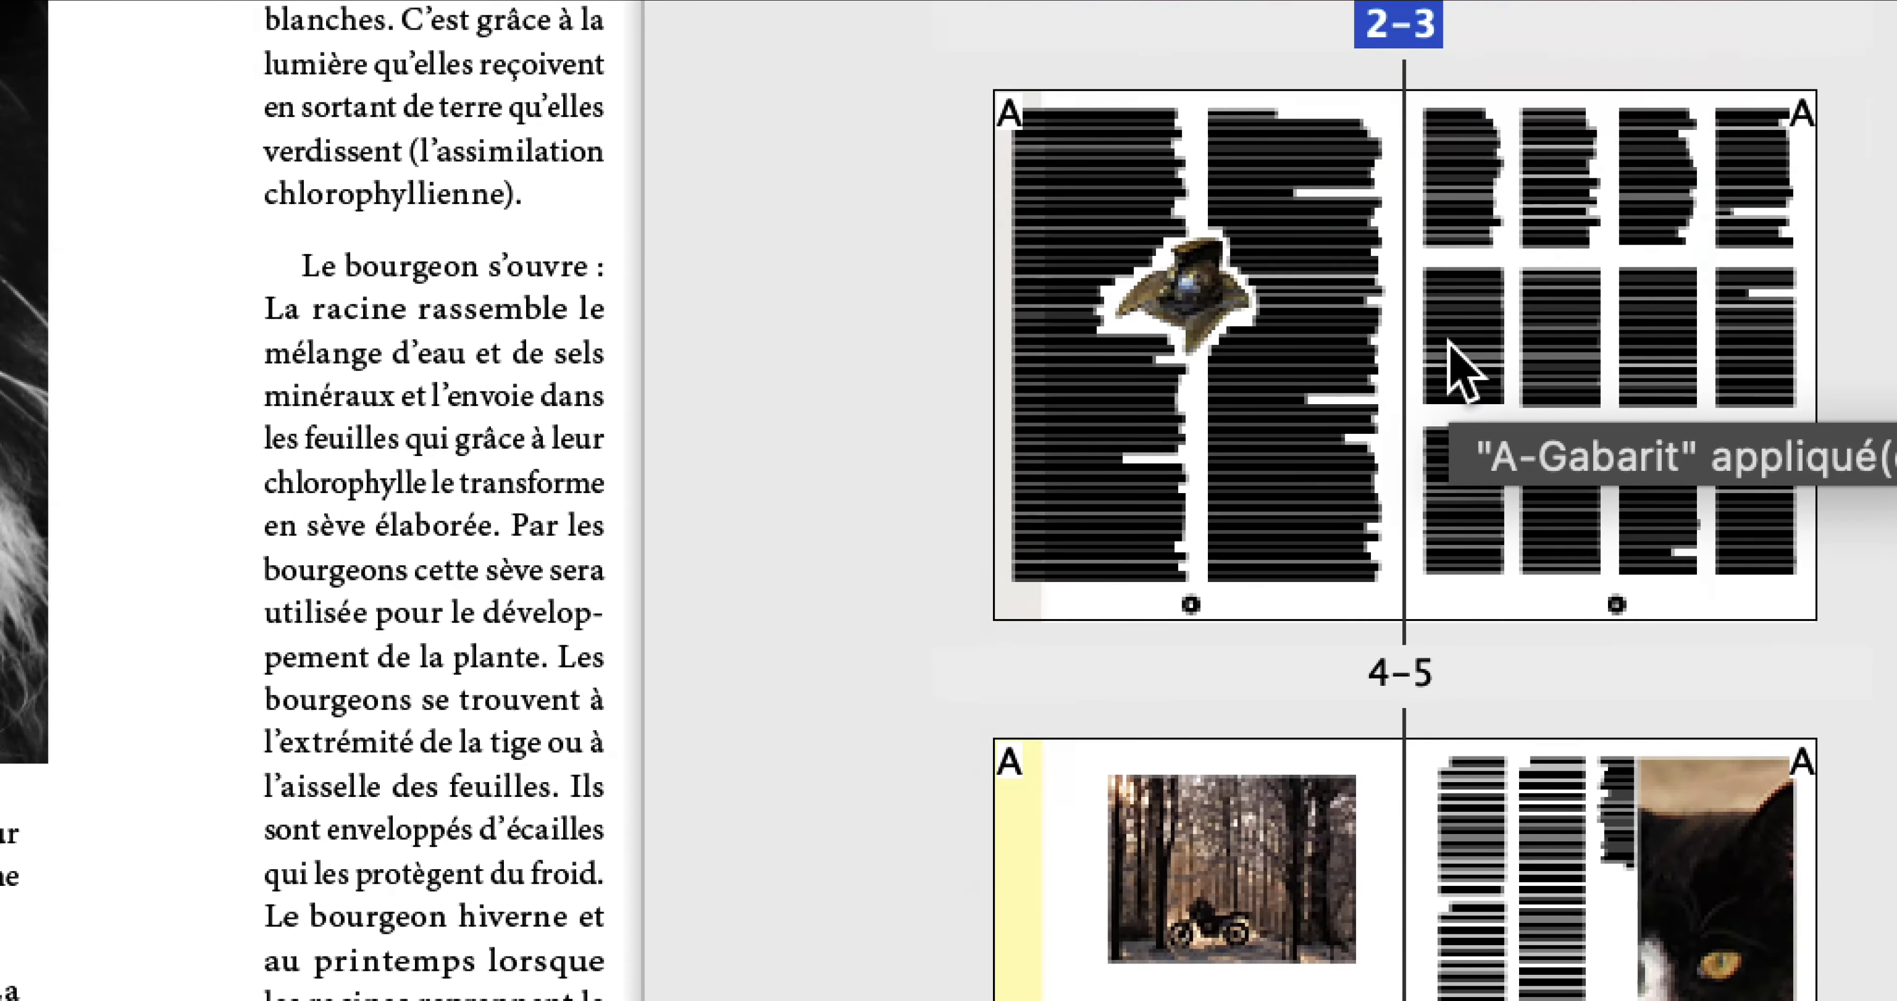
scroll(1447, 346, "down", 8)
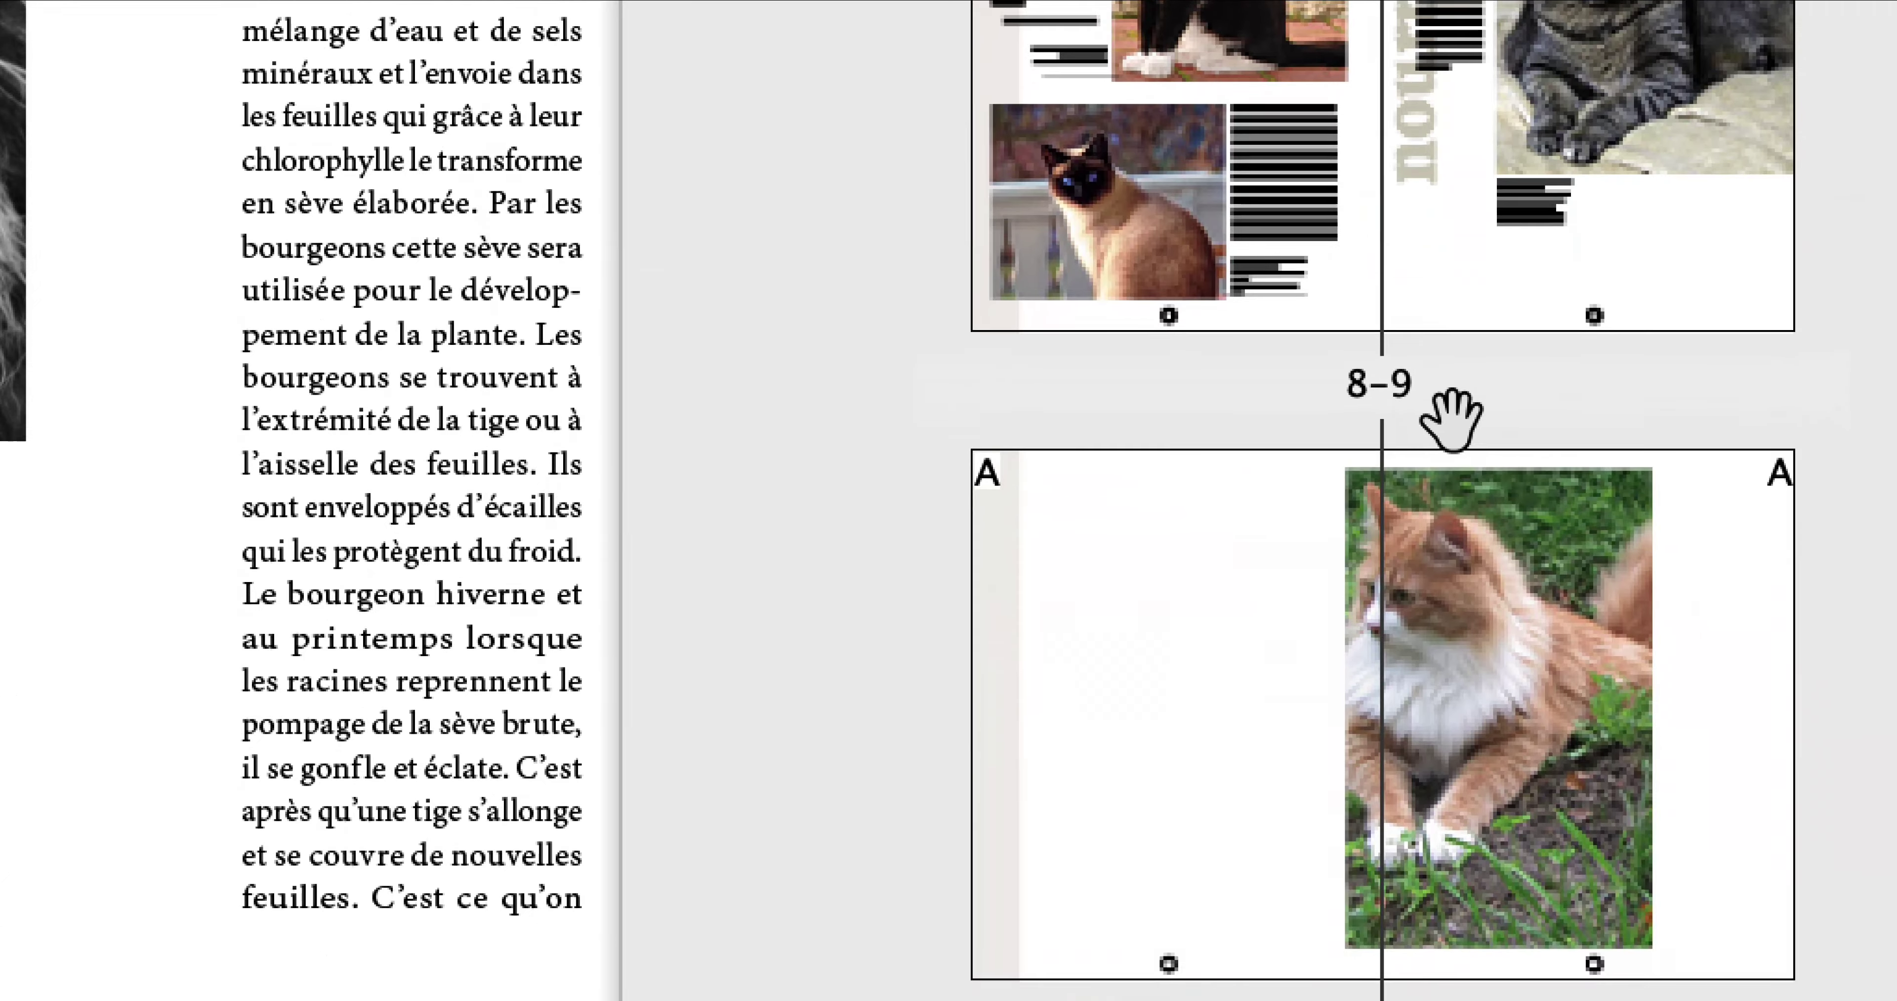
scroll(1455, 515, "down", 2)
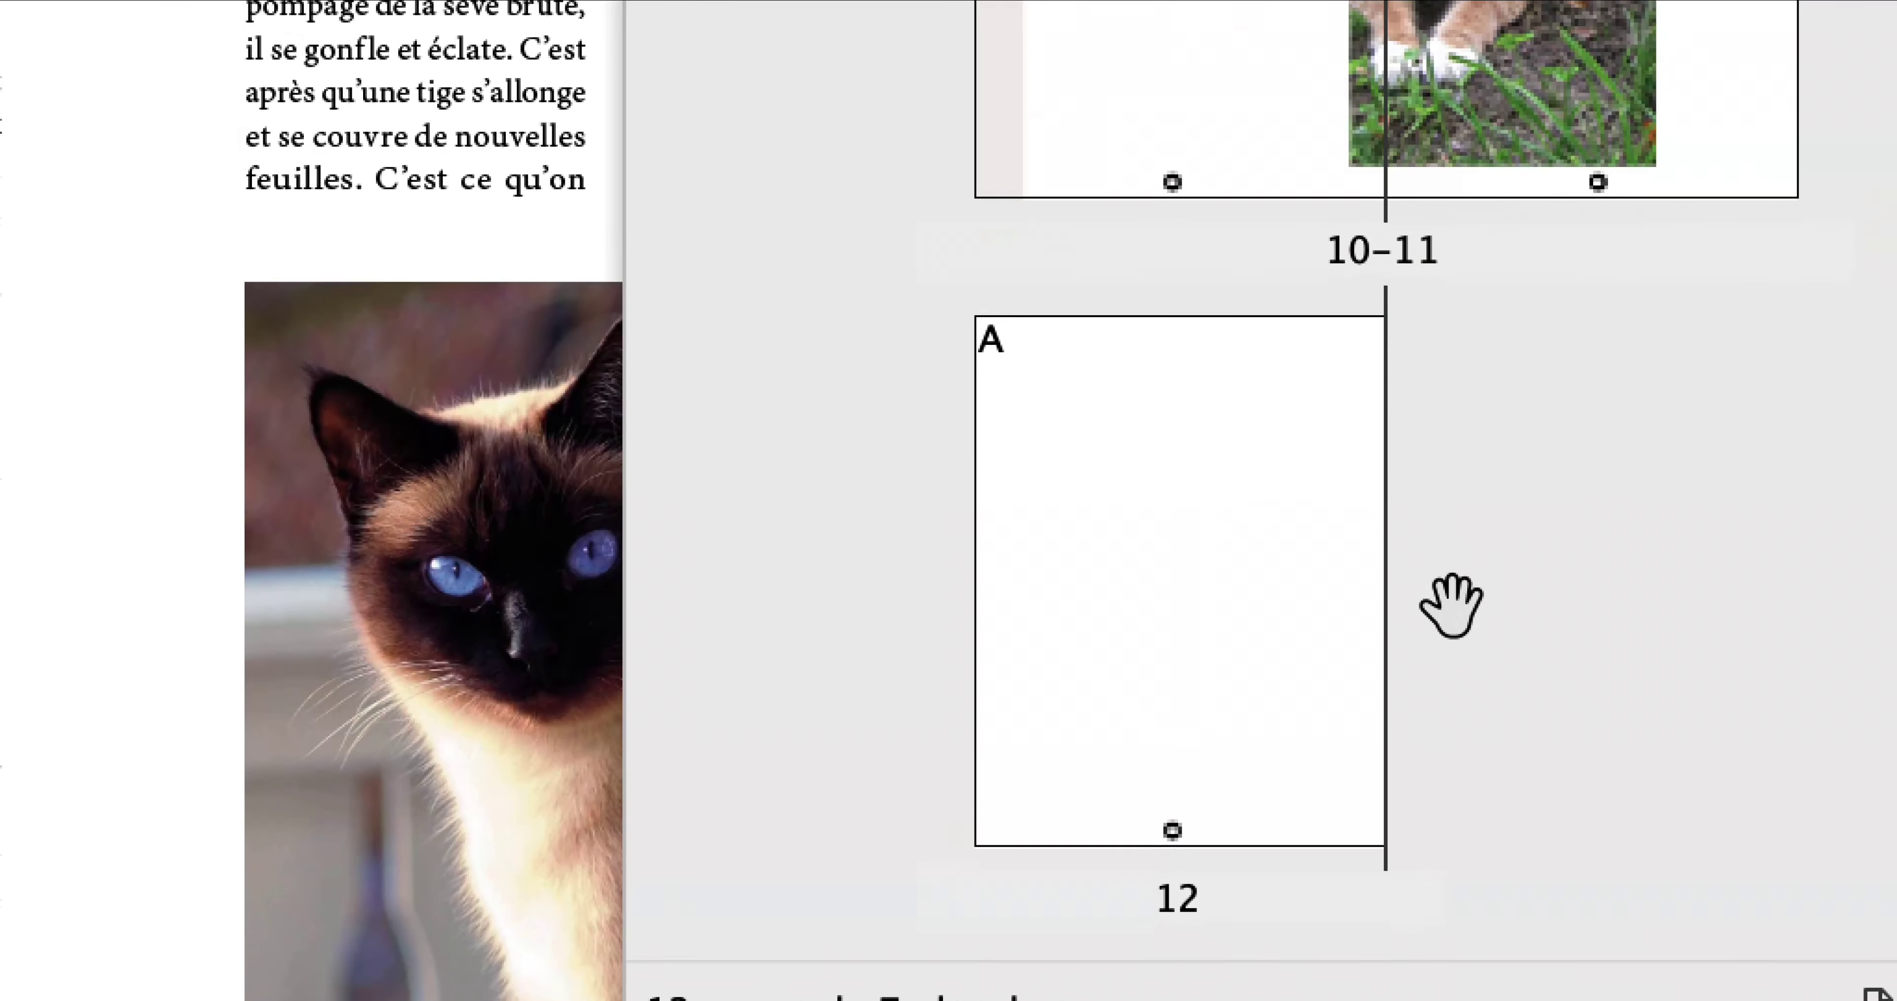
scroll(1454, 604, "up", 8)
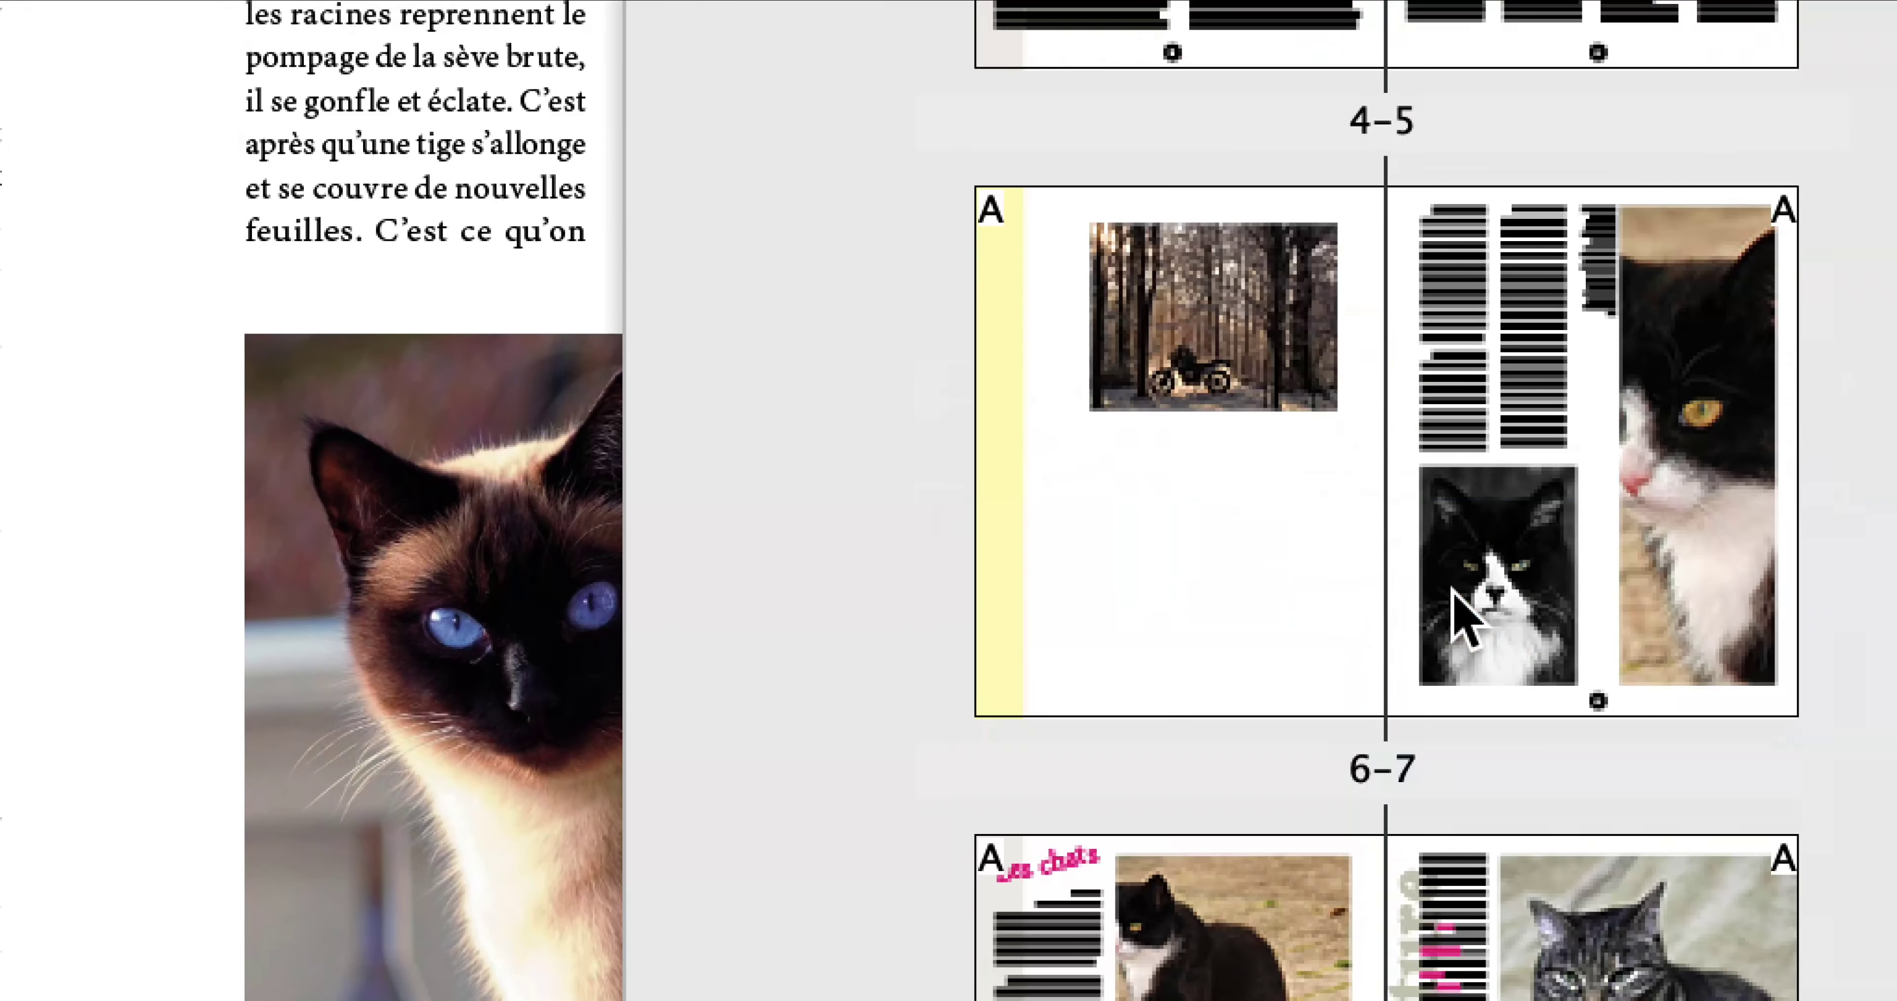
scroll(1451, 588, "up", 3)
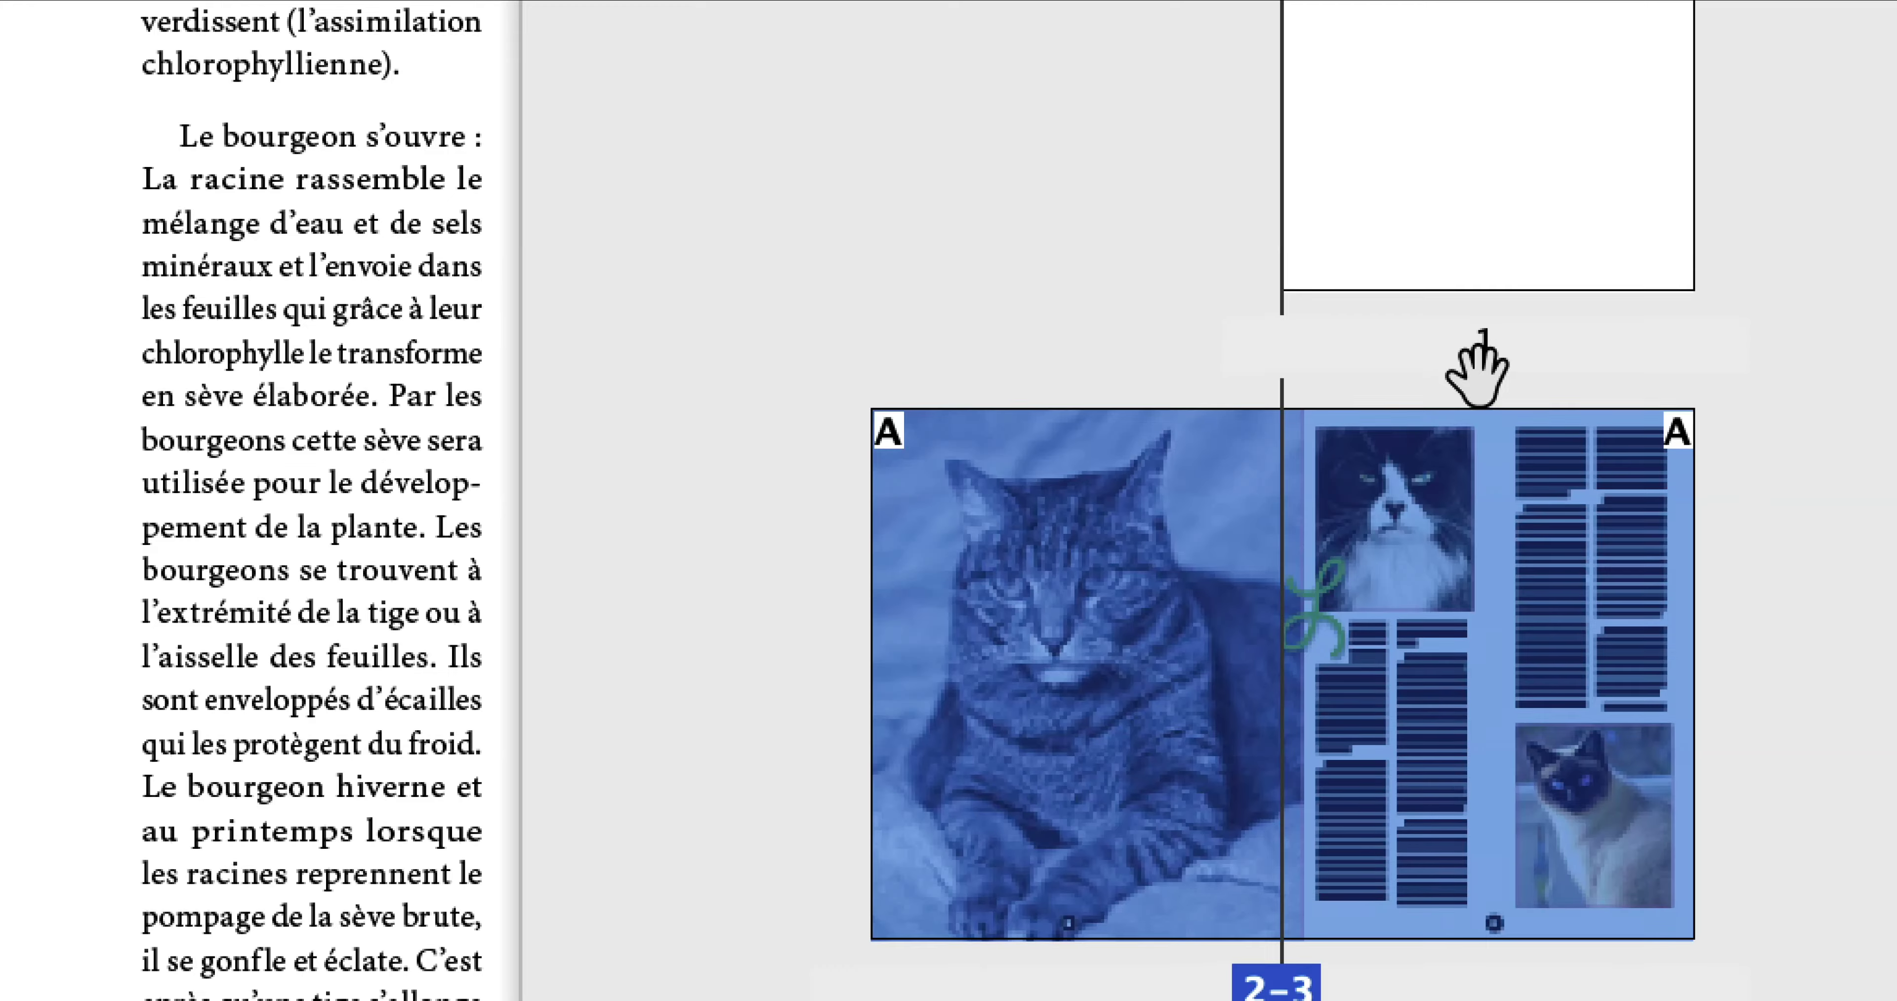
left_click_drag(1476, 372, 1503, 304)
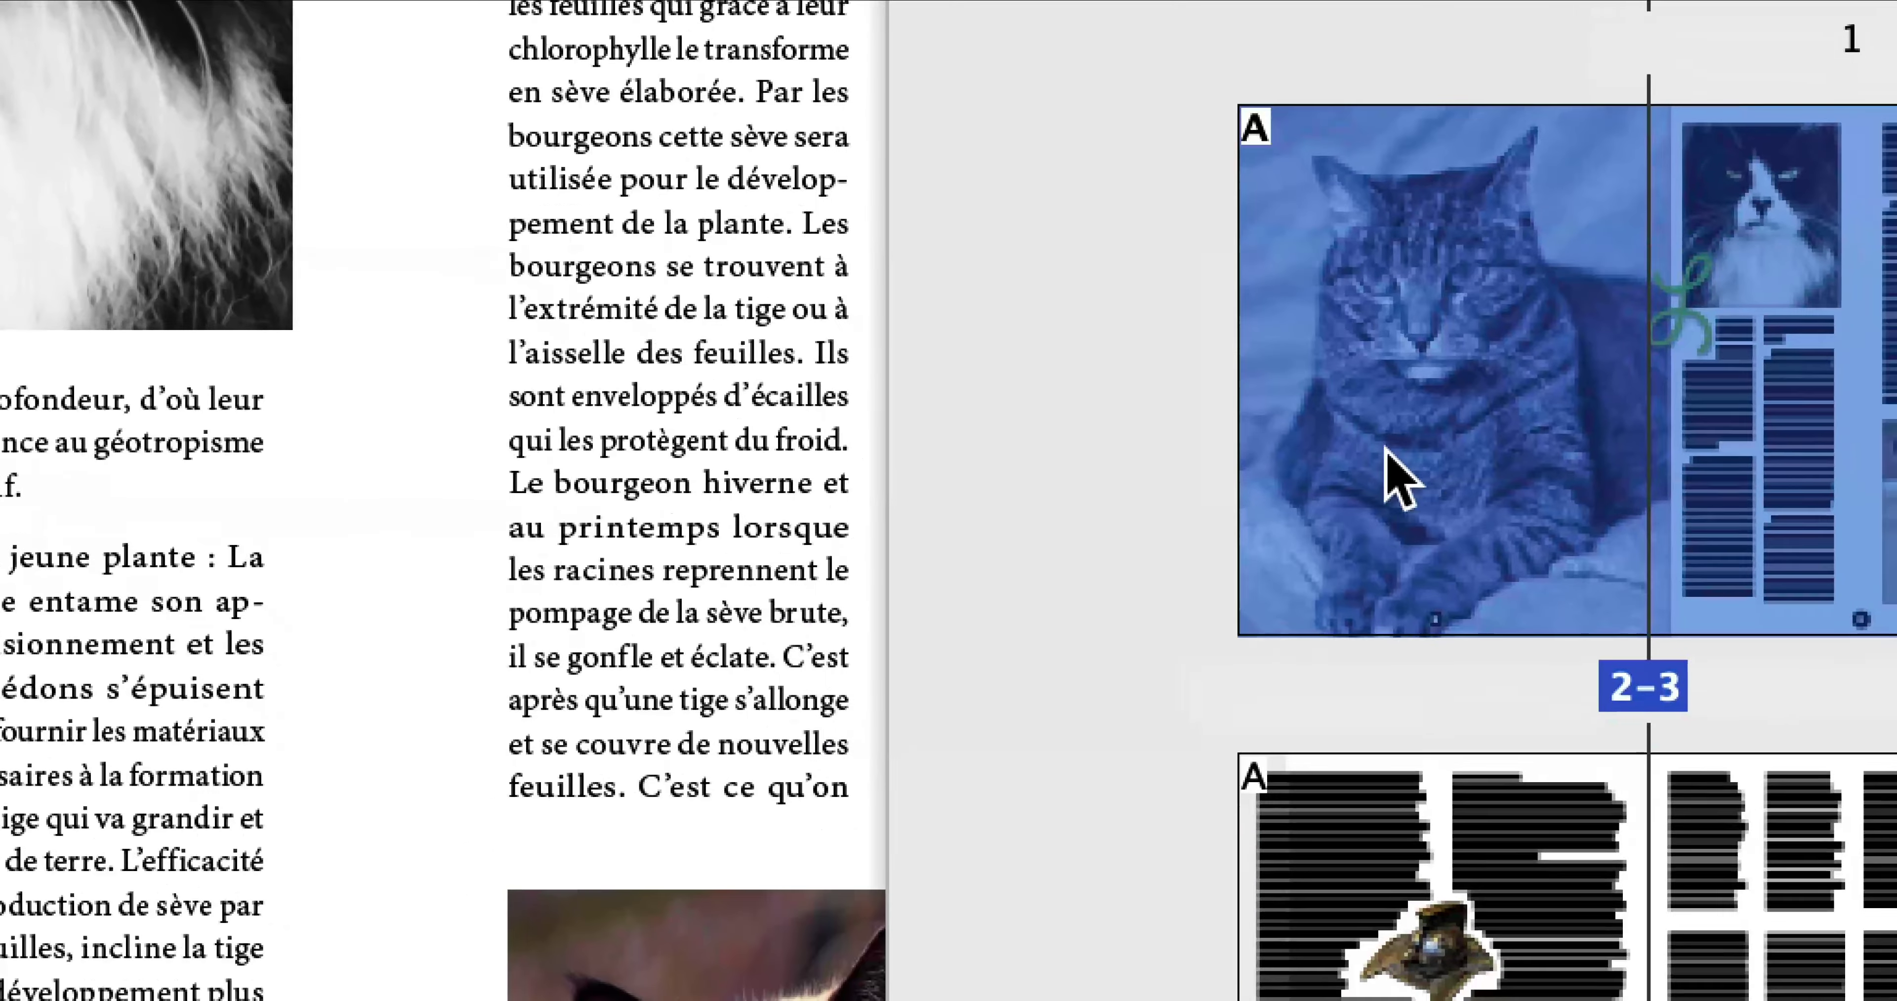
left_click(1391, 489, "alt")
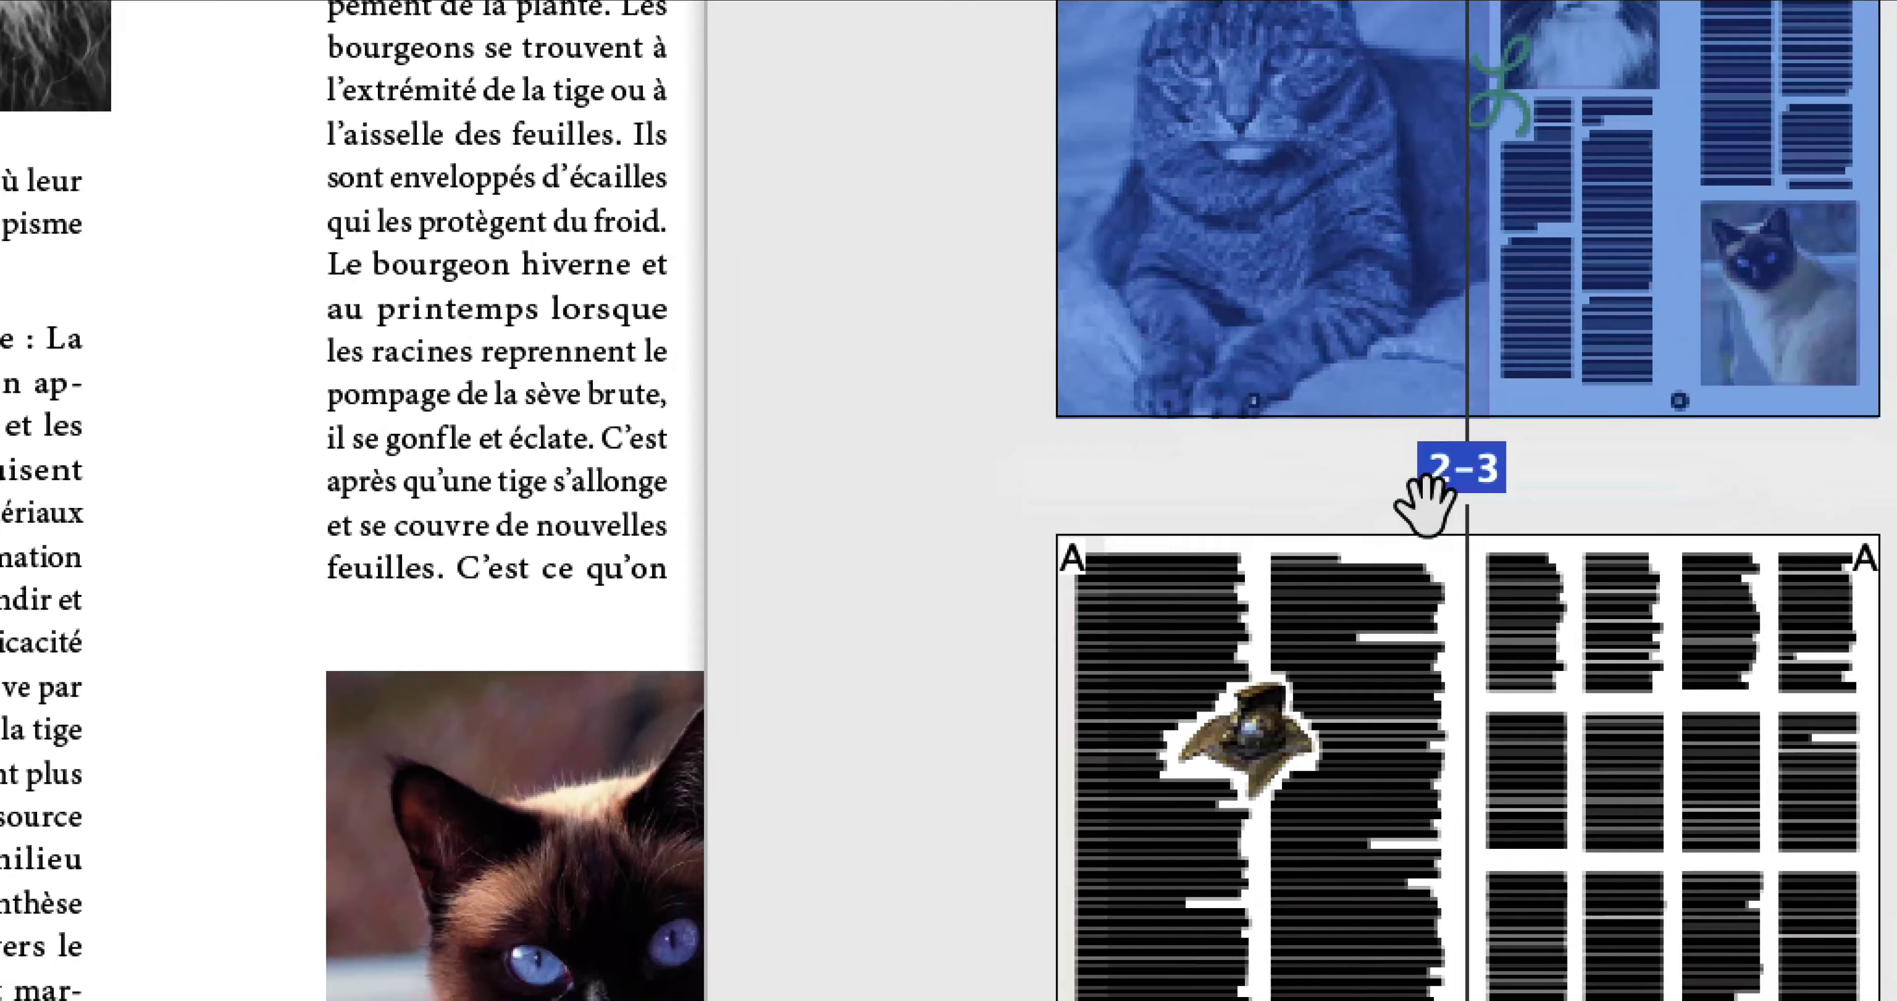
scroll(1488, 364, "down", 10)
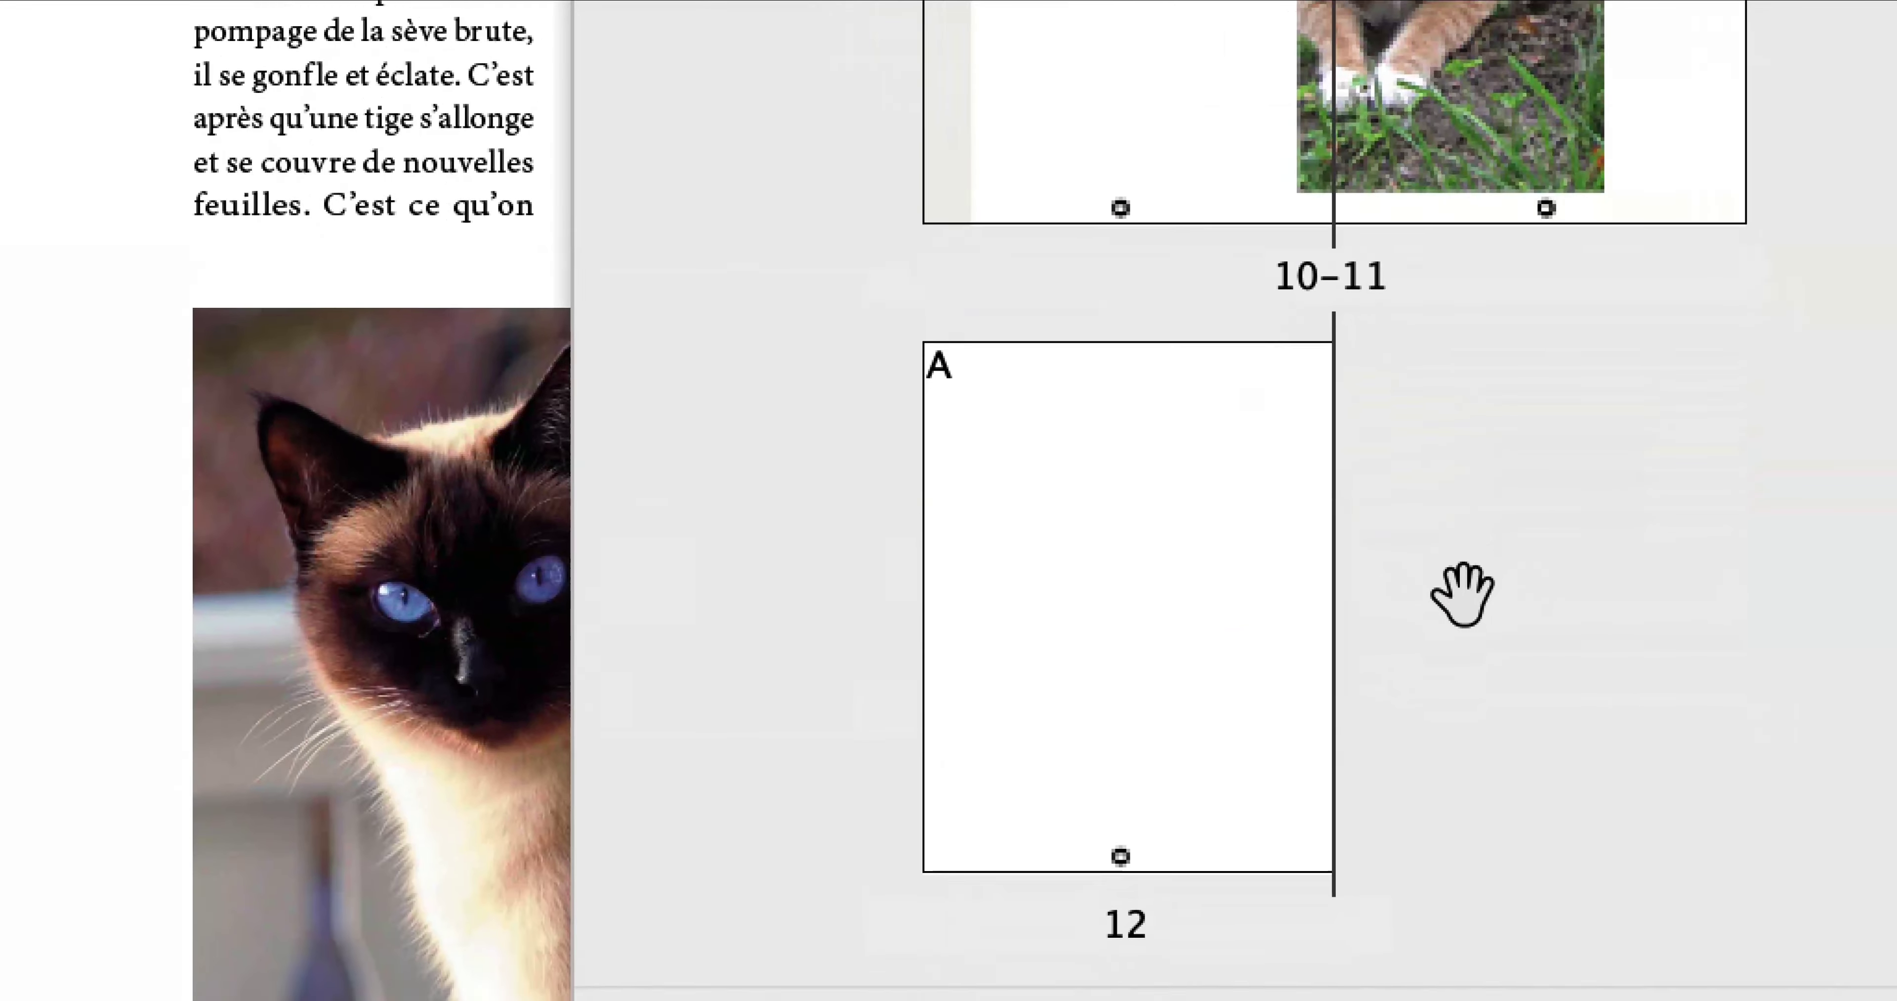
scroll(1465, 610, "up", 5)
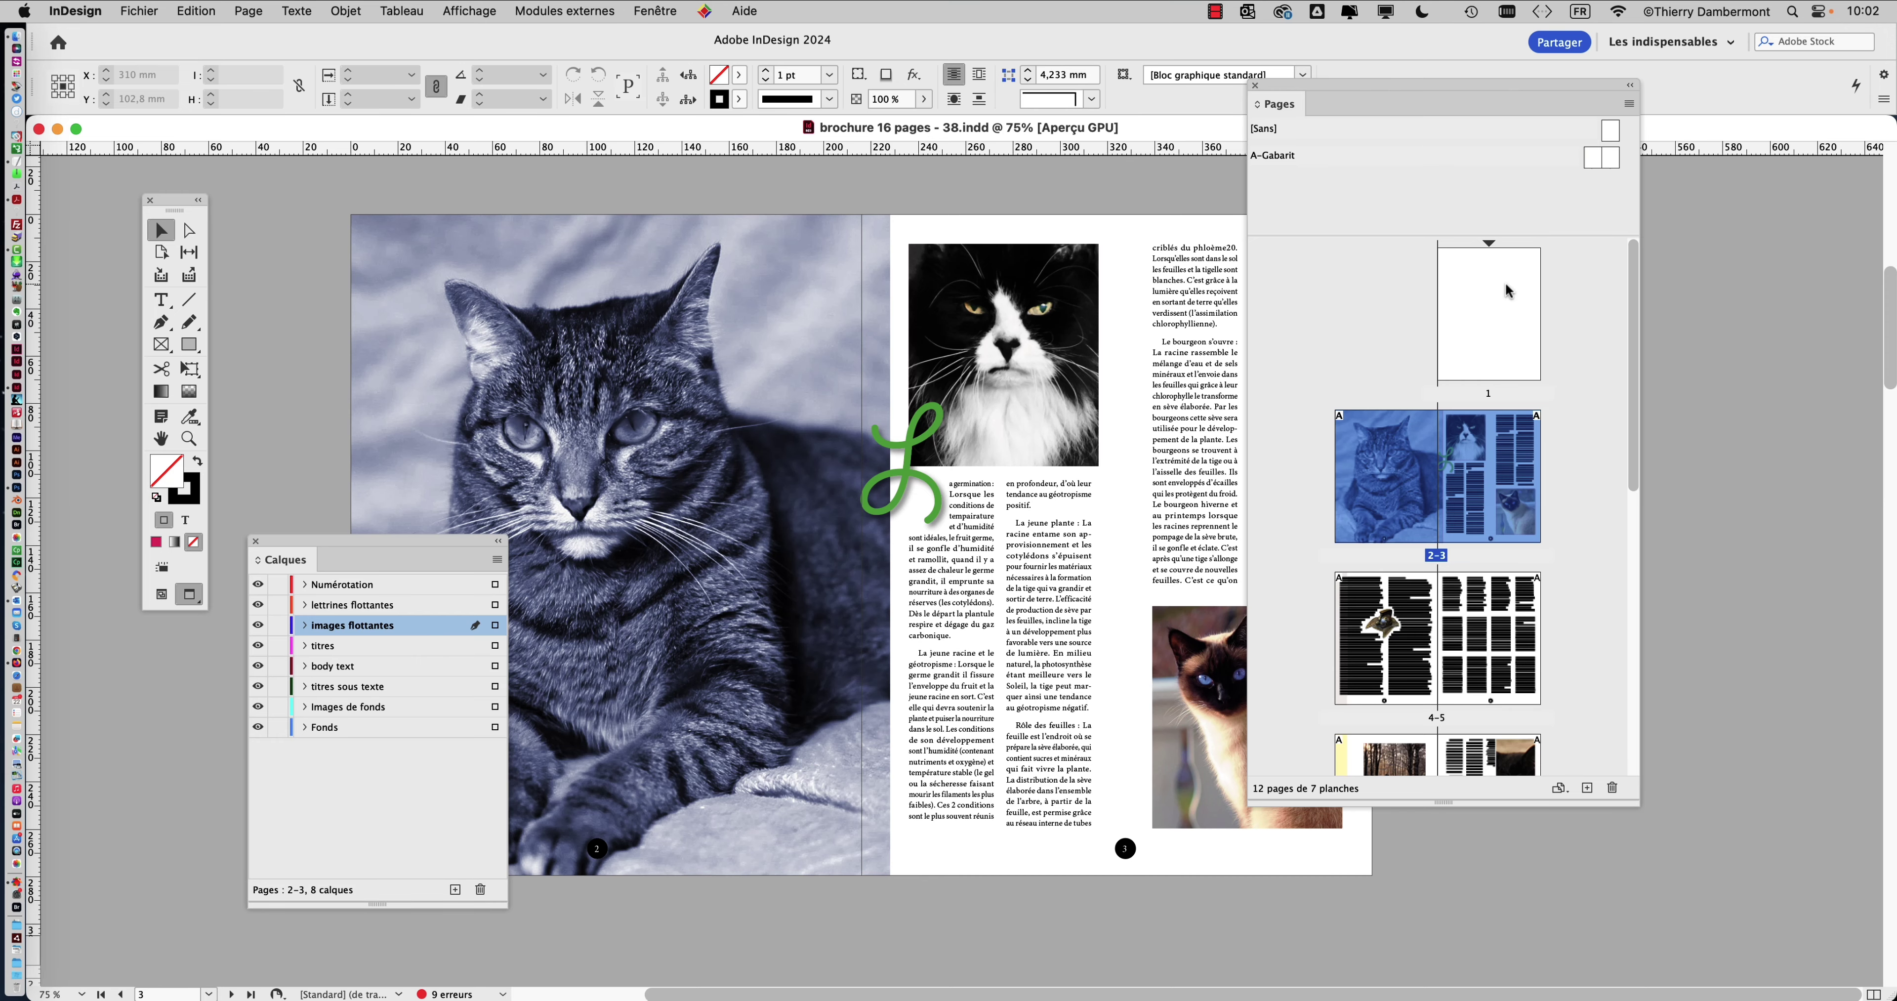
scroll(1505, 291, "down", 10)
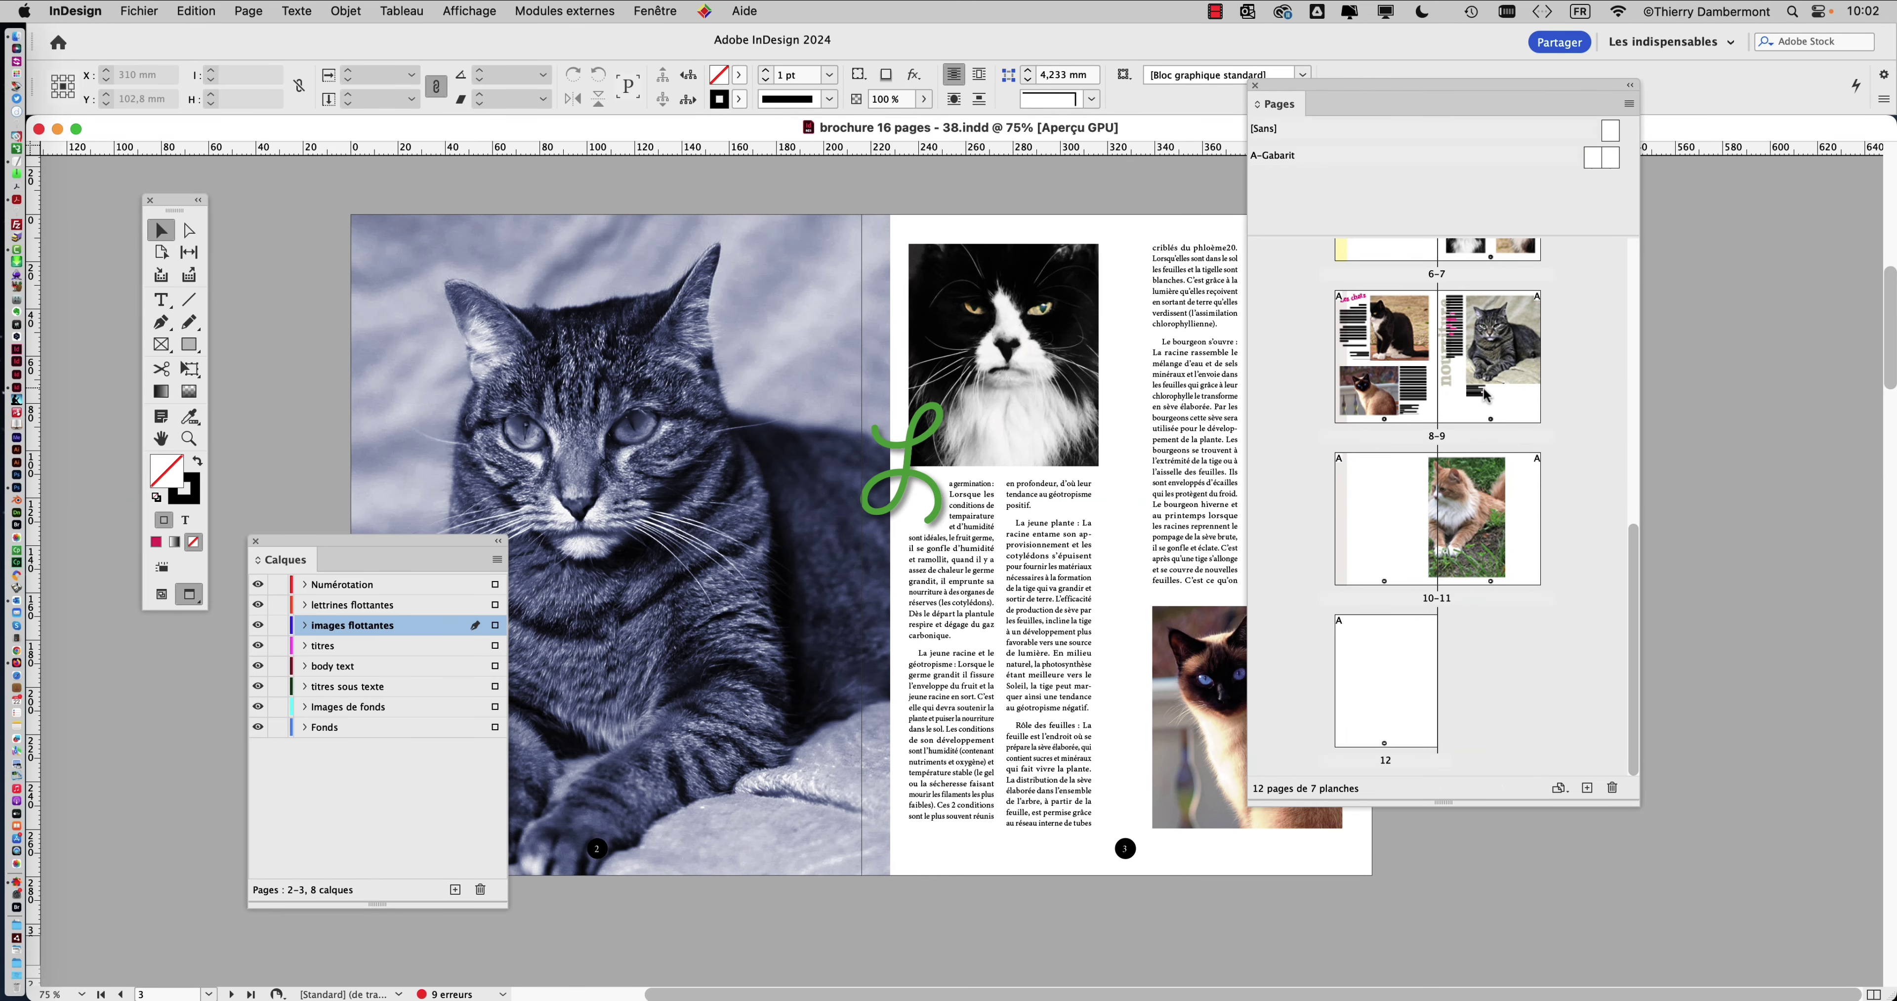
scroll(1459, 228, "up", 10)
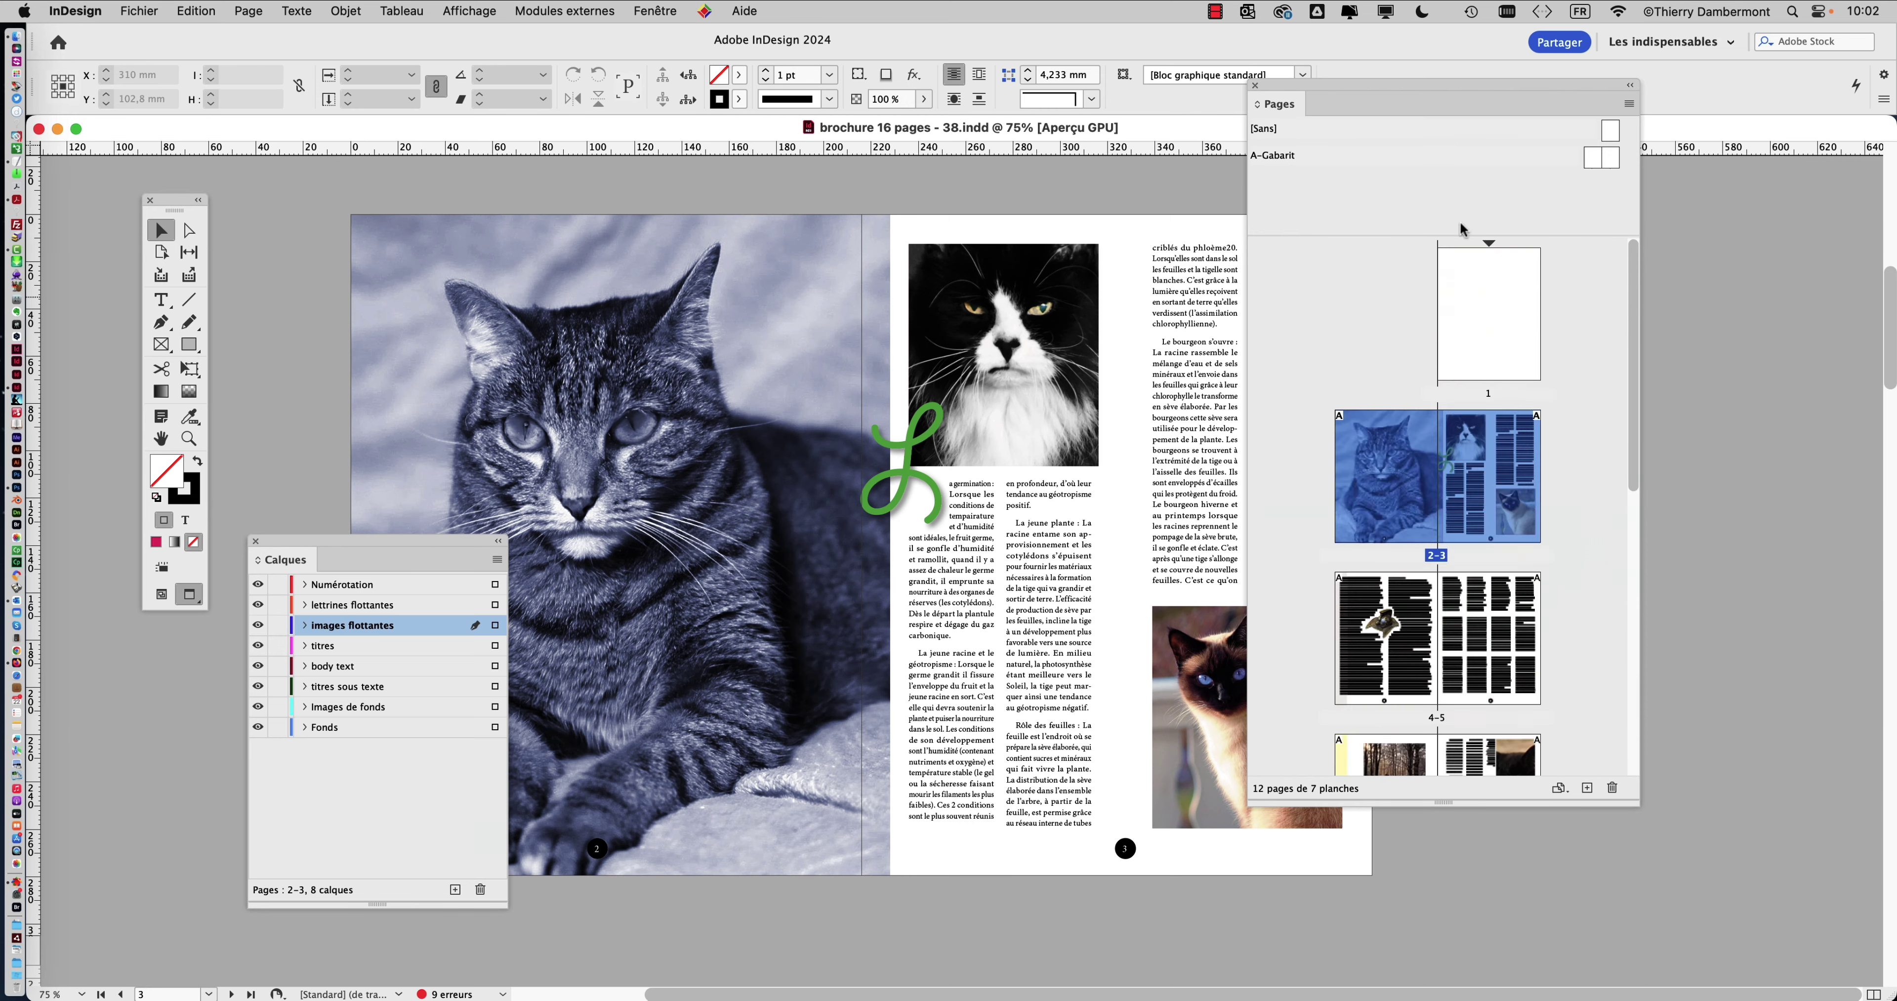
- Reposition the Pages panel over the right-hand page of the spread and make it much wider
left_click_drag(1328, 87, 1464, 168)
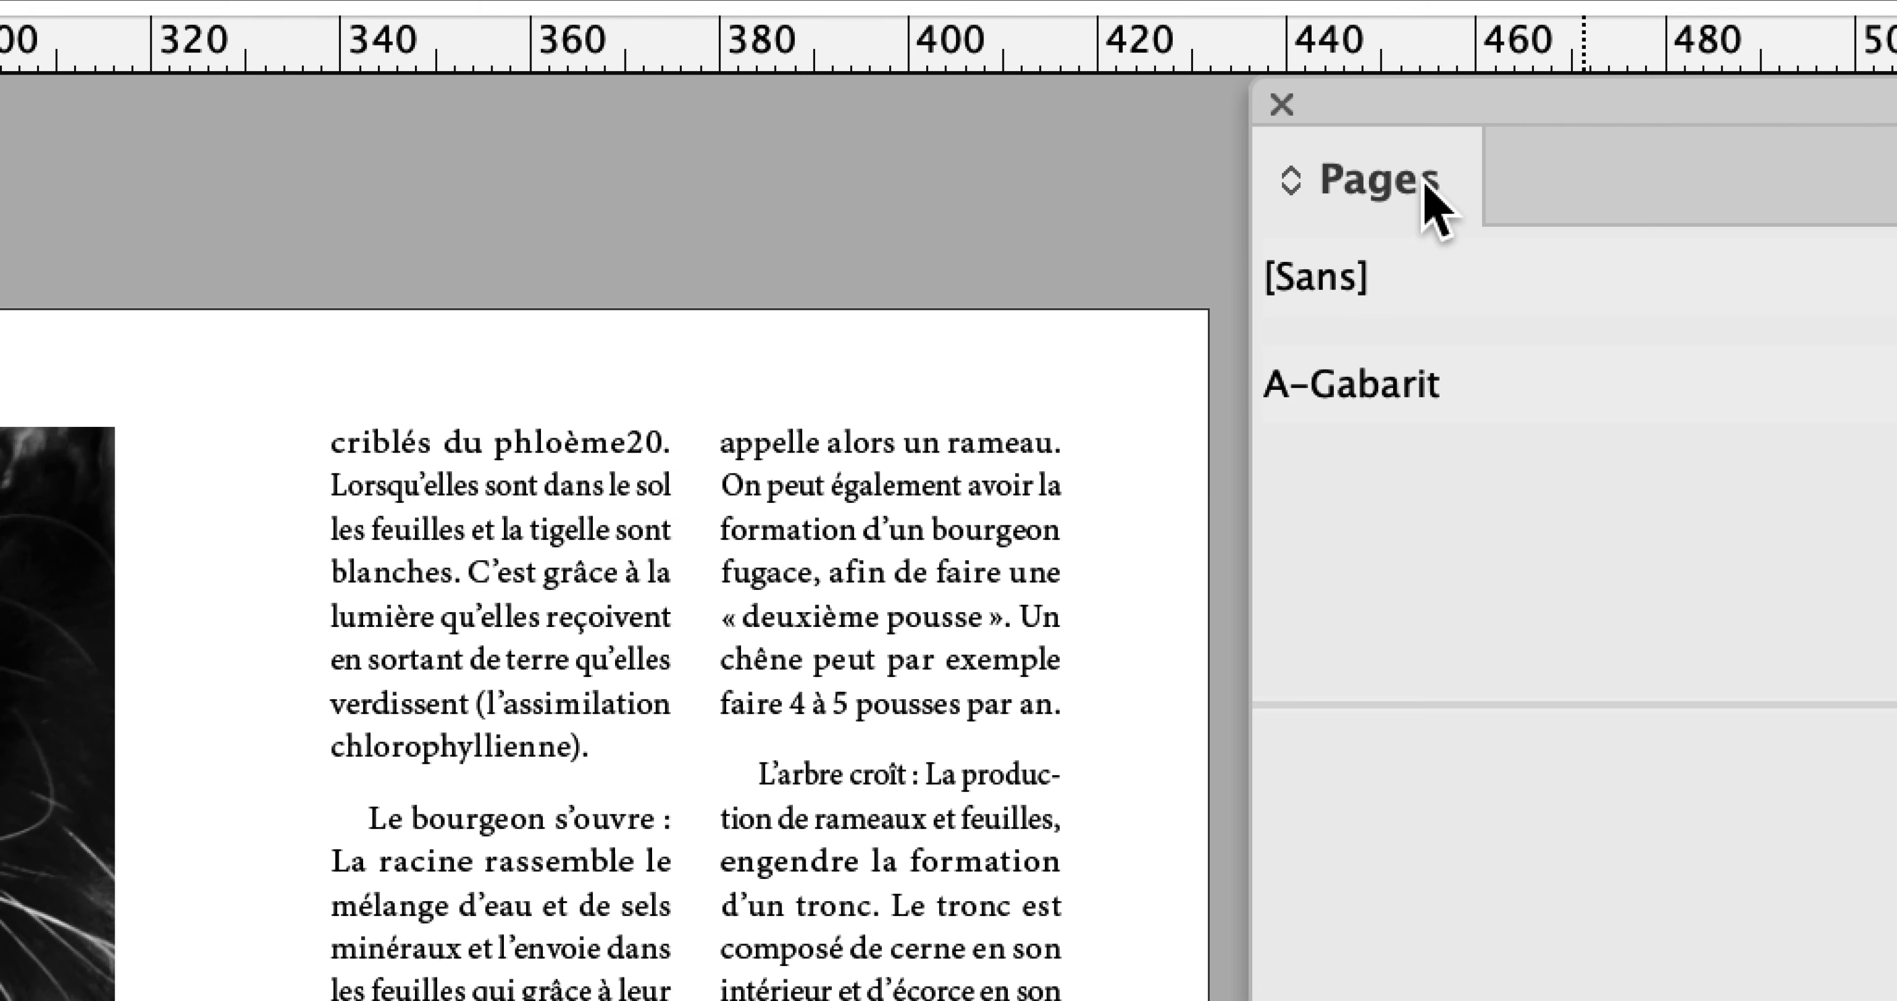
left_click_drag(1447, 191, 1156, 191)
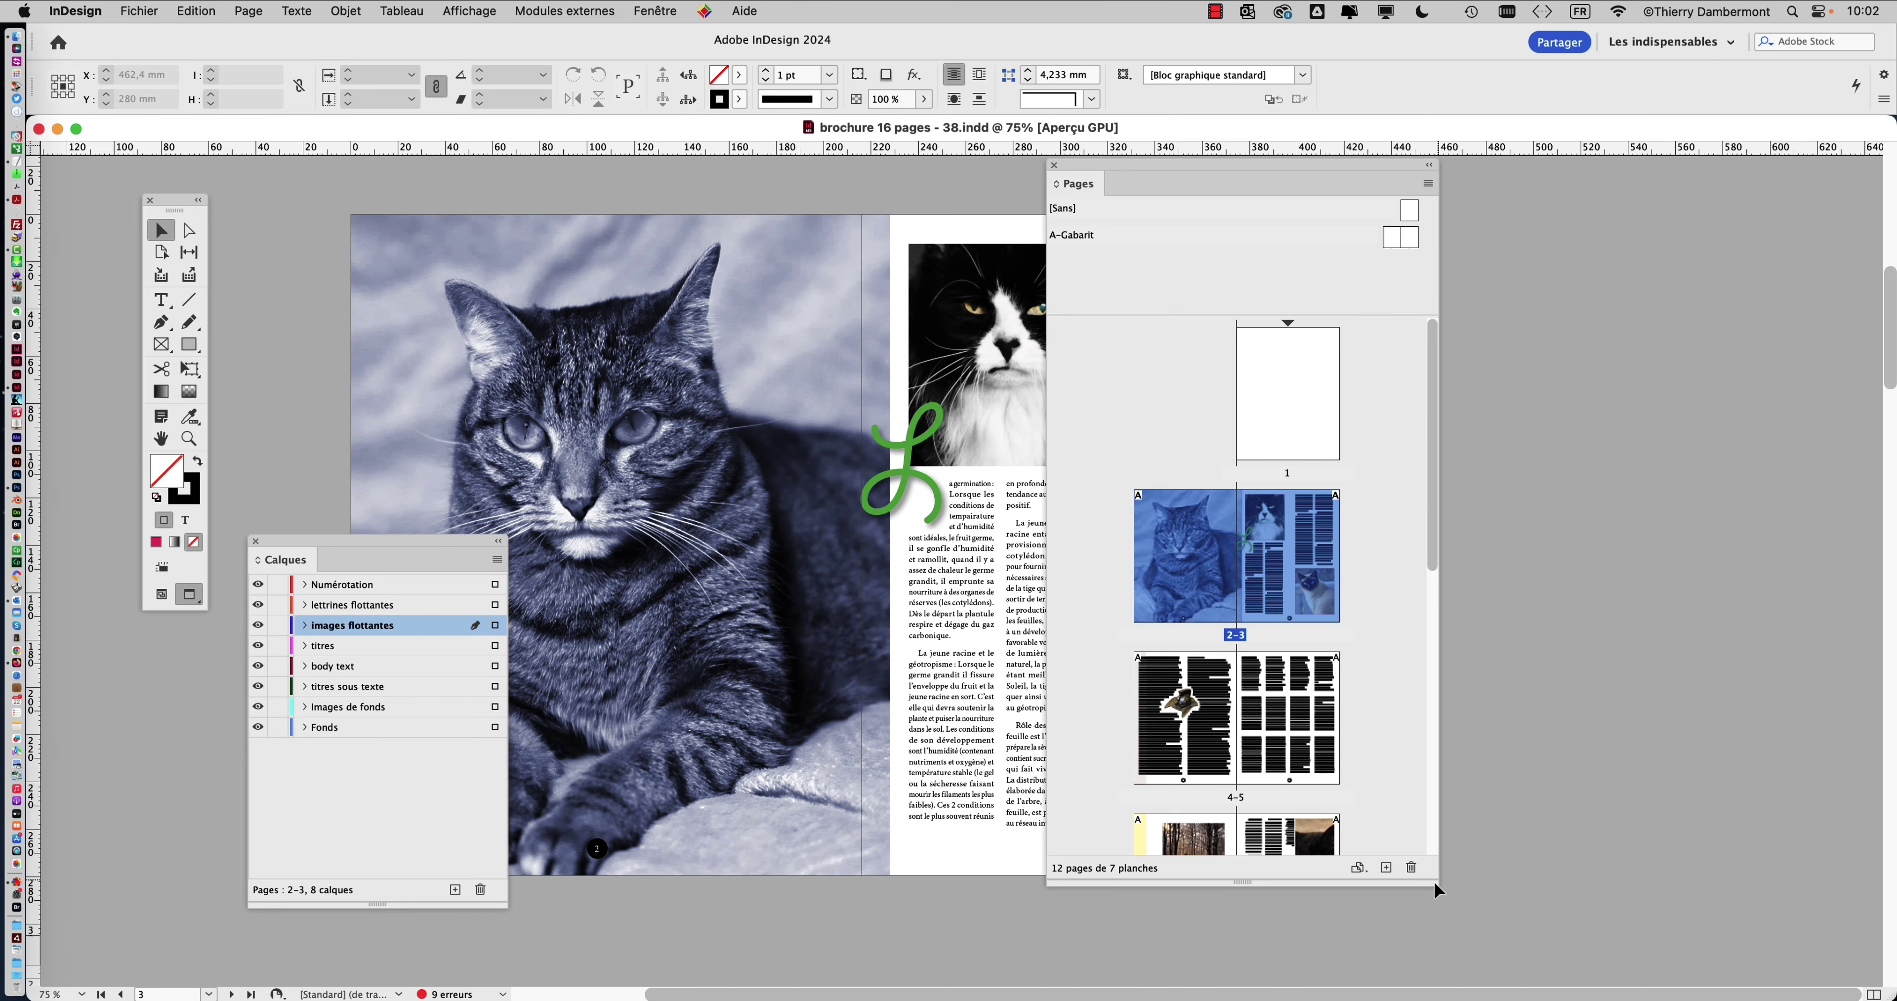
left_click_drag(1436, 891, 1808, 938)
scroll(555, 315, "down", 1)
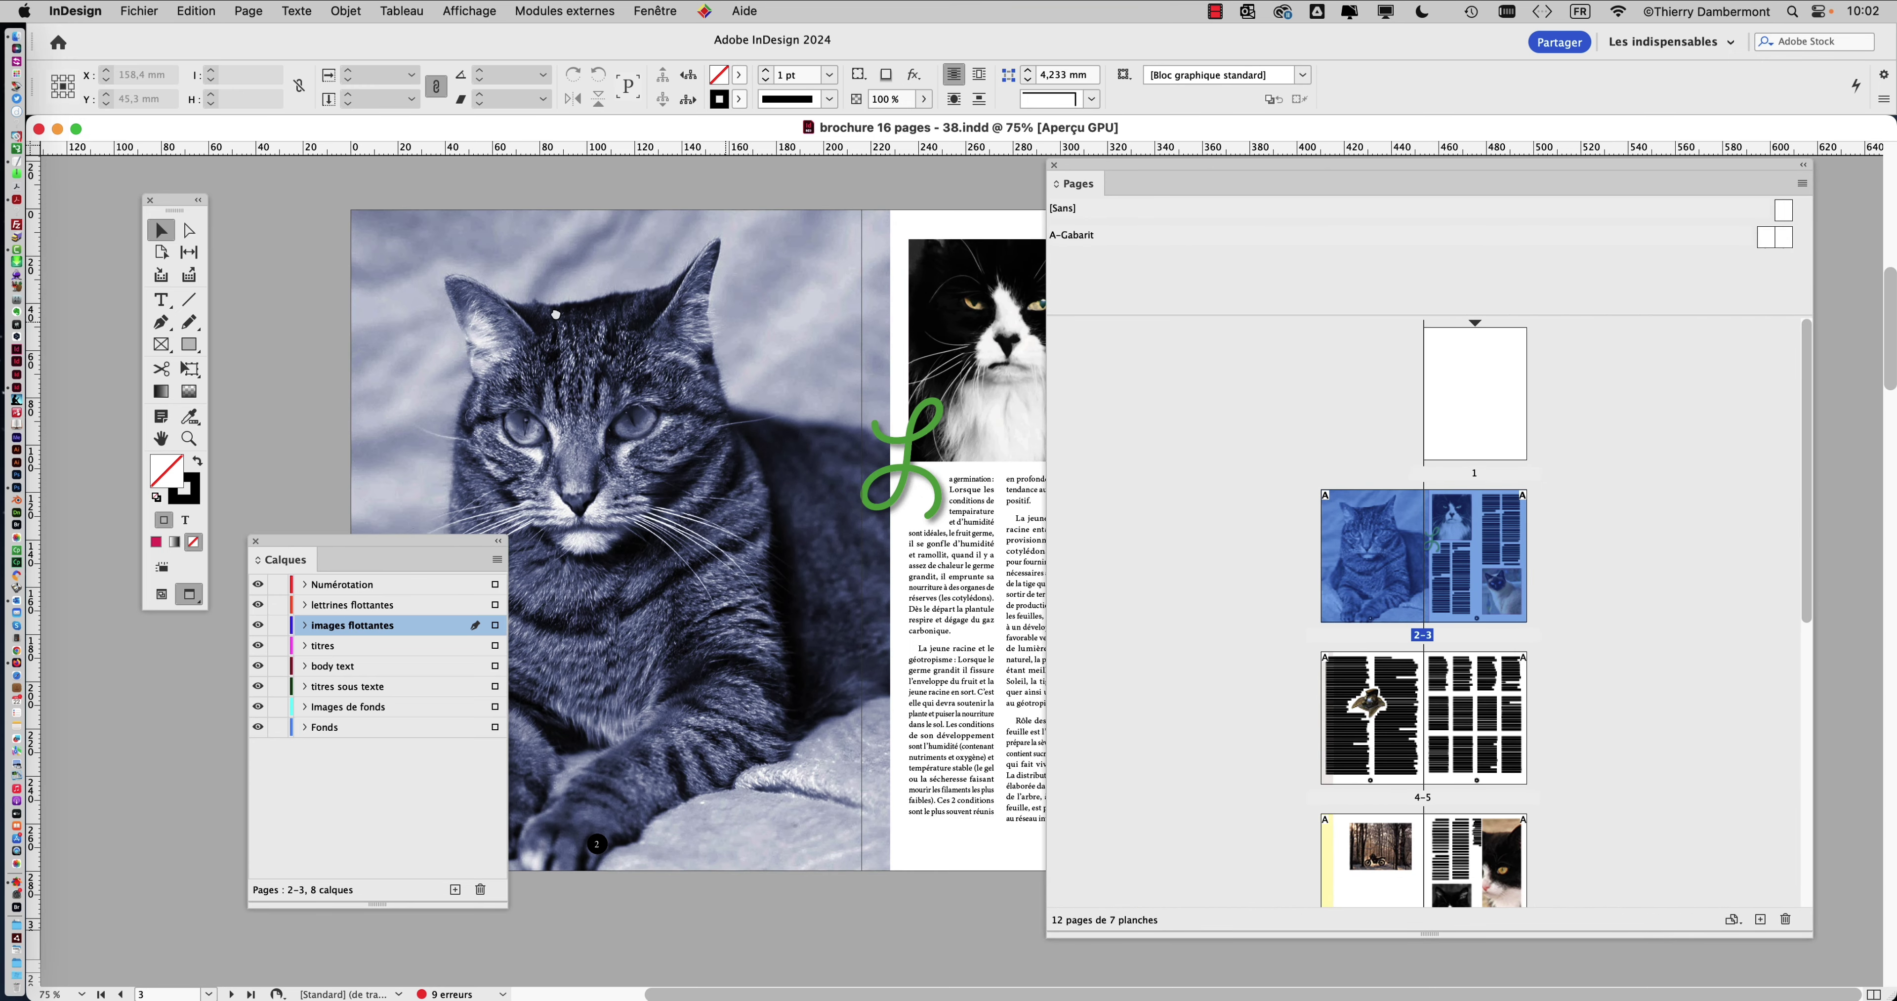
scroll(555, 315, "down", 2)
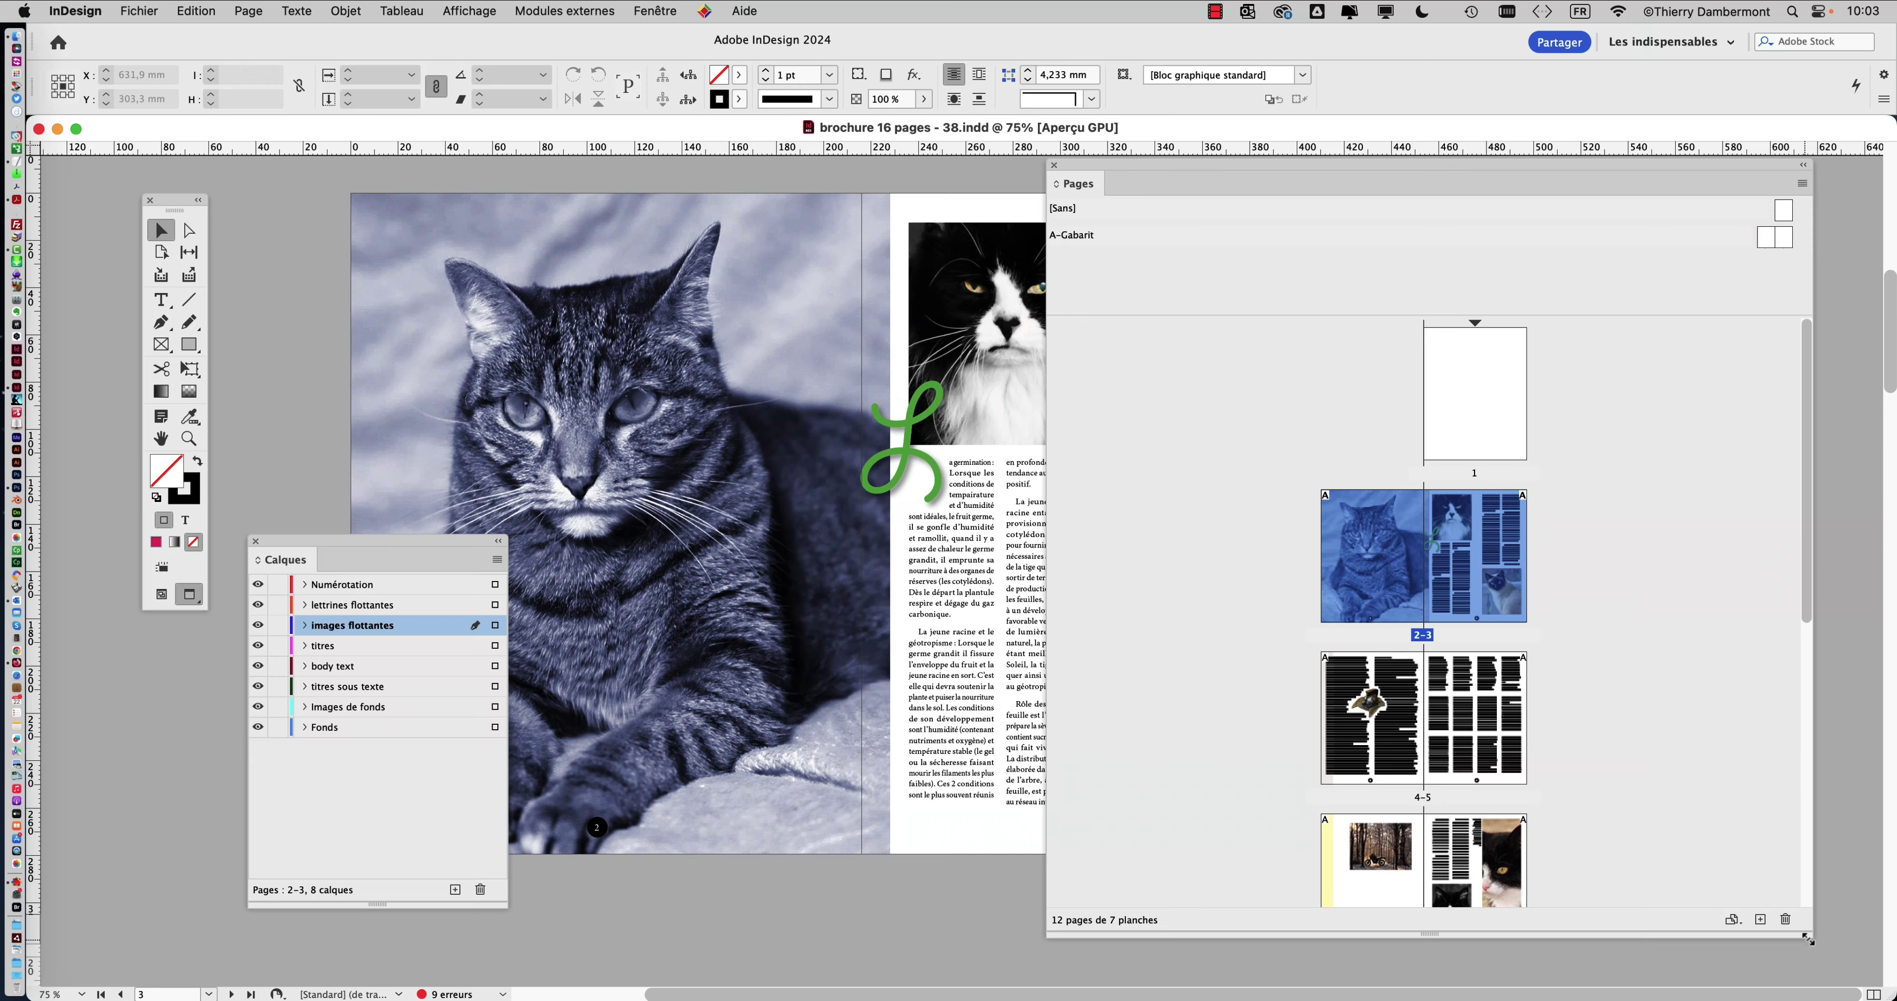
left_click_drag(1808, 939, 1798, 738)
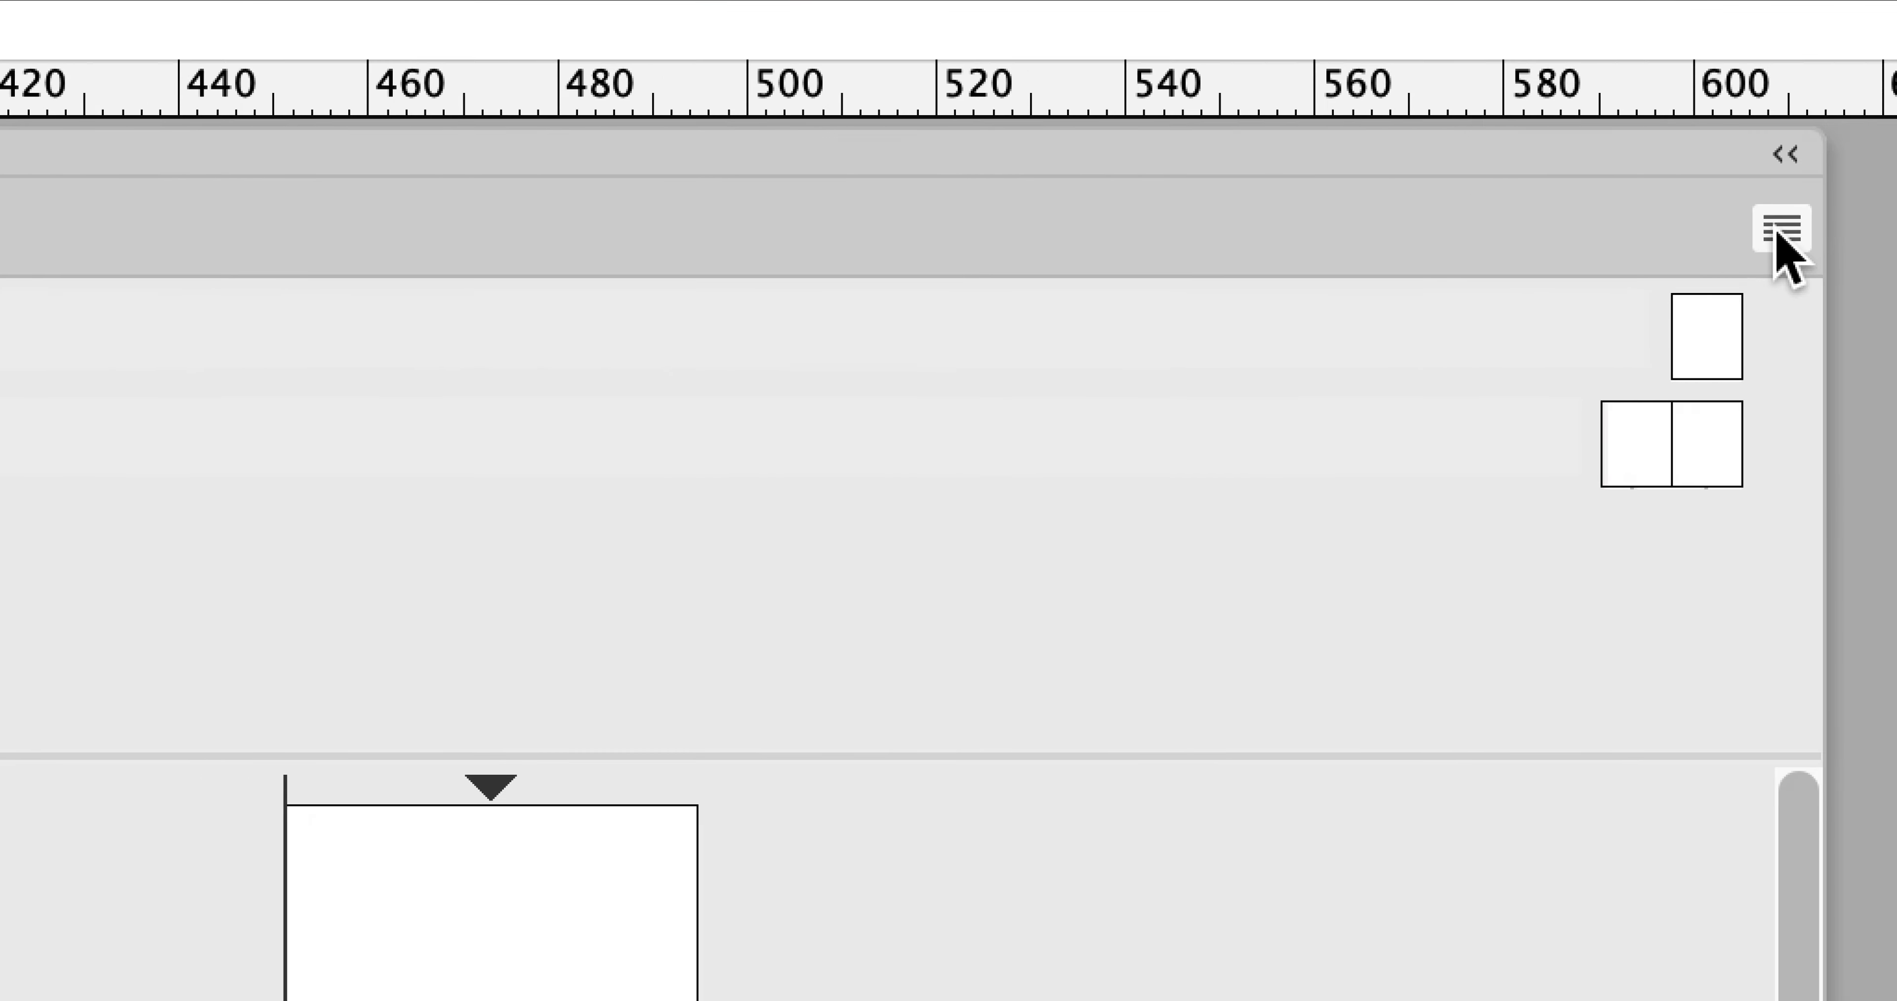
- Set the Pages panel to display the document's pages horizontally
left_click(1780, 233)
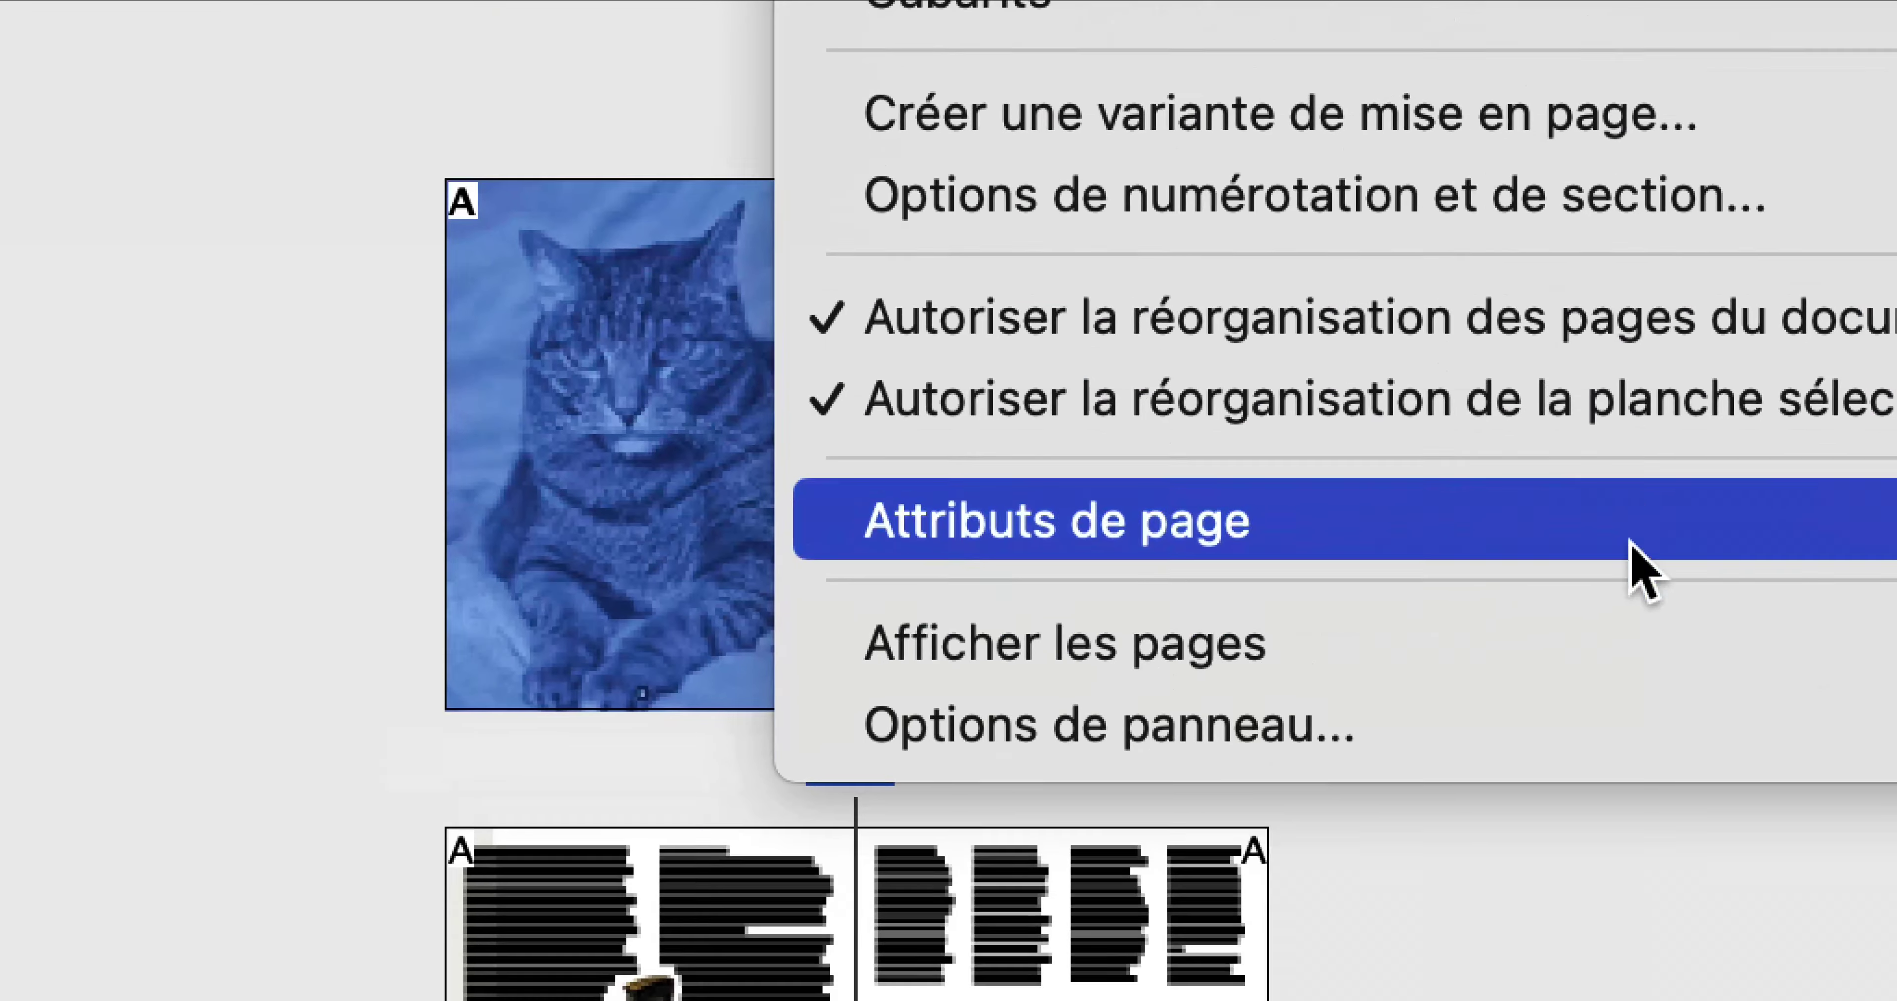
mouse_move(1638, 581)
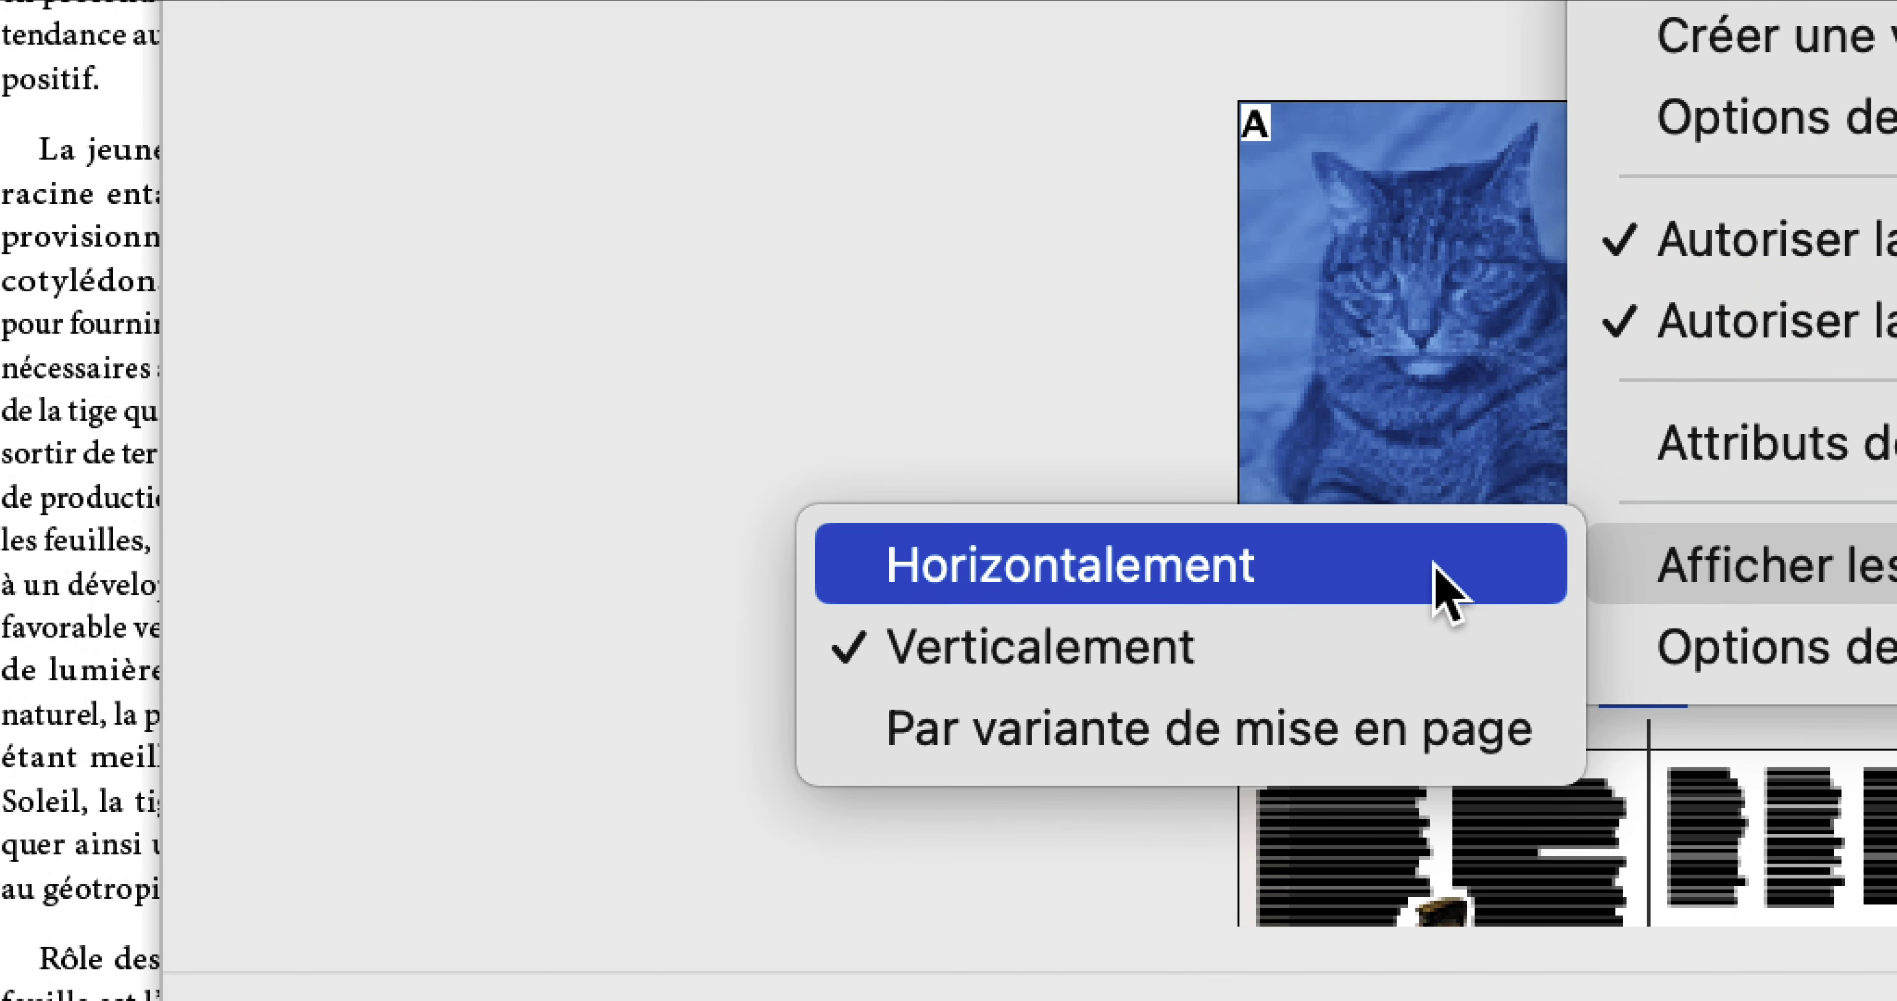
left_click(1447, 589)
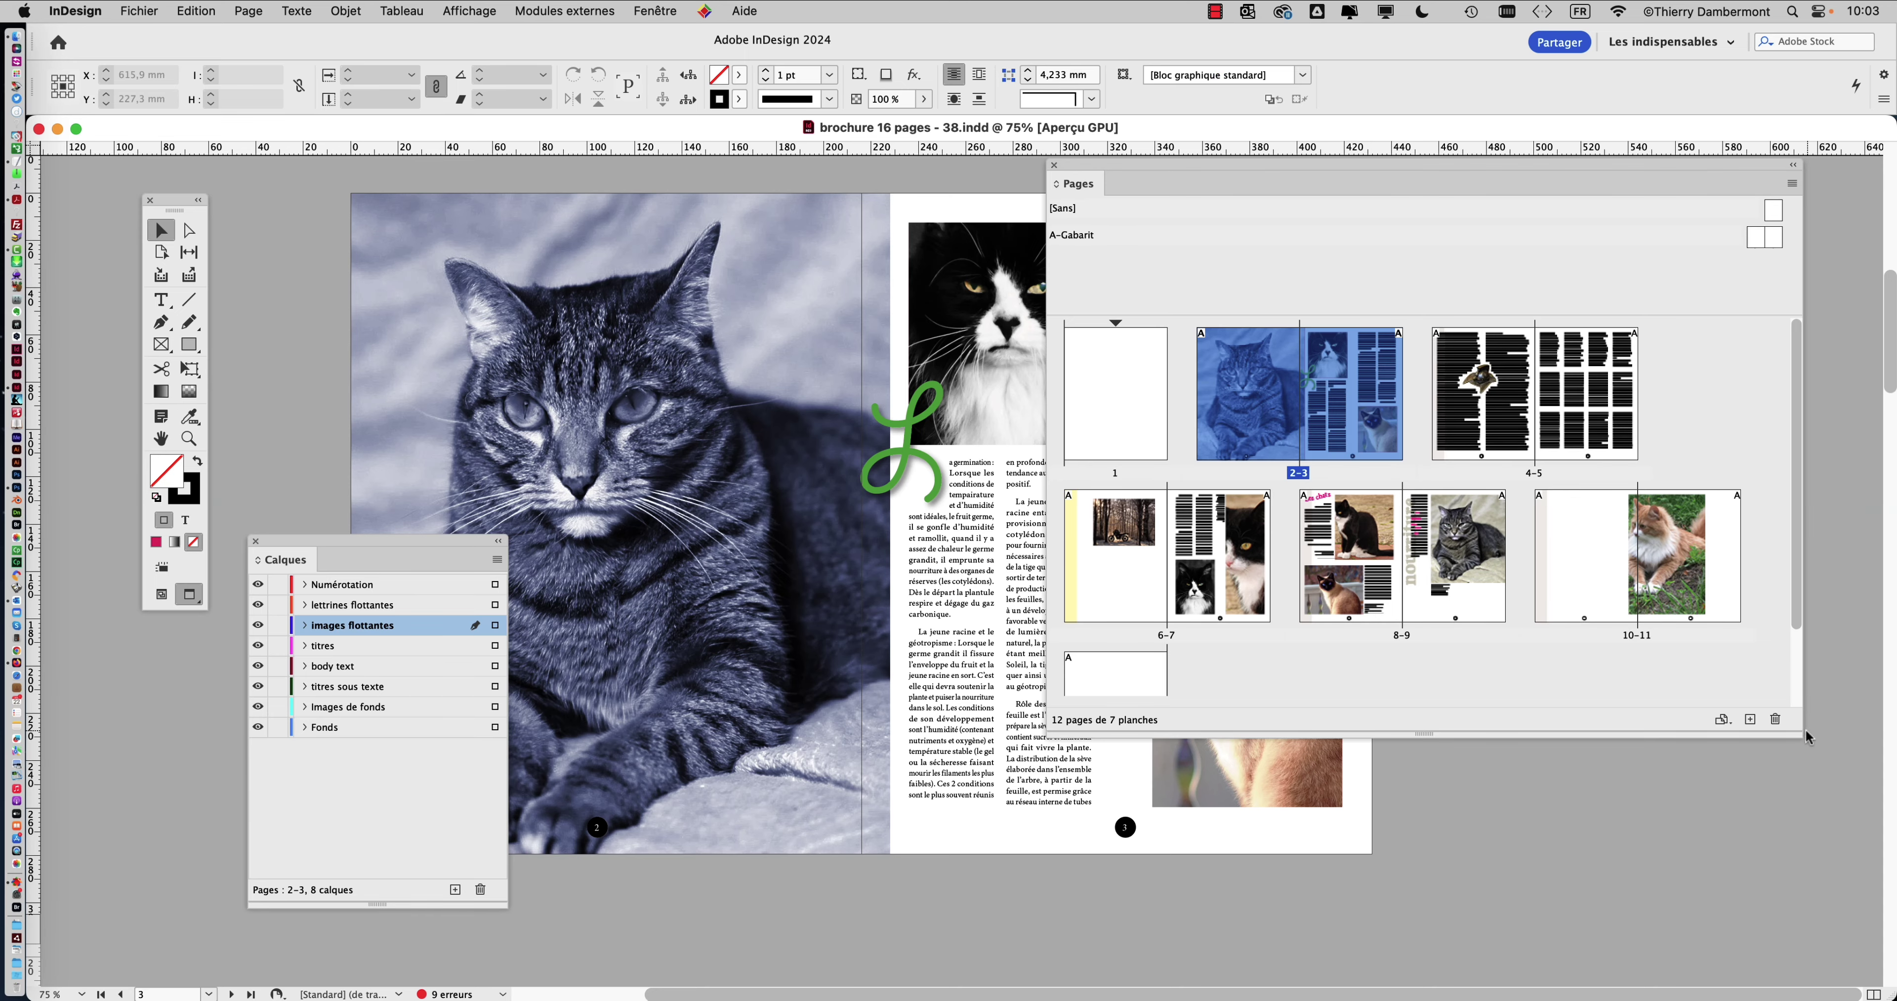
- Narrow the Pages panel to one spread per row and reposition it over page 3
left_click_drag(1800, 734, 1323, 846)
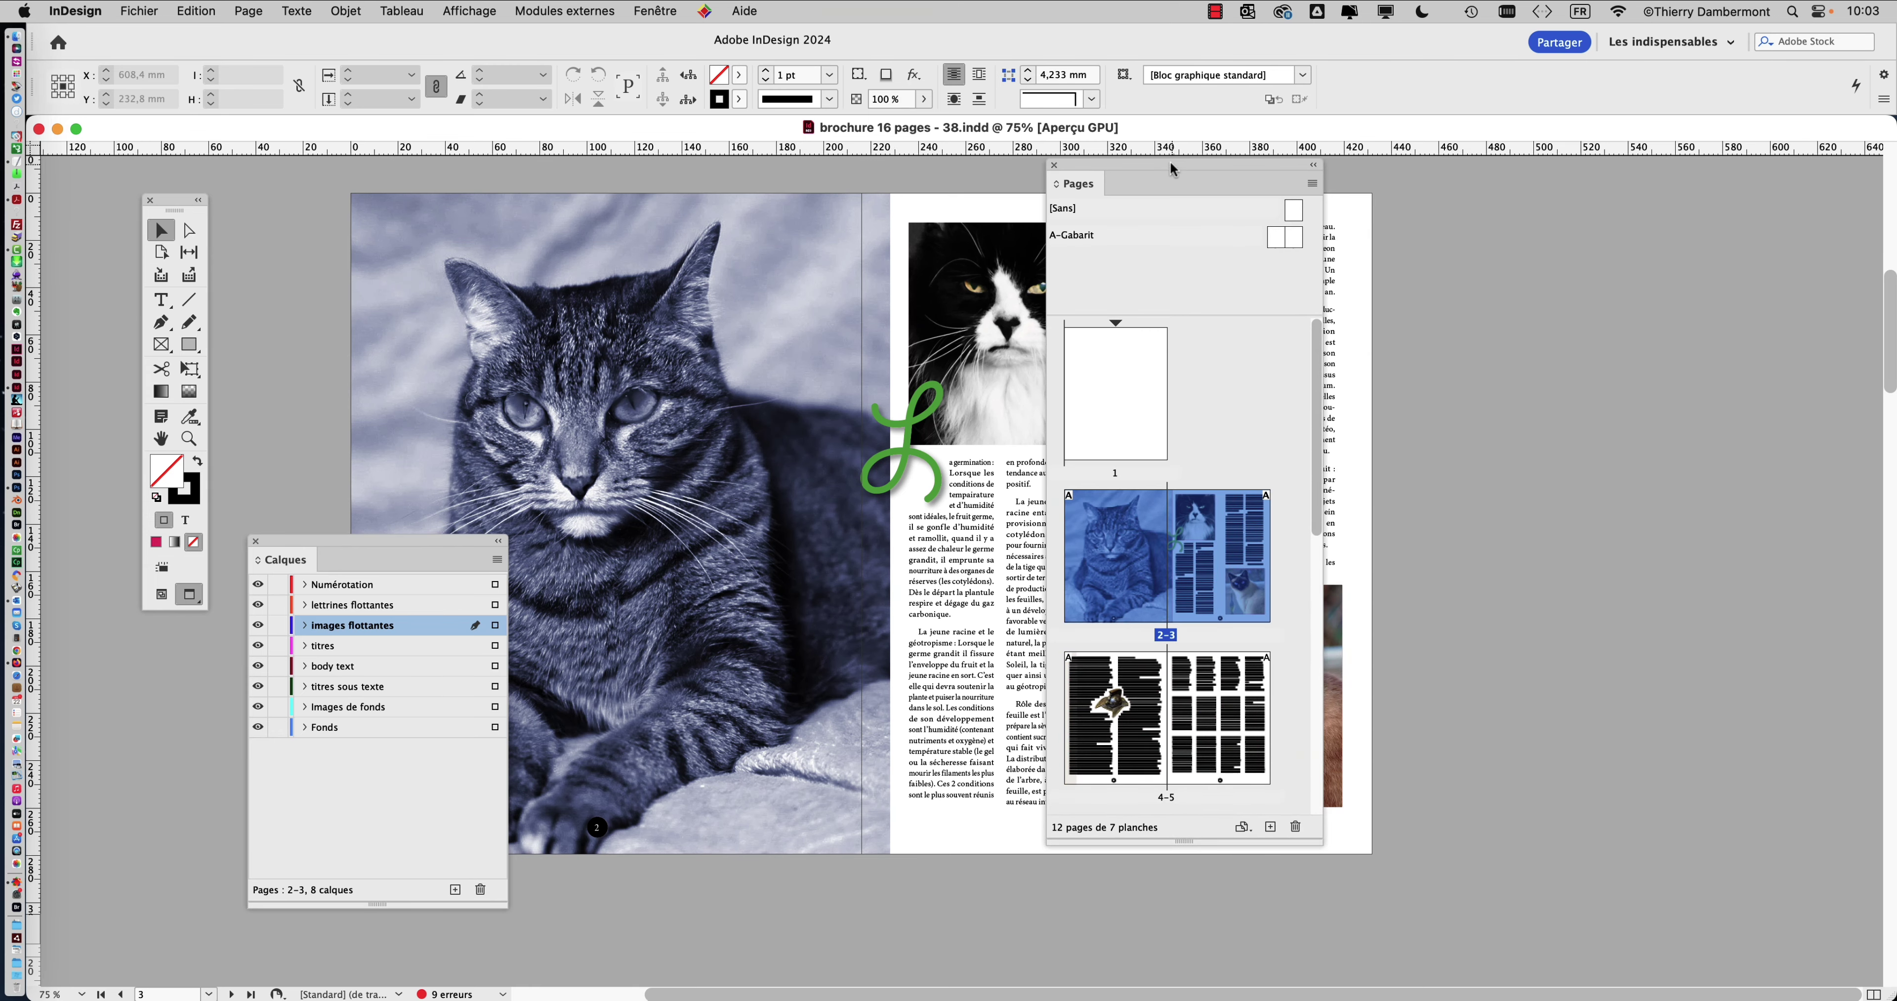
left_click_drag(1170, 163, 1608, 94)
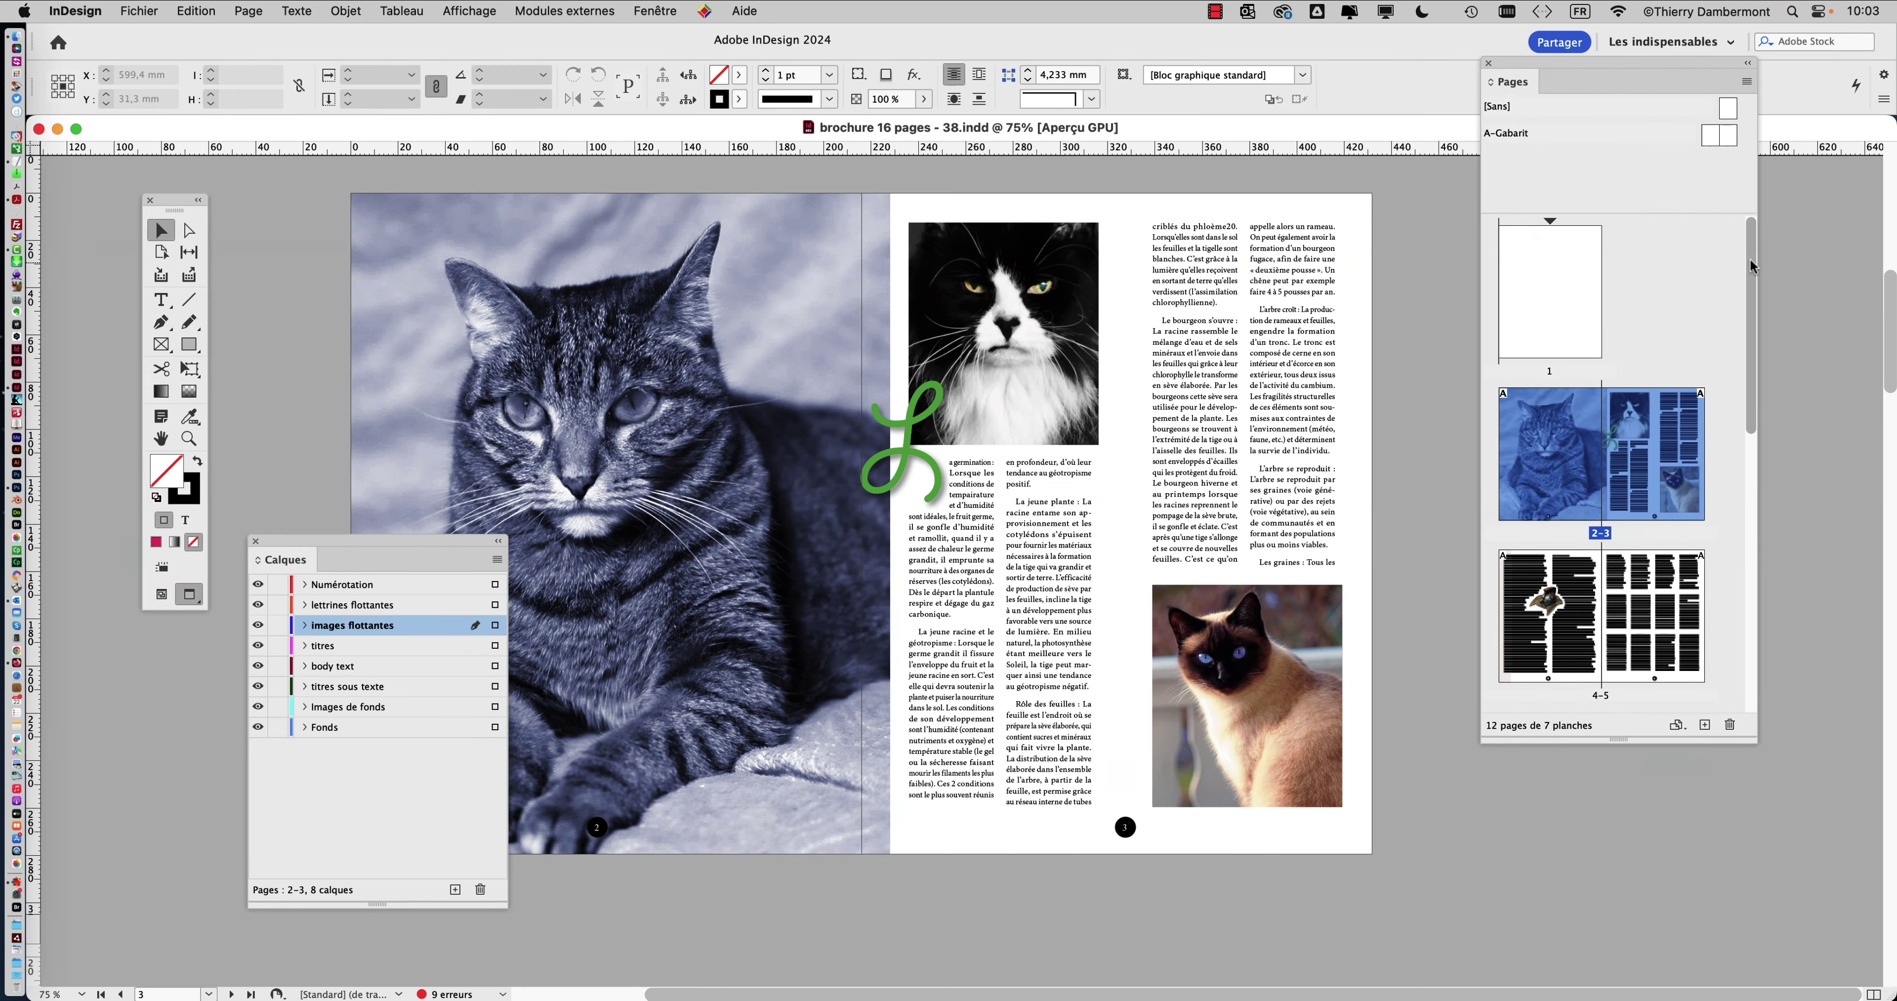
left_click_drag(1750, 258, 1796, 170)
left_click_drag(1624, 63, 1248, 181)
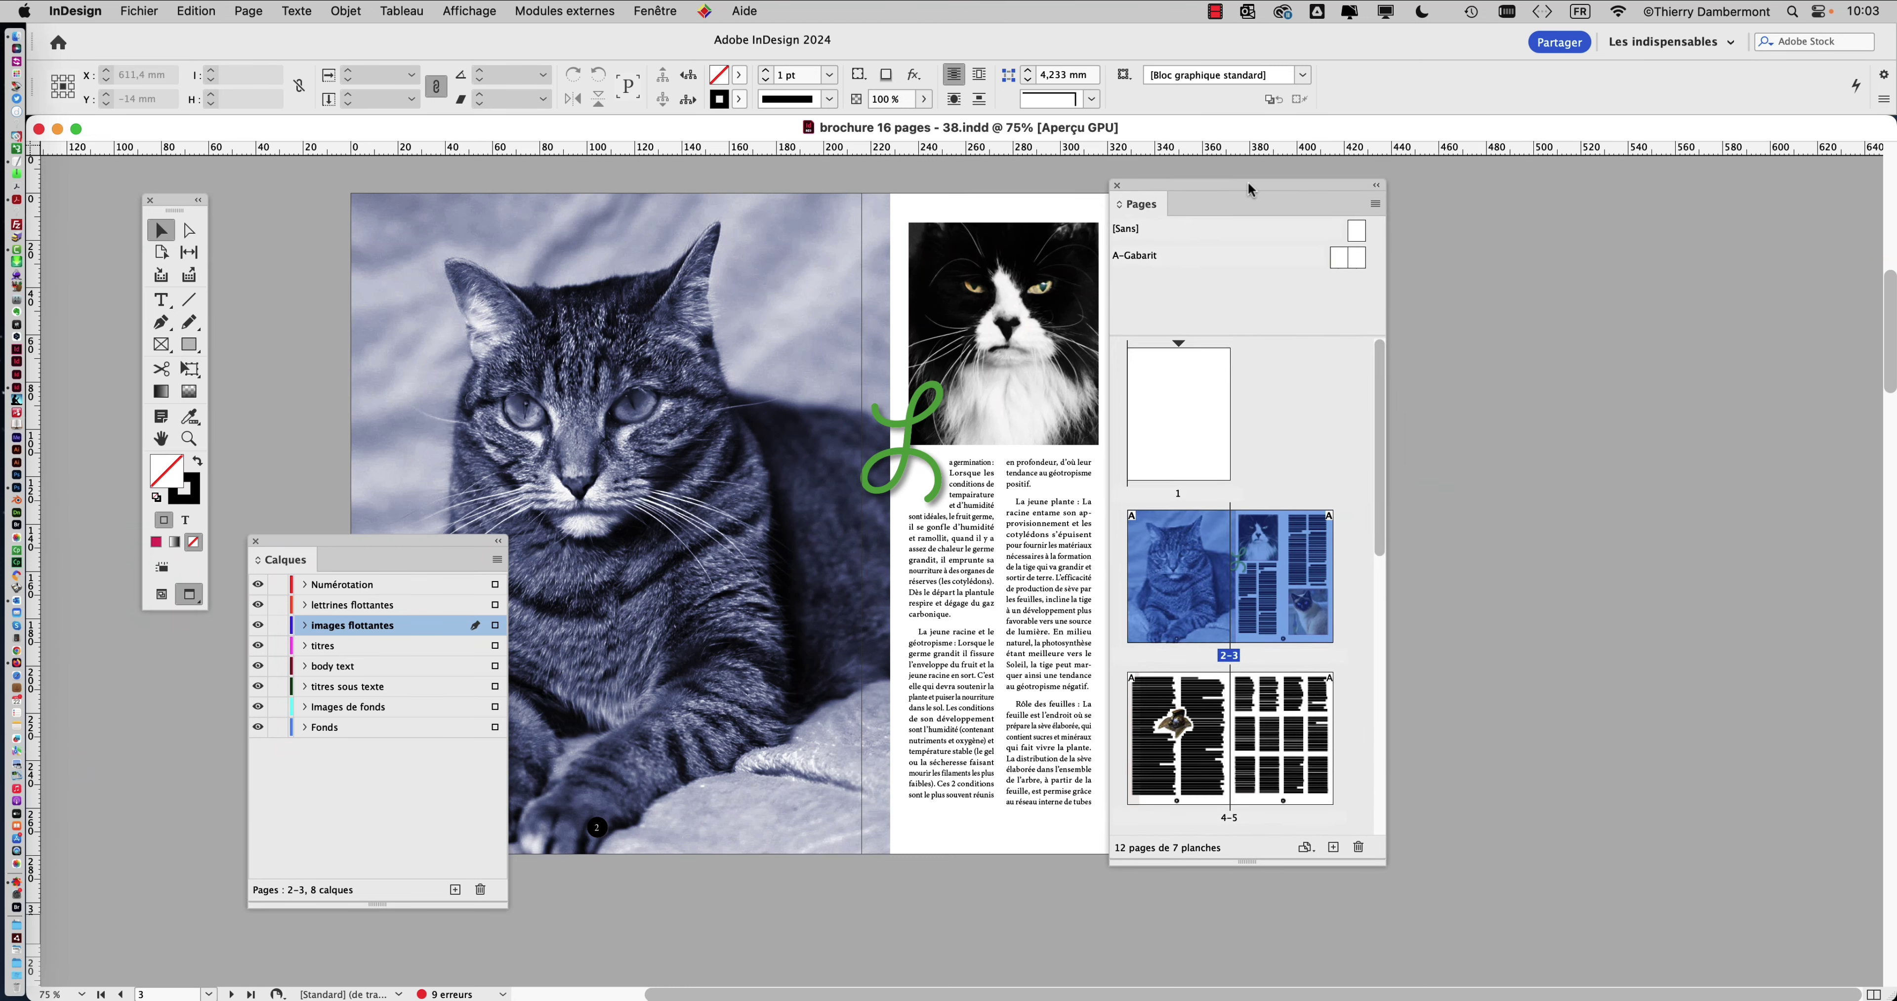
- Widen the Pages panel to fit several spreads per row, check the last pages, and make it taller
left_click_drag(1393, 867, 1804, 697)
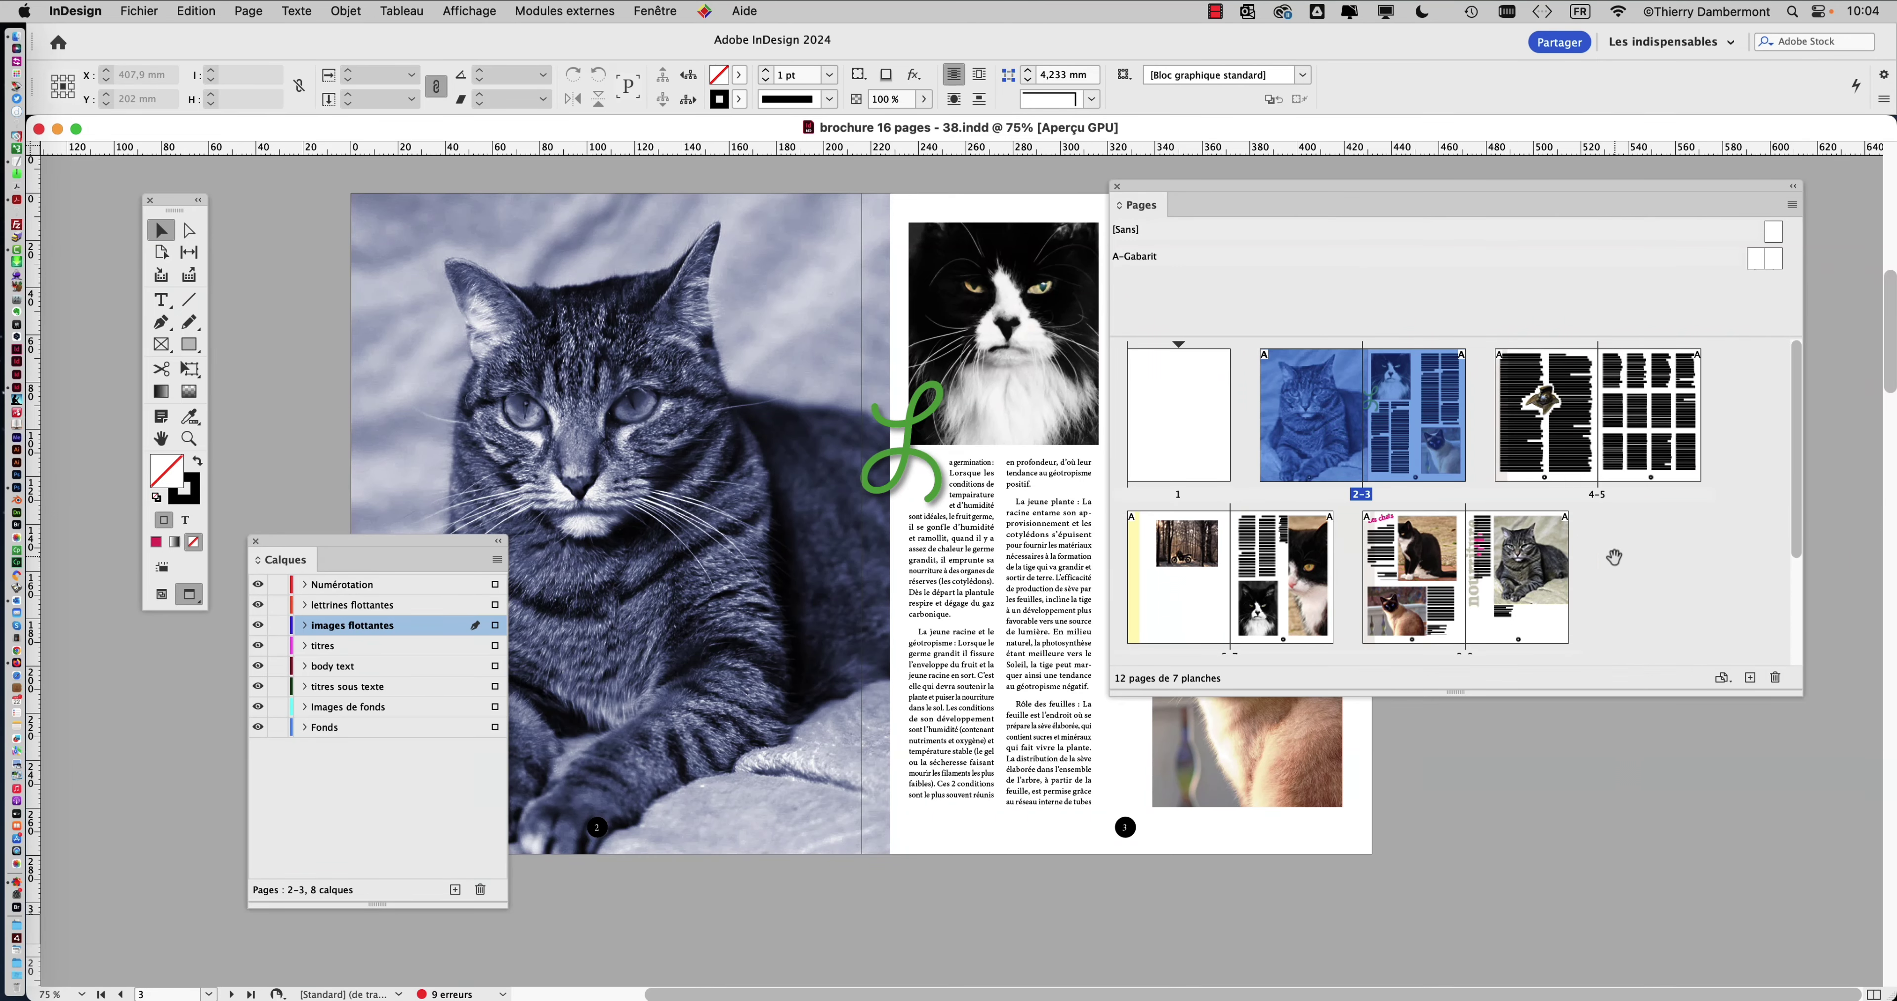
scroll(1613, 560, "down", 4)
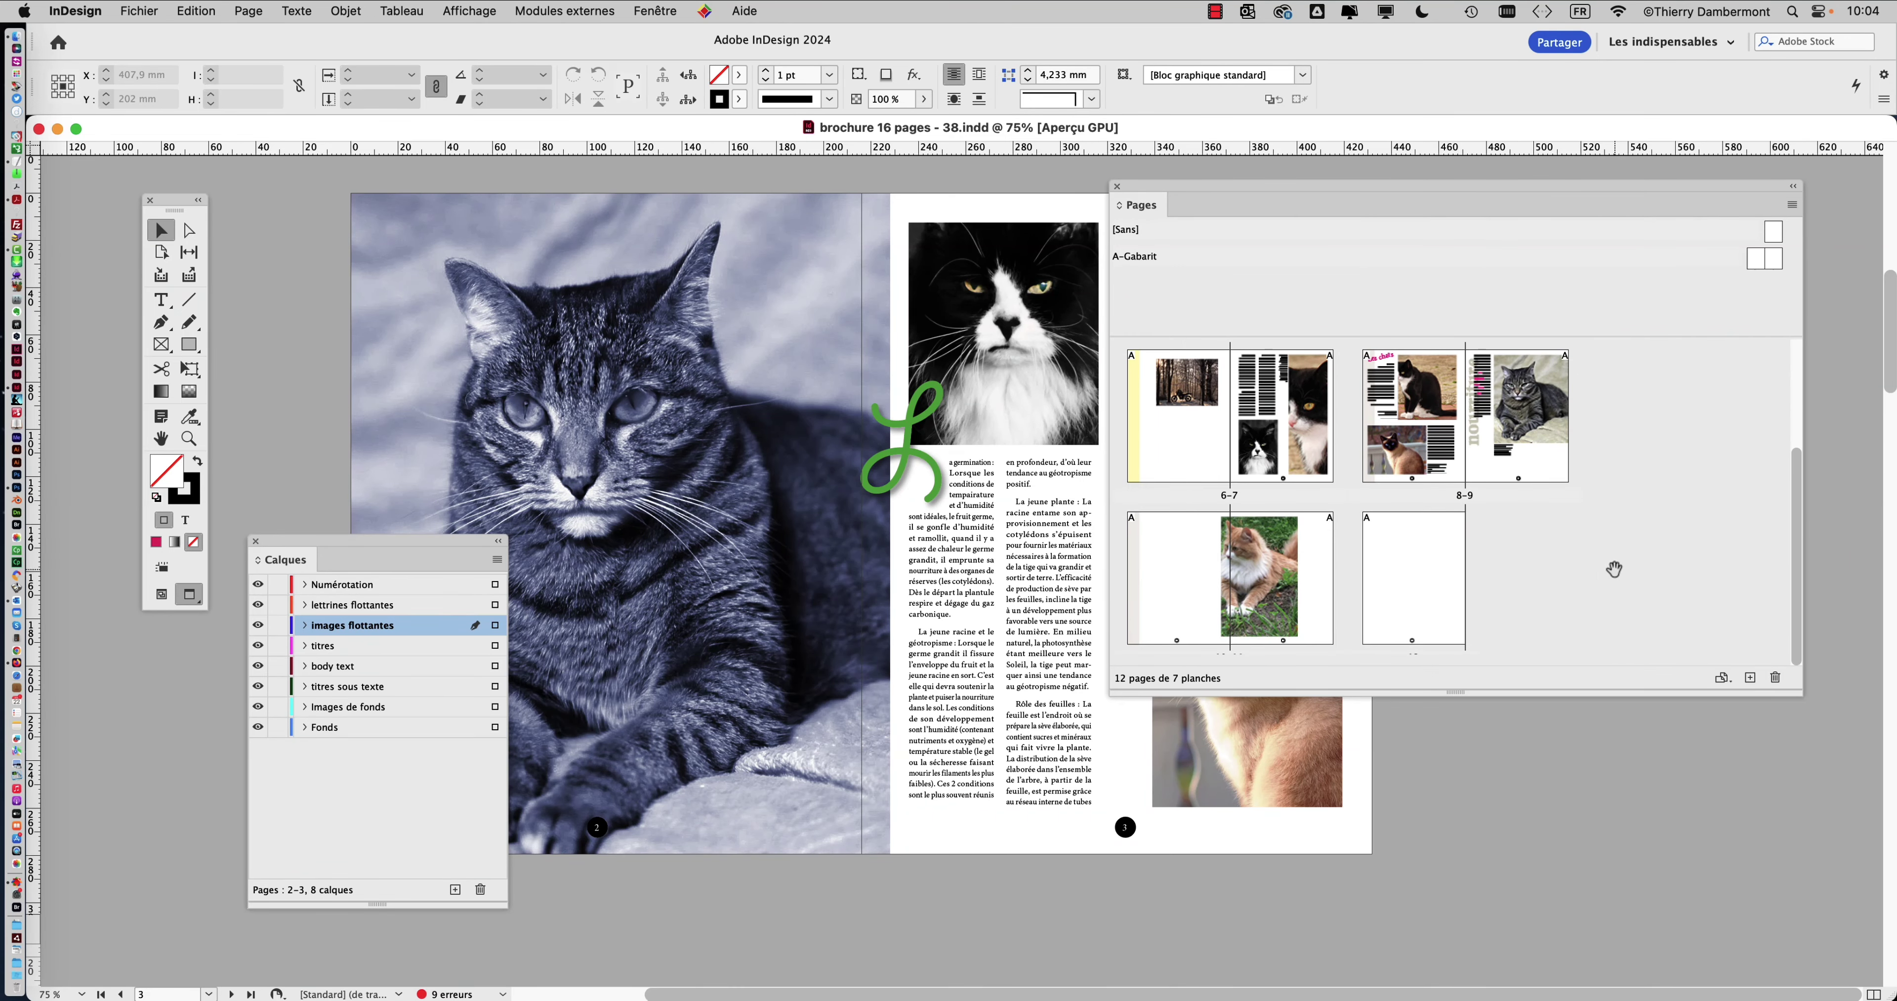
left_click_drag(1801, 695, 1798, 759)
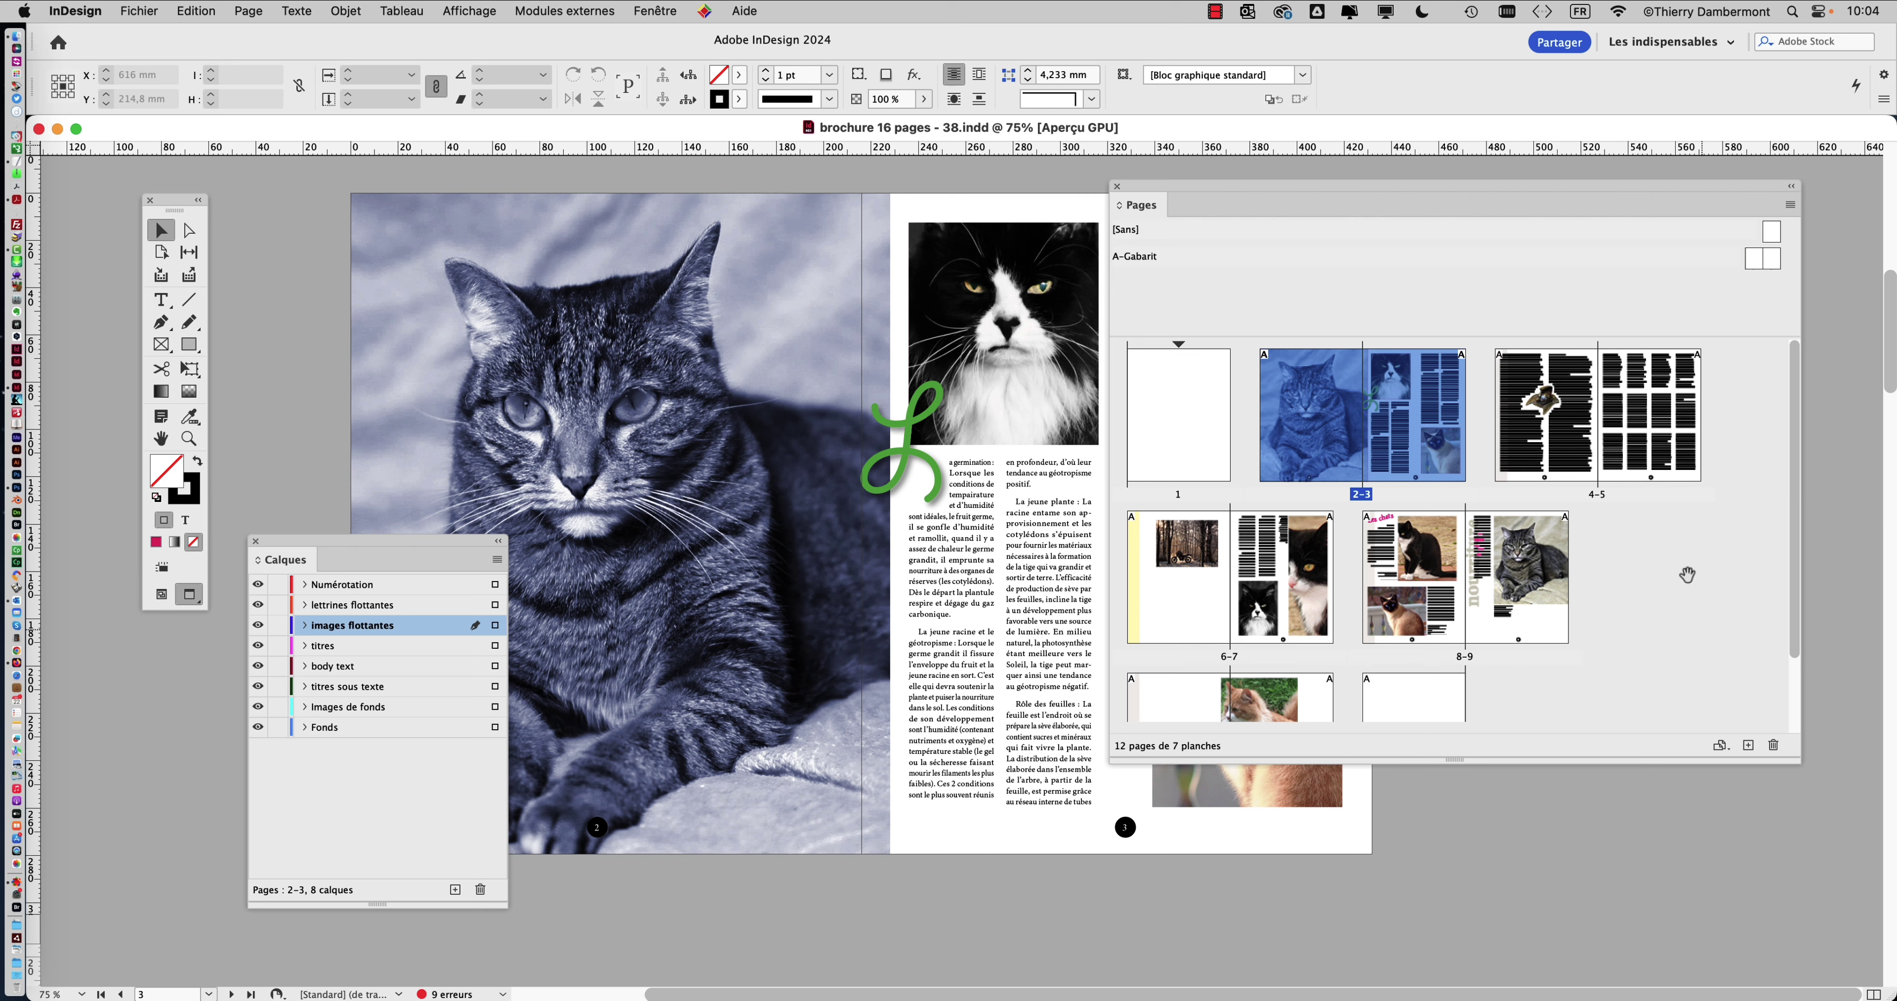
- Open the Format de document settings
left_click(144, 11)
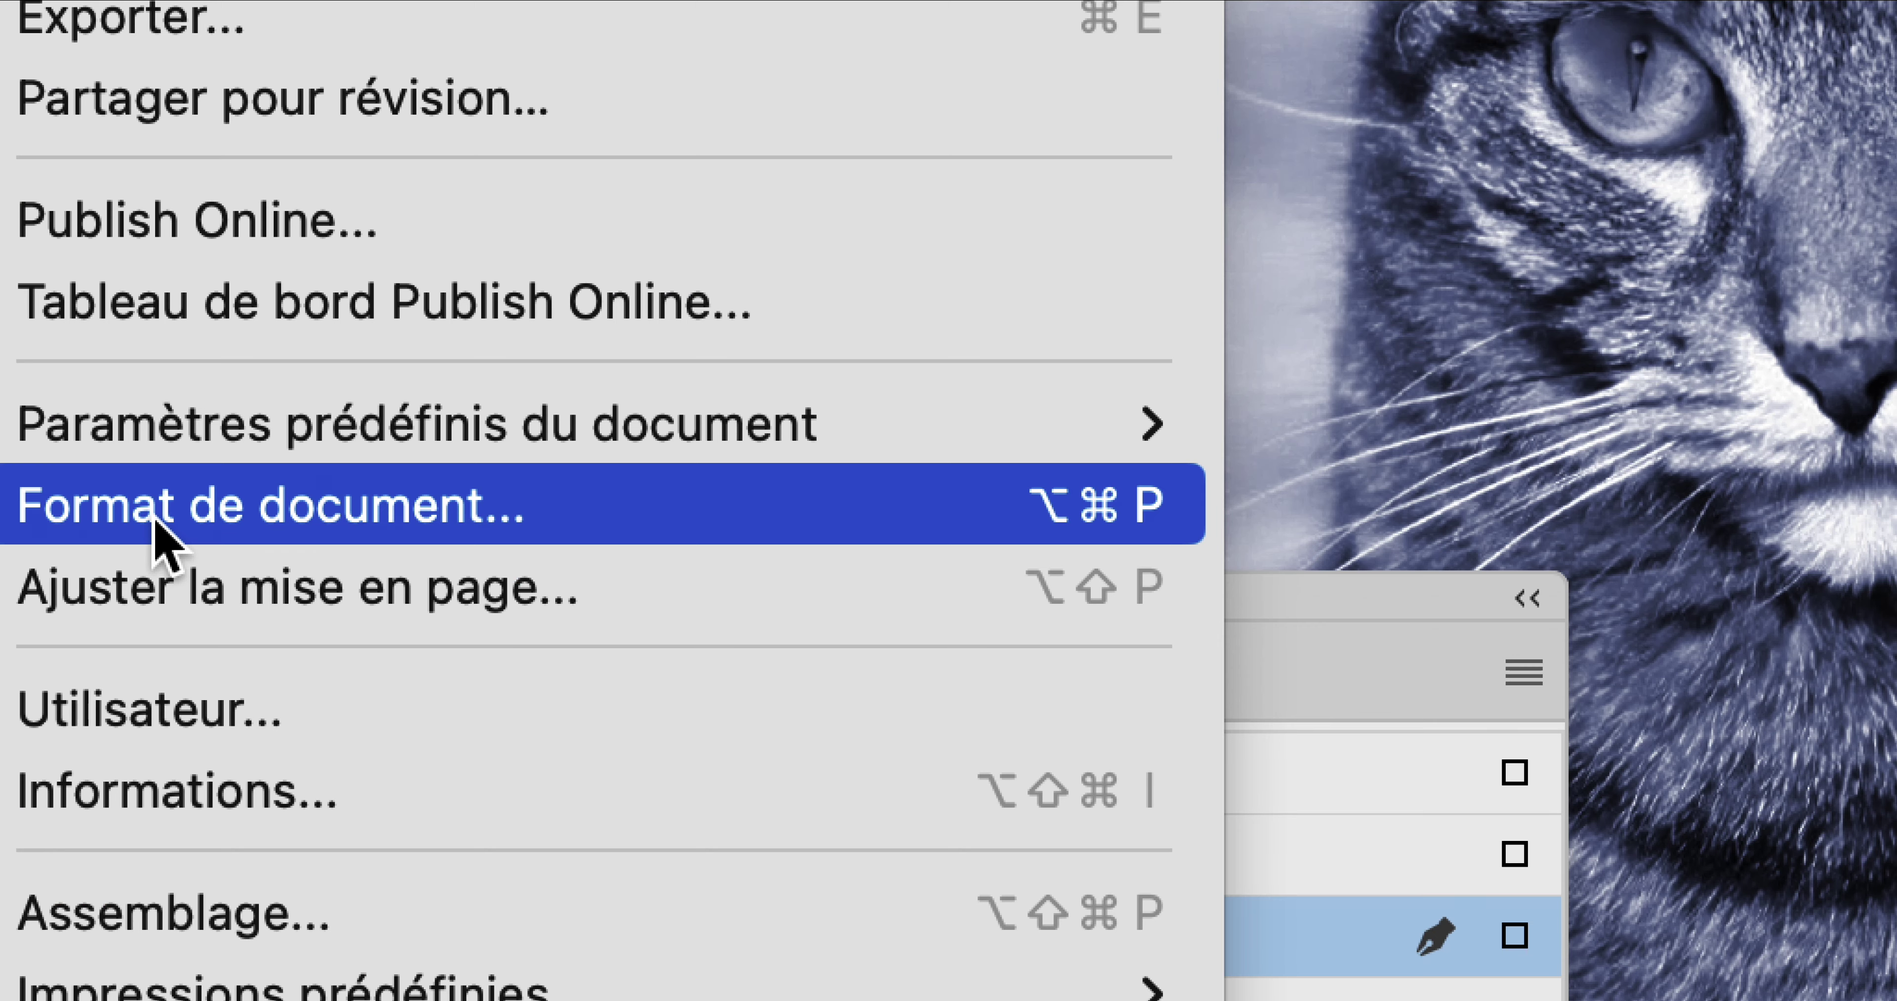
left_click(156, 519)
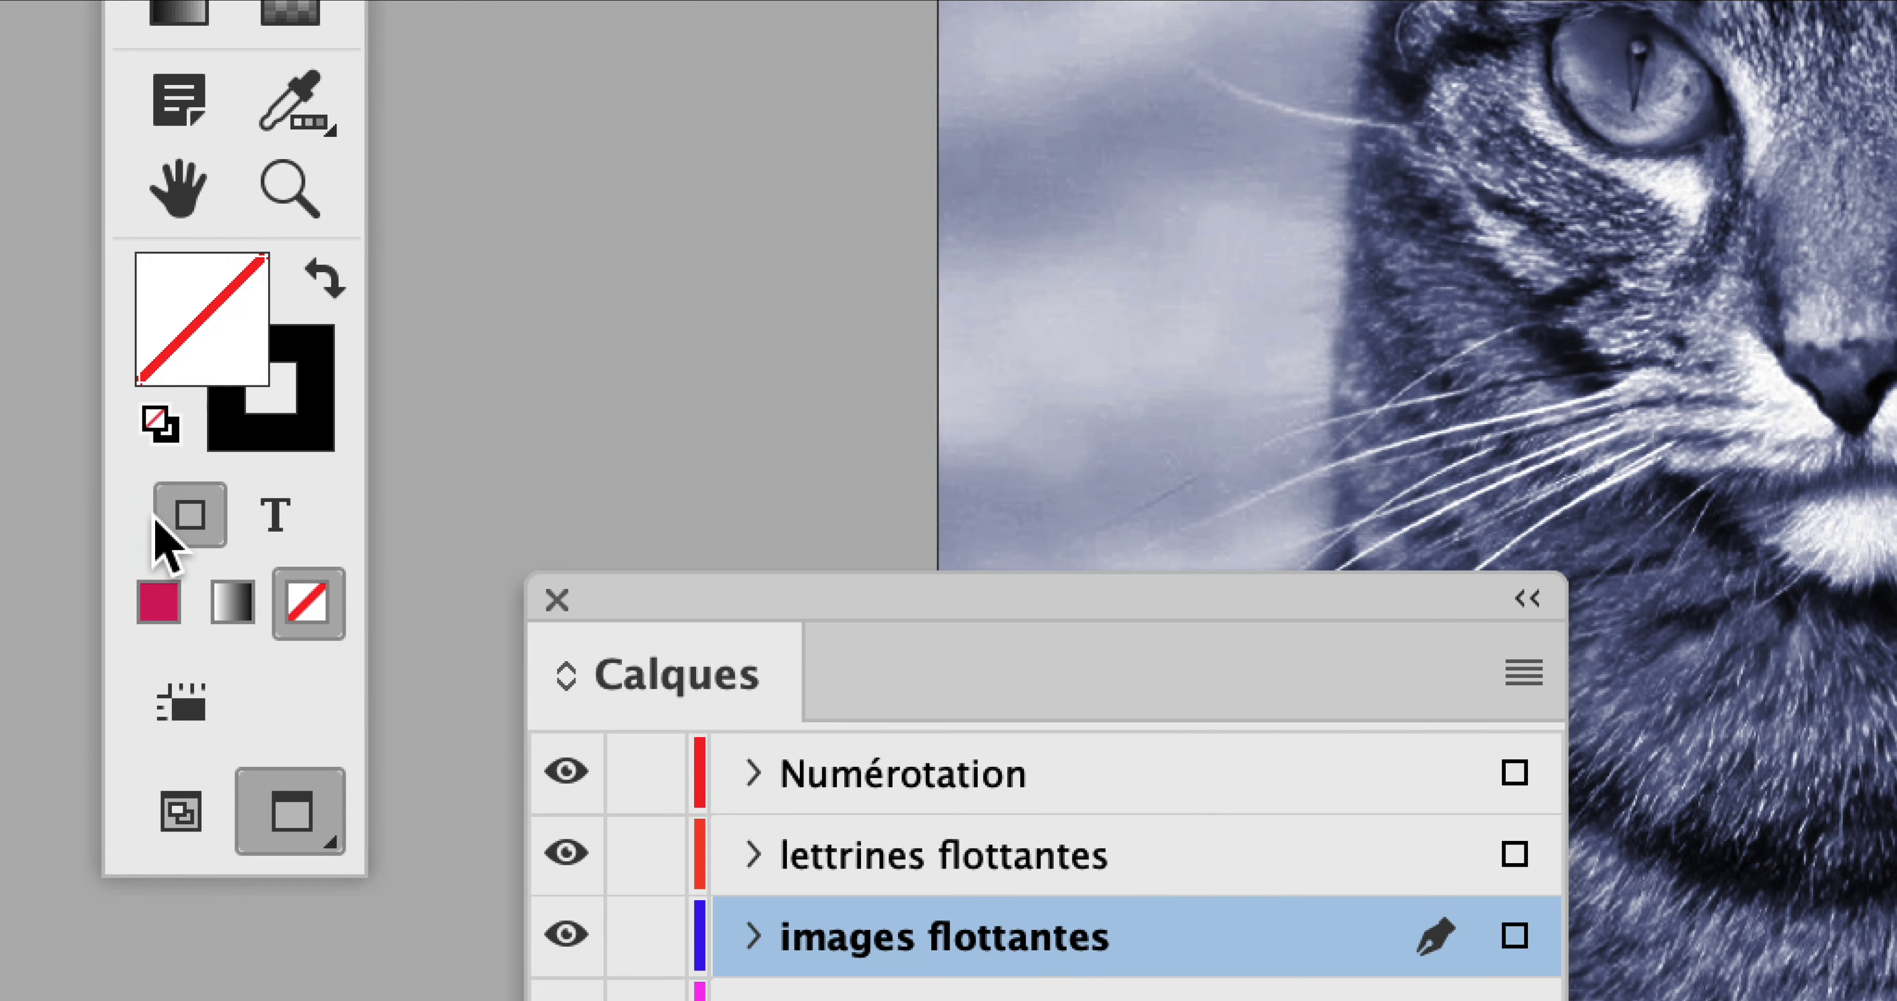
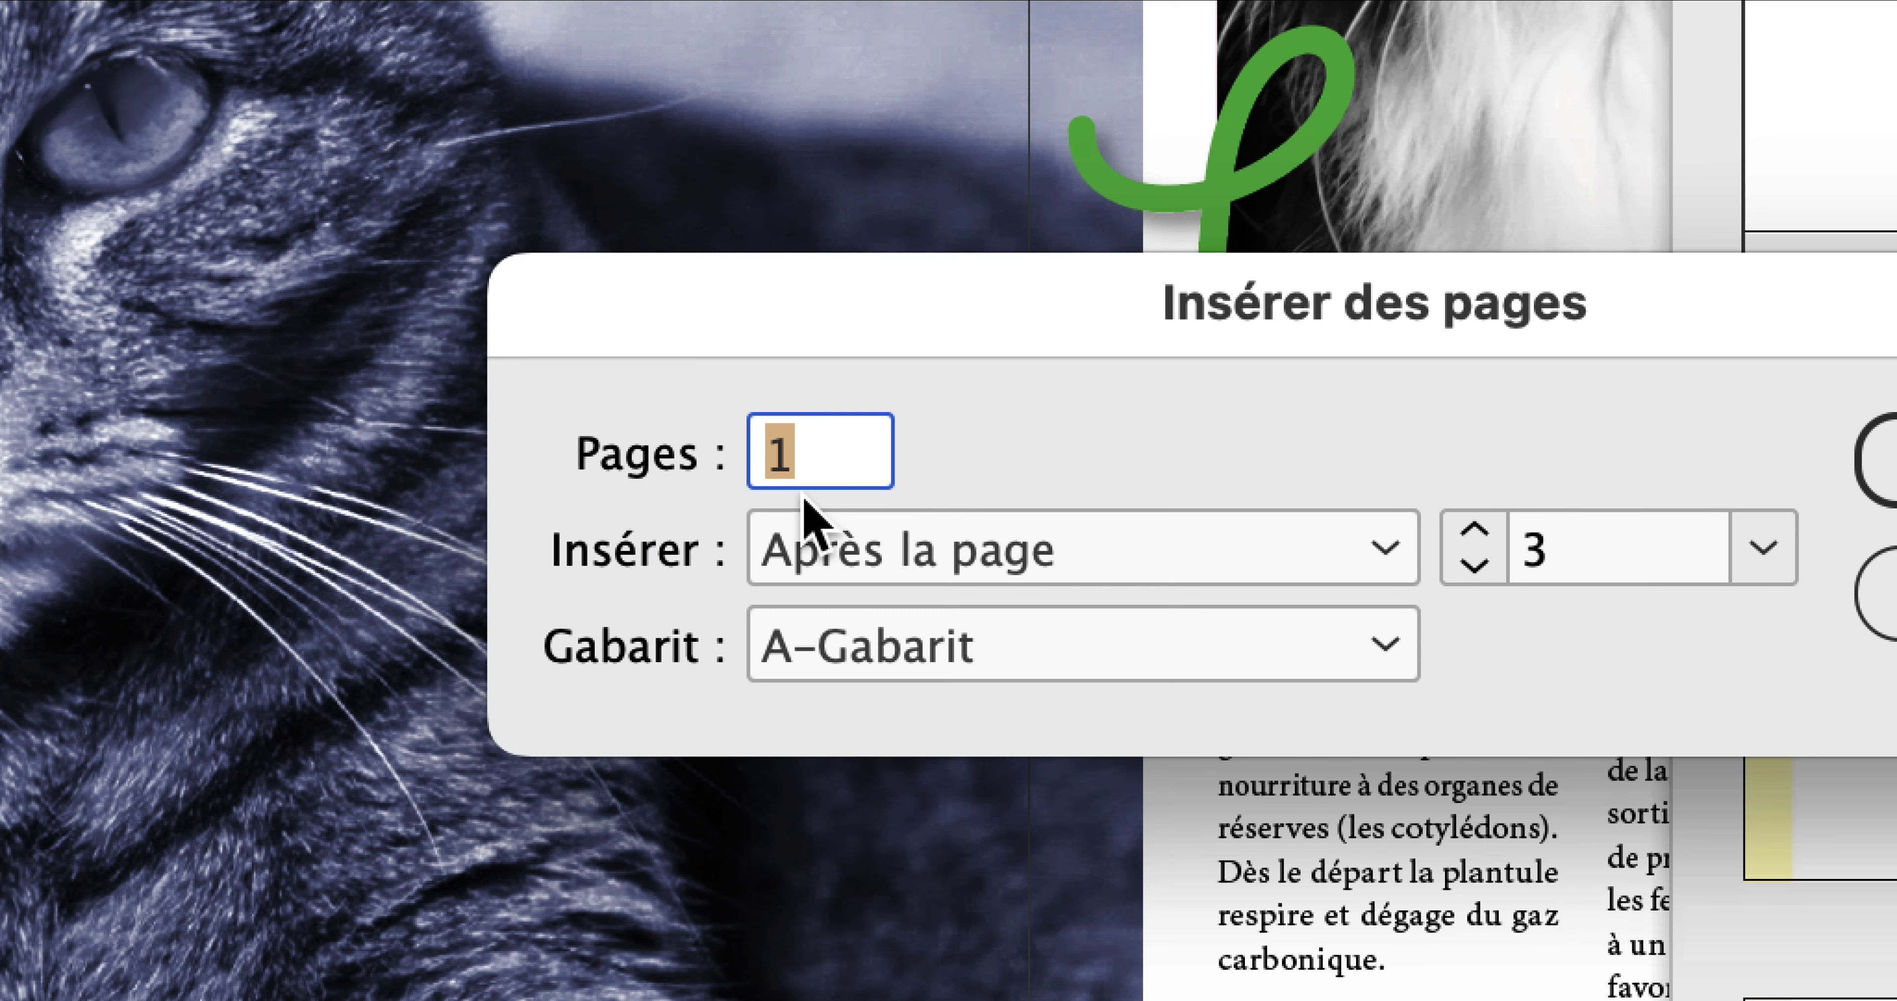
- Insert 4 pages based on A-Gabarit at the end of the document
type("4")
left_click(817, 548)
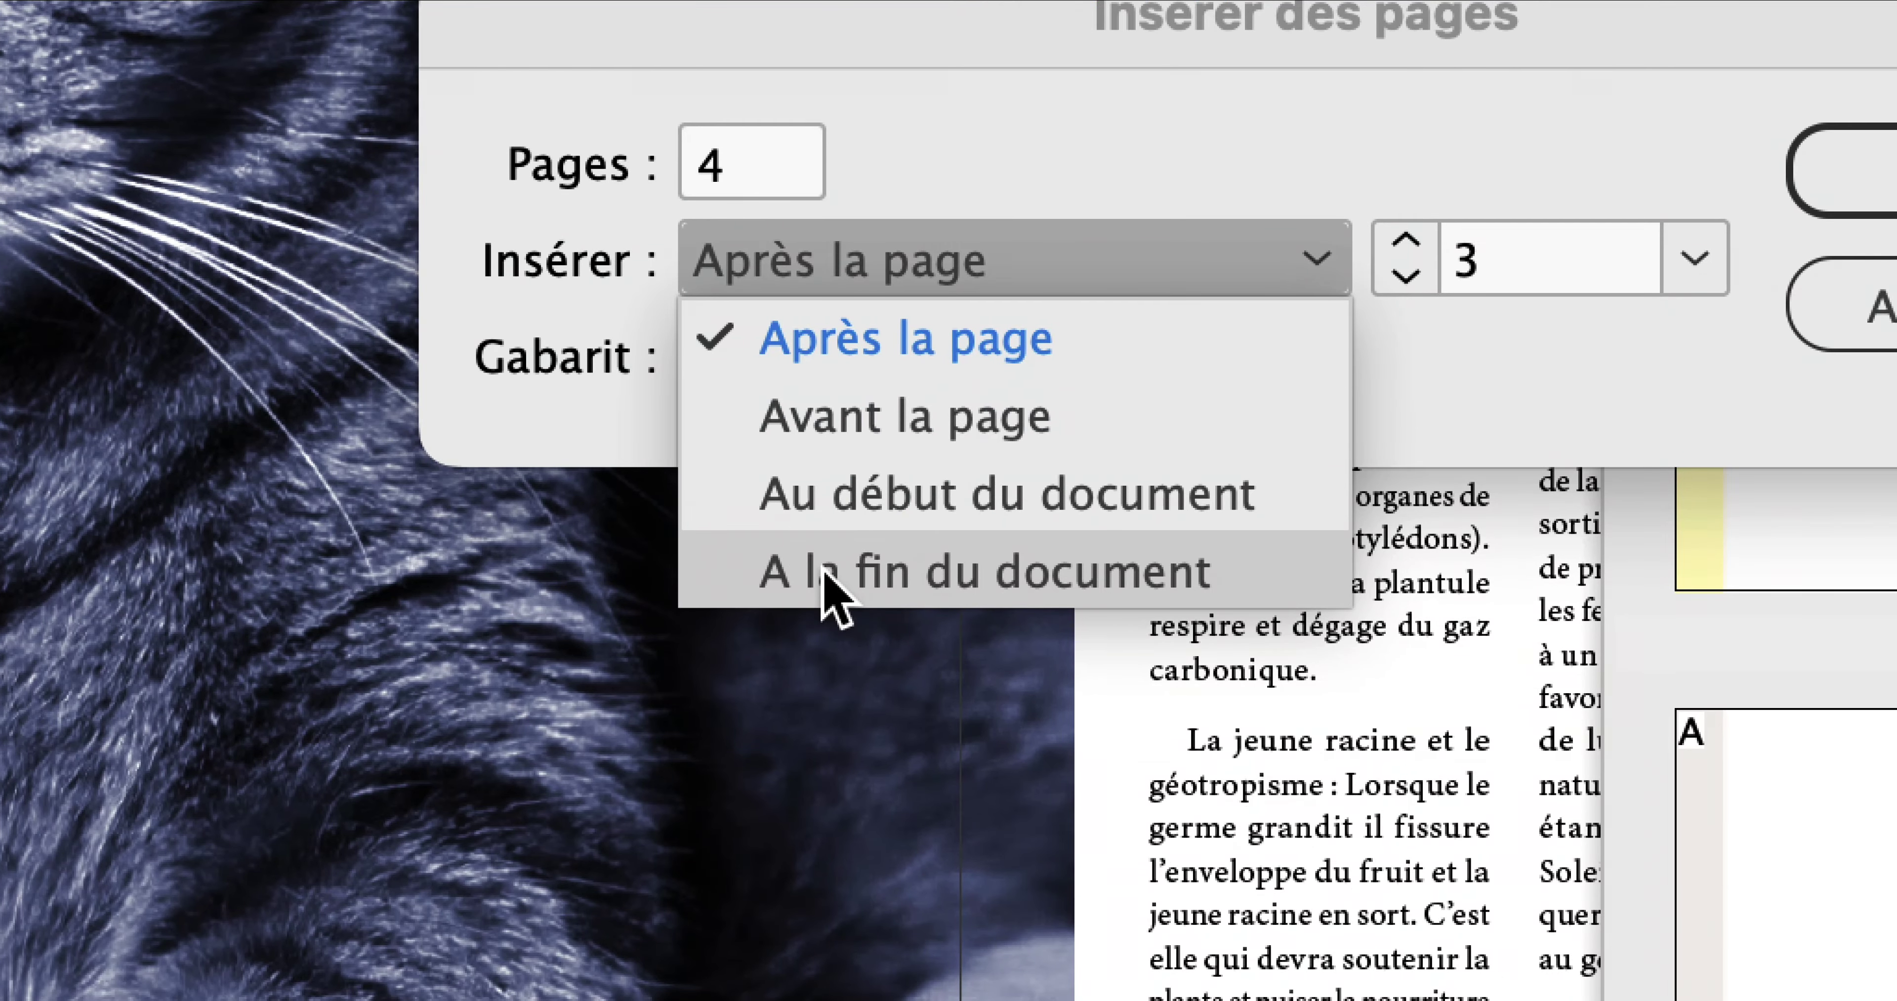
left_click(830, 577)
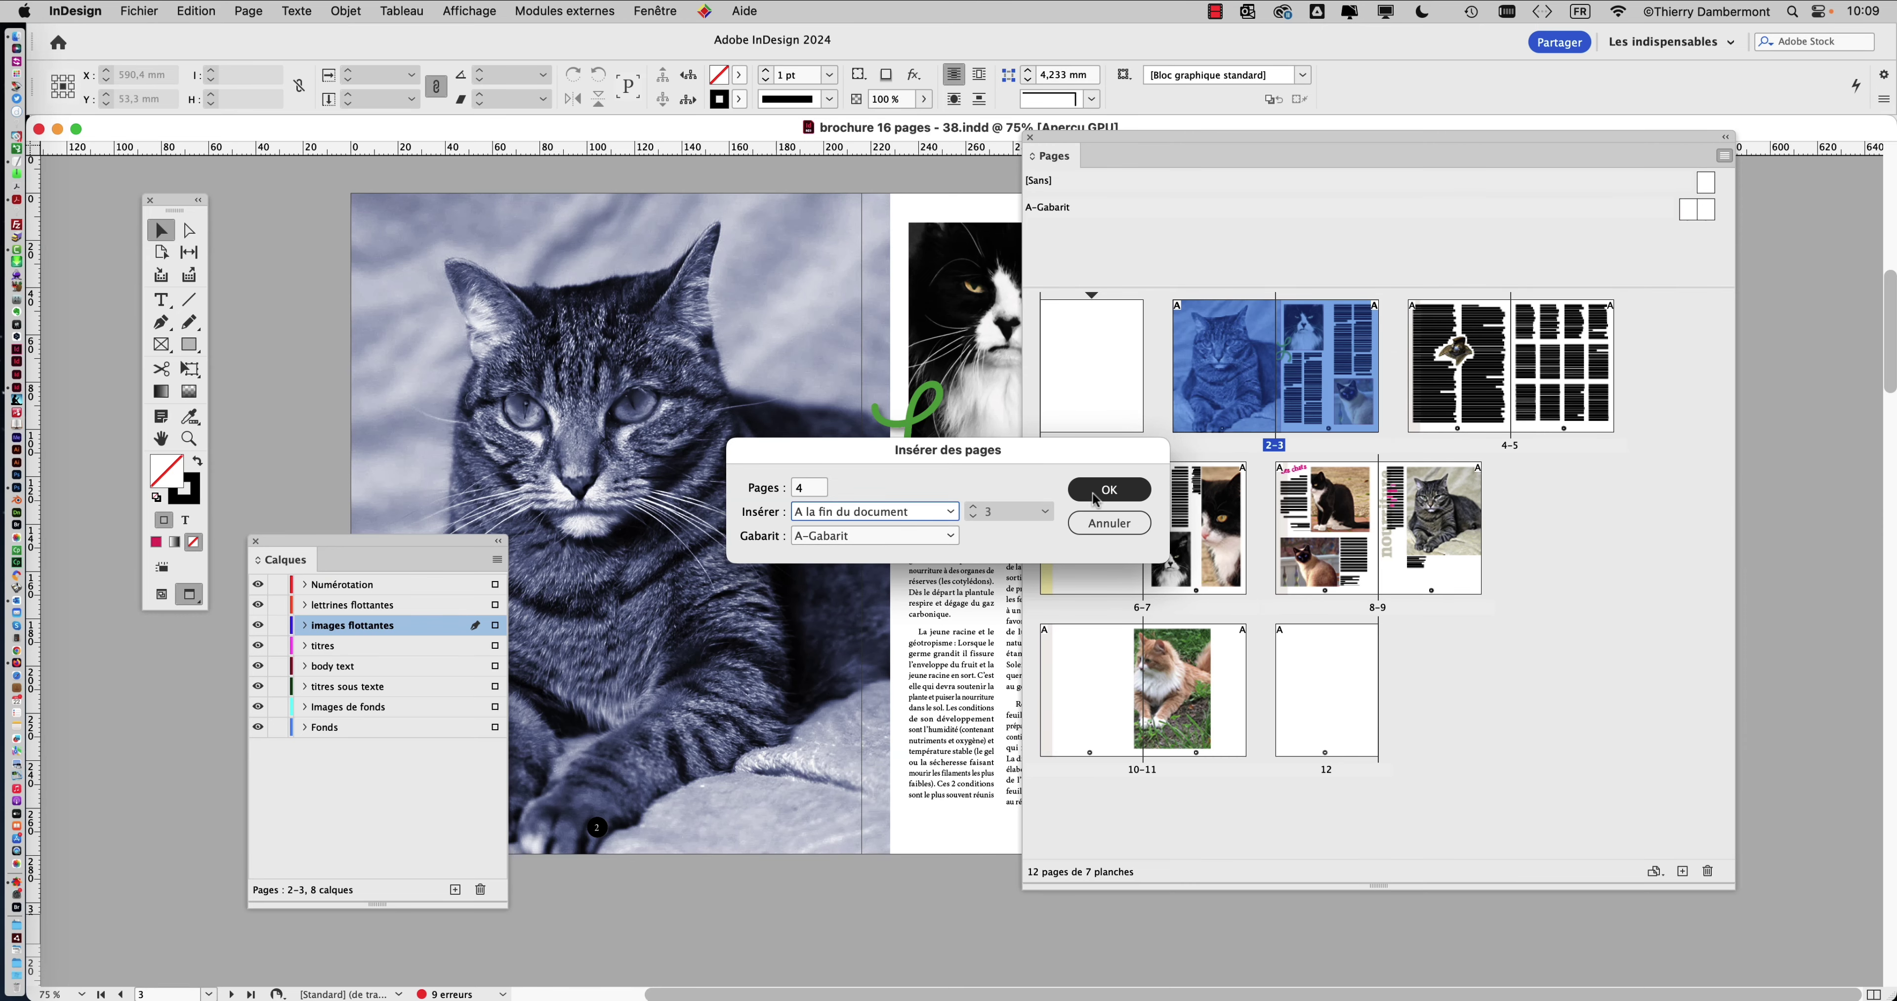
left_click(1095, 497)
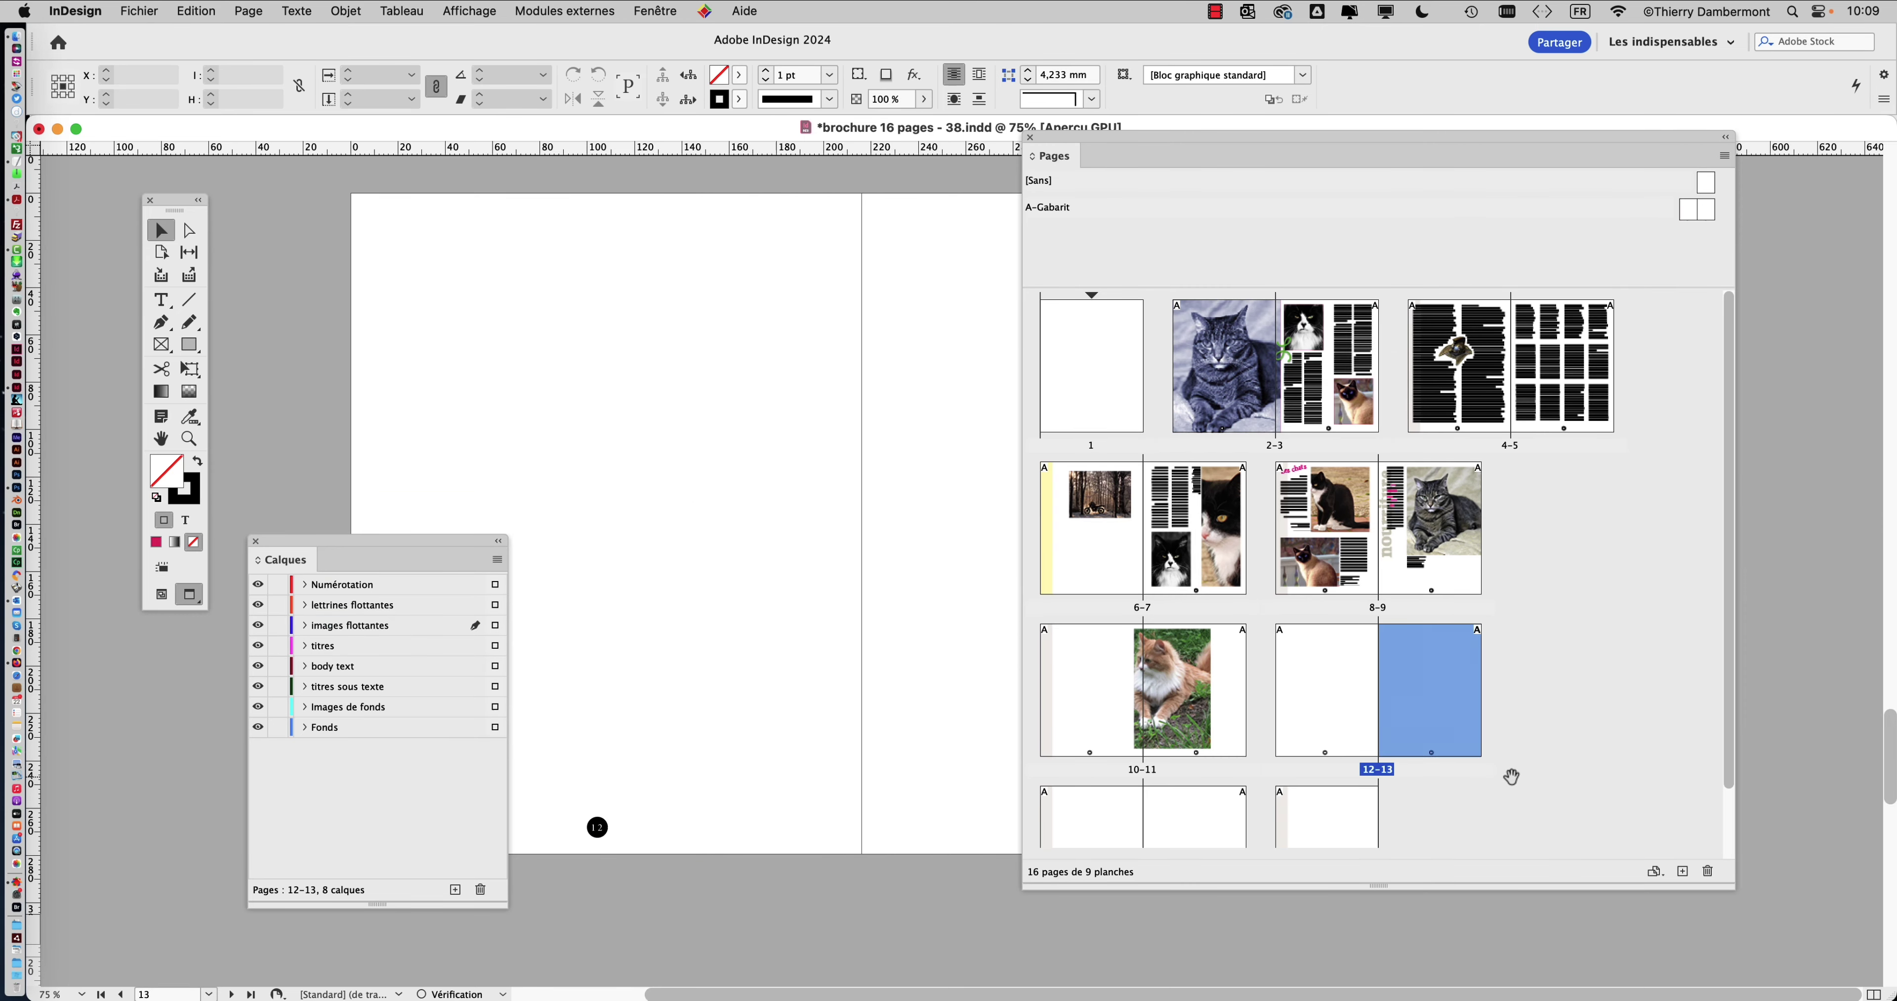
- Enlarge the Pages panel to show every spread, and move the Pages and Calques panels farther apart around spread 12-13
scroll(1511, 777, "down", 2)
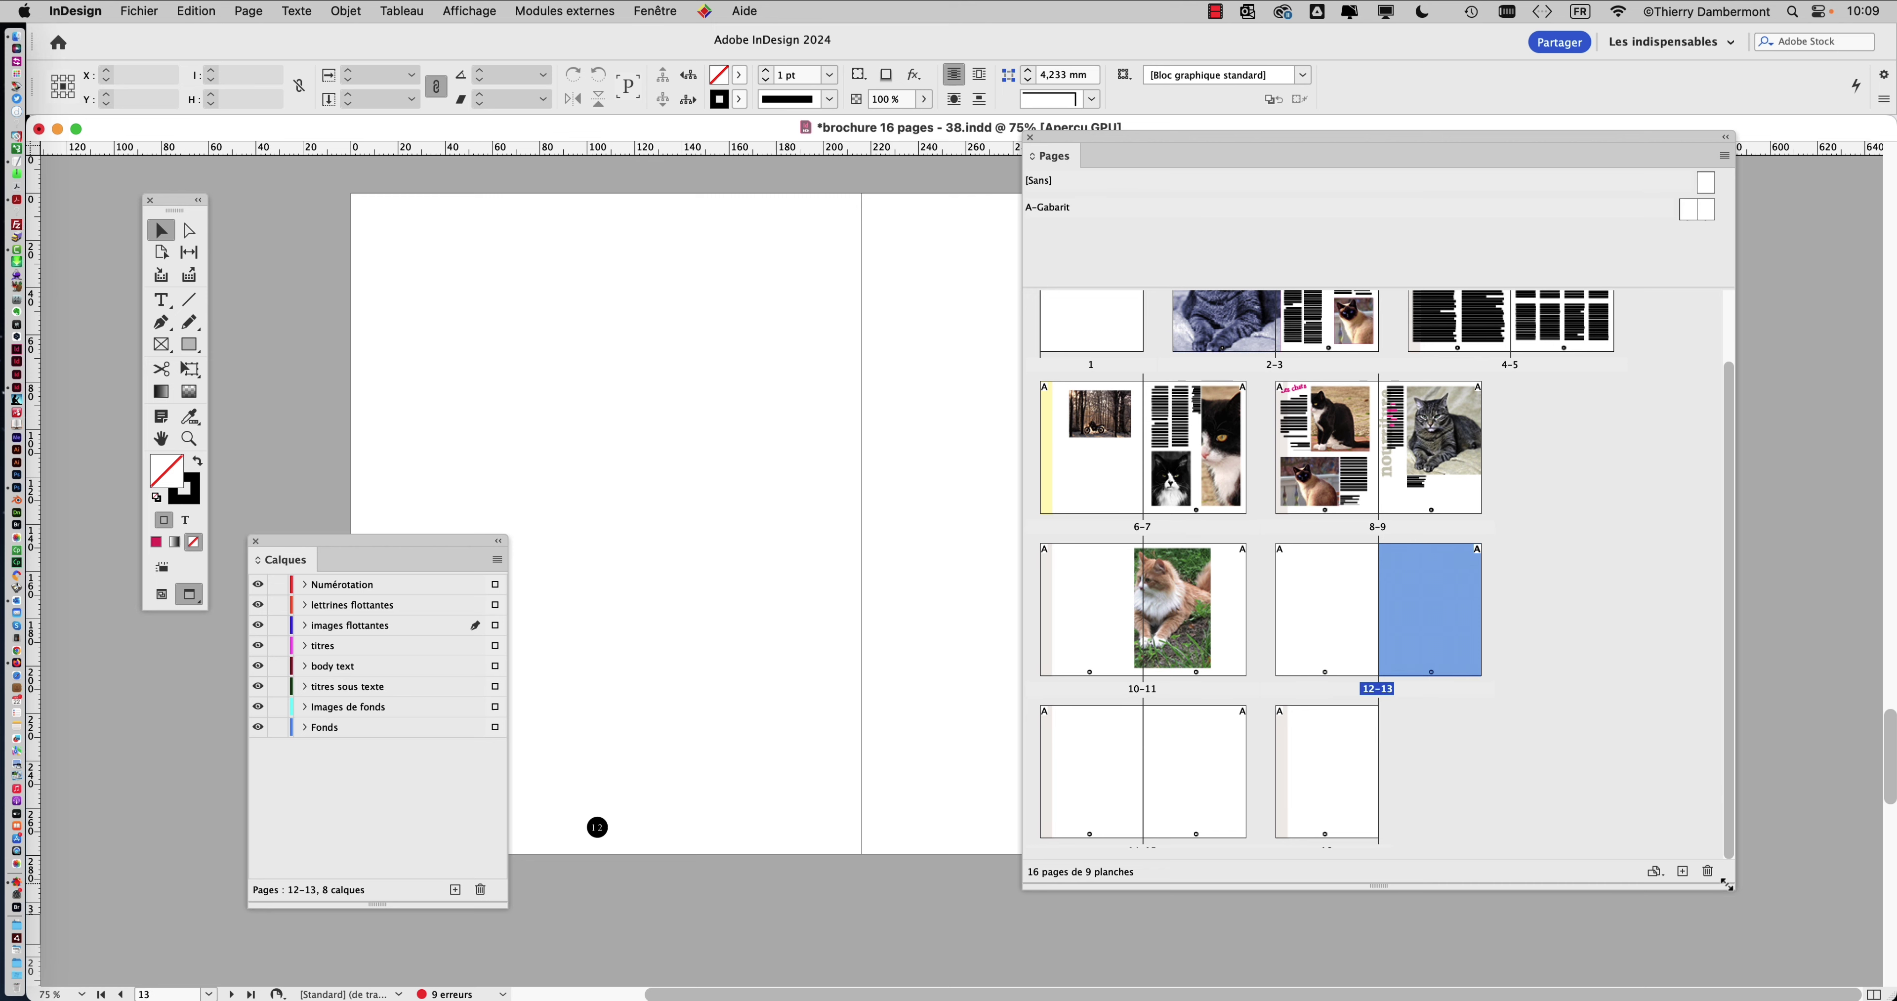
left_click_drag(1726, 883, 1773, 943)
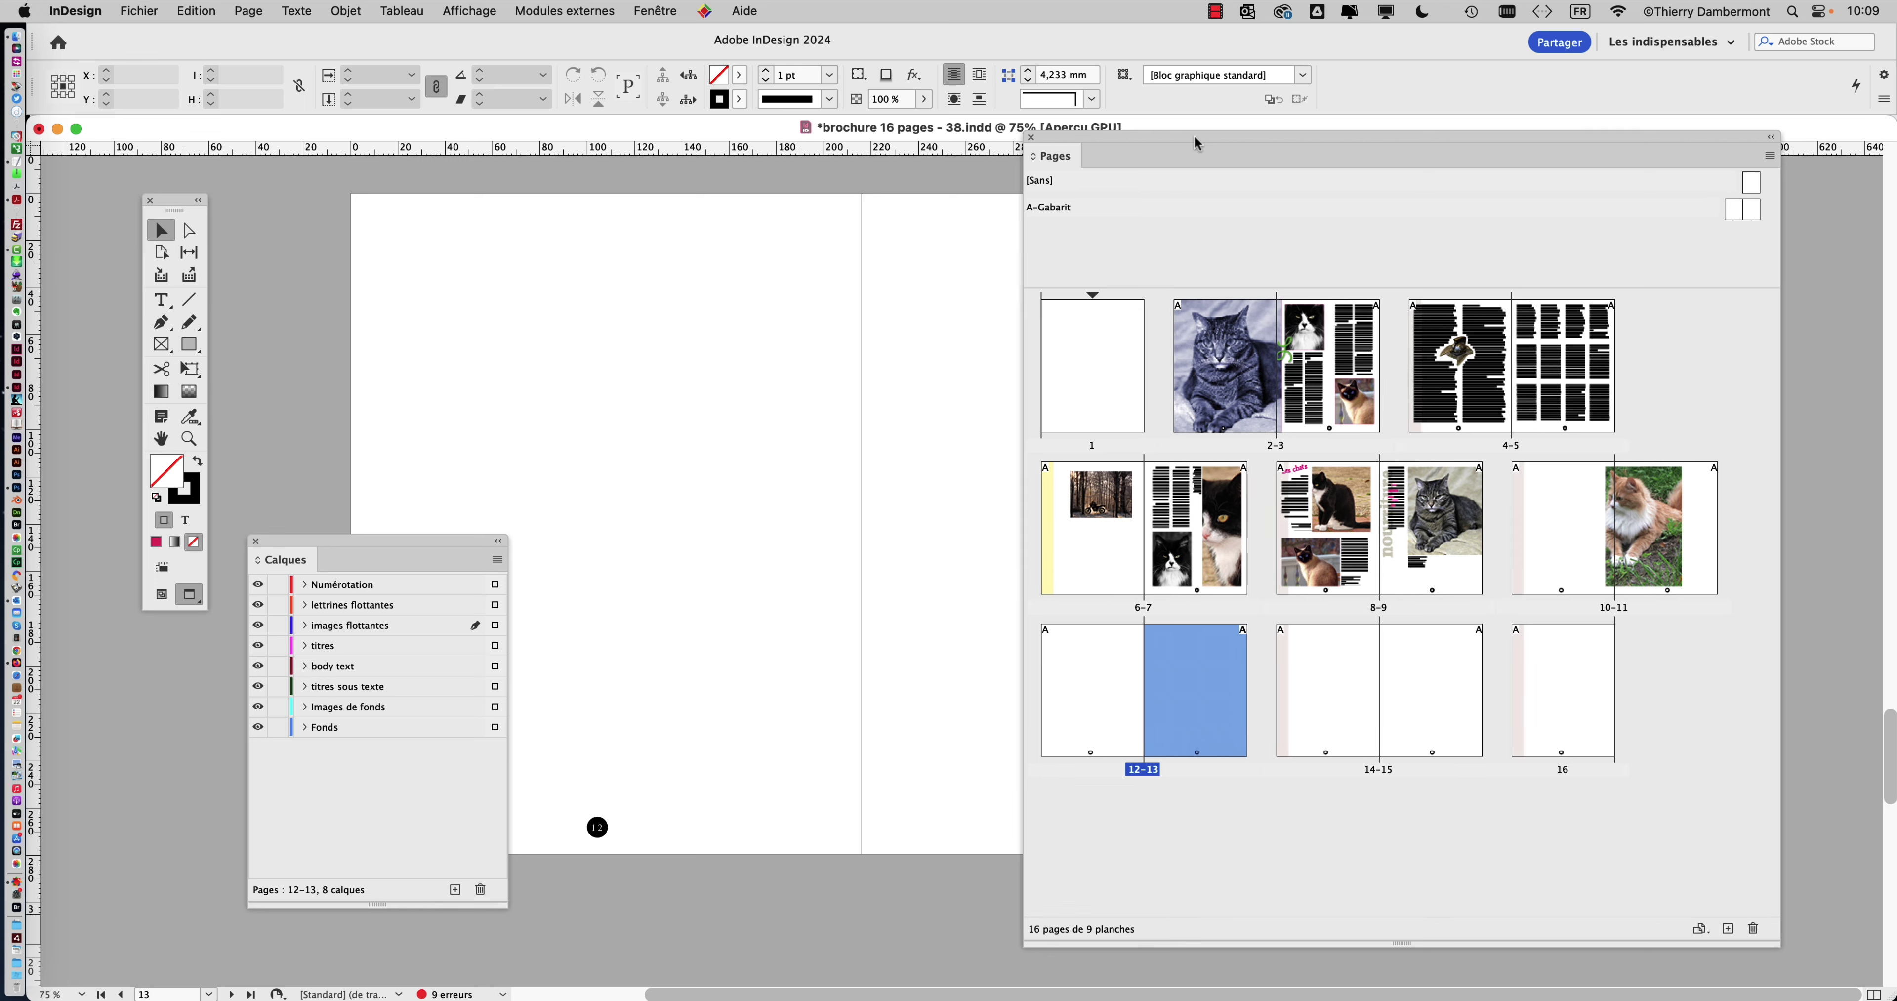
left_click_drag(1195, 135, 1310, 136)
left_click_drag(457, 541, 278, 677)
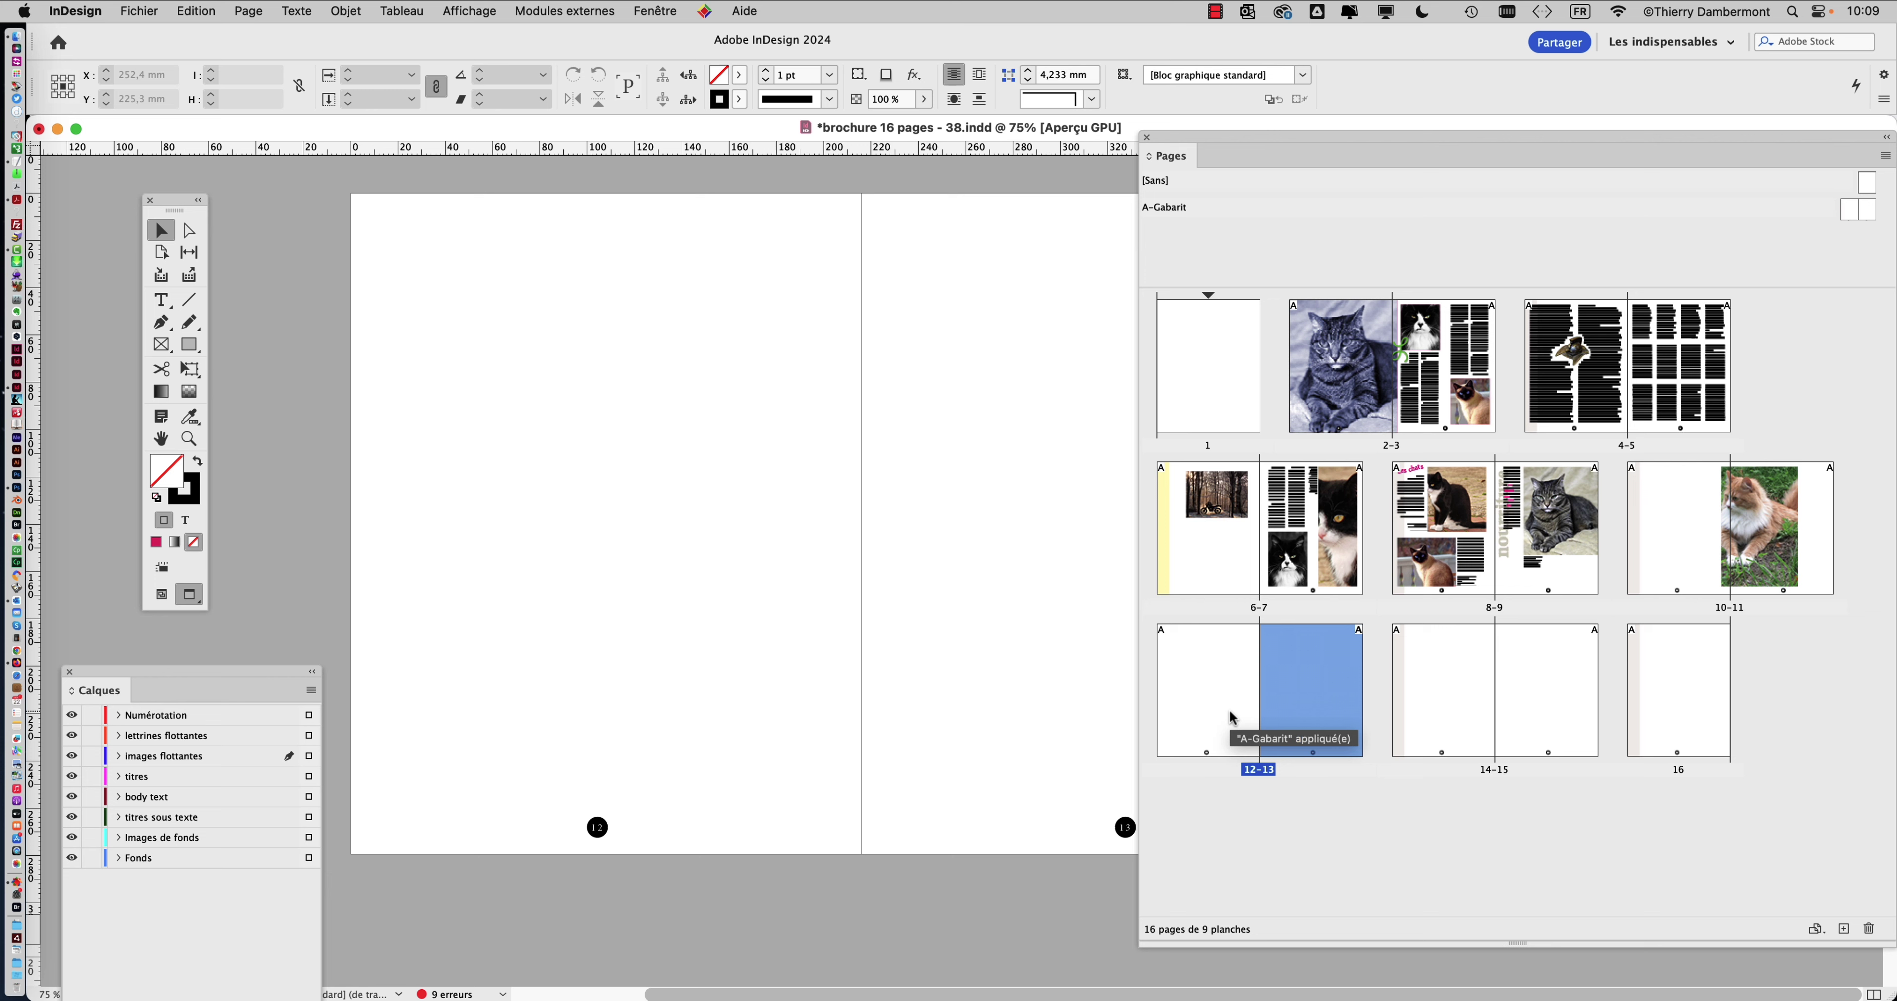
- Select page 12 and then page 13 in the Pages panel, and move the panel farther over page 13
left_click(1202, 711)
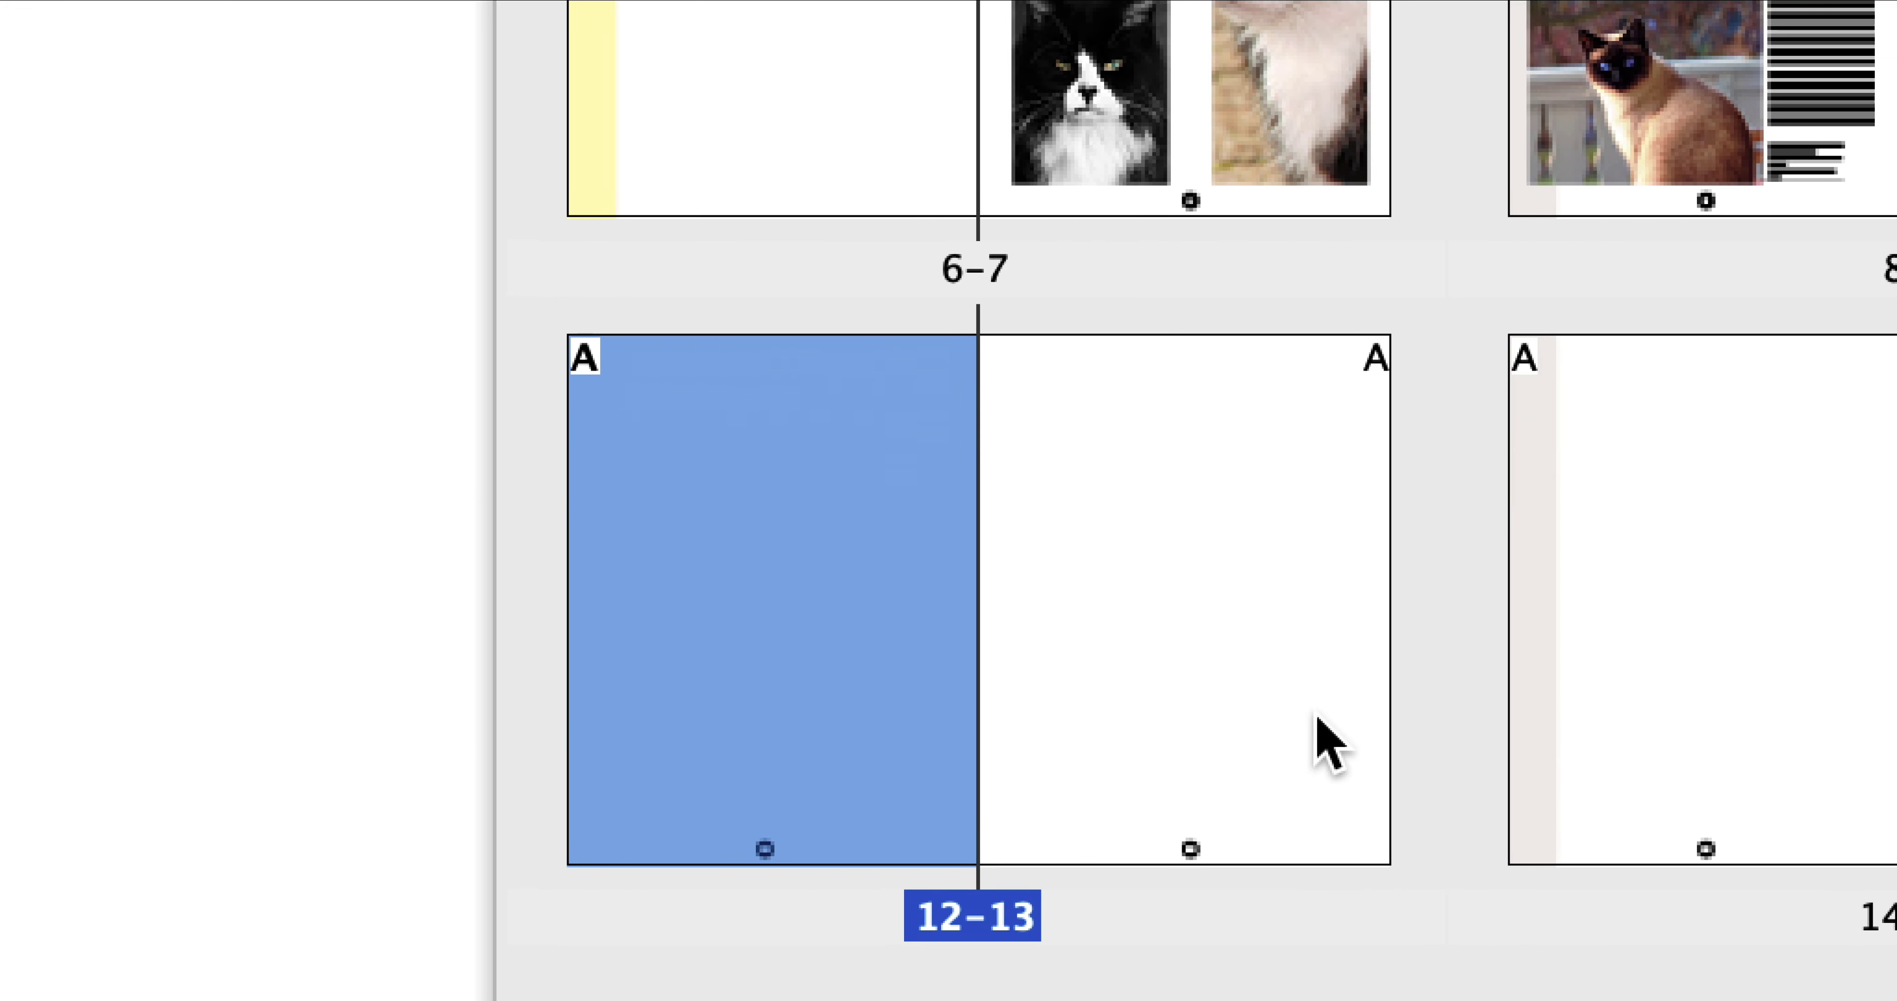
left_click(1660, 759)
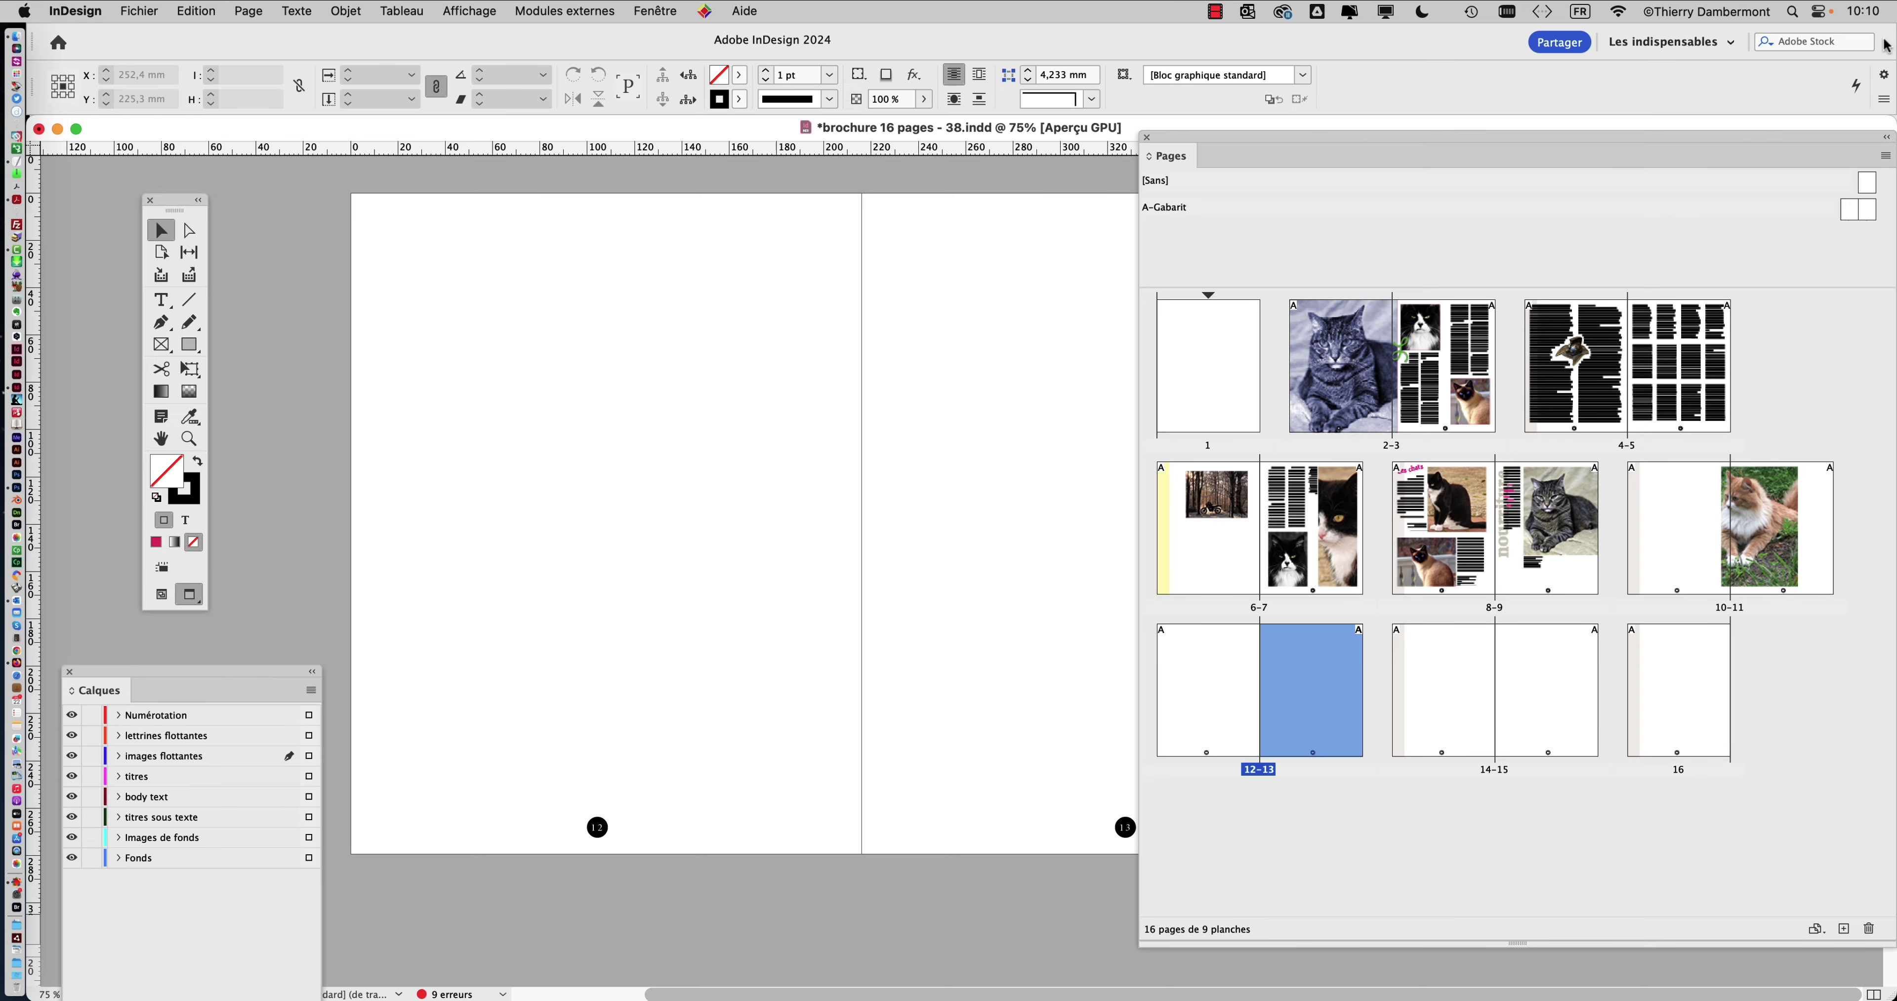
left_click_drag(1734, 144, 1557, 195)
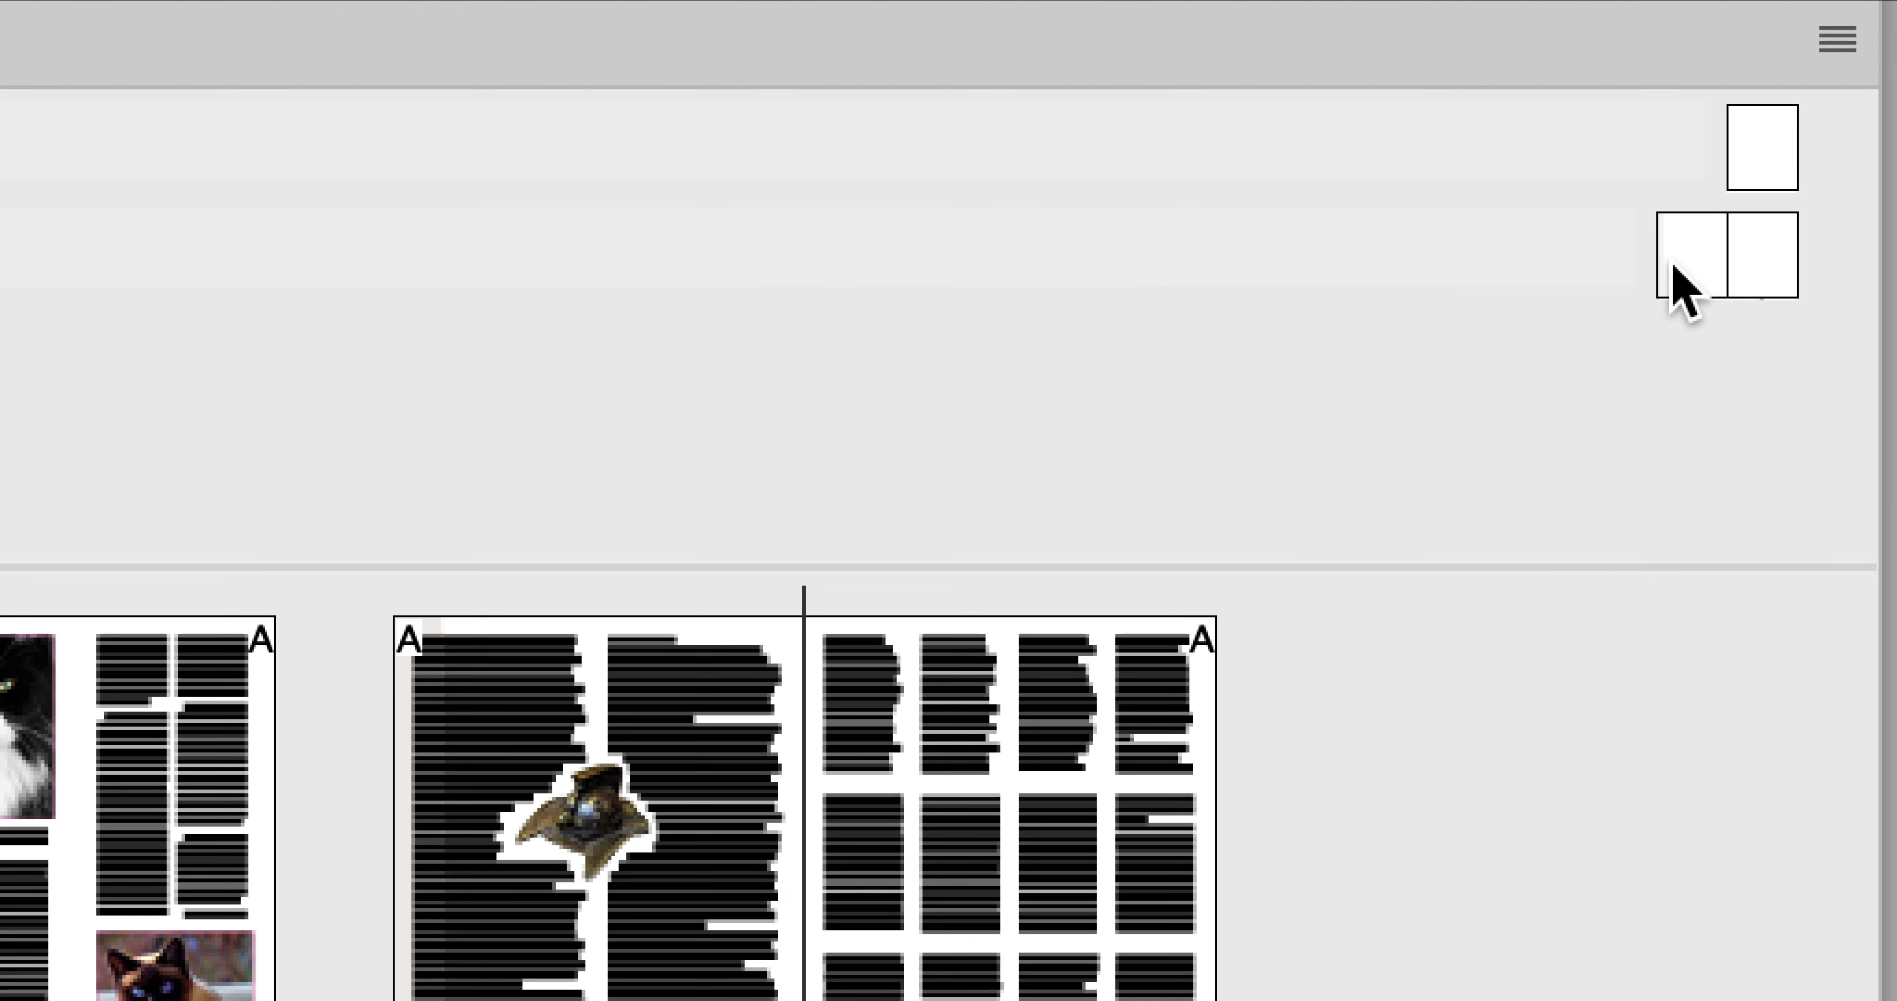
- Select the left and right pages of A-Gabarit individually, then select both pages of the master together
left_click(1674, 269)
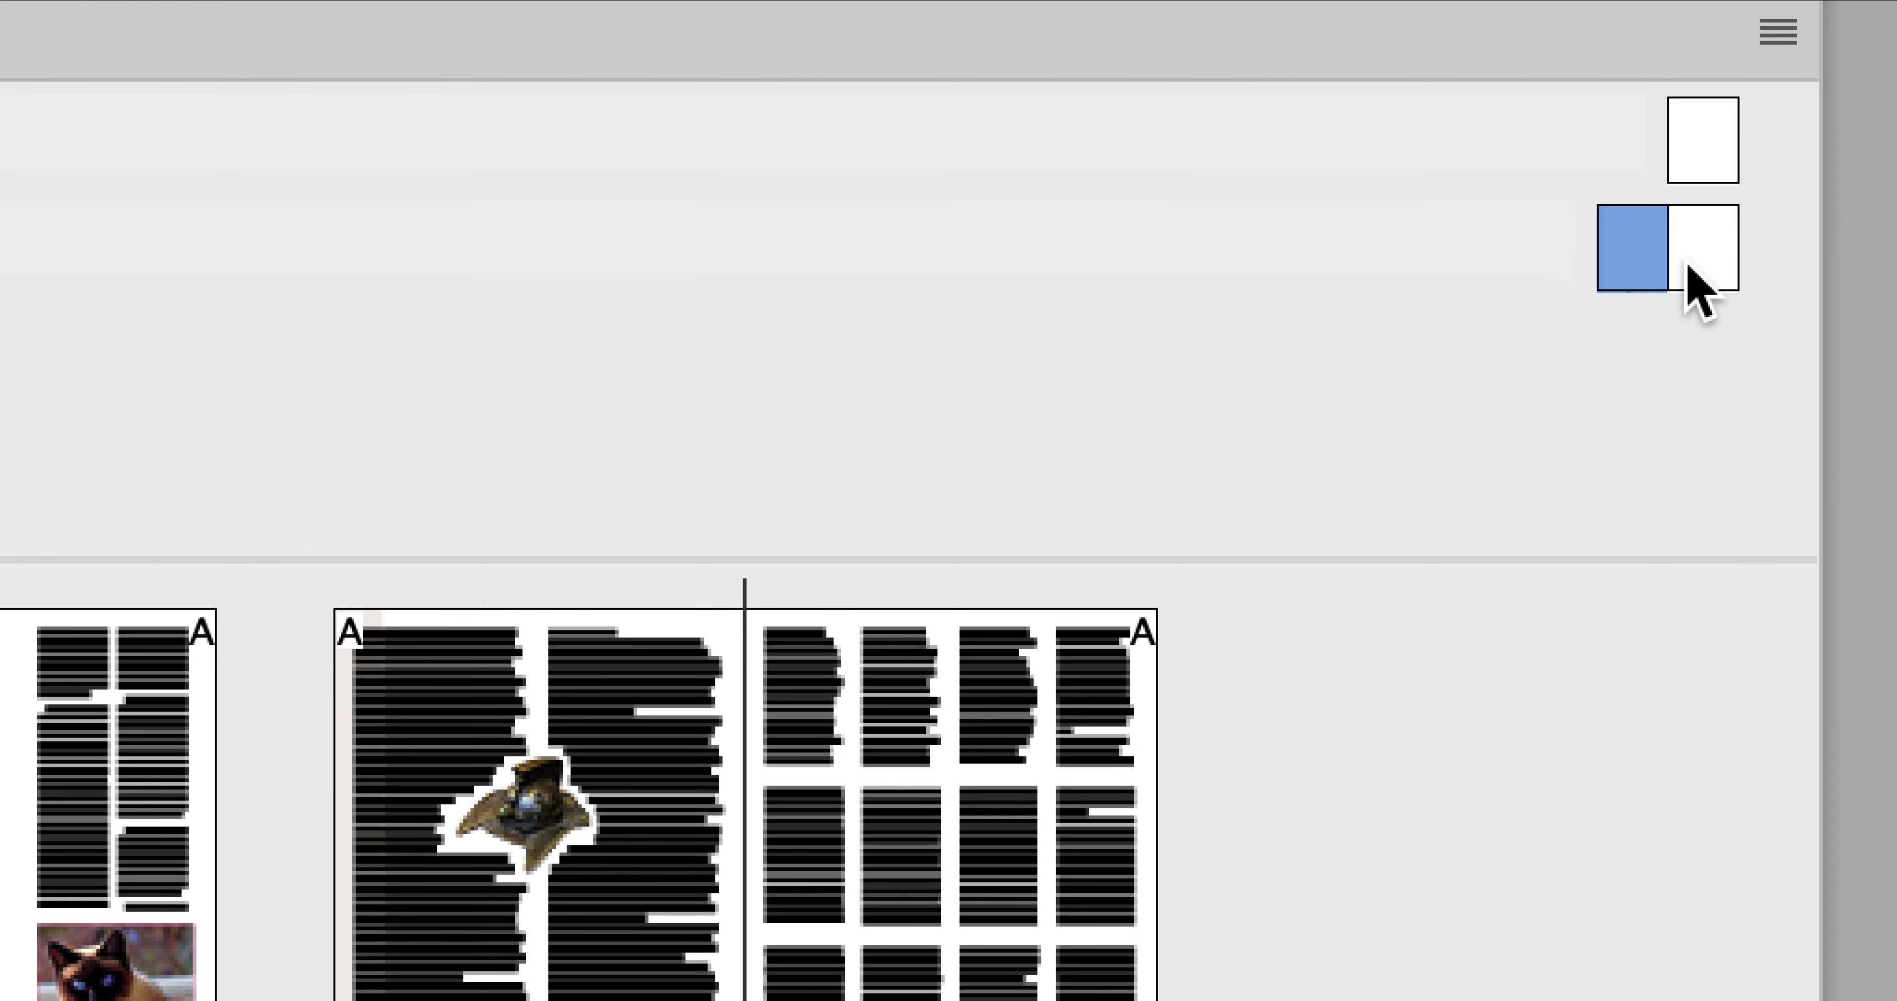
left_click(1727, 266)
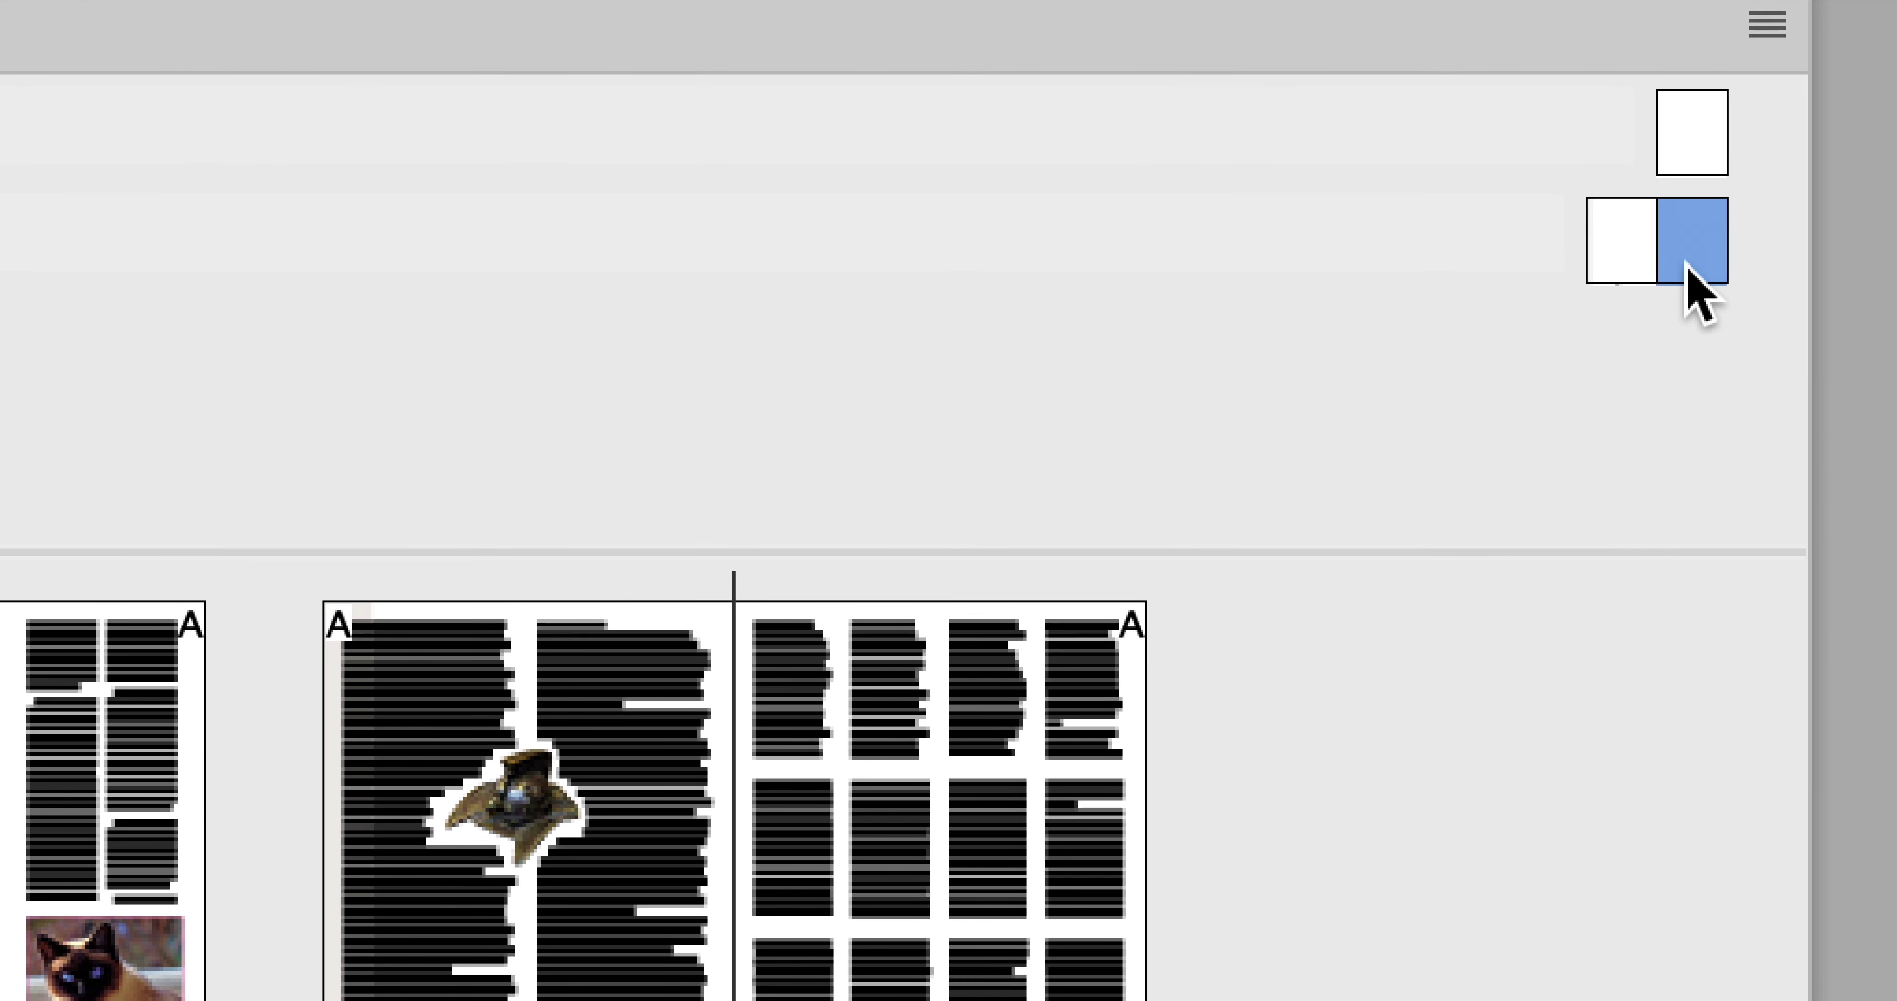
left_click(1687, 266)
left_click(1693, 265)
left_click(1660, 266)
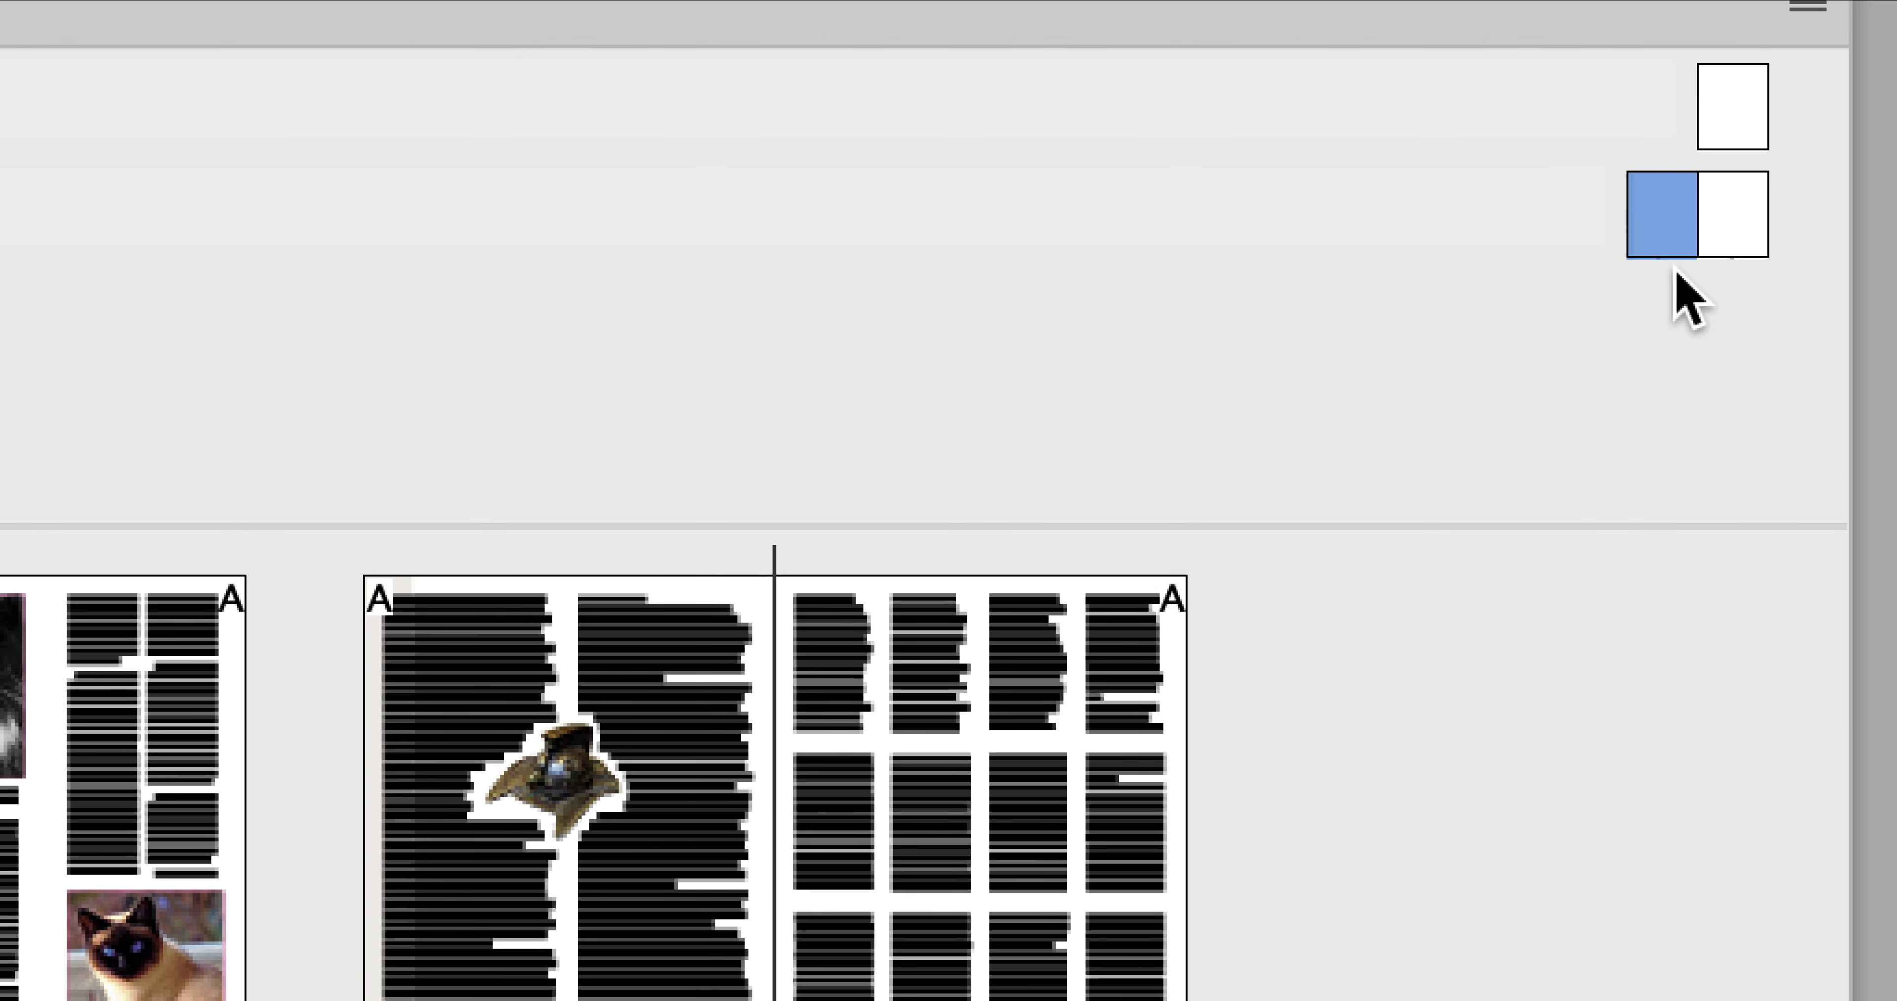
left_click(1708, 265, "shift")
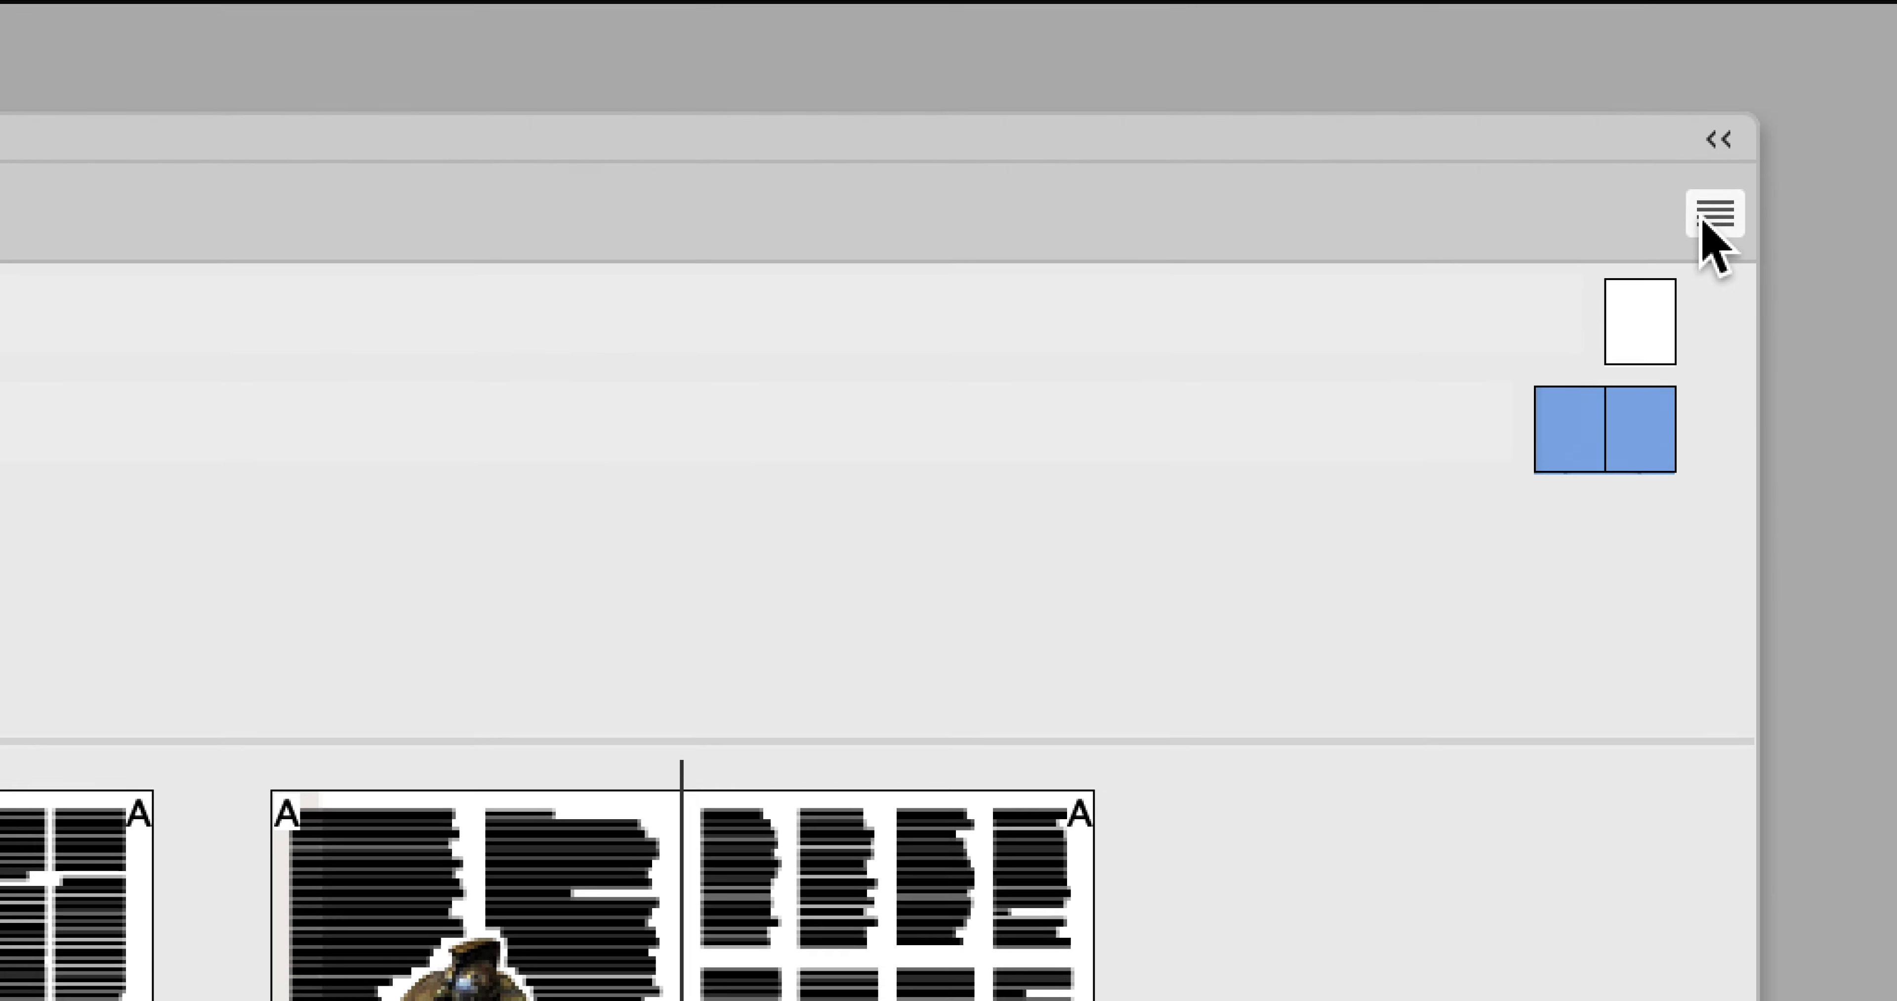
- Examine the Pages panel commands available for the A-Gabarit spread, then select only the master's right page
left_click(1793, 15)
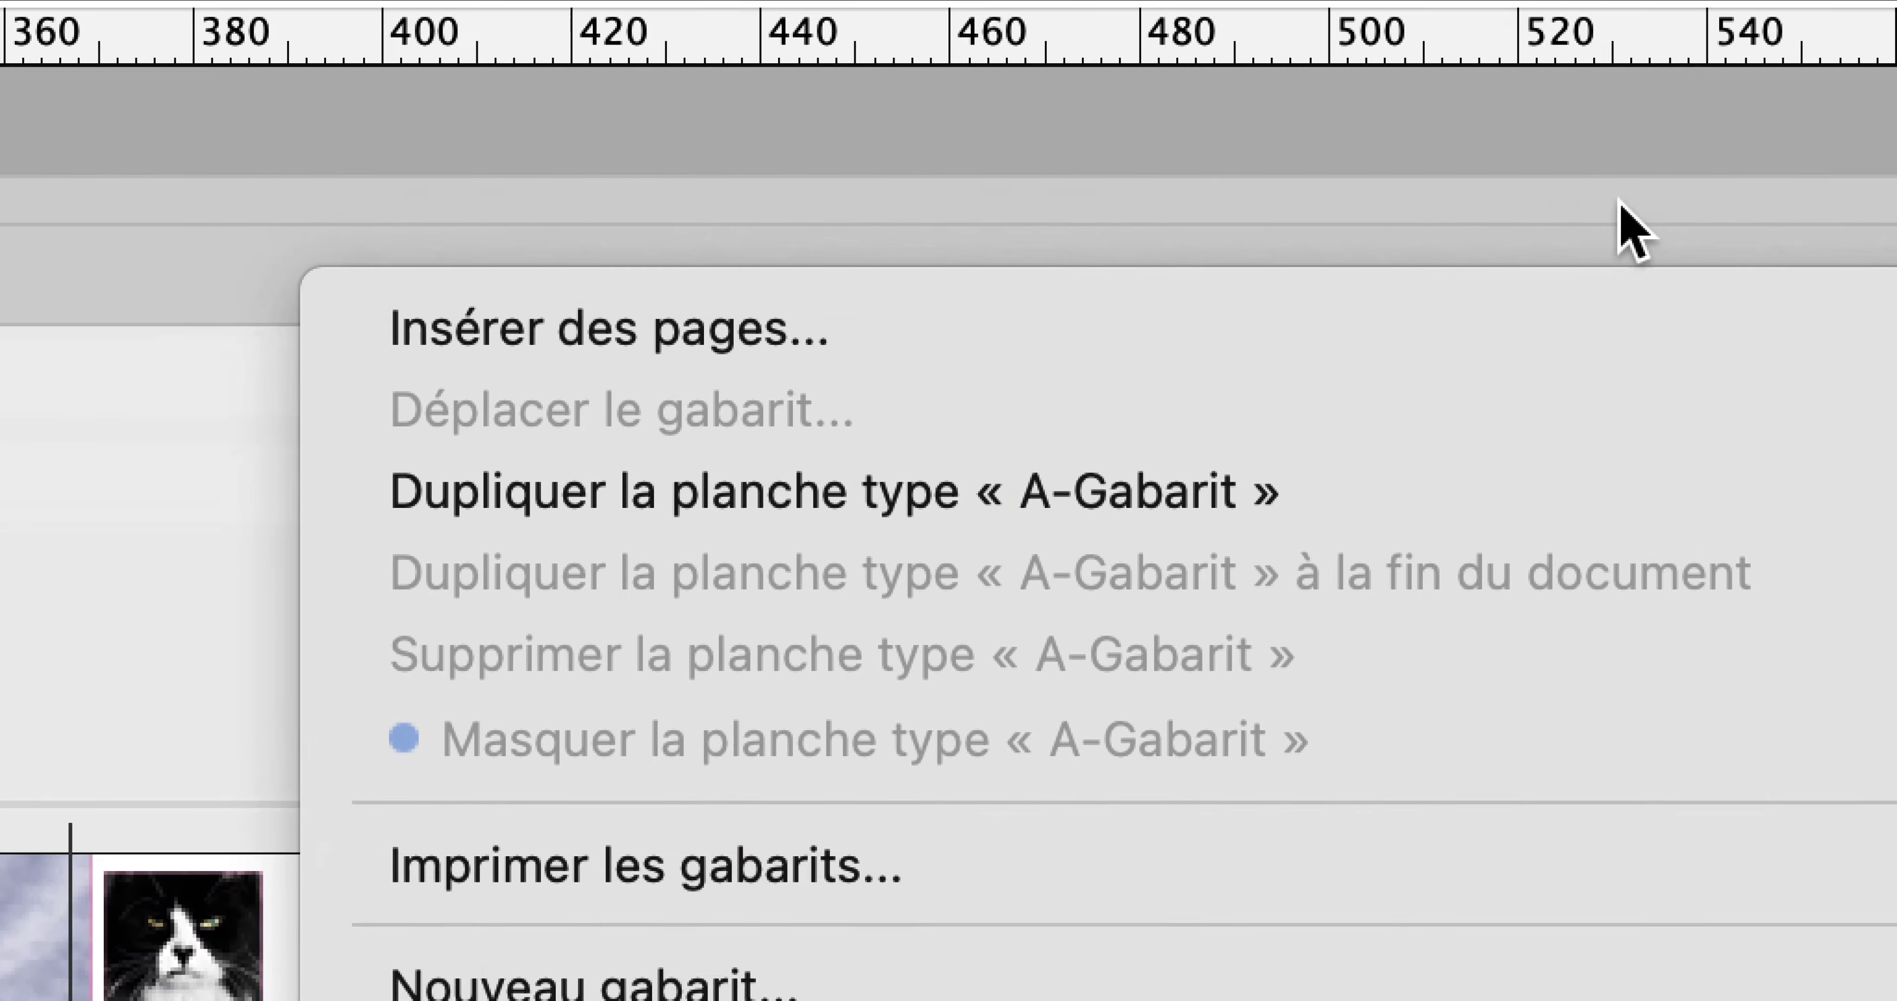
left_click(1667, 80)
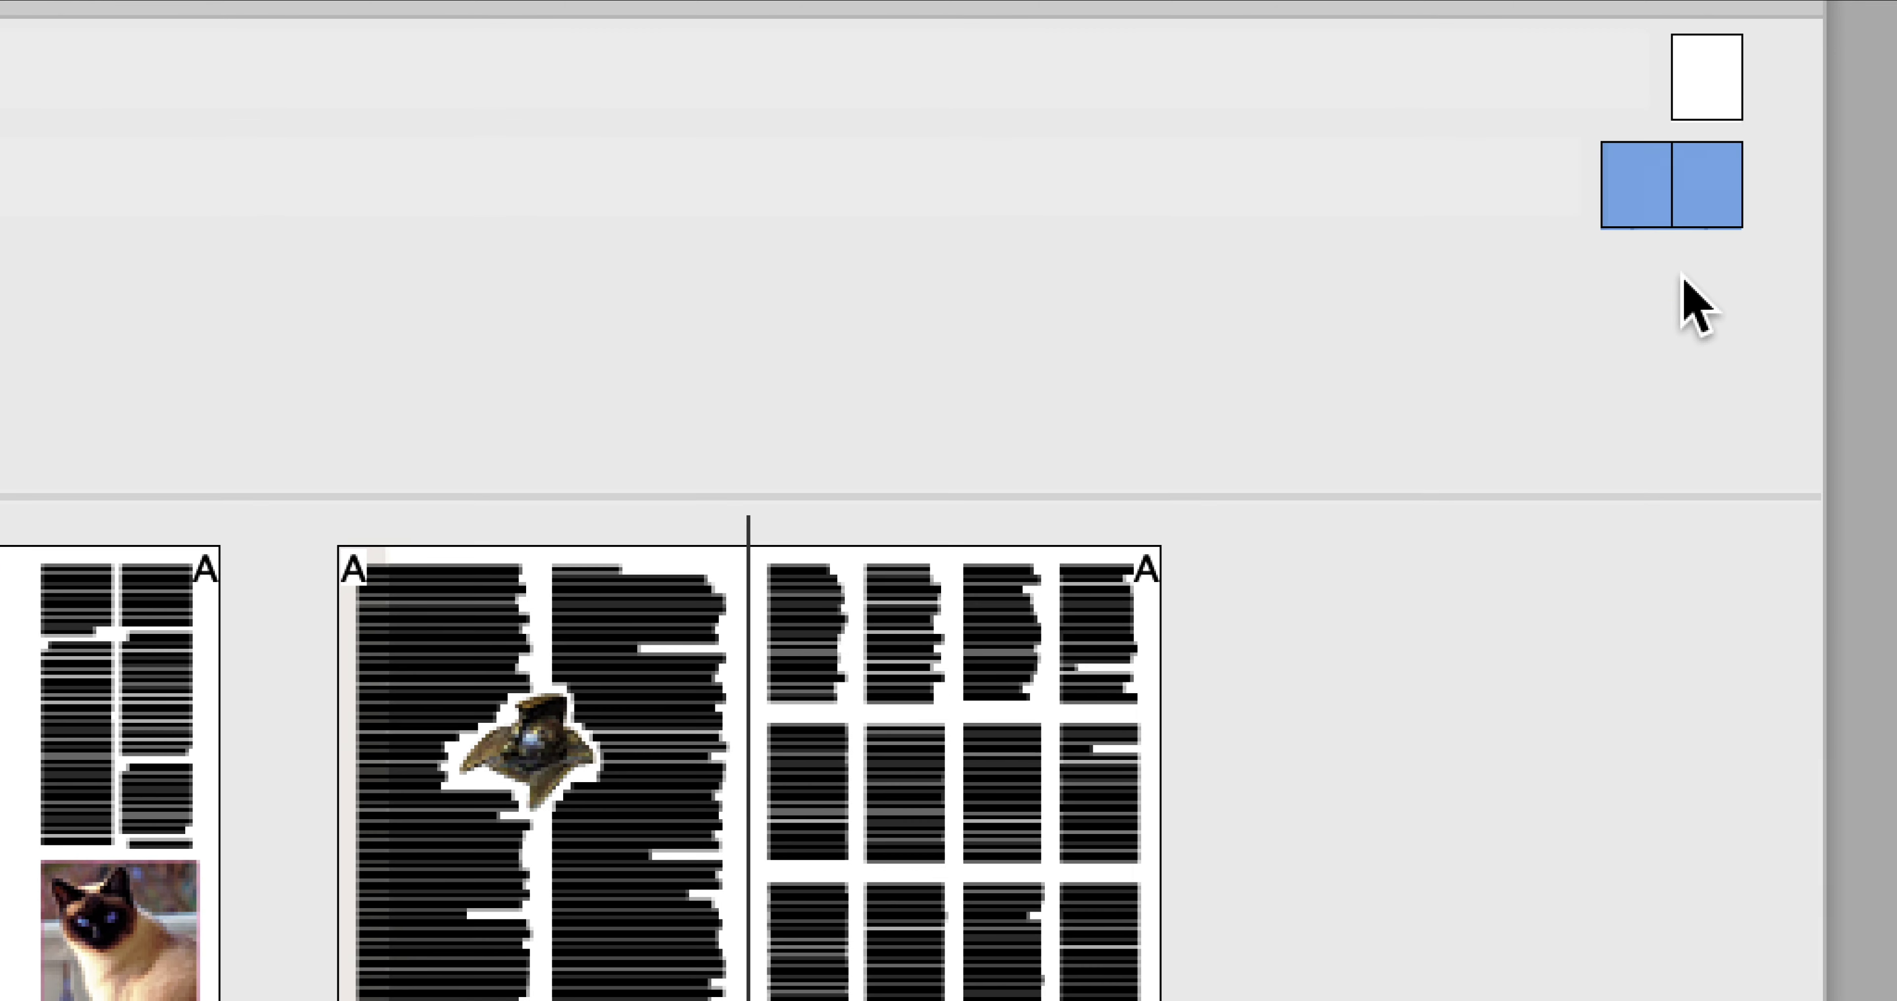
left_click(1681, 271)
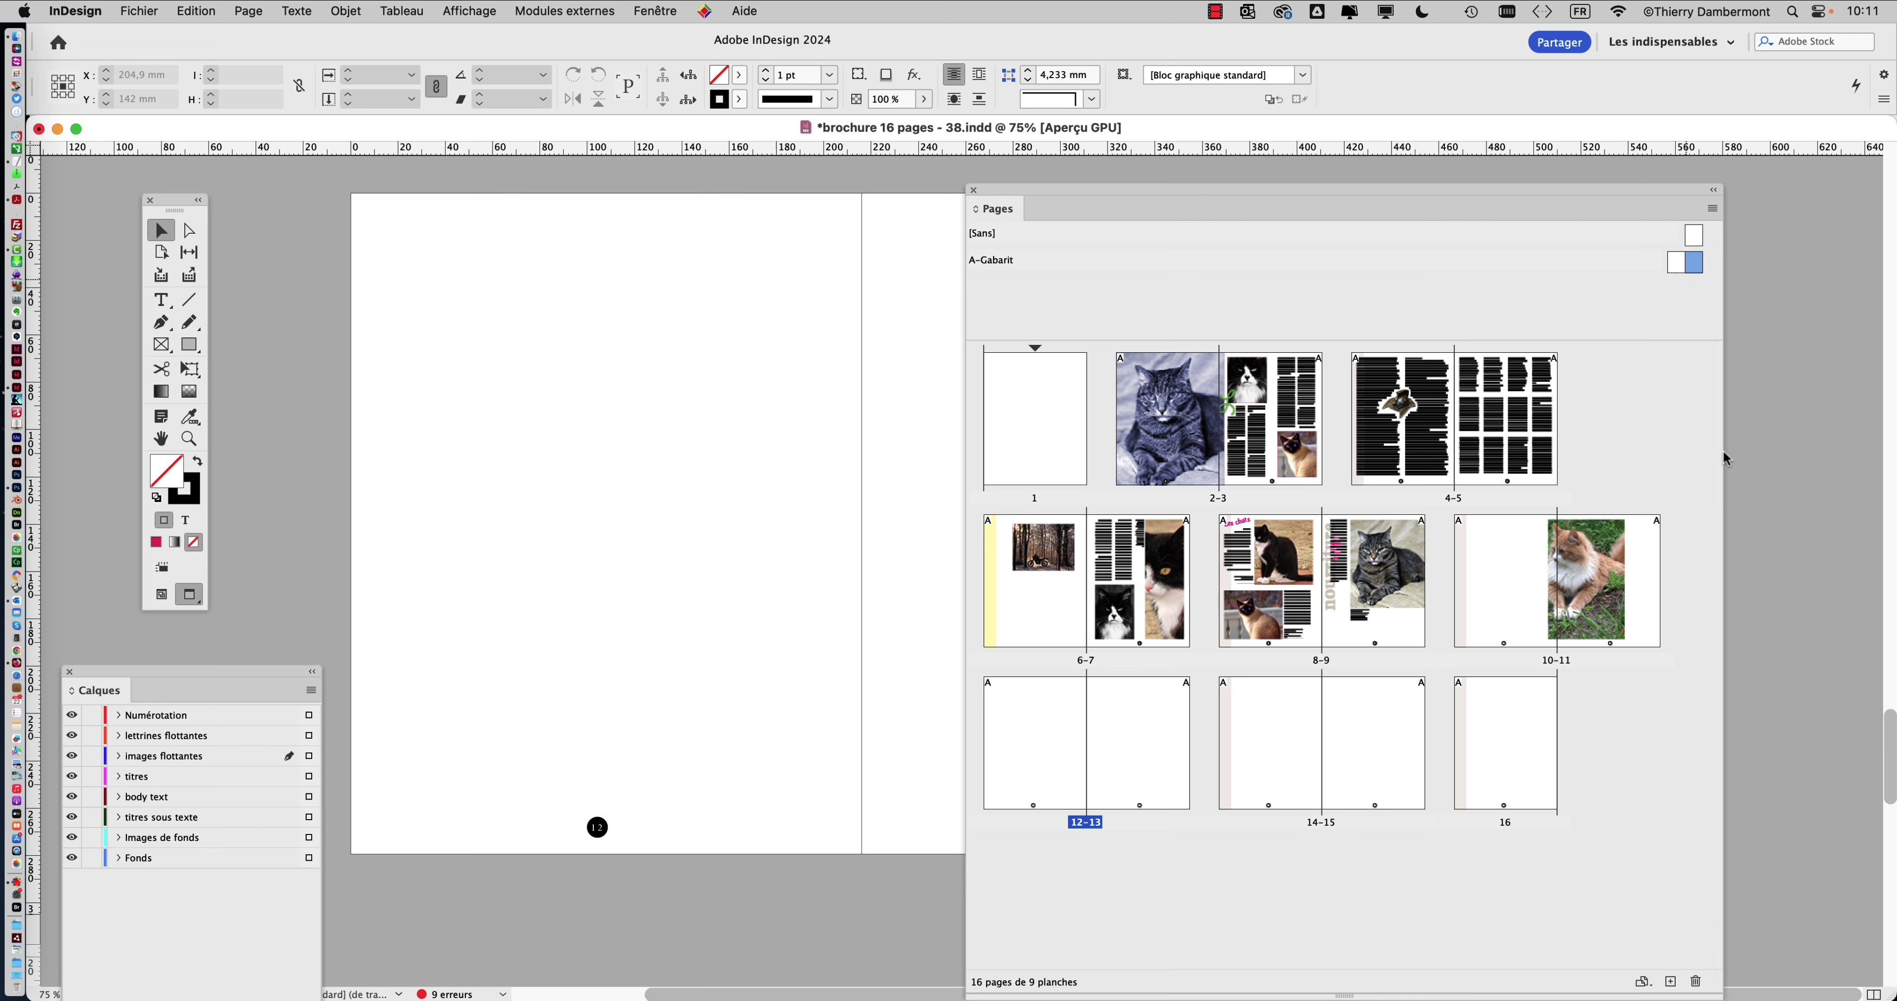
- Toggle the panels with and without the toolbox and control bar, finishing with the whole interface around the document hidden
mouse_move(1887, 992)
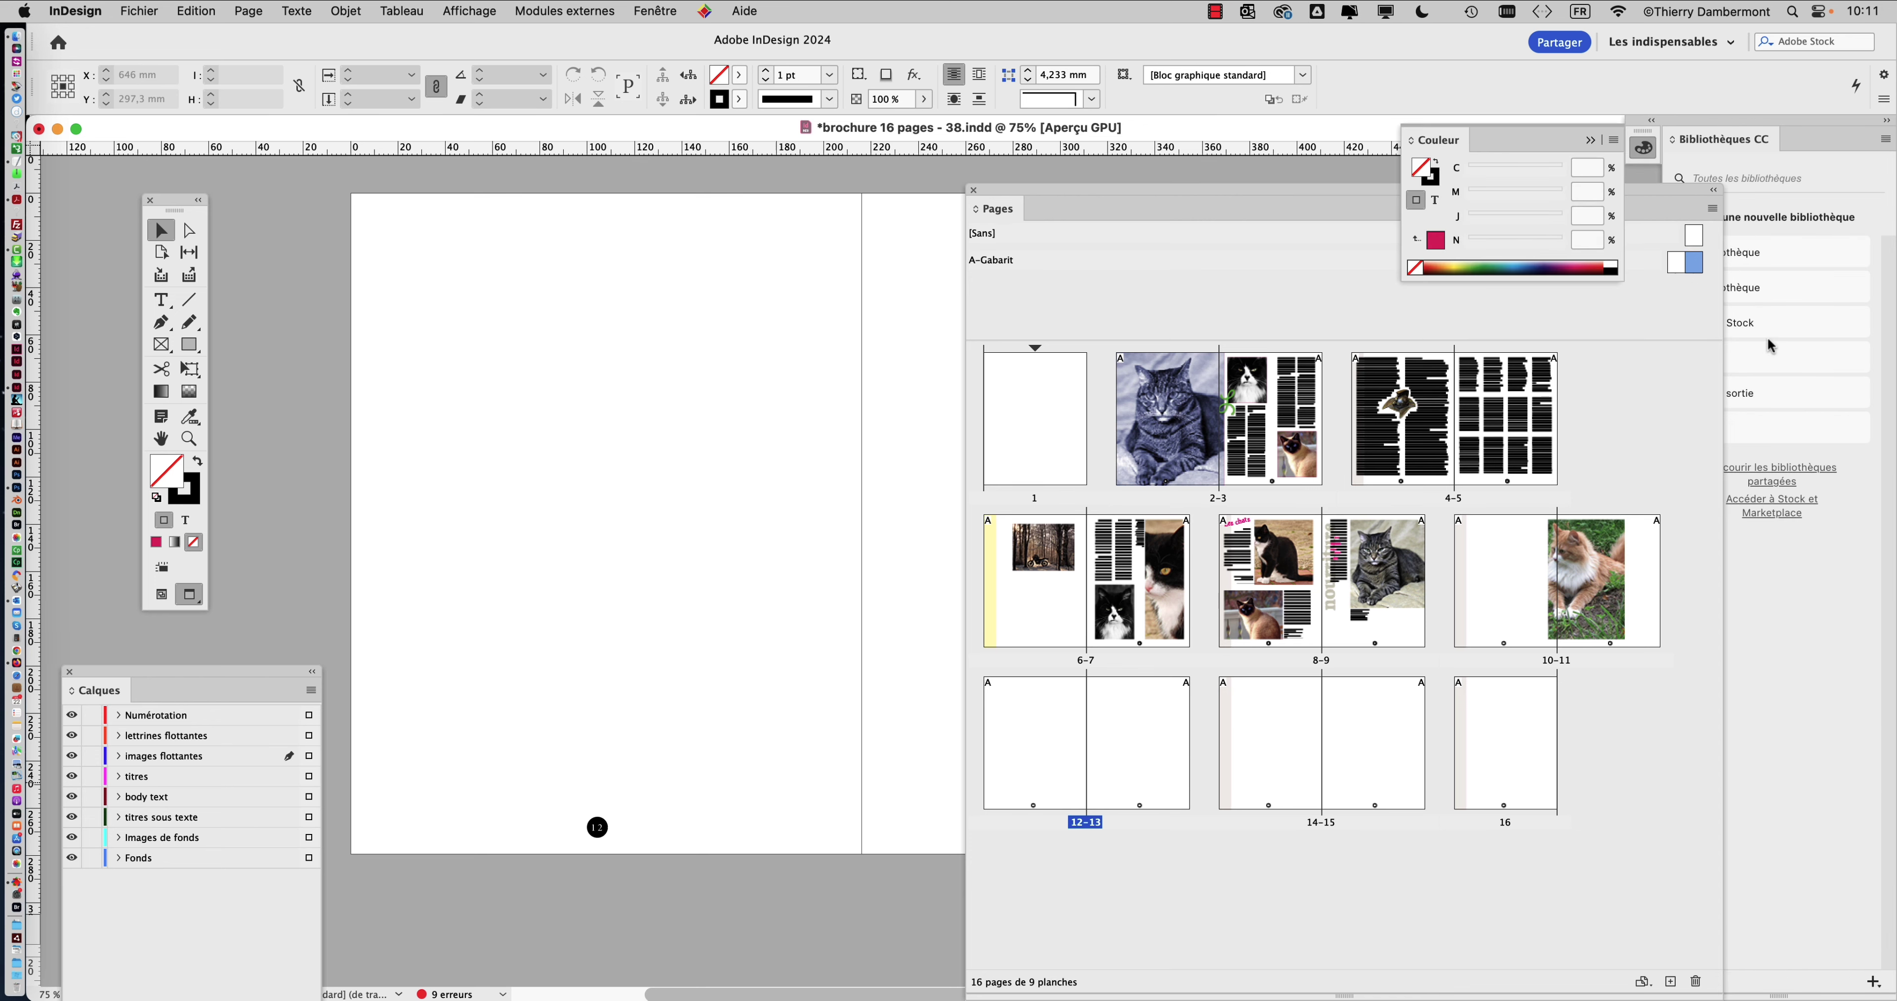
key("Tab")
key("shift+Tab")
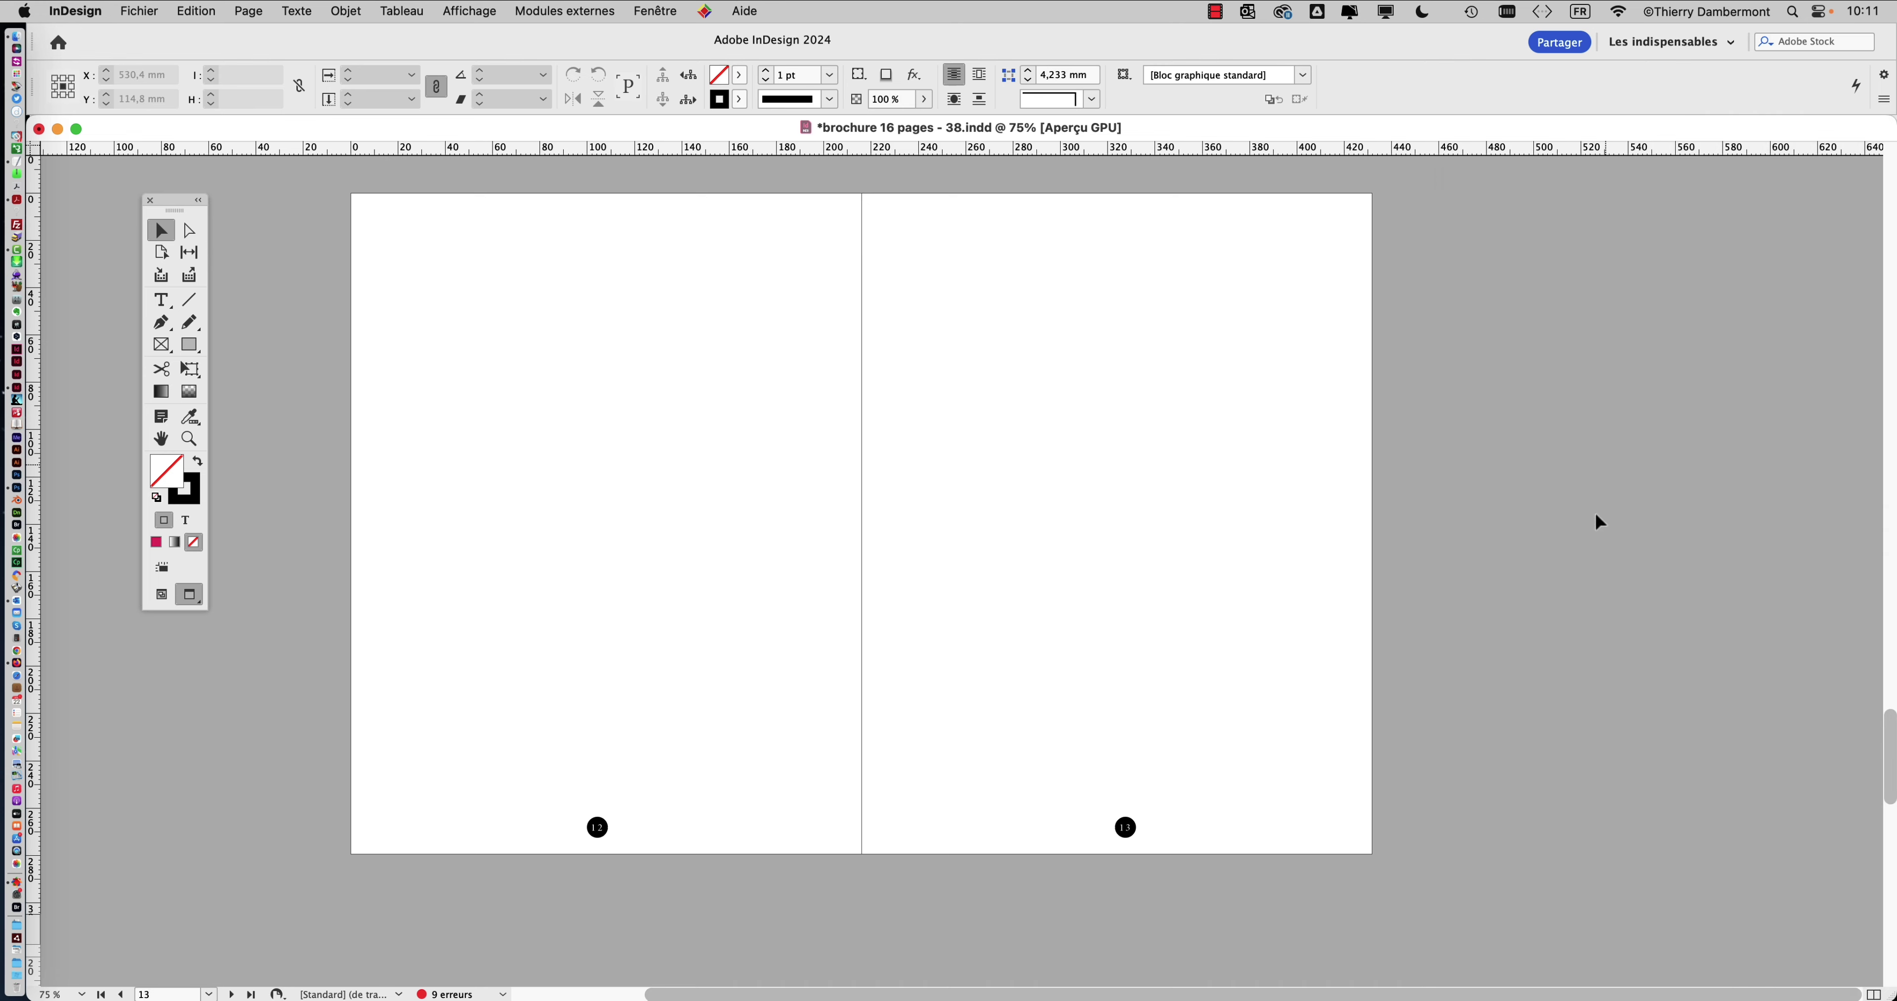
key("shift+Tab")
key("Tab")
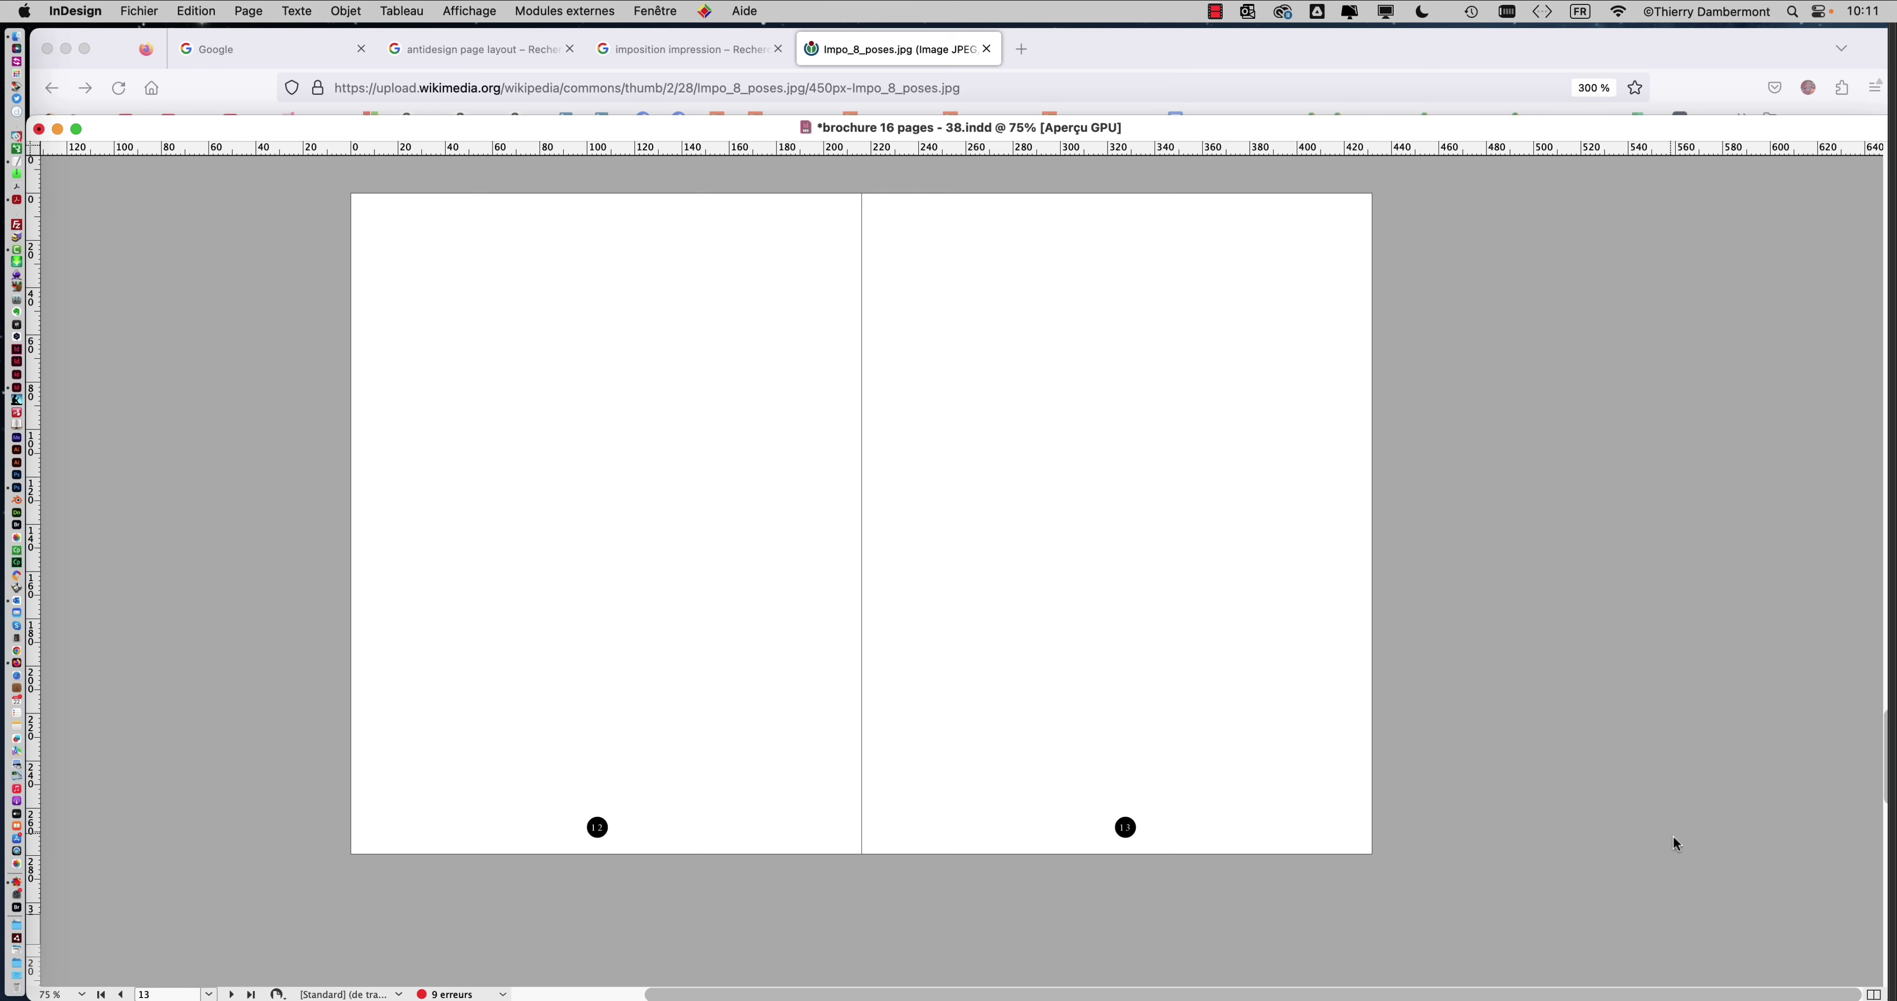
key("Tab")
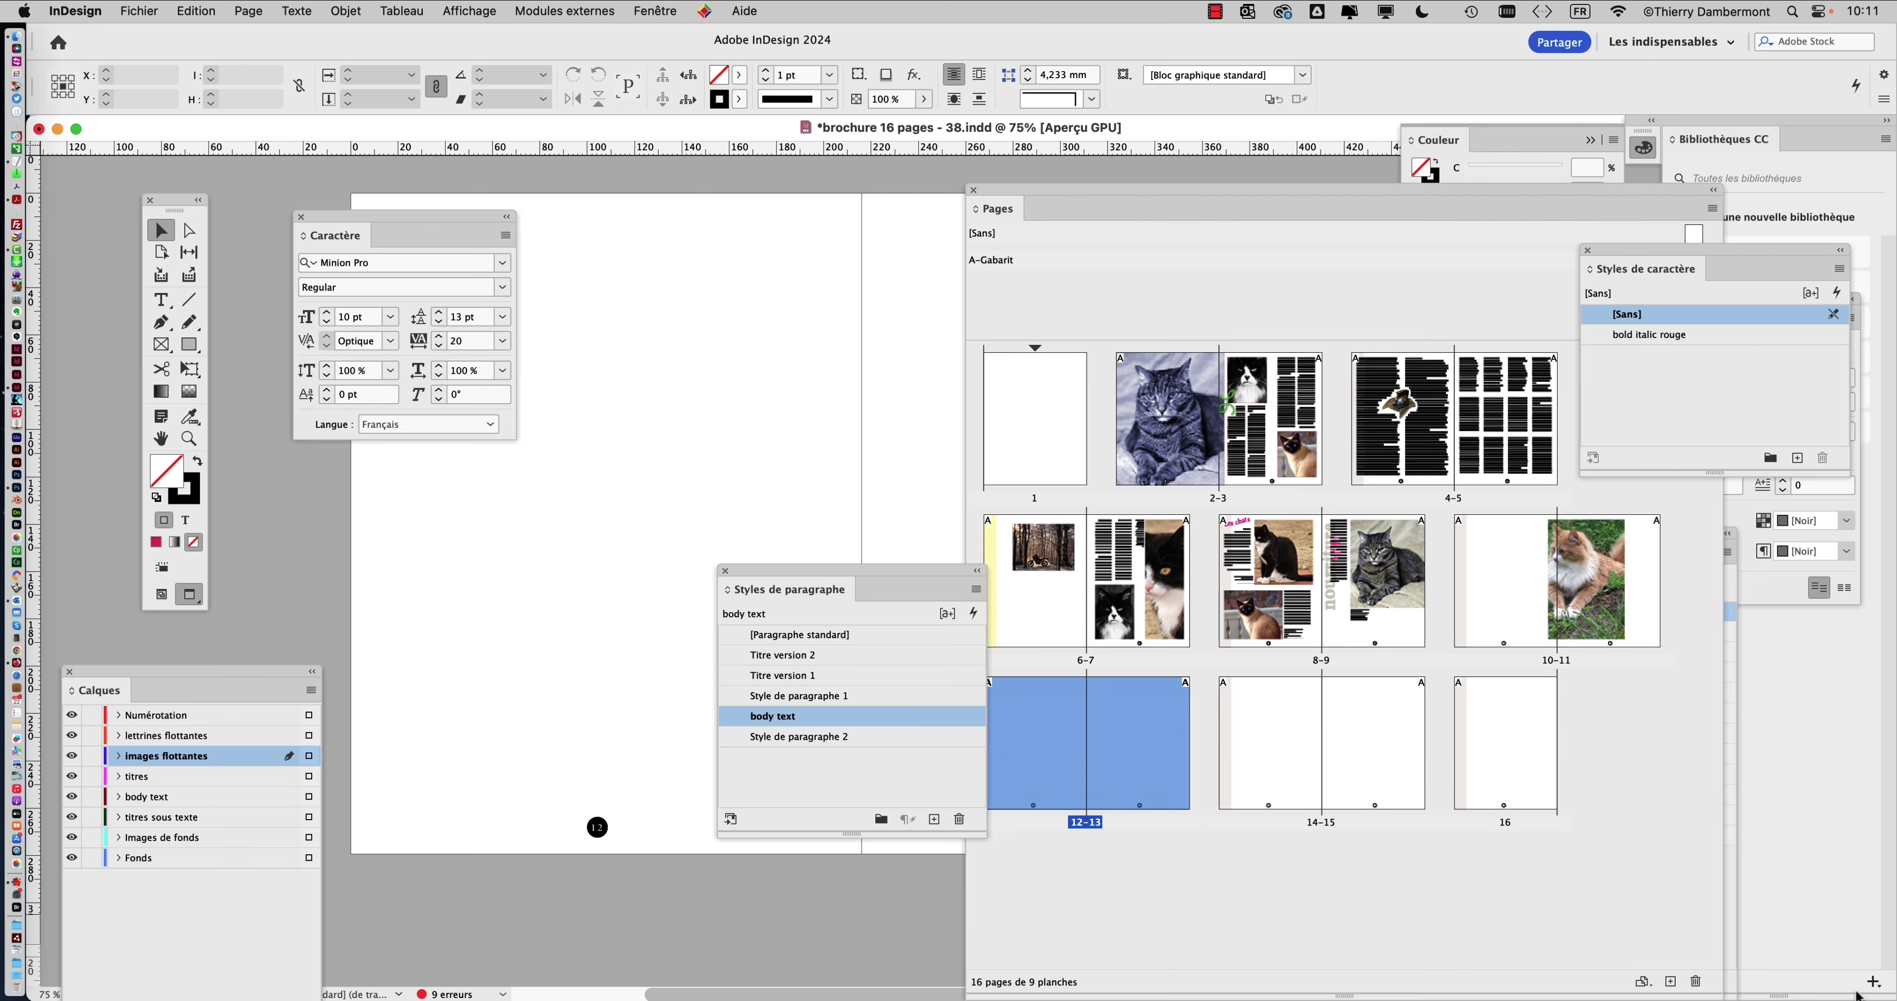
key("Tab")
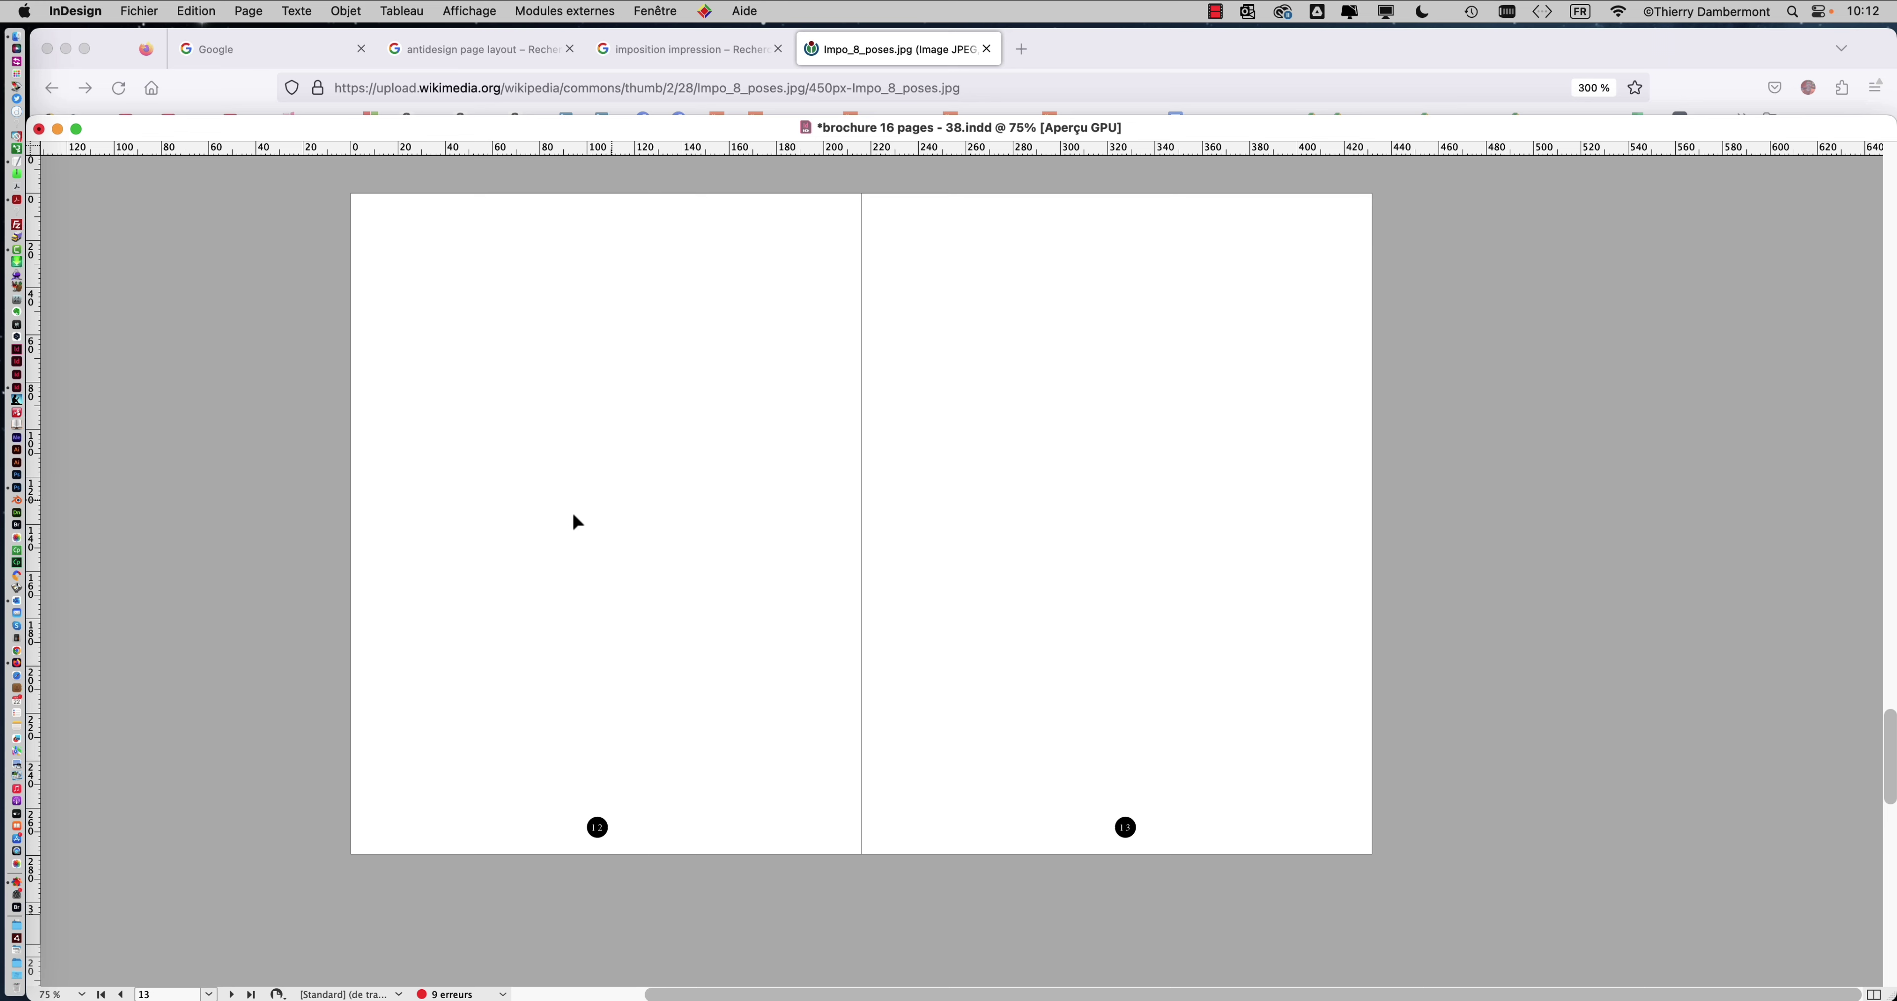
- Shrink the document window and reposition it nearer the middle of the desktop
left_click_drag(31, 997, 163, 800)
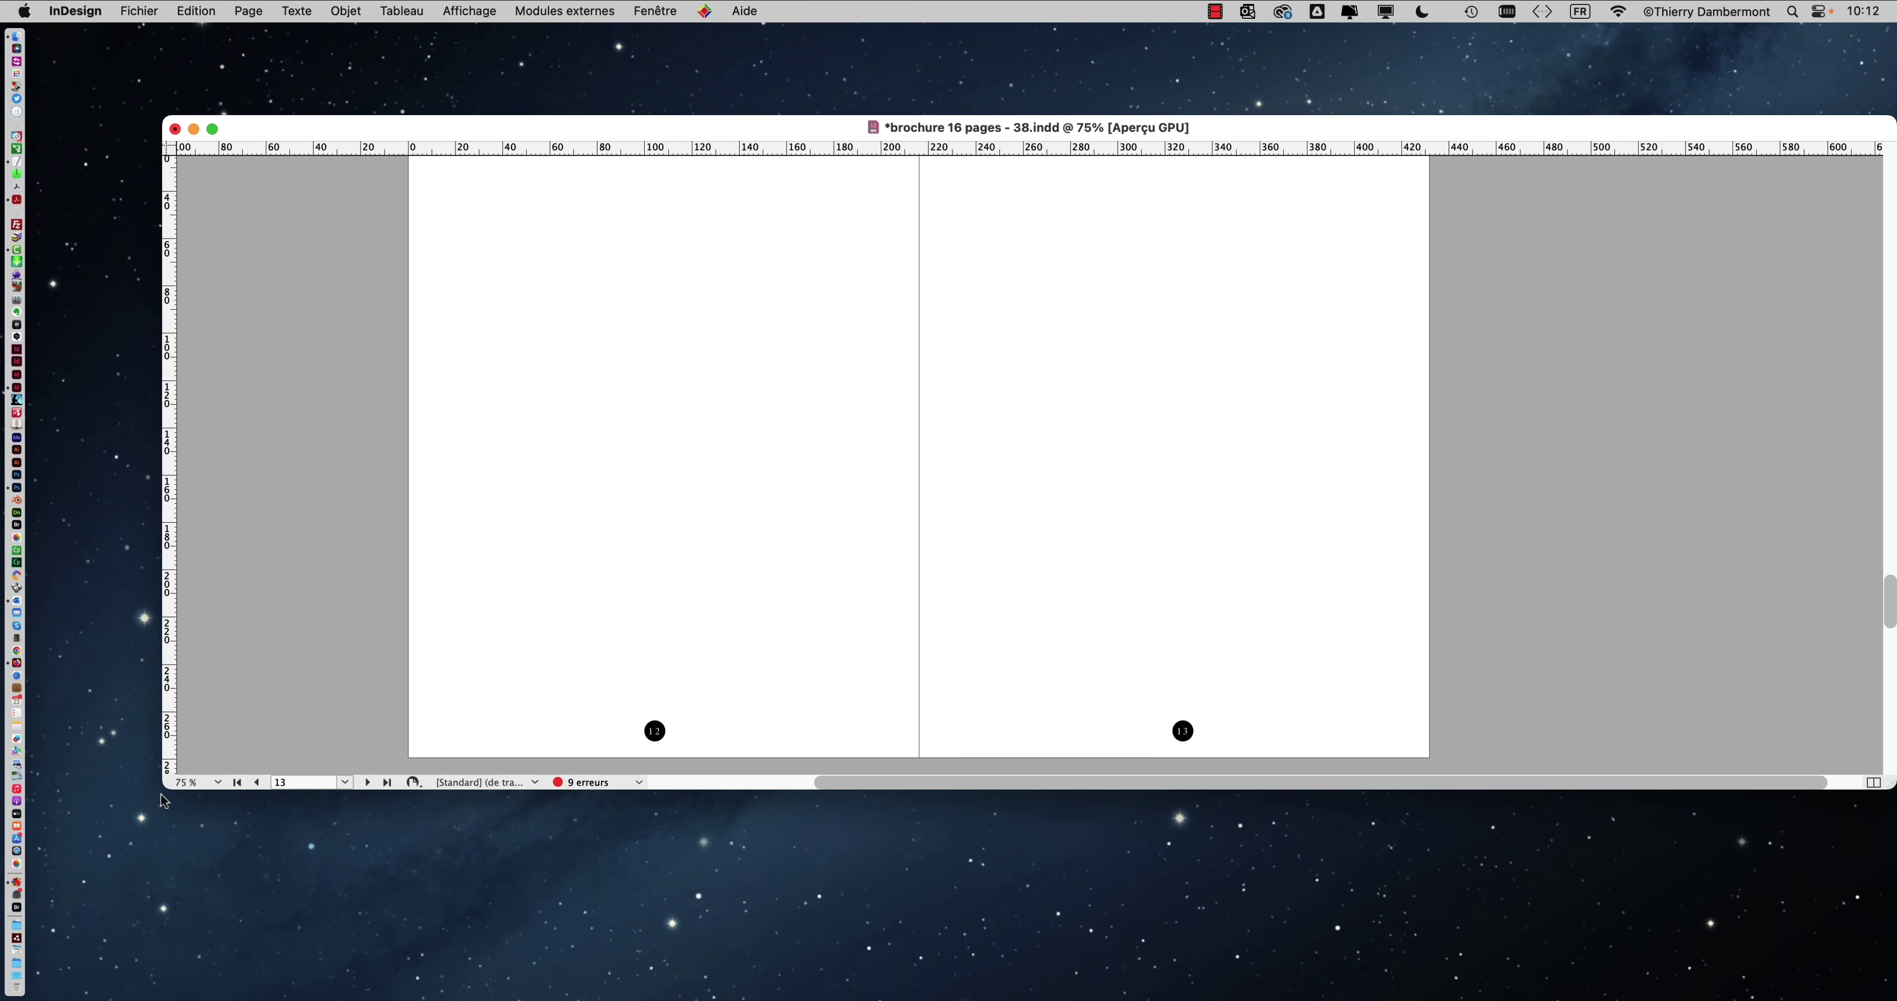
left_click_drag(705, 125, 663, 136)
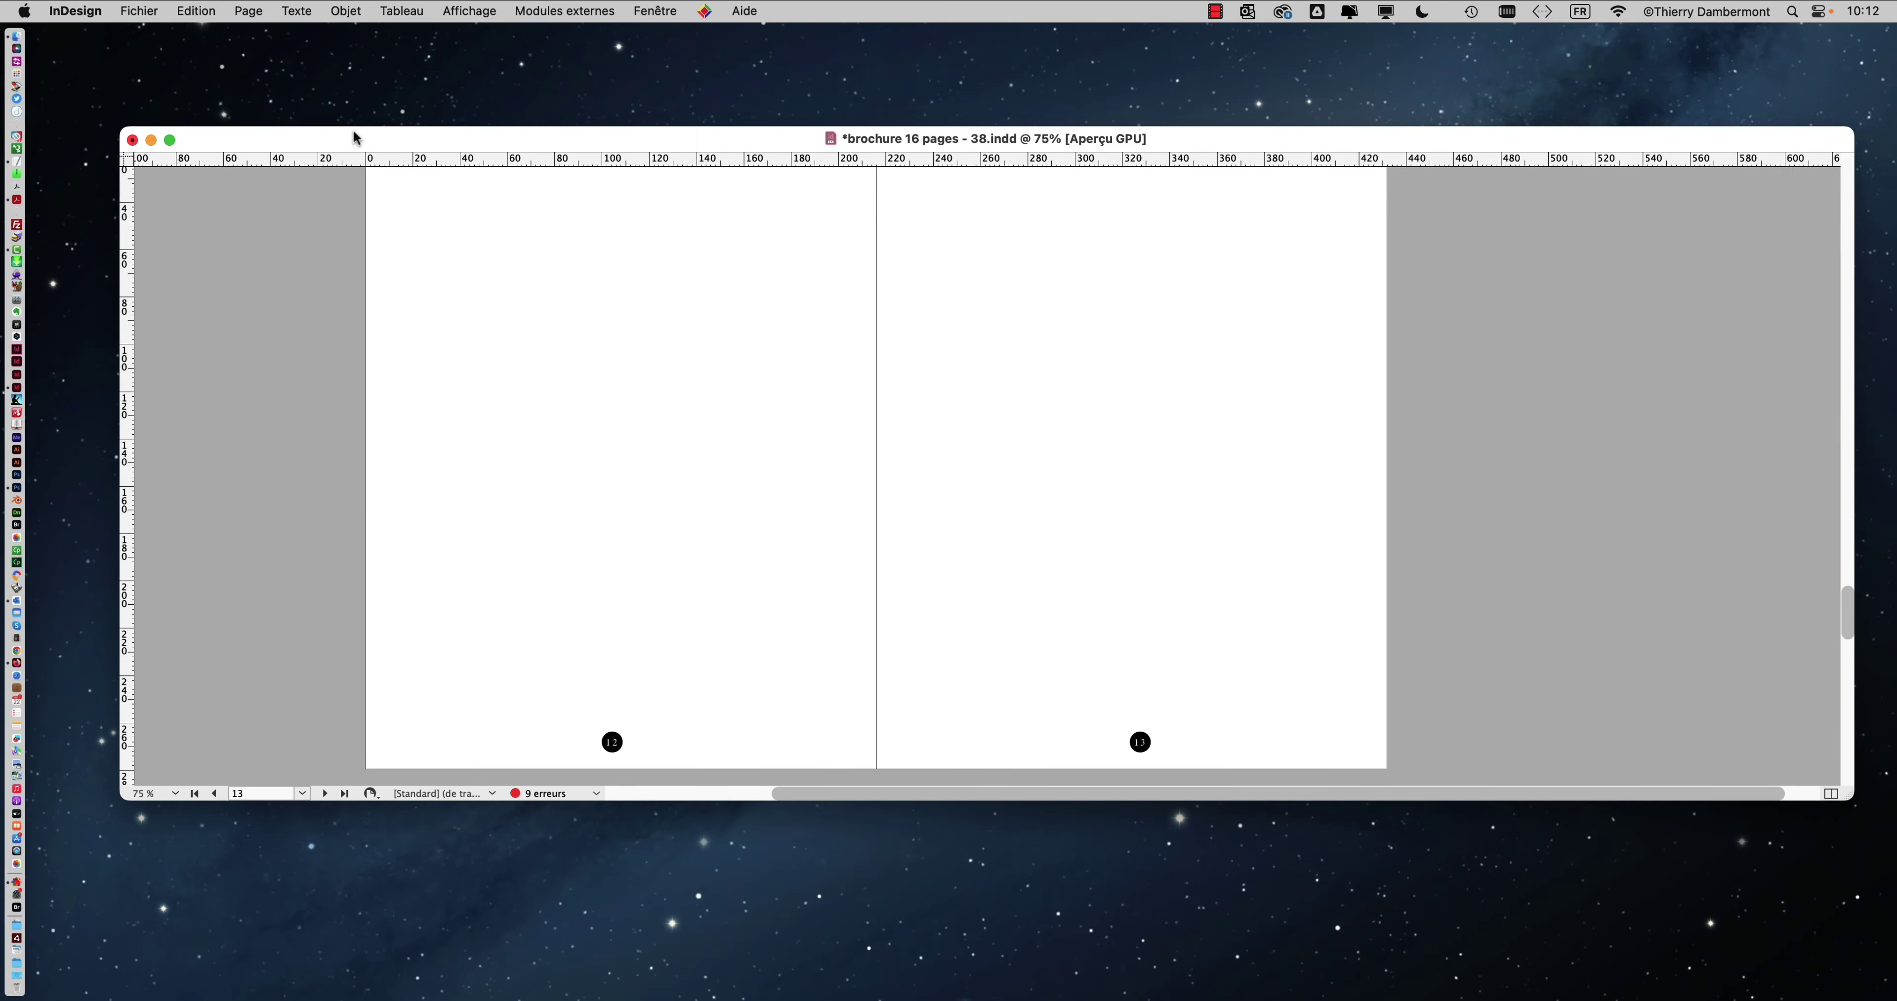
- Bring back the hidden panels, close the Character Styles panel, and display the left page of the A-Gabarit master
key("Tab")
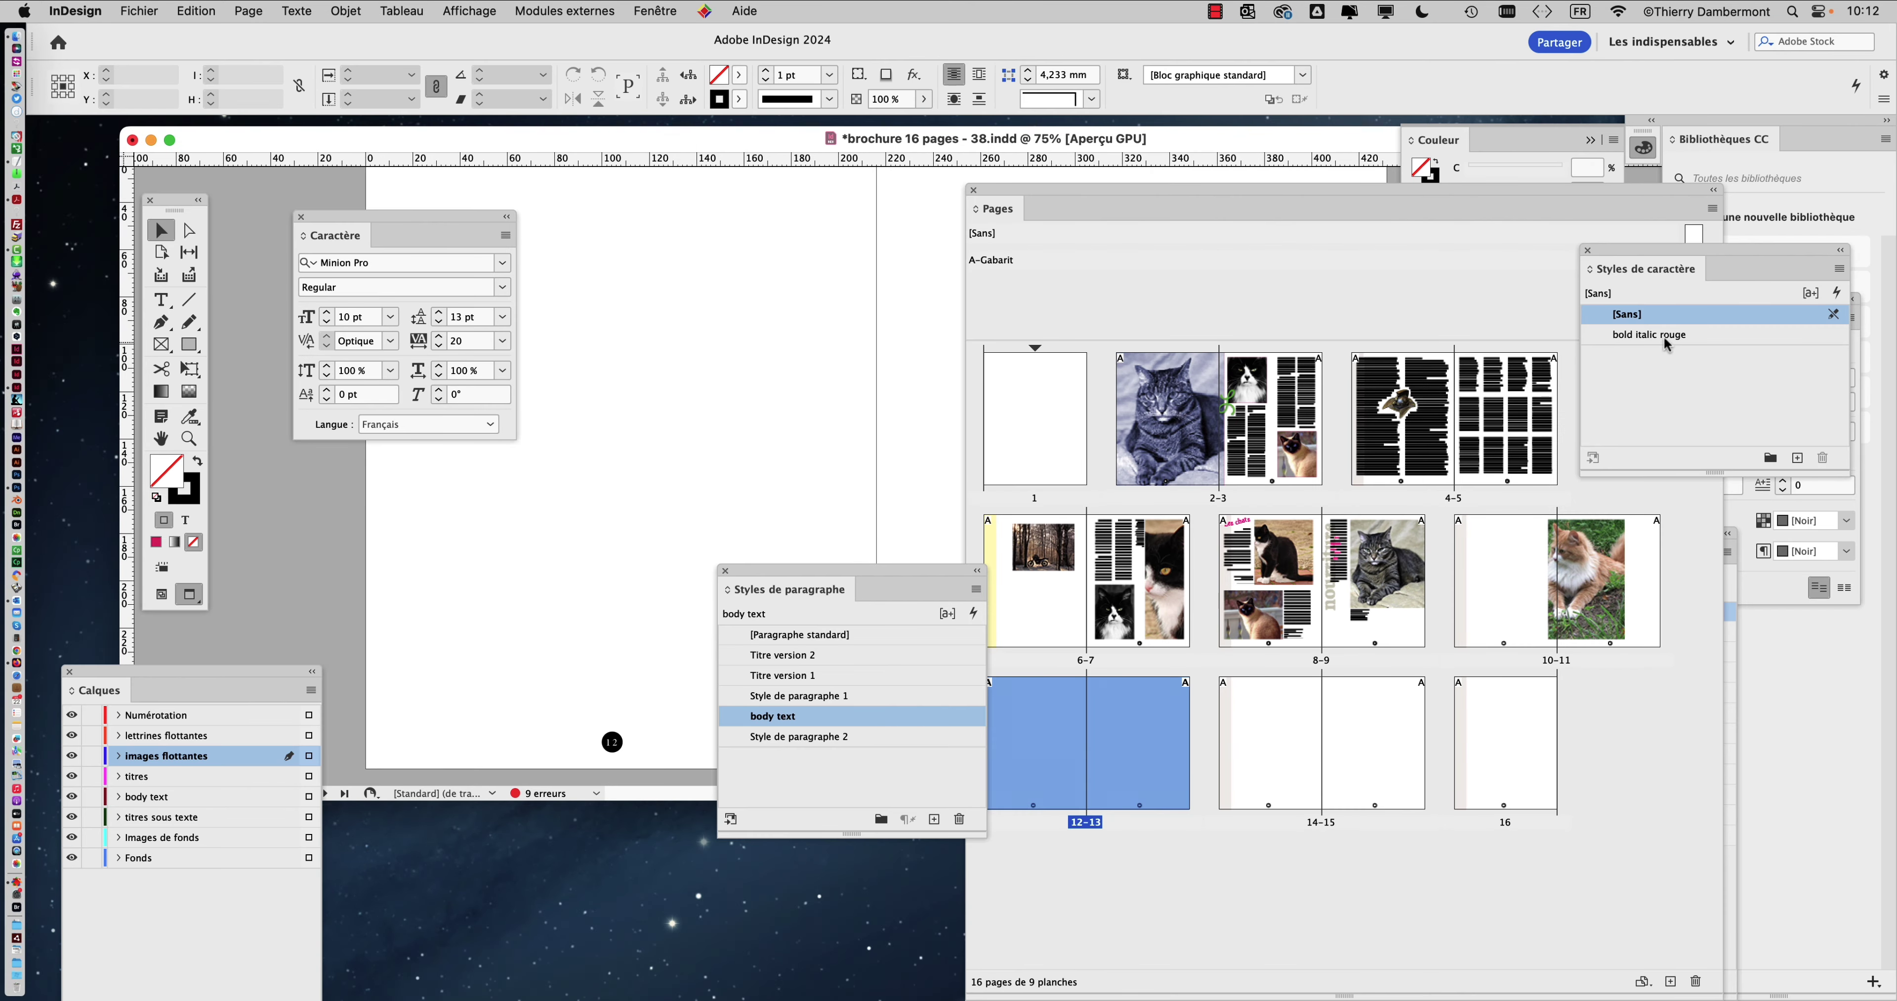
left_click(1588, 250)
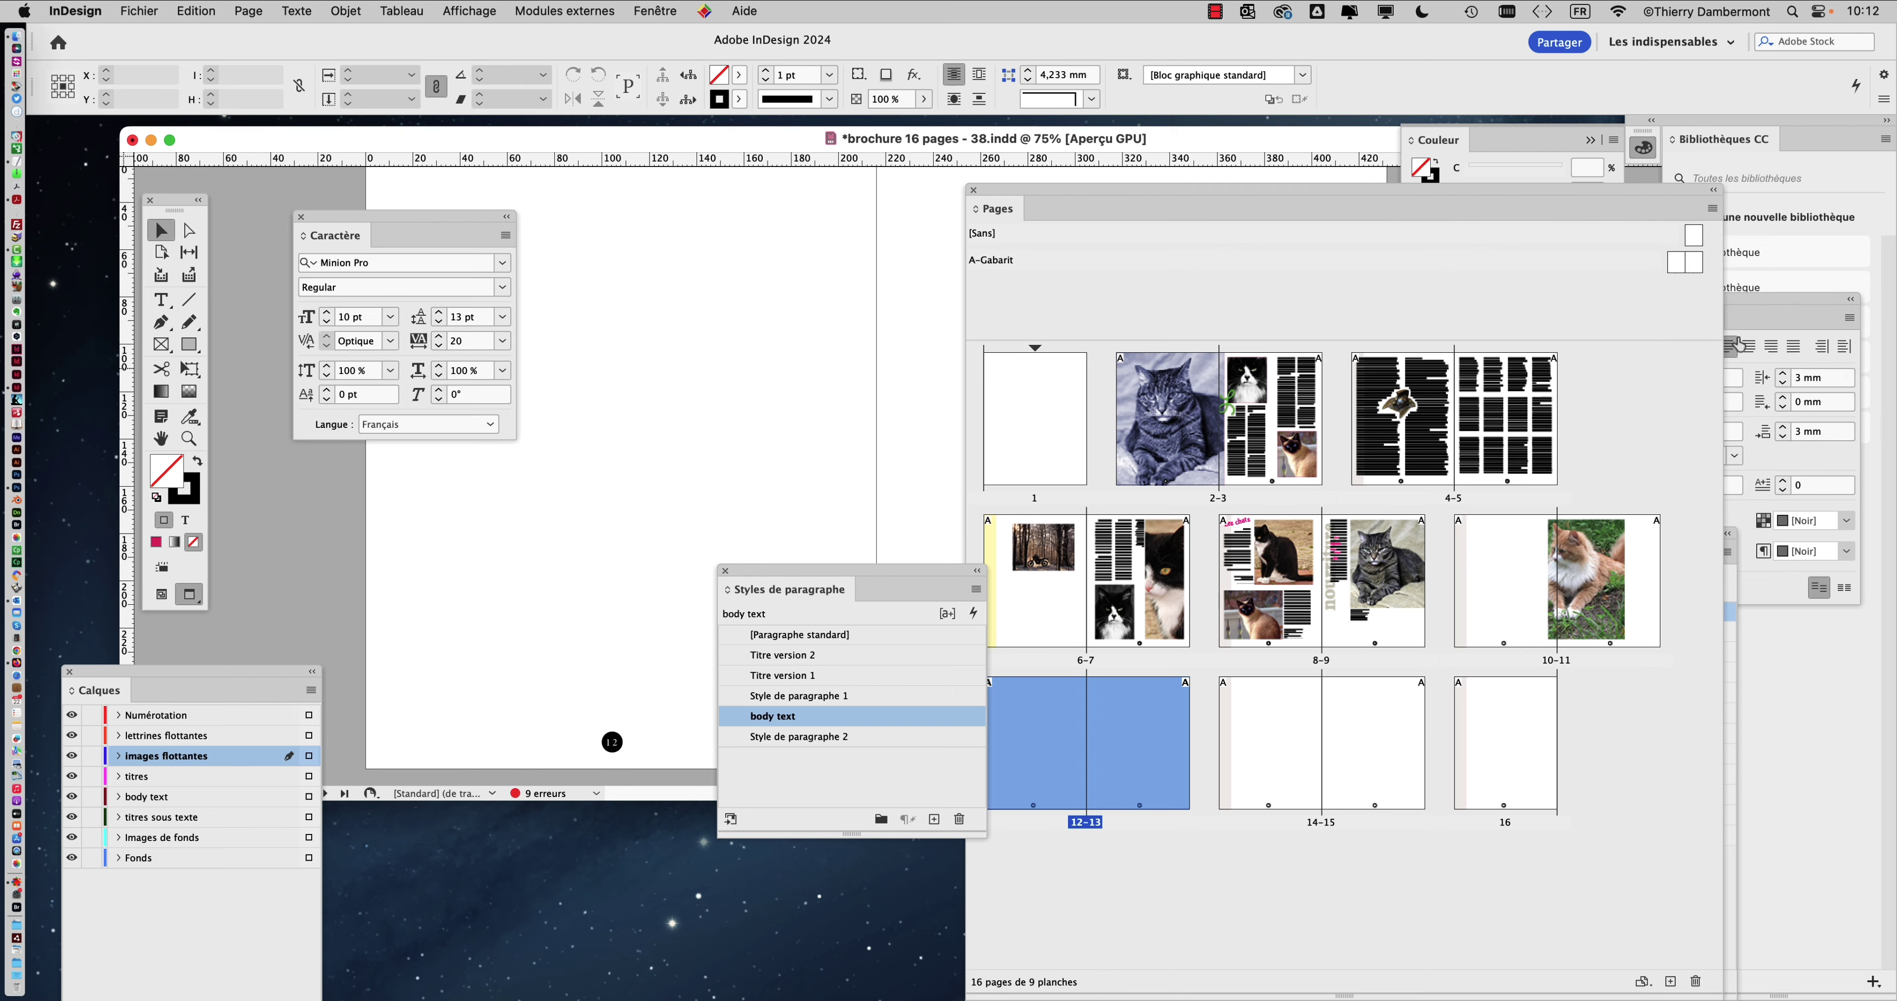
left_click(1676, 269)
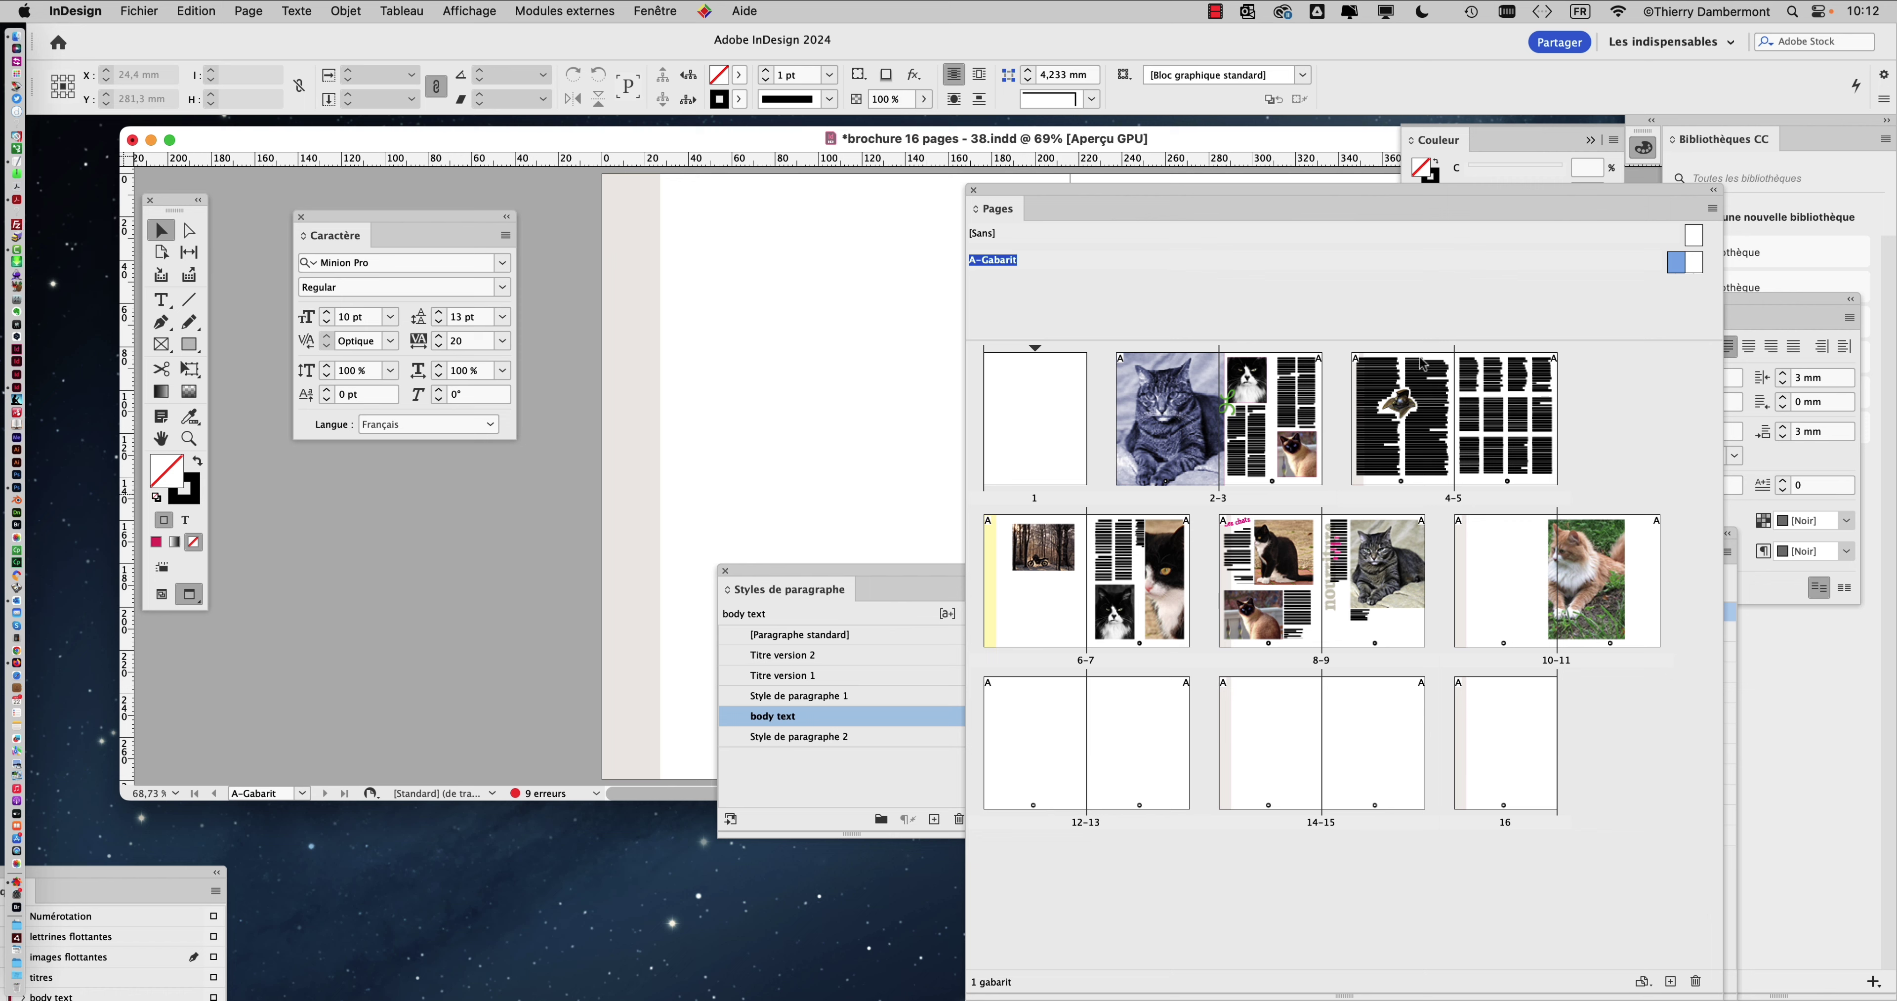
- Clear the view of the master spread by moving overlapping panels, enlarging the document window and hiding all panels except the toolbox and control bar
left_click_drag(1024, 194, 1385, 657)
left_click_drag(943, 385, 778, 394)
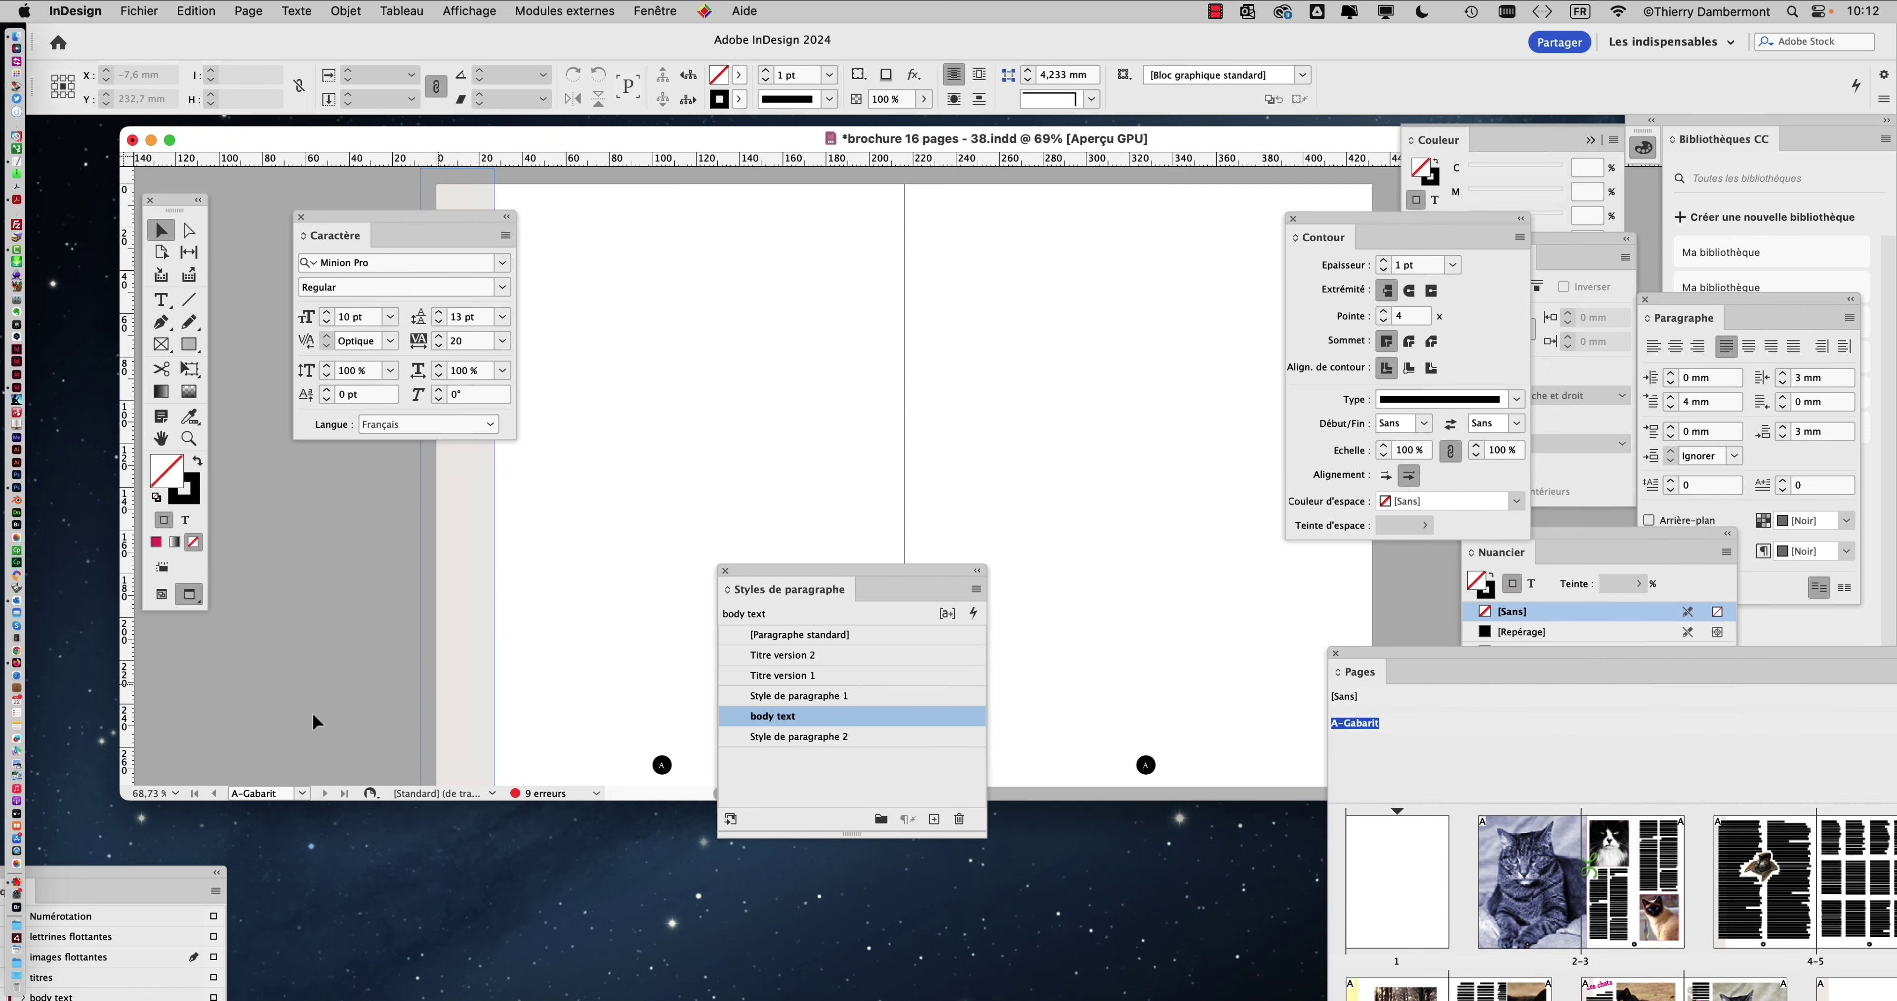
left_click_drag(121, 802, 30, 999)
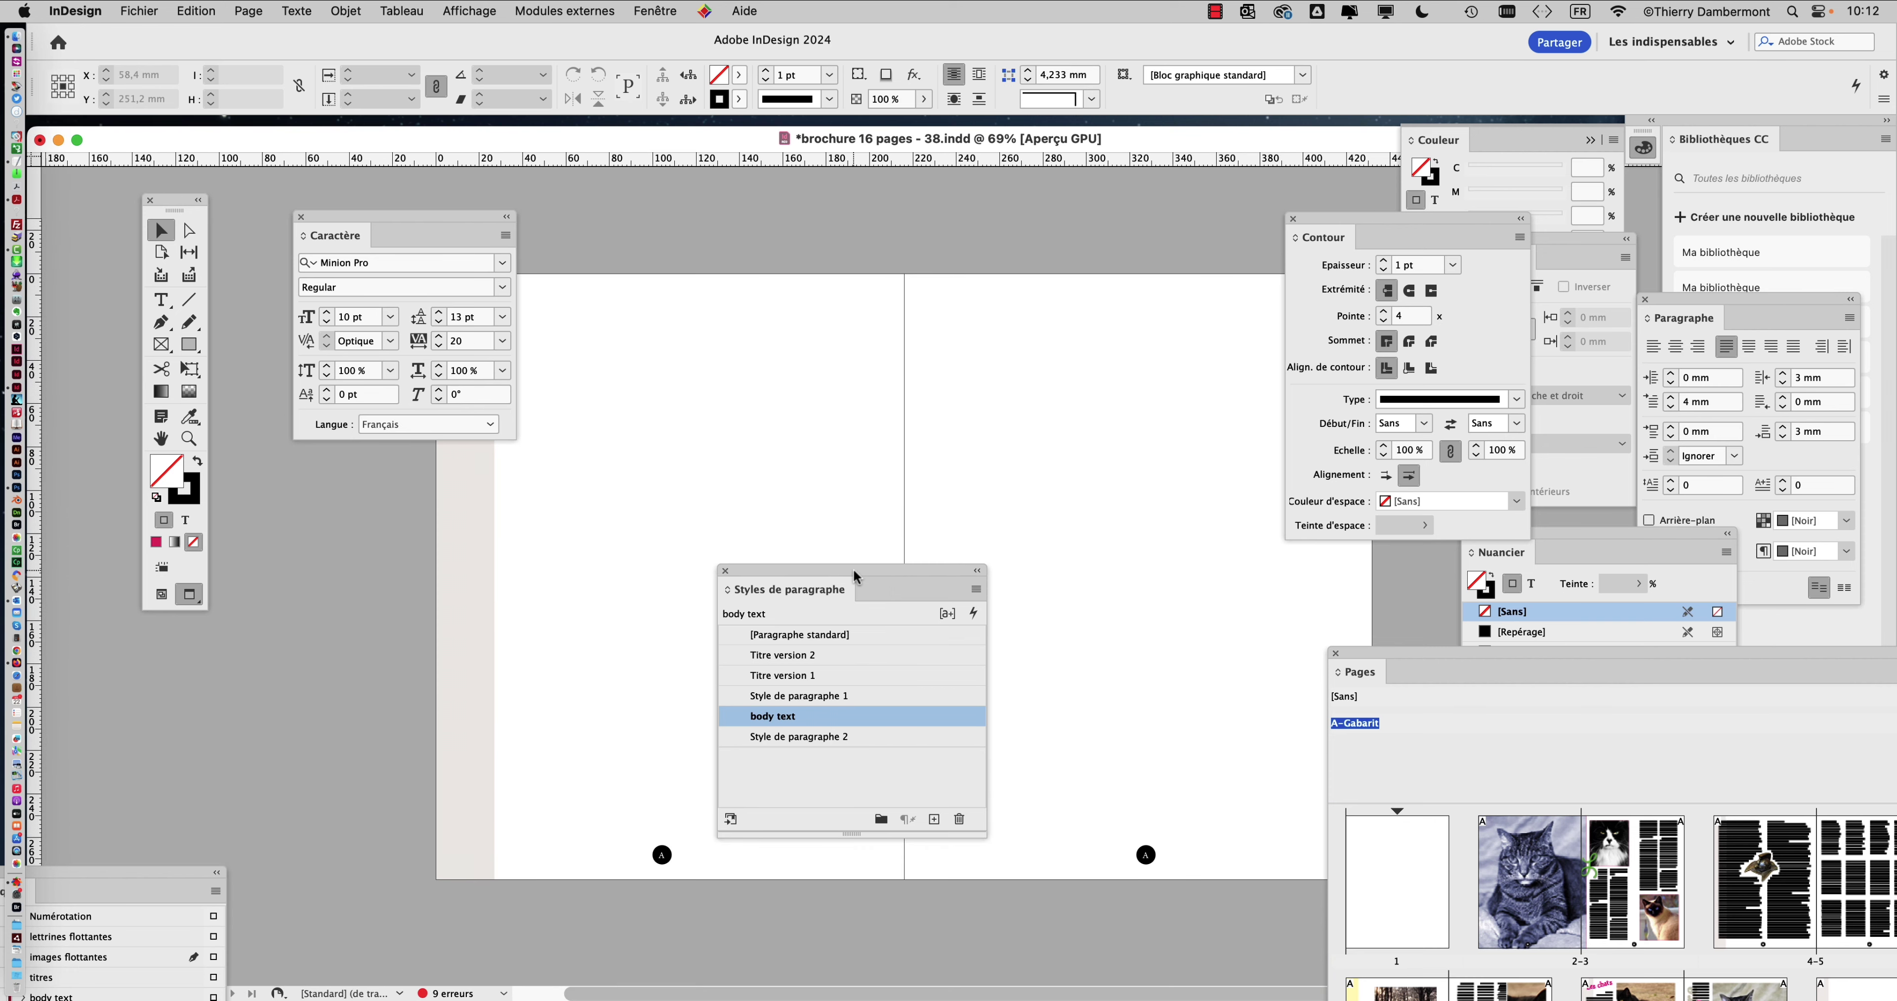
left_click_drag(856, 577, 247, 682)
key("shift+Tab")
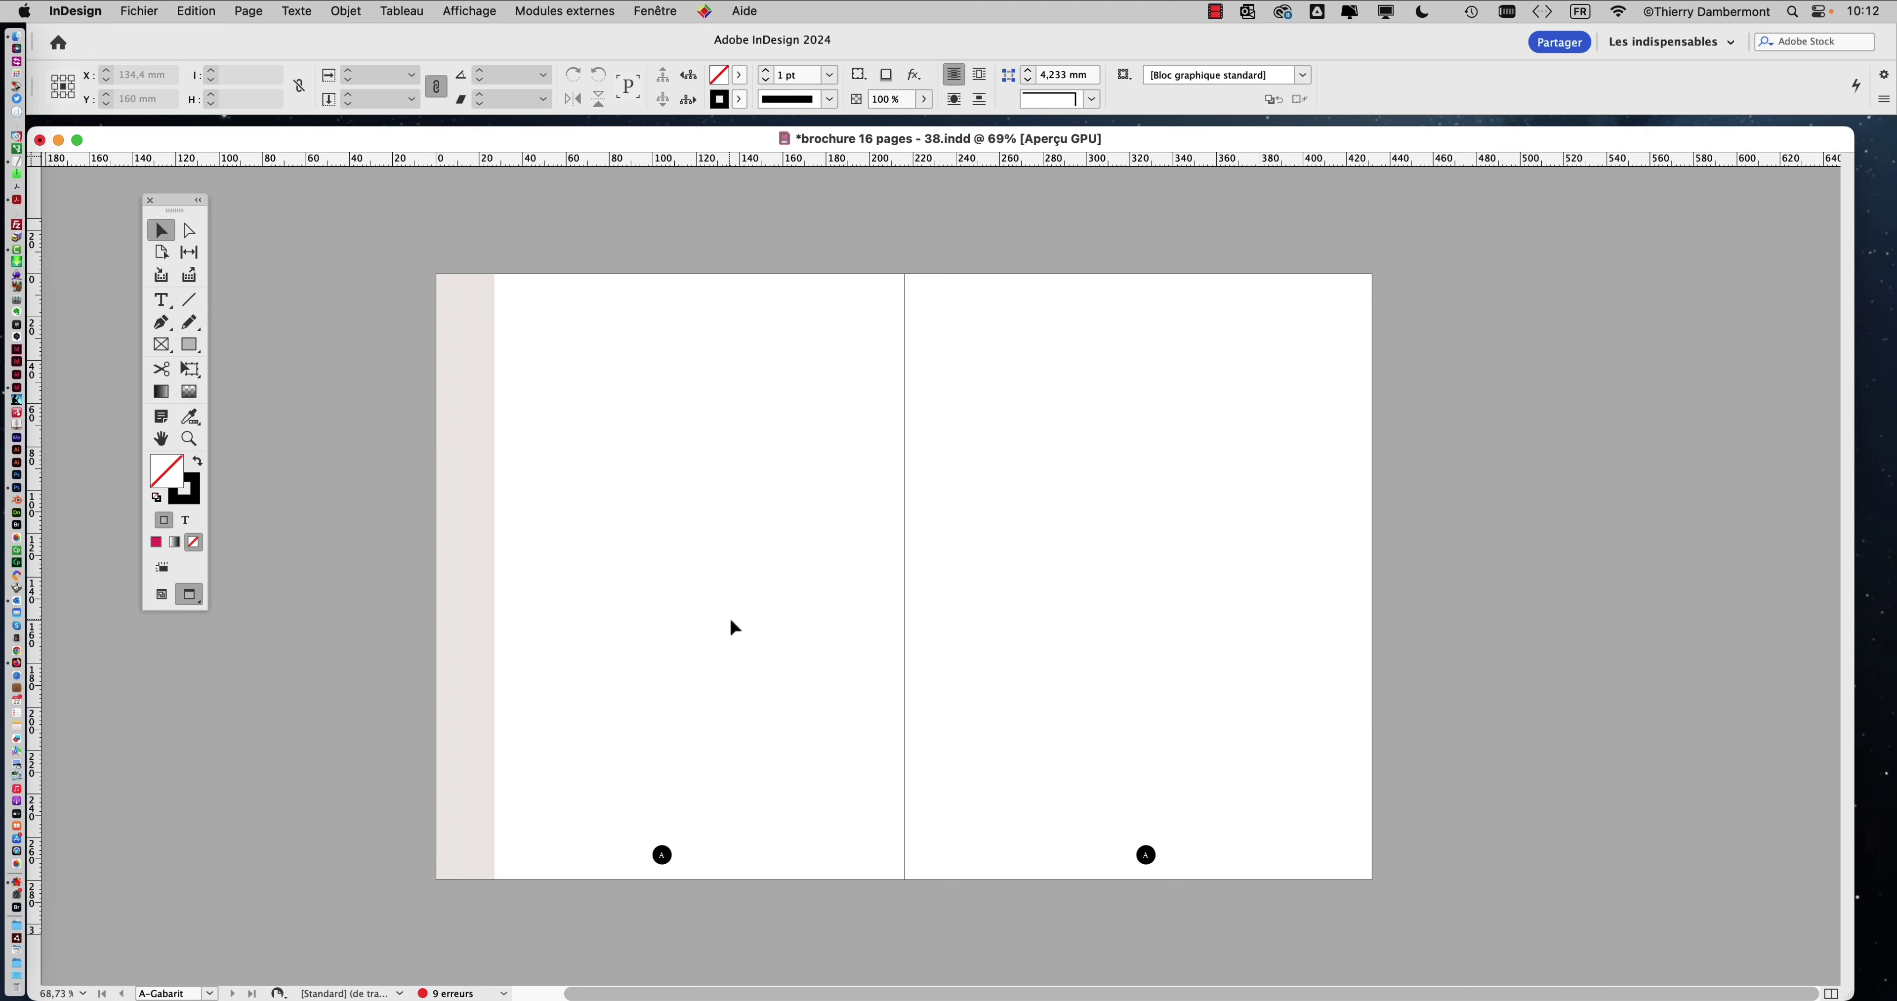
- Select the beige strip on the master's left page, then deselect it and inspect the left page-number marker up close
left_click(471, 374)
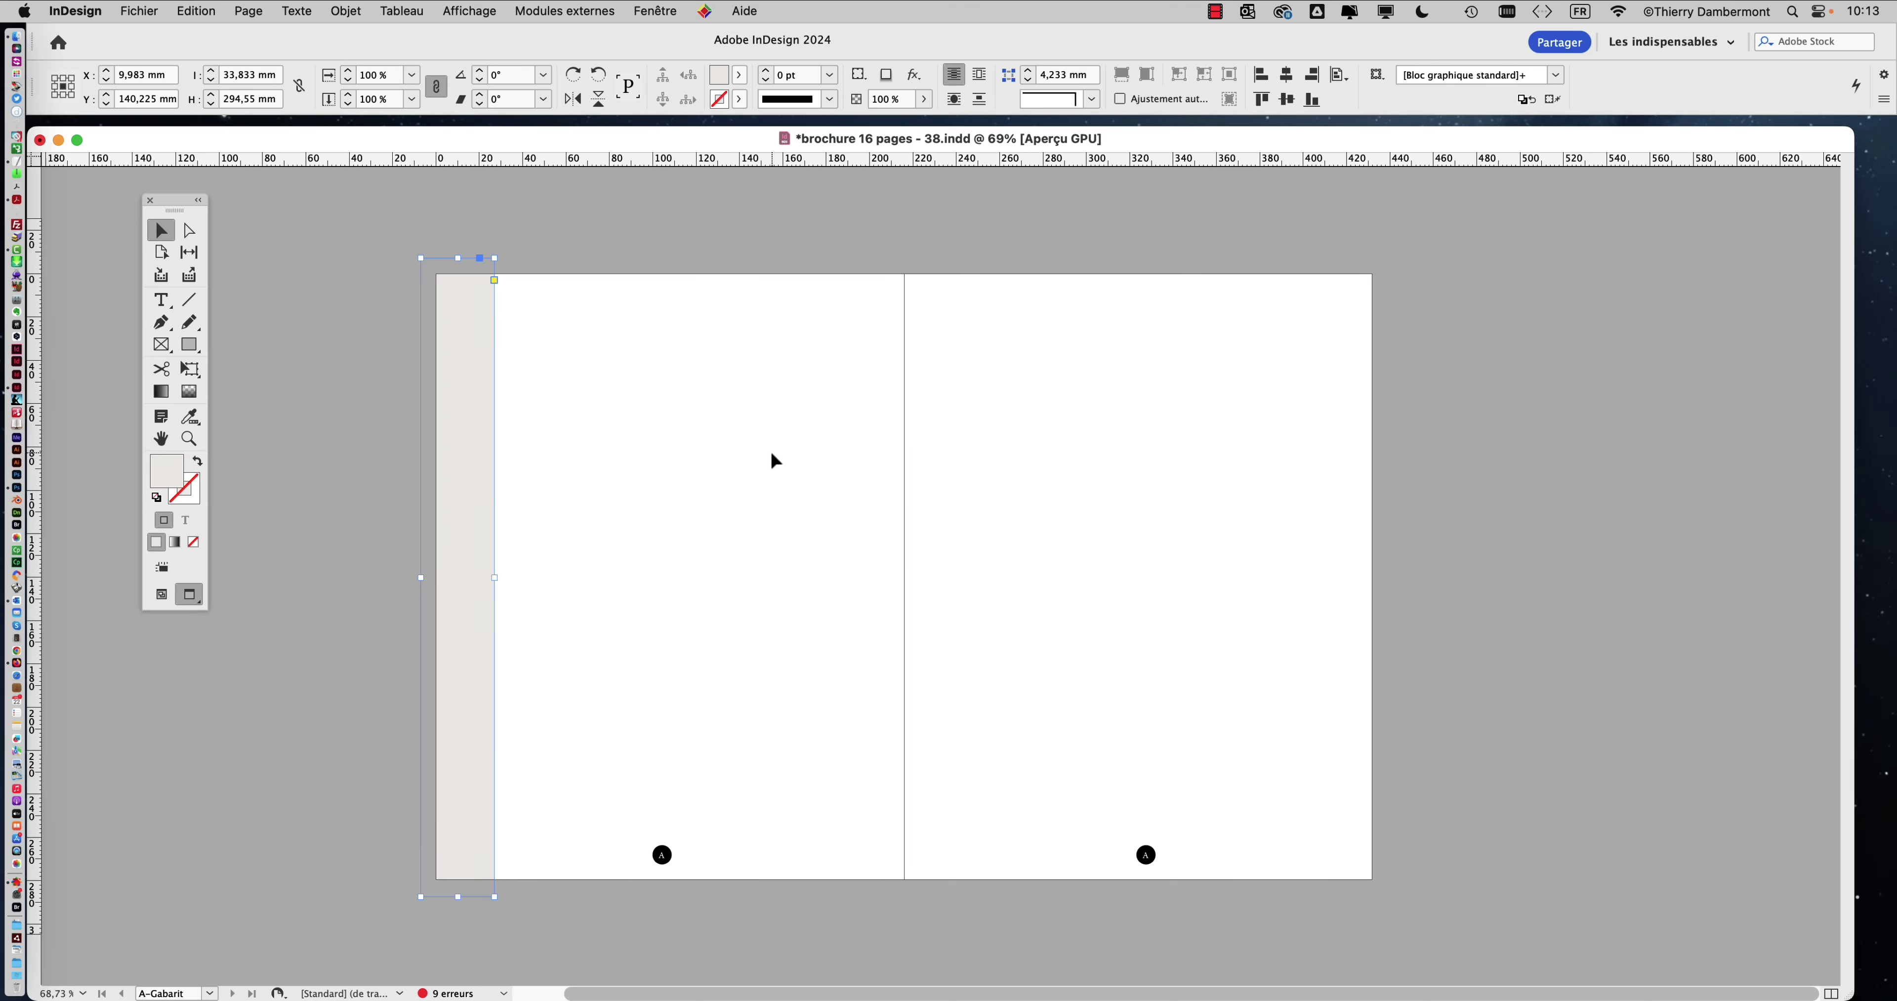
left_click(699, 583)
scroll(663, 864, "up", 5)
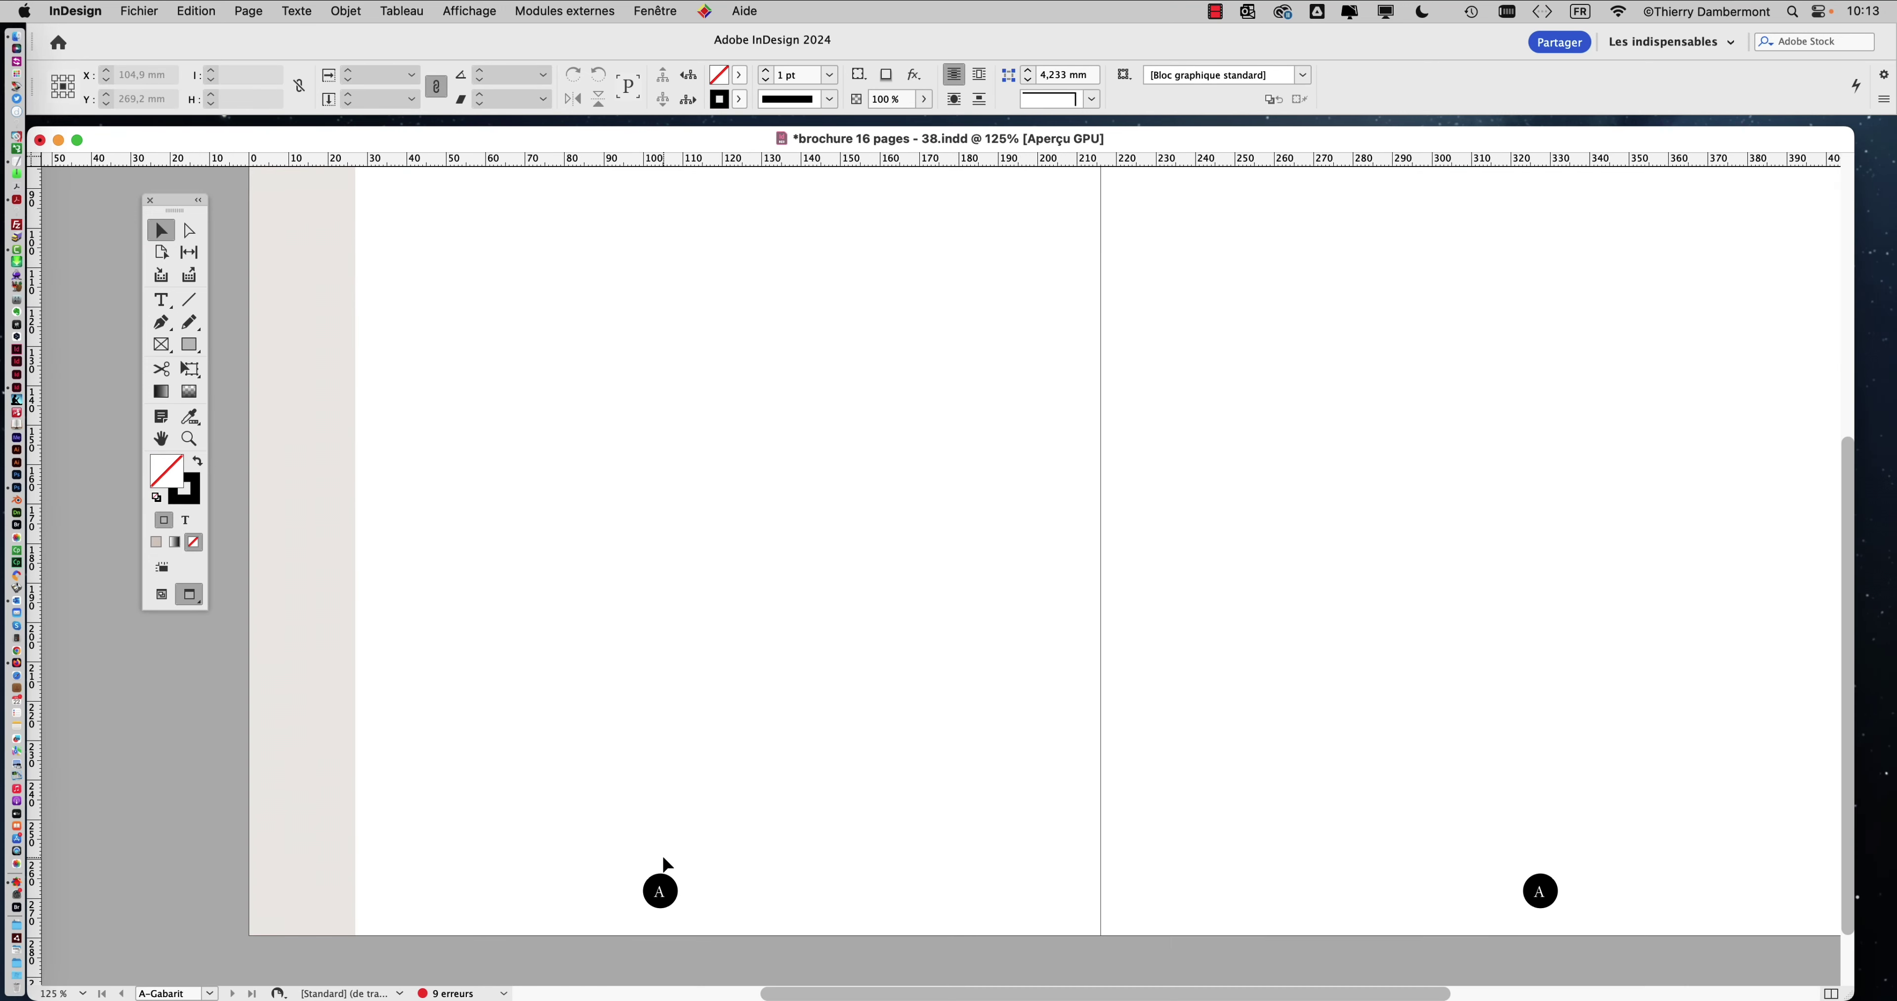
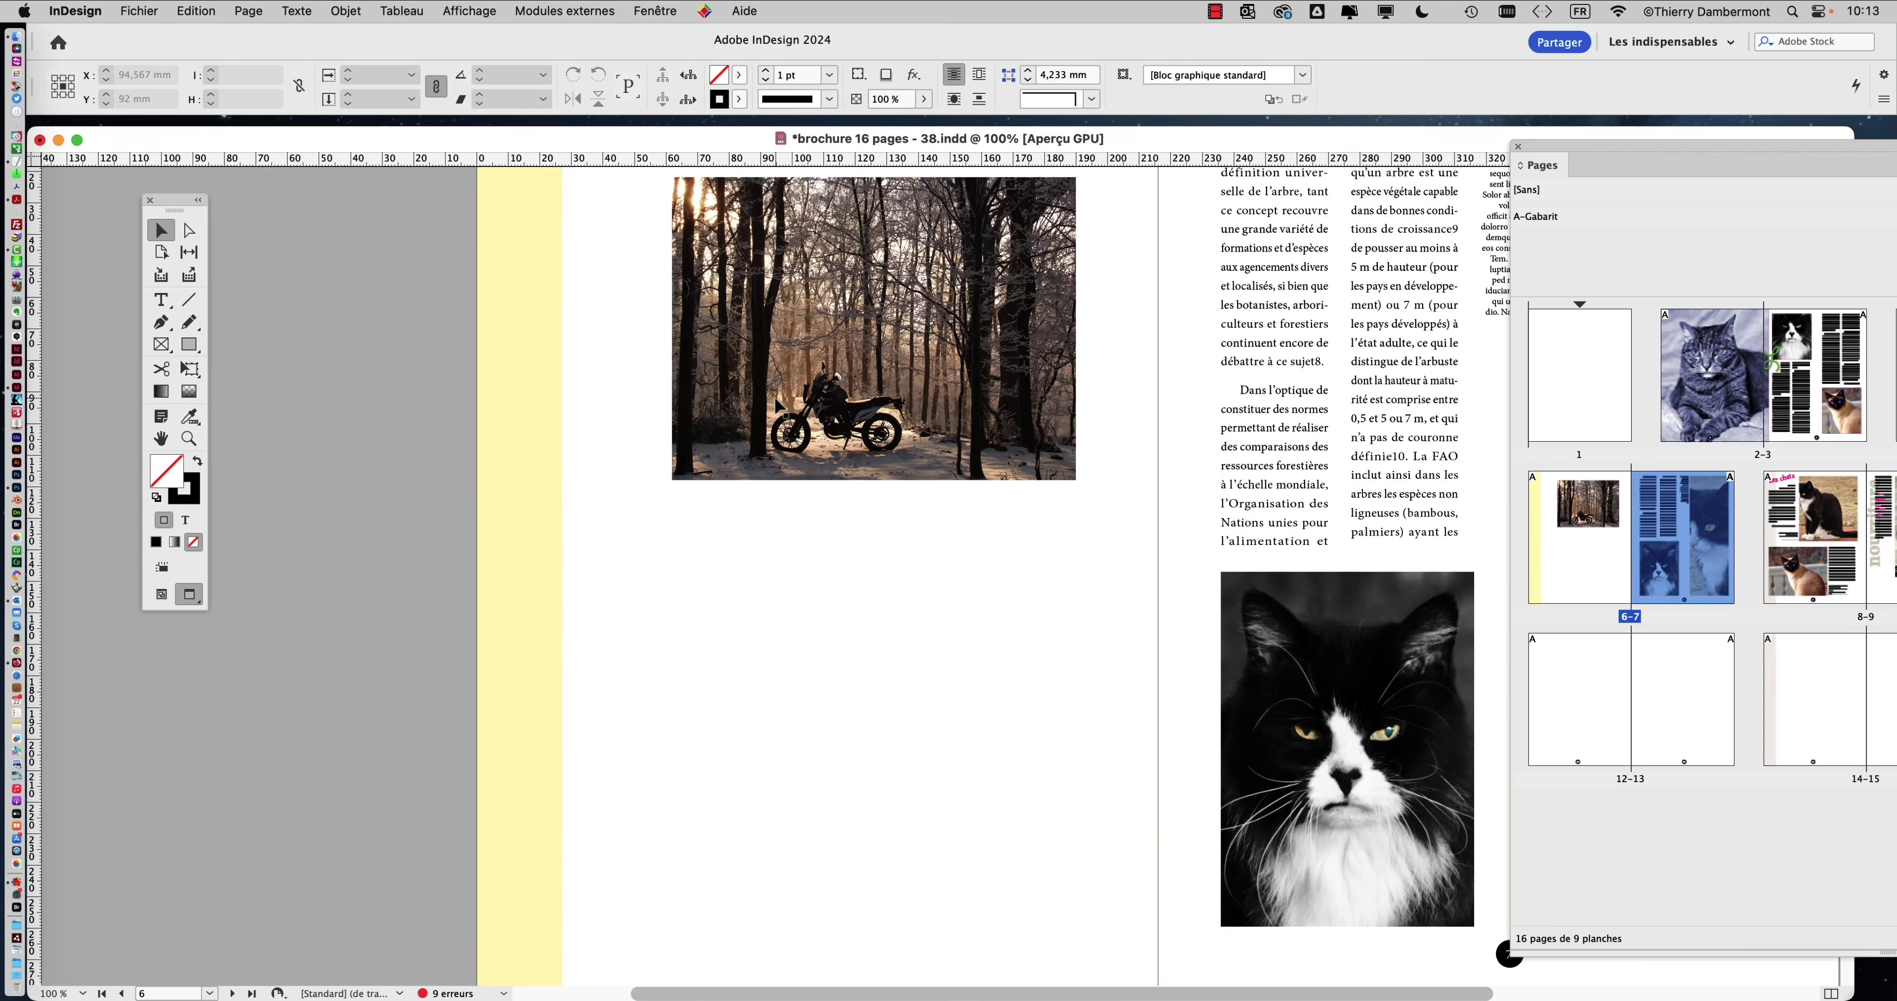
- Select the forest photo with the motorcycle on page 6 and magnify it to 300%
left_click(848, 426)
scroll(846, 425, "up", 3)
scroll(846, 426, "right", 3)
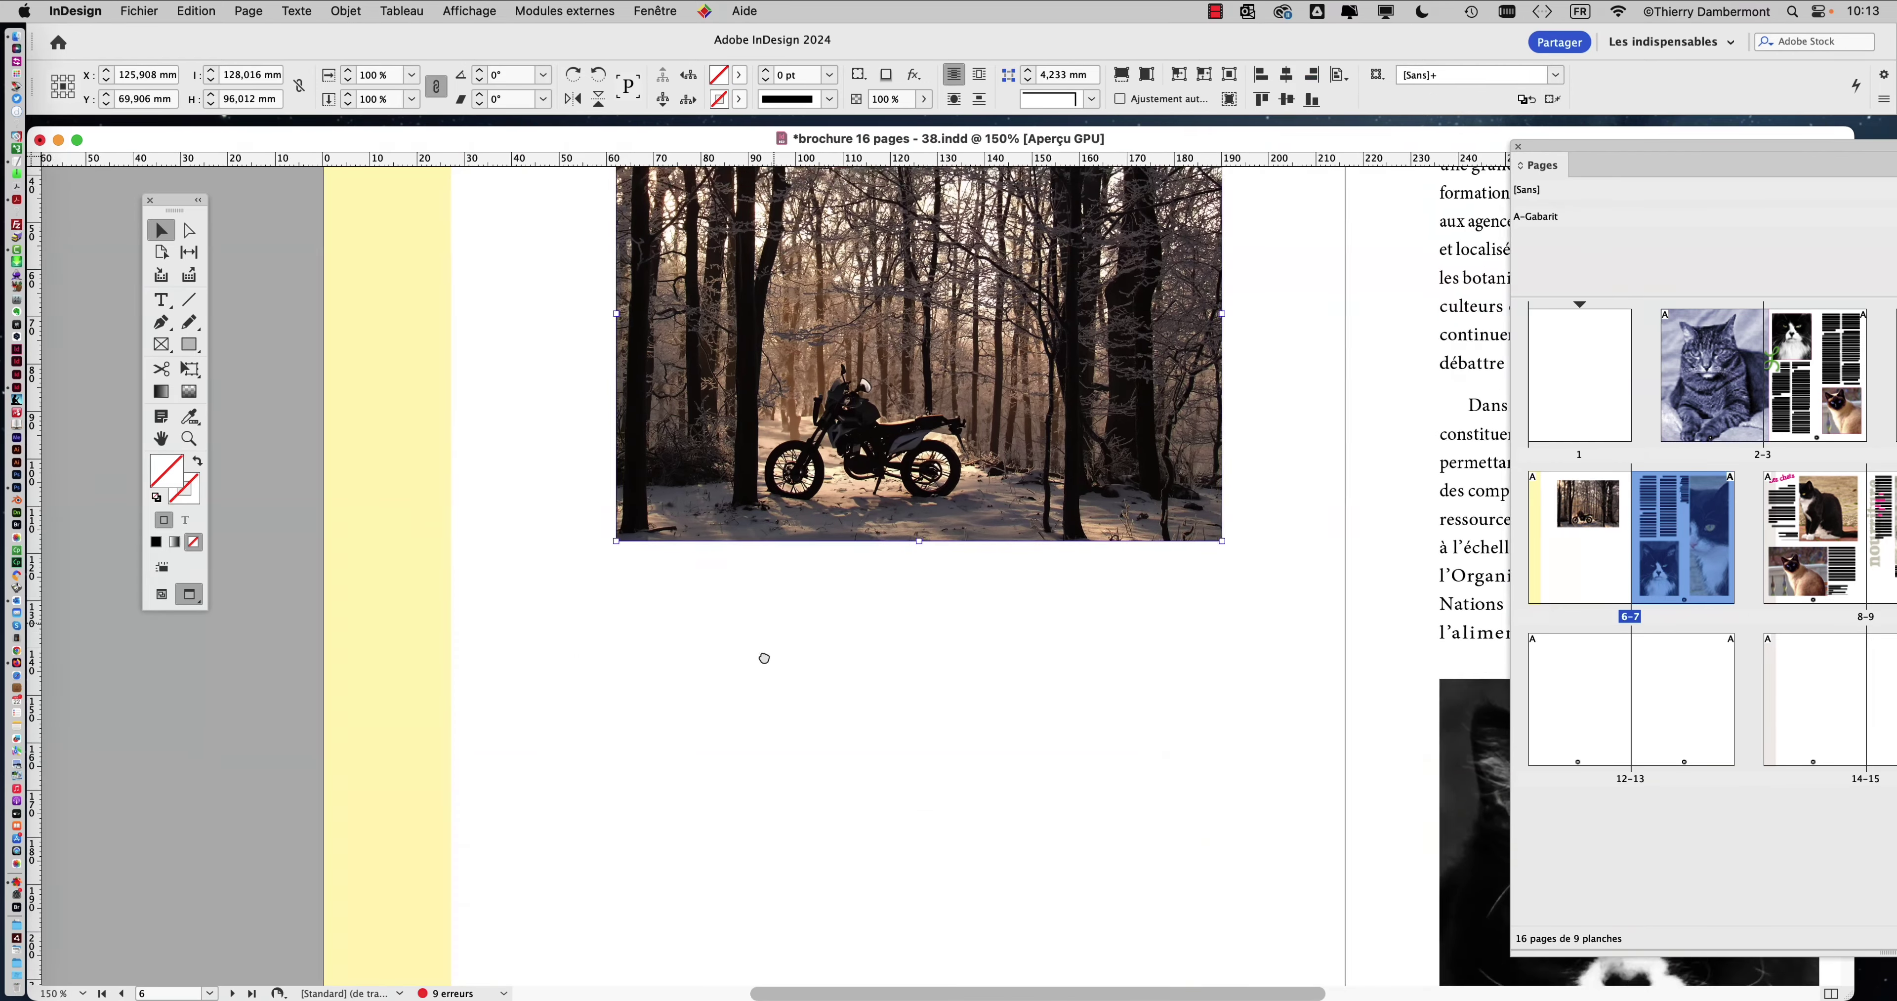
scroll(684, 595, "up", 4)
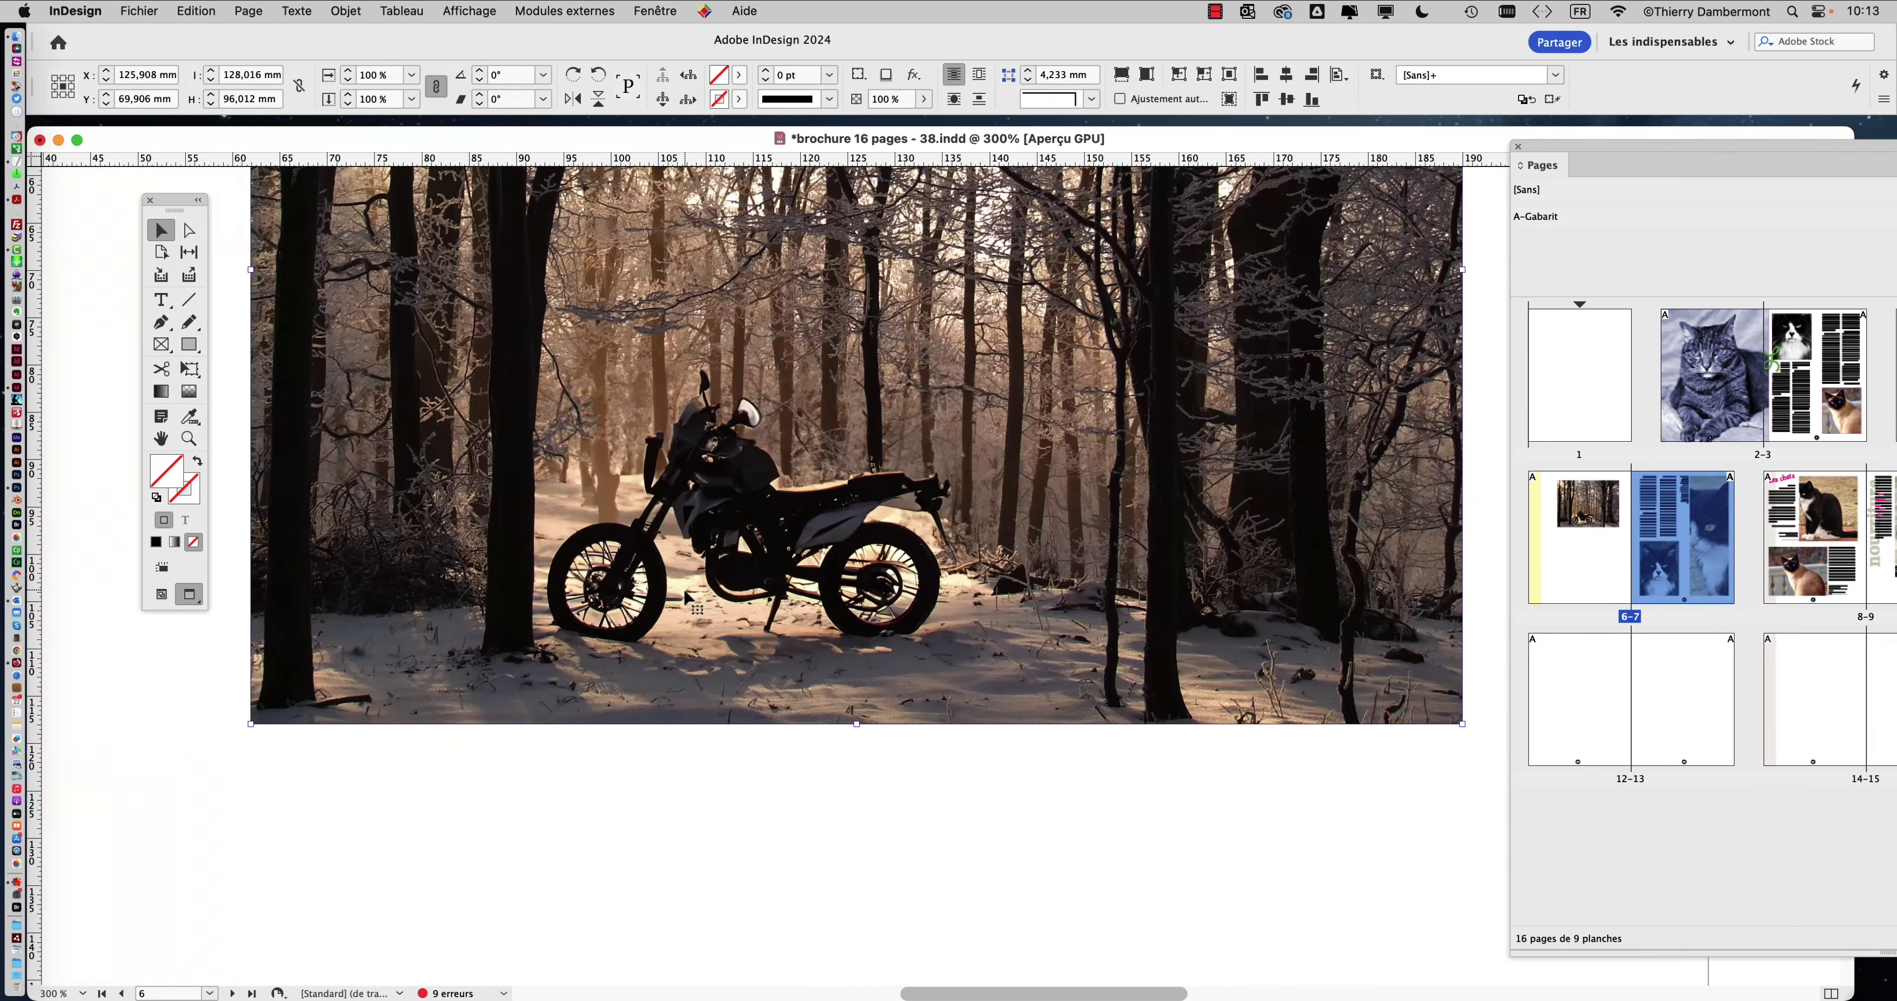
scroll(741, 769, "up", 2)
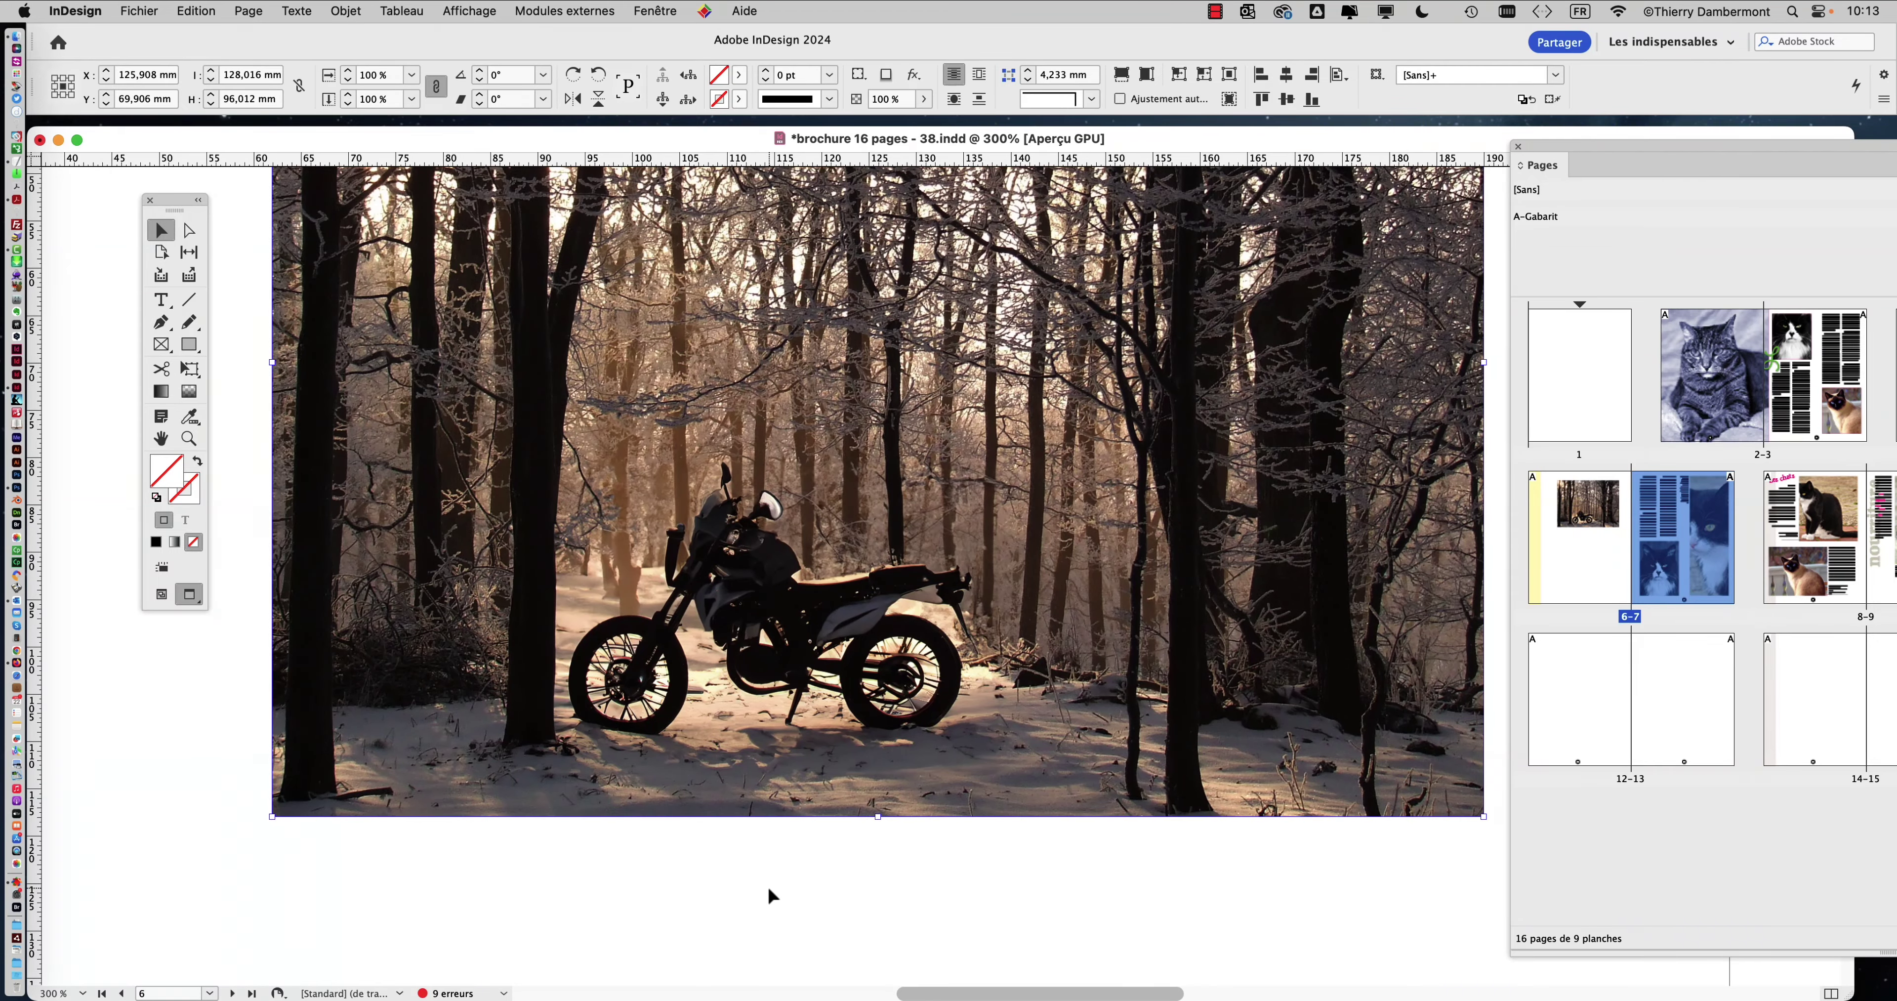
- Hide all panels around the document and examine the motorcycle's details at up to 800% magnification
key("Tab")
key("Tab")
scroll(725, 673, "up", 3)
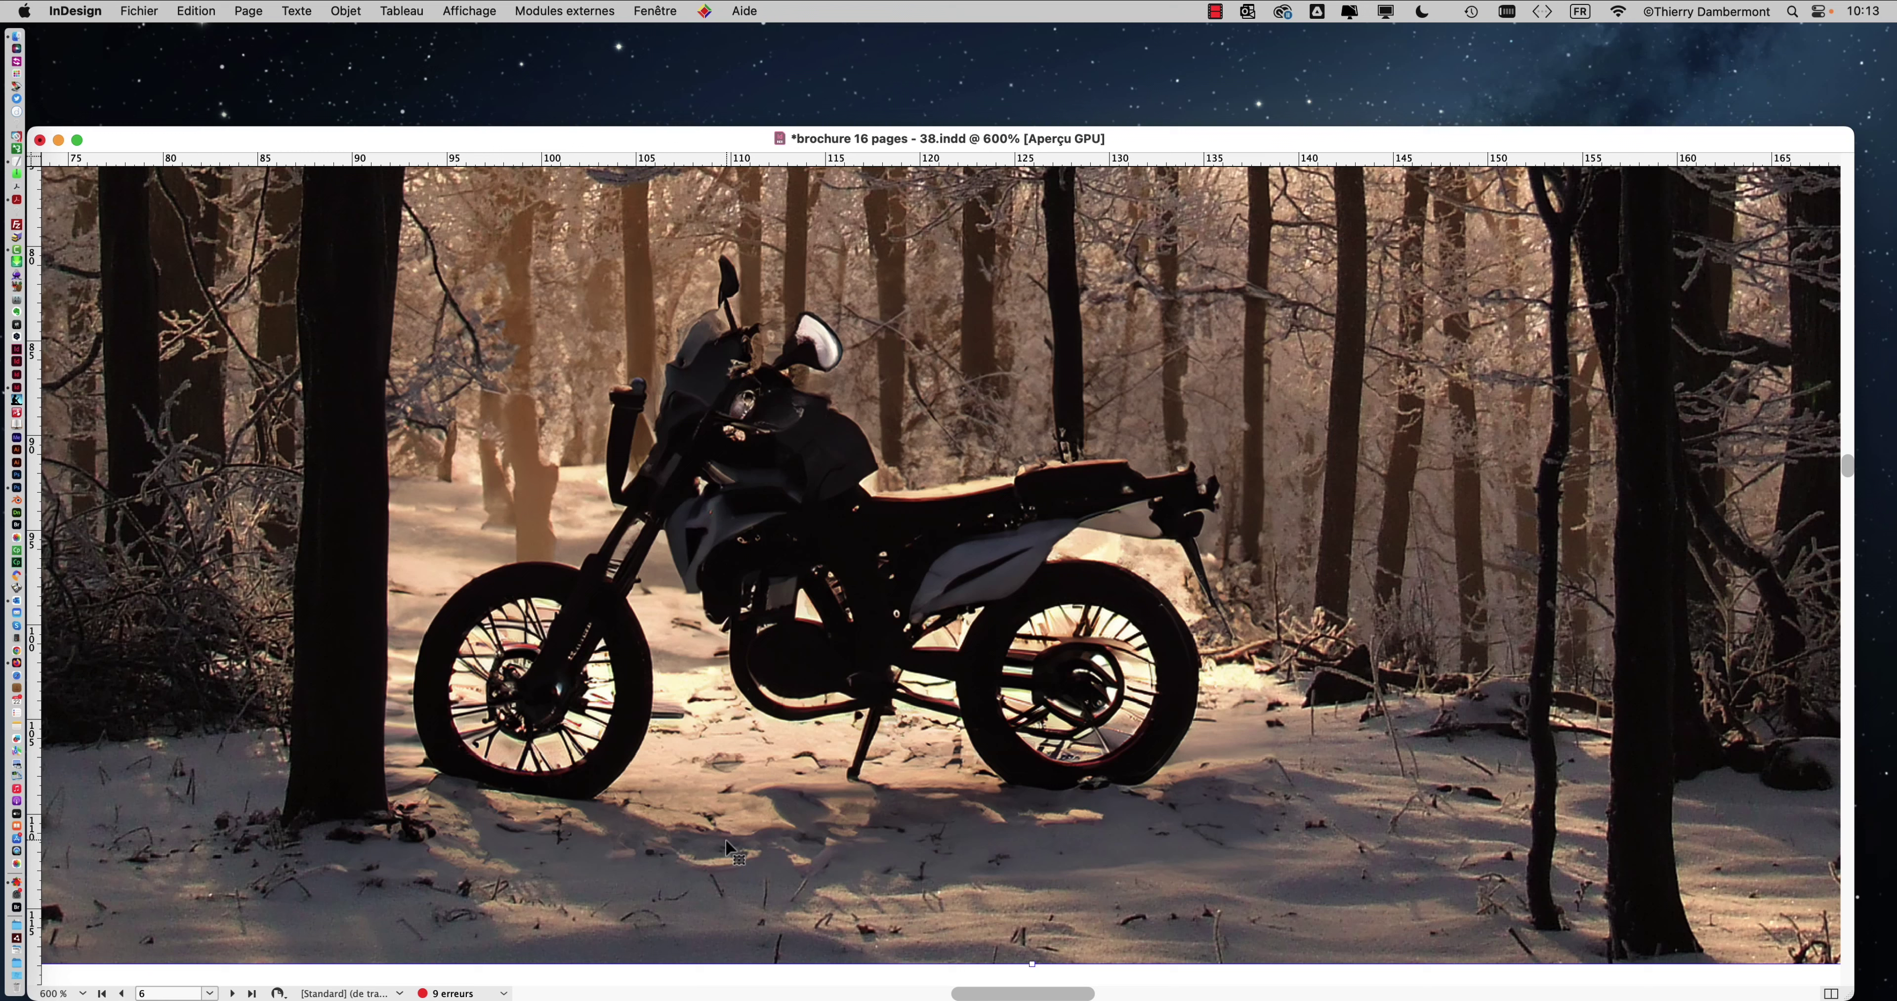
scroll(563, 732, "up", 1)
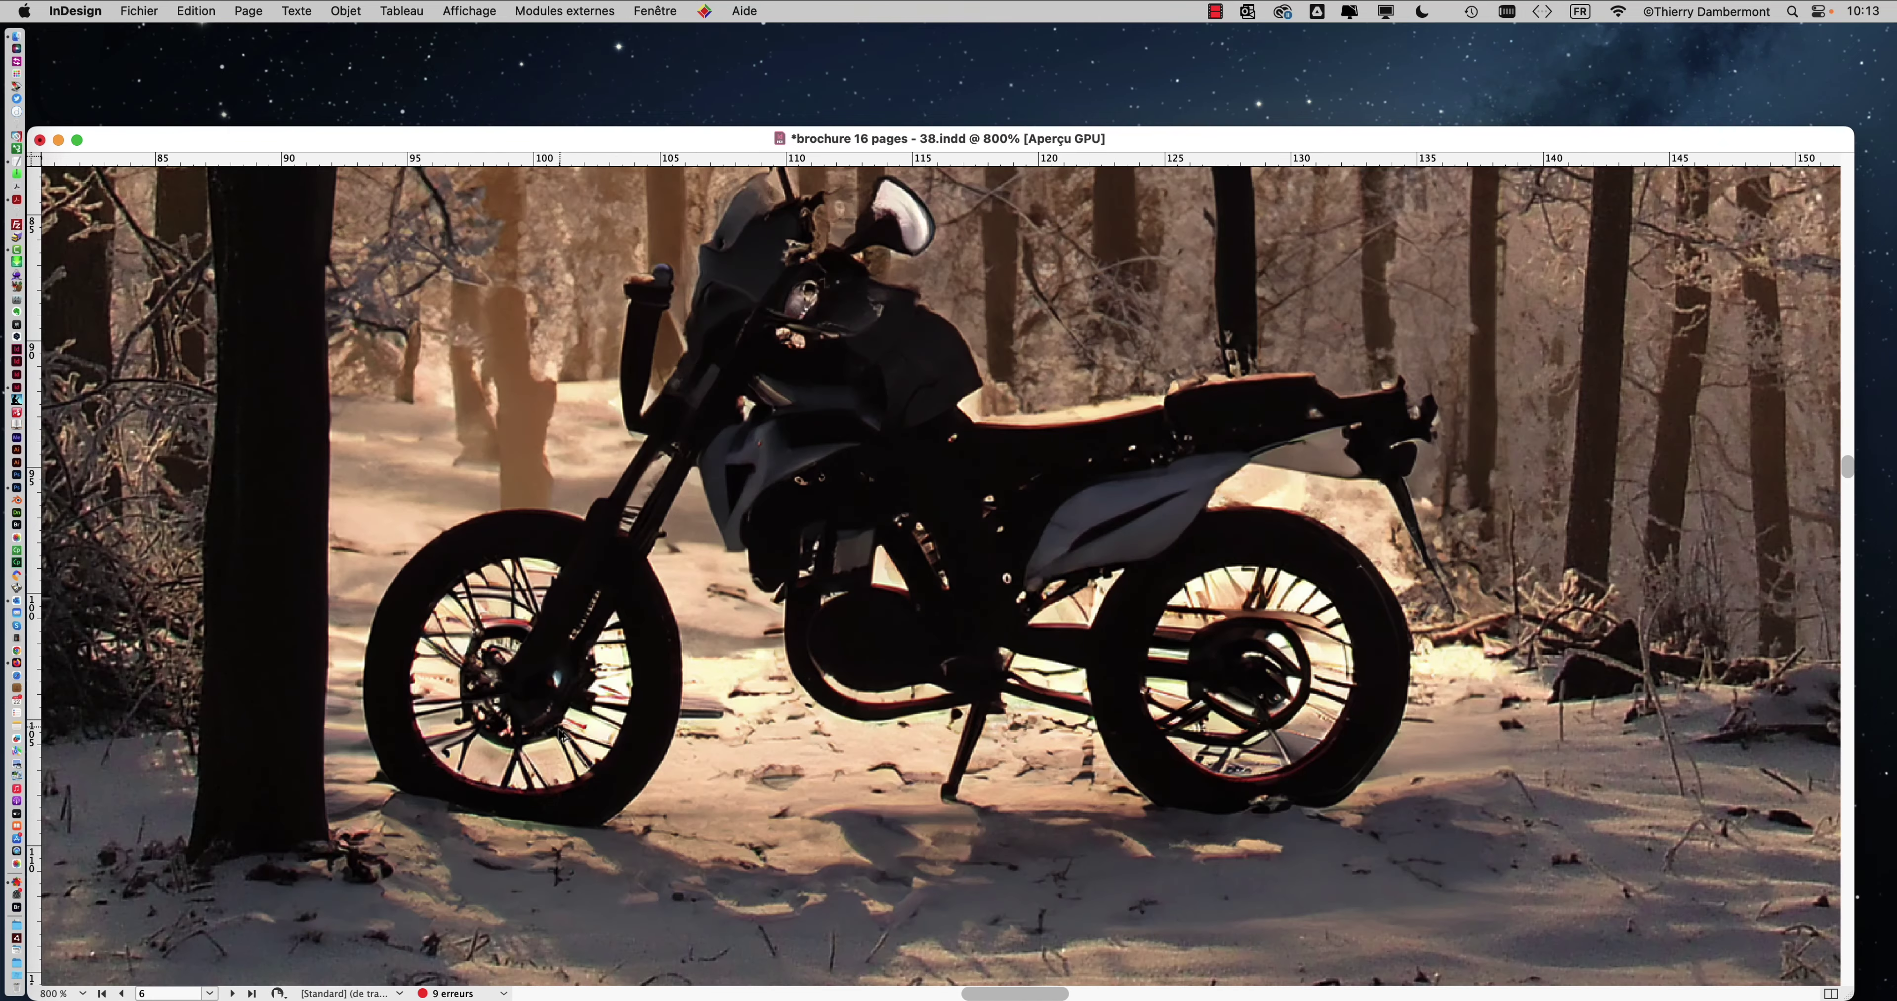
scroll(563, 734, "up", 1)
scroll(563, 735, "down", 2)
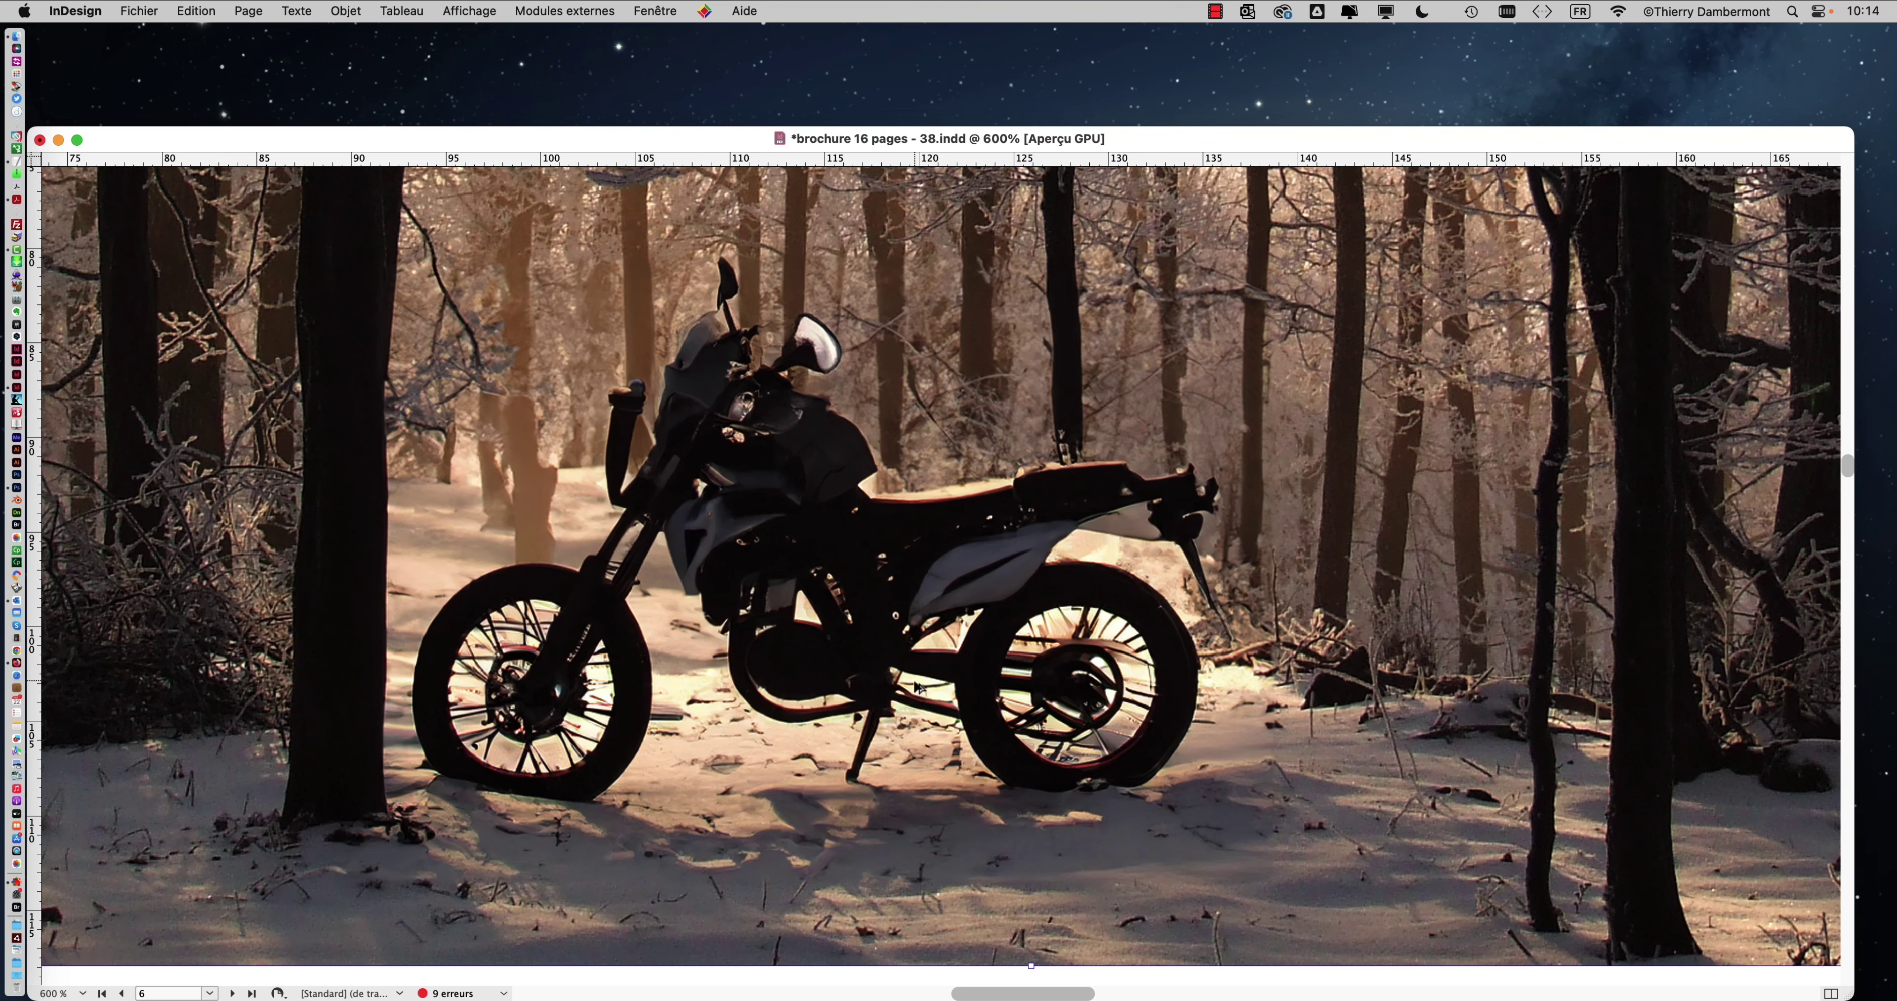
- Open the placed forest image for editing in Adobe Photoshop 2024
scroll(920, 689, "down", 2)
right_click(810, 407)
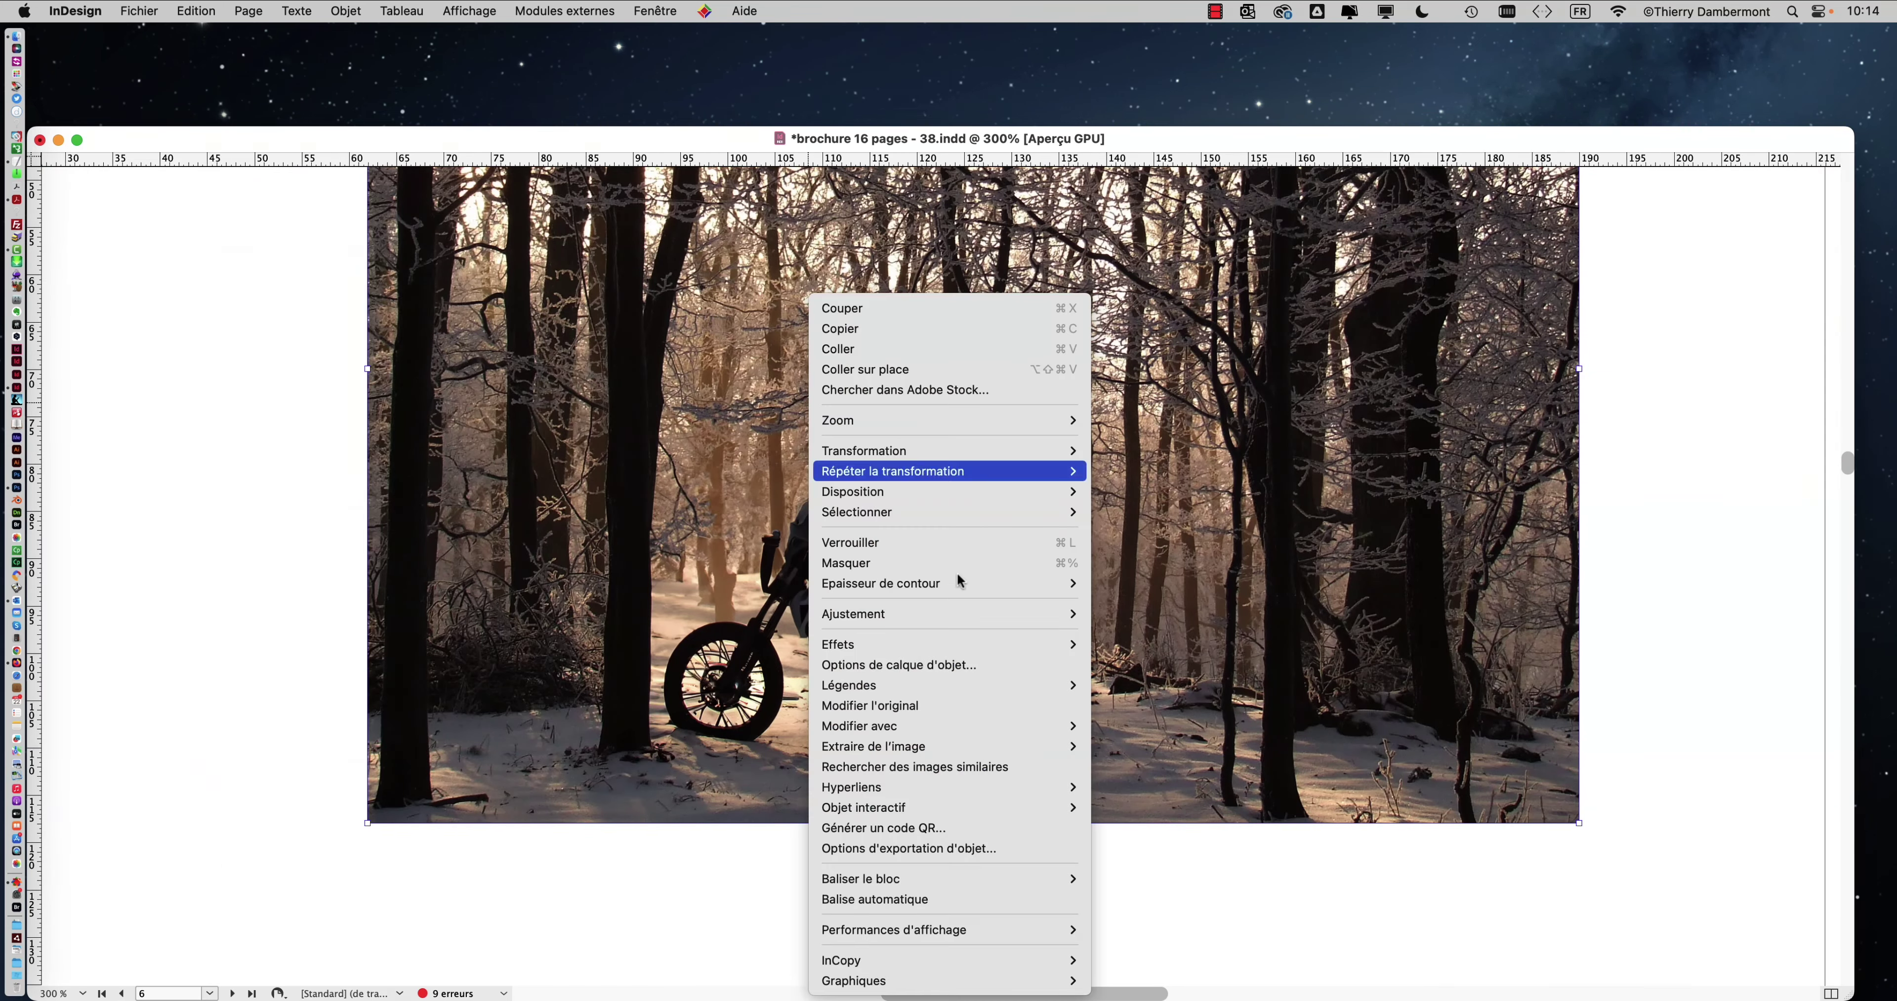
mouse_move(913, 725)
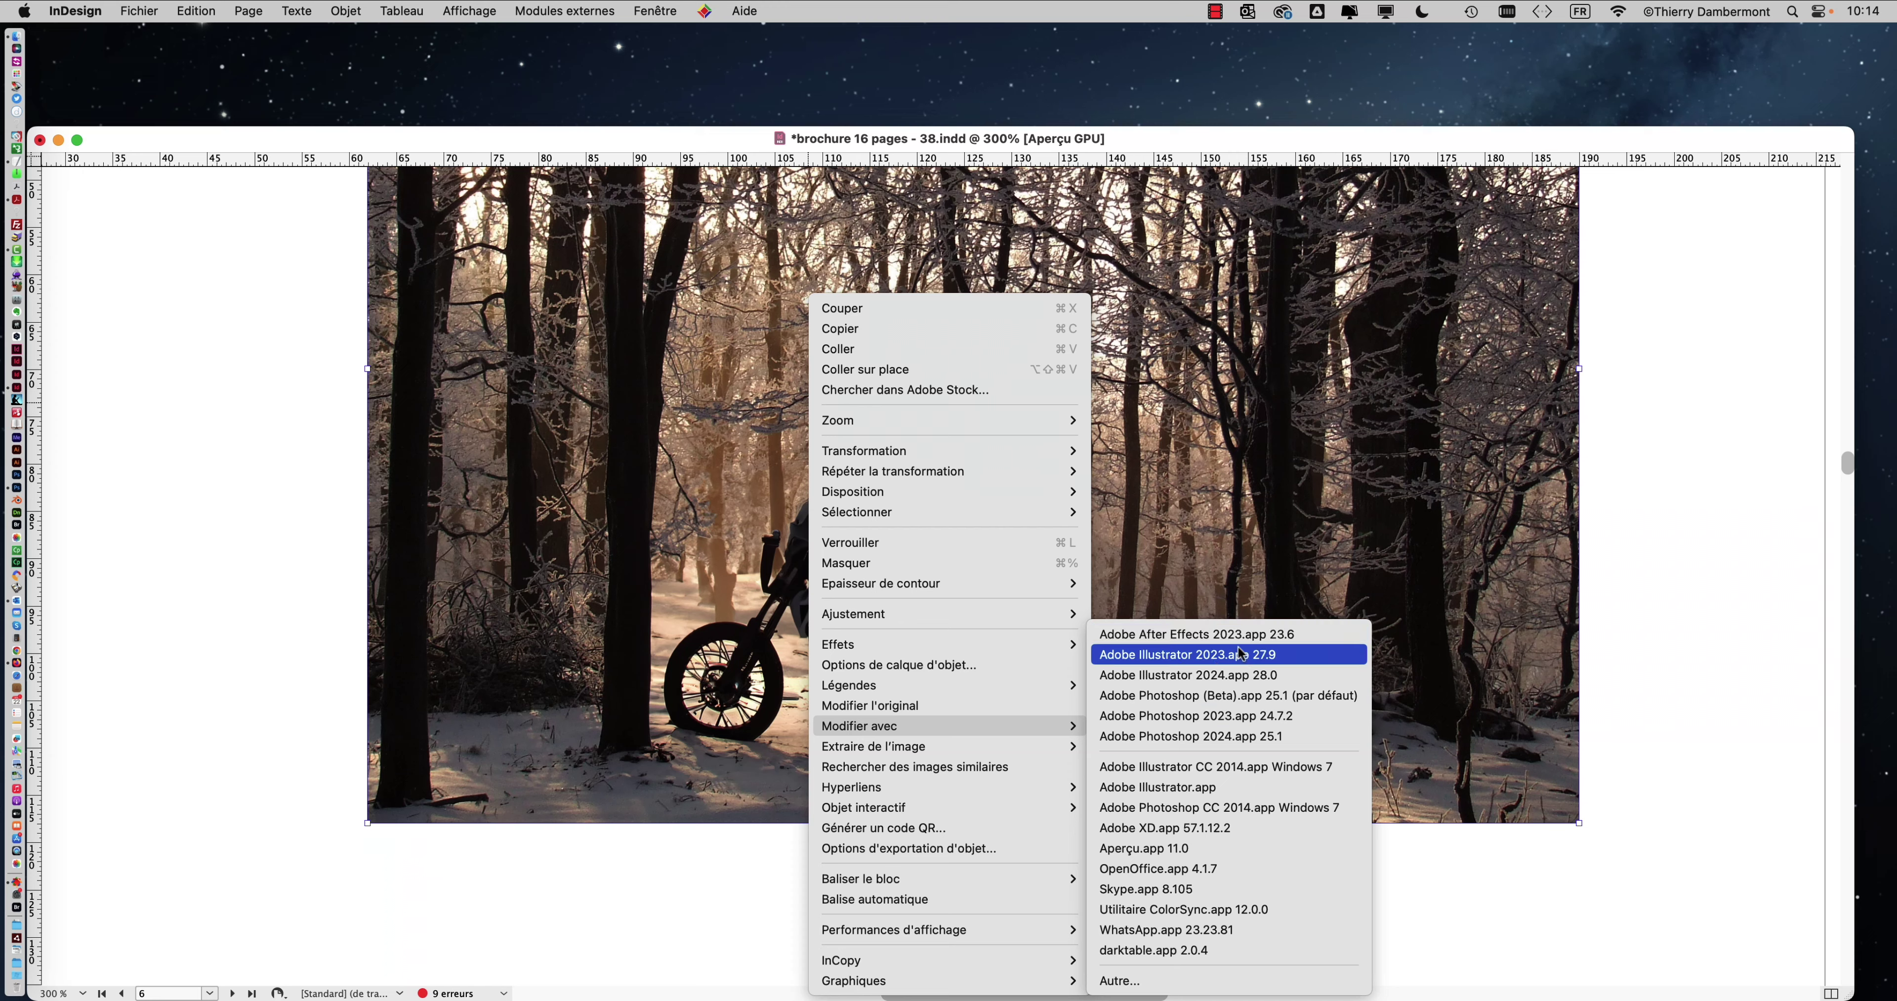
left_click(1232, 739)
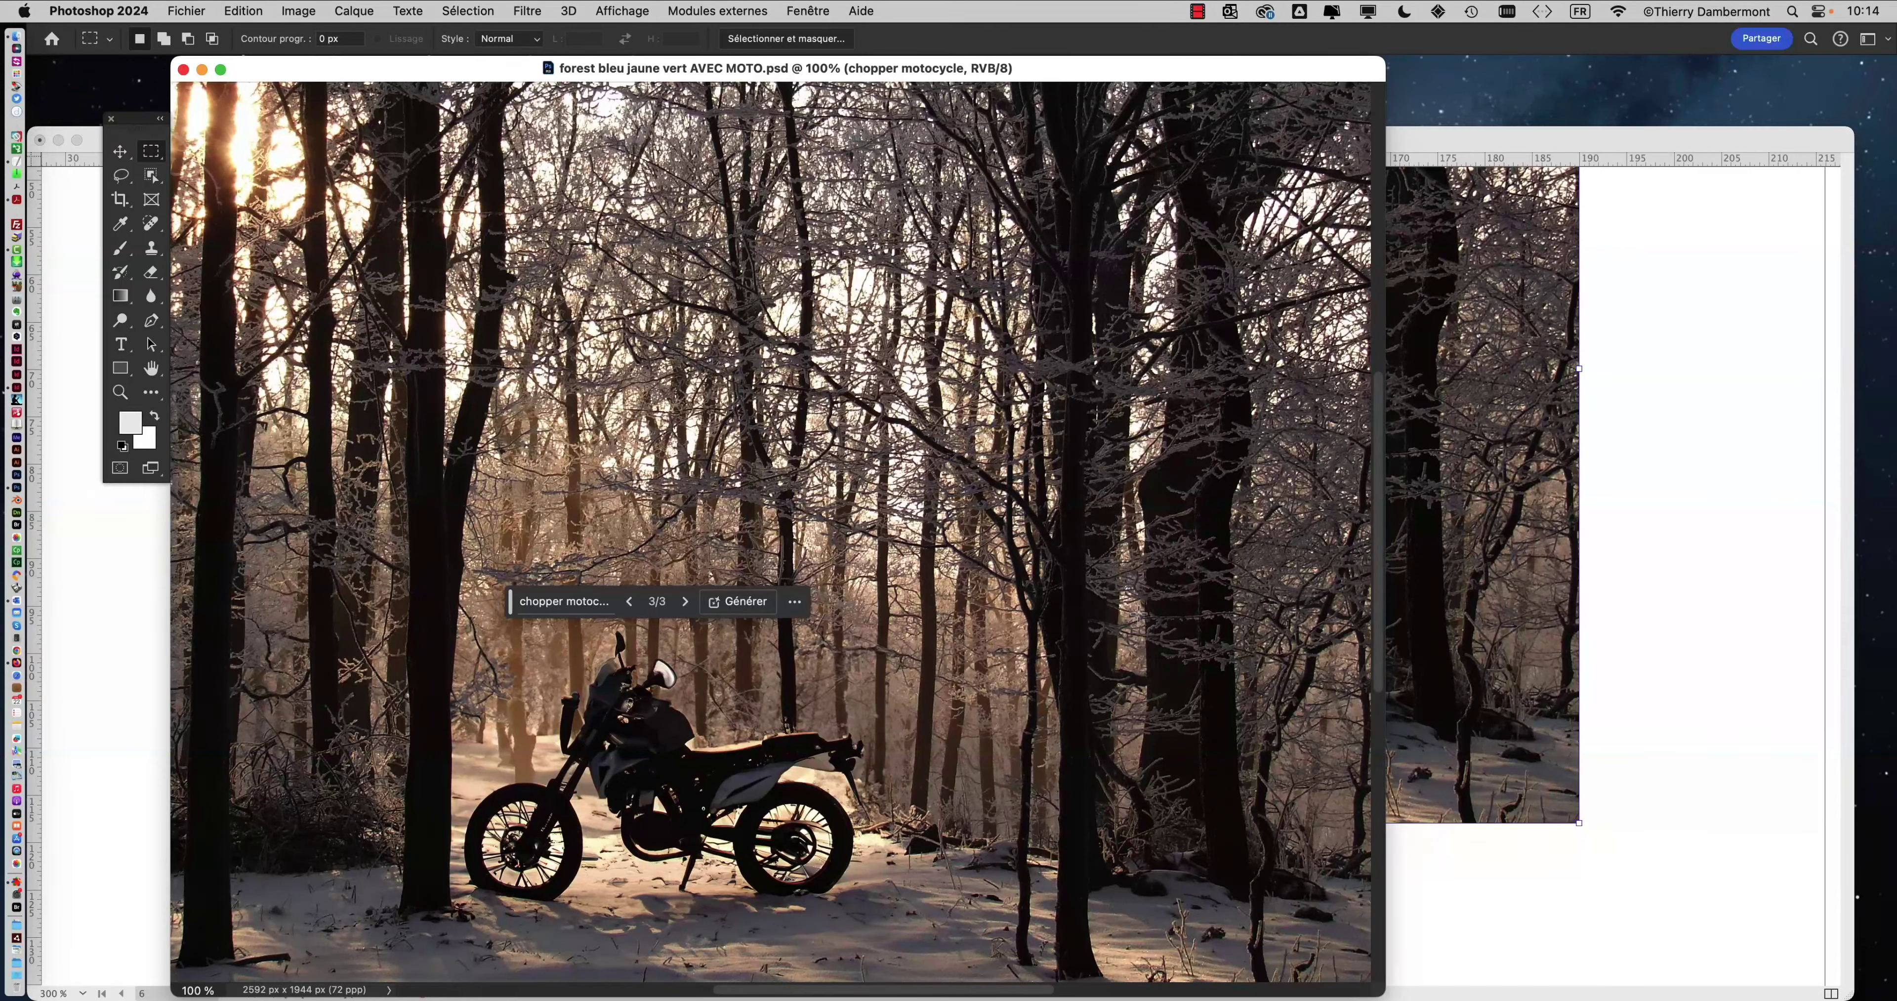
- Show the motorcycle image in full-screen mode fitted to the screen, and display the Layers panel enlarged enough to list every layer
key("f")
key("cmd+0")
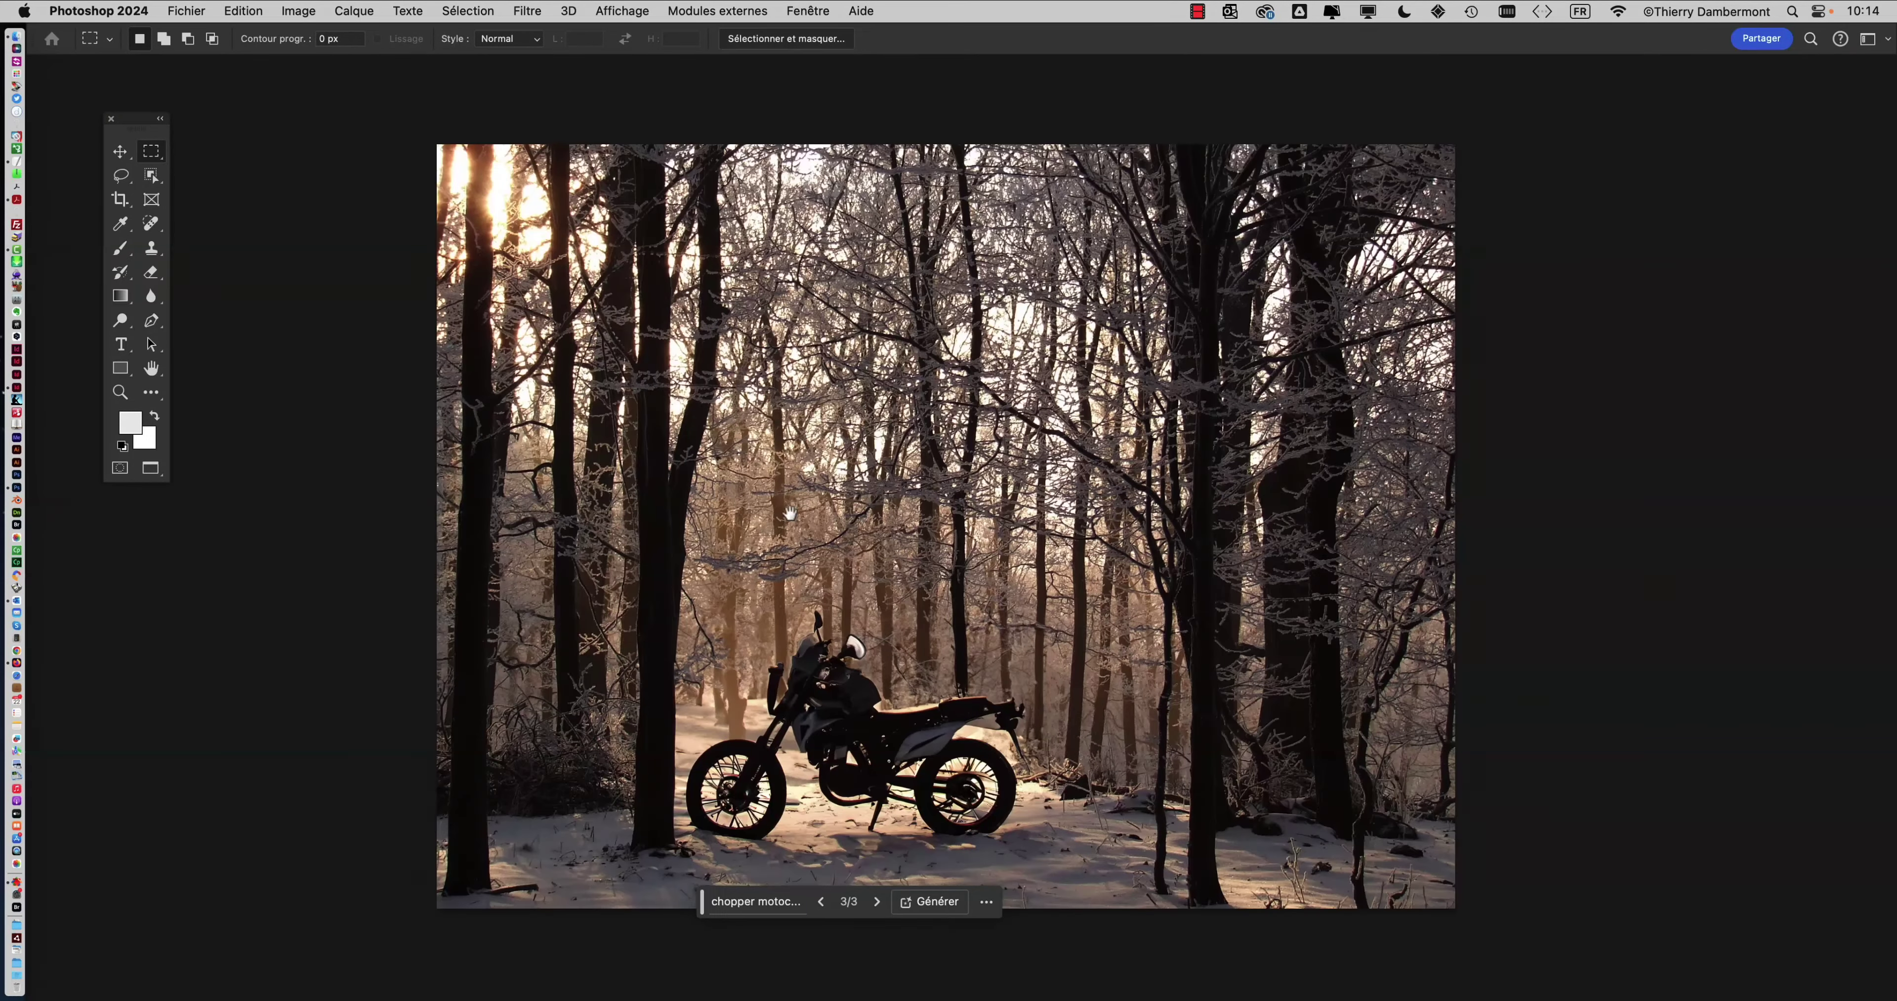
scroll(788, 514, "right", 5)
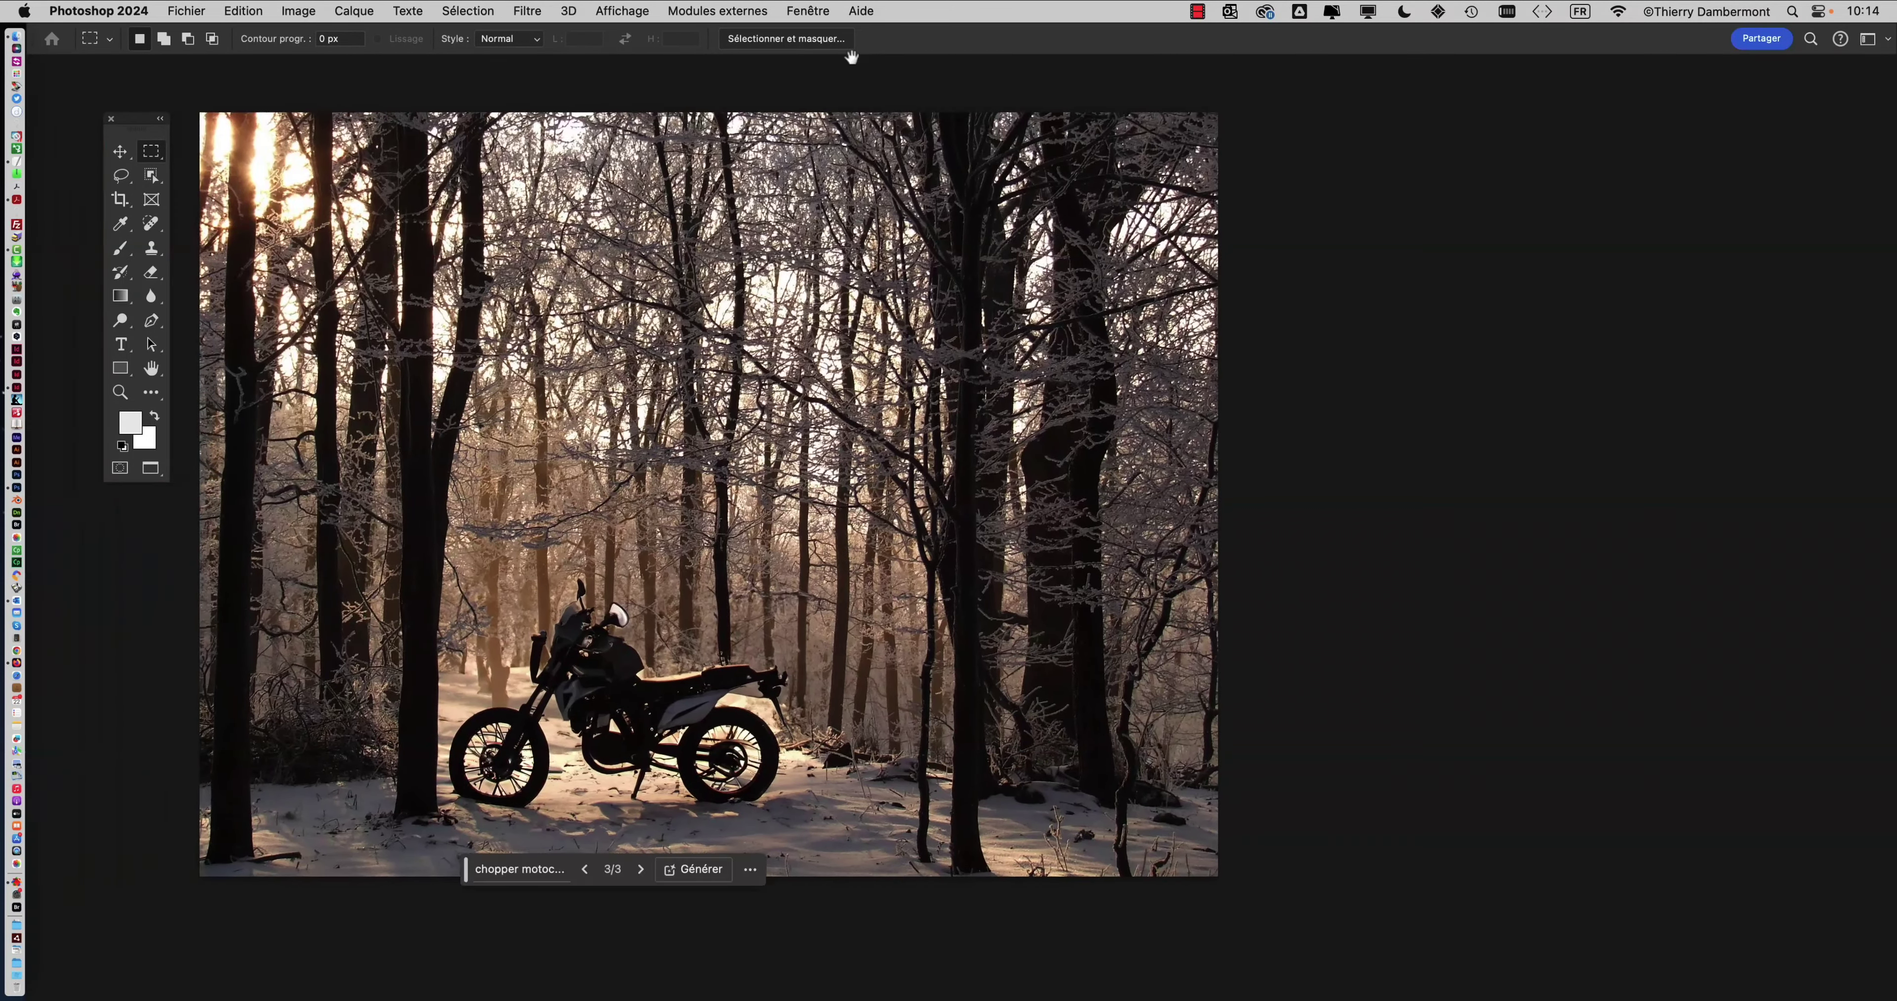
left_click(821, 12)
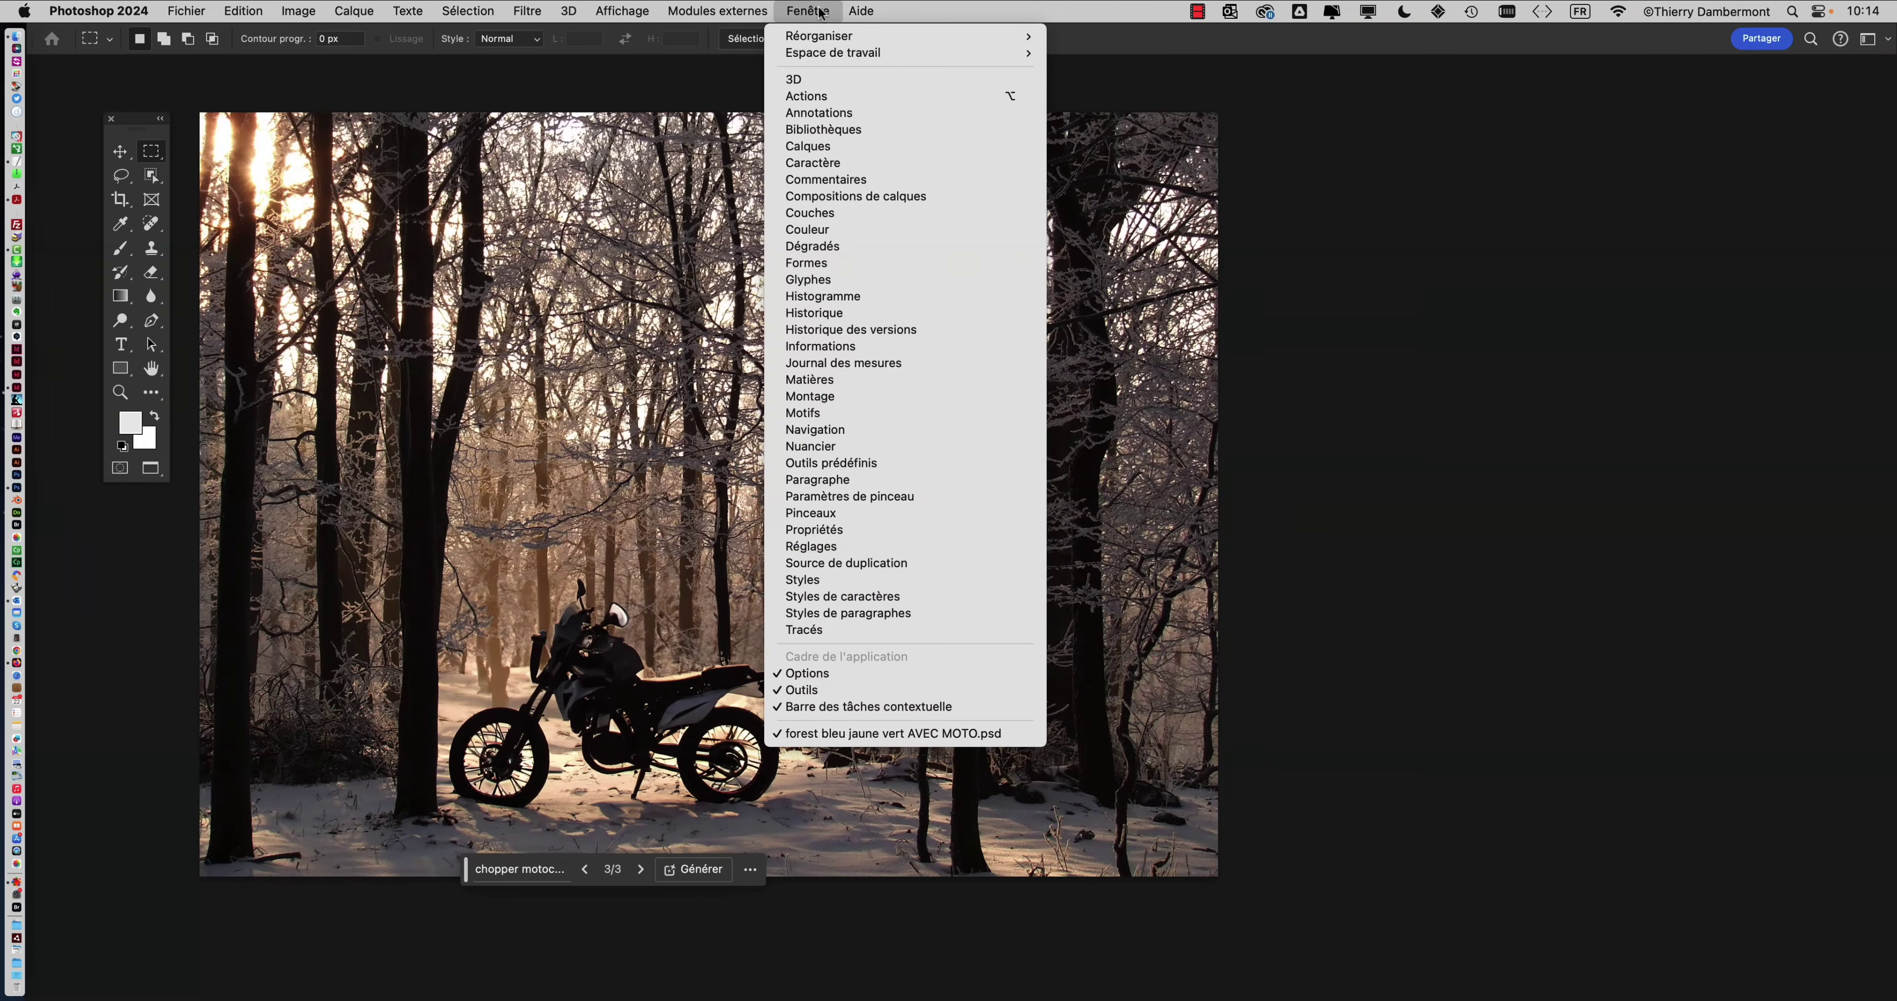
left_click(848, 151)
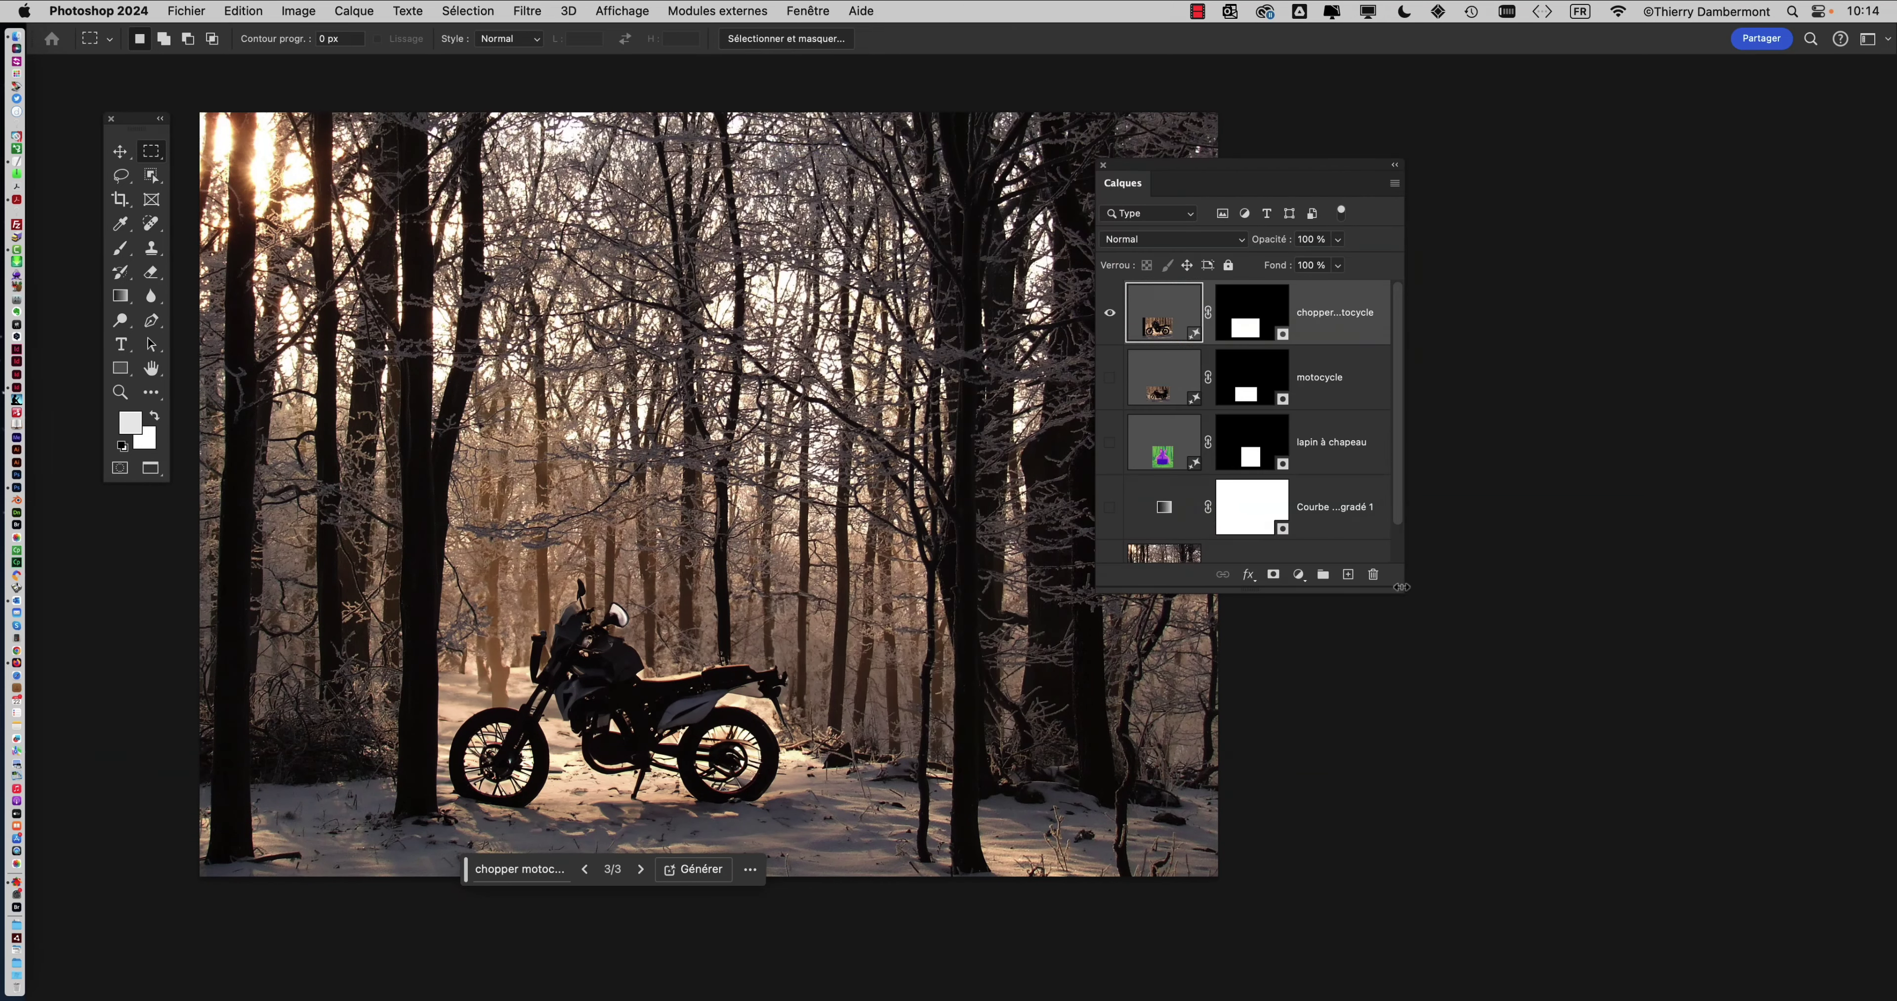
left_click_drag(1400, 589, 1514, 874)
- Switch back to InDesign and send the selected forest image to Adobe Photoshop 2024 for editing once more
key("super+Tab")
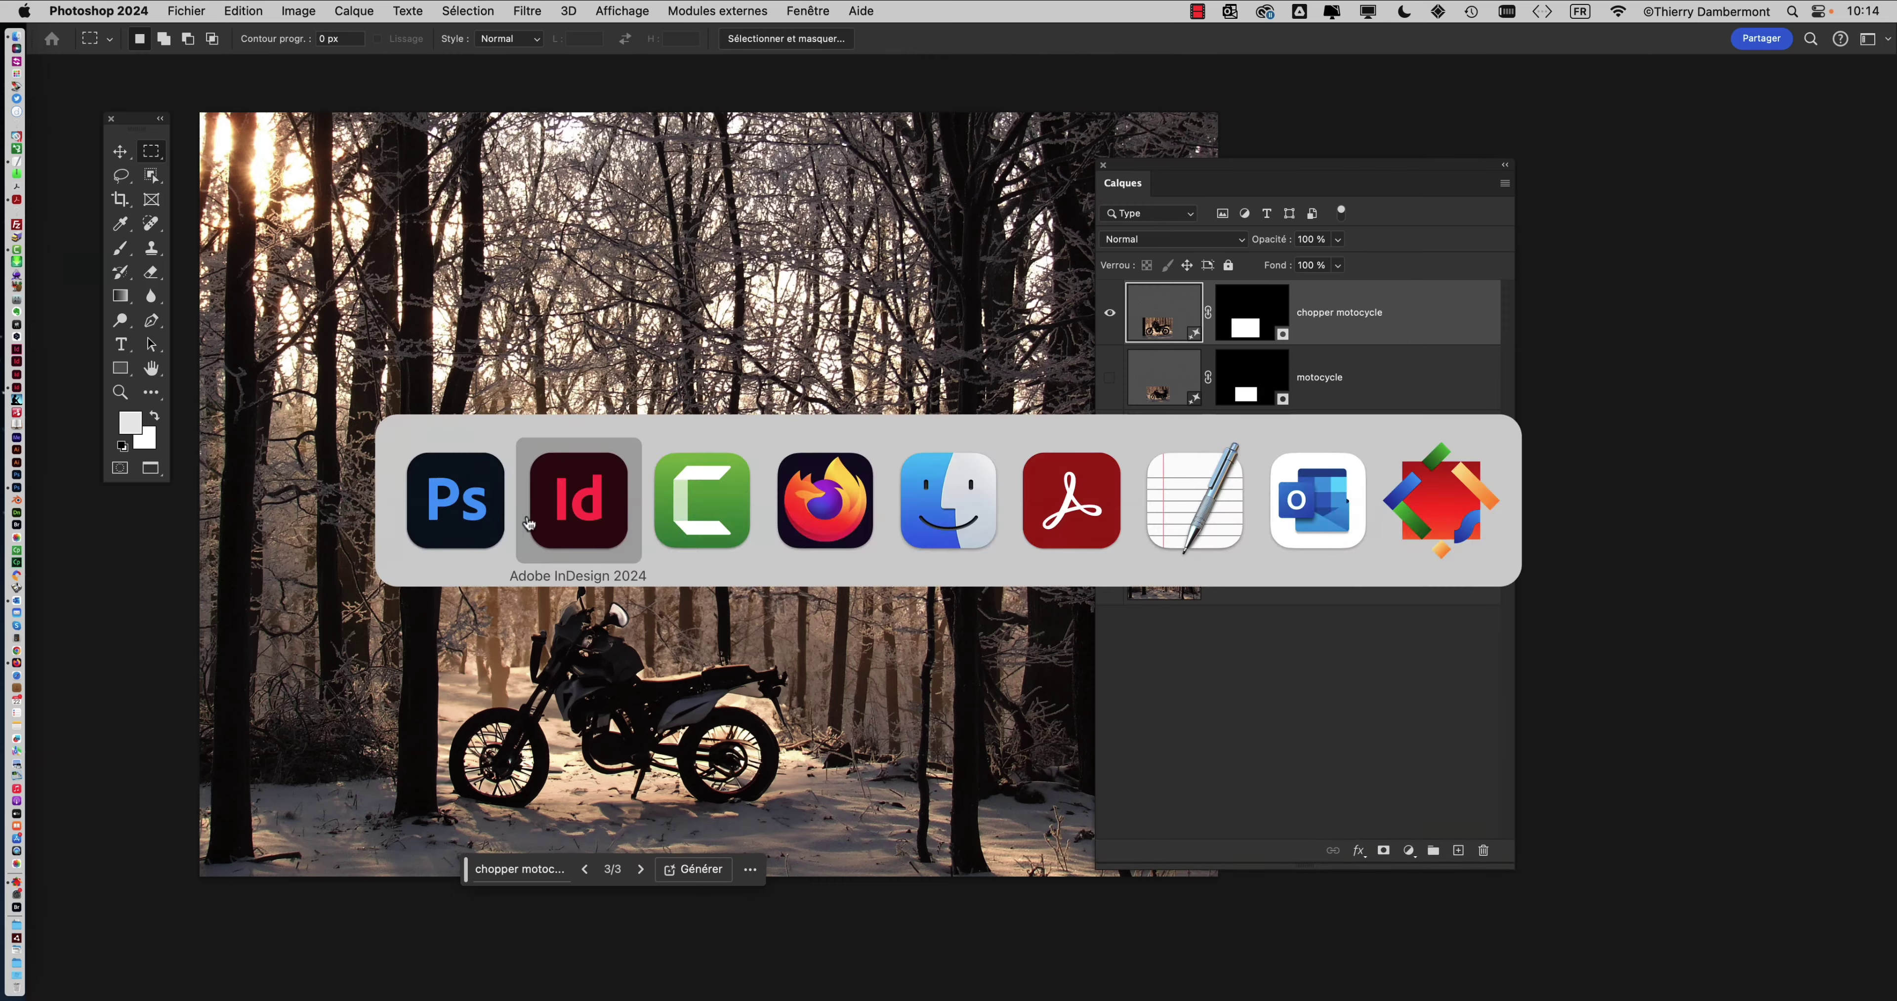
left_click(596, 504)
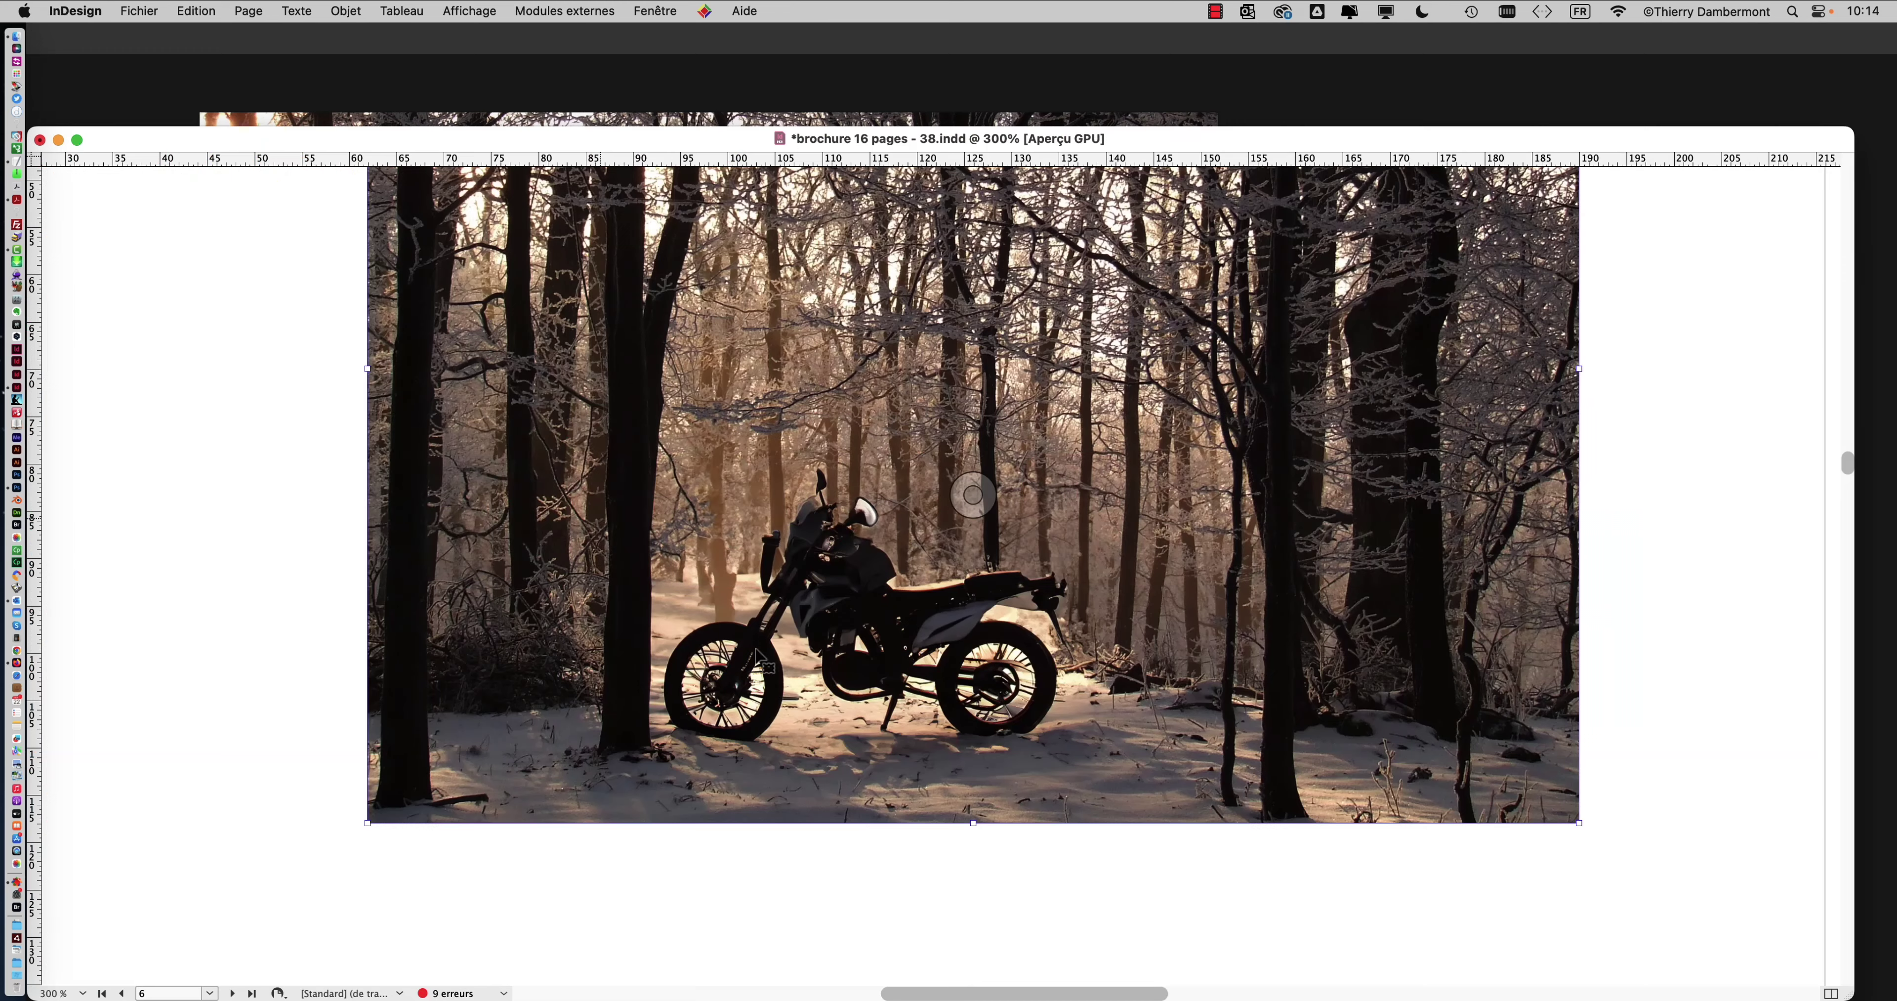
right_click(824, 491)
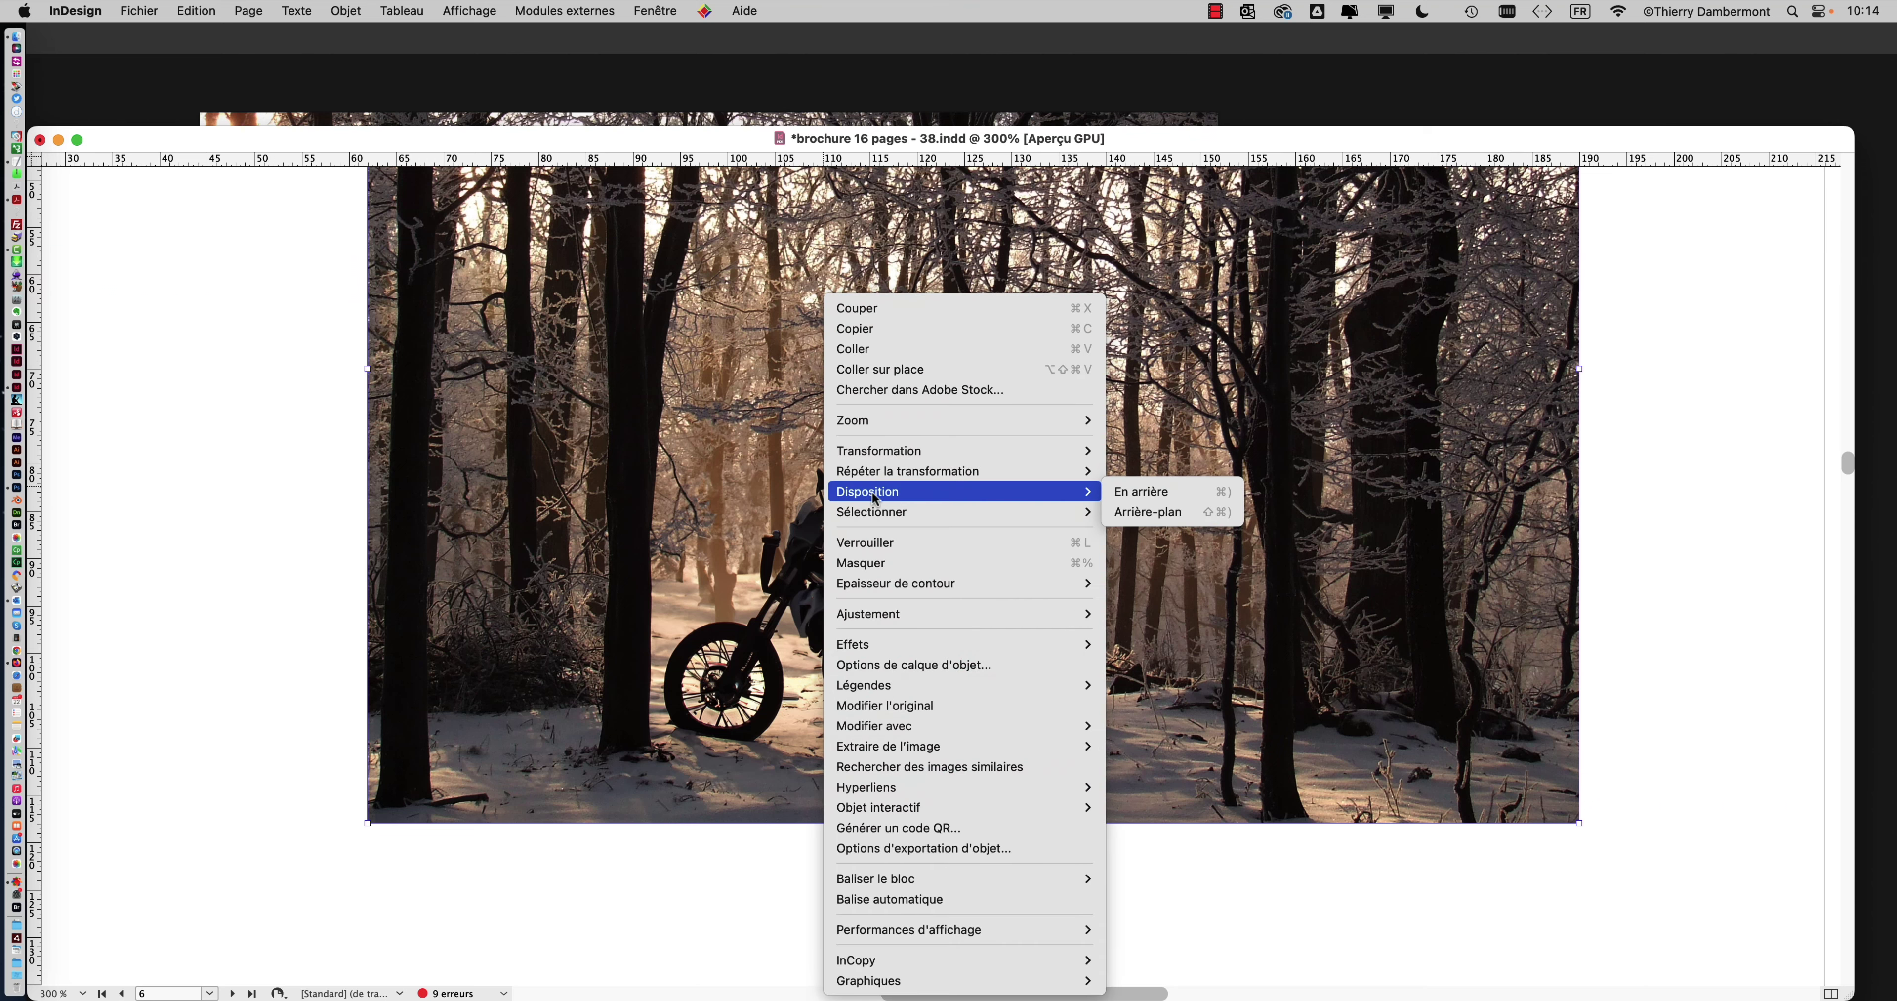
mouse_move(966, 728)
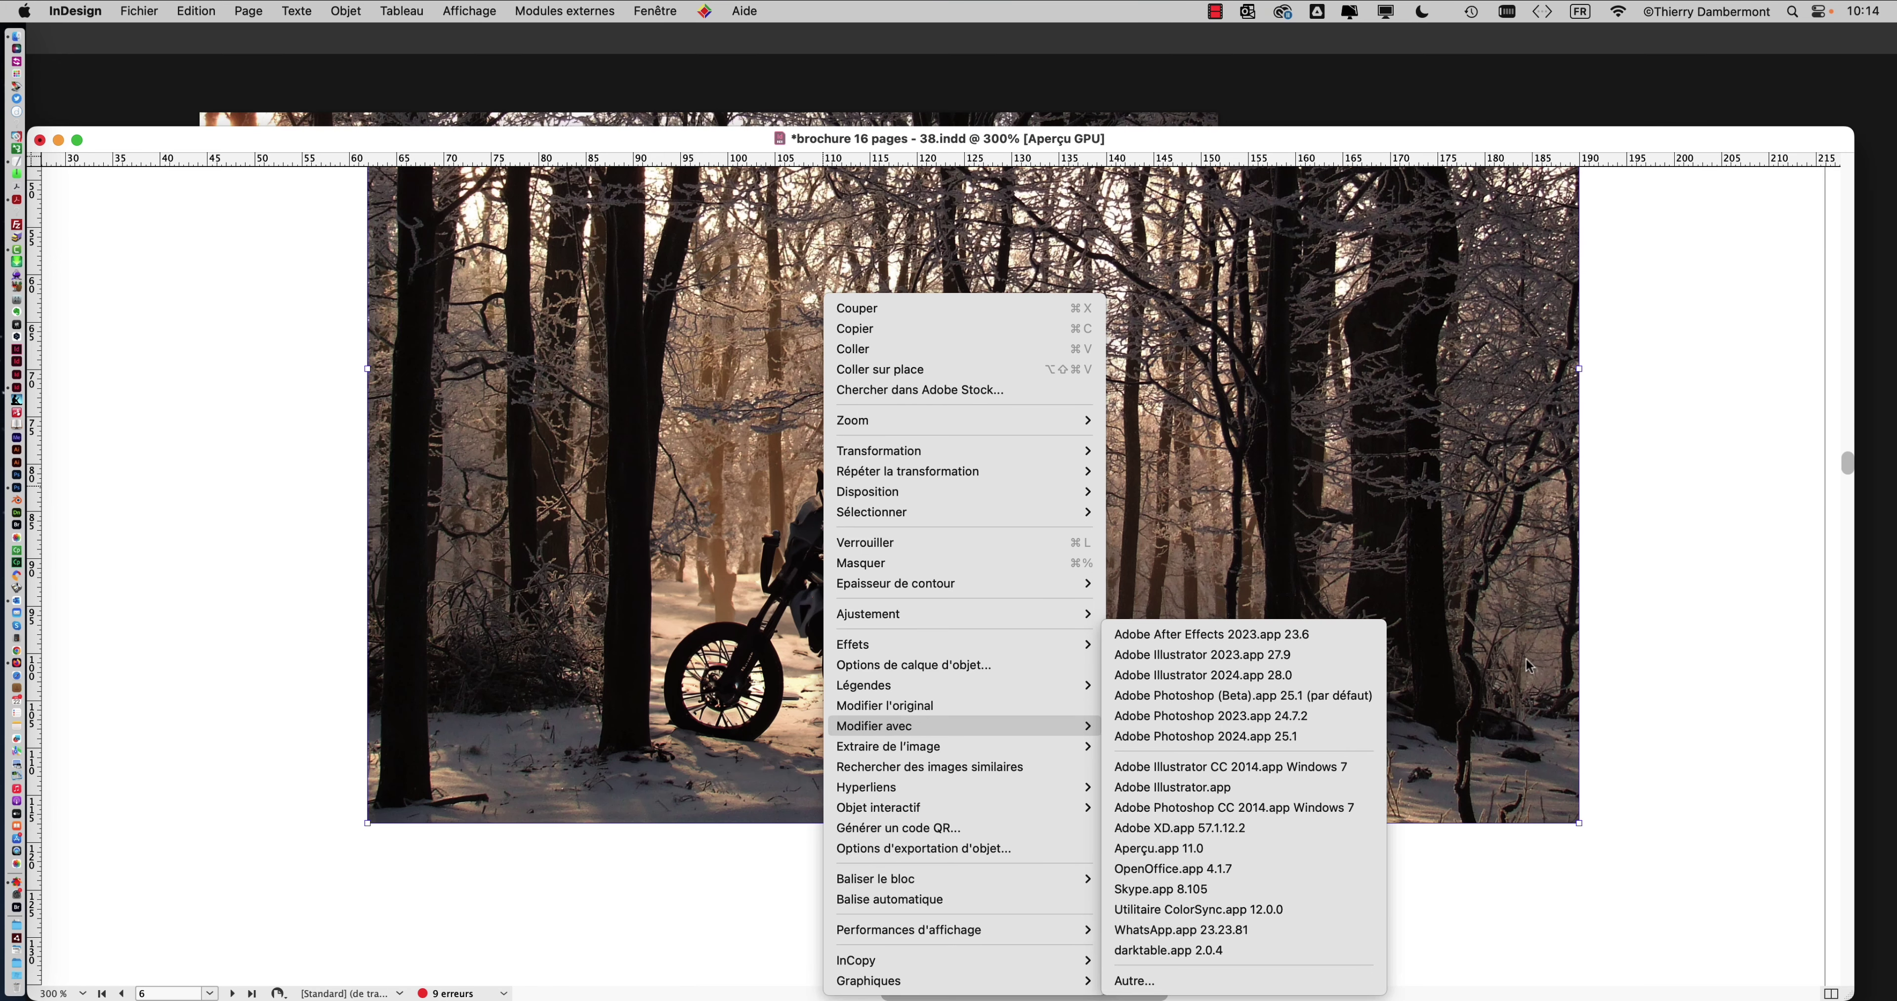
left_click(1214, 736)
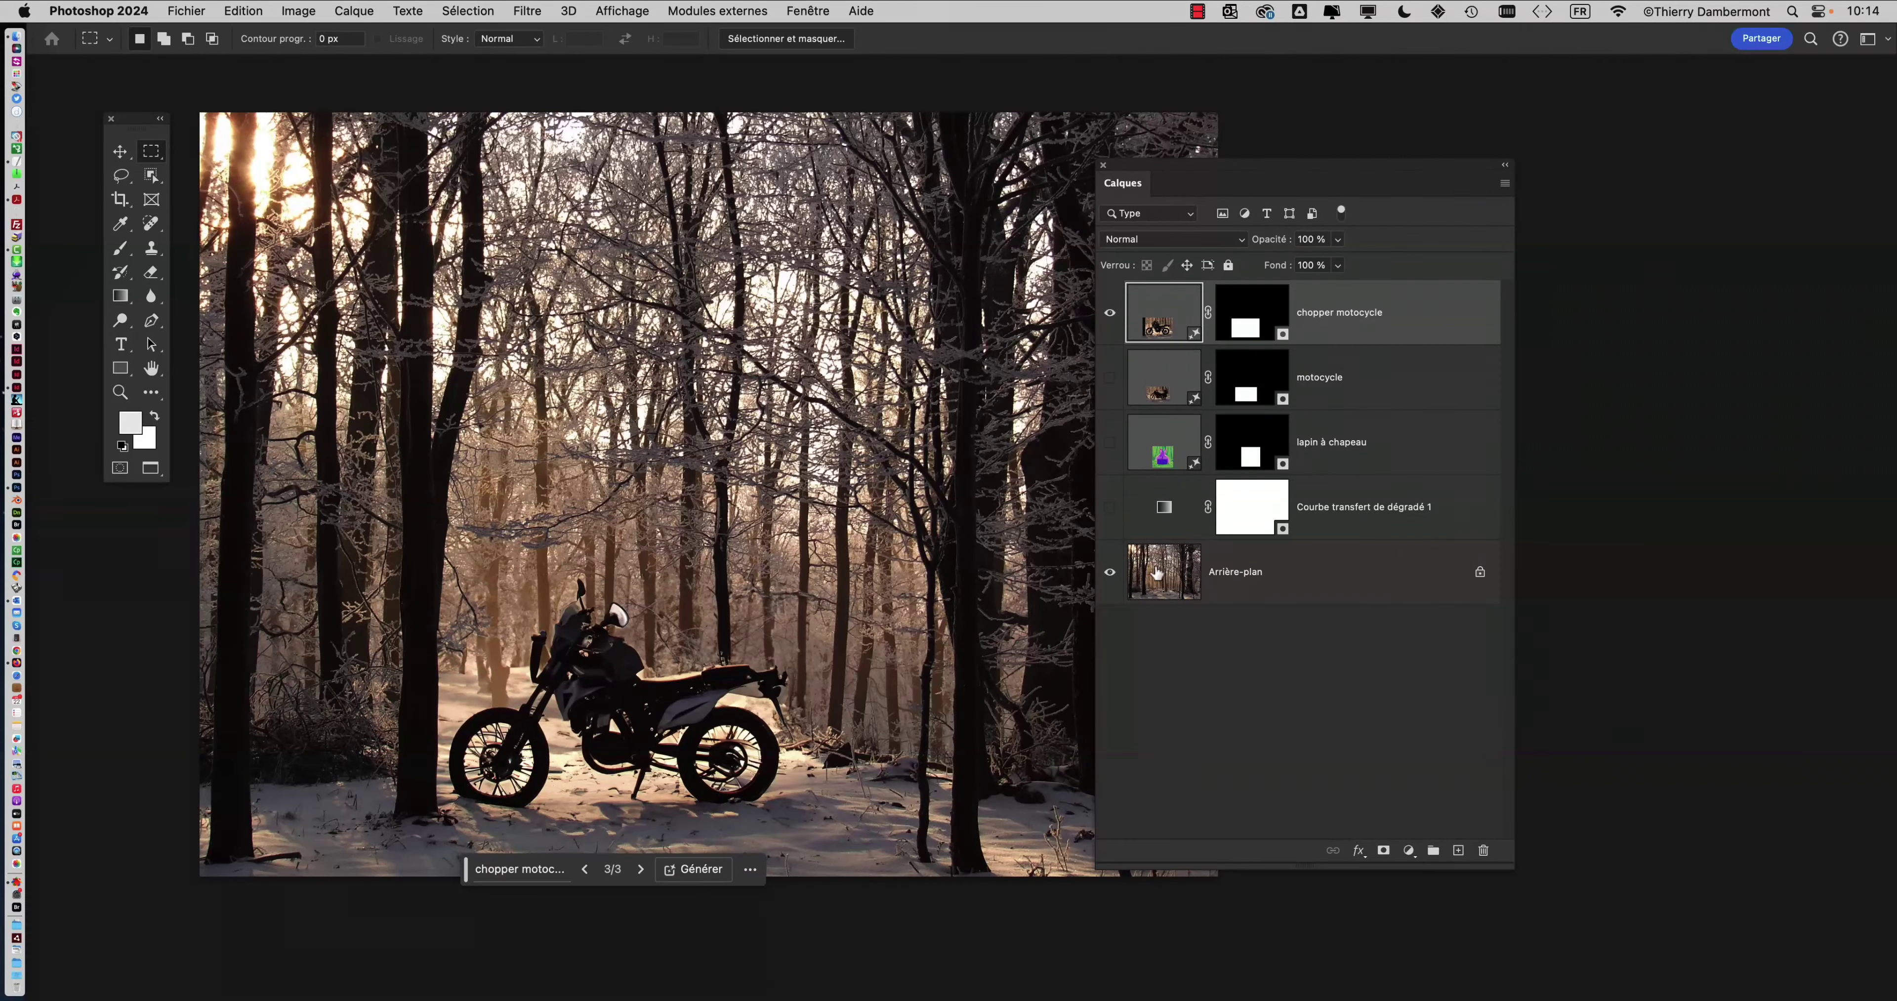
- Move the Layers panel clear of the image and toggle the chopper motocycle layer off and on, leaving it visible
left_click(1110, 314)
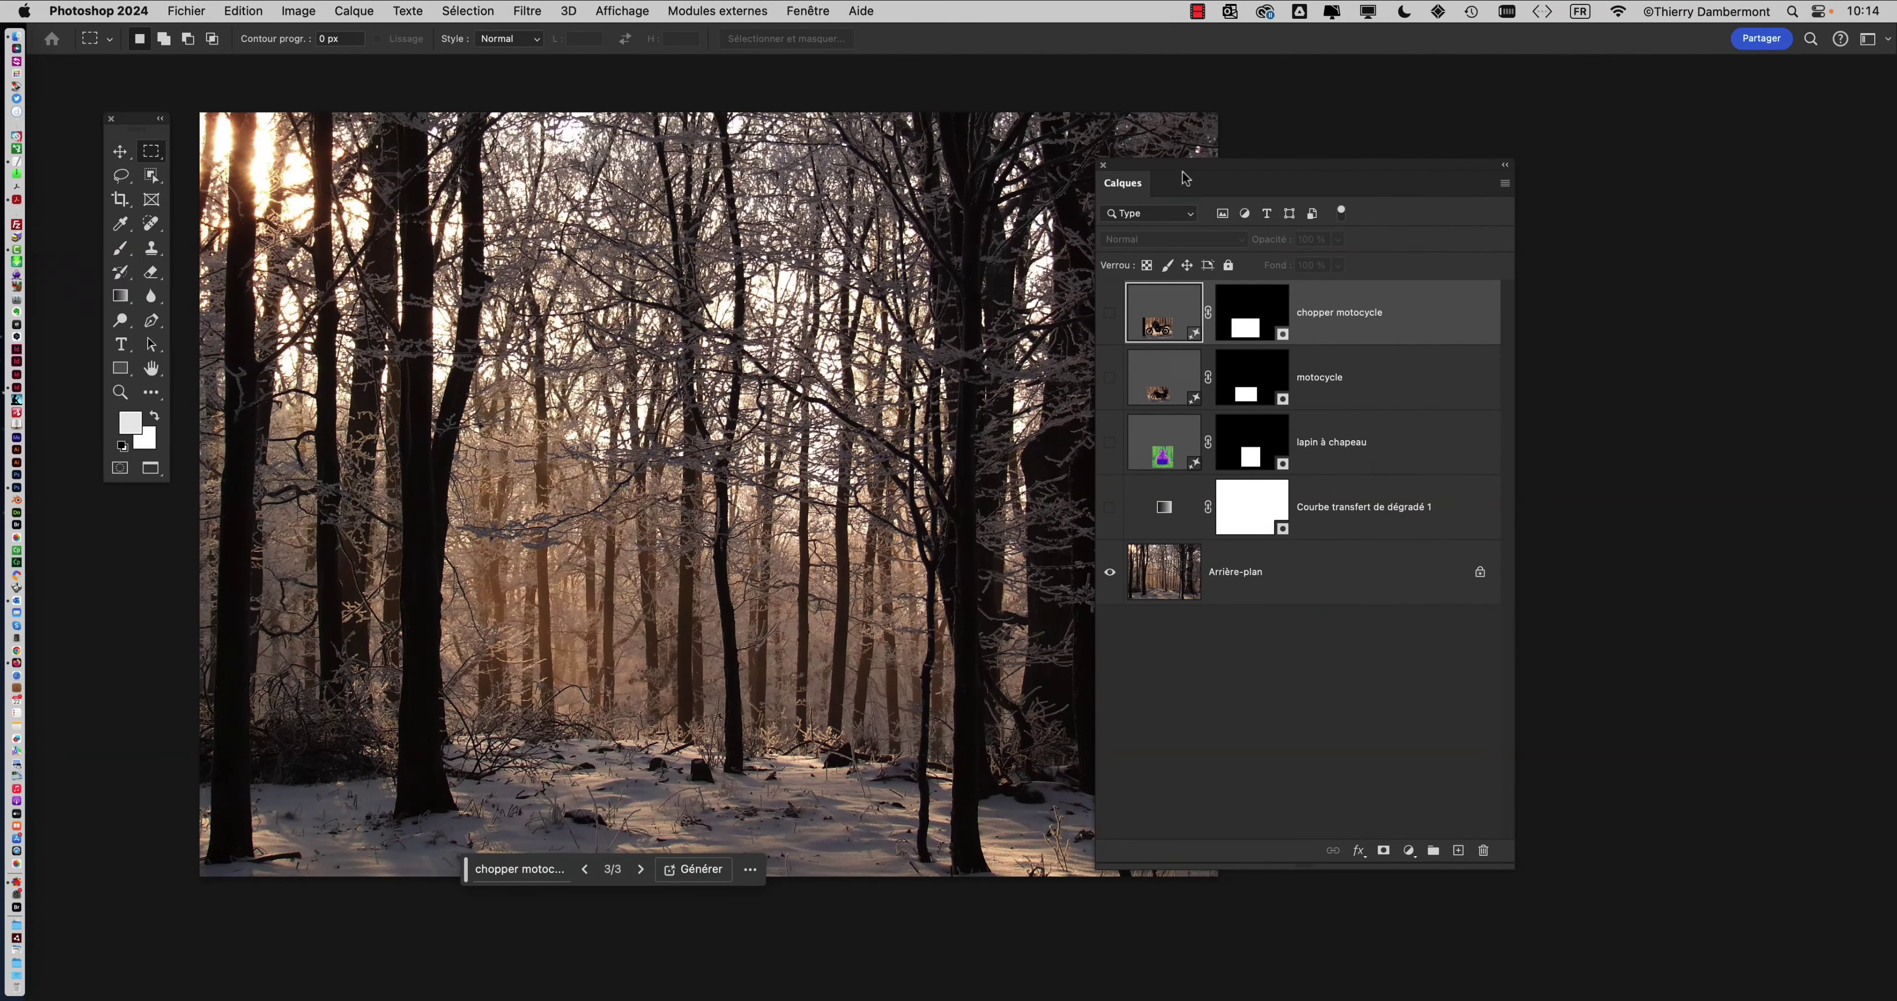
left_click_drag(1187, 177, 1410, 164)
left_click_drag(960, 379, 1032, 344)
left_click(1333, 300)
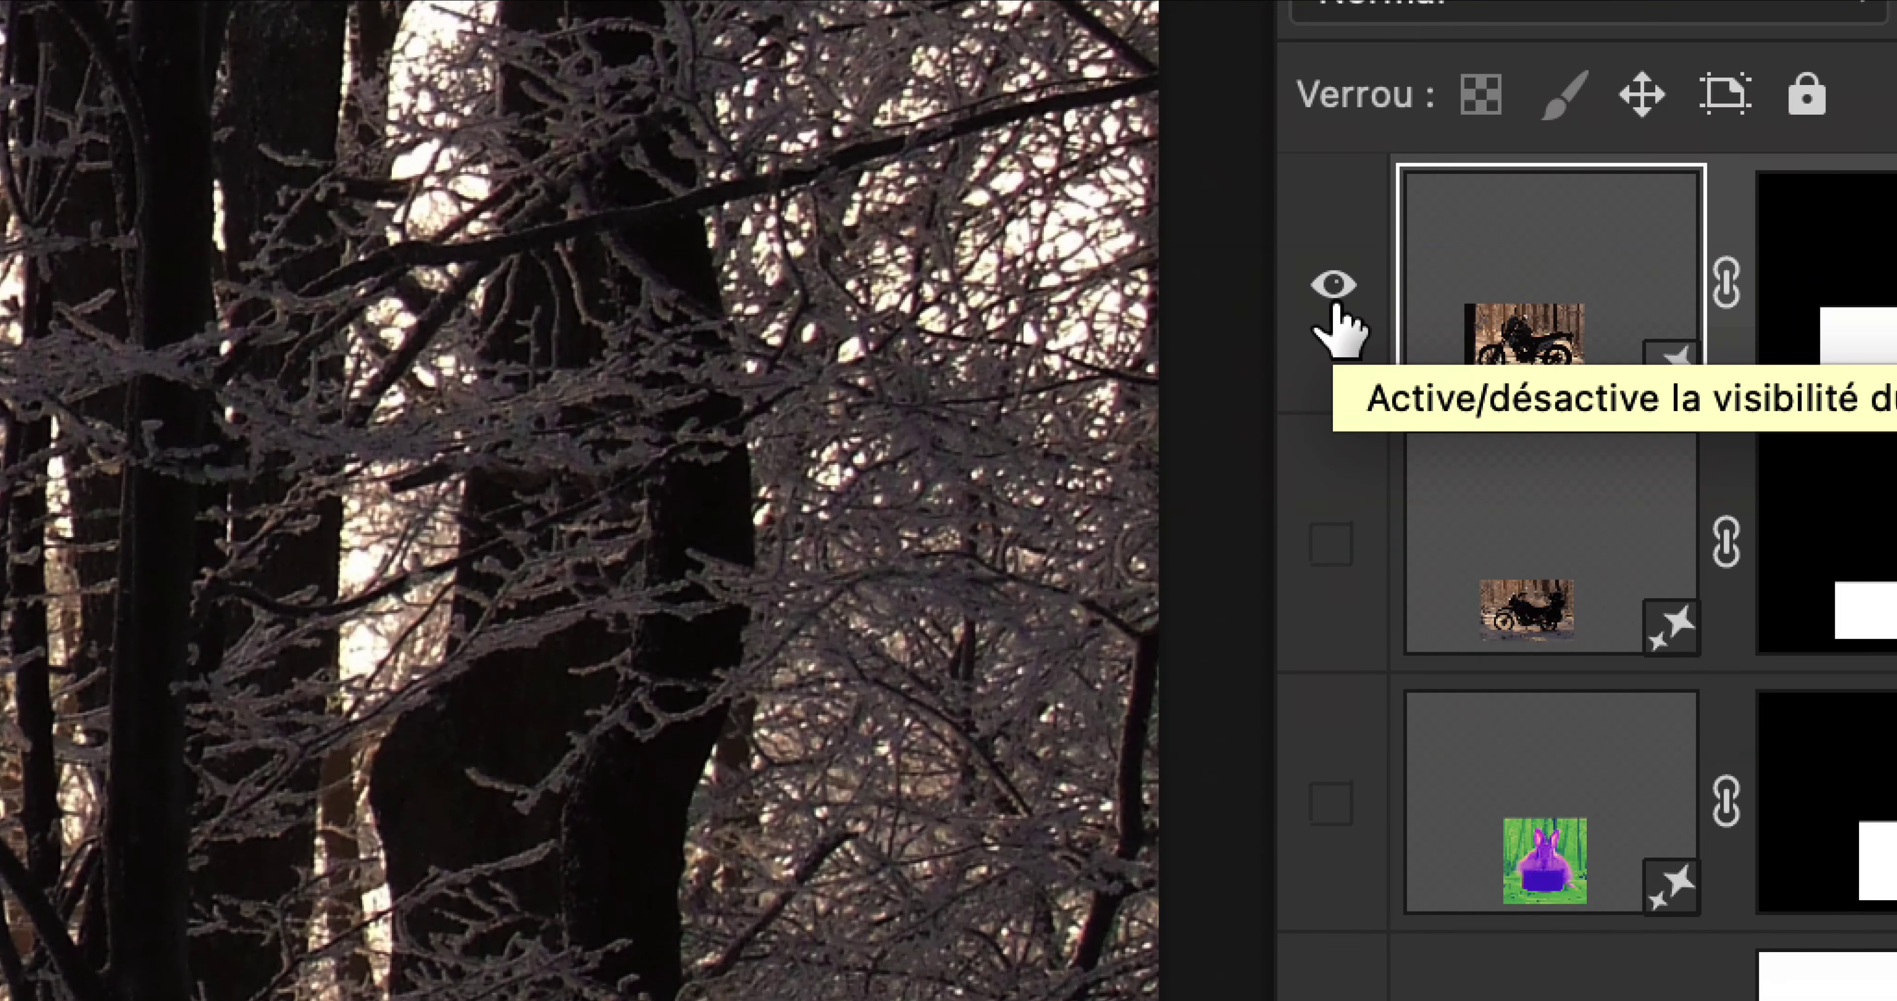
left_click(1334, 304)
left_click(1334, 305)
left_click(1334, 304)
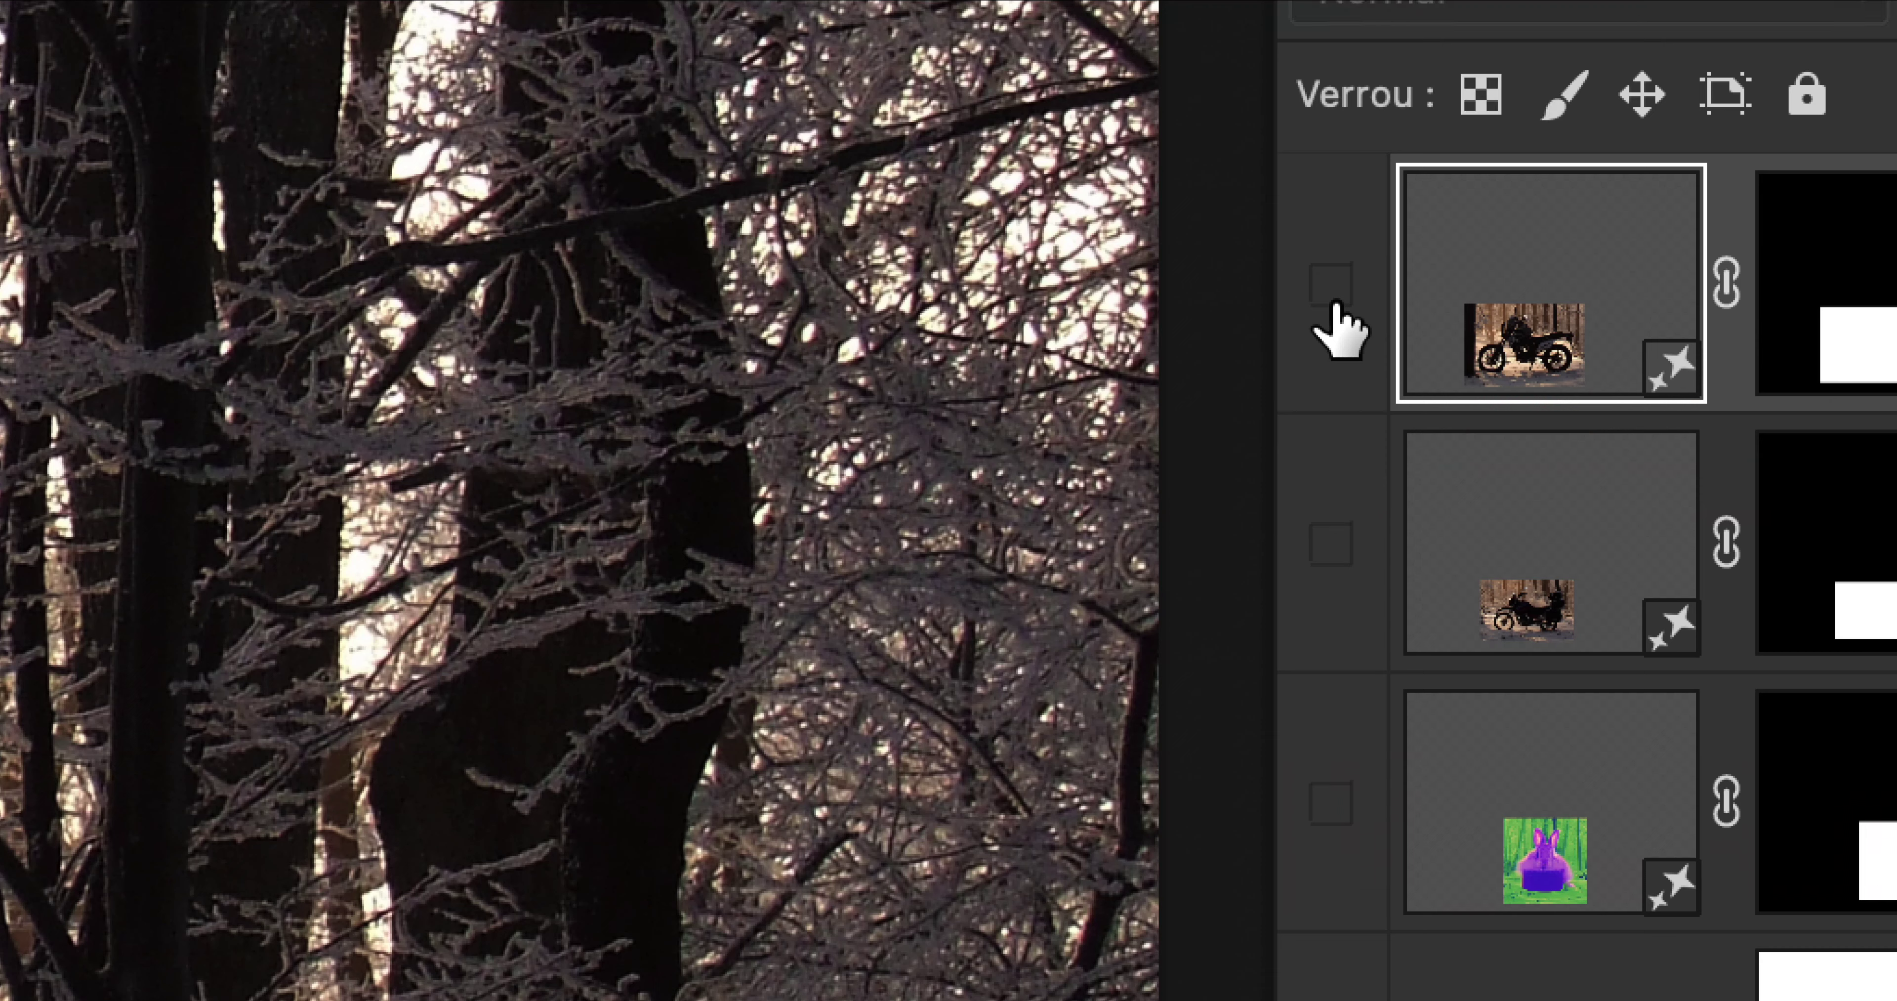
left_click(1334, 304)
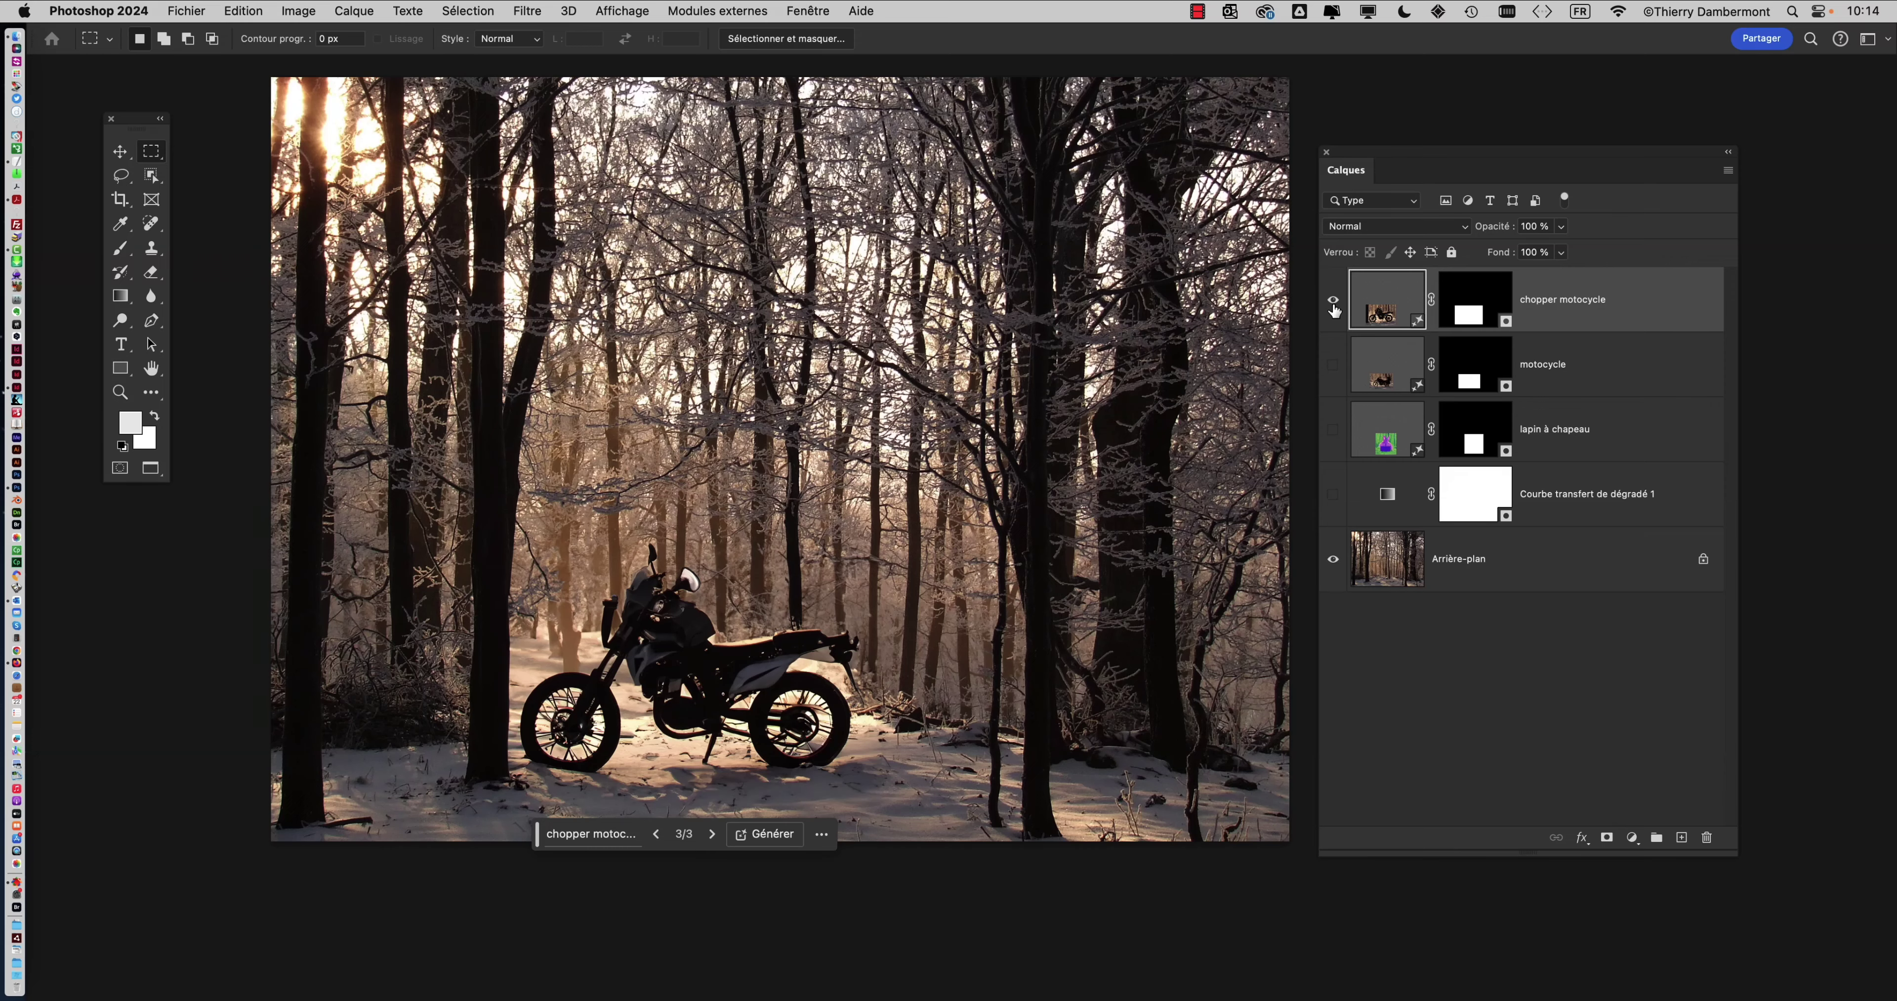
- Compare the snowy ground and trees up close with and without the chopper motocycle layer, ending with the layer shown
scroll(649, 555, "up", 5)
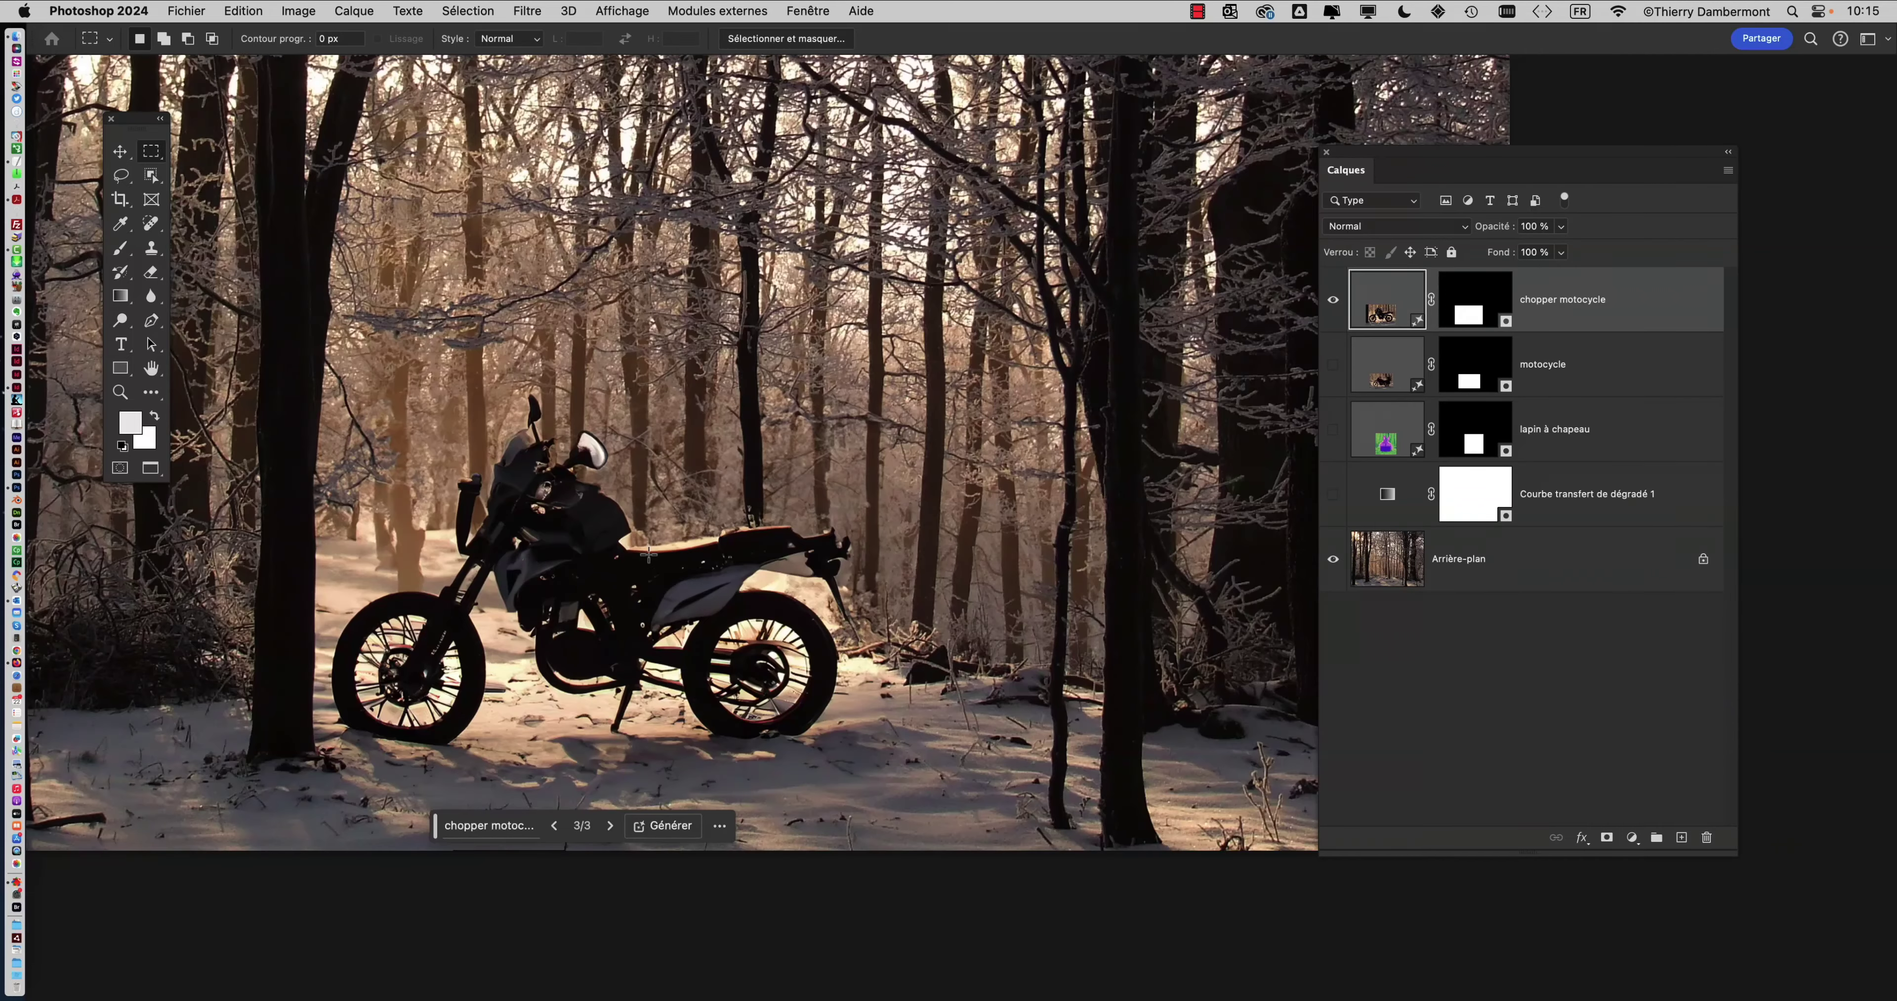
scroll(648, 555, "up", 1)
left_click(1334, 301)
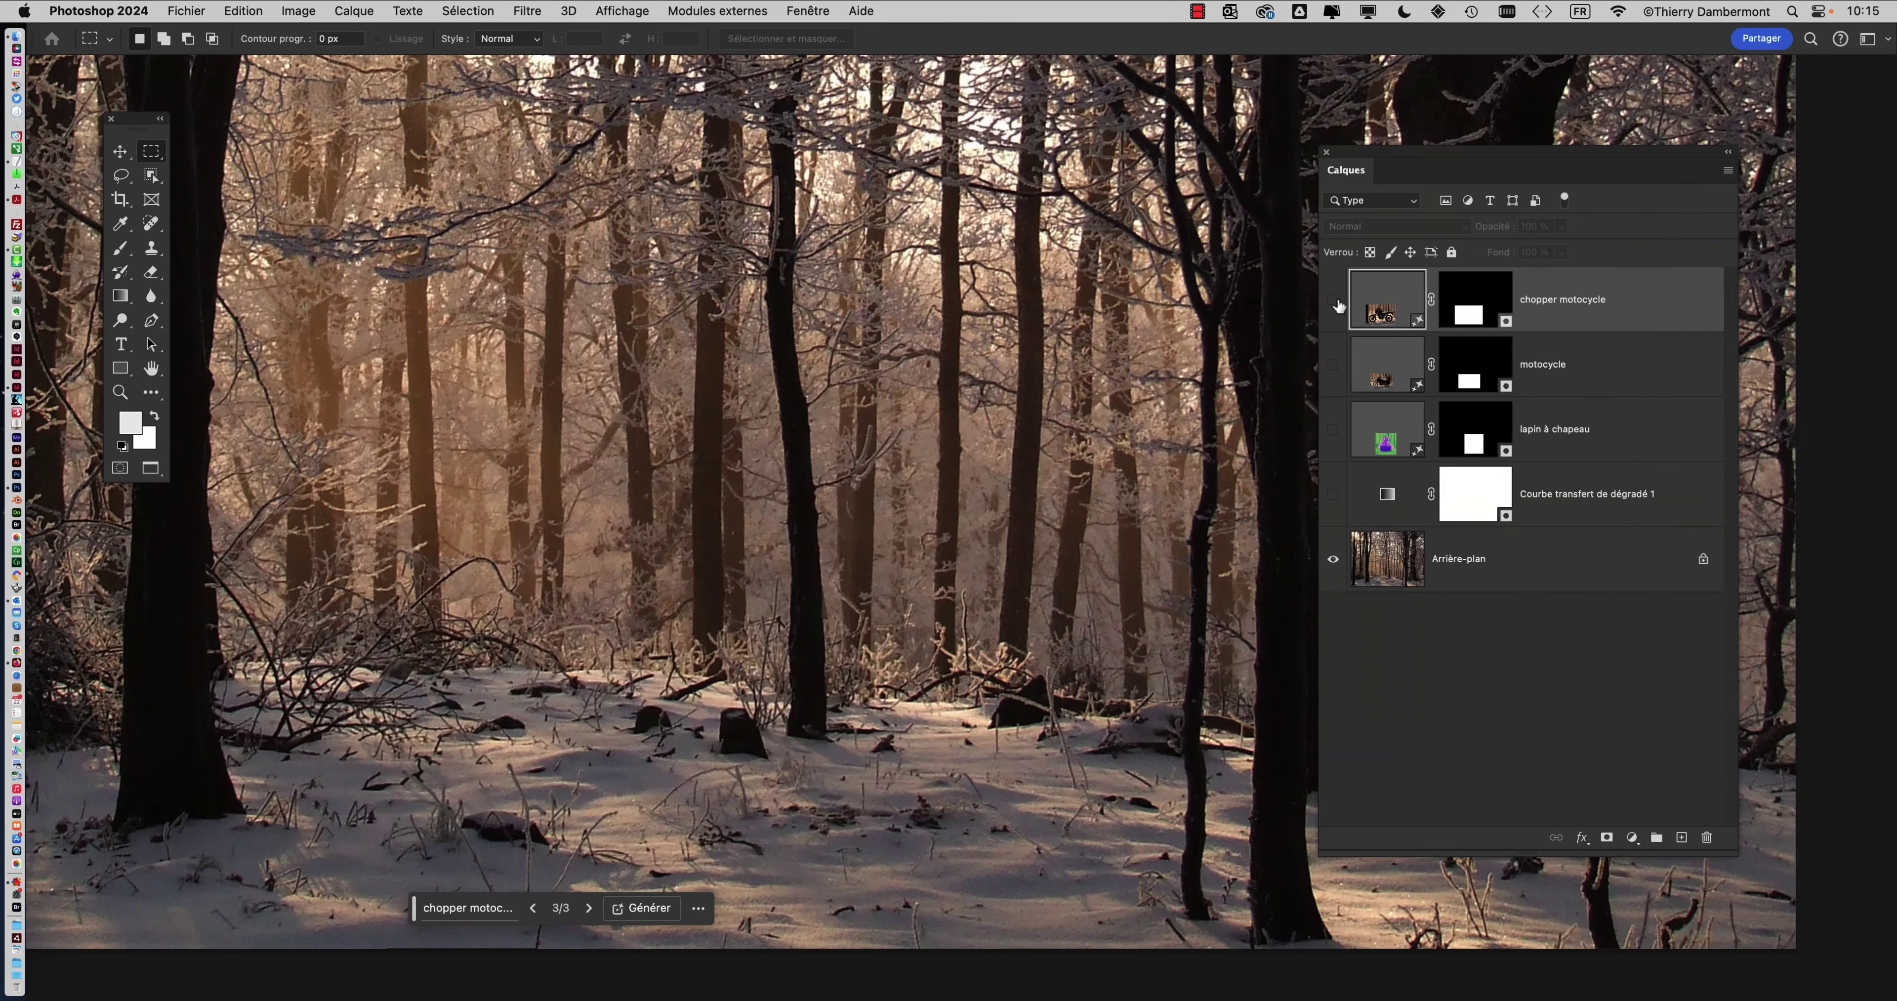
left_click(1335, 302)
left_click(1334, 302)
left_click(1334, 301)
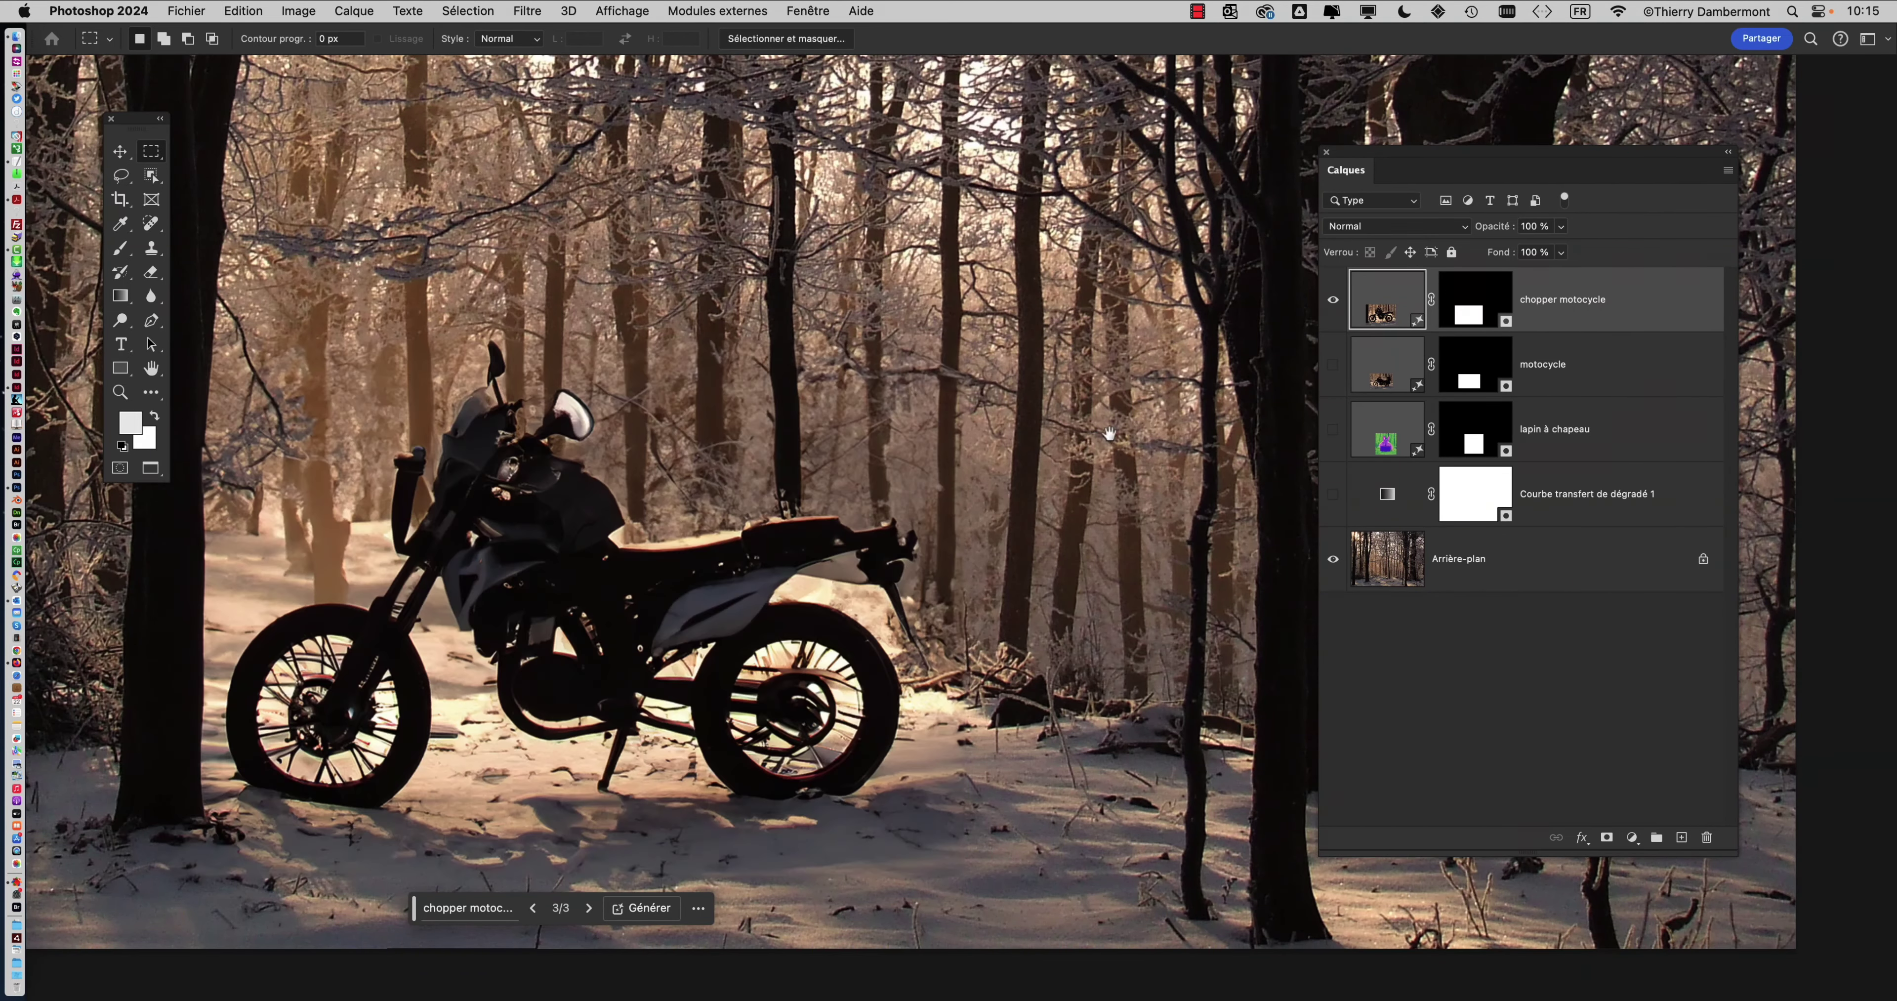
- Display the chopper motocycle layer's generative properties in a panel placed beside the Layers panel
left_click_drag(1101, 413, 1068, 361)
left_click(818, 10)
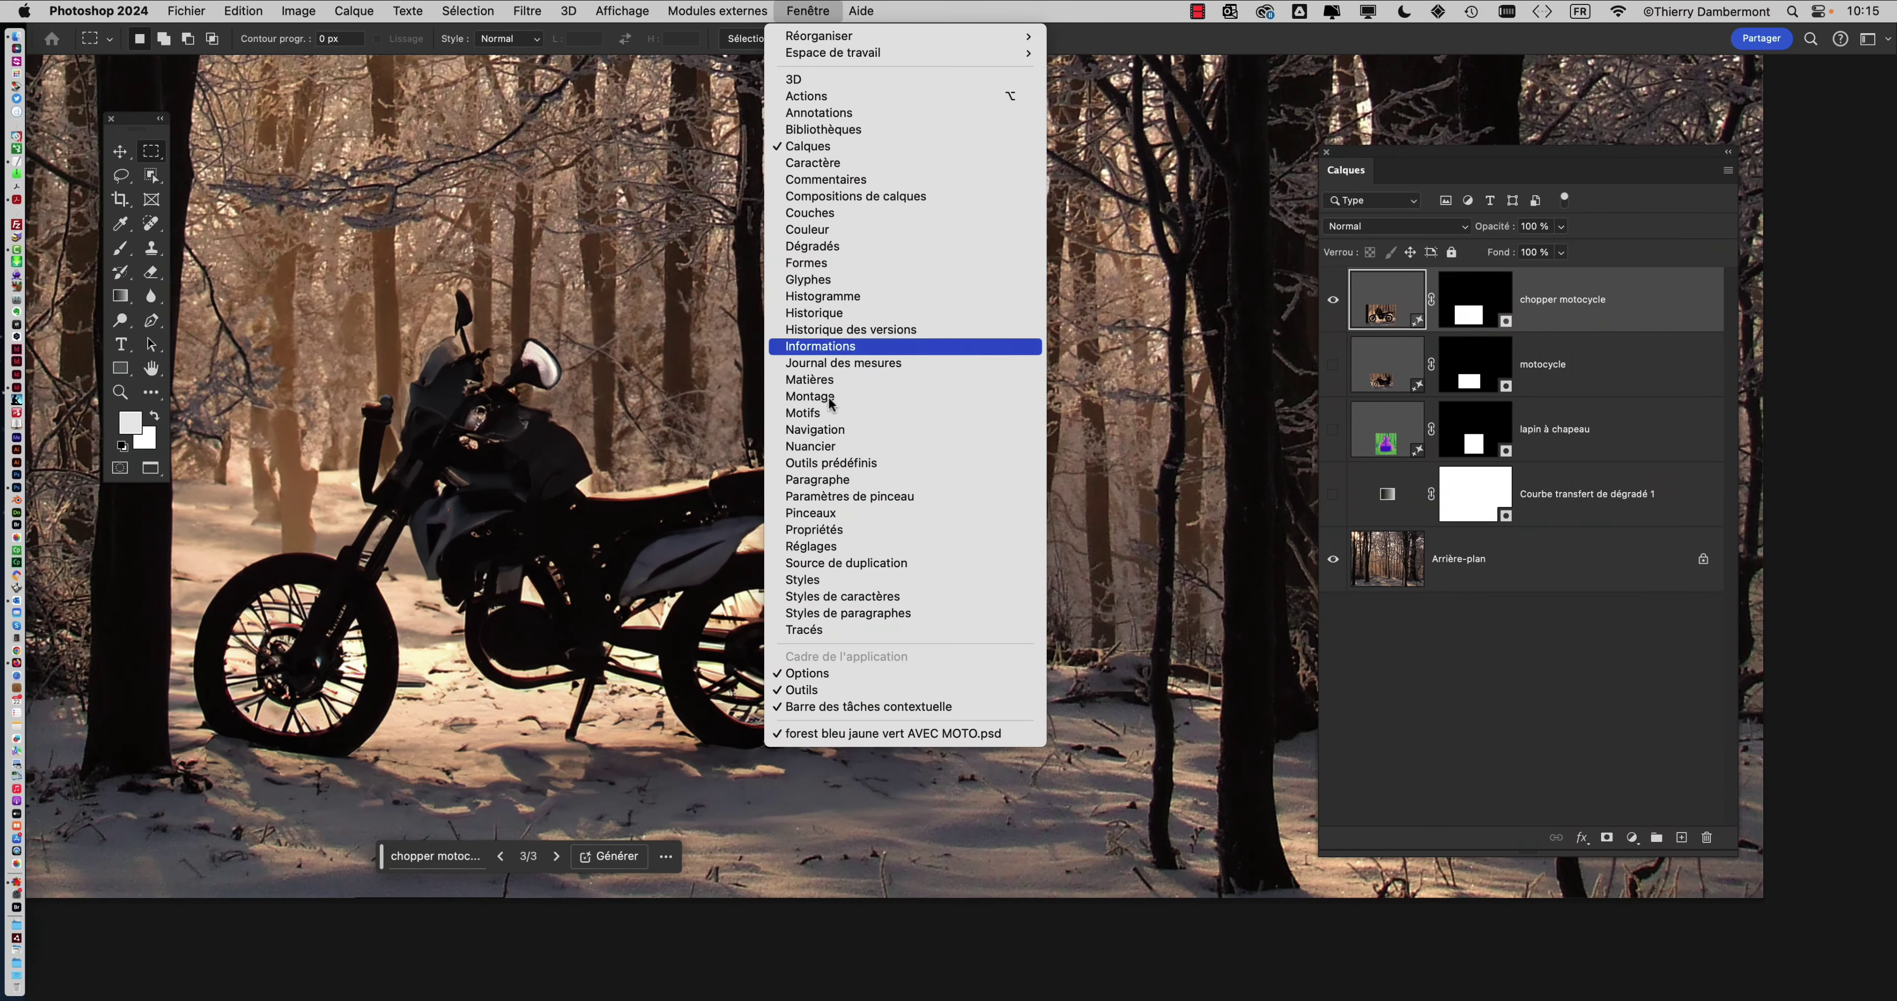
left_click(957, 530)
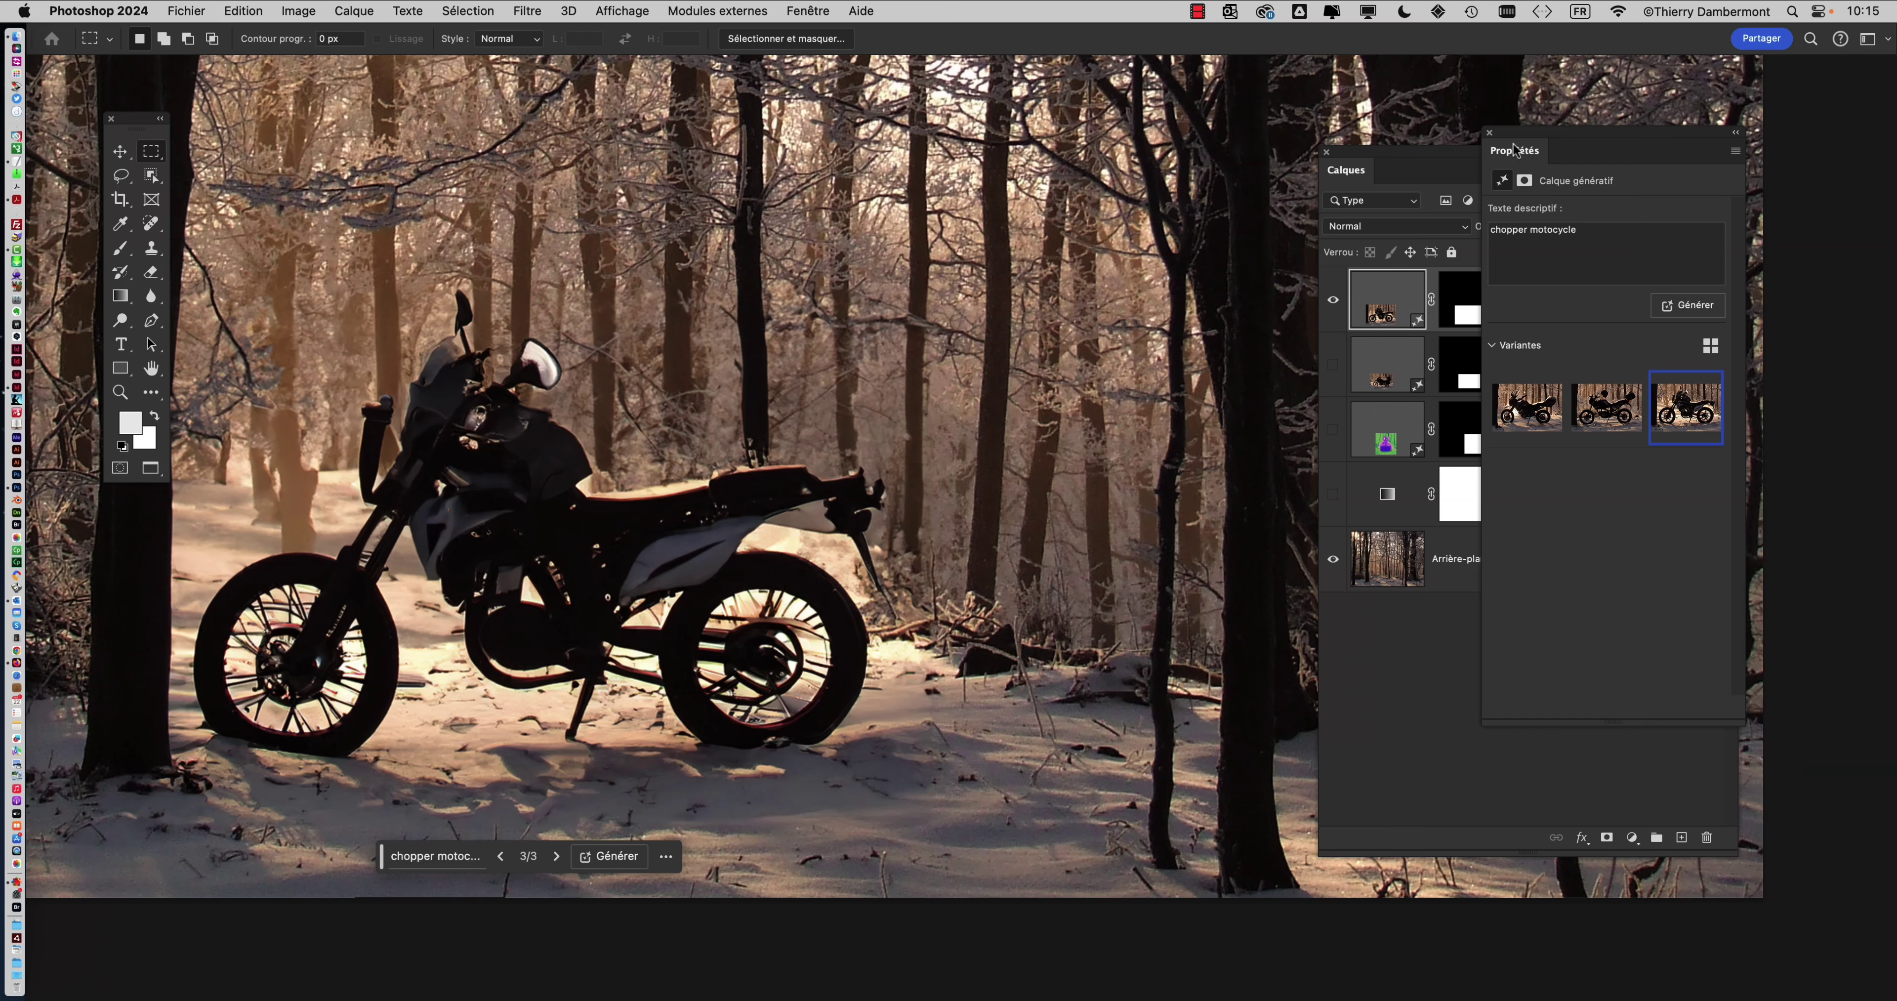
left_click_drag(1502, 140, 1009, 145)
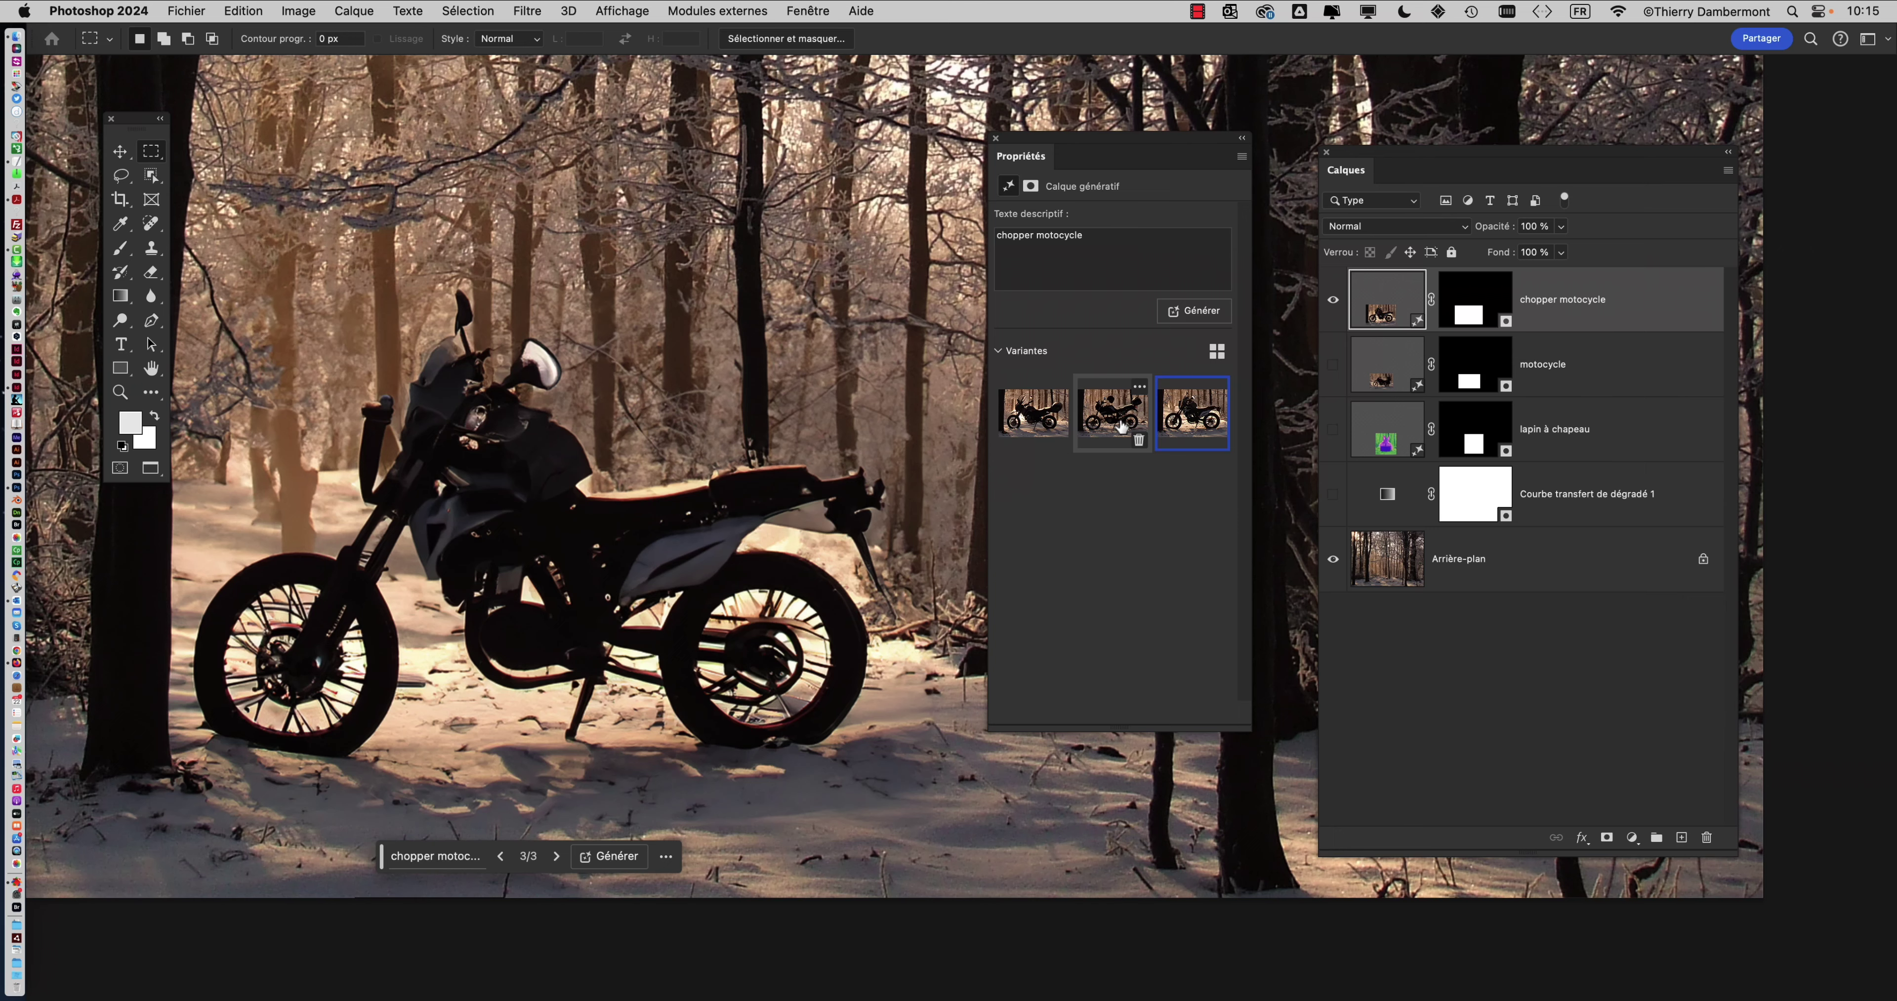
- Compare the three generated variations of the chopper motocycle layer, finish on the first one, and close the Properties panel
left_click(1057, 415)
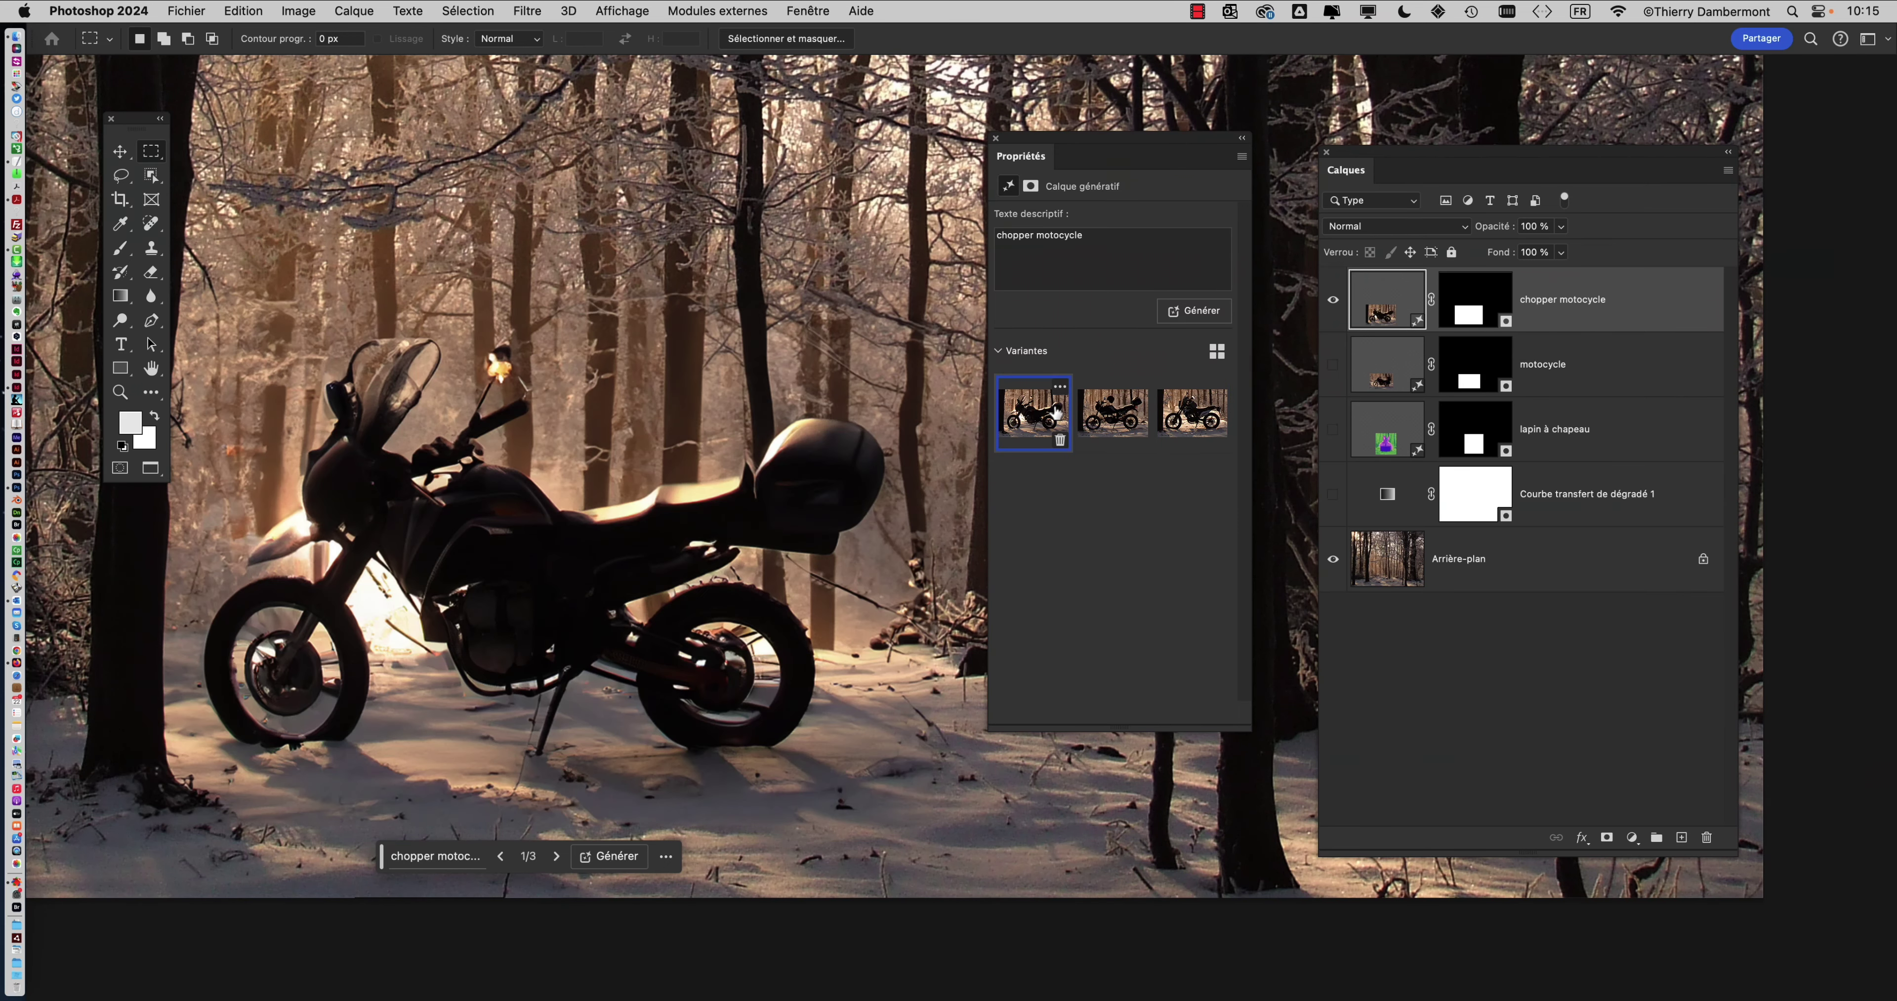
left_click(1096, 421)
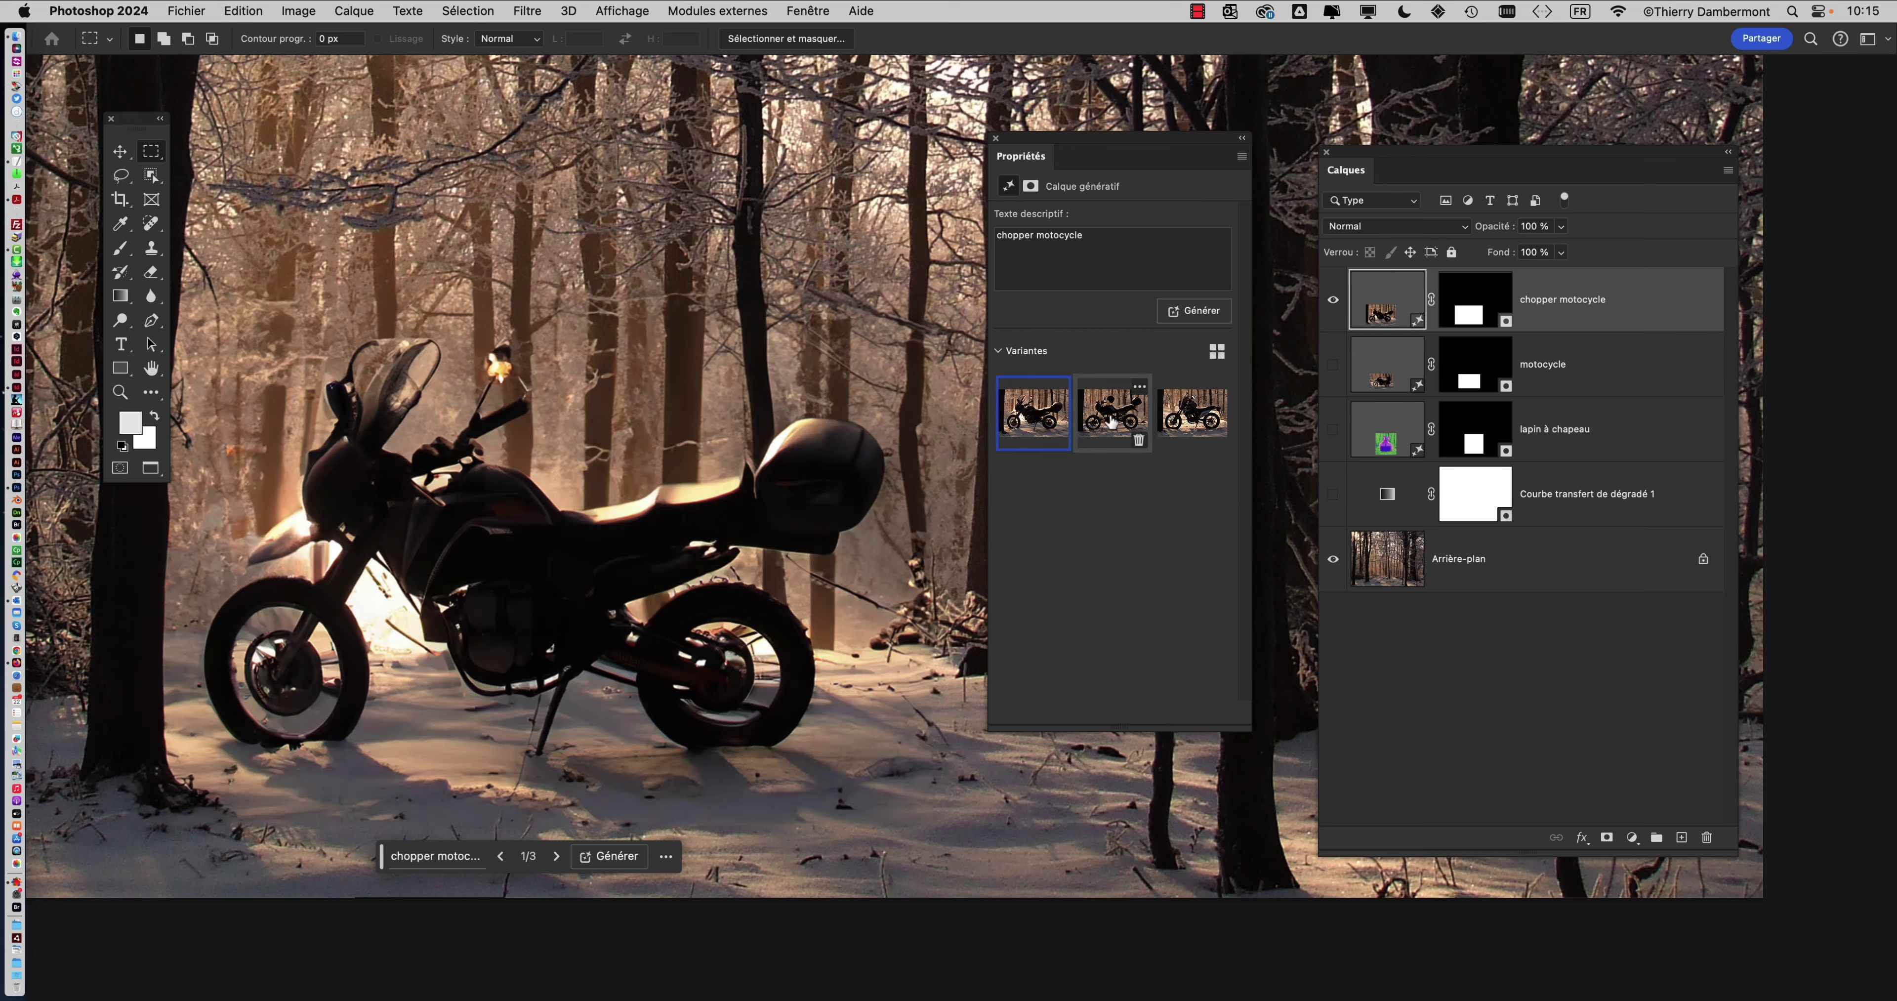
left_click(1191, 413)
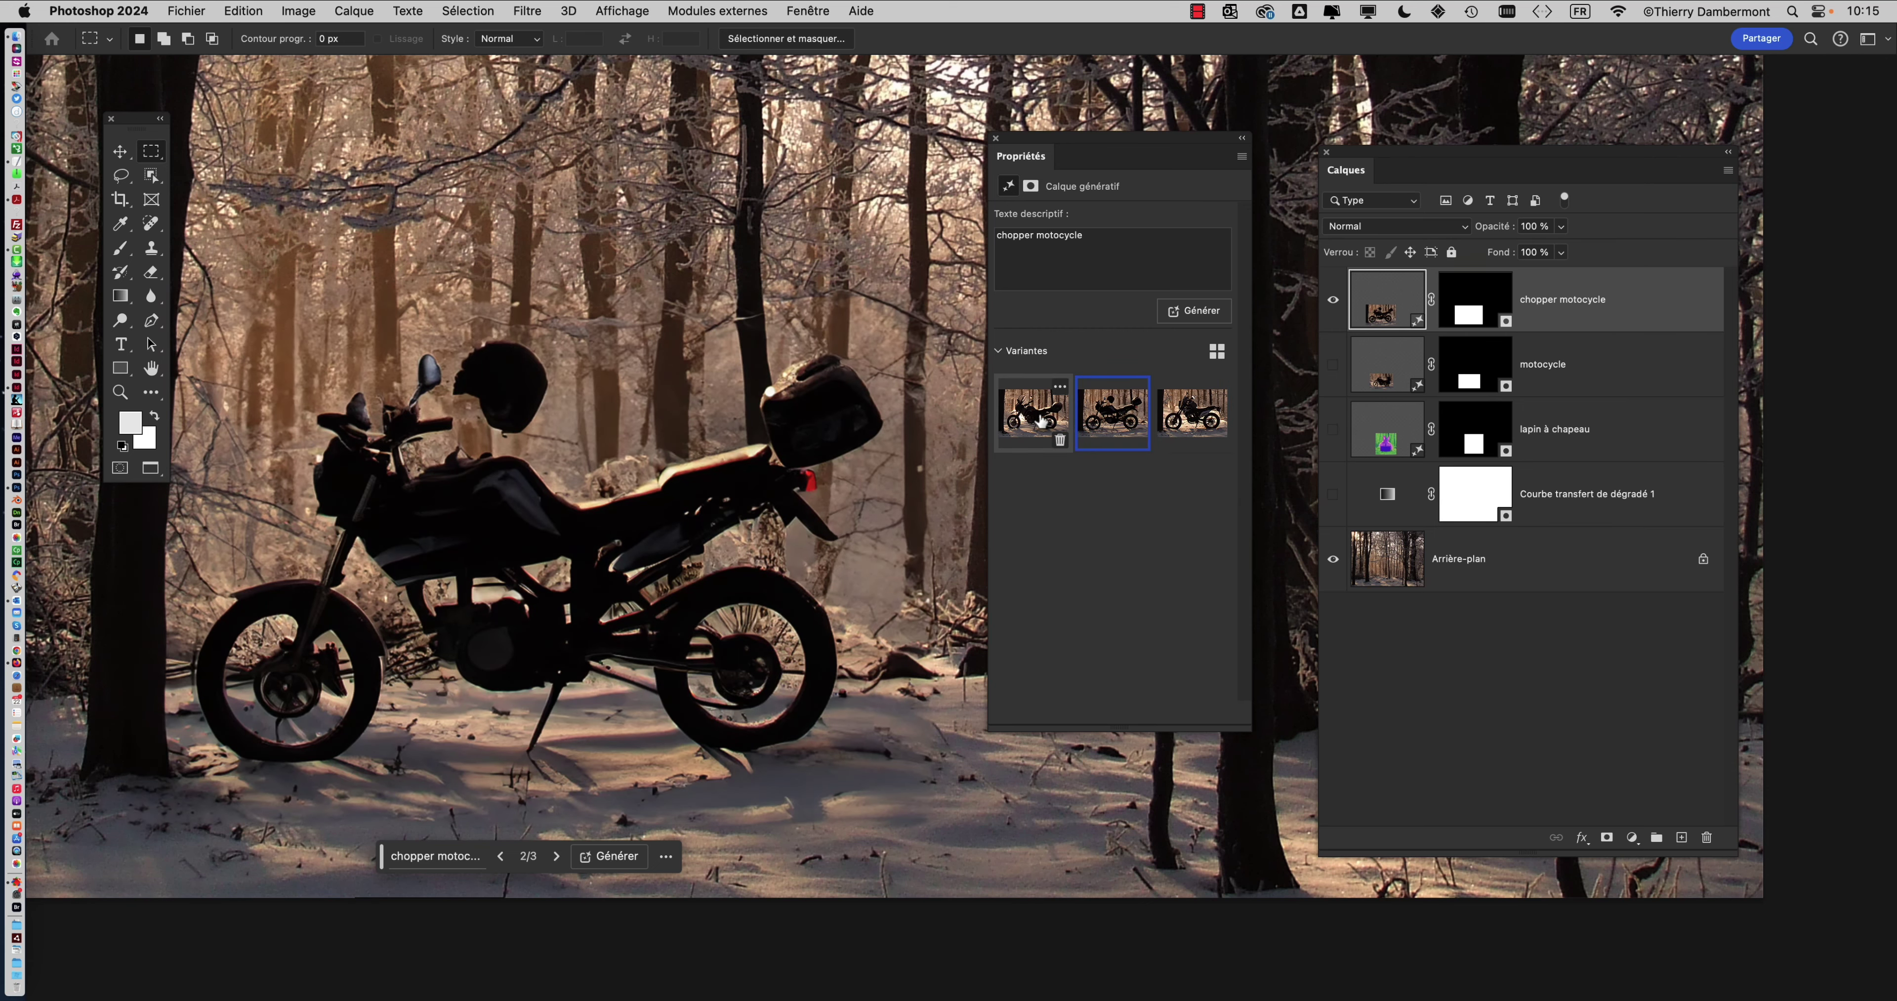
left_click(1039, 415)
left_click(1191, 413)
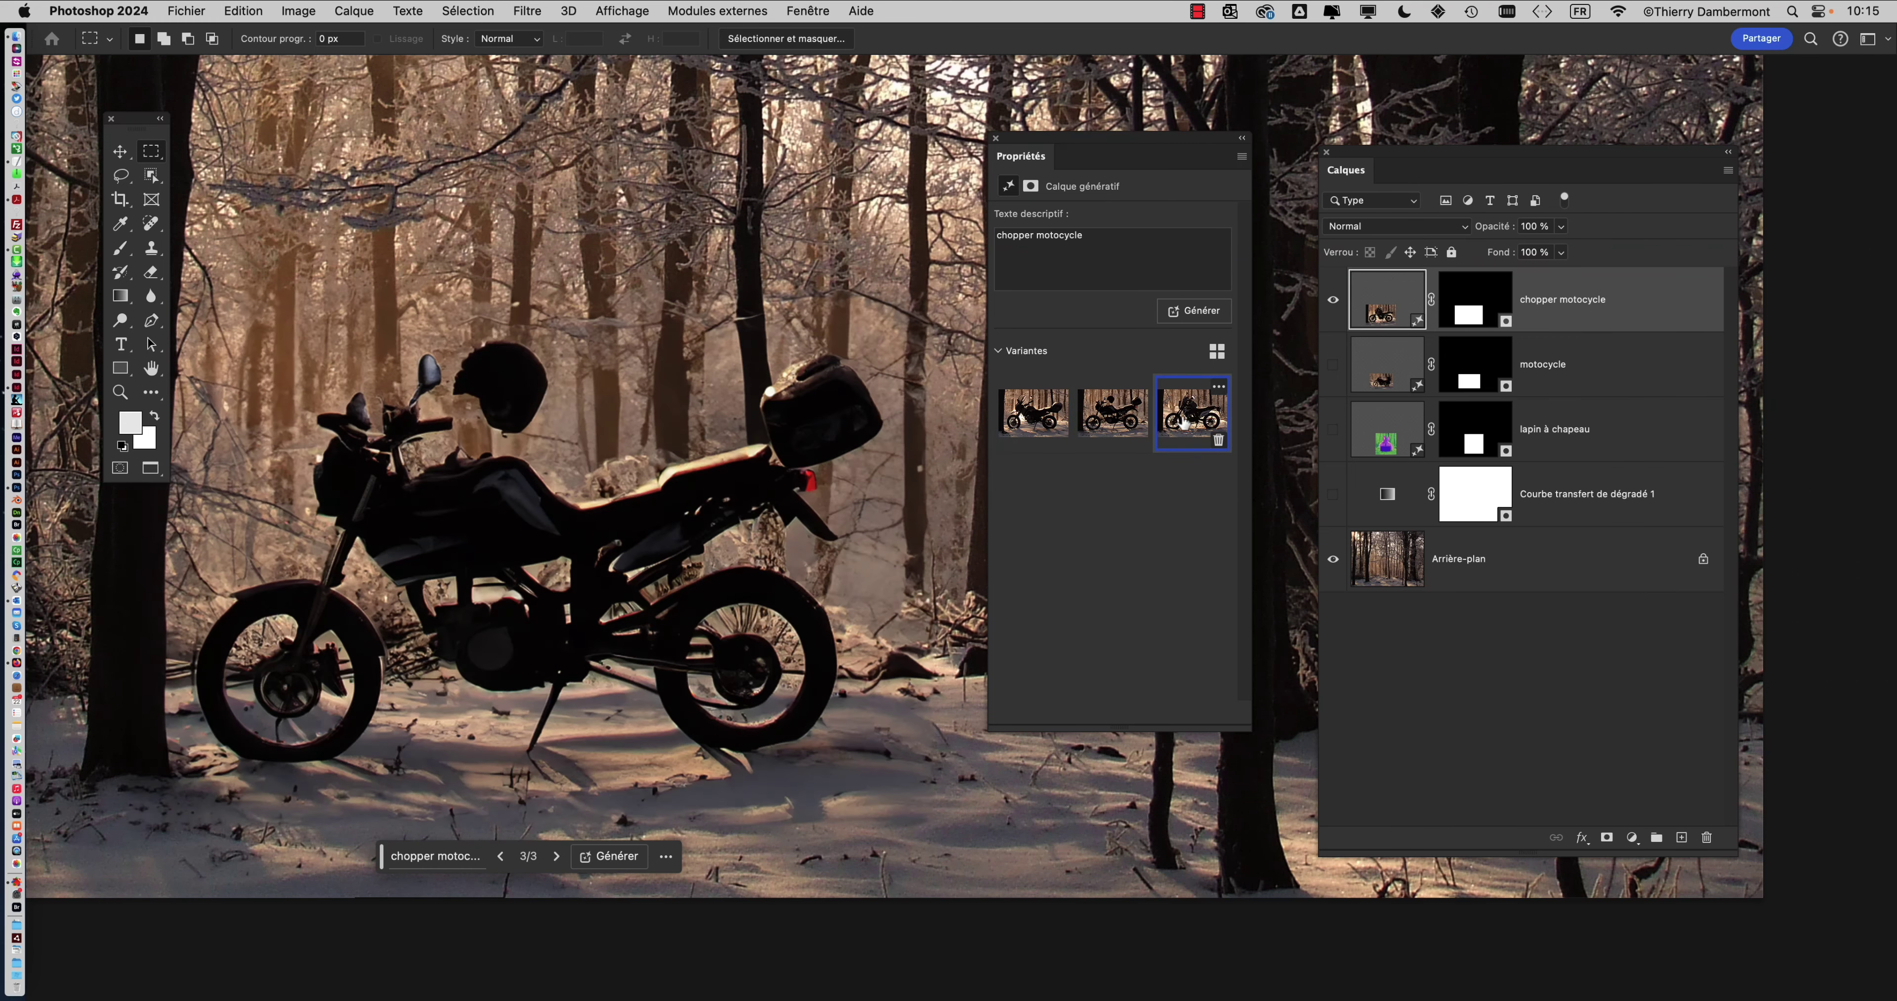
left_click(1046, 423)
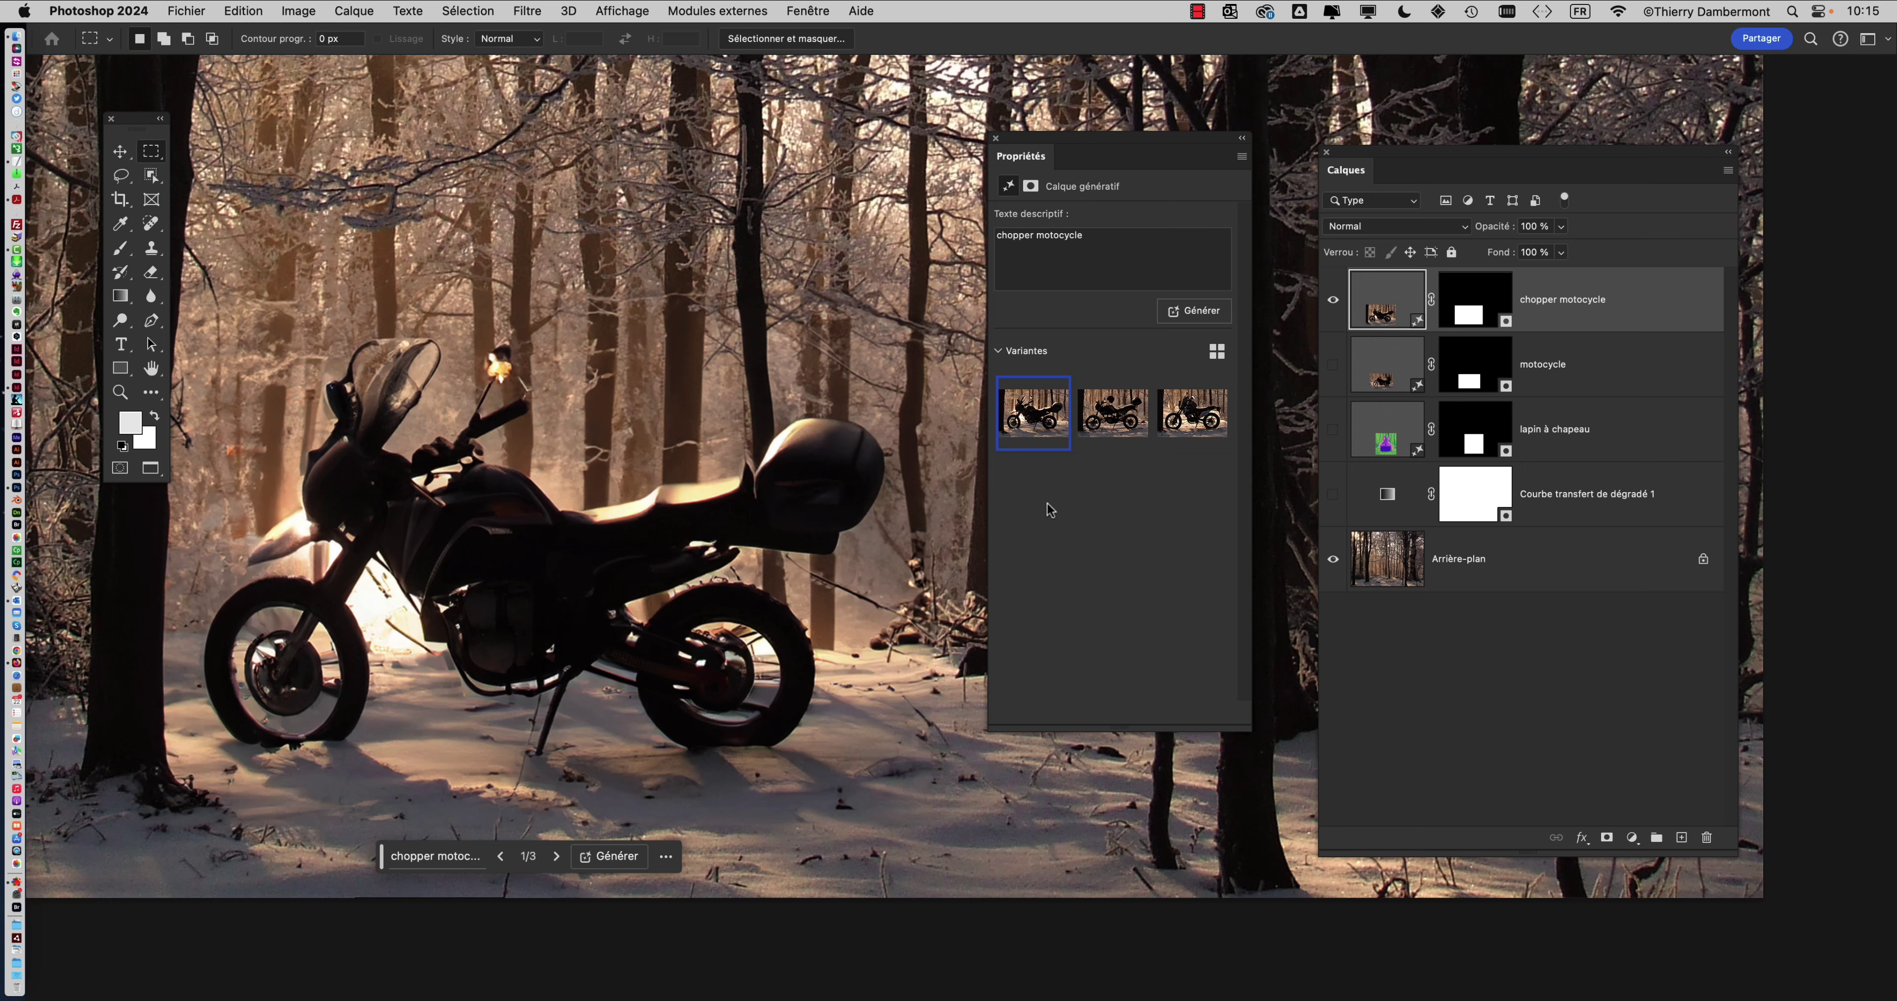
left_click(995, 138)
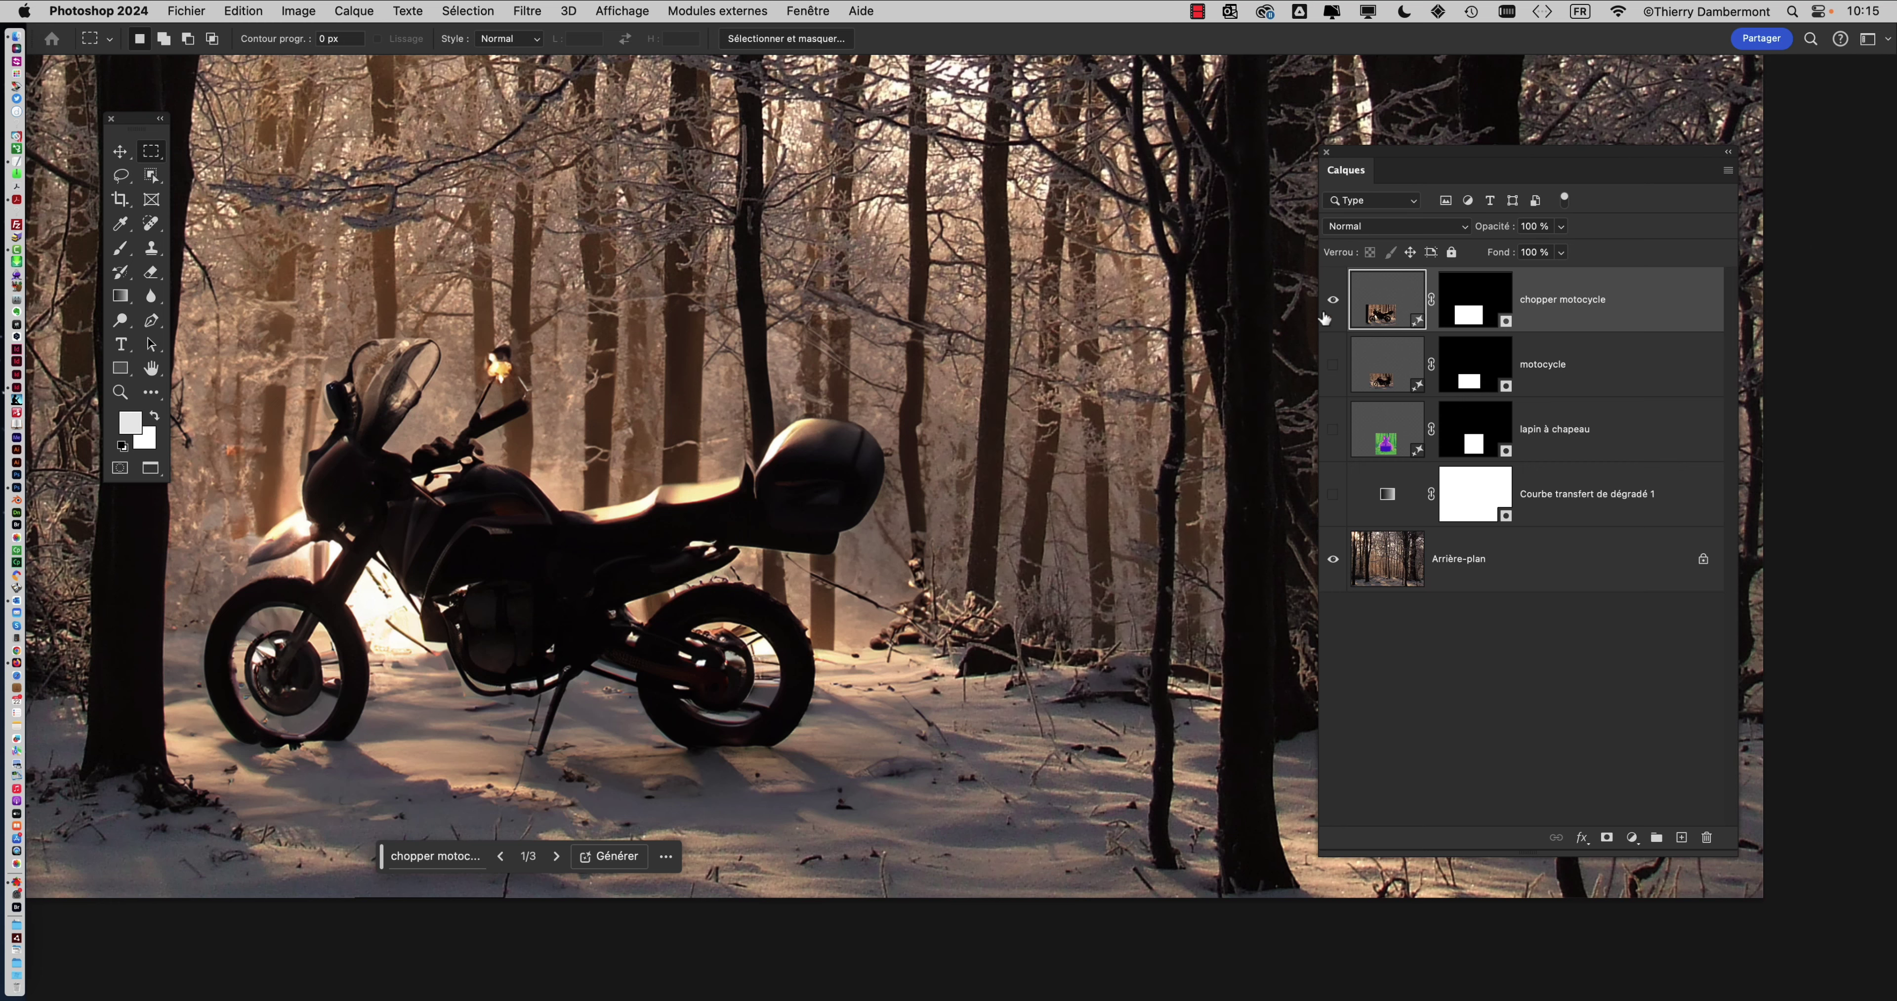
- Toggle the chopper motocycle layer off and on to compare the forest with and without the first variation, leaving it visible
left_click_drag(1364, 324, 1356, 318)
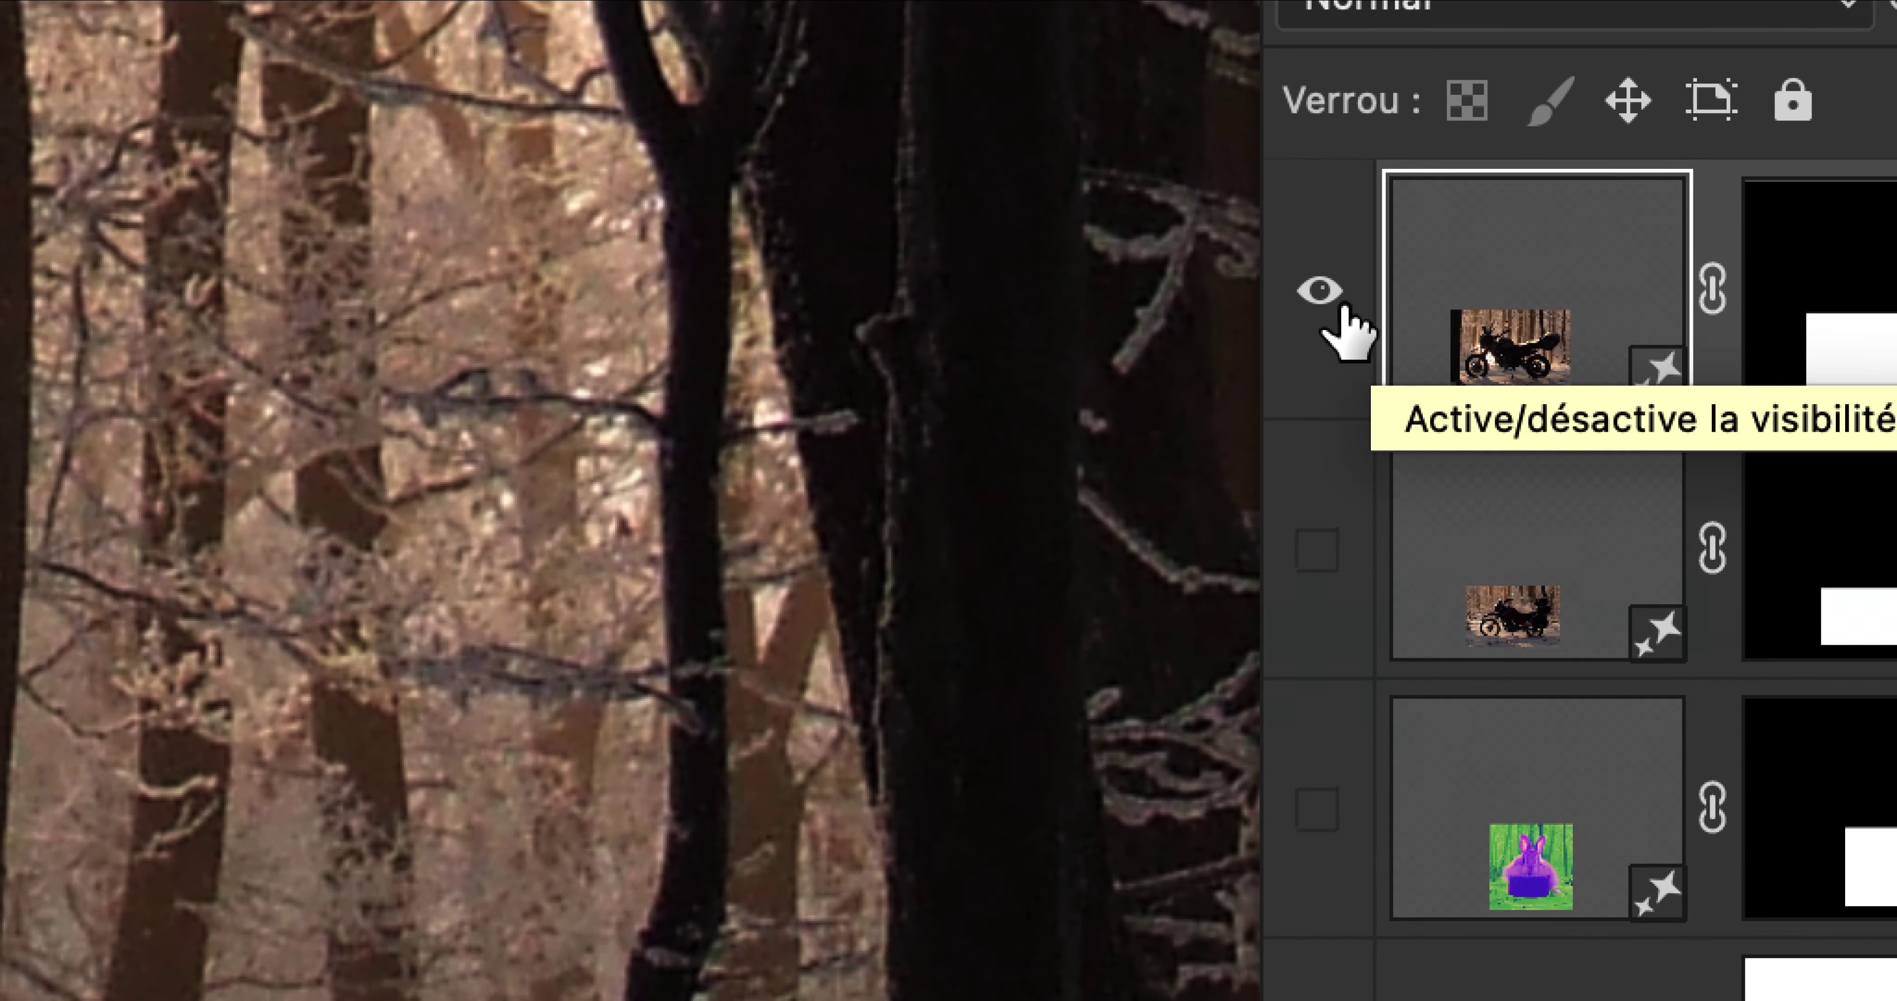
left_click(1340, 309)
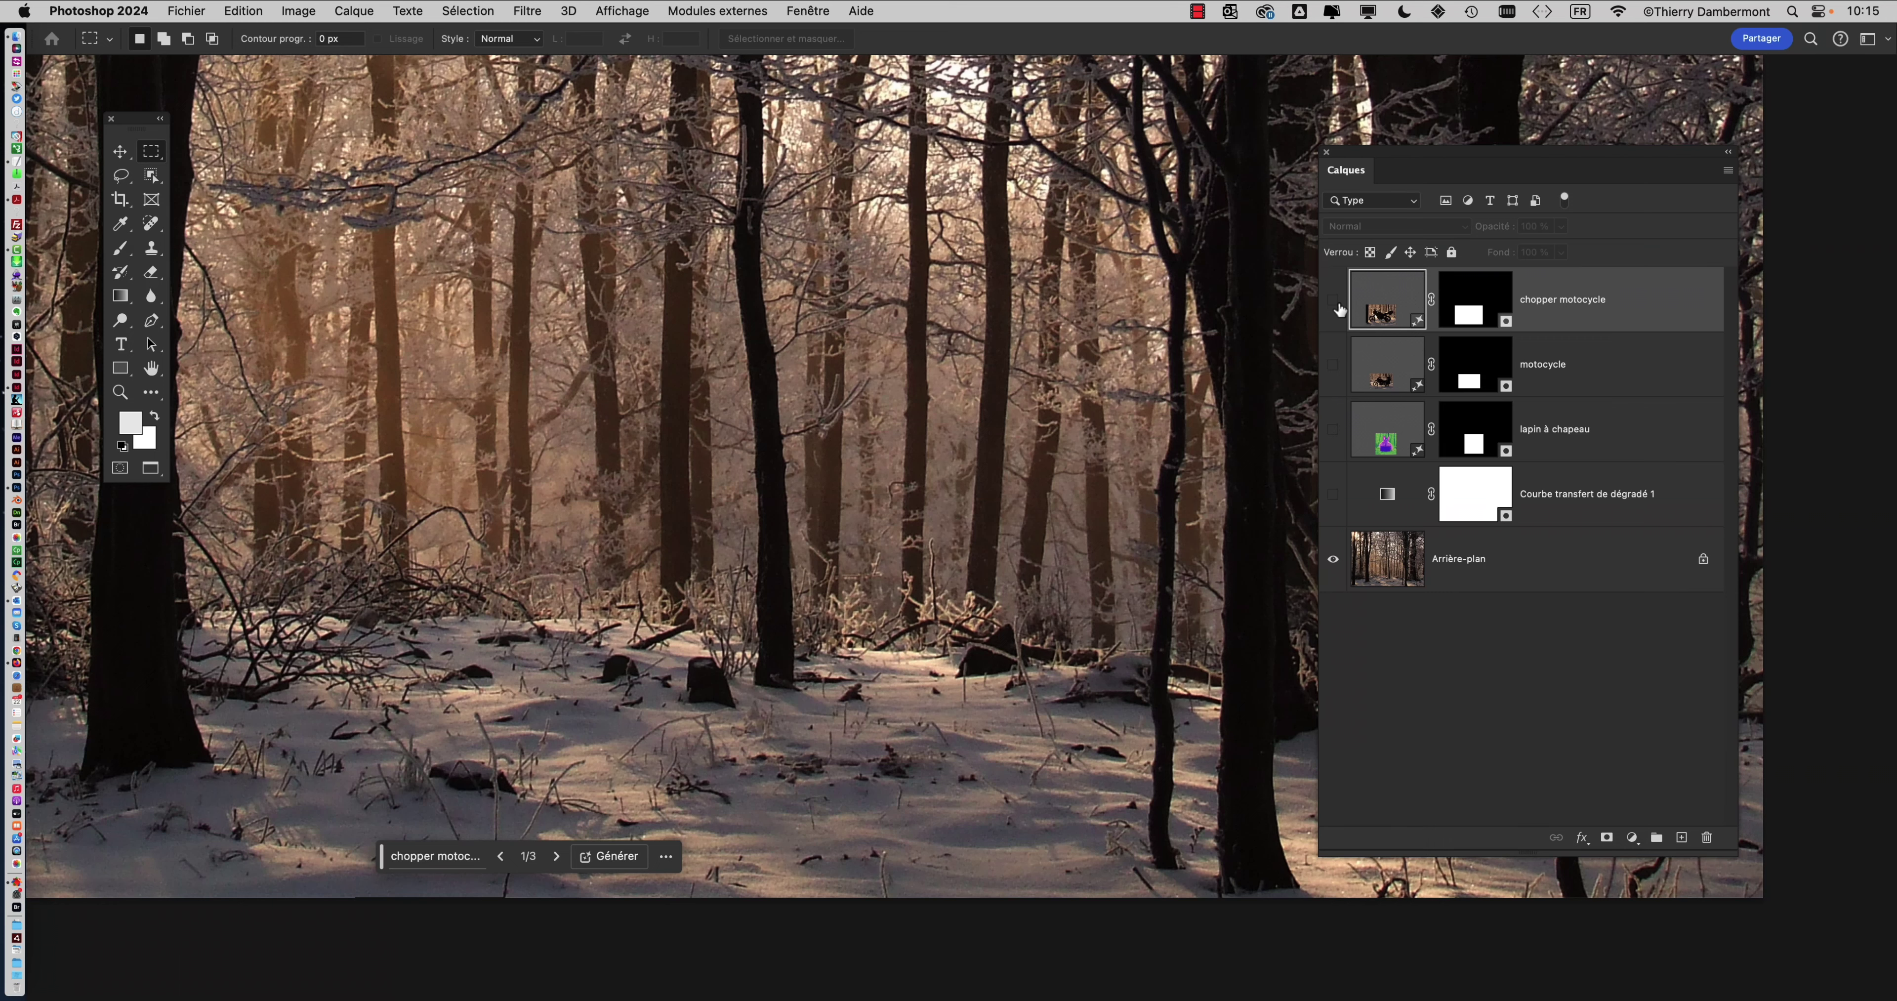
left_click(1334, 302)
left_click(1334, 302)
left_click(1334, 302)
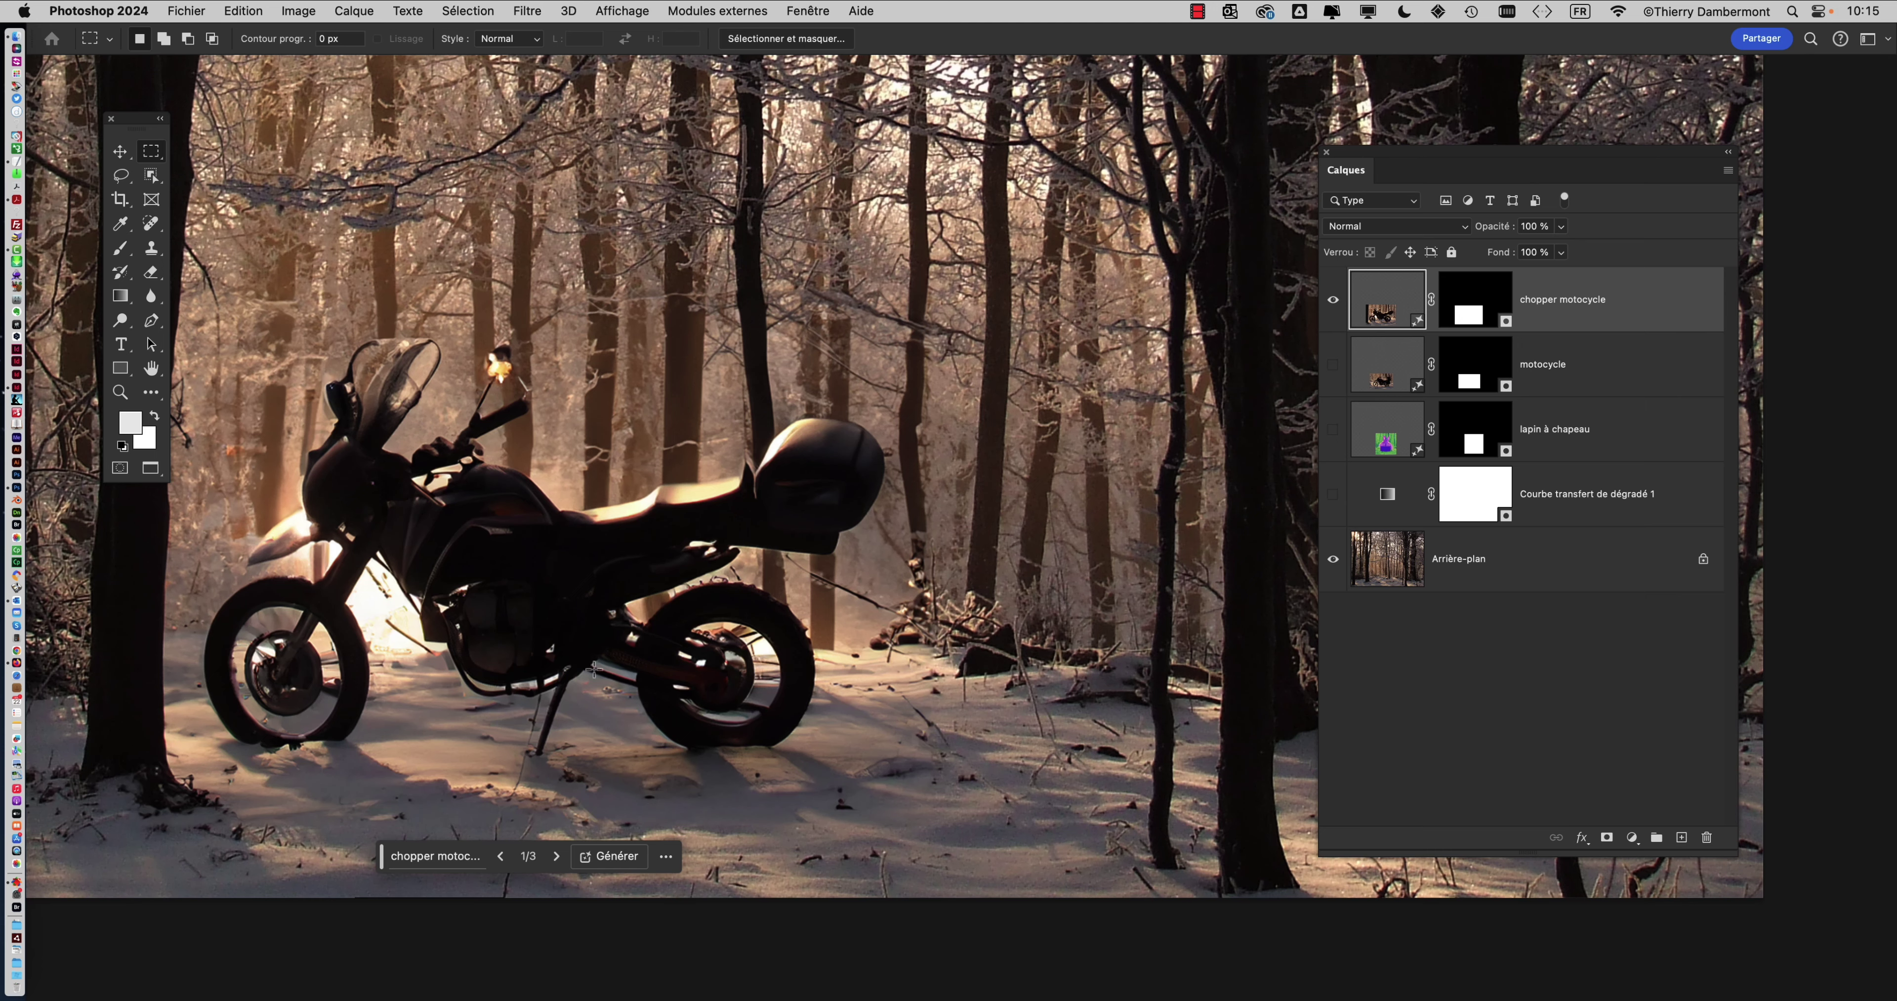
- Compare the motocycle layer on its own against the bare forest, and finish with only the chopper motocycle layer shown above the background
left_click_drag(431, 624, 745, 591)
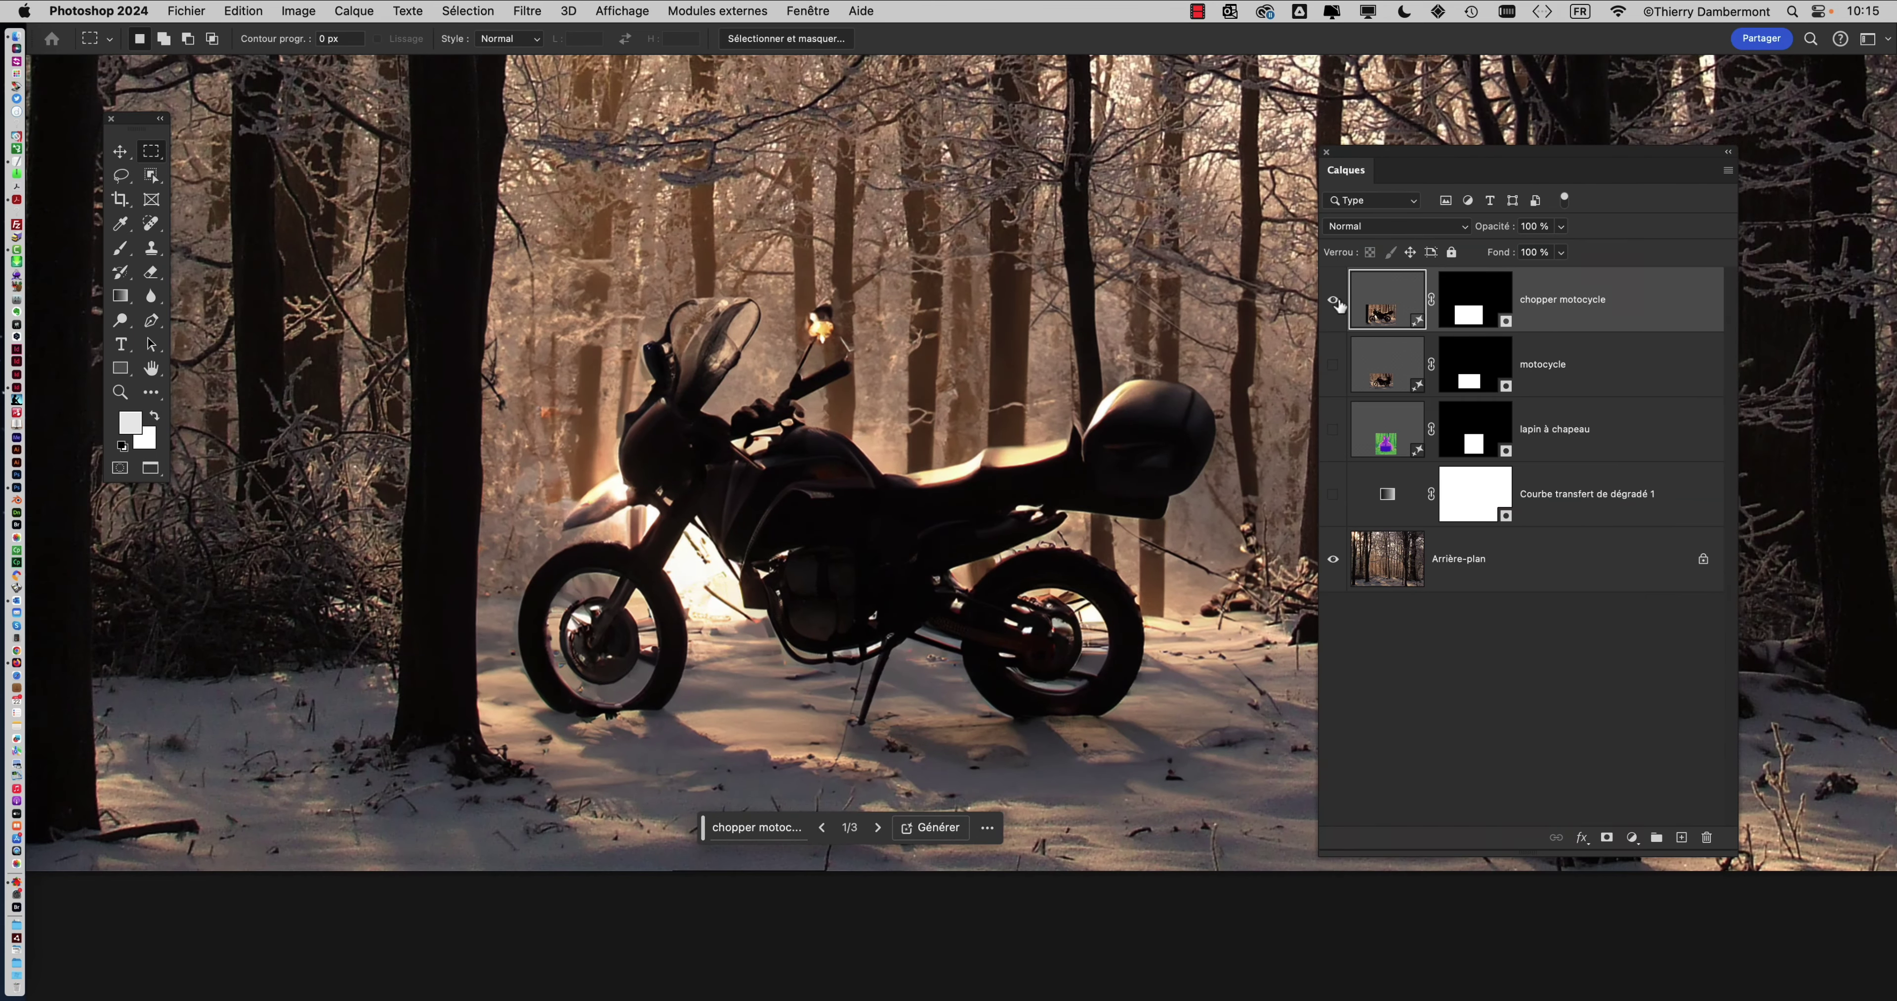
left_click(1332, 299)
left_click(1332, 364)
left_click(1332, 364)
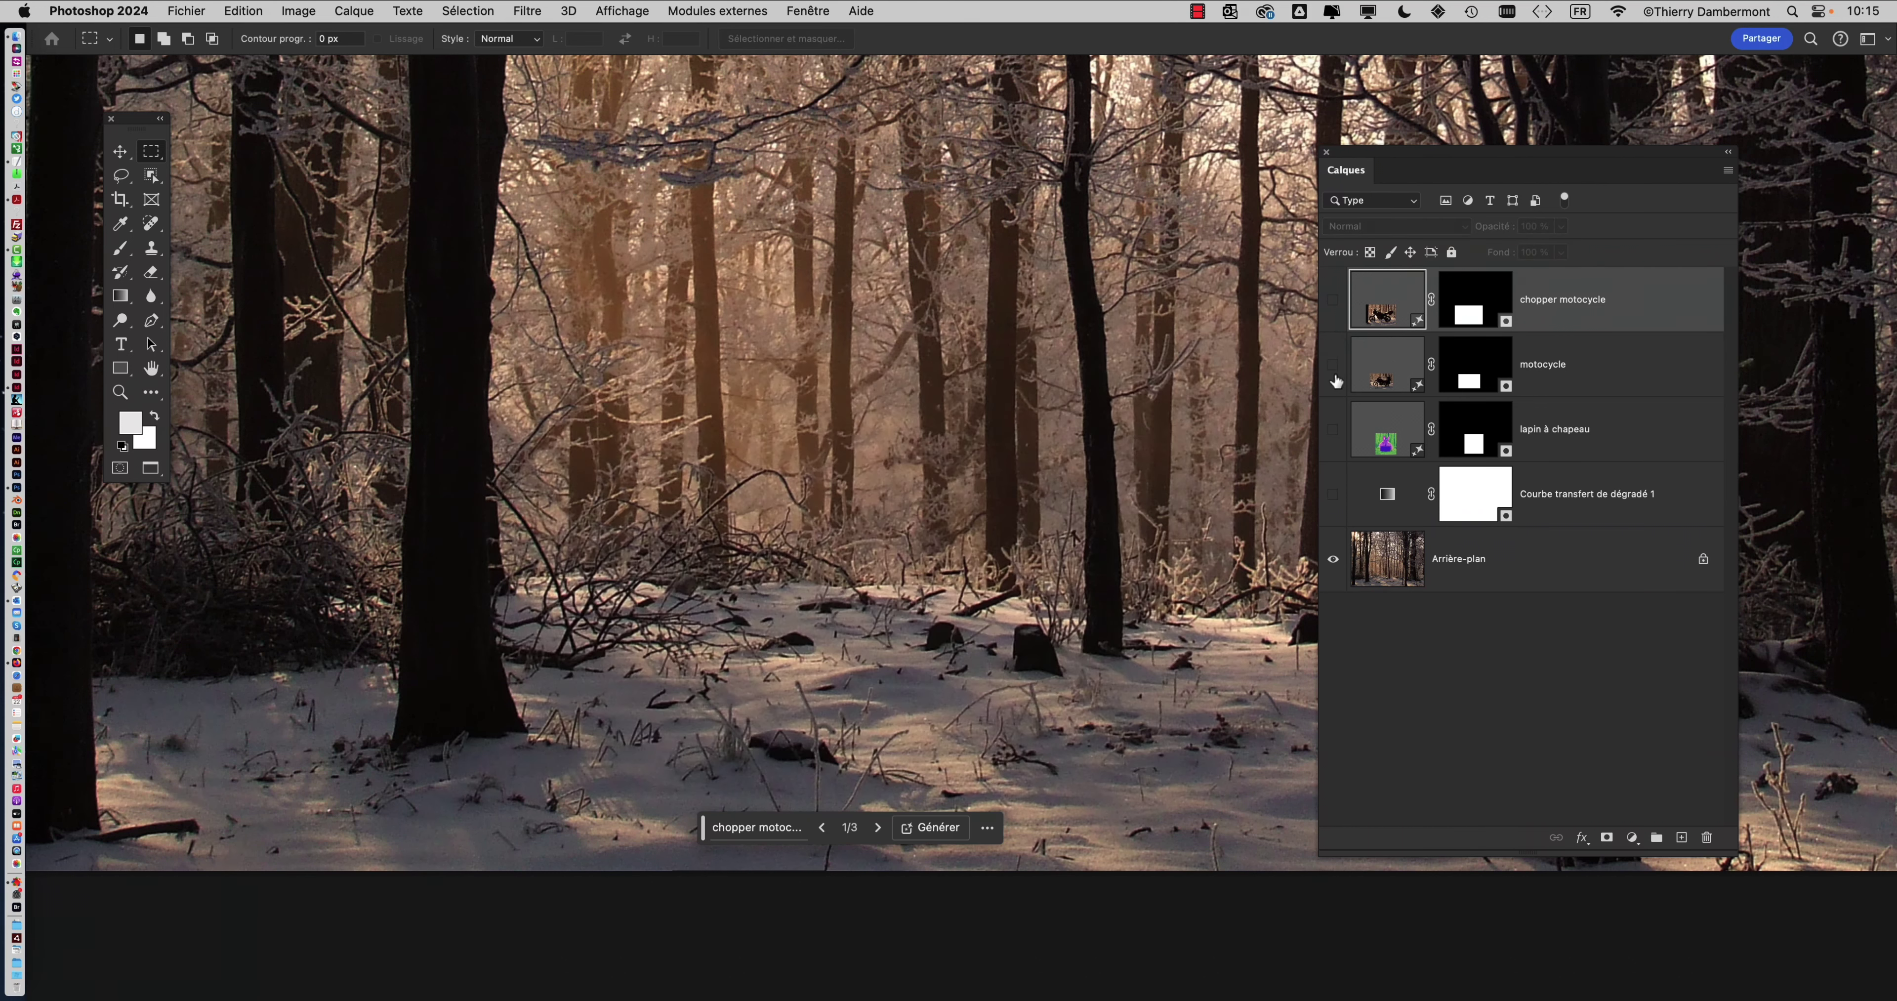
left_click(1332, 365)
left_click(1332, 365)
left_click(1332, 365)
key("super+0")
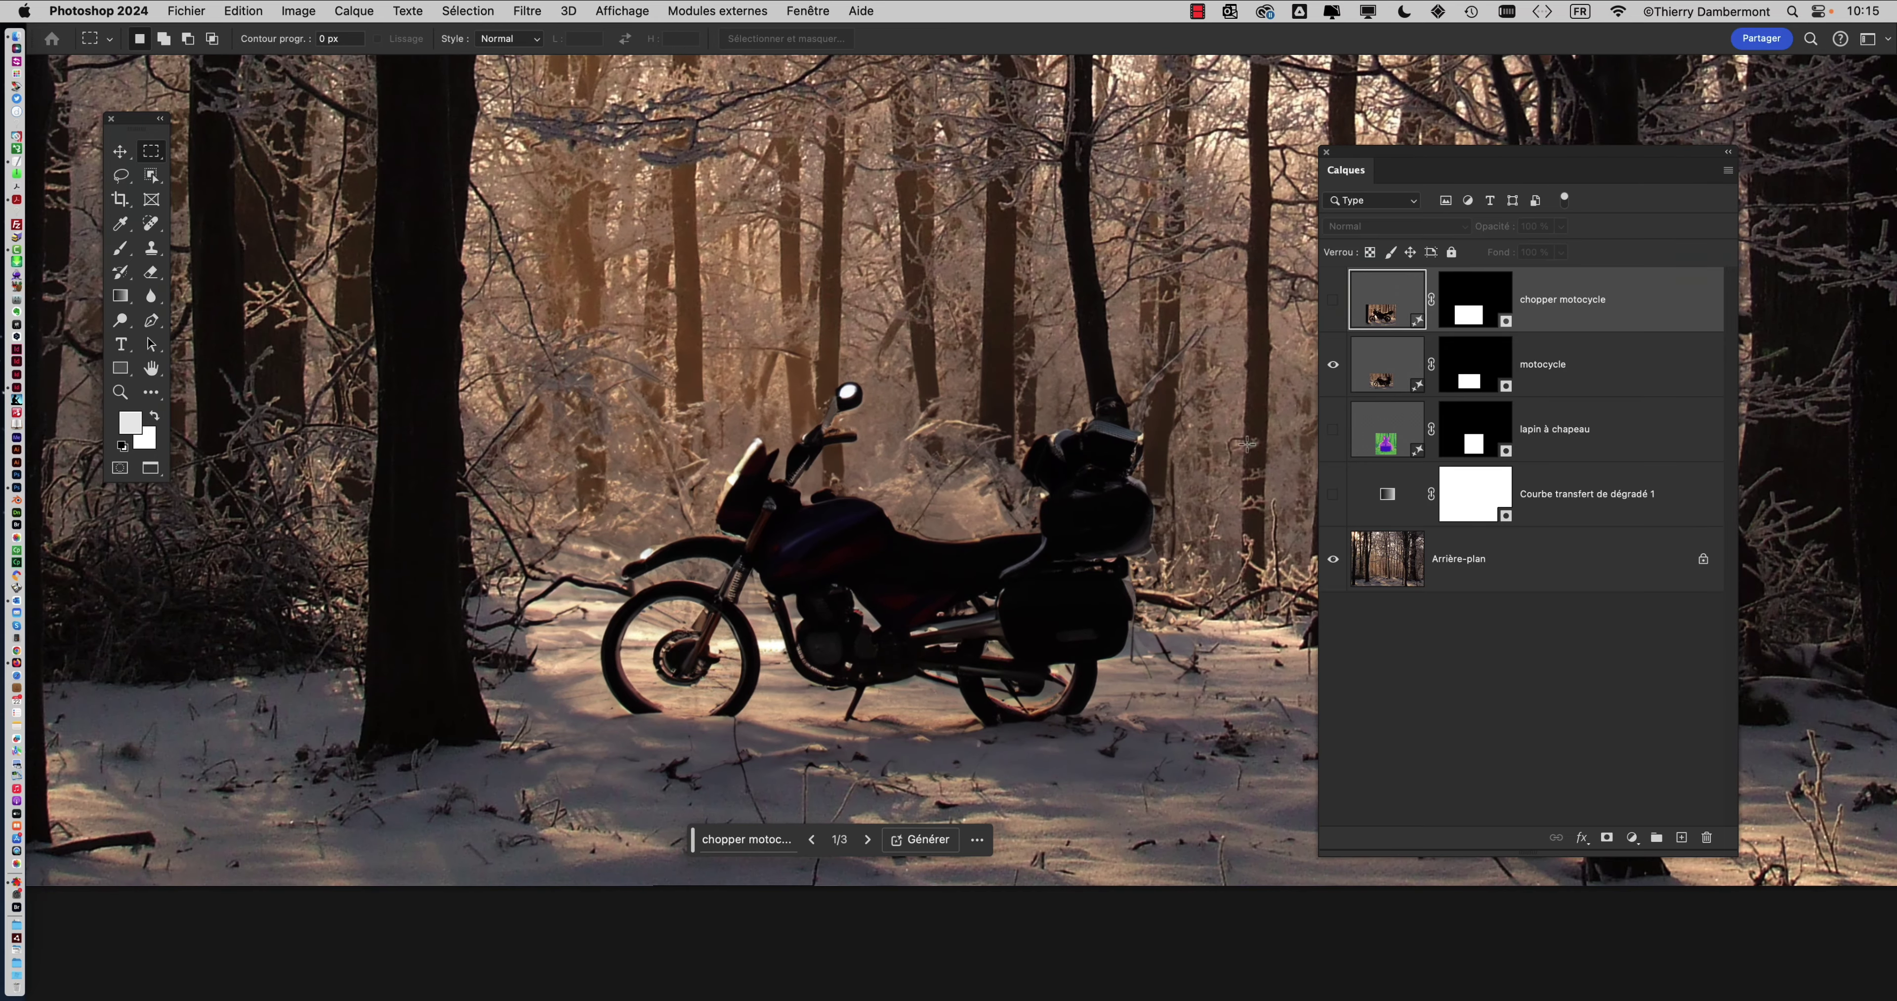
left_click(1333, 364)
left_click(1333, 300)
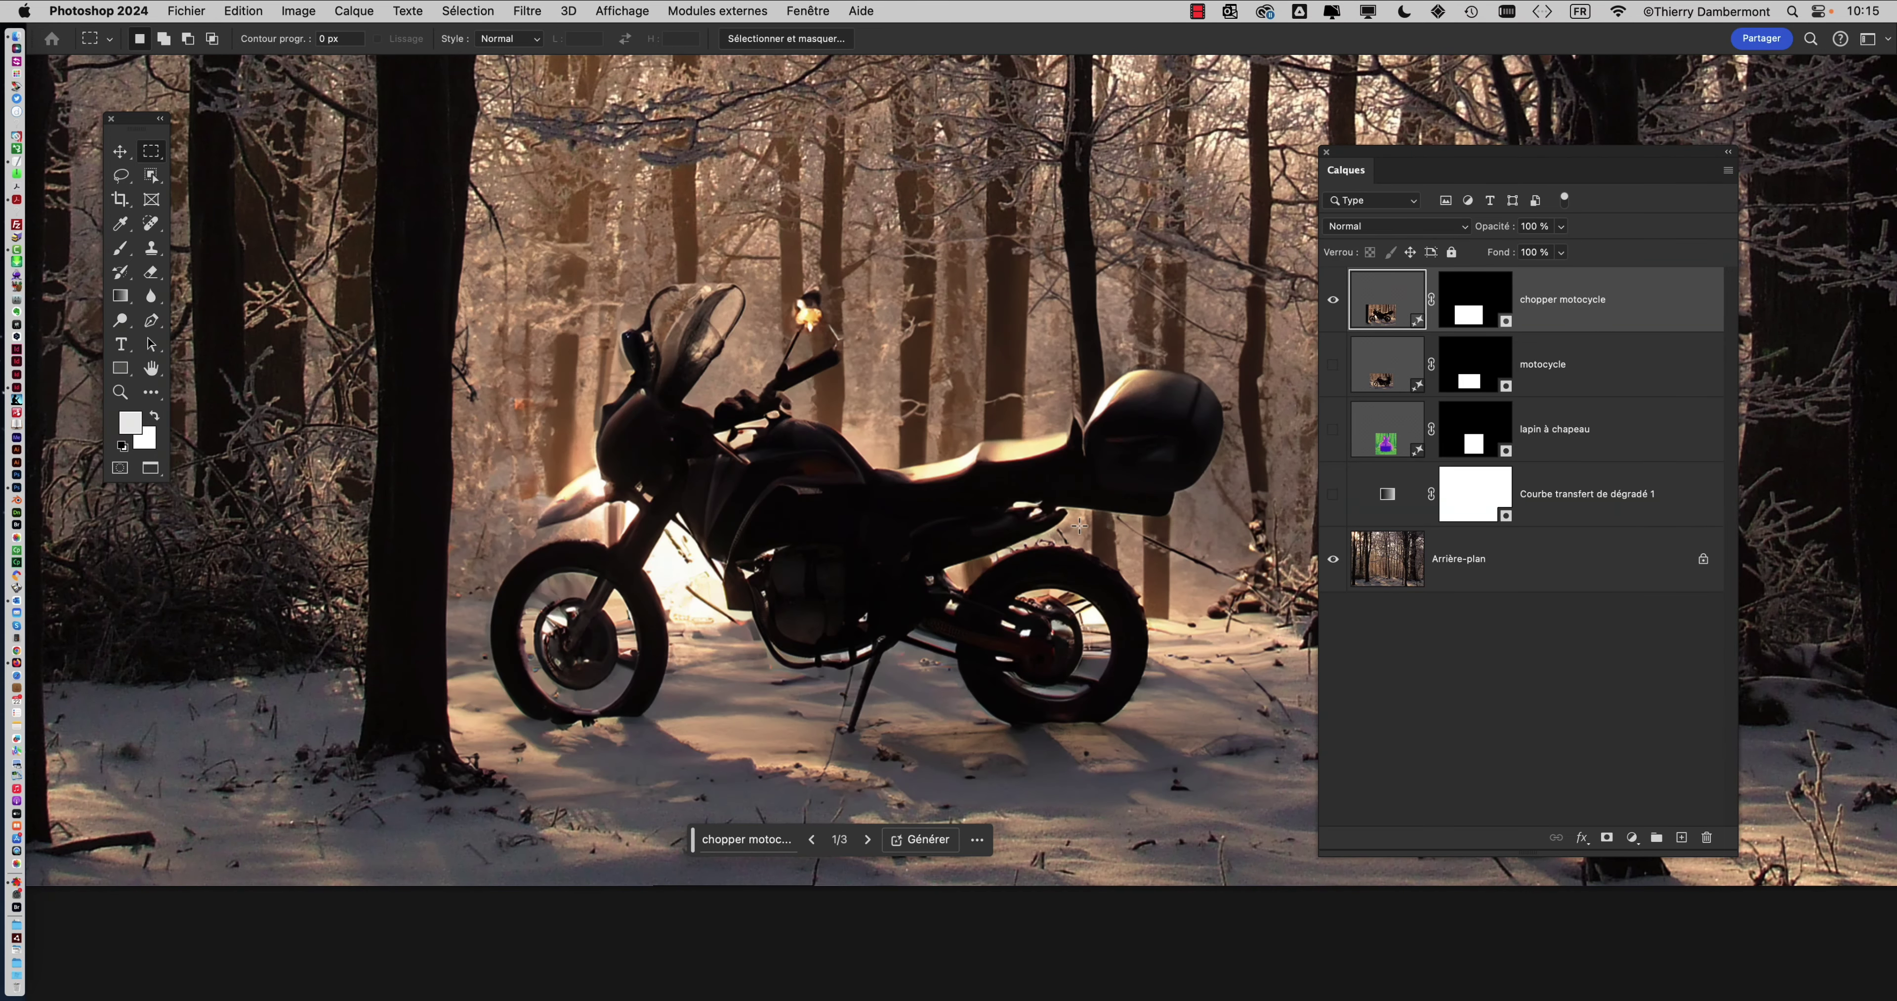
- Switch the chopper motocycle generative layer to its third variation and close the Properties panel
left_click(801, 10)
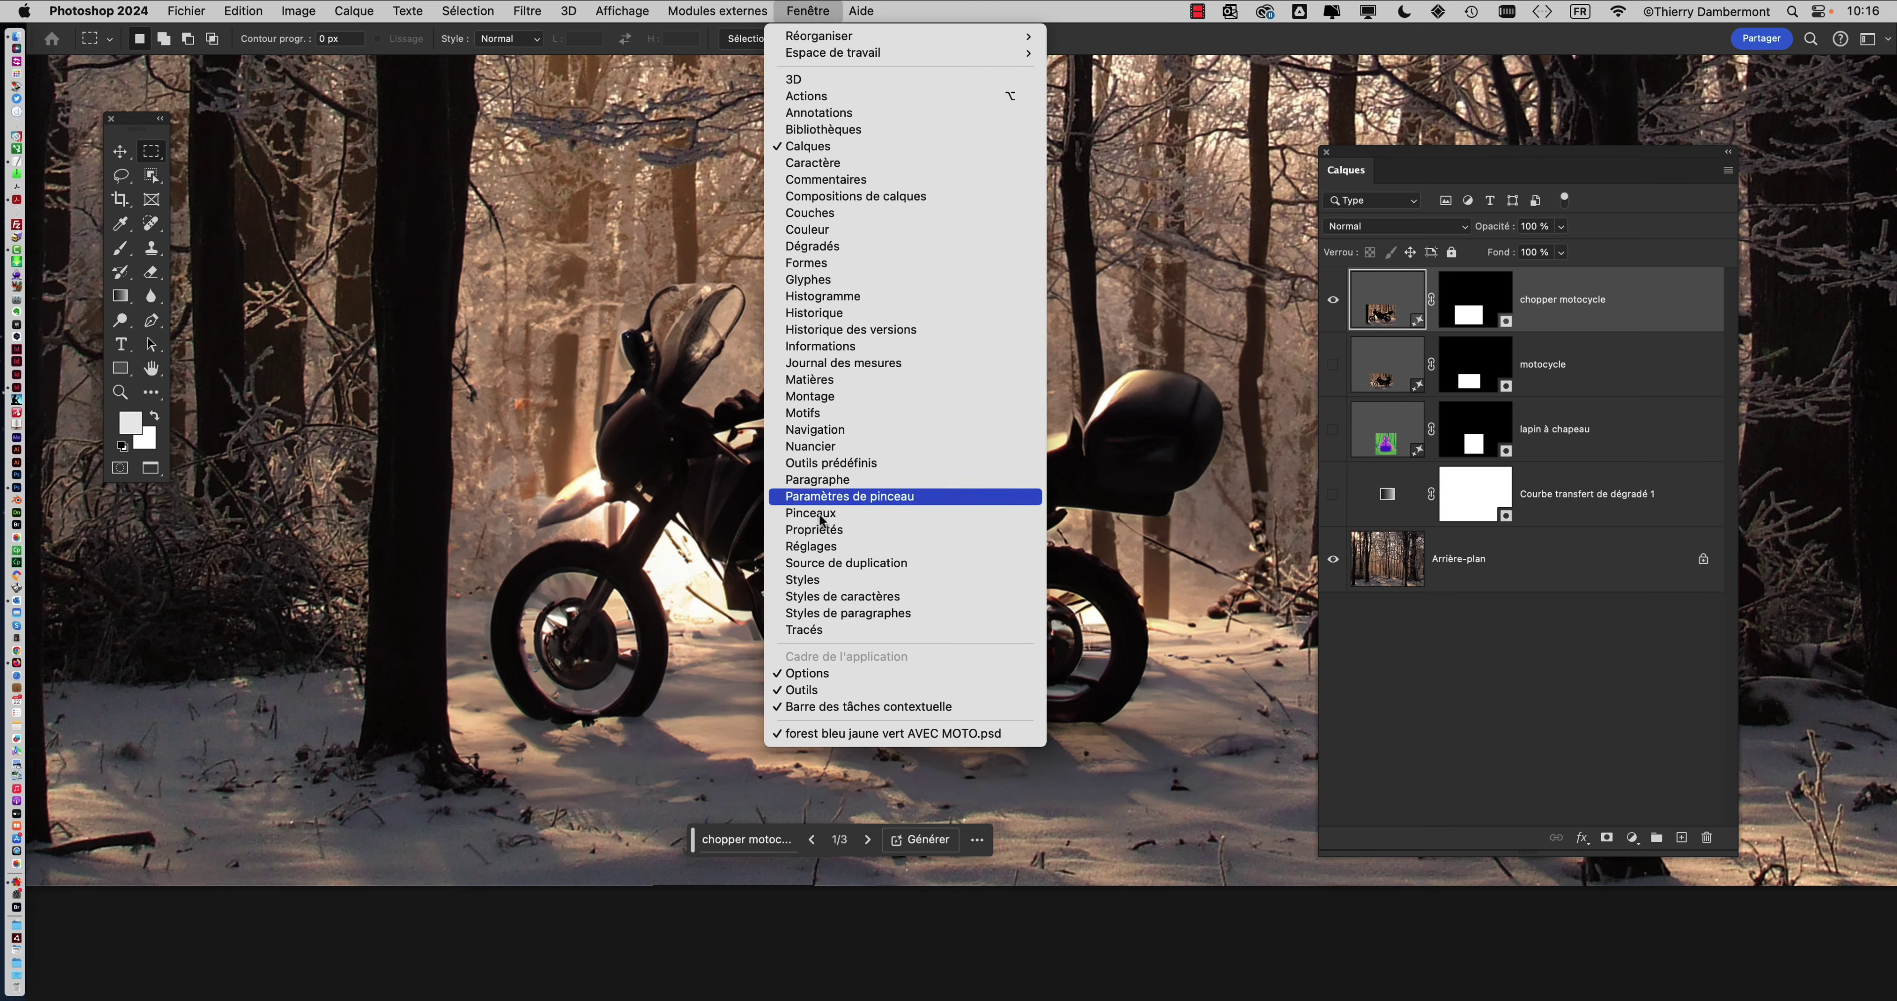
left_click(840, 530)
left_click(1191, 414)
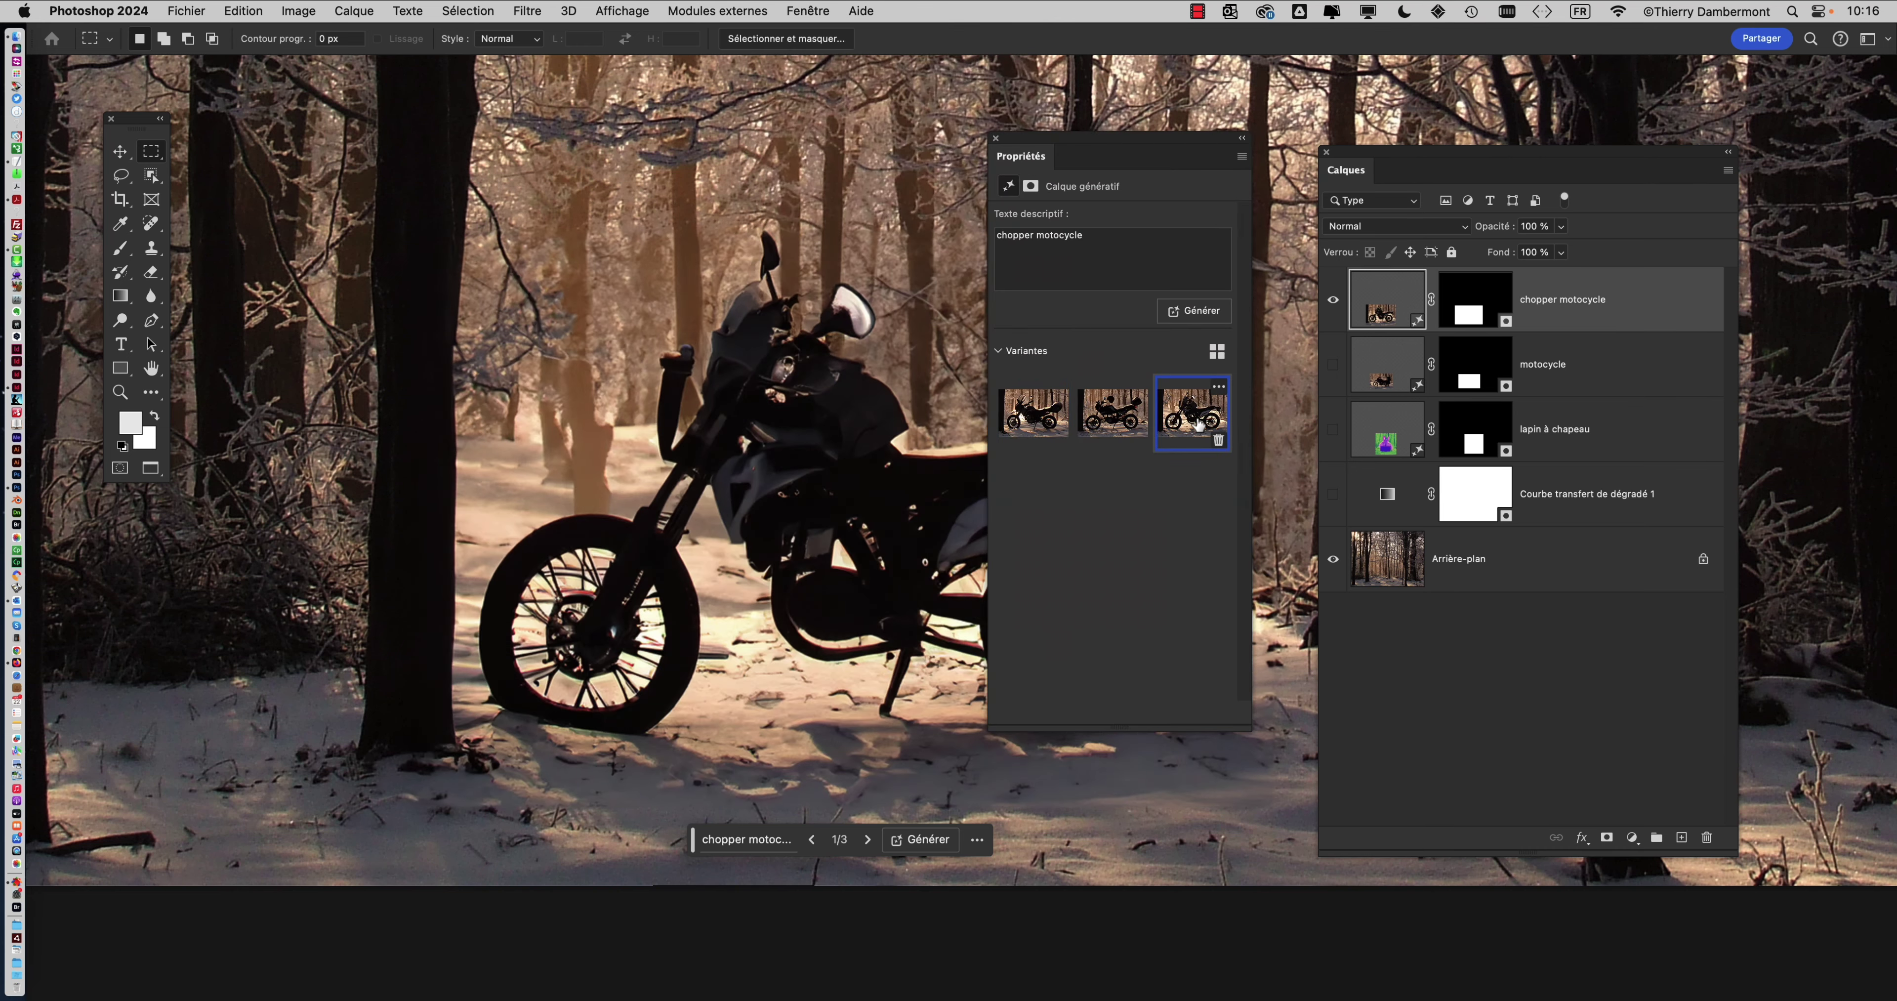
left_click(995, 138)
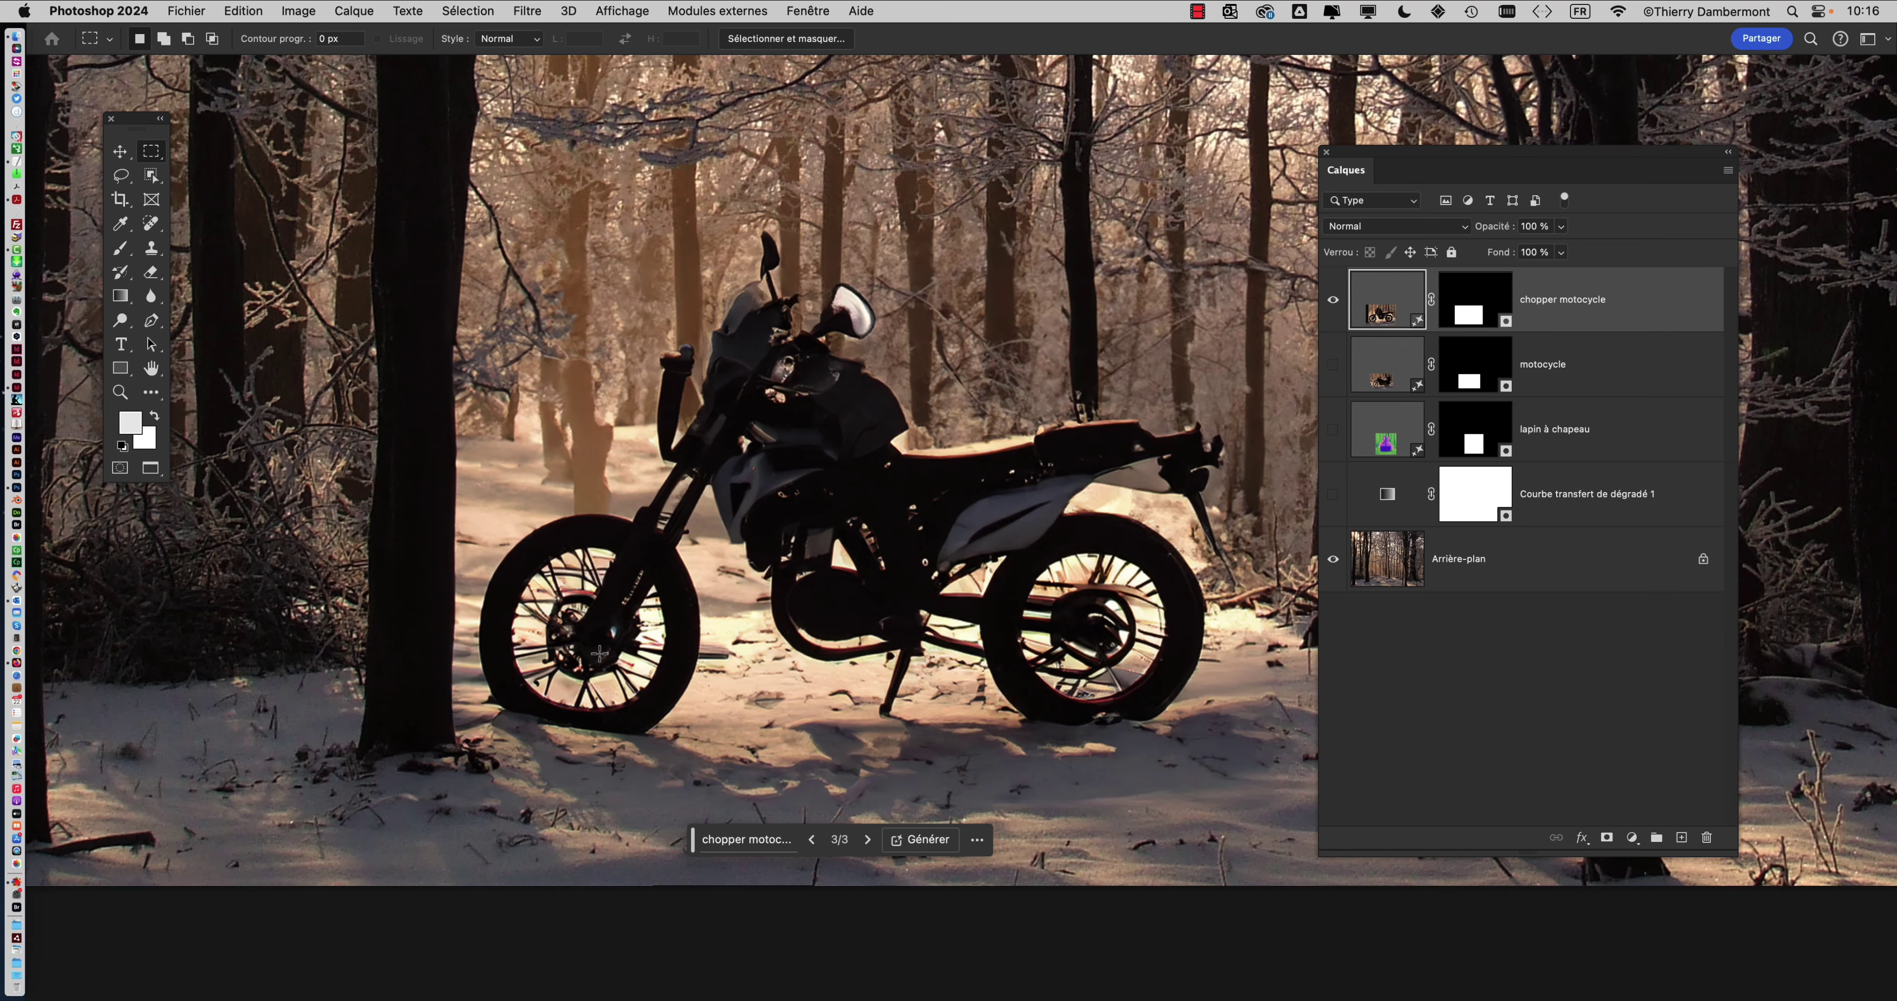
- Examine the third variation's front wheel and surrounding snow up close, and how the motorcycle blends into the whole forest image
scroll(535, 639, "up", 5)
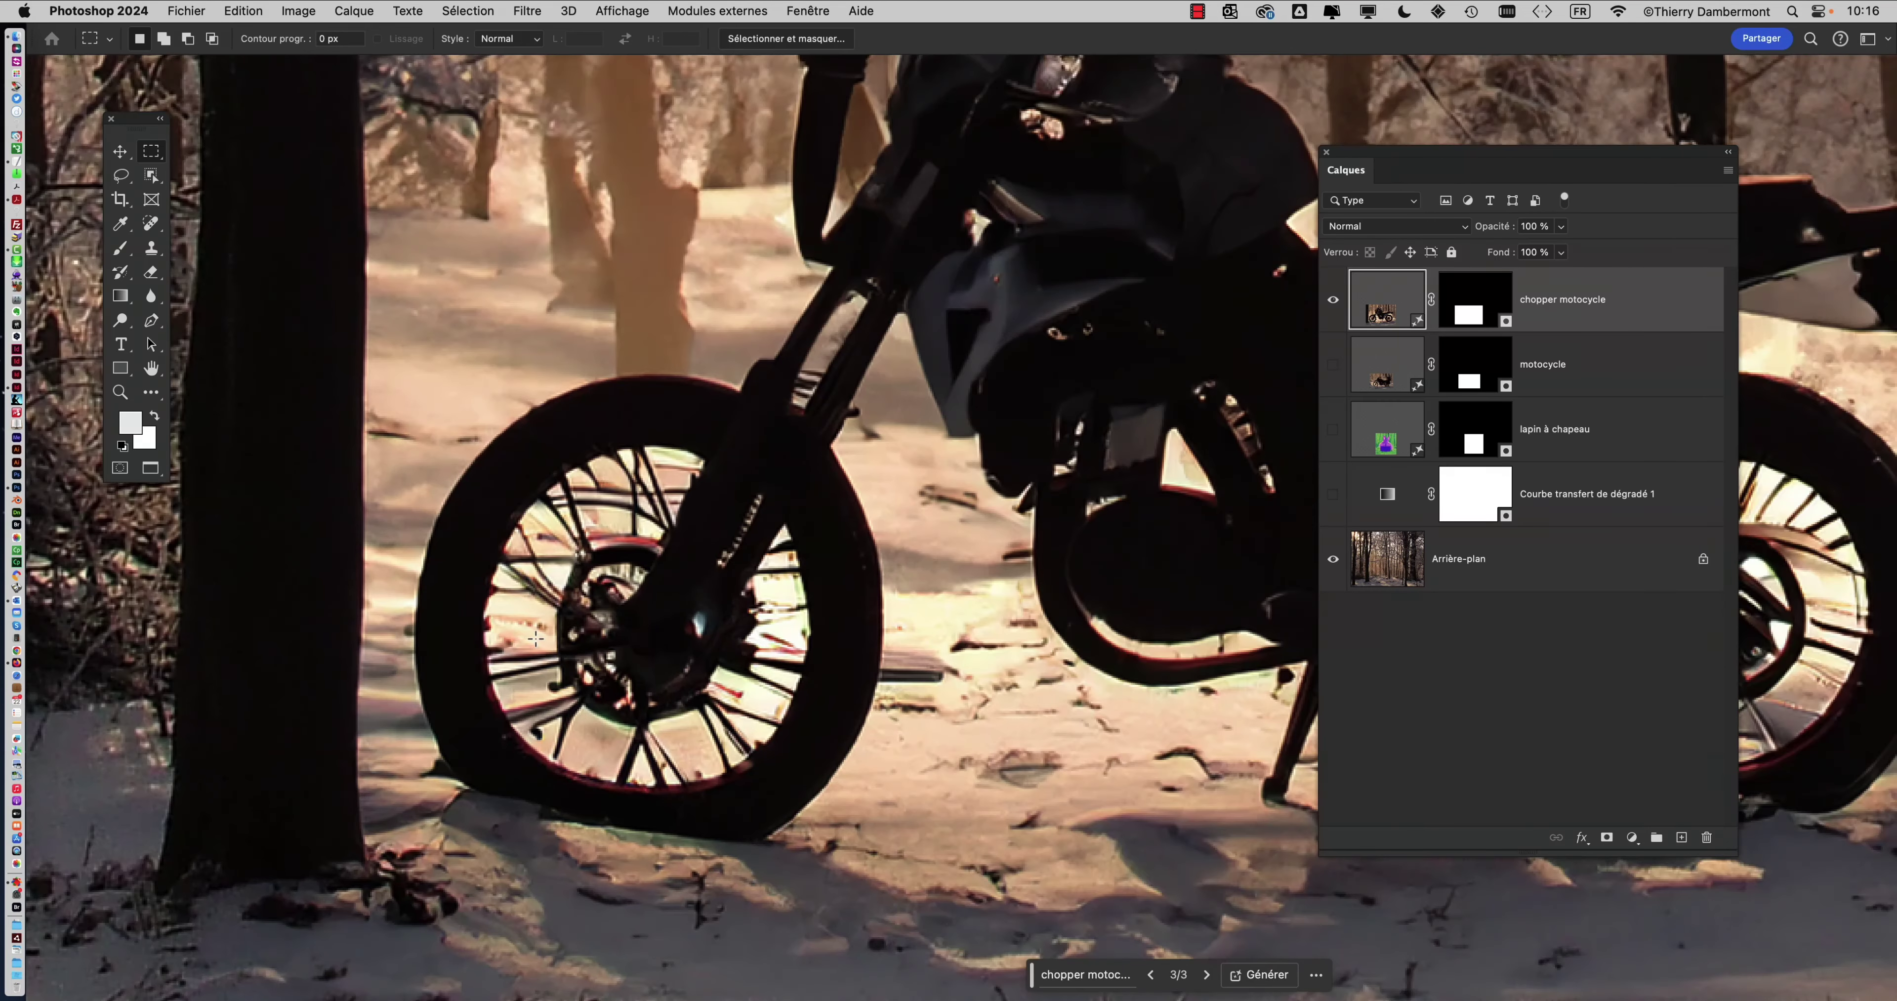
scroll(536, 639, "up", 2)
scroll(556, 634, "down", 6)
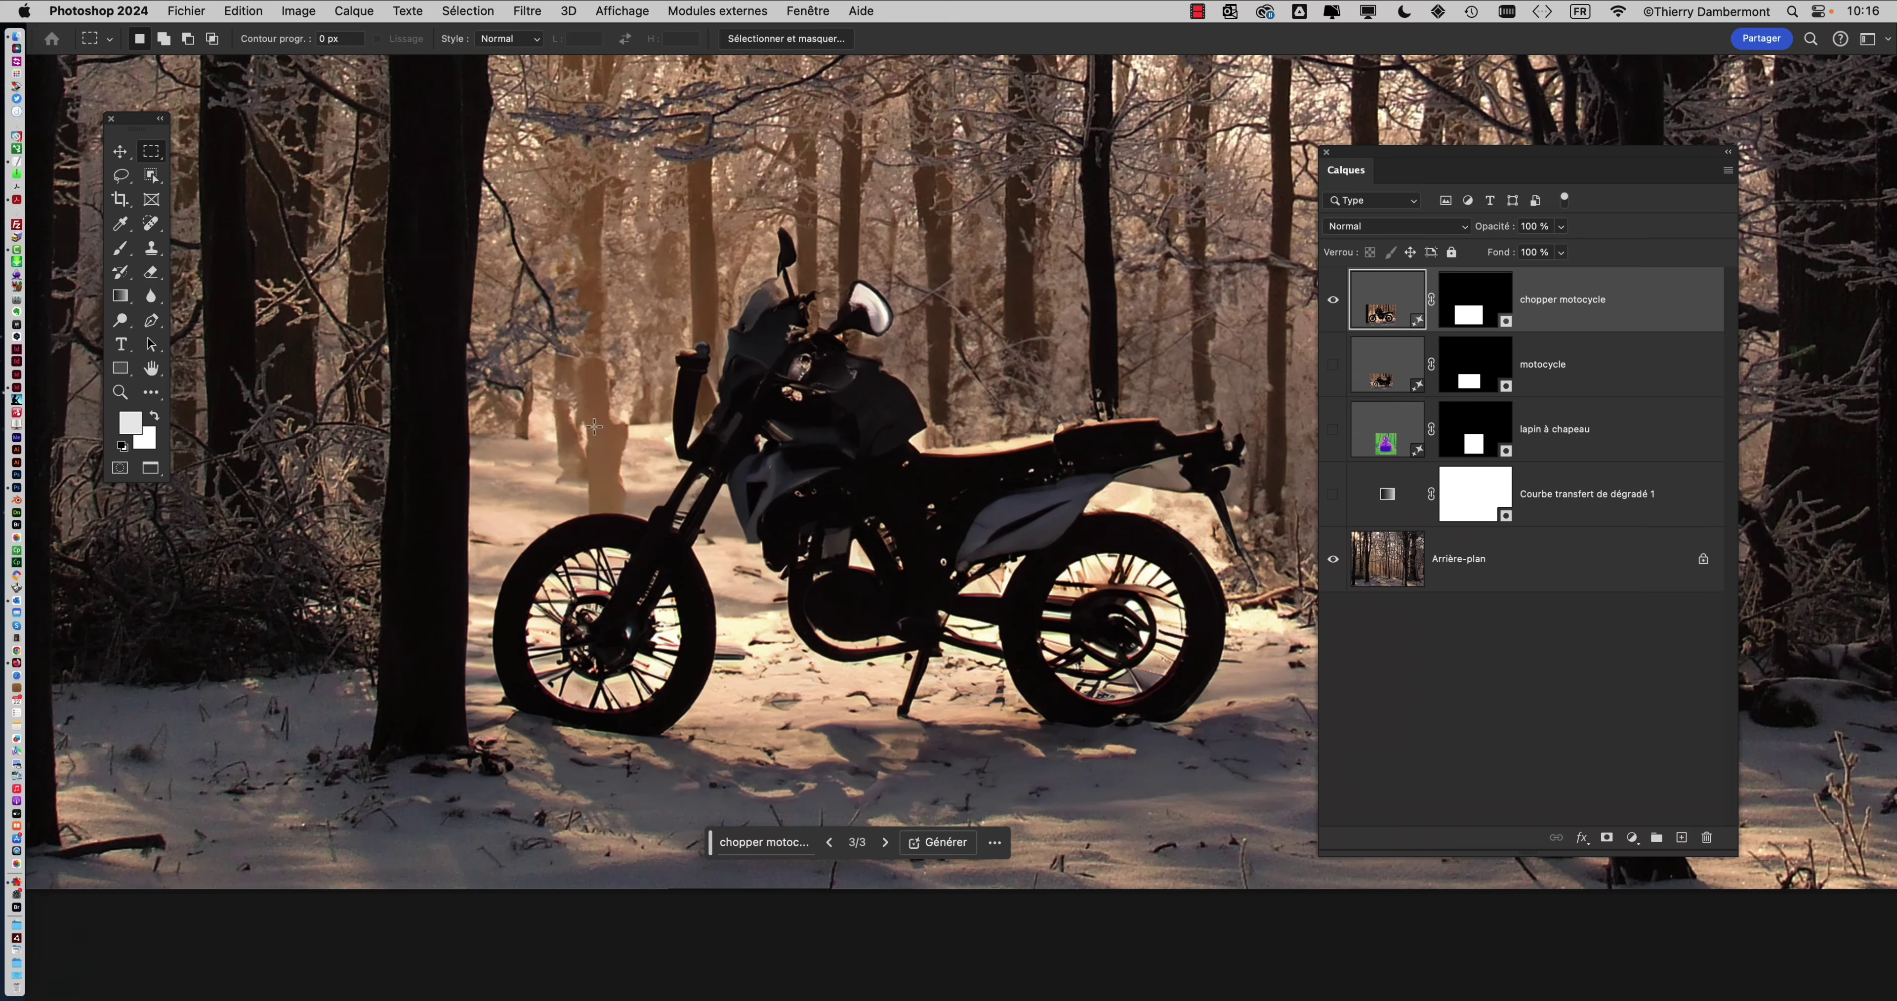
scroll(708, 511, "down", 5)
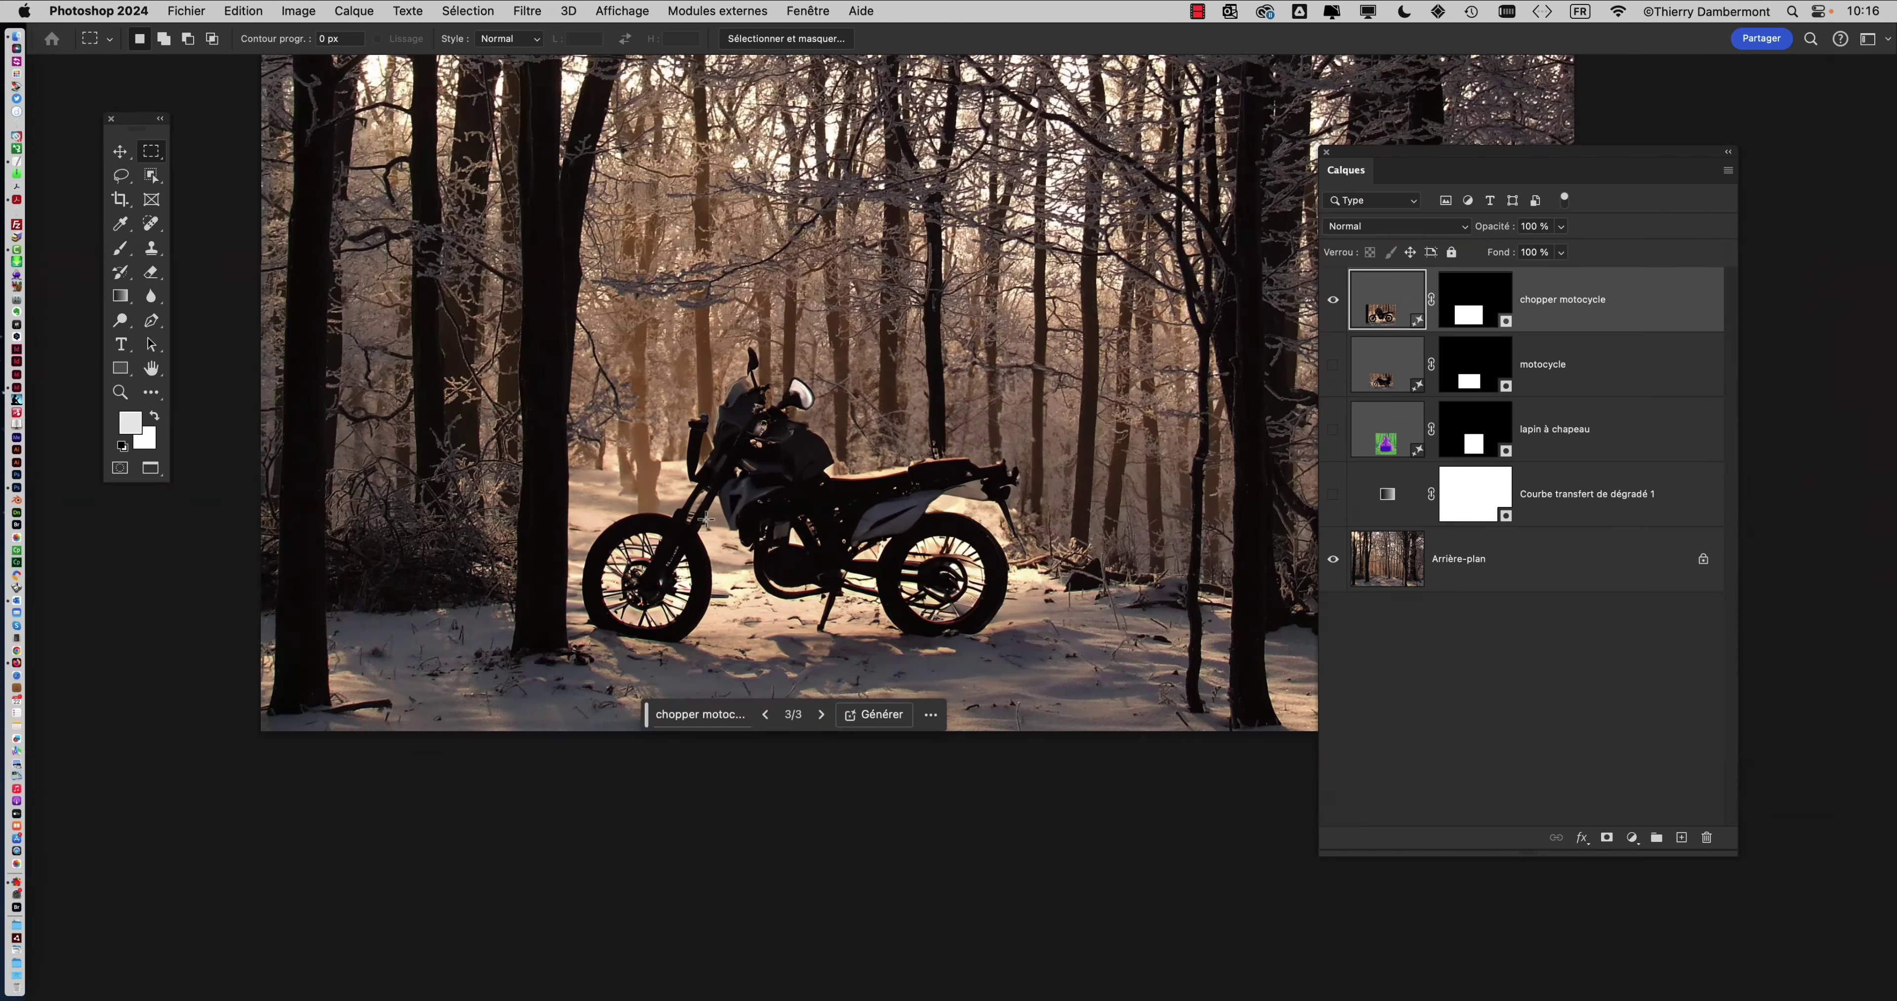
scroll(600, 589, "up", 2)
left_click_drag(601, 589, 528, 589)
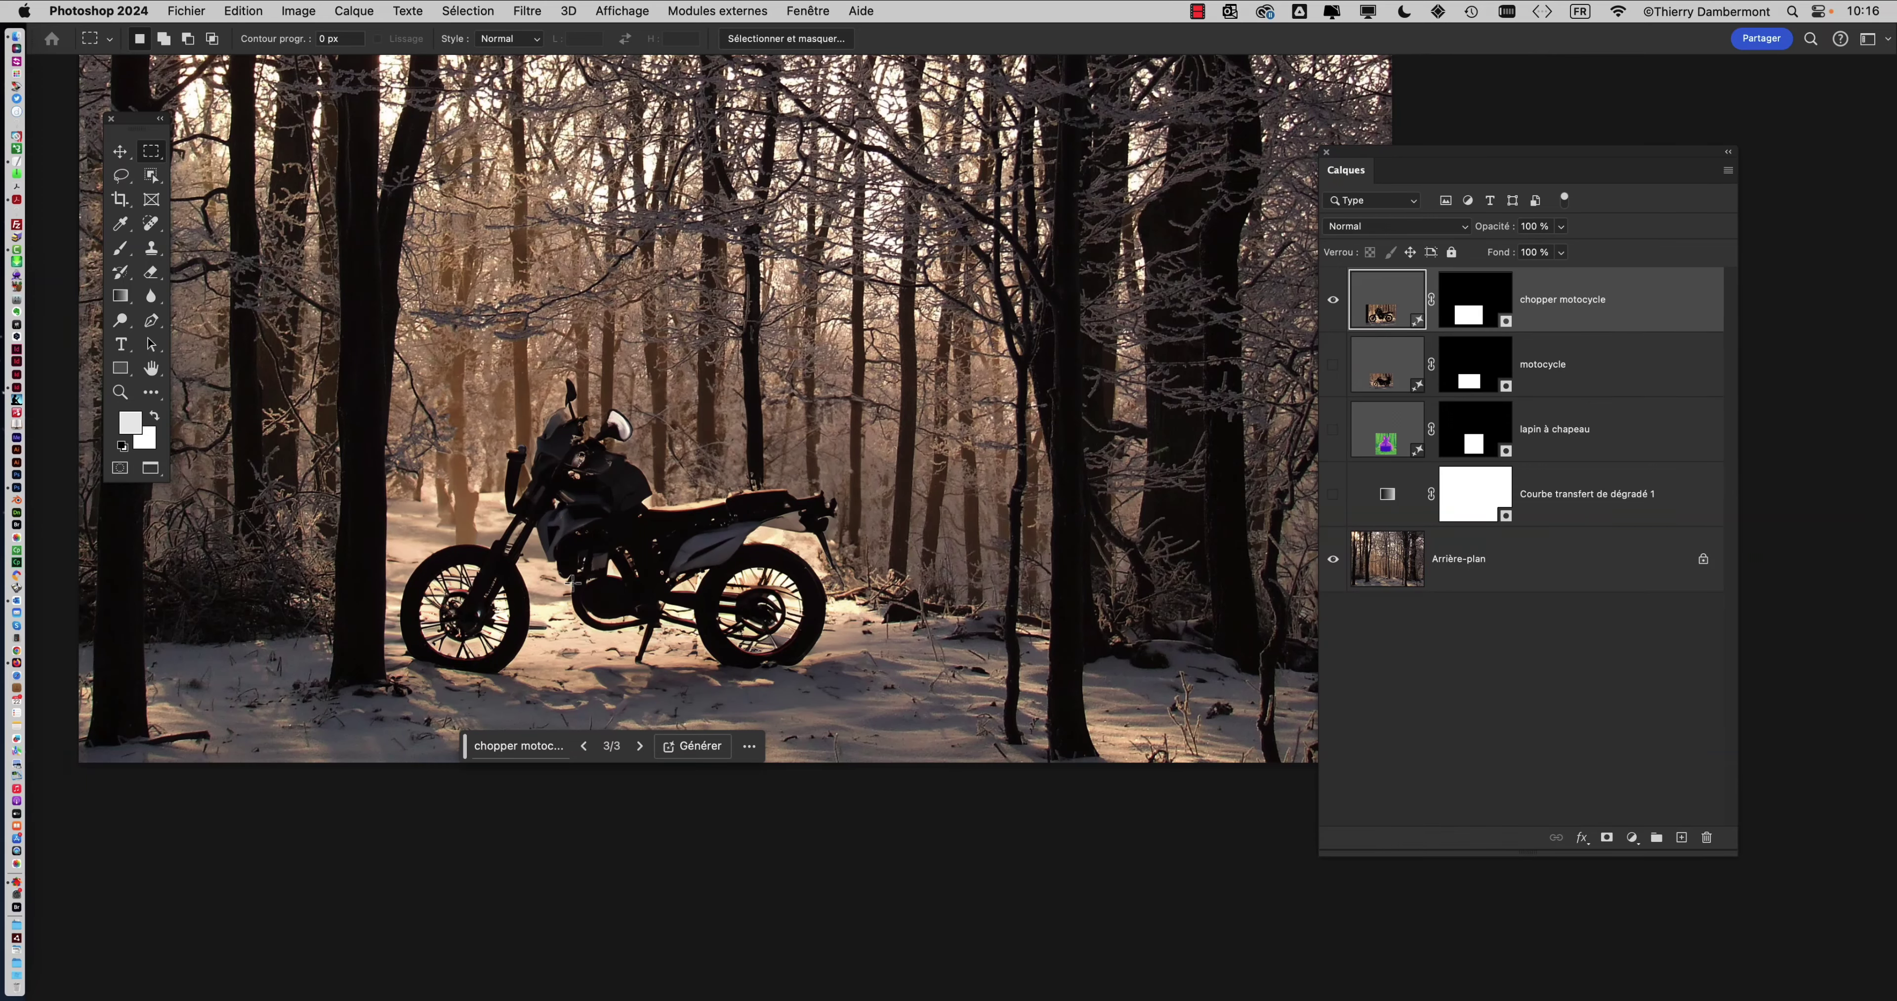
scroll(585, 598, "up", 2)
scroll(782, 605, "up", 1)
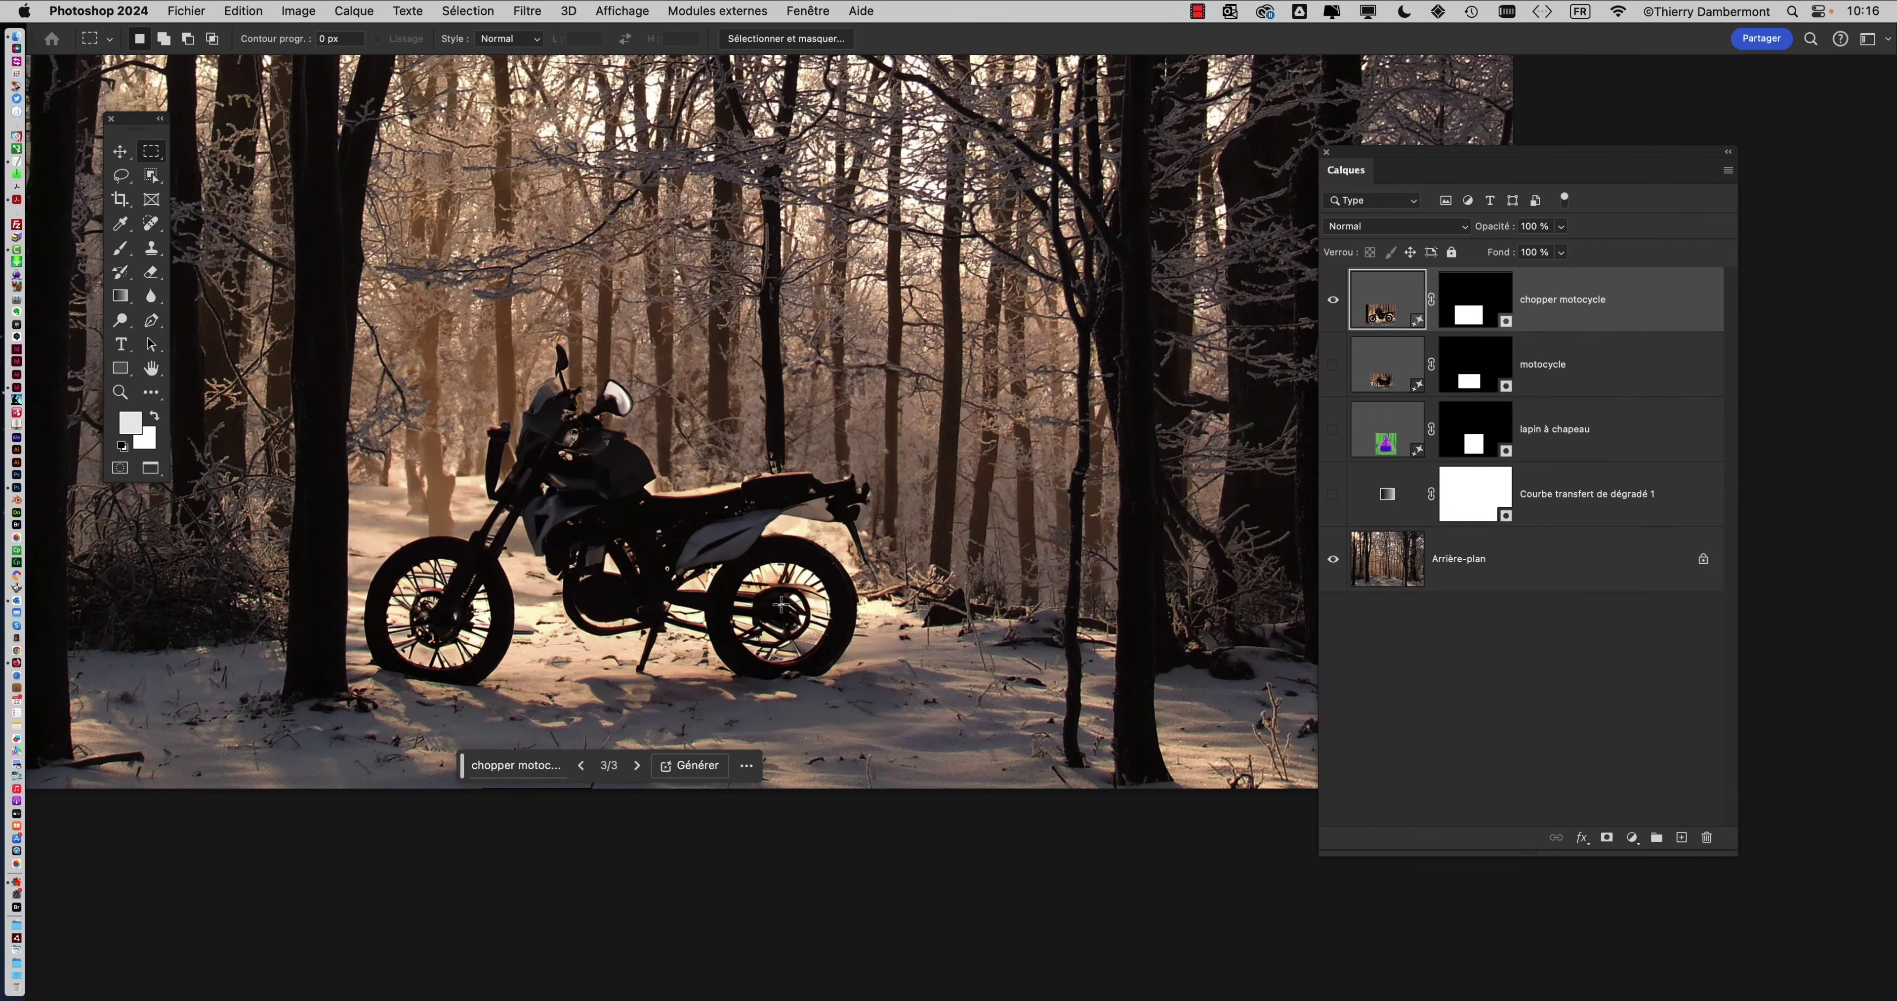
scroll(782, 605, "up", 2)
scroll(585, 582, "up", 2)
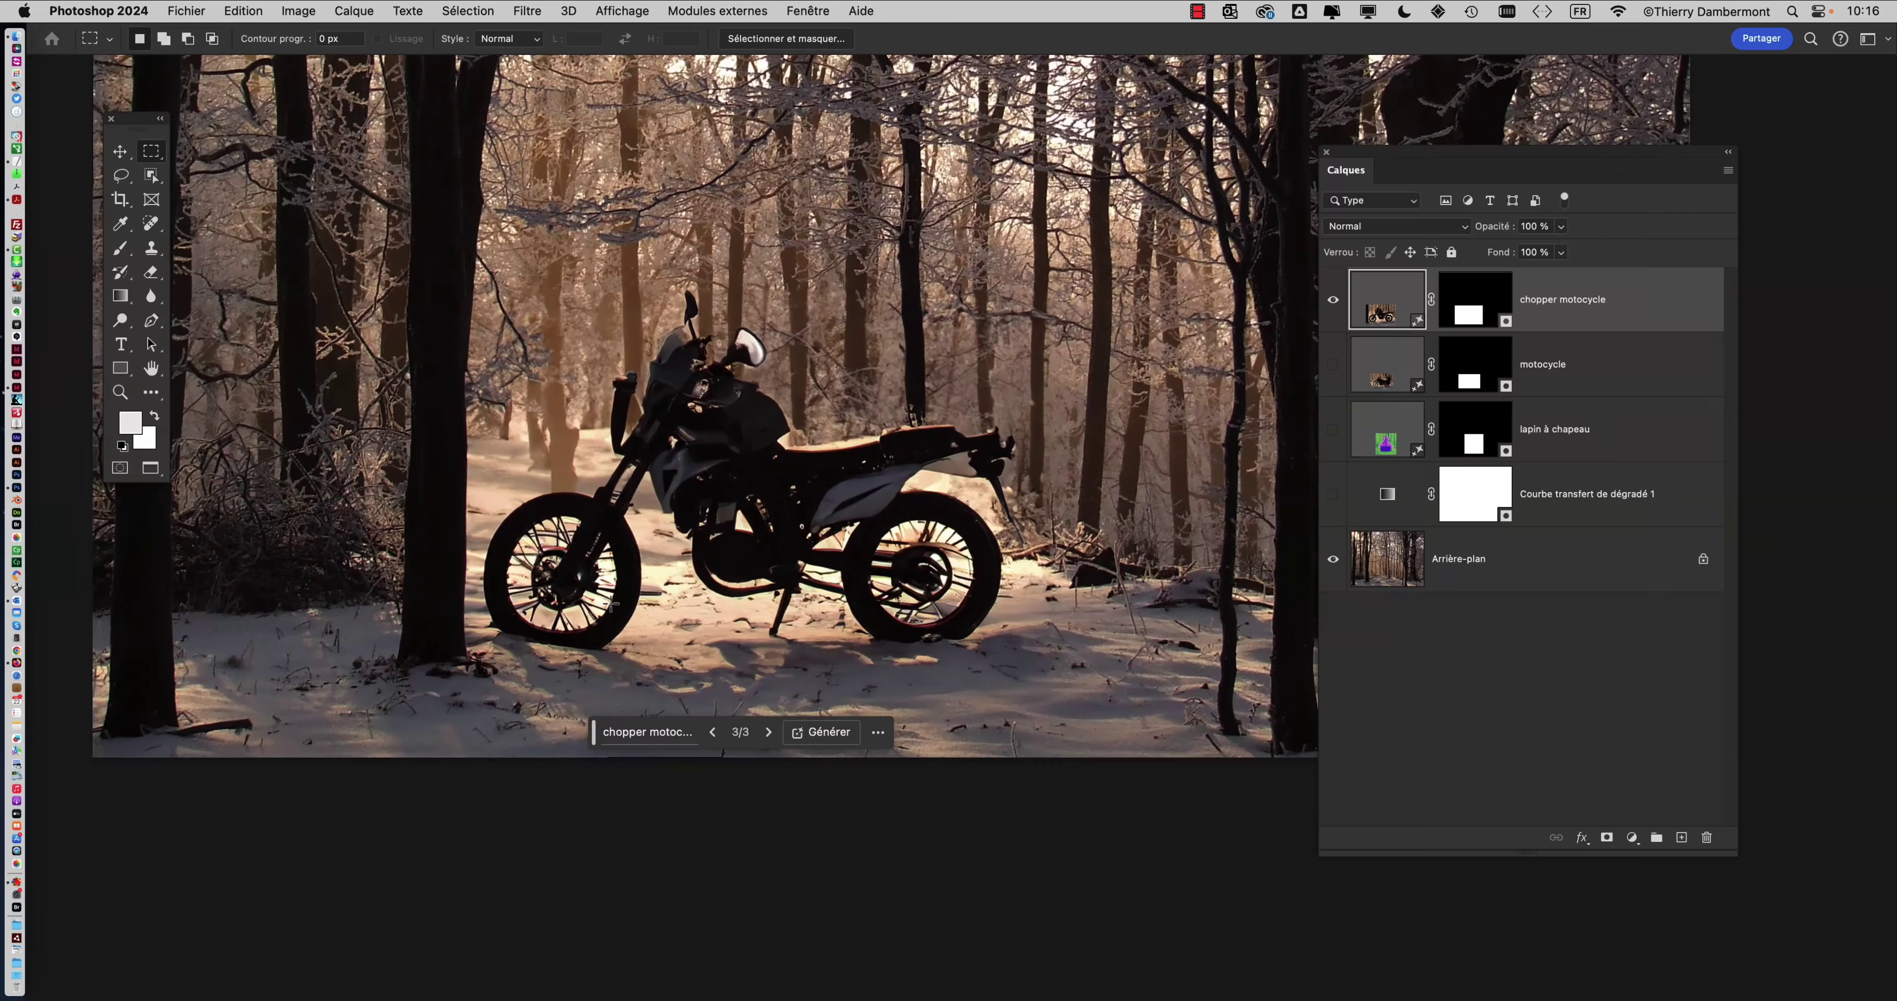
scroll(611, 605, "up", 2)
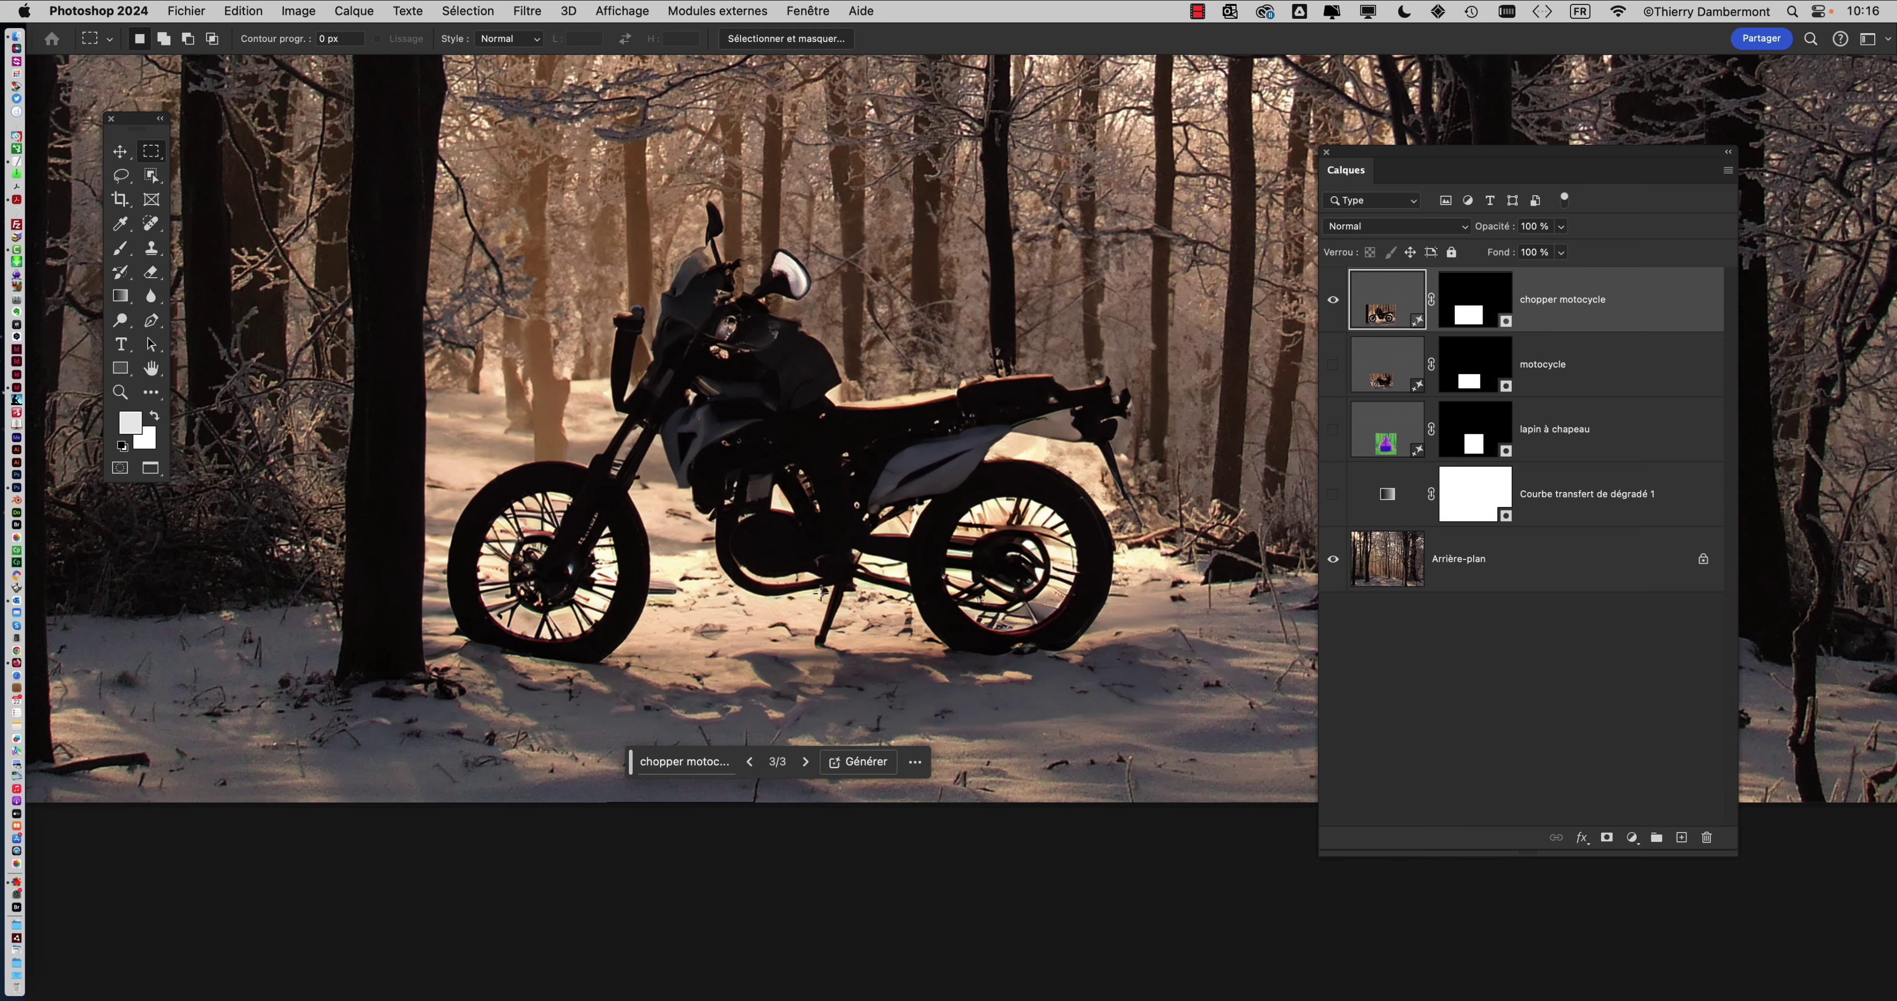
scroll(822, 589, "down", 5)
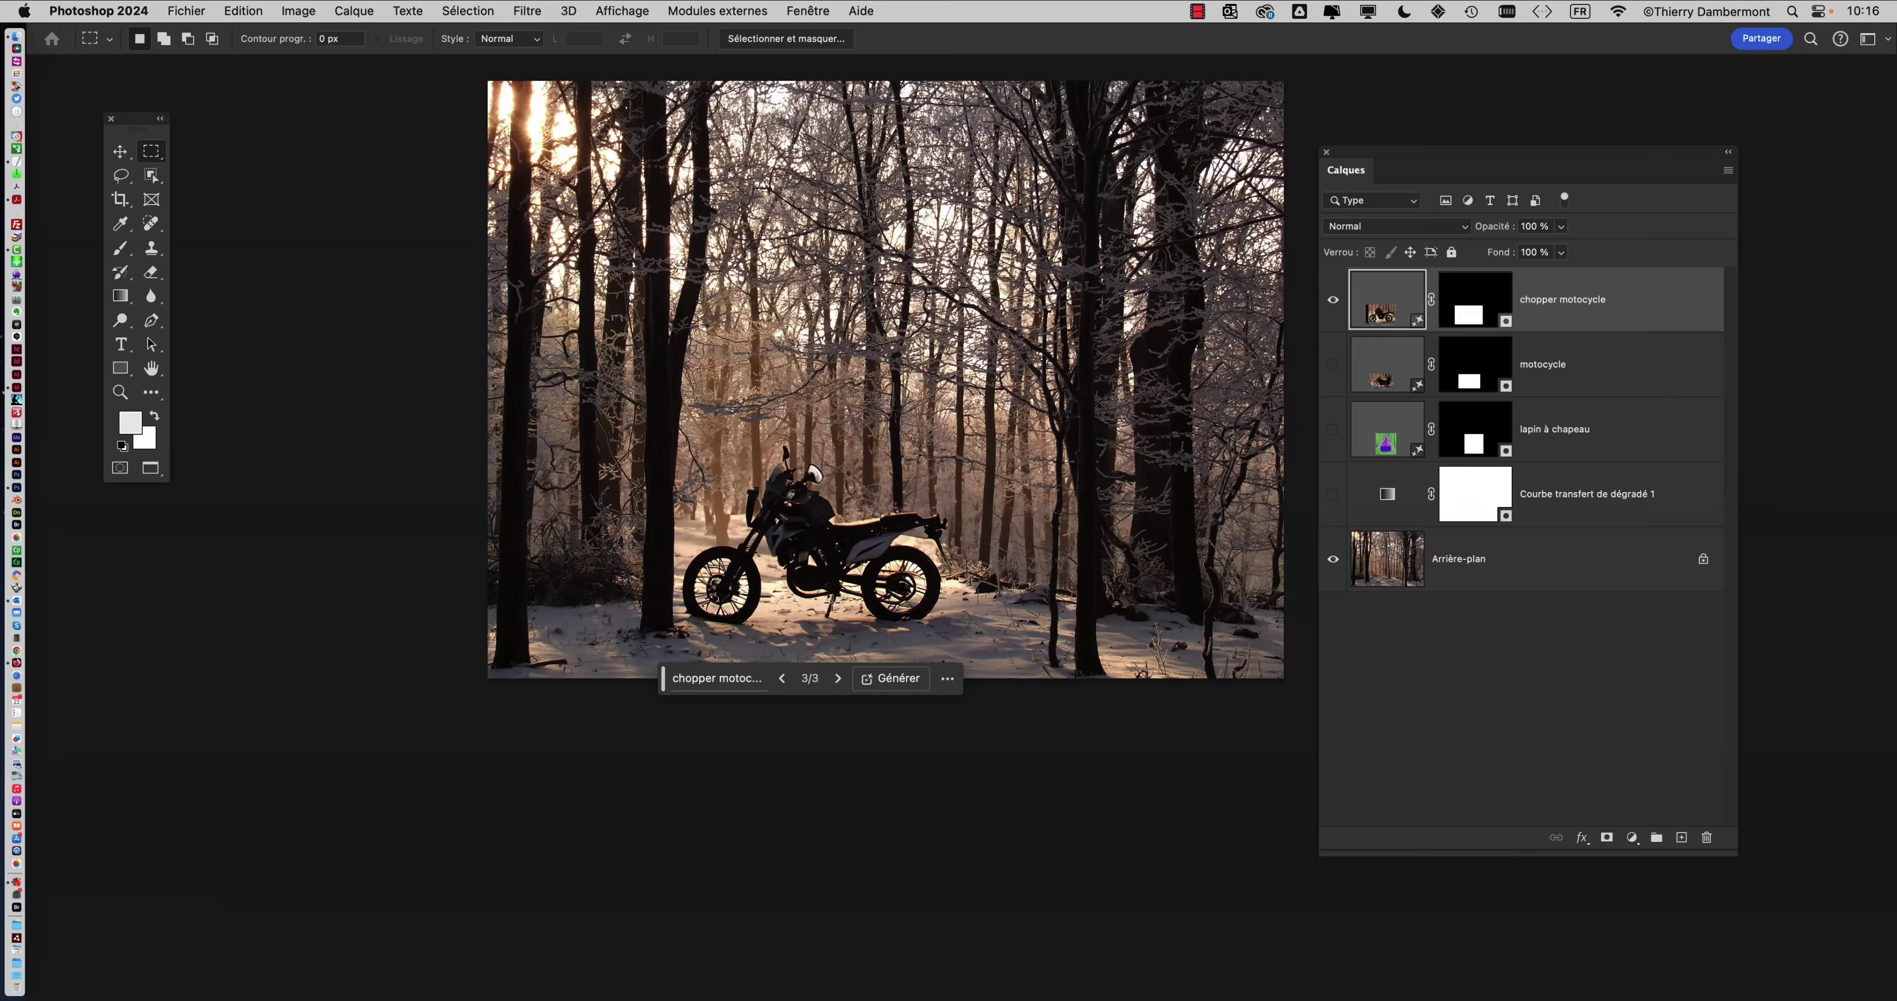
scroll(847, 607, "right", 5)
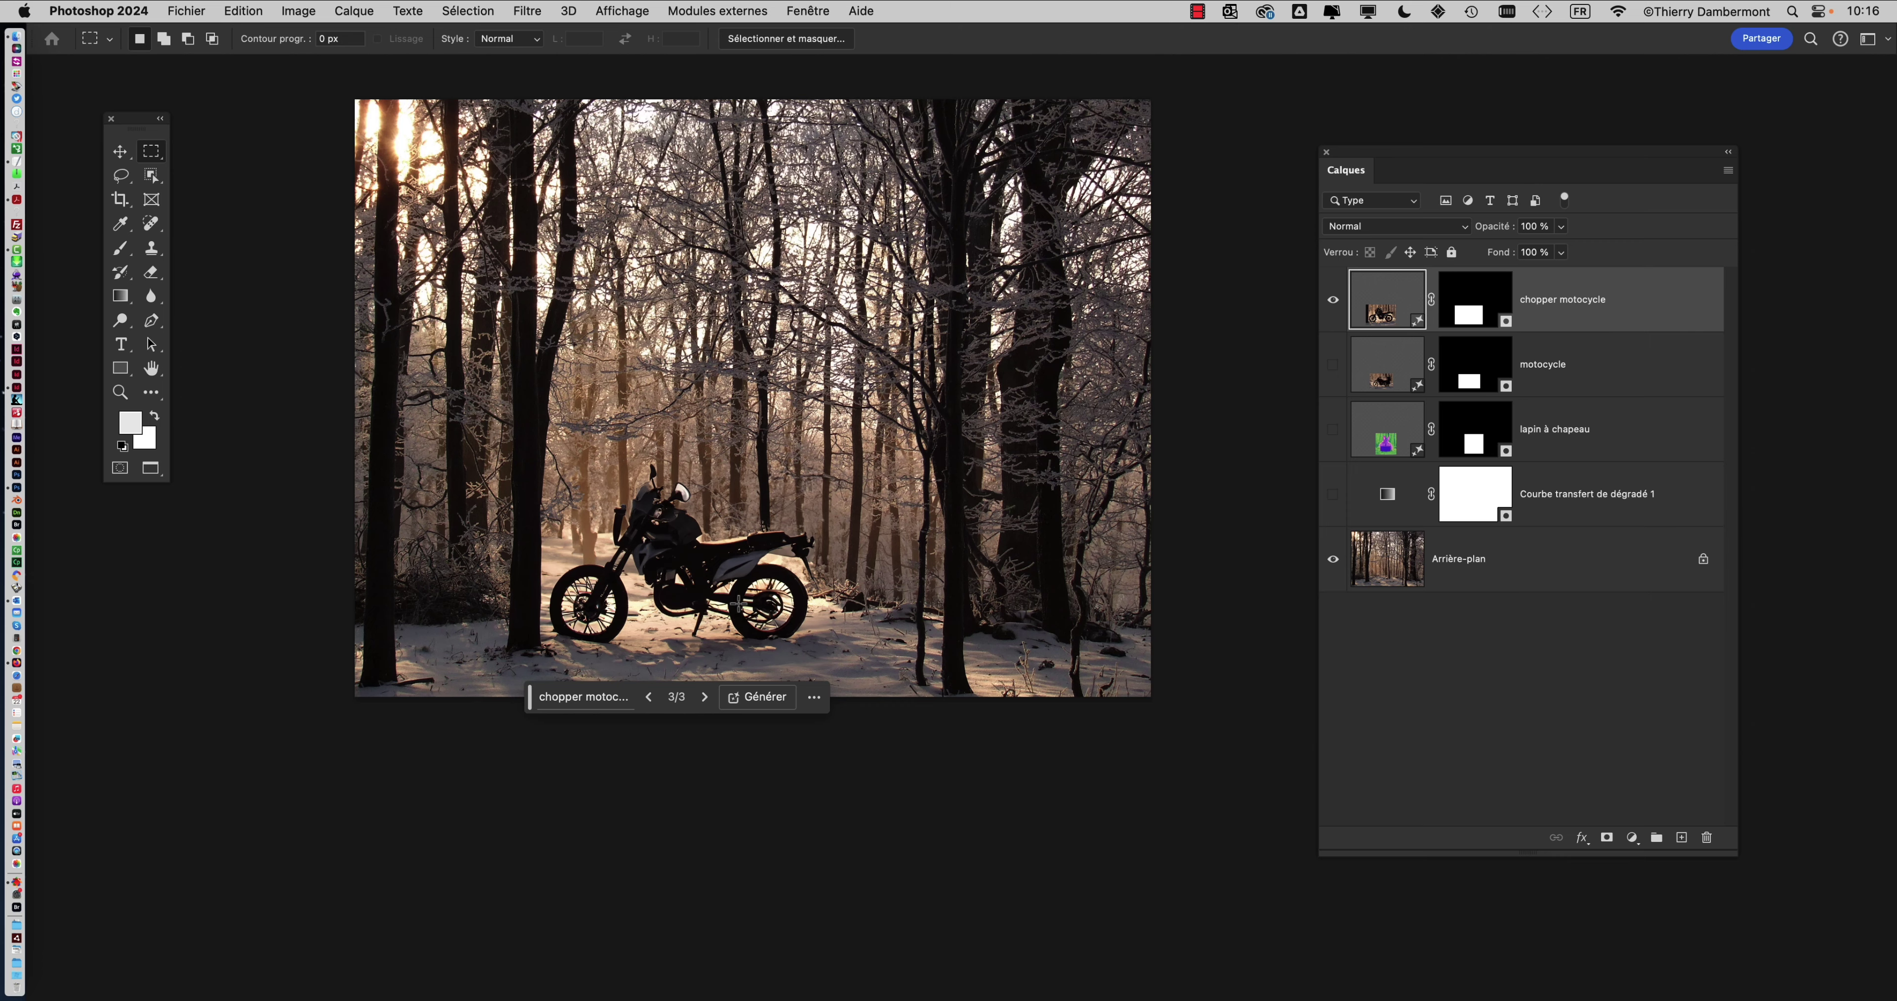
scroll(813, 582, "up", 1)
scroll(807, 577, "up", 3)
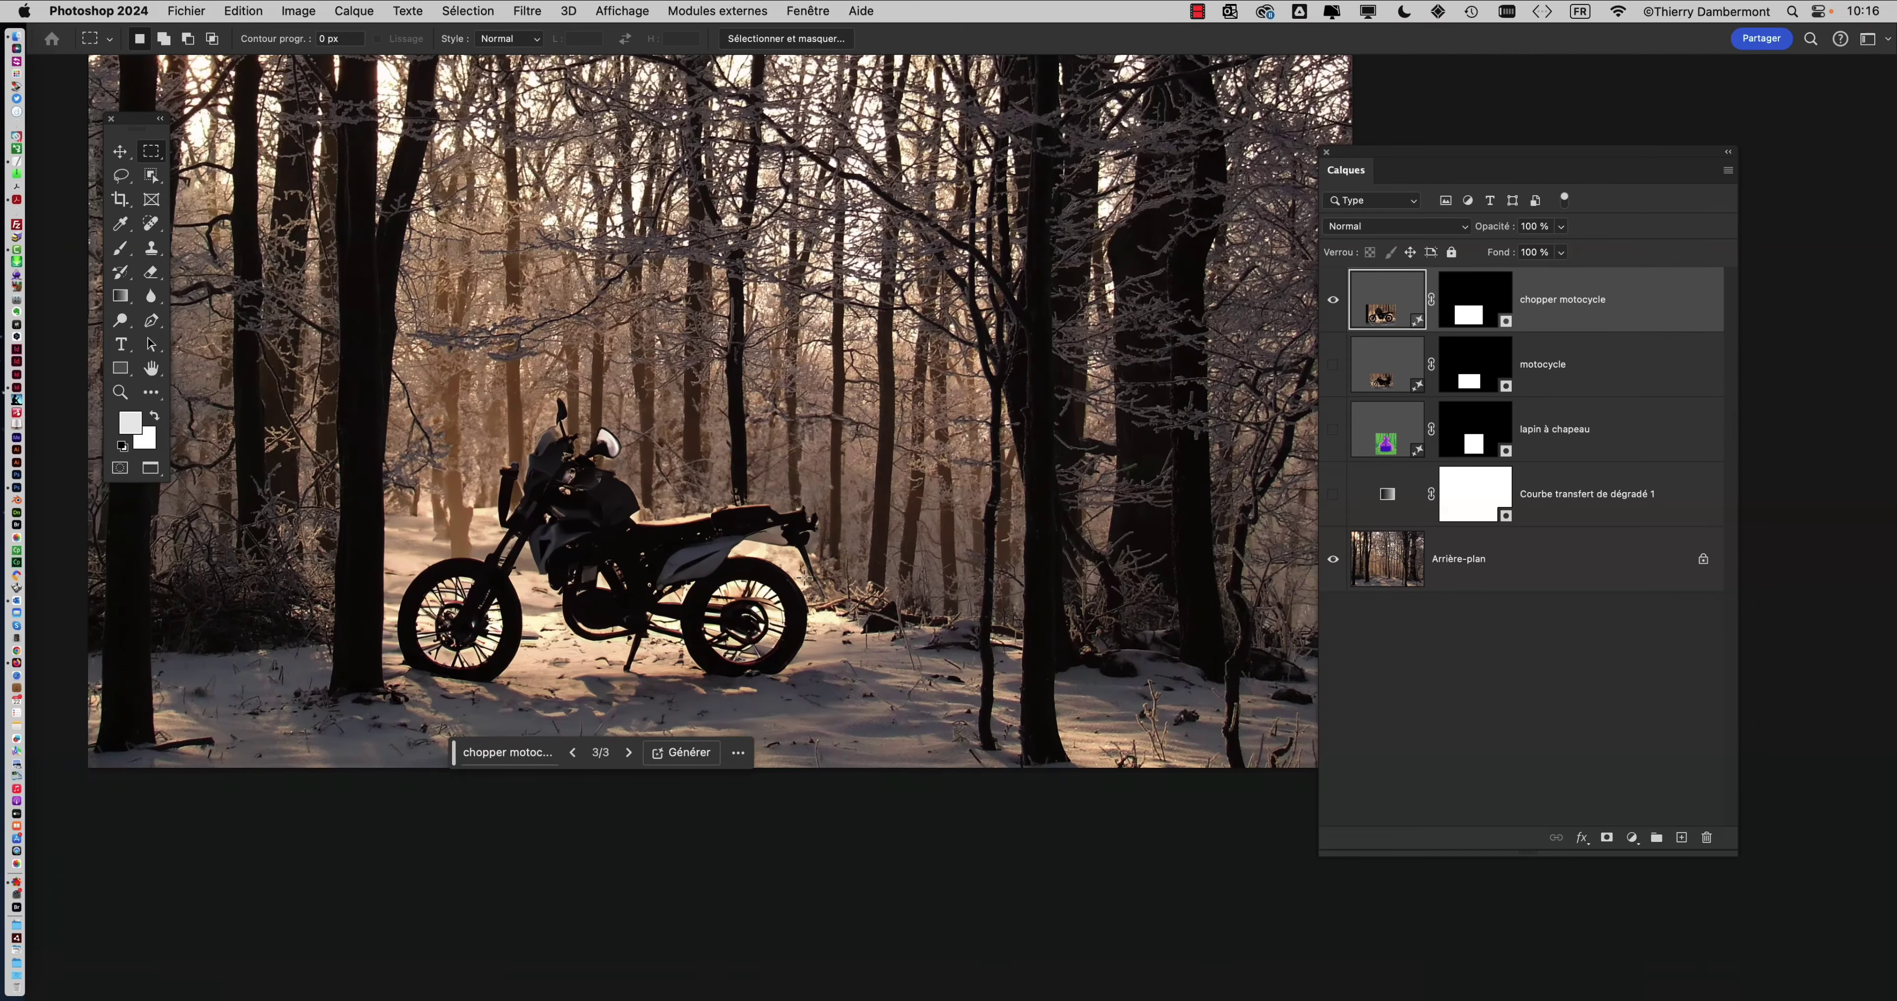
scroll(860, 580, "up", 2)
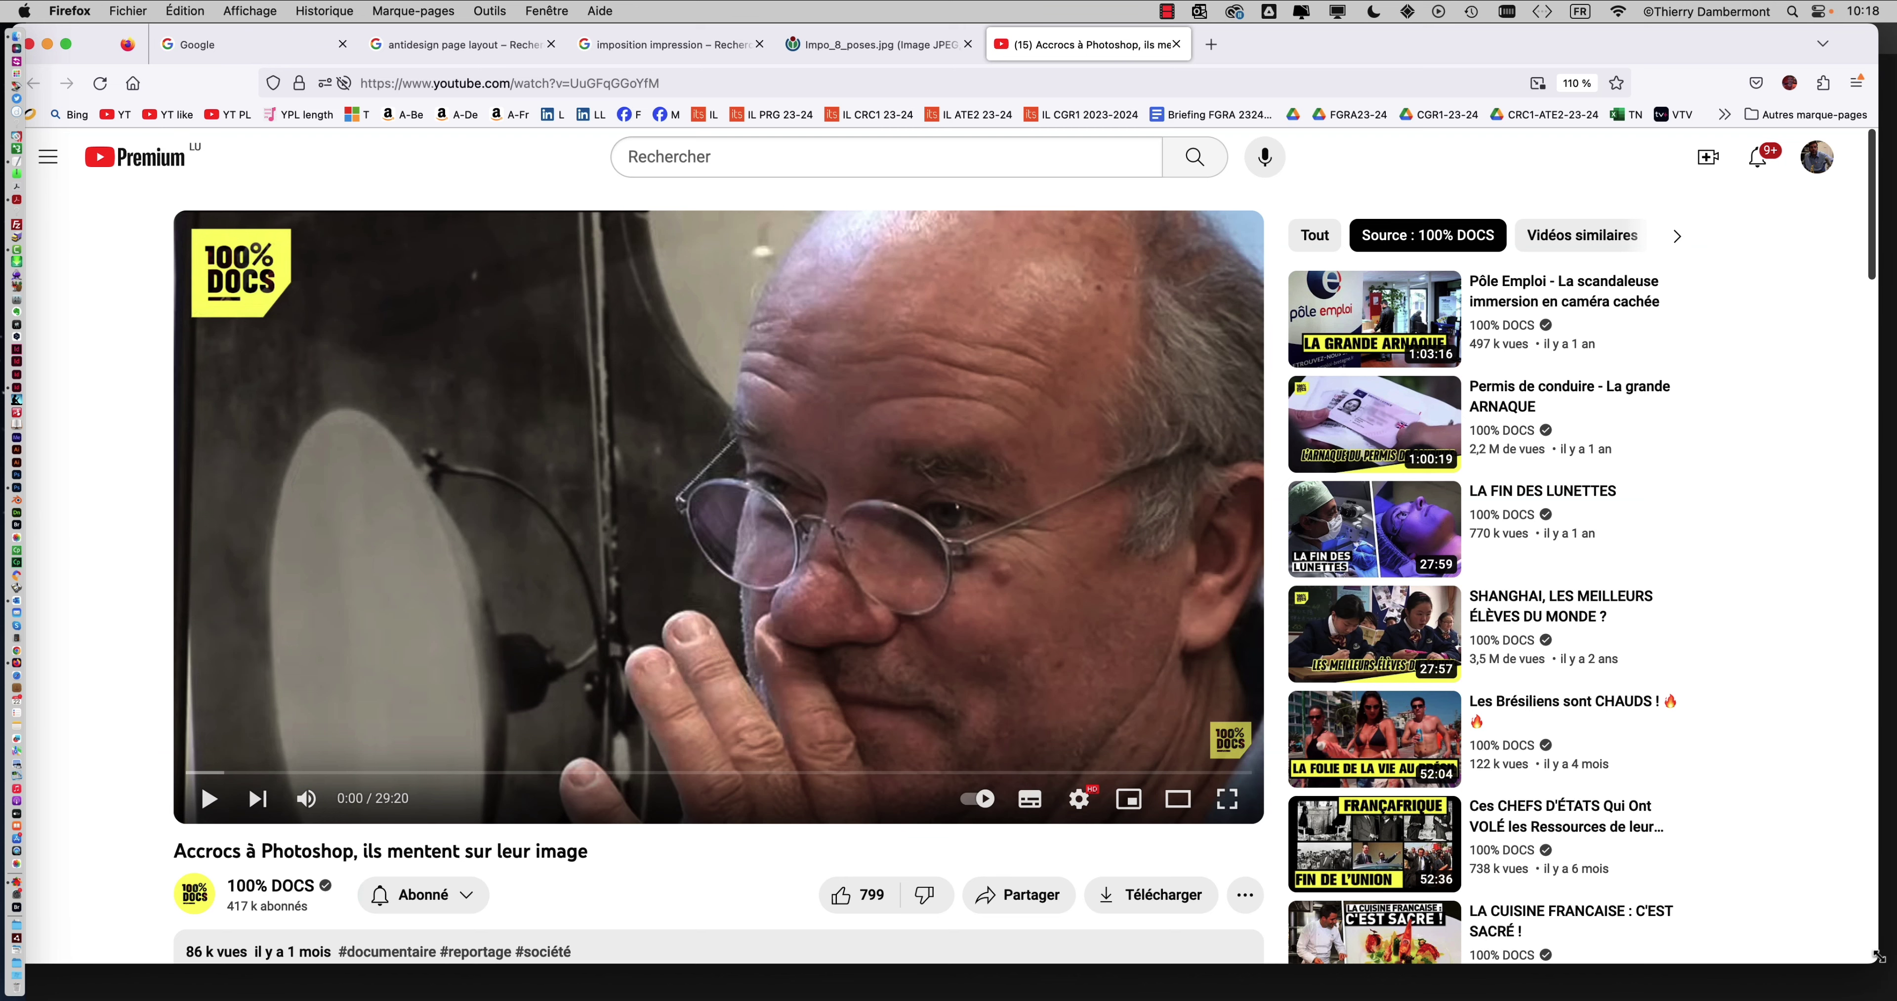
- In Firefox, enlarge the window, play the YouTube documentary "Accrocs à Photoshop, ils mentent sur leur image" and skip ahead to about 23:02
left_click_drag(1876, 962, 1883, 983)
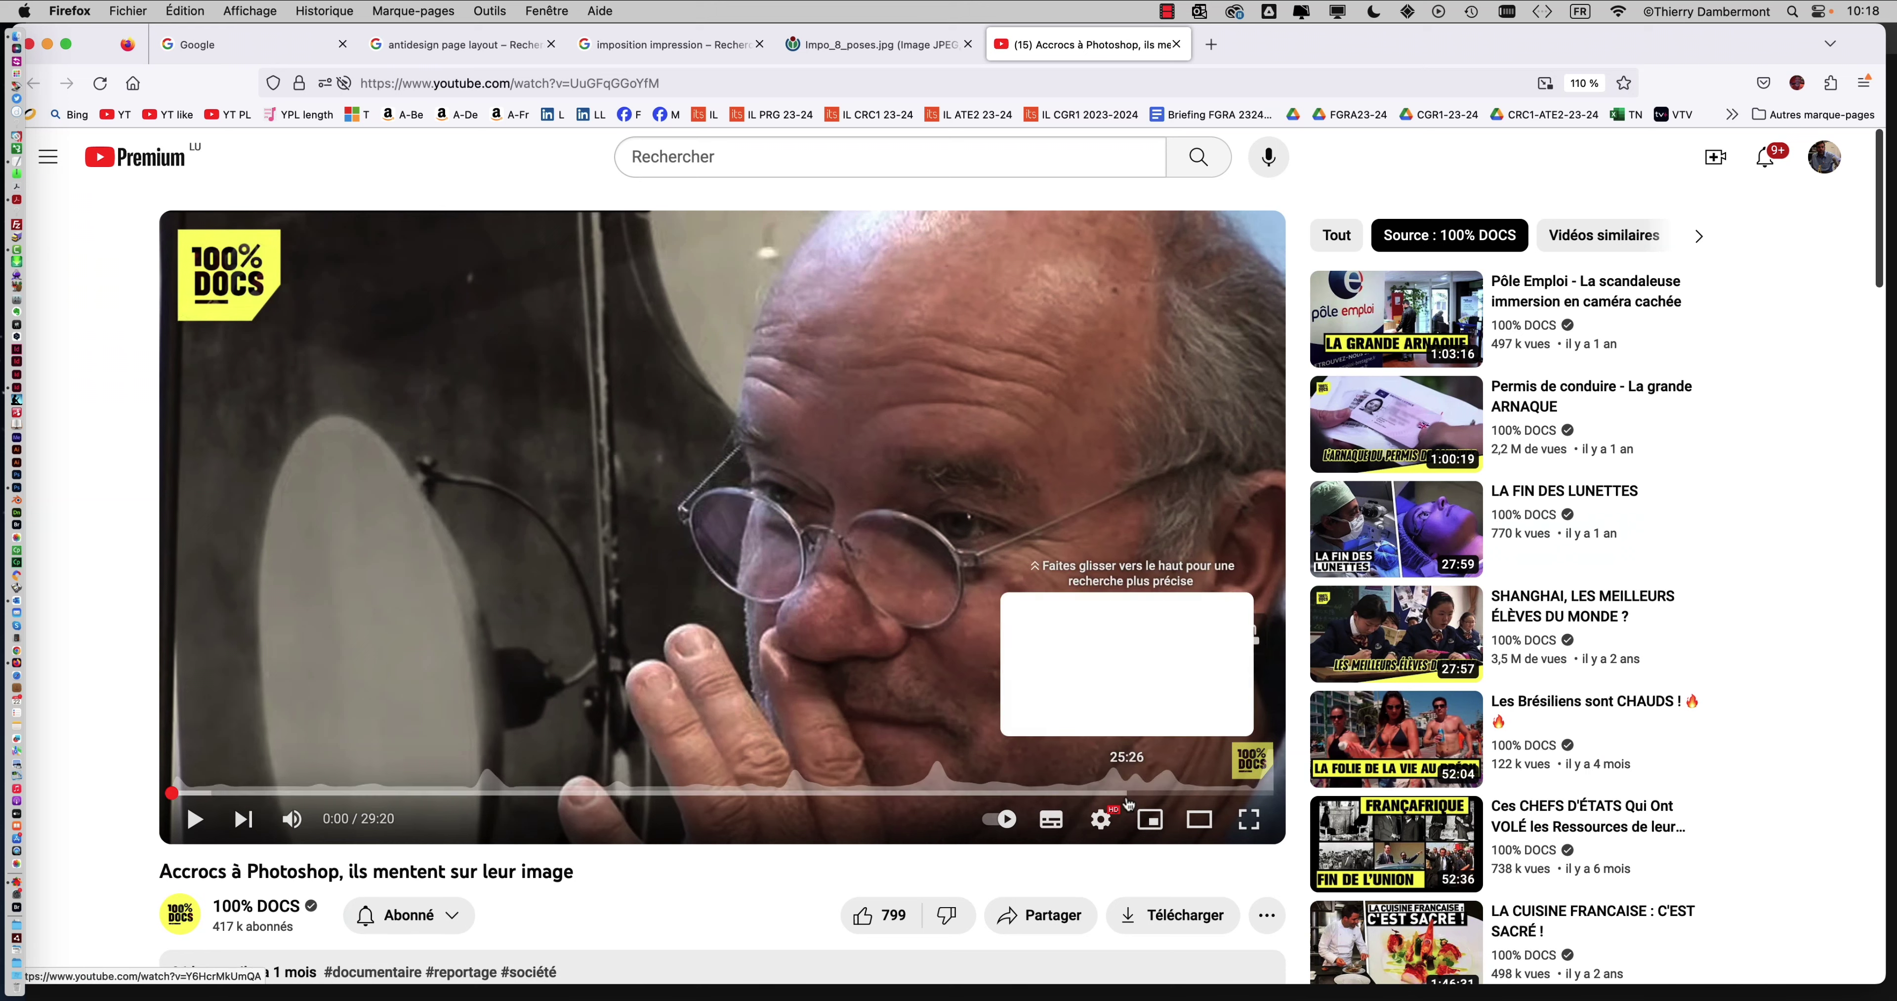
scroll(563, 861, "down", 2)
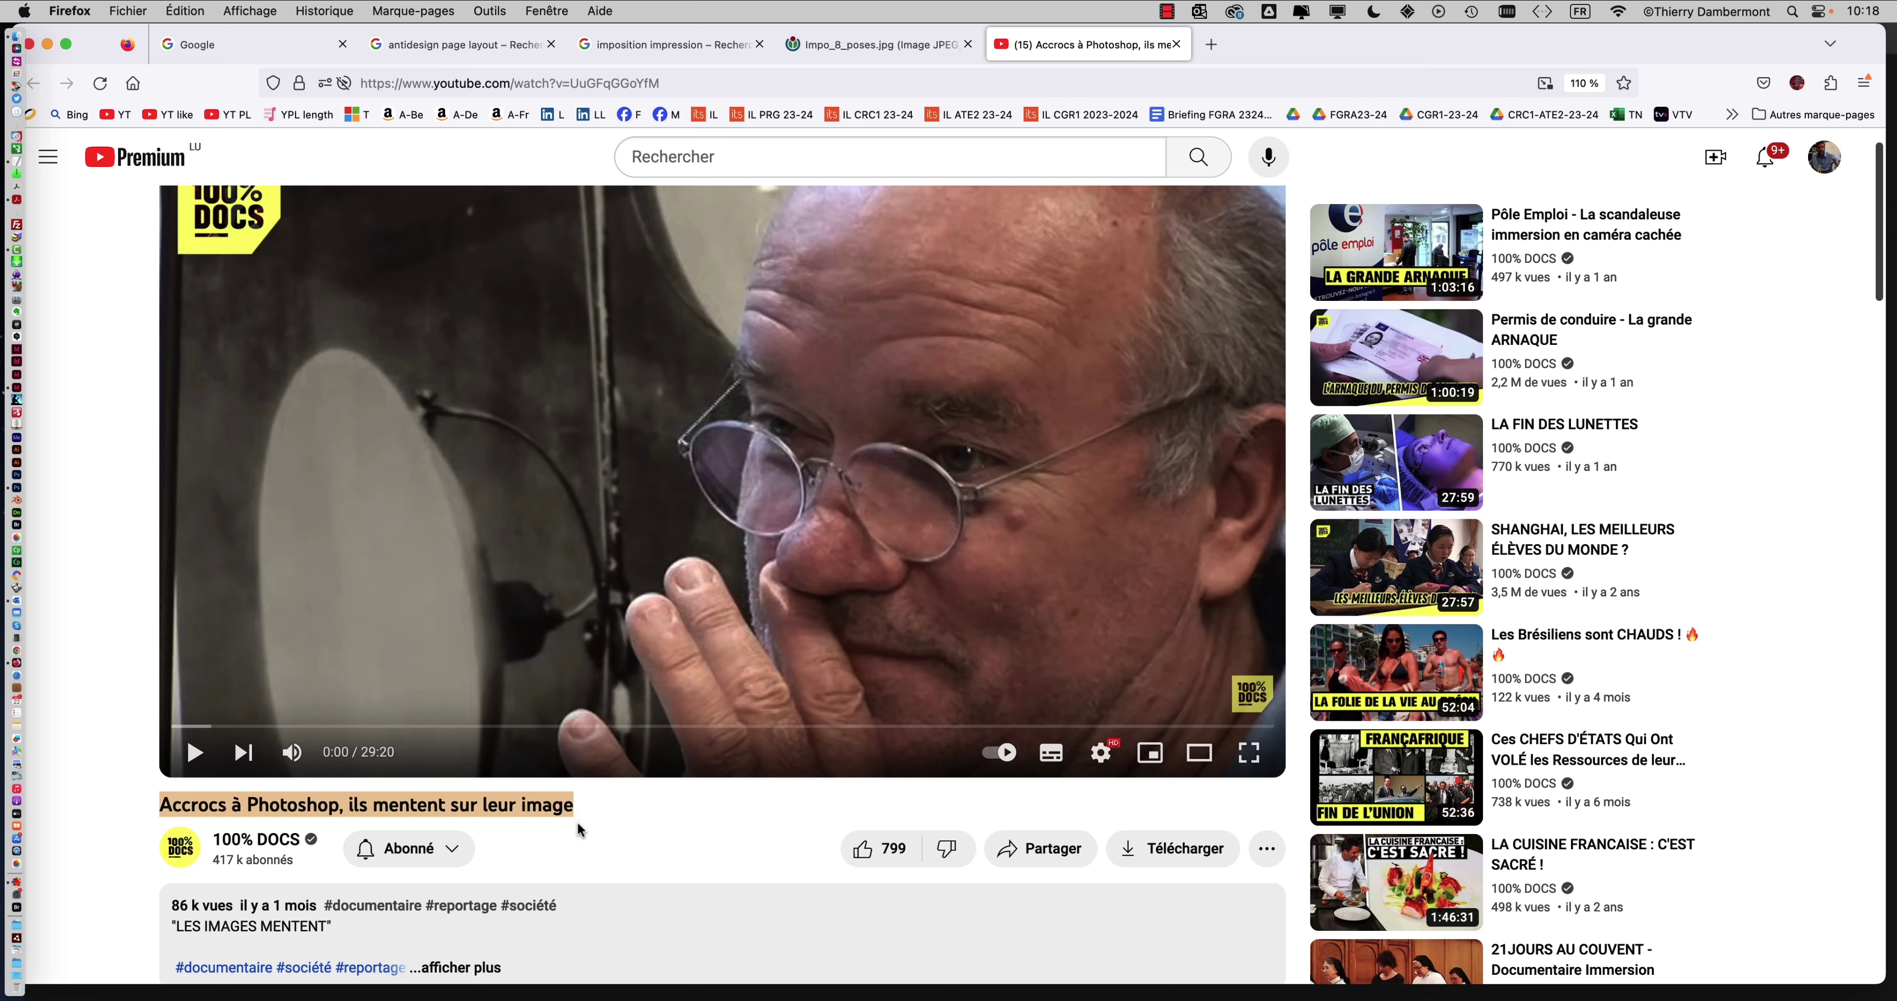
left_click(198, 753)
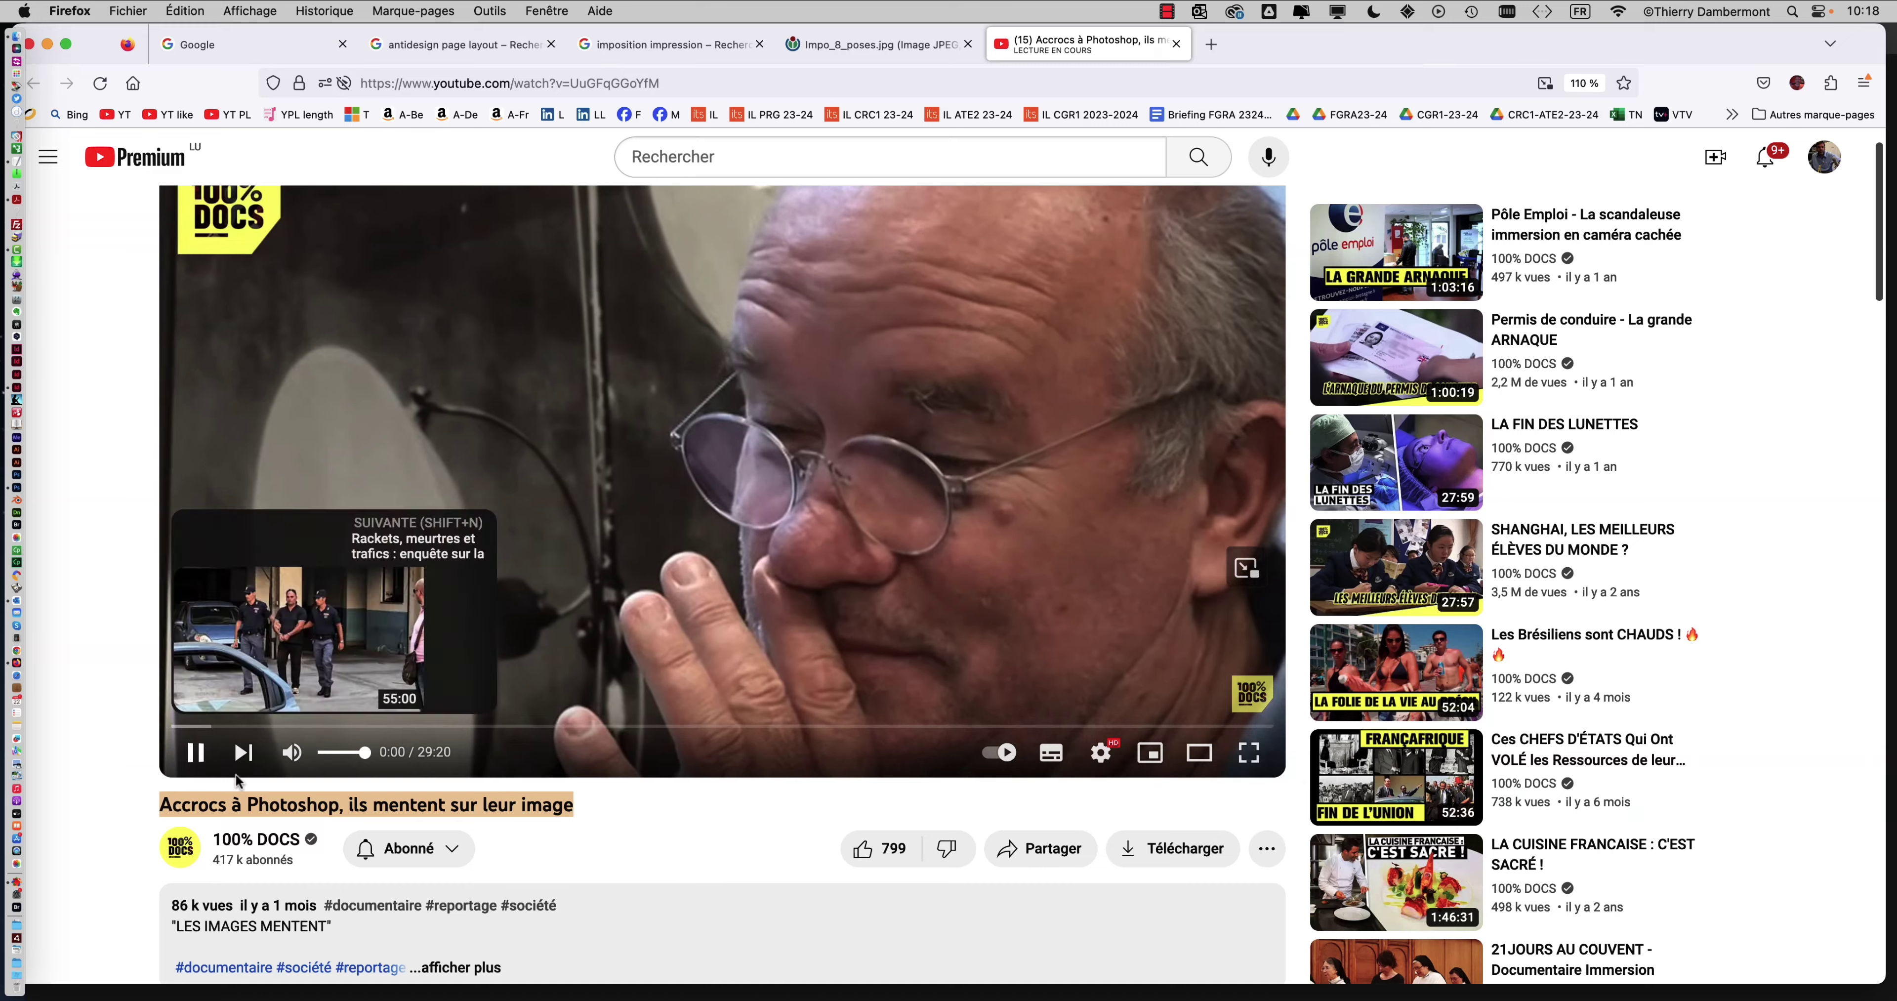
left_click(221, 726)
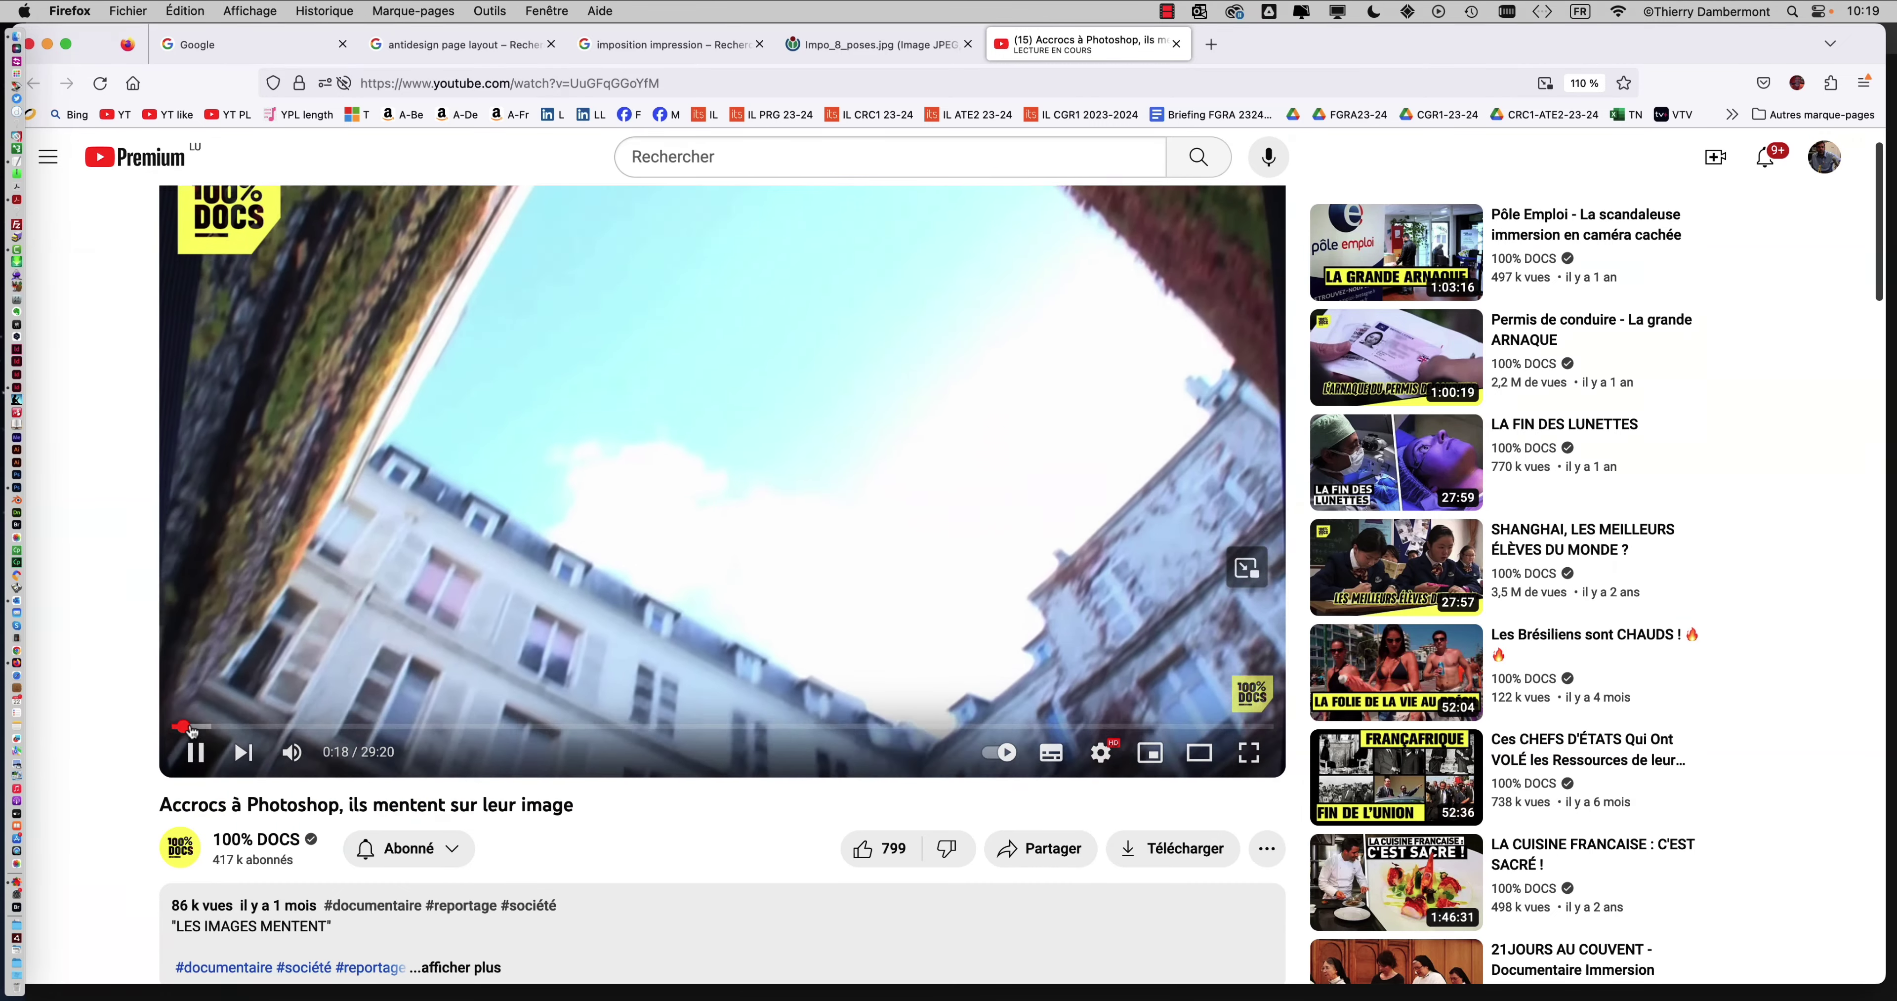
left_click_drag(227, 728, 1035, 724)
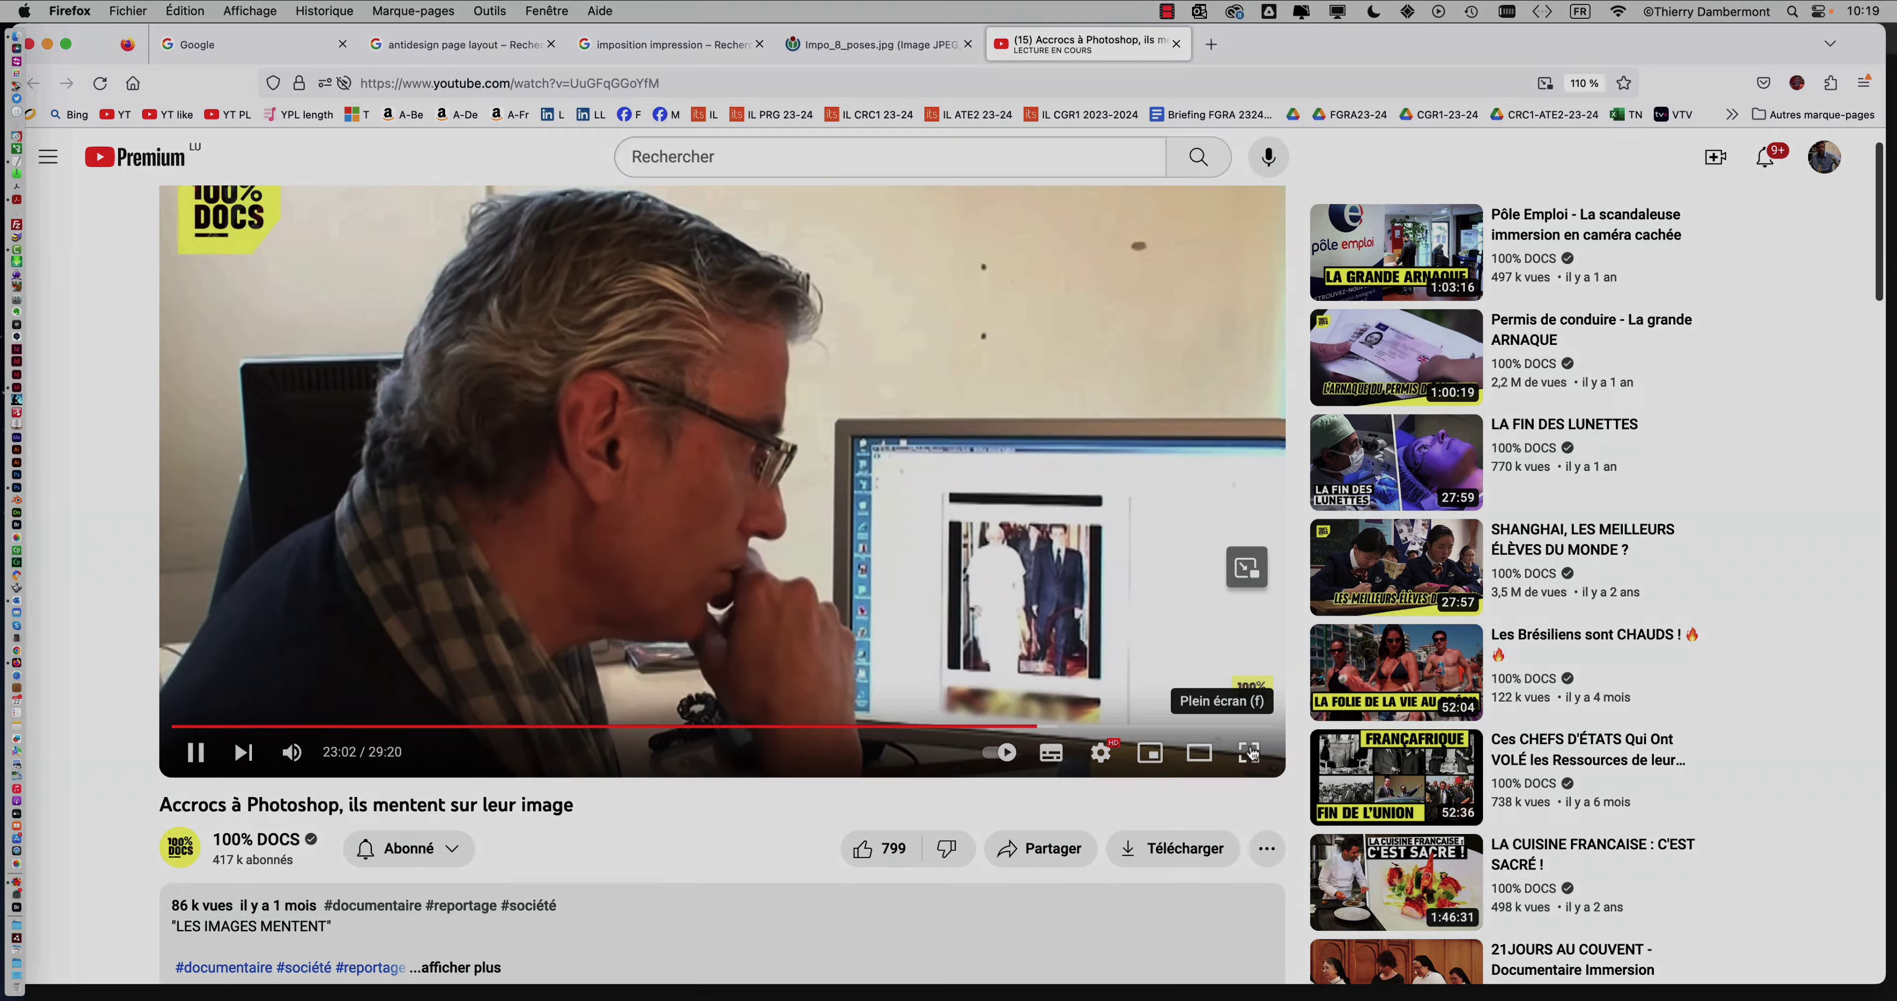
- Show the YouTube documentary full screen and skip back to replay the scene of the retouched photo of the two men
left_click(1248, 751)
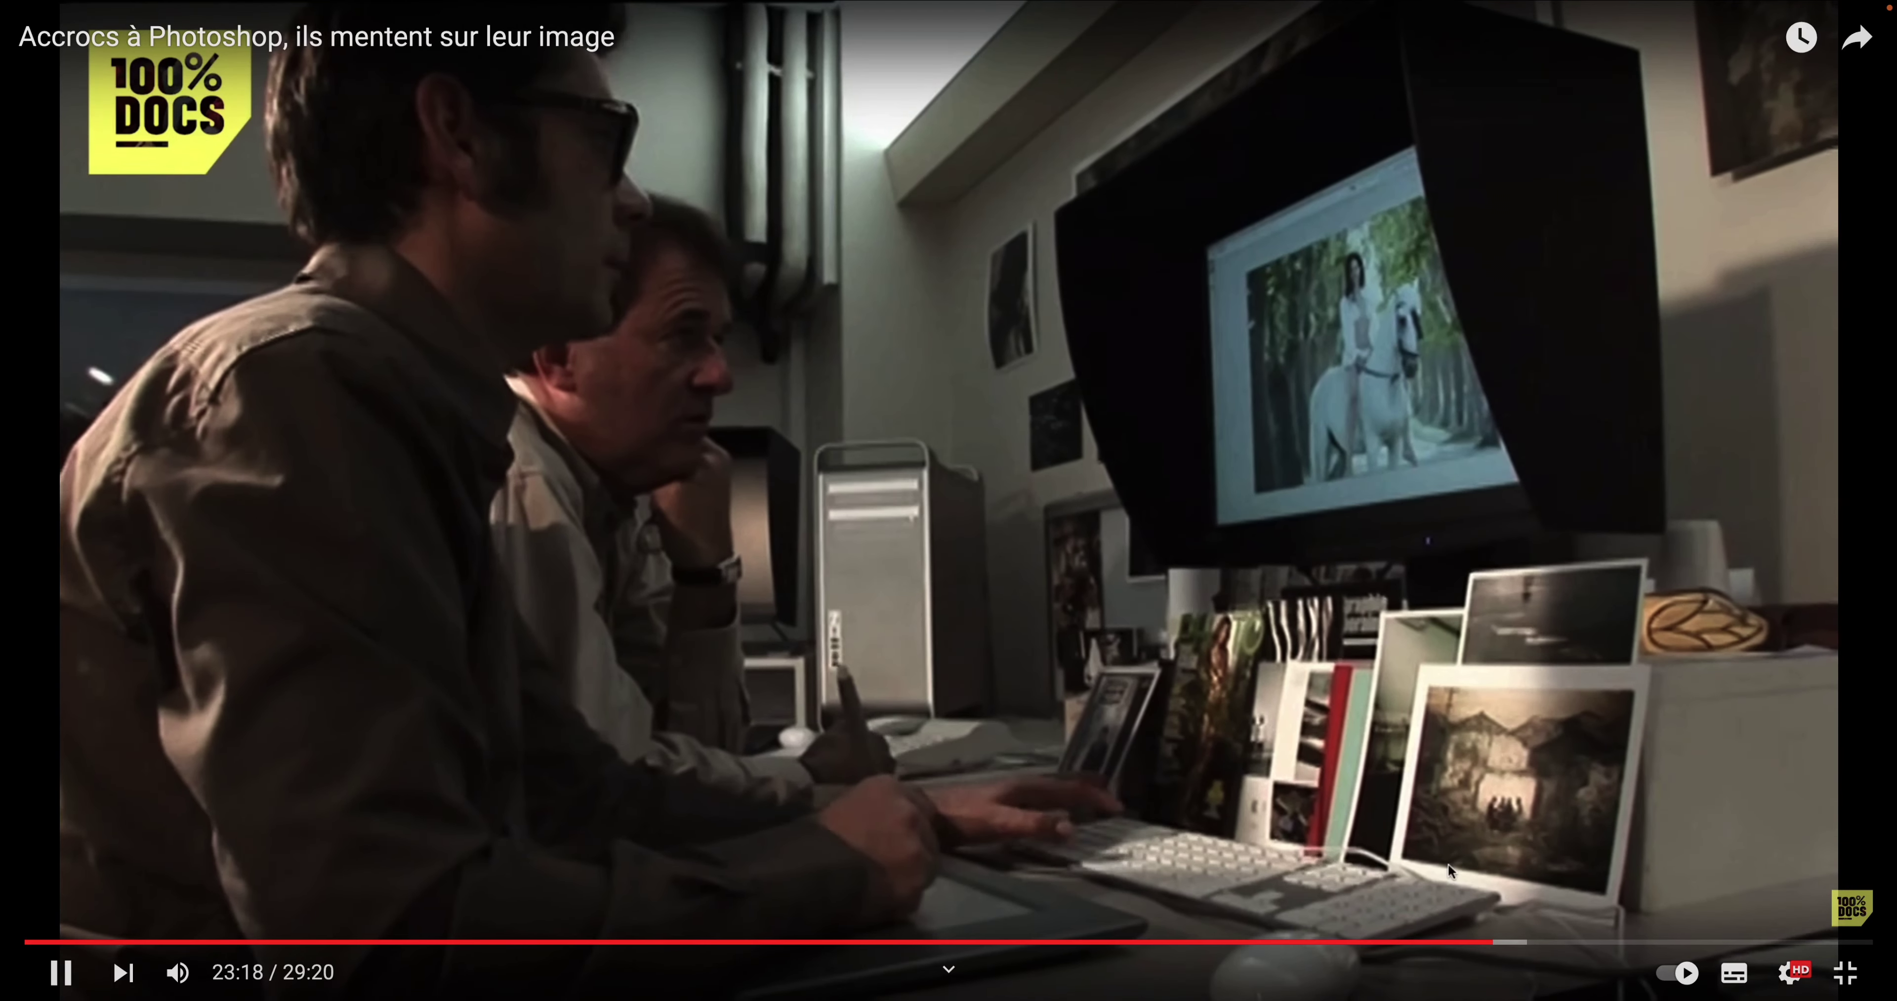
left_click_drag(1452, 943, 1415, 949)
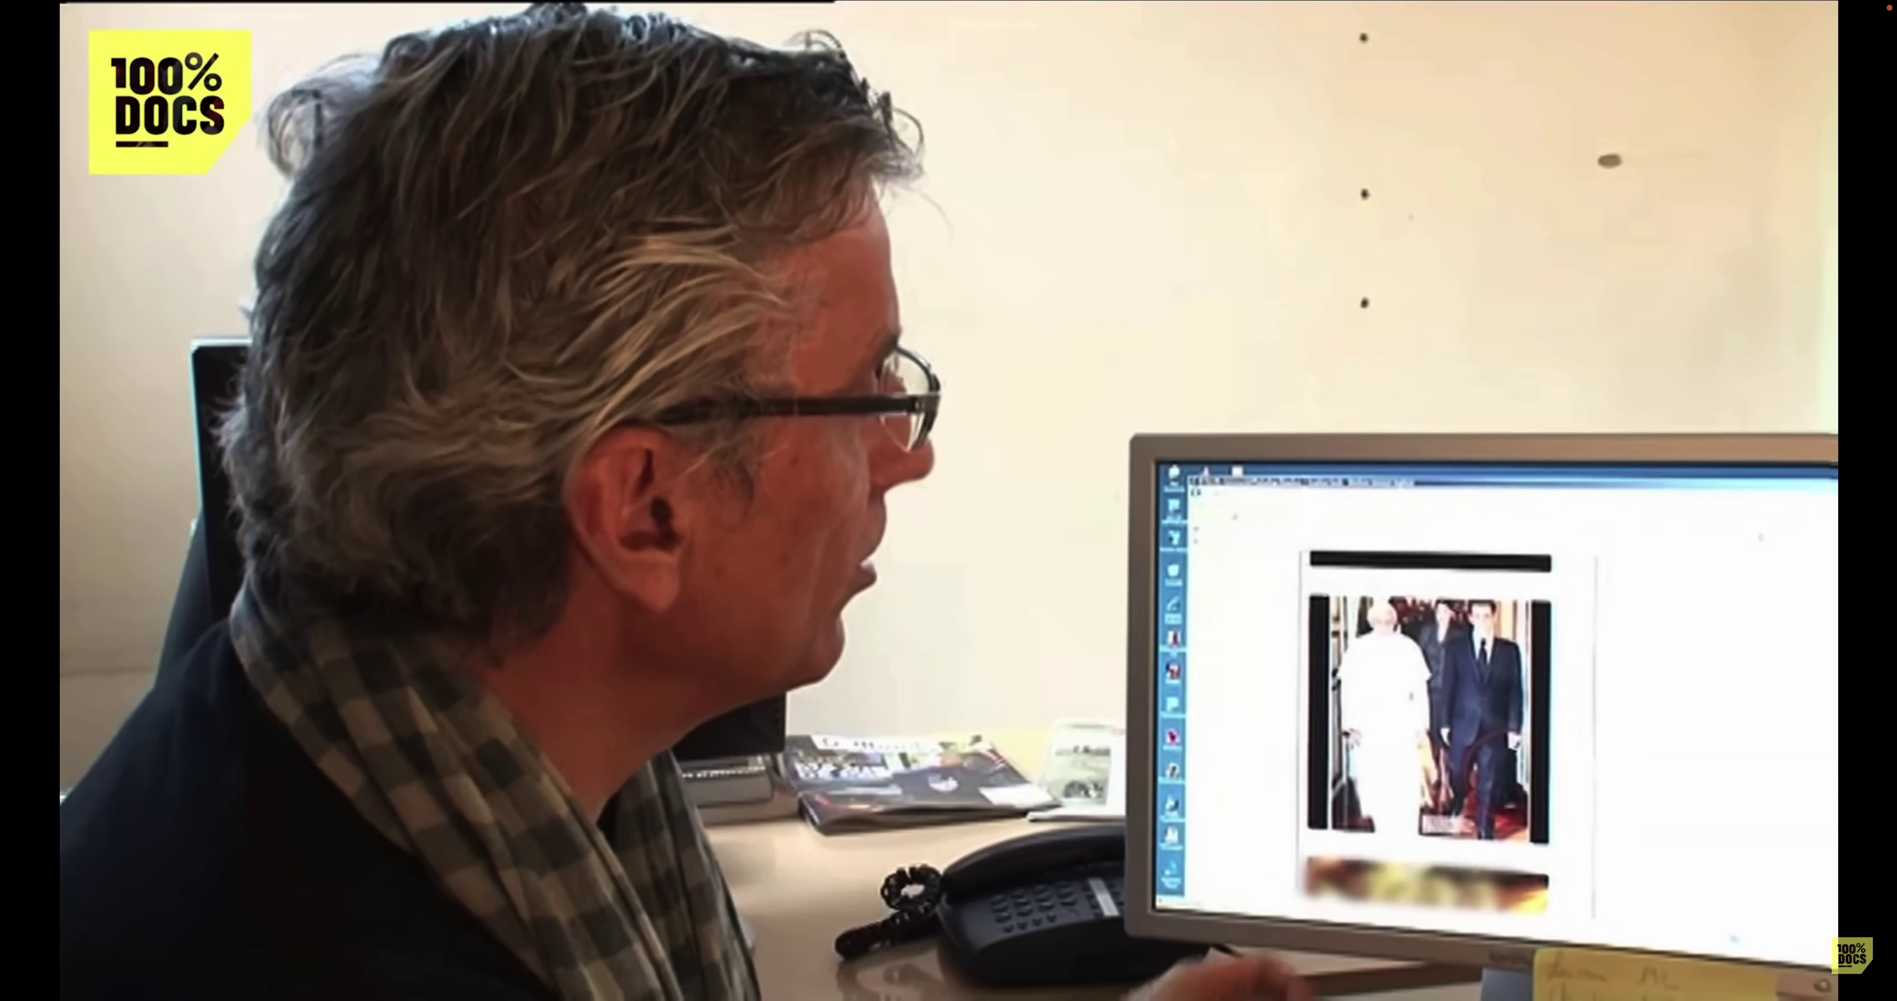
- Search Google Images for "photoshop disasters printed" and preview the Facebook magazine collage and the Pinterest MEGA magazine cover
key("super+Tab")
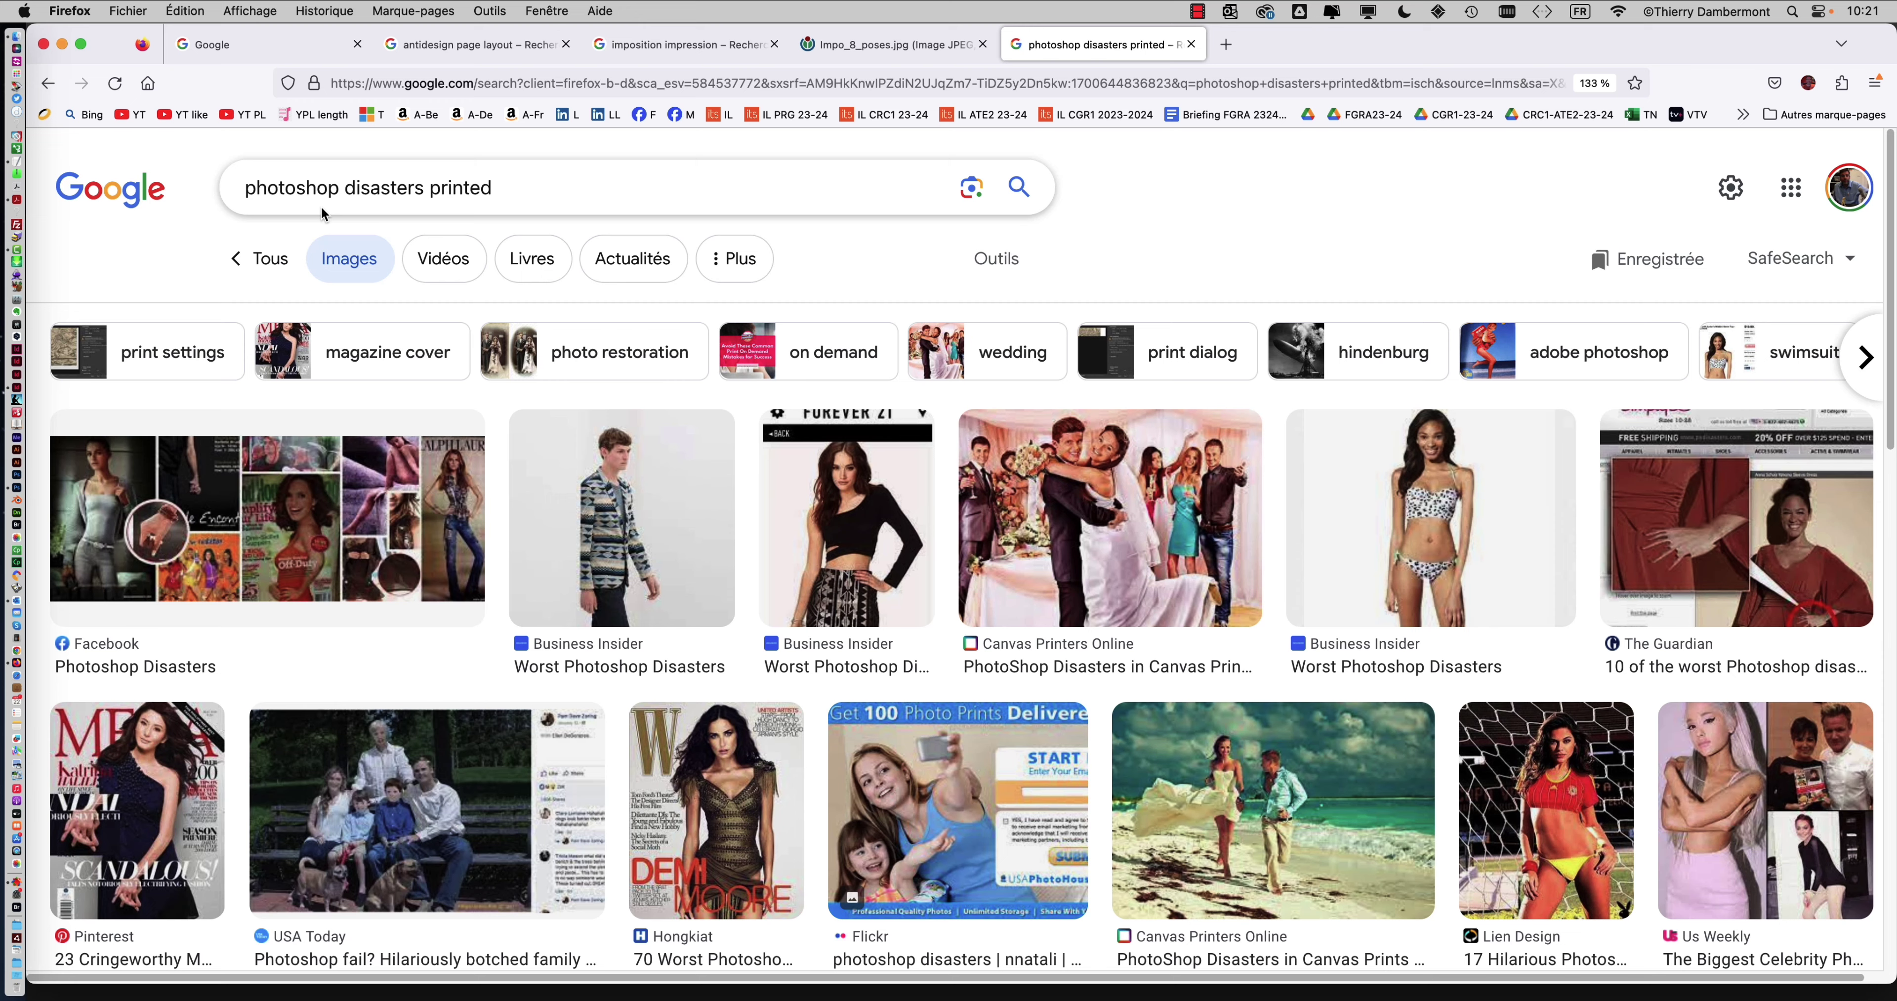
left_click(190, 520)
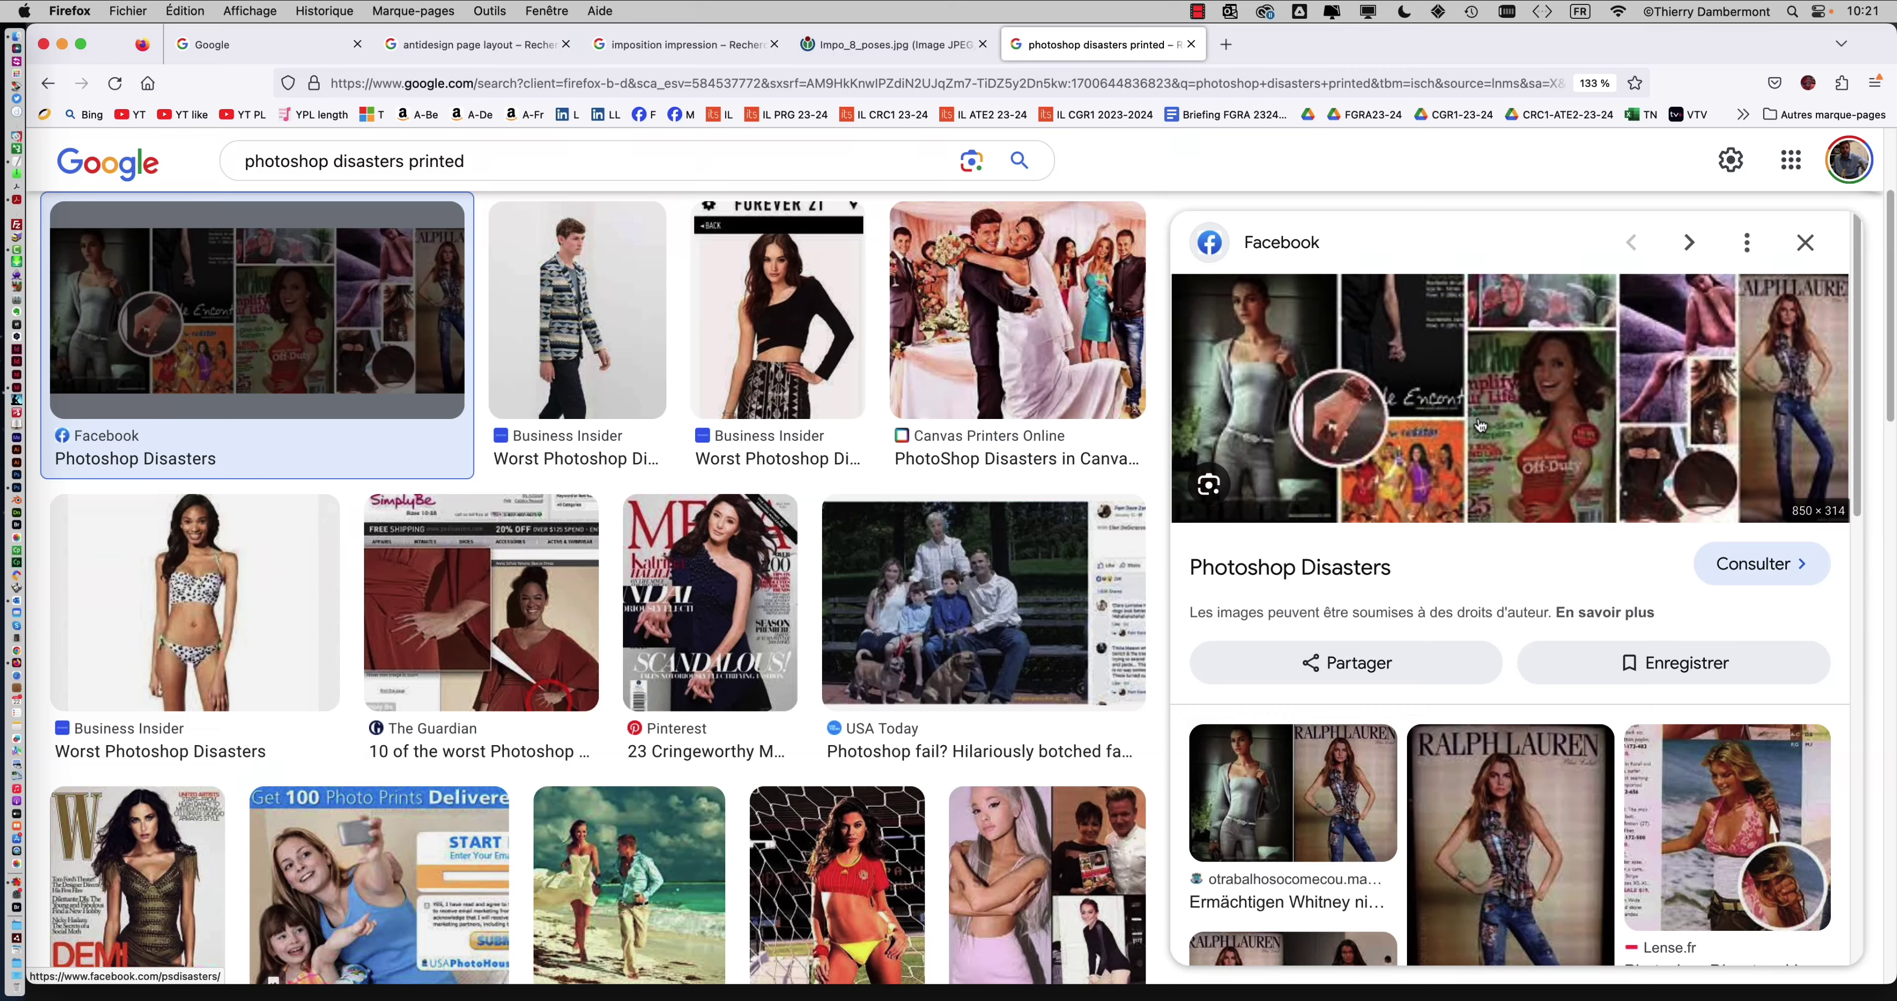
scroll(681, 476, "down", 1)
left_click(711, 581)
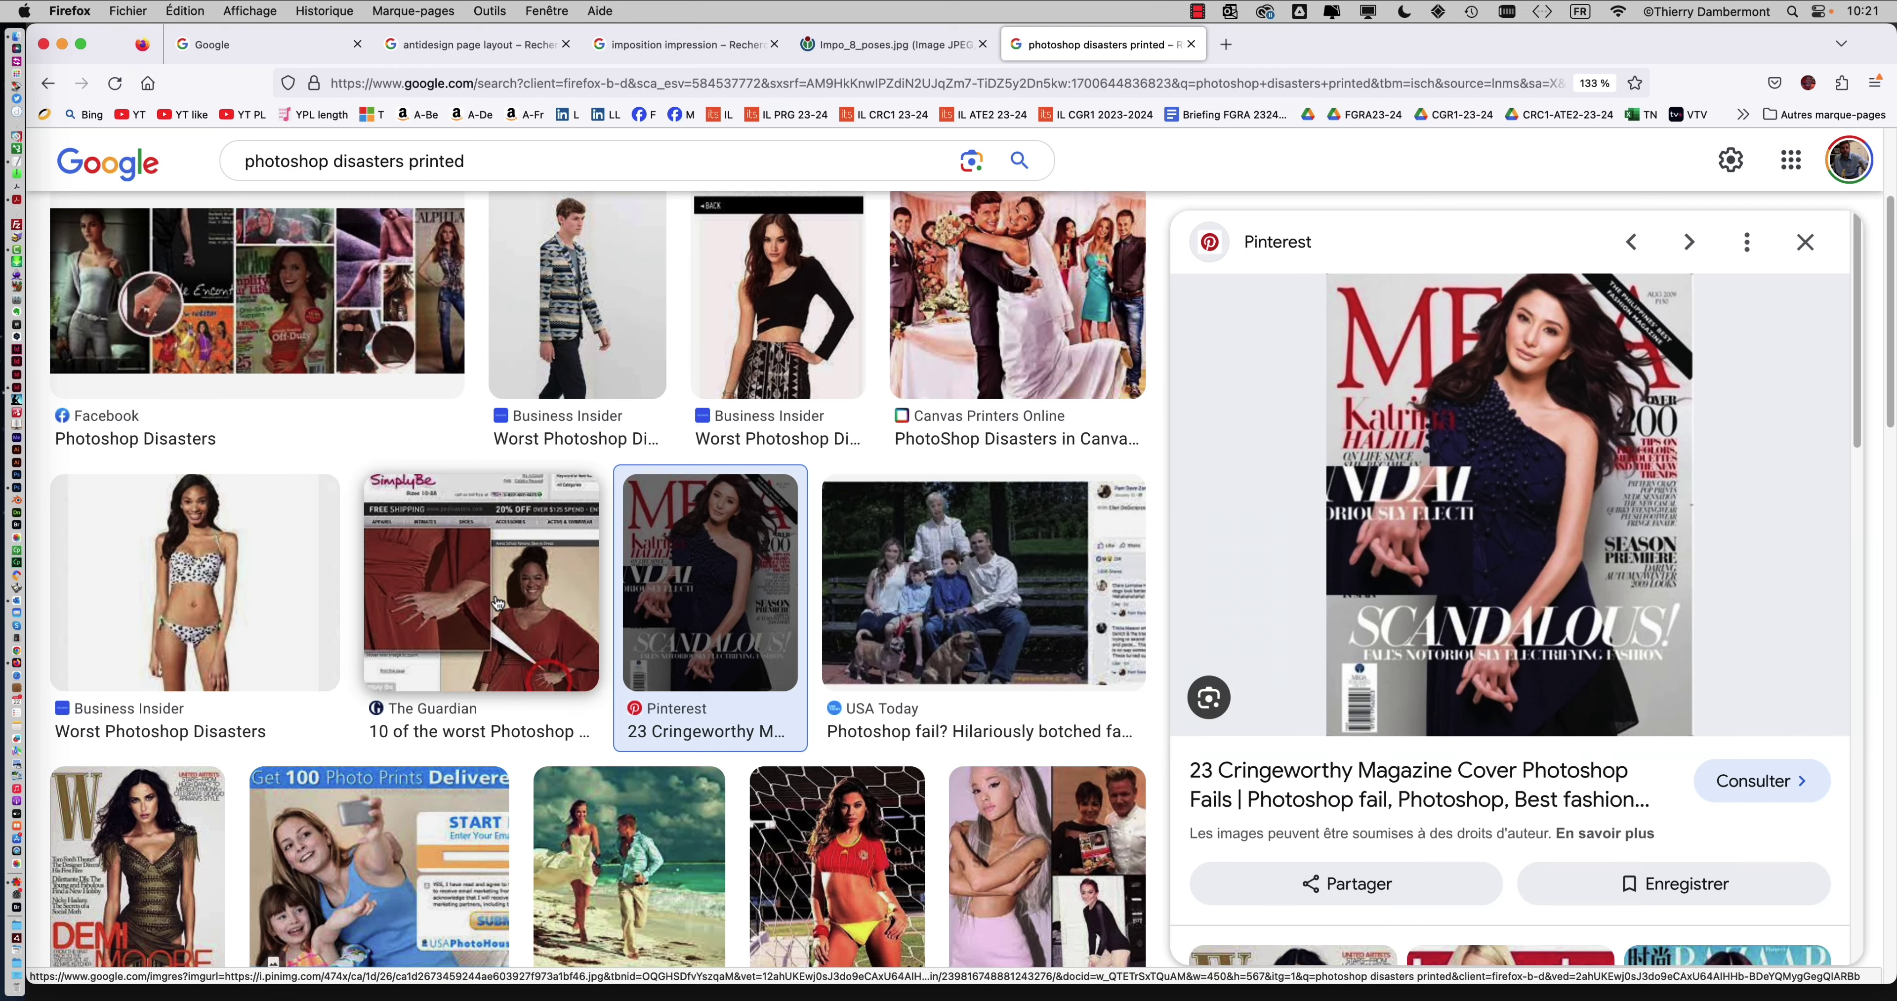
- Look through the remaining "photoshop disasters printed" images, and broaden the search to "photoshop disasters"
scroll(498, 603, "down", 5)
scroll(498, 603, "down", 3)
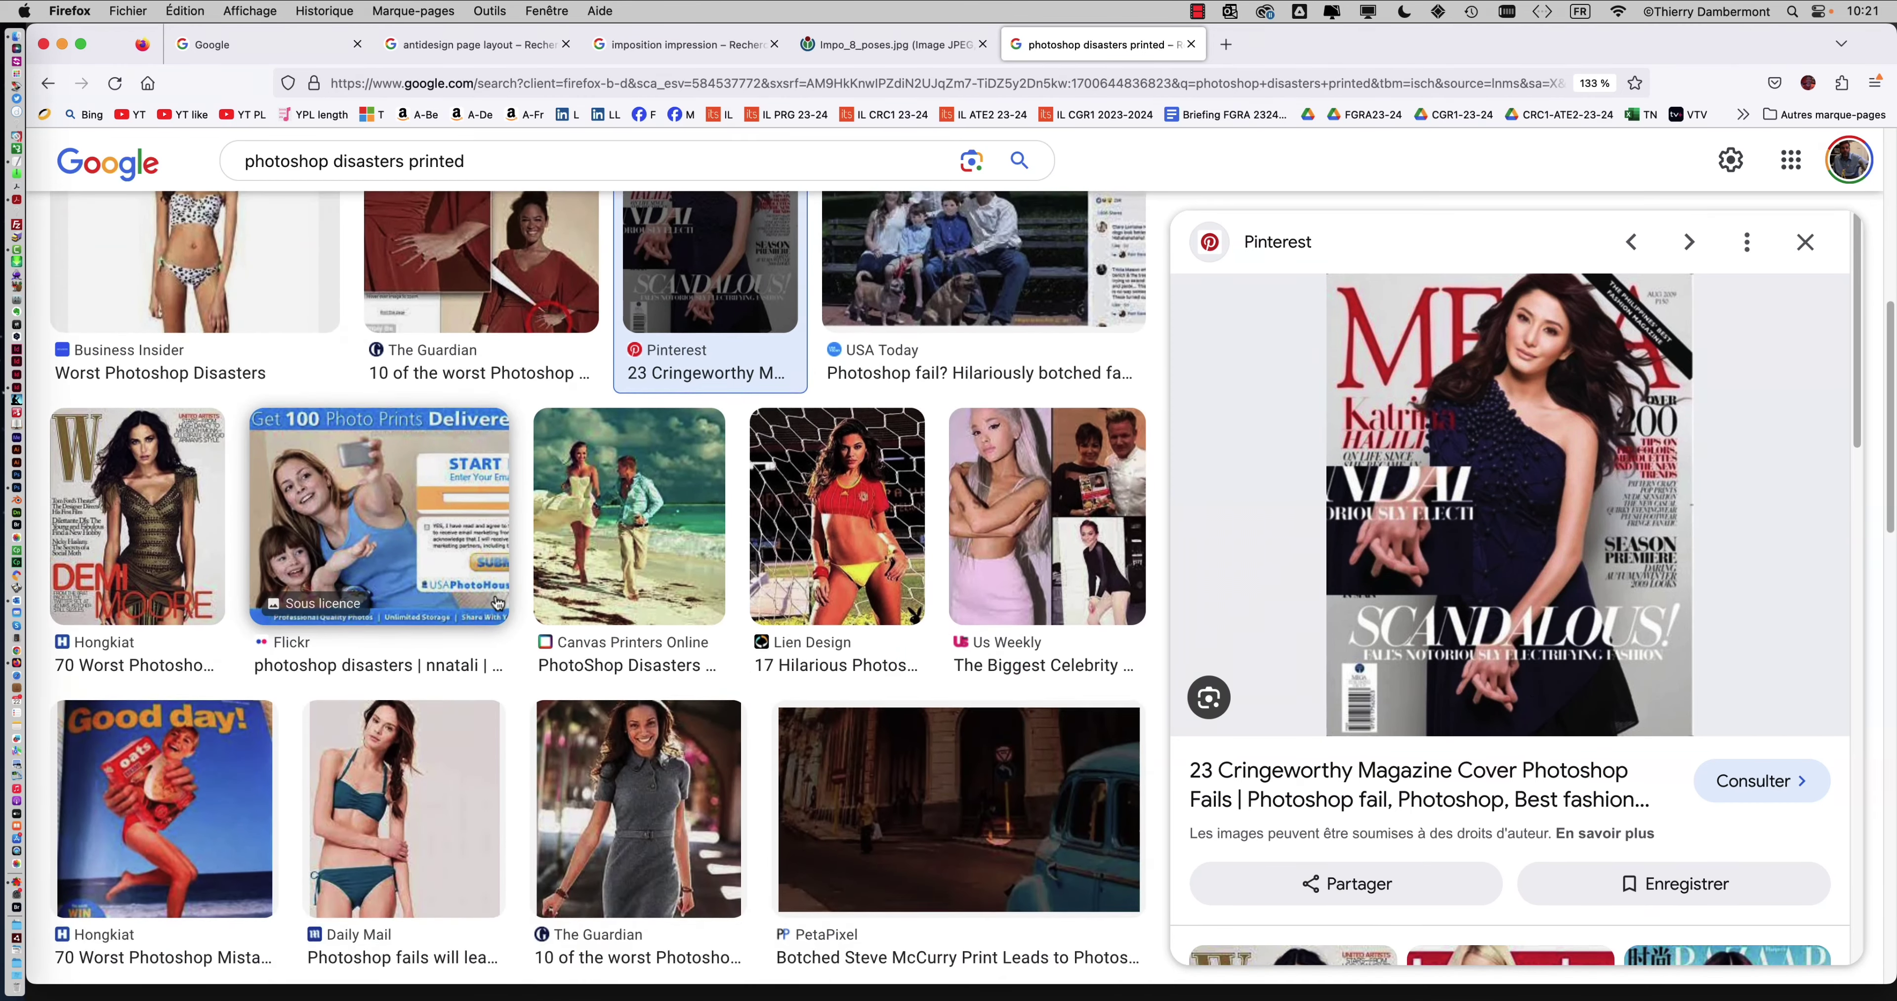
scroll(498, 603, "down", 7)
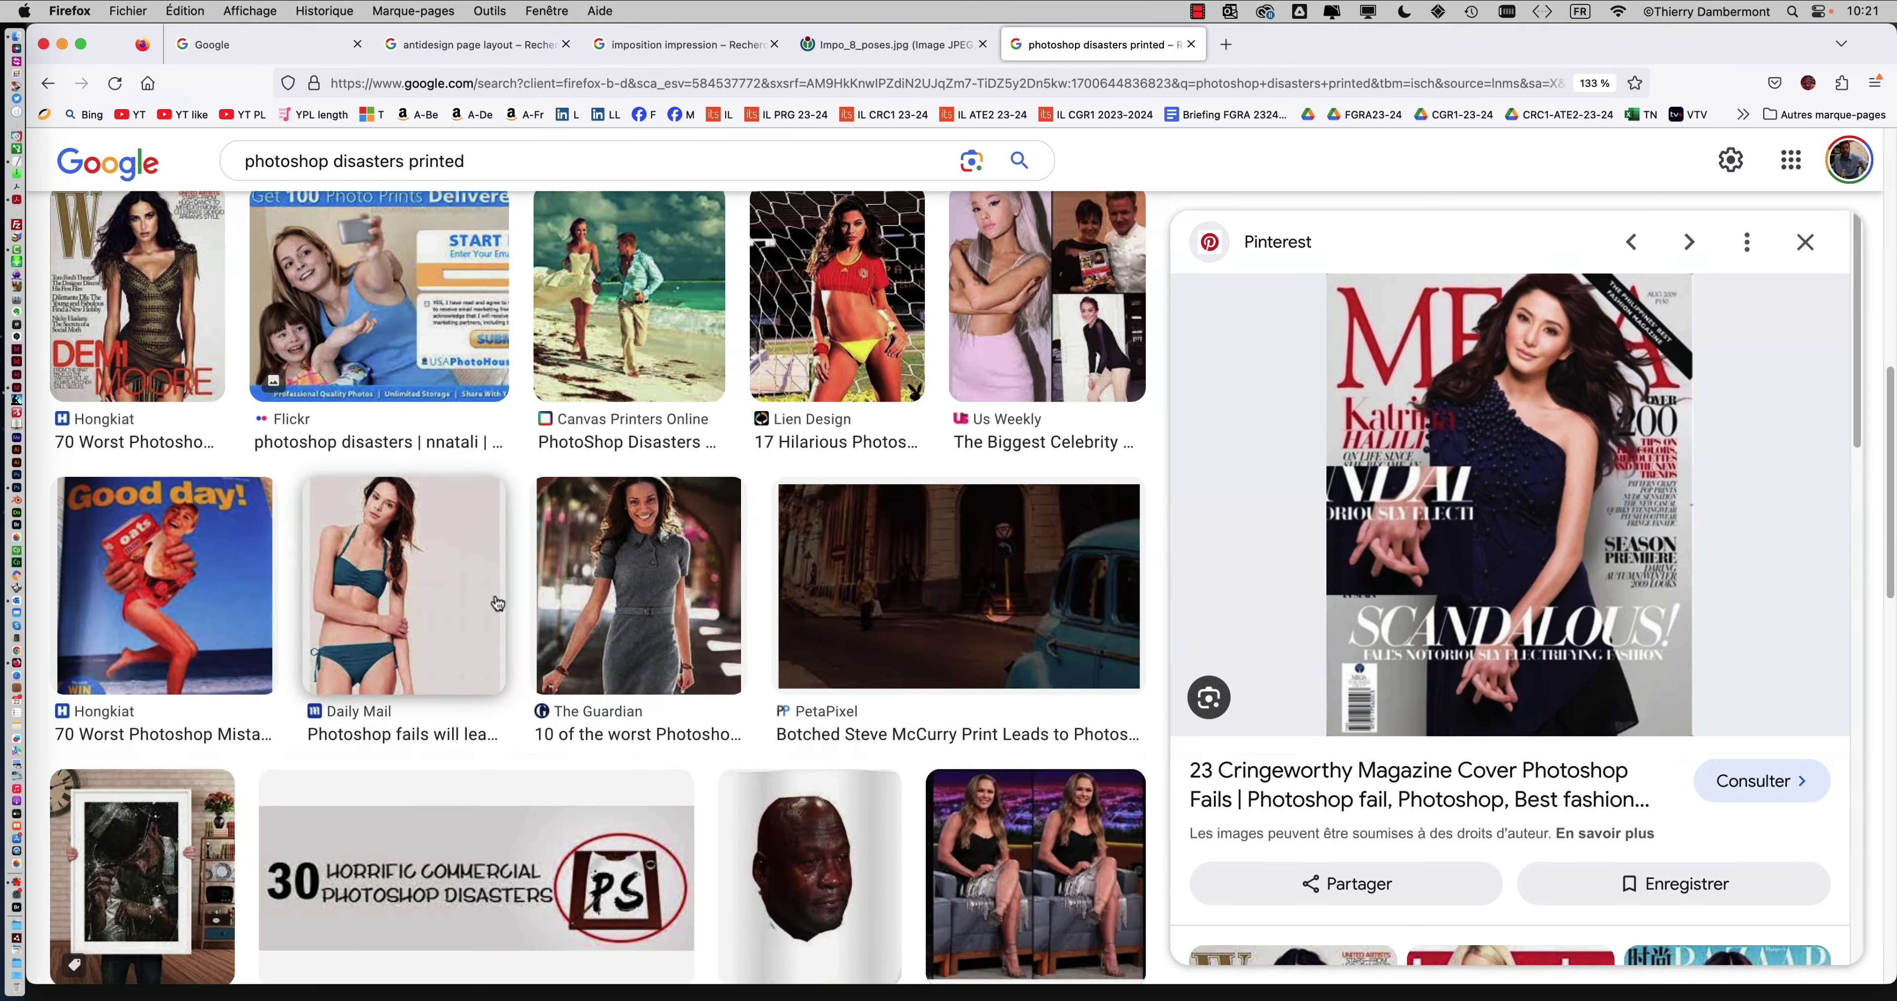
scroll(498, 603, "down", 11)
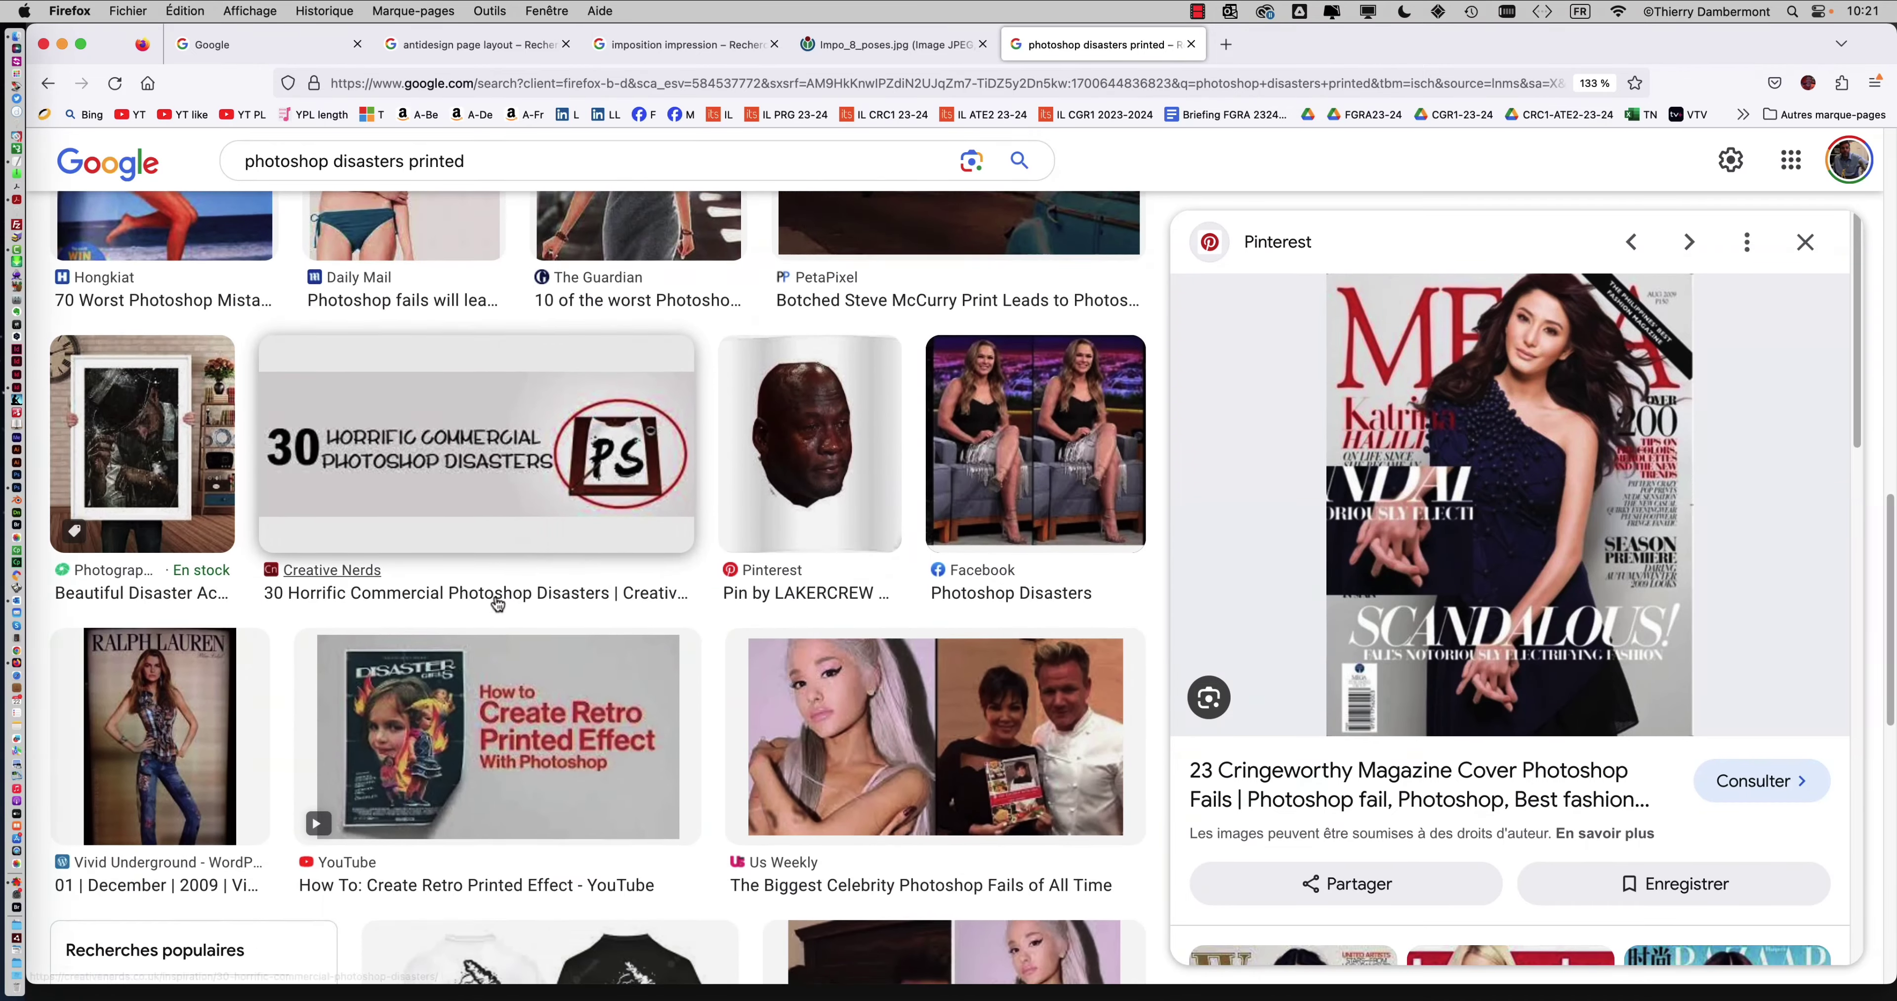
scroll(497, 604, "down", 4)
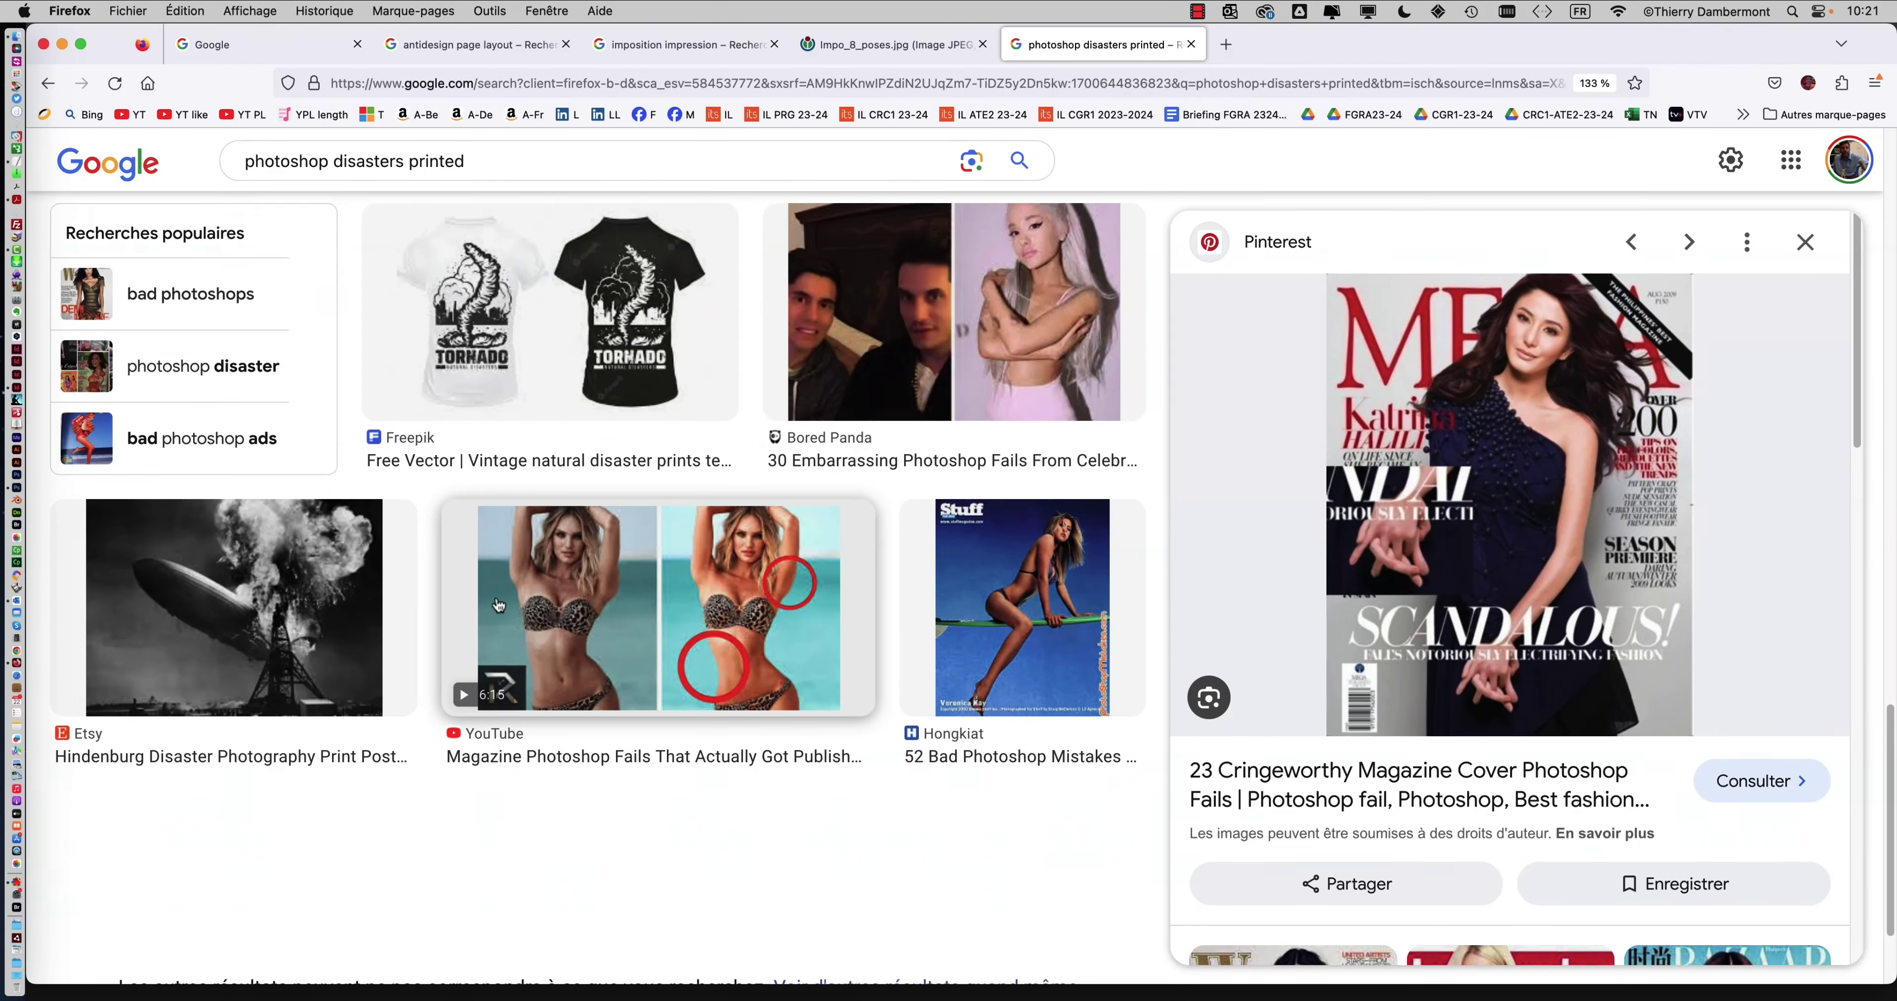
scroll(498, 603, "up", 20)
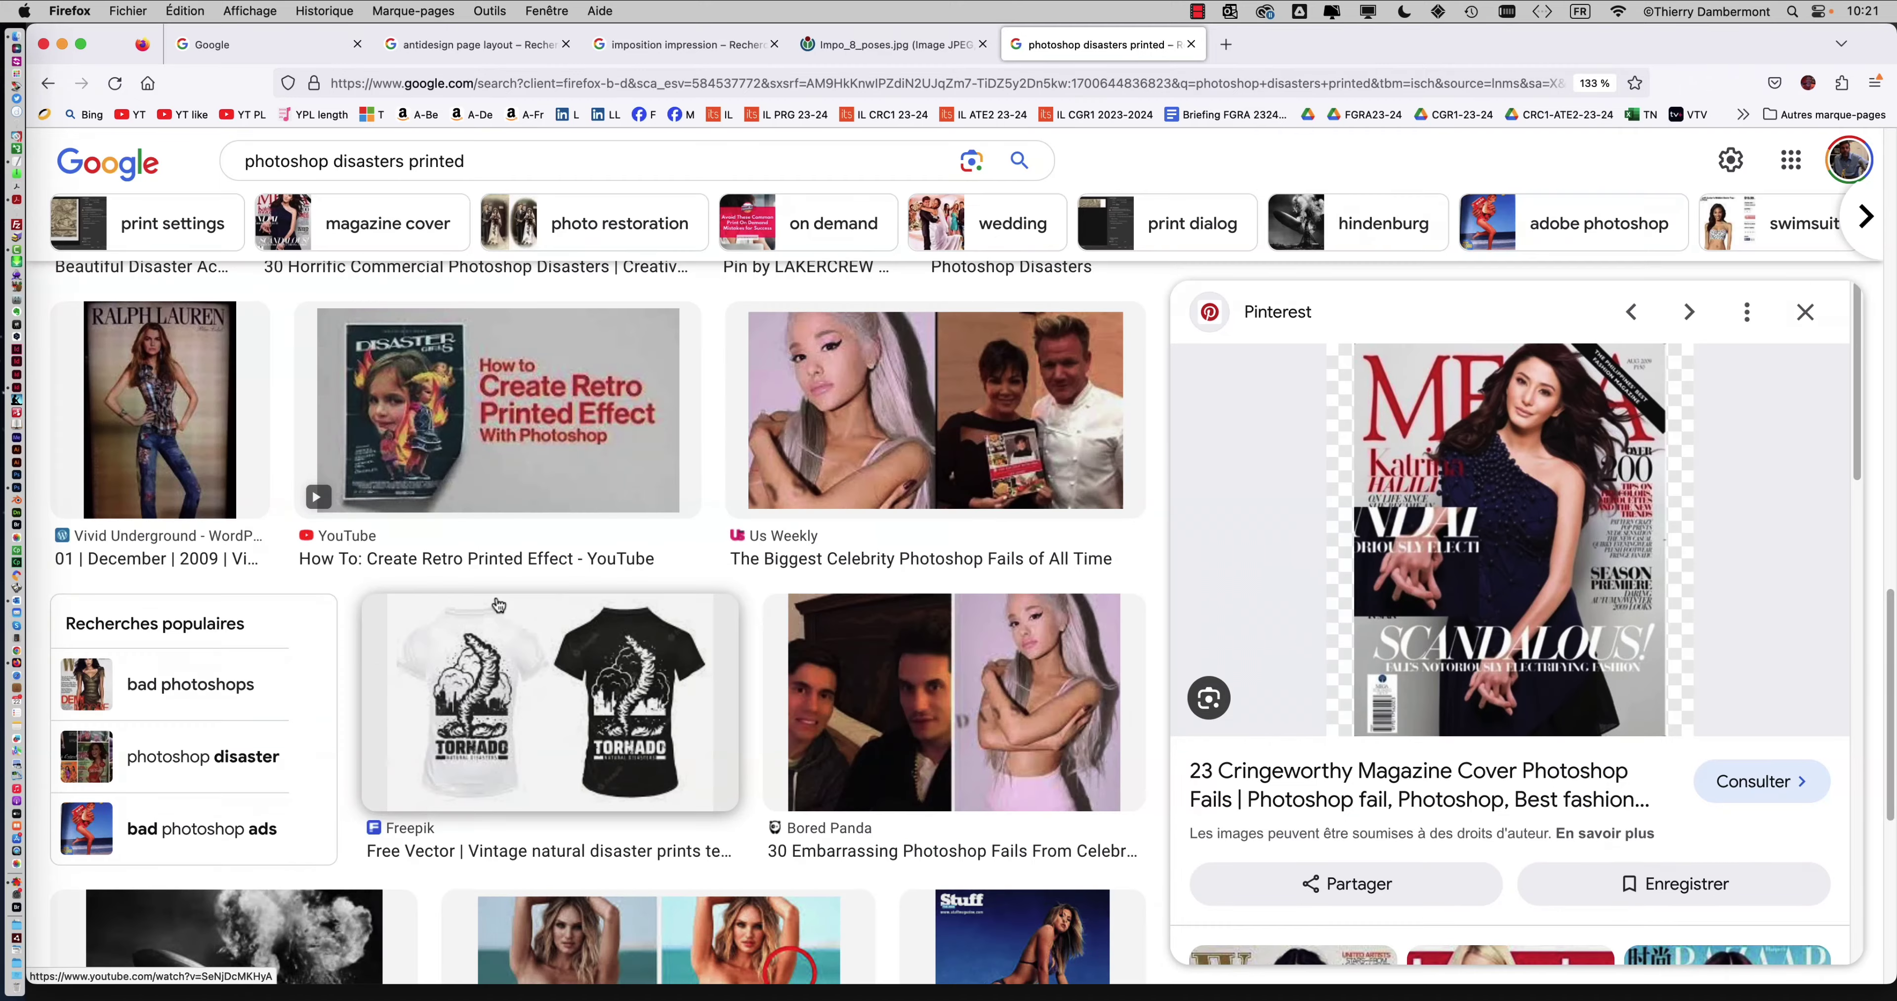
scroll(499, 600, "up", 4)
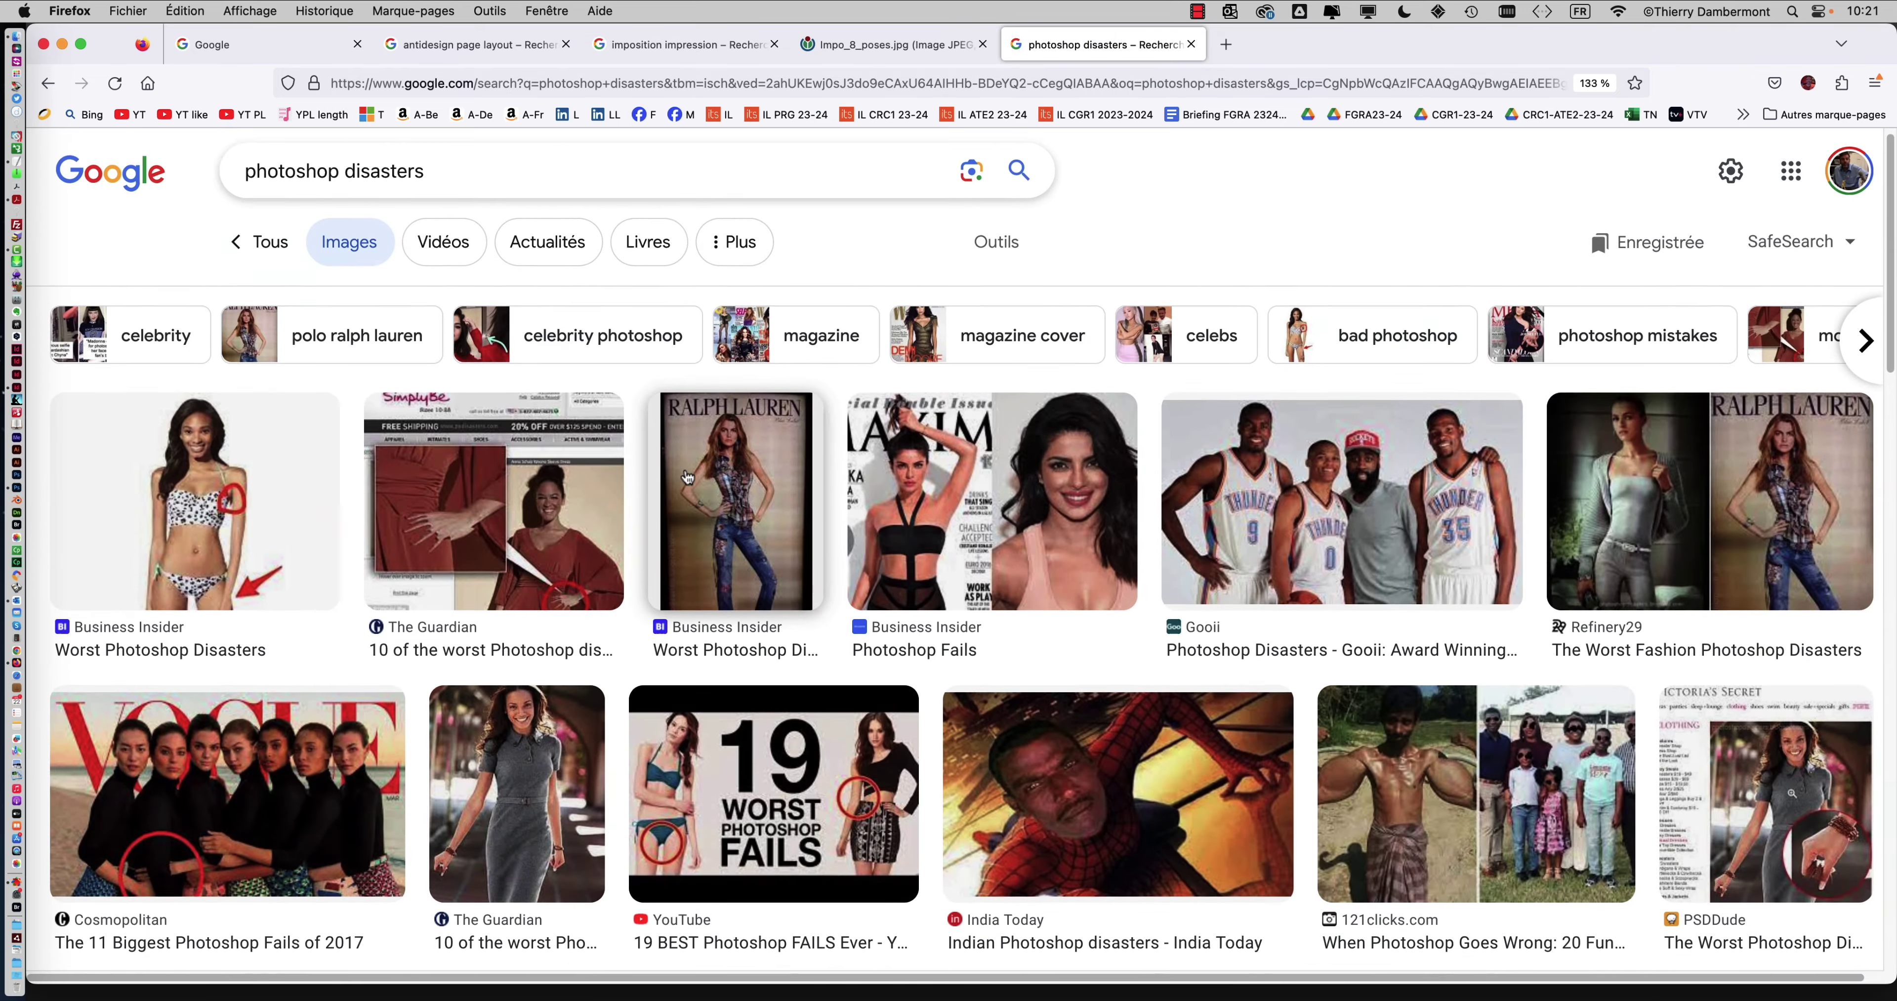
- Look through the first rows of "photoshop disasters" images and preview the Lense.fr example of a catalogue page with a faulty hand
scroll(810, 574, "down", 2)
scroll(889, 632, "down", 3)
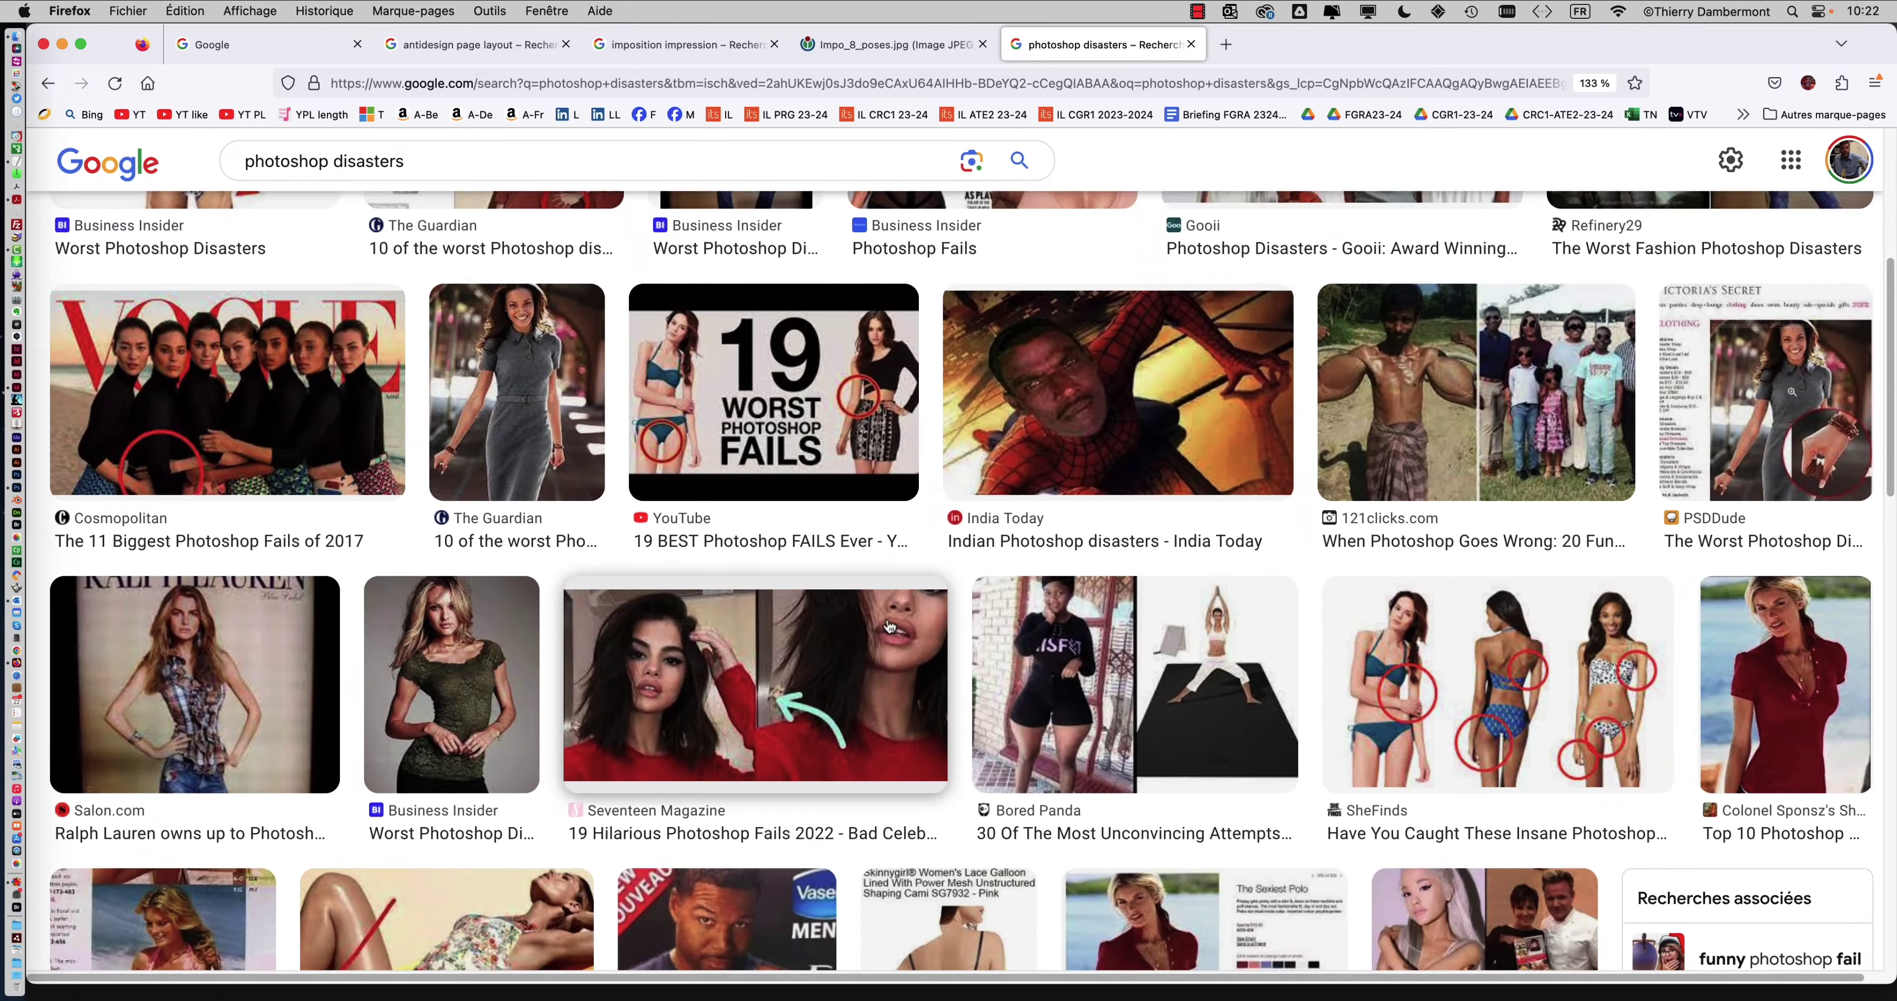
scroll(887, 618, "down", 4)
scroll(890, 615, "down", 4)
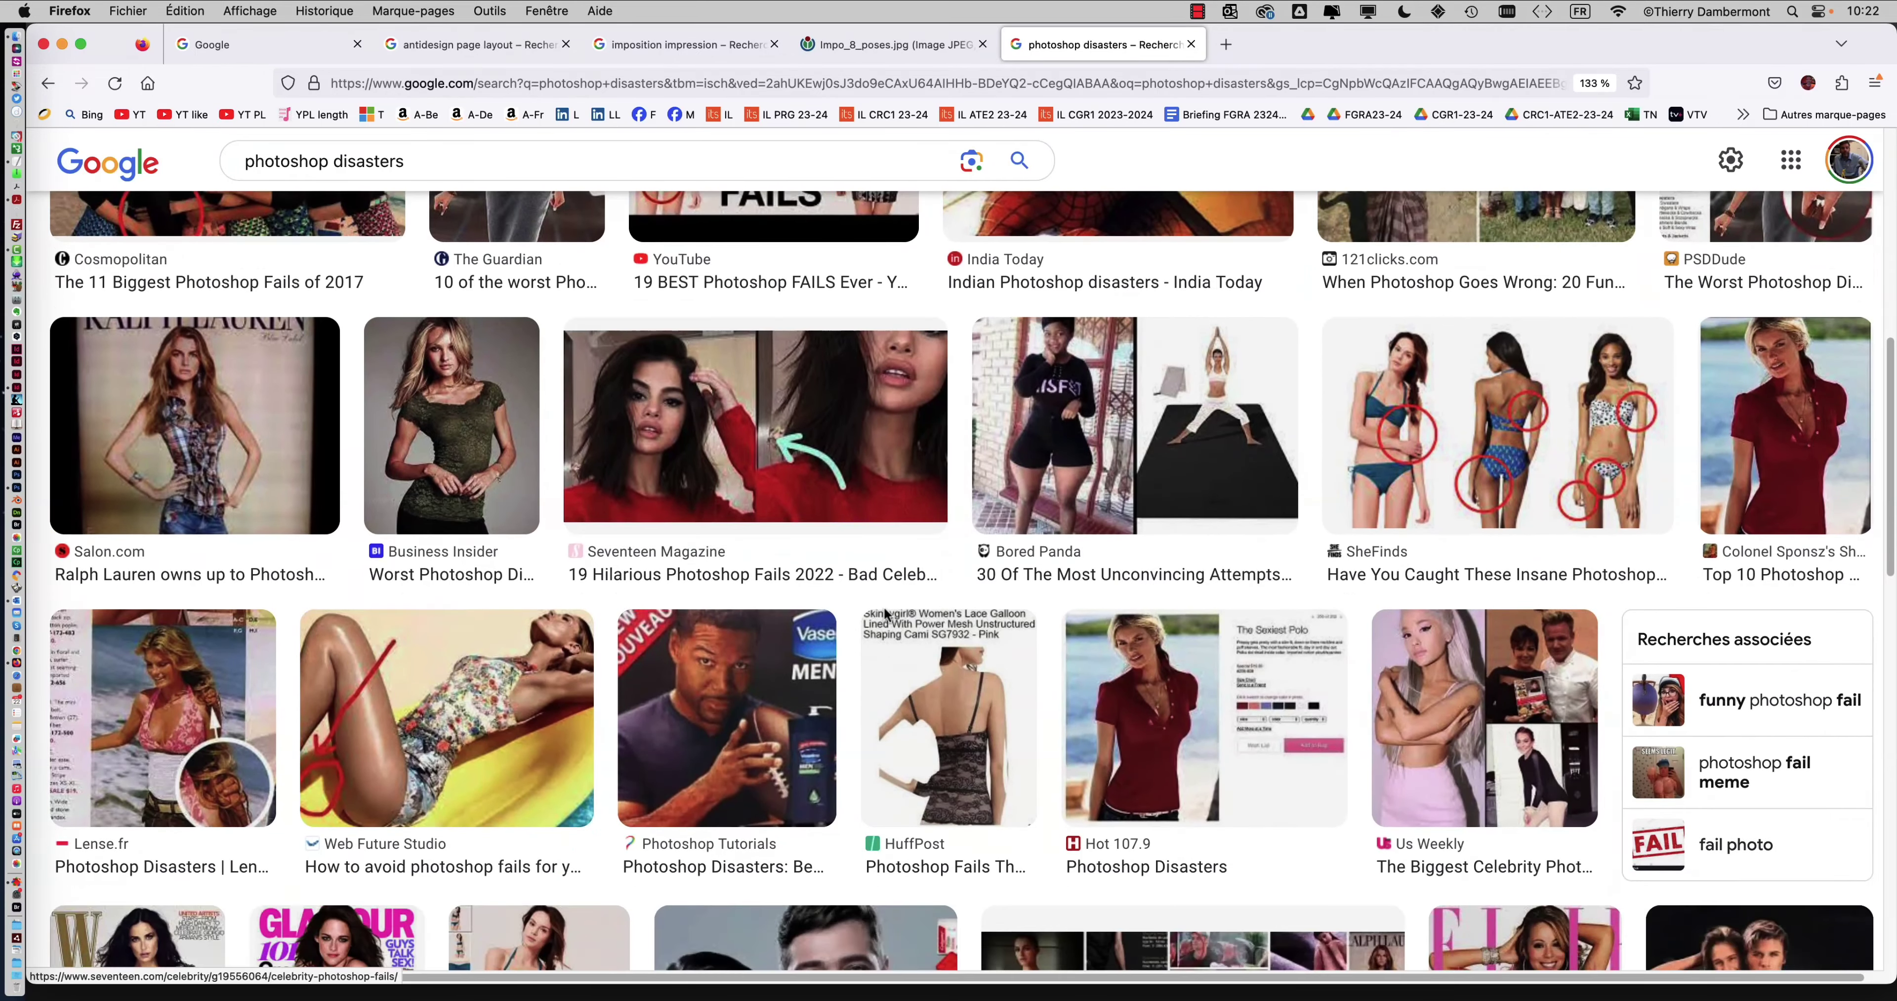
scroll(887, 610, "down", 2)
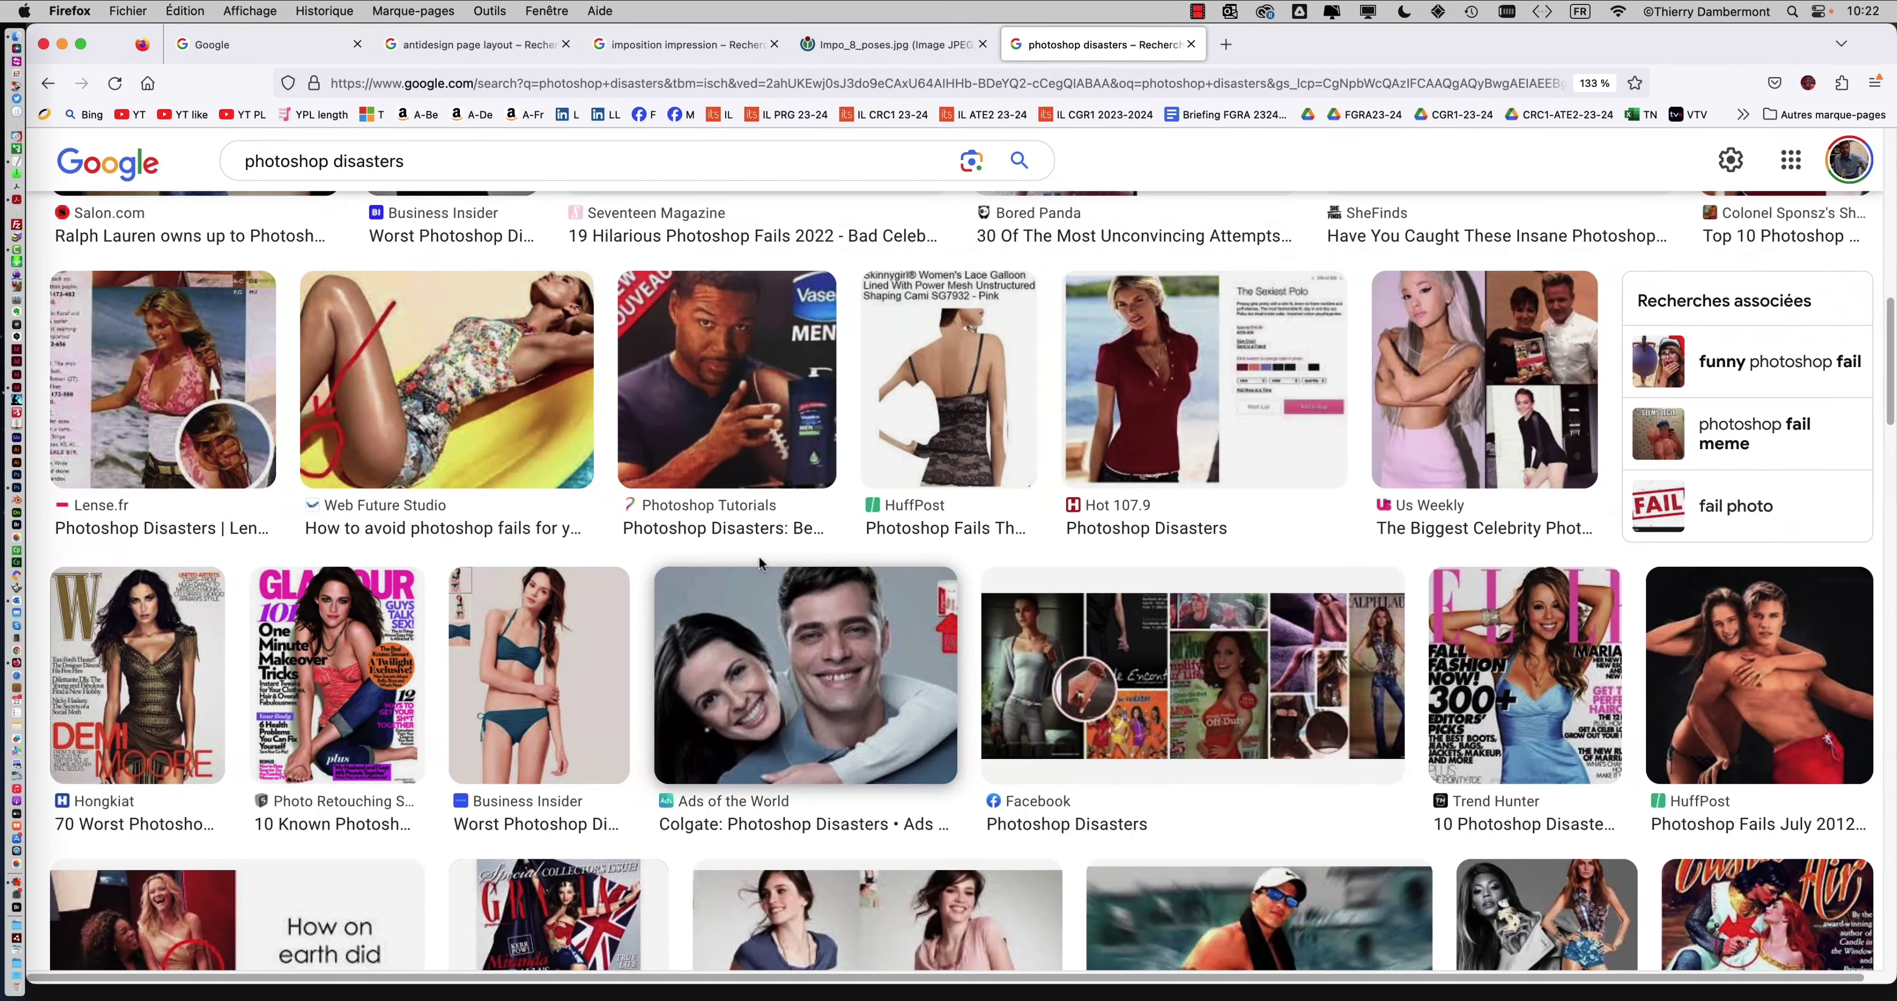
left_click(174, 382)
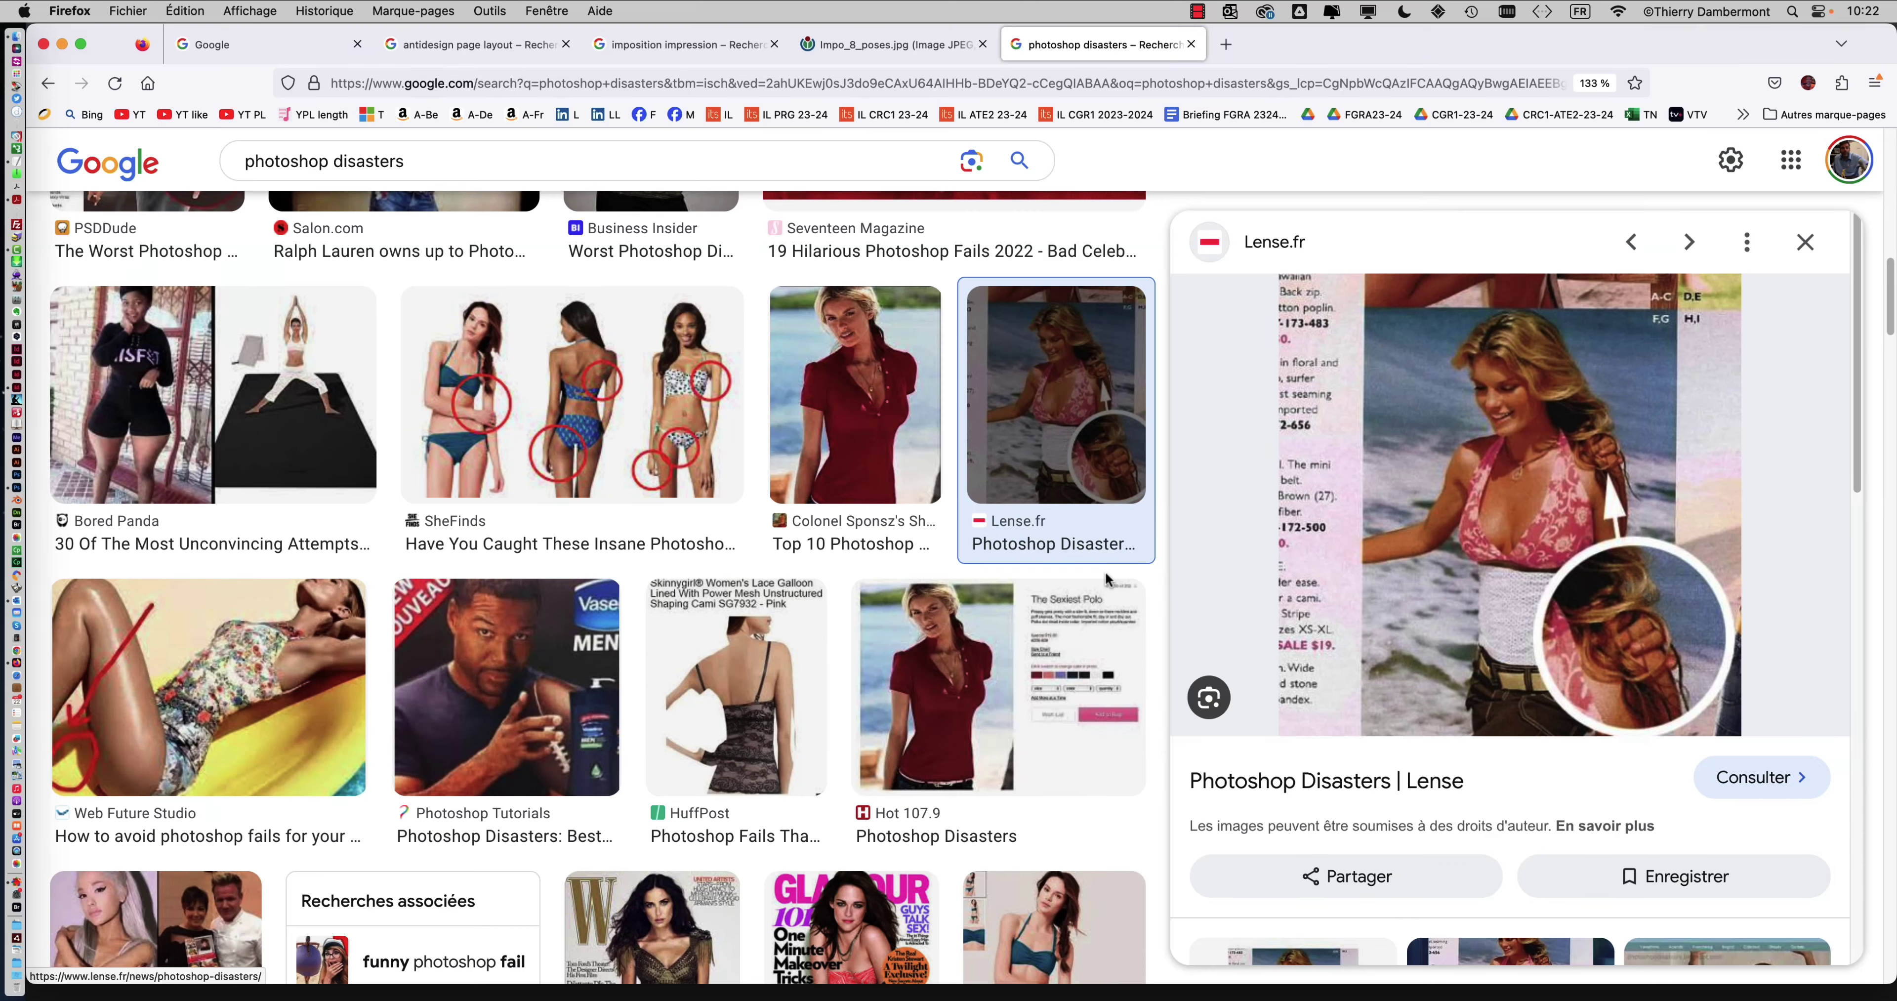
- Examine more retouching mistakes in magazine covers, adverts and celebrity photos further down the image results
scroll(843, 591, "down", 10)
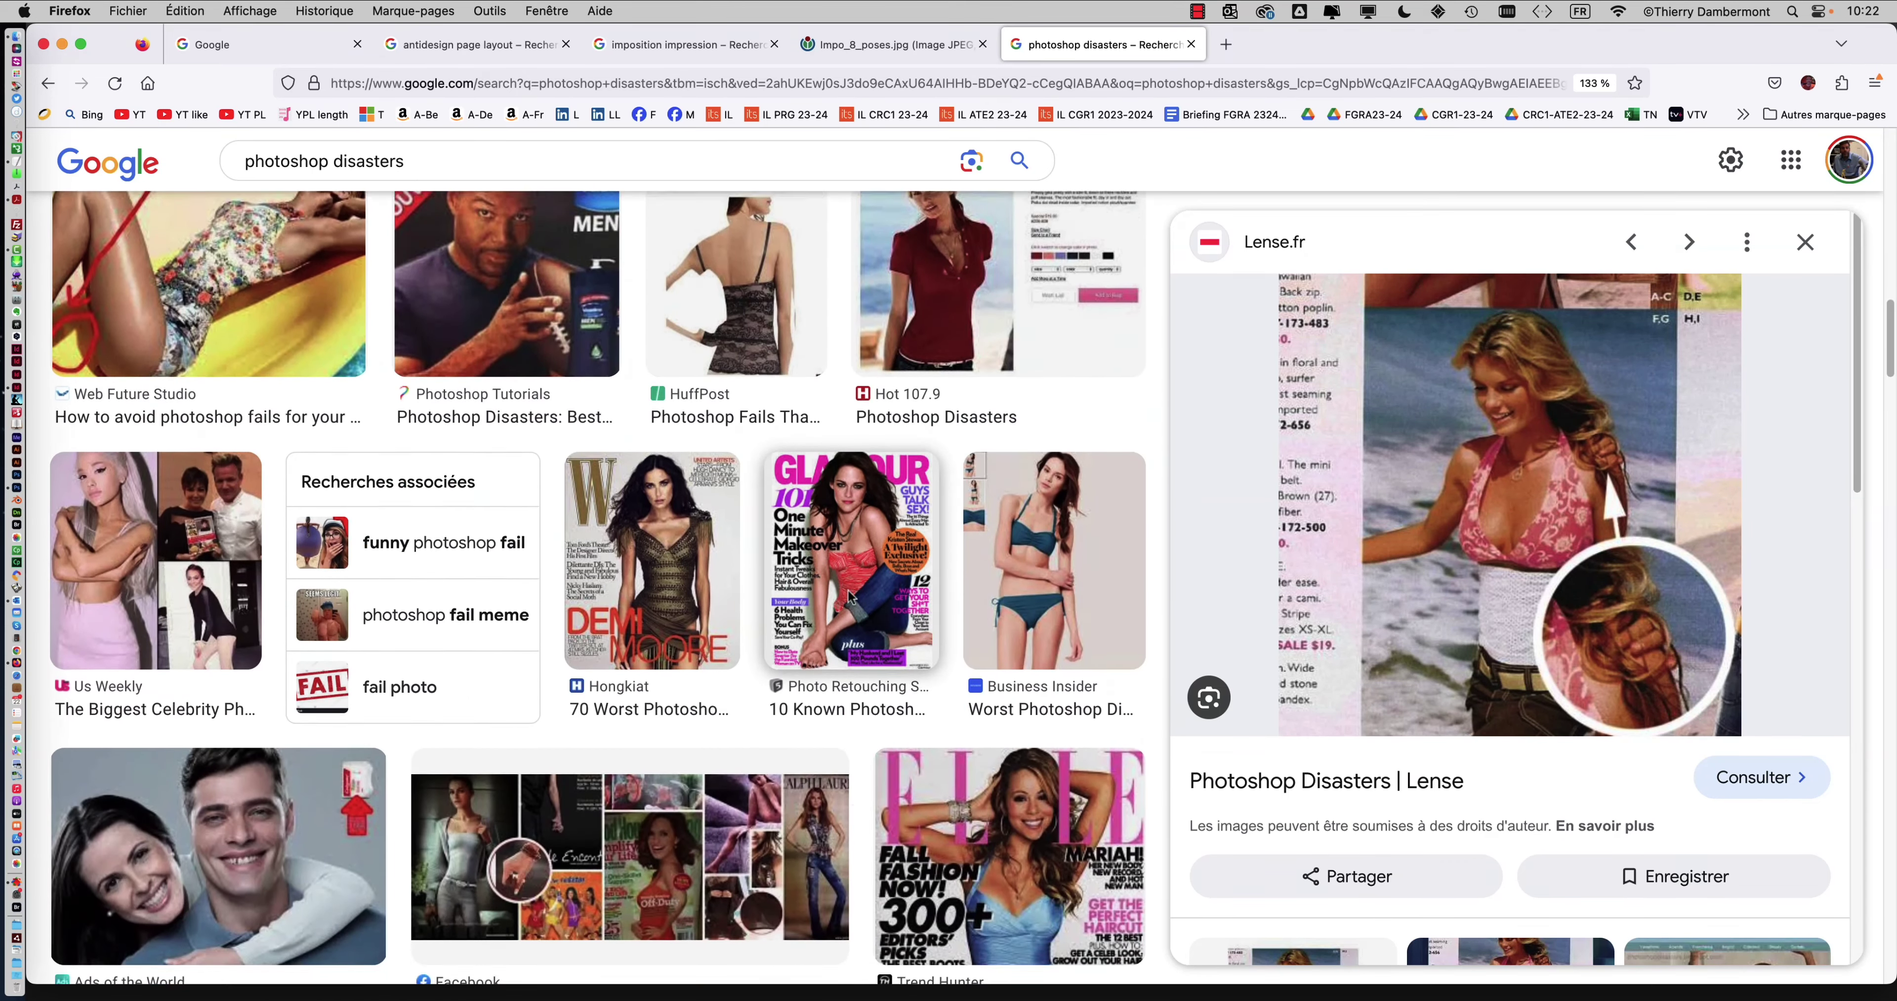
scroll(850, 596, "down", 9)
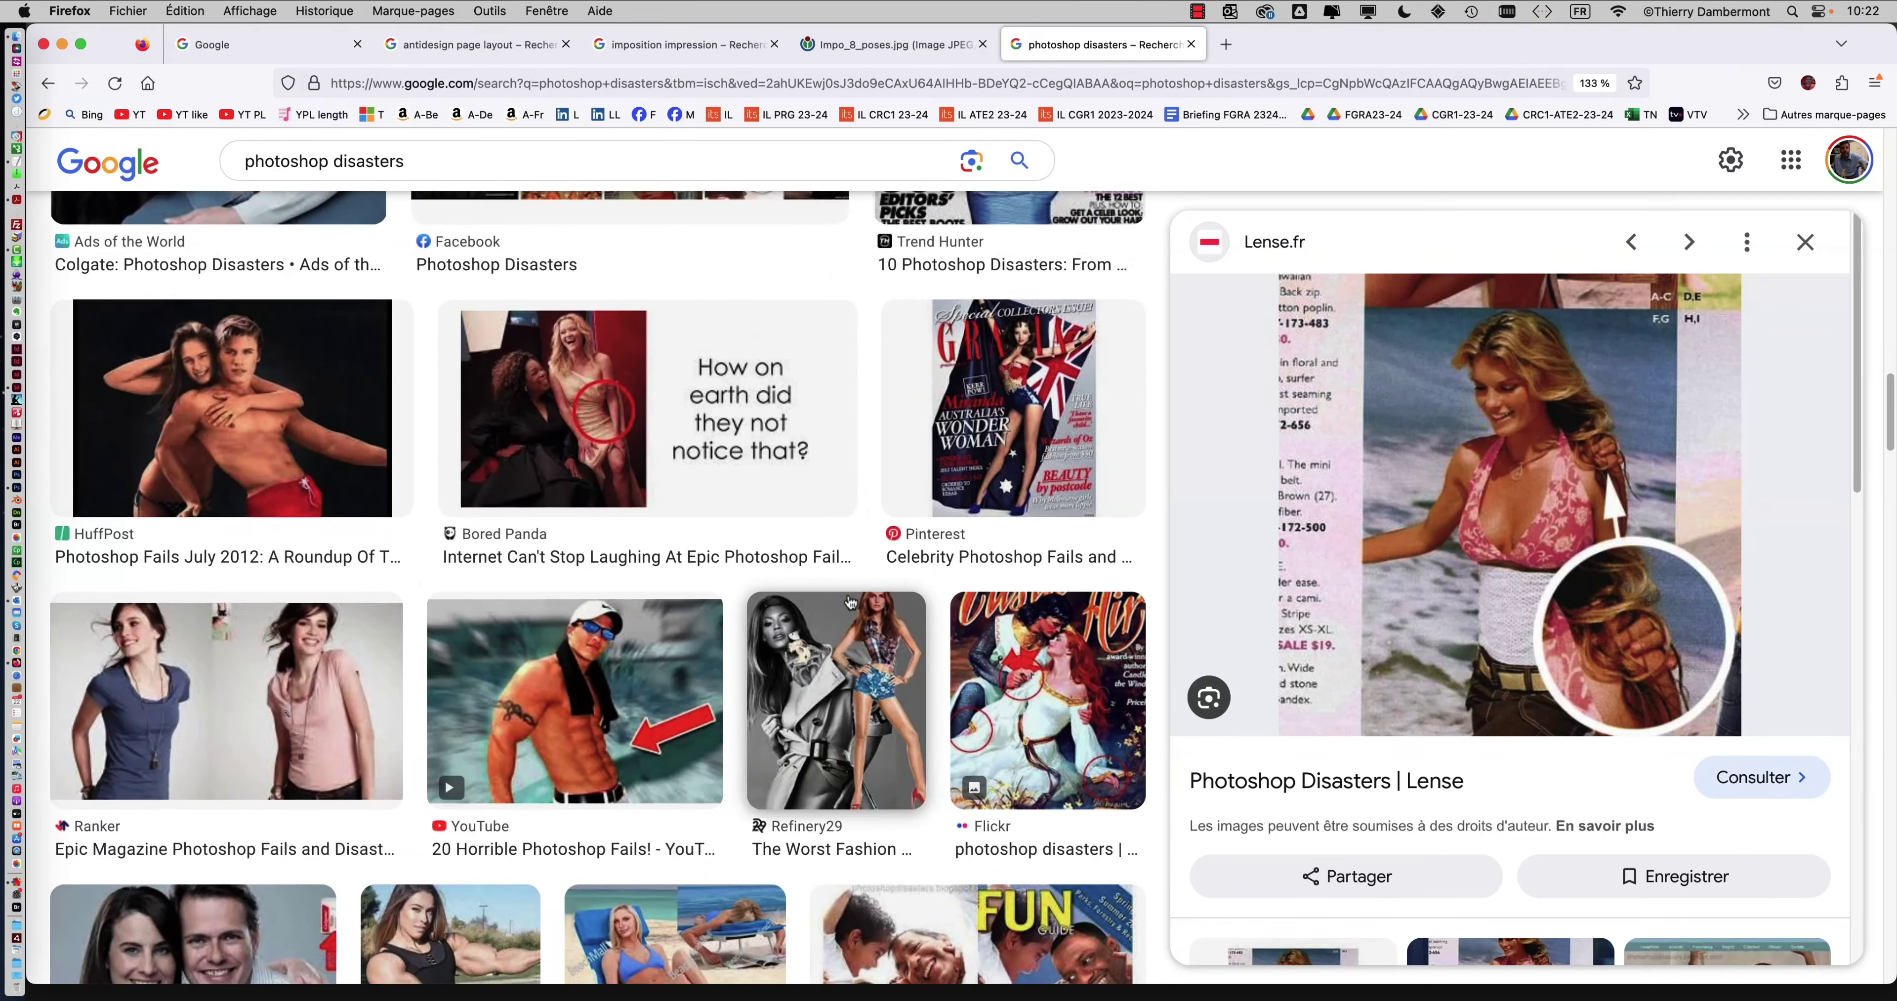
scroll(851, 601, "down", 4)
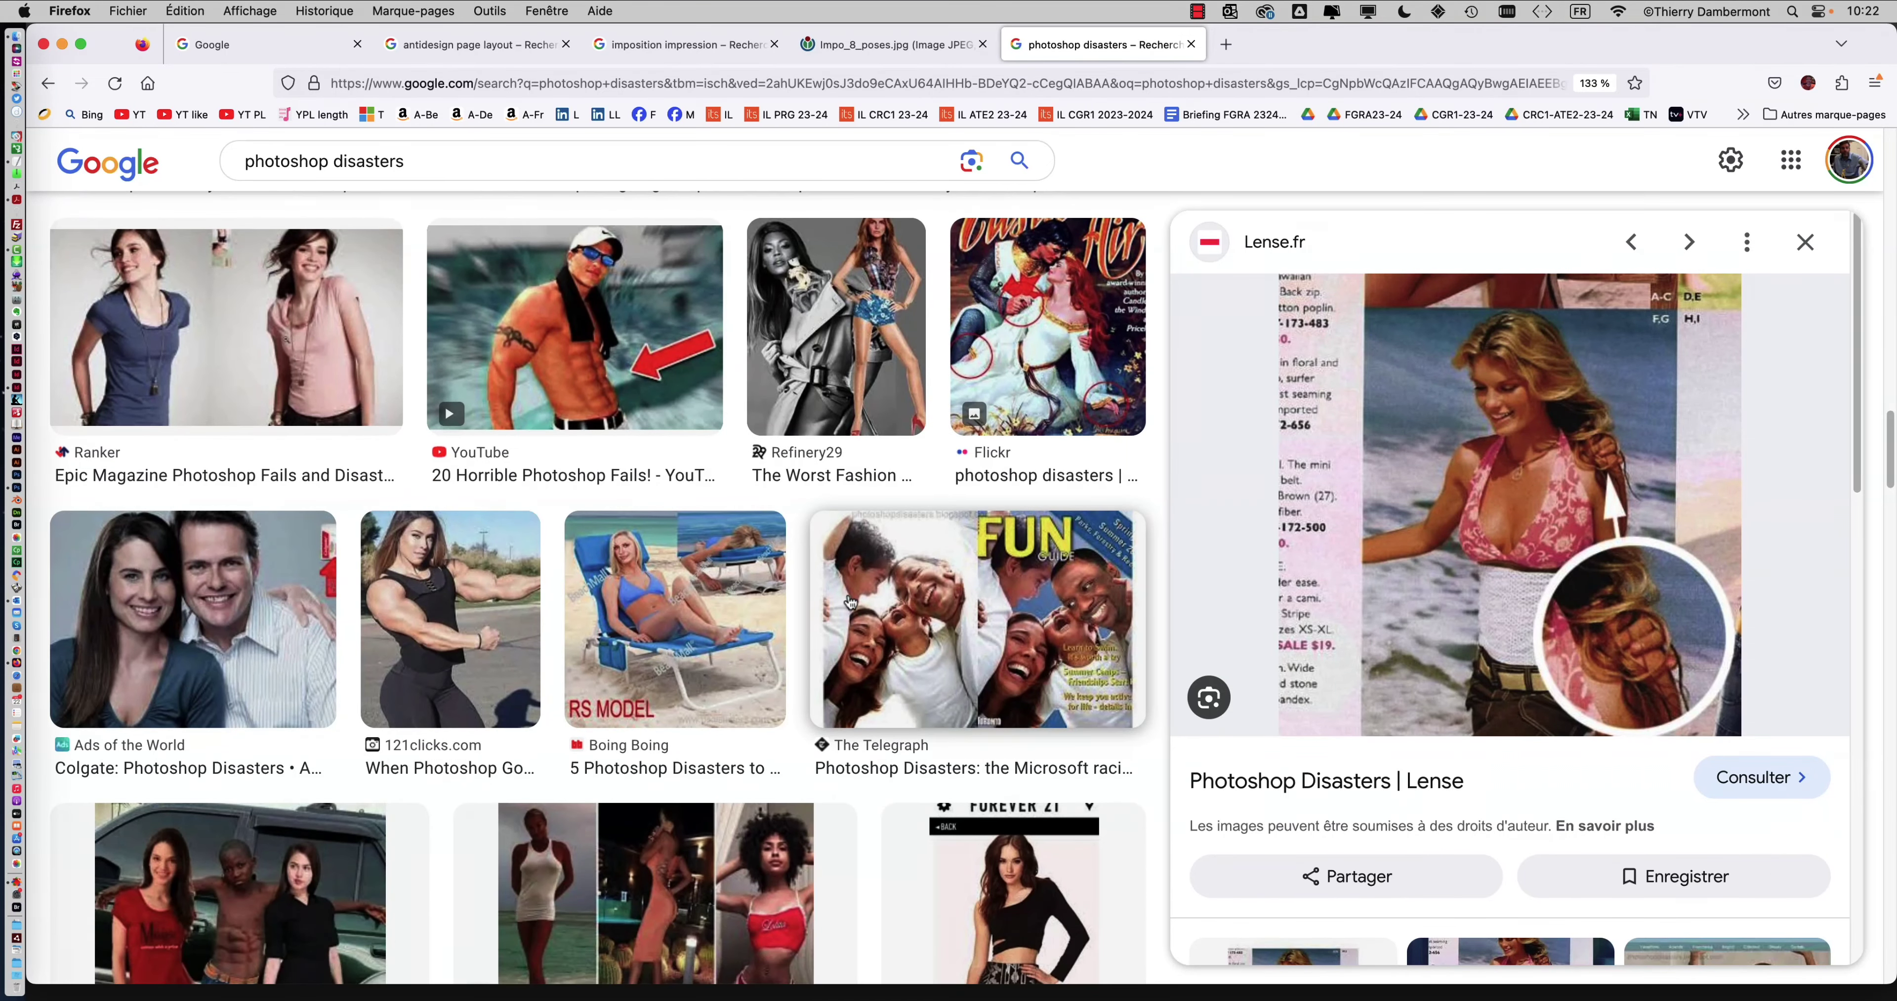
scroll(851, 601, "down", 1)
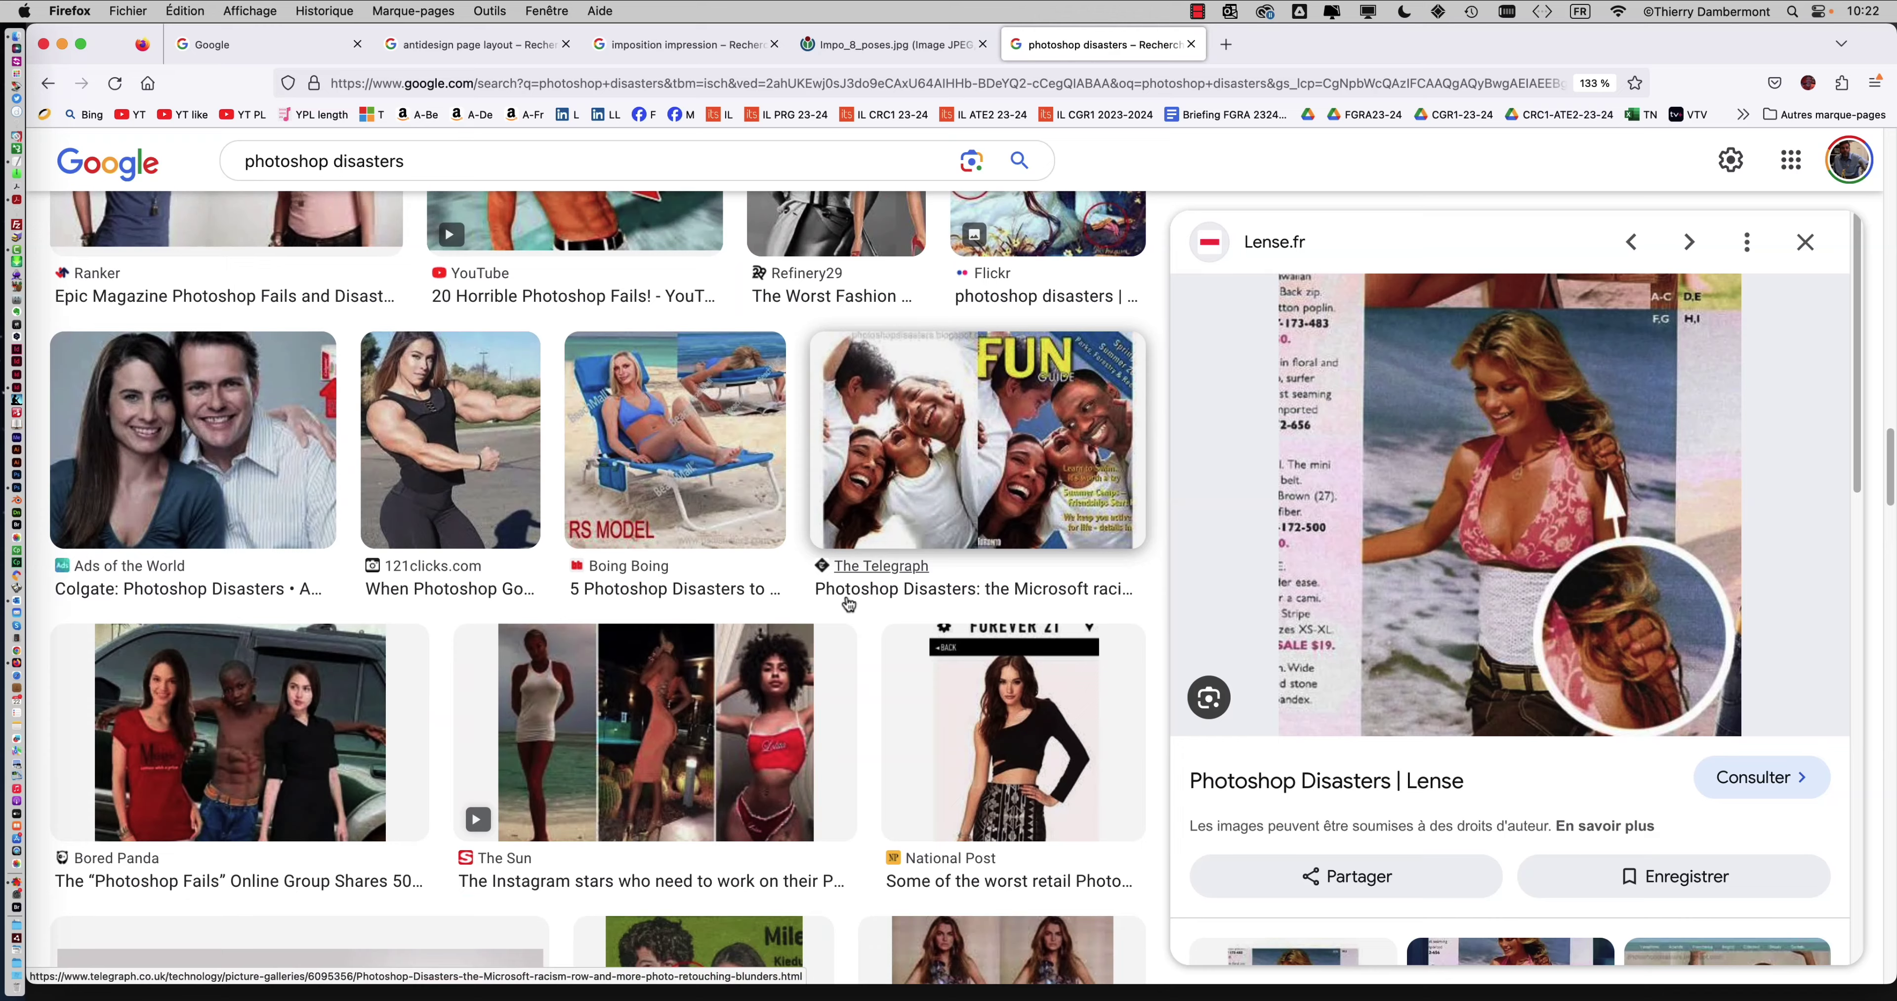
scroll(847, 625, "down", 3)
scroll(838, 651, "down", 5)
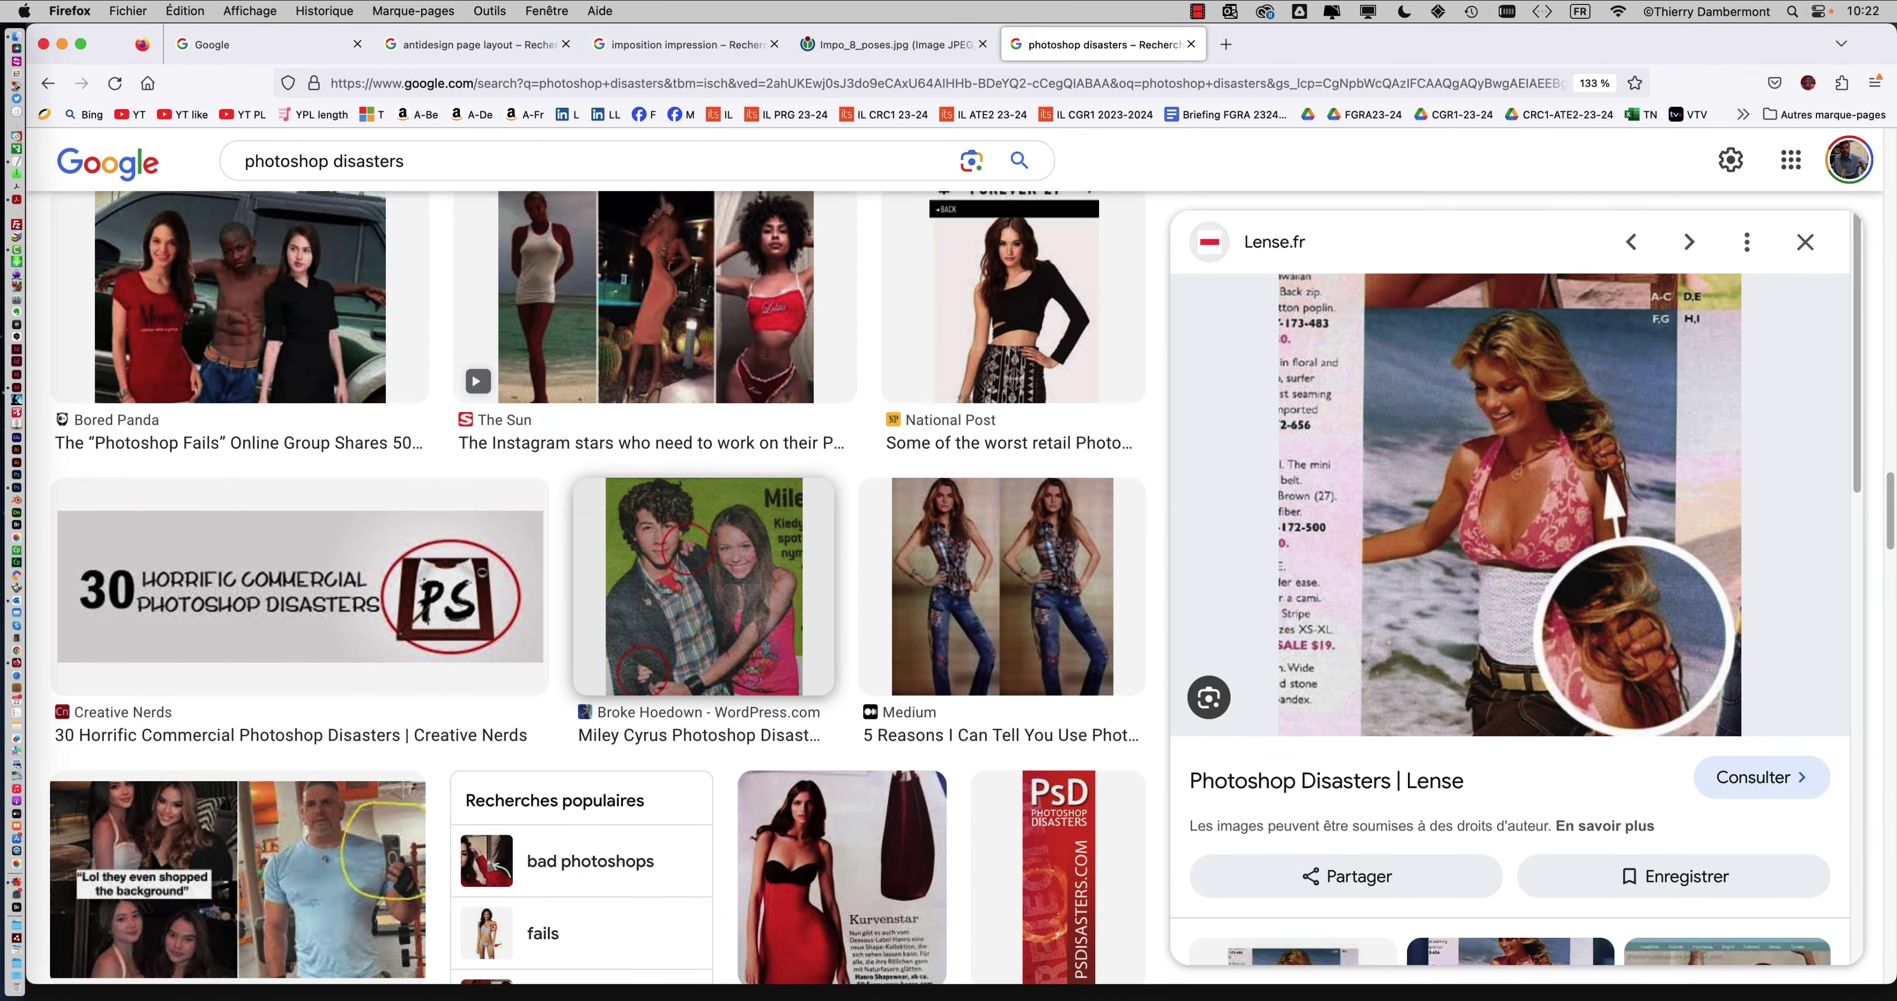
scroll(732, 633, "down", 3)
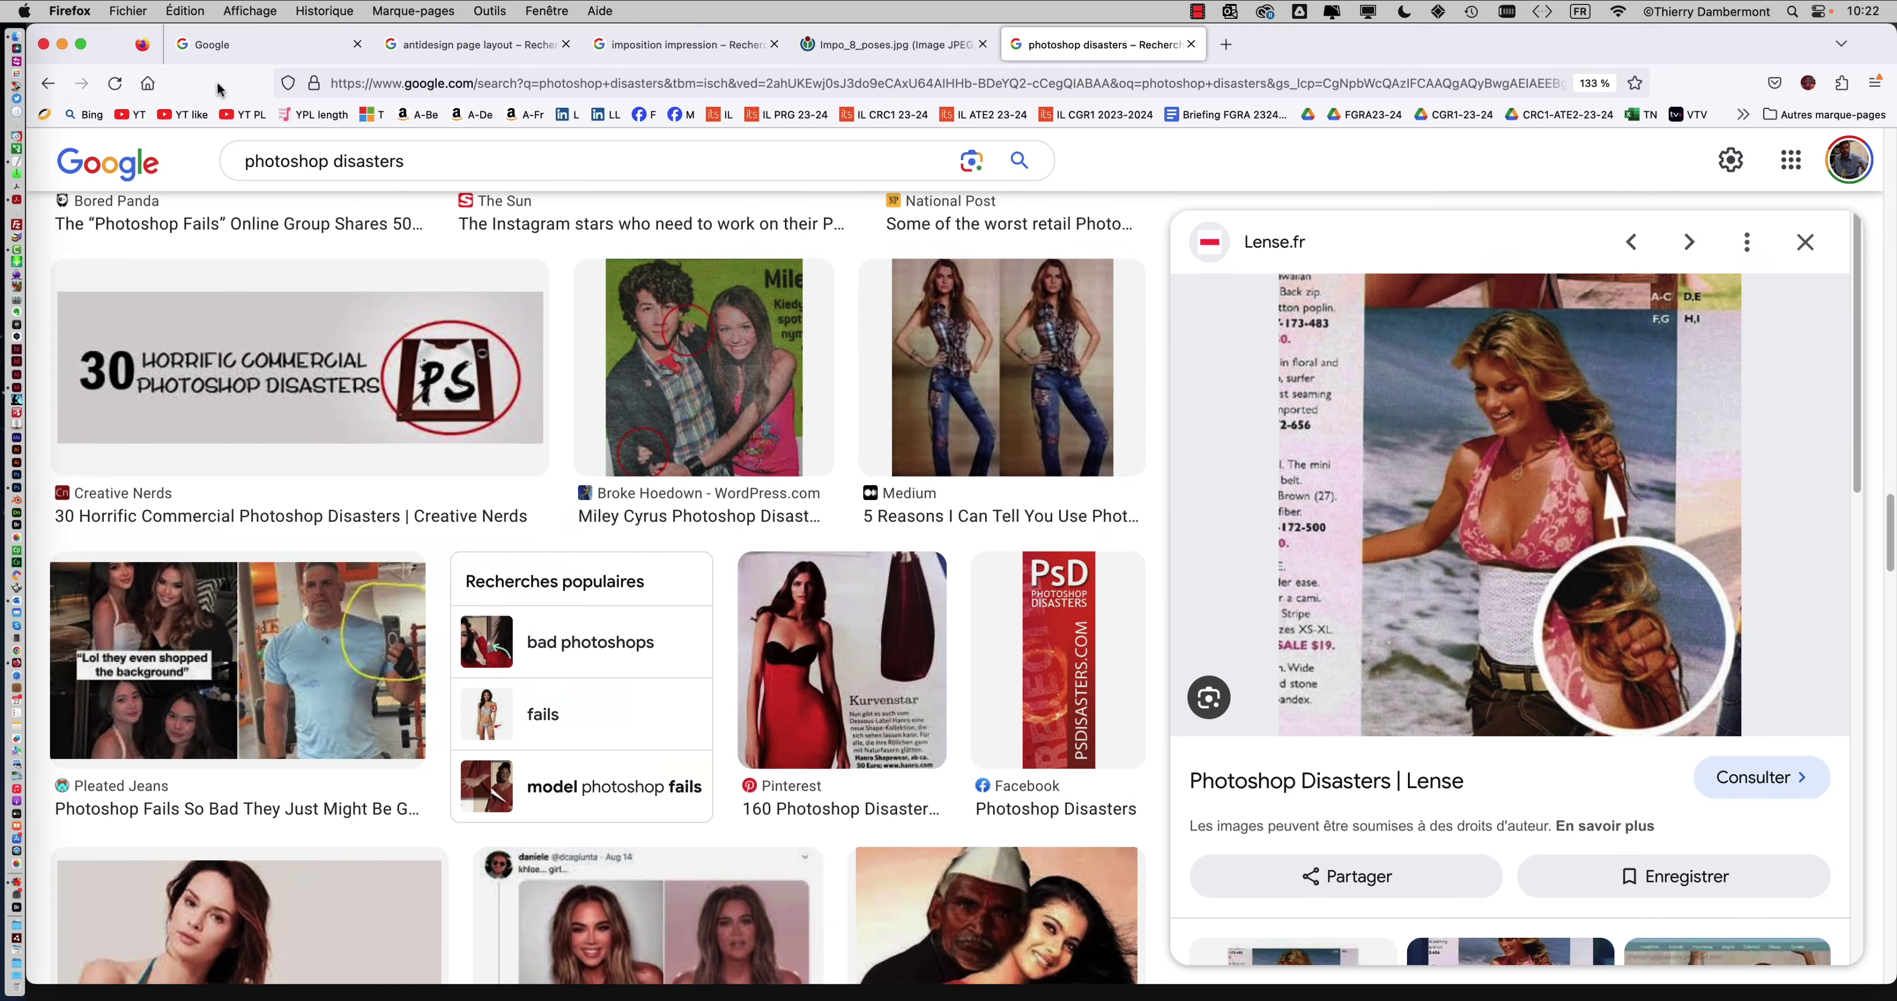
- Minimise the Firefox window and quit Photoshop without saving the changes to the forest image
left_click(61, 44)
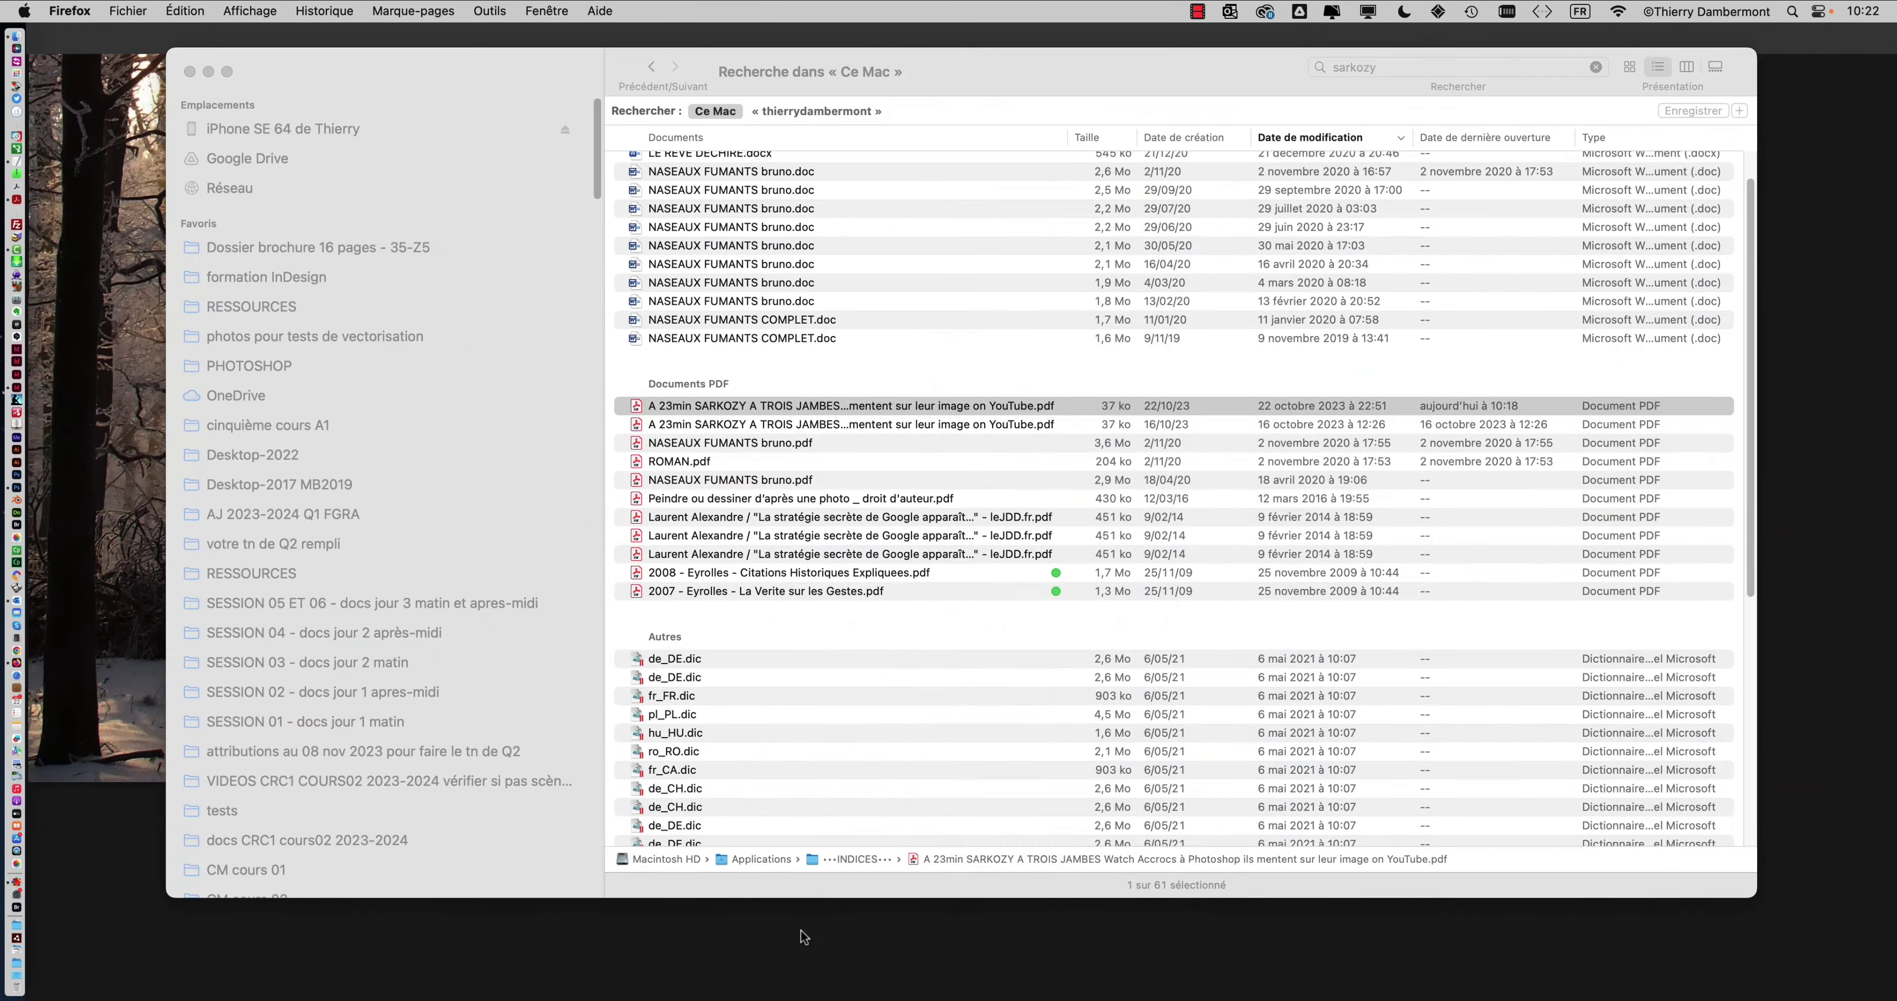
key("super+Tab")
key("super+w")
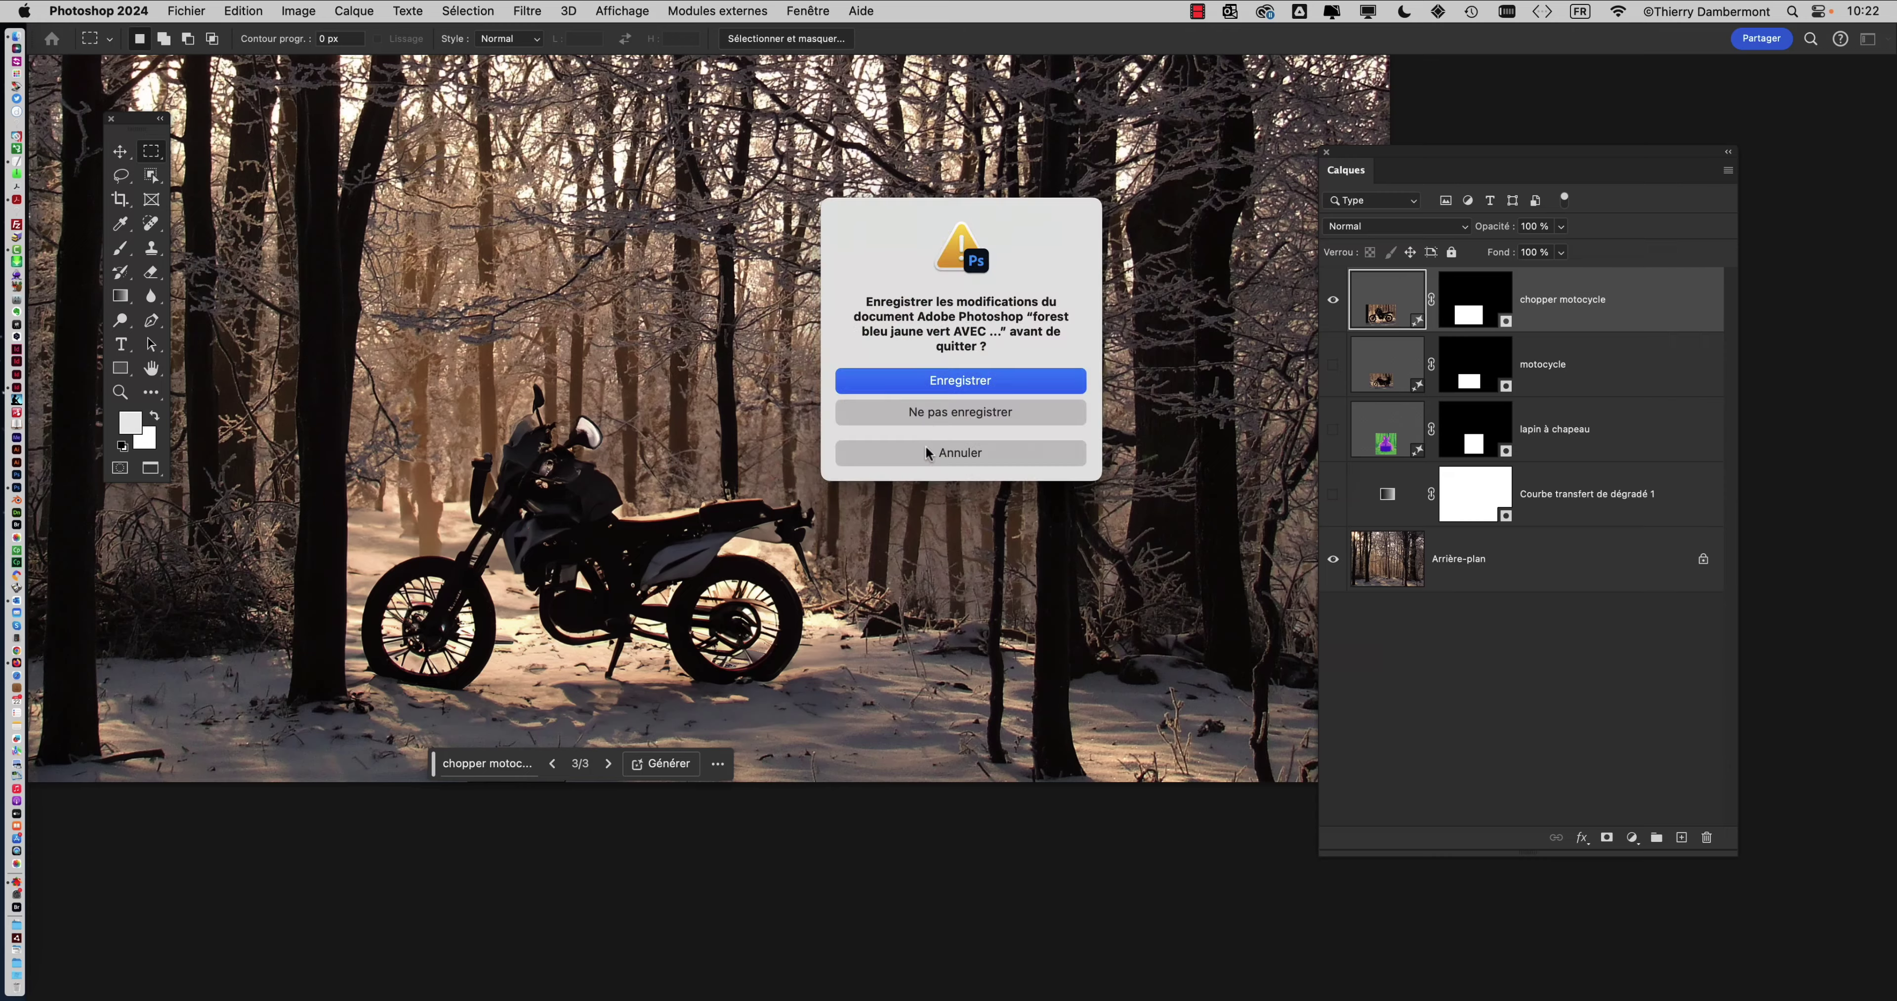
left_click(920, 423)
- Switch to InDesign and review the brochure's pages, from the forest image spread back to the blank first page and pages 2-3
key("super+Tab")
key("super+Tab")
key("super+Tab")
key("super+Tab")
key("super+Tab")
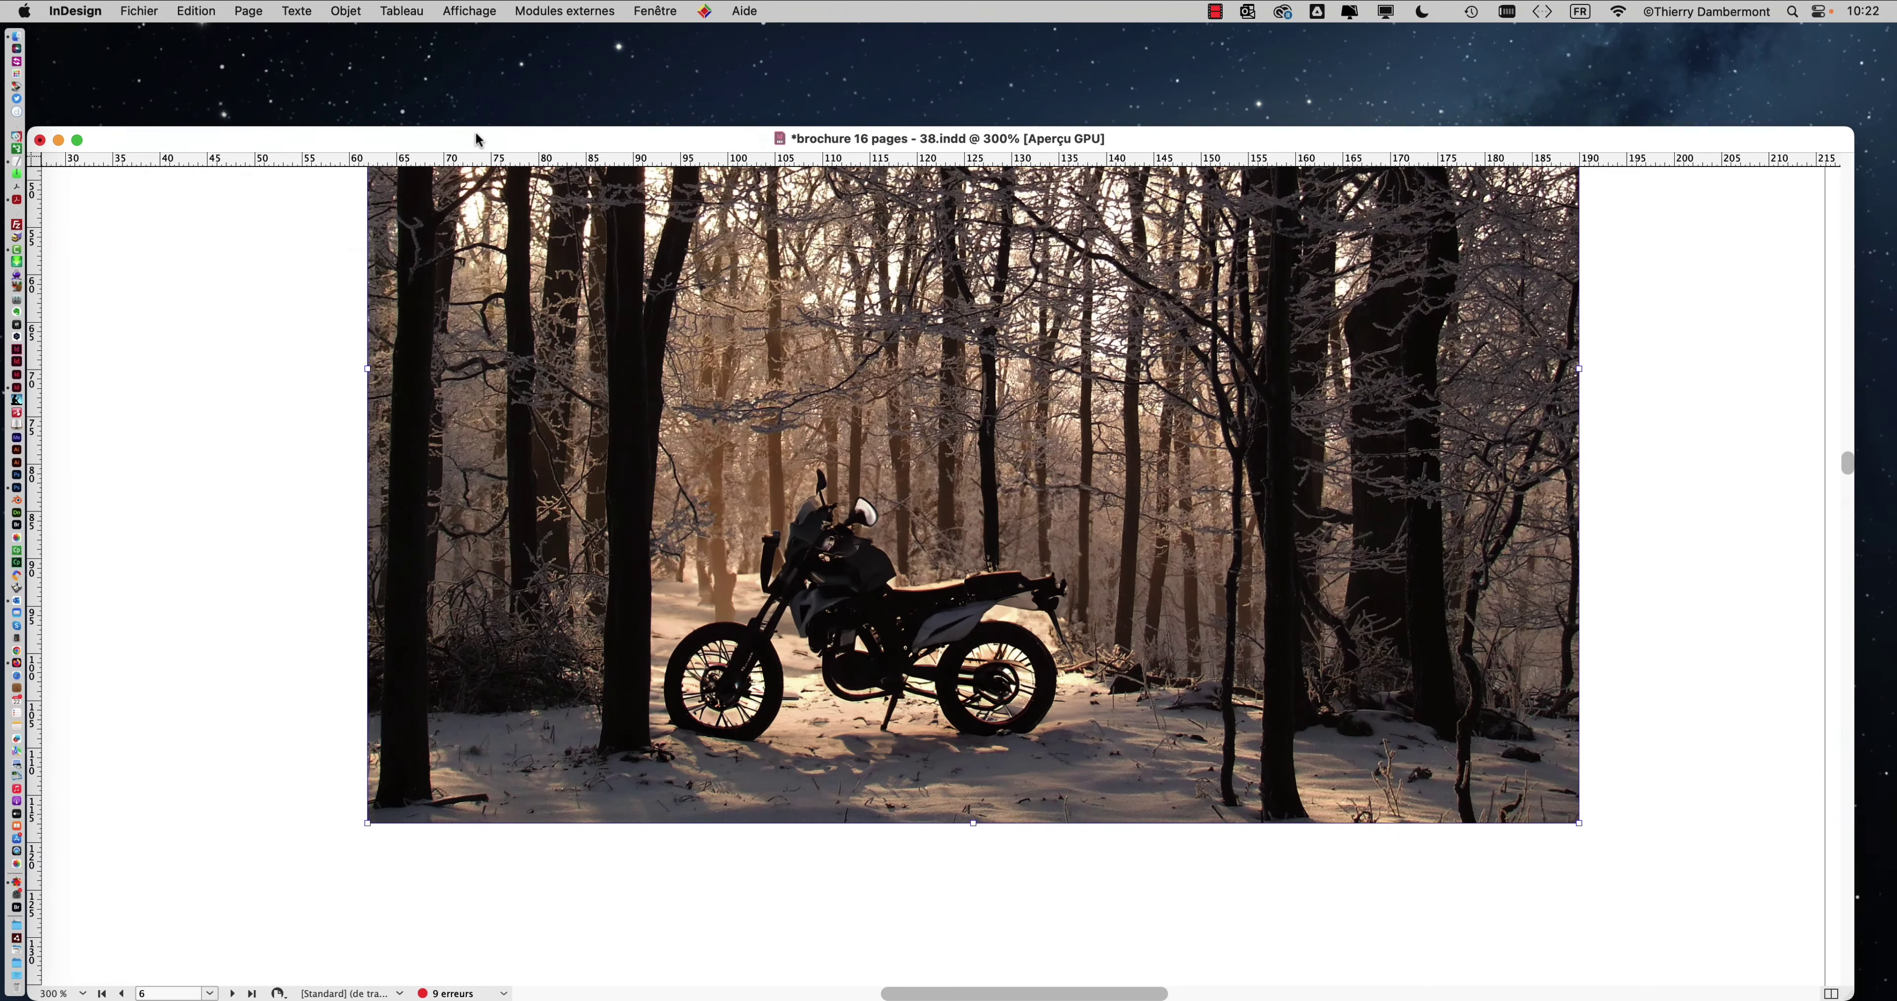
scroll(751, 444, "down", 3)
scroll(751, 445, "down", 3)
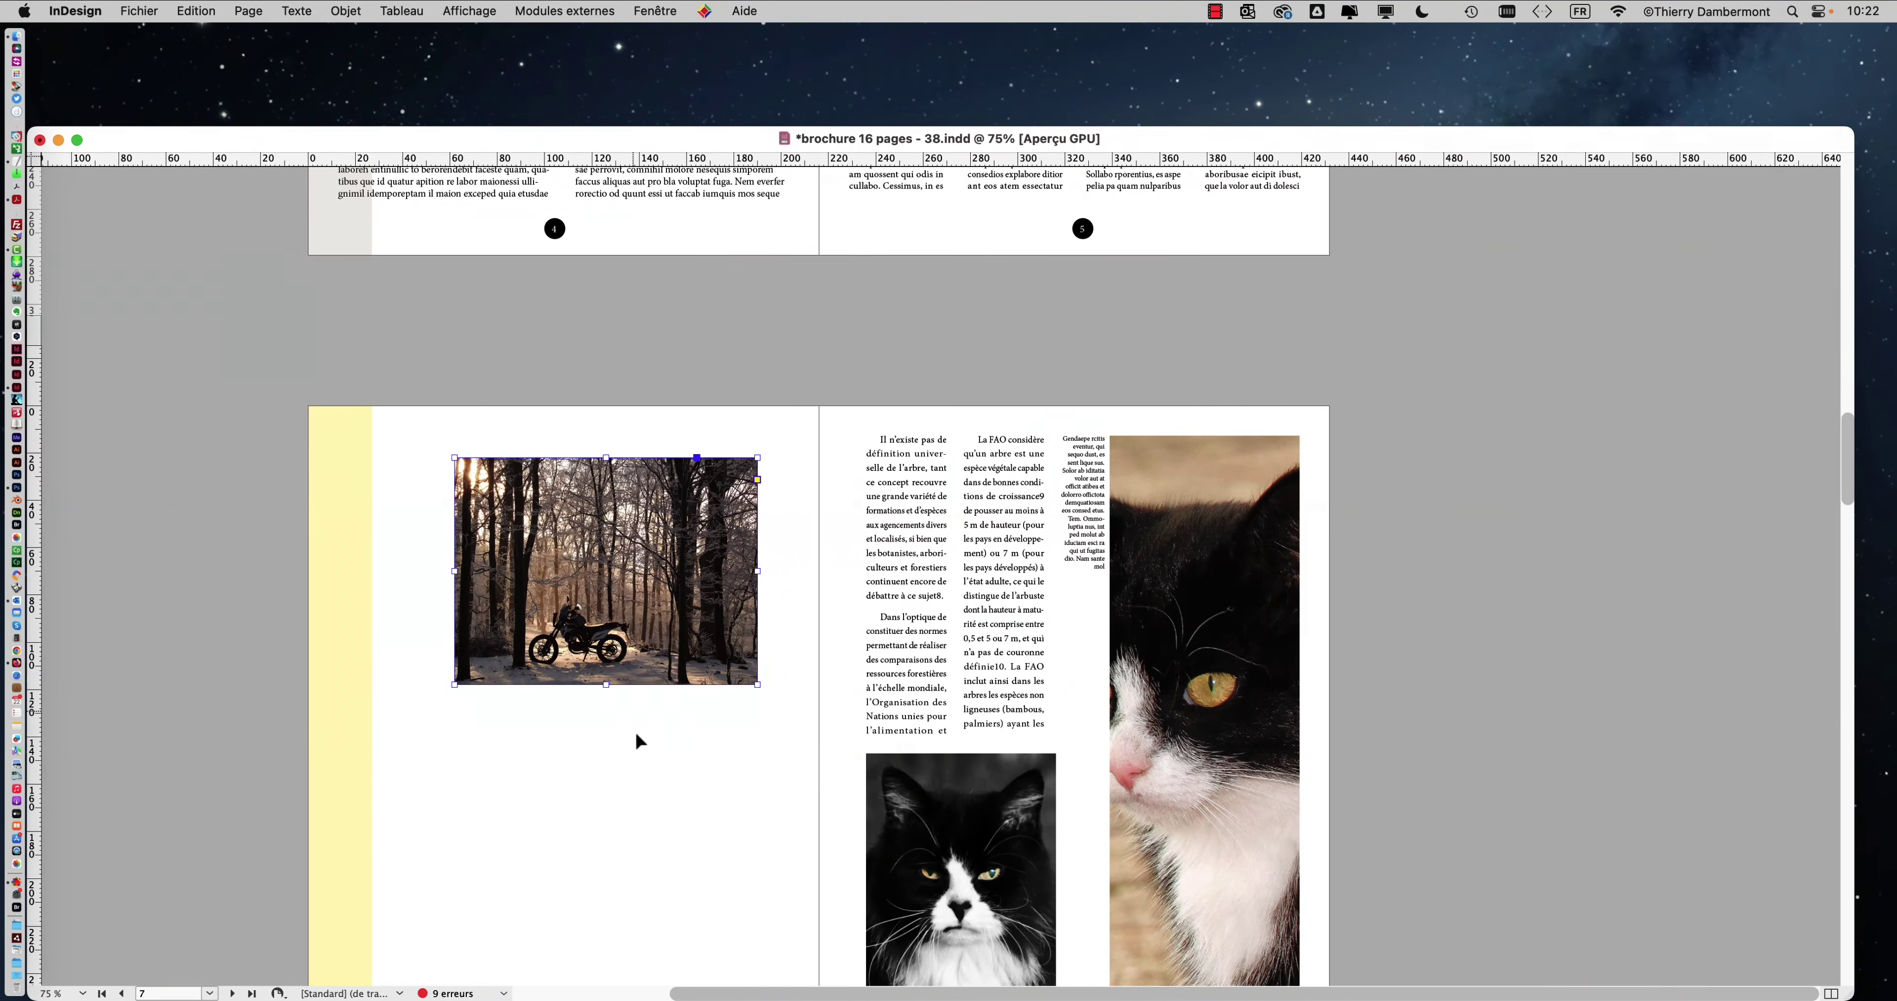
scroll(634, 730, "down", 5)
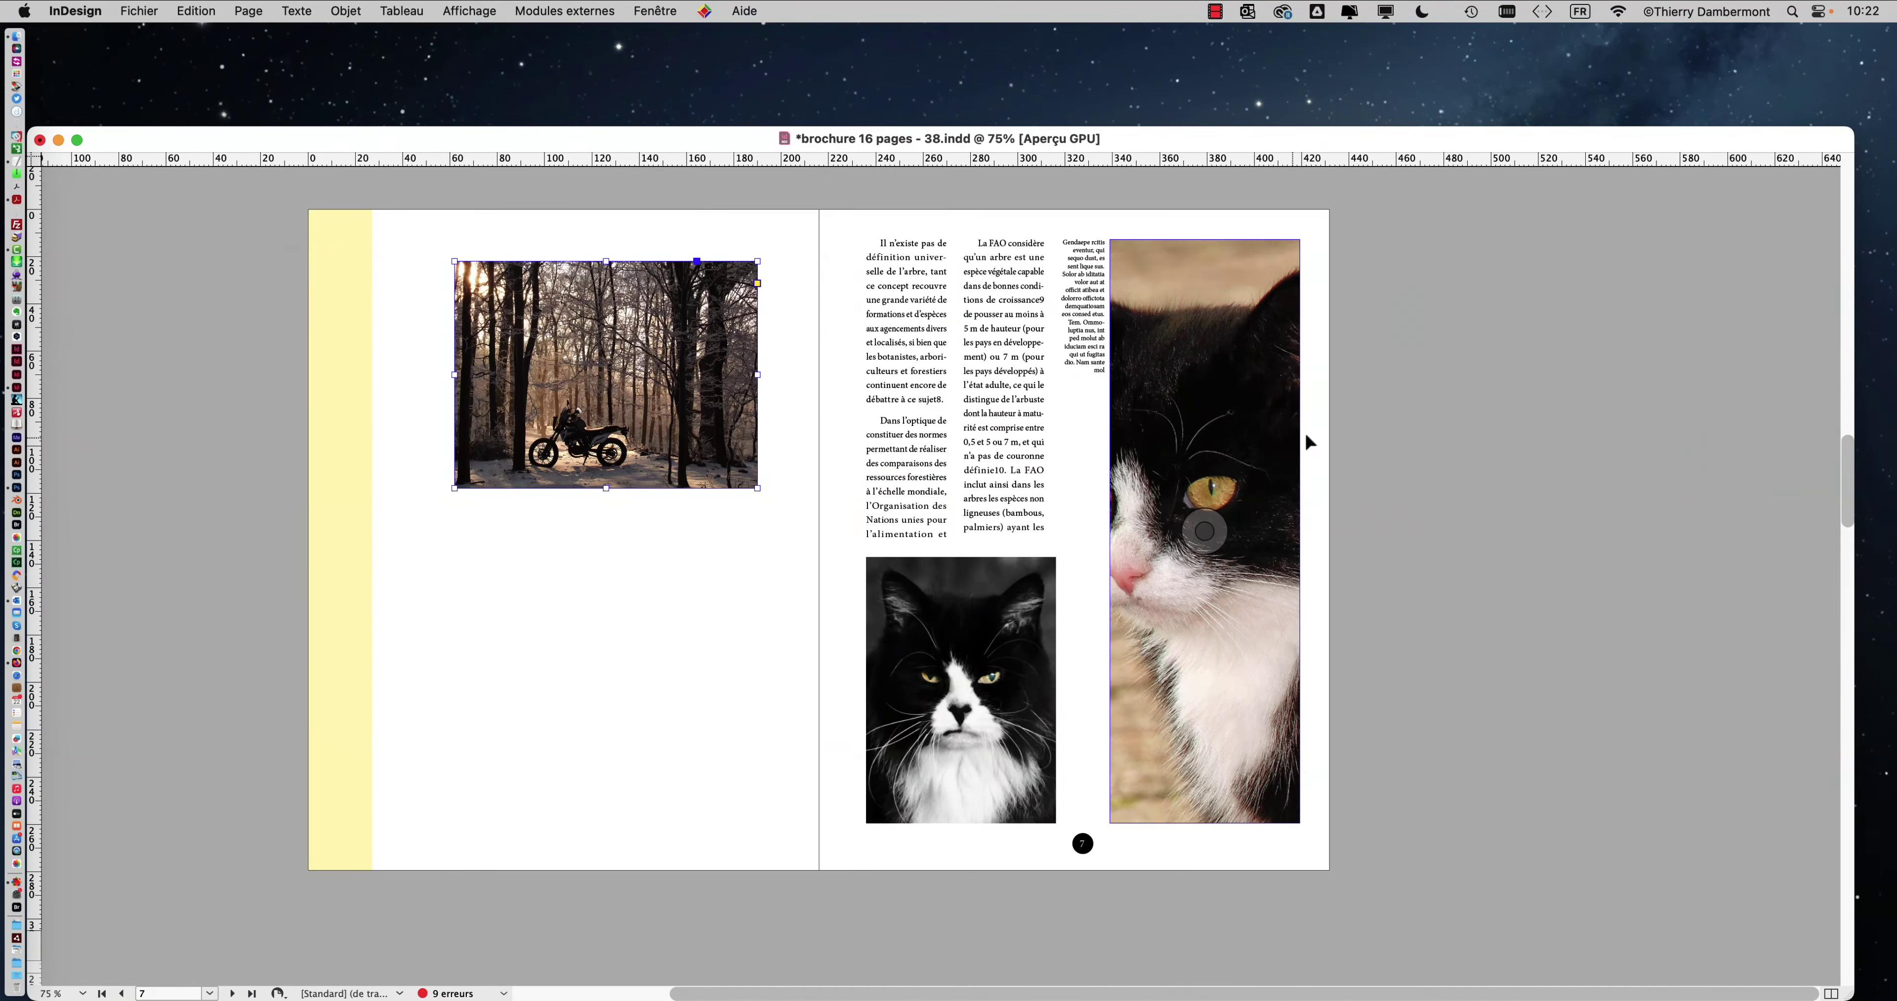
scroll(1305, 435, "up", 20)
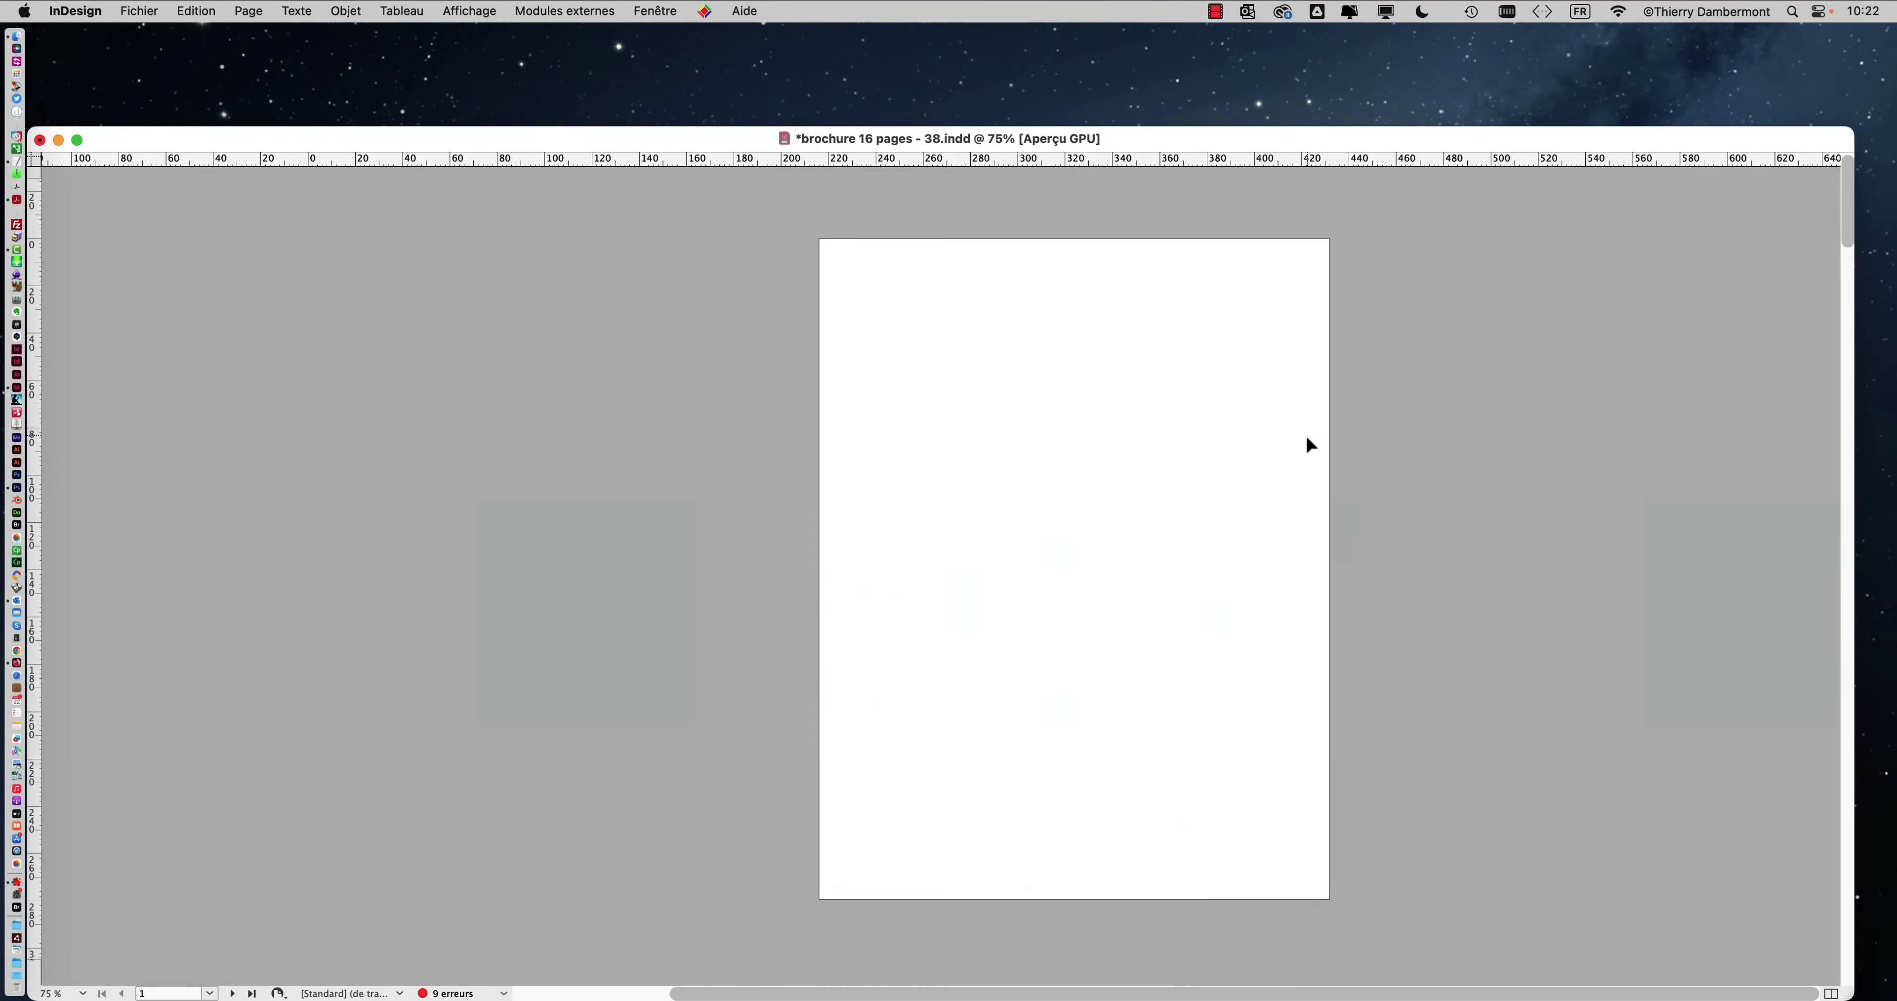
scroll(1305, 436, "down", 10)
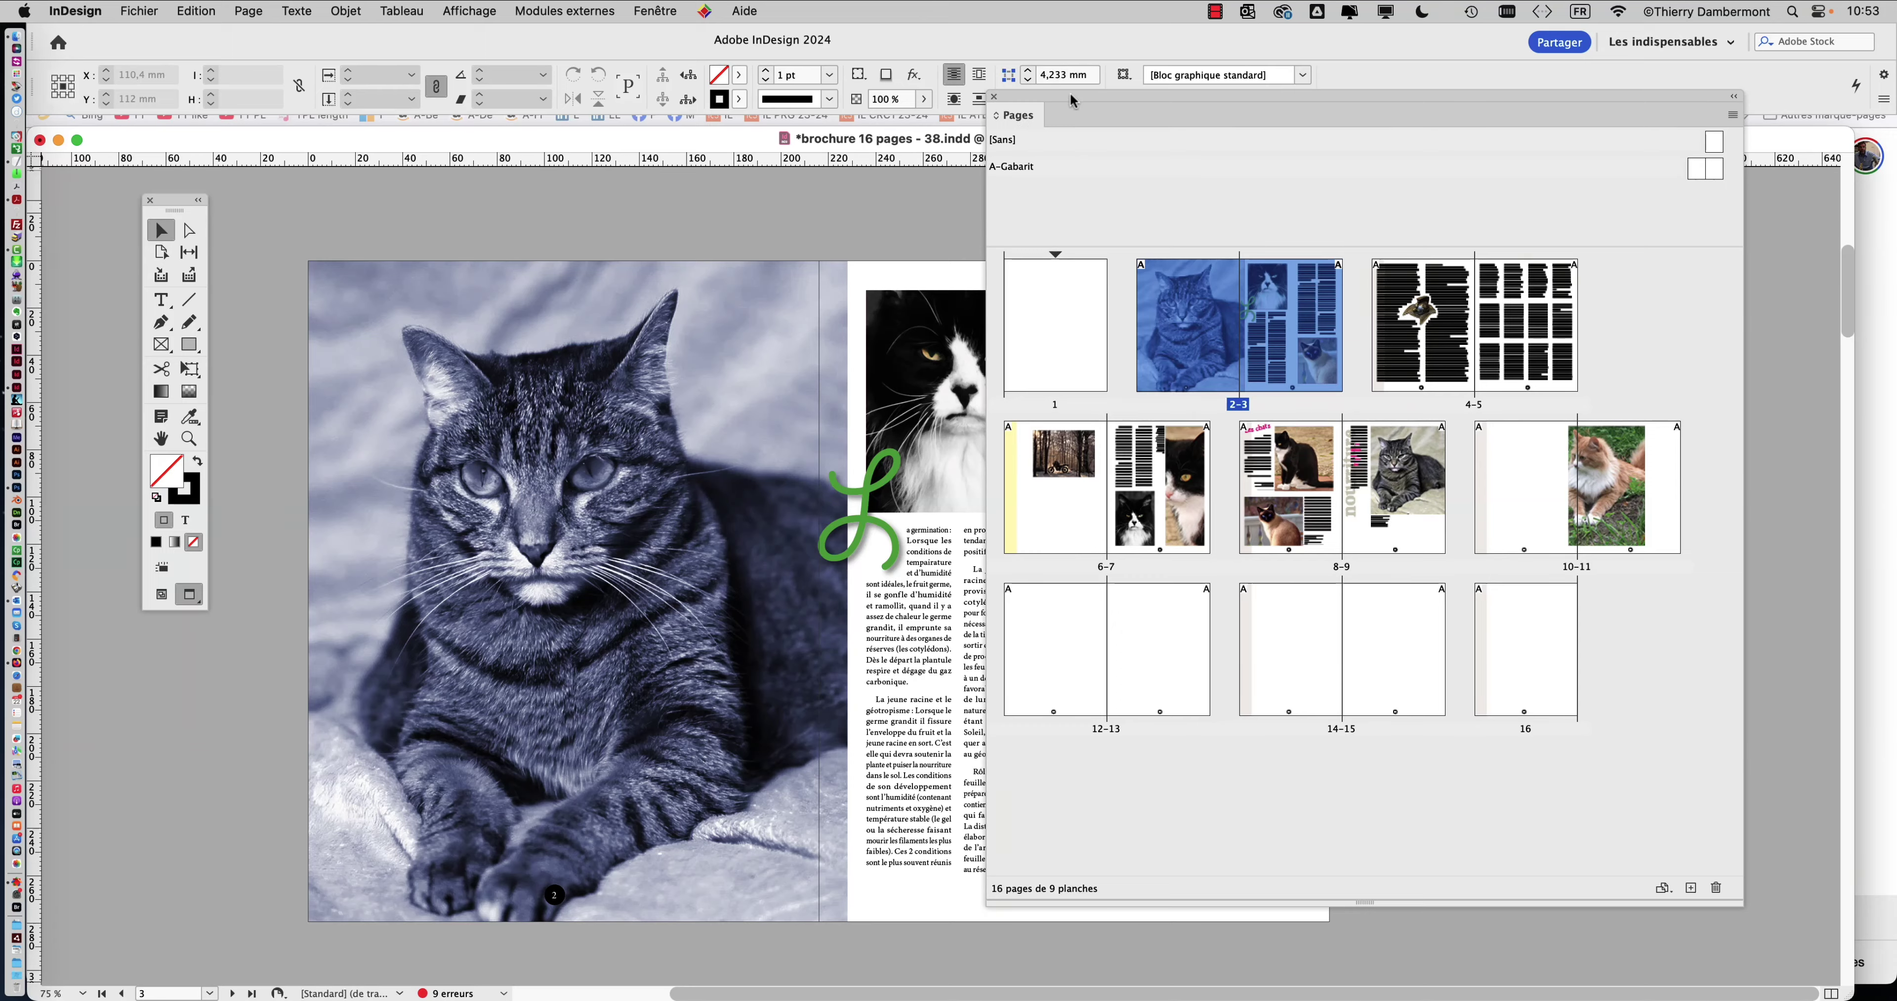
- Set the brochure's page numbering to start at 49 and check the printed page number opposite the blue cat photo up close
left_click_drag(1071, 125, 1112, 77)
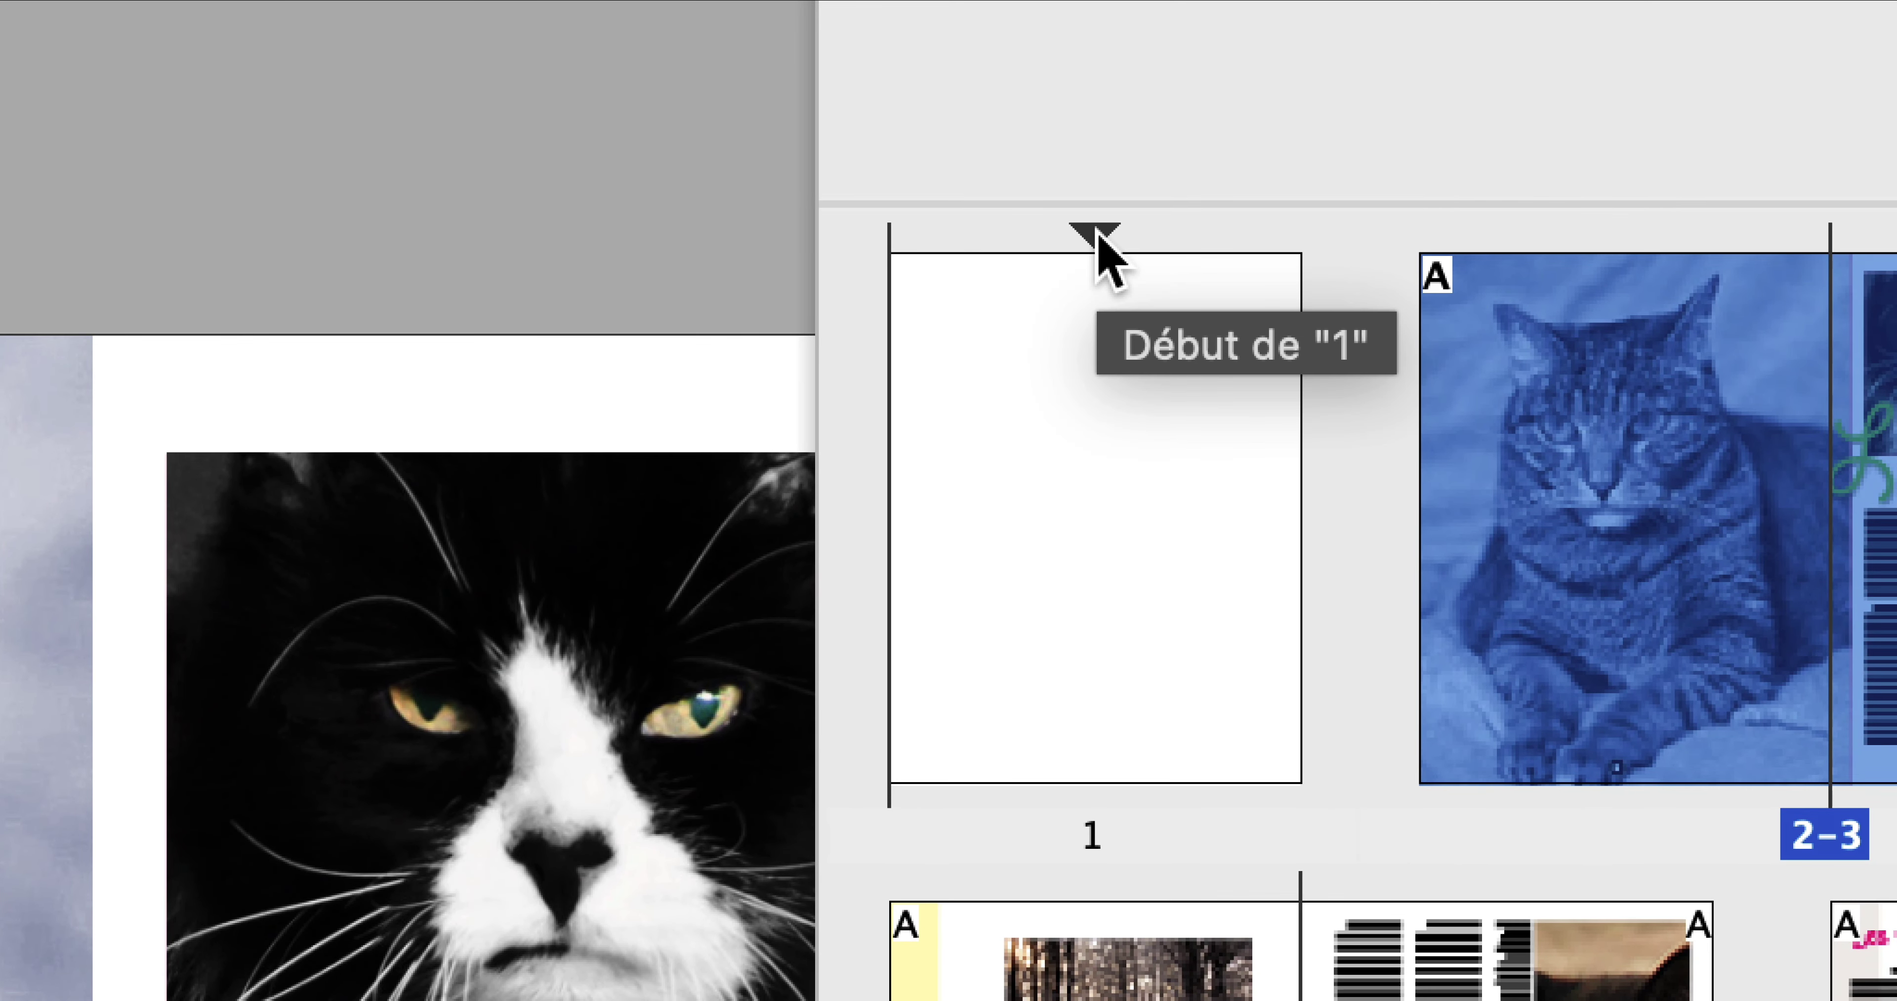
double_click(1097, 234)
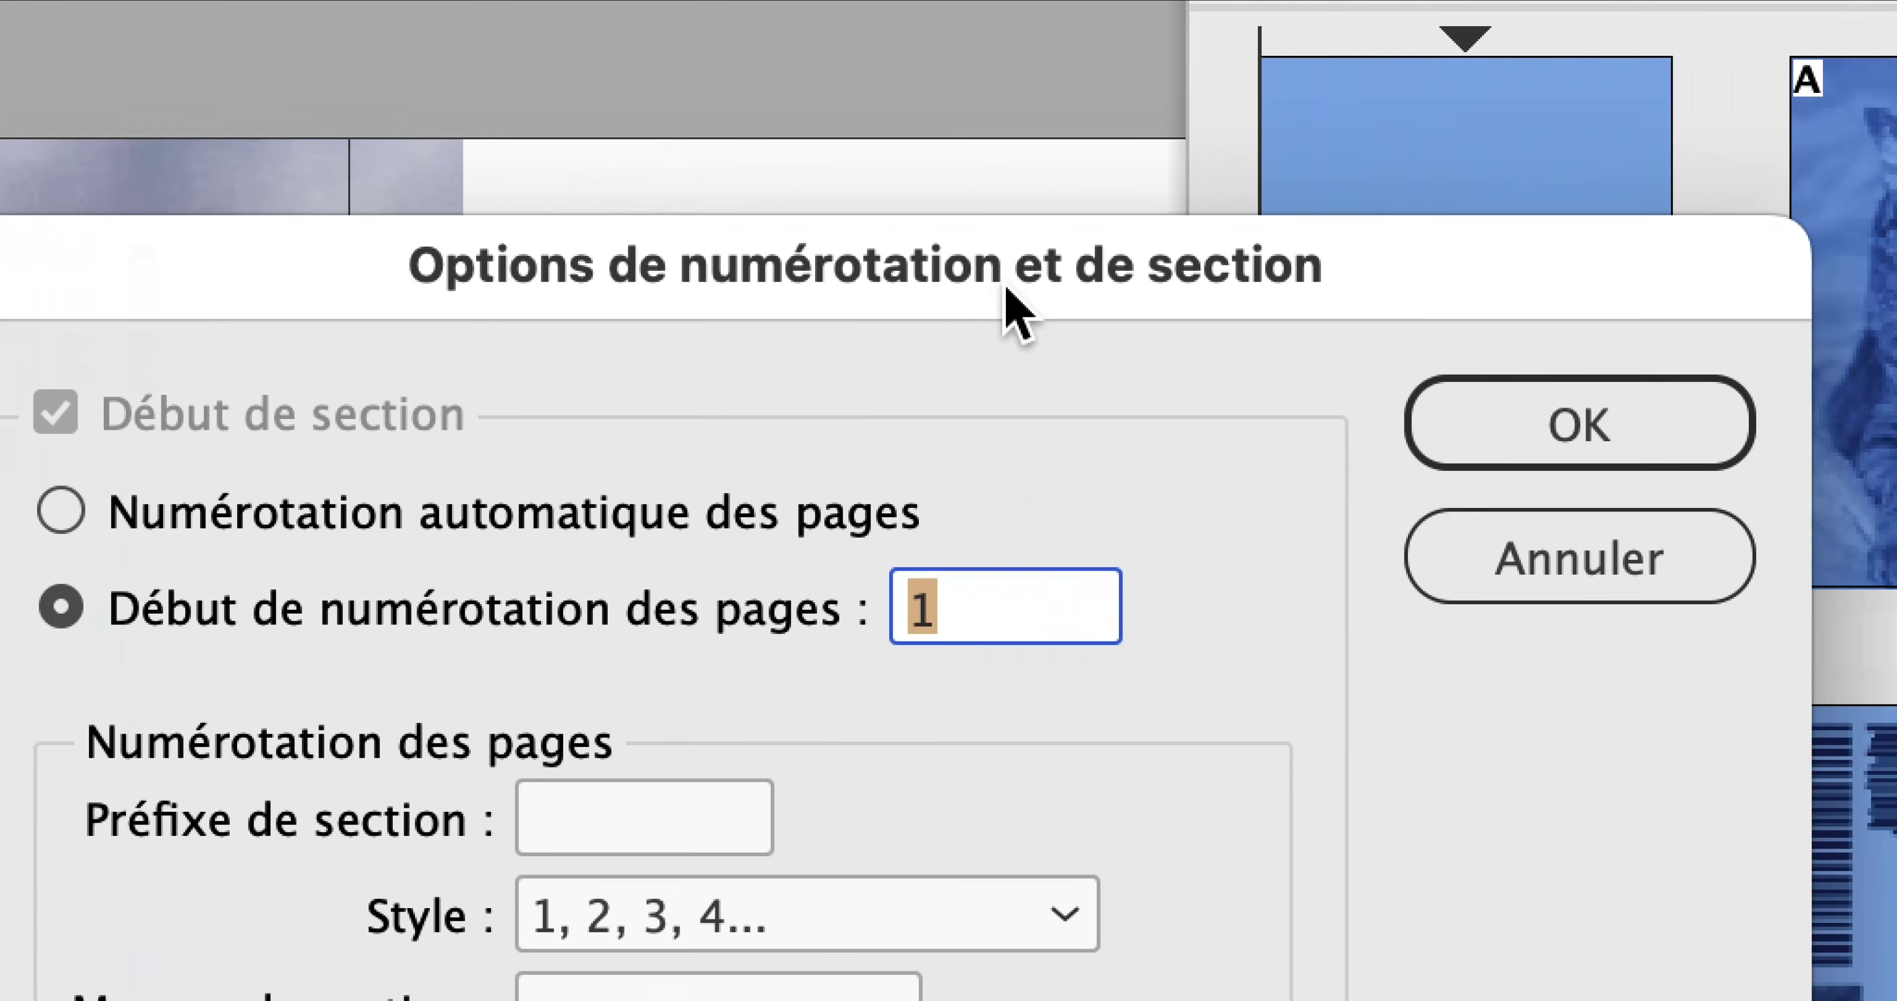
type("49")
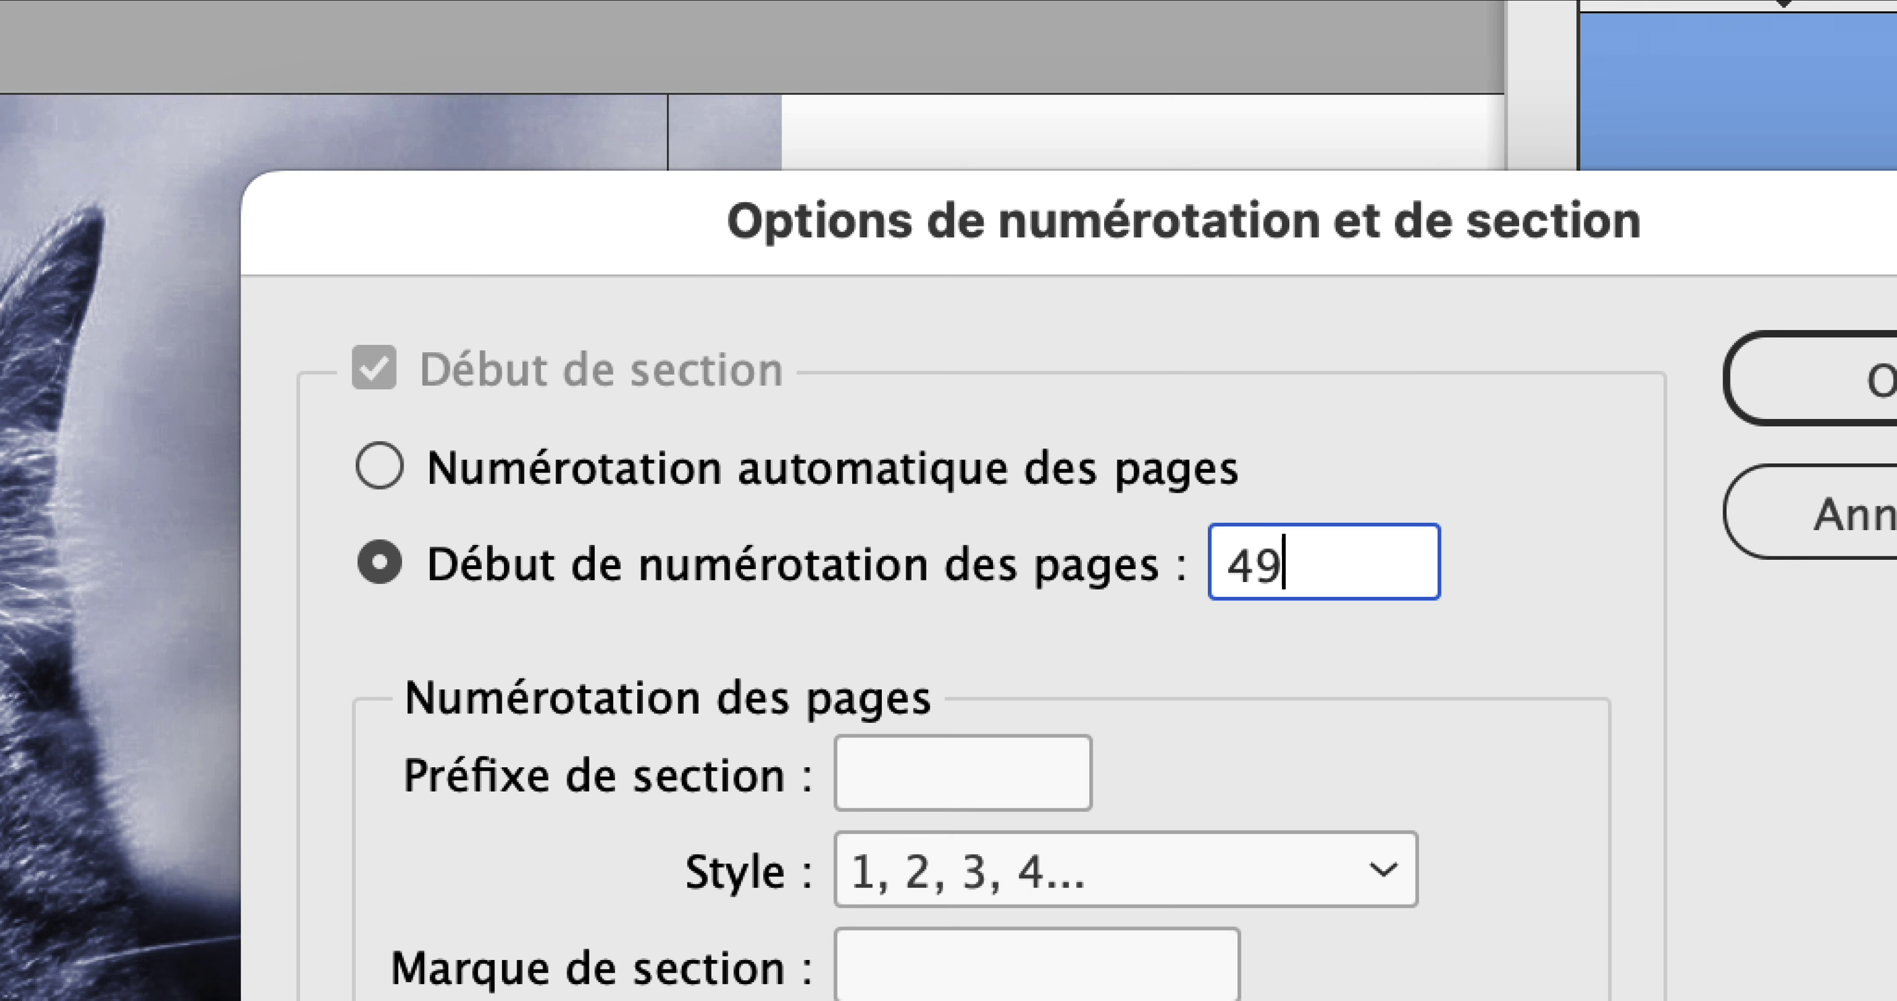
key("alt")
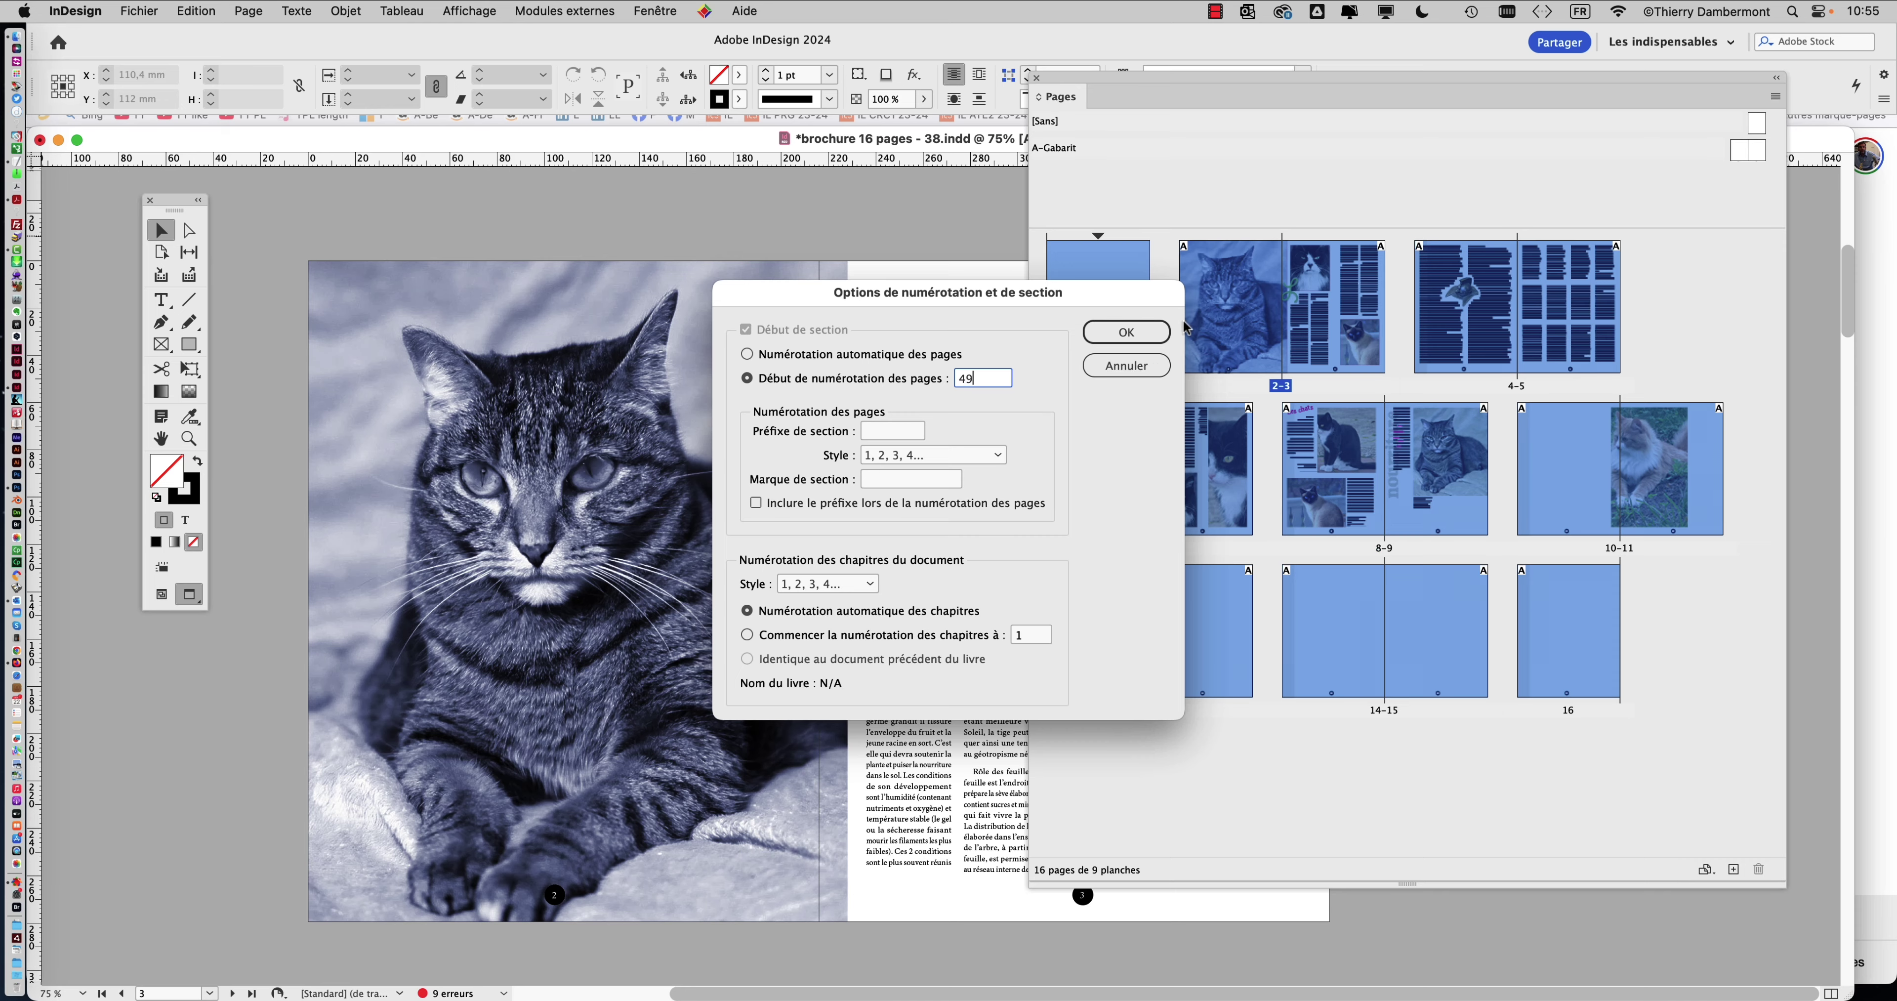
left_click(1140, 332)
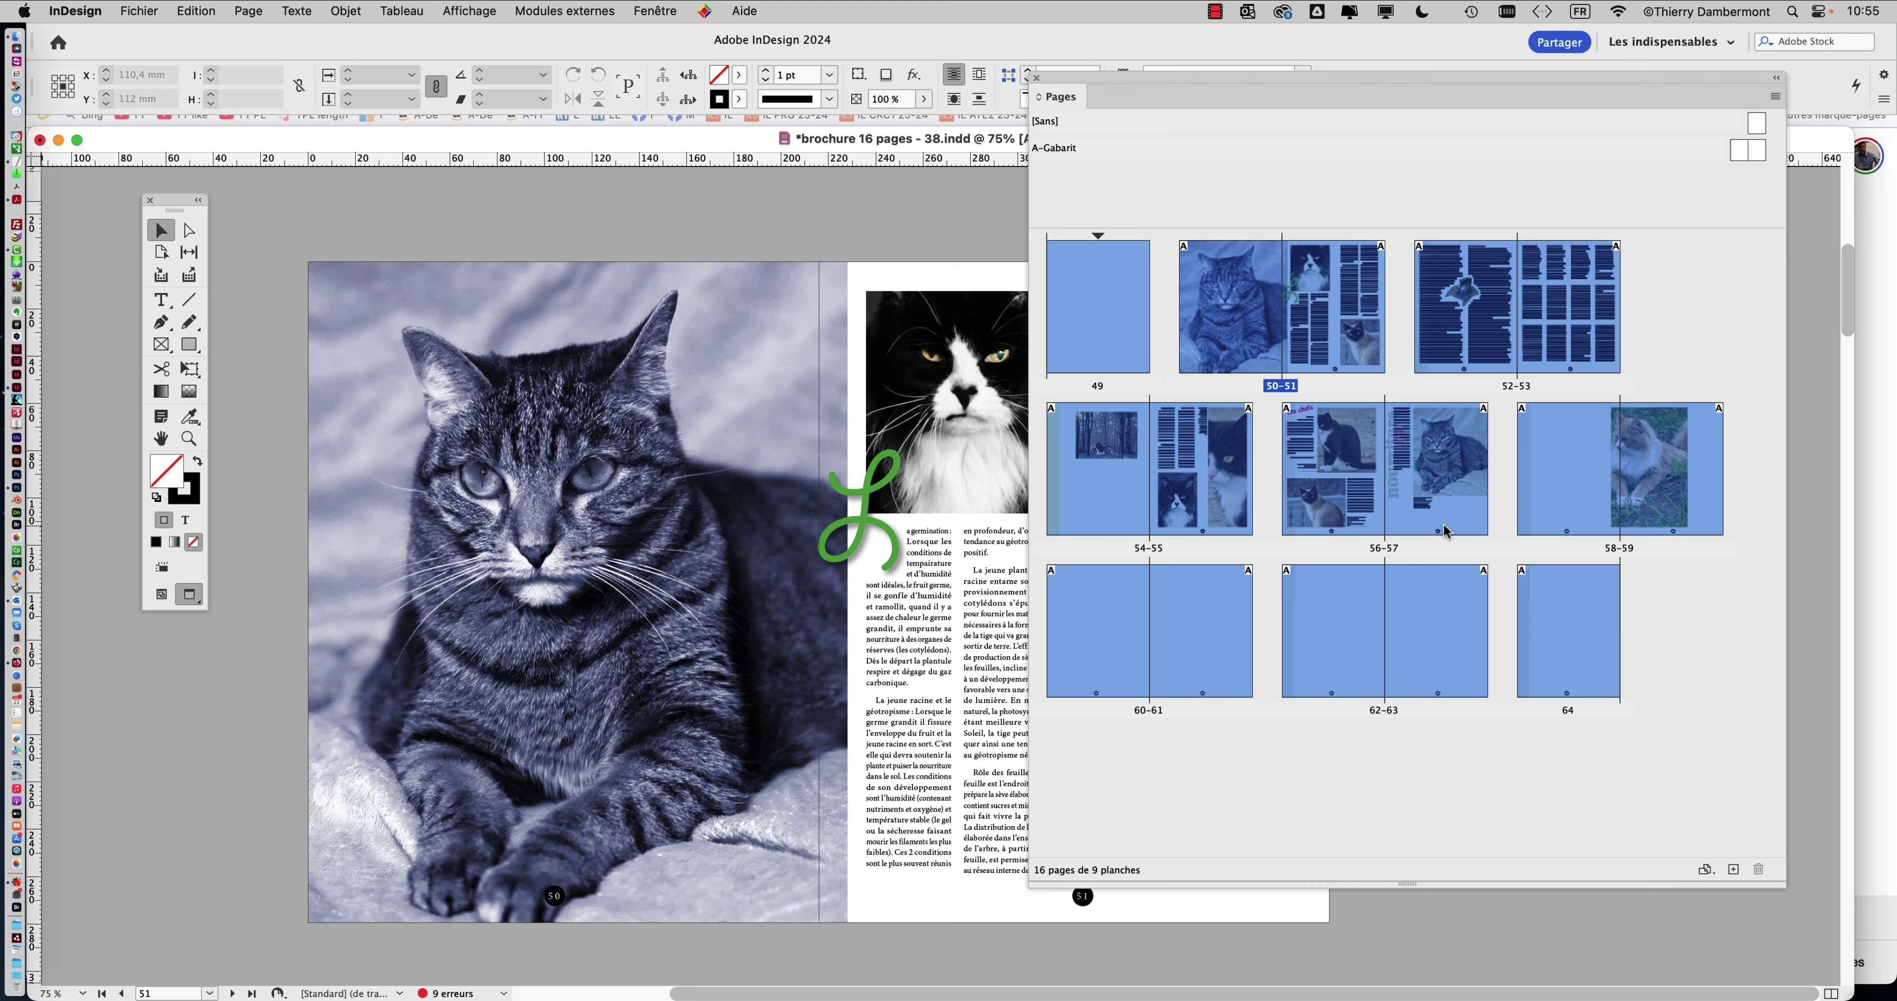
left_click_drag(1178, 89, 1471, 99)
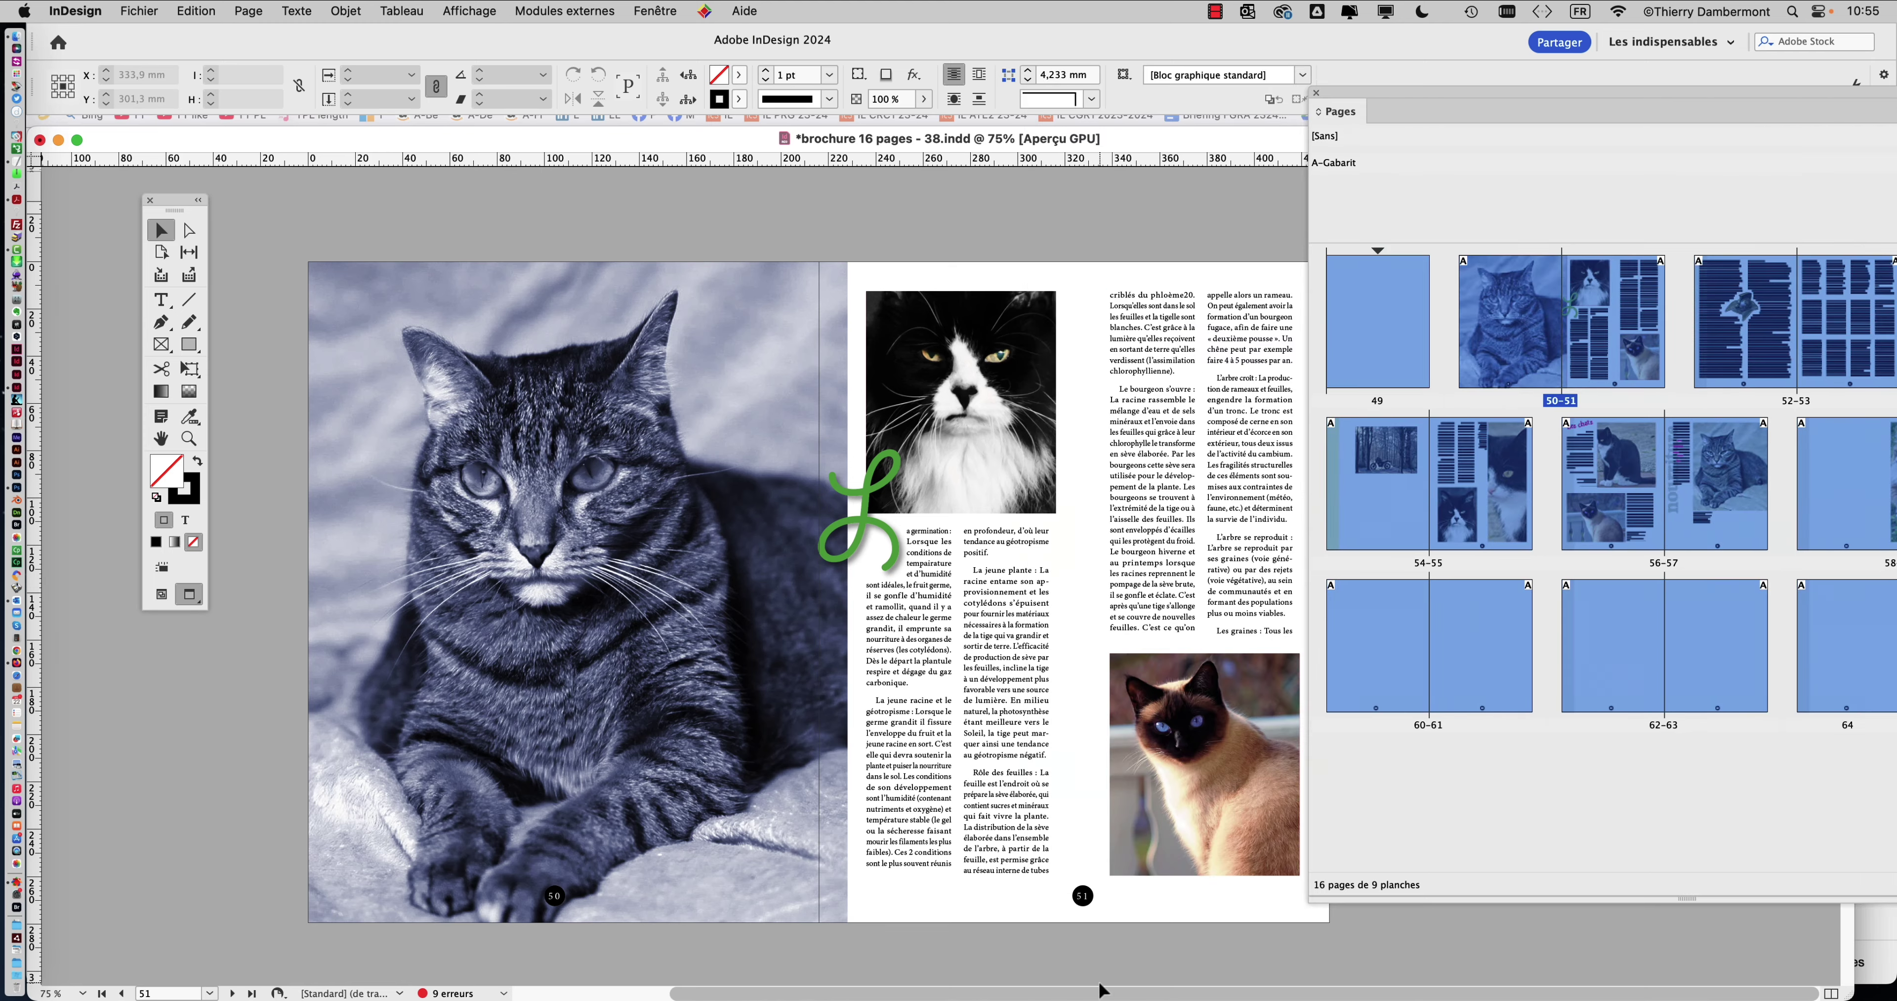
scroll(1101, 909, "up", 5)
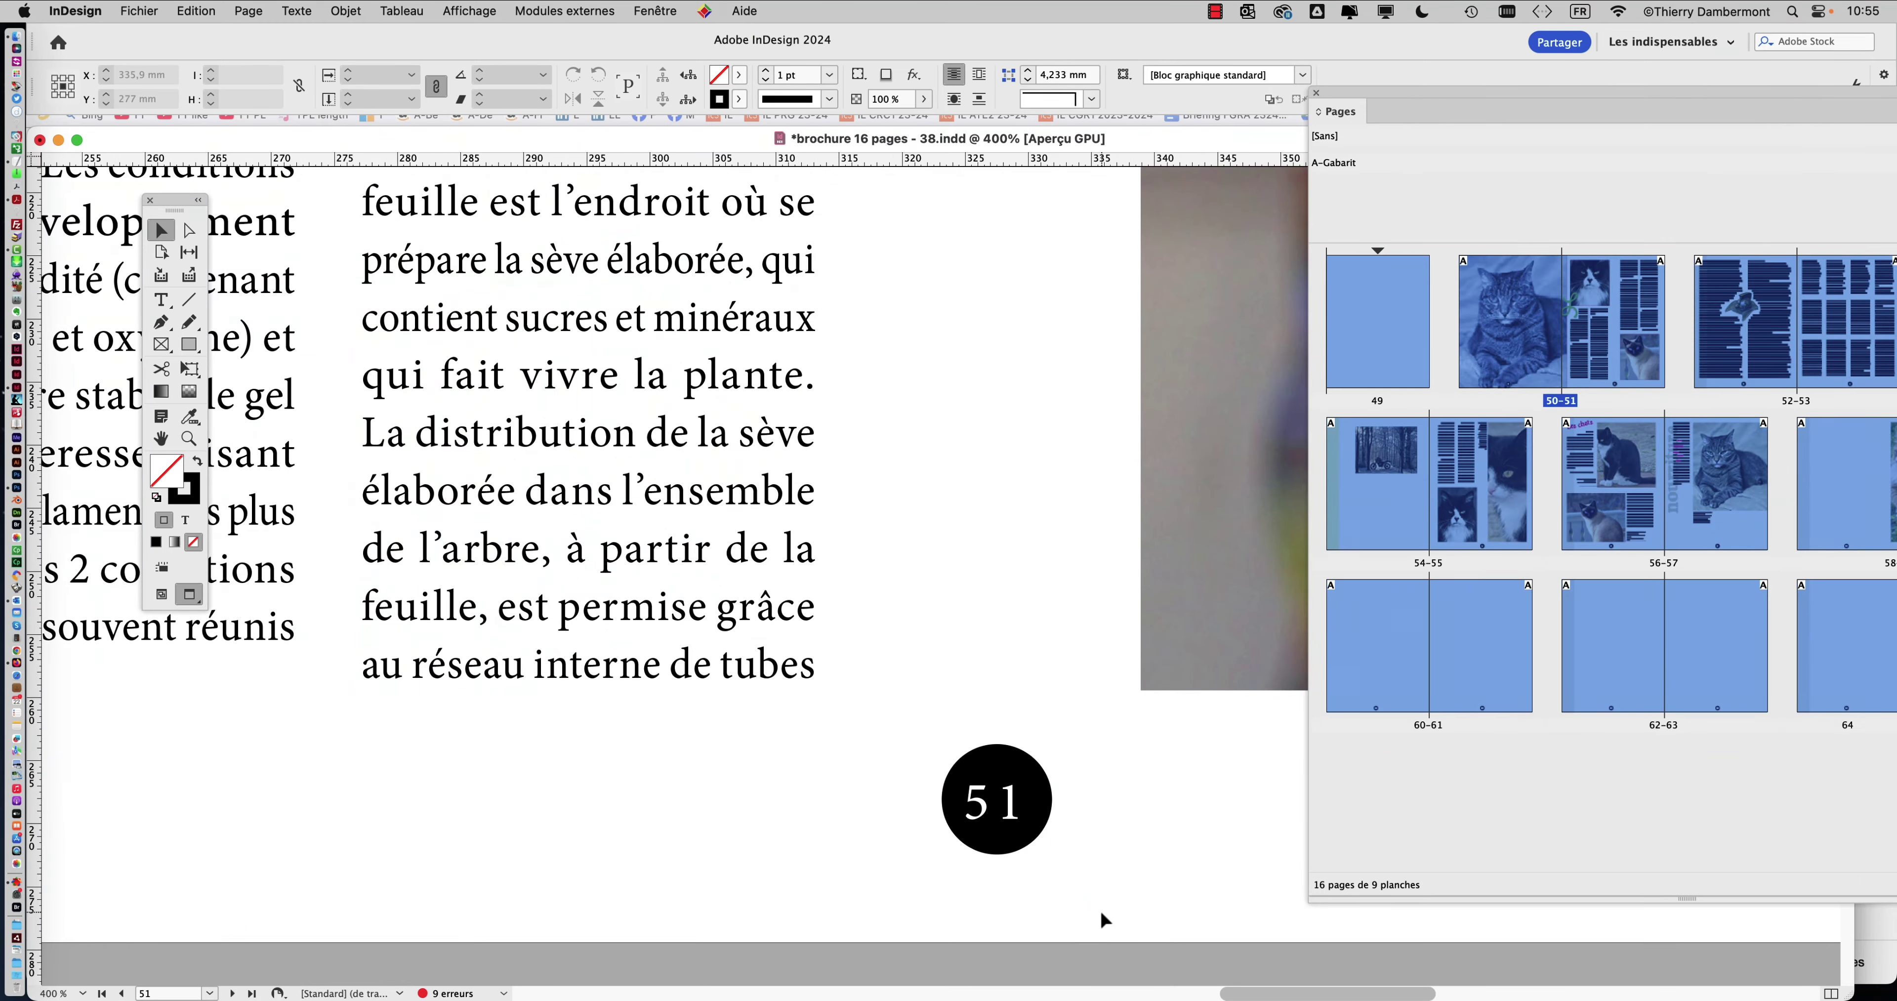
- Check the printed page numbers on pages 51, 61 and 55 and view the whole 54-55 spread
left_click_drag(1088, 721, 941, 545)
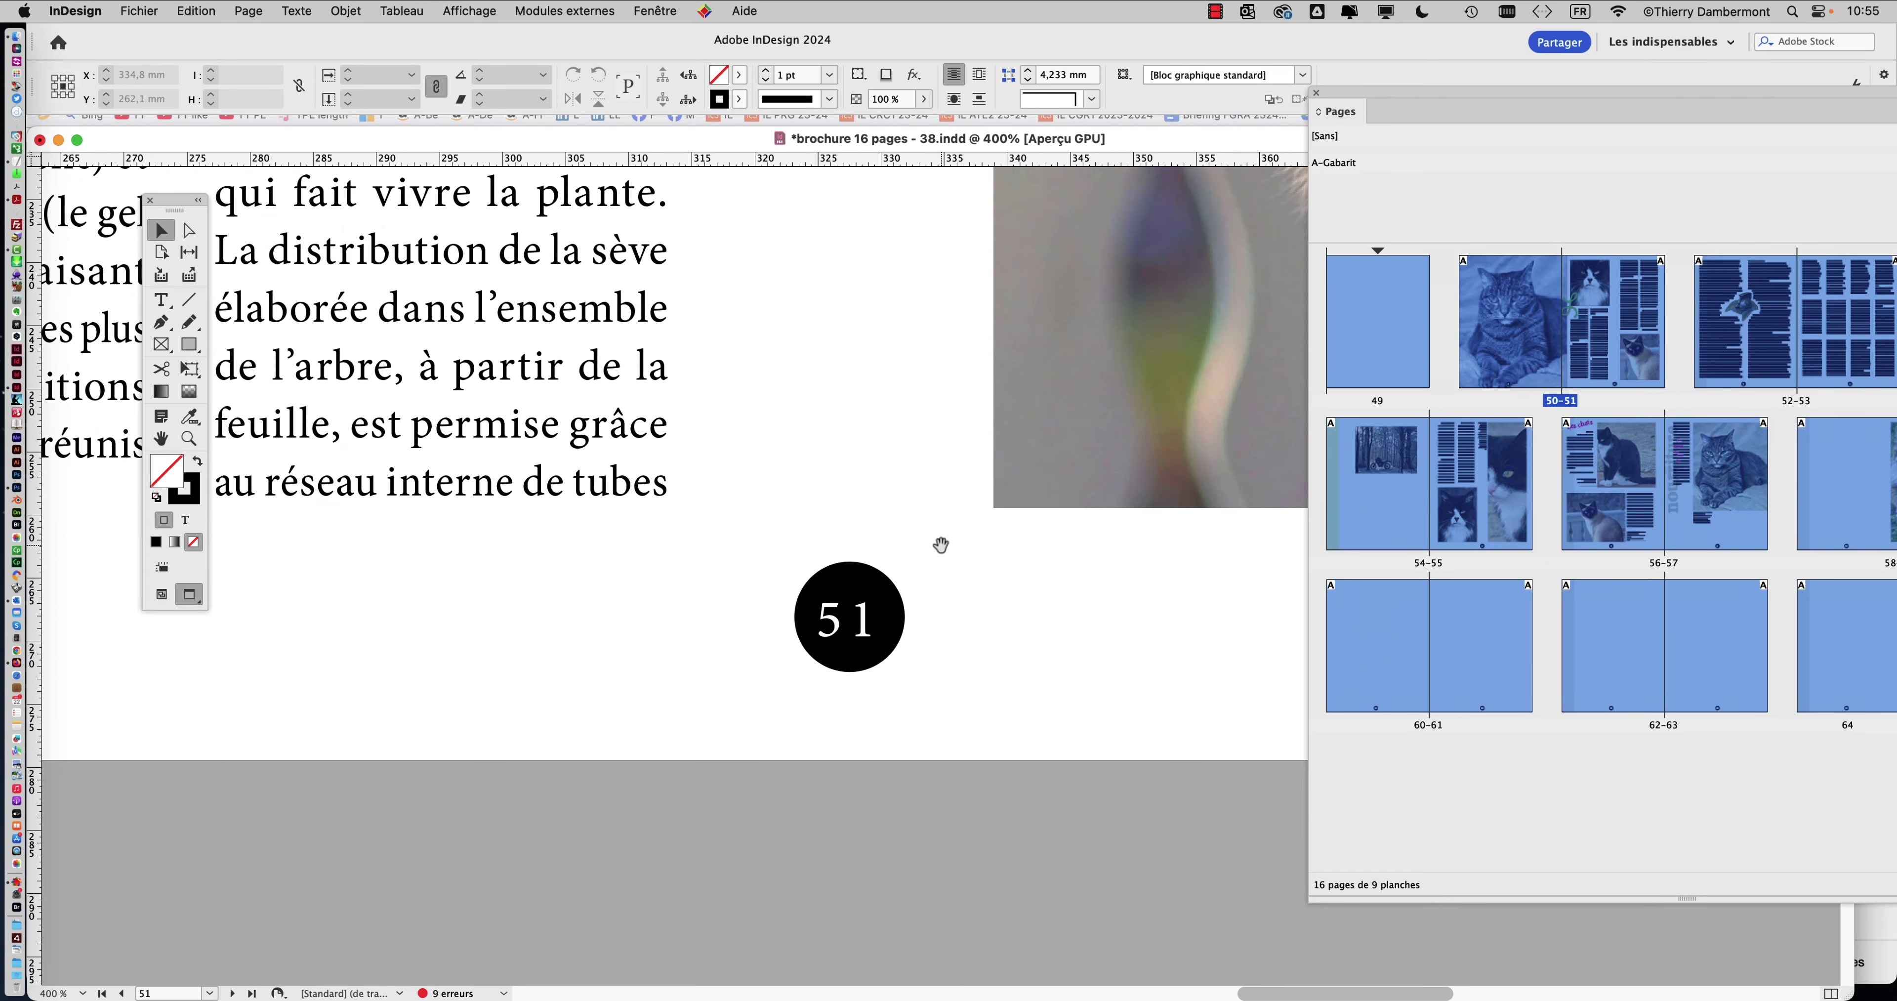
double_click(1480, 655)
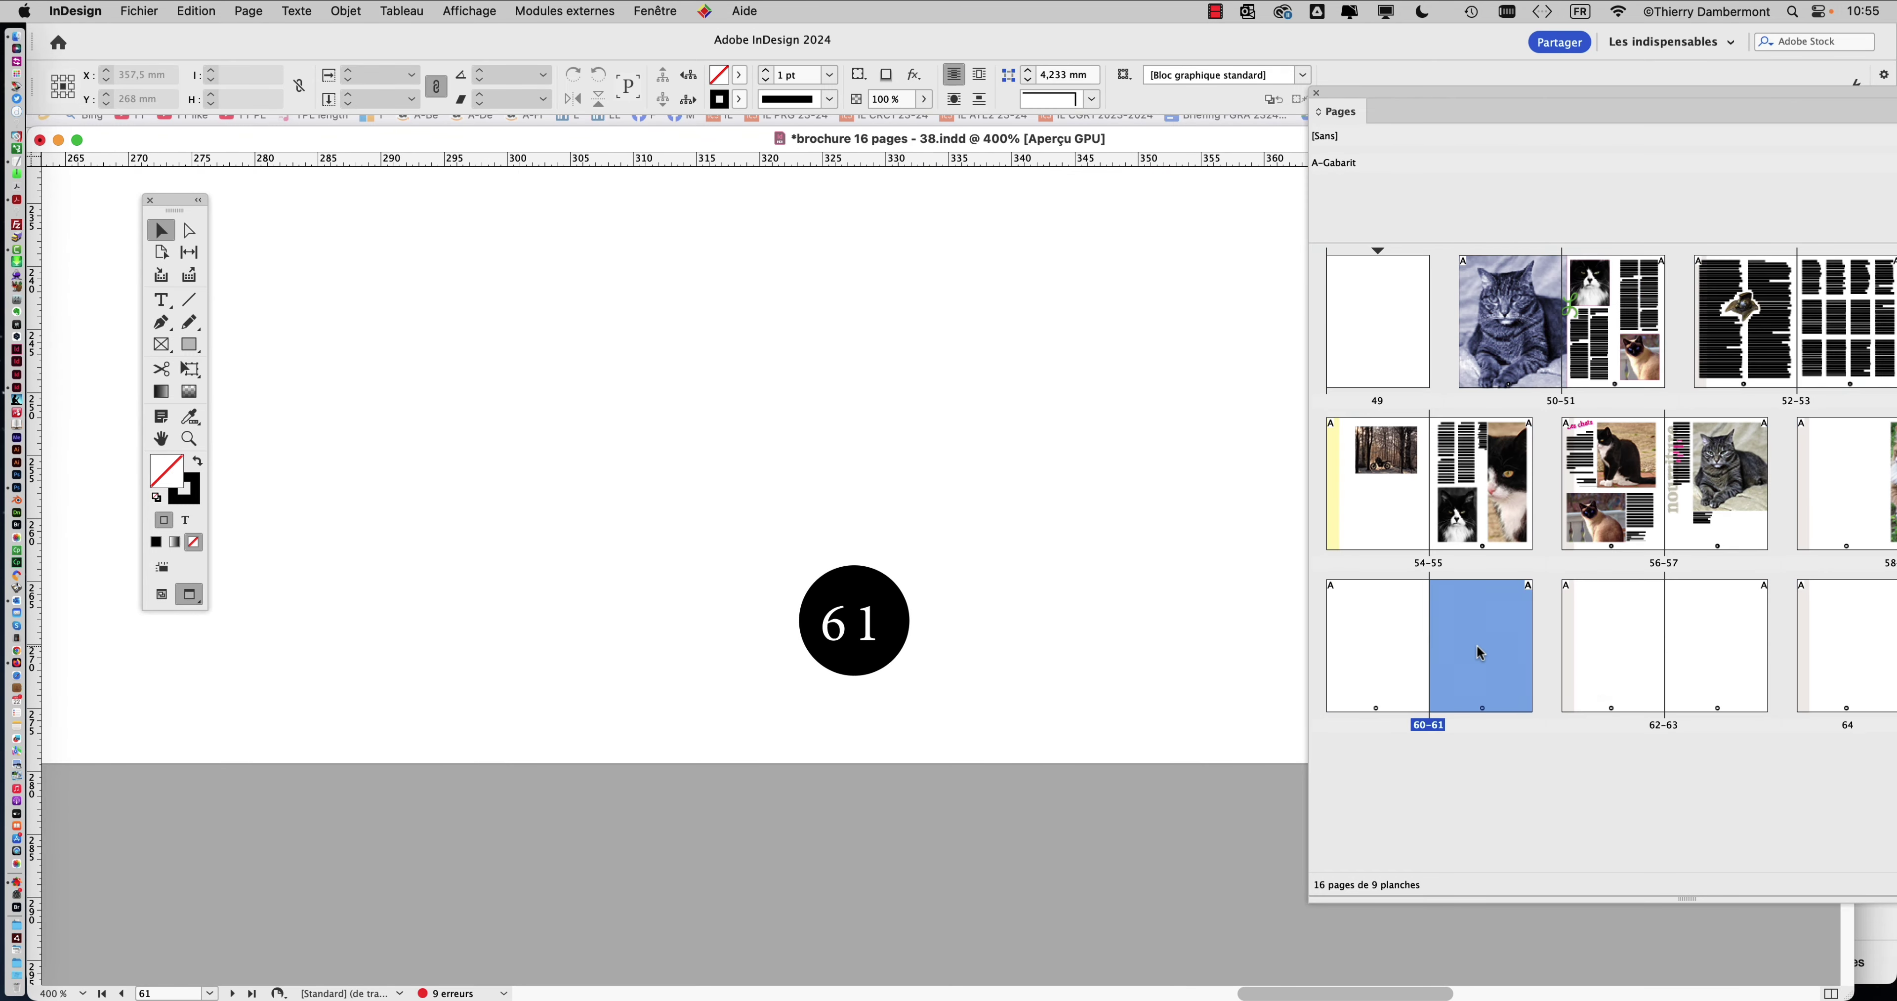
double_click(1465, 447)
scroll(990, 633, "down", 3)
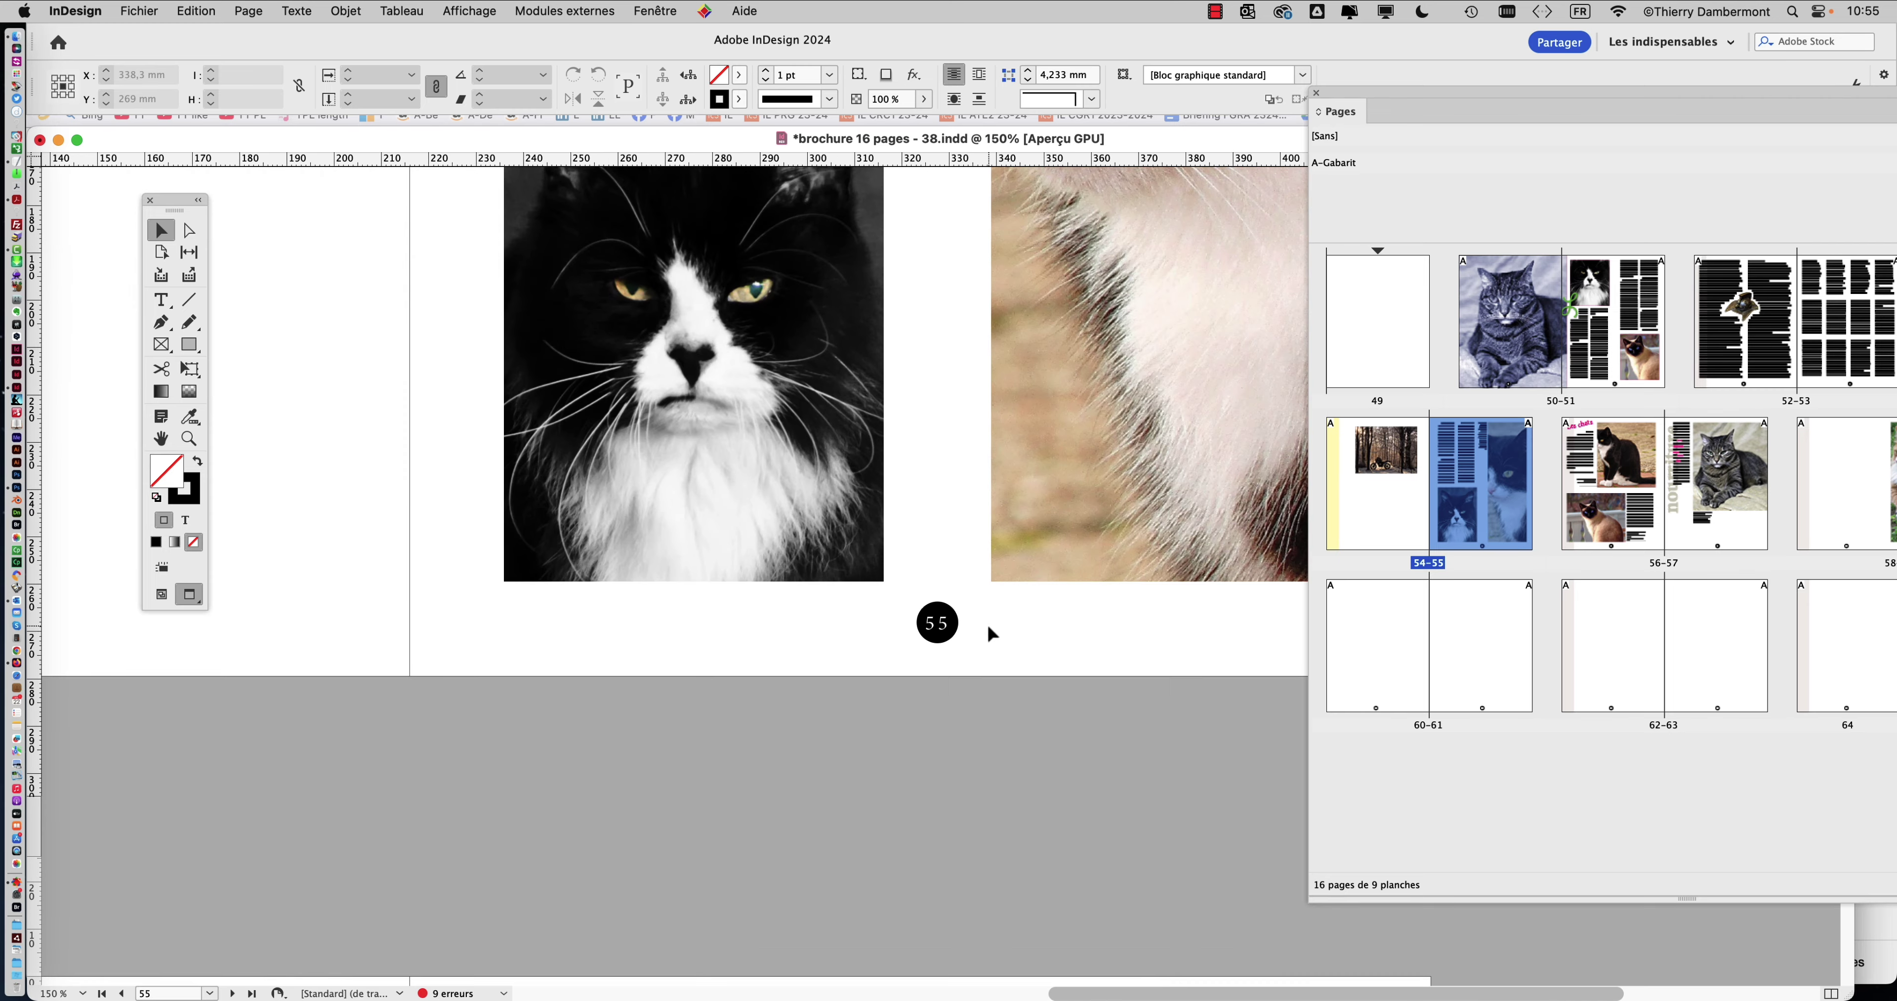
scroll(990, 637, "down", 1)
scroll(677, 453, "down", 1)
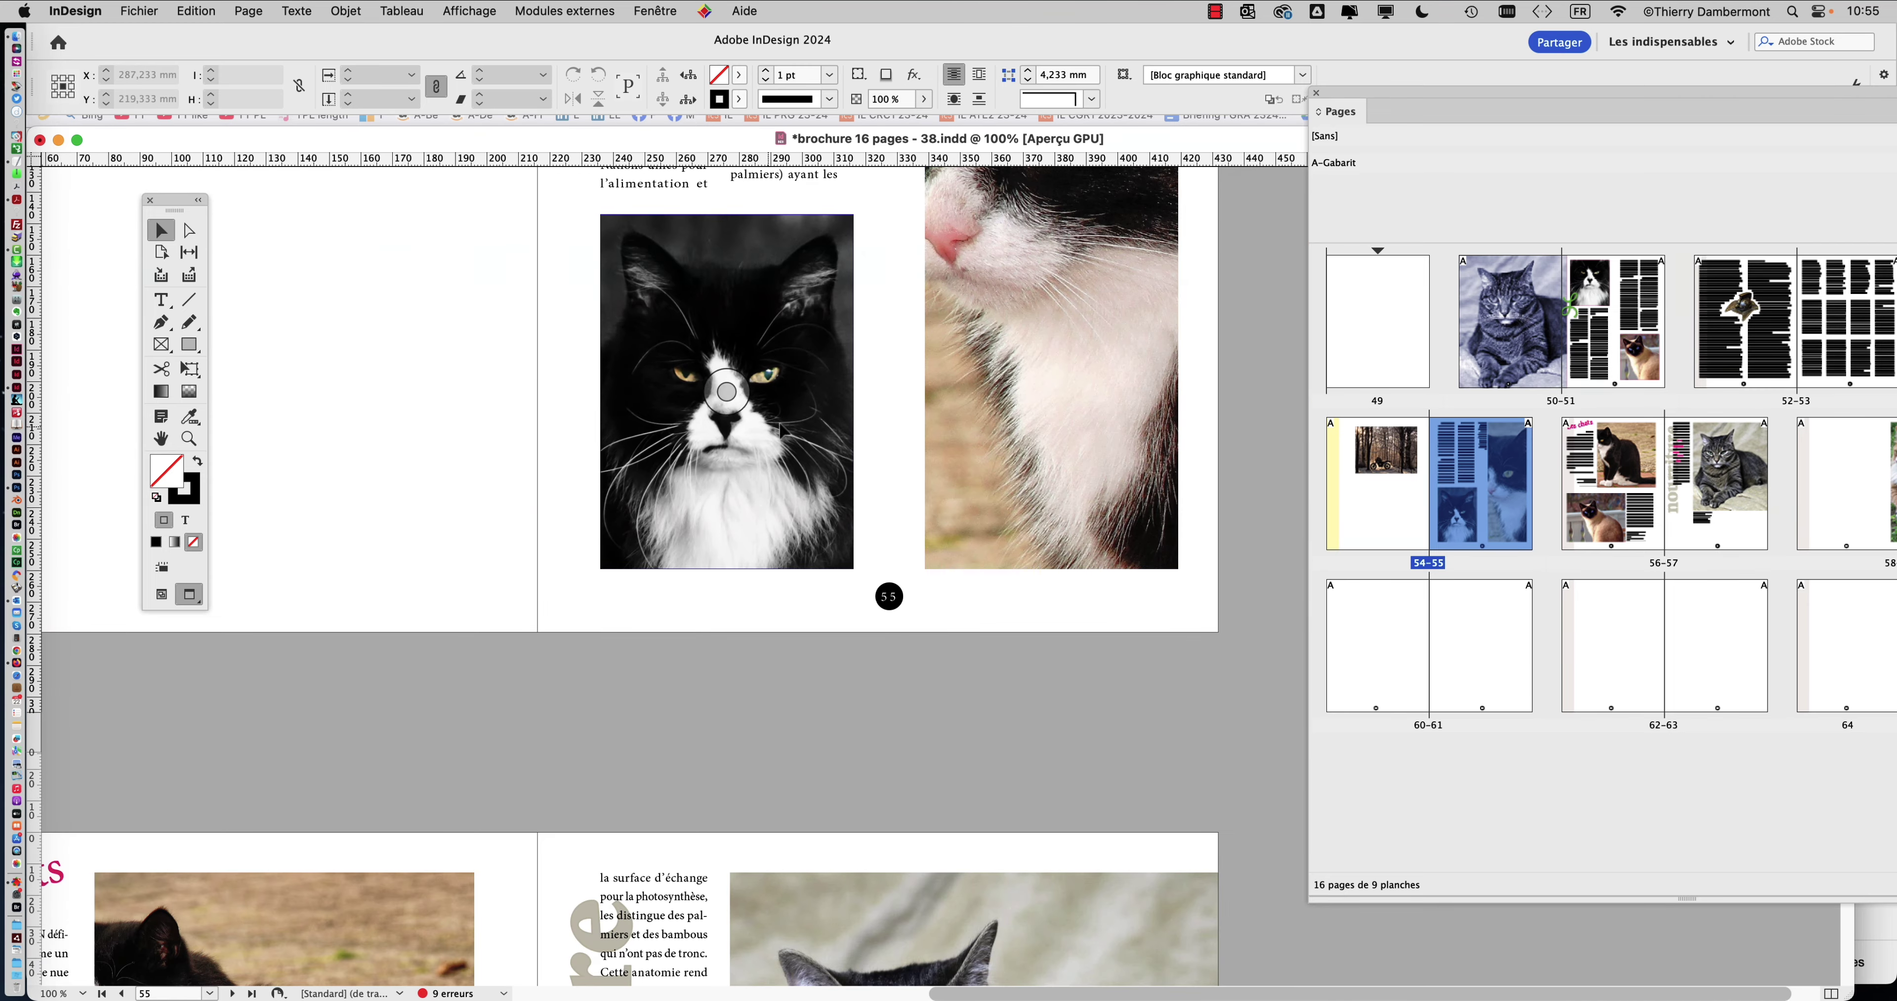
scroll(783, 428, "up", 5)
scroll(784, 428, "left", 4)
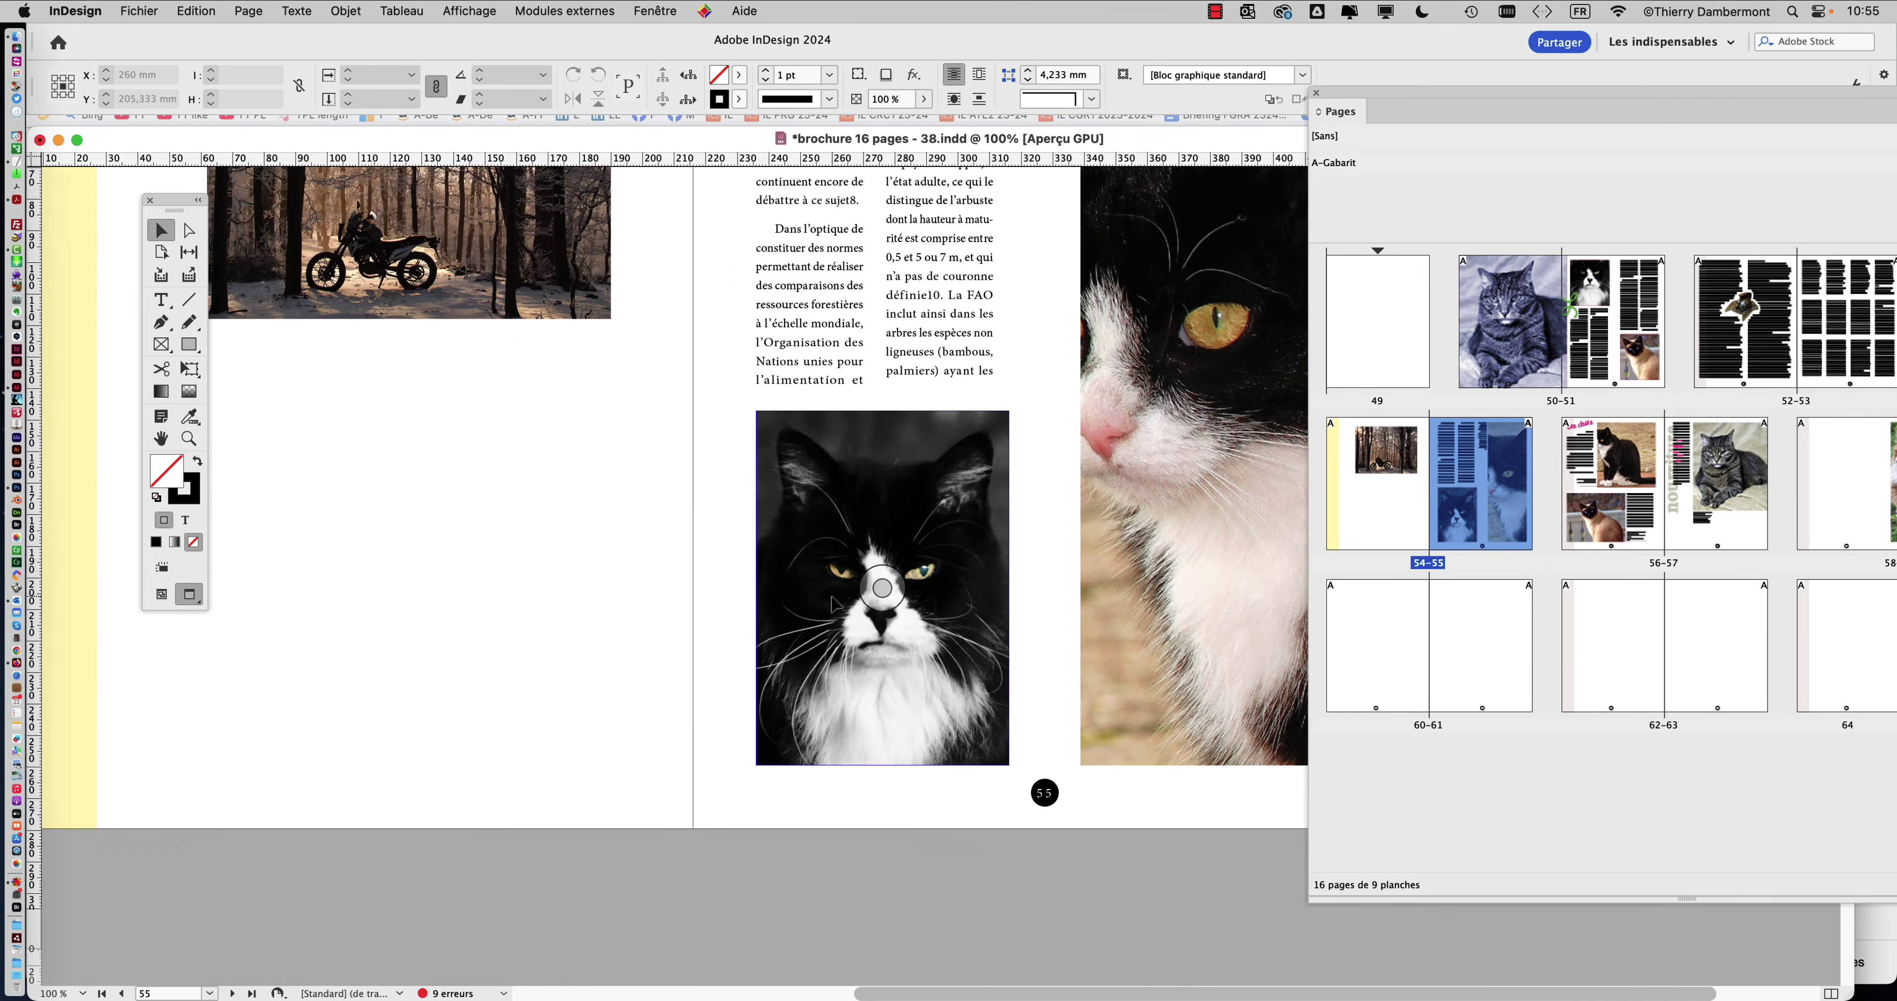
scroll(831, 603, "down", 2)
scroll(950, 574, "down", 1)
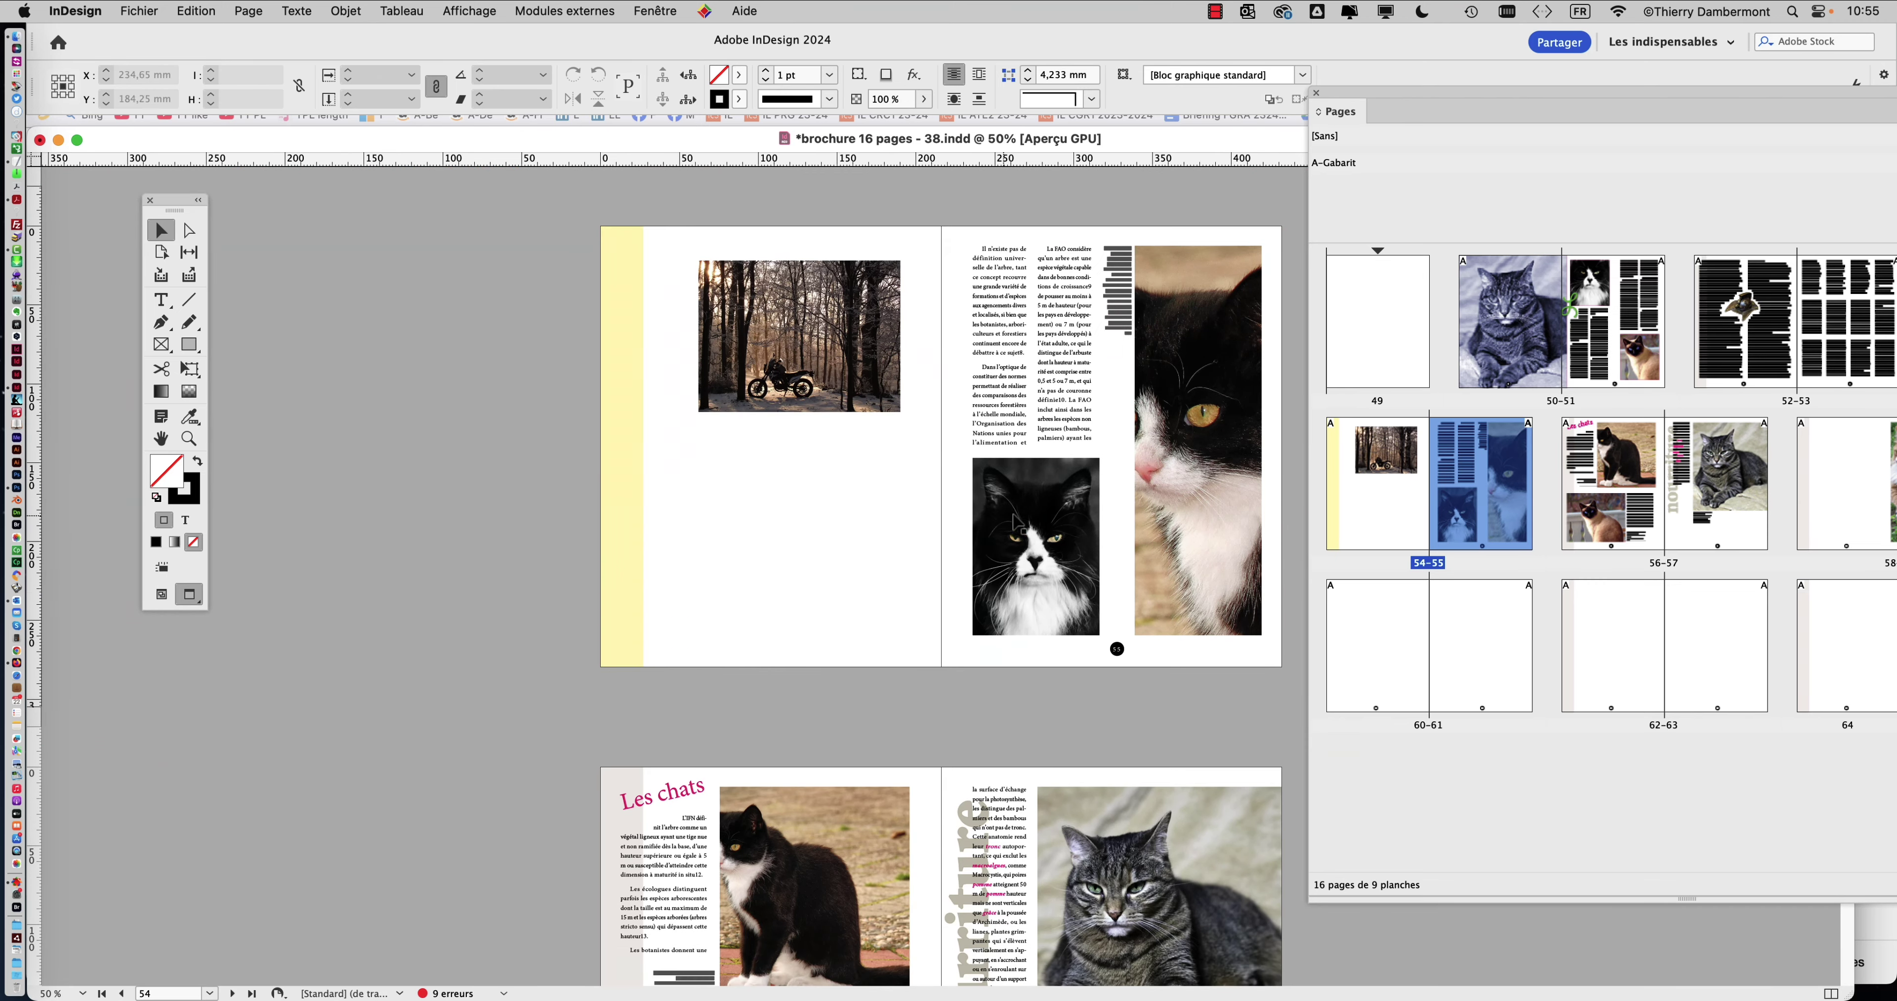
scroll(1016, 519, "up", 2)
- Bring the whole Pages panel into view and set the brochure's page numbering to start at 48
left_click_drag(1395, 88, 1216, 206)
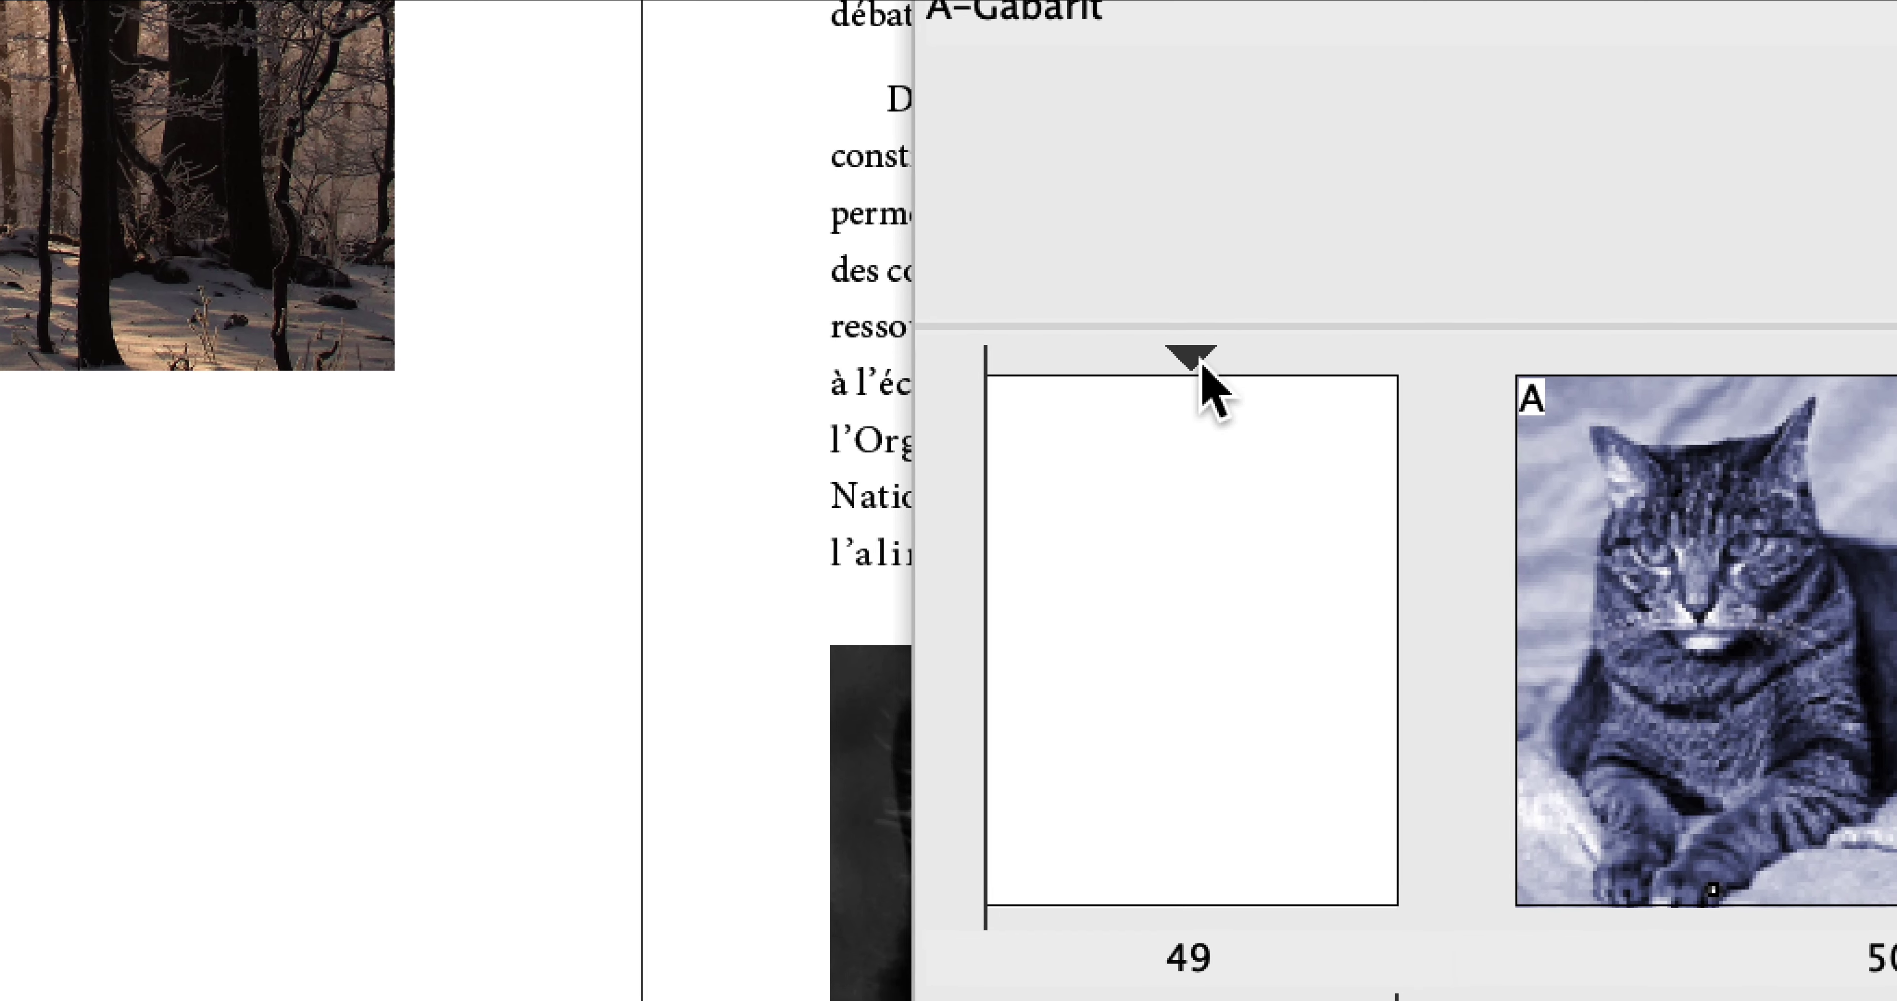
left_click(1208, 383)
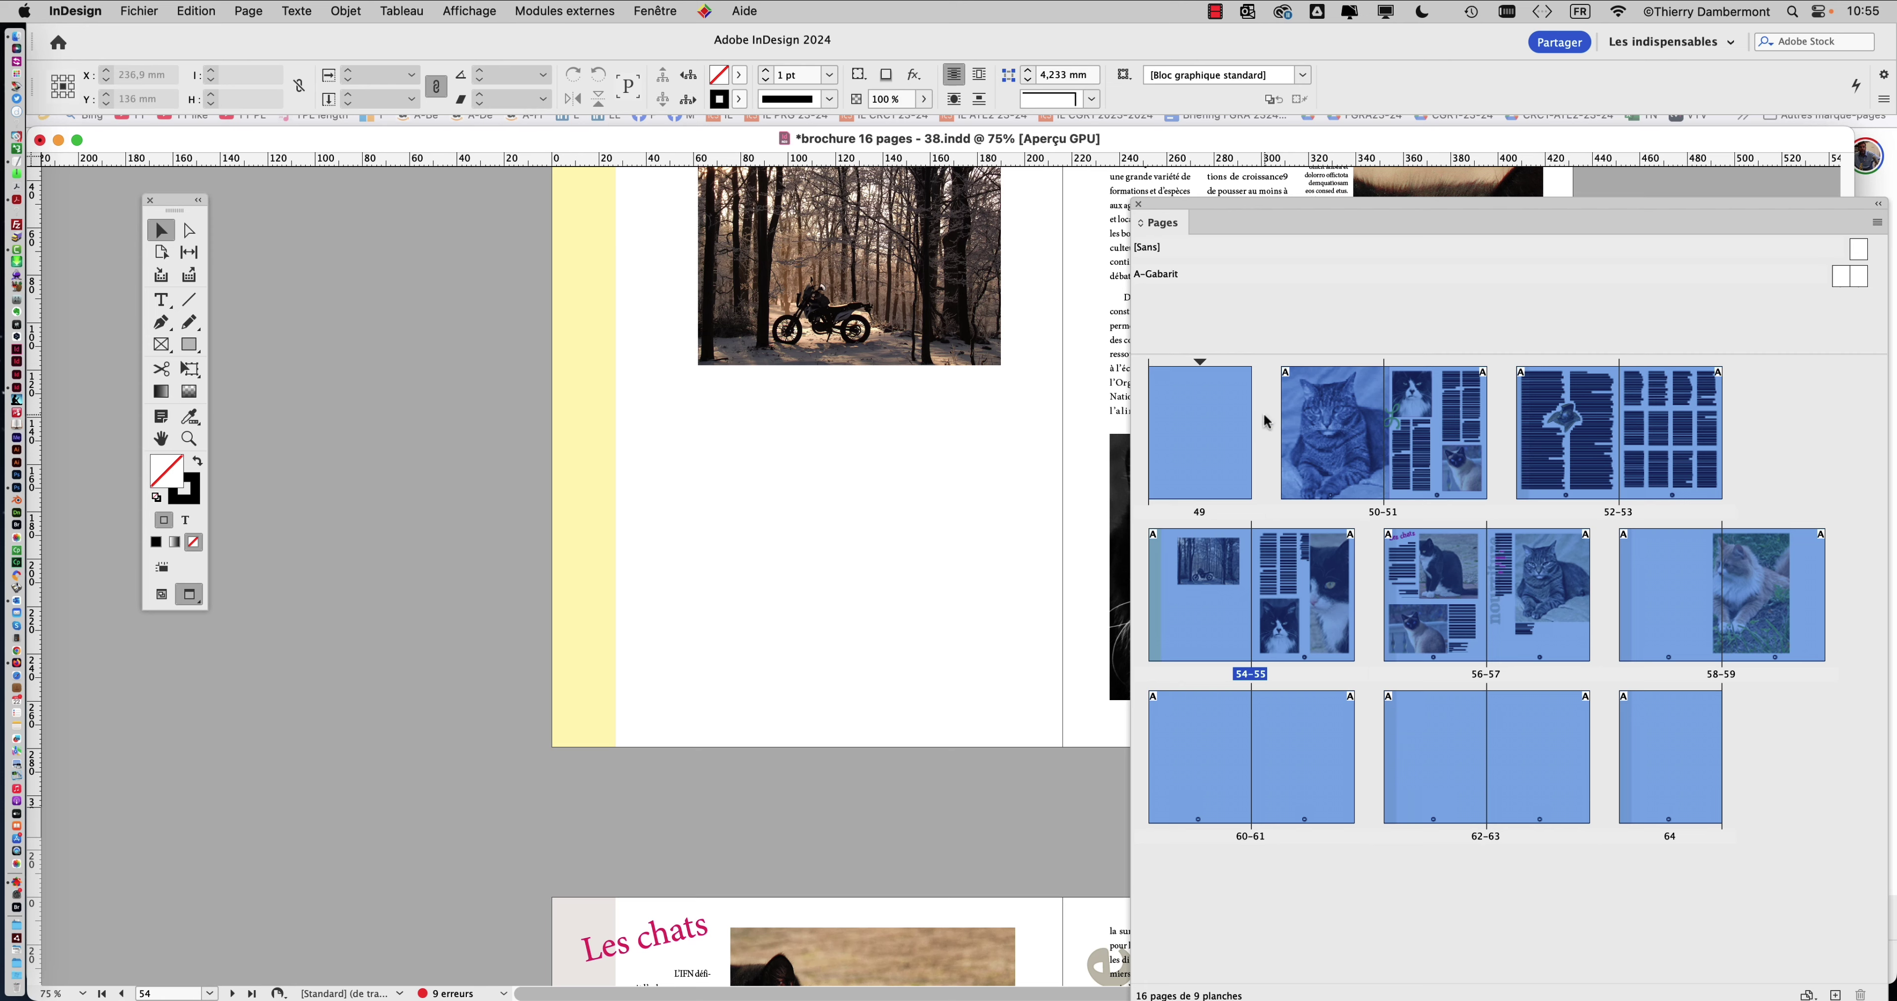
double_click(1200, 360)
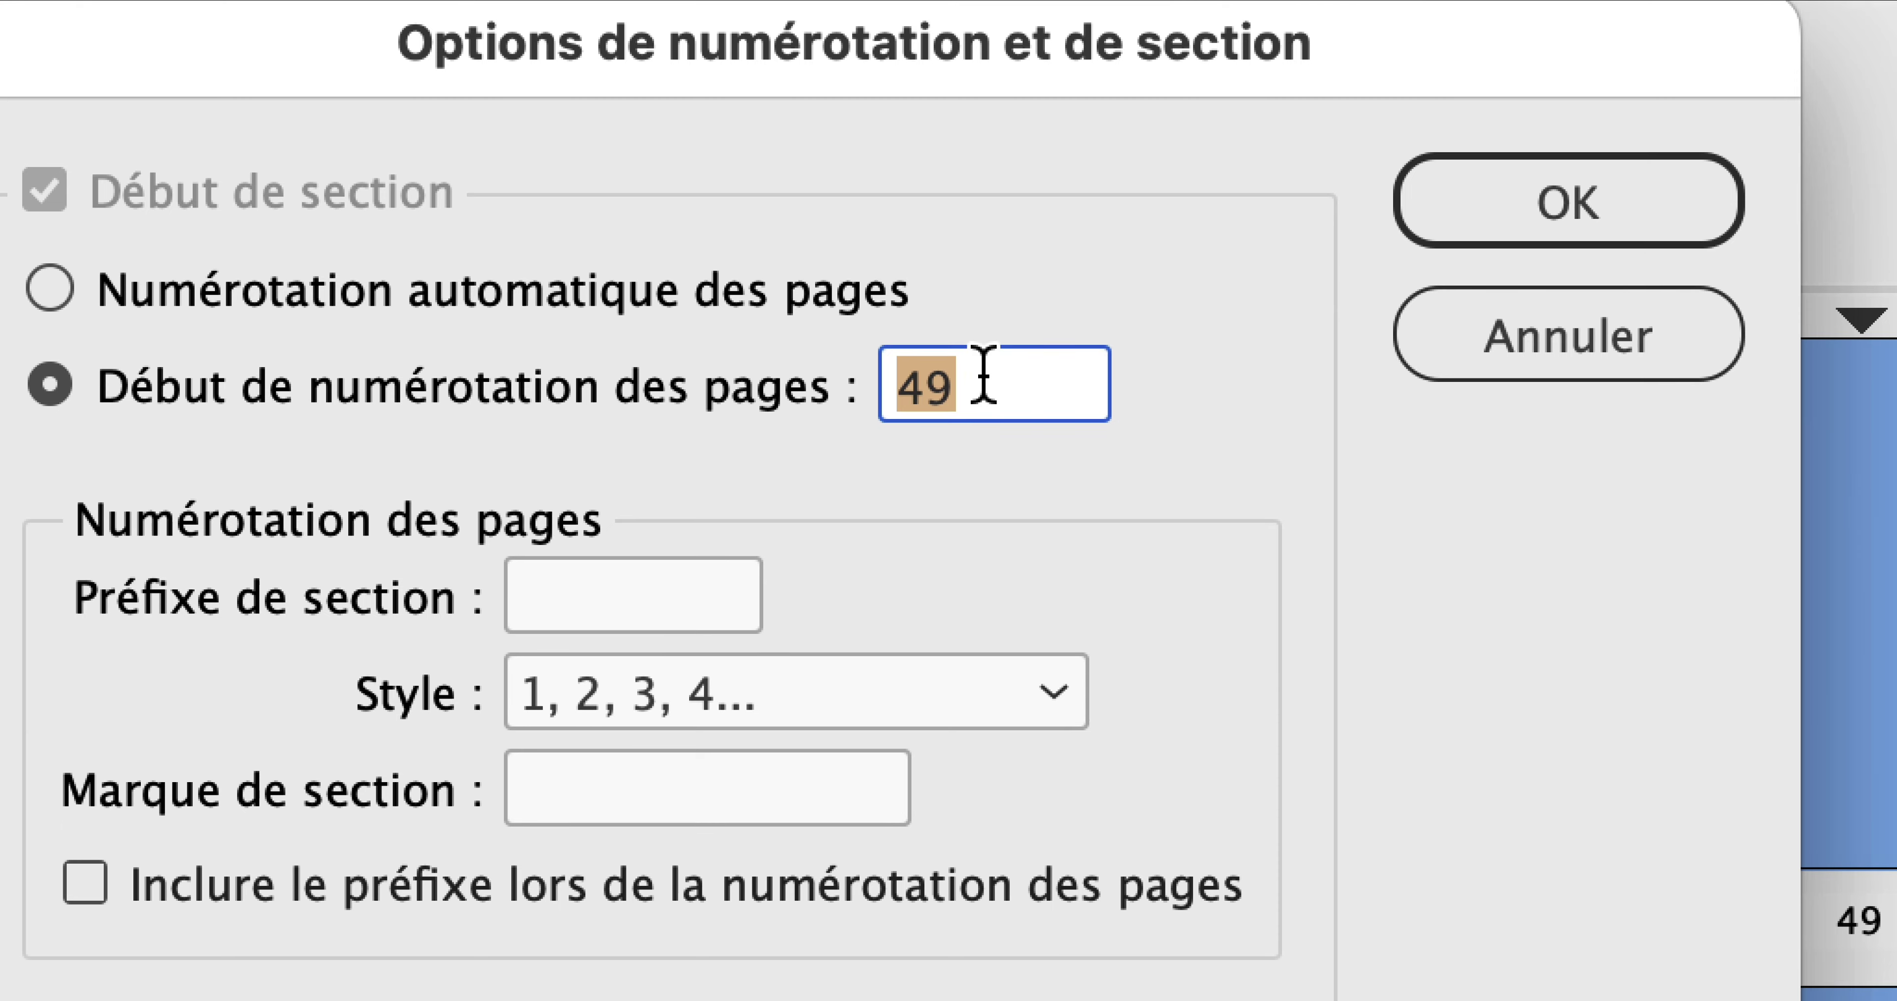
type("48")
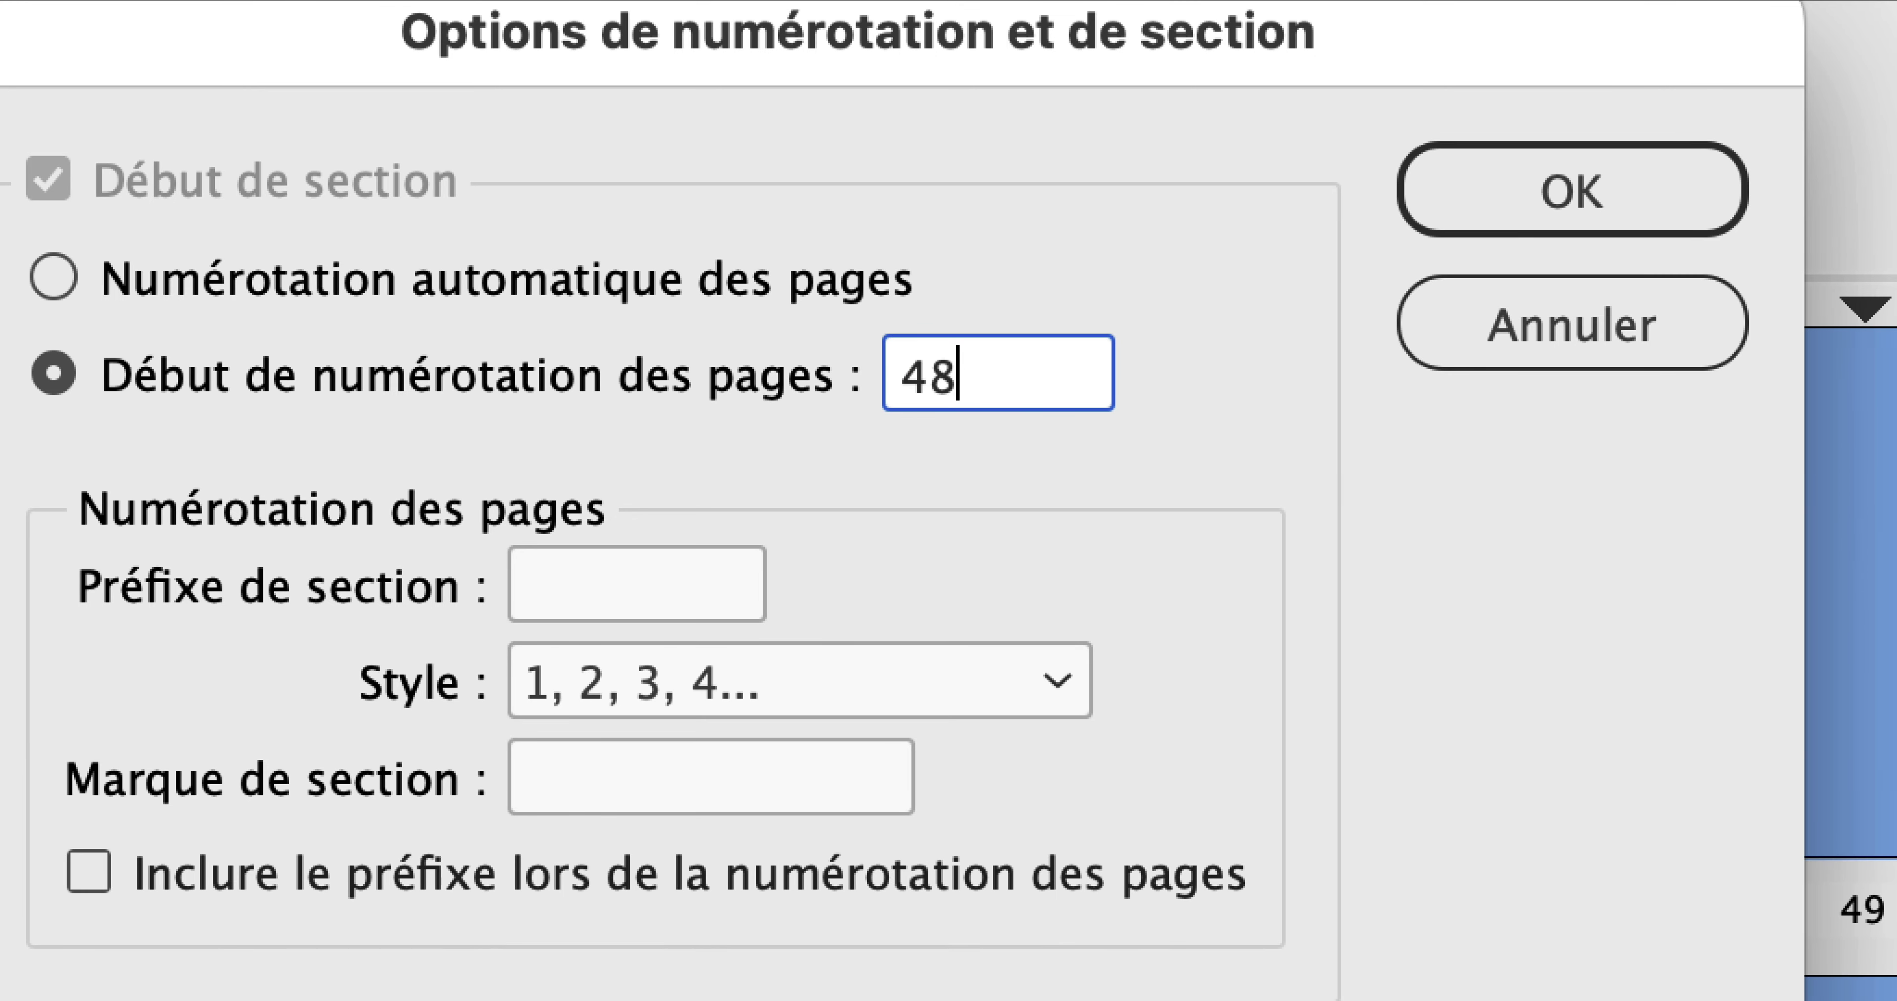
key("alt")
left_click(1117, 335)
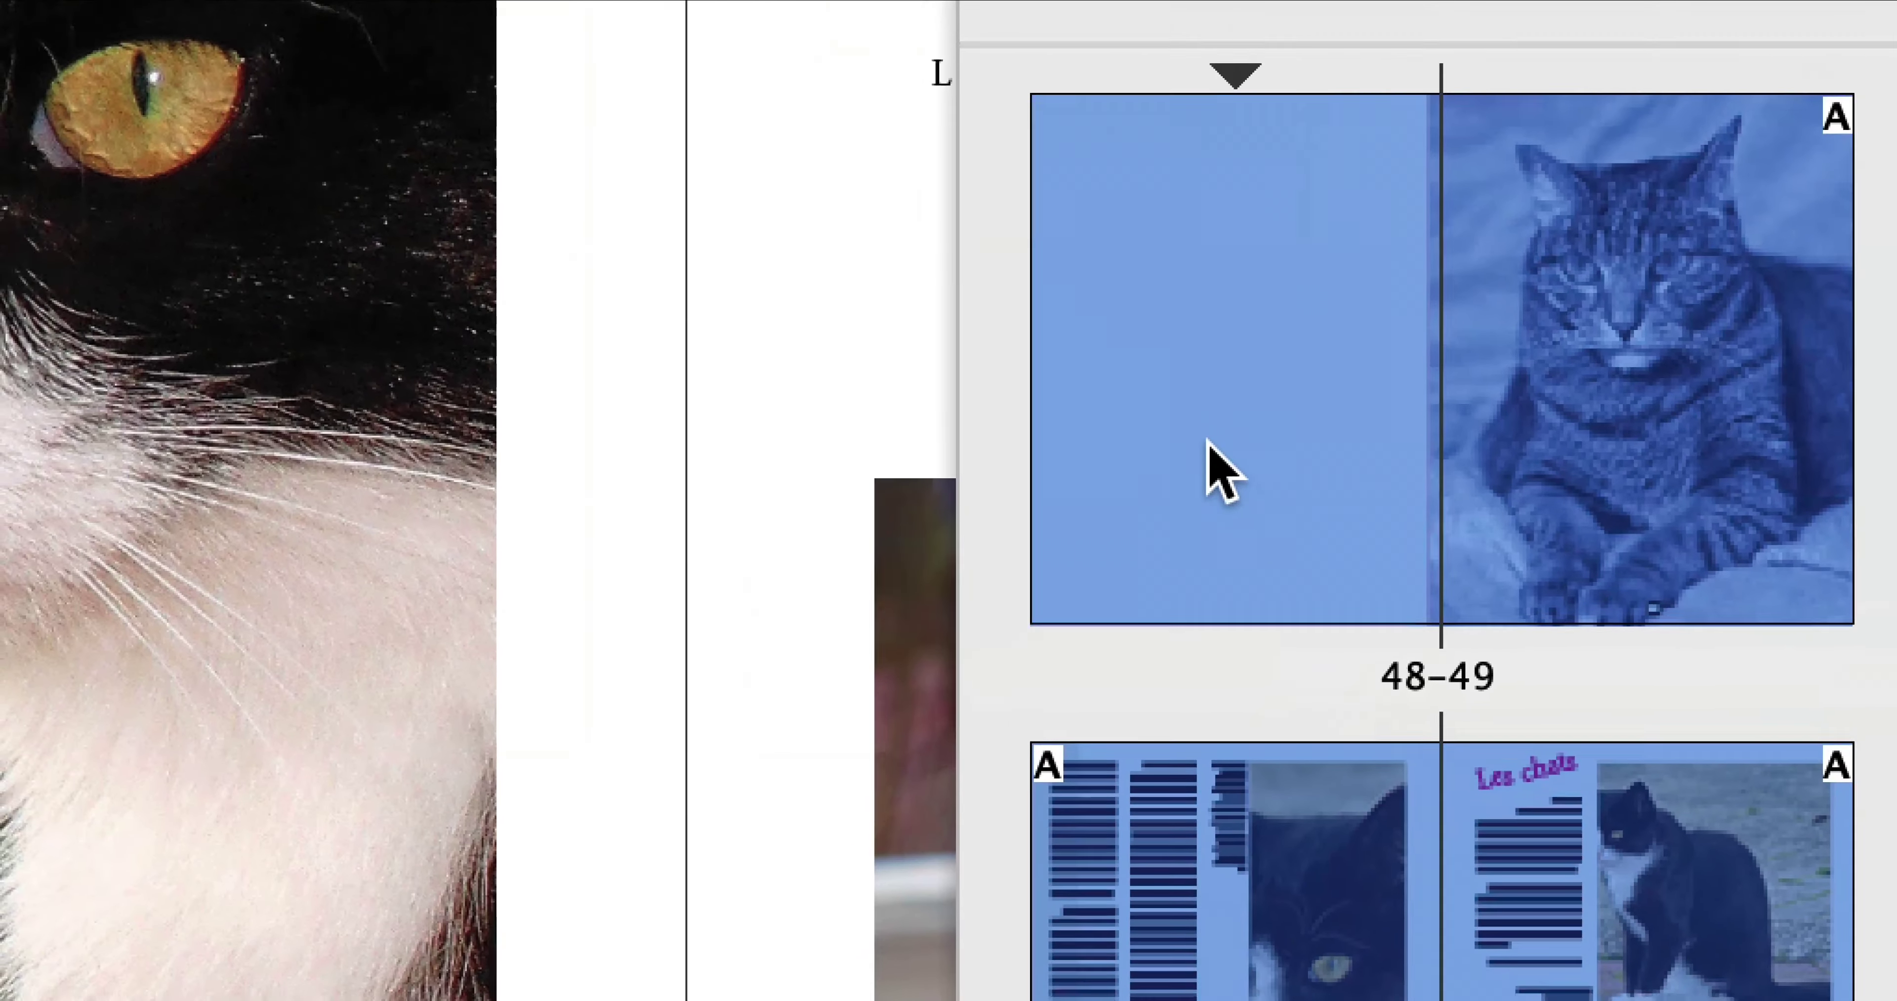
mouse_move(589, 495)
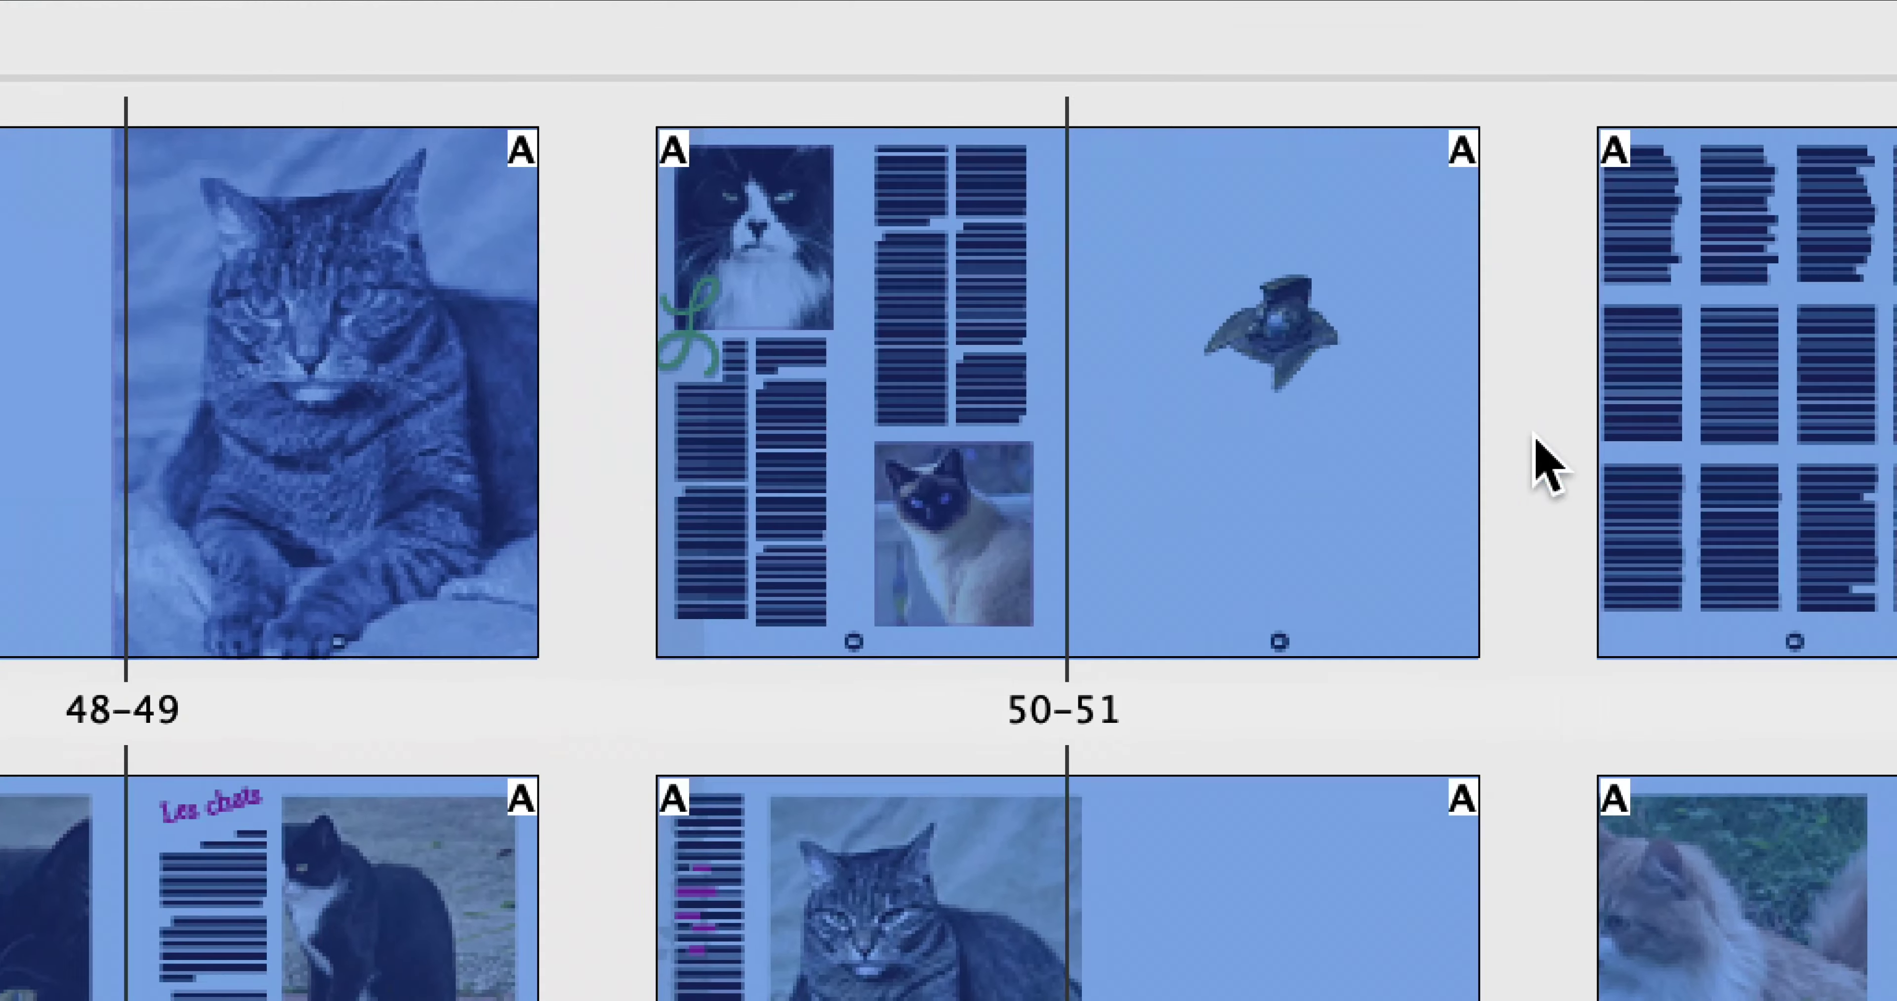
mouse_move(1572, 442)
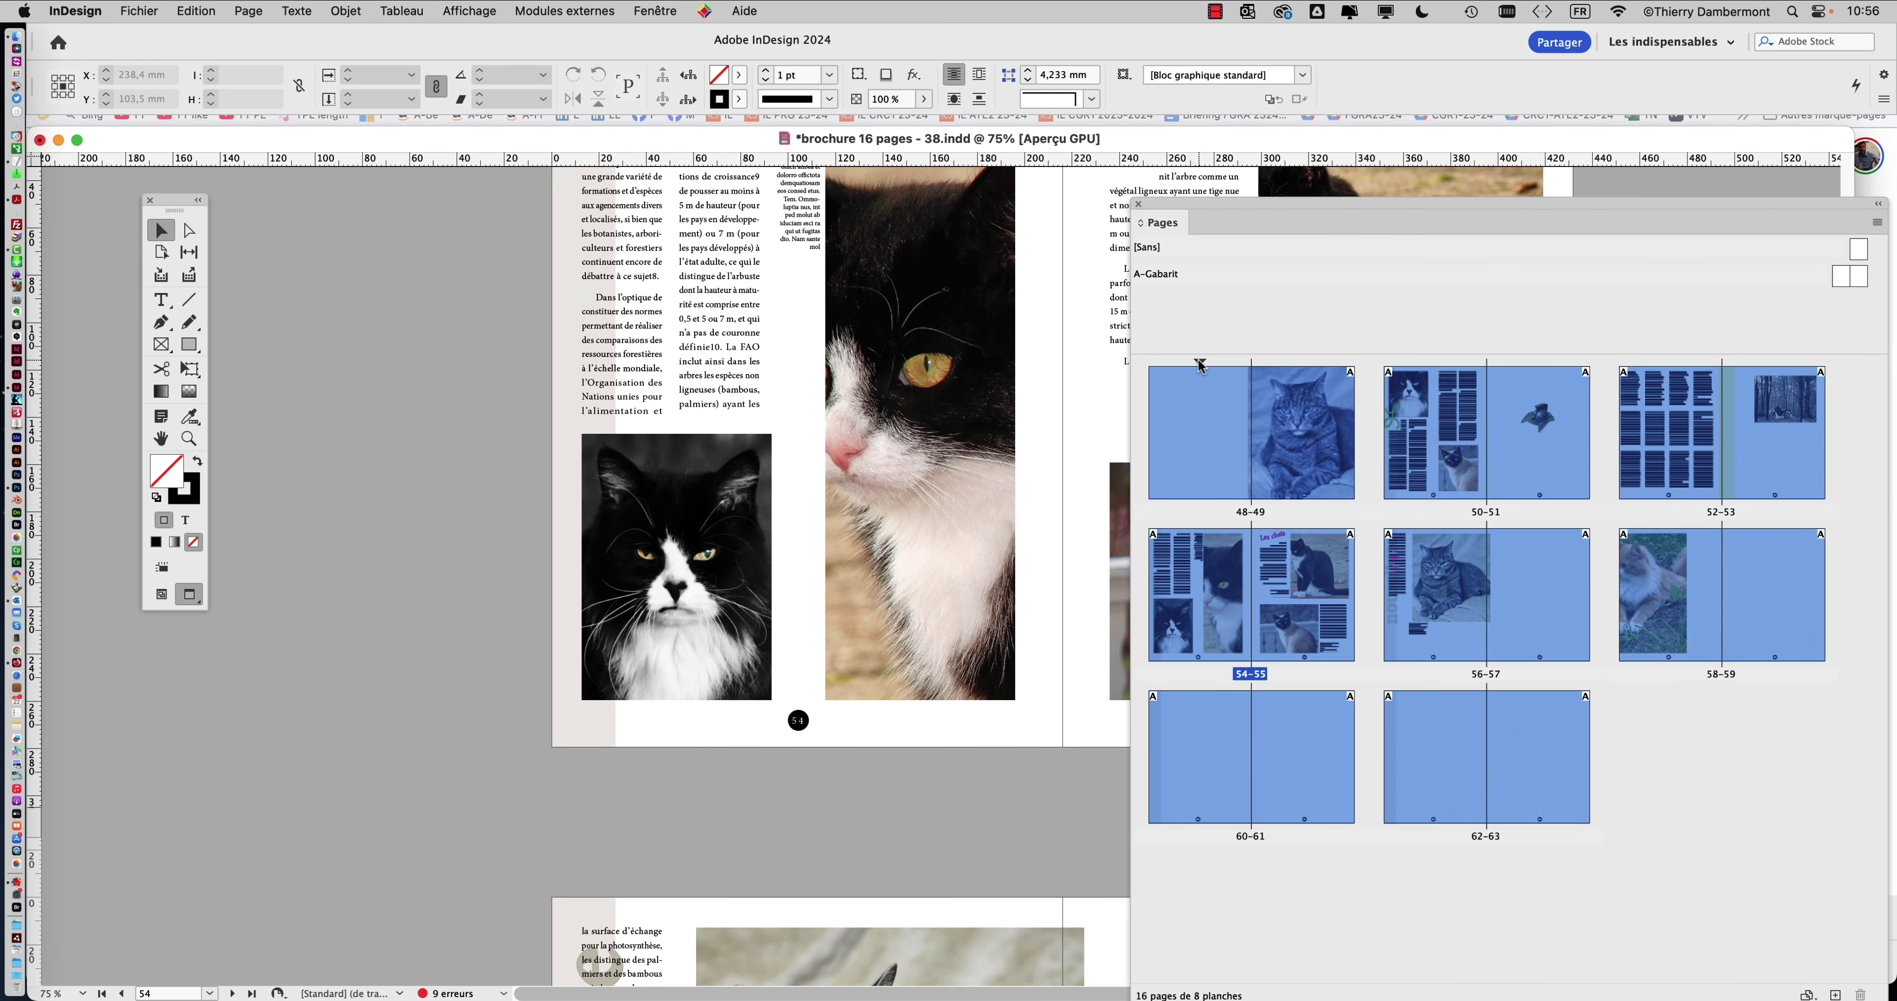
- Set the brochure's page numbering to start at 49 and reposition the Pages panel fully on screen
double_click(1198, 360)
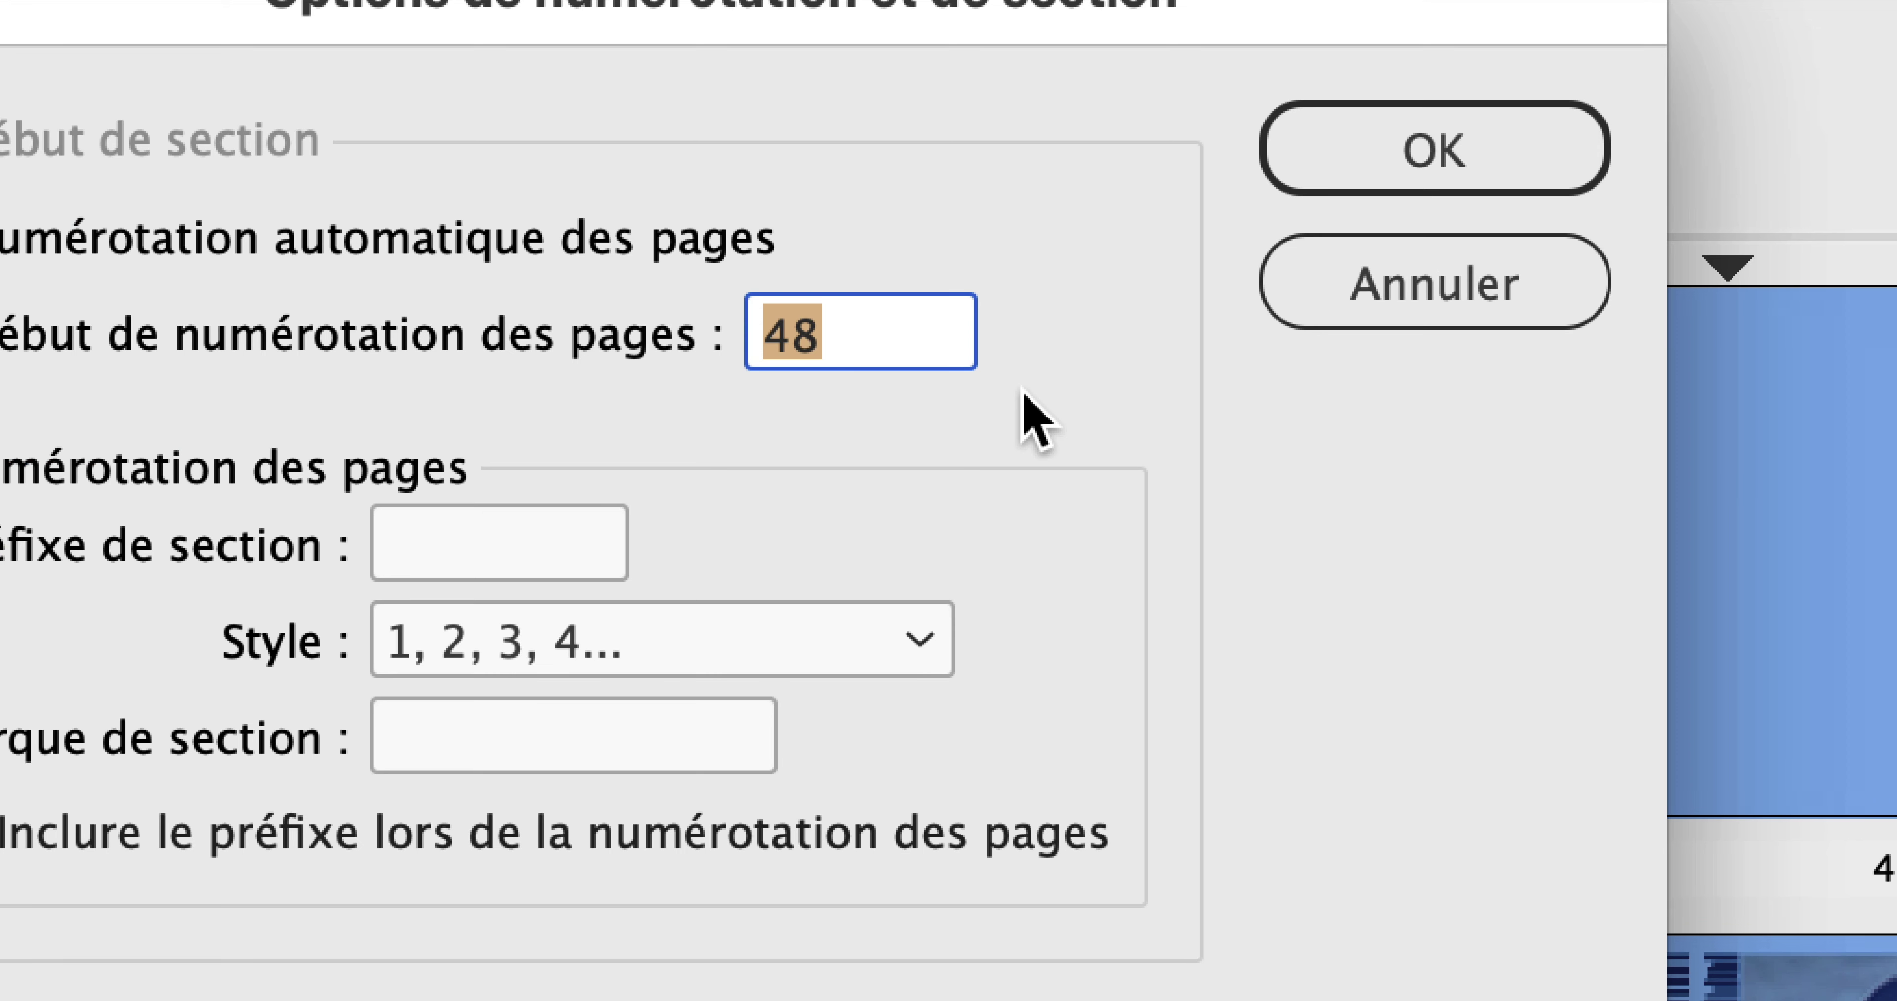
type("49")
key("alt")
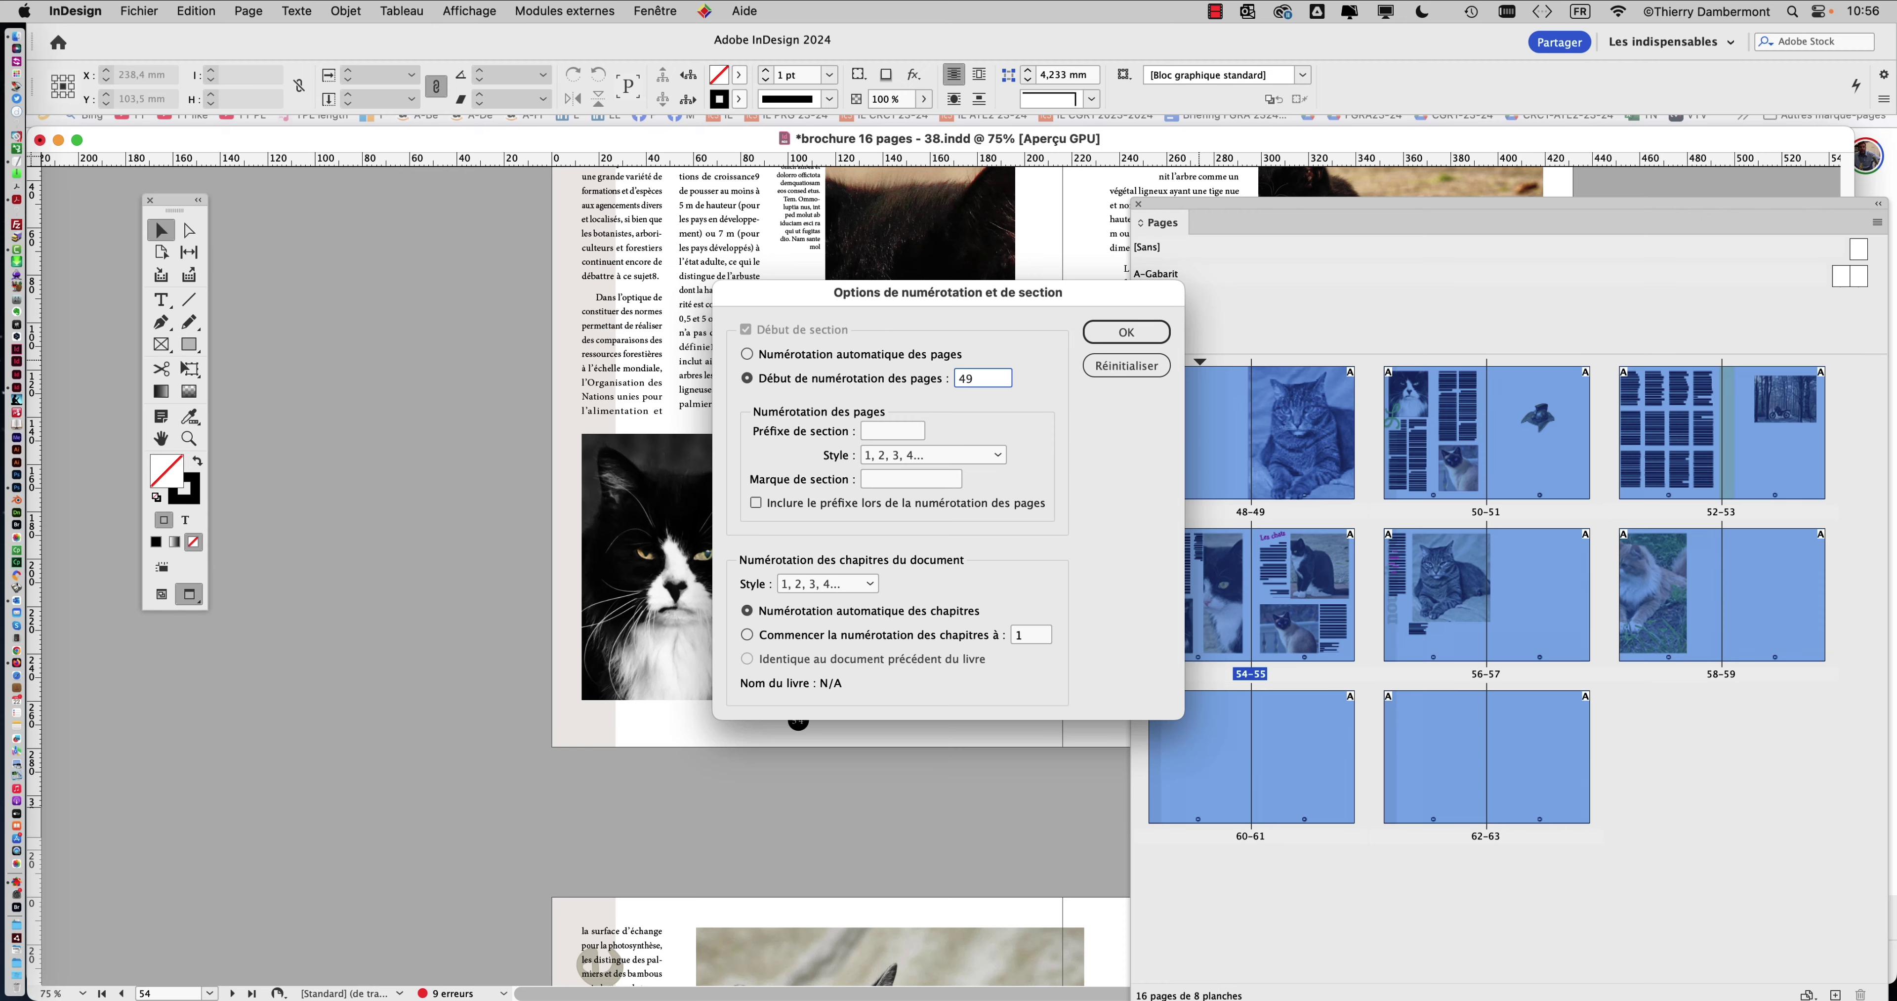
left_click(1126, 332)
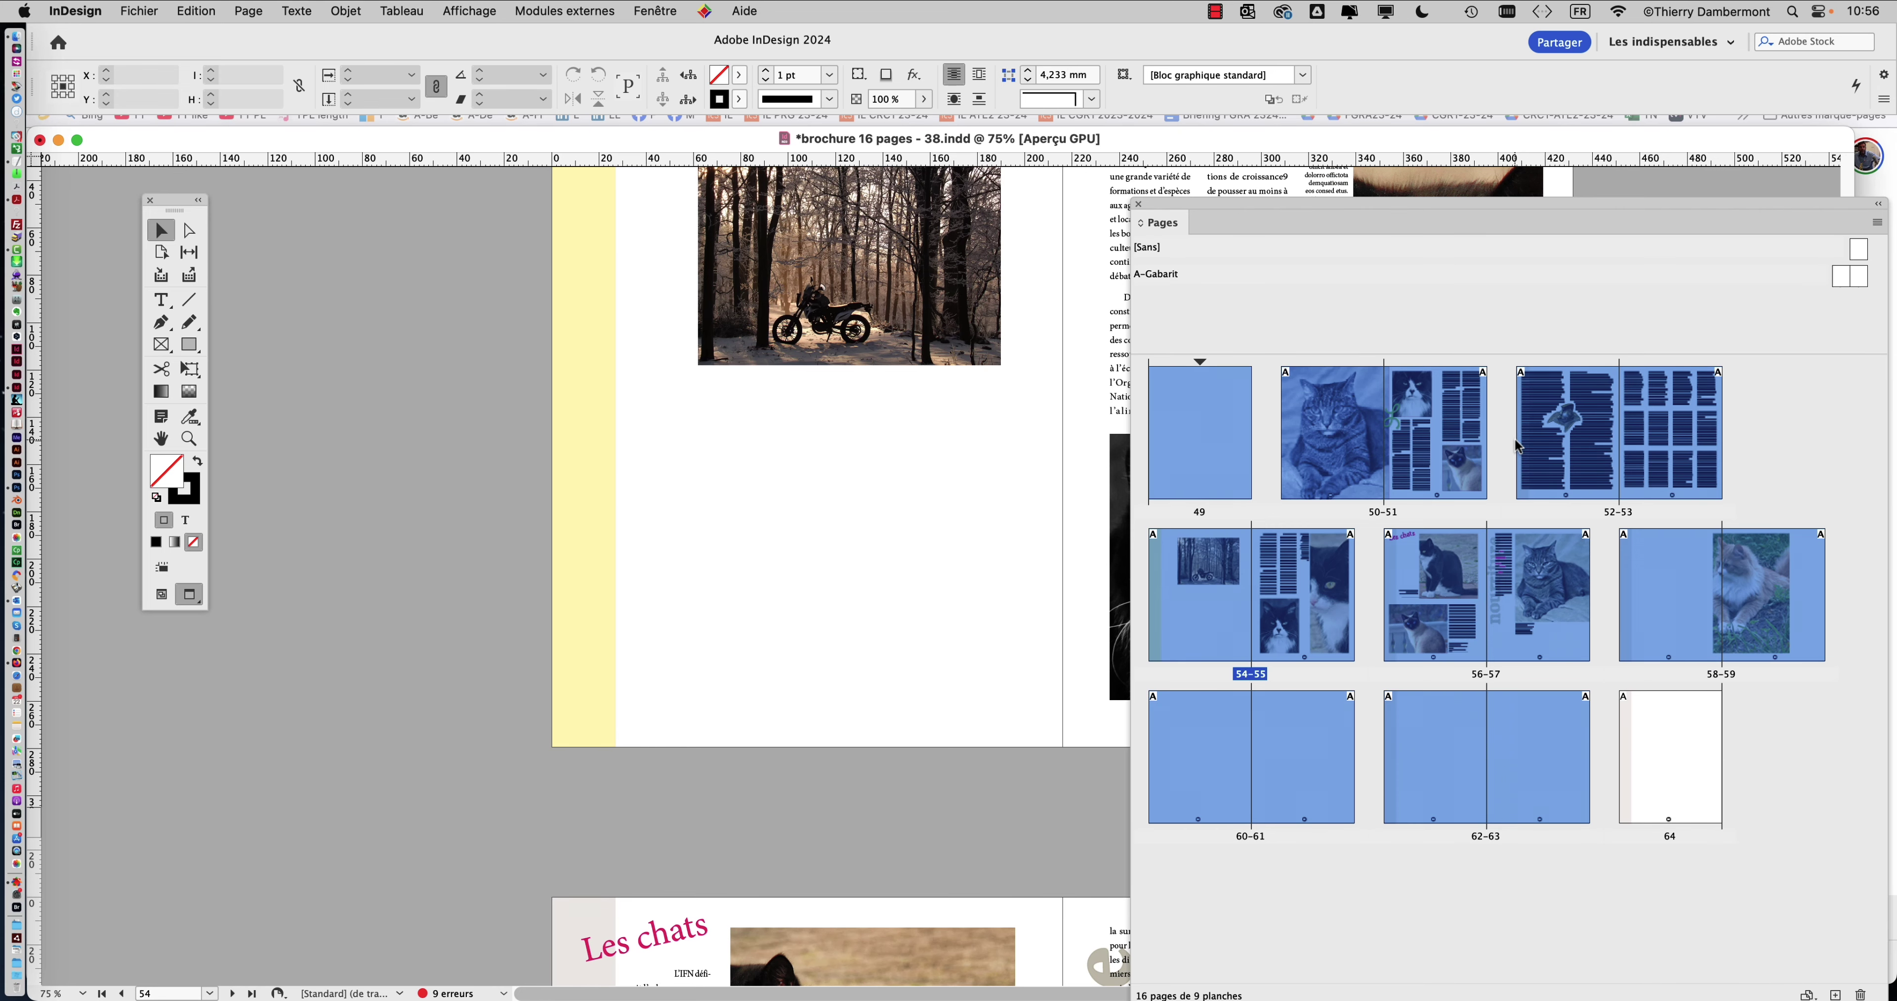
left_click_drag(1195, 206, 1091, 167)
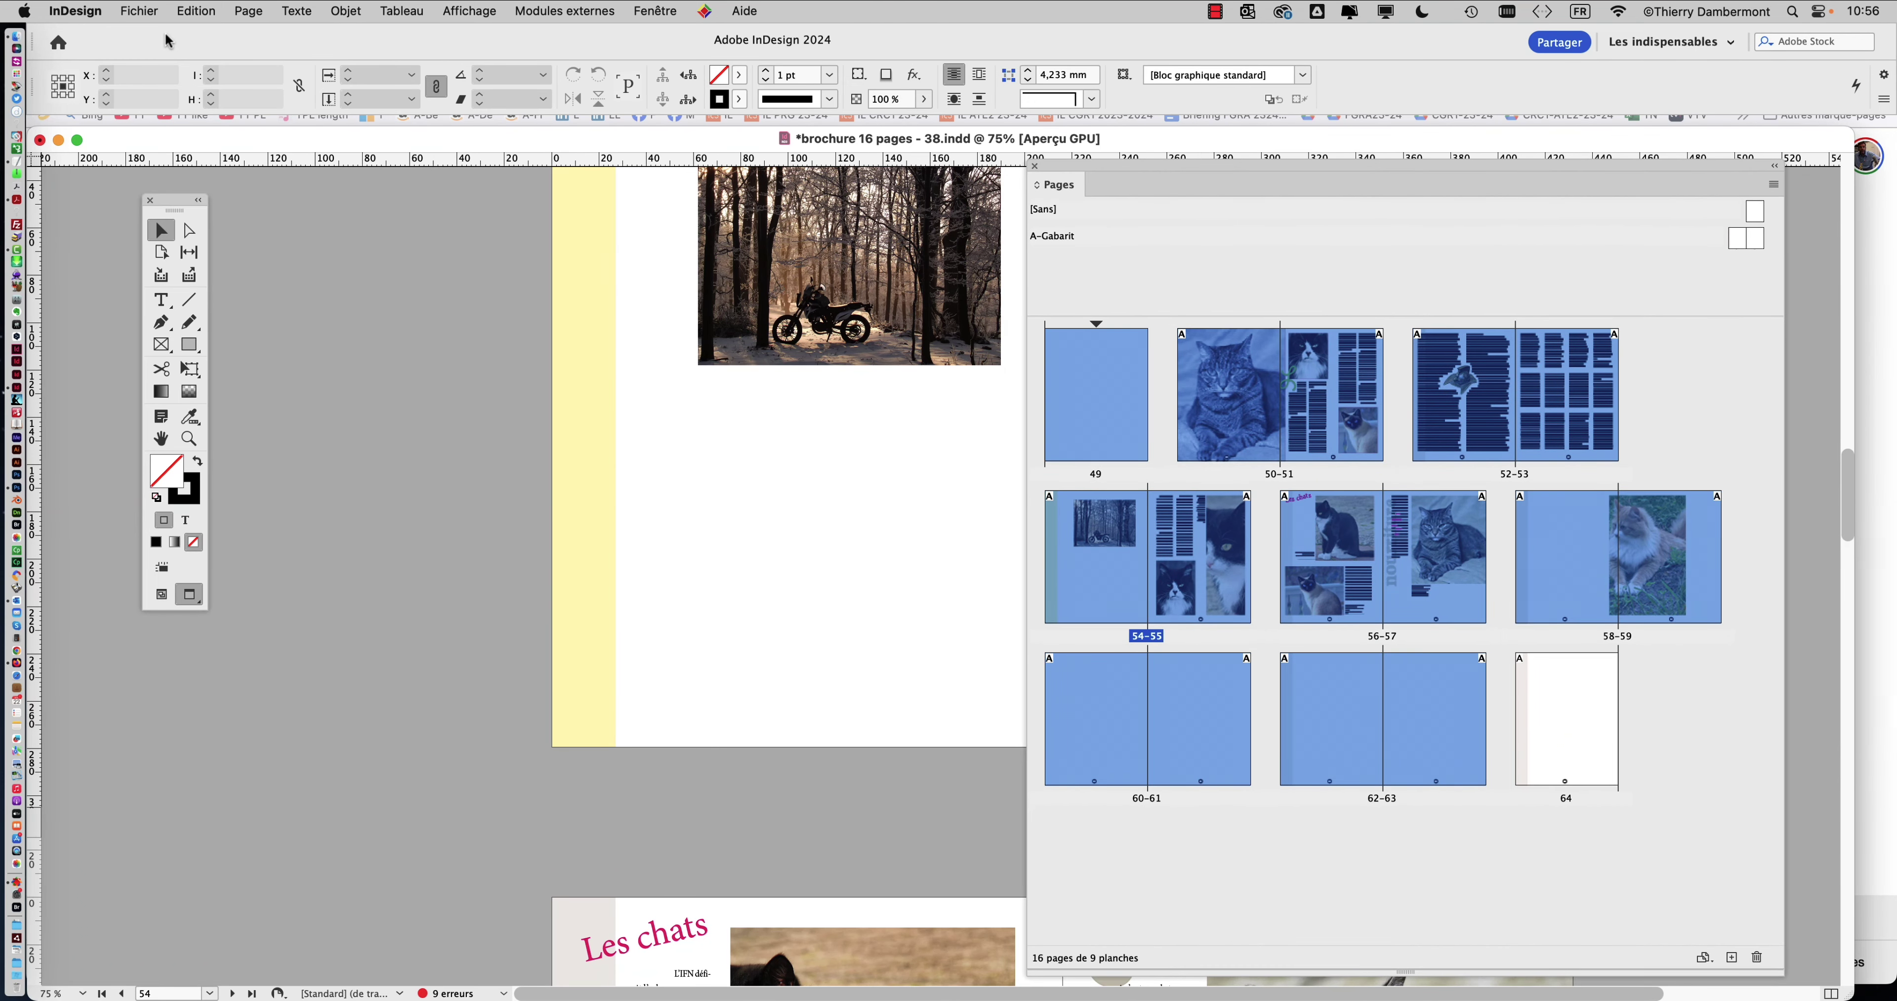
- Save the brochure under the new name "brochure 16 pages - 39.indd" in the same folder
left_click(140, 10)
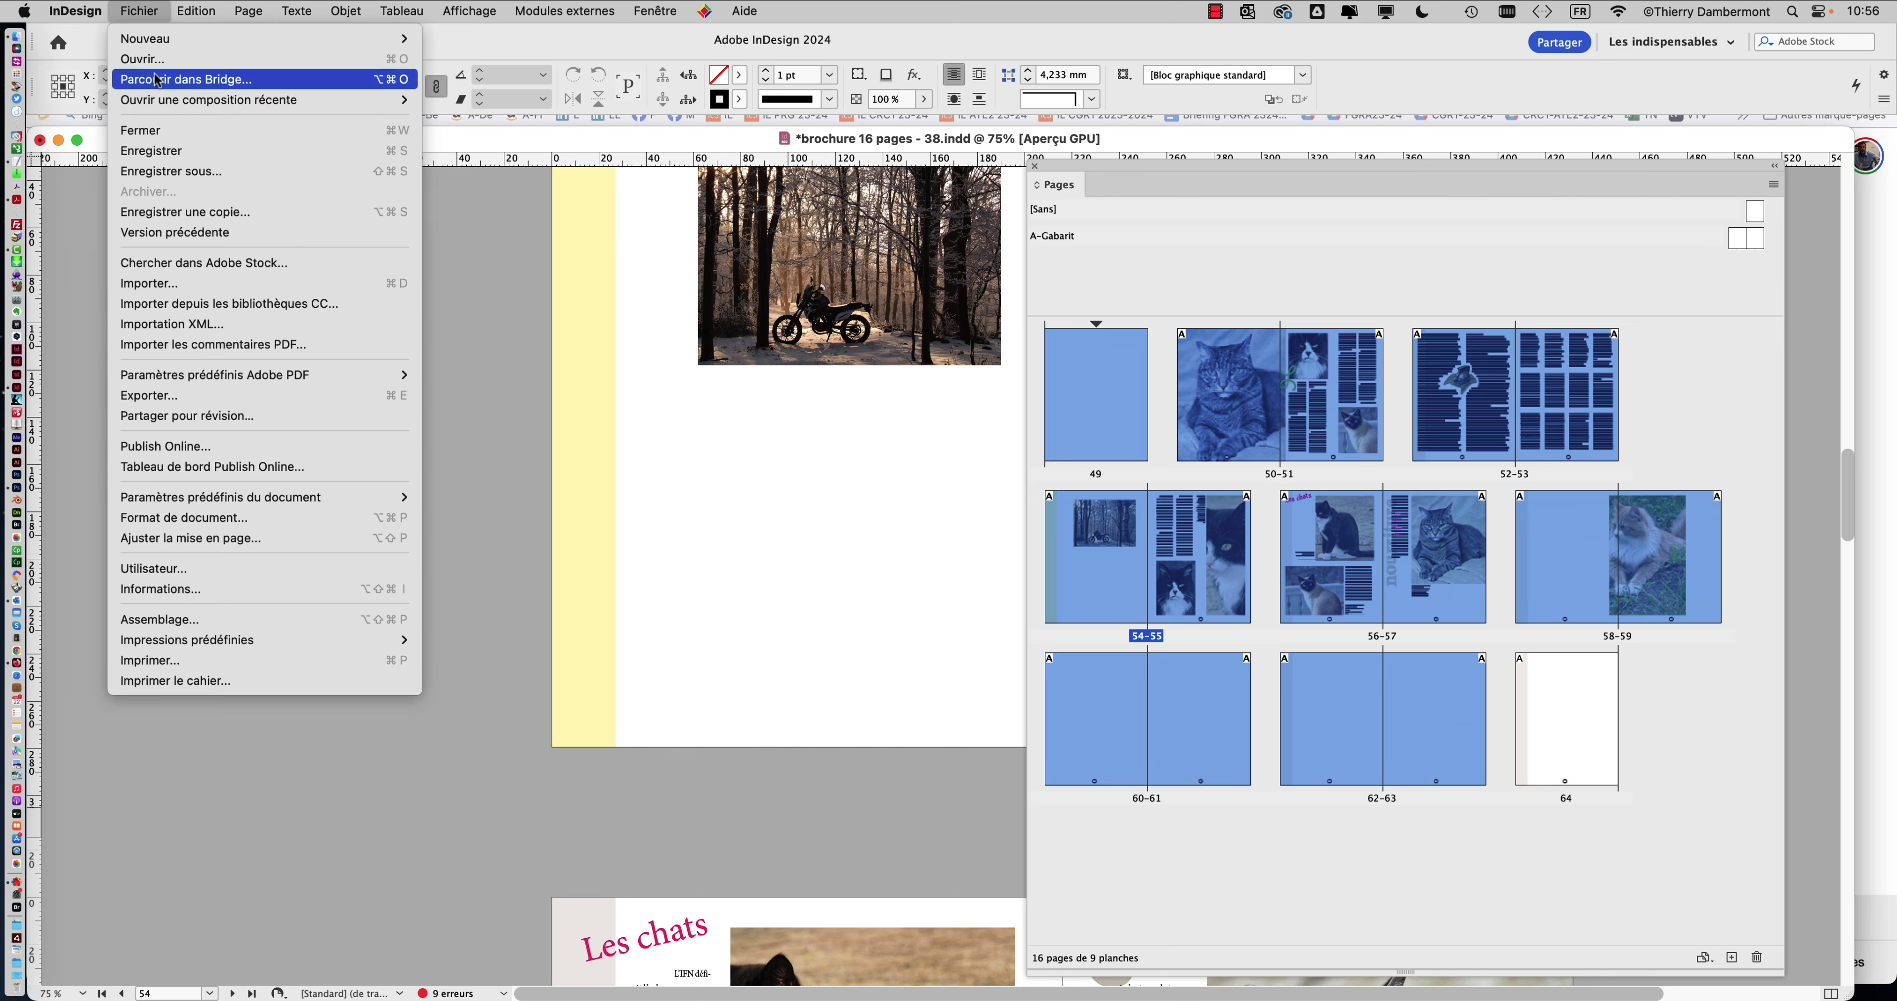
left_click(209, 171)
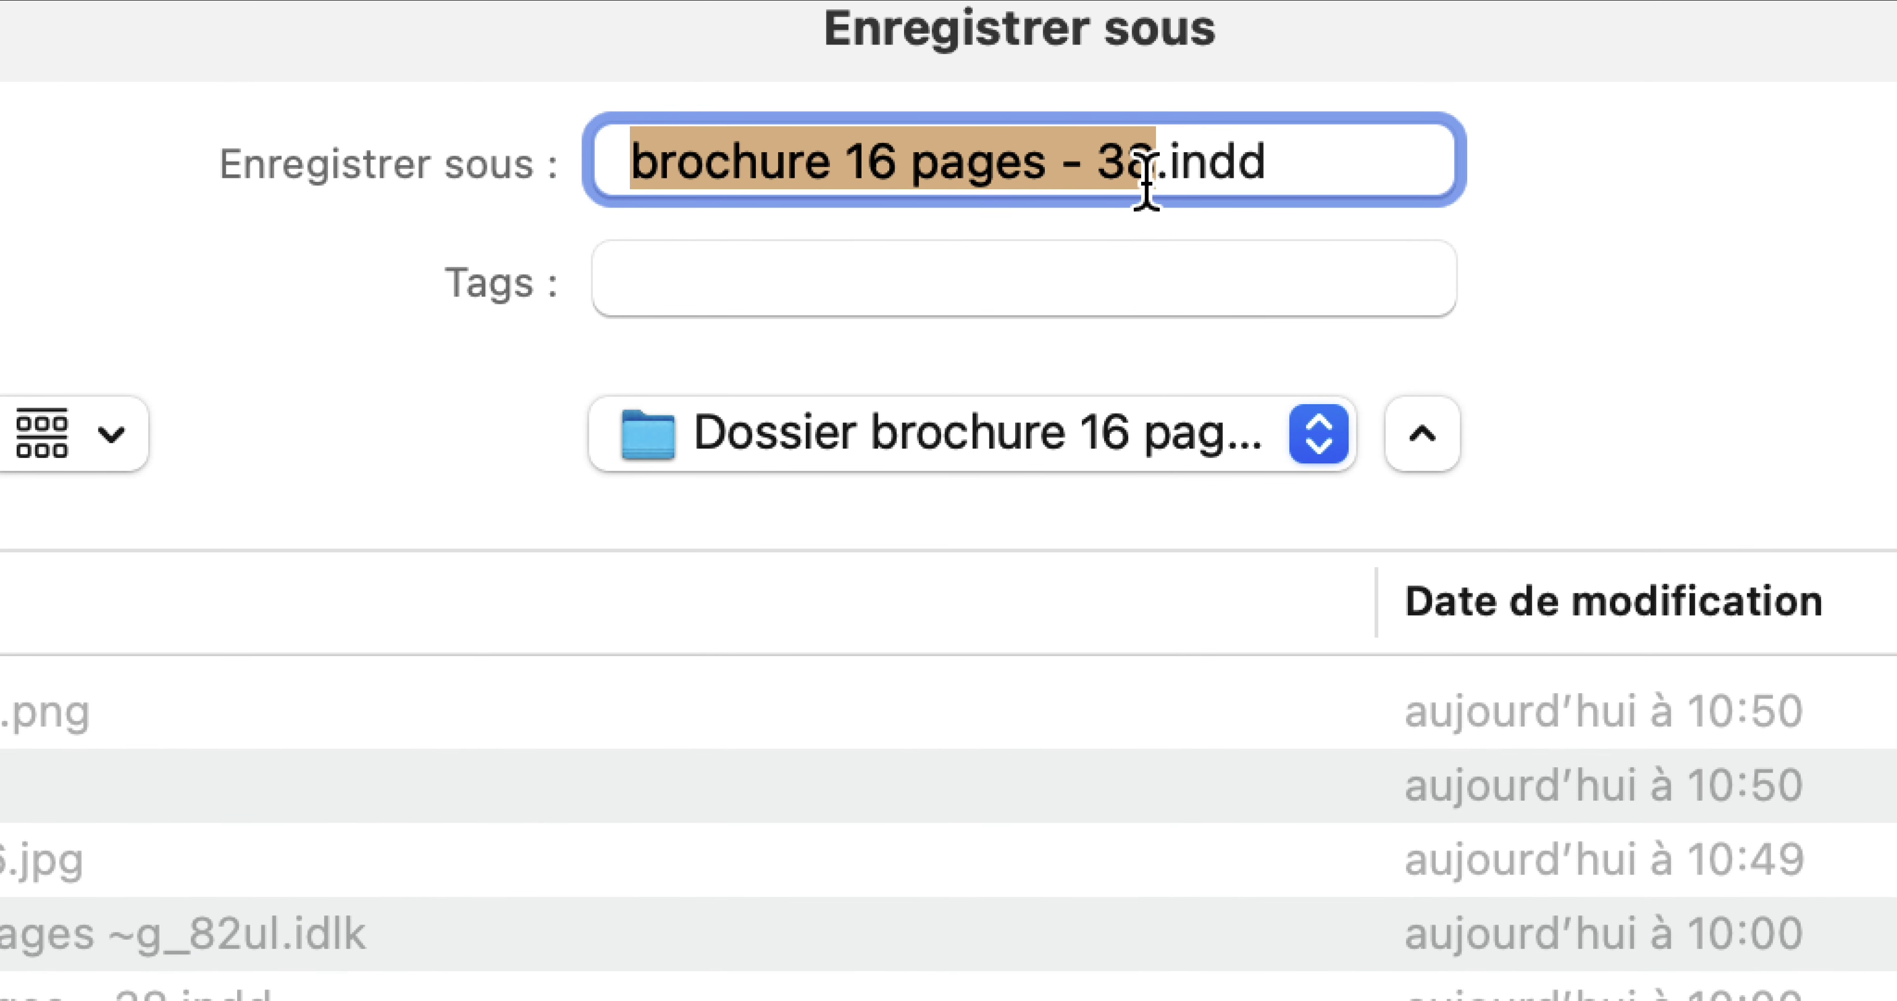
left_click(1149, 175)
key("BackSpace")
type("9")
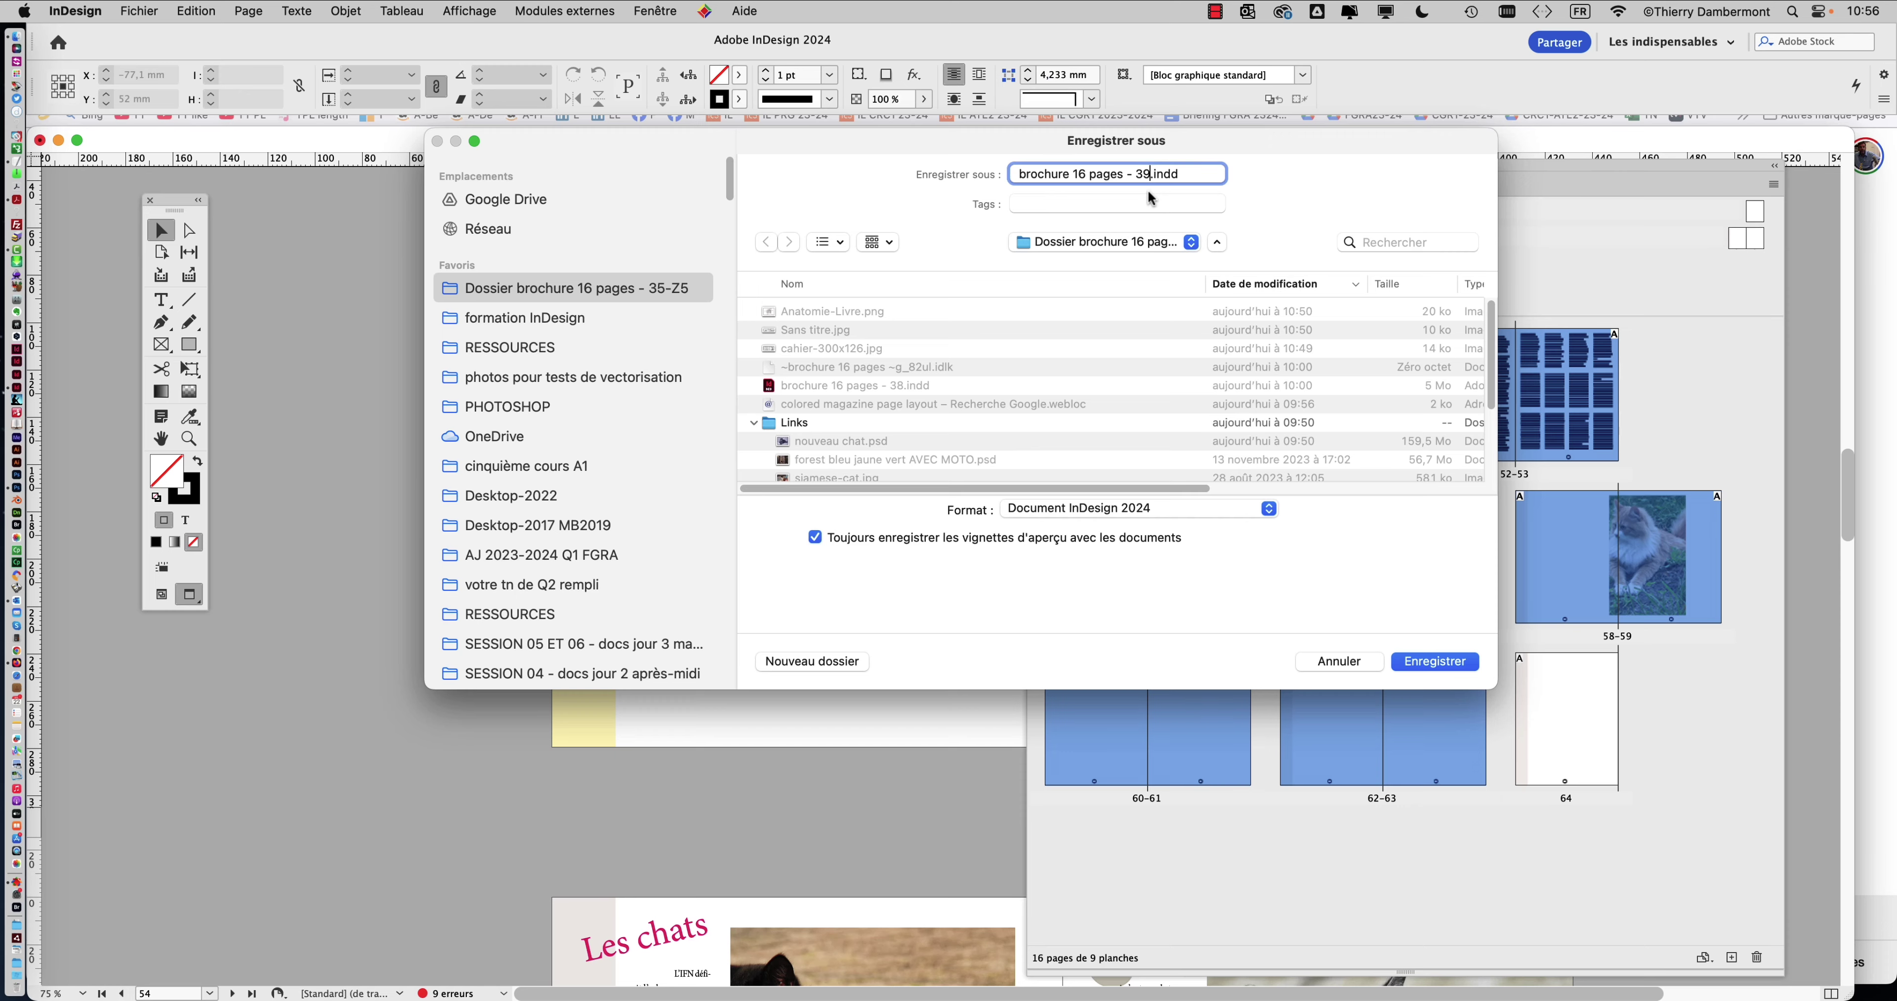
left_click(1439, 659)
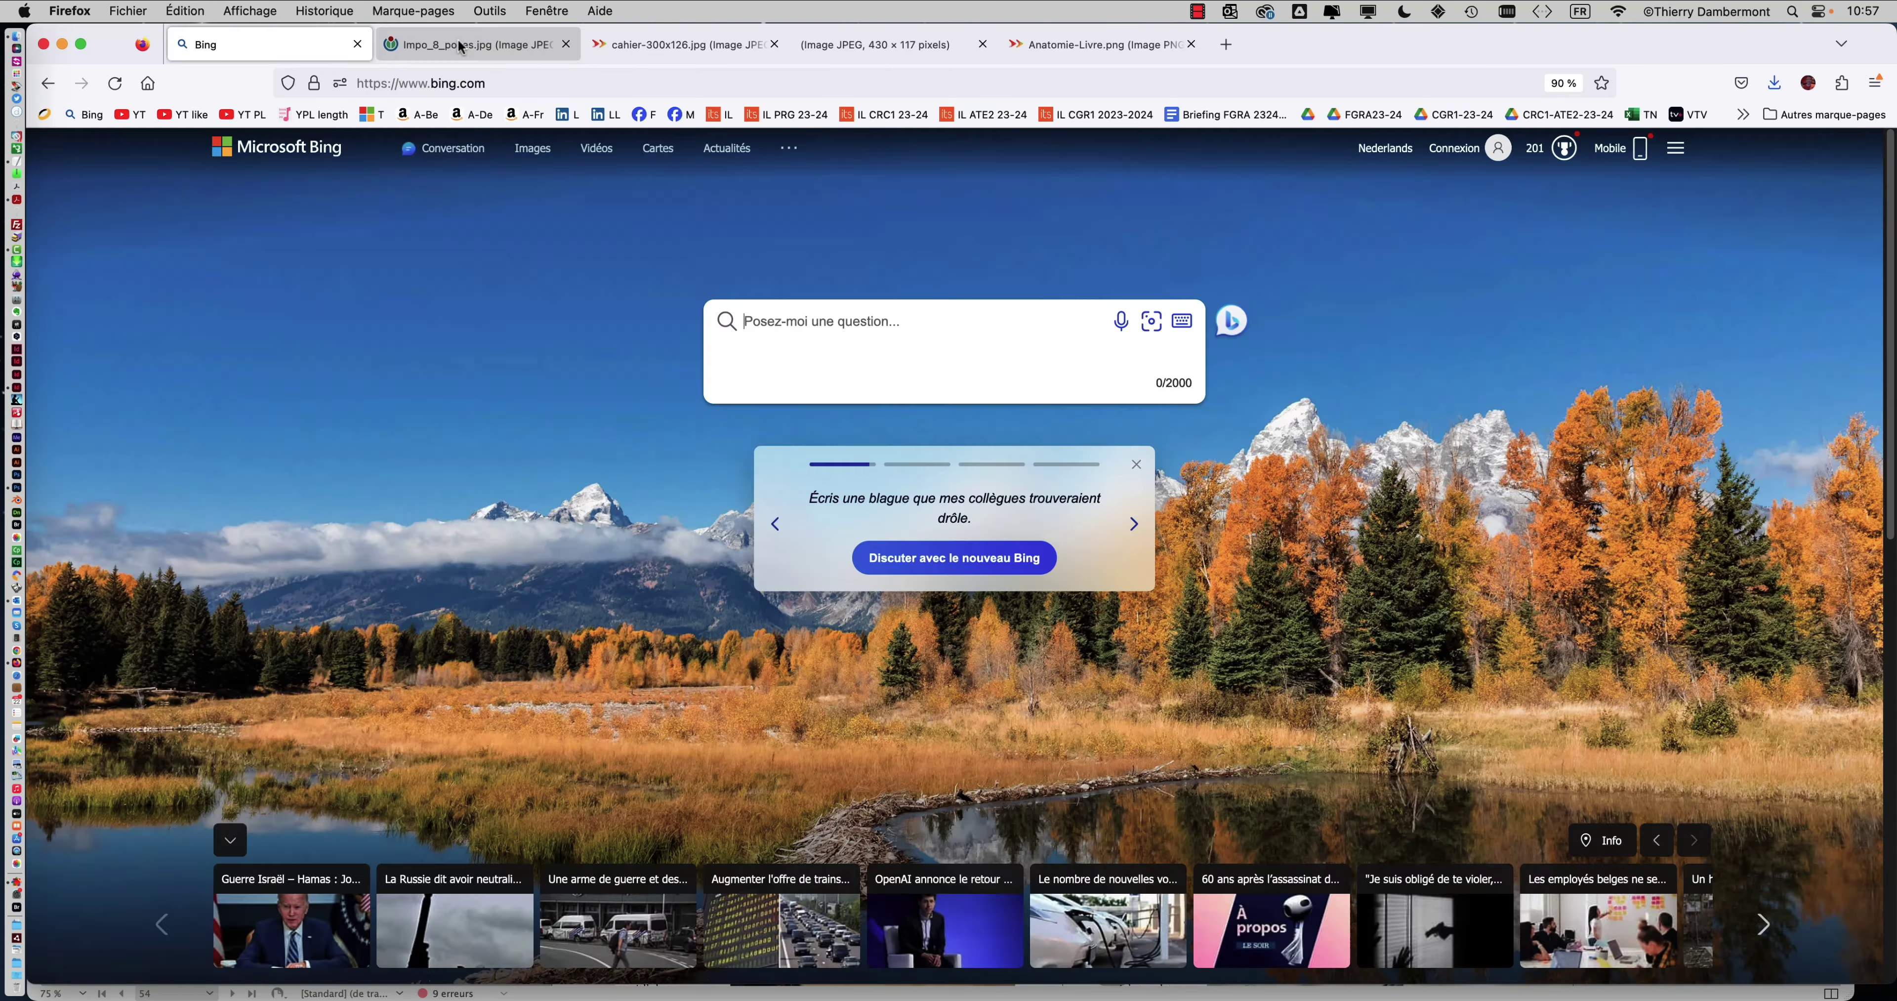
- Examine the Impo_8_poses.jpg imposition diagram in Firefox and switch back to the forest image spread in InDesign
left_click(459, 47)
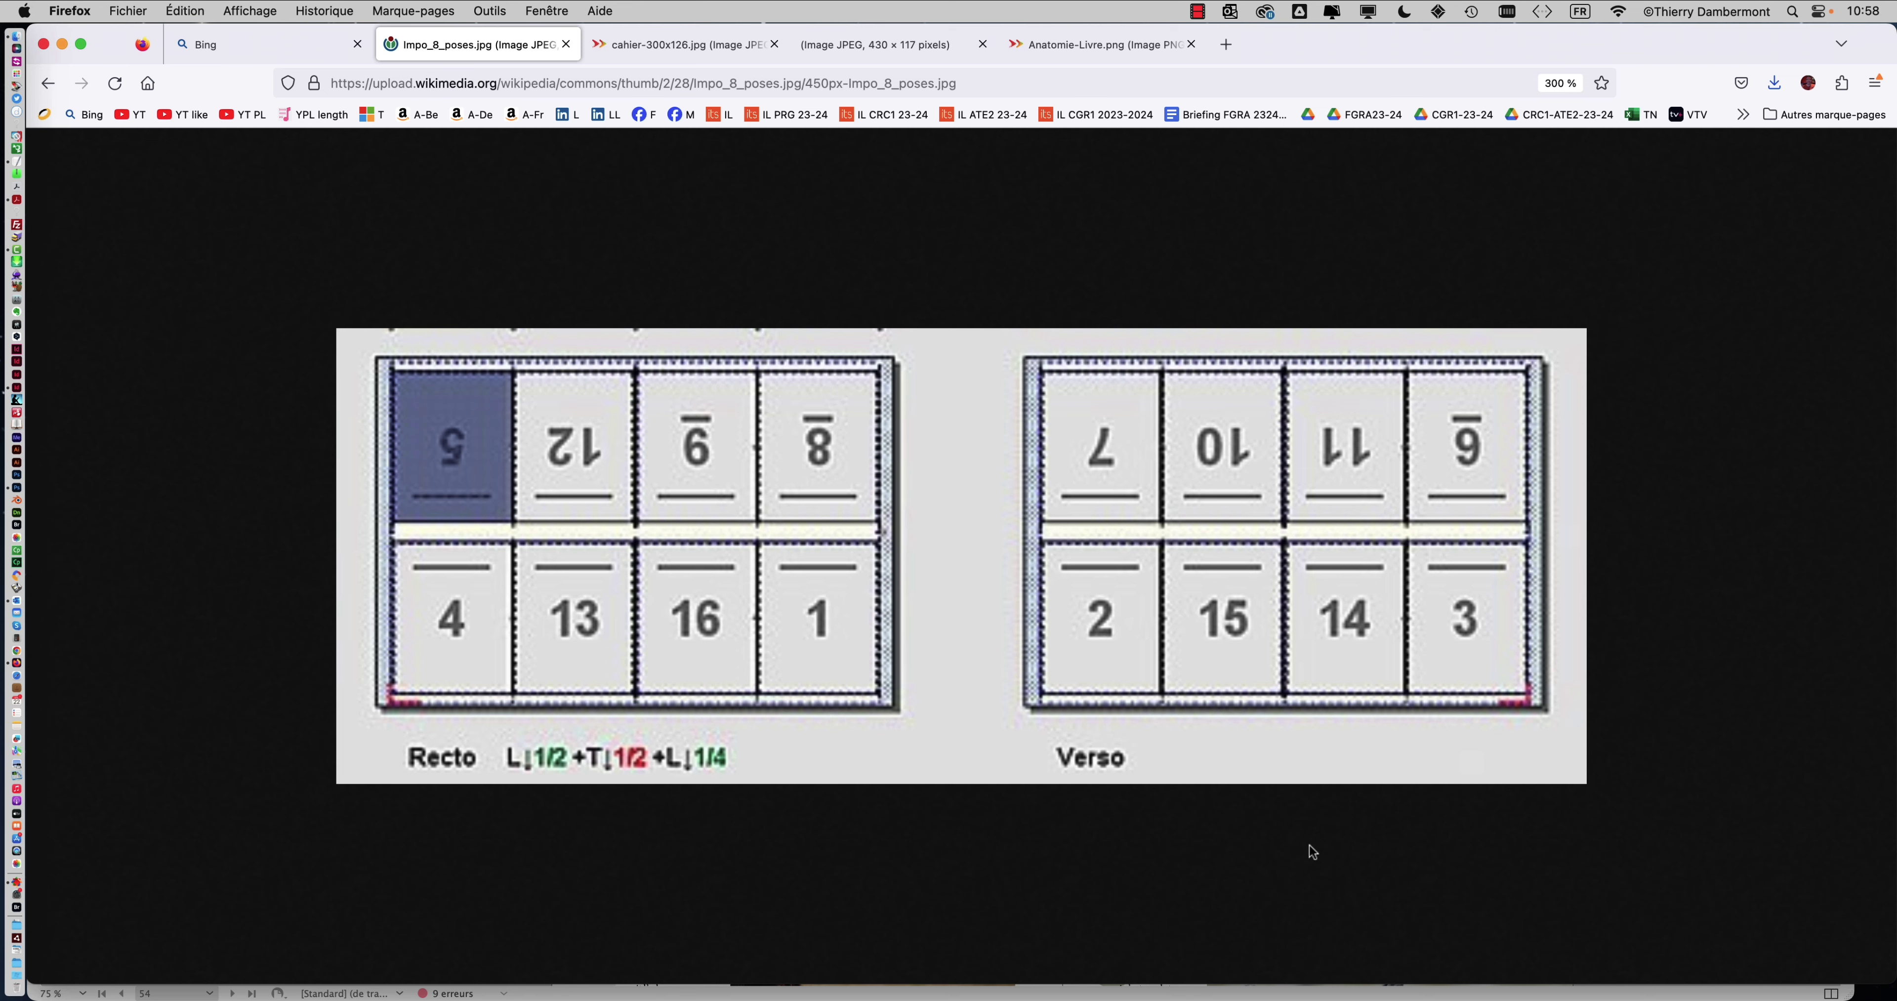
key("super+Tab")
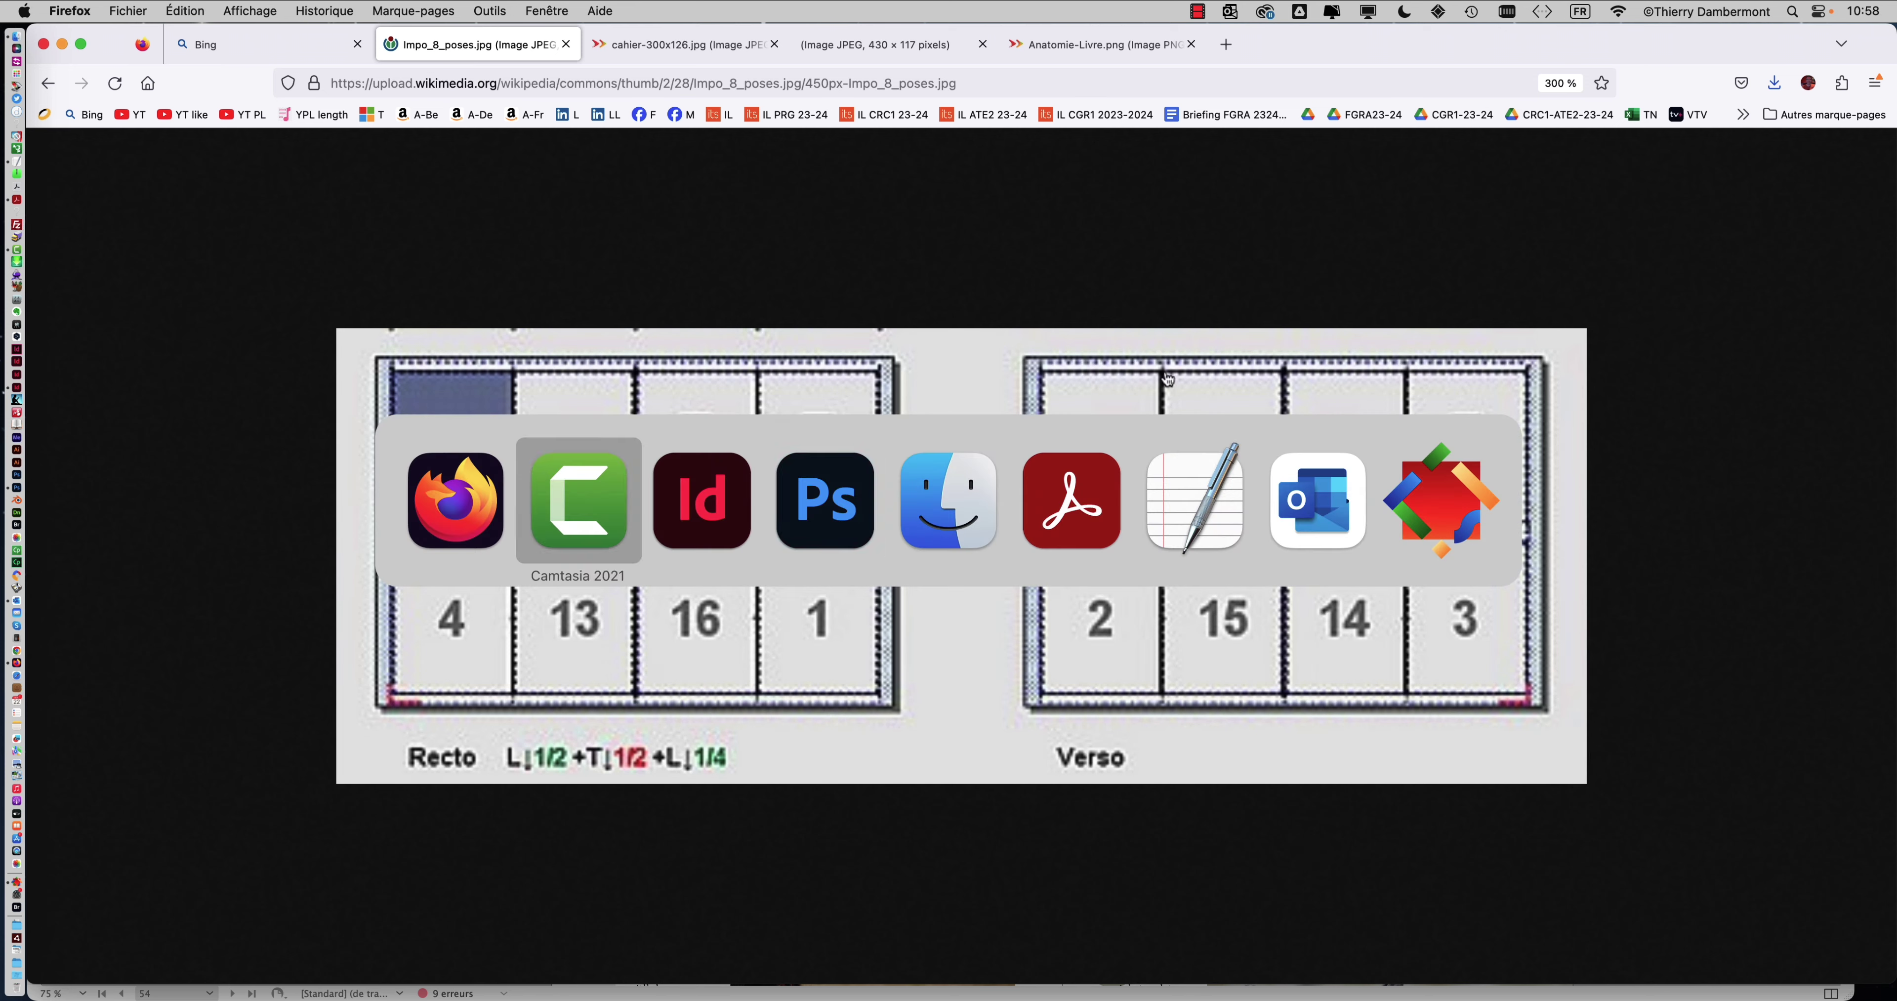
left_click(738, 522)
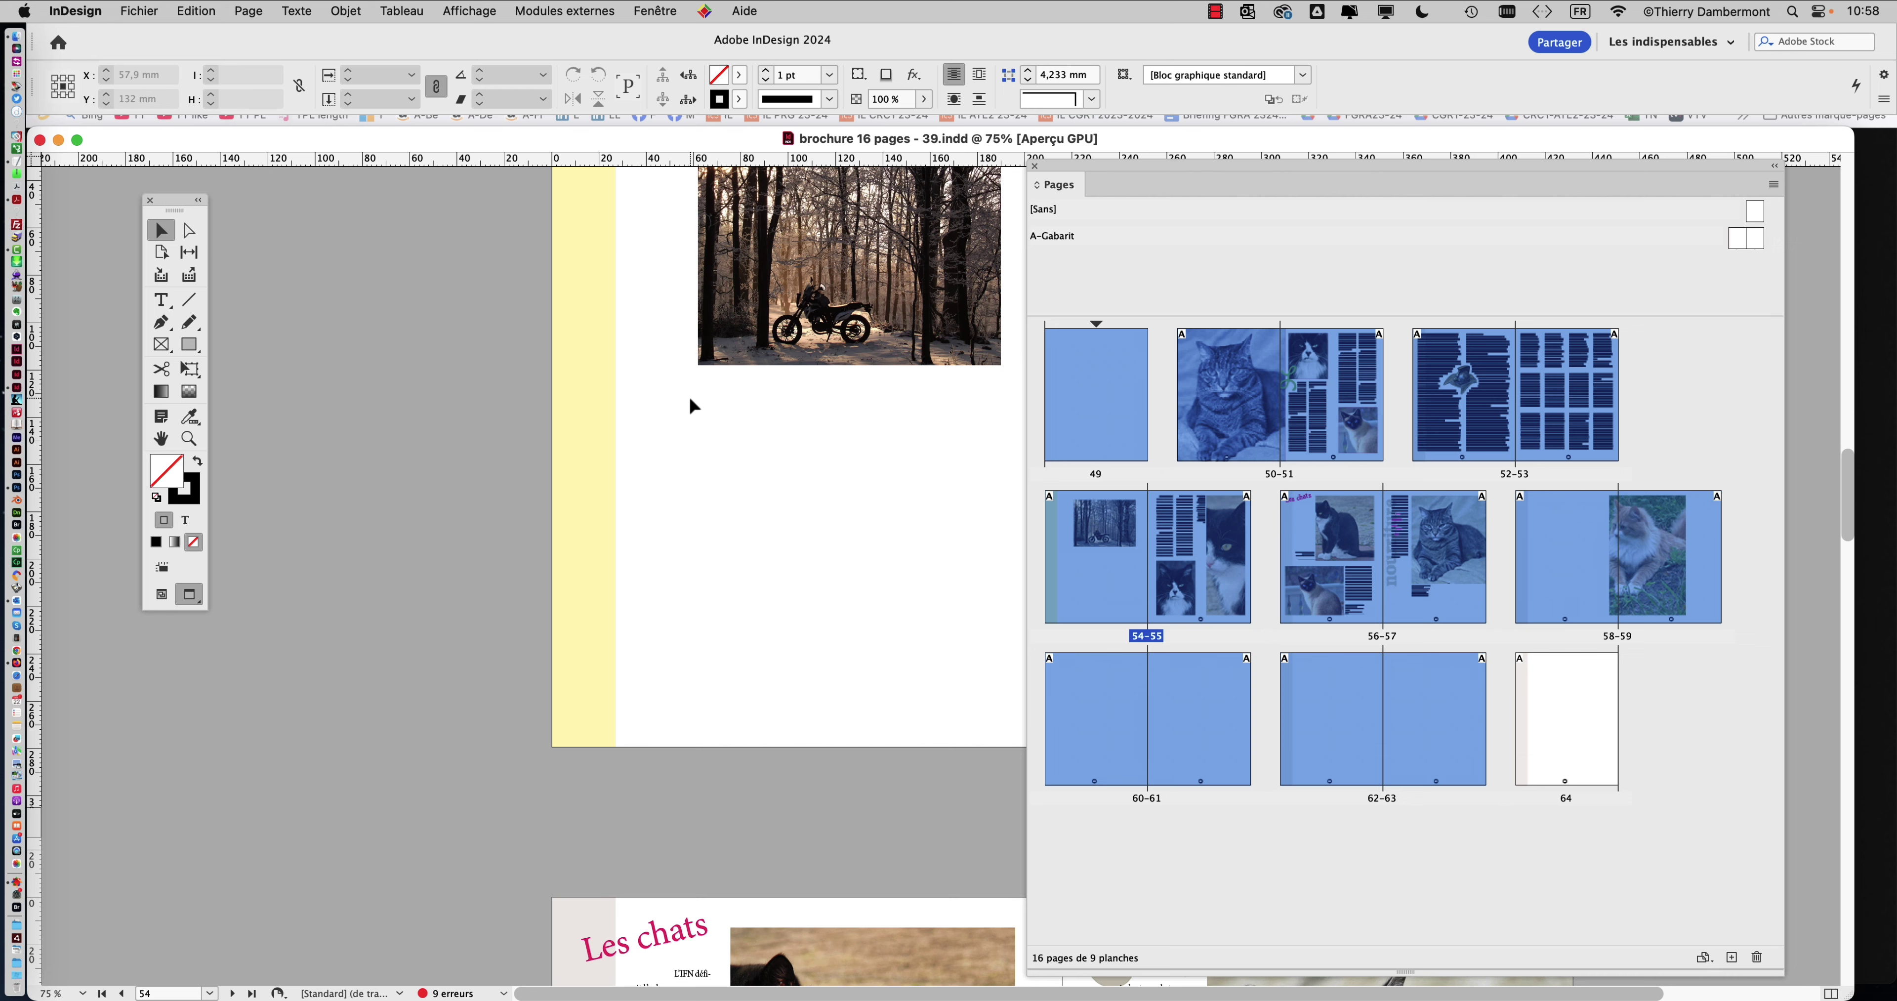
scroll(817, 411, "right", 5)
scroll(818, 410, "up", 2)
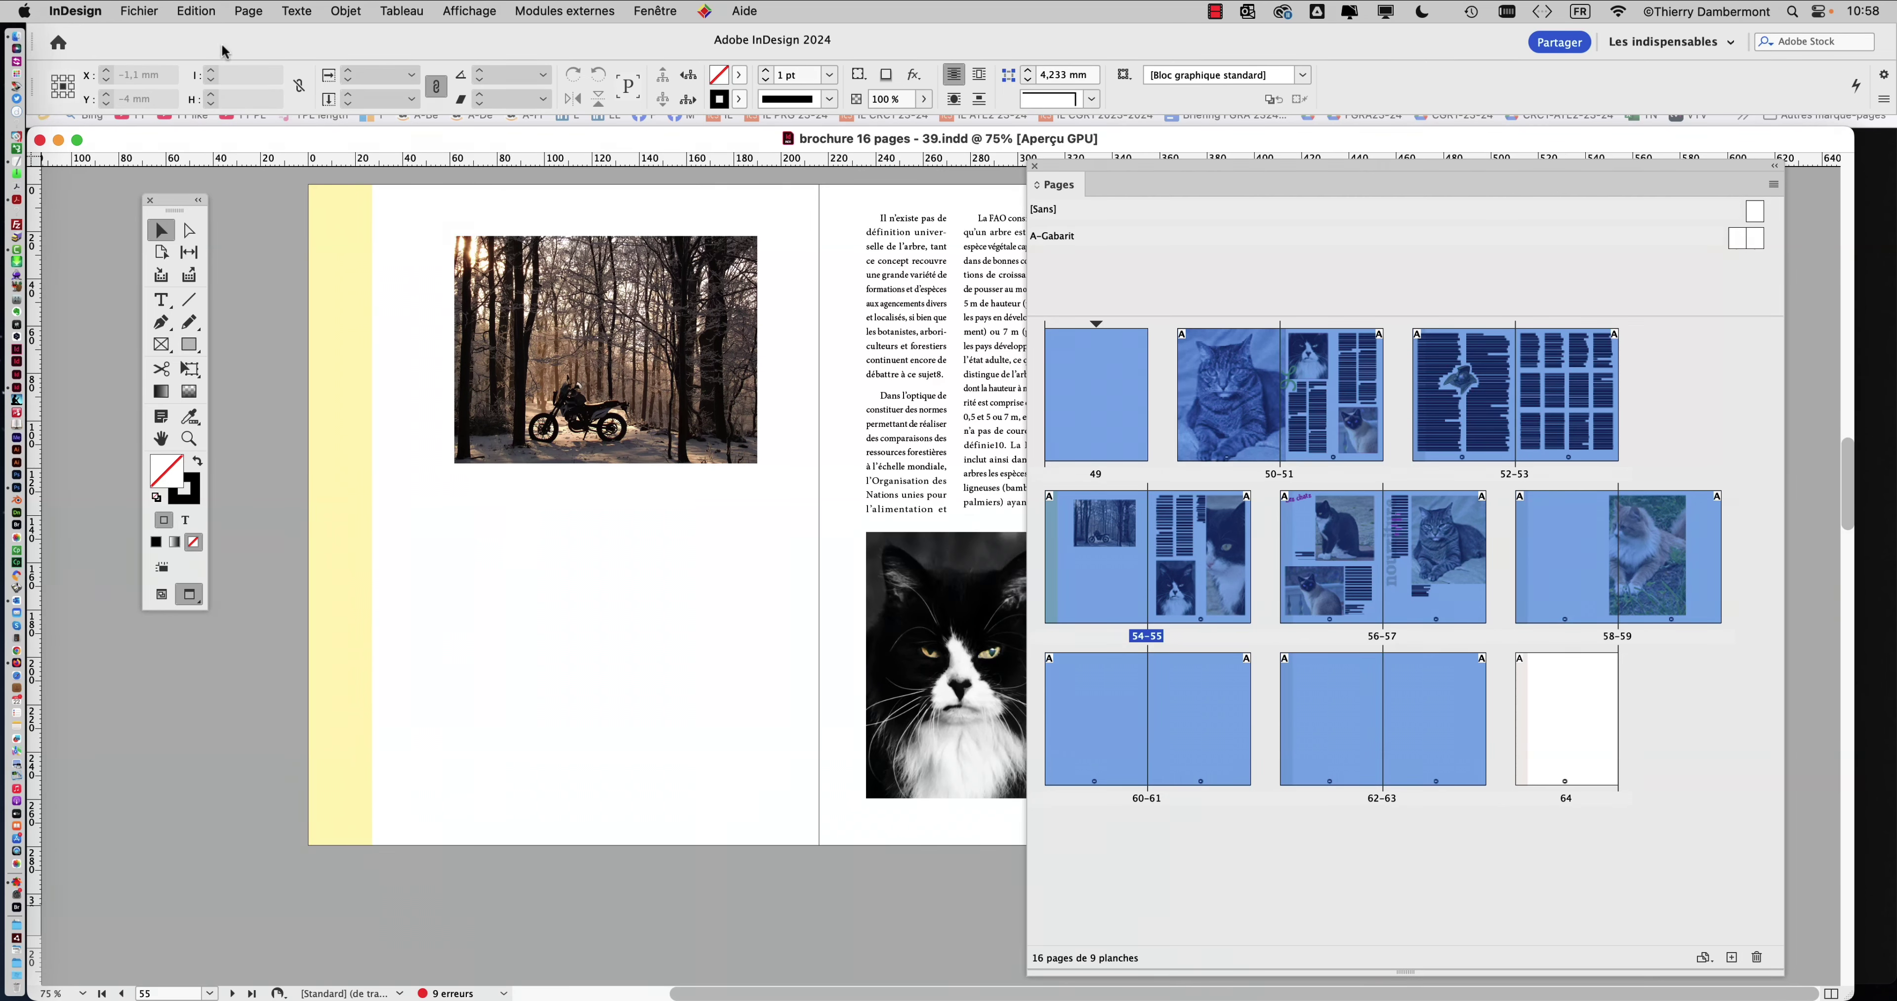
- Review the brochure's available file and print commands without running any, and switch to Firefox
left_click(151, 10)
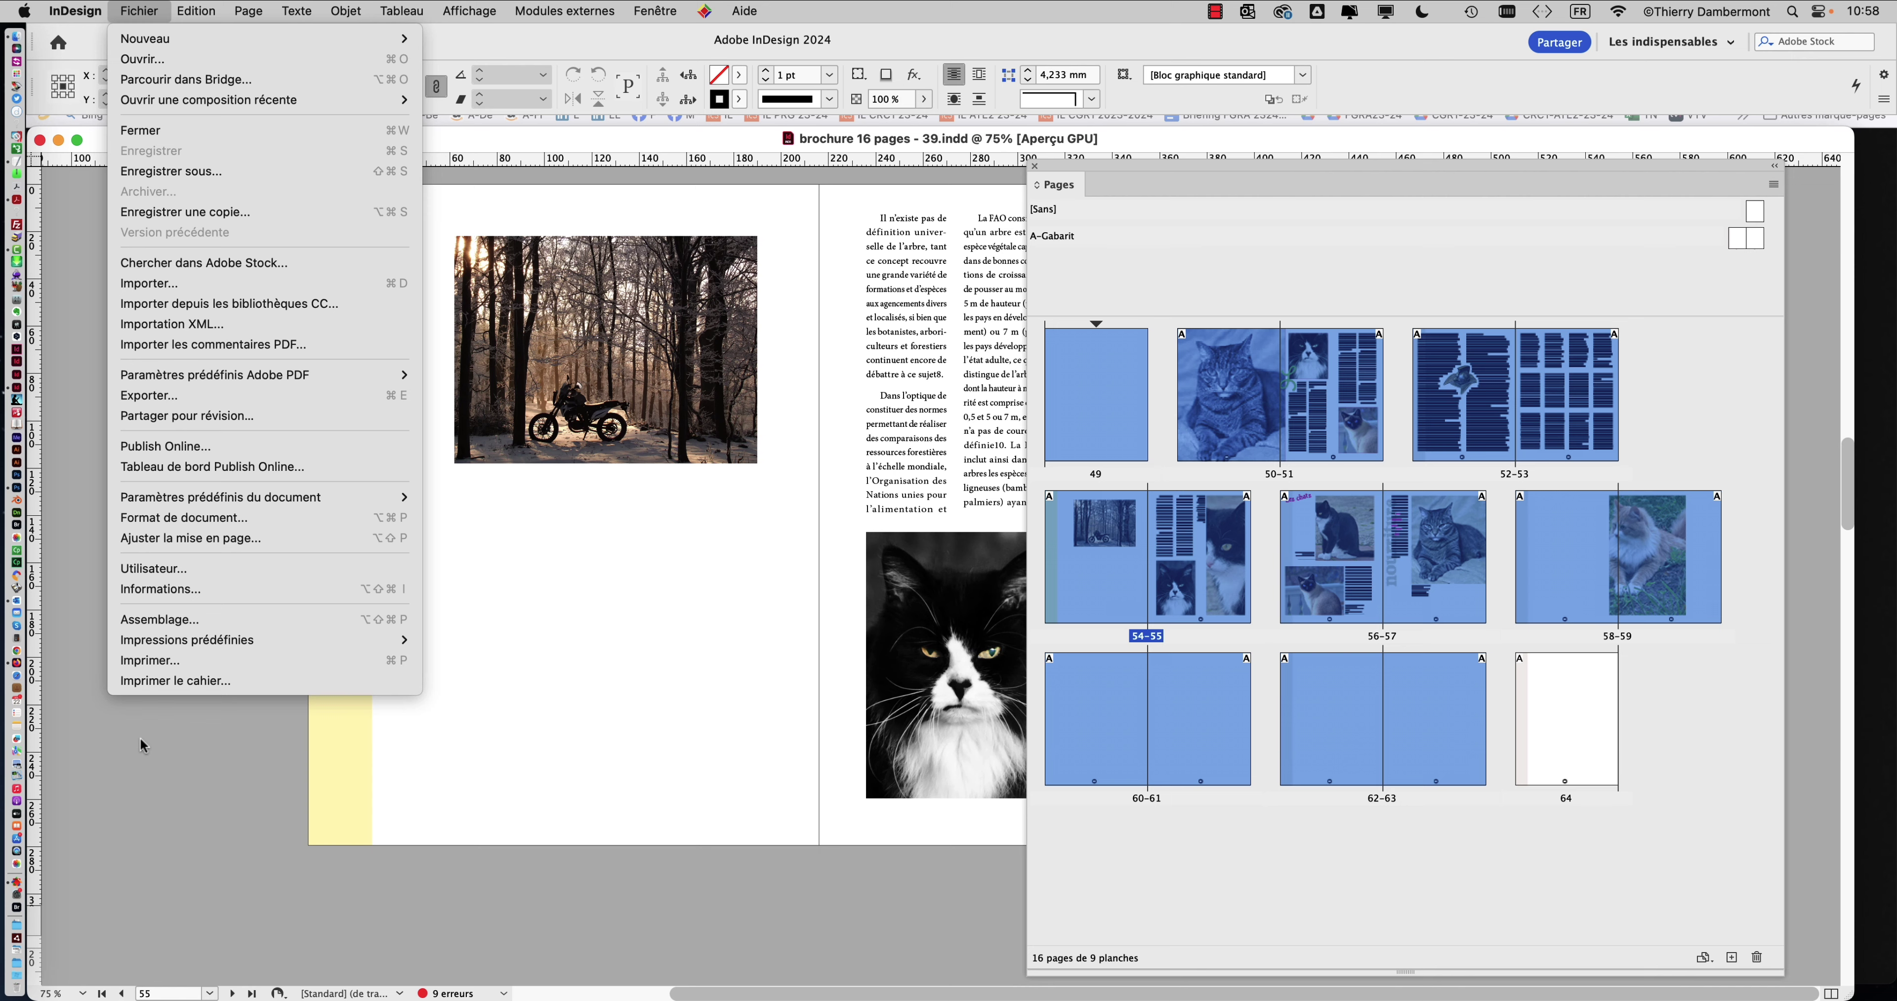
left_click(196, 778)
key("super+Tab")
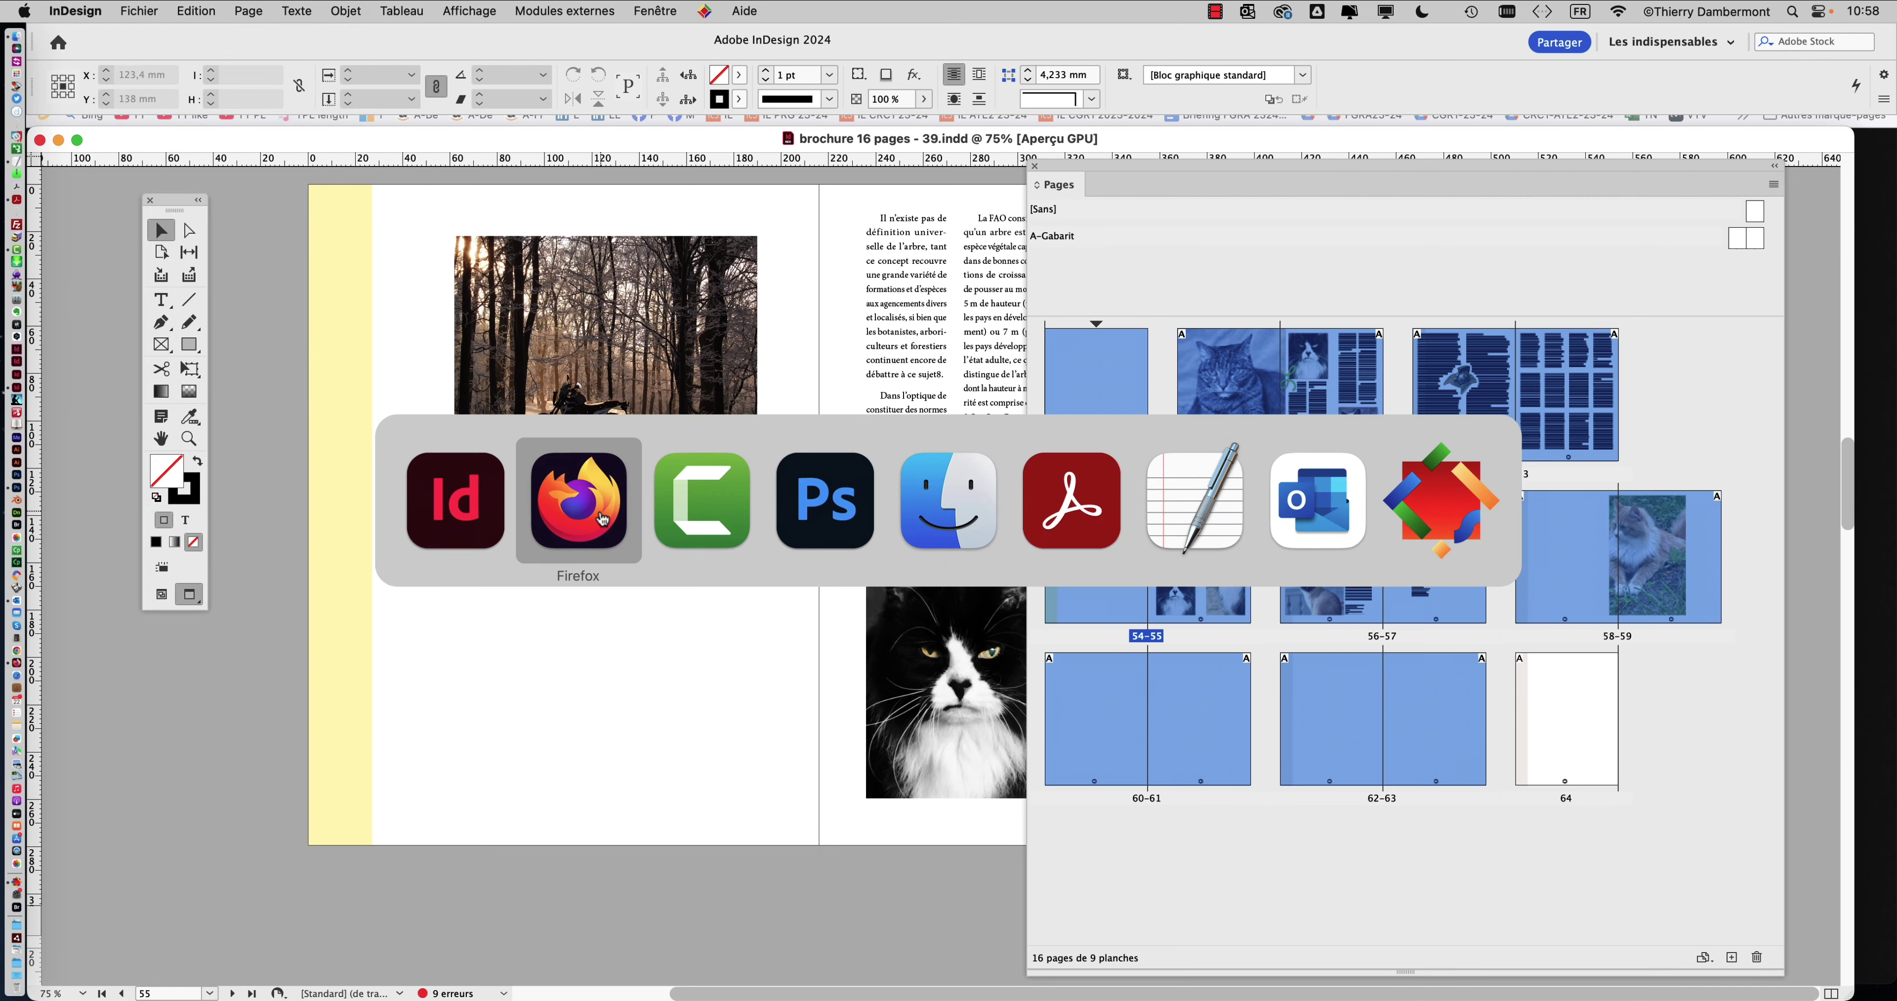